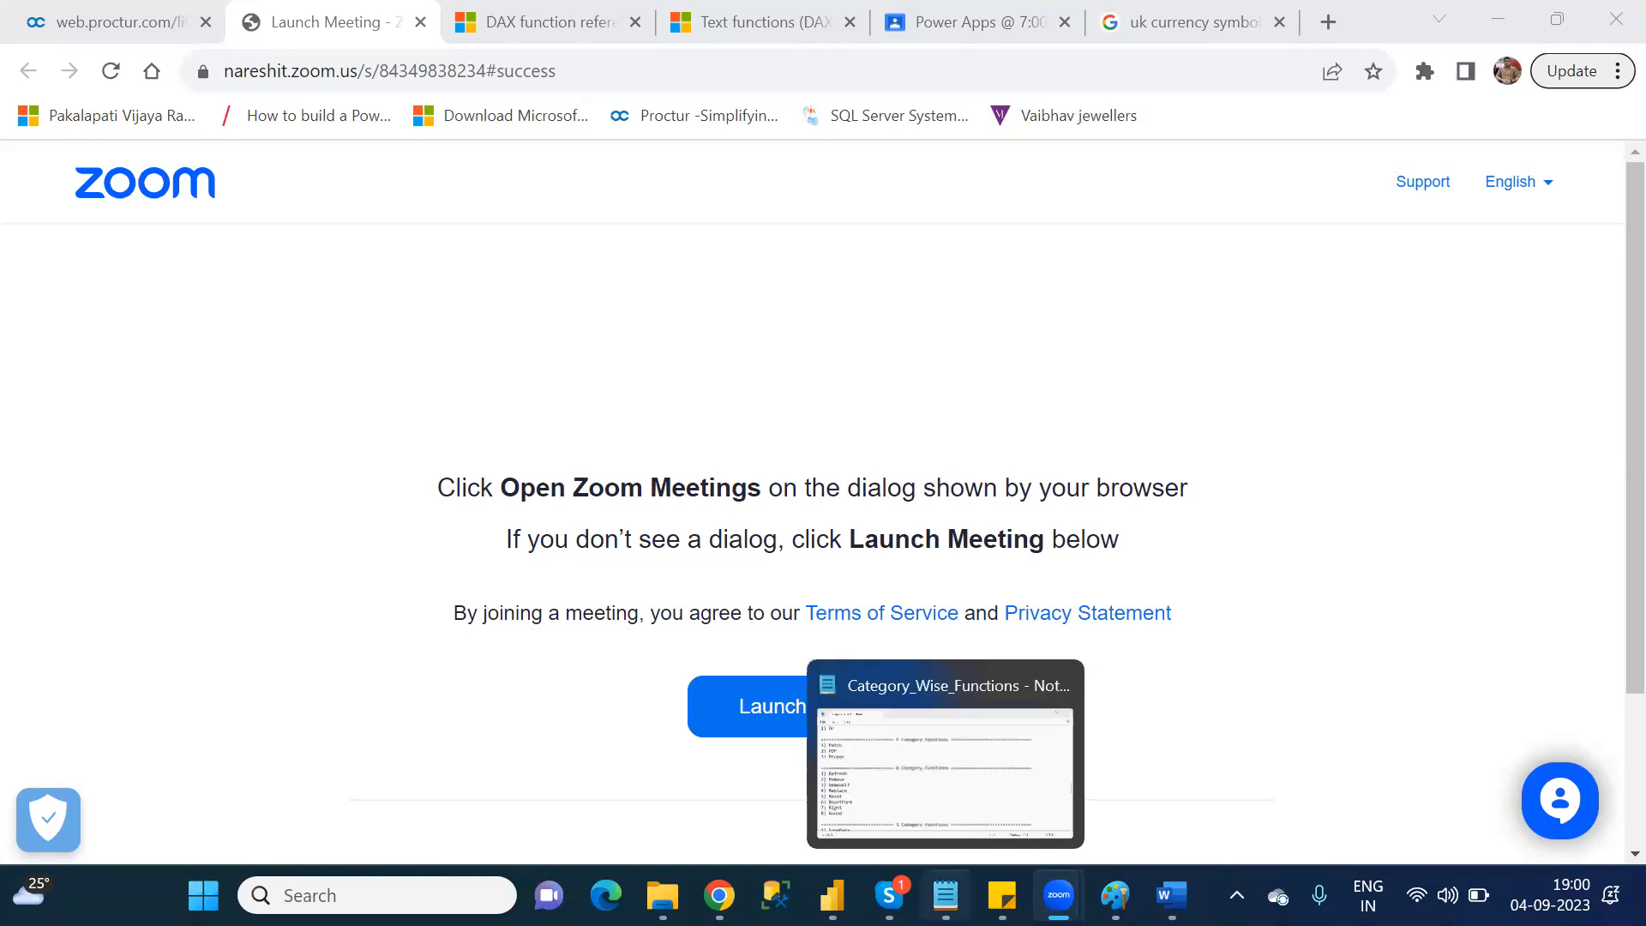
# - Switch to the Category_Wise_Functions file in Notepad and review Patch, PDF and Proper under the P category functions
pyautogui.click(946, 896)
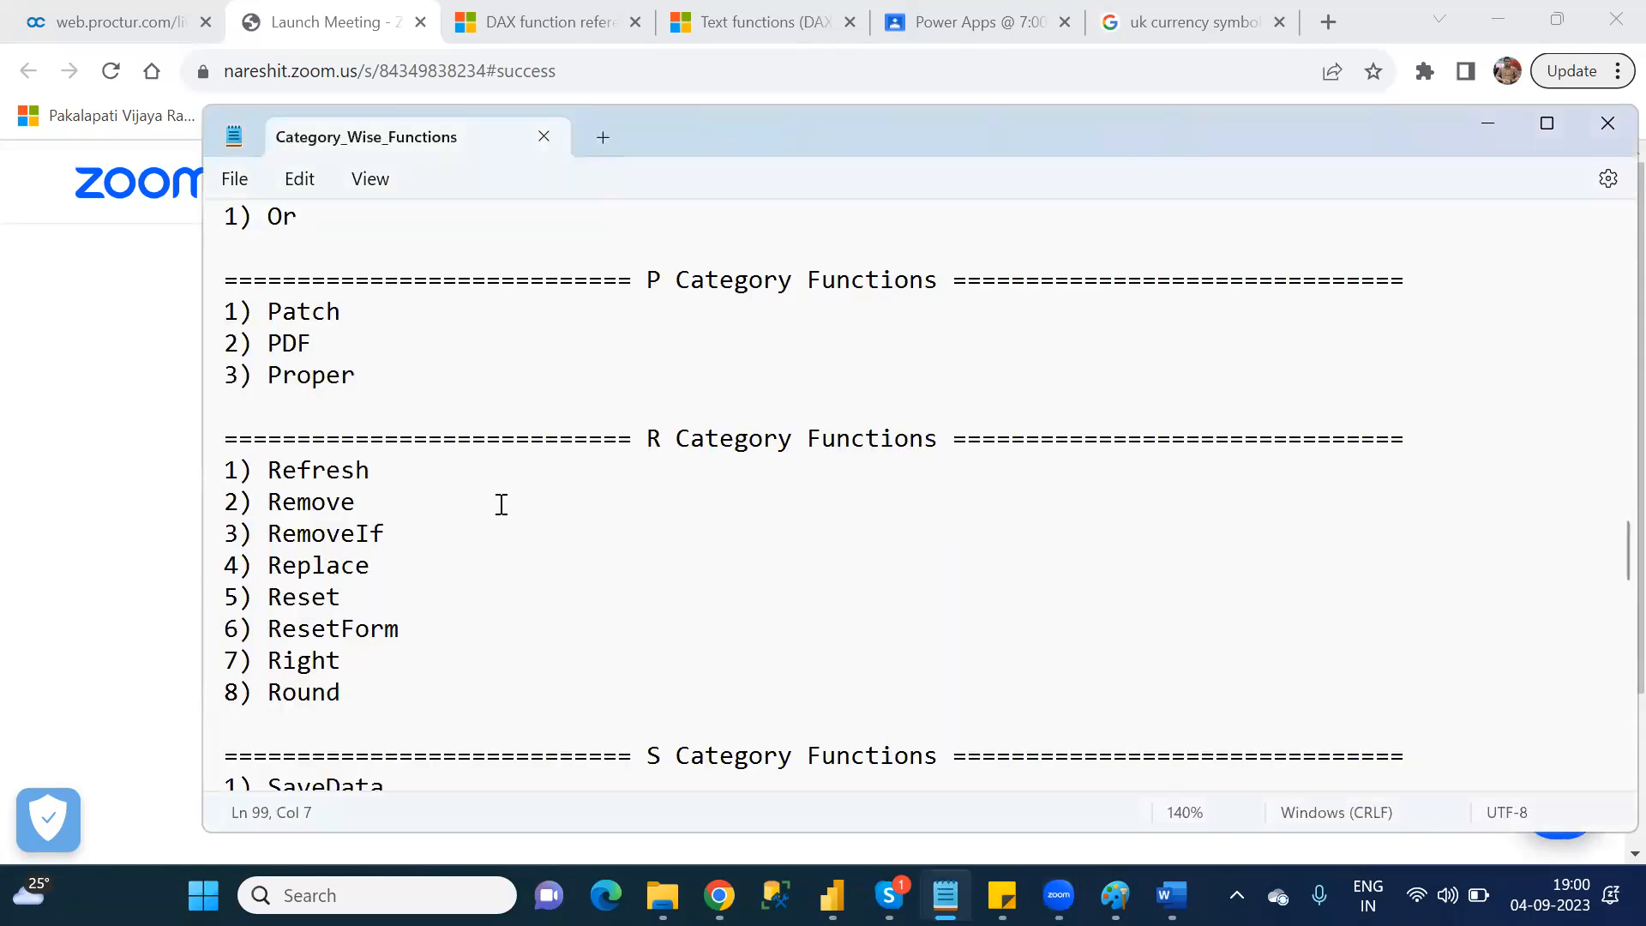
pyautogui.doubleClick(327, 311)
pyautogui.doubleClick(275, 342)
pyautogui.click(296, 378)
pyautogui.doubleClick(323, 380)
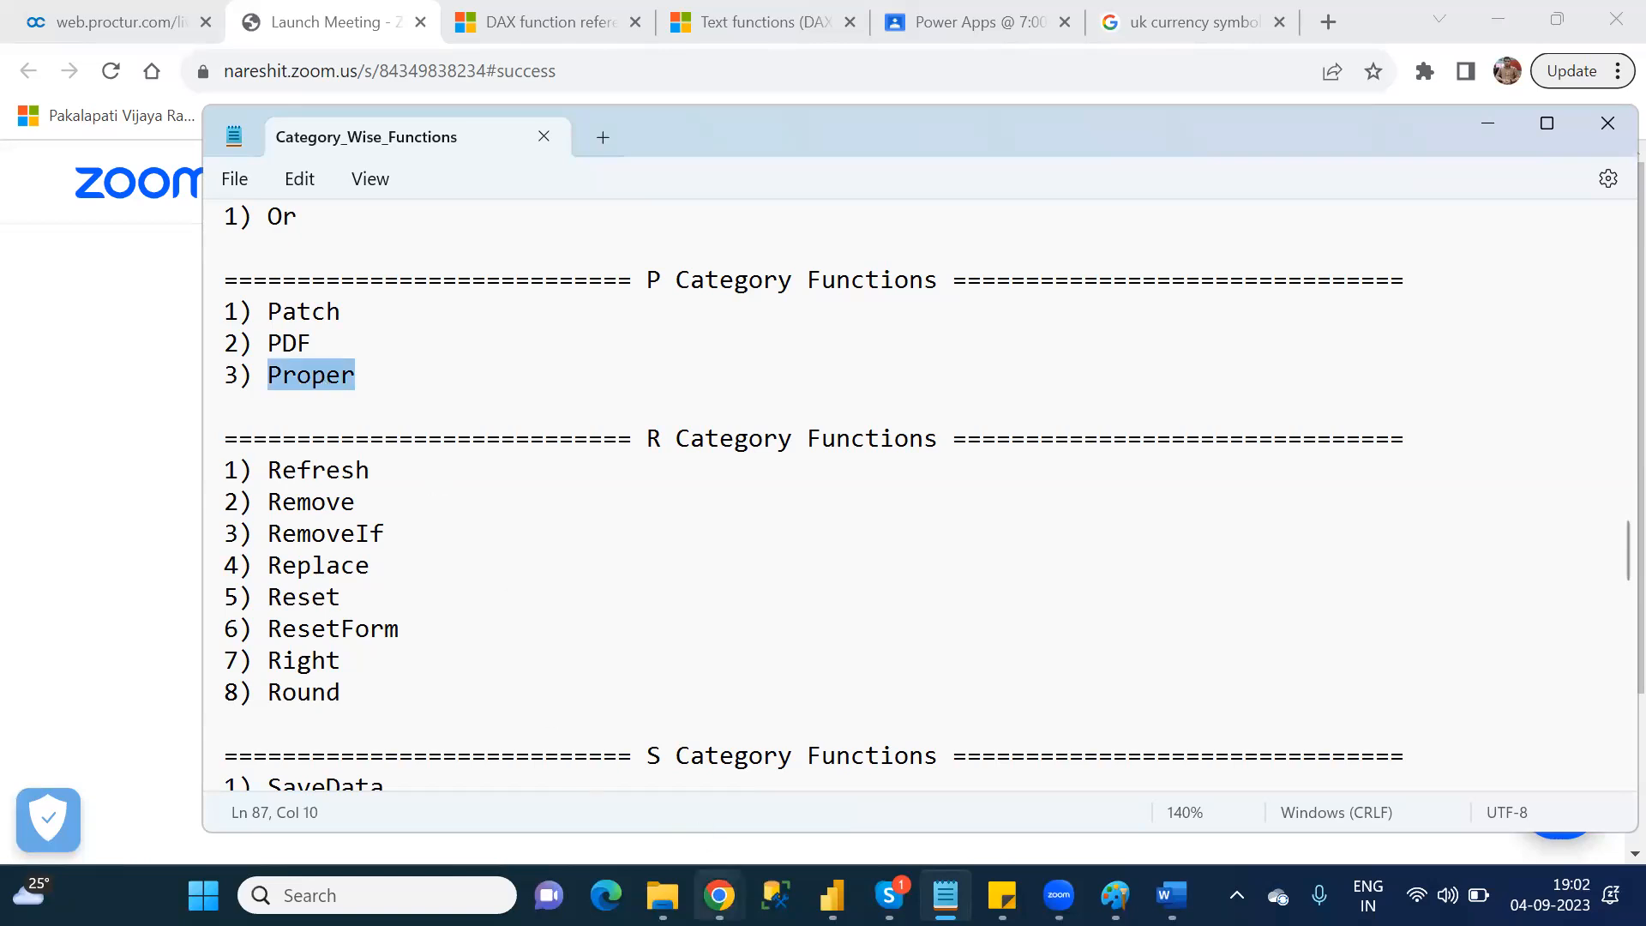
# - Switch to the Customer_DefaultCanvasApp editor in Chrome, collapse EditScreen1 and select DataTable2 on Screen1
pyautogui.moveTo(720, 895)
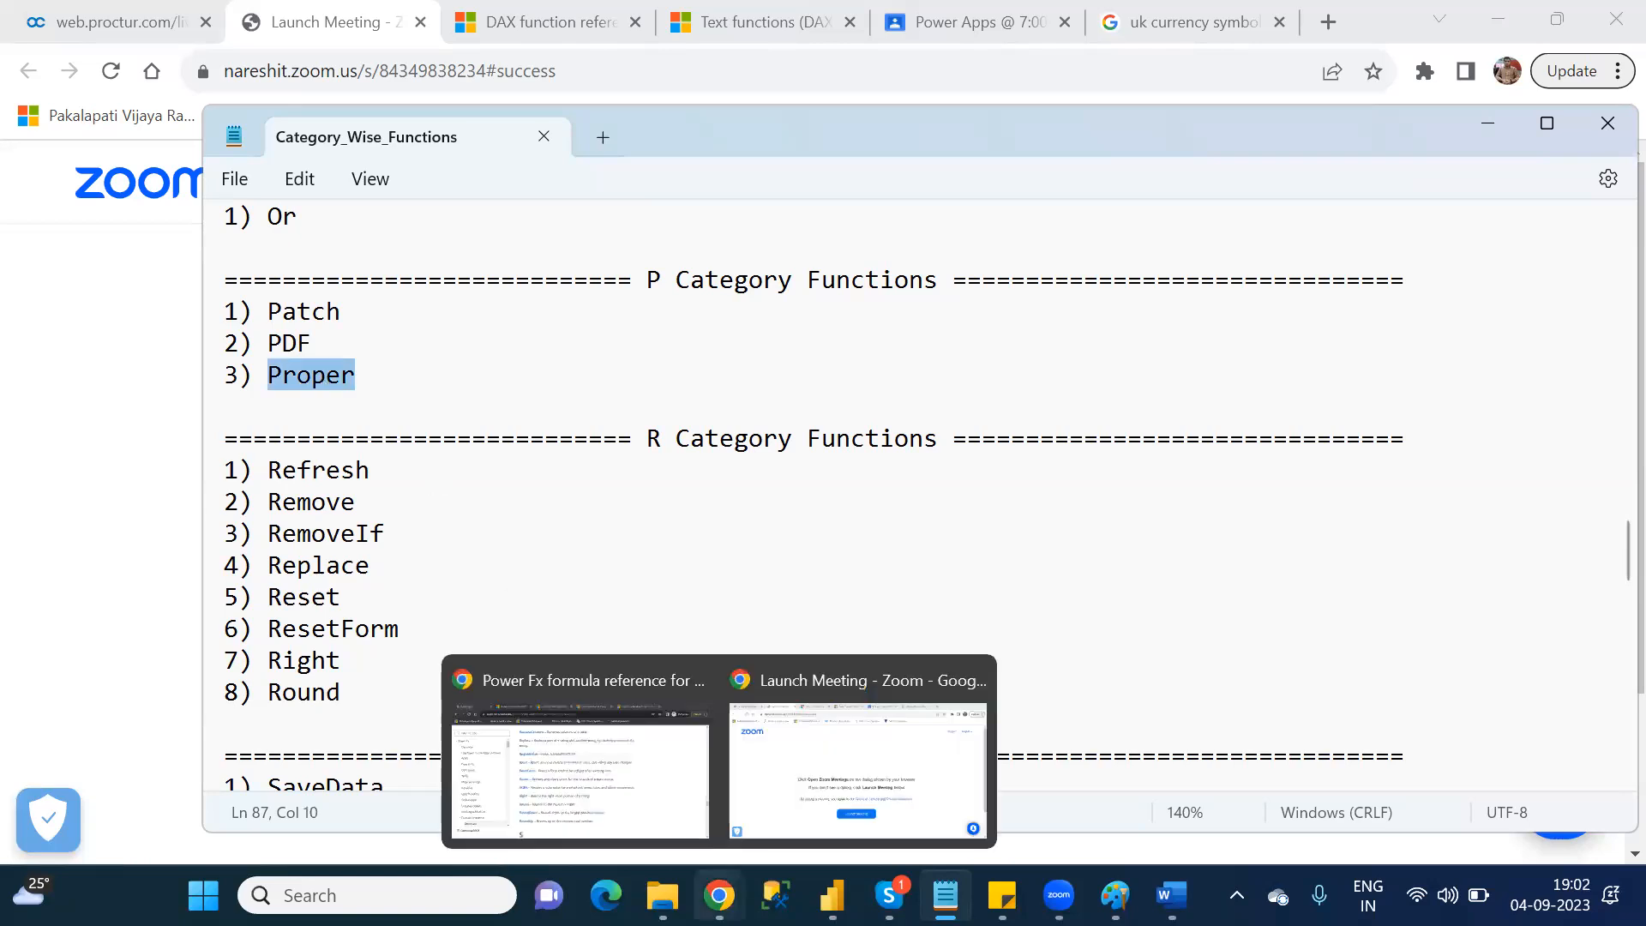
pyautogui.click(657, 816)
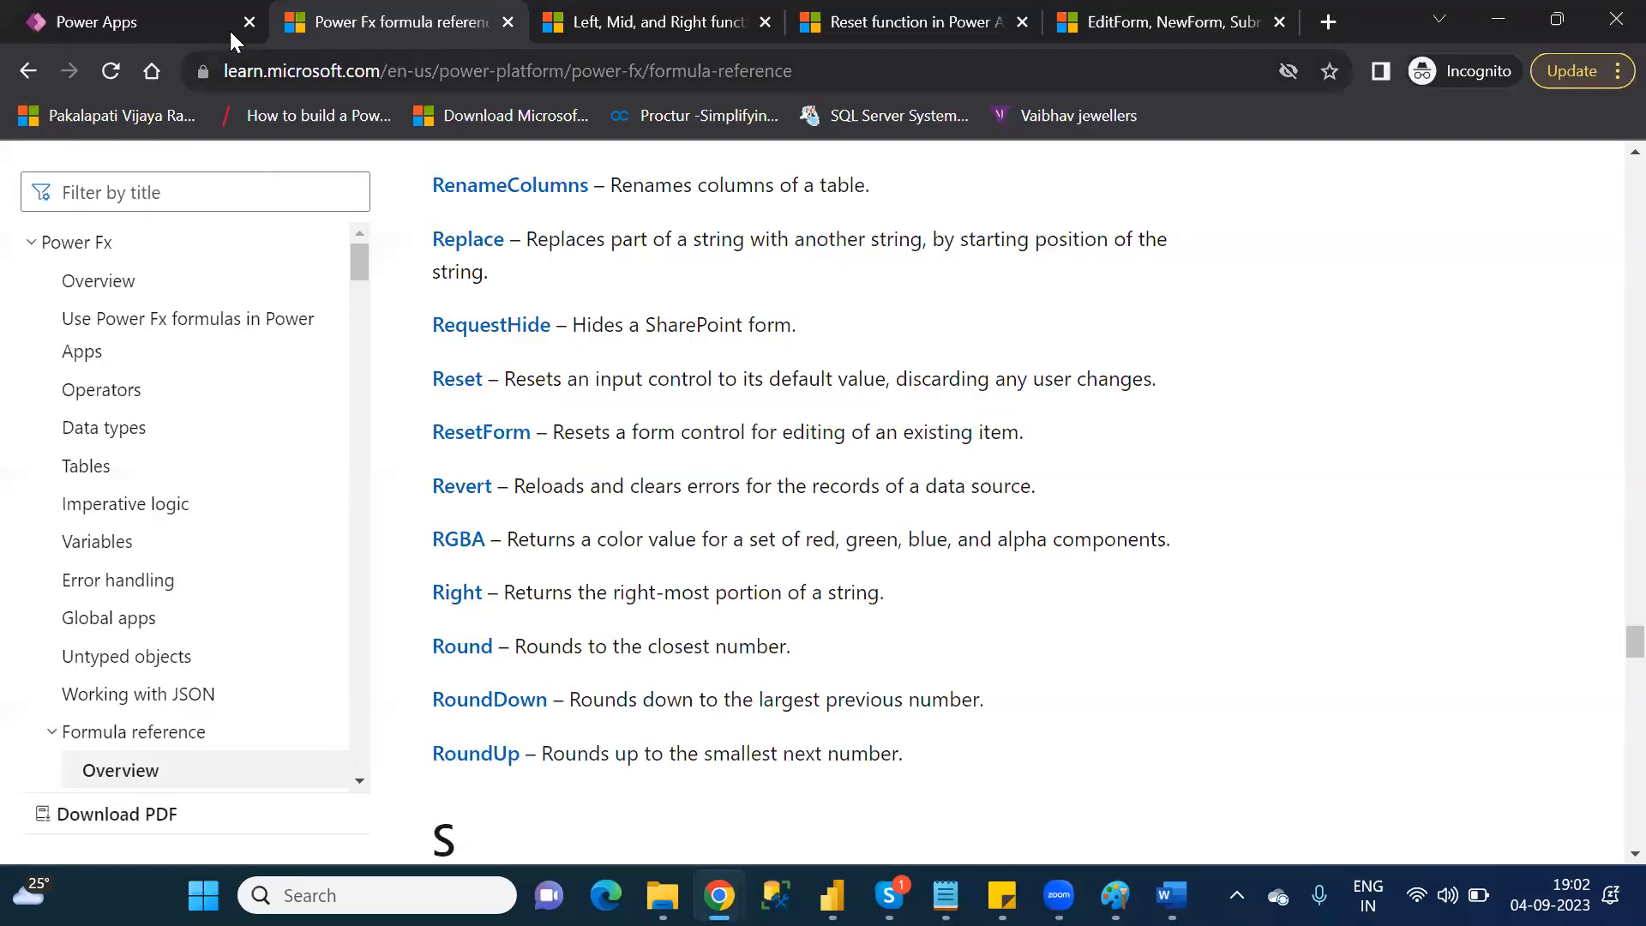
pyautogui.click(182, 18)
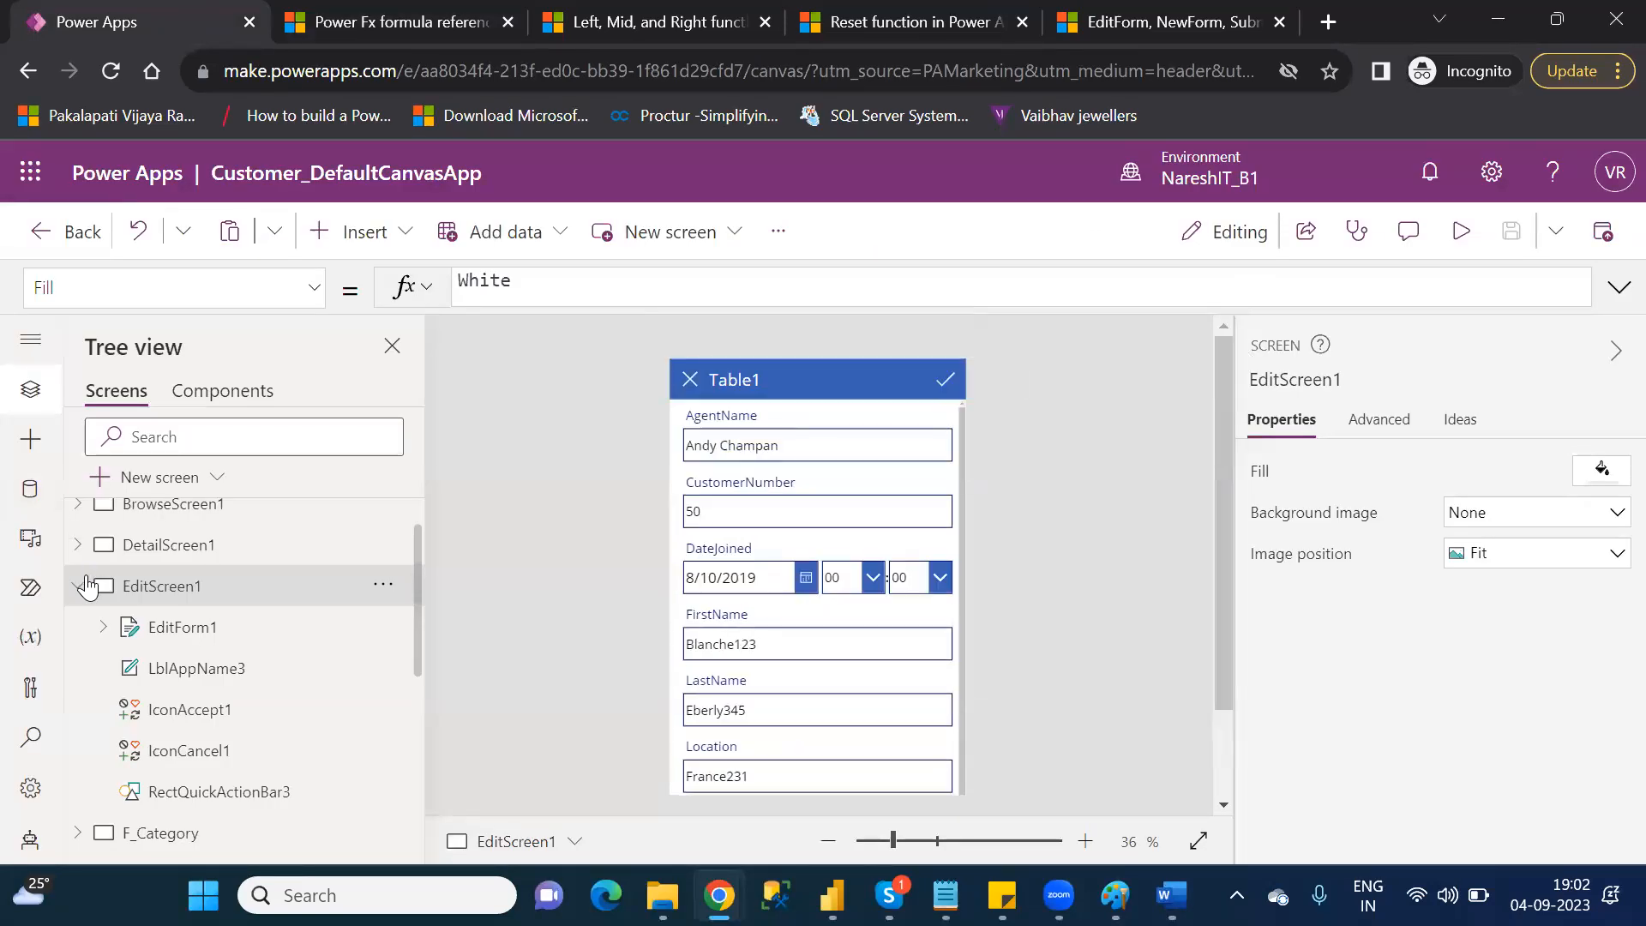
pyautogui.click(79, 586)
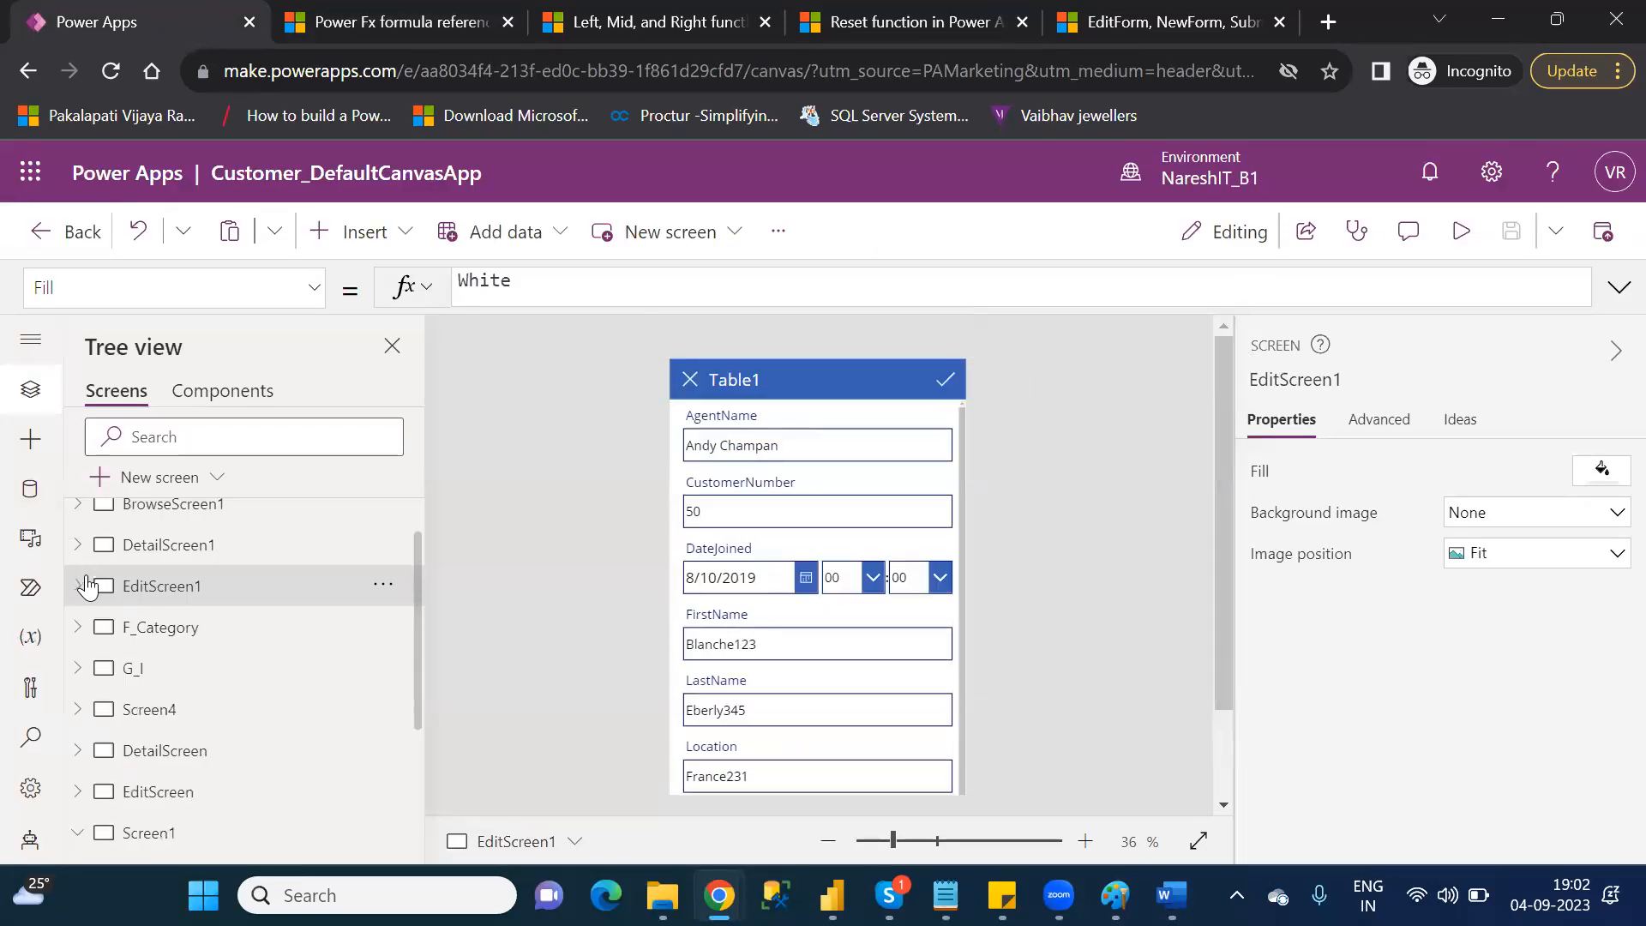
pyautogui.click(150, 833)
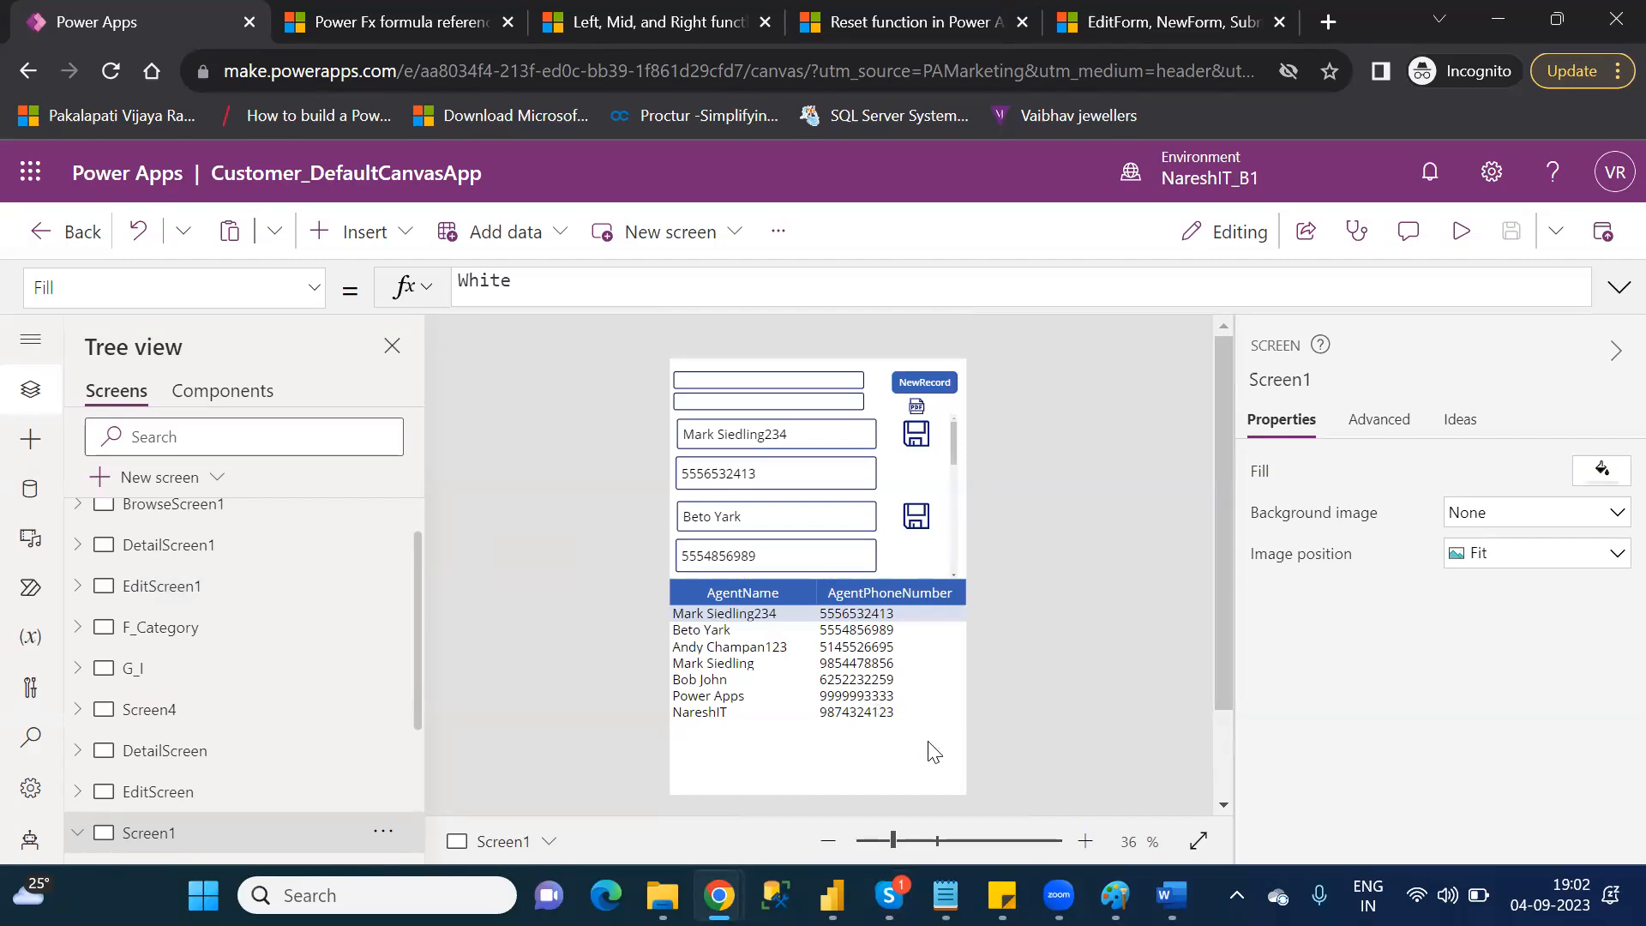
pyautogui.click(946, 589)
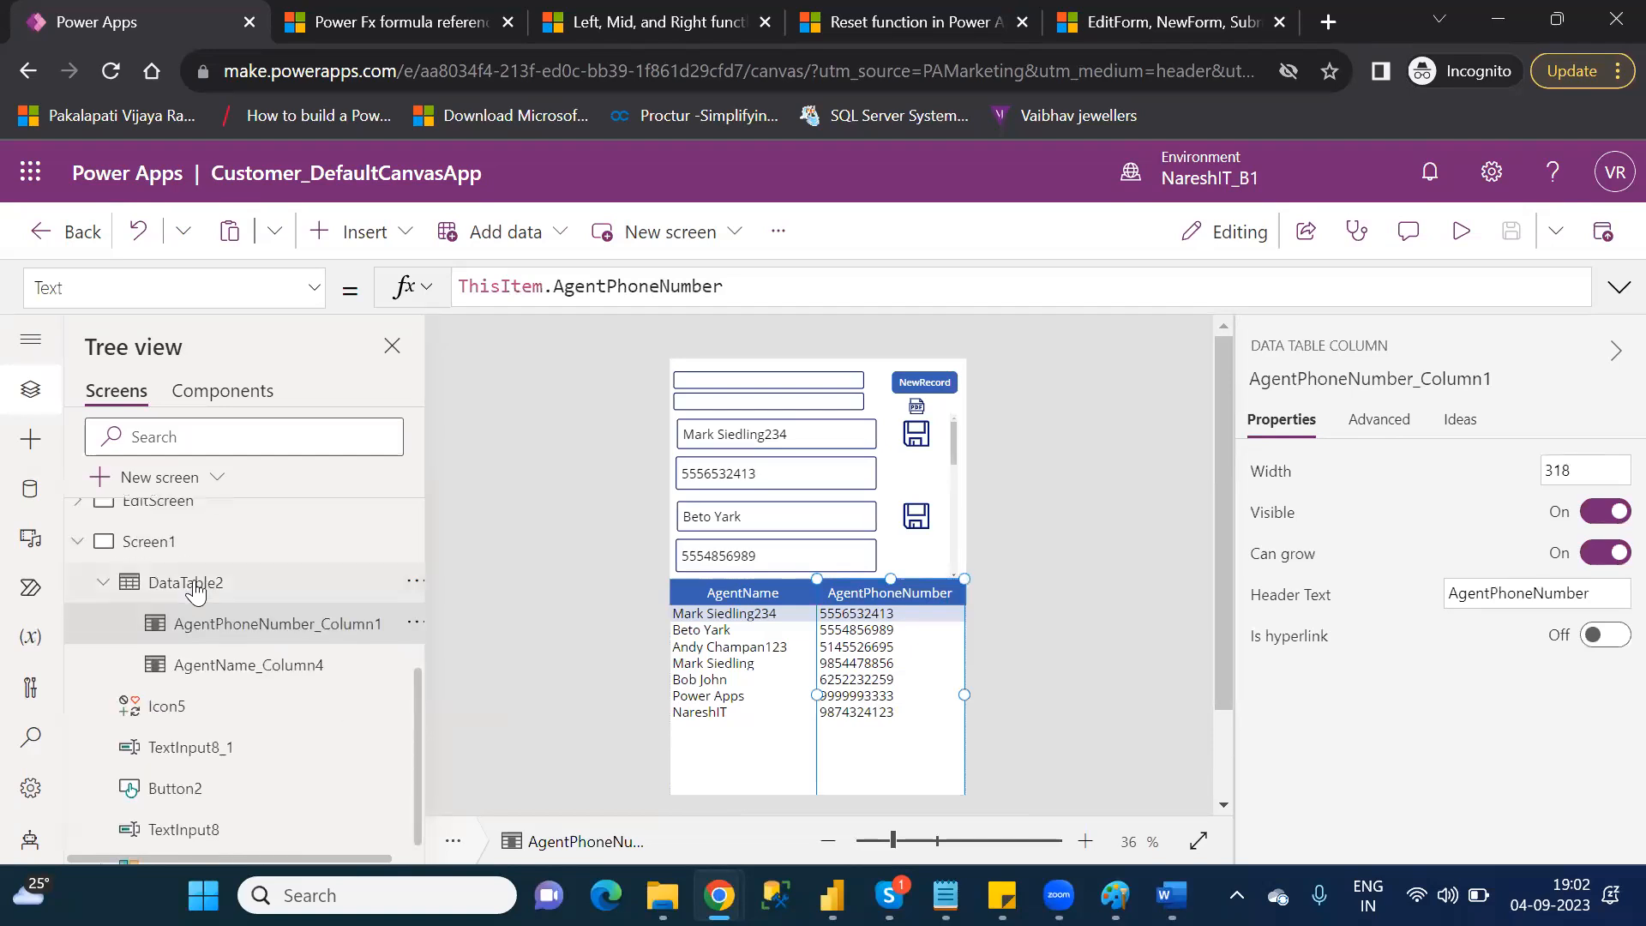
pyautogui.click(195, 590)
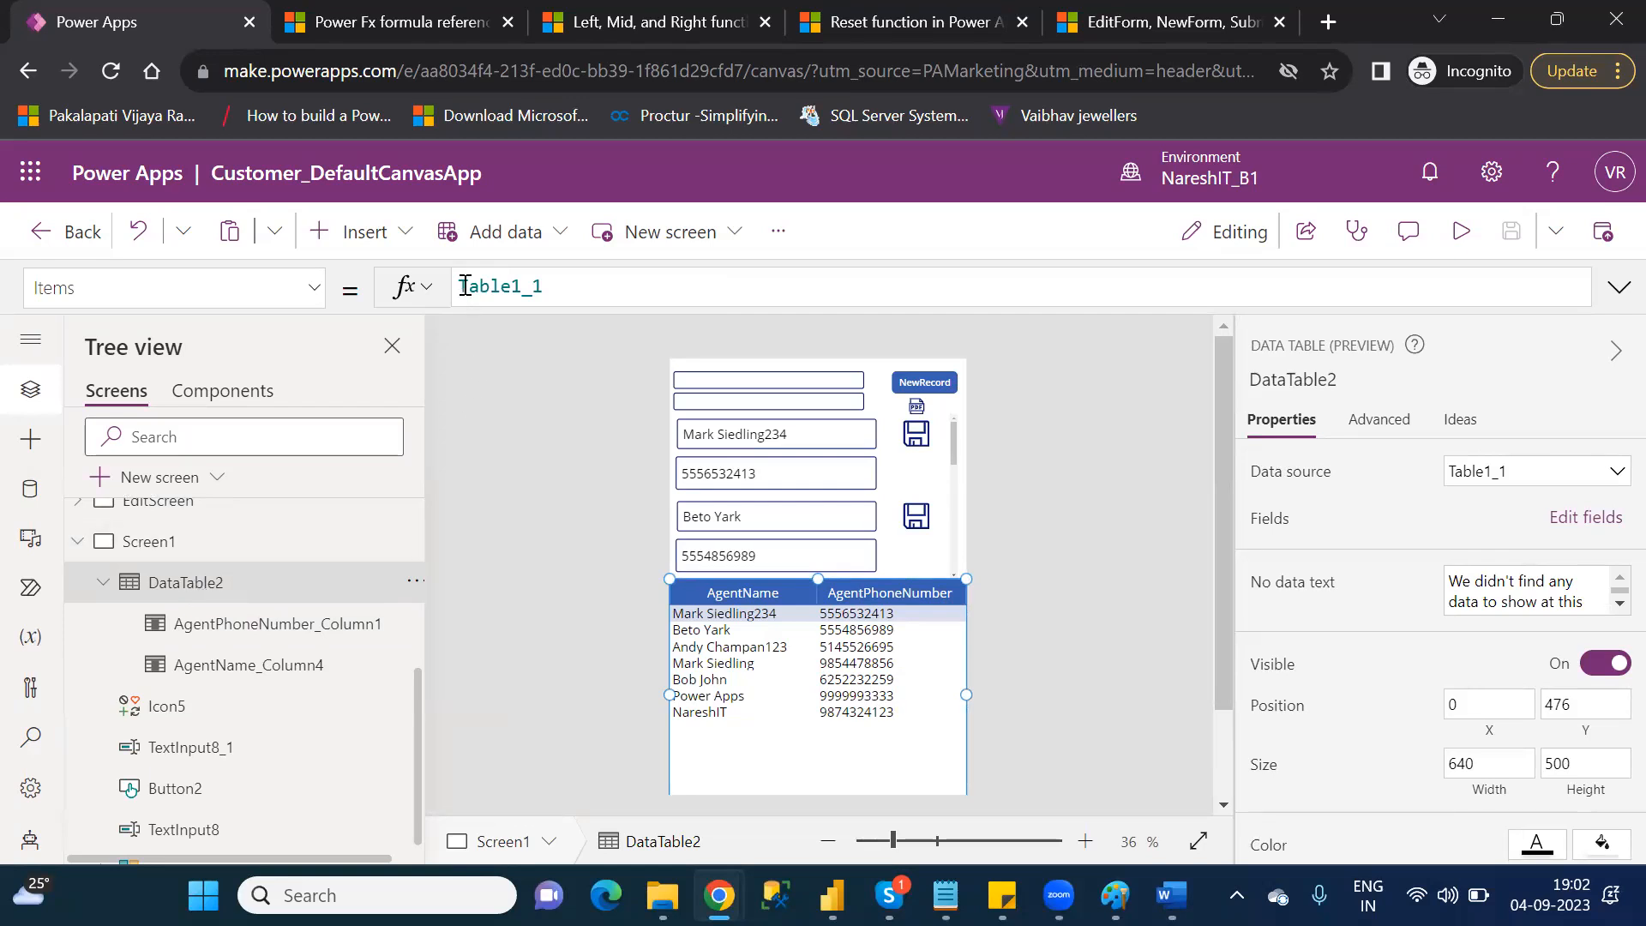
# - Start wrapping Table1_1 in an AddColumns function in DataTable2's Items formula, naming the new column "Proper"
pyautogui.click(463, 286)
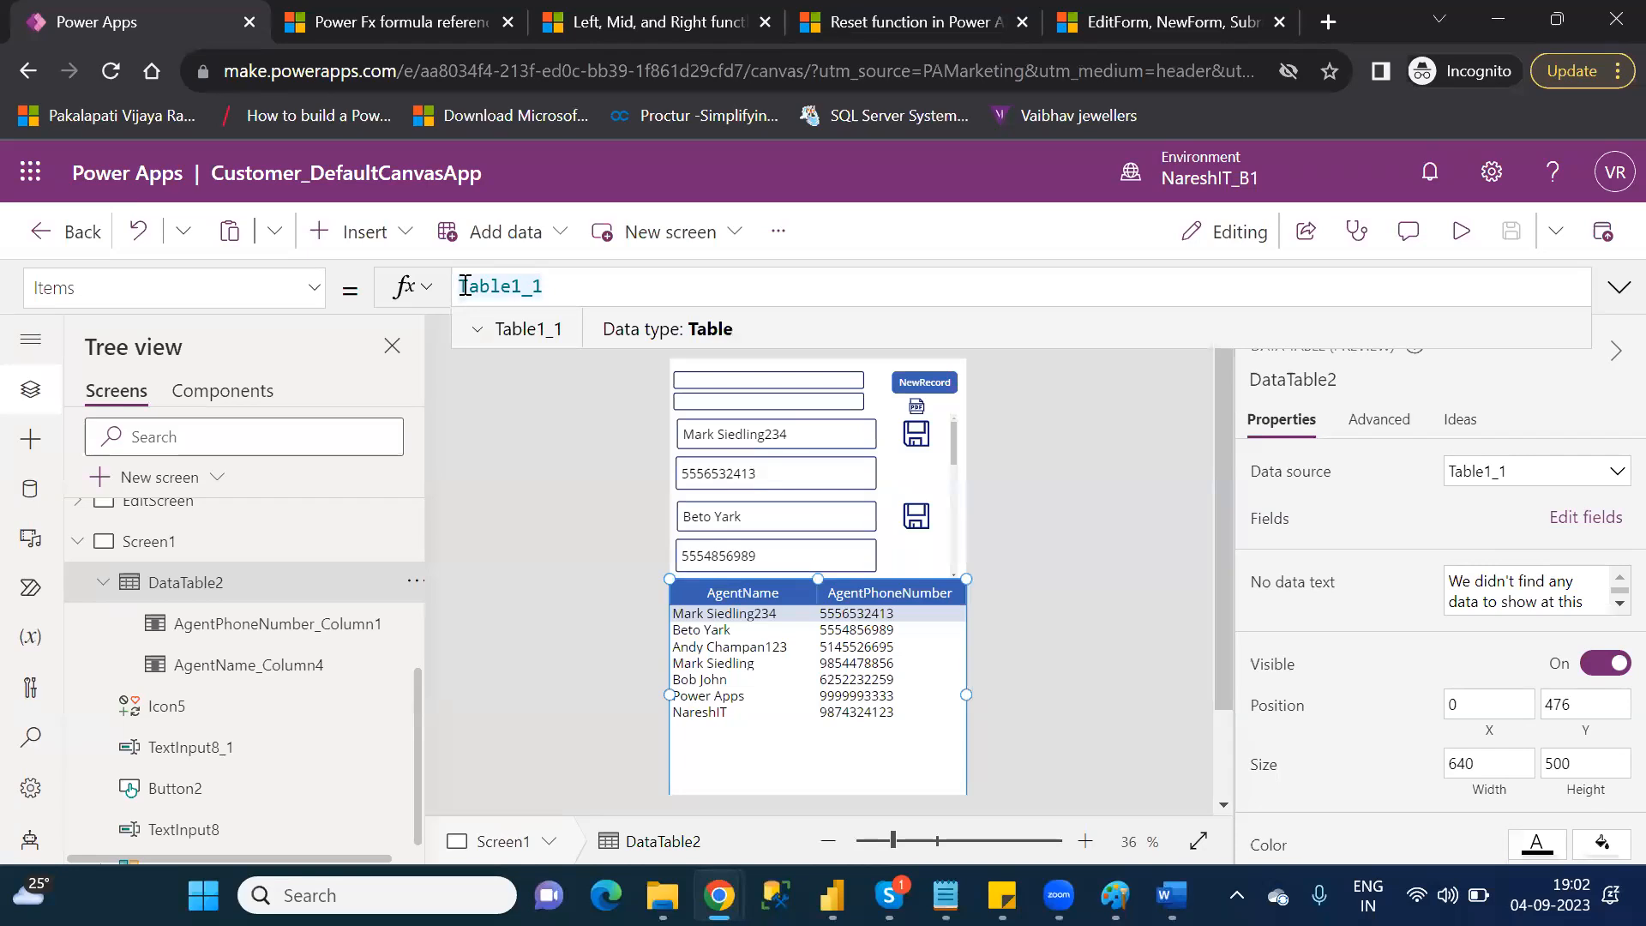
pyautogui.write('Add')
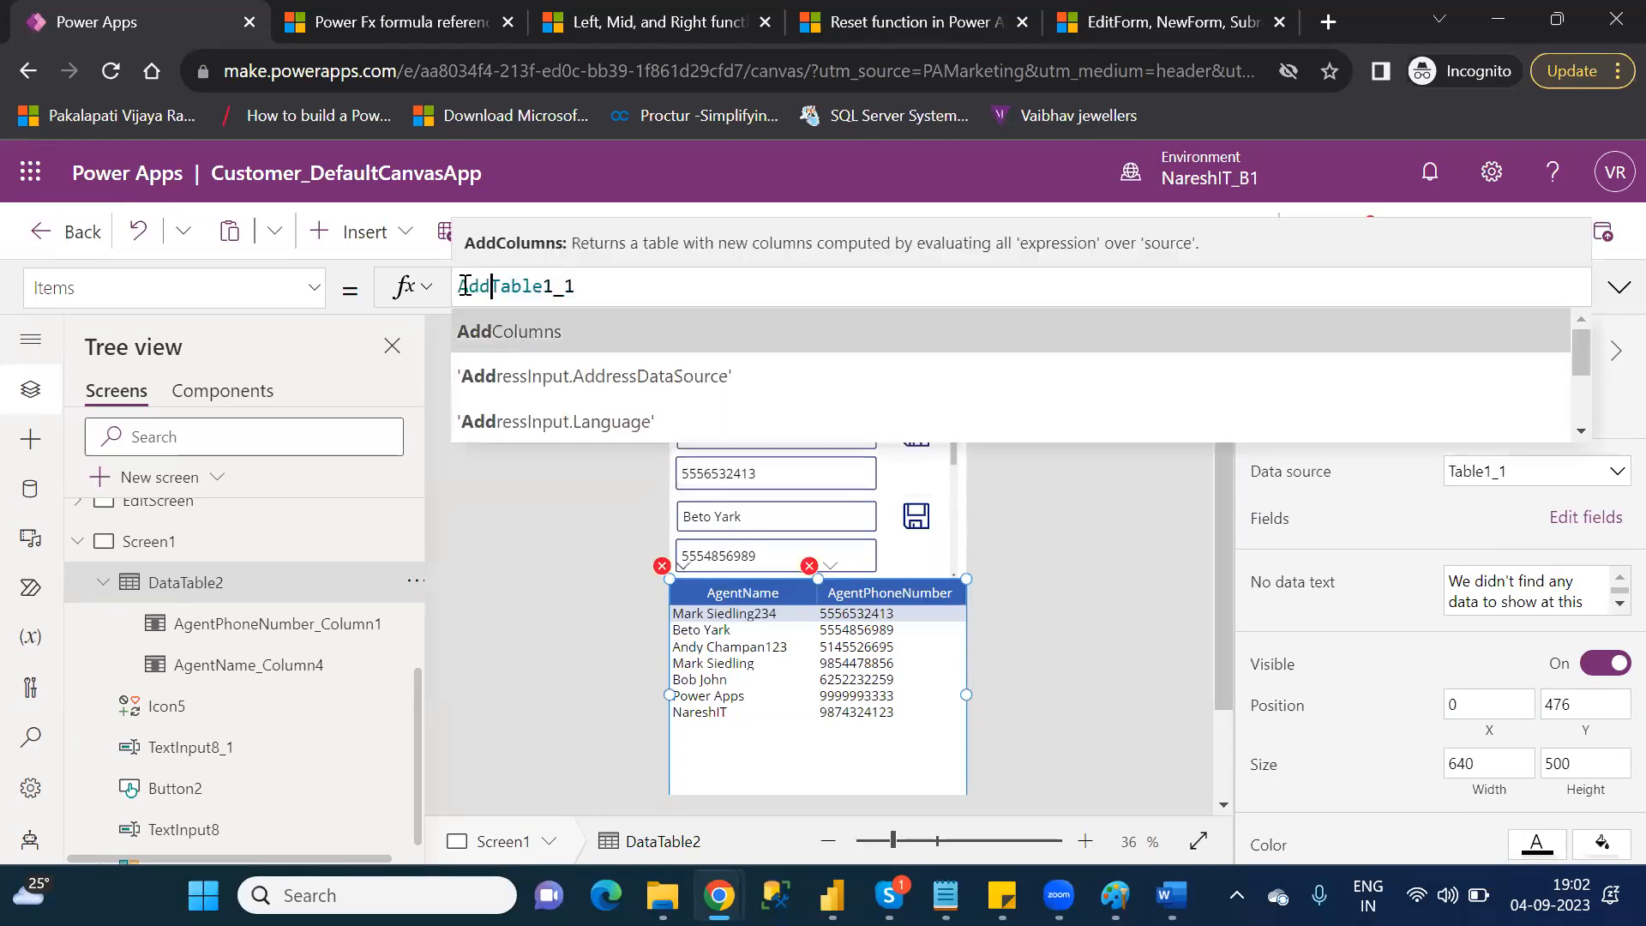
pyautogui.press('Tab')
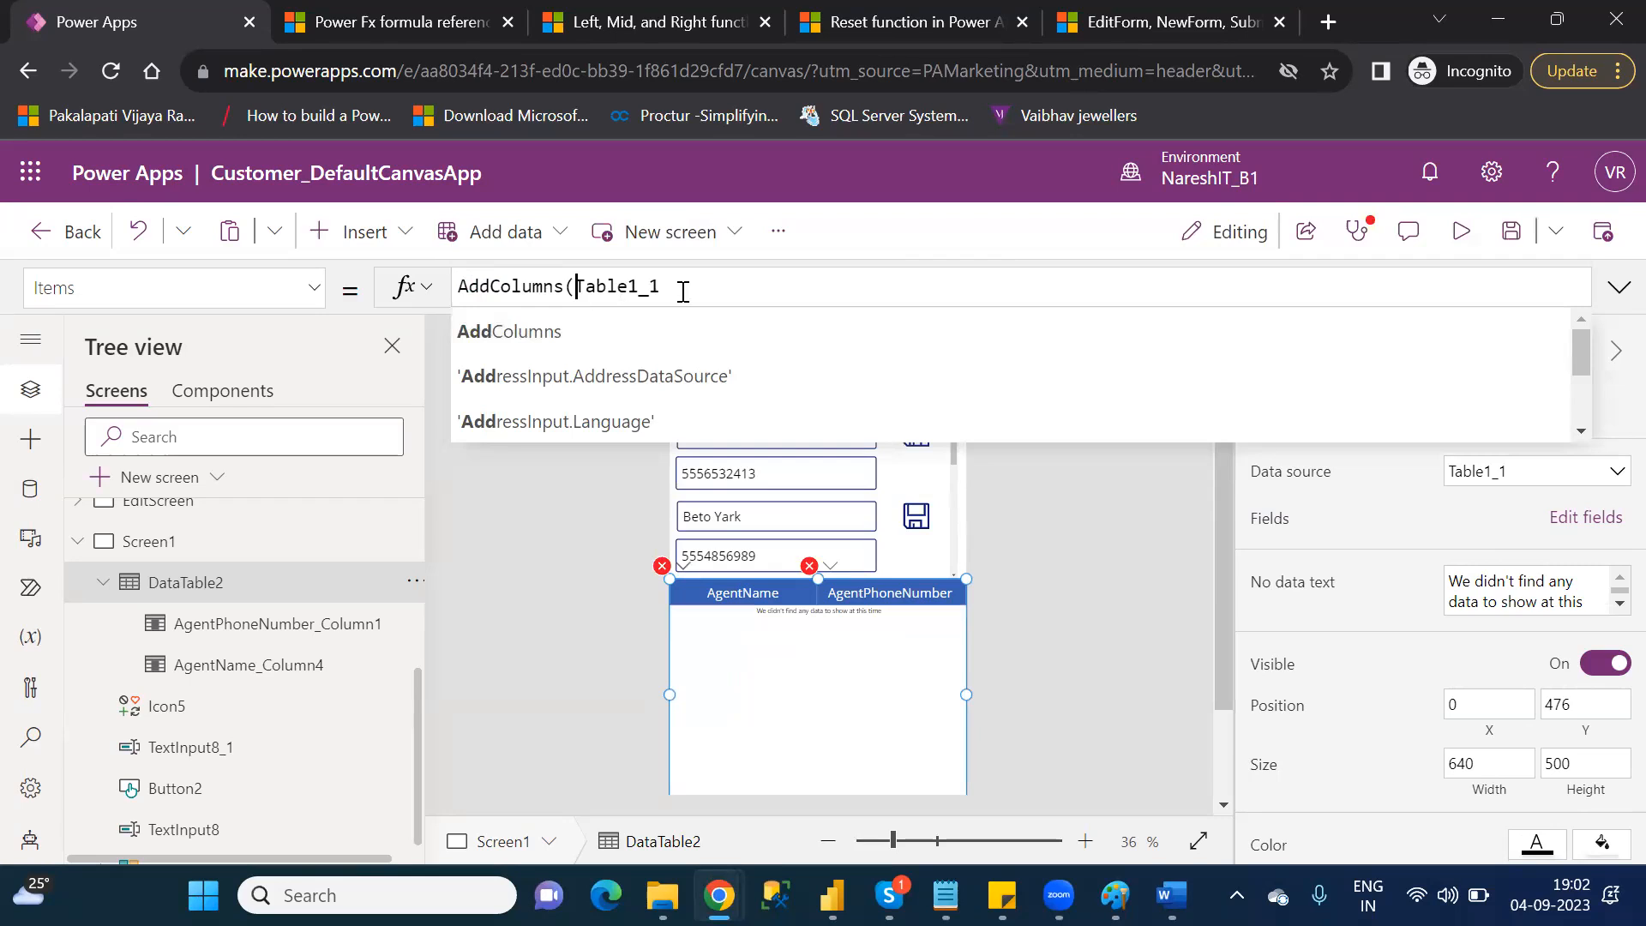
pyautogui.click(686, 292)
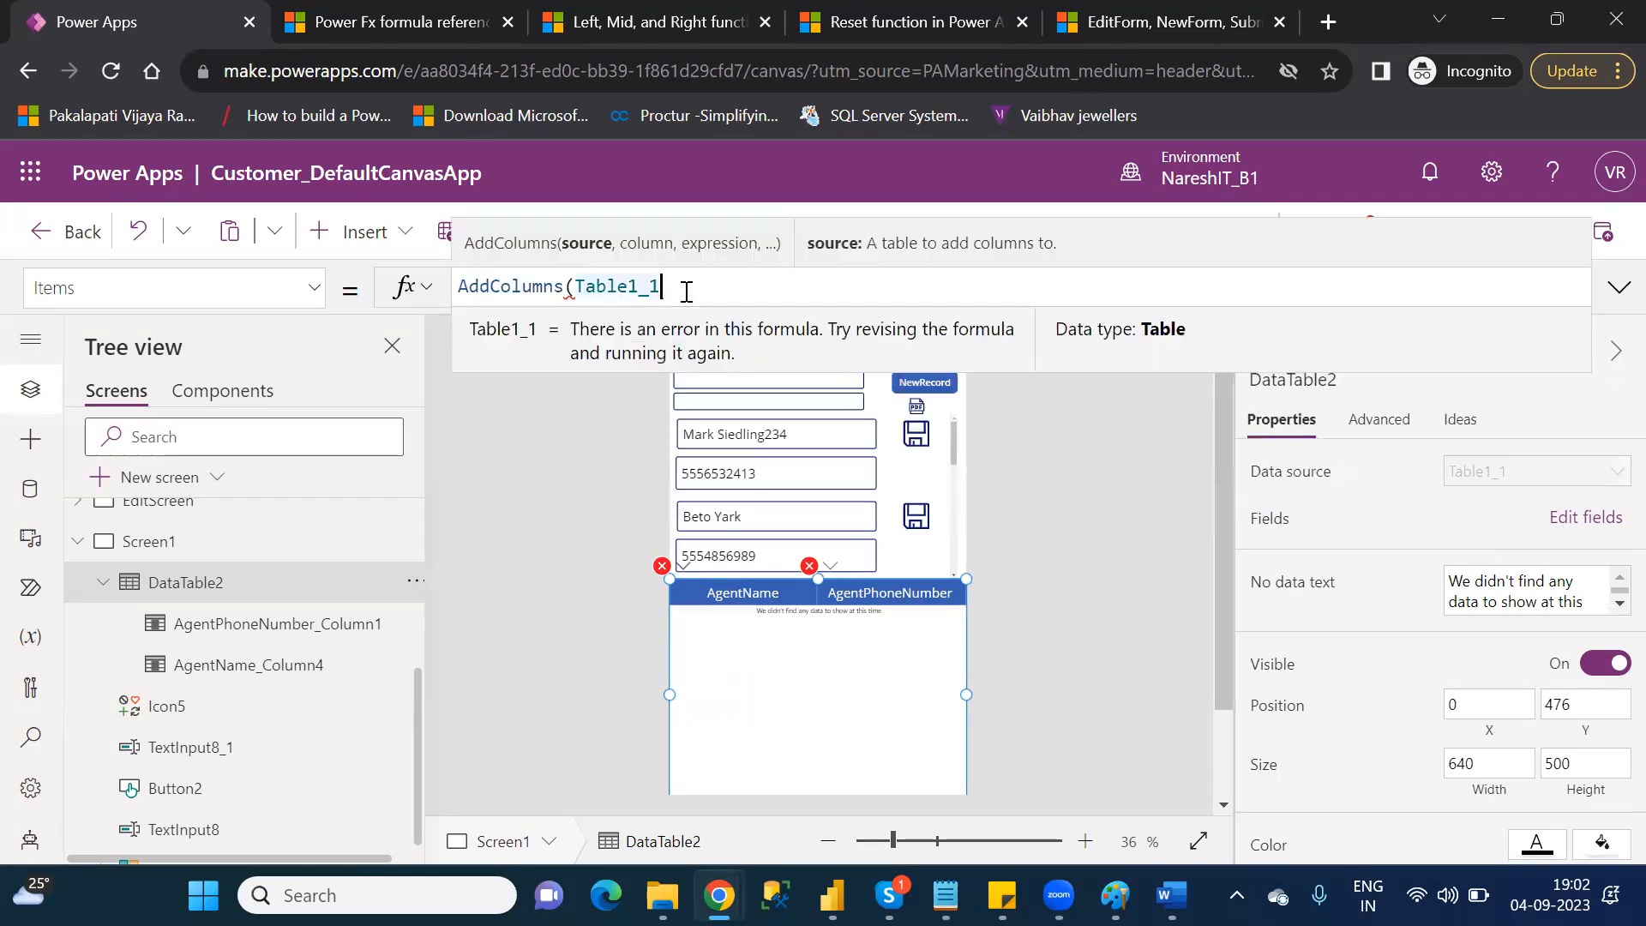
pyautogui.write(',"')
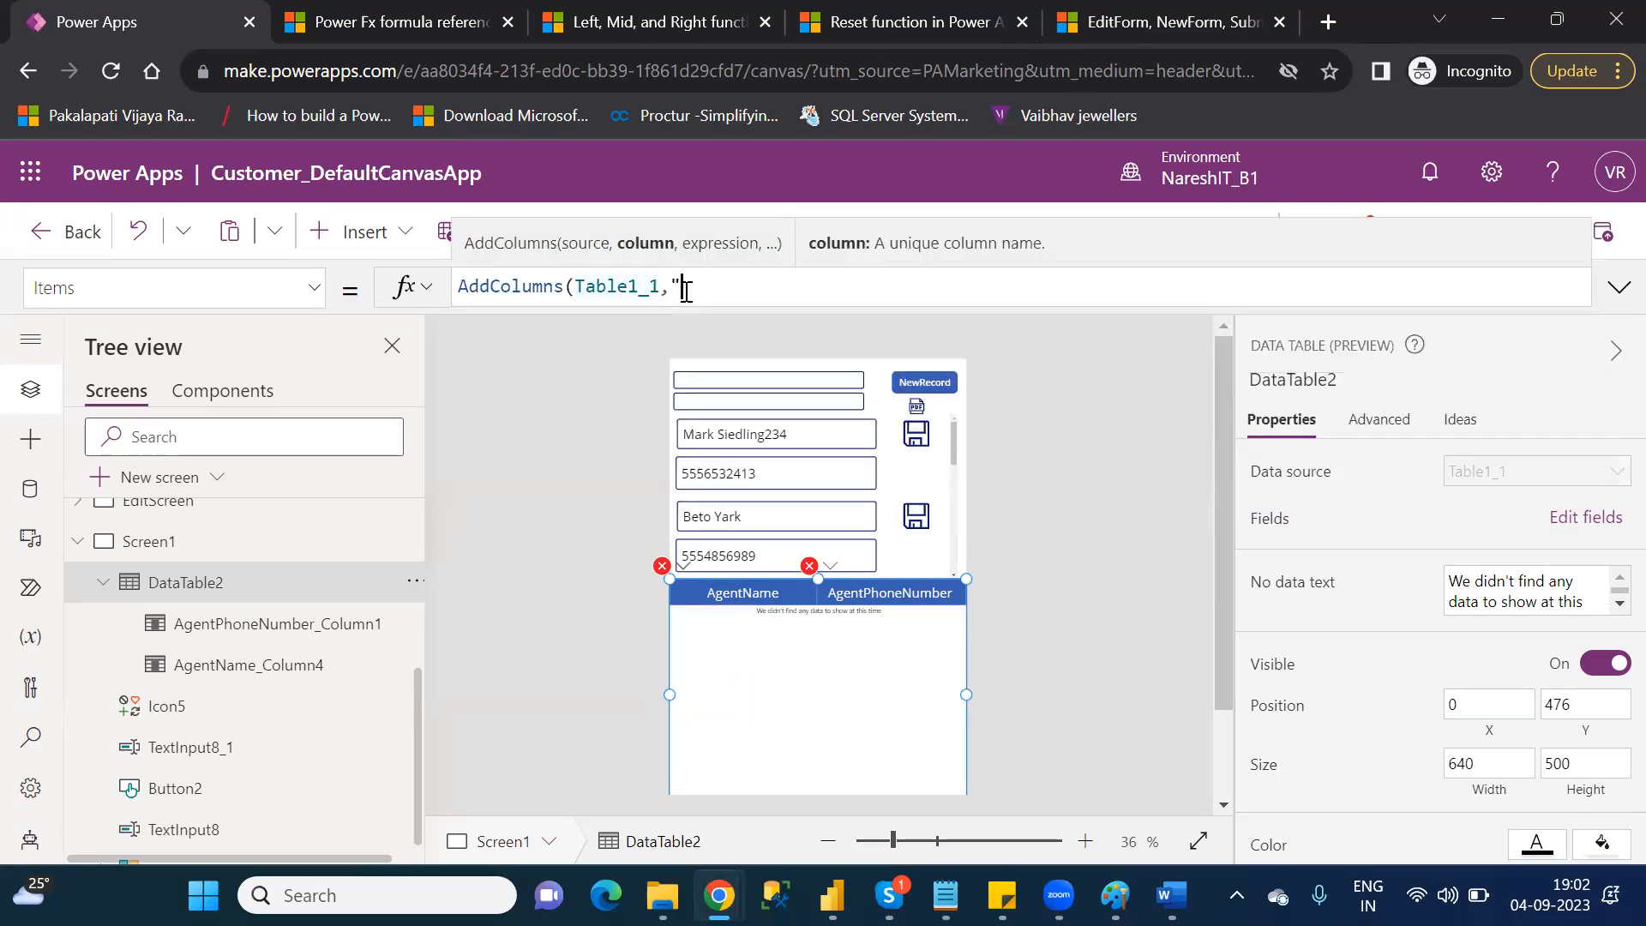
pyautogui.write('Proper')
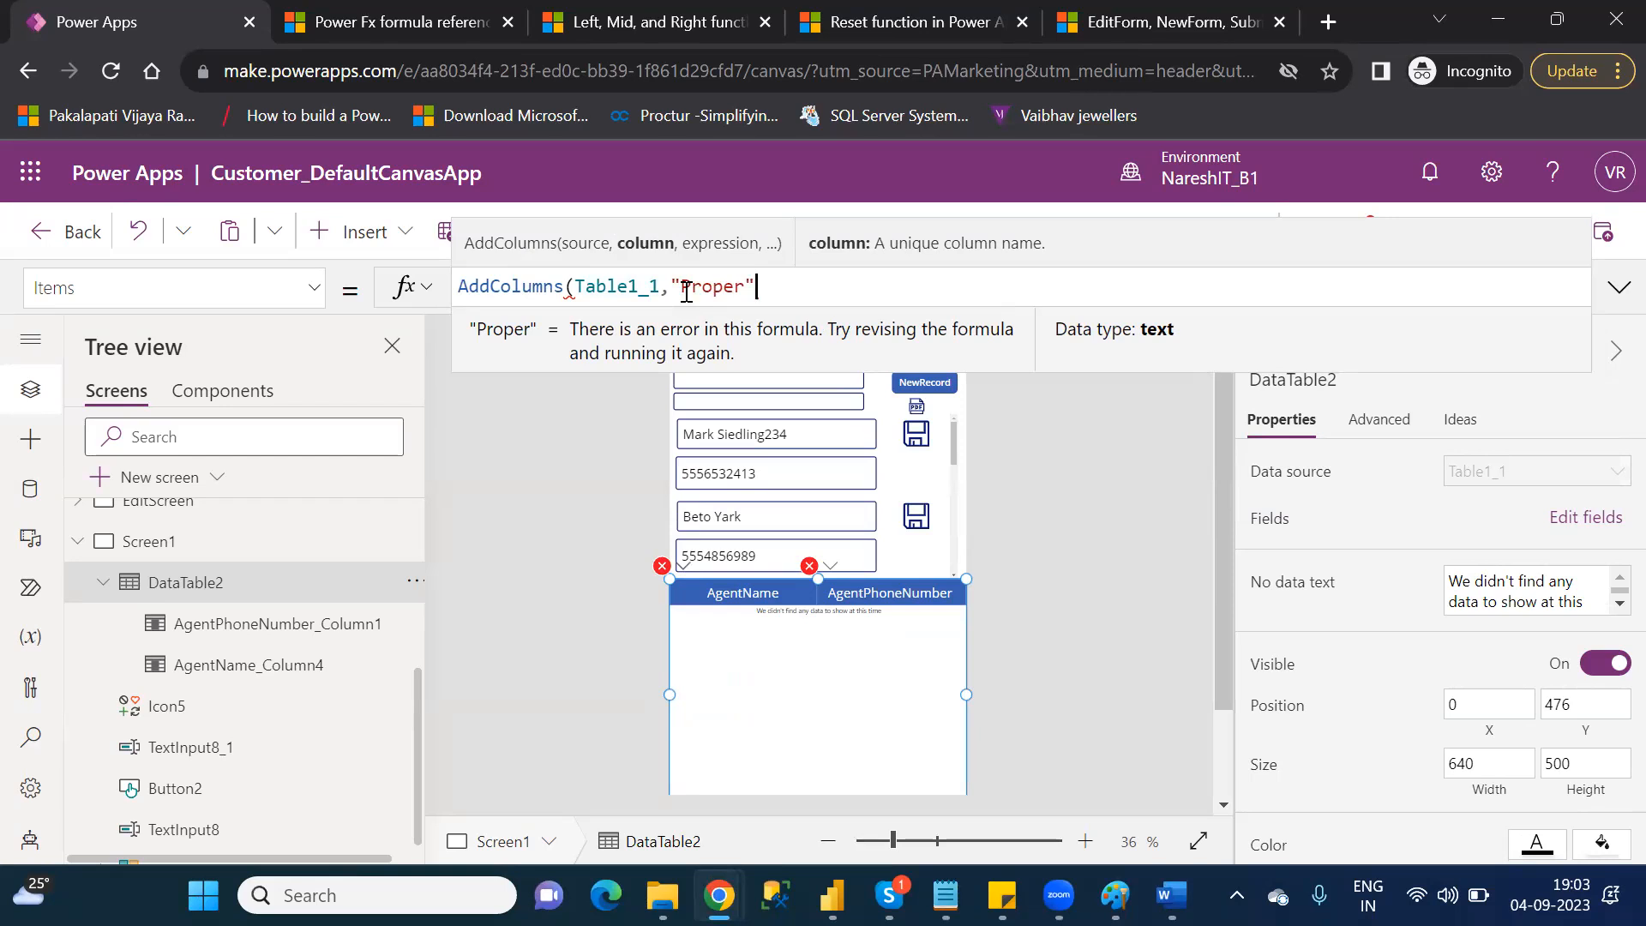
# - Complete the AddColumns formula with Proper("power apps") as the new column's expression and apply it
pyautogui.write(',pro')
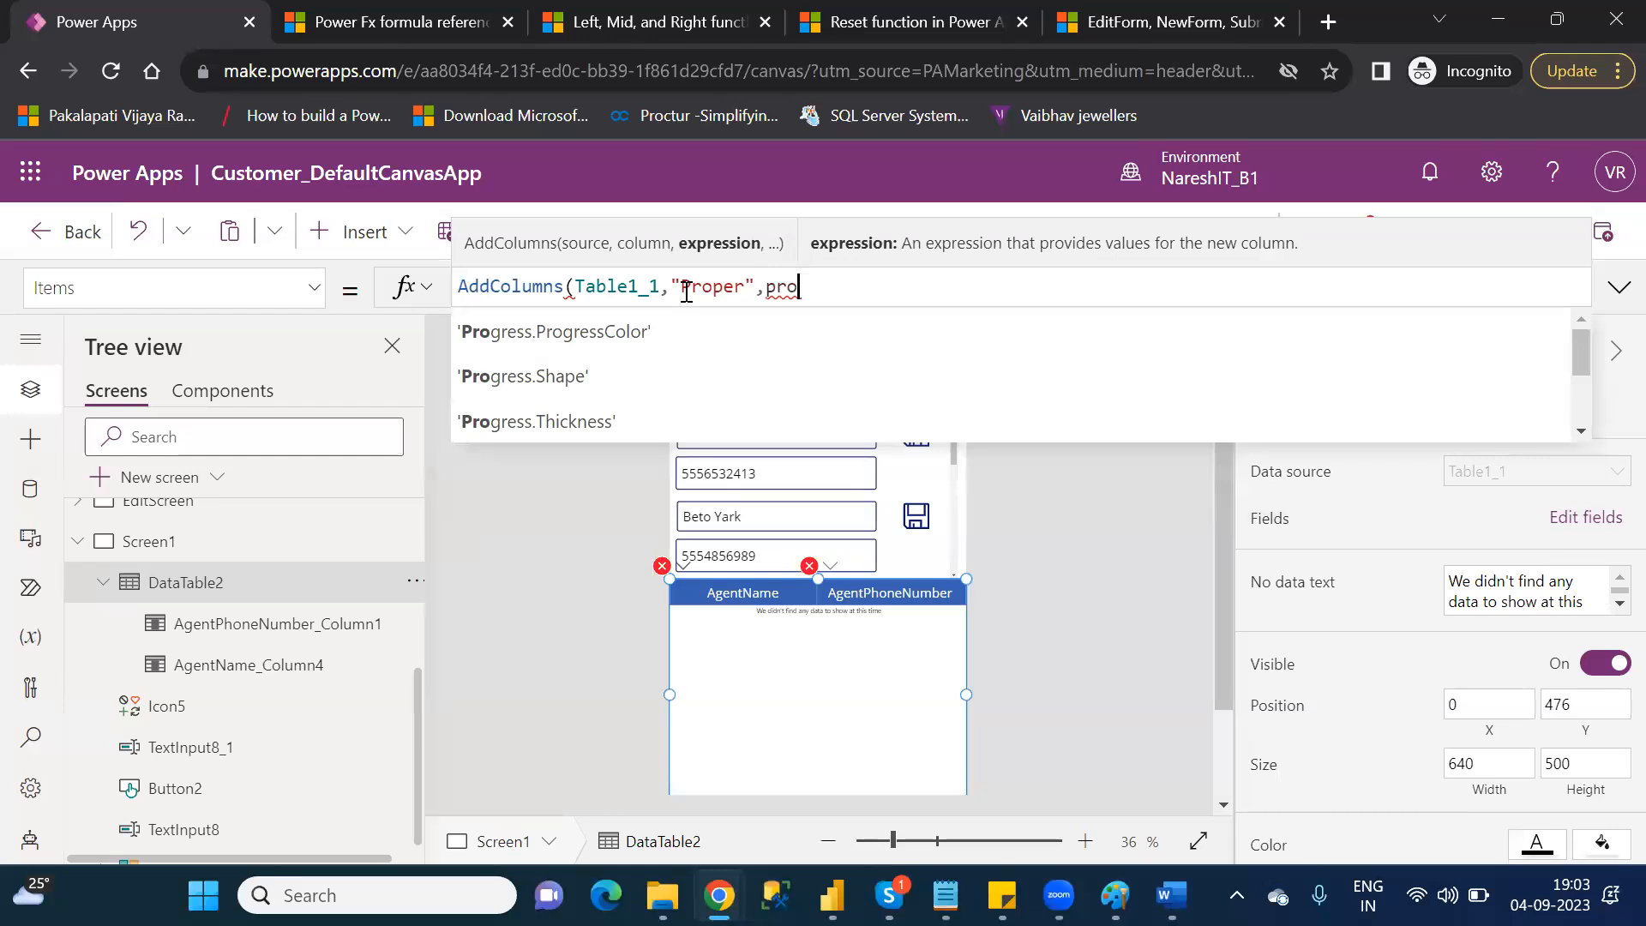
pyautogui.write('per')
pyautogui.press('Tab')
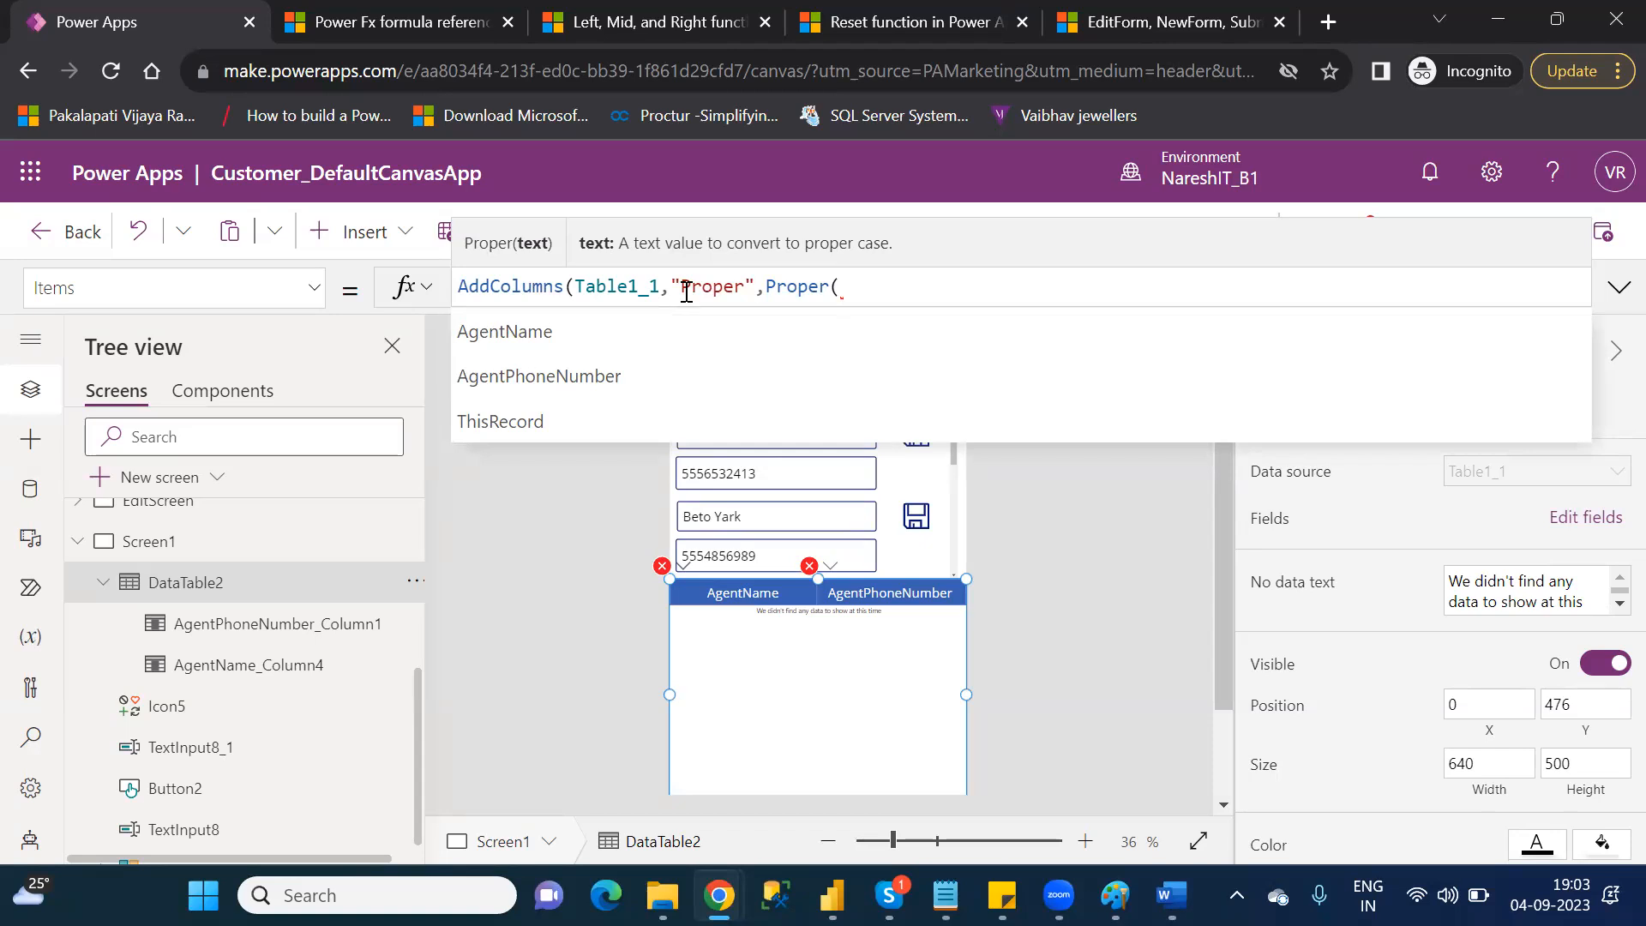
pyautogui.write('""')
pyautogui.press('Left')
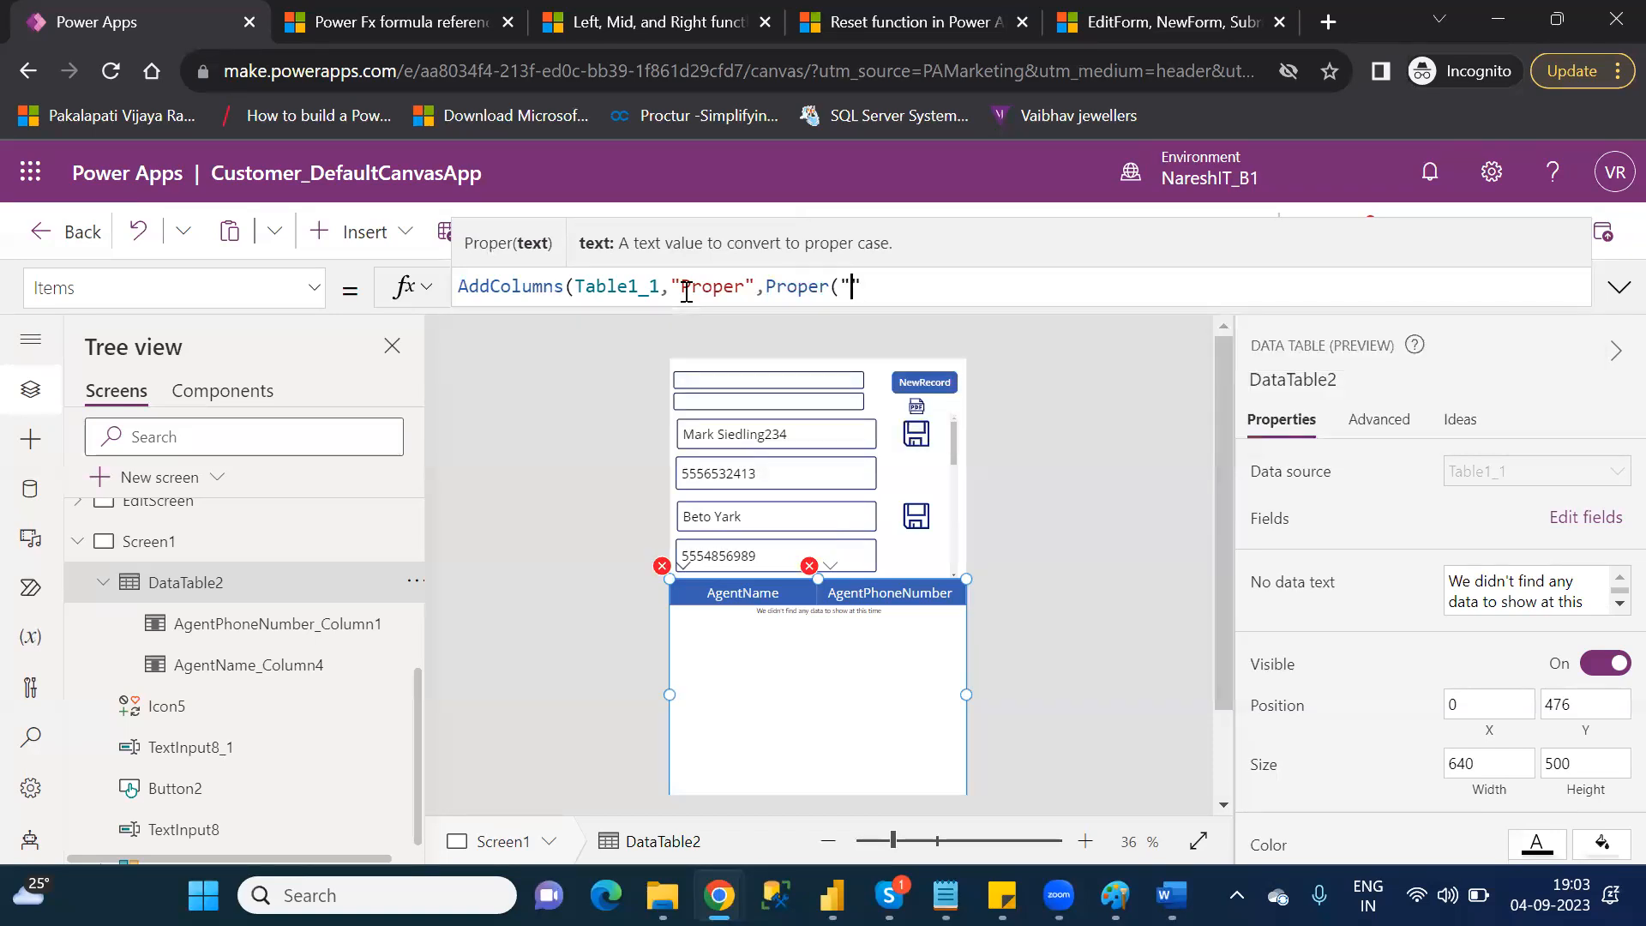
pyautogui.write('power')
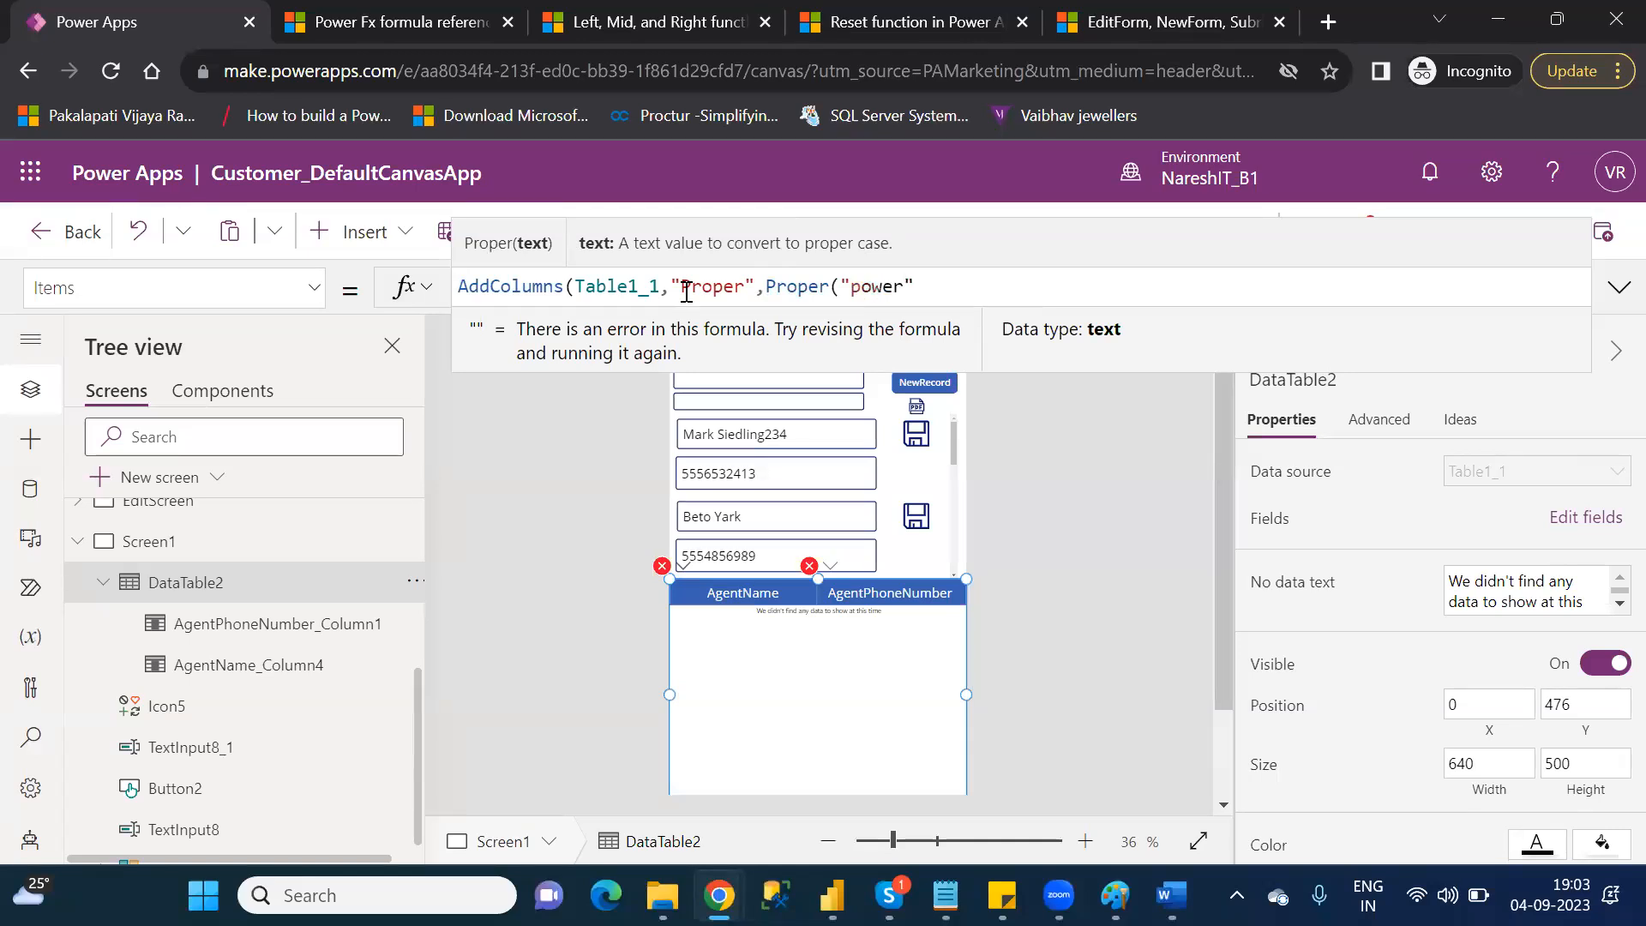
pyautogui.write(' A')
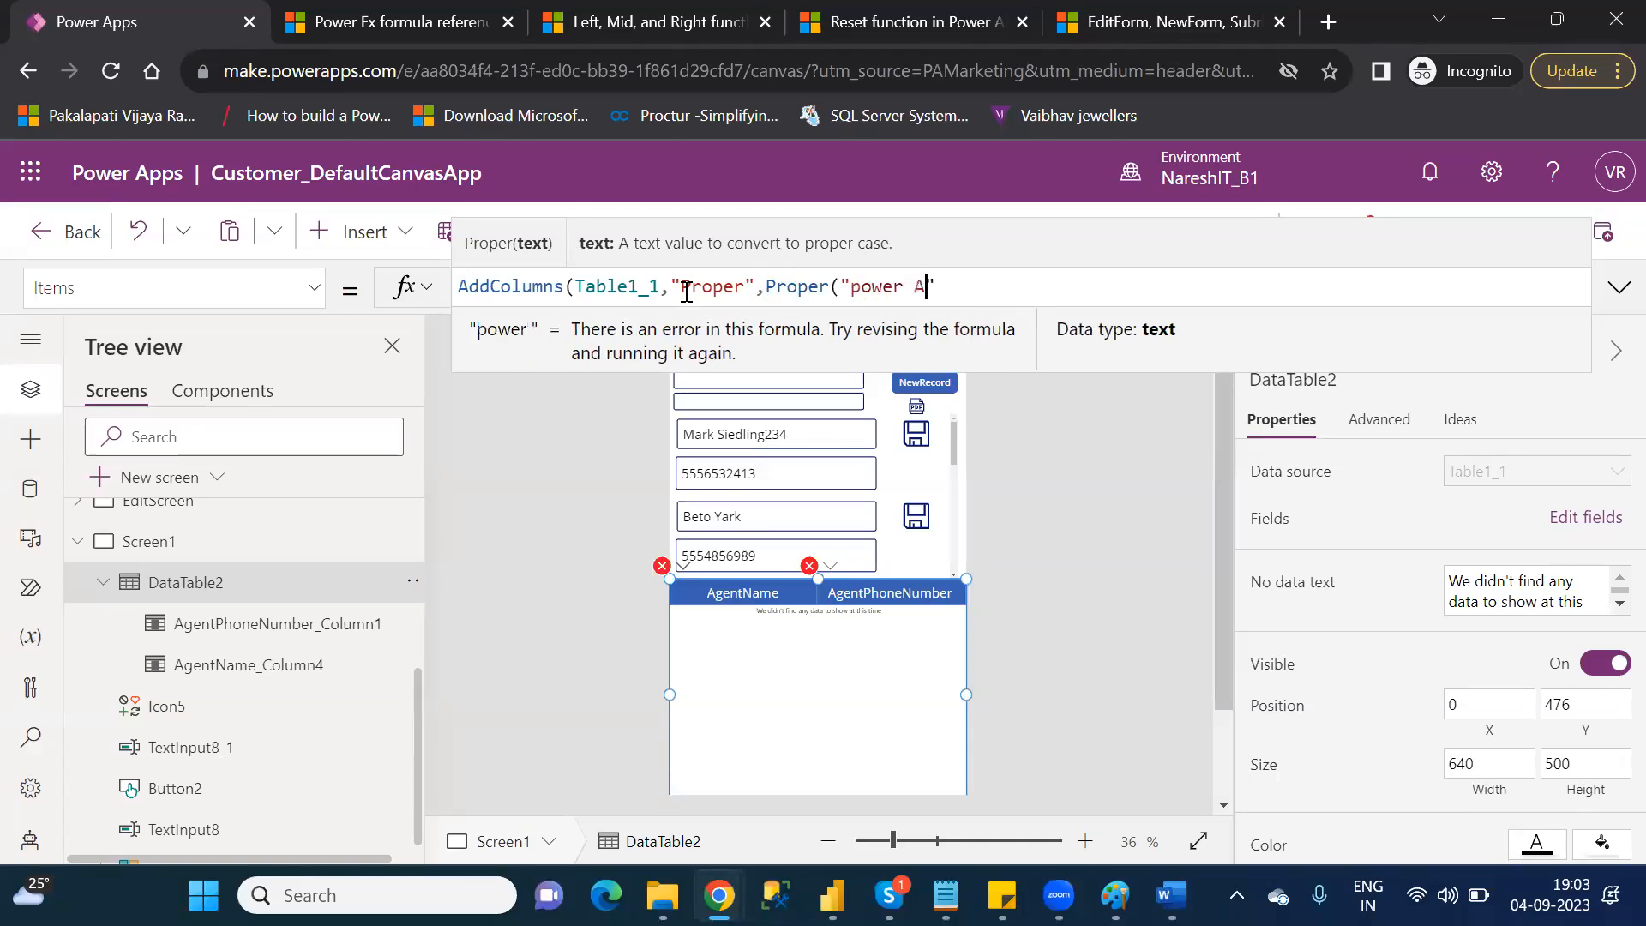
pyautogui.press('BackSpace')
pyautogui.write('apps"')
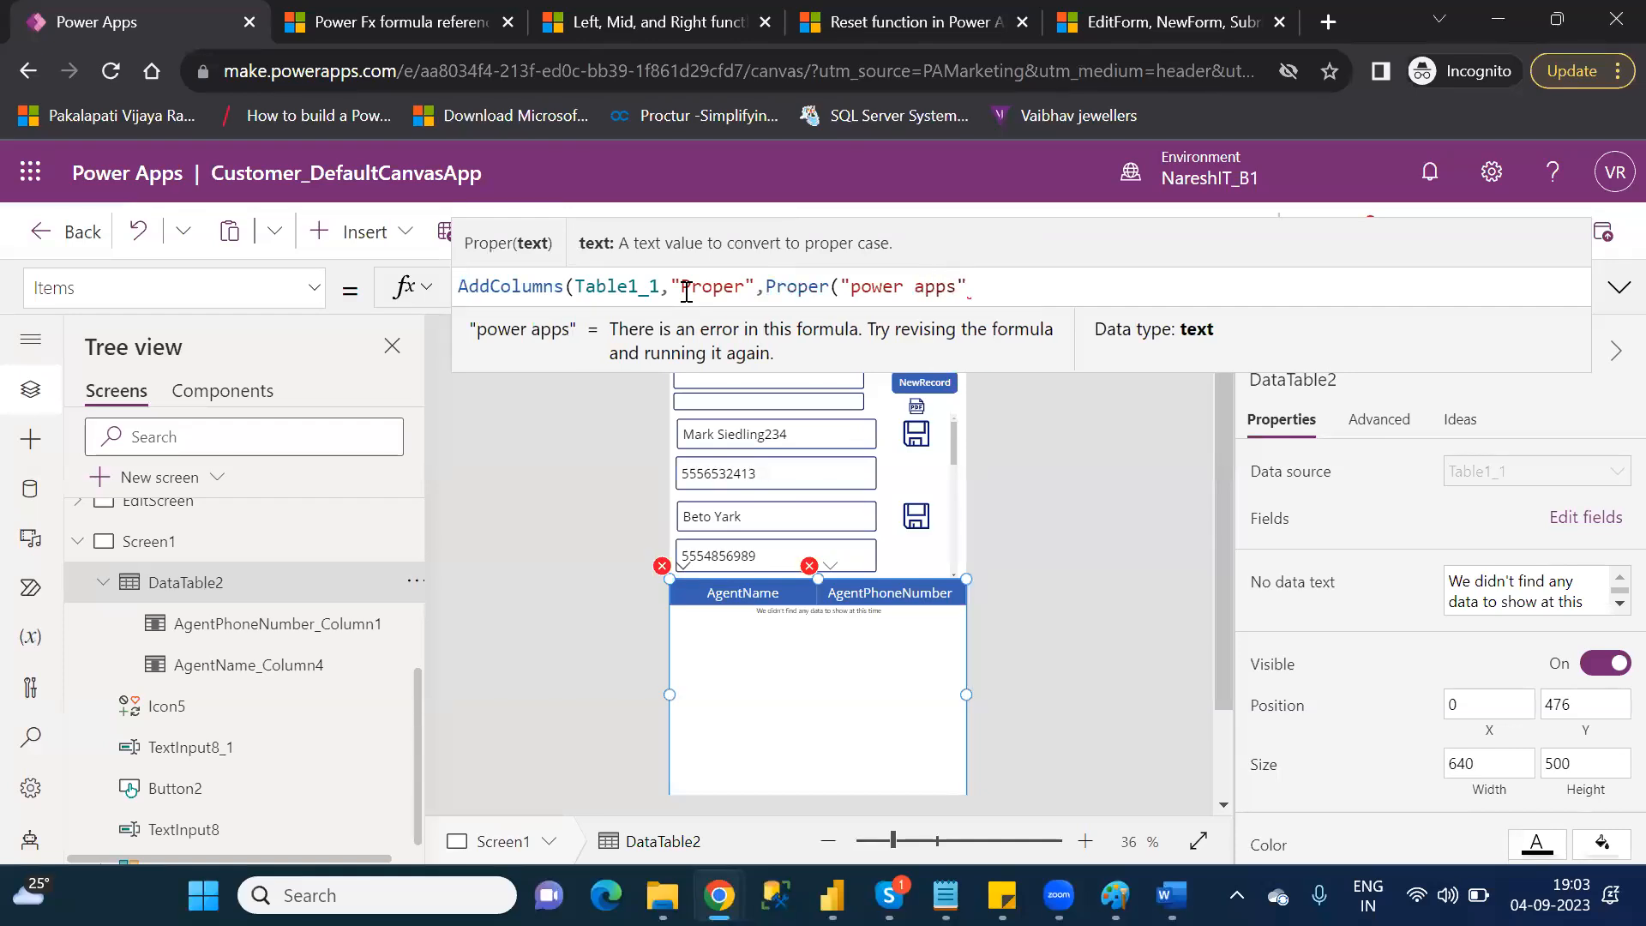
pyautogui.write(')')
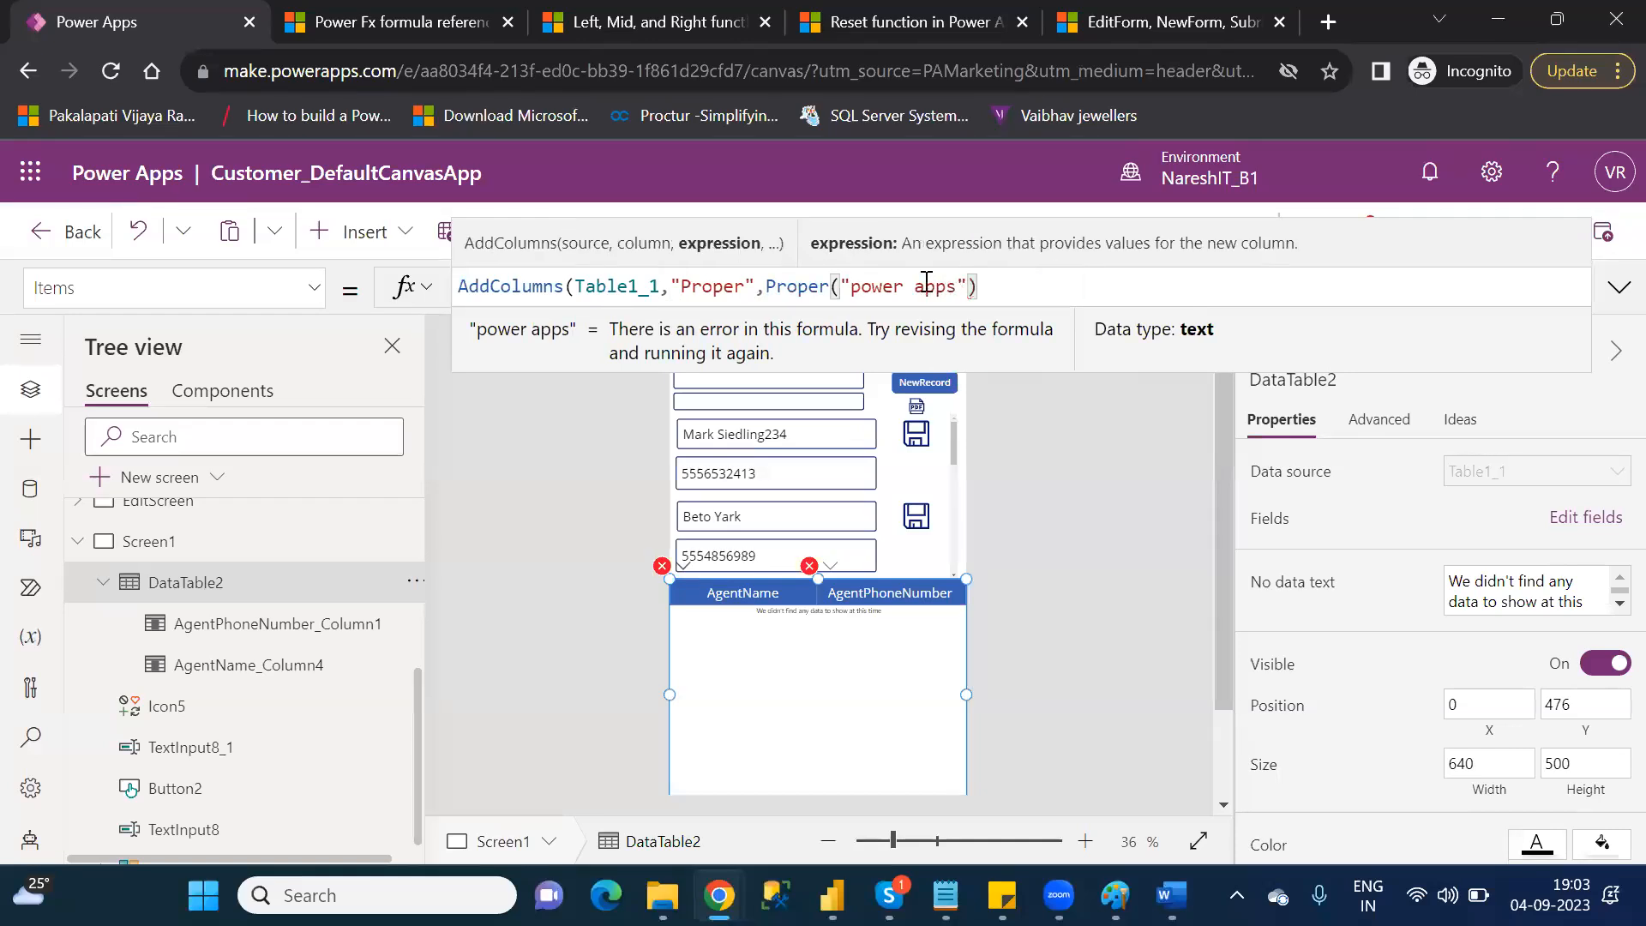
pyautogui.moveTo(853, 288); pyautogui.dragTo(906, 288)
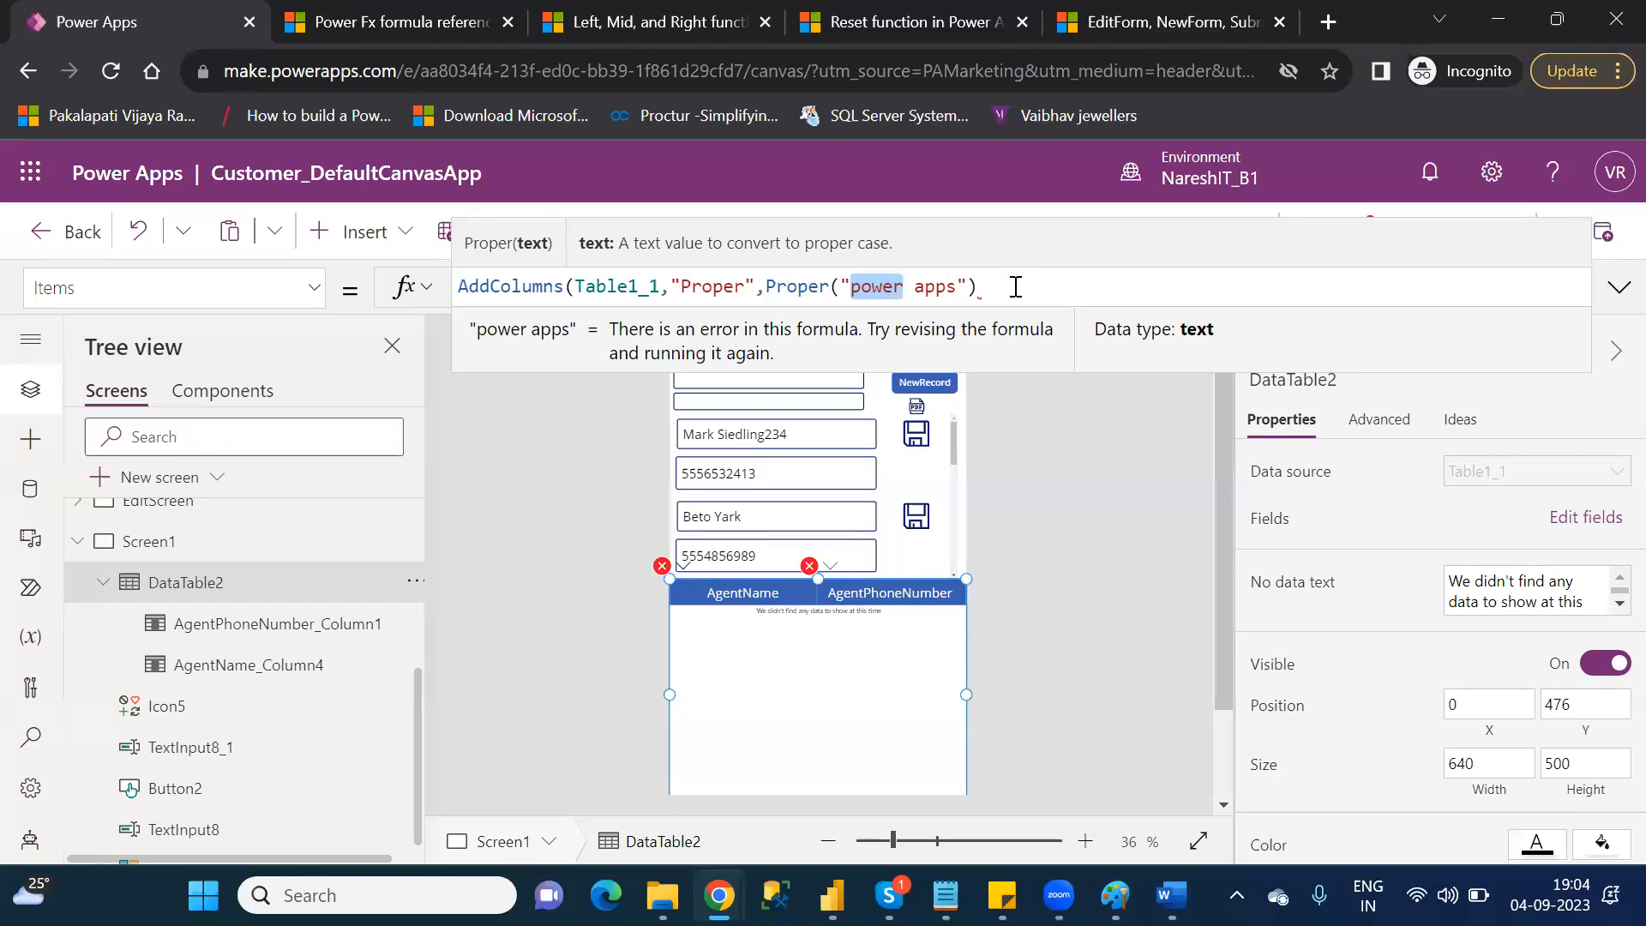
pyautogui.click(1015, 287)
pyautogui.write(')')
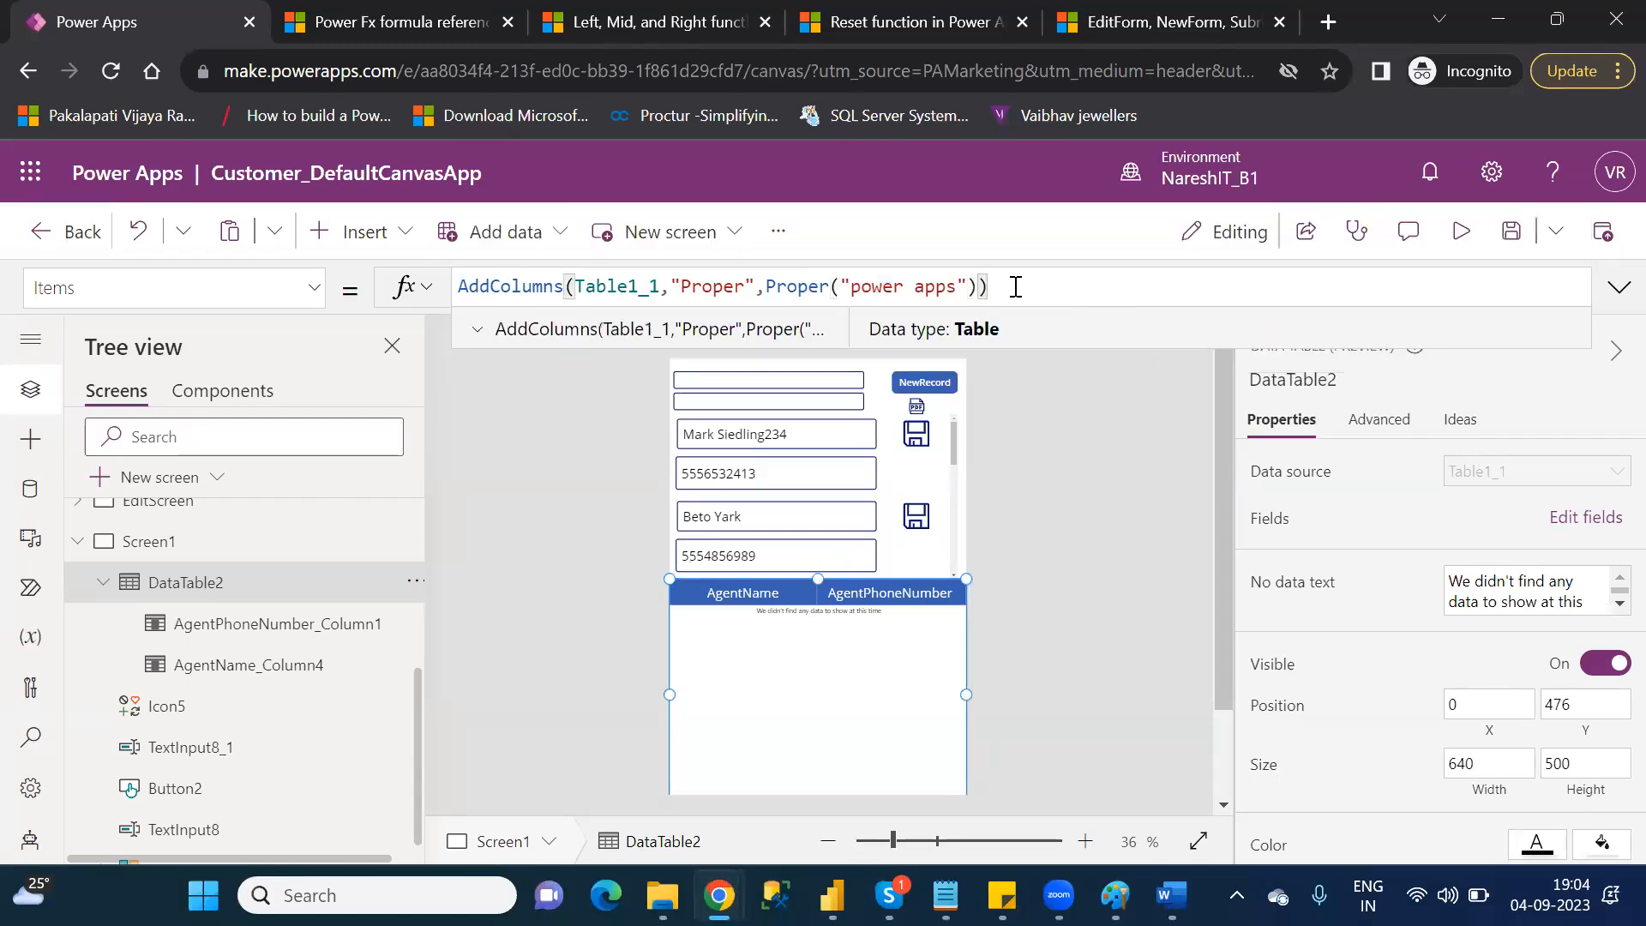
pyautogui.click(1120, 590)
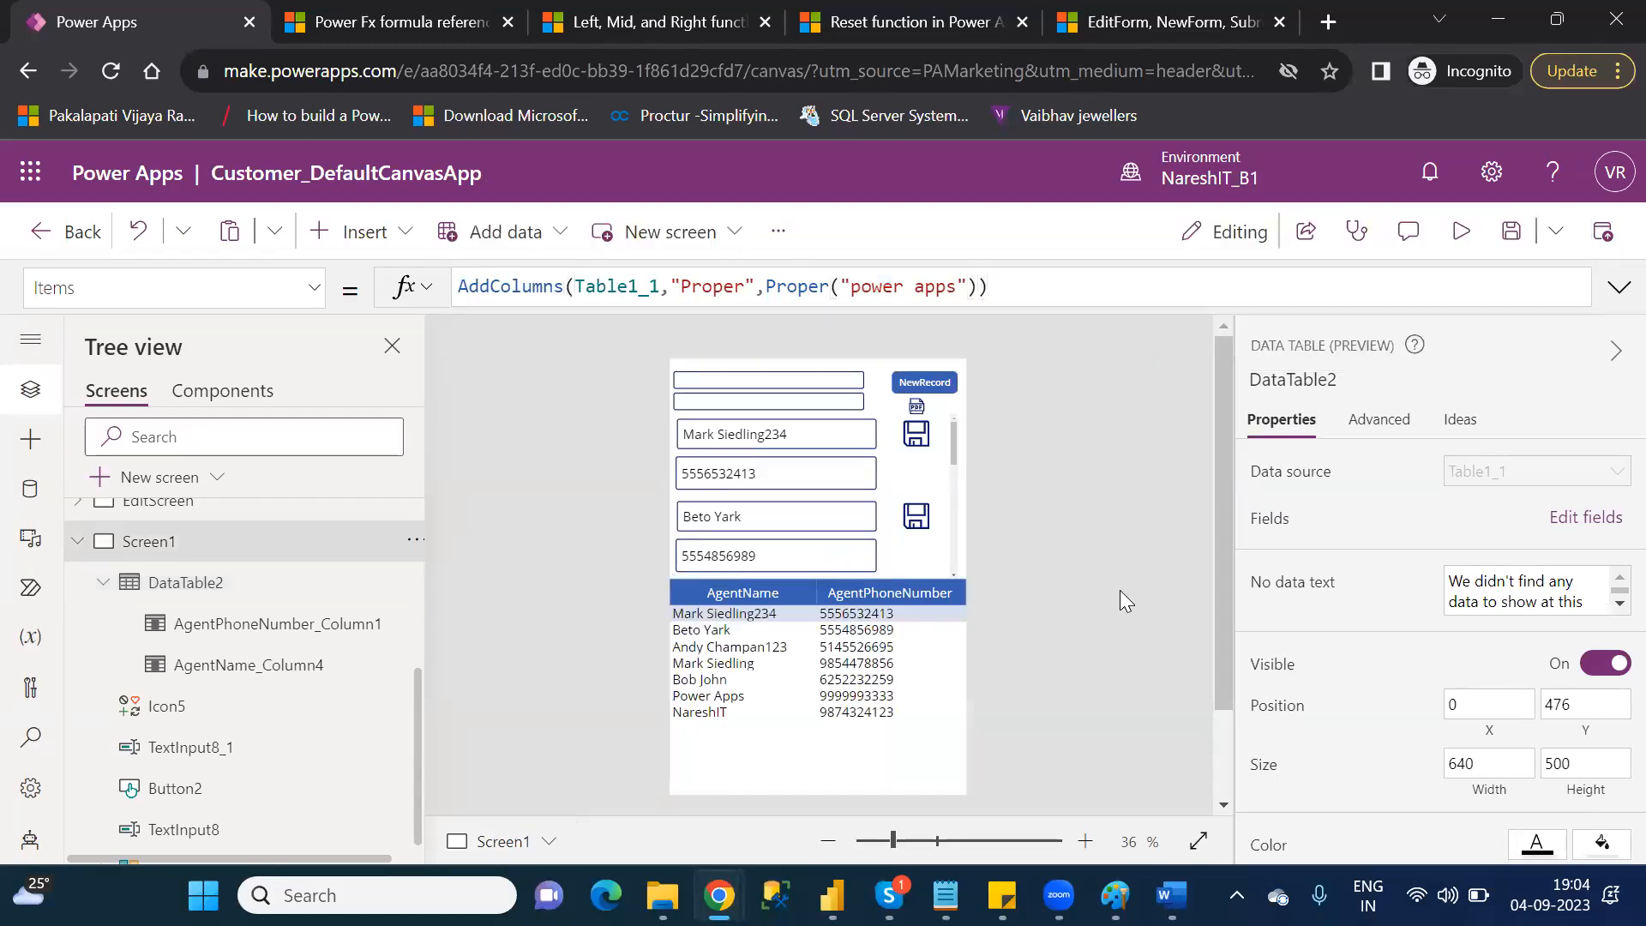
# - Add the Proper field to DataTable2's displayed fields and close the field list
pyautogui.click(199, 584)
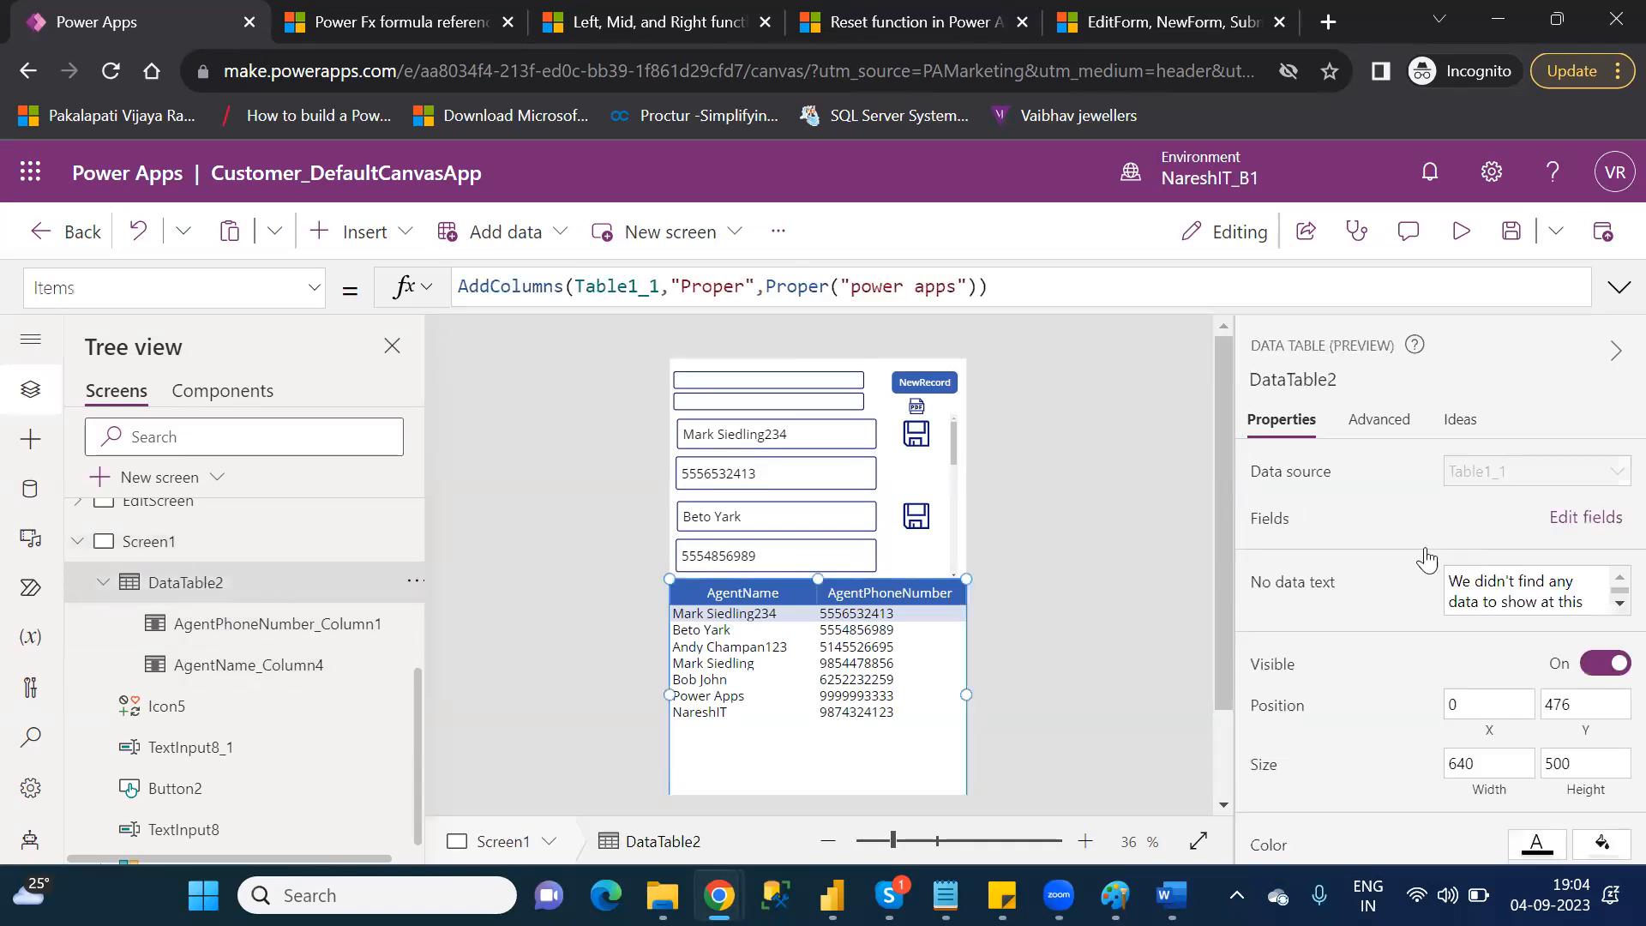
pyautogui.click(1586, 517)
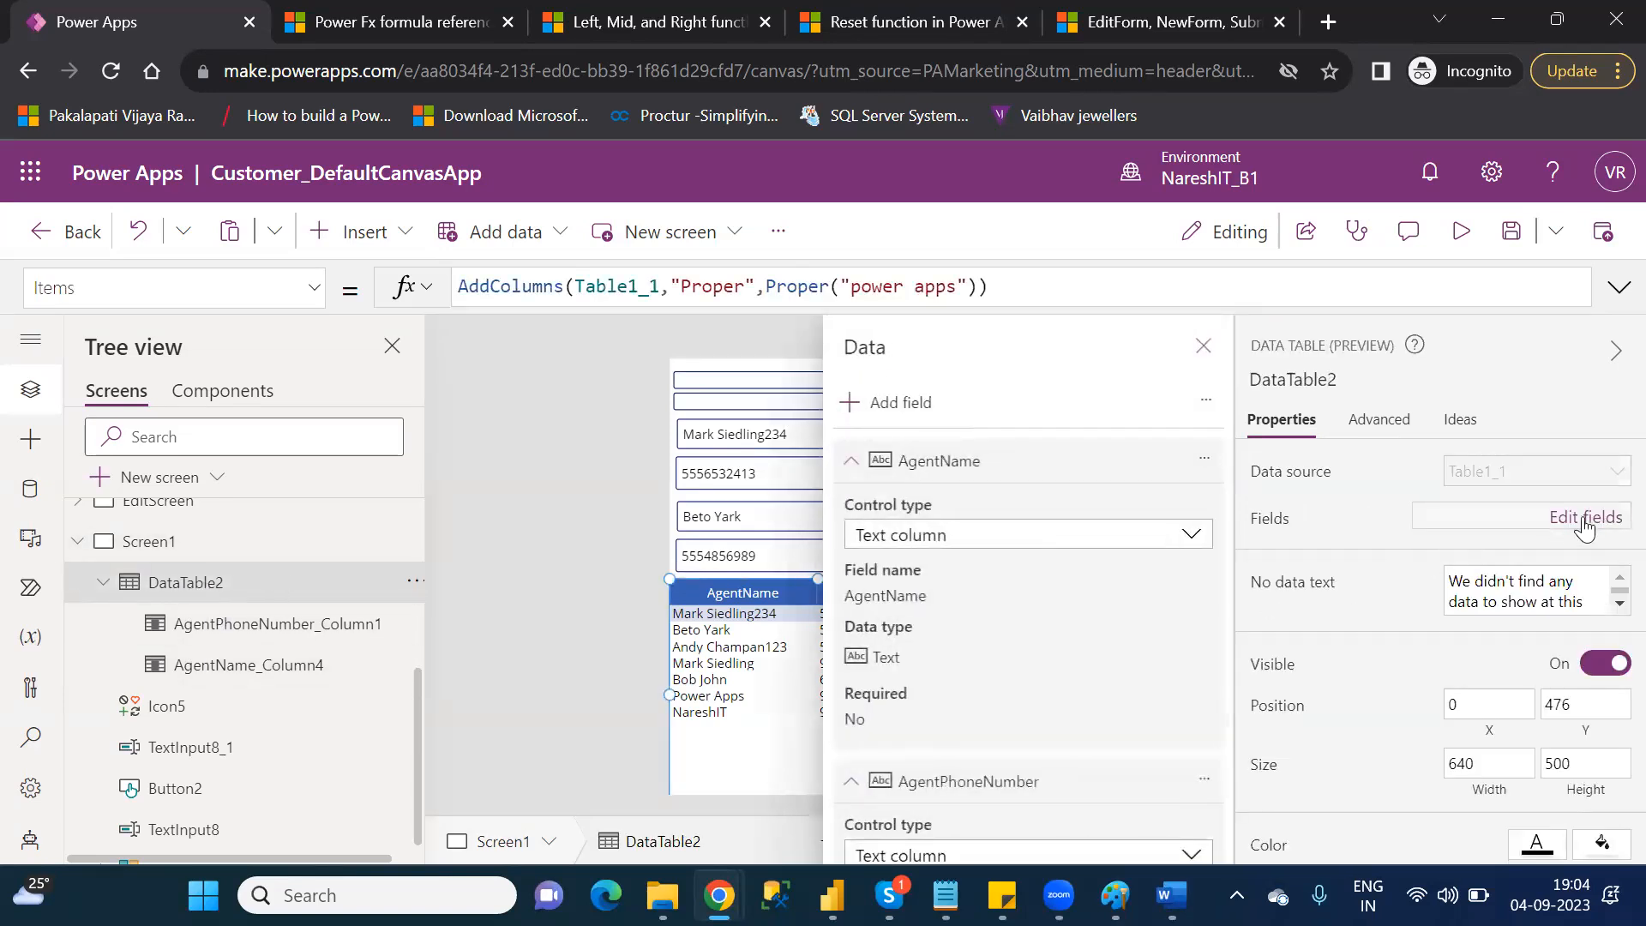
pyautogui.click(862, 406)
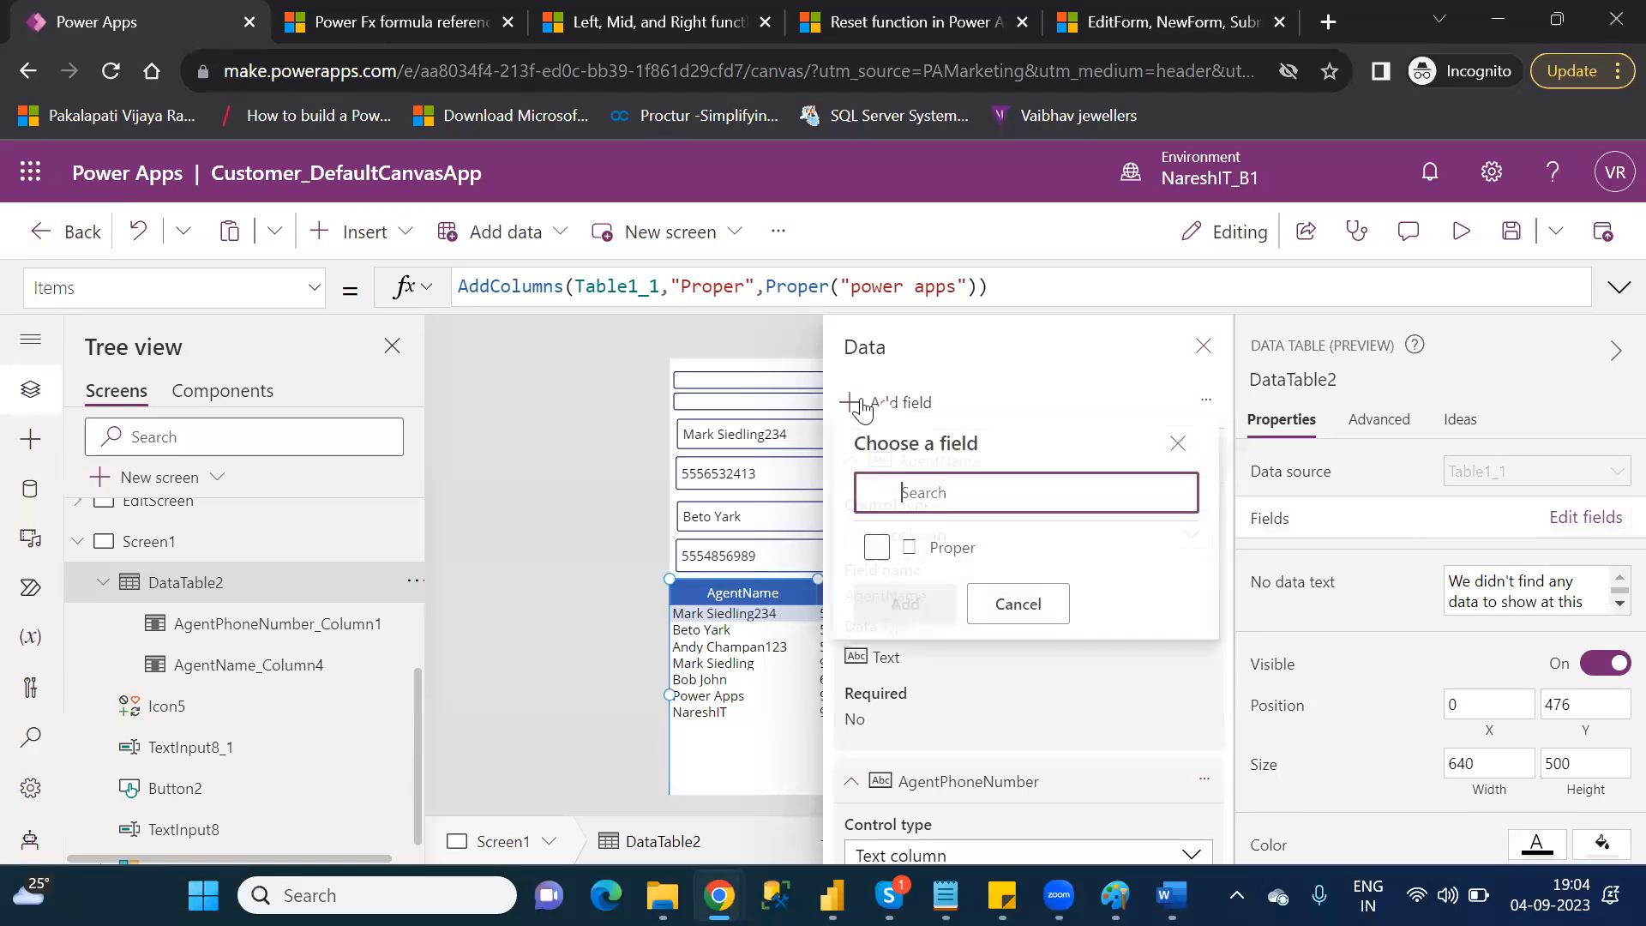
pyautogui.click(876, 560)
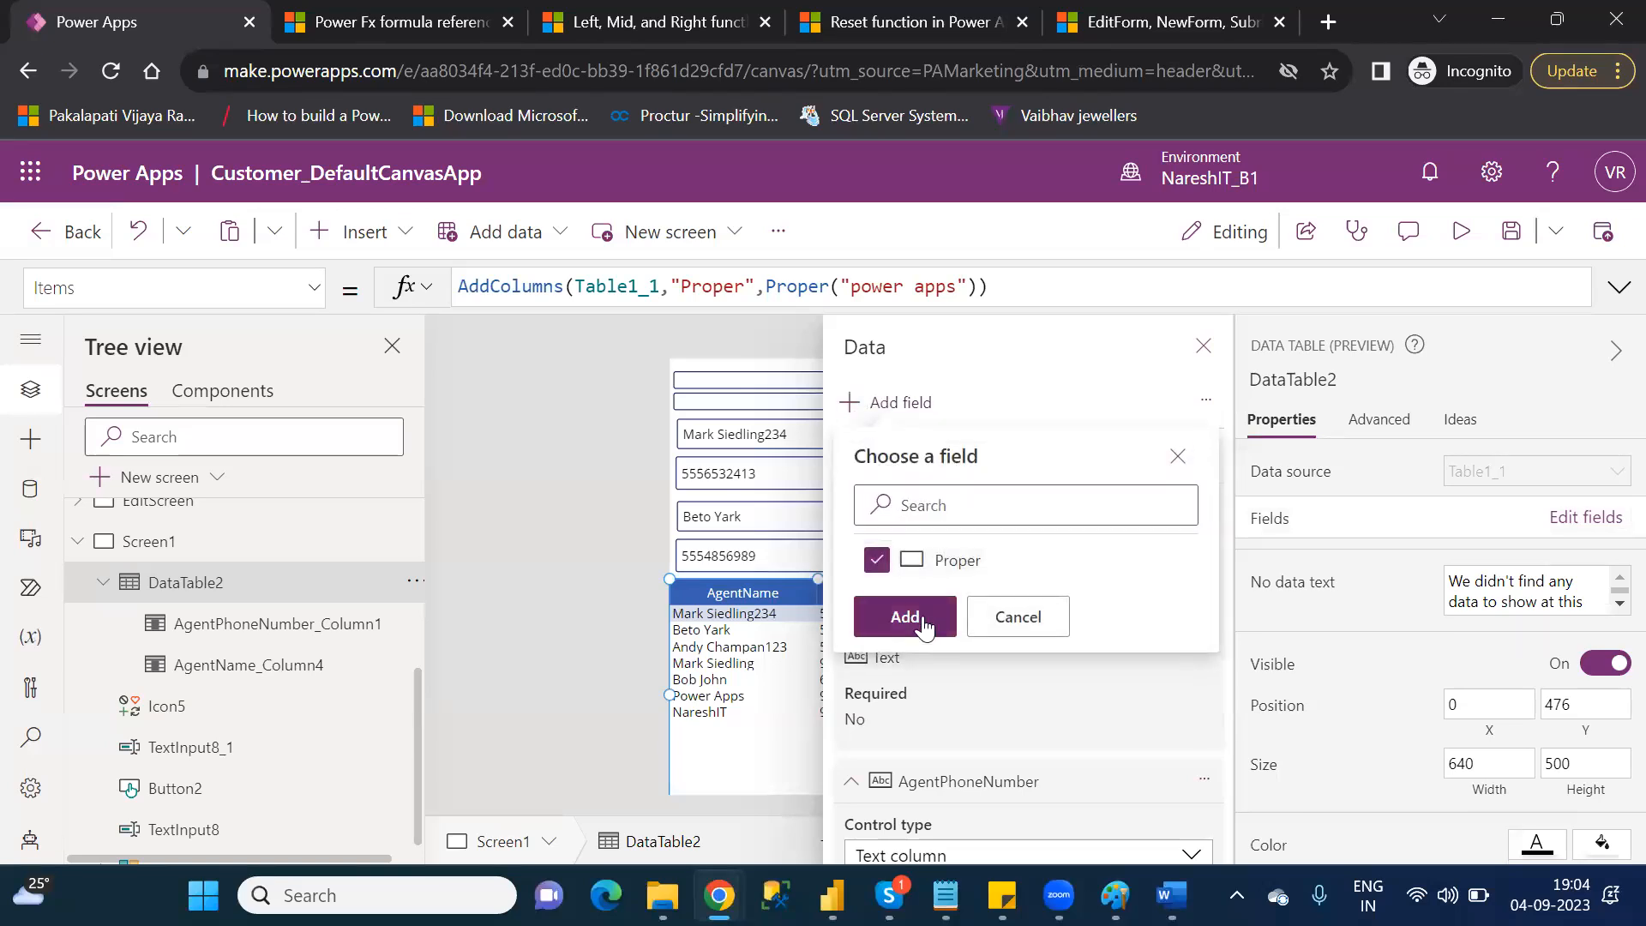
pyautogui.click(905, 617)
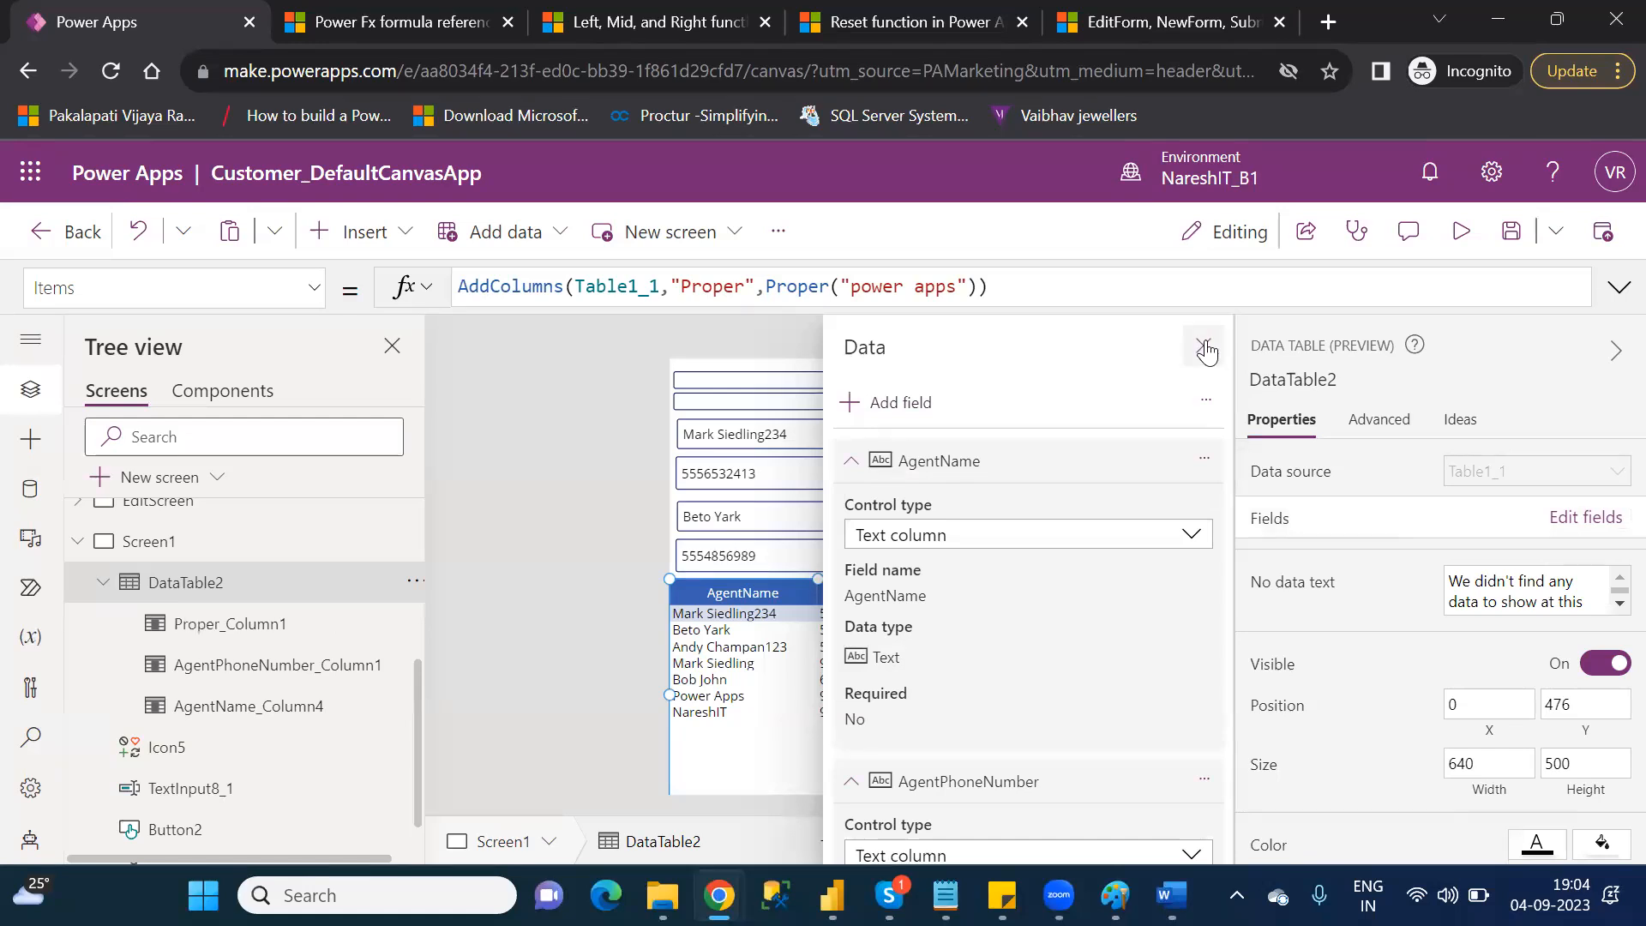
pyautogui.click(1206, 350)
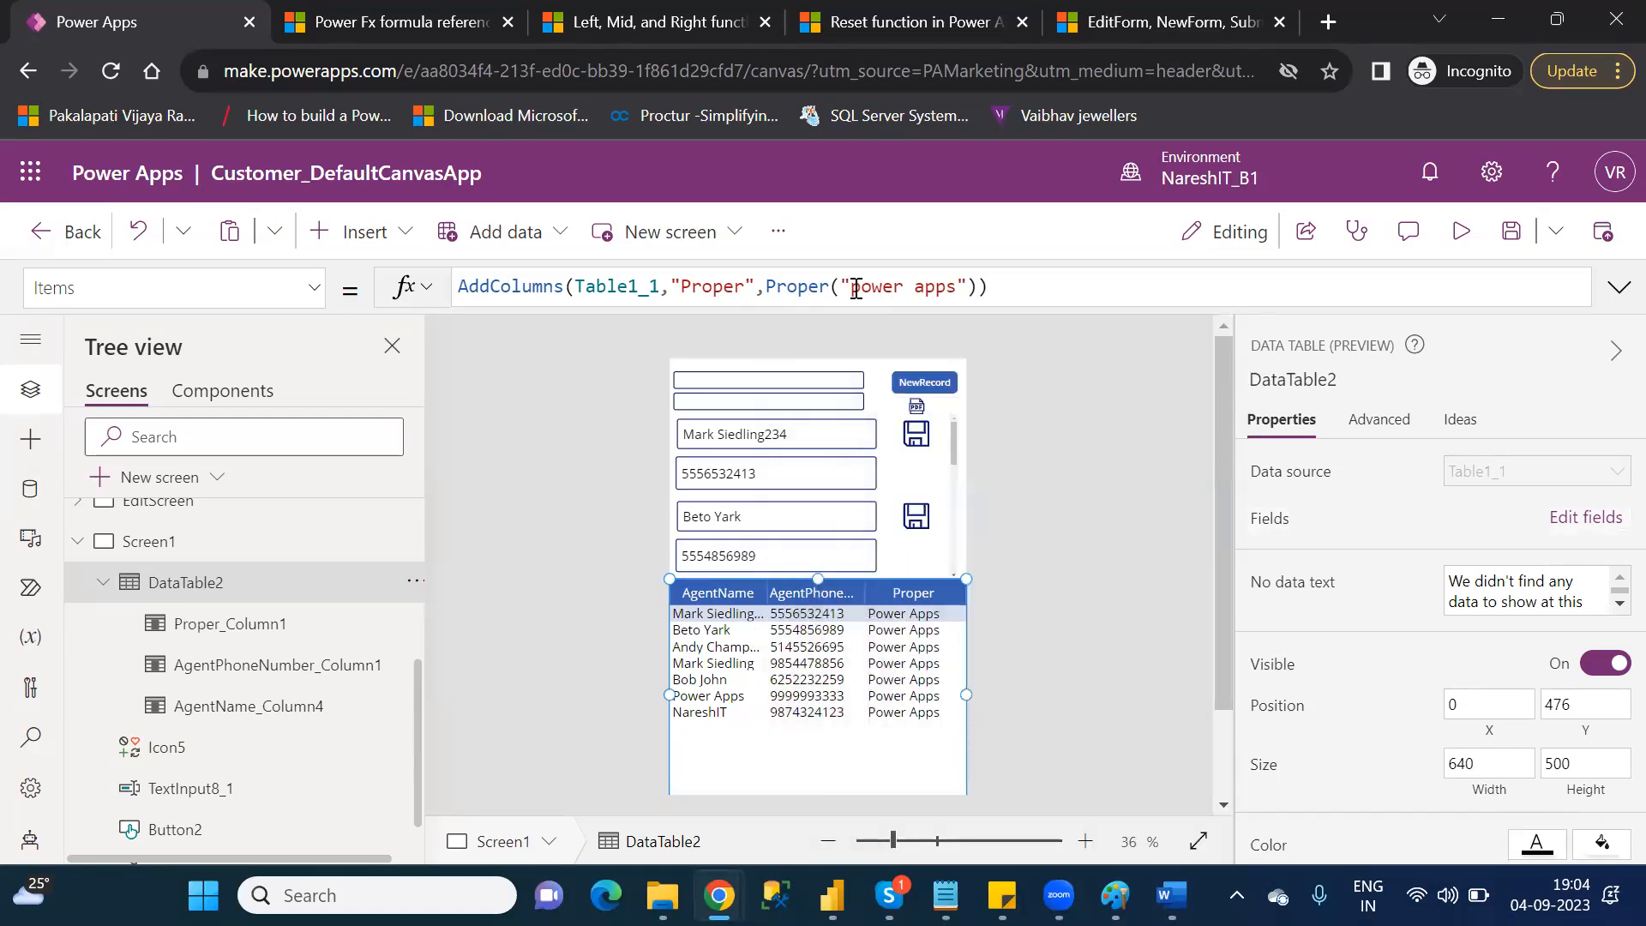
# - Replace the "power apps" text inside the Proper function with the AgentName column in DataTable2's Items formula
pyautogui.moveTo(852, 289); pyautogui.dragTo(960, 289)
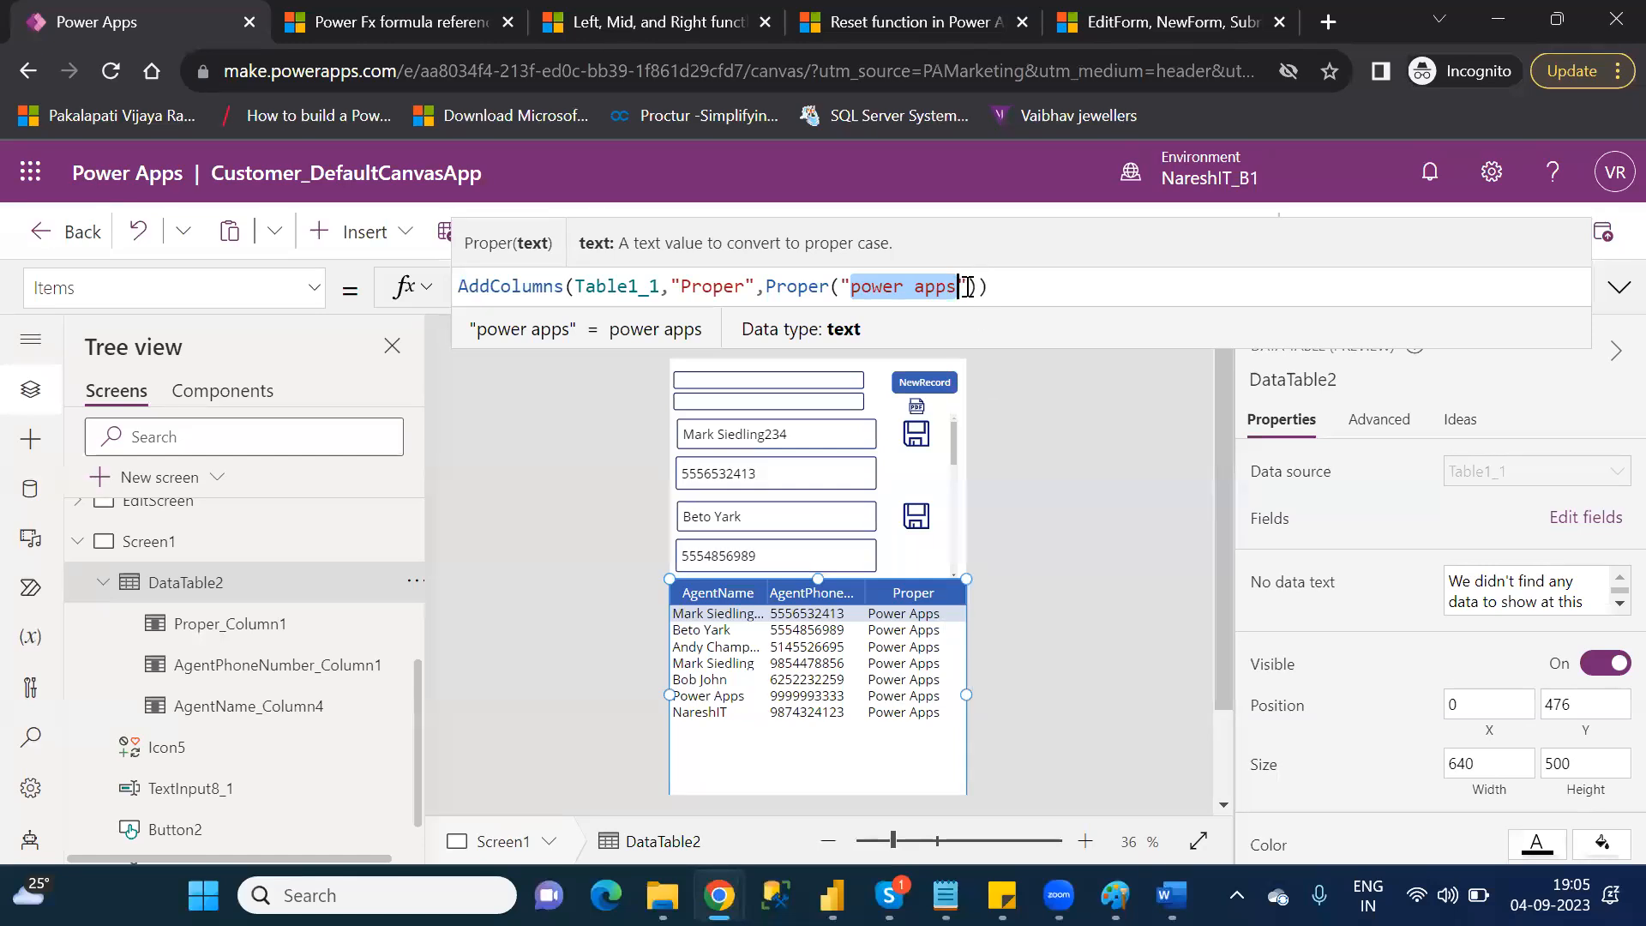
pyautogui.click(966, 286)
pyautogui.moveTo(973, 287); pyautogui.dragTo(844, 287)
pyautogui.press('Right')
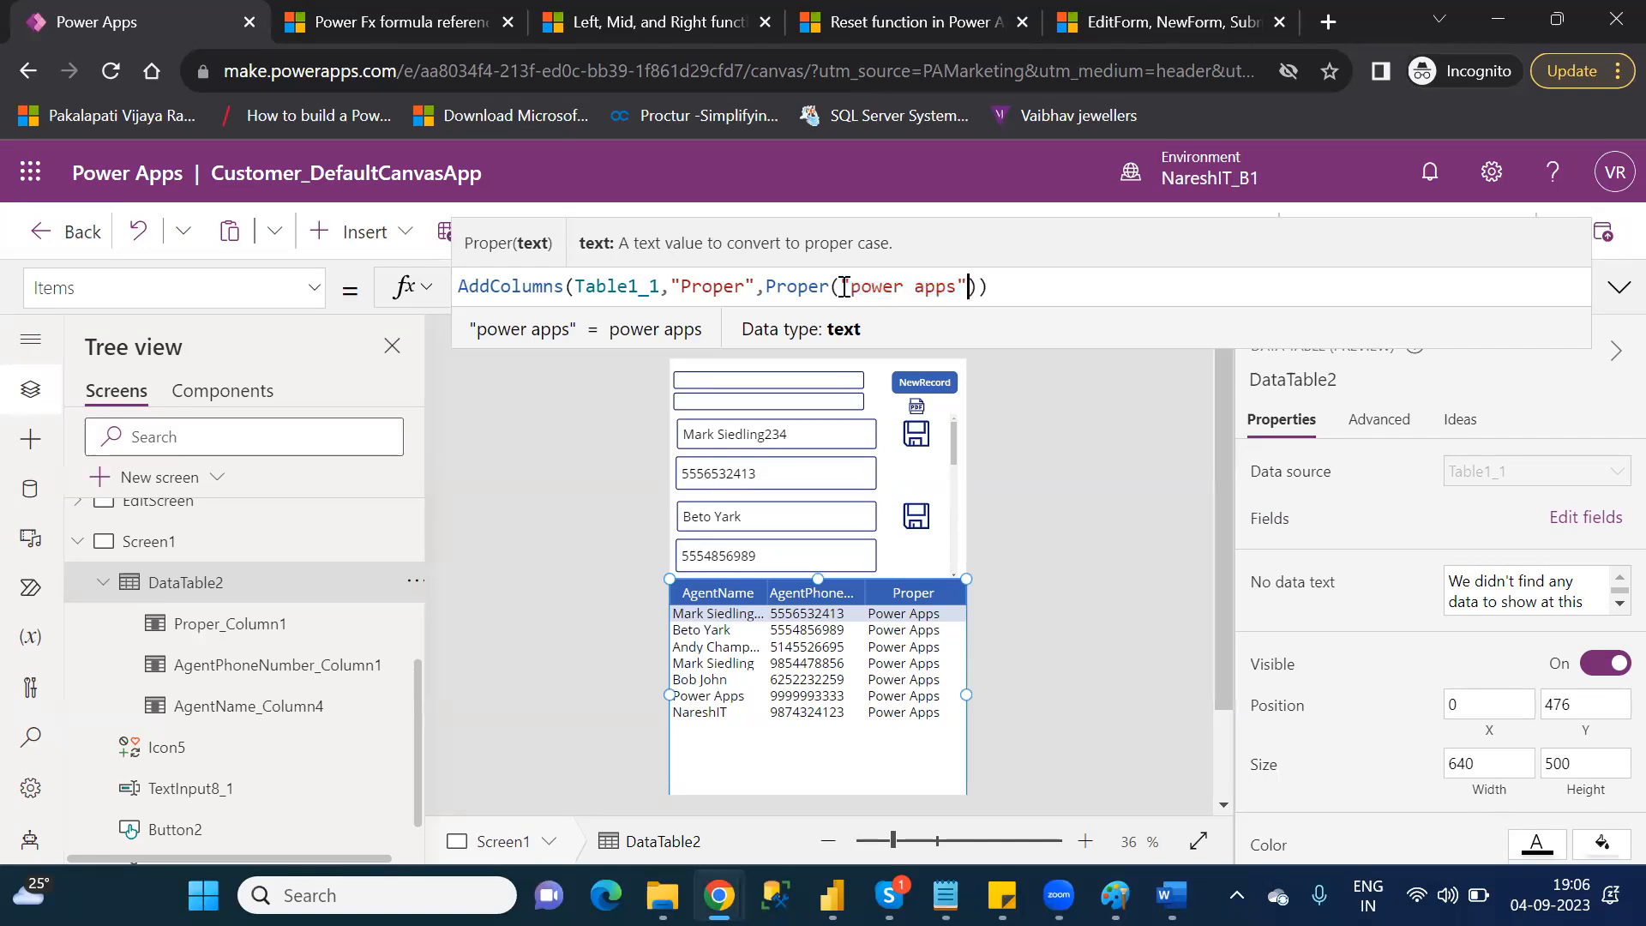
pyautogui.press('BackSpace')
pyautogui.press('BackSpace')
pyautogui.press('BackSpace')
pyautogui.press('BackSpace')
pyautogui.press('BackSpace')
pyautogui.press('BackSpace')
pyautogui.press('BackSpace')
pyautogui.press('BackSpace')
pyautogui.press('BackSpace')
pyautogui.press('BackSpace')
pyautogui.press('BackSpace')
pyautogui.write('age')
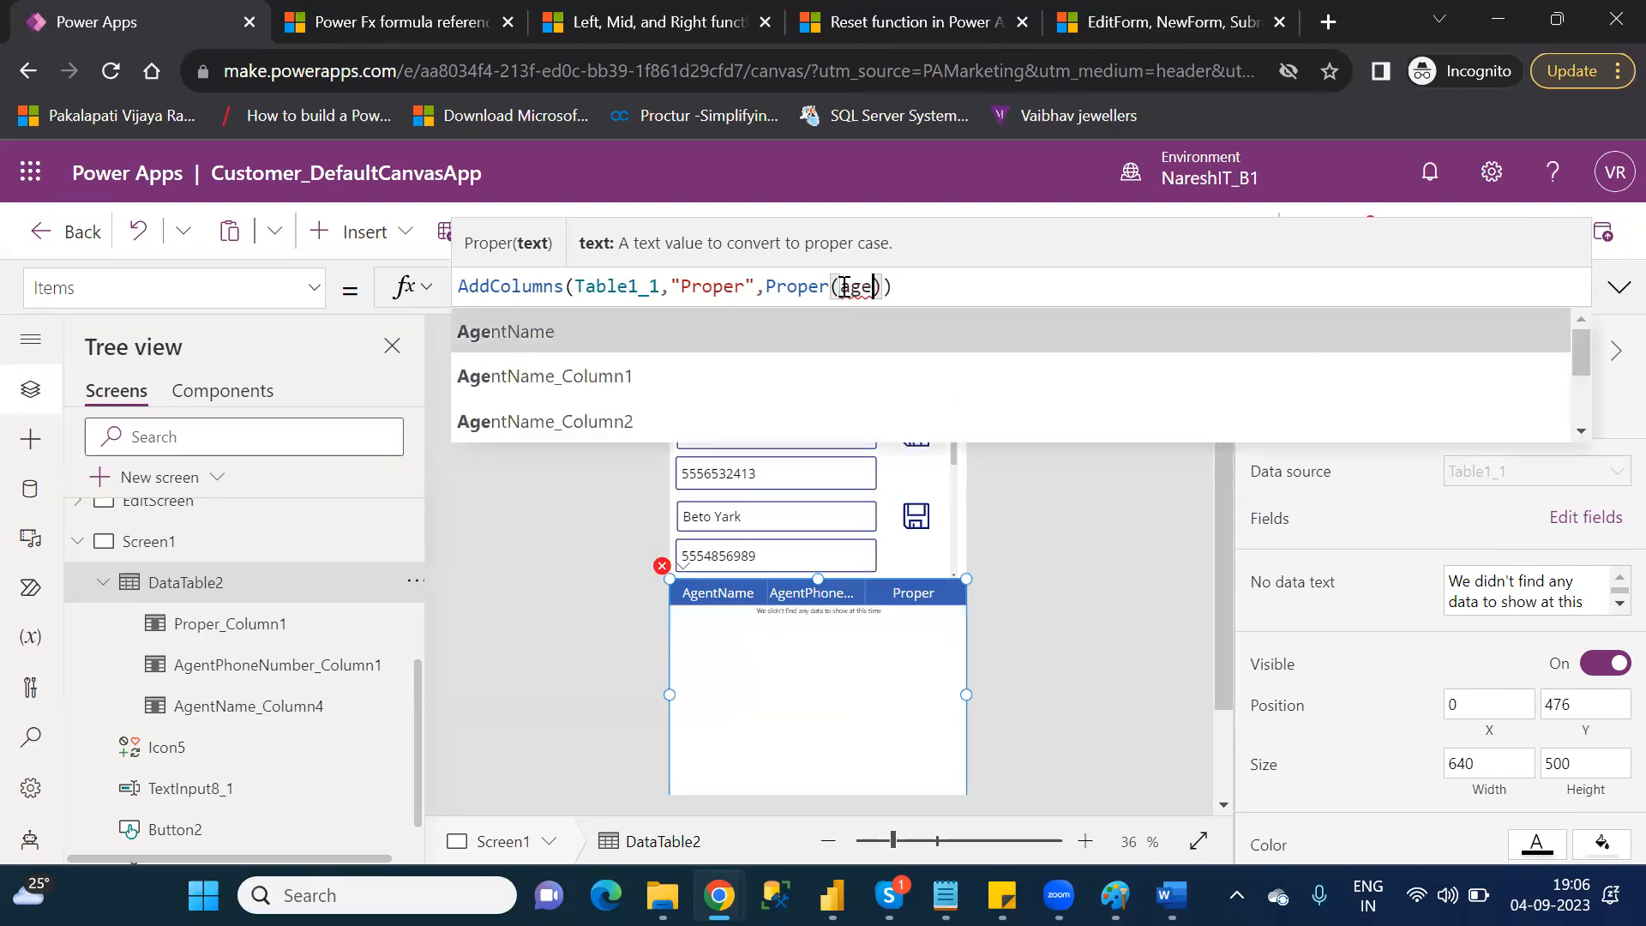
pyautogui.press('Tab')
pyautogui.press('End')
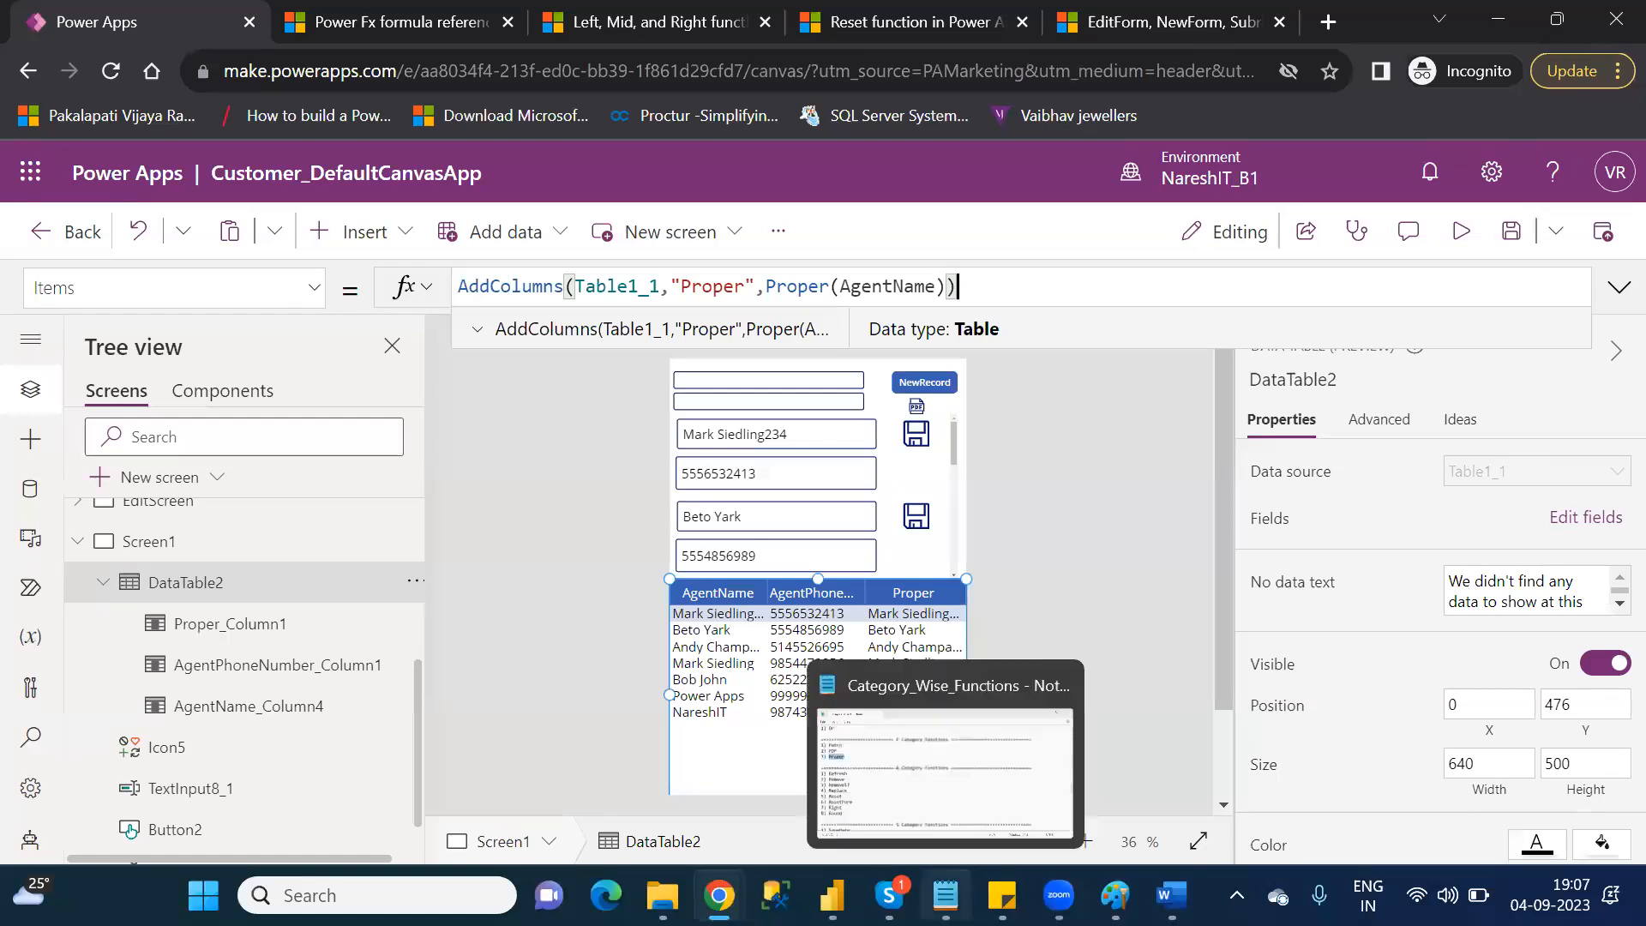
# - Switch to the Category_Wise_Functions notes to look up Refresh in the R category list, and return to Power Apps
pyautogui.click(945, 896)
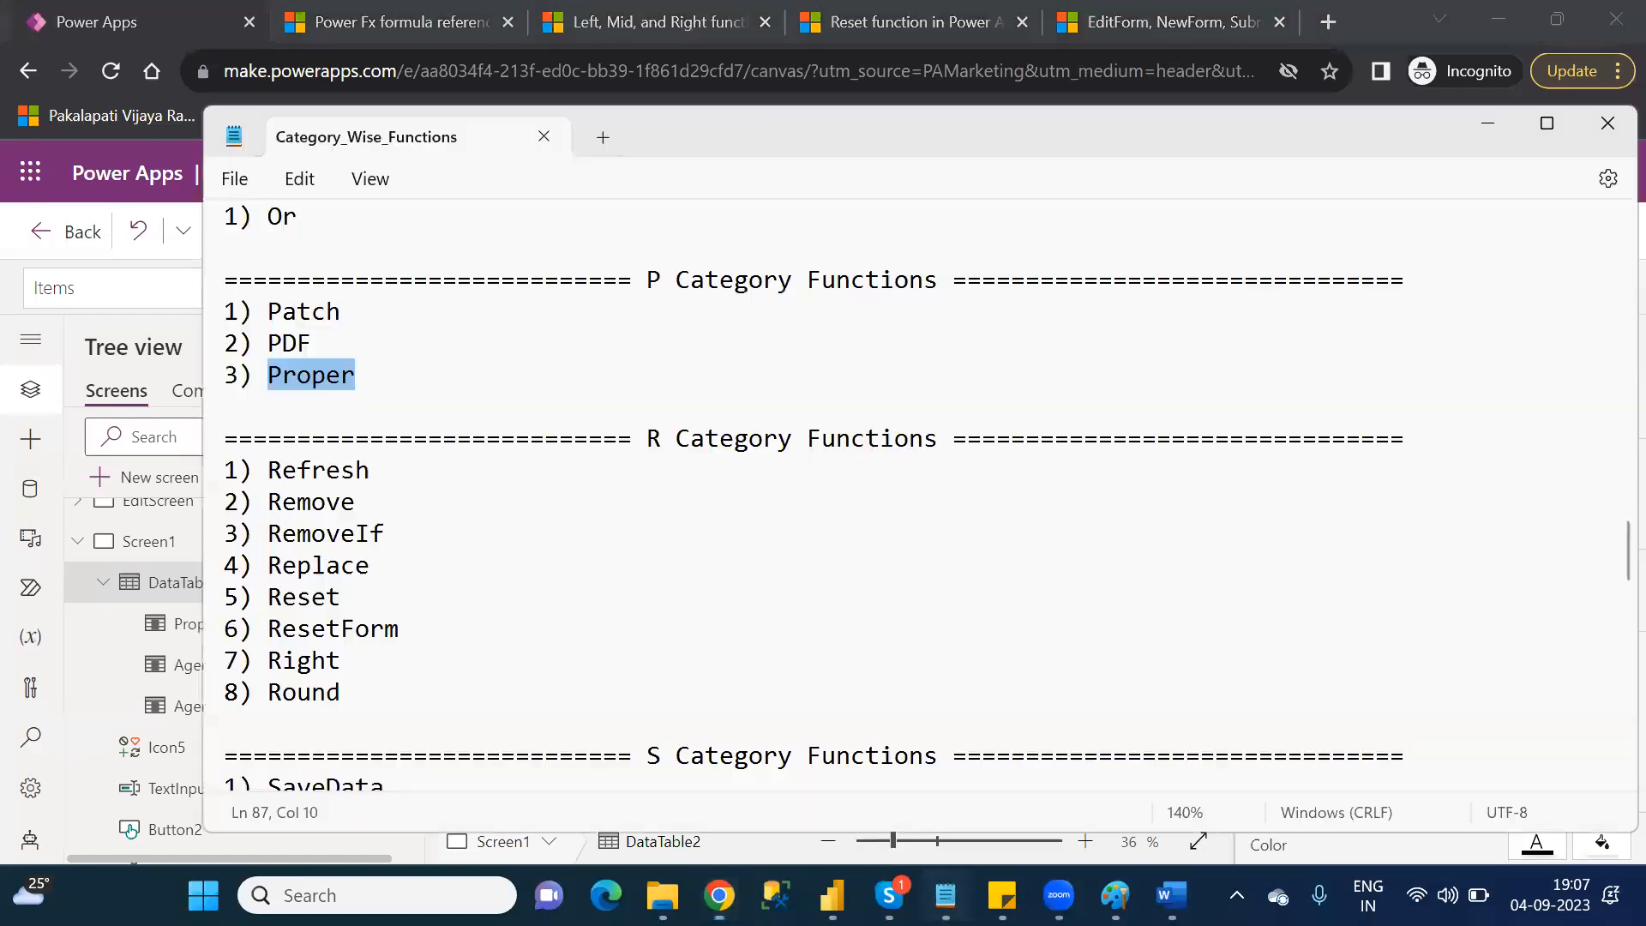
pyautogui.click(391, 473)
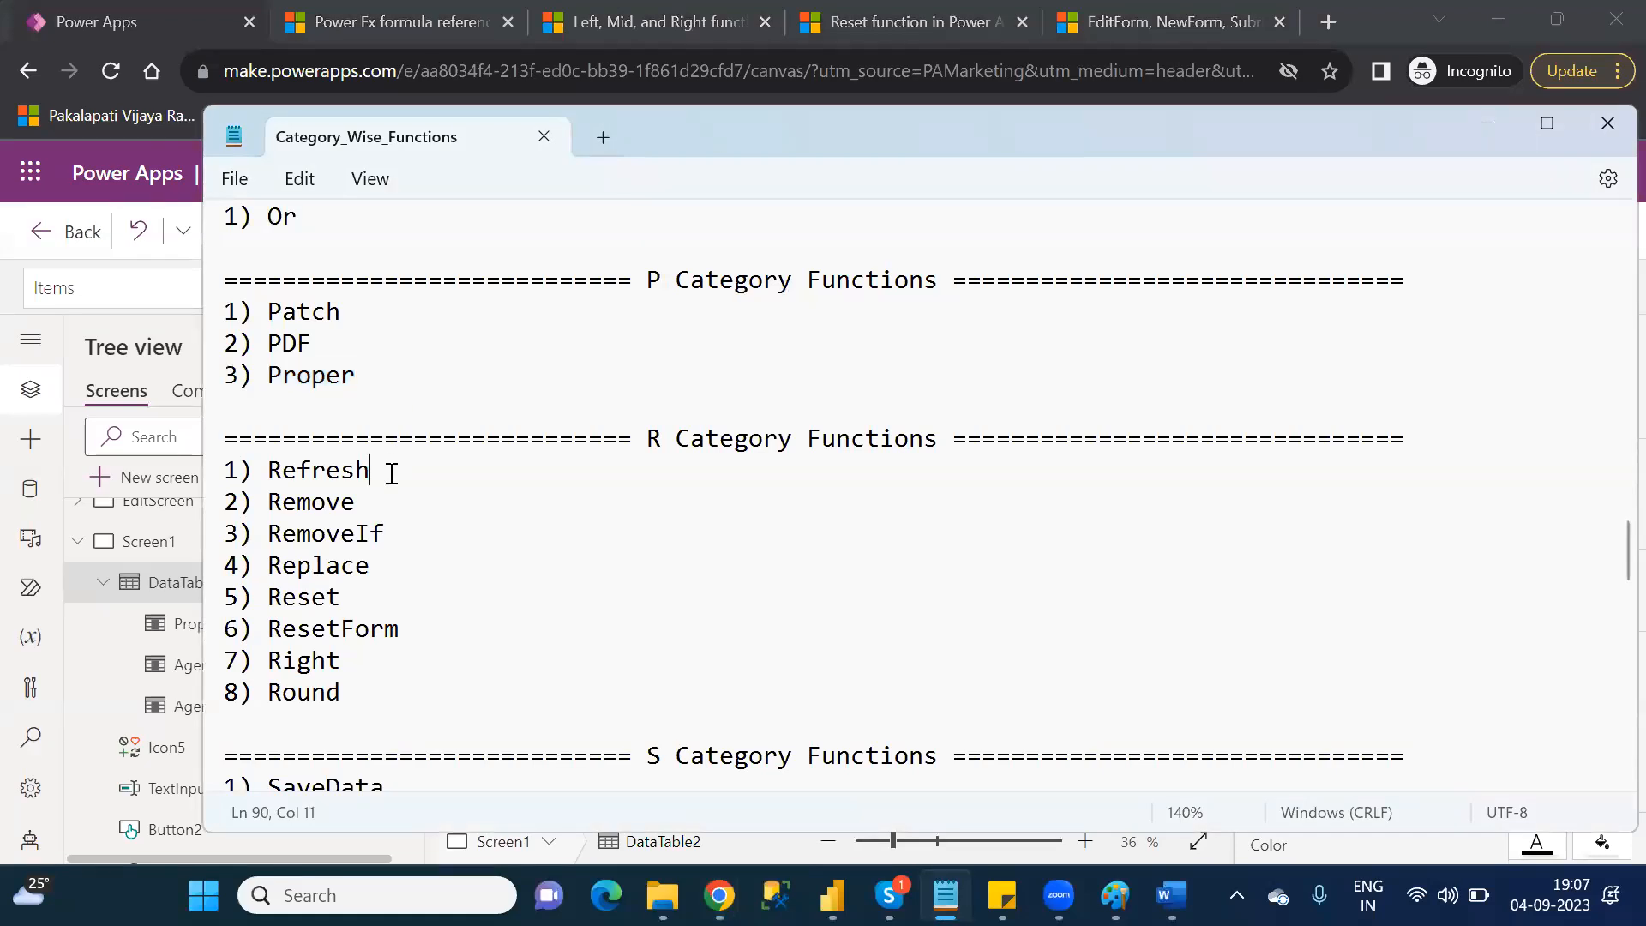
pyautogui.hotkey('alt', 'Tab')
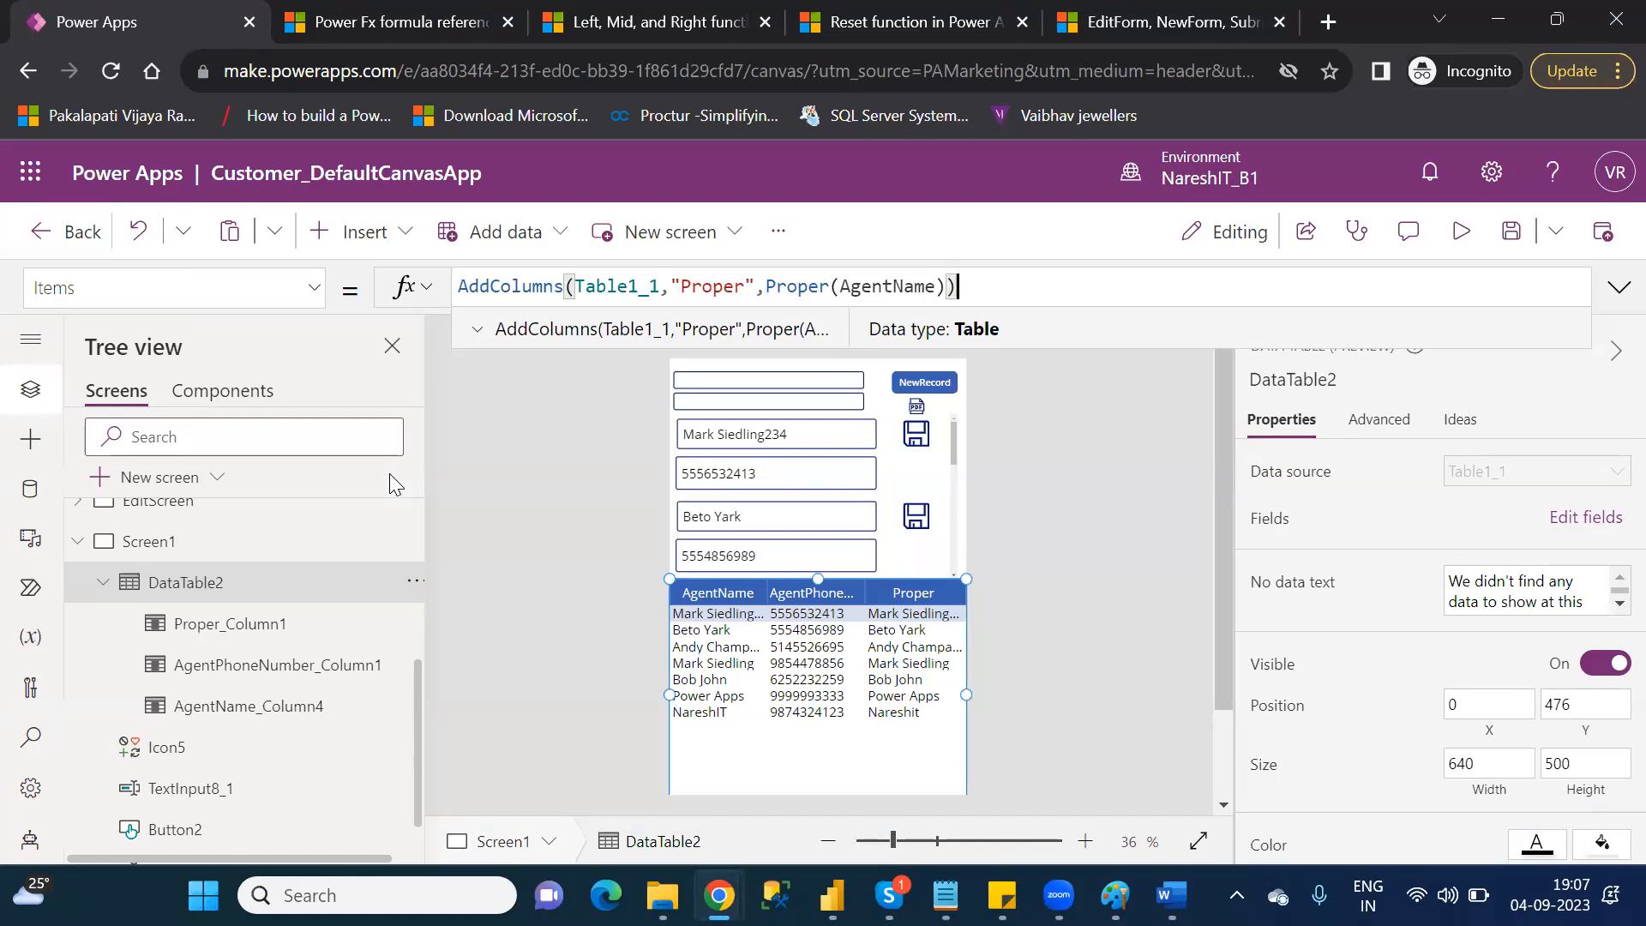
# - Examine the Refresh formula and its table argument in the OnSelect property of BrowseScreen1's reload icon
pyautogui.click(78, 542)
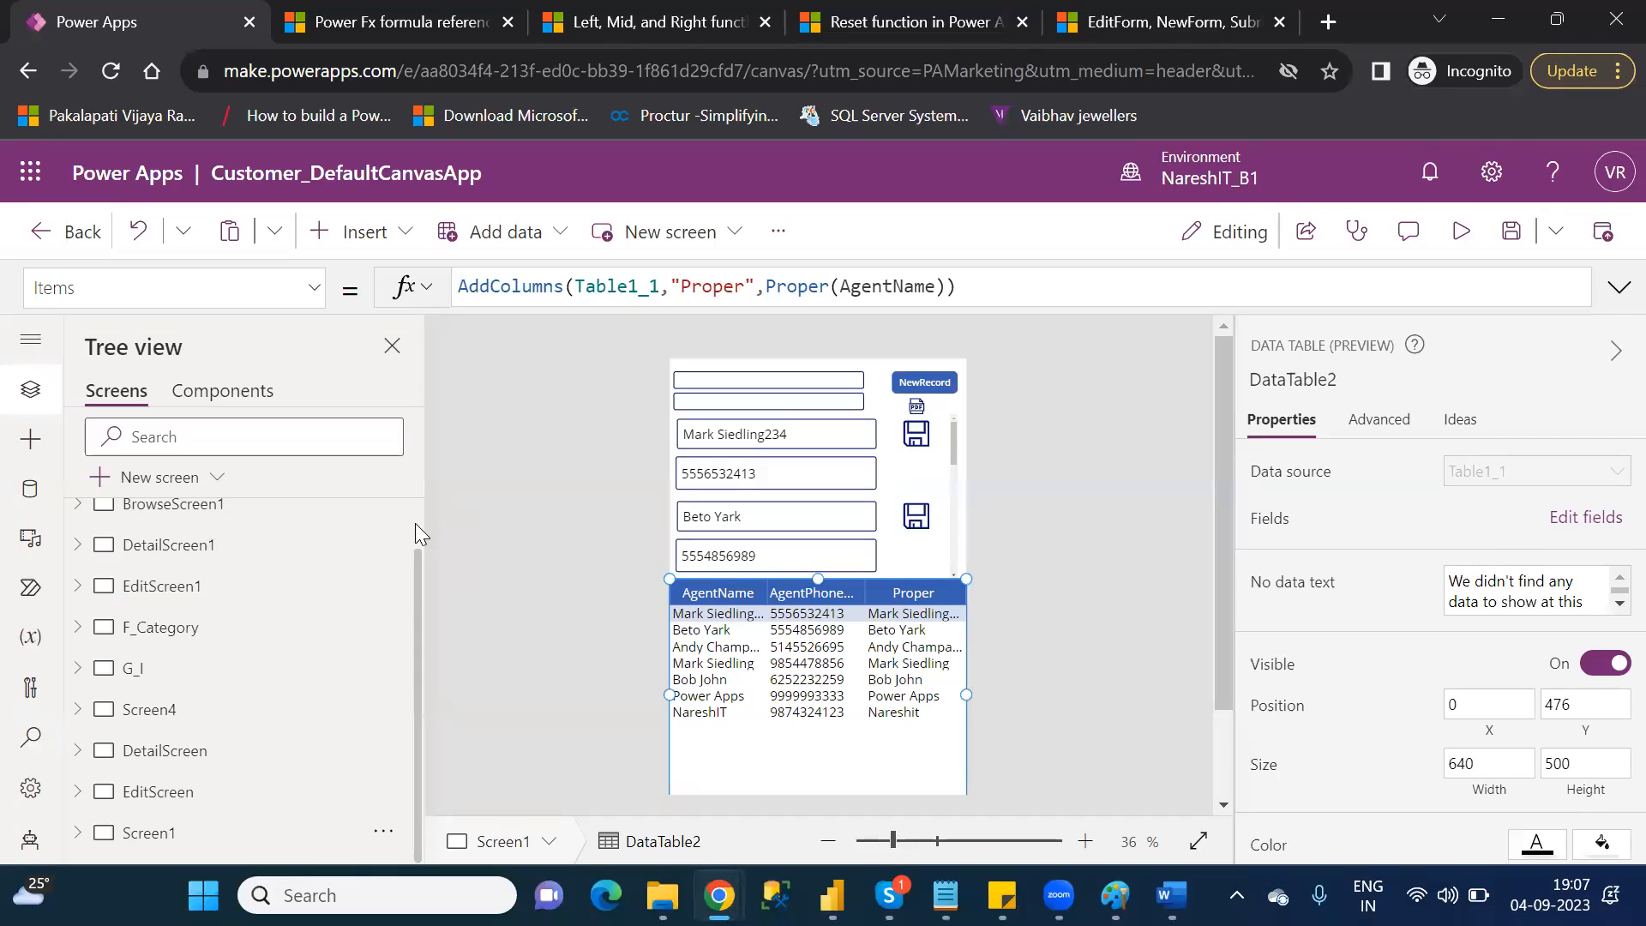
pyautogui.scroll(1, 415, 524)
pyautogui.click(193, 566)
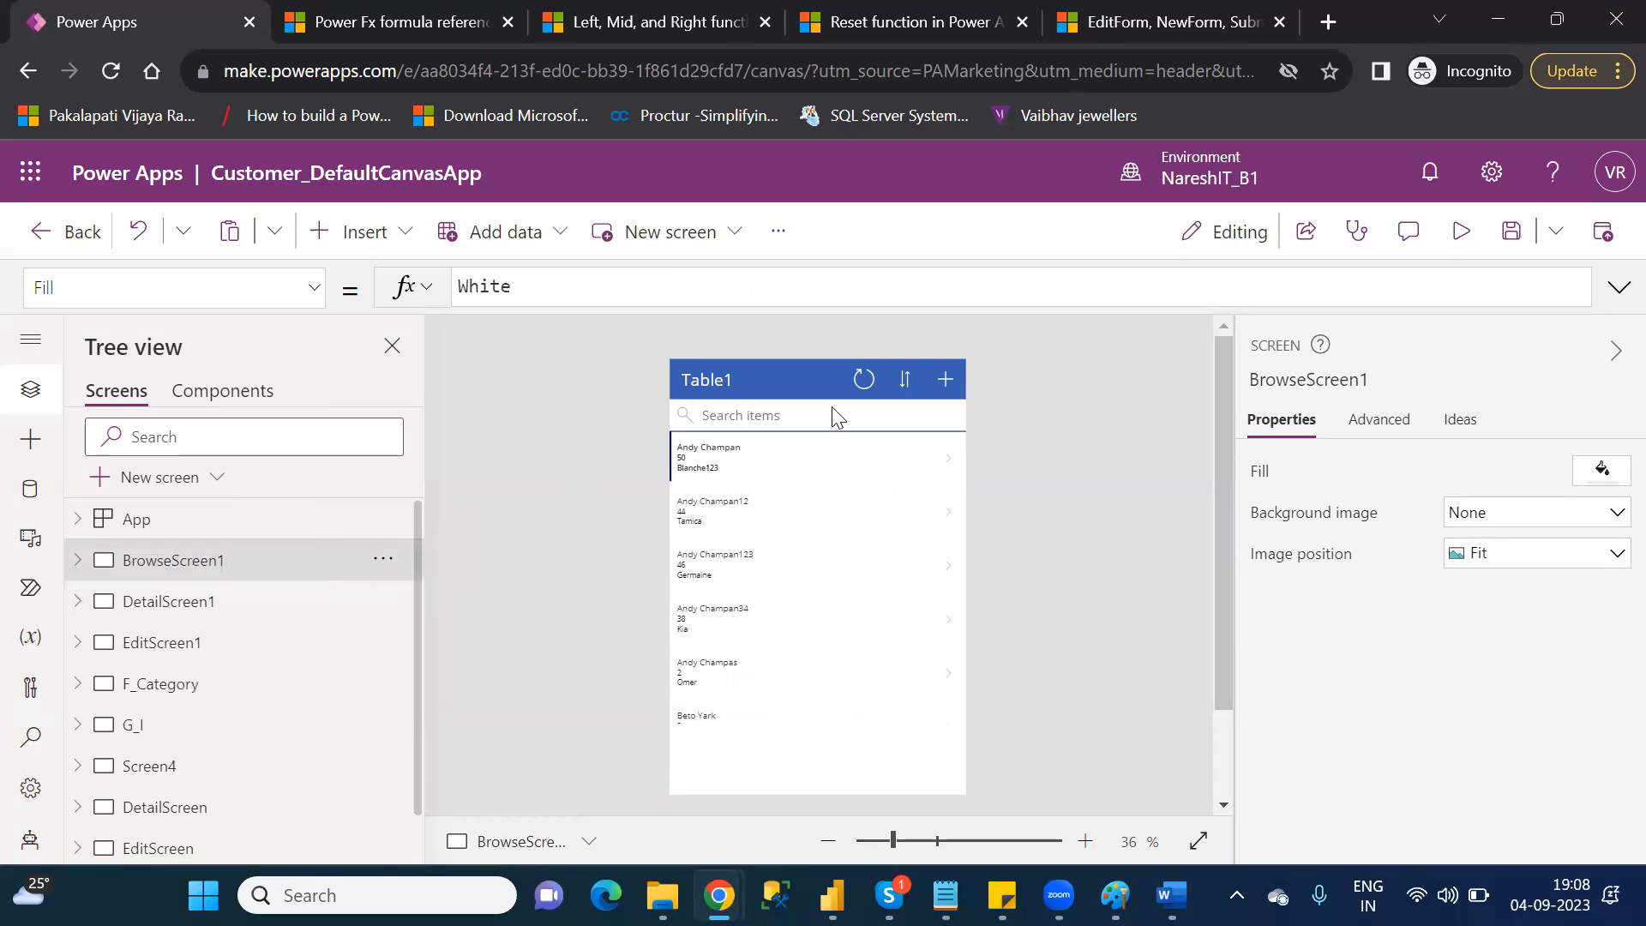
pyautogui.click(868, 383)
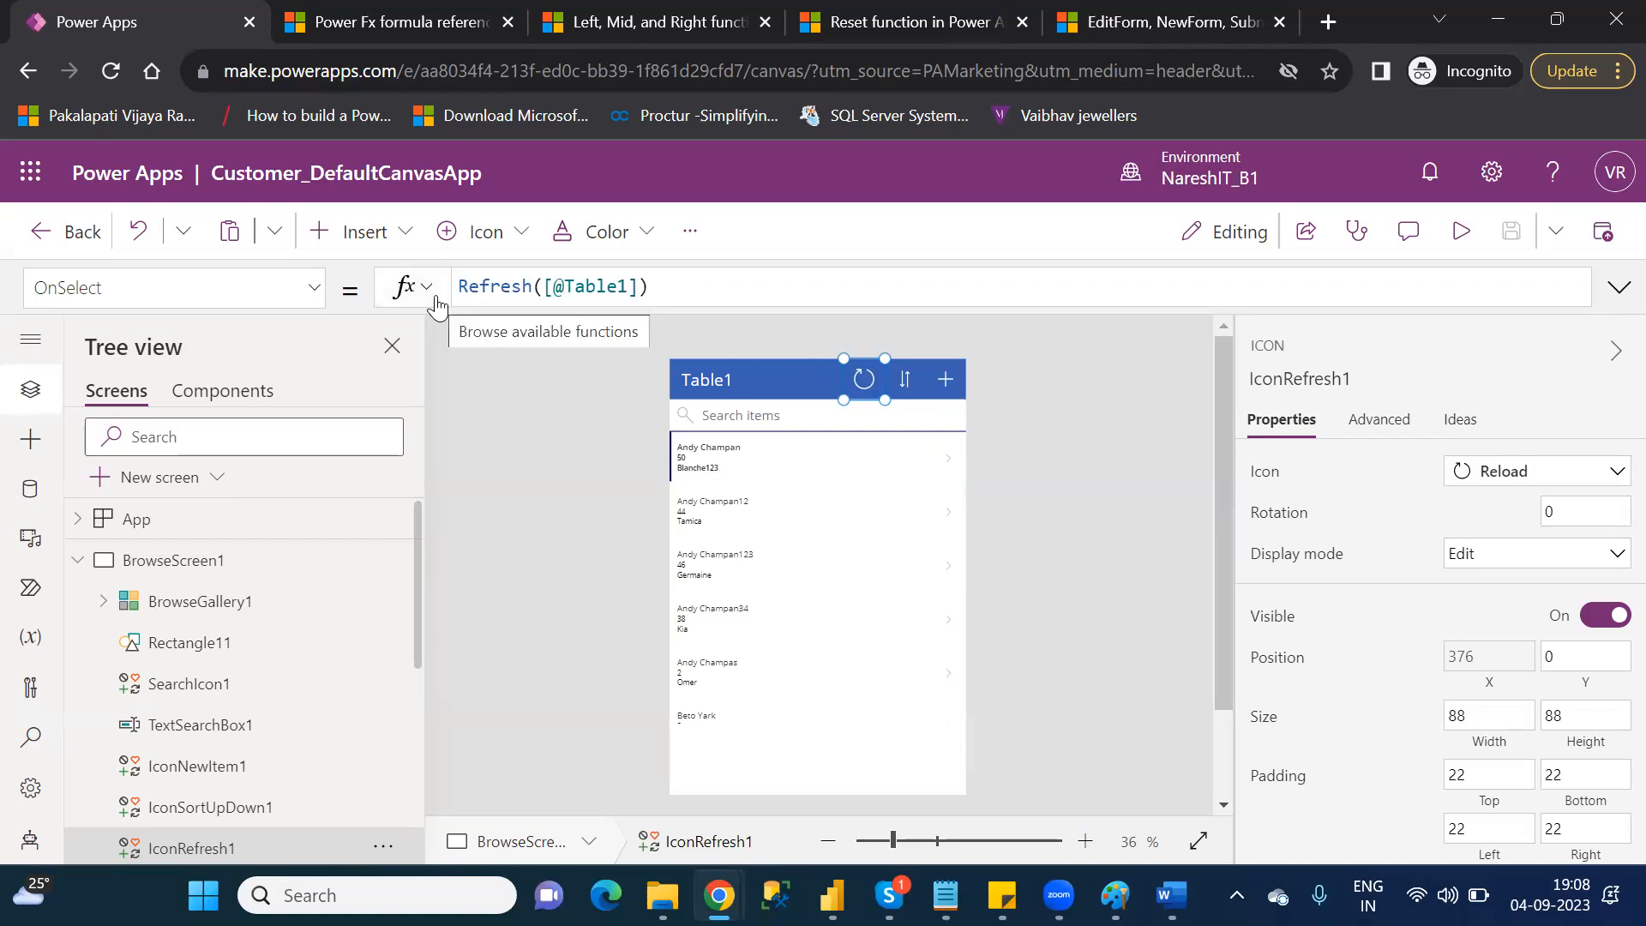
pyautogui.doubleClick(493, 288)
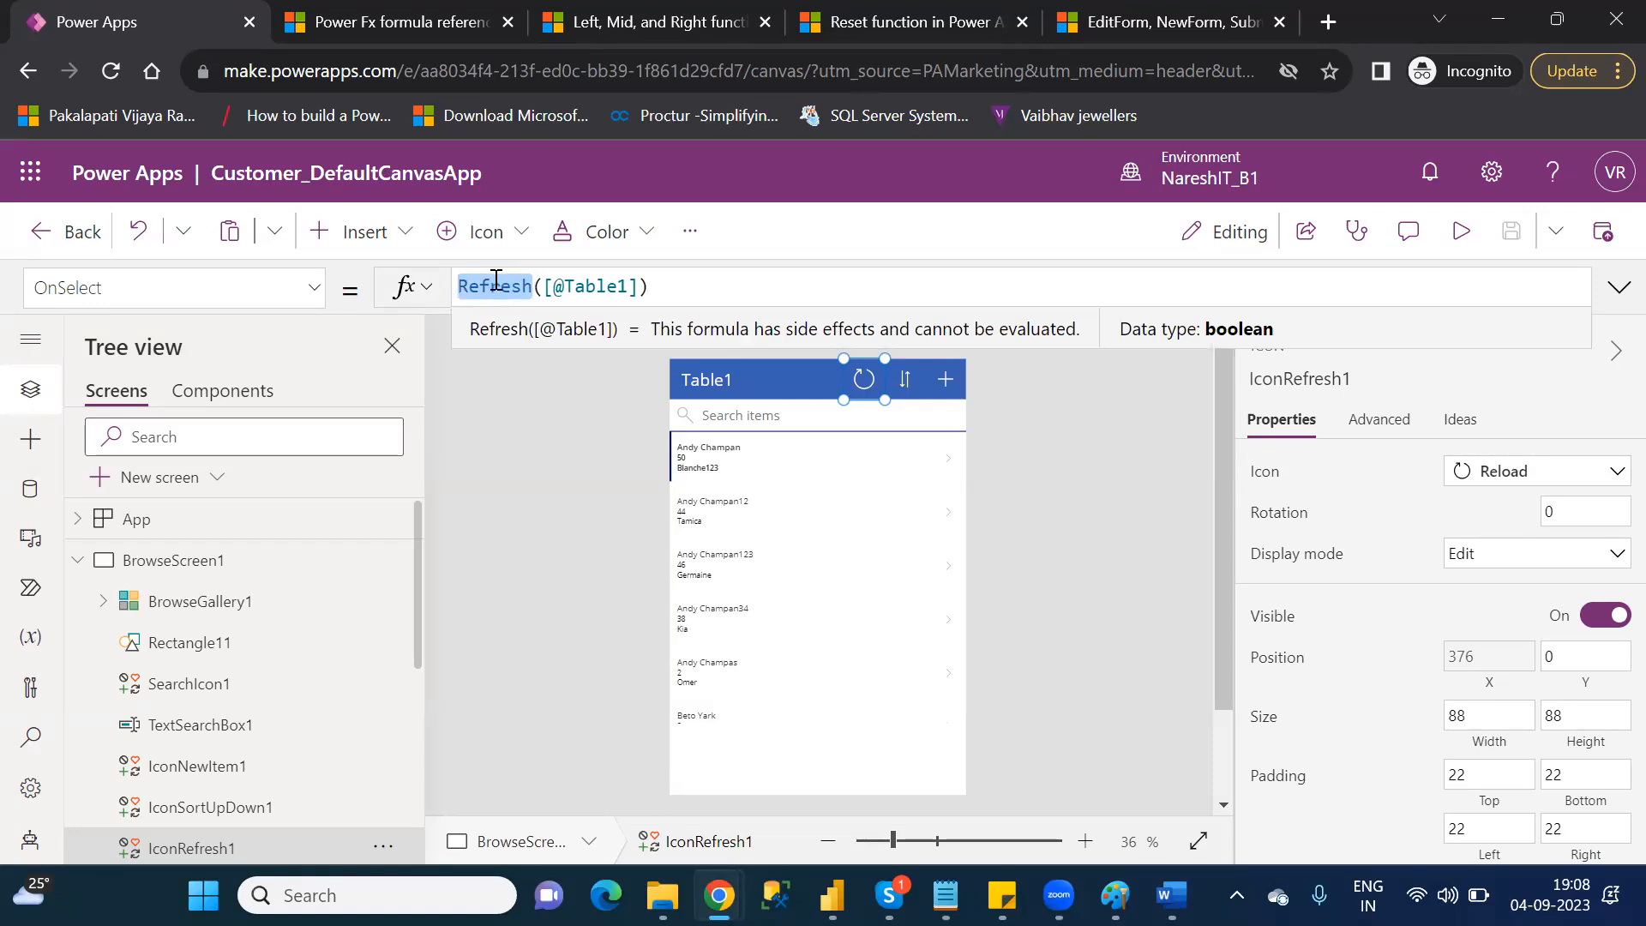
pyautogui.moveTo(548, 285); pyautogui.dragTo(640, 286)
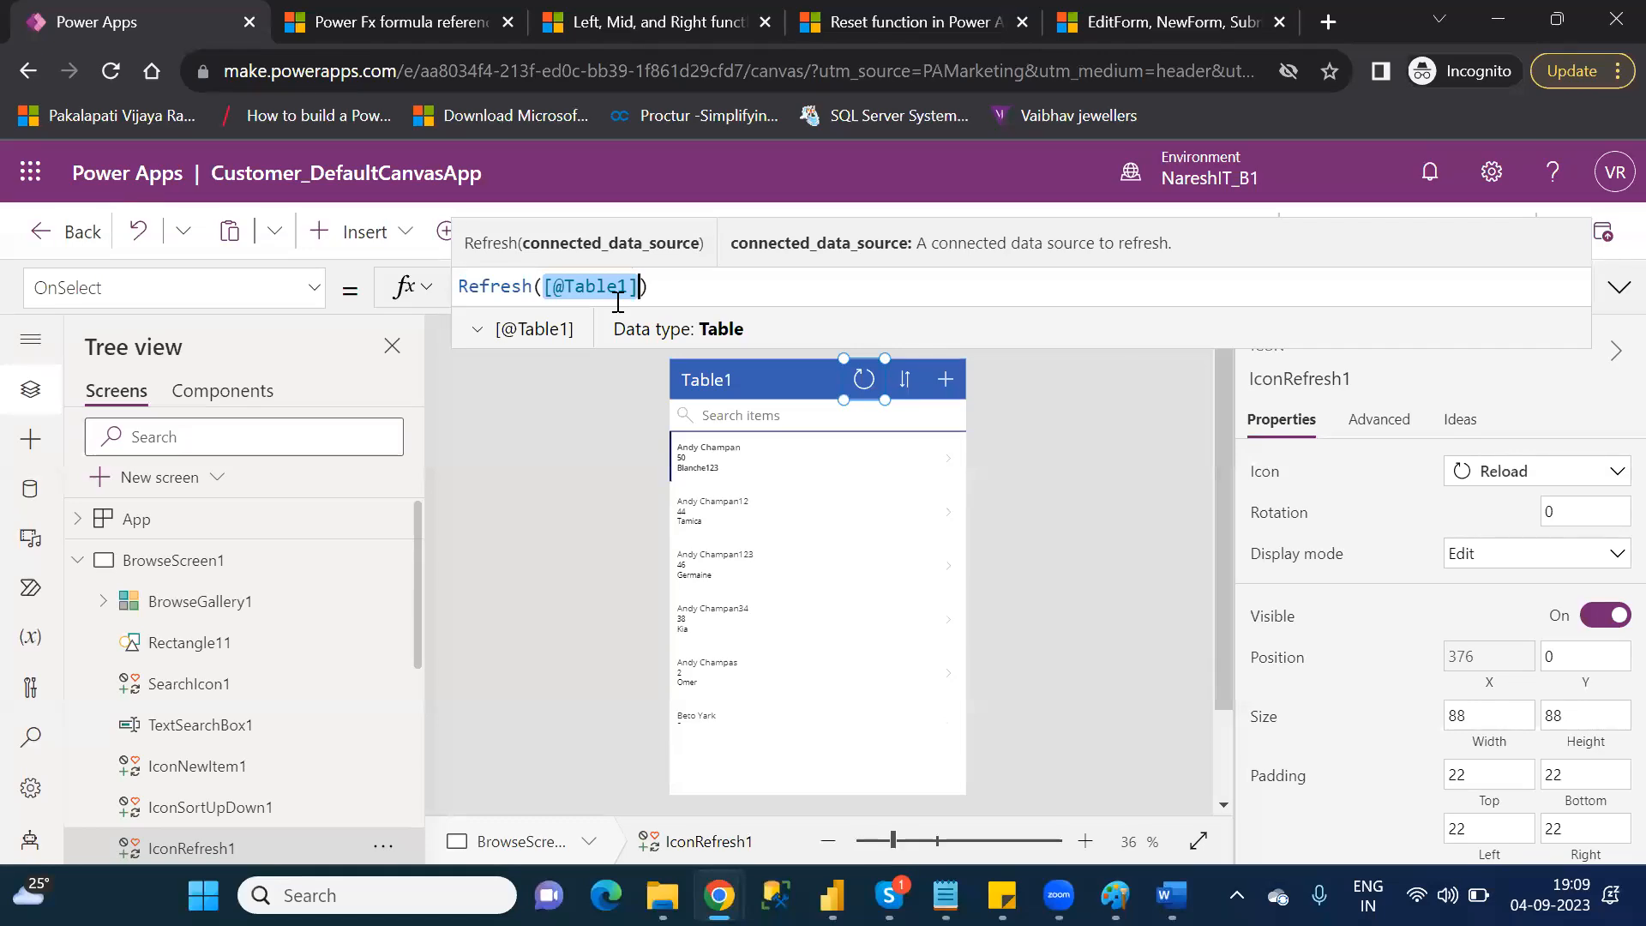
# - Return to Screen1 and select DataTable2 to view its Items formula
pyautogui.click(74, 565)
pyautogui.click(76, 562)
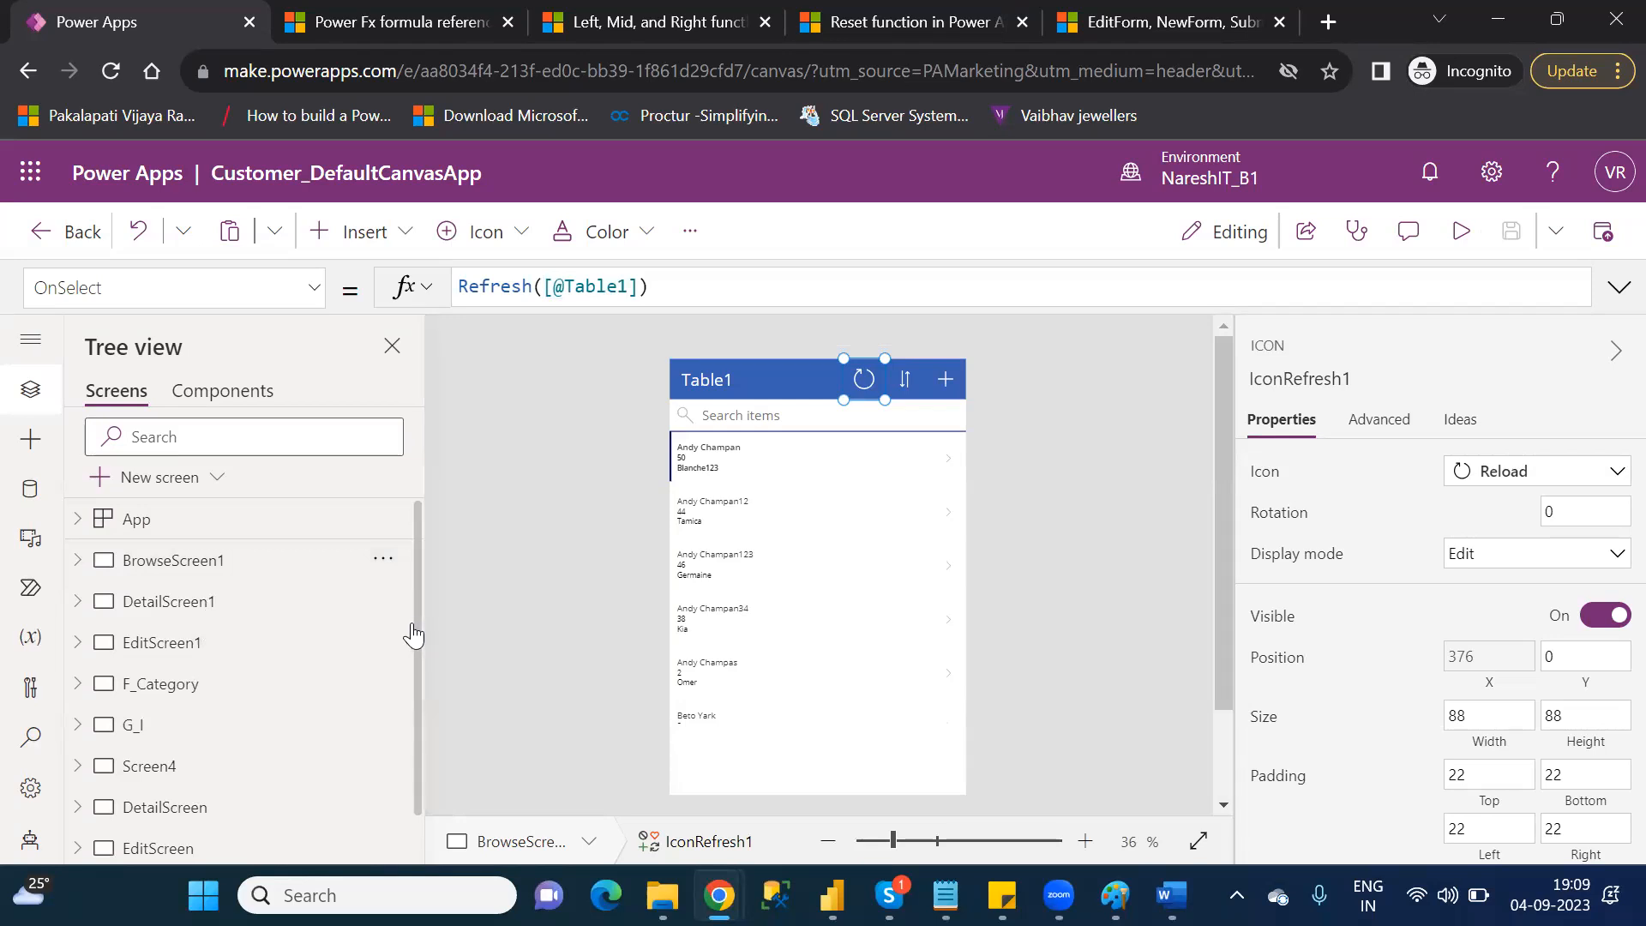
pyautogui.scroll(-2, 420, 652)
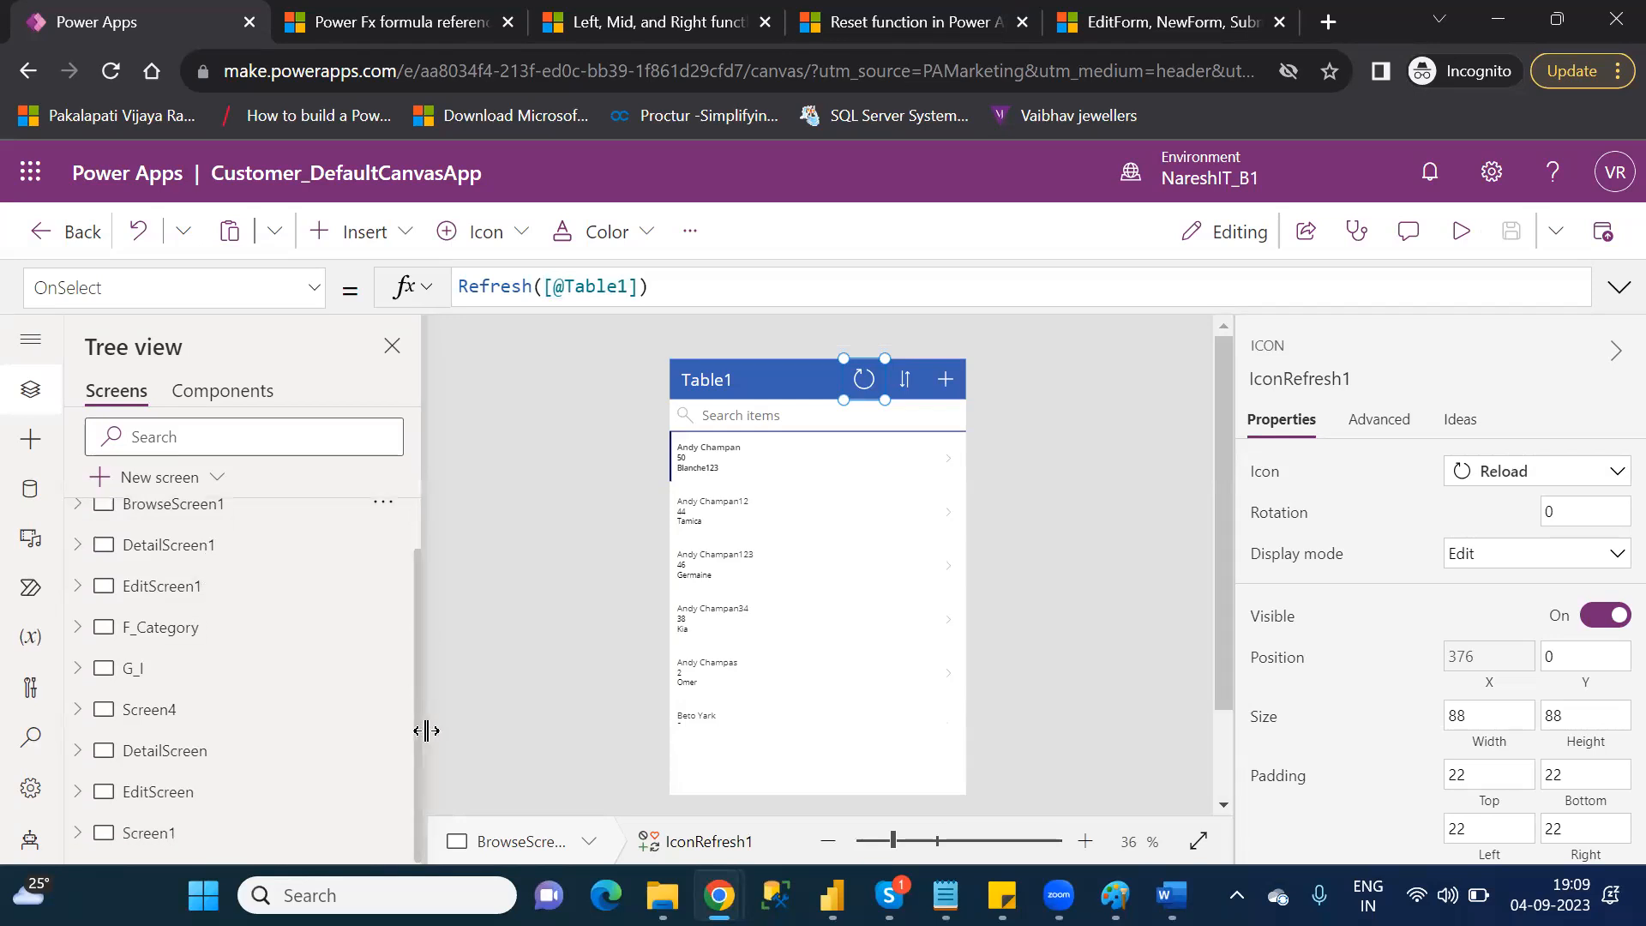
pyautogui.click(147, 844)
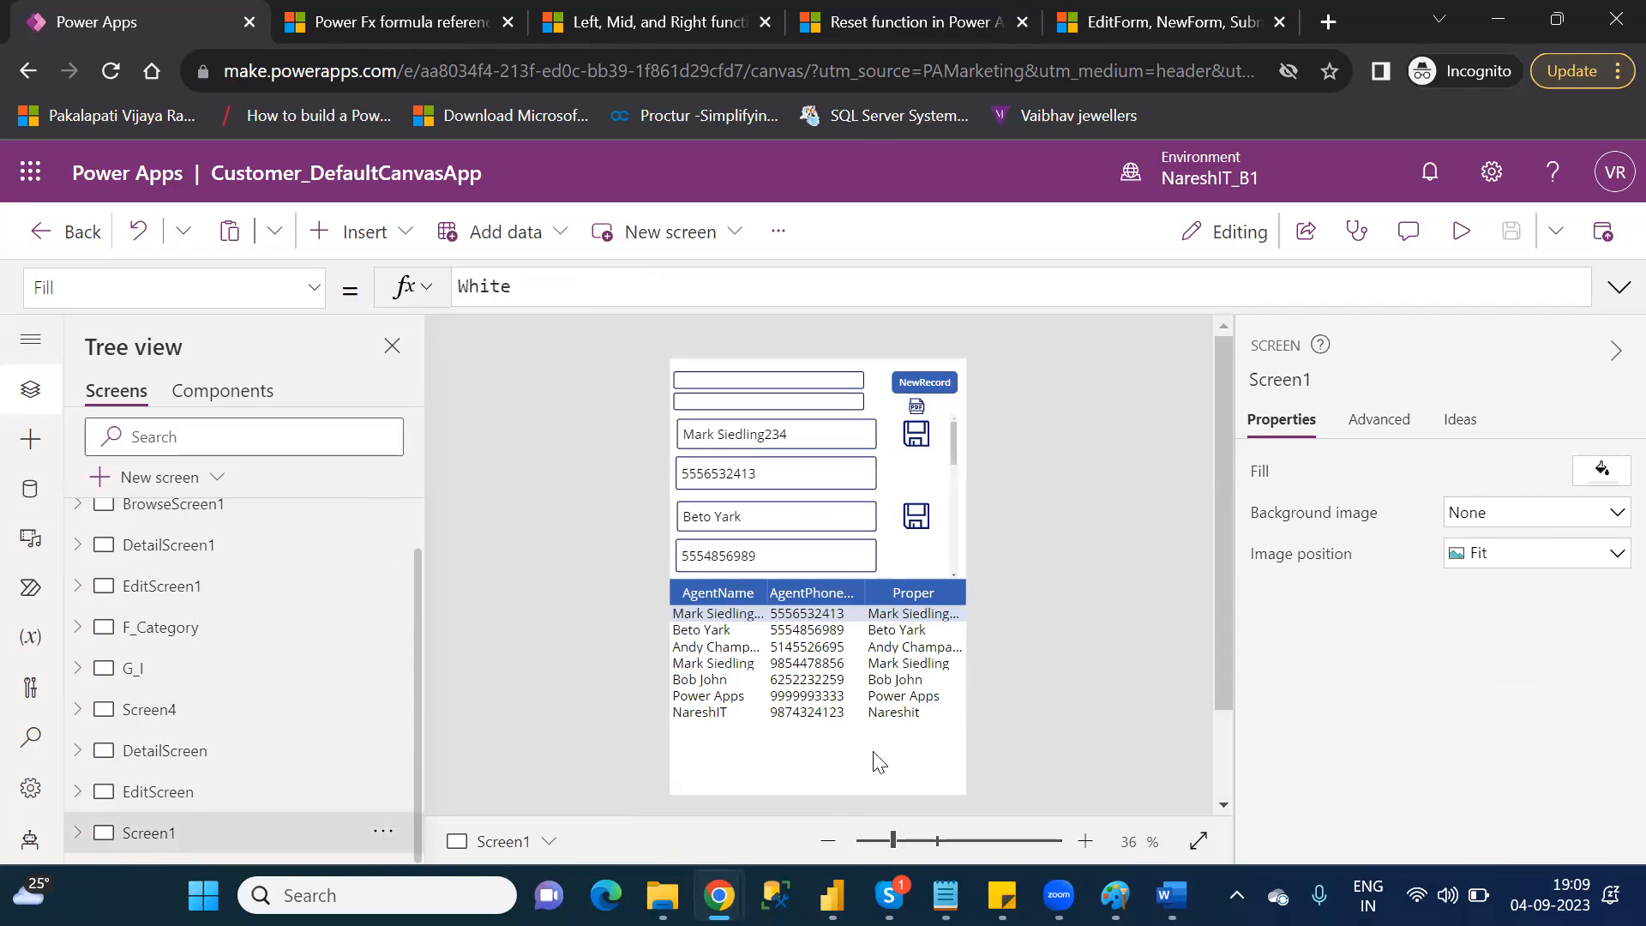
pyautogui.click(691, 742)
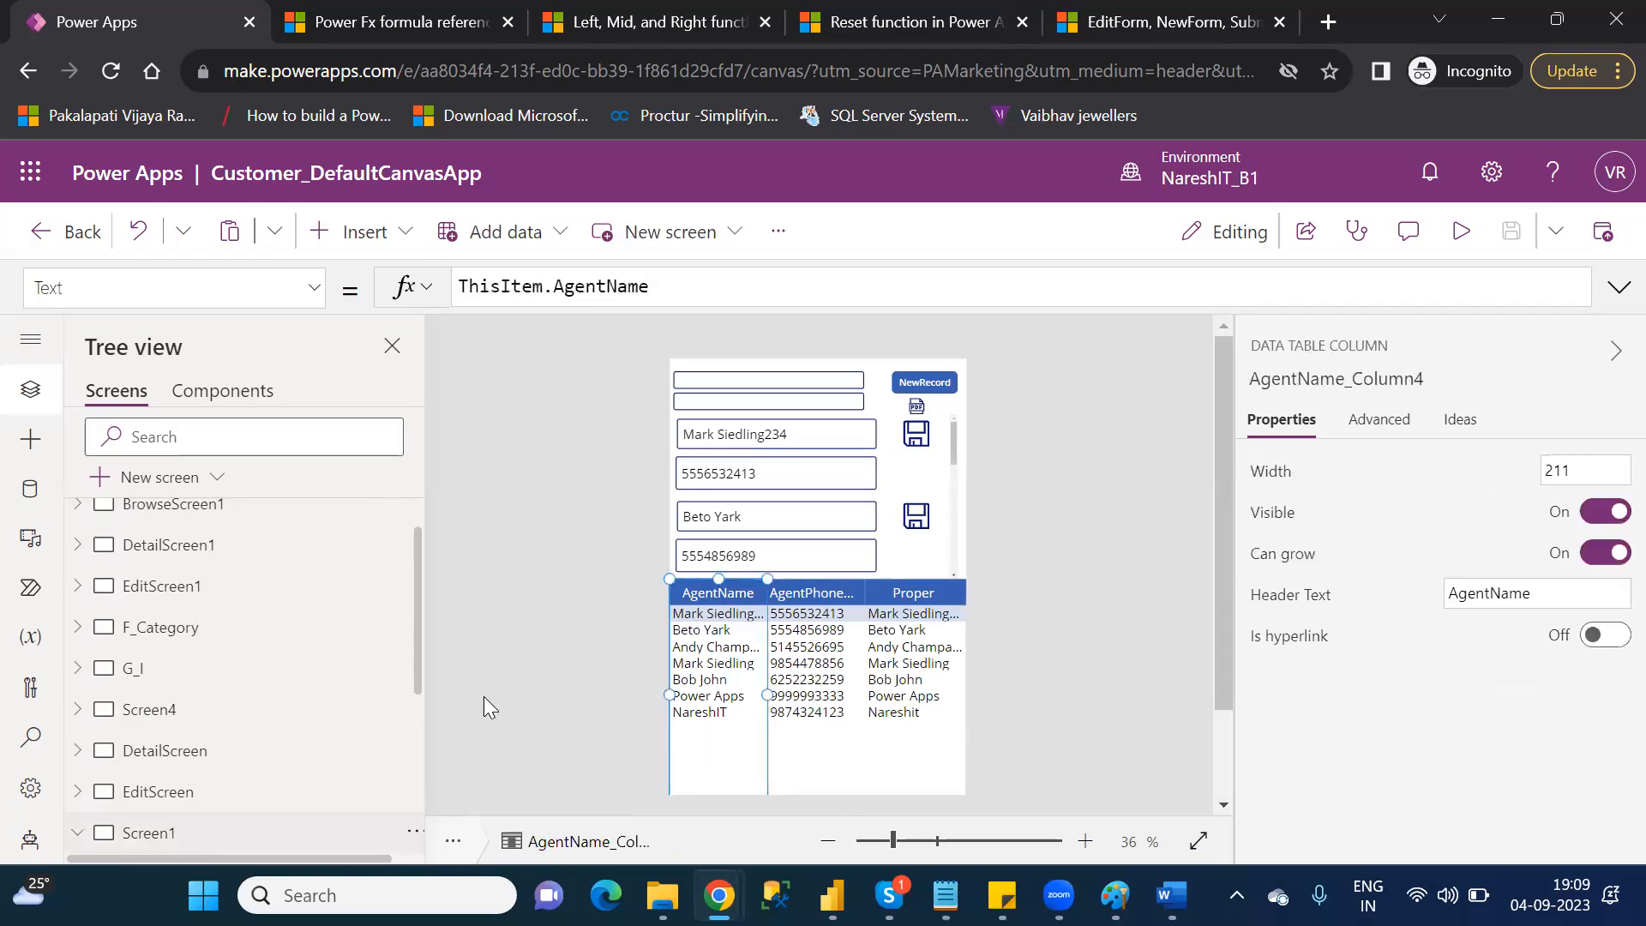
pyautogui.scroll(-2, 419, 672)
pyautogui.scroll(-2, 429, 774)
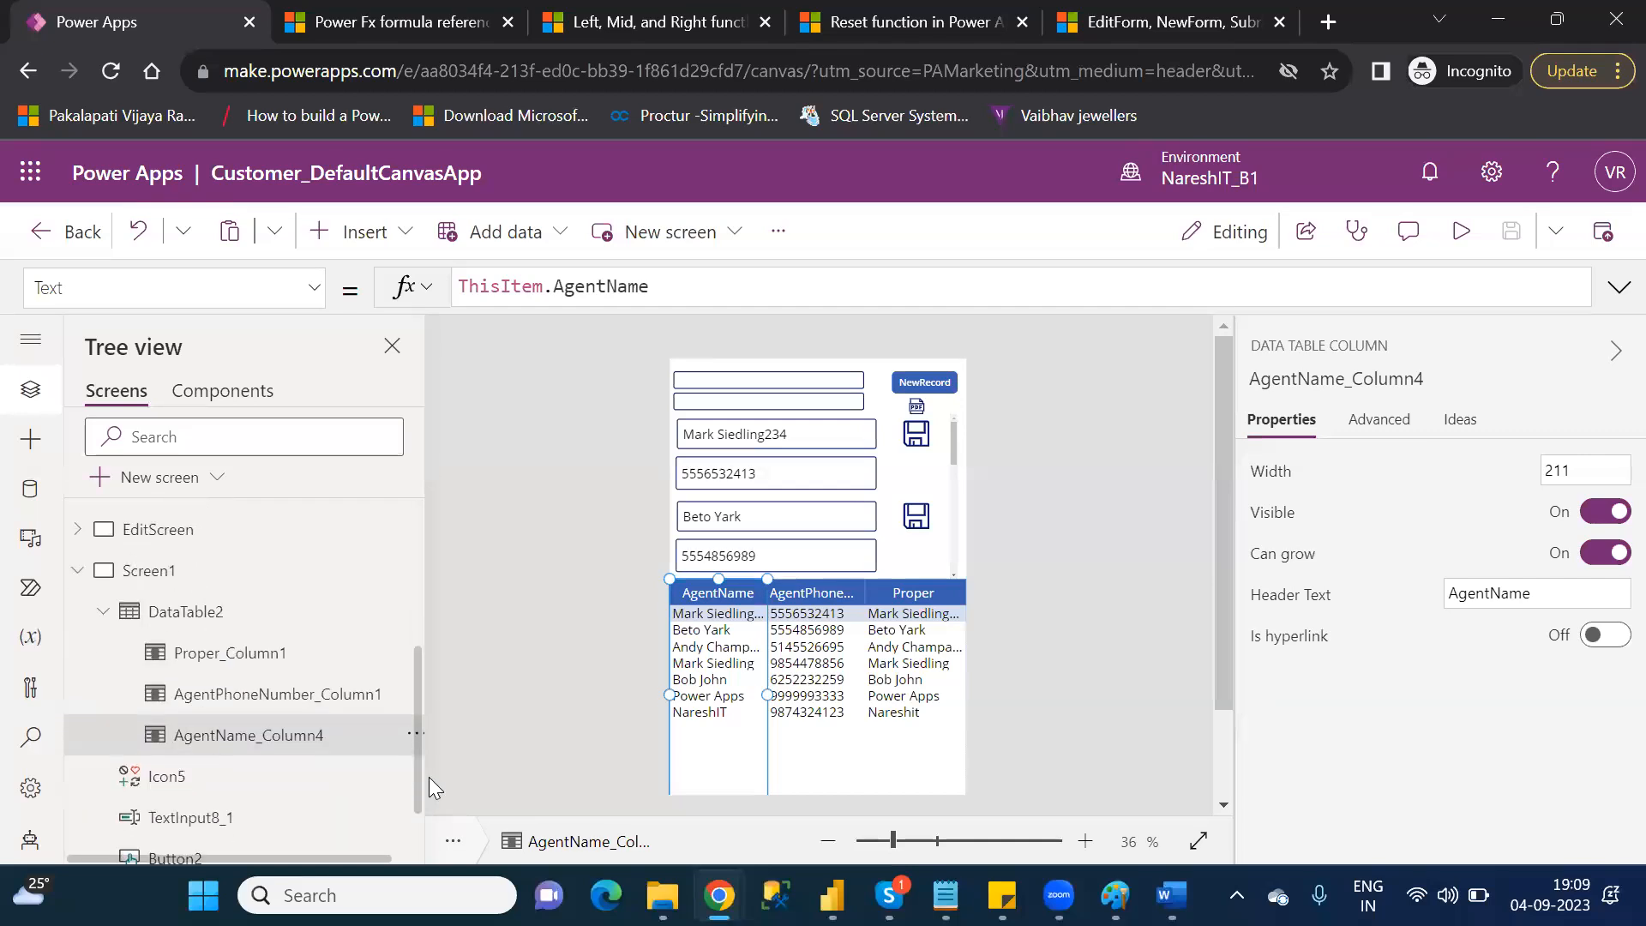
pyautogui.click(230, 627)
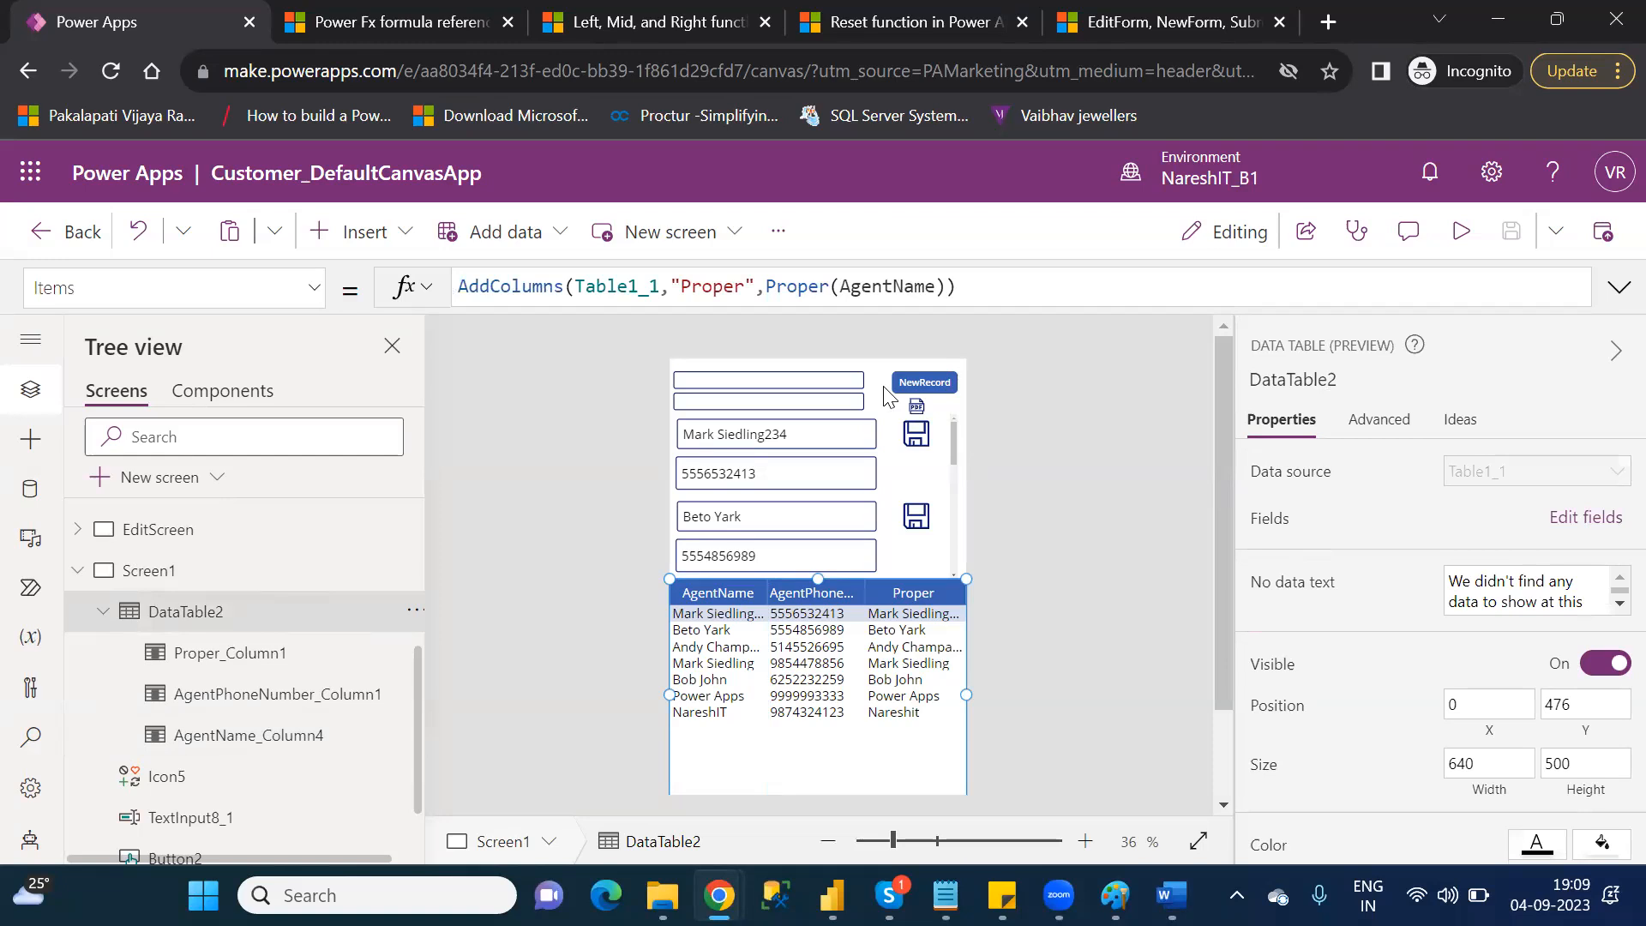
# - Insert a Reload icon on Screen1
pyautogui.click(360, 236)
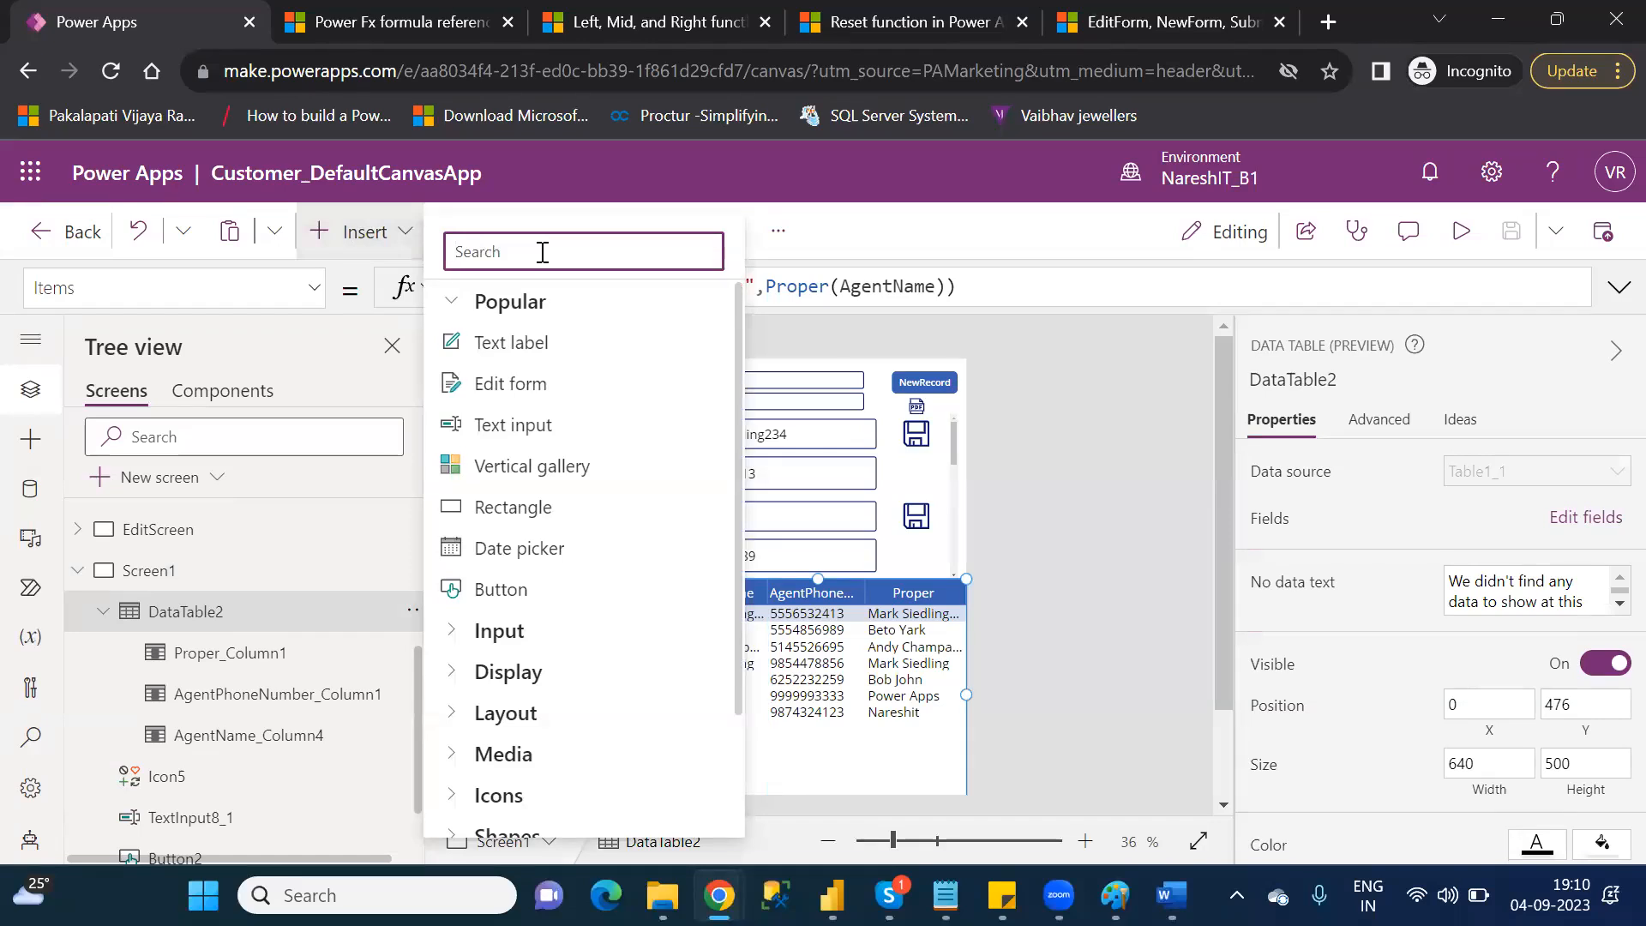
pyautogui.write('ref')
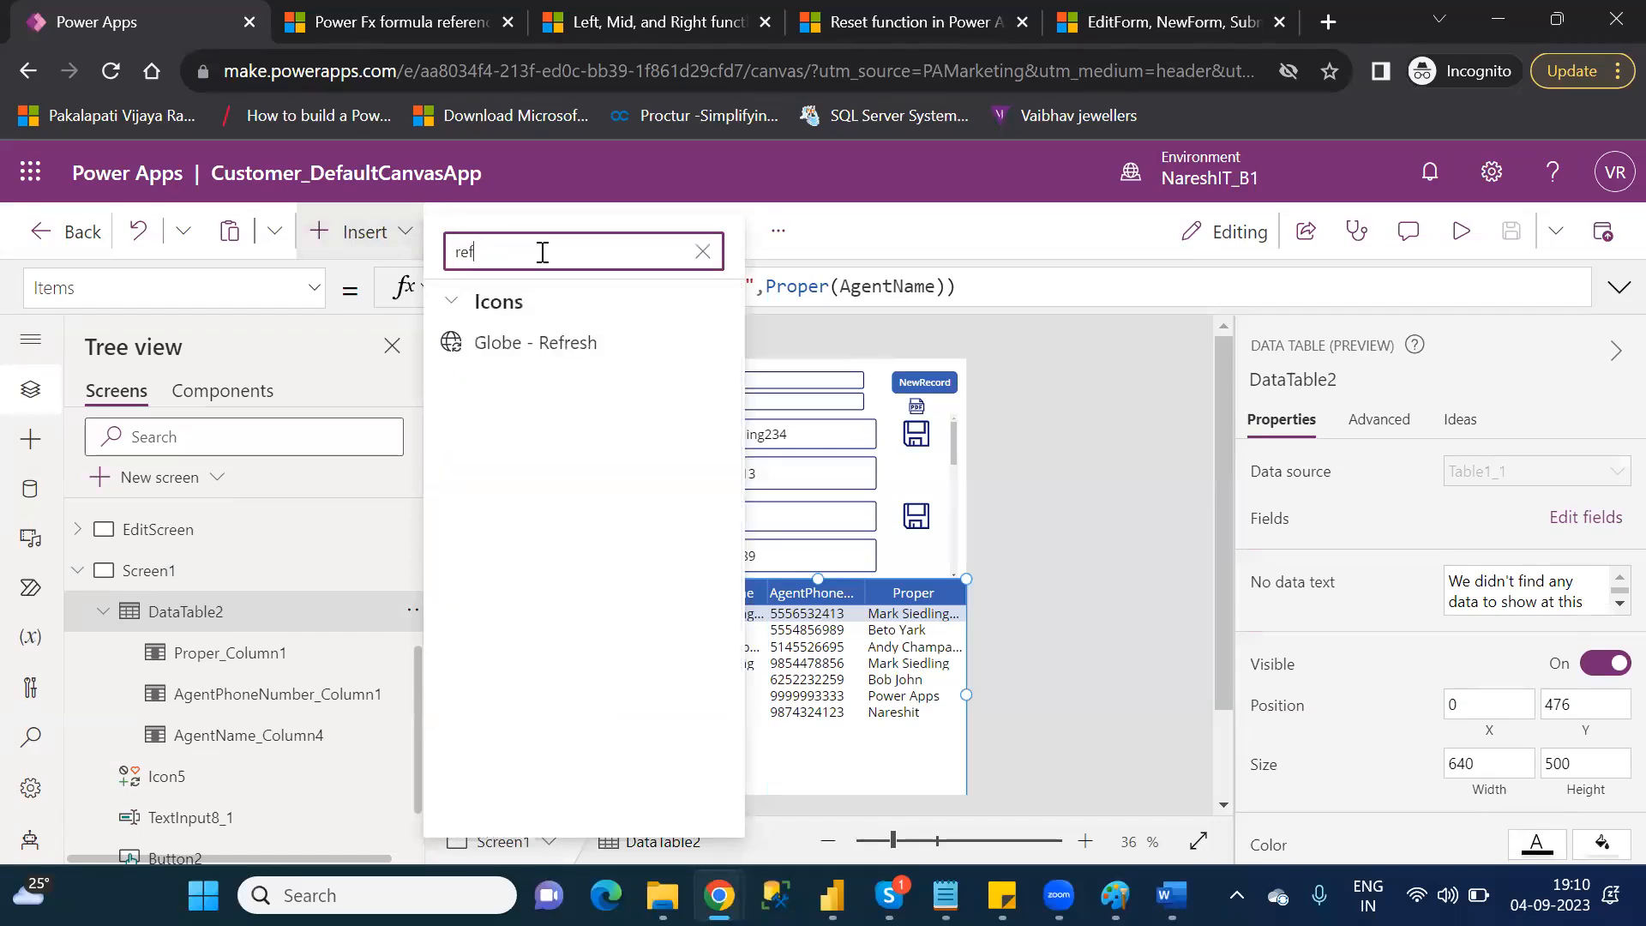
pyautogui.press('BackSpace')
pyautogui.press('BackSpace')
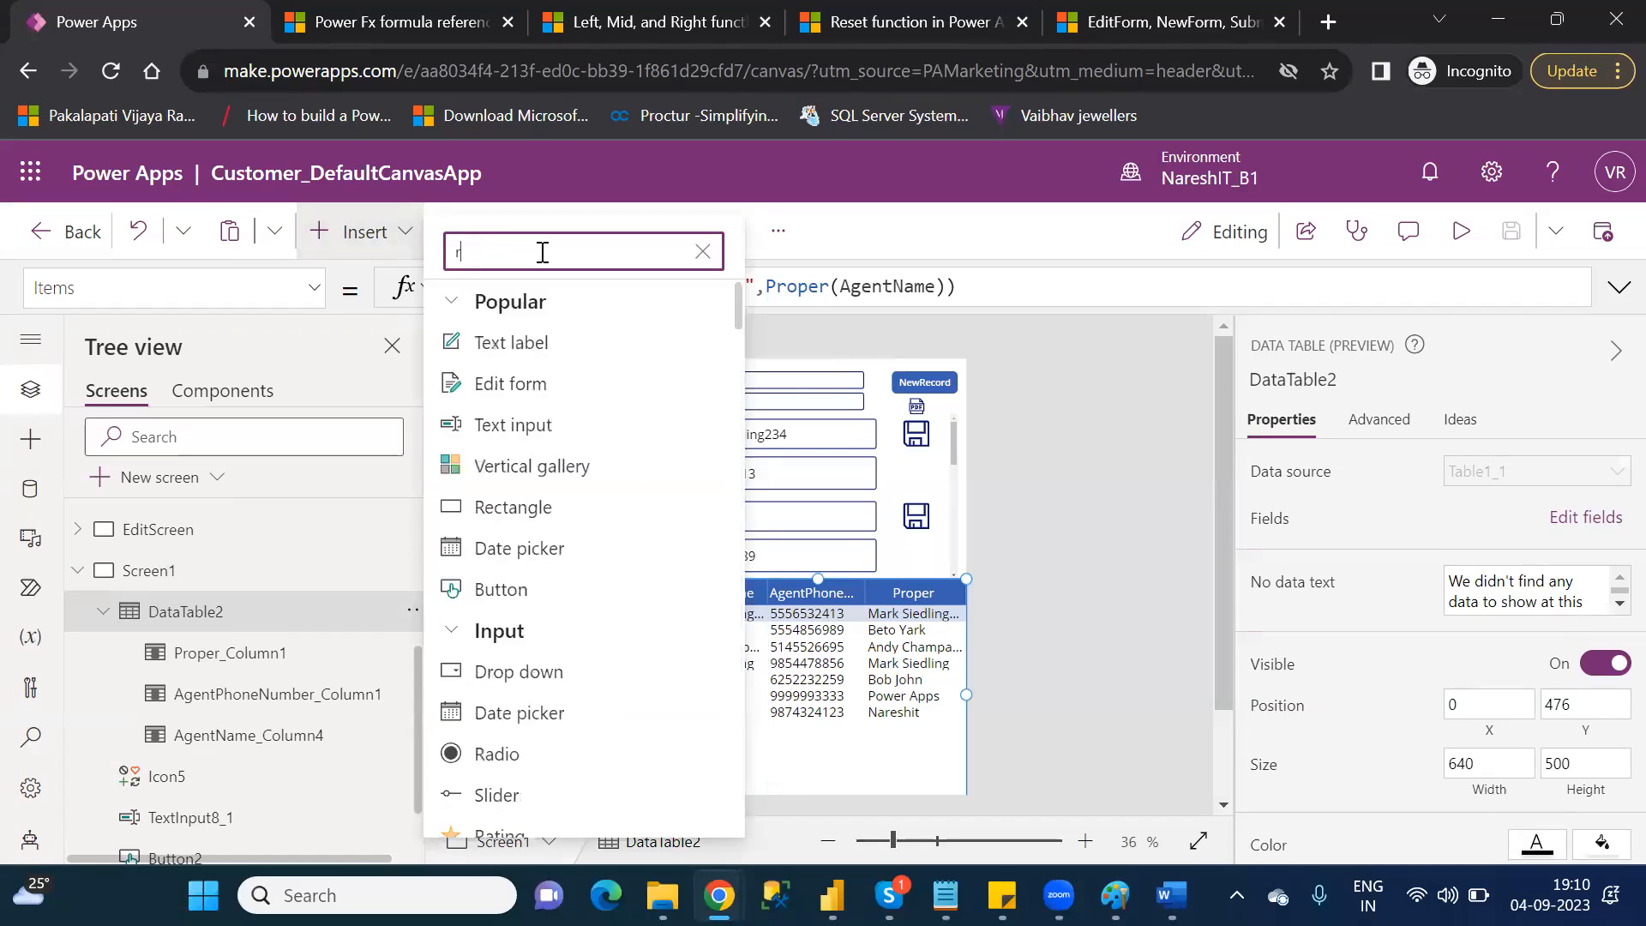
pyautogui.write('re')
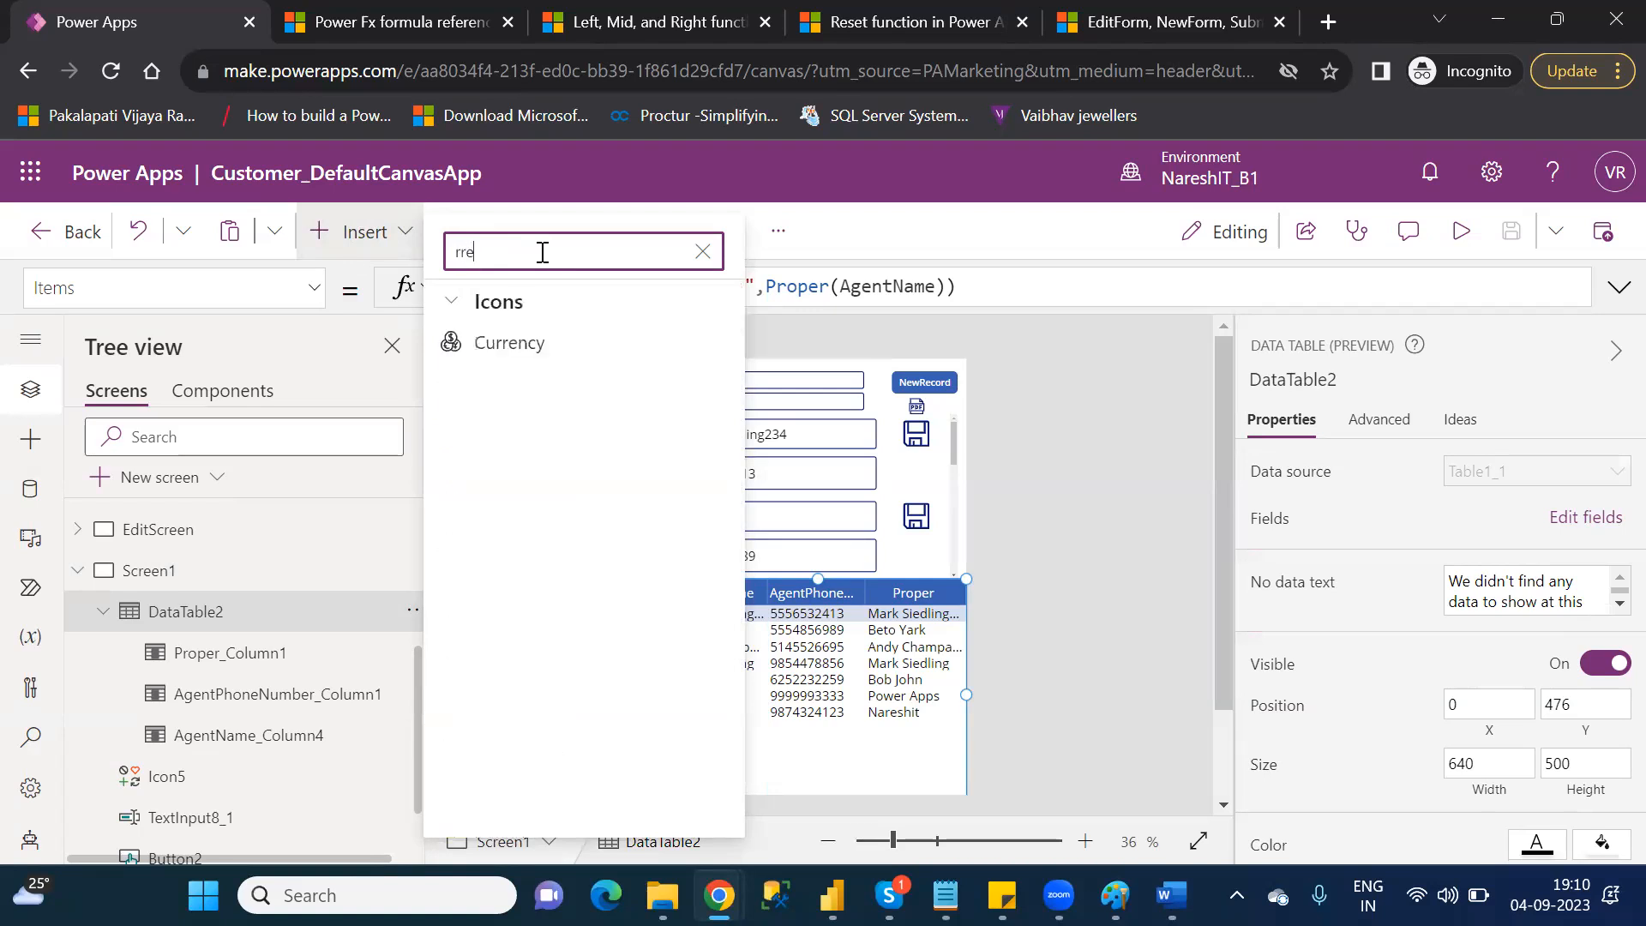
pyautogui.press('BackSpace')
pyautogui.press('BackSpace')
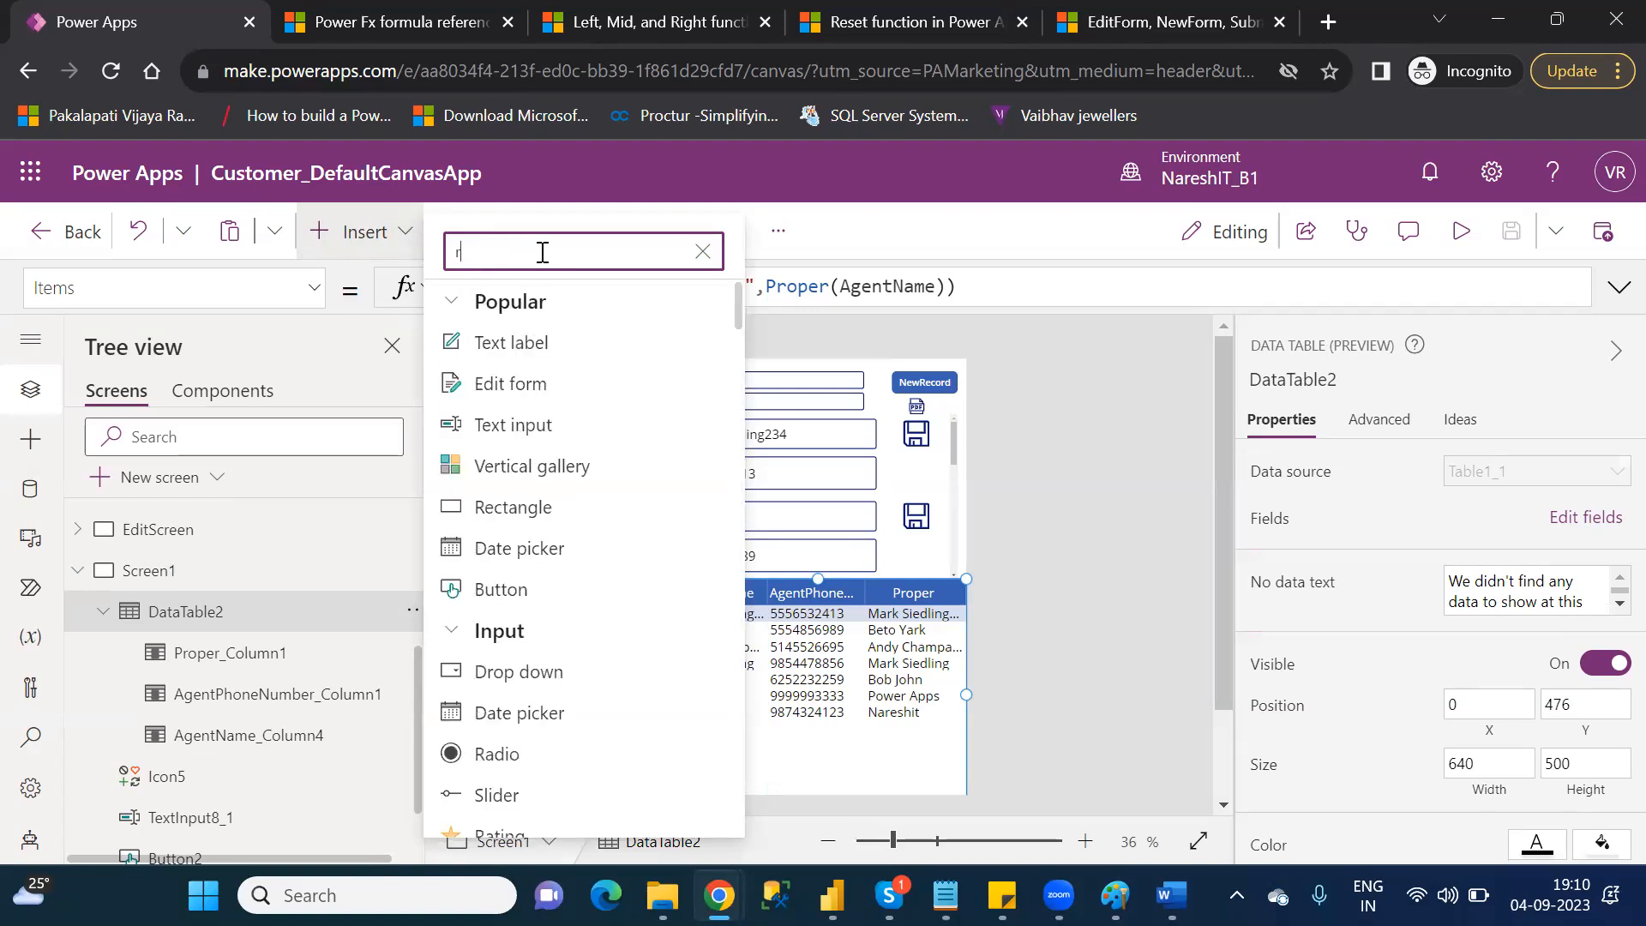
pyautogui.write('el')
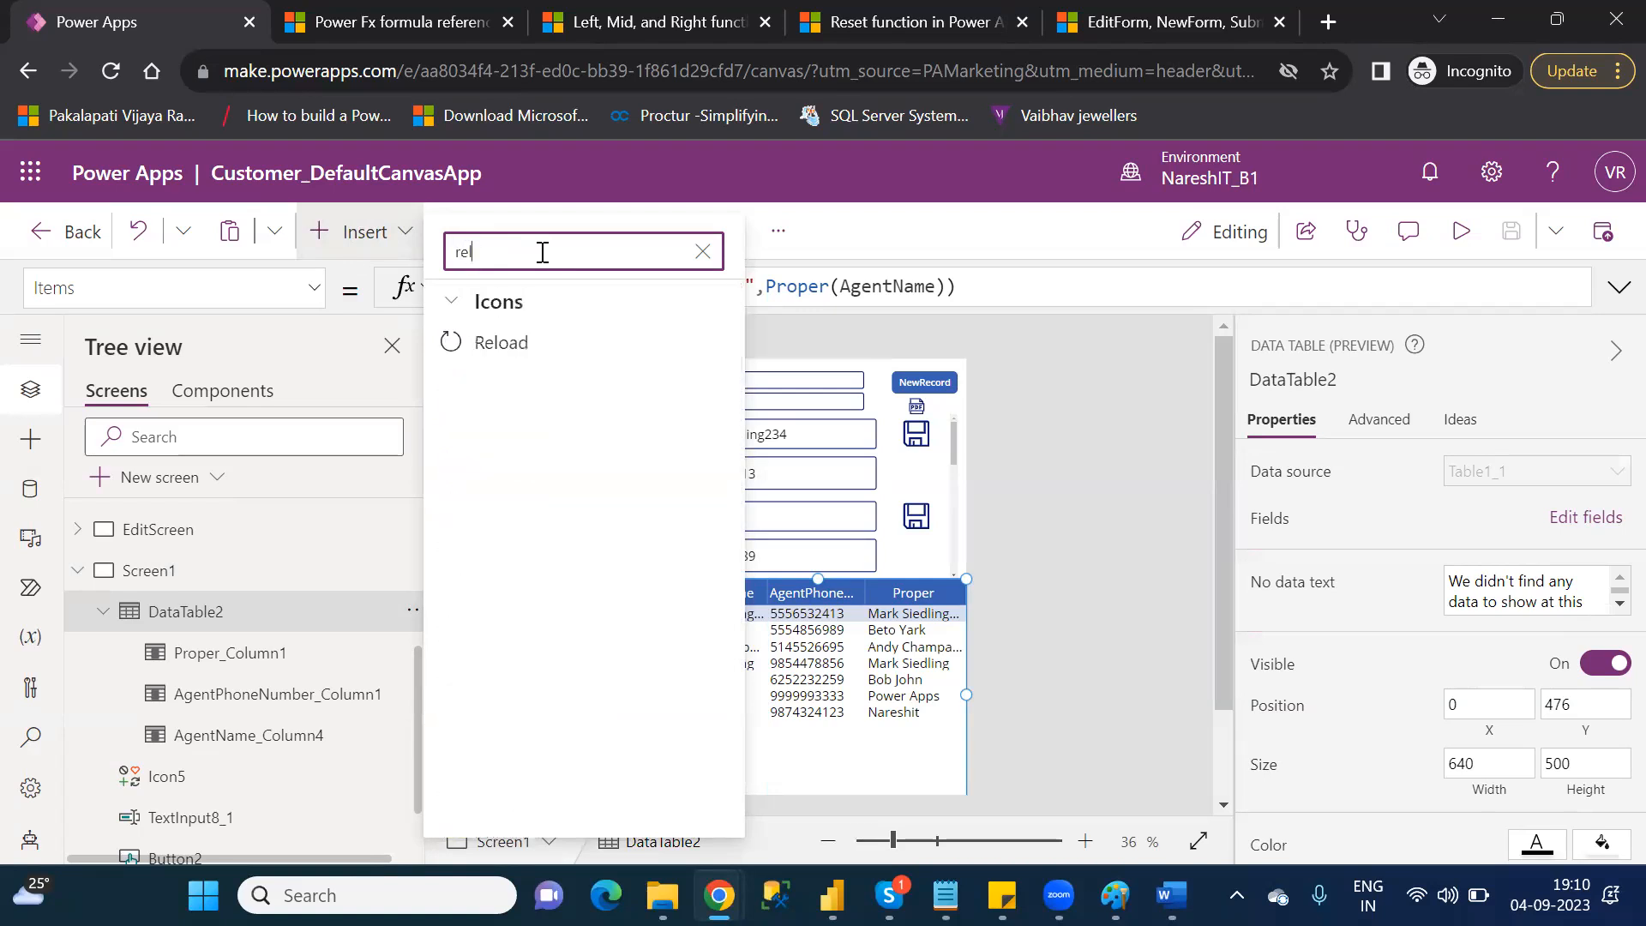
pyautogui.click(506, 345)
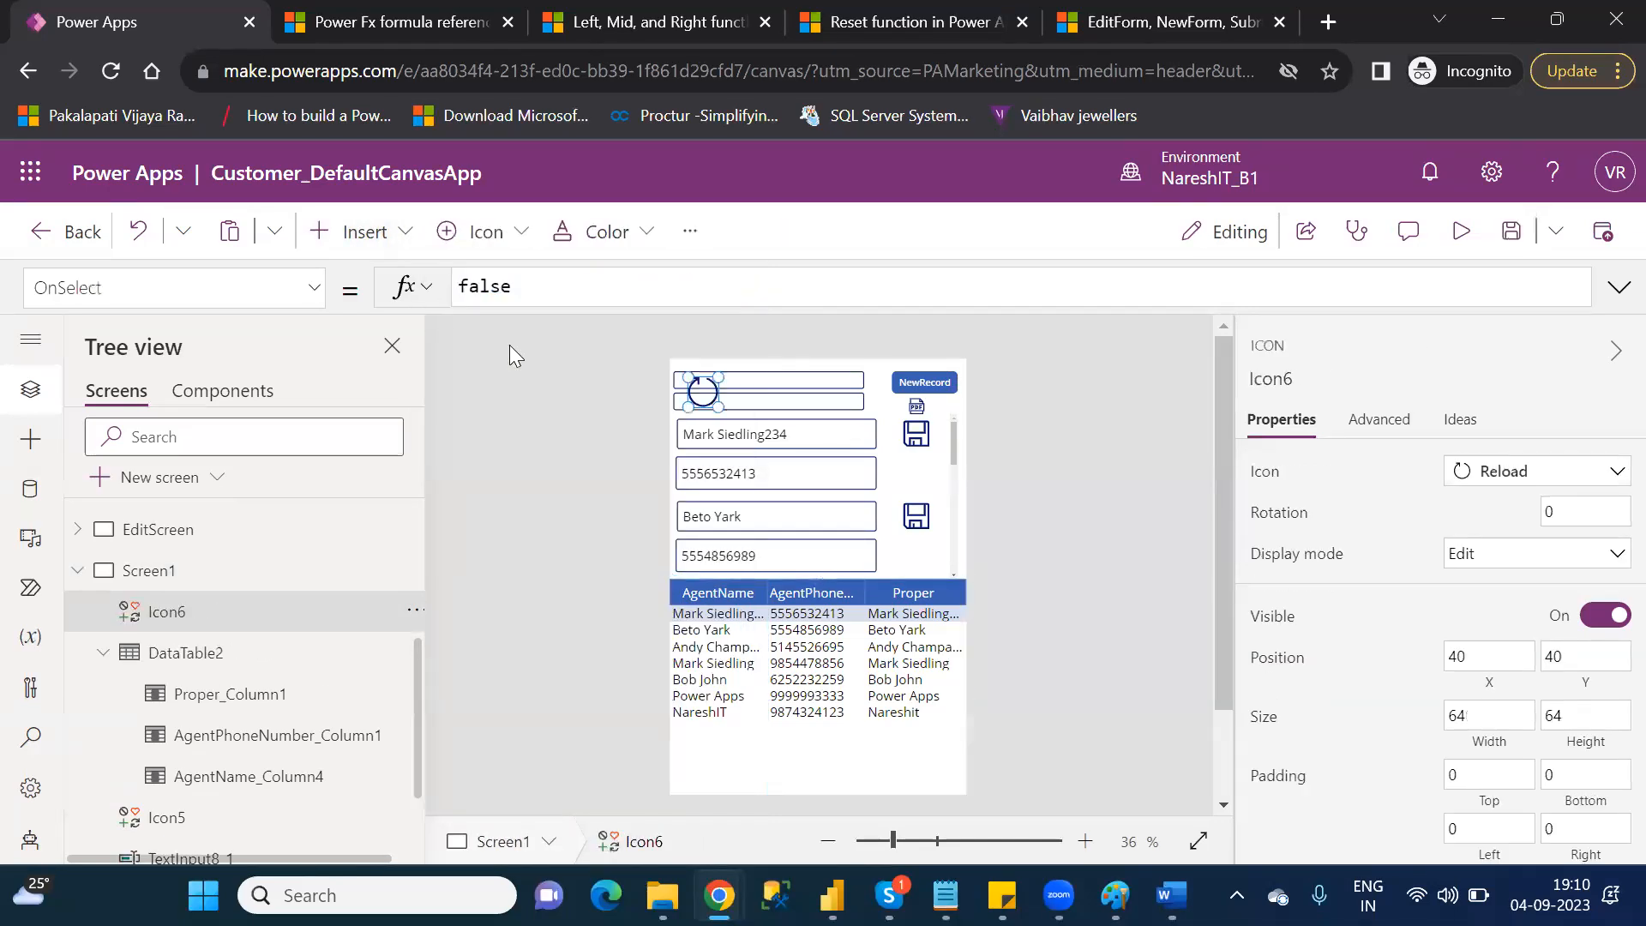
# - Replace the new Reload icon's OnSelect value with the start of a Refresh function
pyautogui.doubleClick(482, 286)
pyautogui.press('BackSpace')
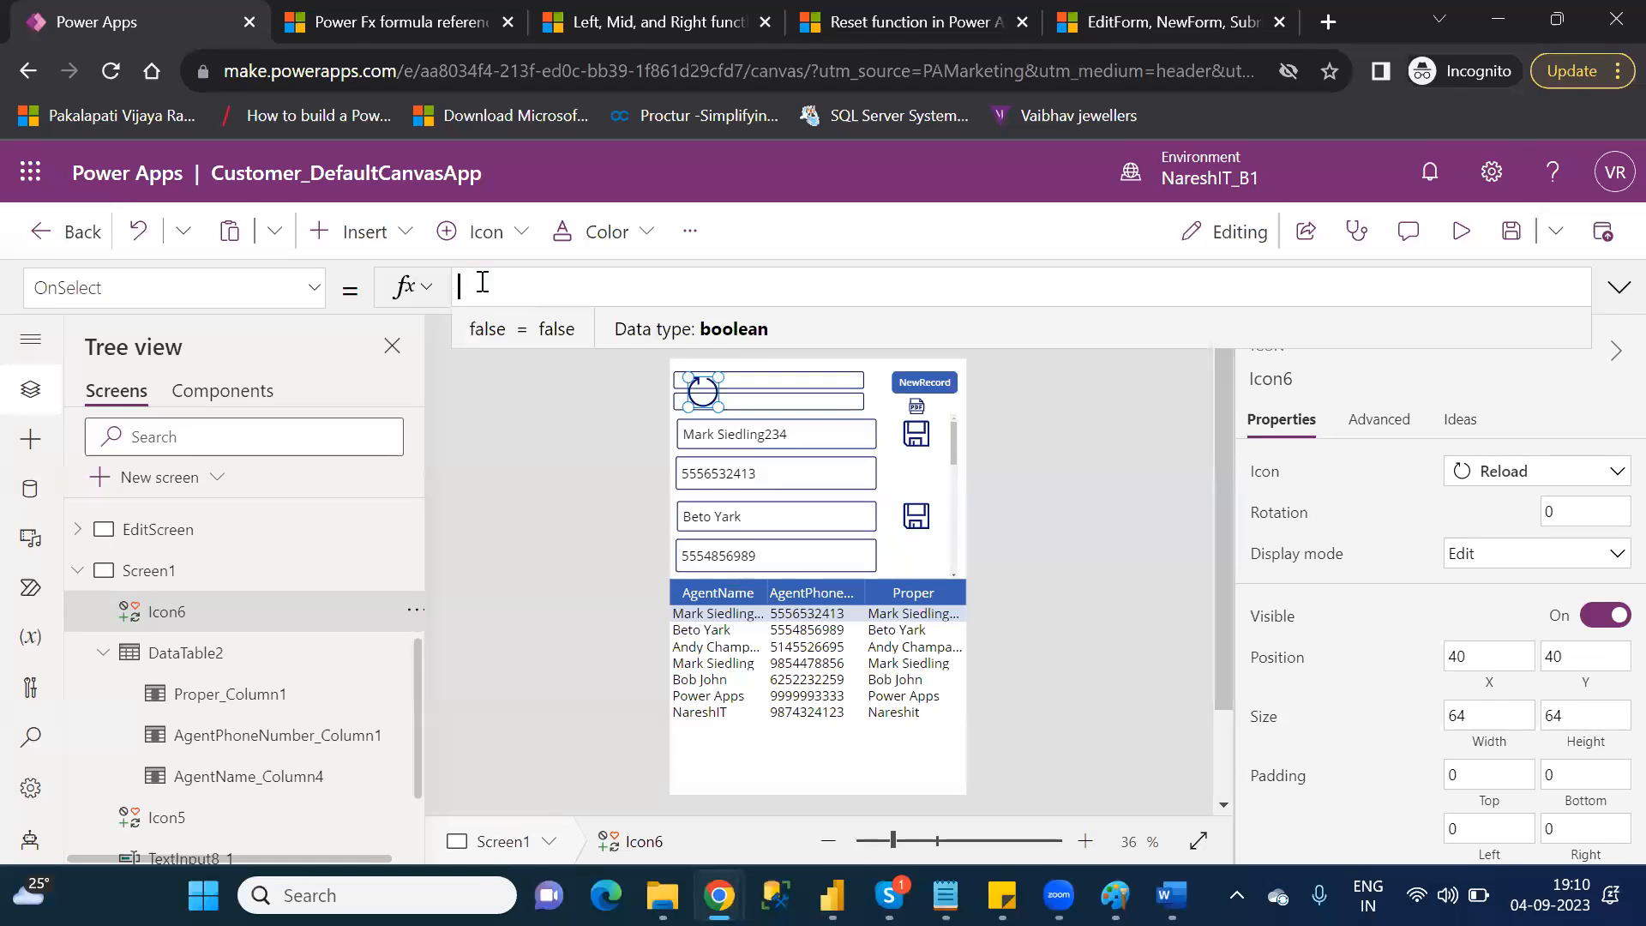
pyautogui.write('refre')
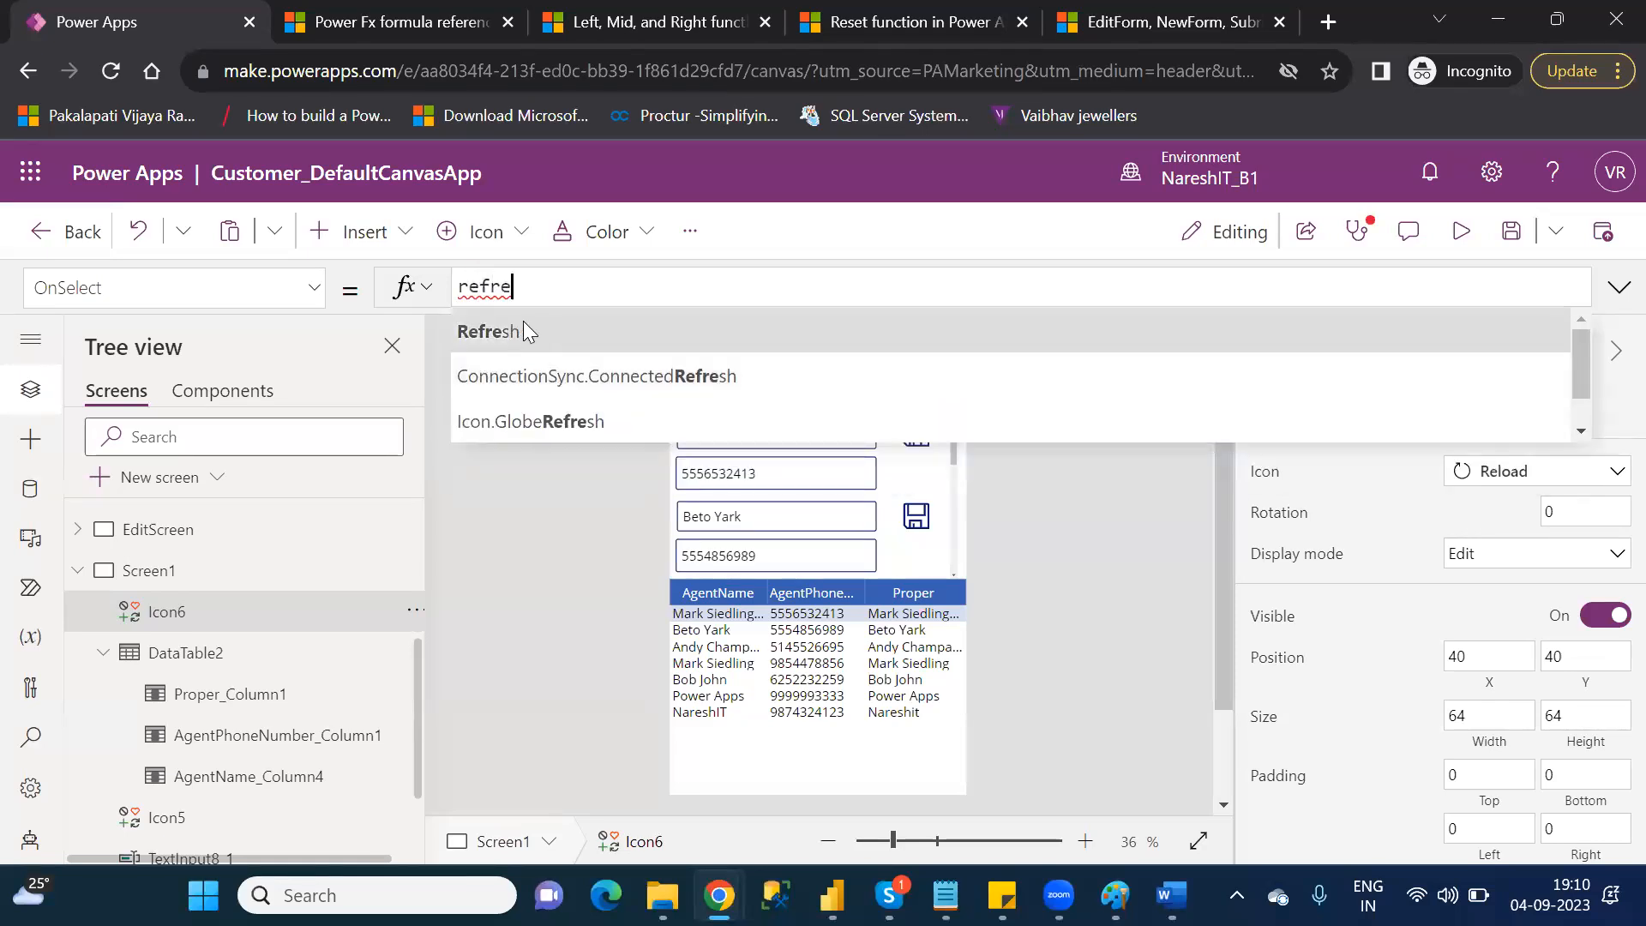
pyautogui.click(524, 322)
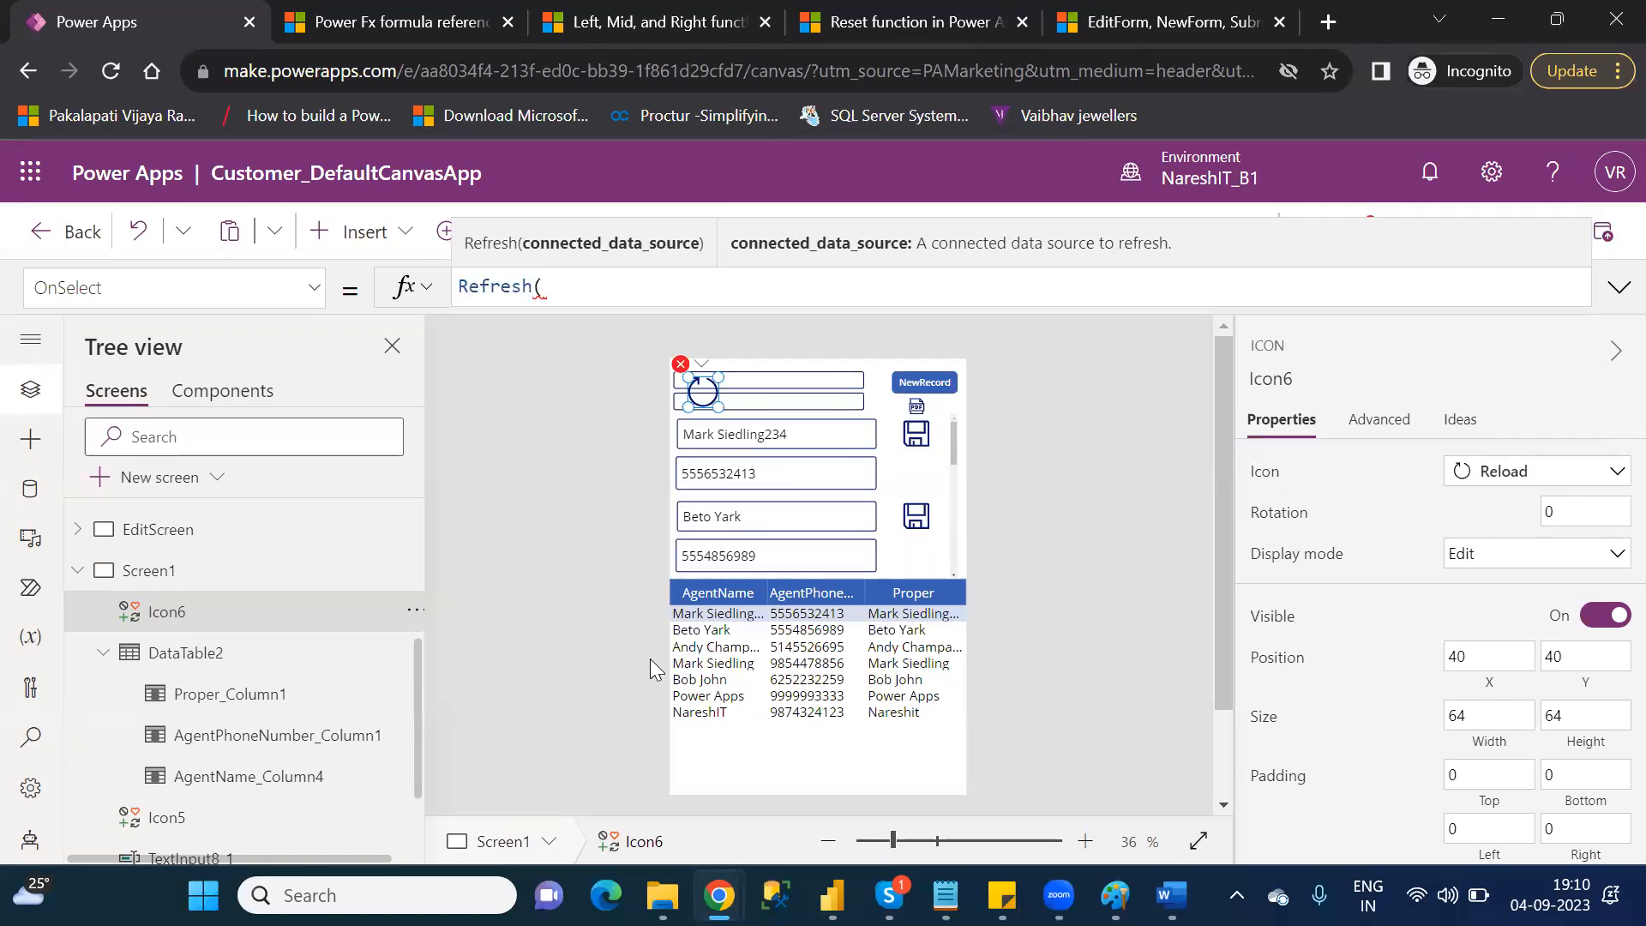
# - Check the source table in DataTable2's Items formula and complete the Reload icon's OnSelect formula as Refresh(Table1_1)
pyautogui.click(210, 662)
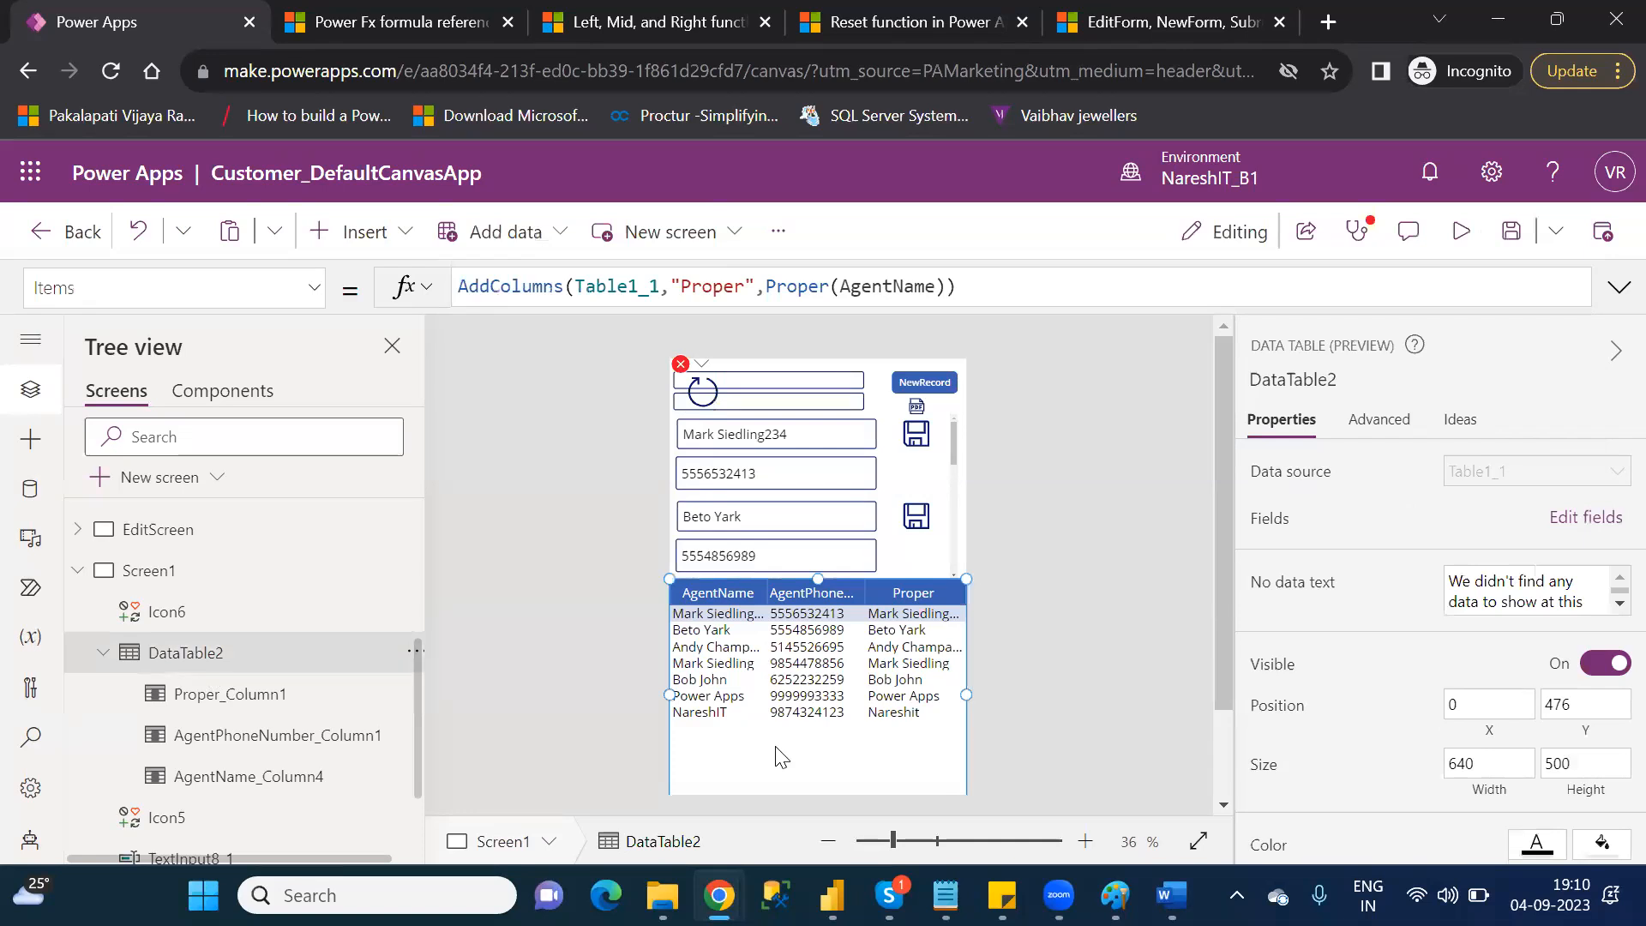
pyautogui.click(702, 367)
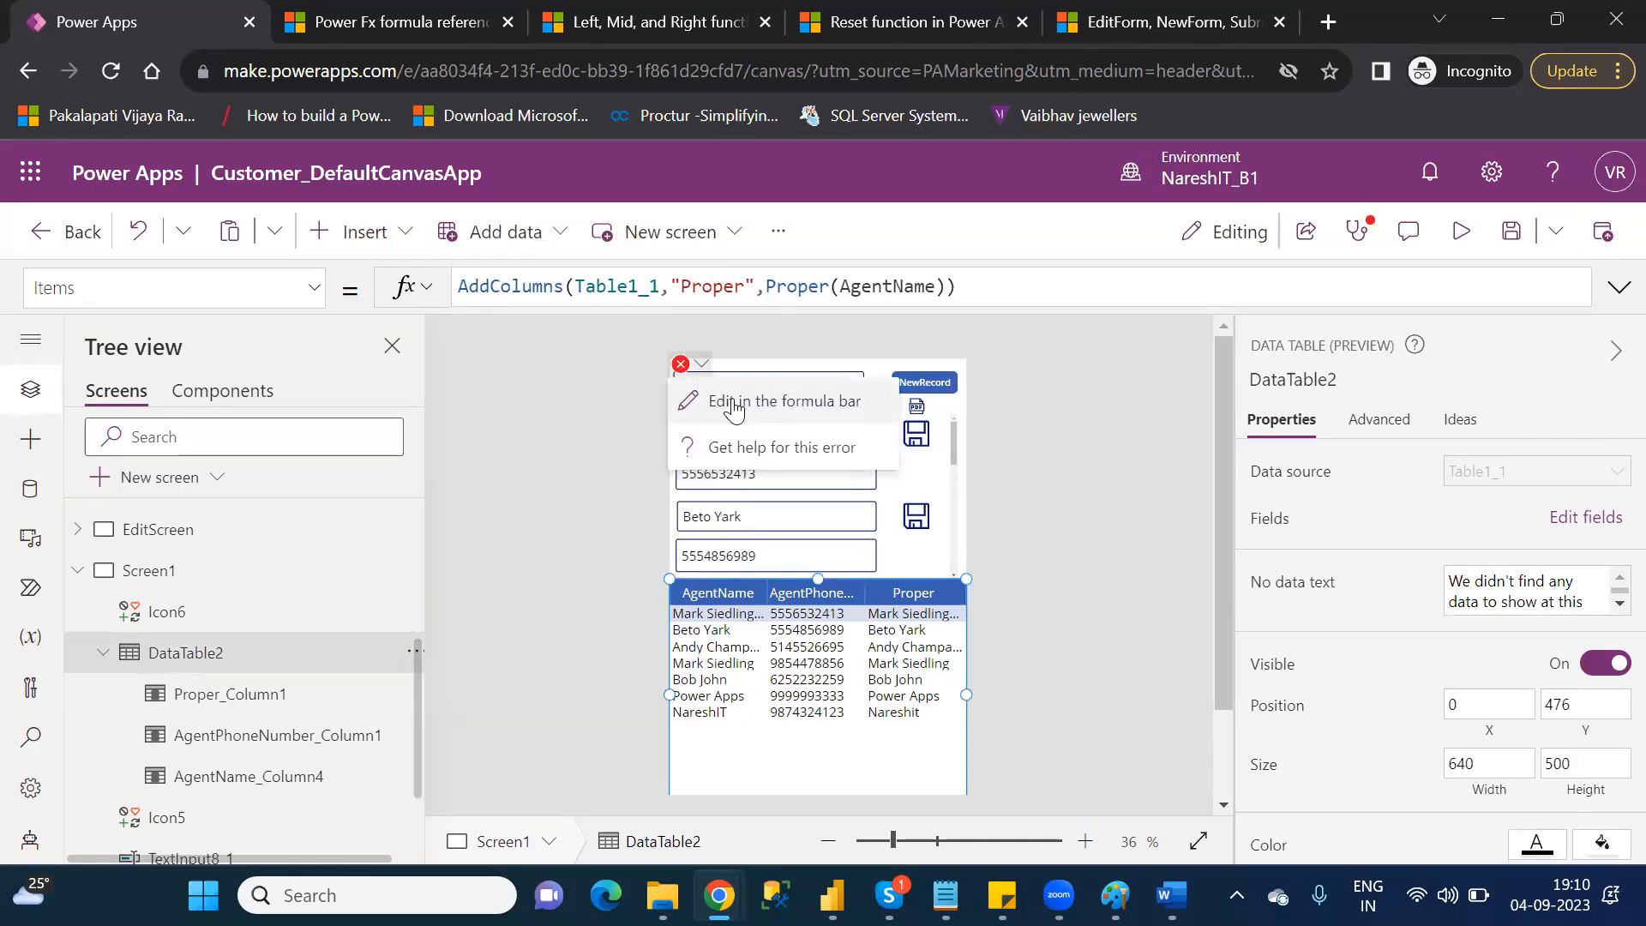
pyautogui.click(733, 400)
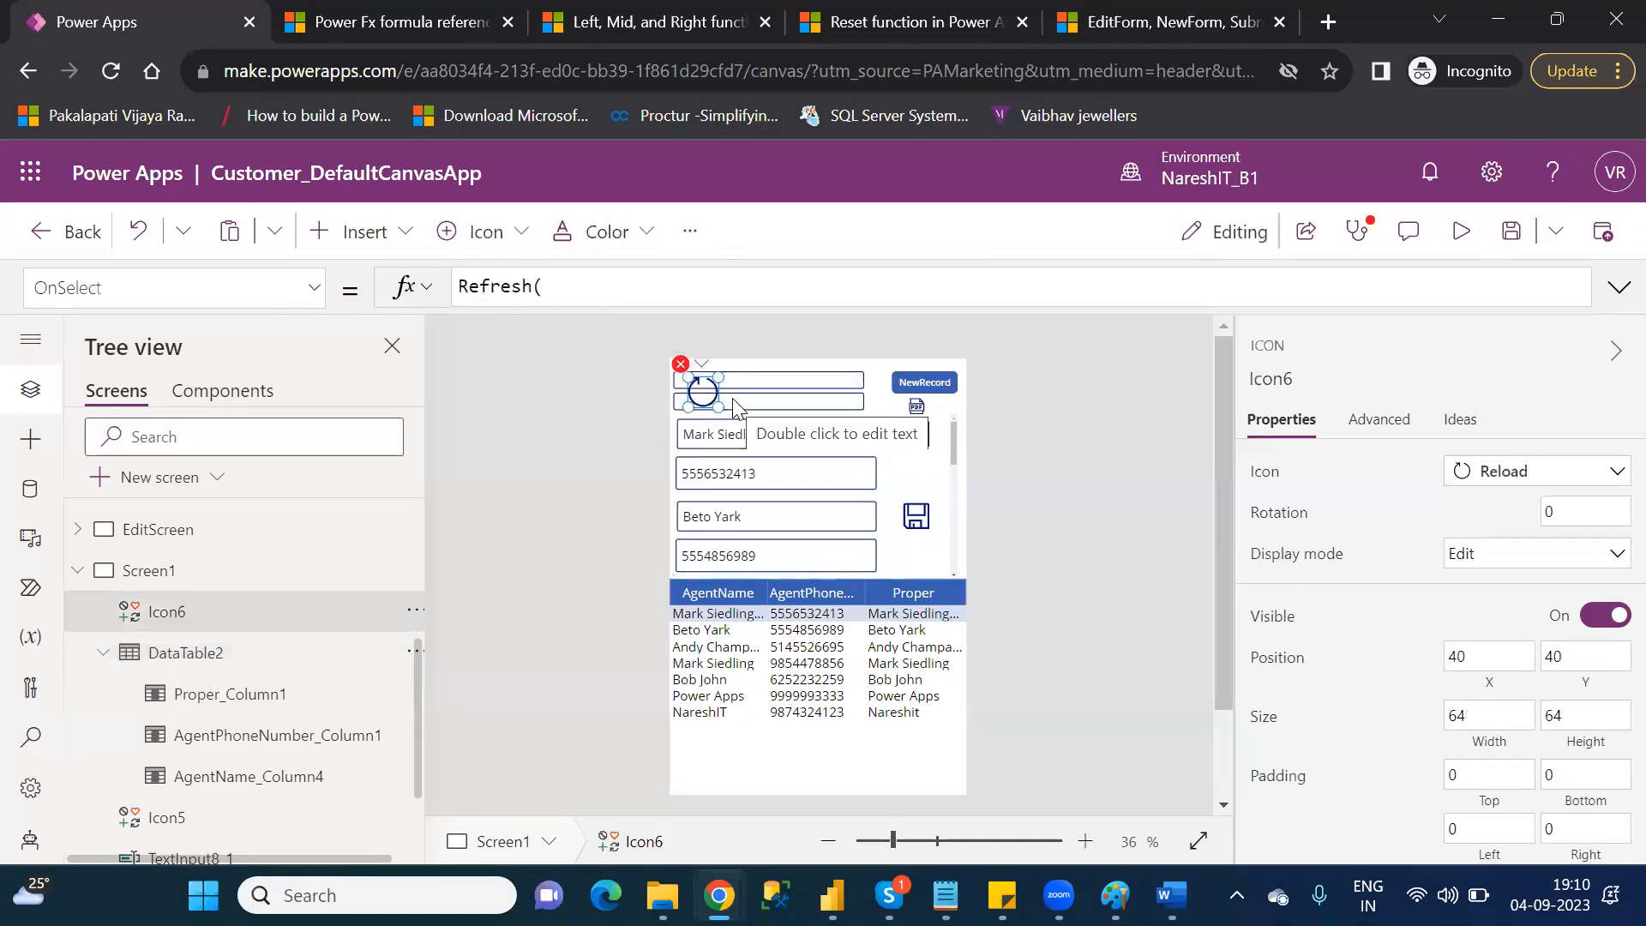
pyautogui.click(603, 300)
pyautogui.write('table')
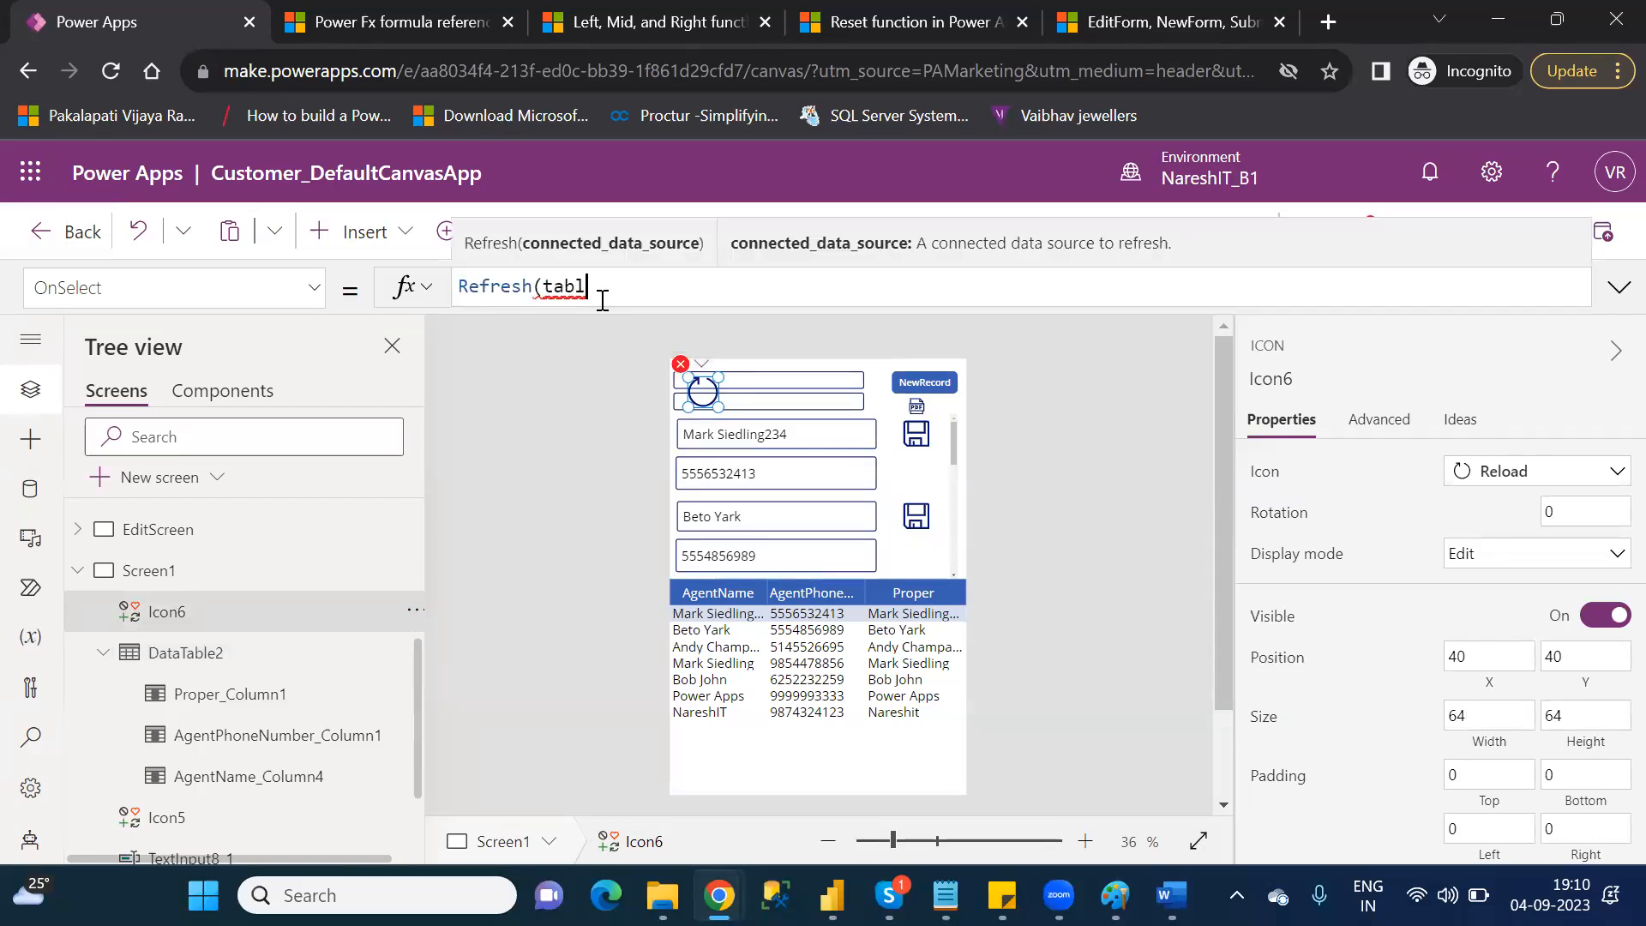
pyautogui.press('Down')
pyautogui.press('Down')
pyautogui.press('Down')
pyautogui.press('Tab')
pyautogui.write(')')
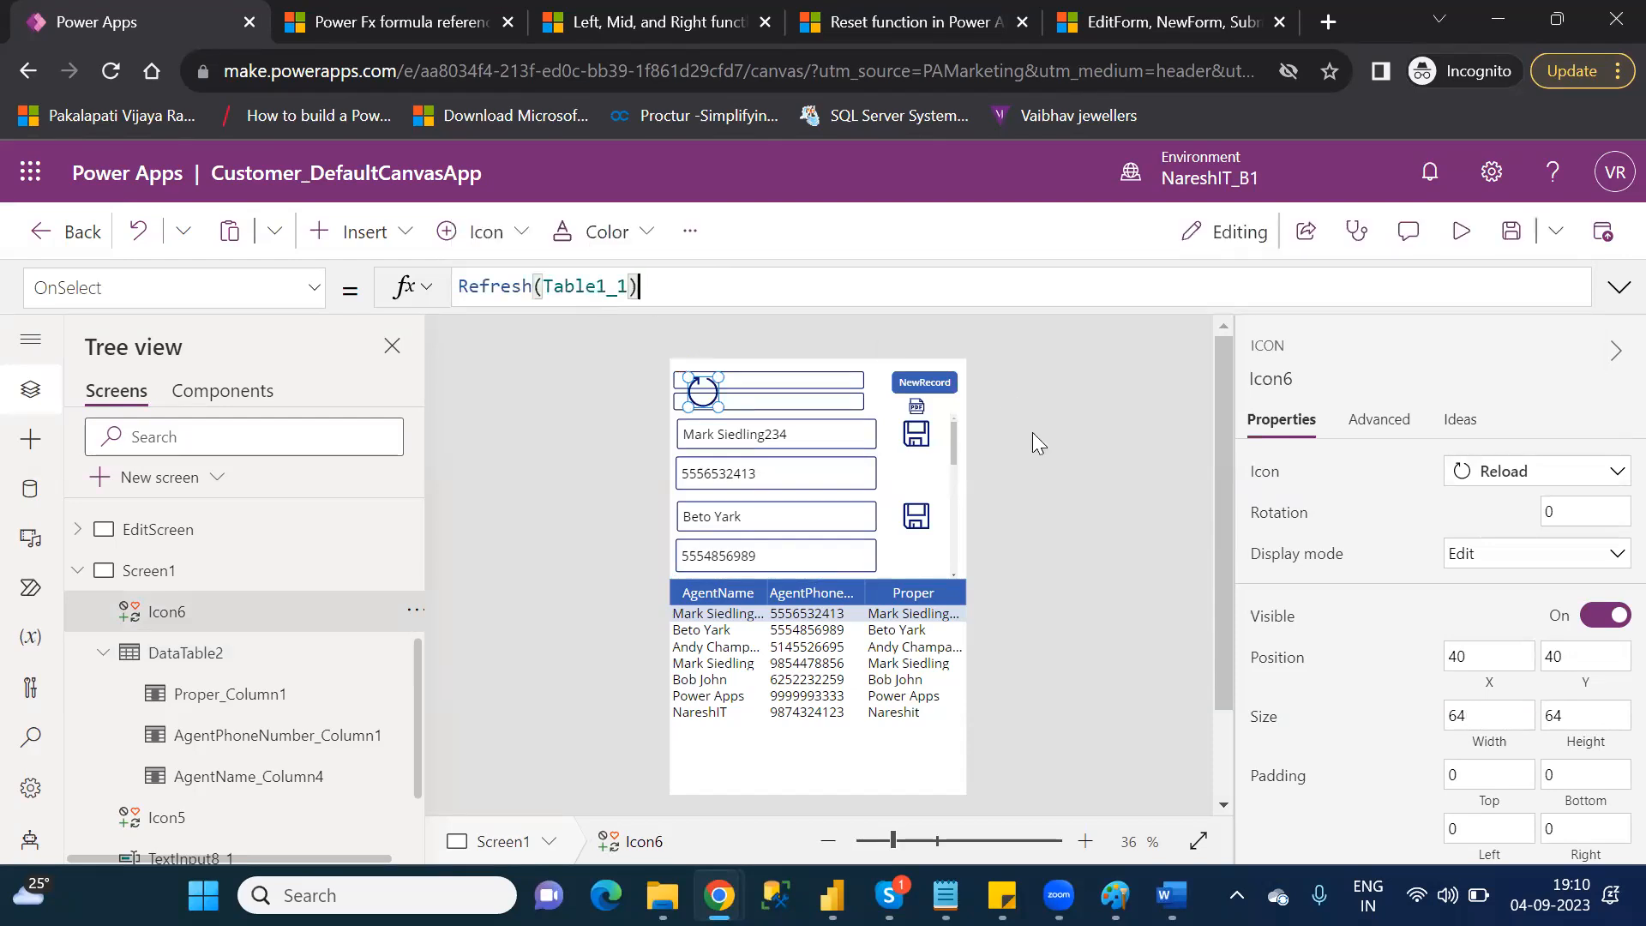
# - Preview the app to test the Reload icon, and return to editing with the tip message dismissed
pyautogui.click(1460, 238)
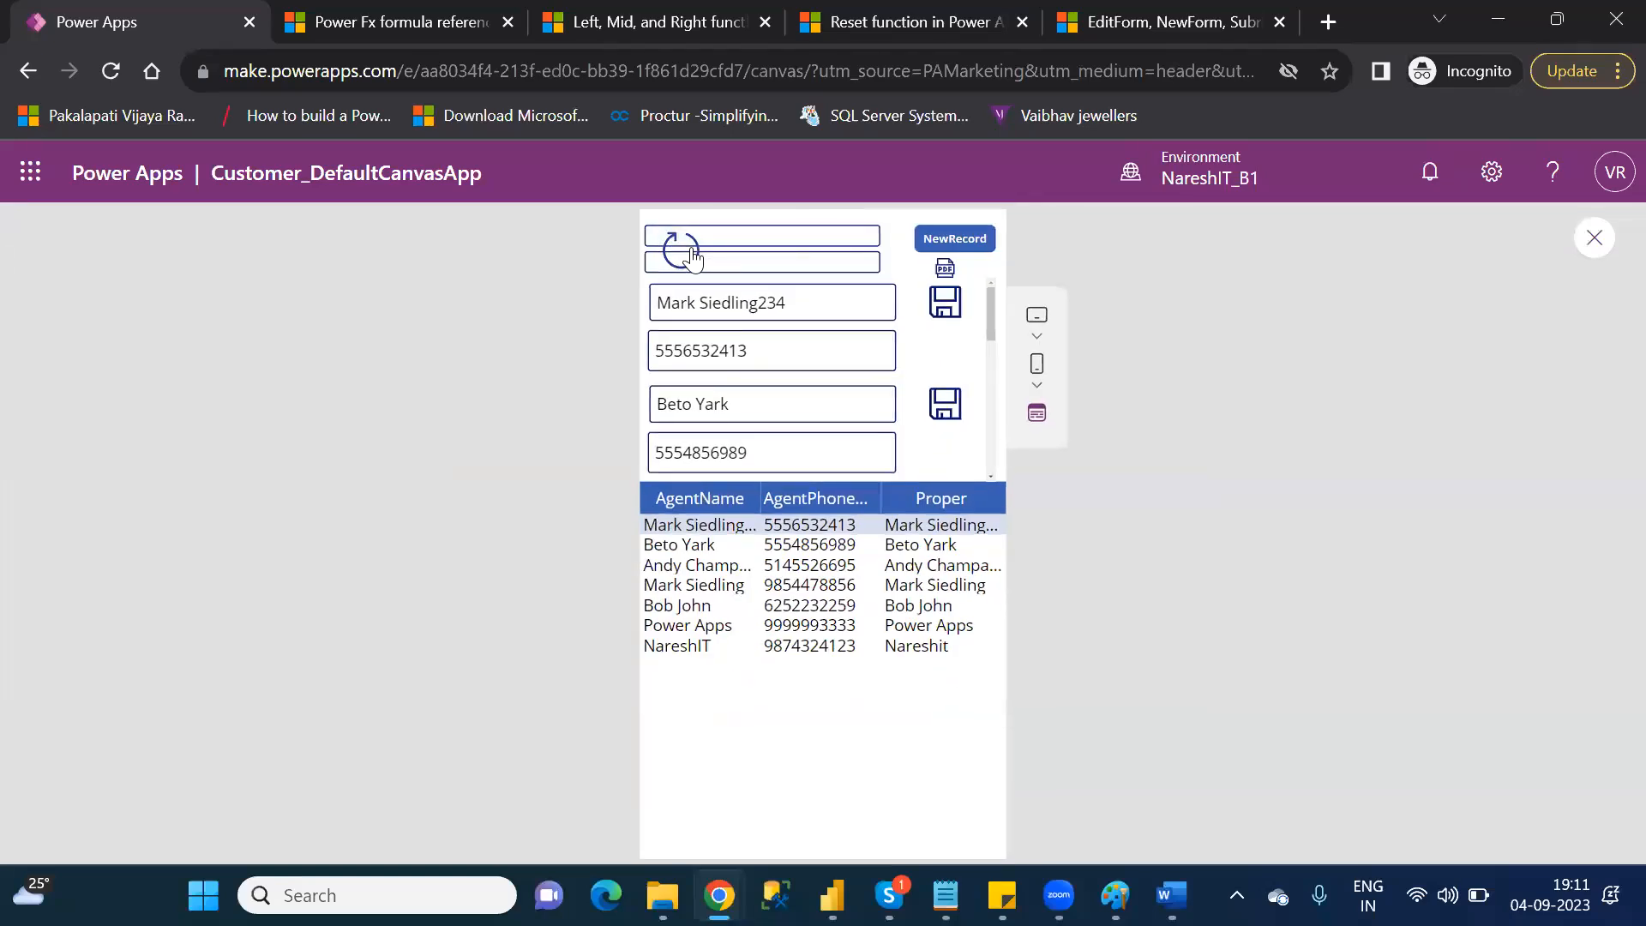
pyautogui.click(692, 254)
pyautogui.click(1593, 240)
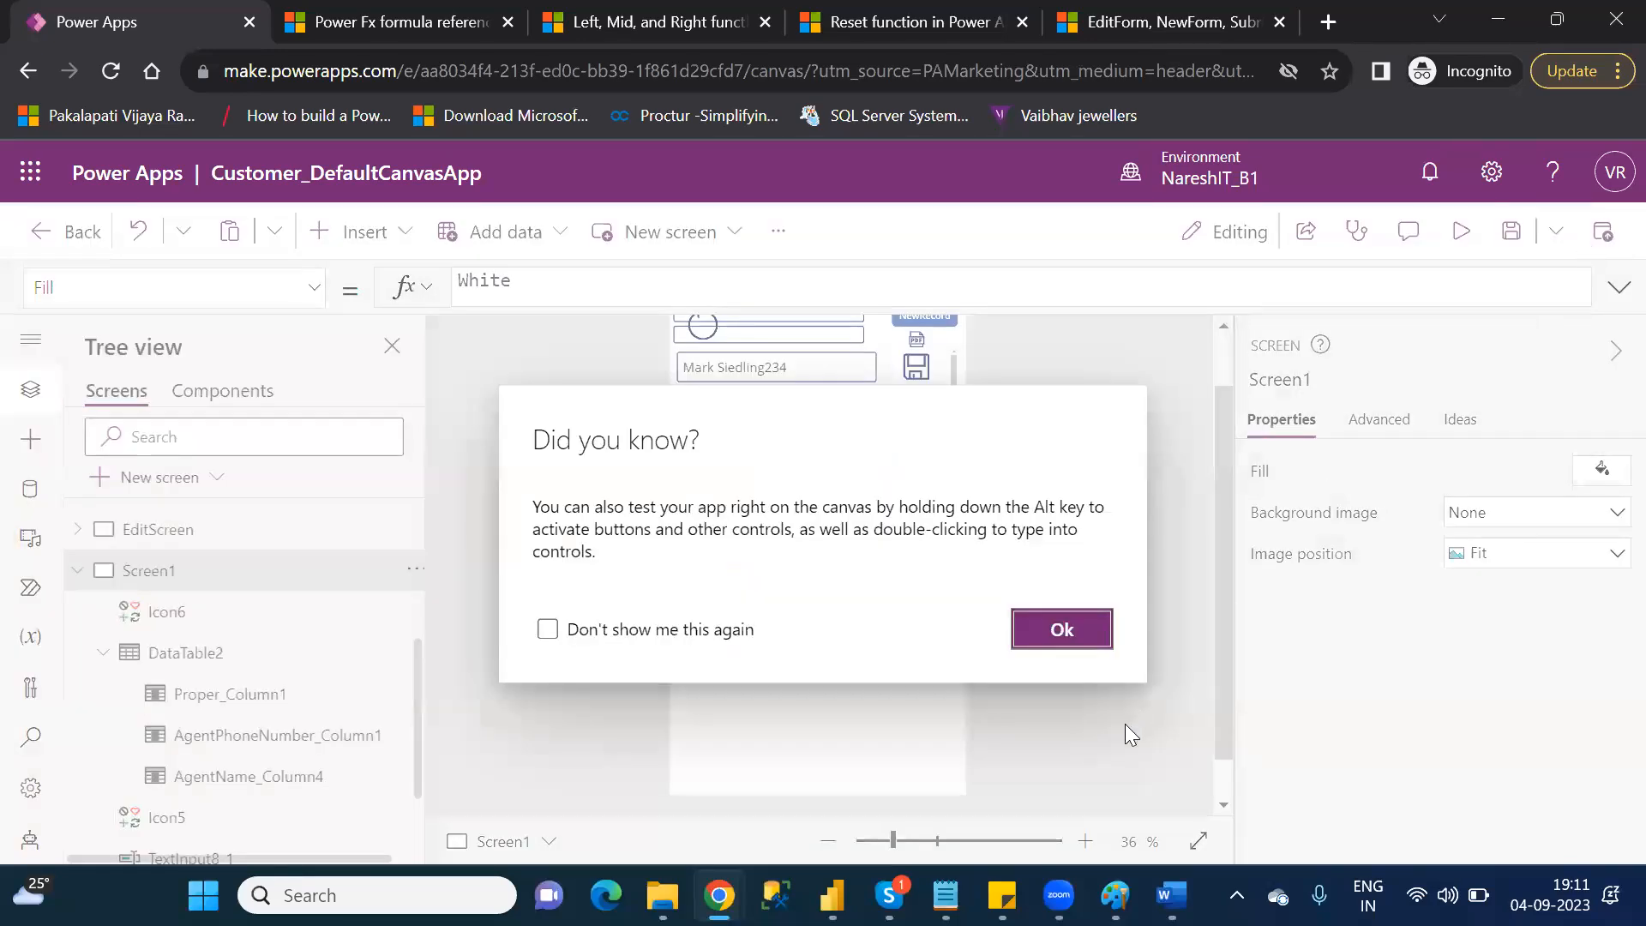
pyautogui.click(1066, 630)
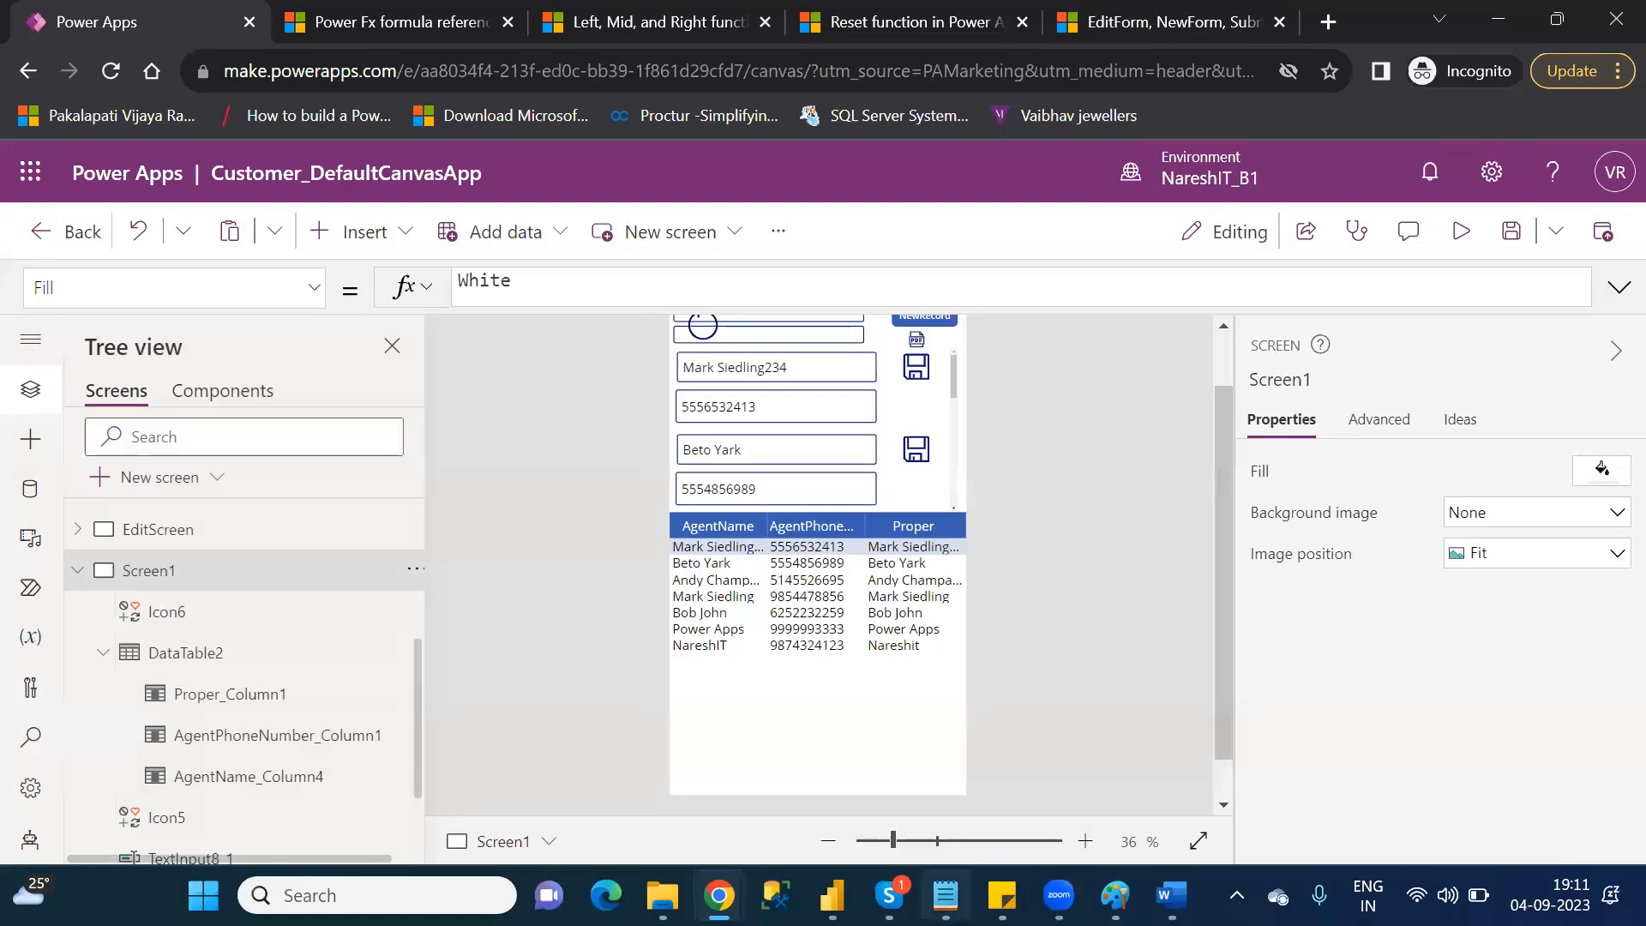
# - Switch to the Category_Wise_Functions notes to highlight Remove in the R category list, and return to Power Apps
pyautogui.click(946, 895)
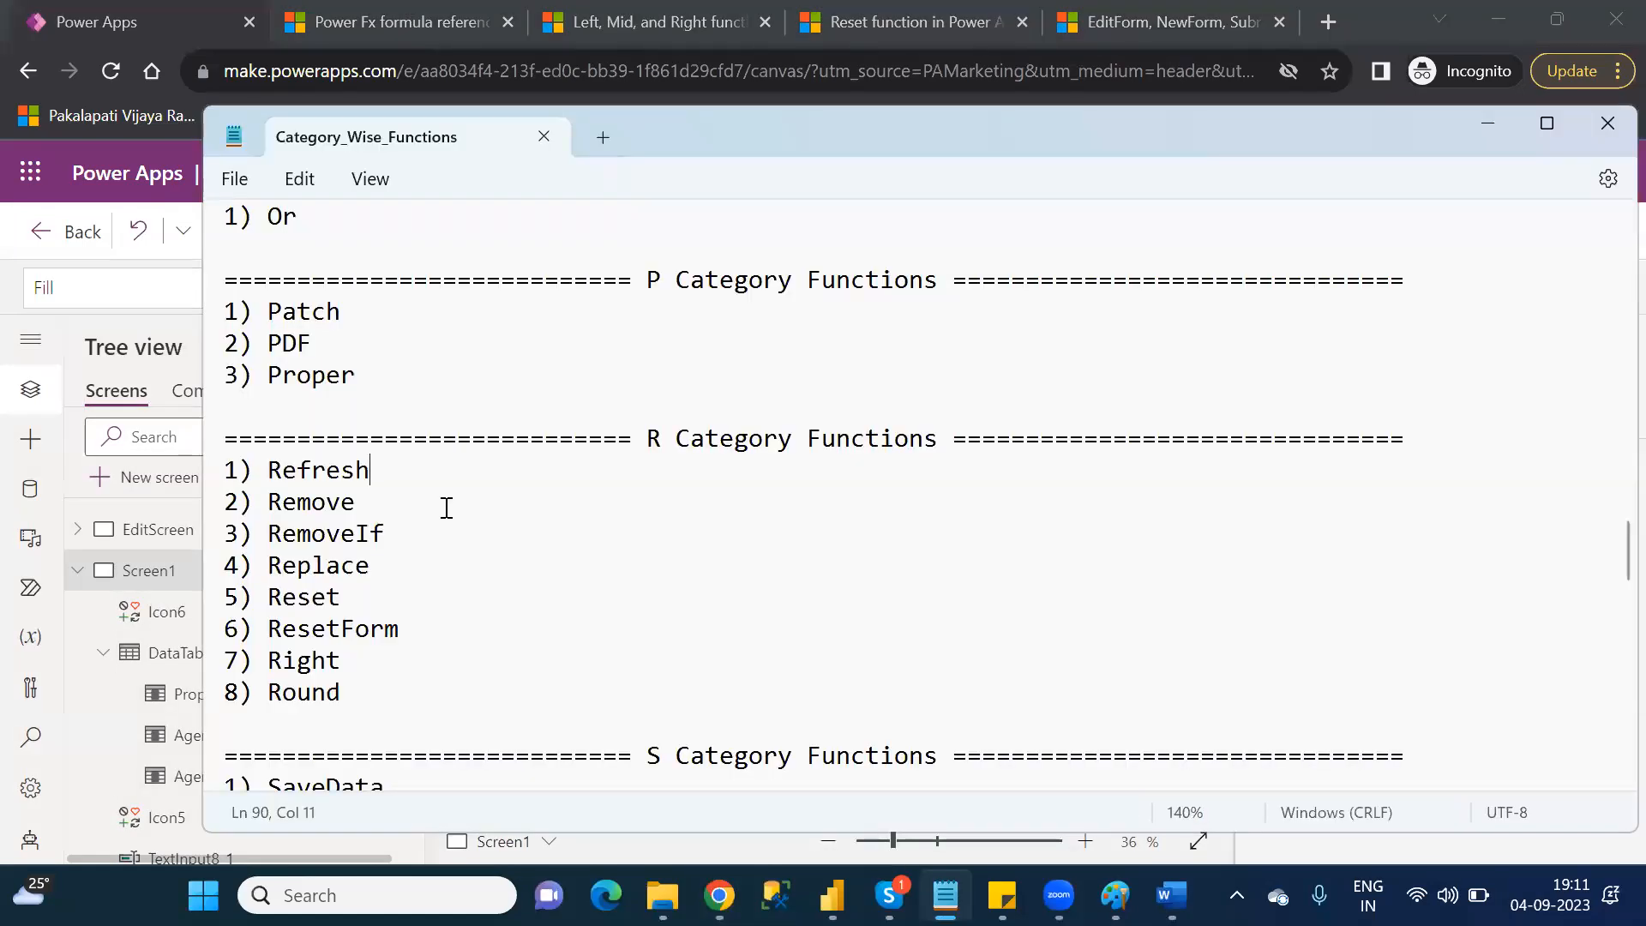
pyautogui.doubleClick(319, 501)
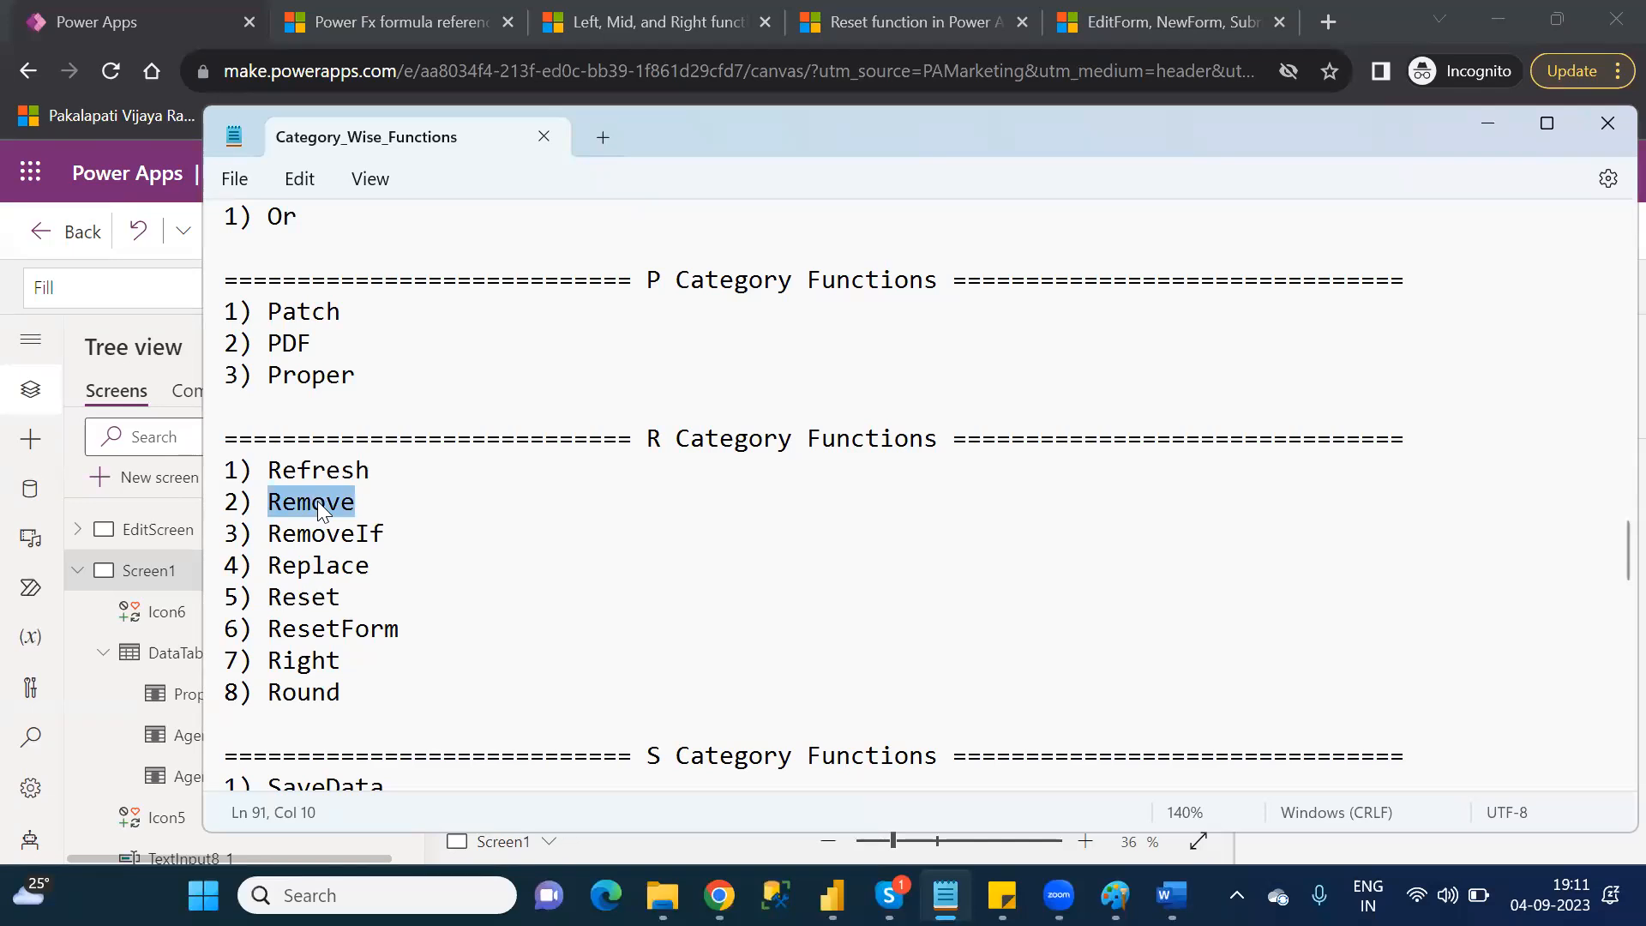
pyautogui.hotkey('alt', 'Tab')
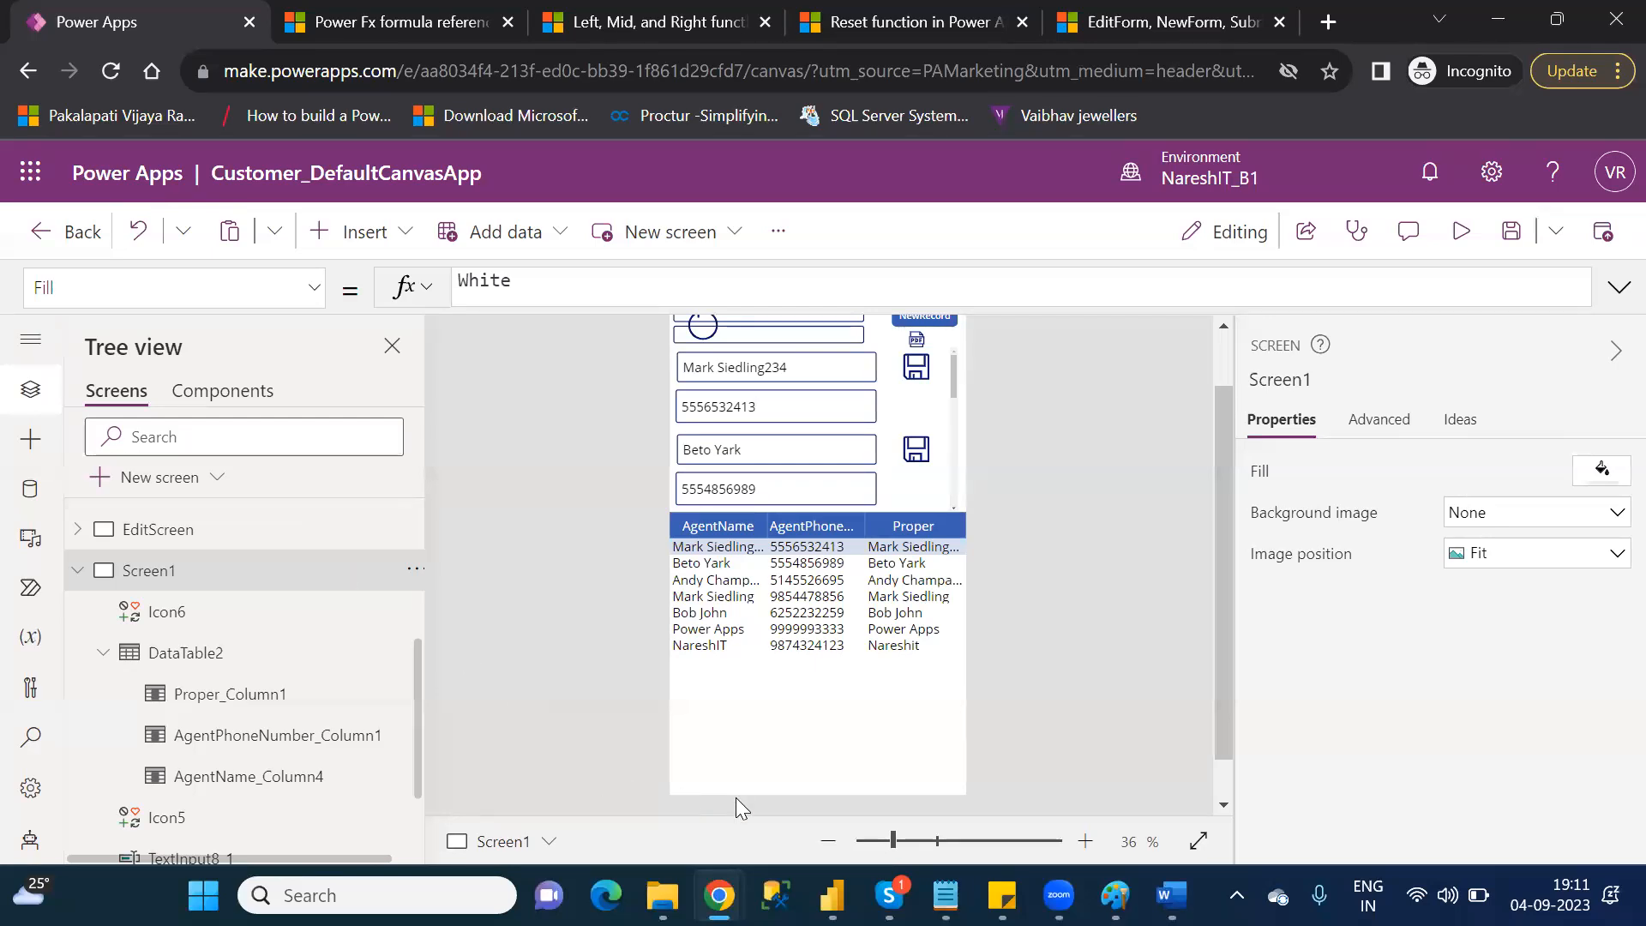
# - Switch to Notepad and start a new note headed Remove with the first entry "1) Remove specific records"
pyautogui.click(945, 895)
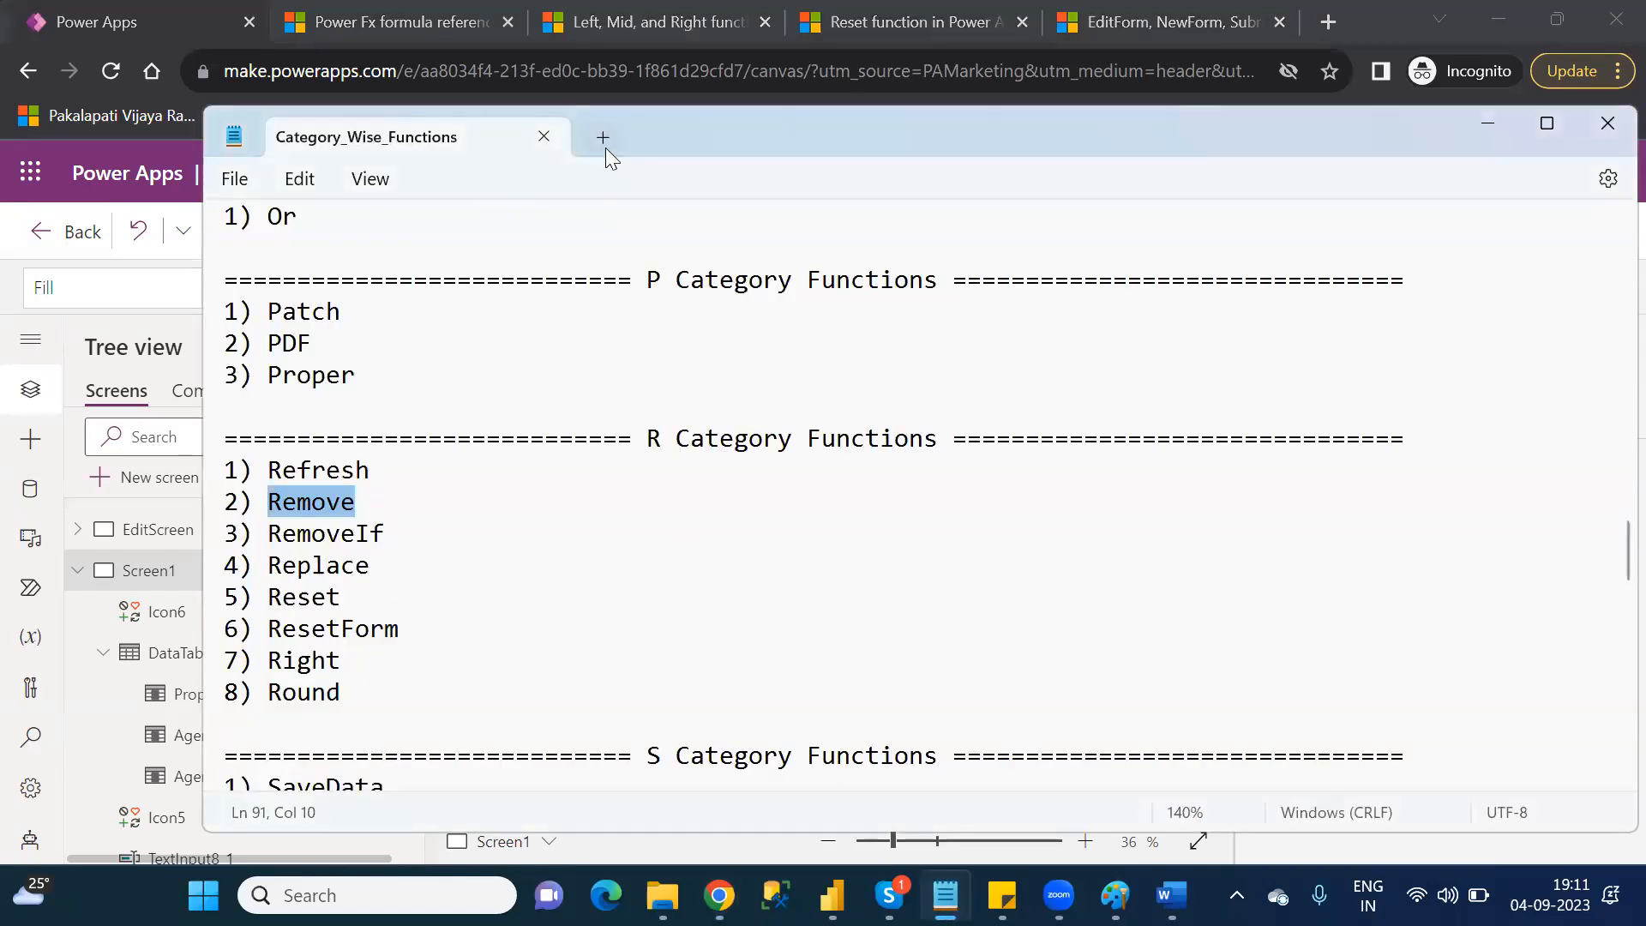
pyautogui.click(605, 147)
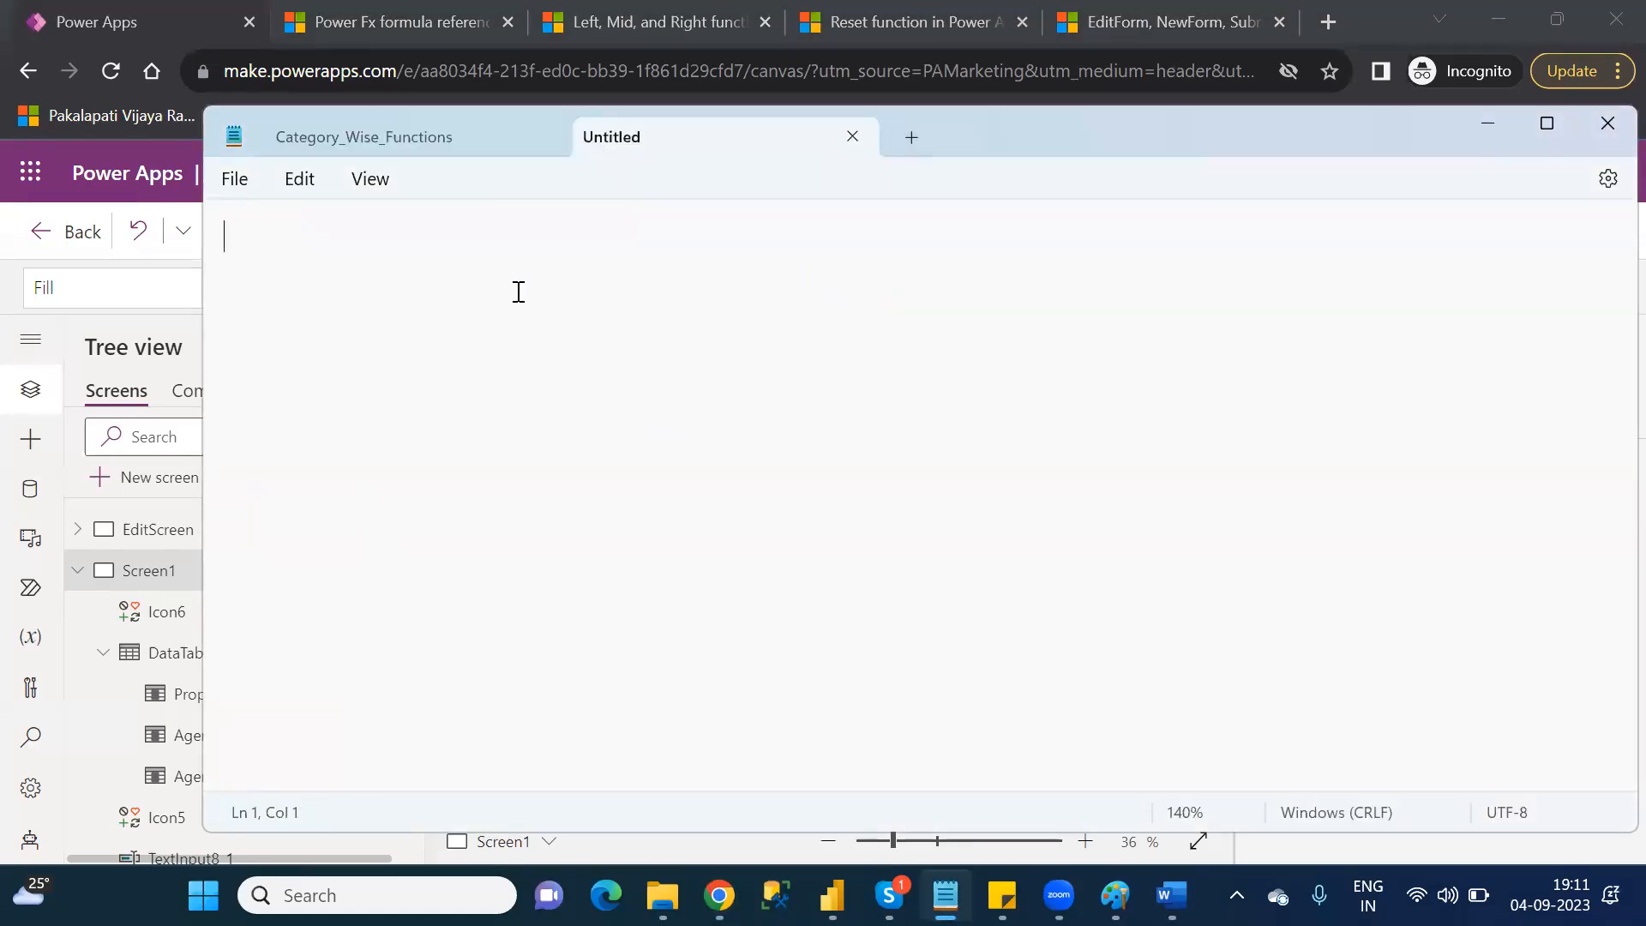
pyautogui.write('Remove')
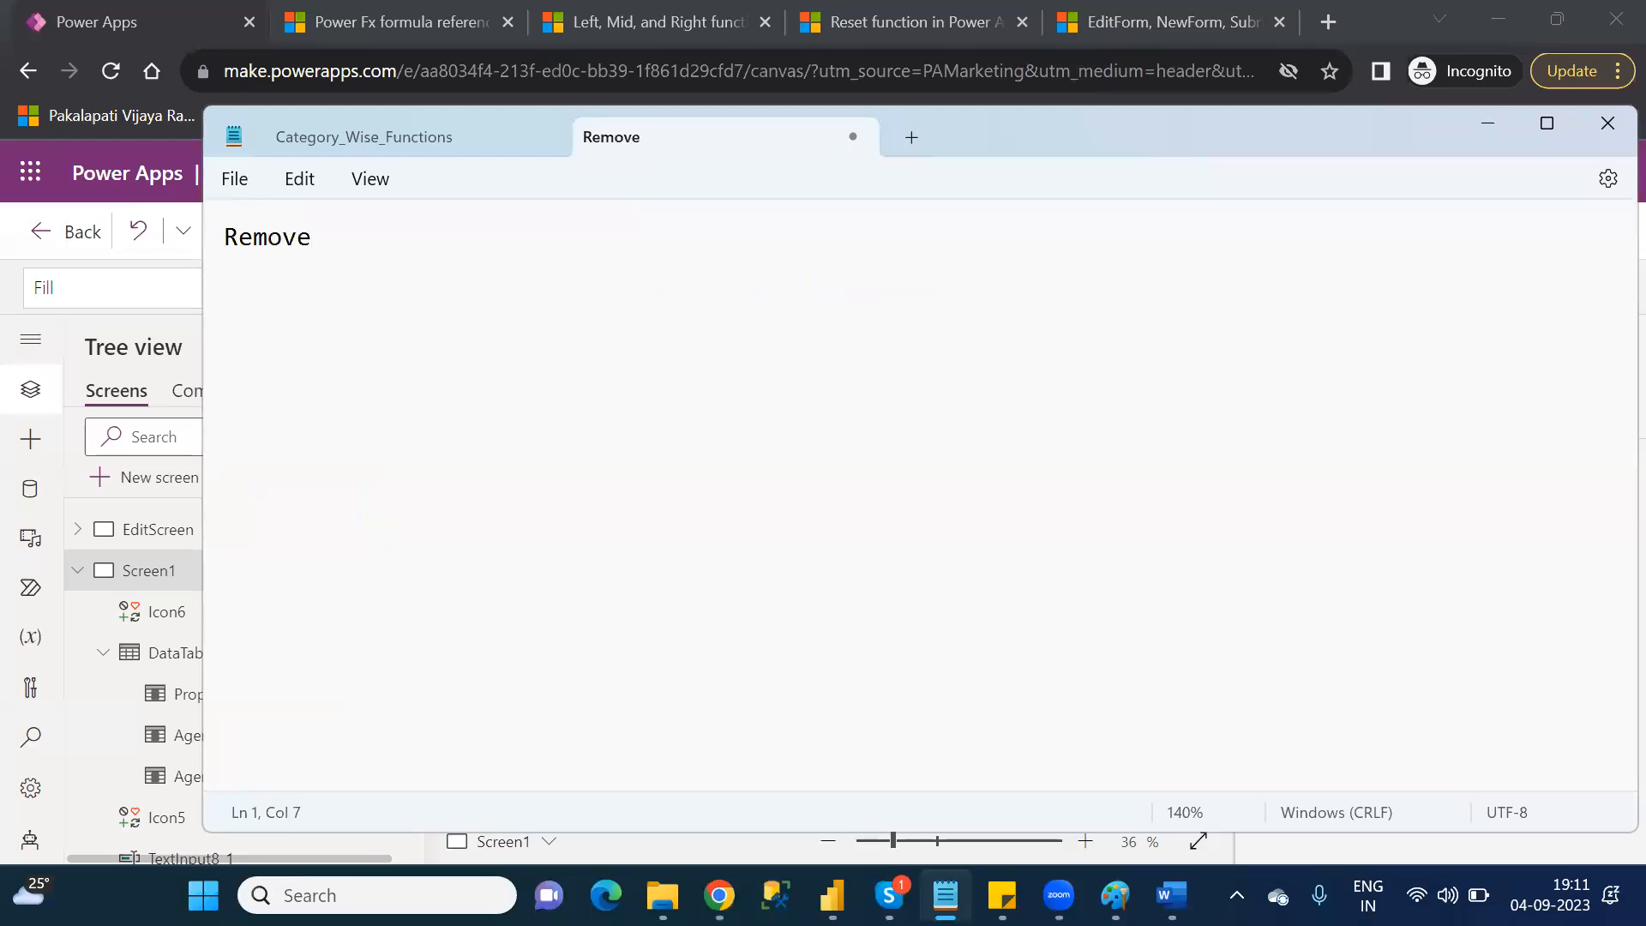
pyautogui.press('Return')
pyautogui.write('1)')
pyautogui.write('R')
pyautogui.write('emove spec')
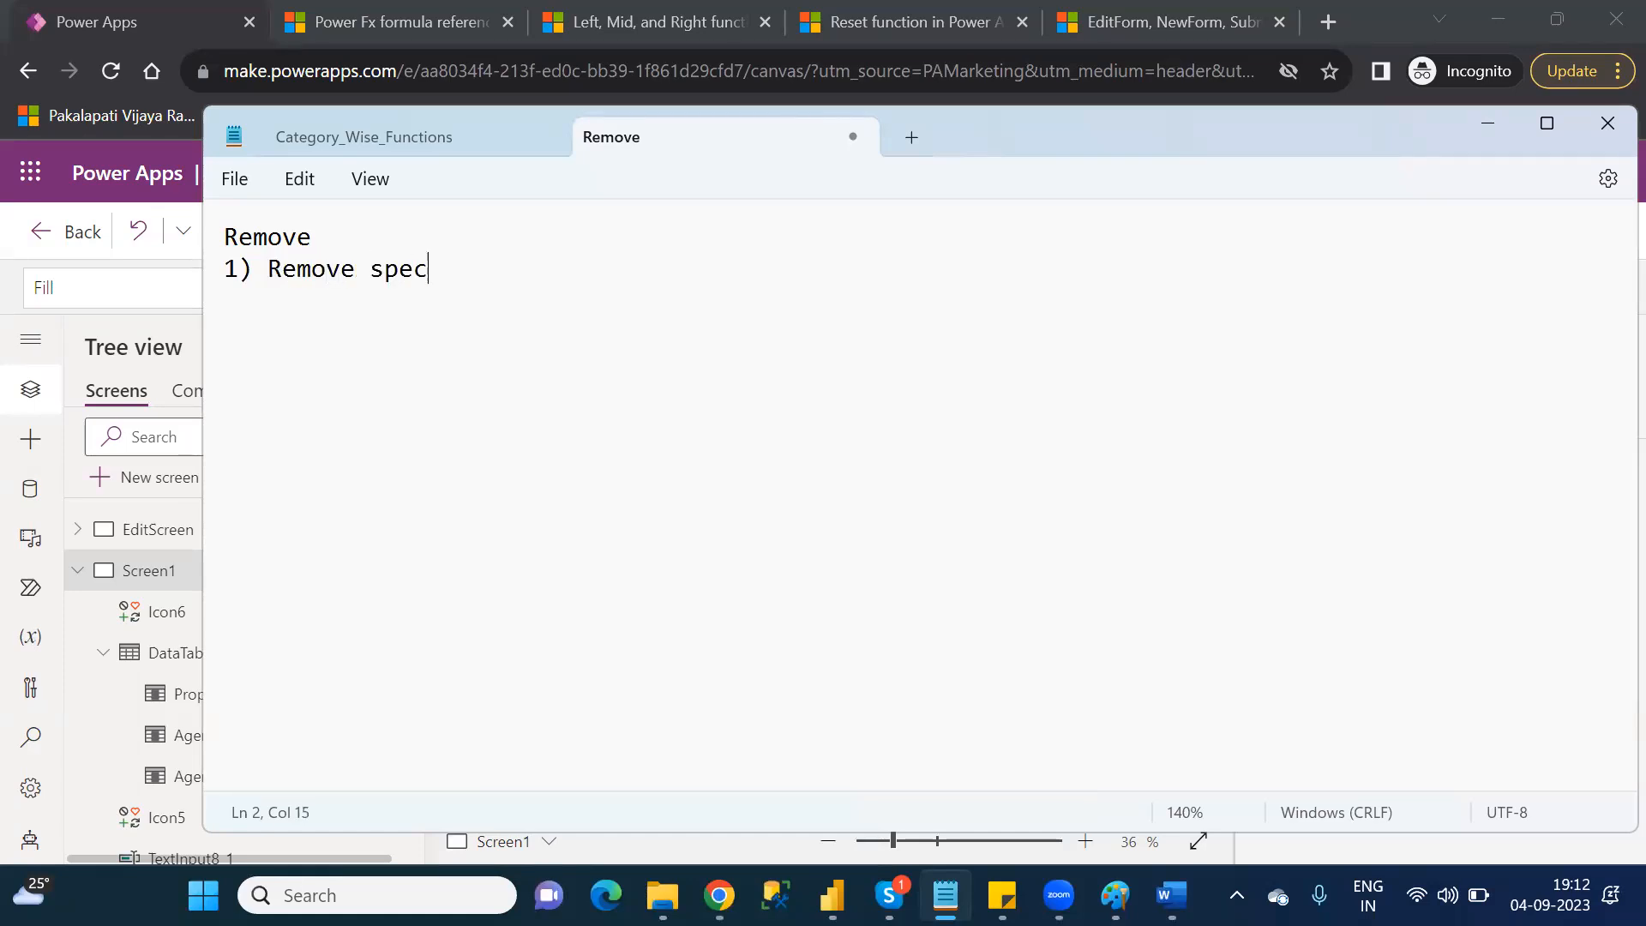
pyautogui.write('ific records')
pyautogui.press('Return')
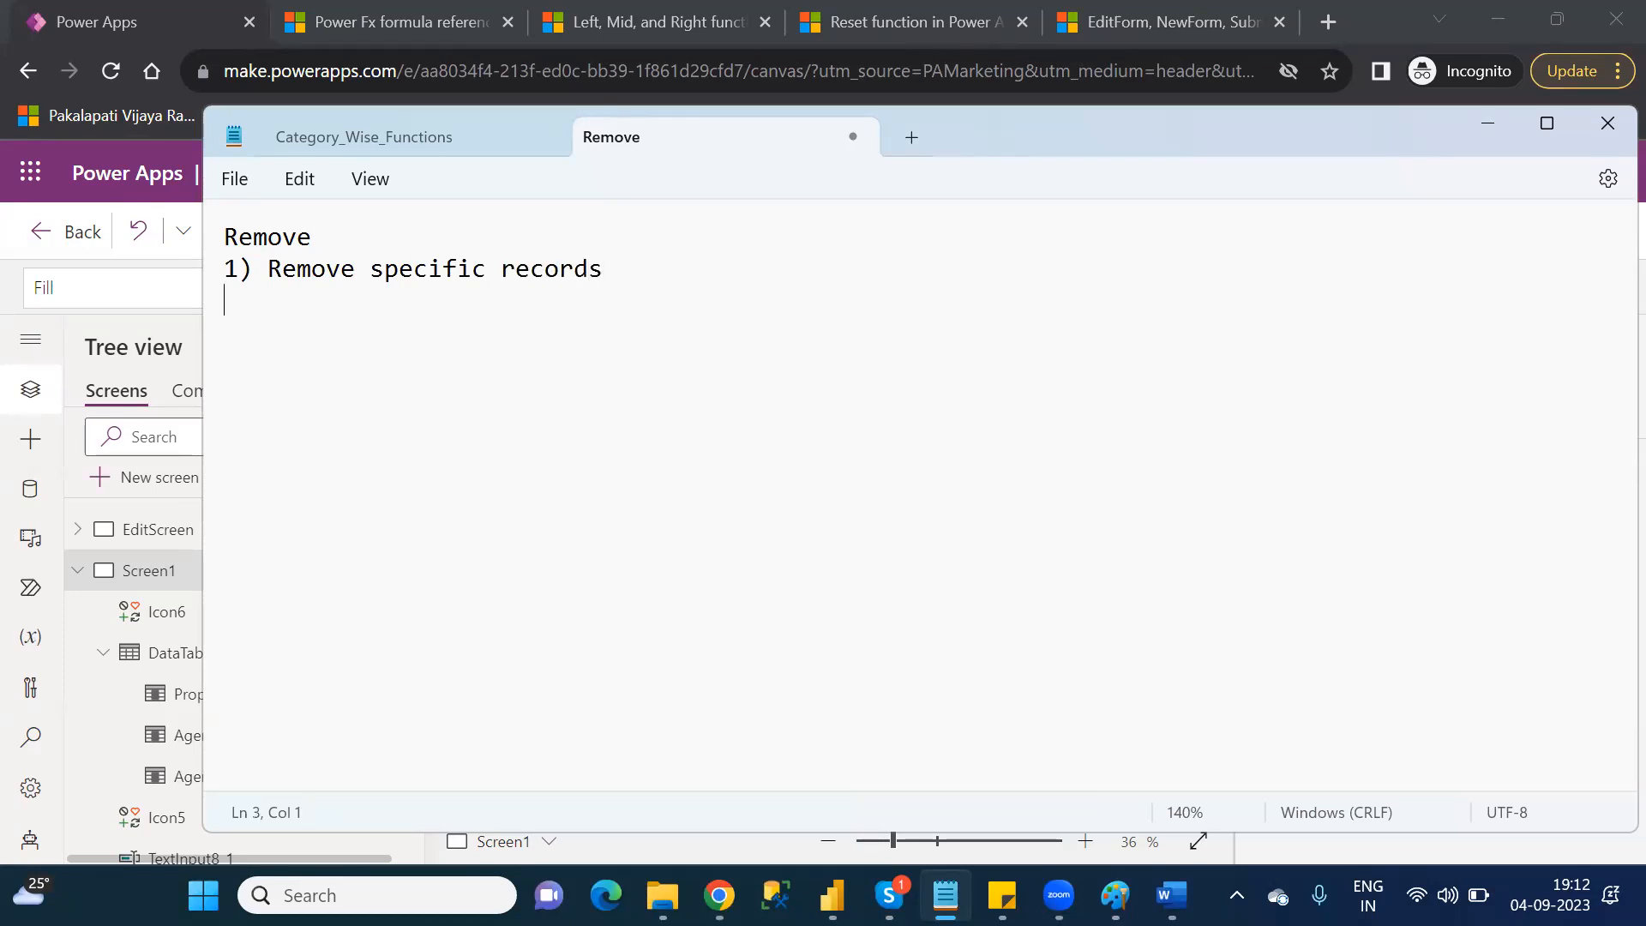
# - Add the entries "2) Remove Duplicate records" and "3) Remove all the records from the datasource" to the note
pyautogui.write('2) Remove ')
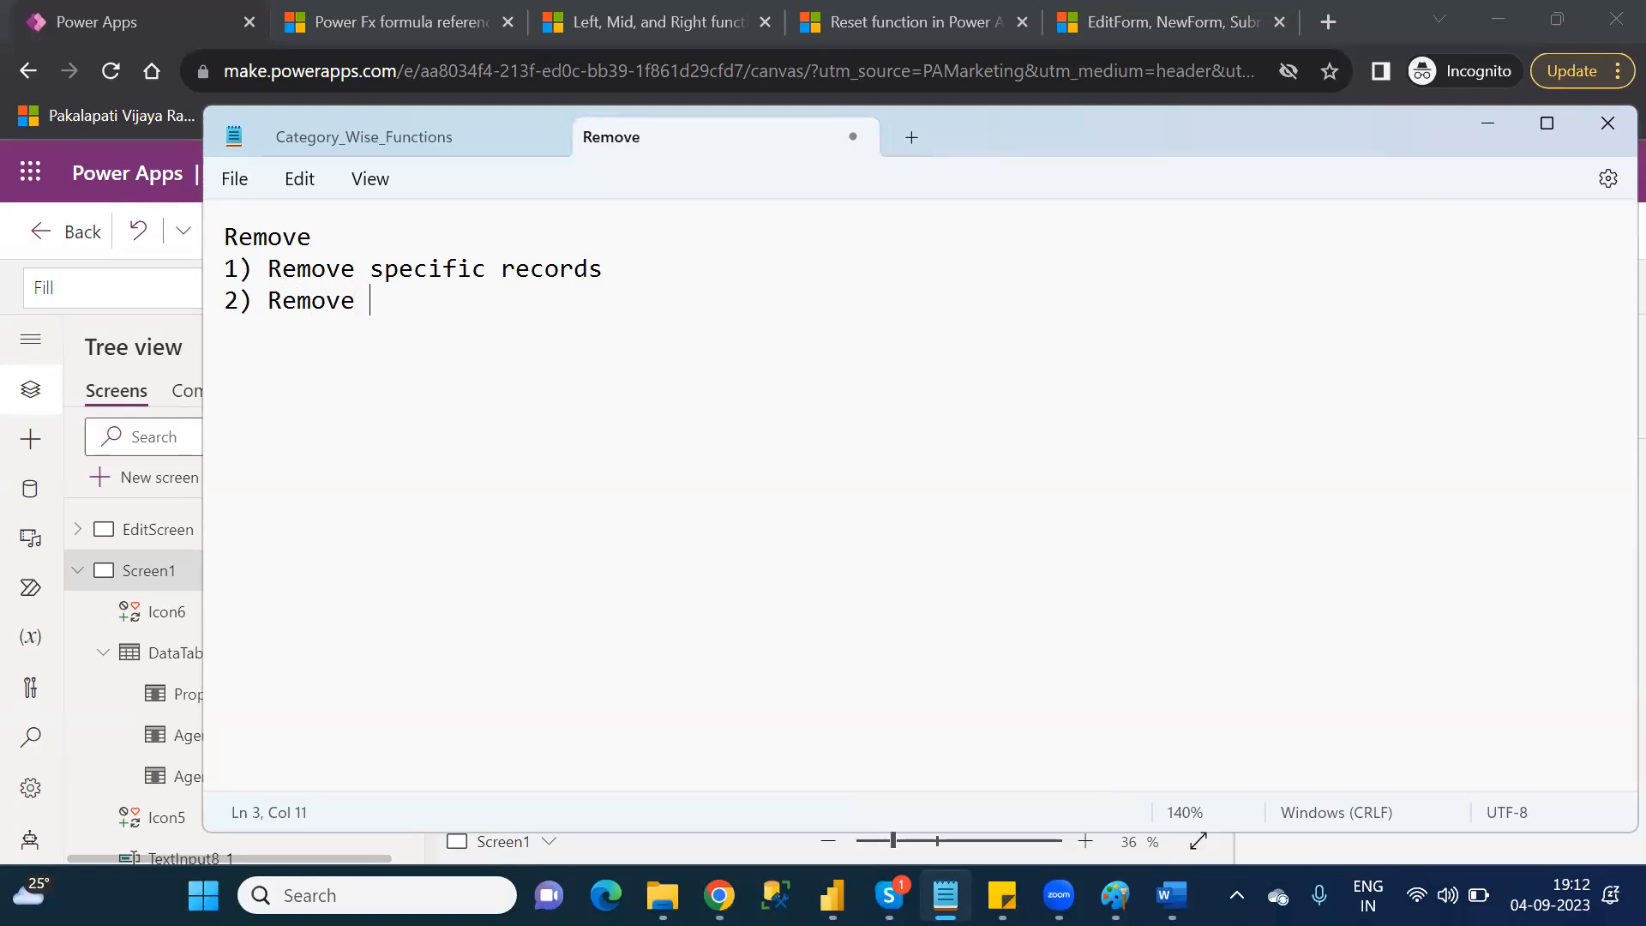
pyautogui.write('Duplicate rec')
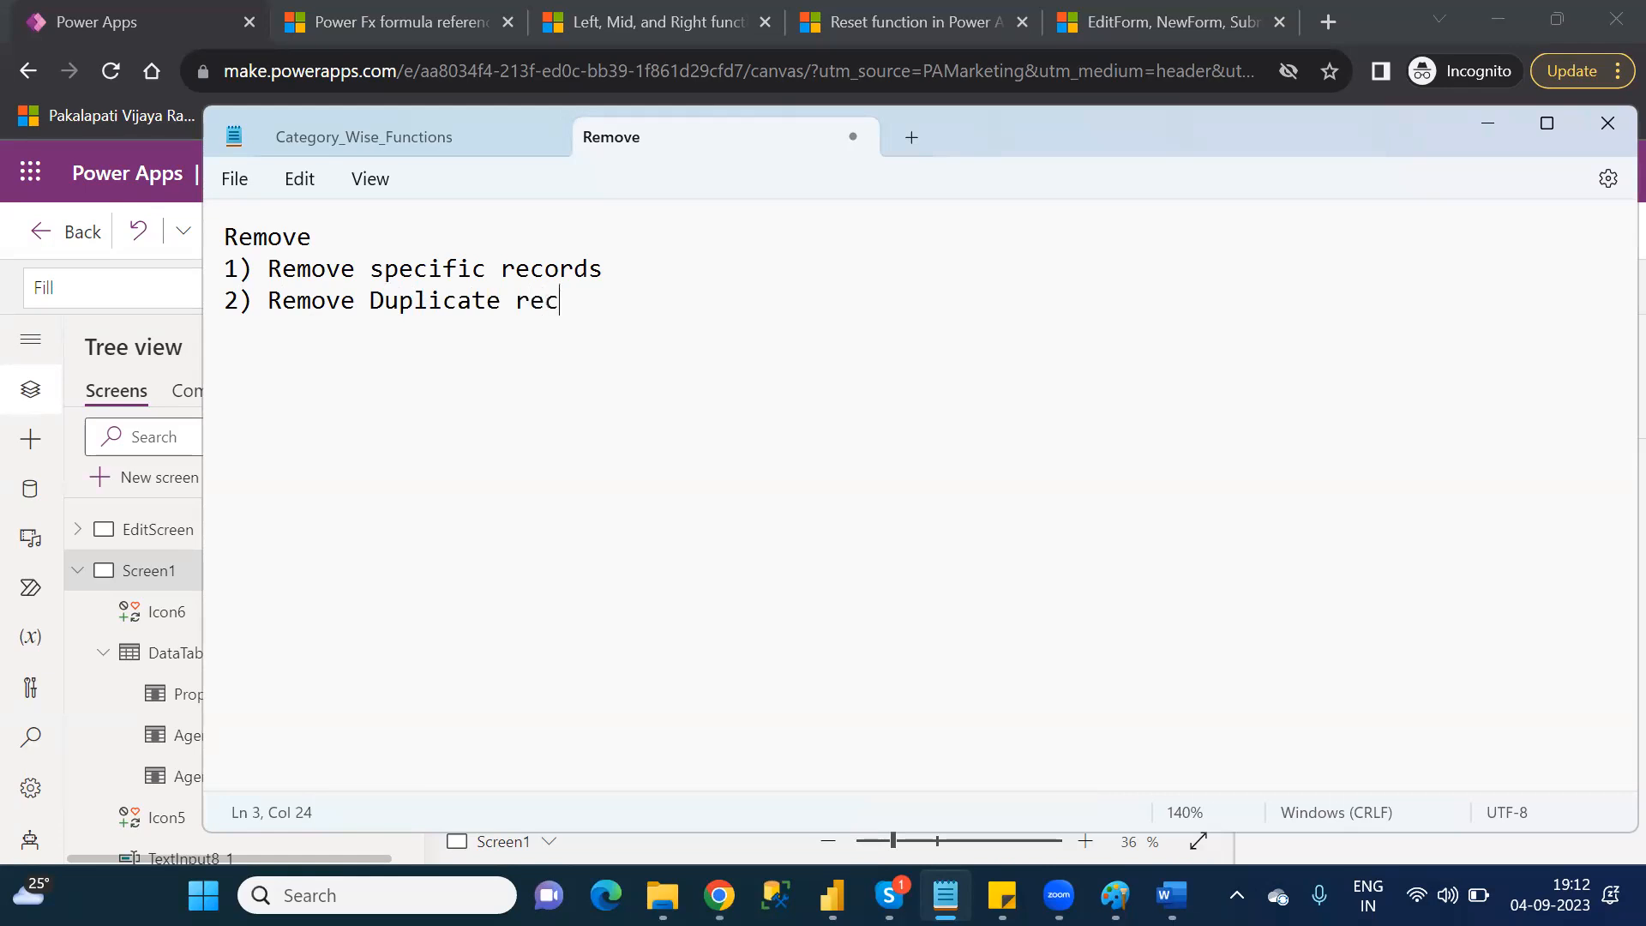
pyautogui.write('ords')
pyautogui.press('Return')
pyautogui.write('3) Remove ')
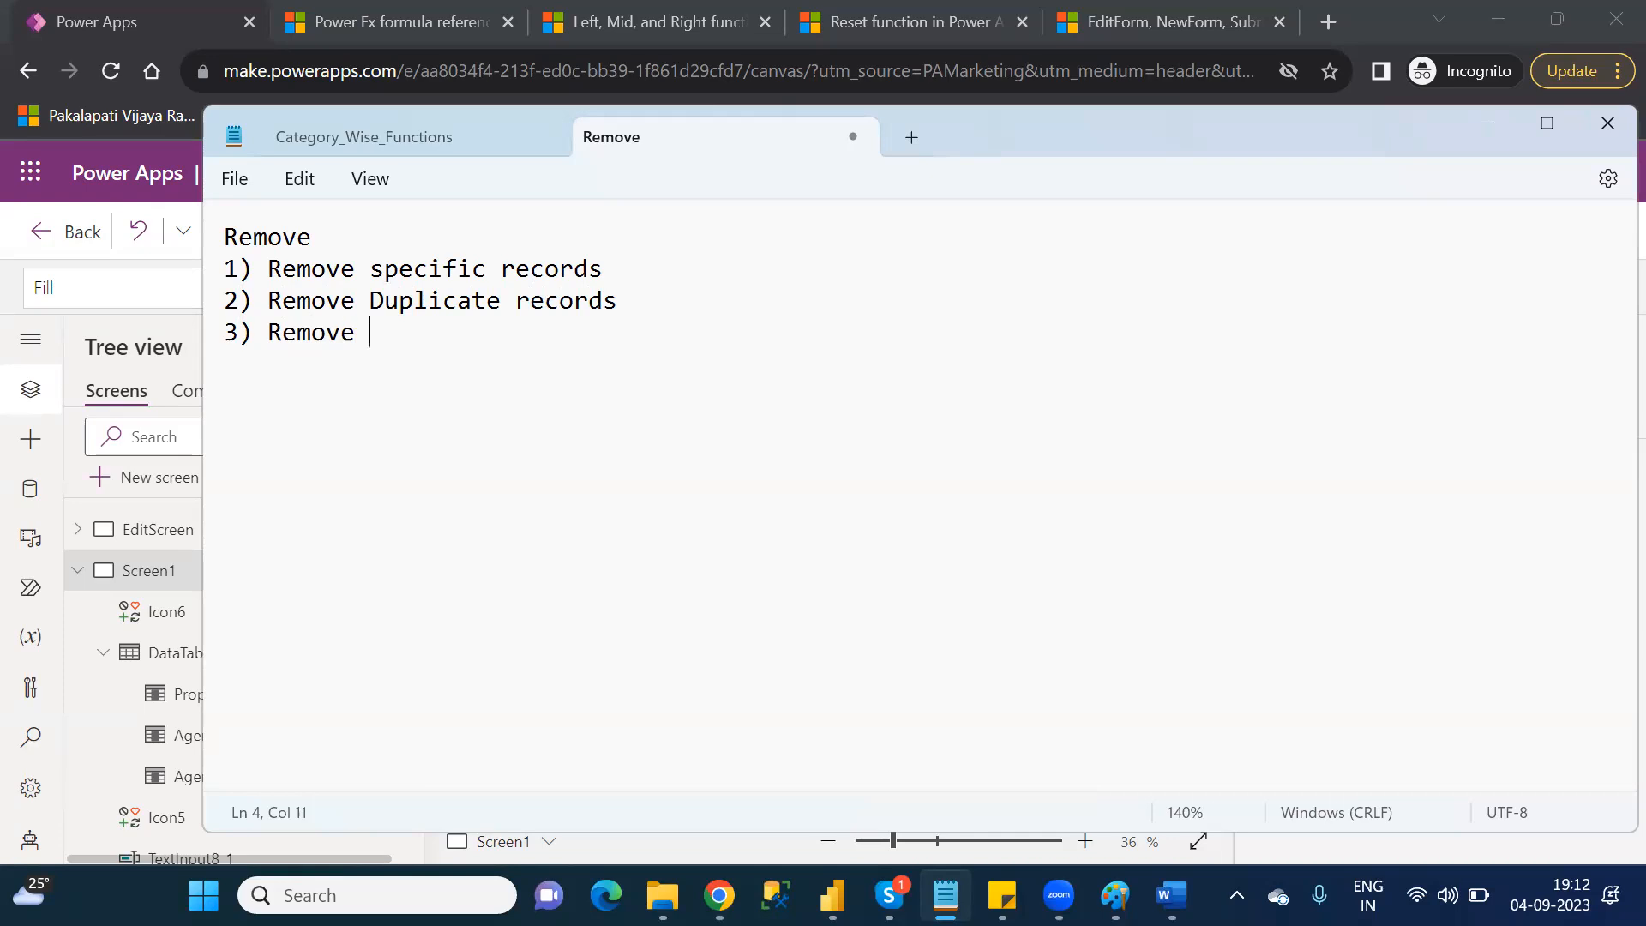
pyautogui.write('all the records fro')
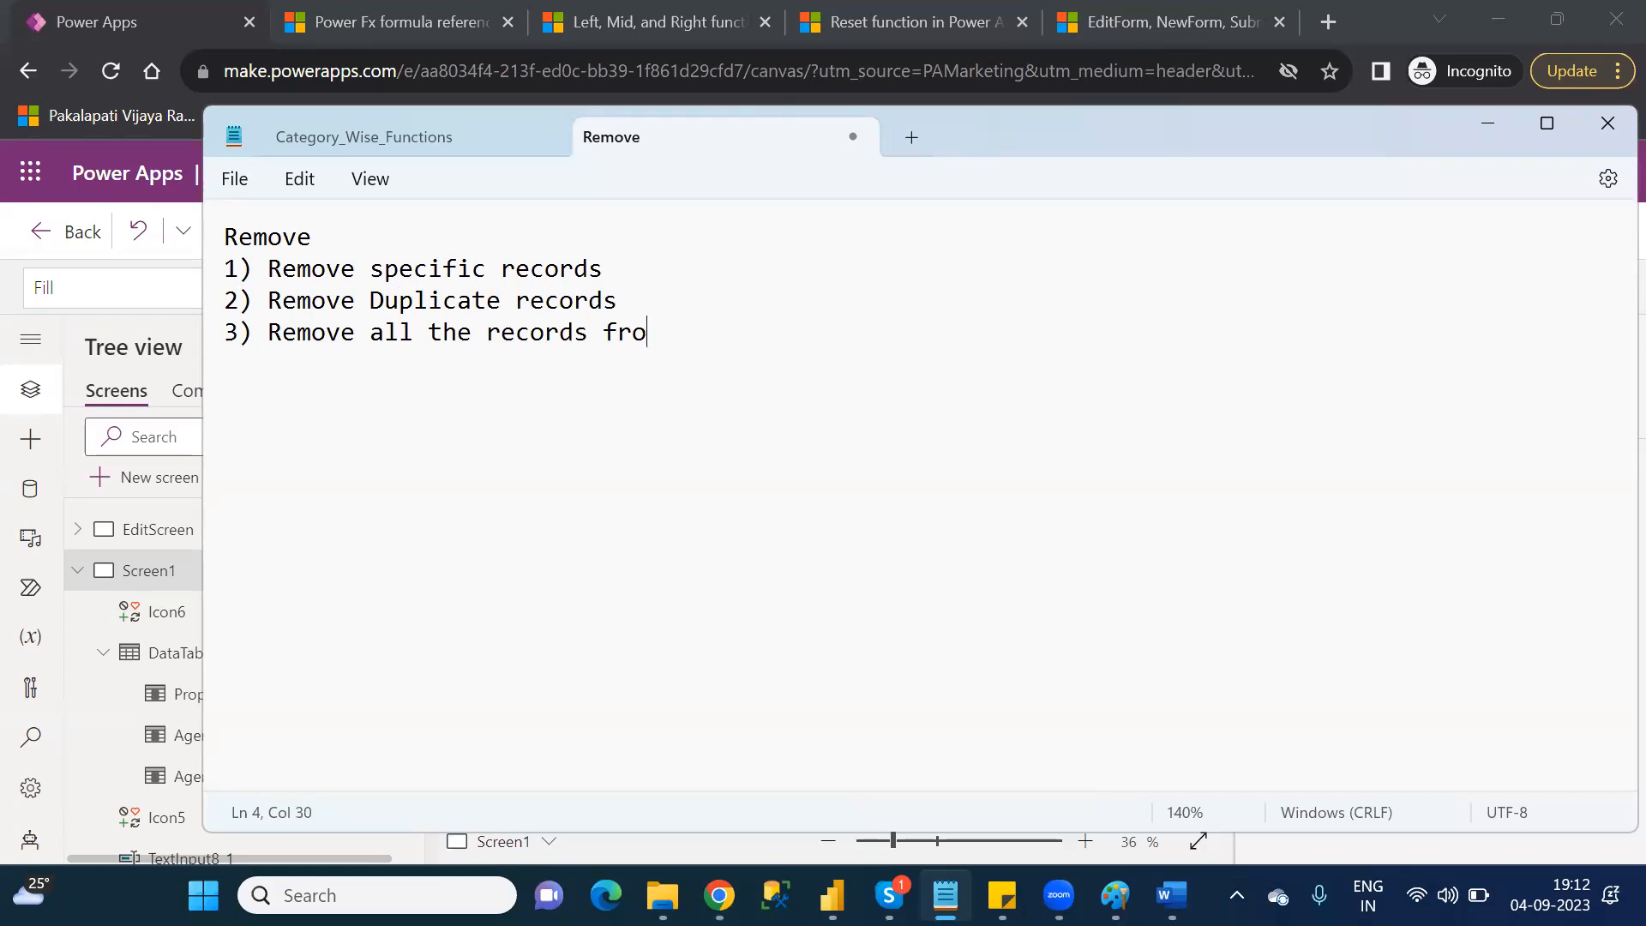
pyautogui.write('m the datasource')
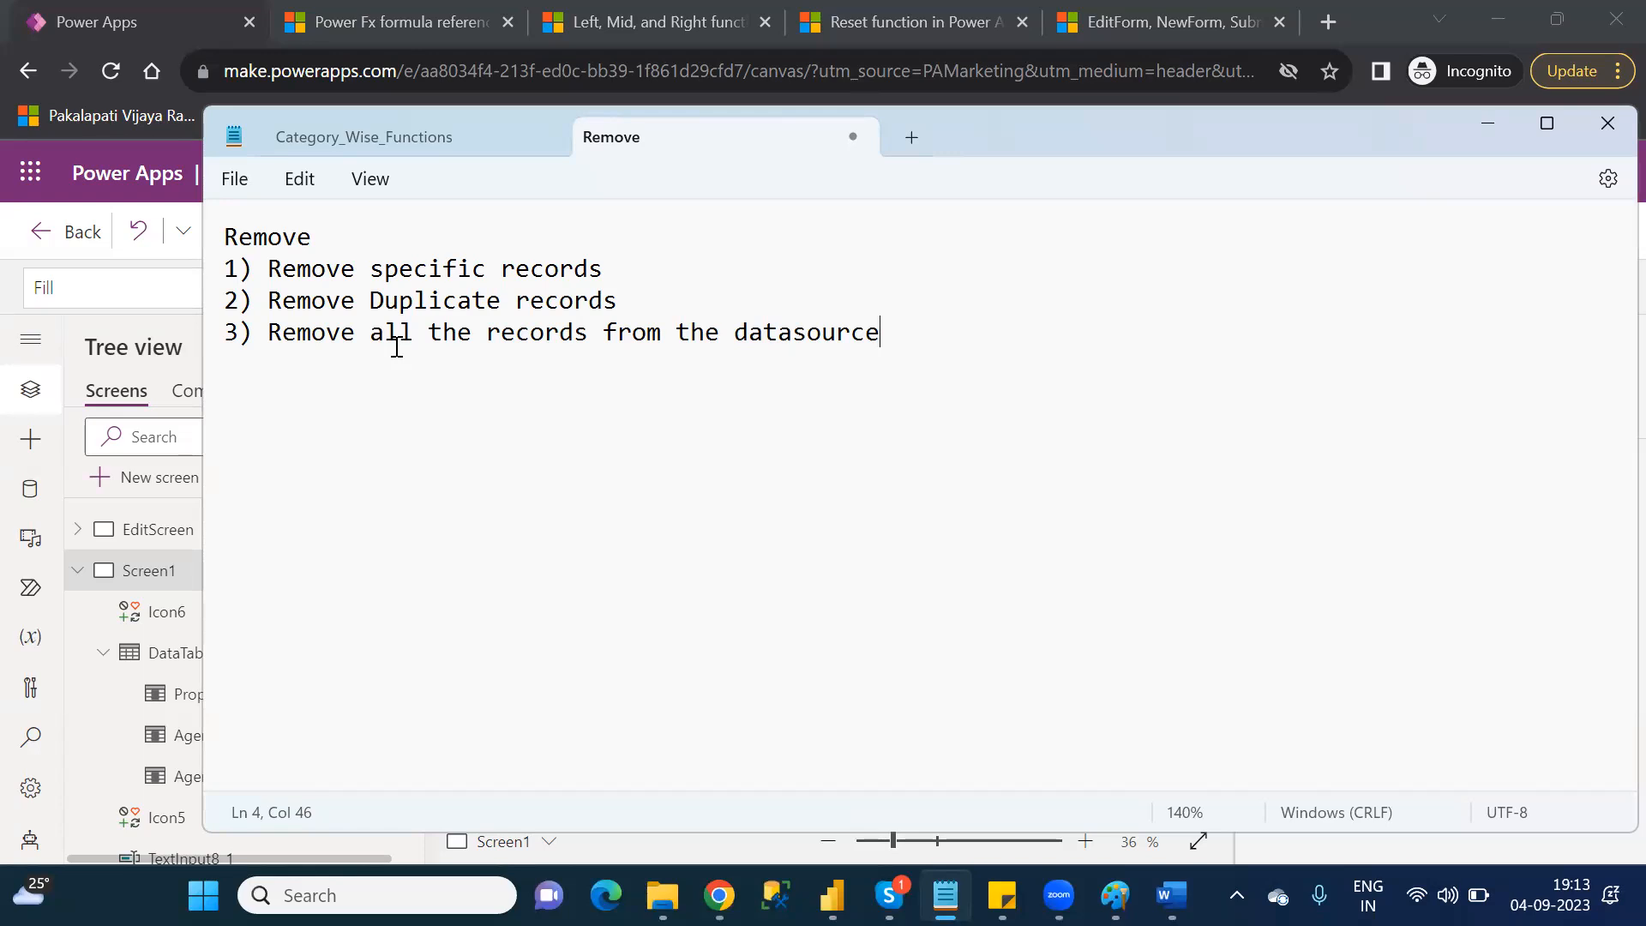
# - Switch back to Power Apps, collapse Screen1 in the screen tree and add a new blank screen
pyautogui.hotkey('alt', 'Tab')
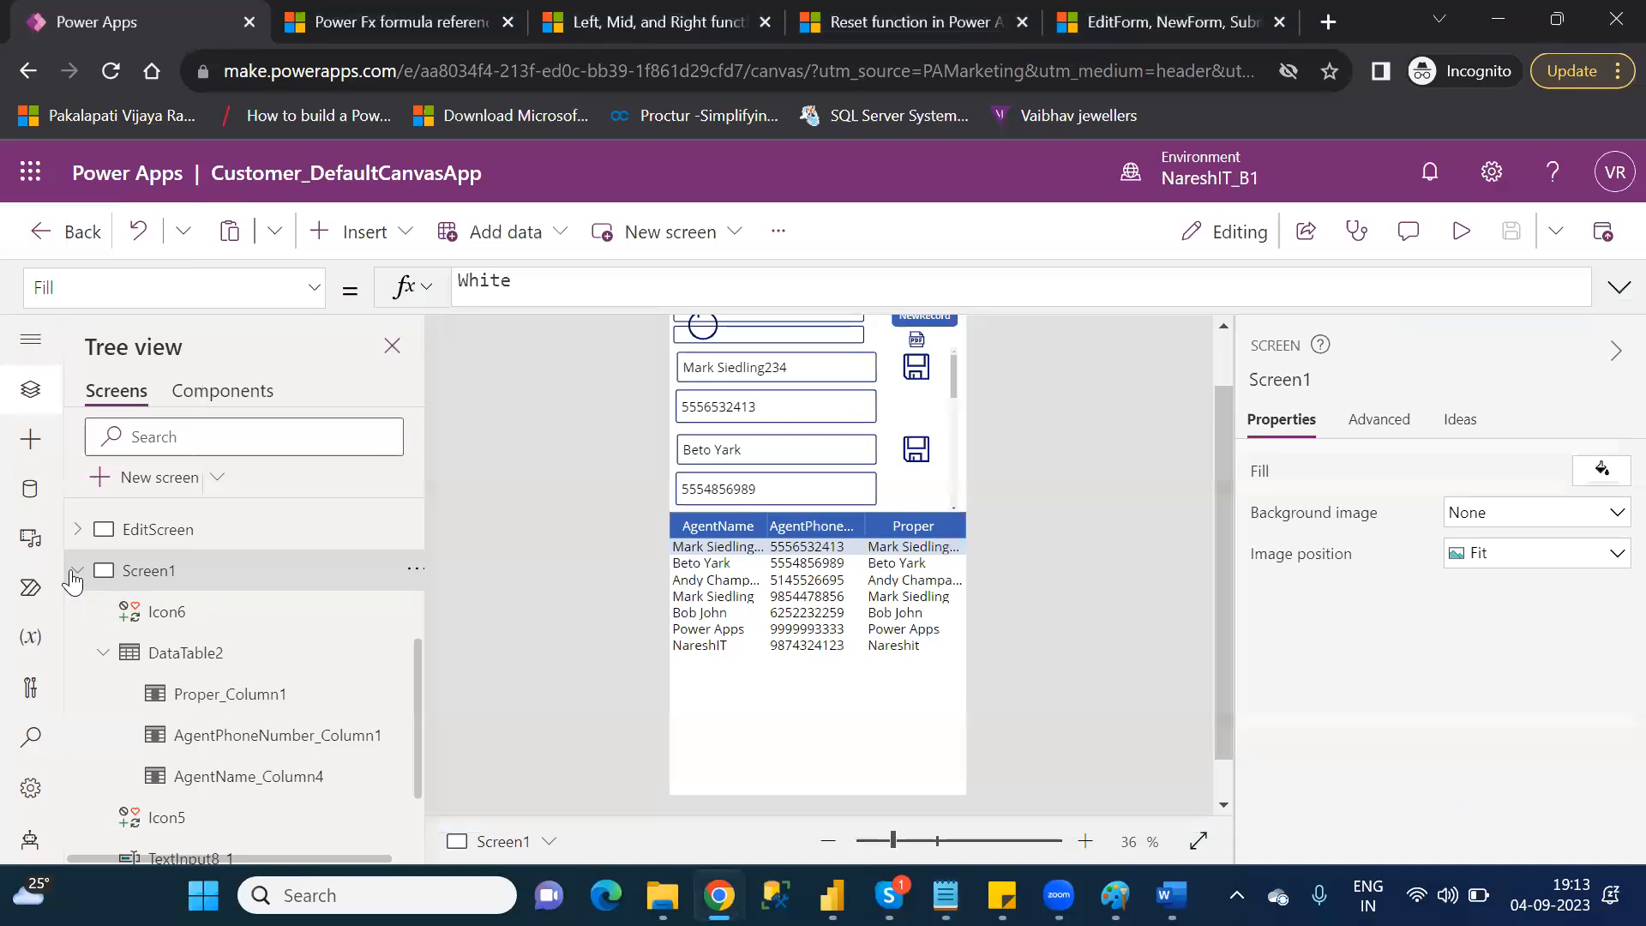
pyautogui.click(74, 573)
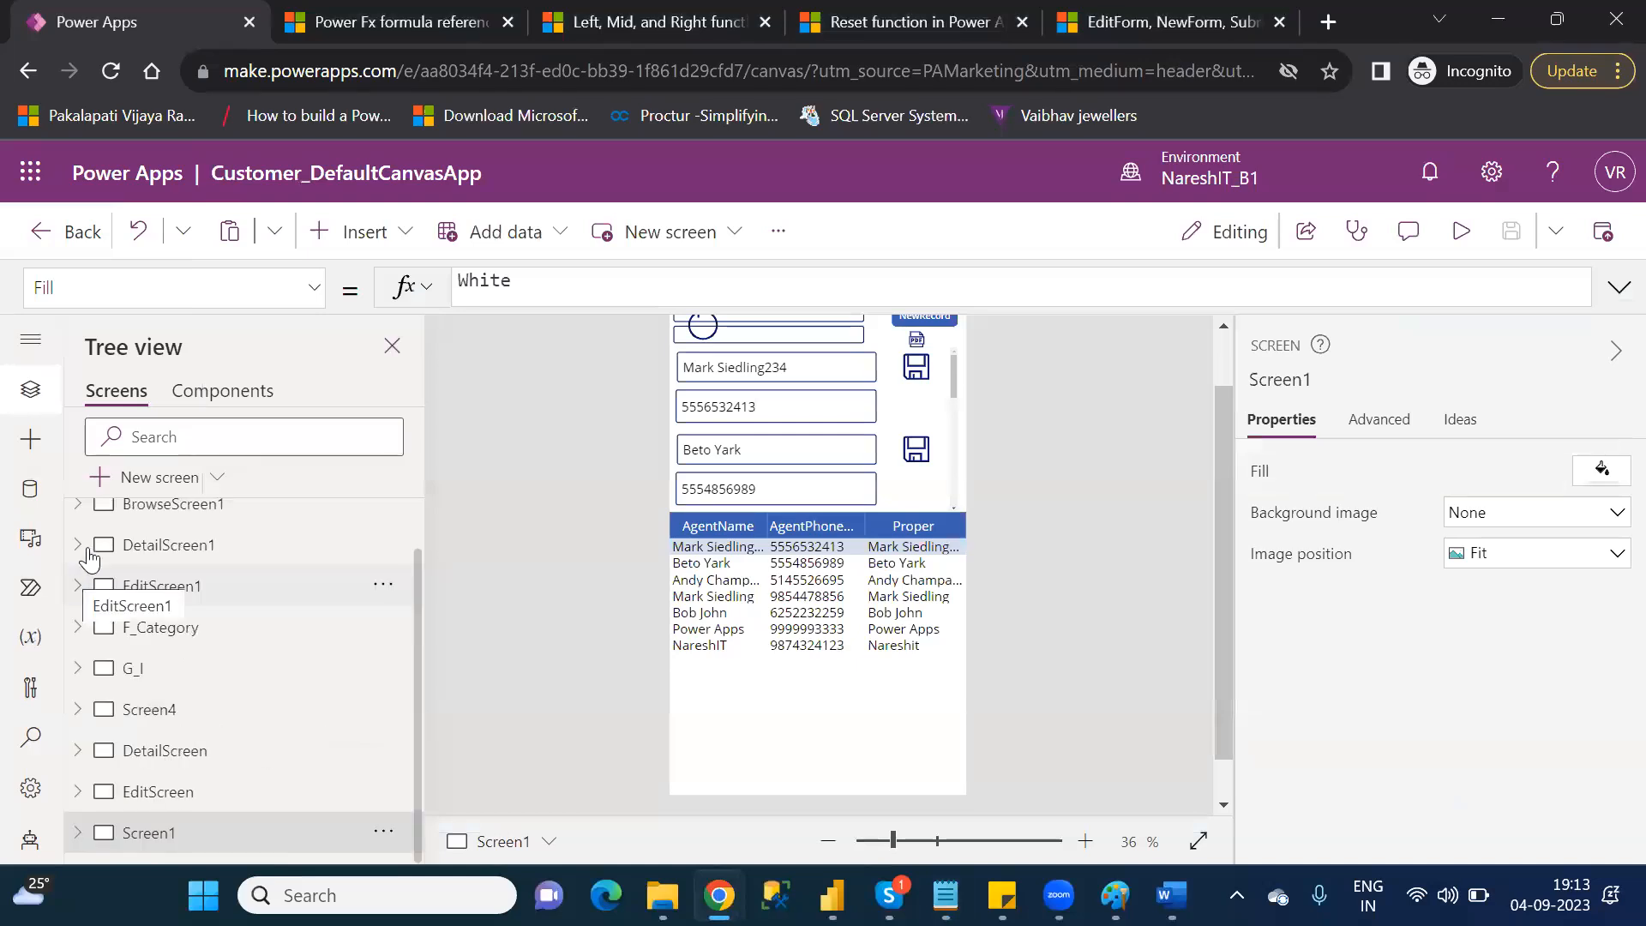
pyautogui.click(177, 485)
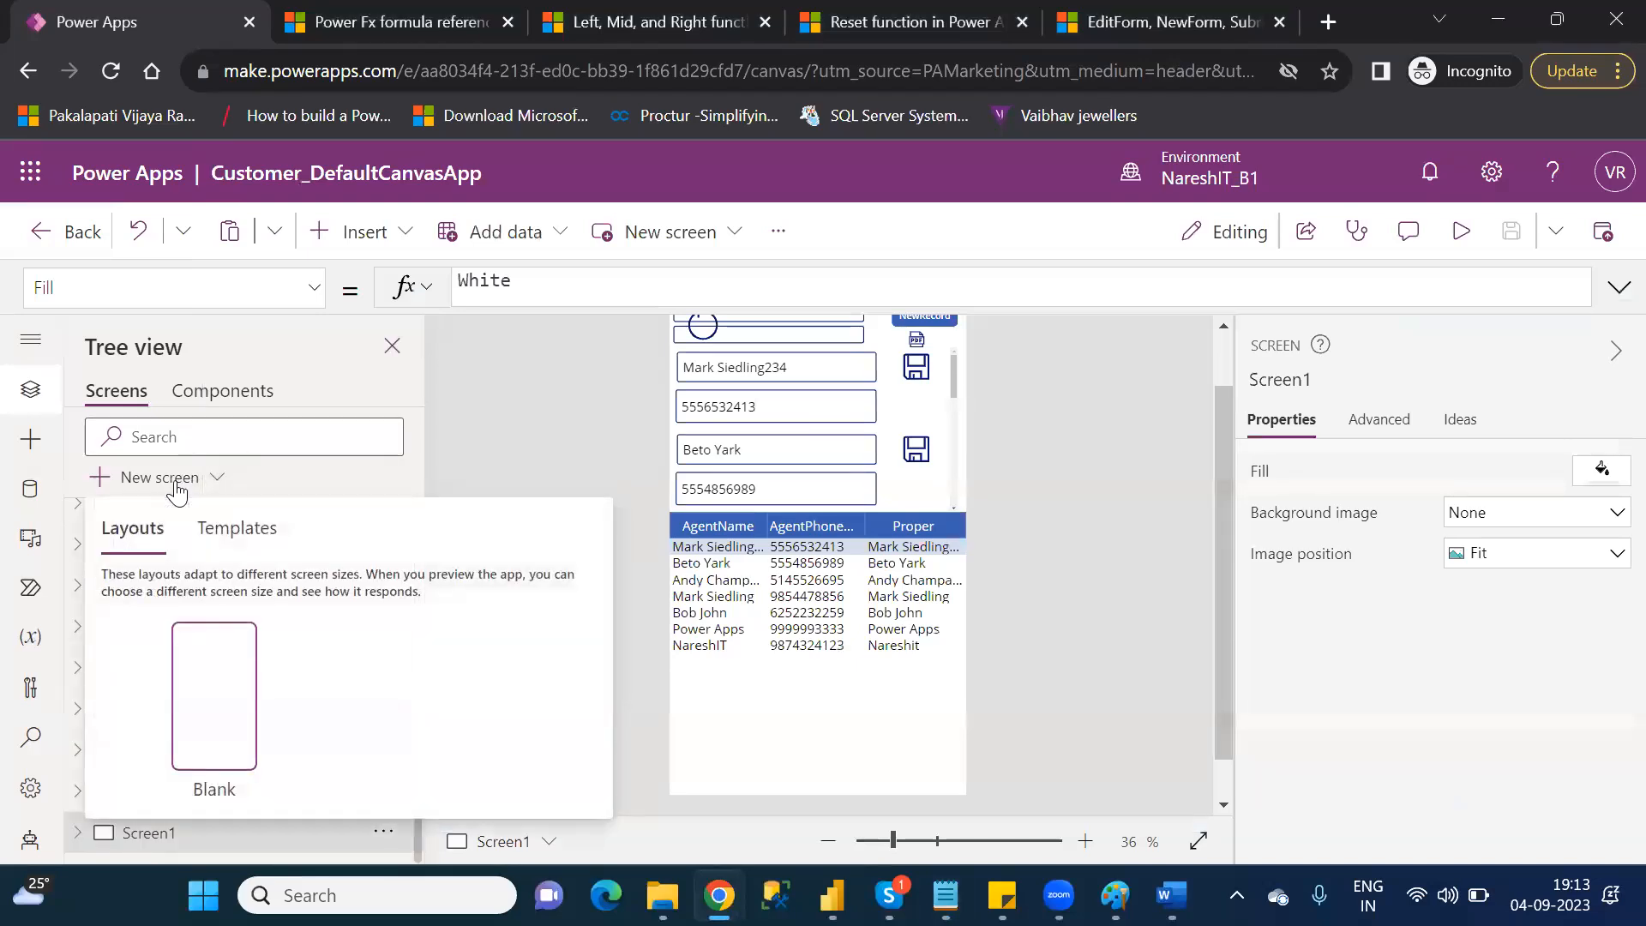
pyautogui.click(213, 682)
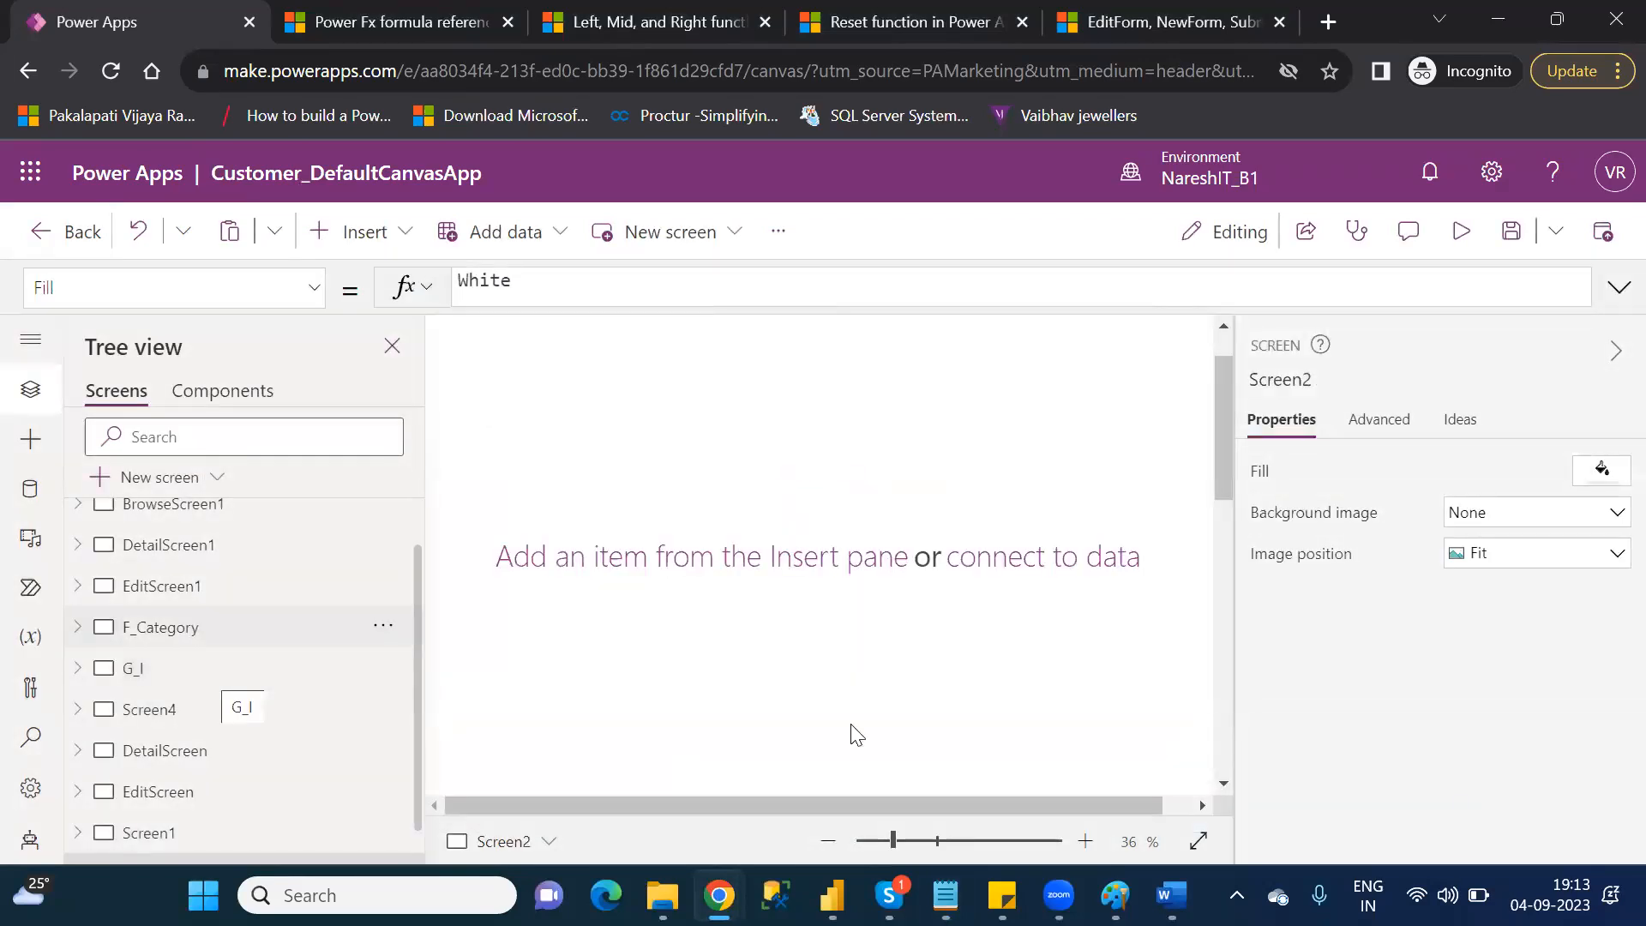
pyautogui.click(917, 849)
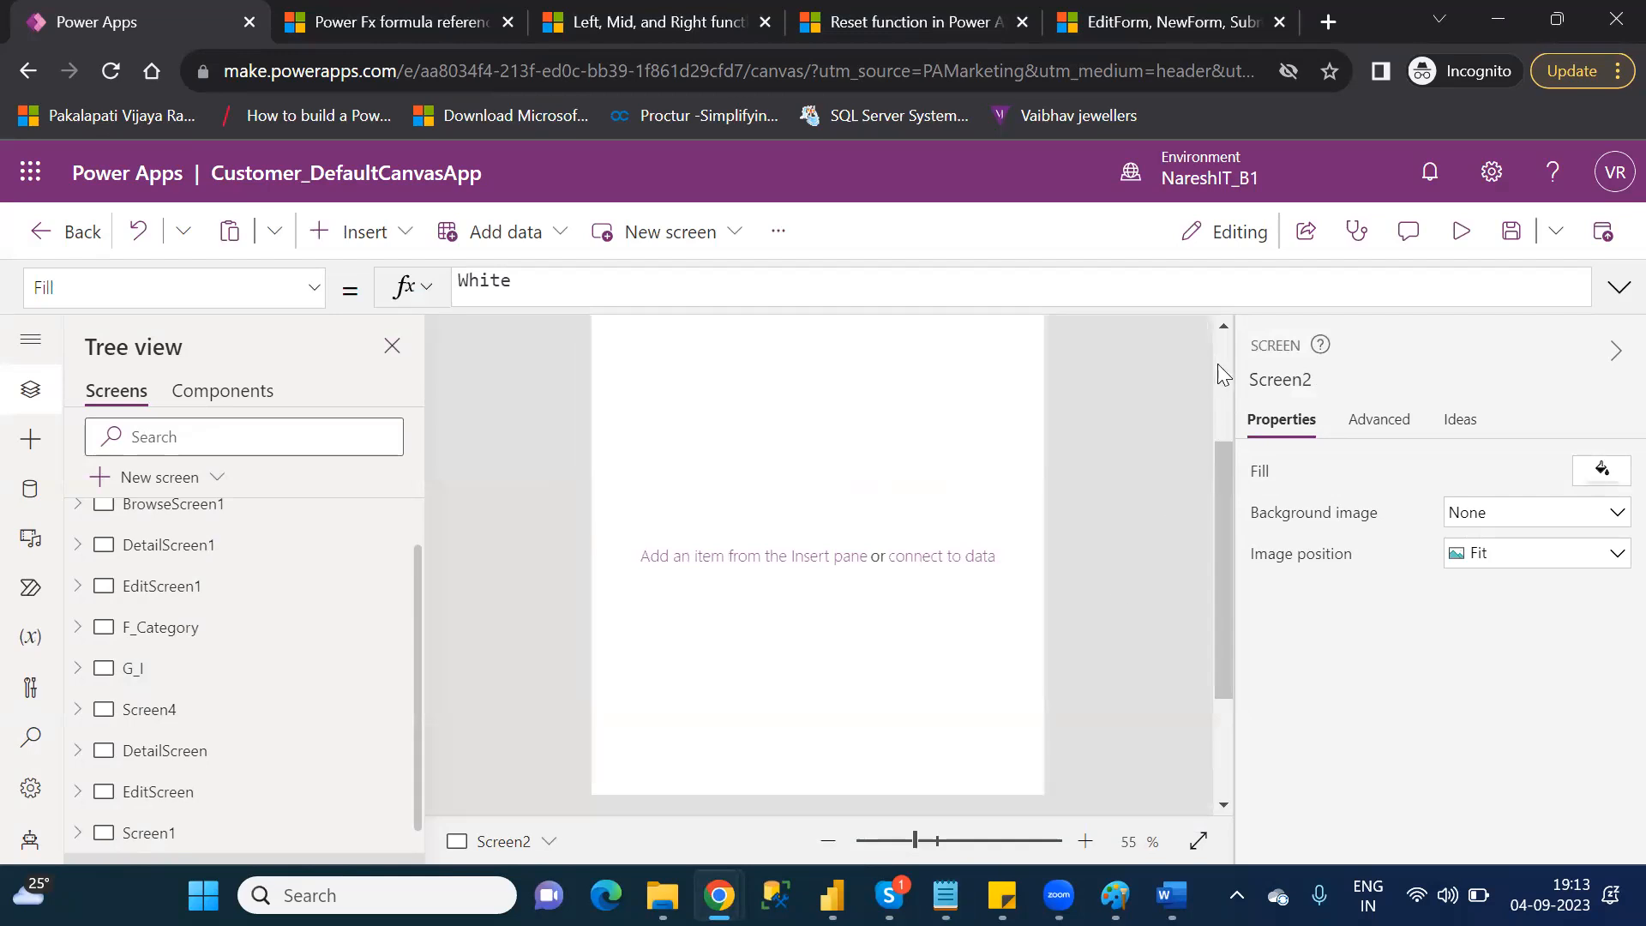
# - Insert a button on the new blank screen
pyautogui.click(363, 245)
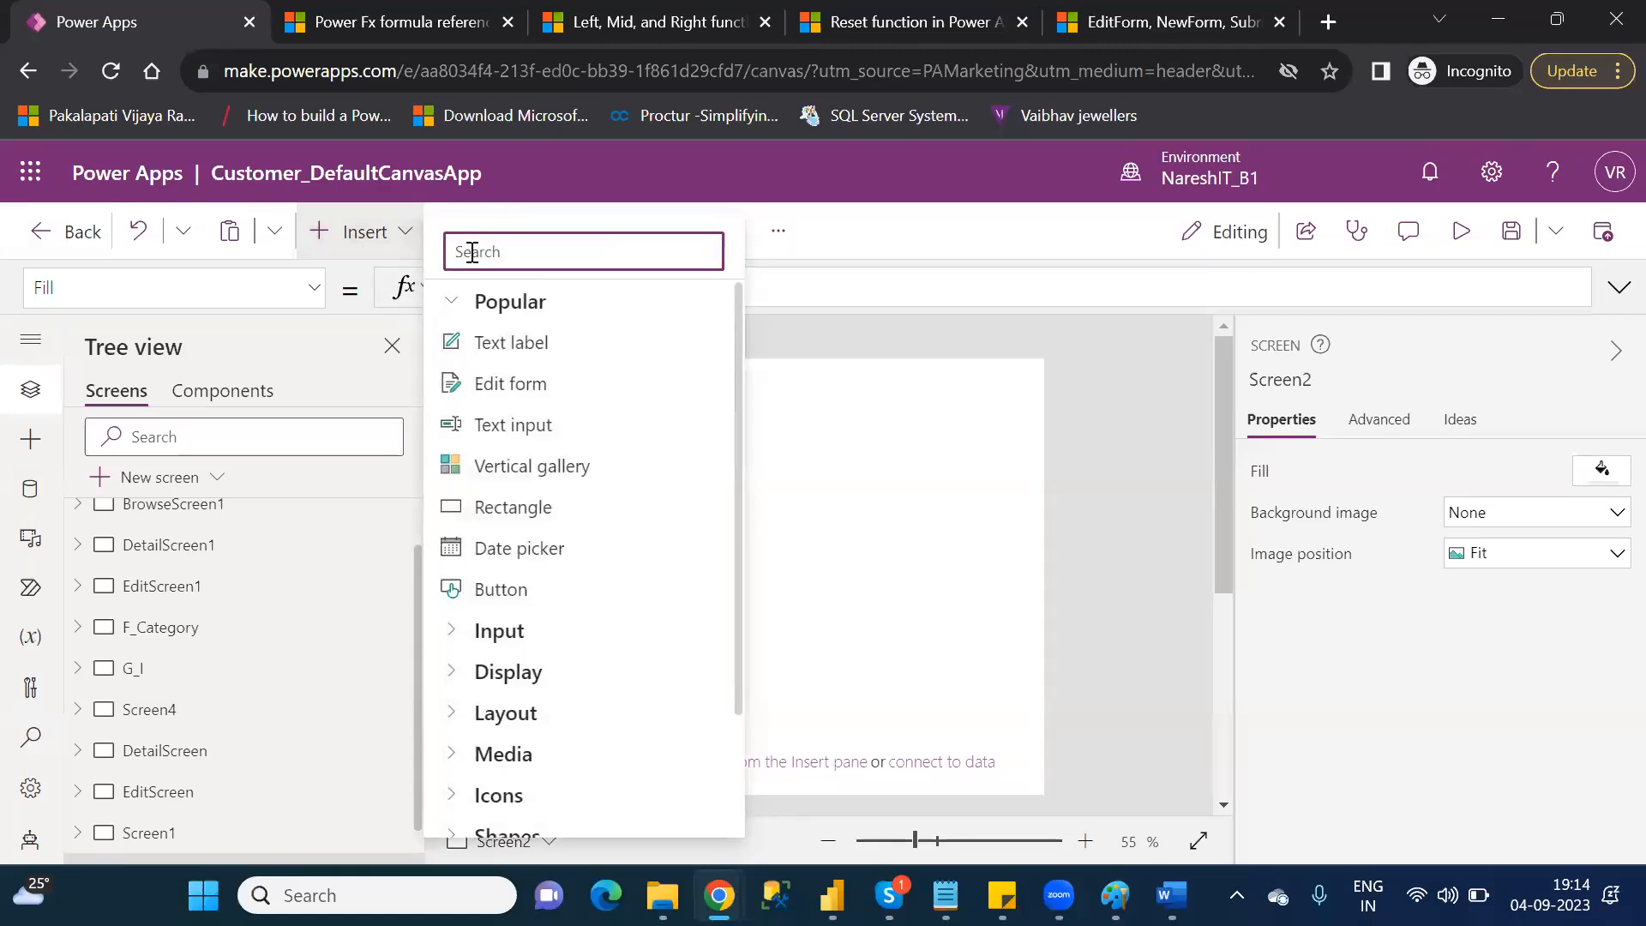
pyautogui.write('butt')
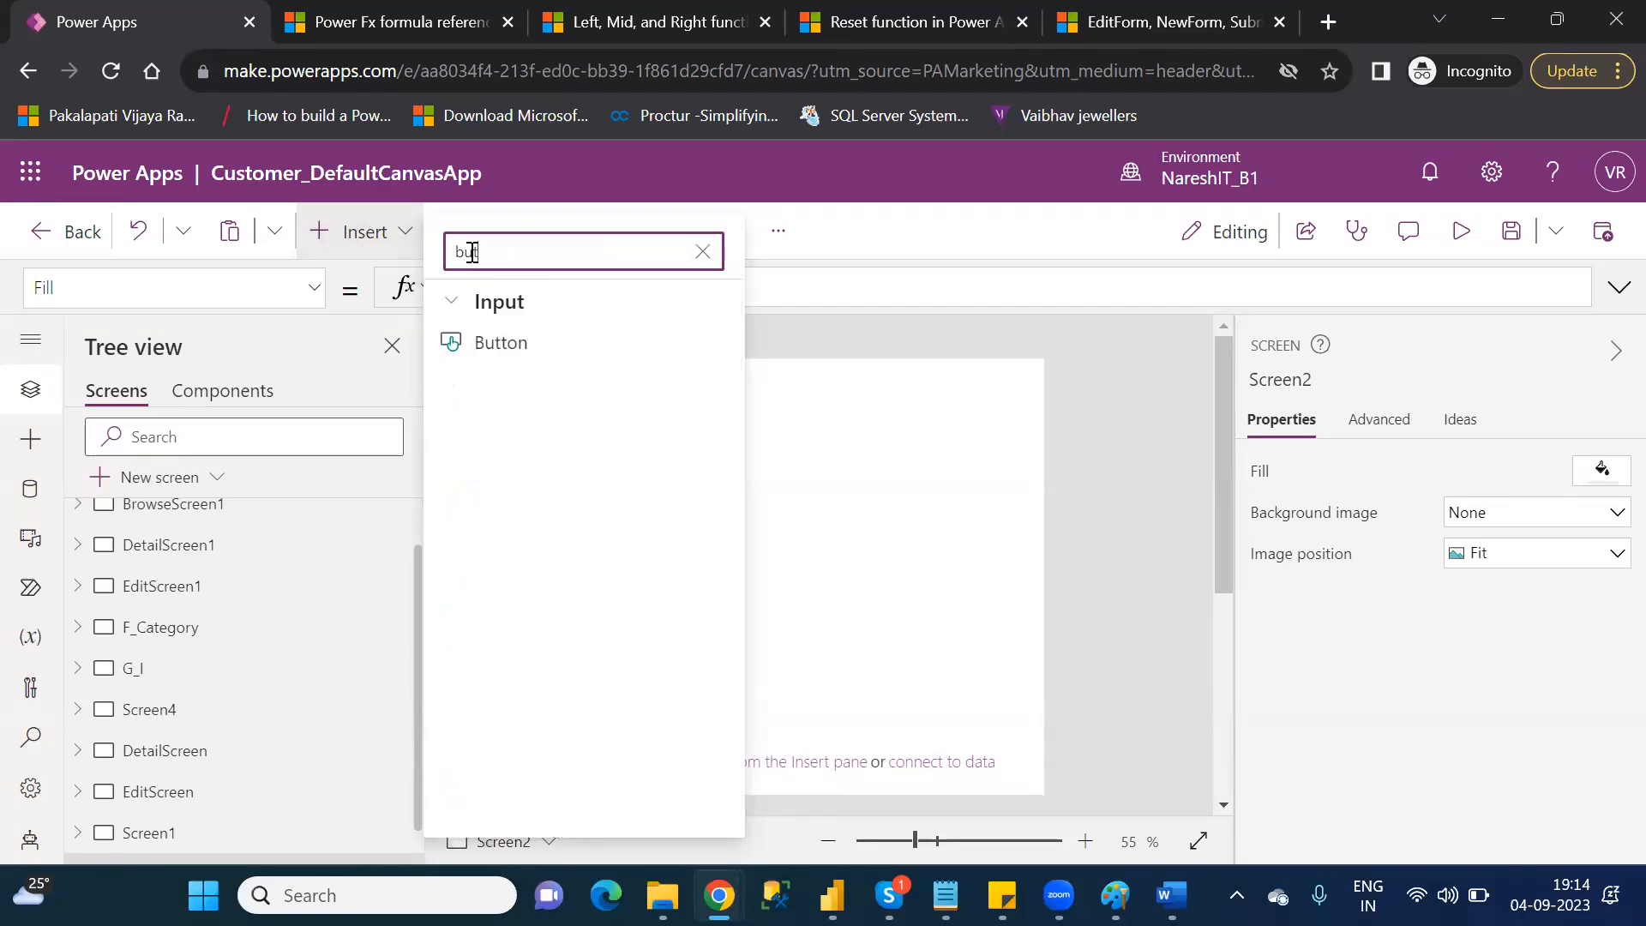
pyautogui.click(528, 343)
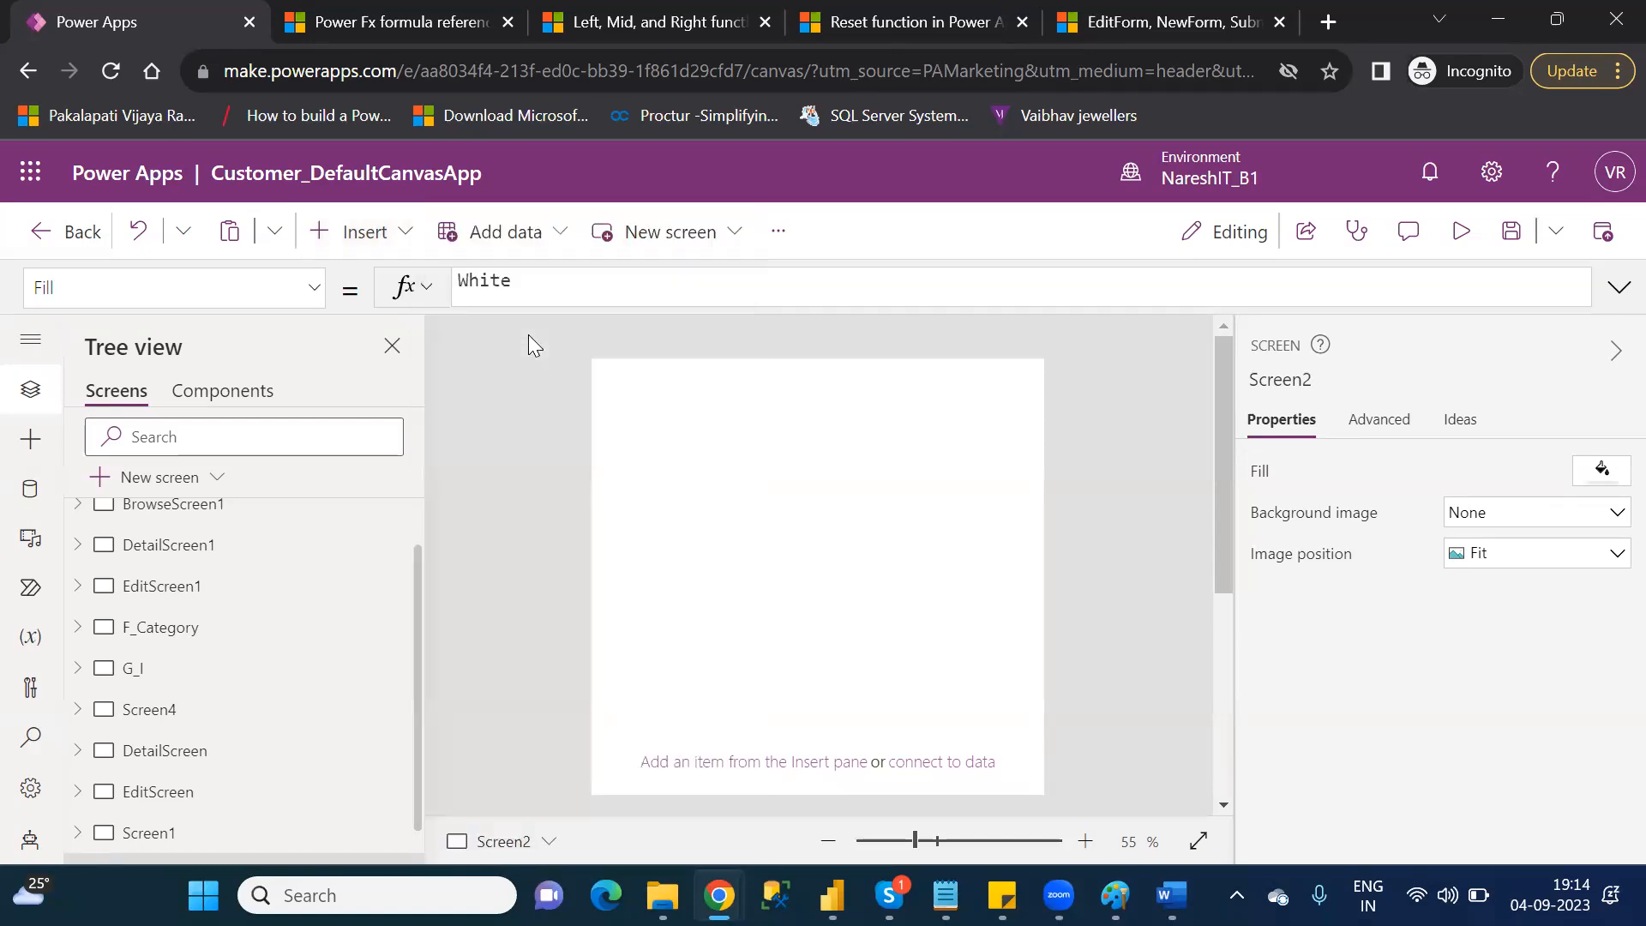
# - Replace the button's OnSelect value with the start of a Collect function with "ColllectData" as the collection argument
pyautogui.doubleClick(479, 287)
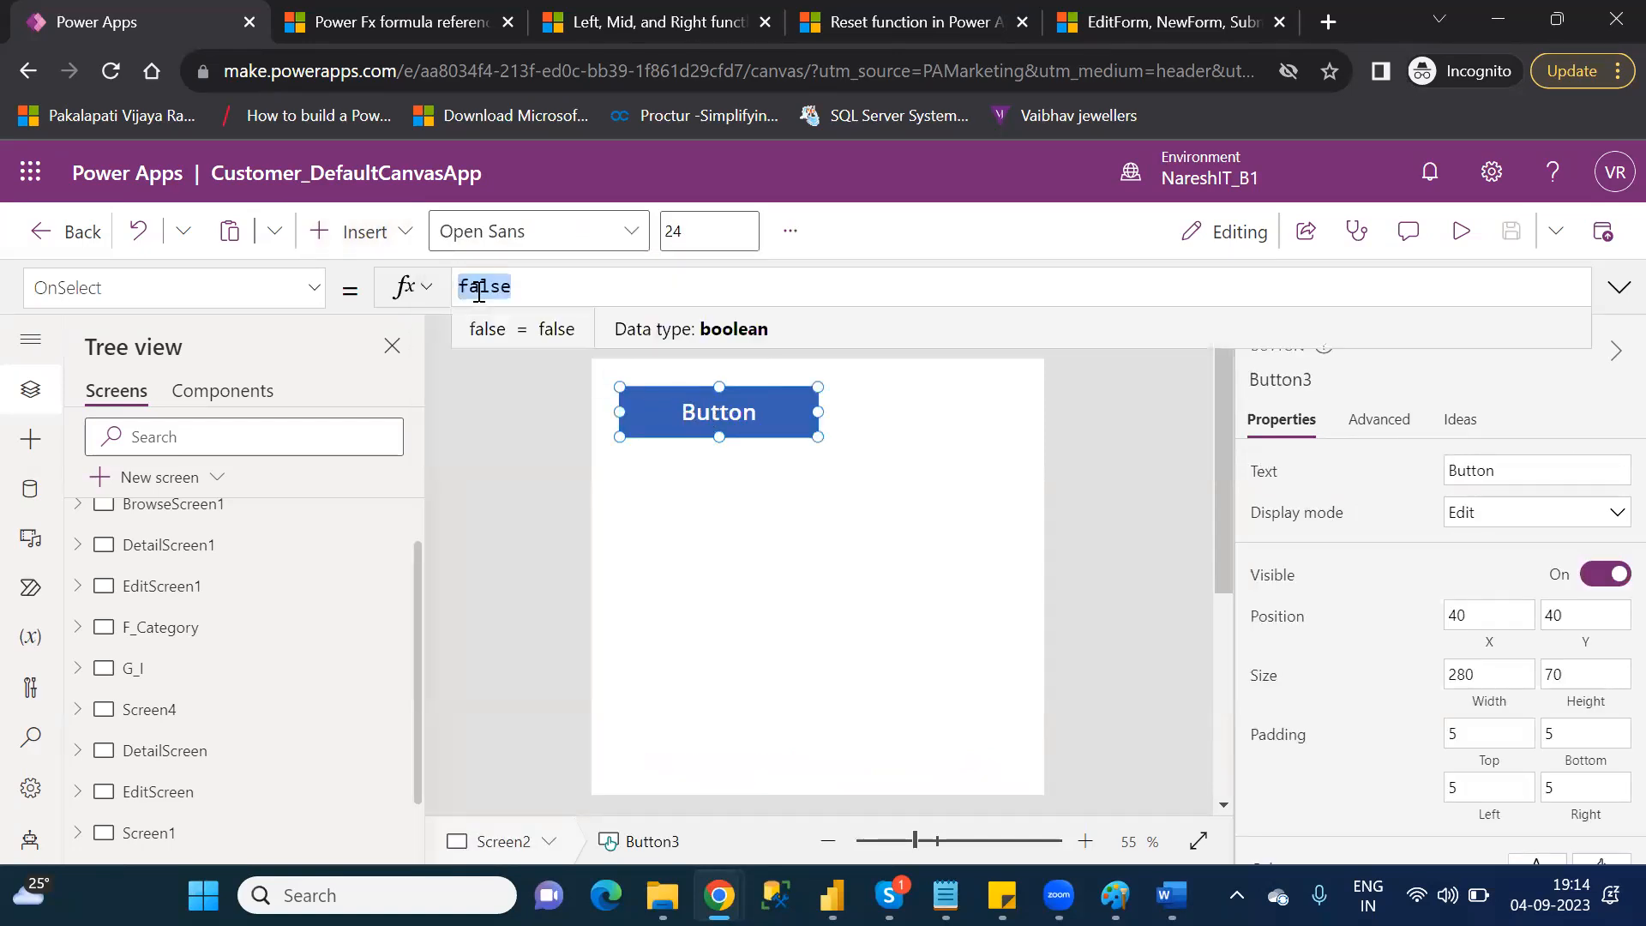
pyautogui.write('Collect')
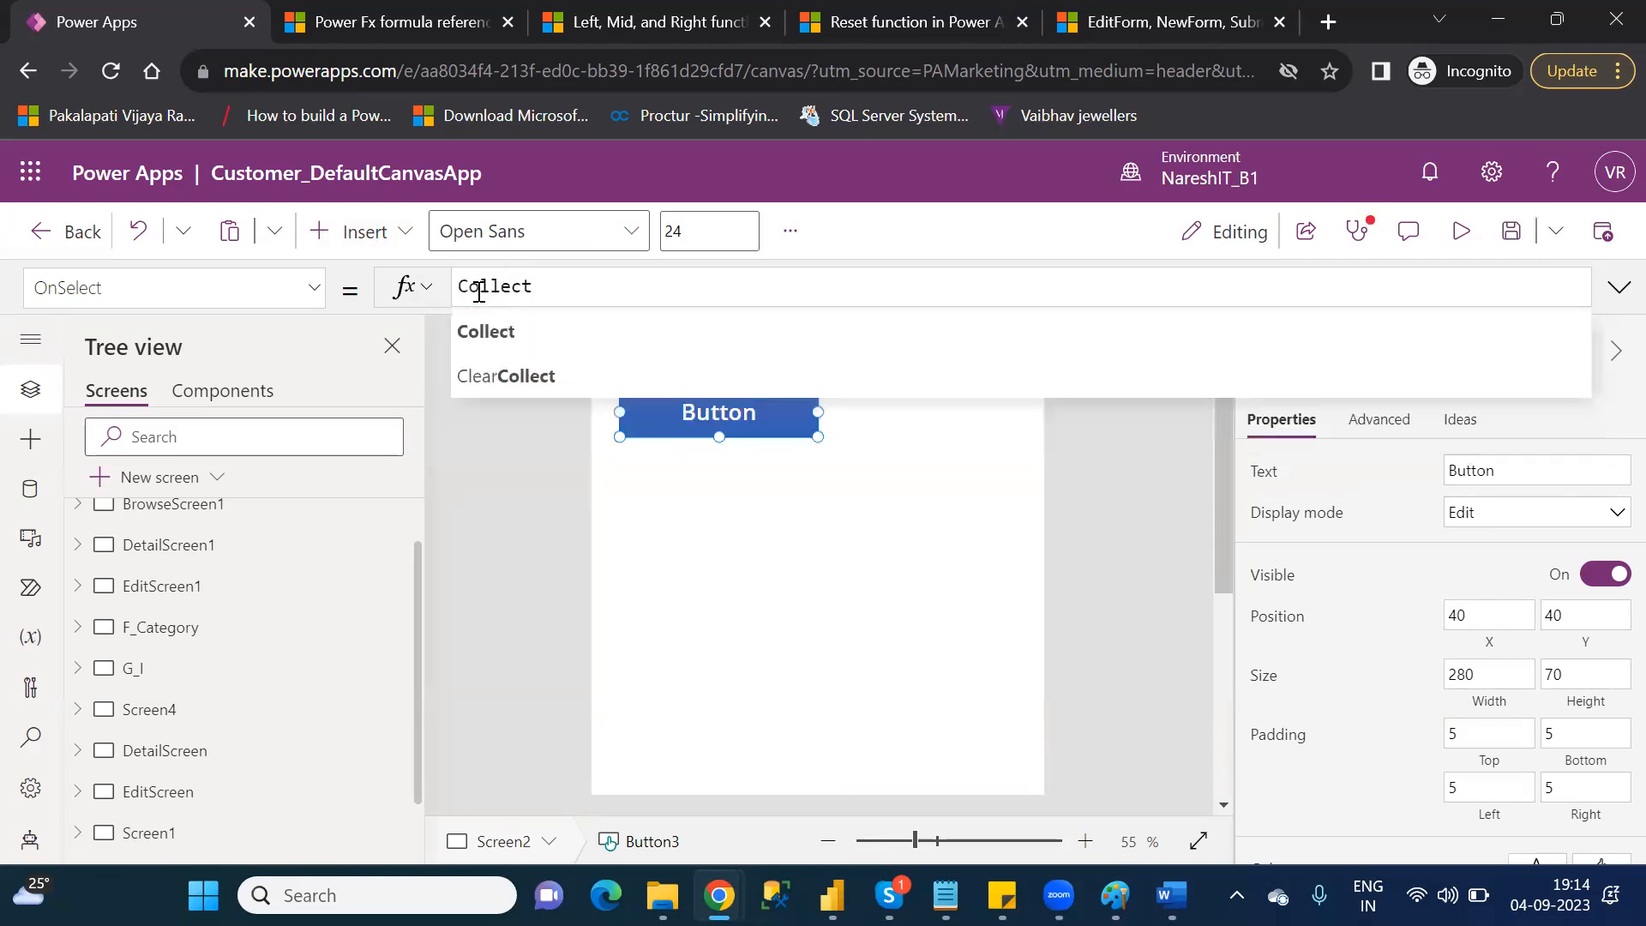
pyautogui.click(499, 328)
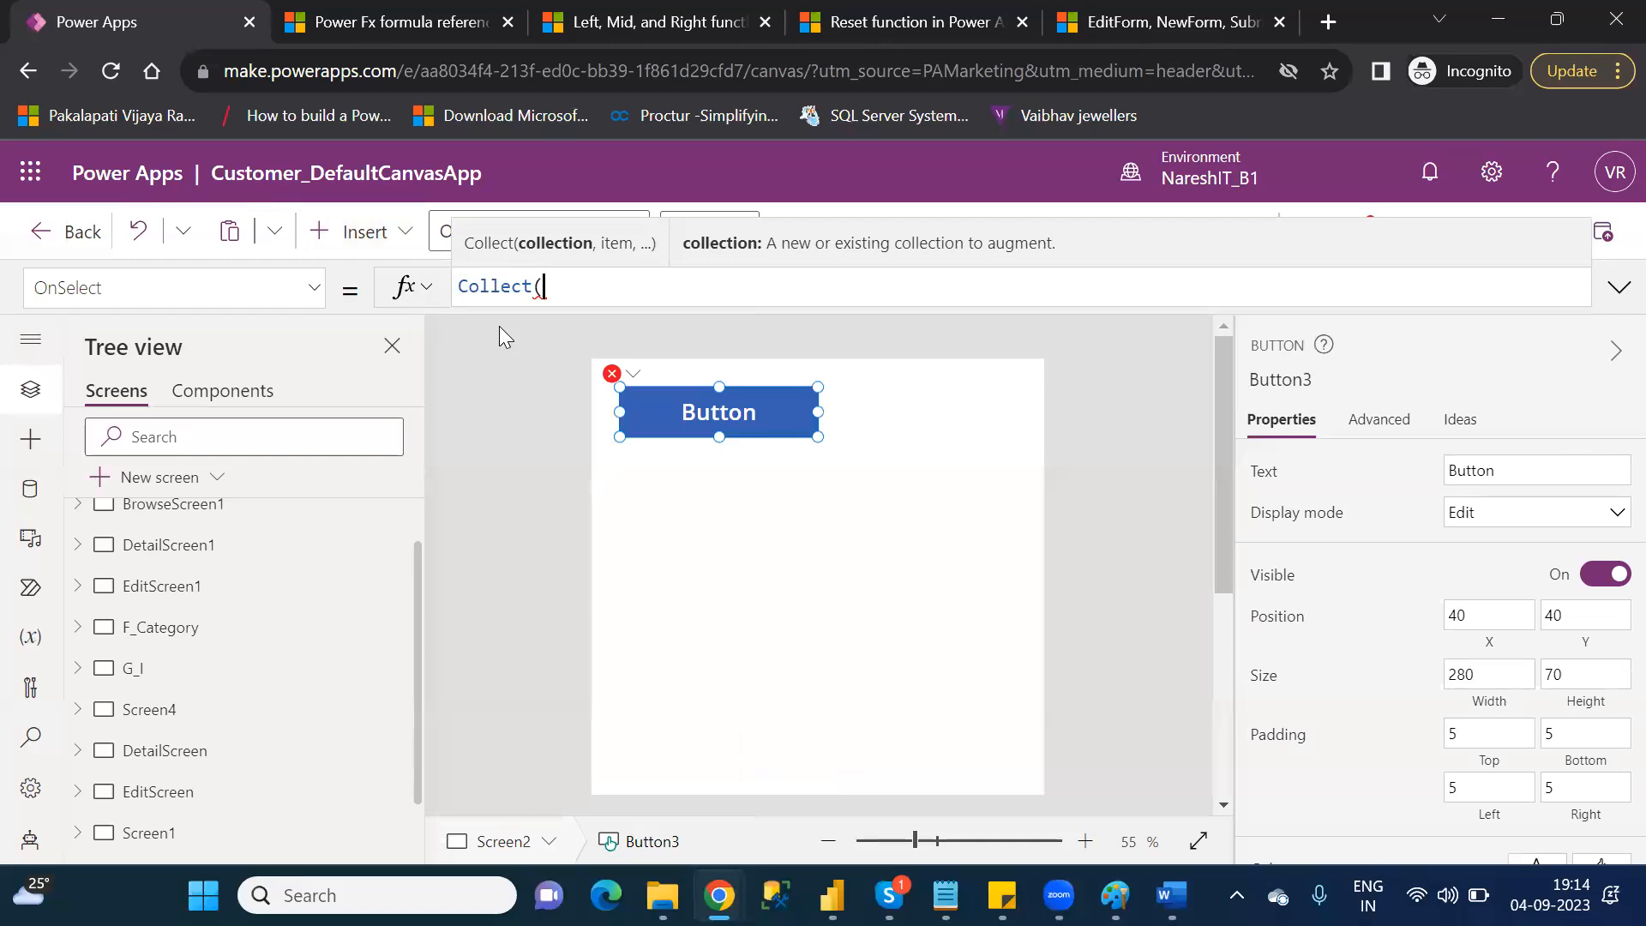
pyautogui.write('""')
pyautogui.write('Col')
pyautogui.write('llect')
pyautogui.write('Data')
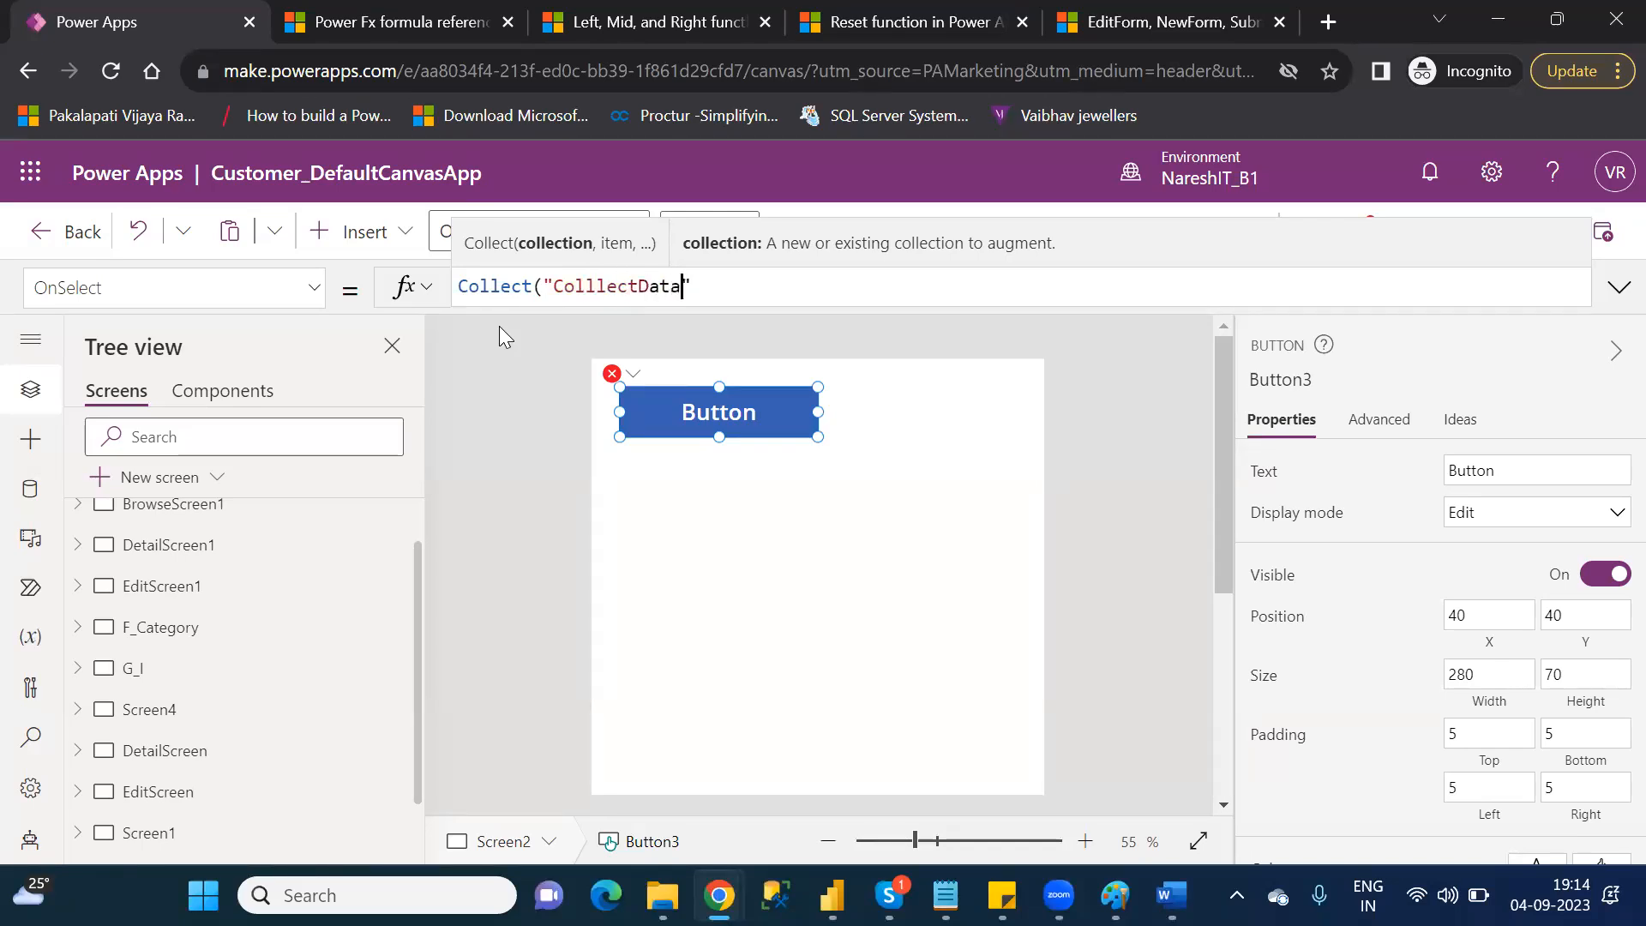
pyautogui.write('",')
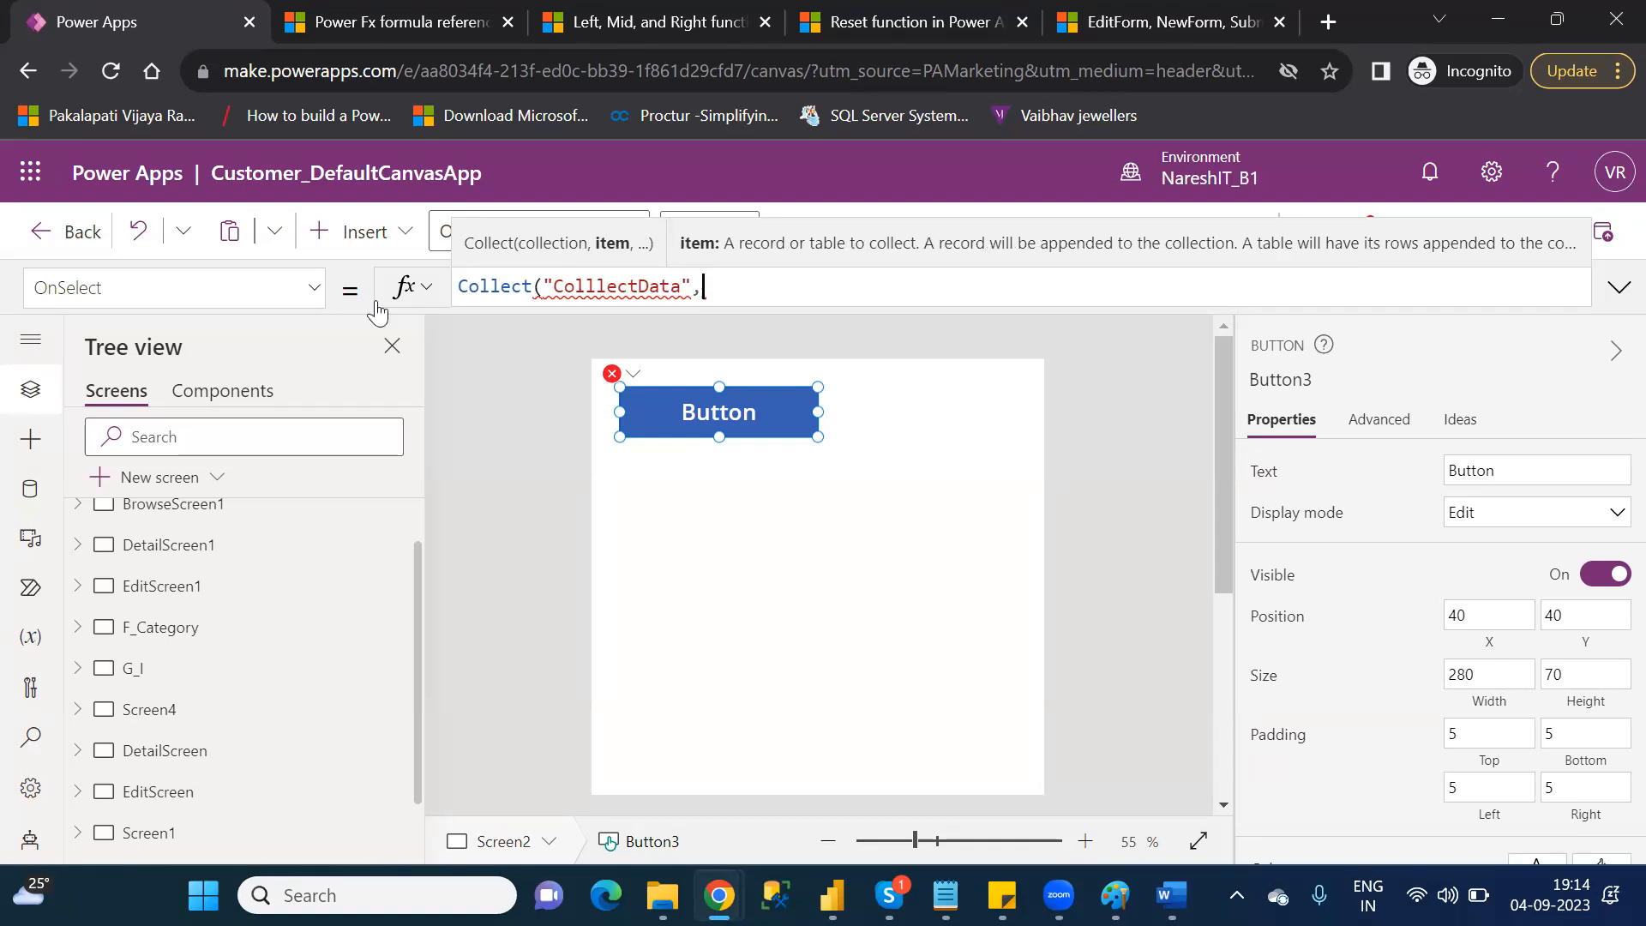
# - Remove the quotes around the collection name and complete the OnSelect formula as Collect(ColllectData,{Id:1,Name:"ABC"})
pyautogui.click(556, 283)
pyautogui.press('BackSpace')
pyautogui.click(678, 283)
pyautogui.press('BackSpace')
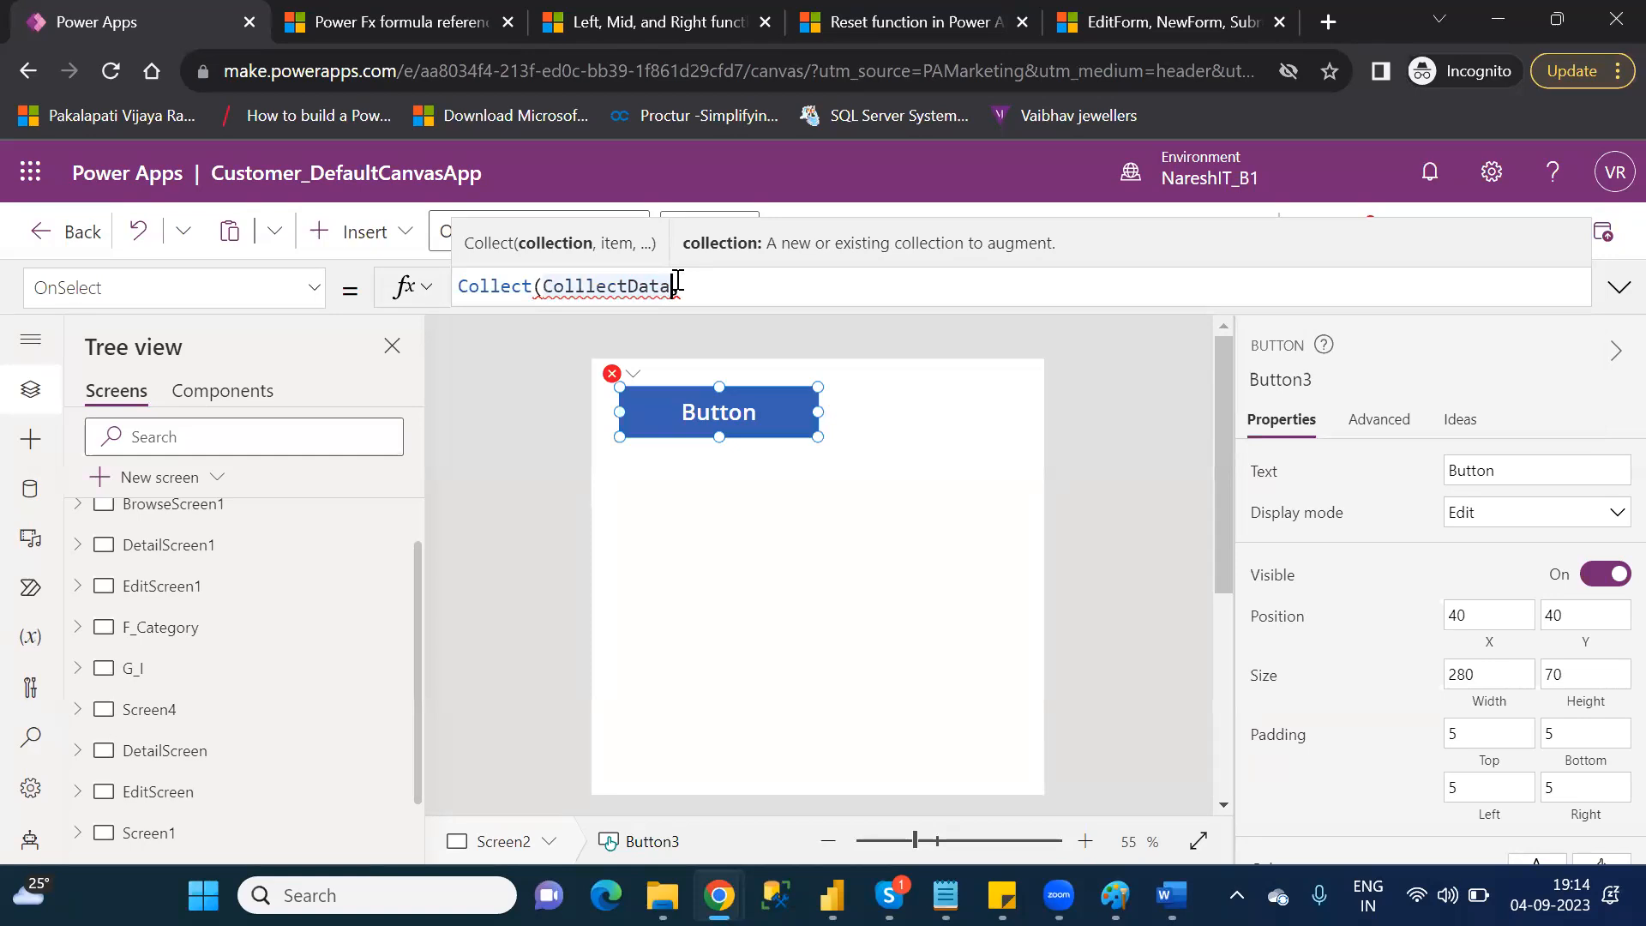
pyautogui.write(',')
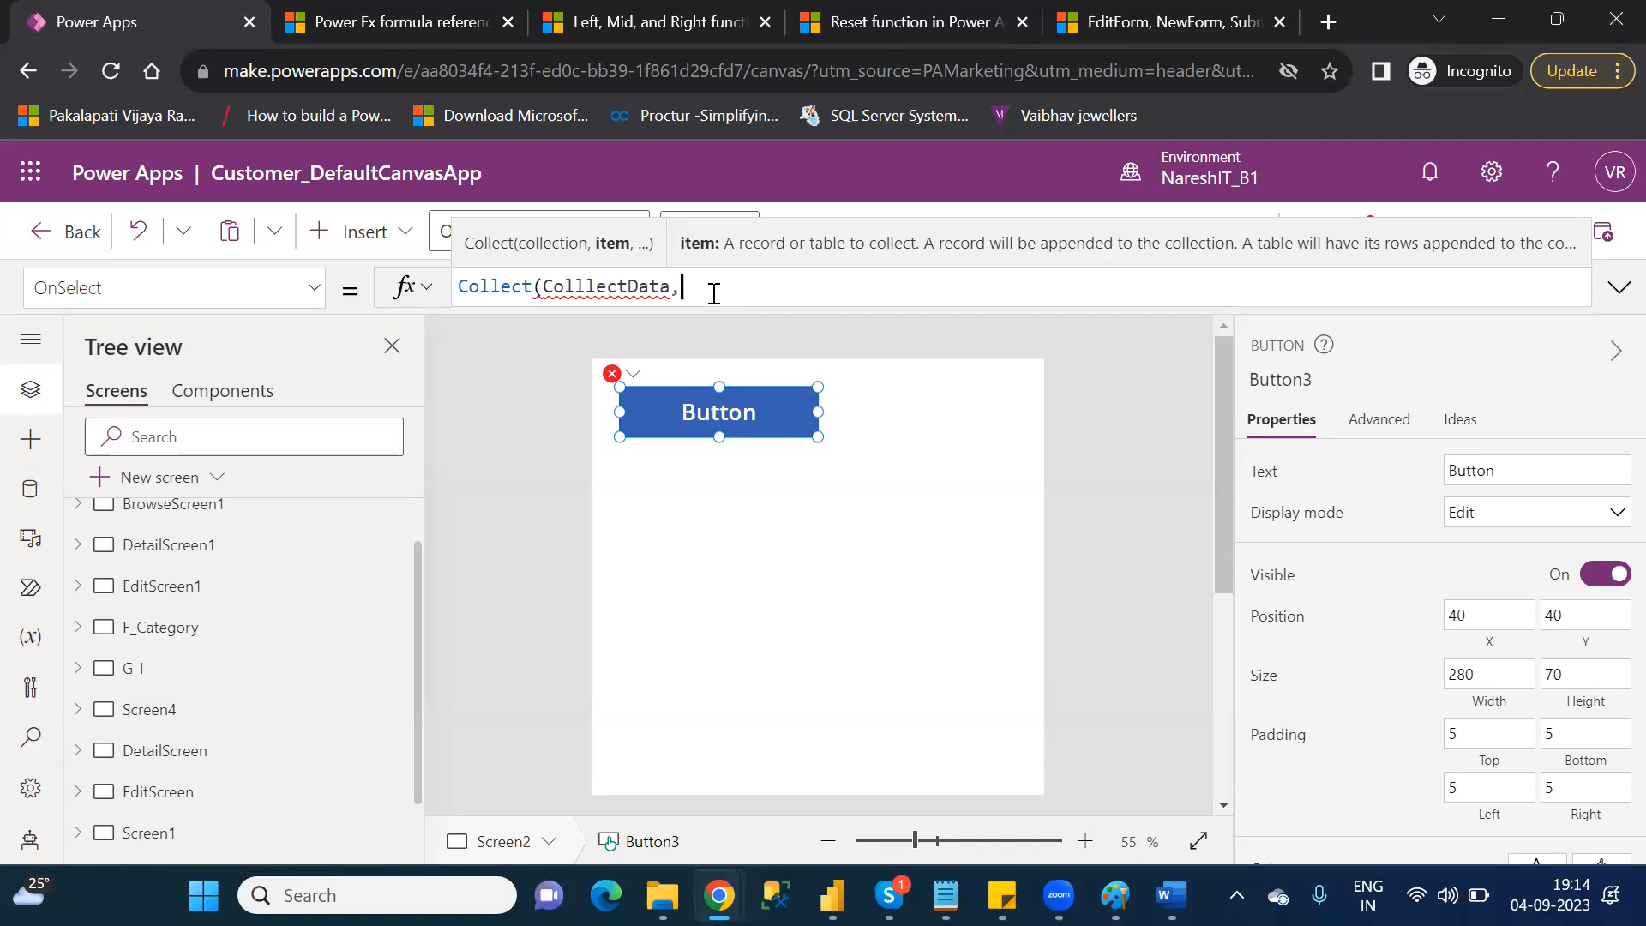
pyautogui.write('{Id:1,Name')
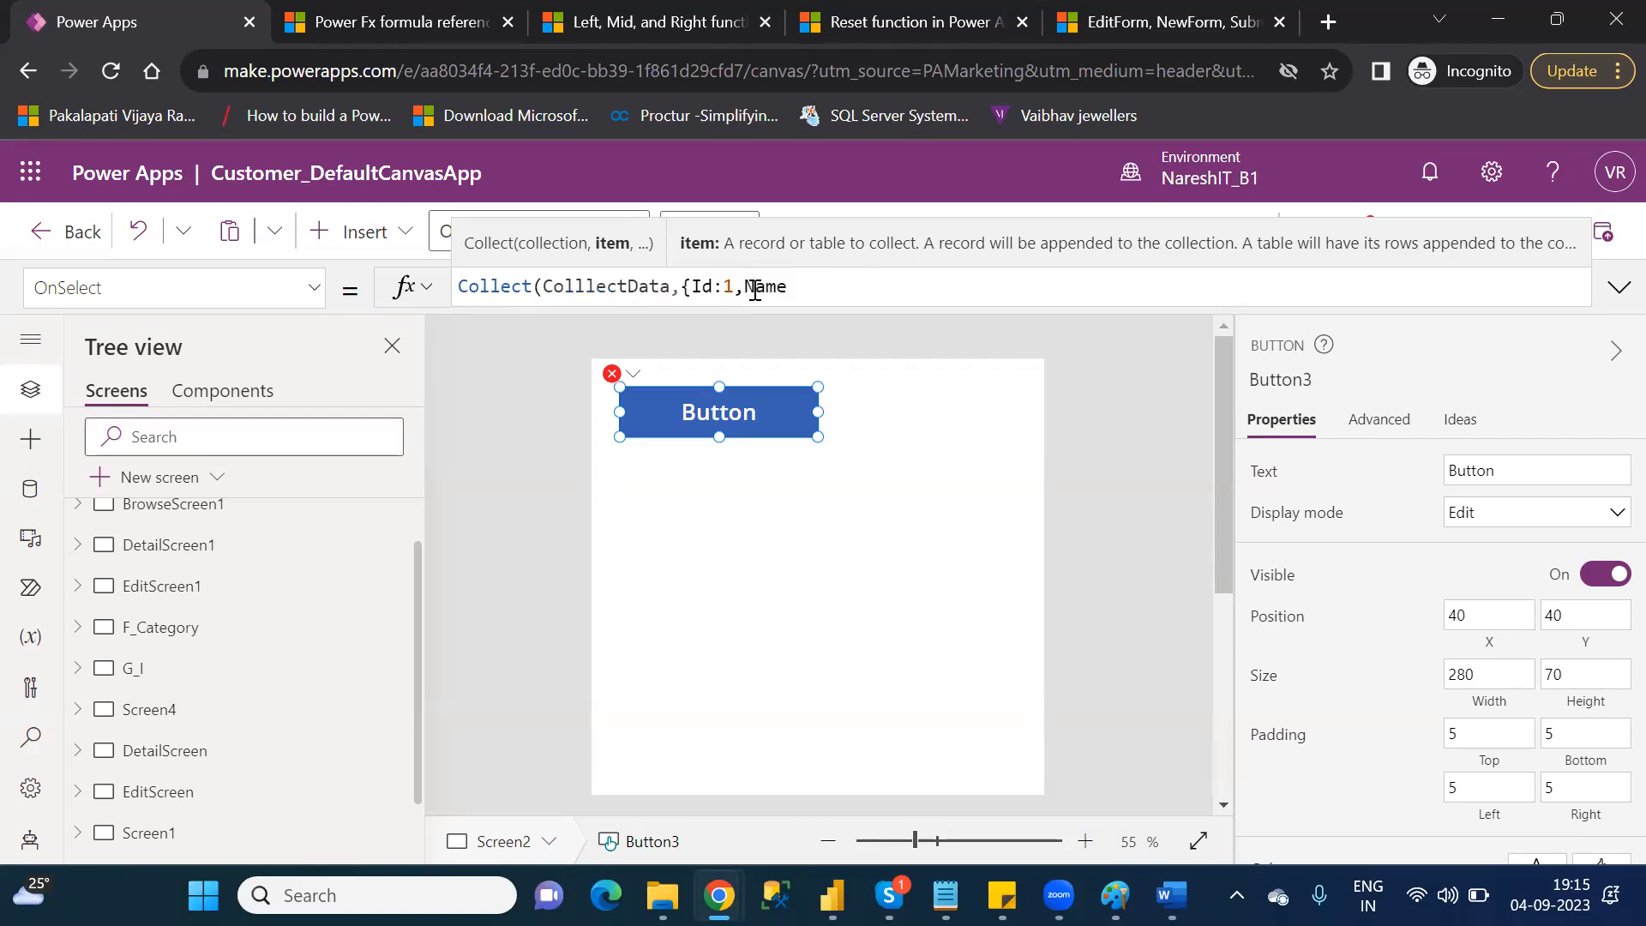
pyautogui.write(':""')
pyautogui.write('Ab')
pyautogui.press('BackSpace')
pyautogui.write('BC"}')
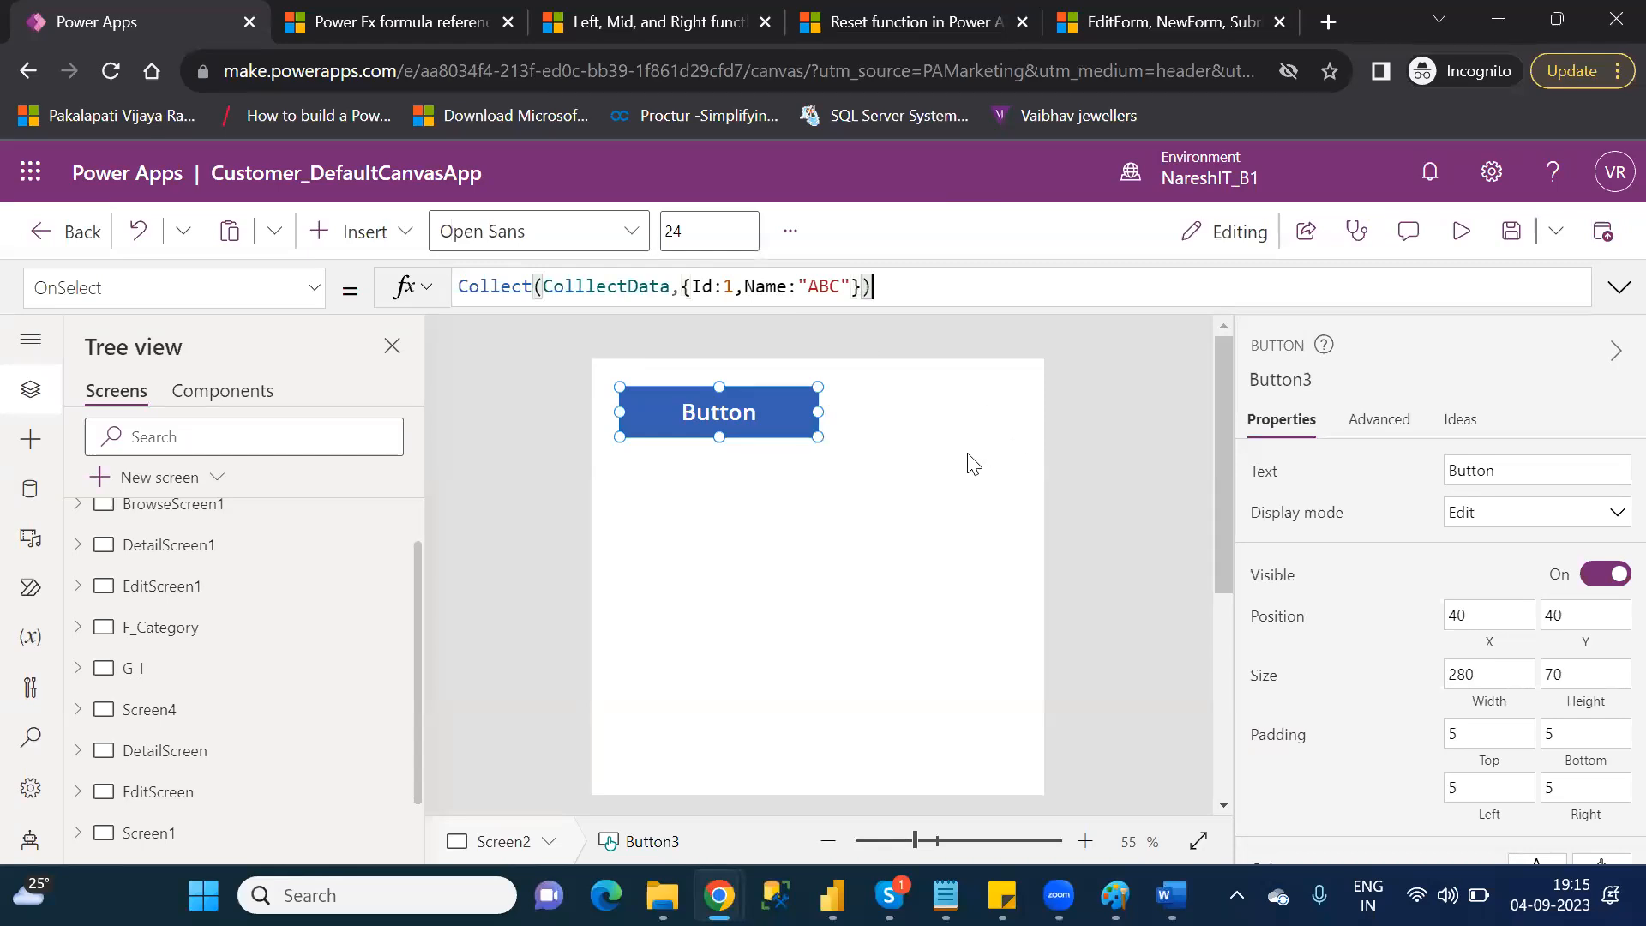
# - Insert a data table and move its upper edge below the button, giving a Y position of 153 and height of 405
pyautogui.click(372, 247)
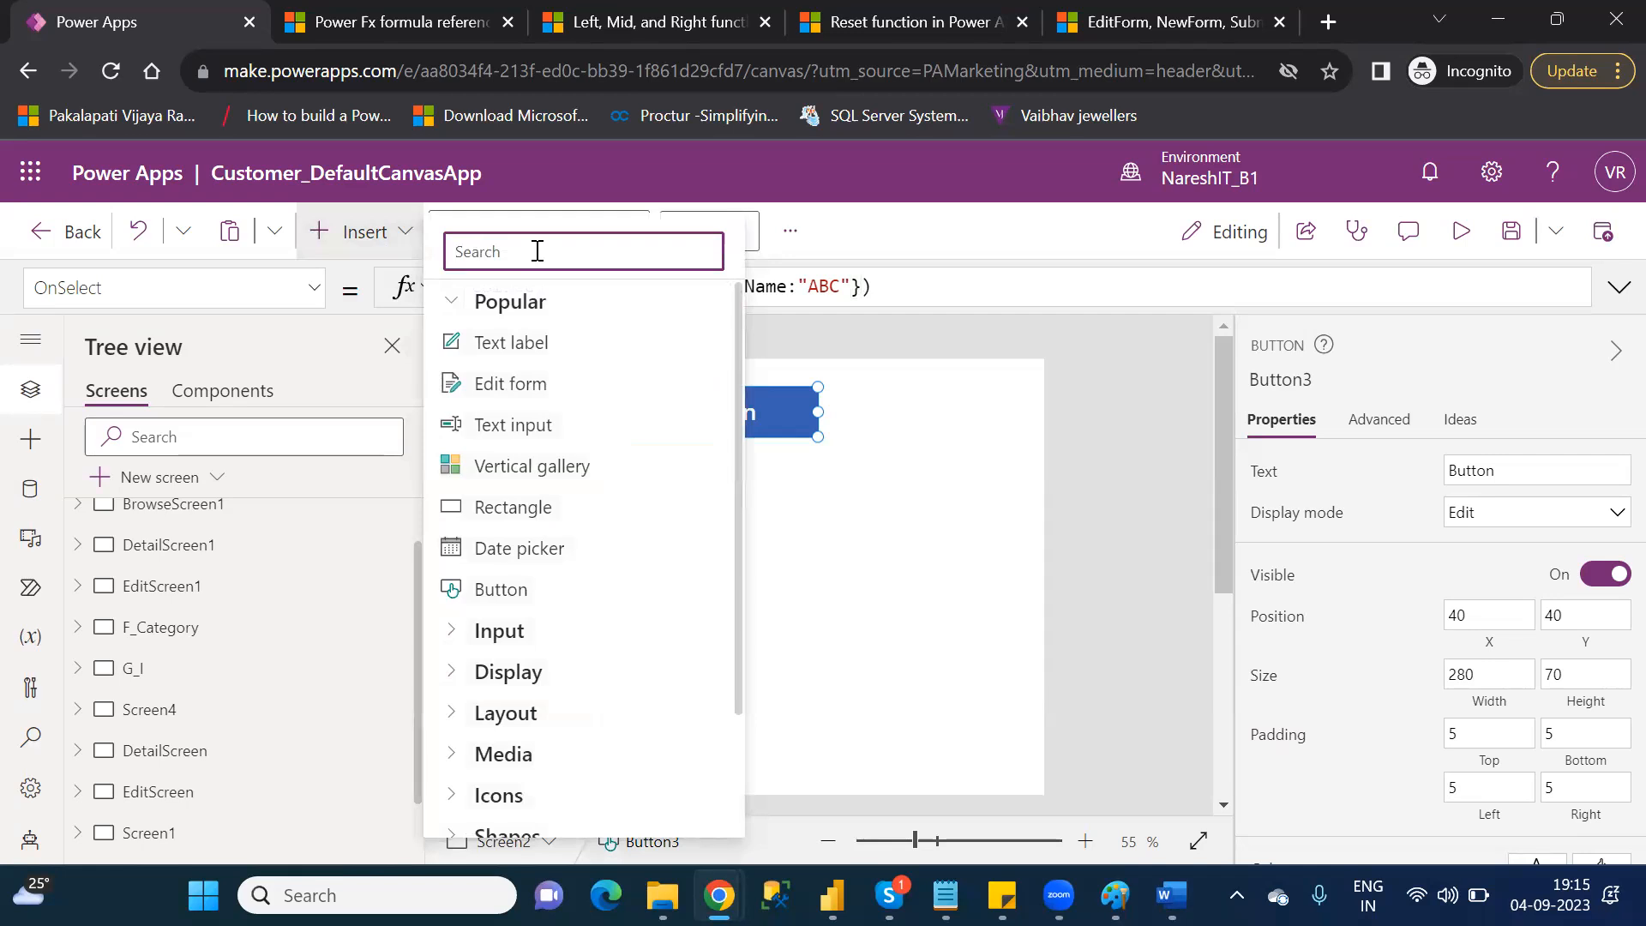
pyautogui.write('data')
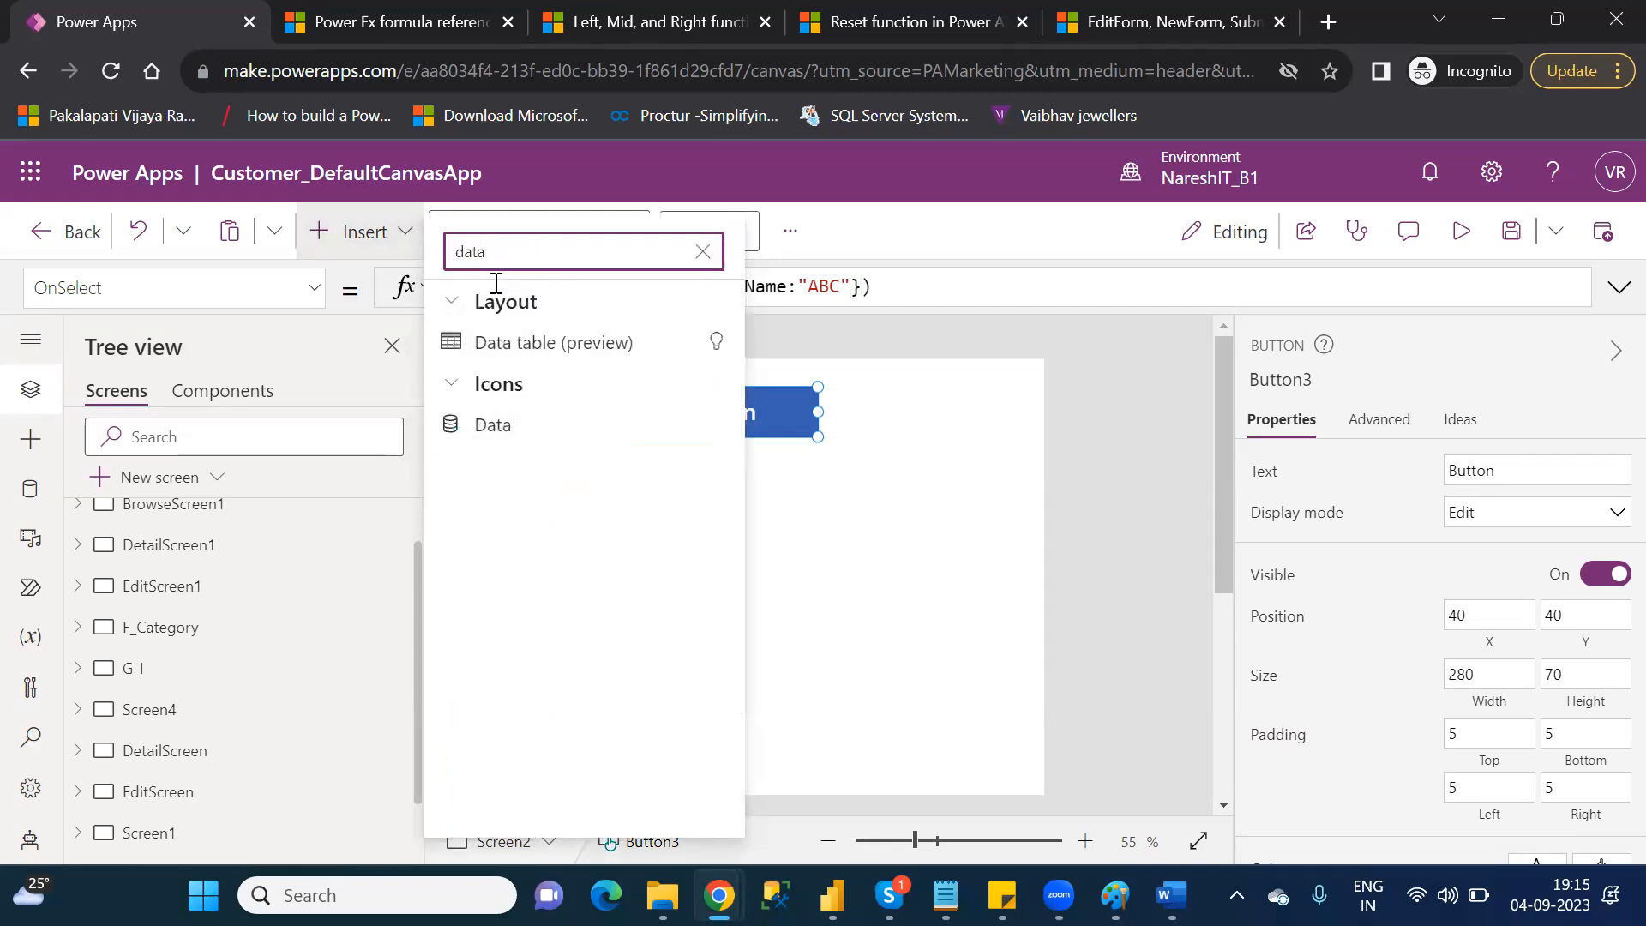
pyautogui.click(559, 340)
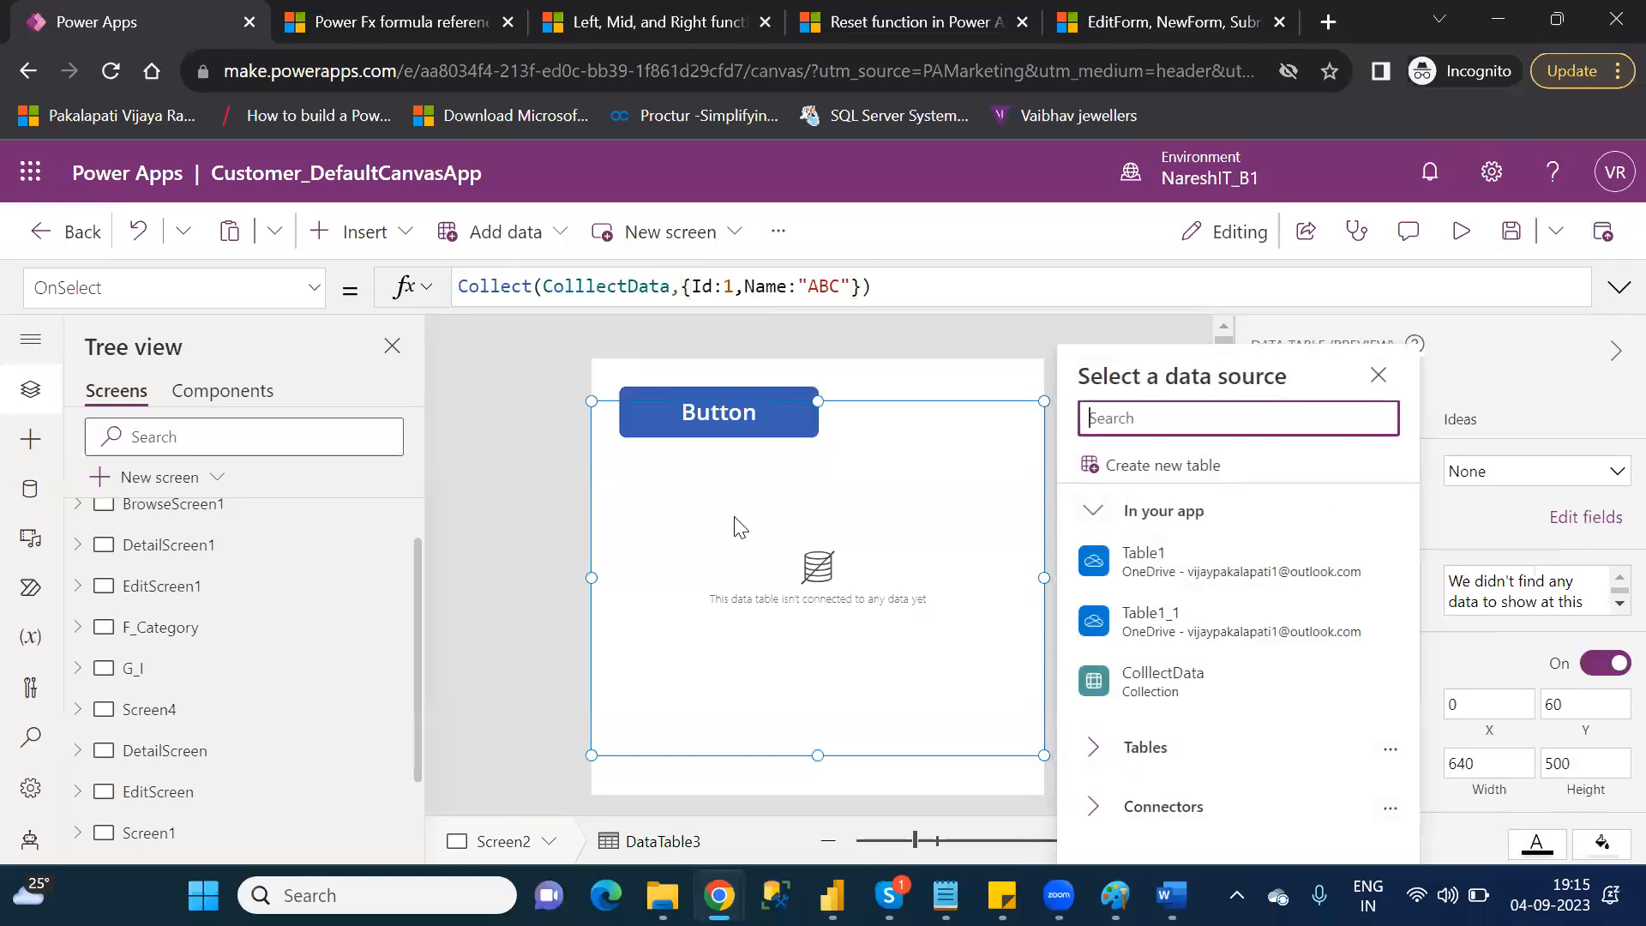
pyautogui.moveTo(818, 406); pyautogui.dragTo(819, 467)
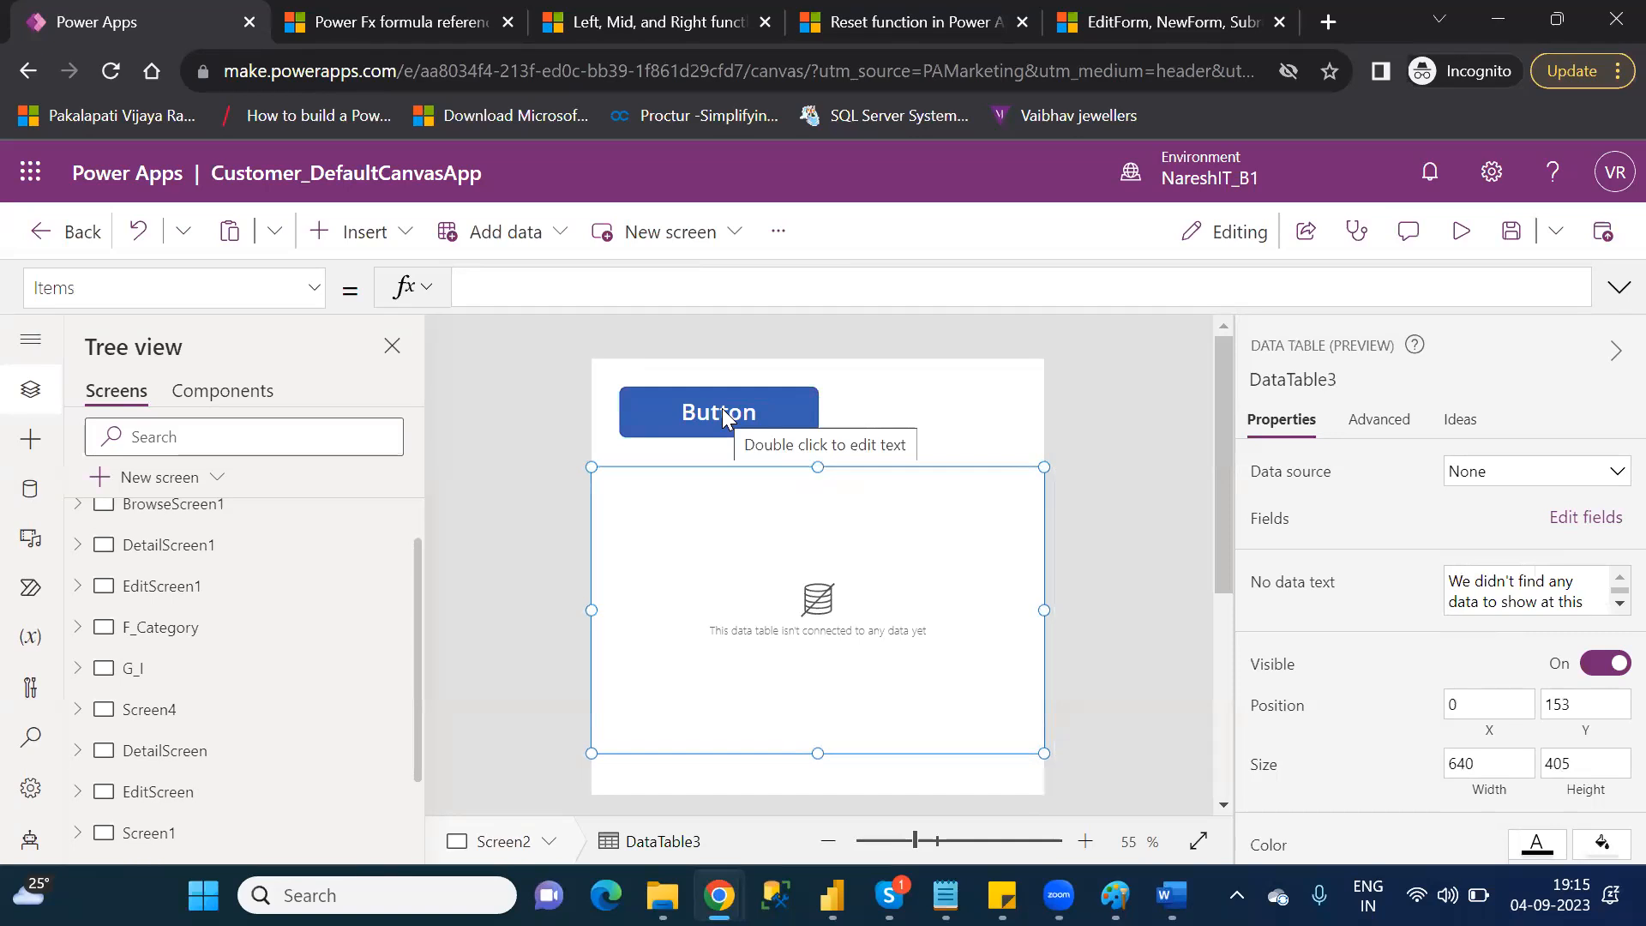
# - Examine the collection name and the record argument in the button's Collect formula
pyautogui.click(1037, 513)
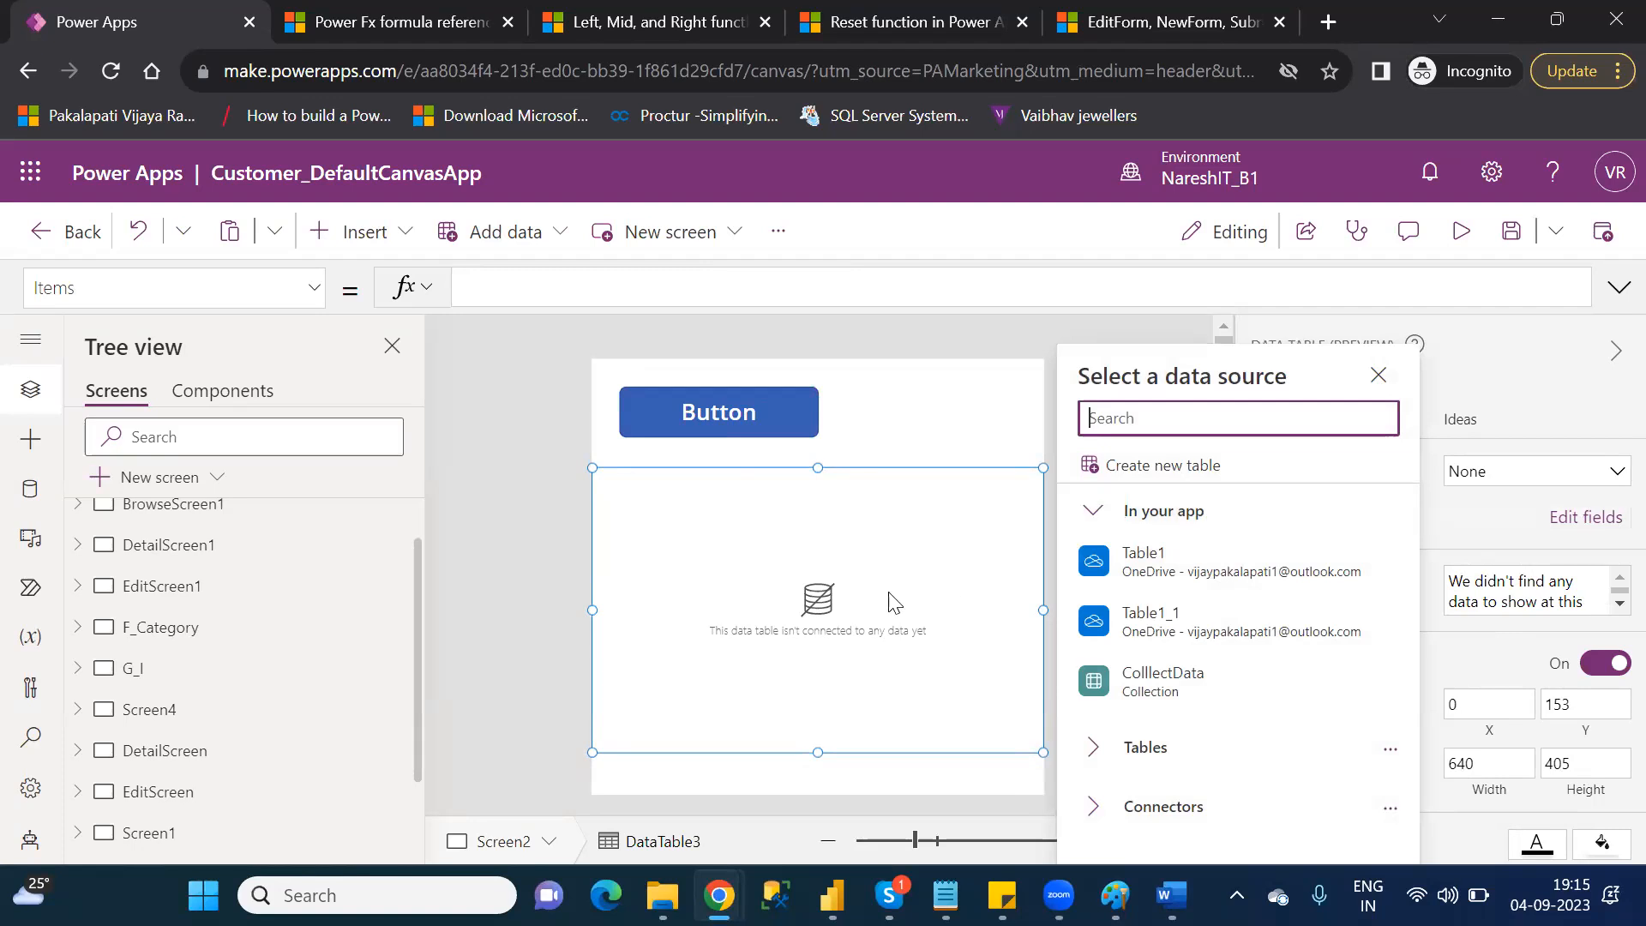
pyautogui.click(710, 414)
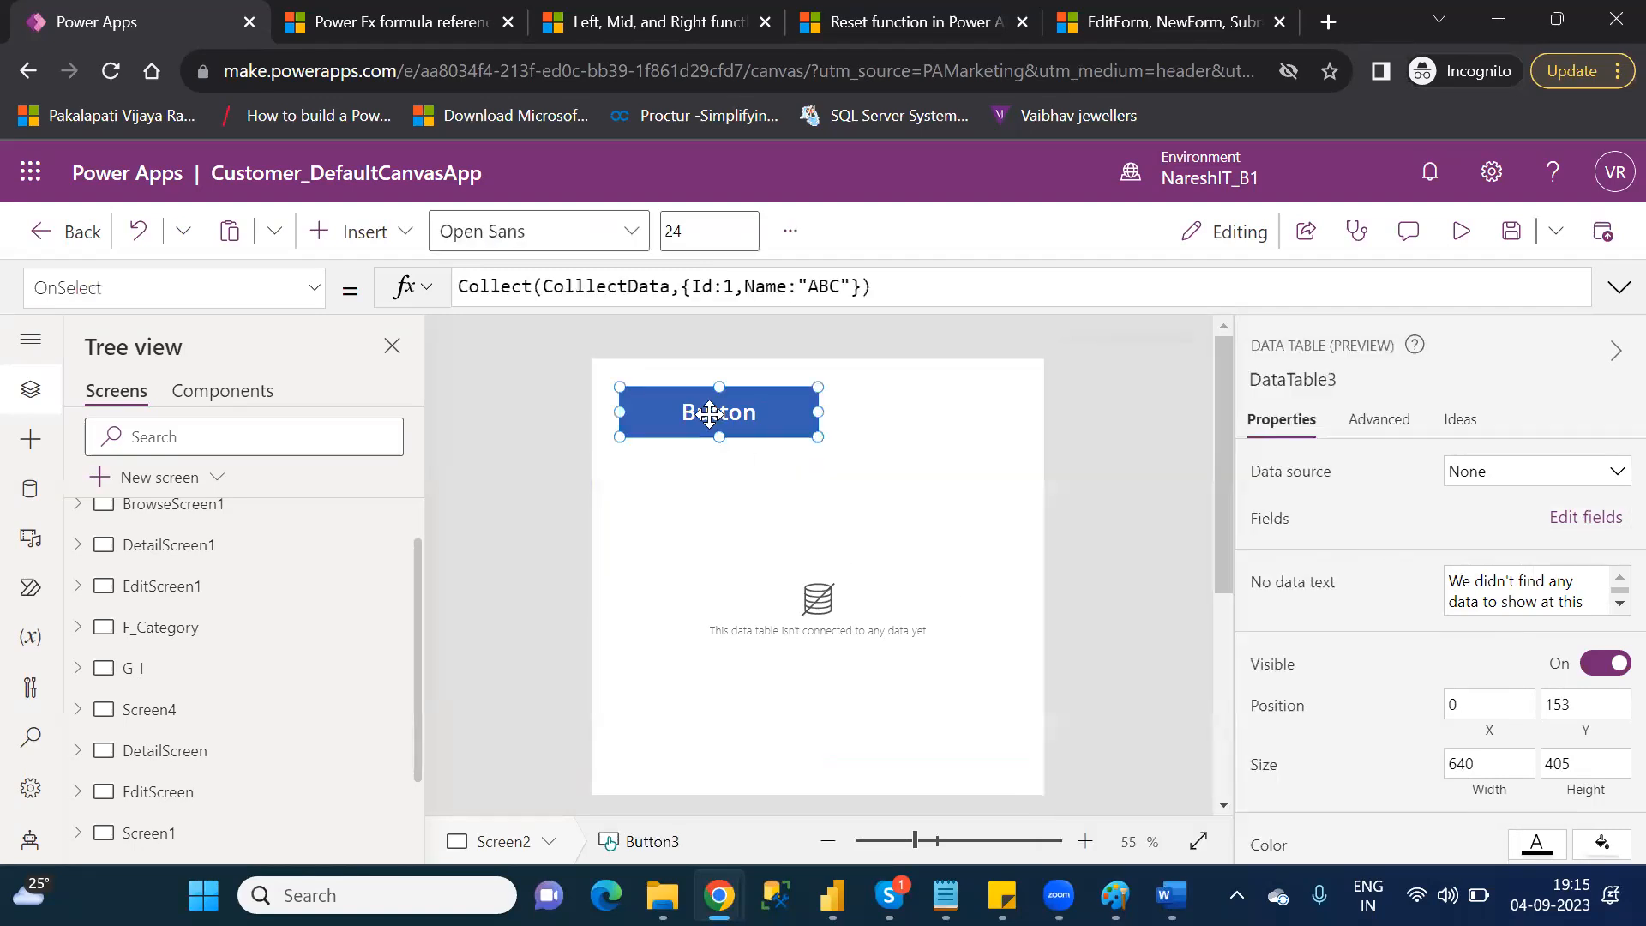
pyautogui.click(676, 287)
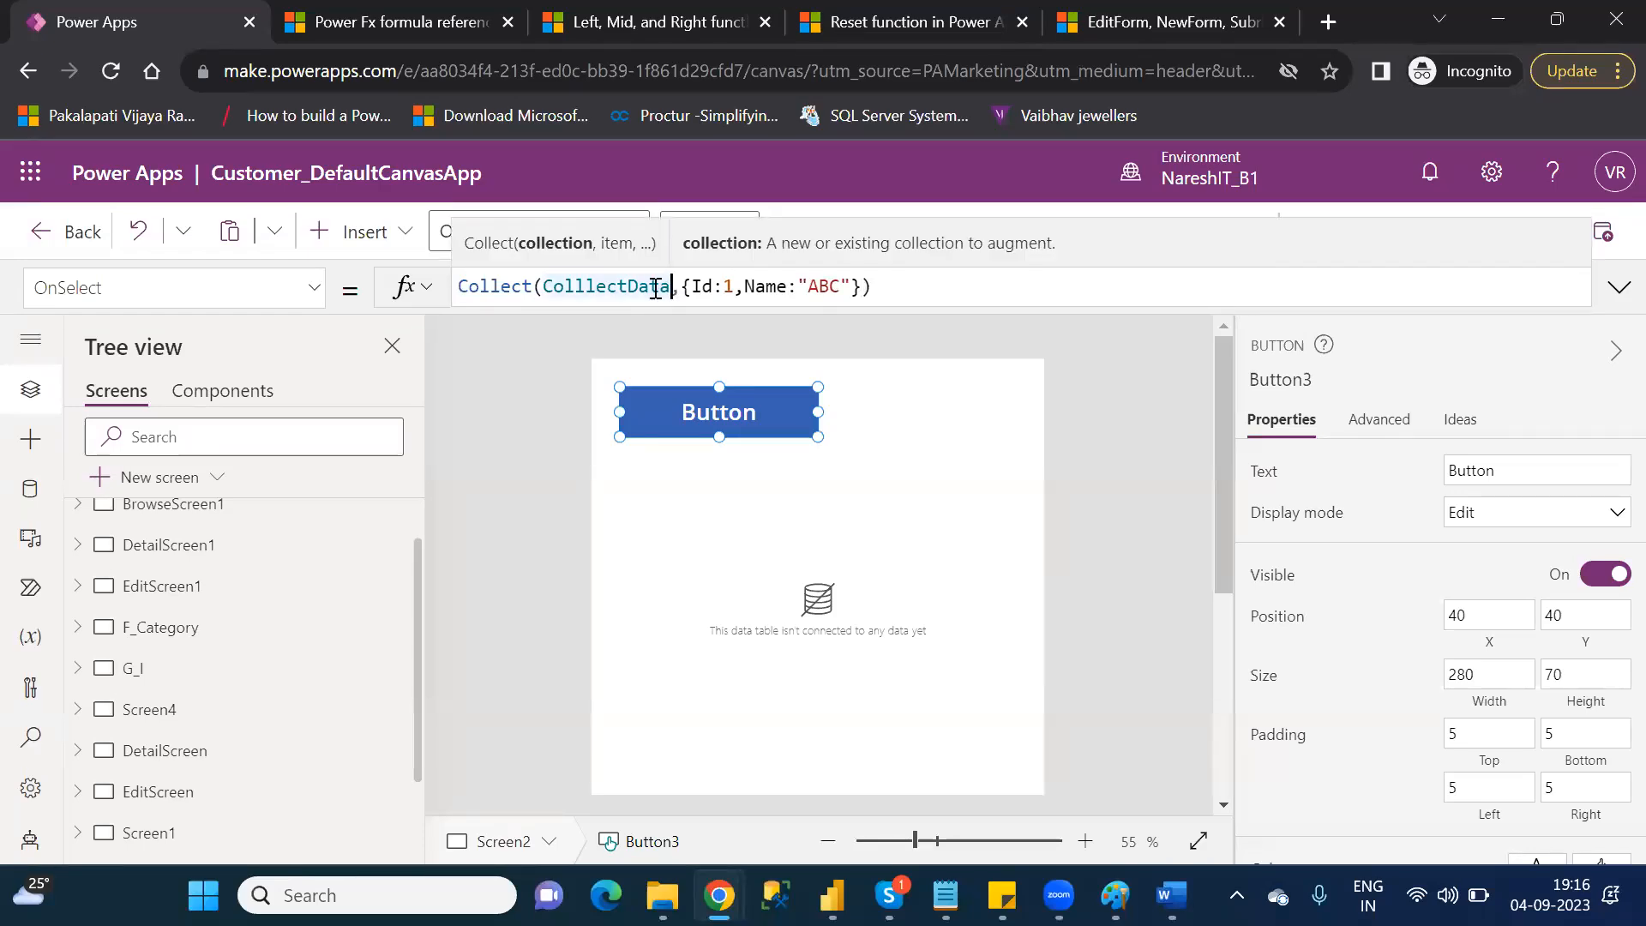
pyautogui.doubleClick(643, 286)
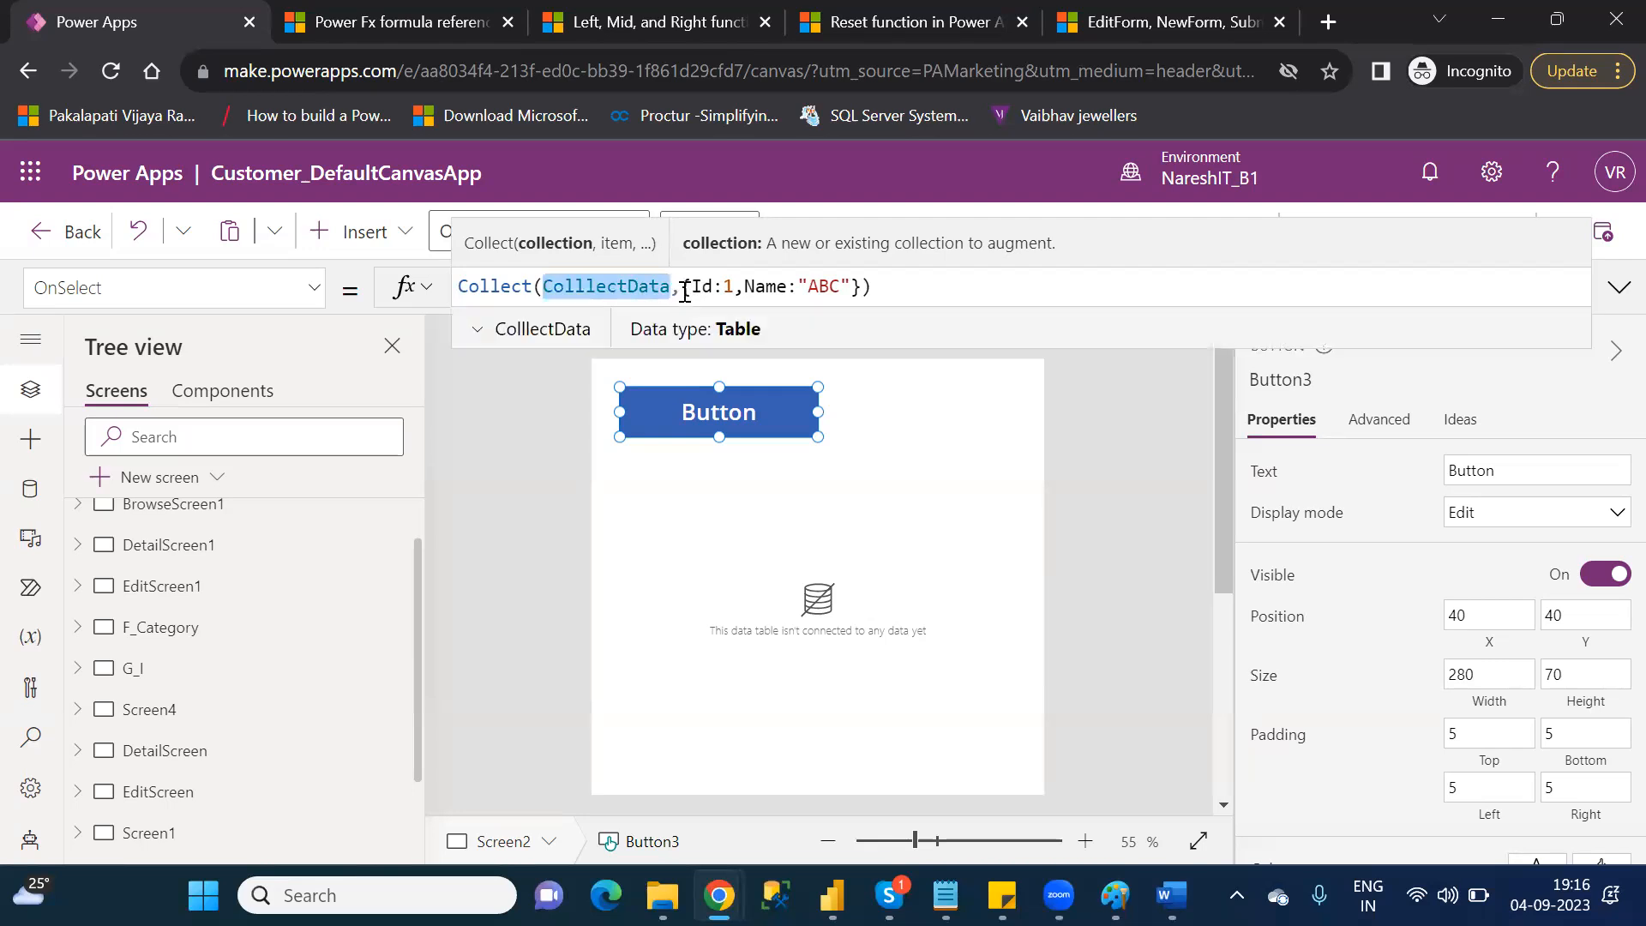
pyautogui.moveTo(683, 286); pyautogui.dragTo(864, 286)
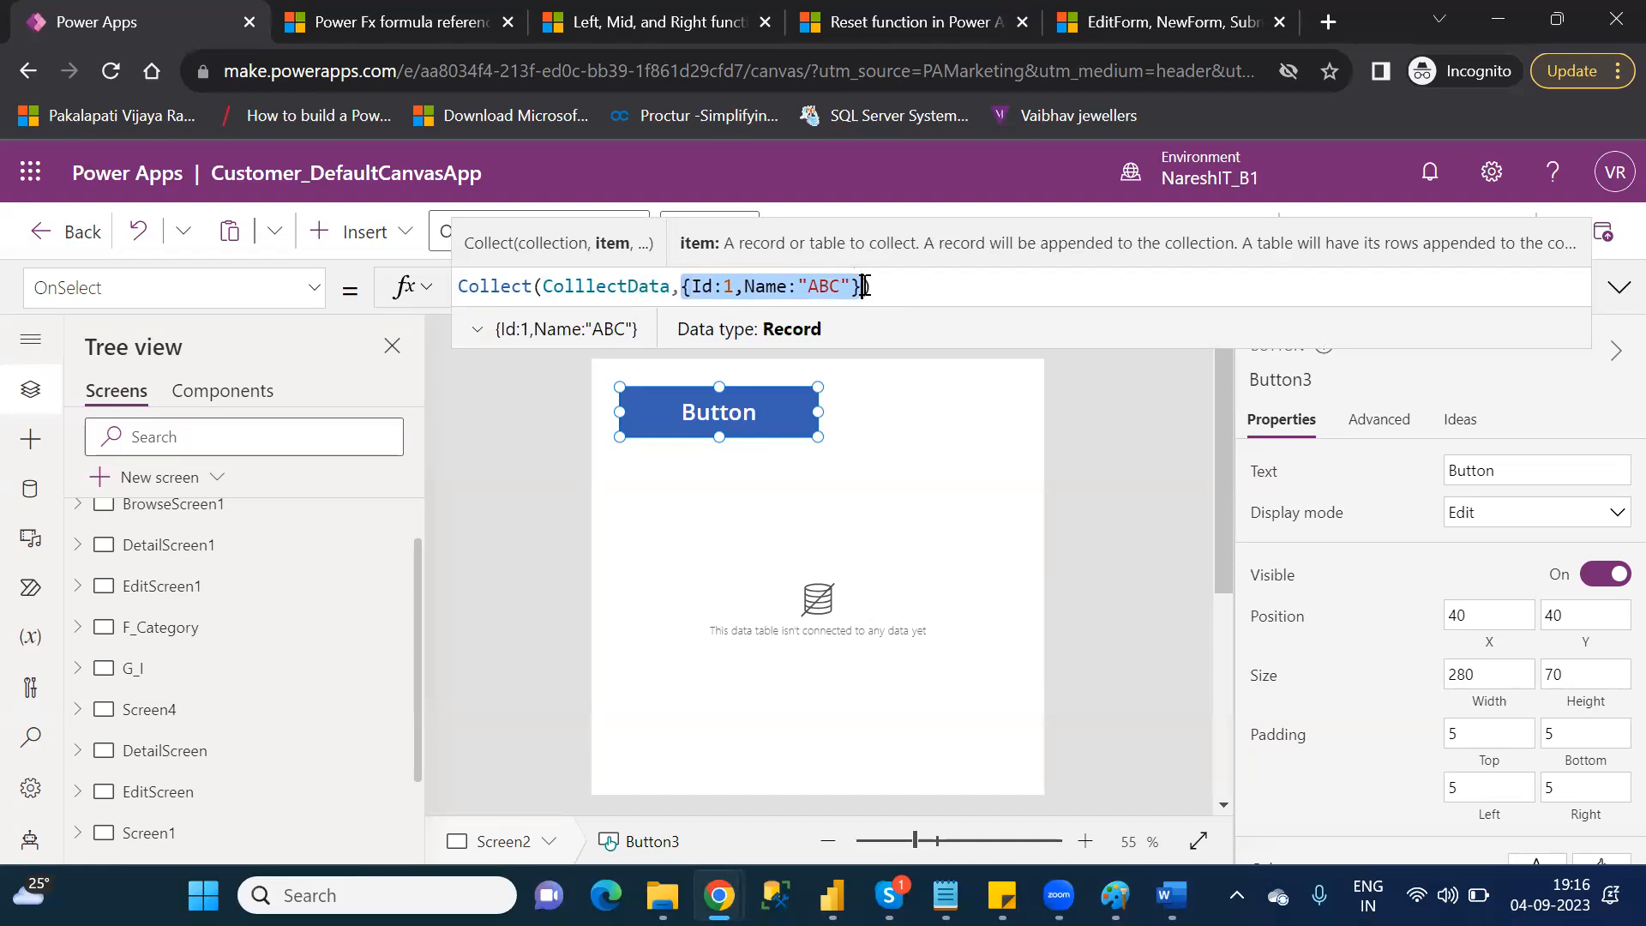
pyautogui.doubleClick(762, 288)
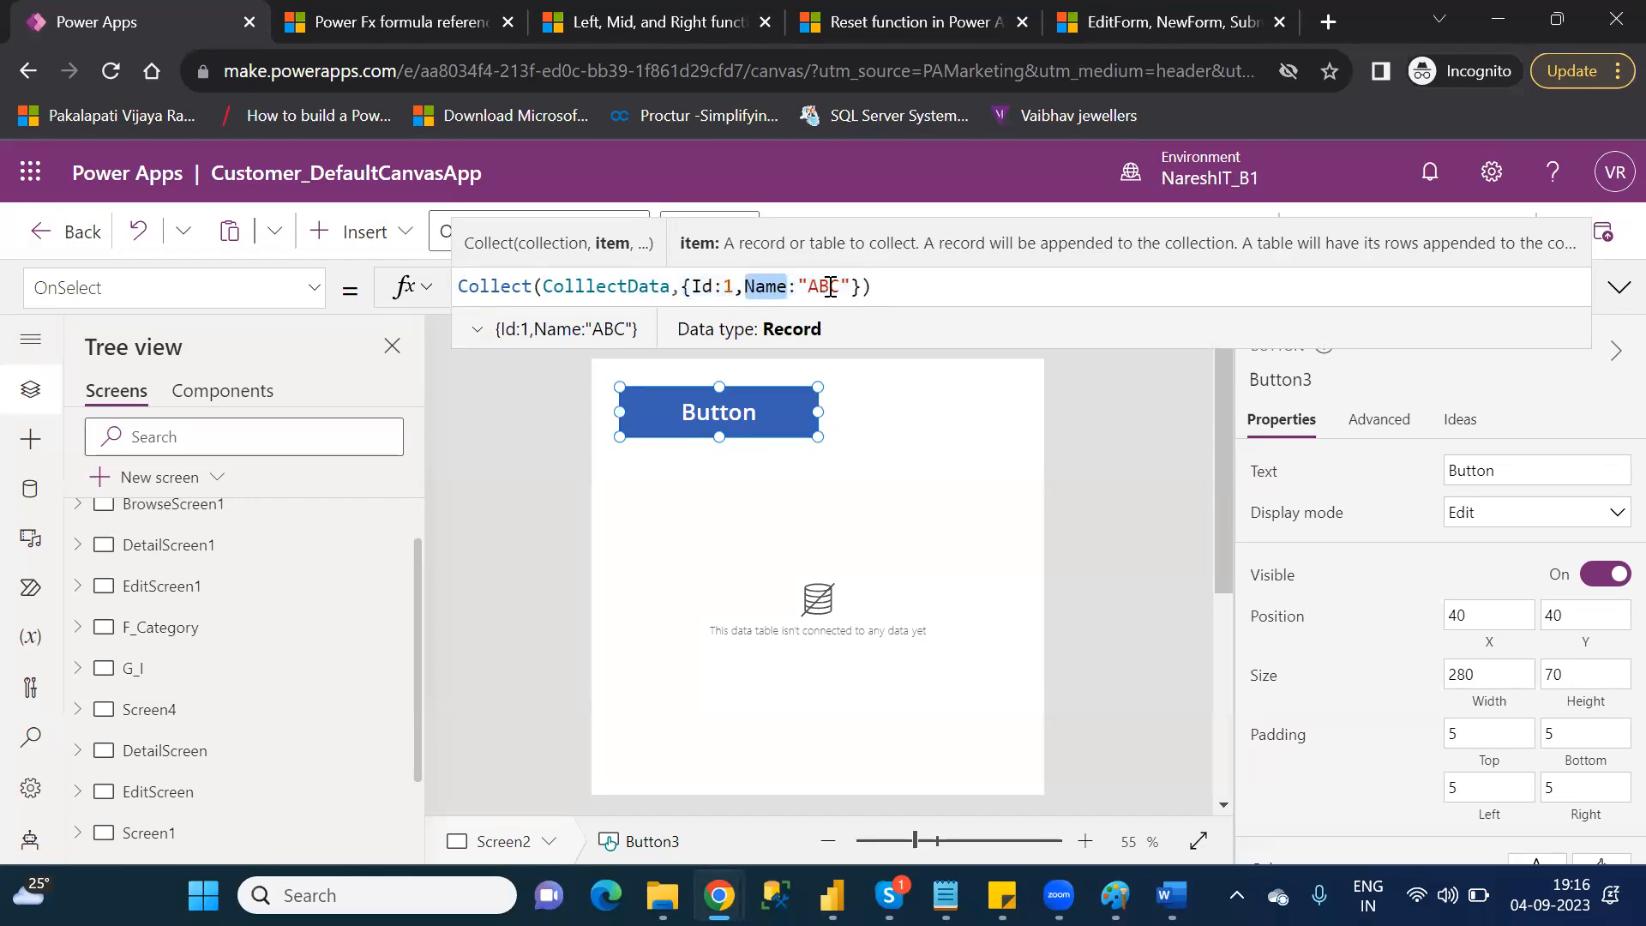
pyautogui.click(889, 288)
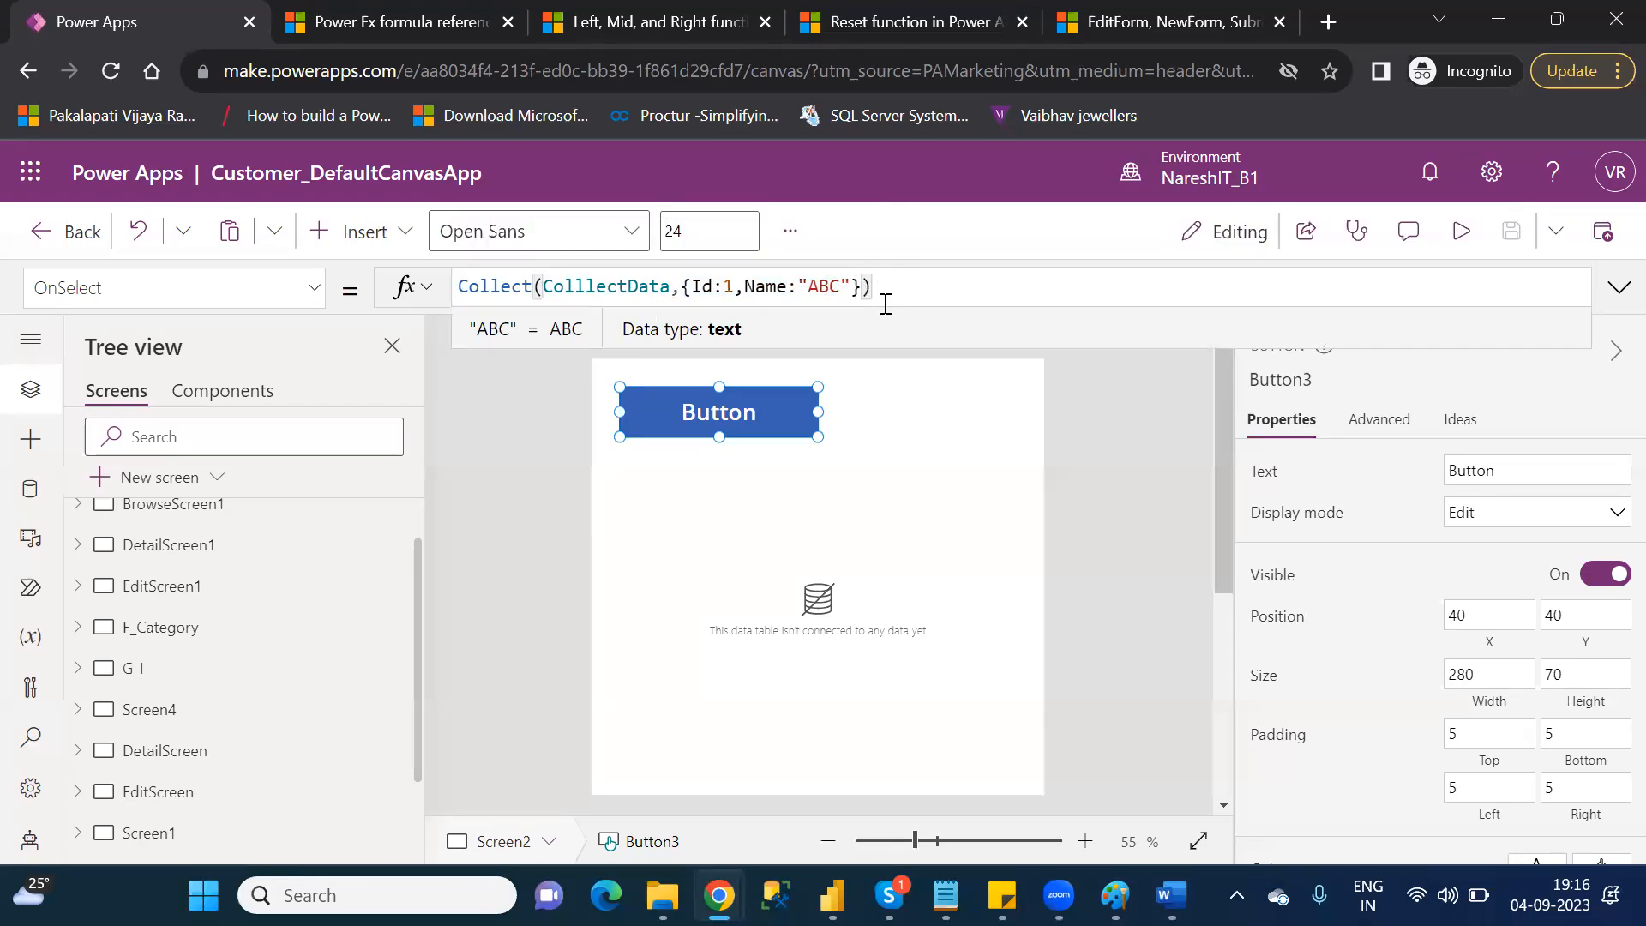
# - Connect the data table to the ColllectData collection and add its Id and Name fields
pyautogui.click(818, 569)
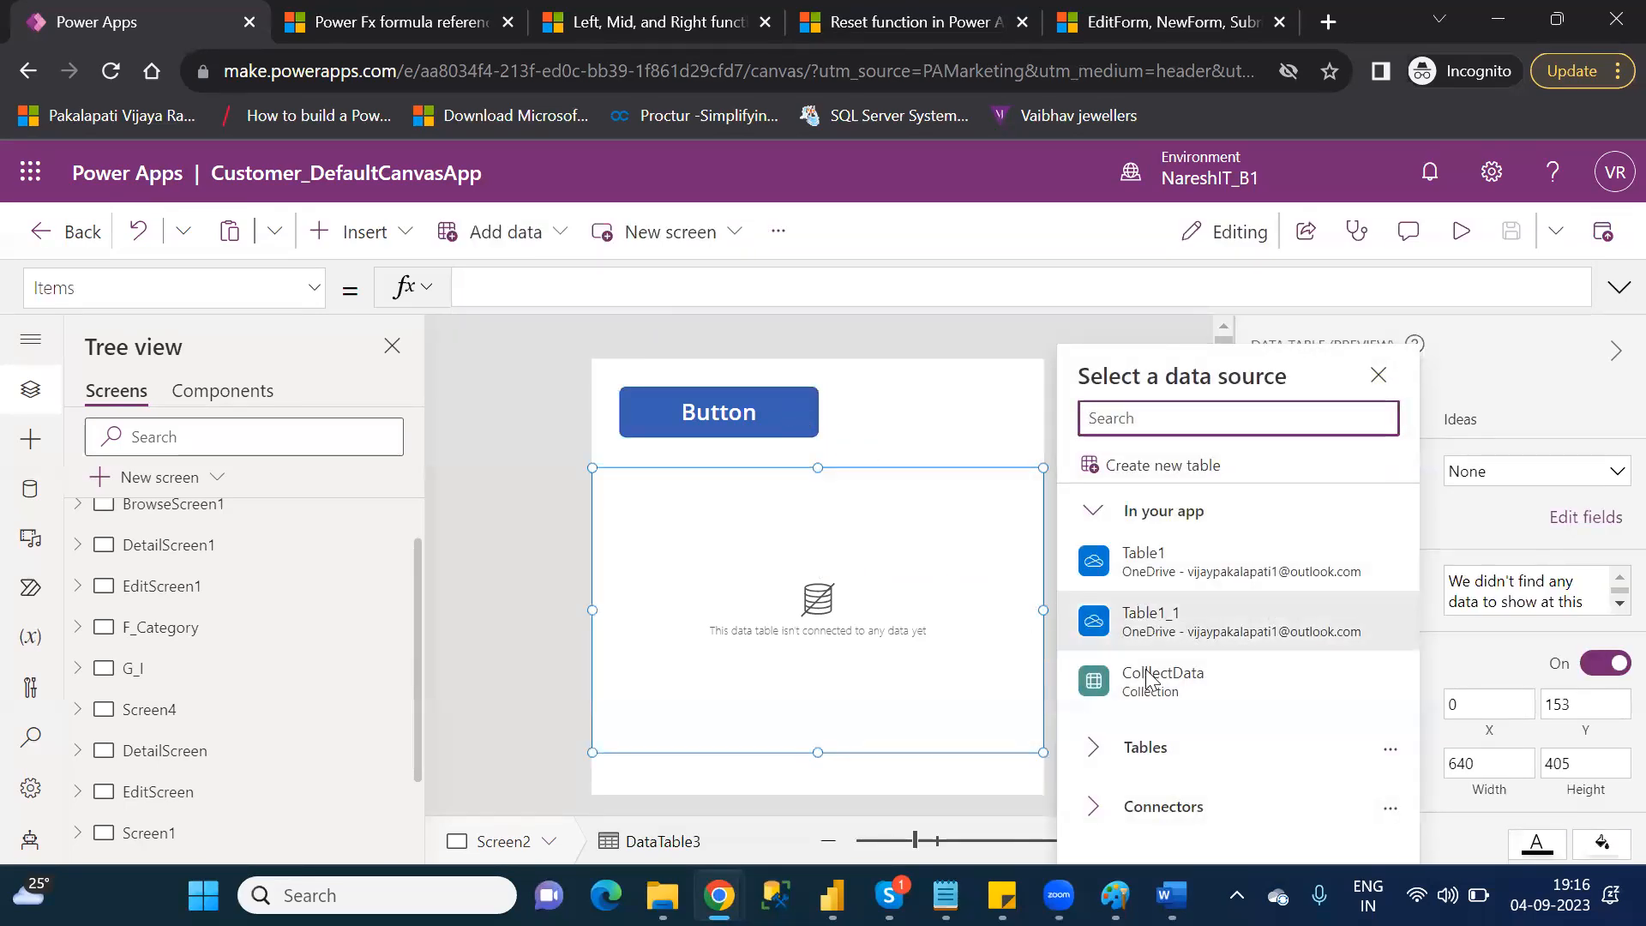
pyautogui.click(1186, 695)
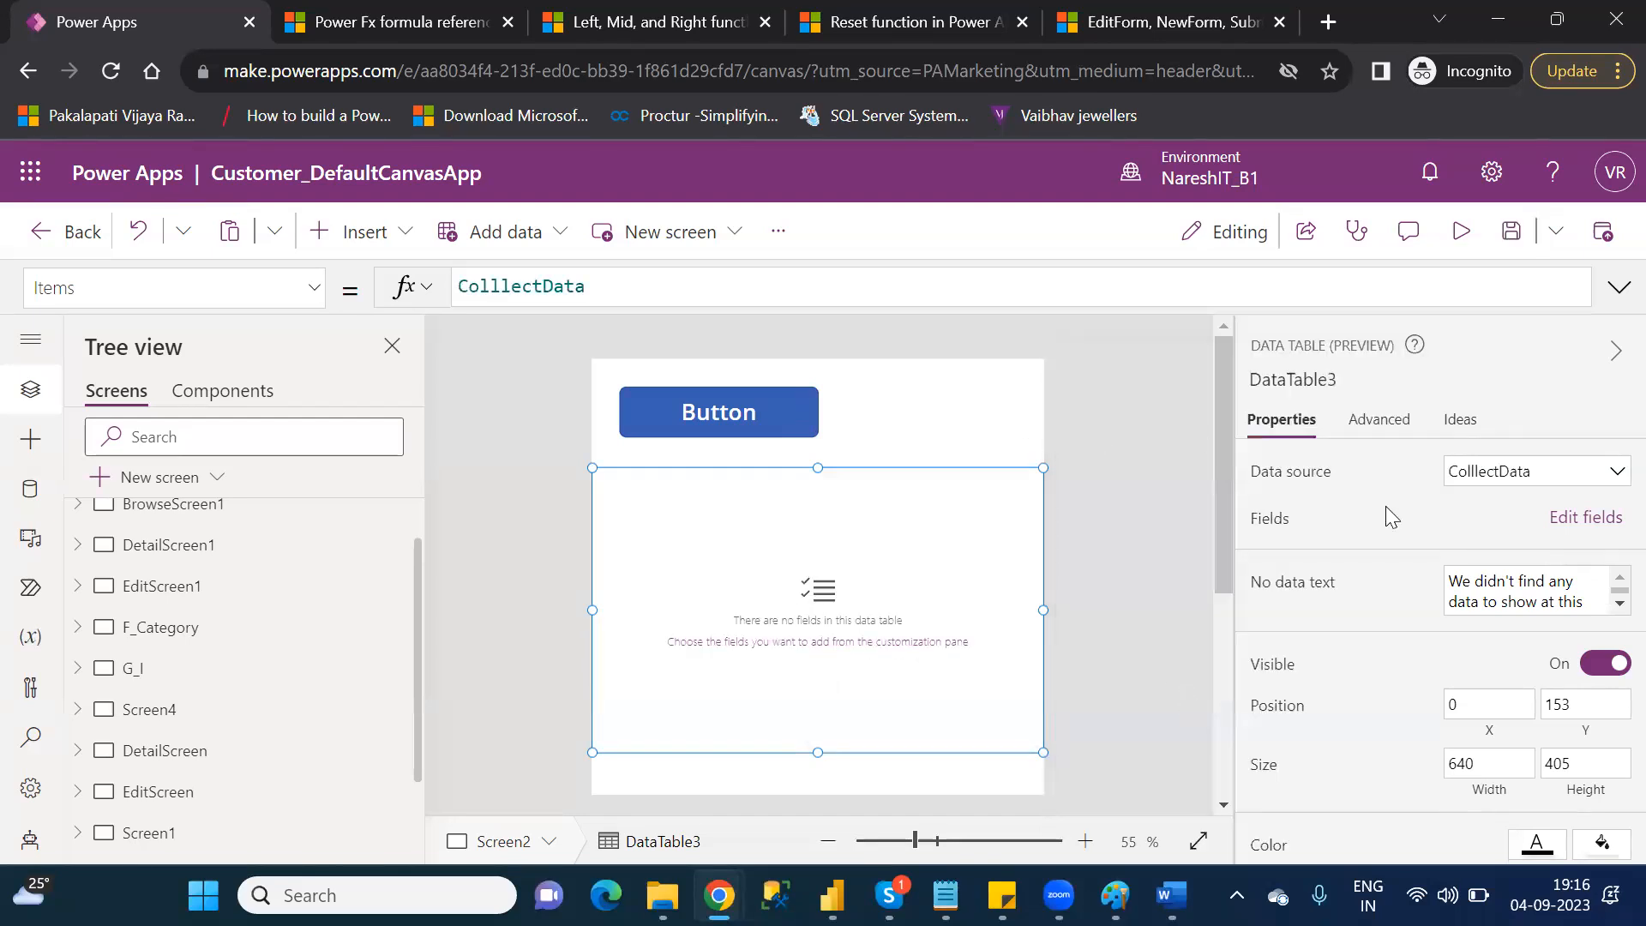
pyautogui.click(1562, 519)
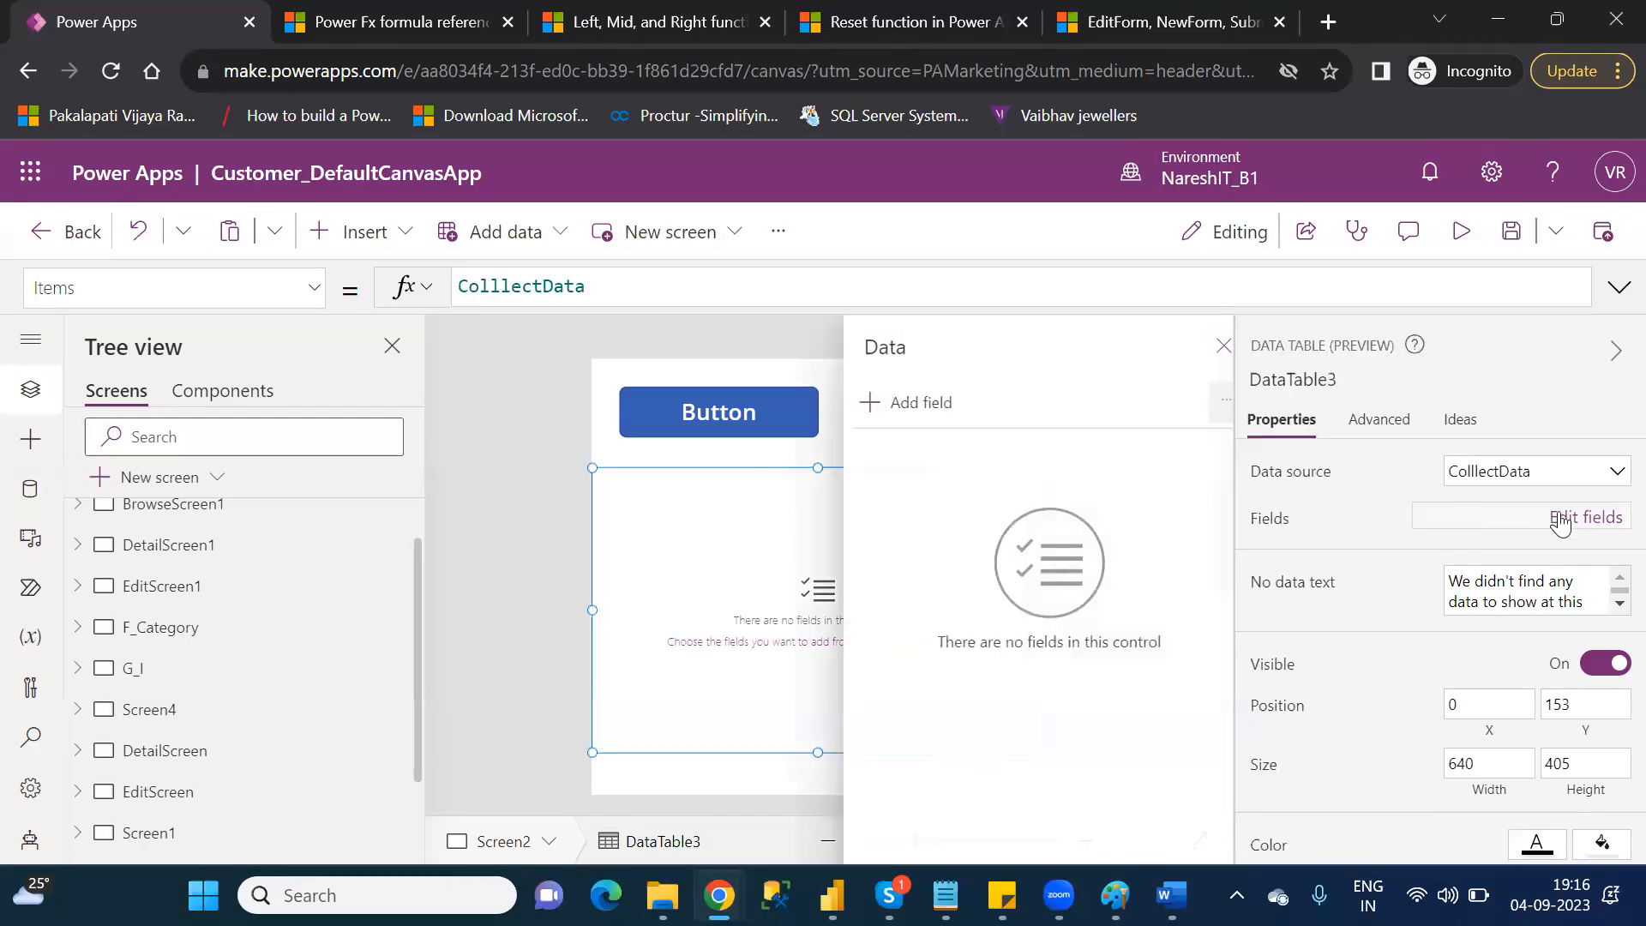
pyautogui.click(889, 400)
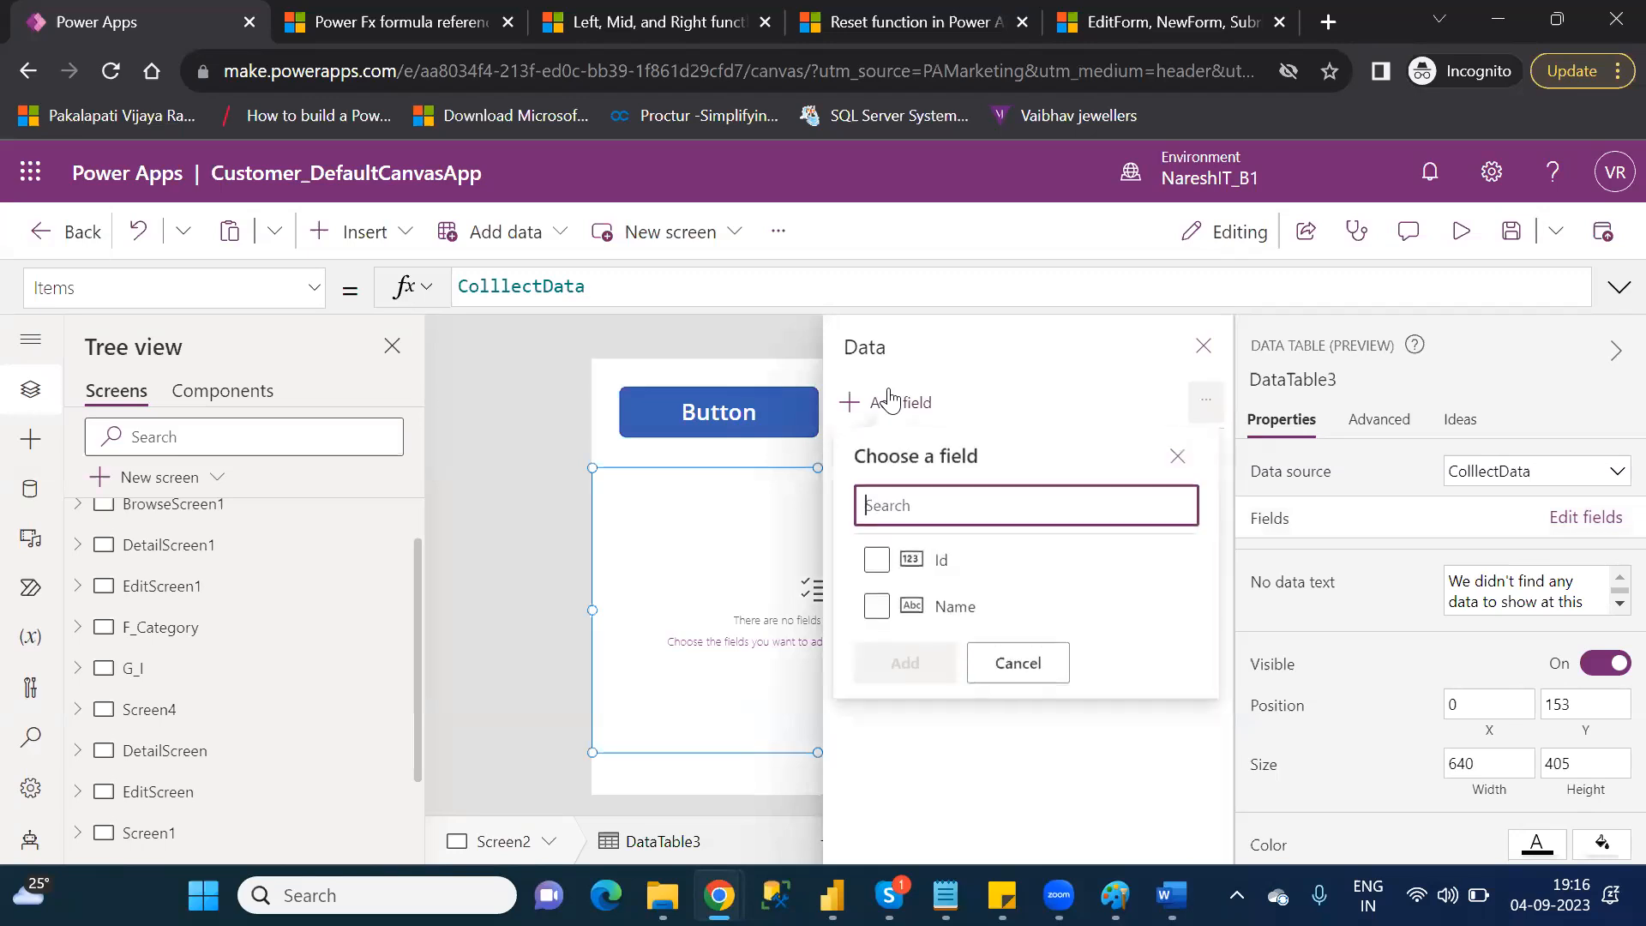
pyautogui.click(876, 560)
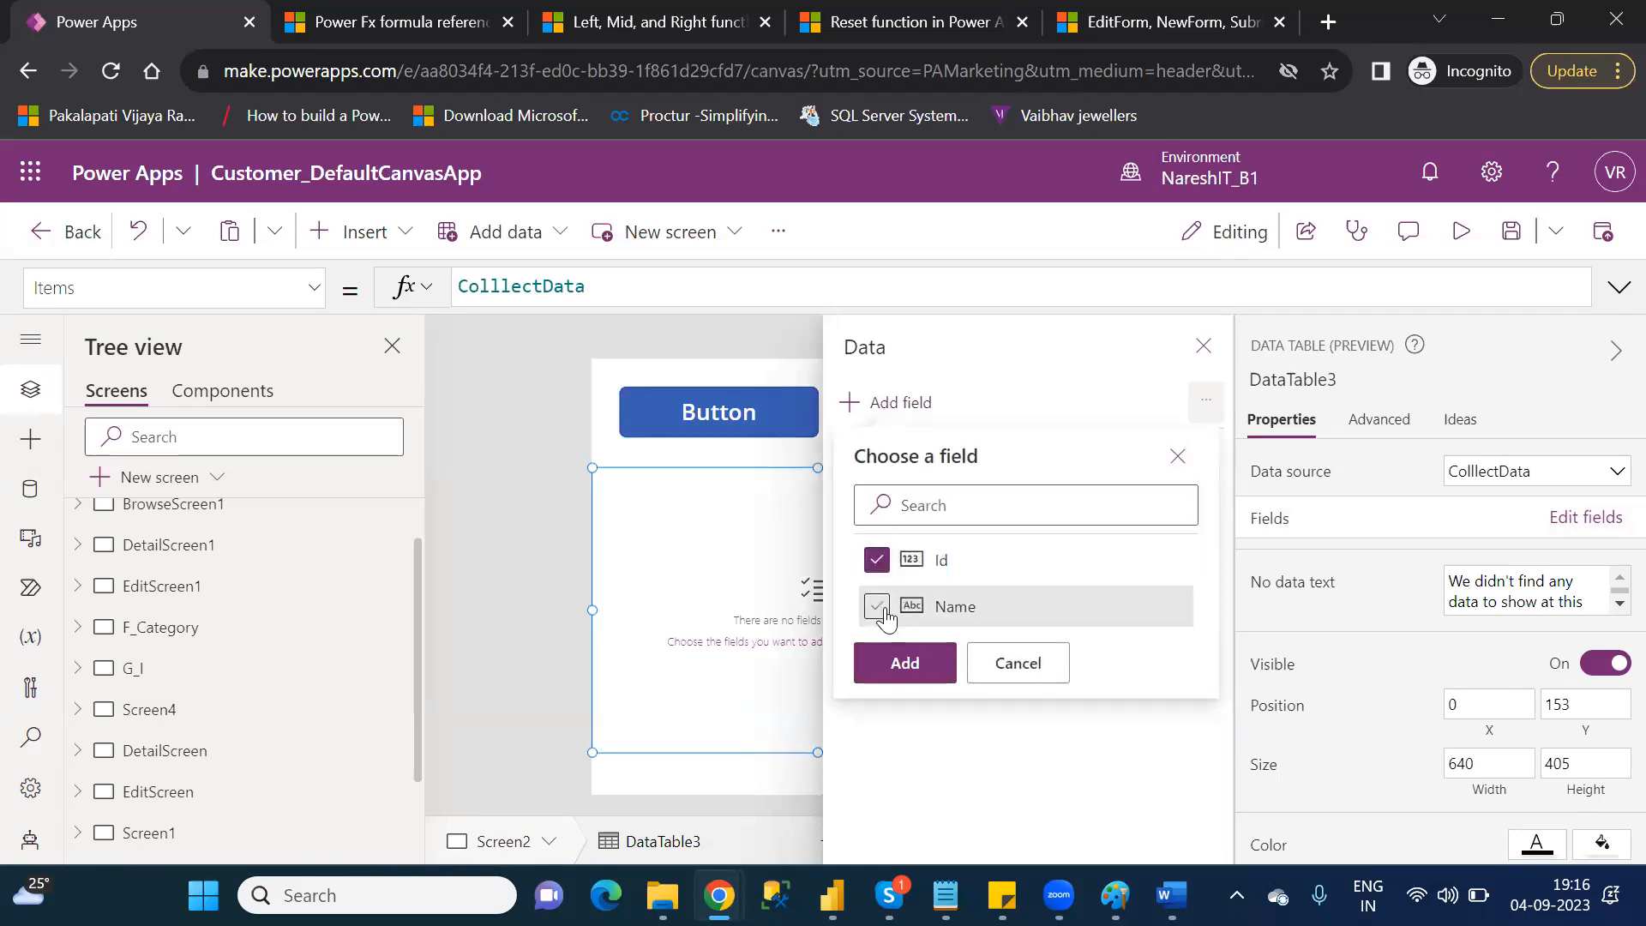
pyautogui.click(876, 606)
pyautogui.click(905, 663)
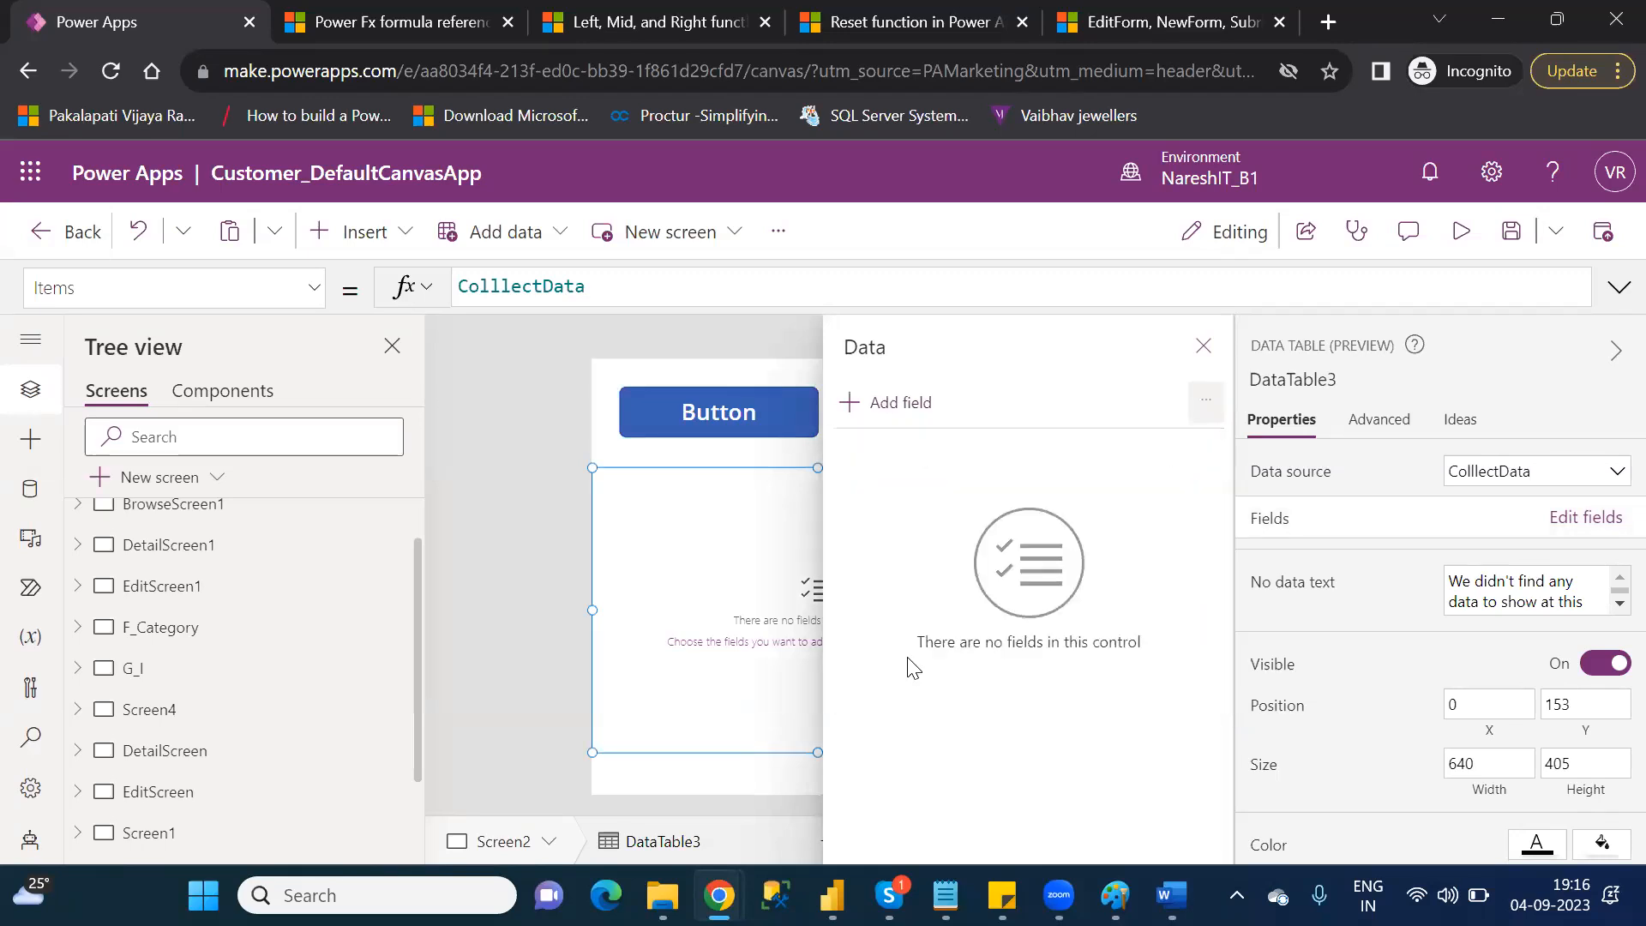
pyautogui.click(1204, 346)
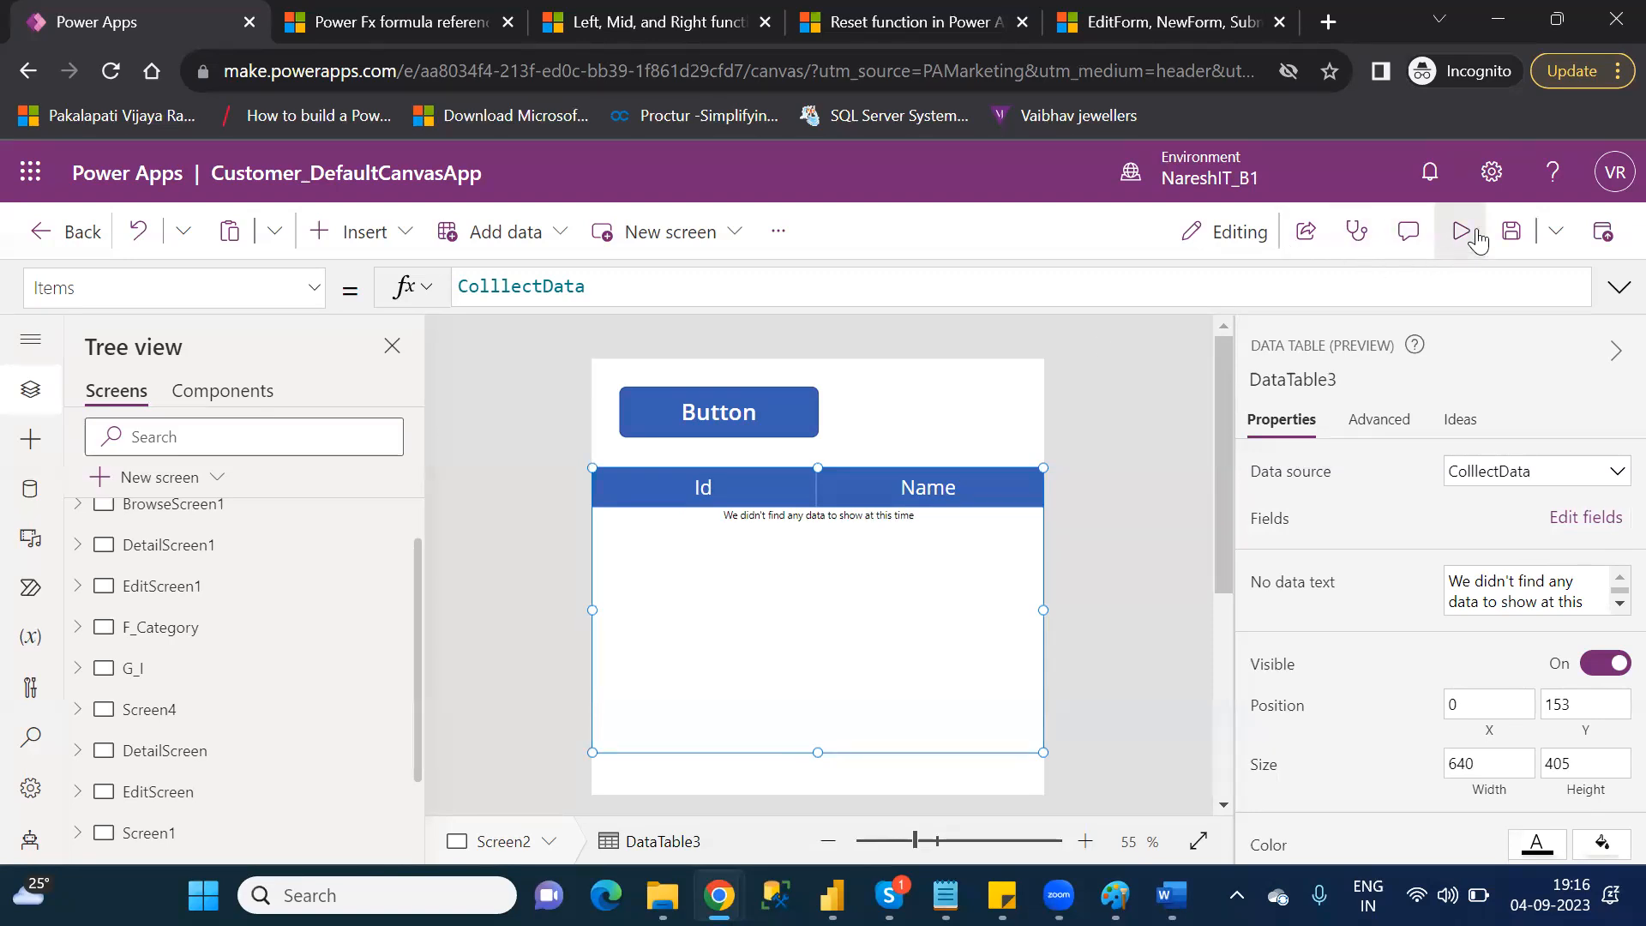
# - Preview the app, run the button once to check the collected record in the table, and return to editing
pyautogui.click(1476, 236)
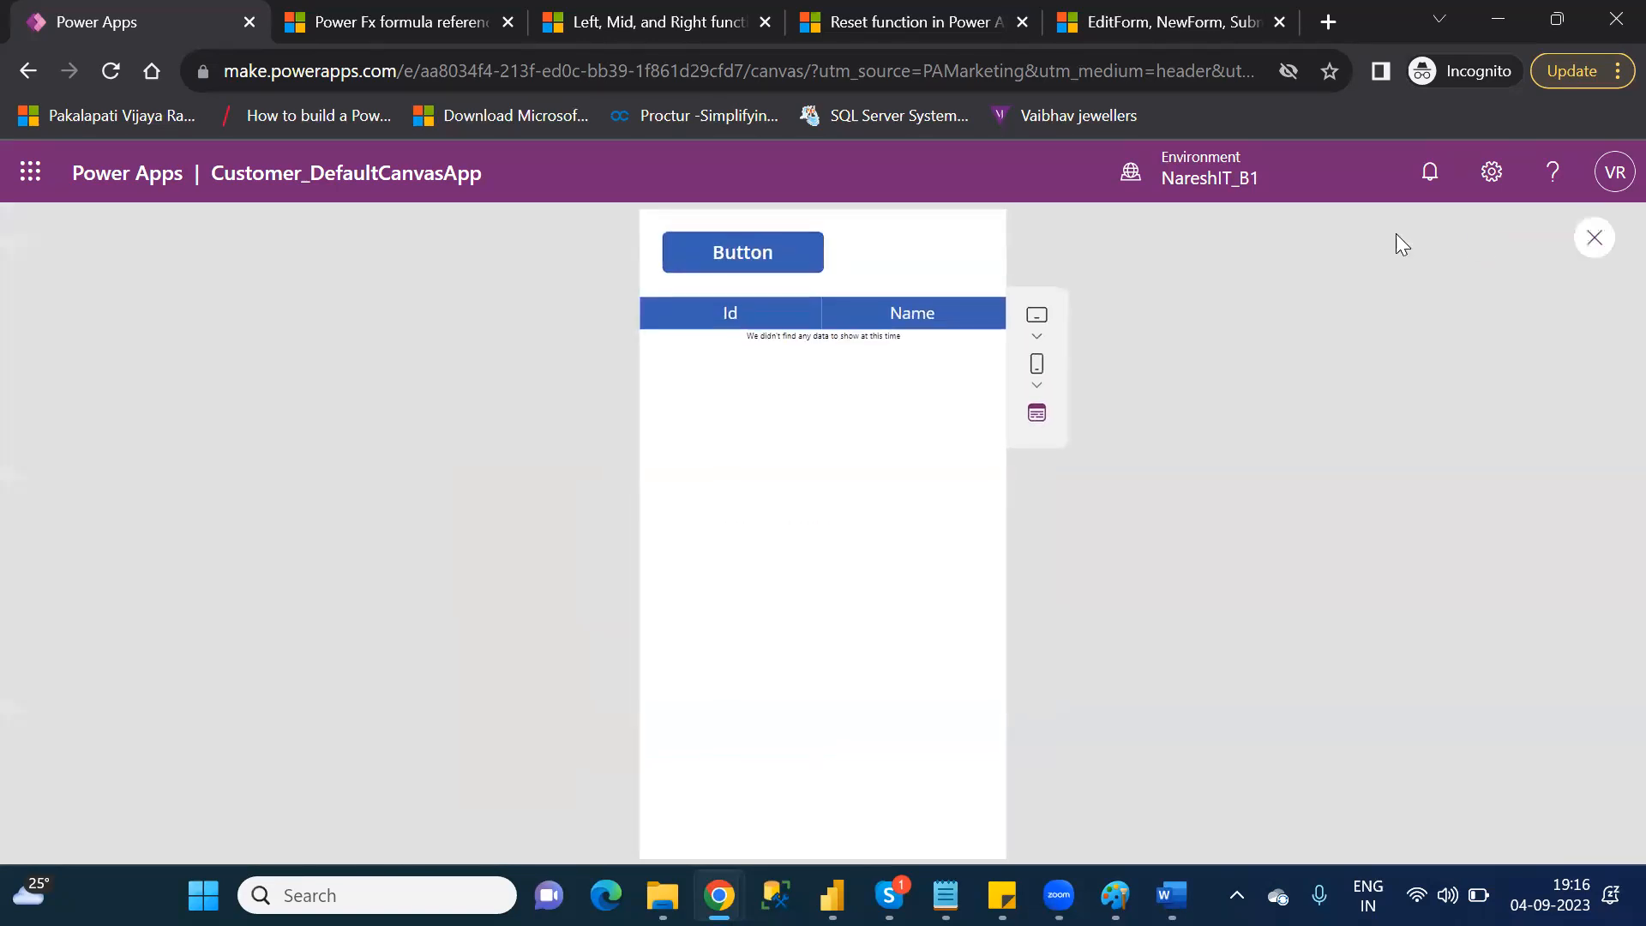
pyautogui.click(714, 259)
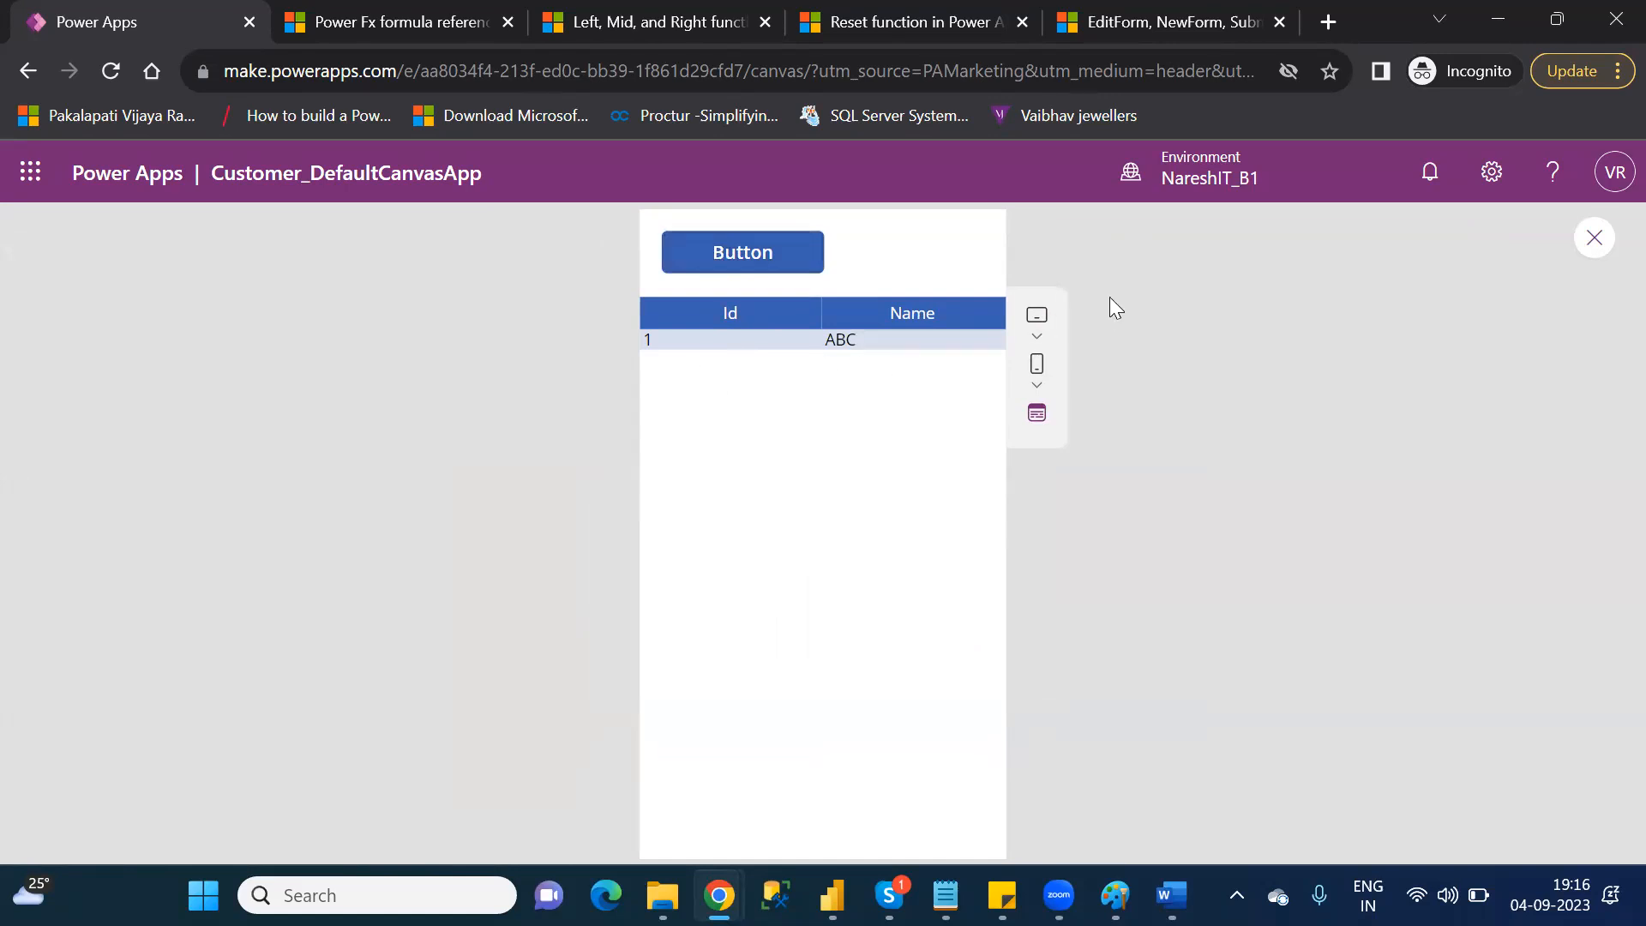
pyautogui.click(1597, 246)
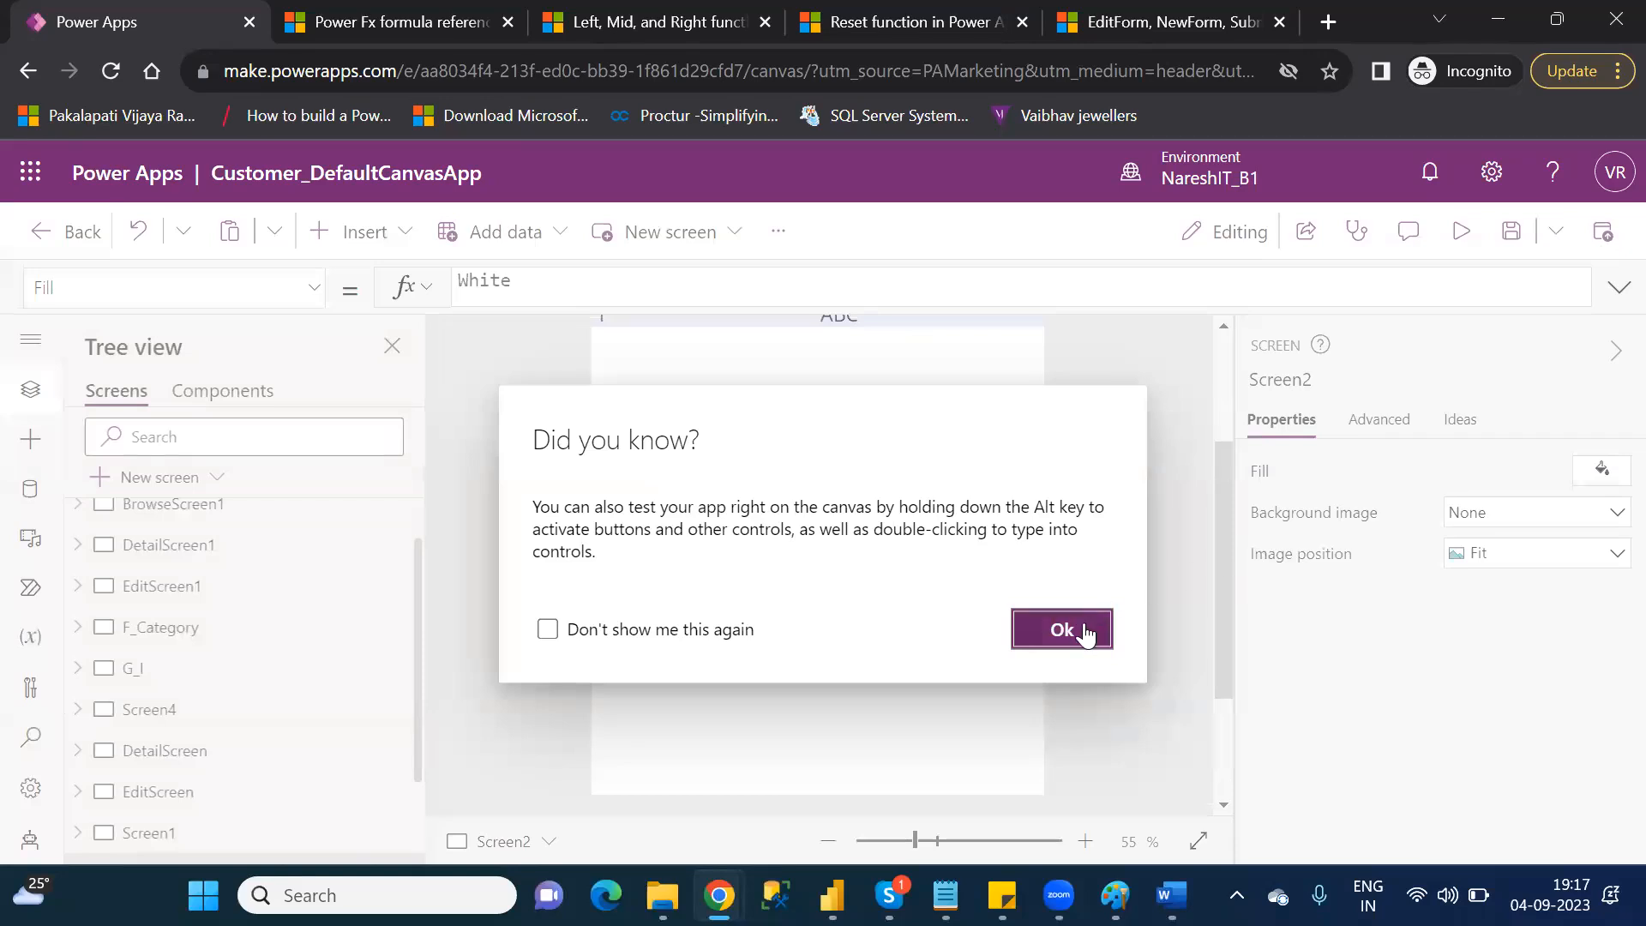
pyautogui.click(1087, 630)
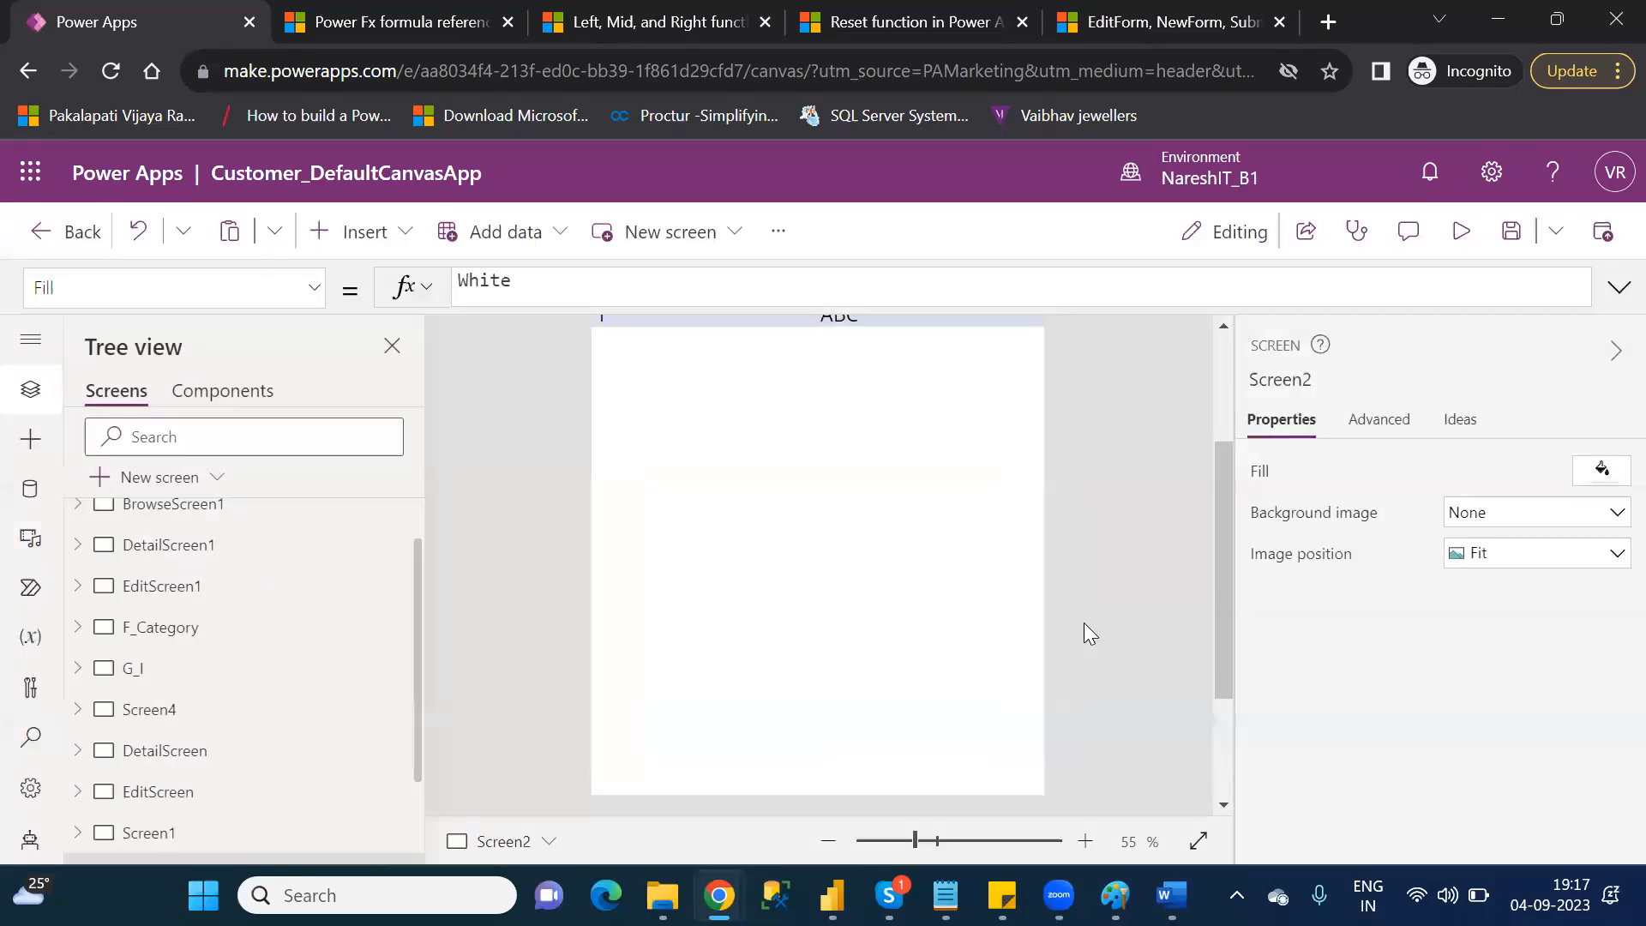
# - Preview the app again, run the button three more times to test repeated collecting, and close the preview
pyautogui.click(1460, 236)
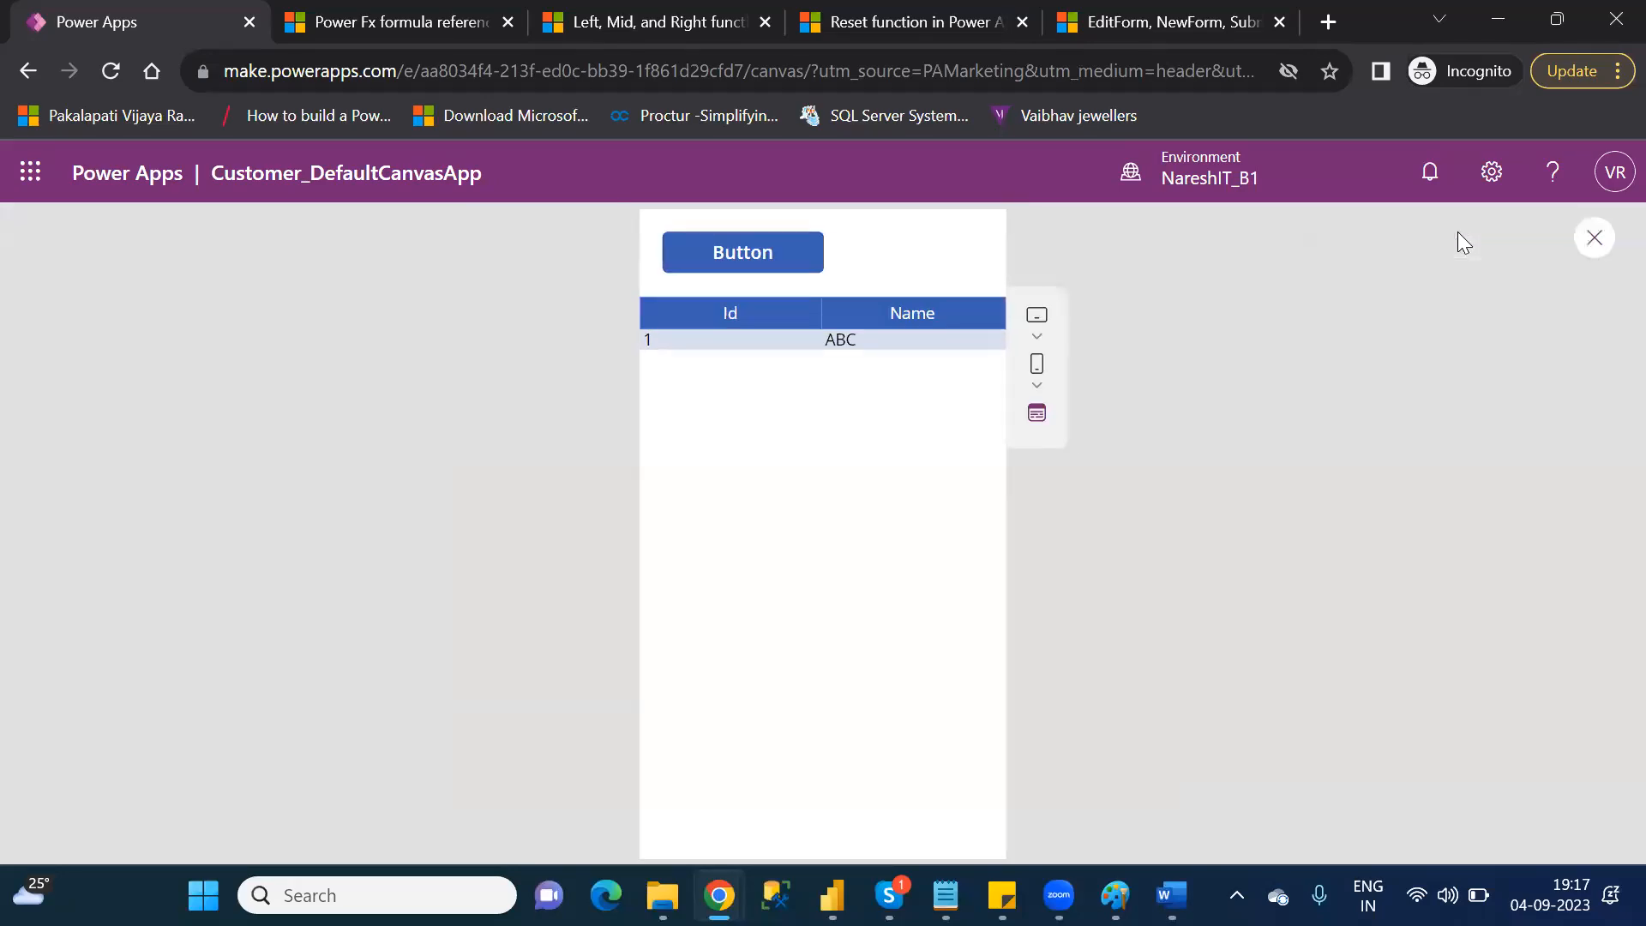
pyautogui.click(740, 254)
pyautogui.click(739, 255)
pyautogui.click(739, 254)
pyautogui.click(1597, 241)
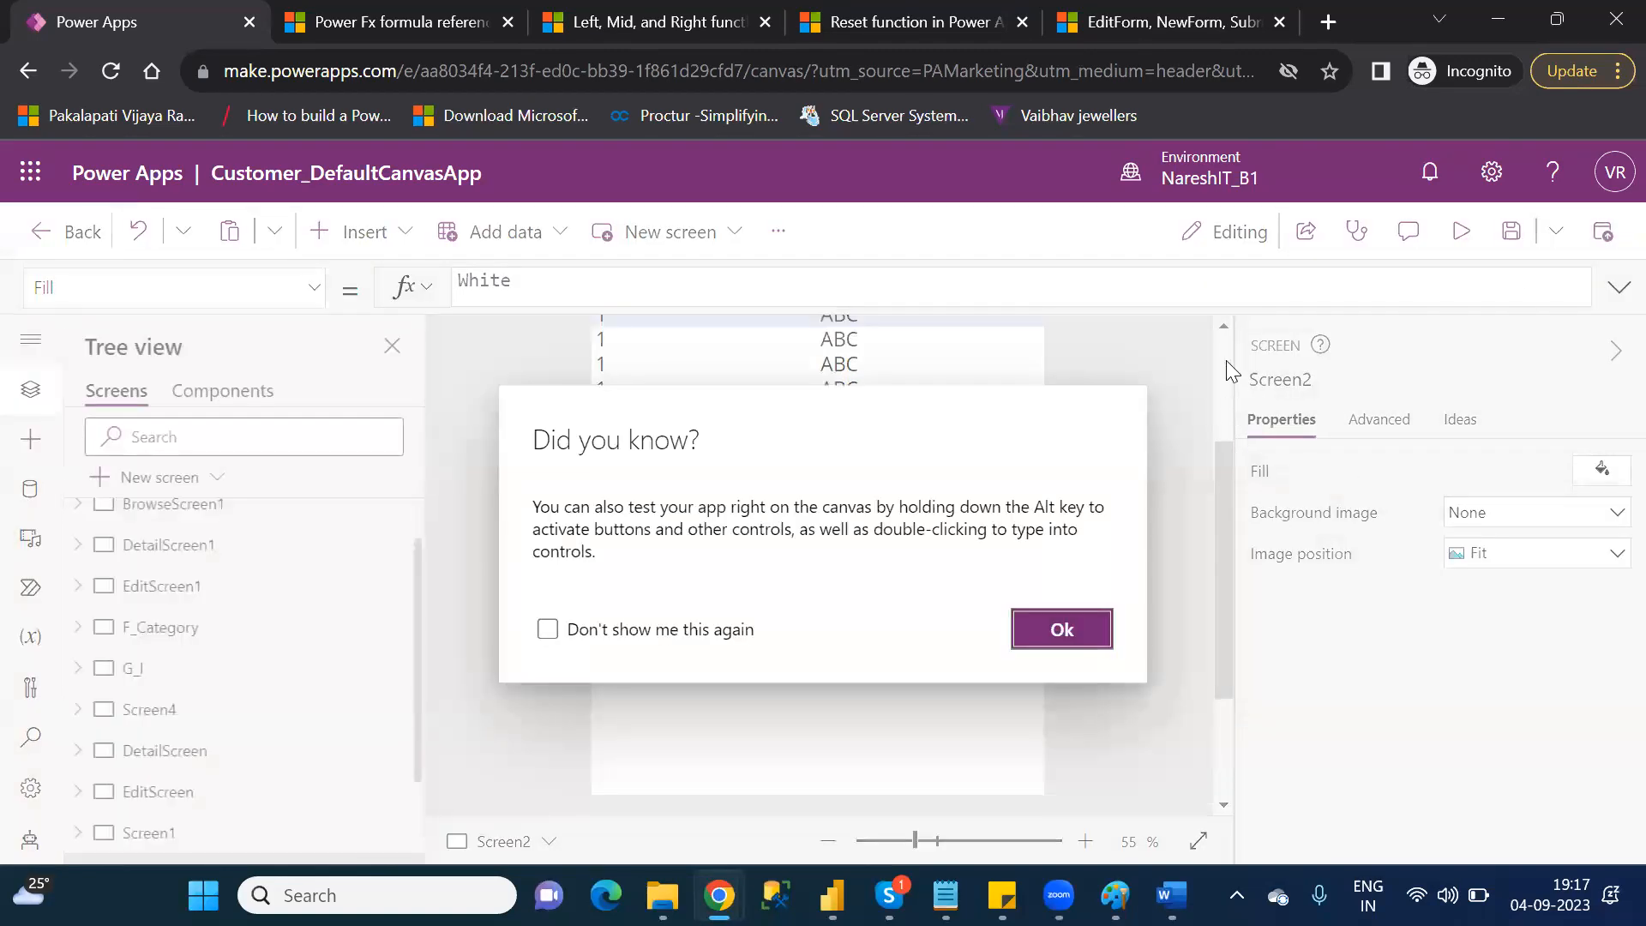
pyautogui.click(1085, 633)
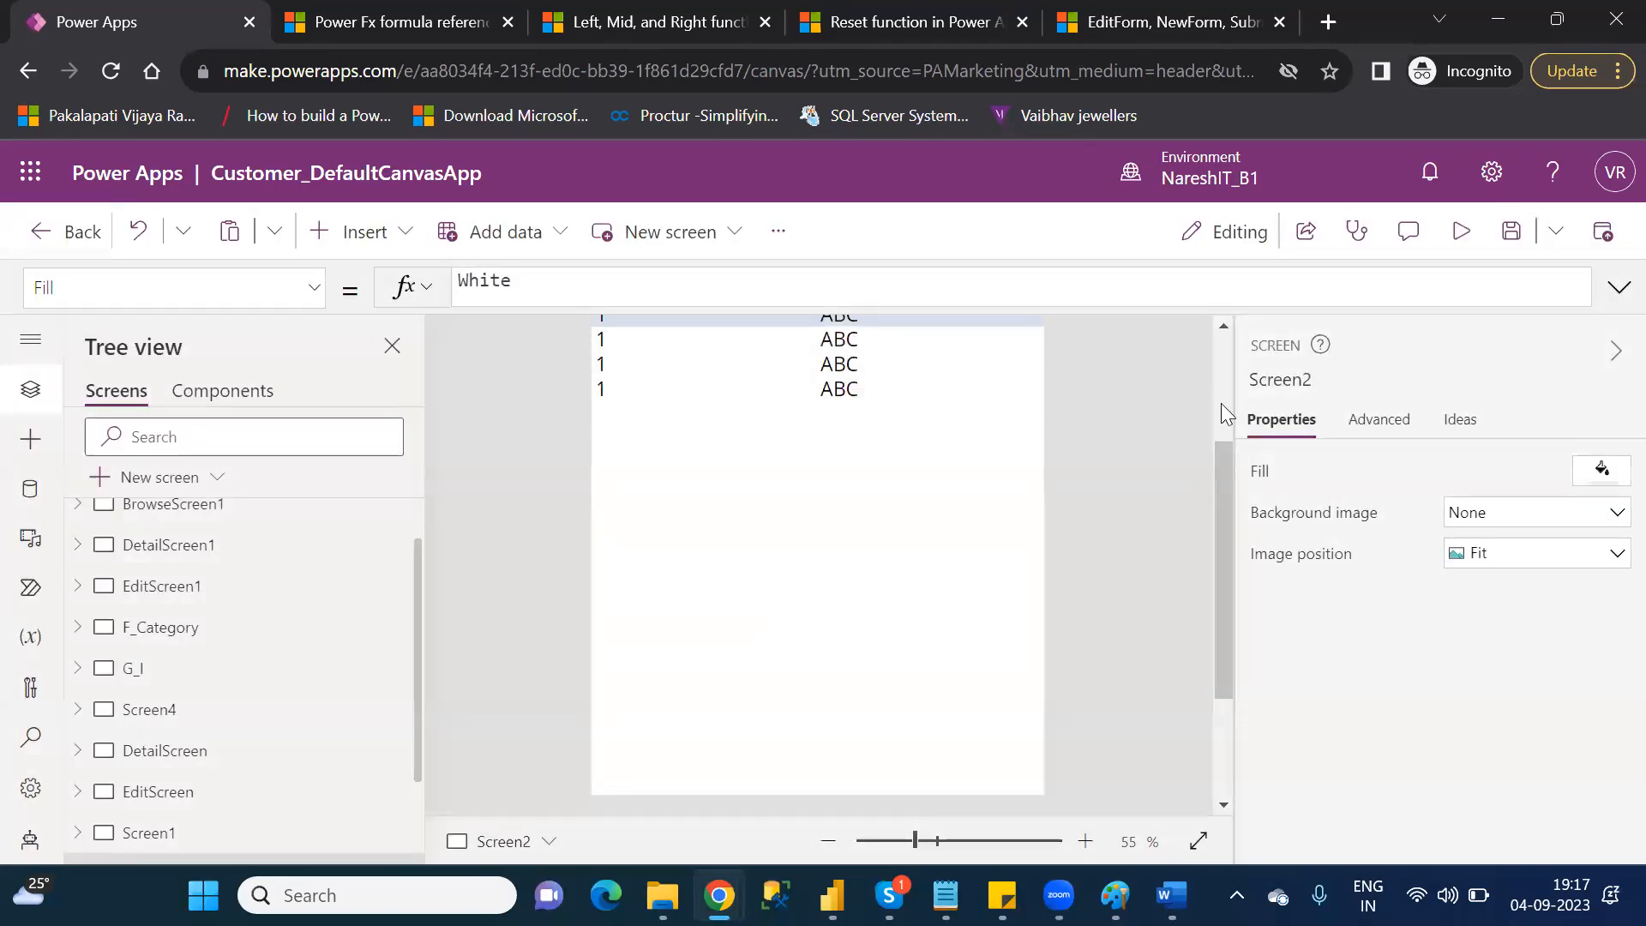
# - Add a second record to the button's OnSelect formula, making it Collect(ColllectData,{Id:1,Name:"ABC"},{Id:2,Name:"Power Apps"})
pyautogui.click(1227, 369)
pyautogui.click(657, 420)
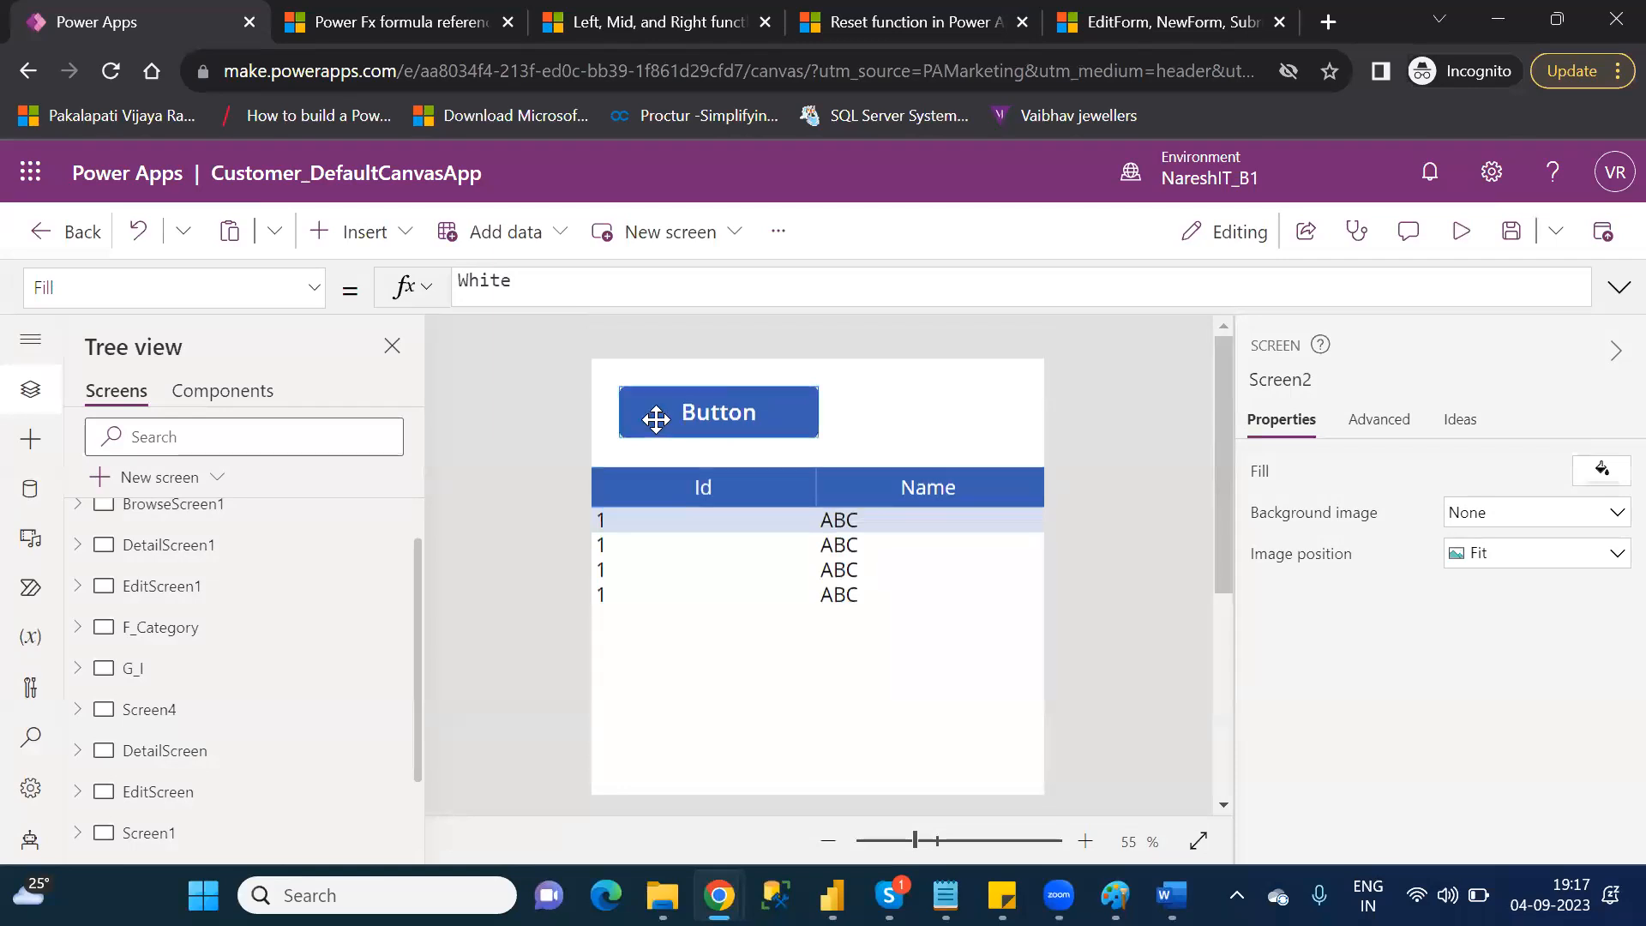
pyautogui.click(865, 286)
pyautogui.write(')')
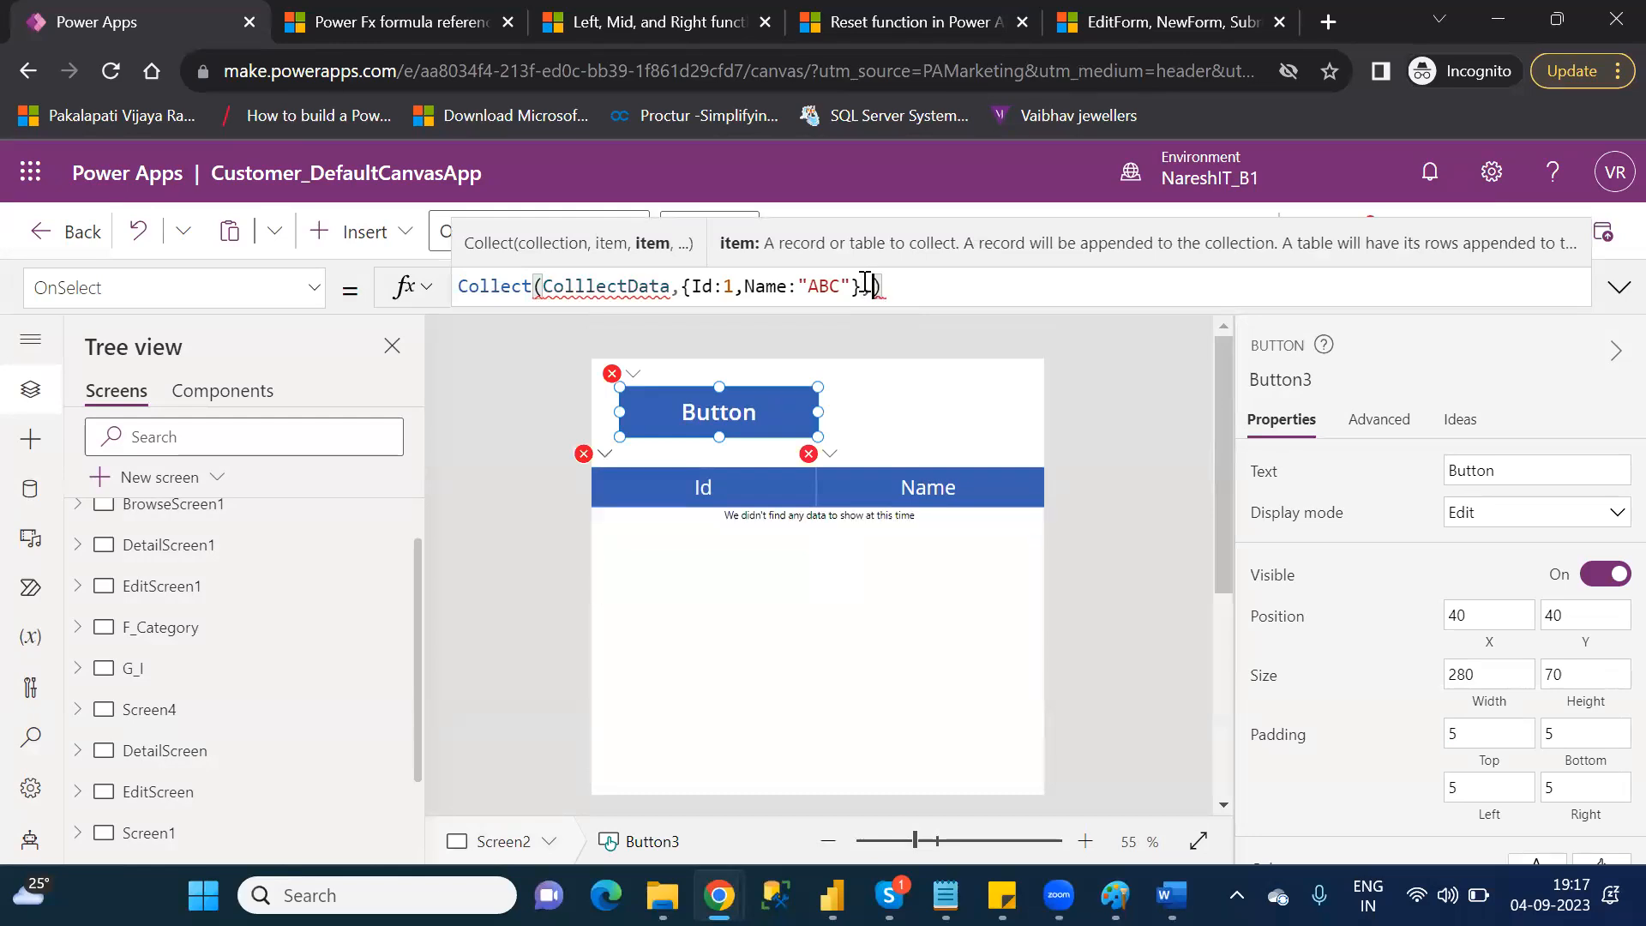
pyautogui.write(',{Id')
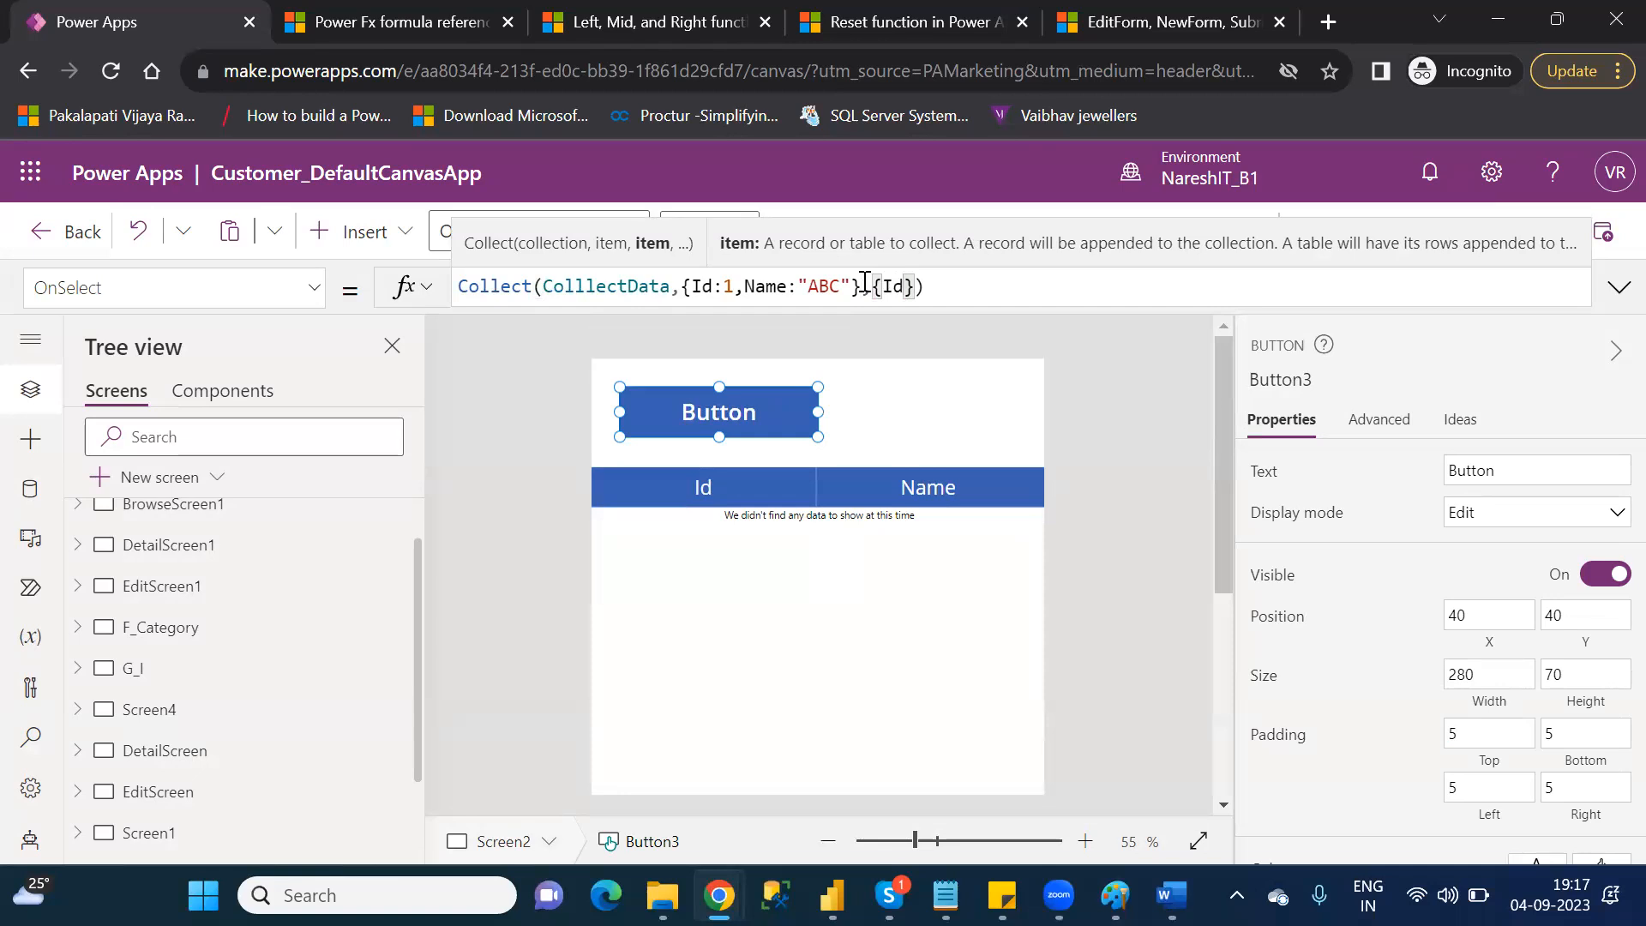
pyautogui.write(':2')
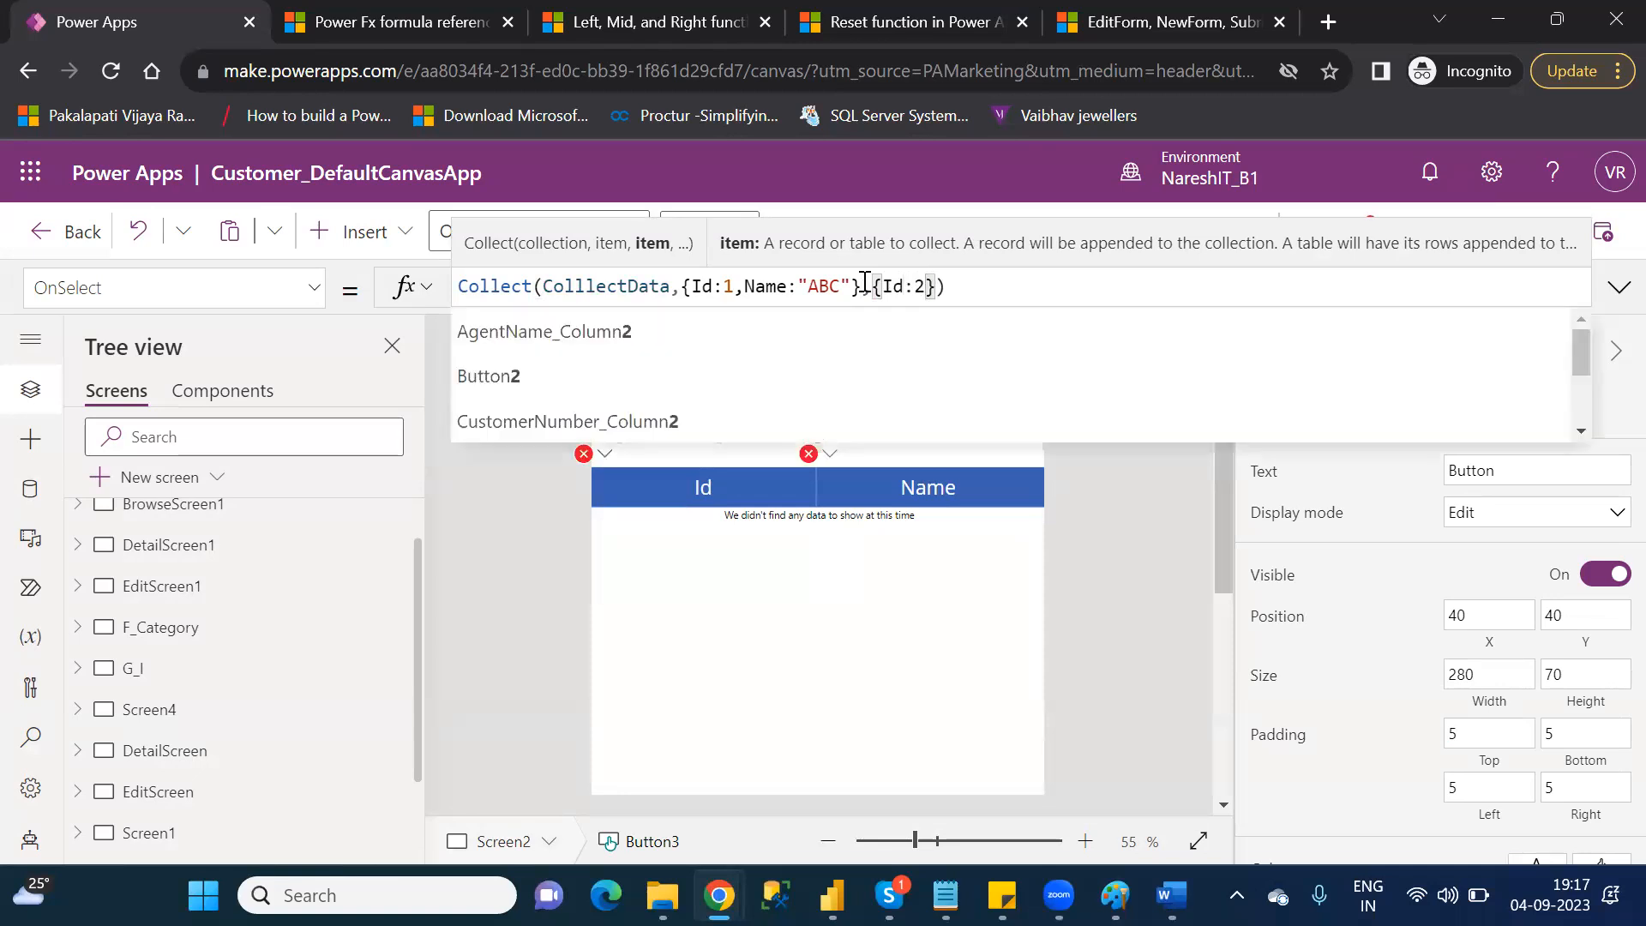
pyautogui.write(',')
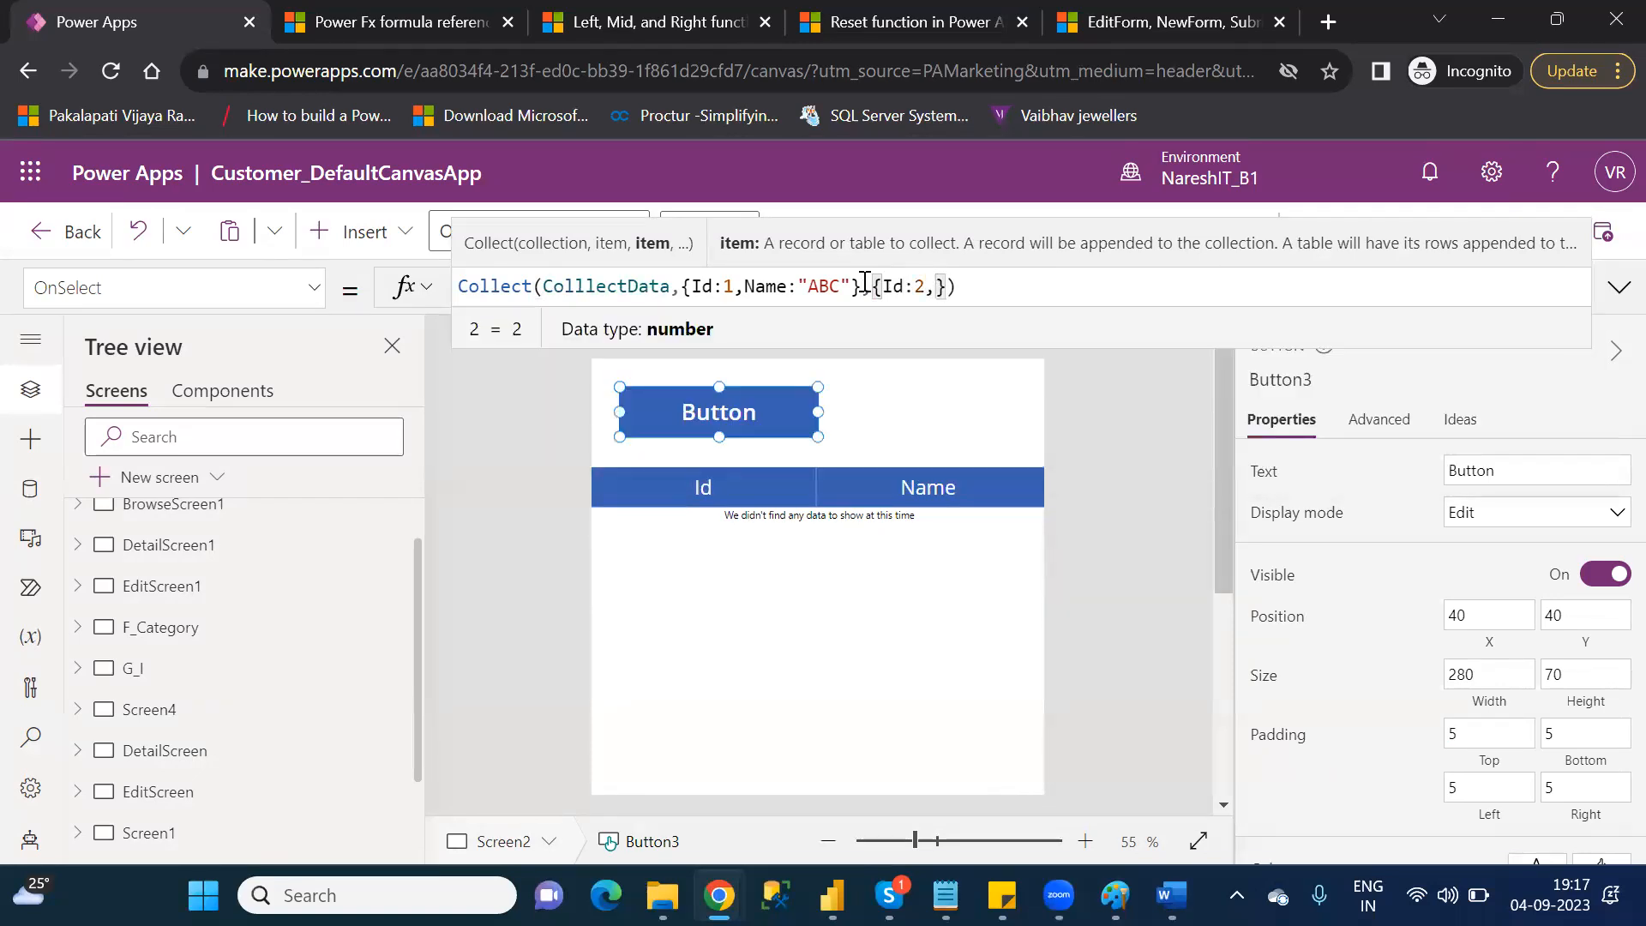
pyautogui.write('Name:')
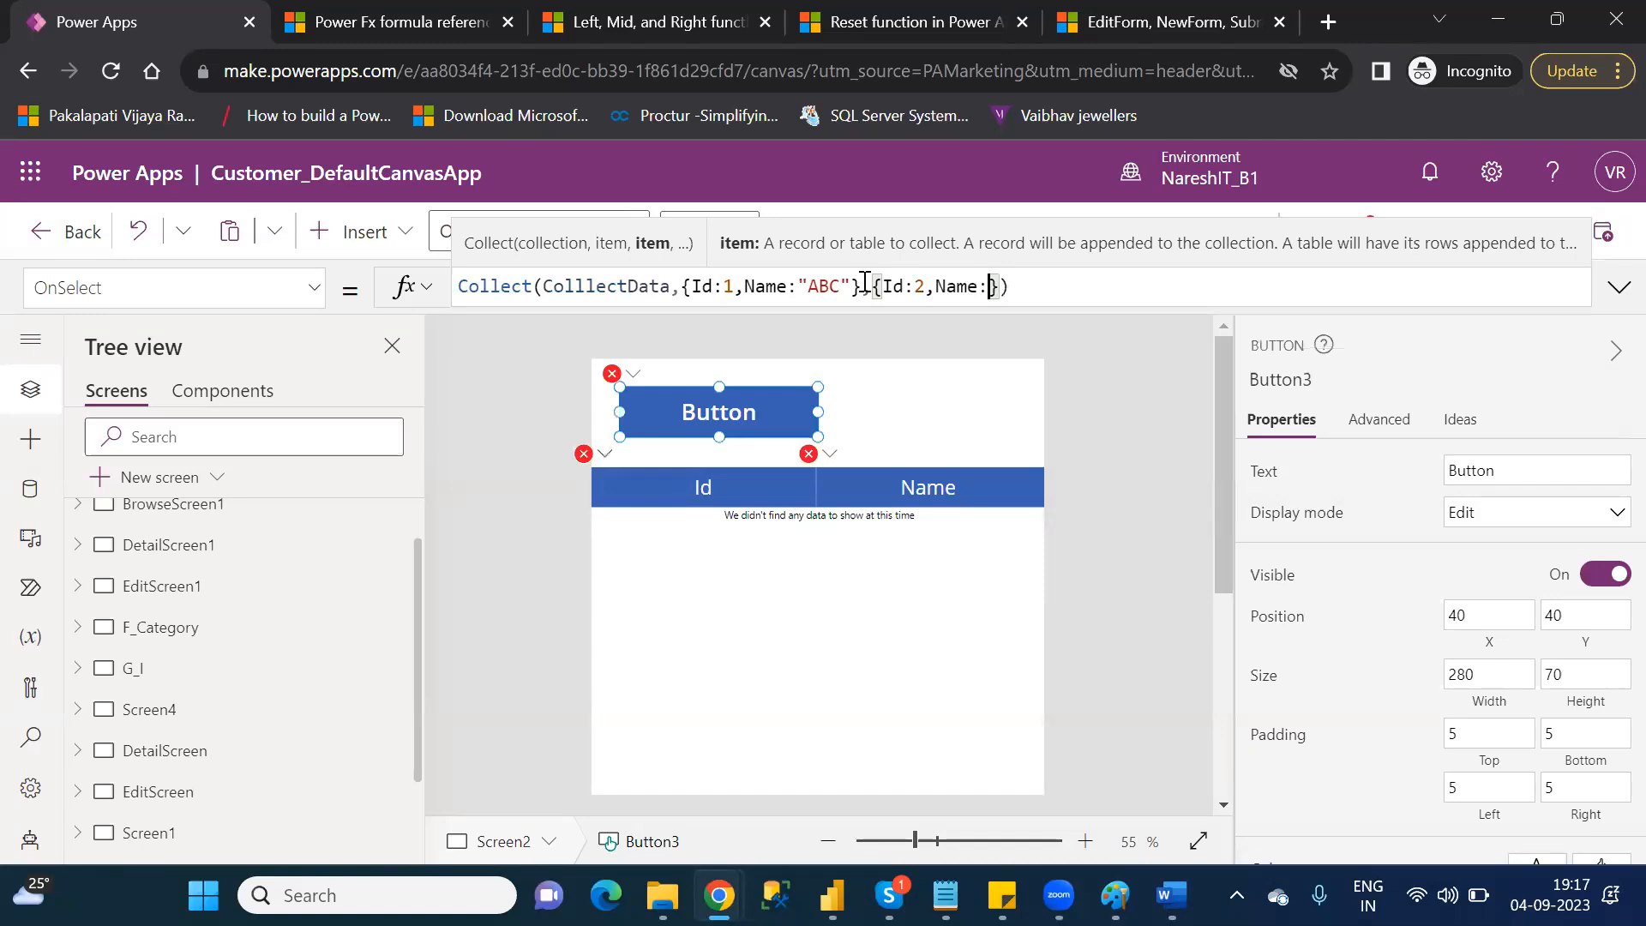
pyautogui.write('"Power ')
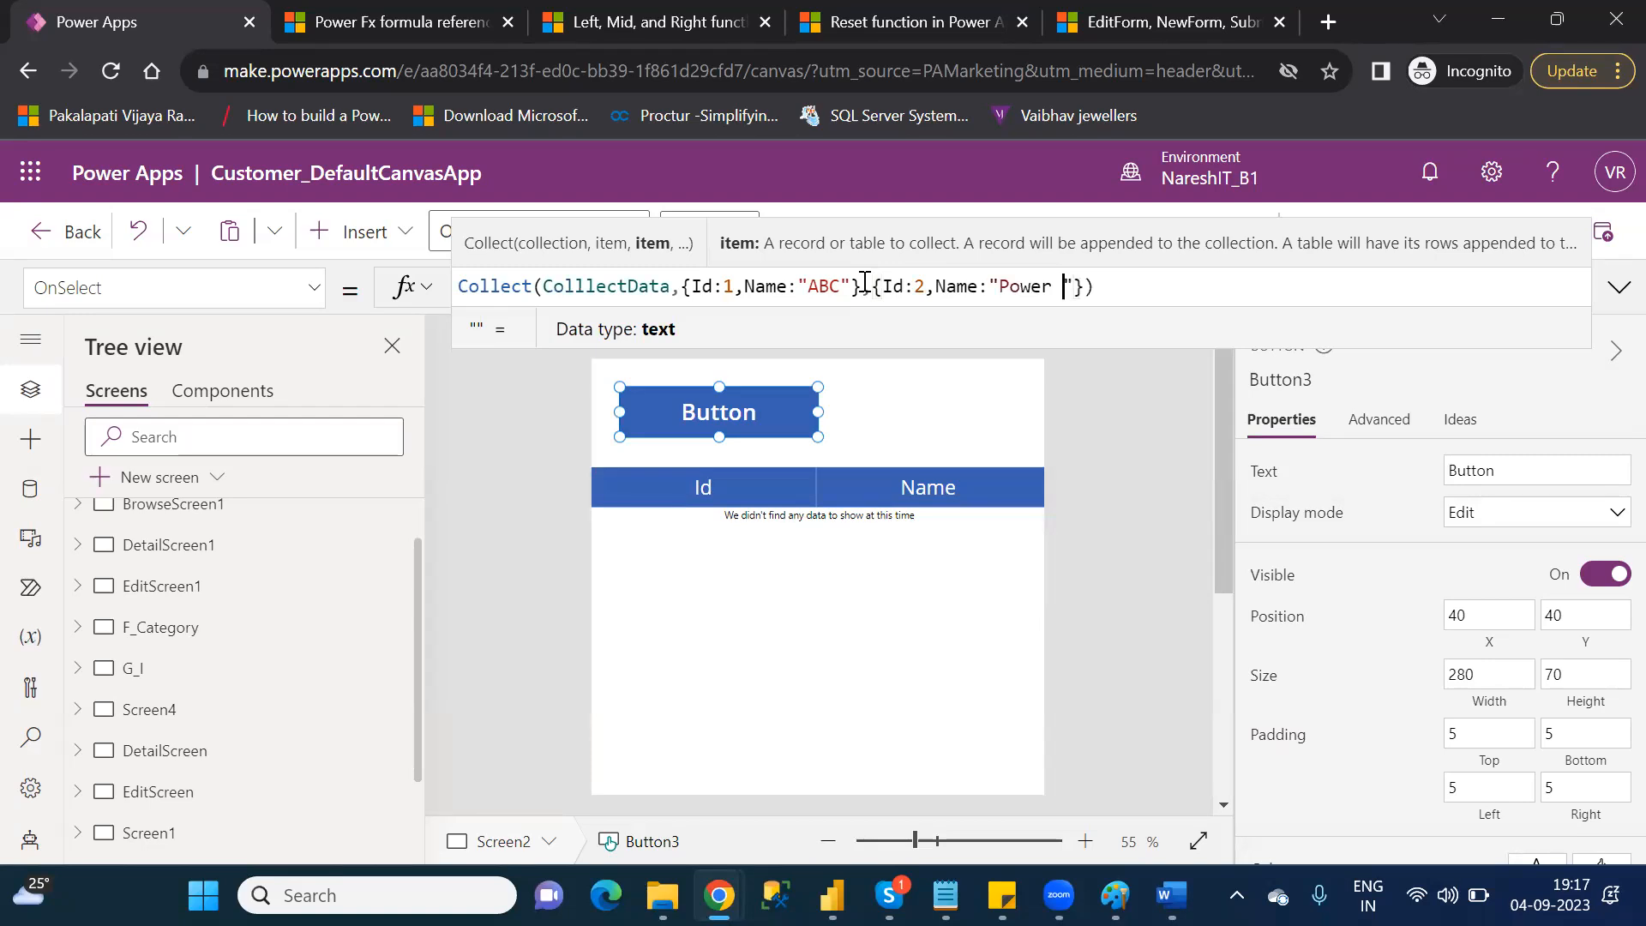
pyautogui.write('Apps')
pyautogui.press('Right')
pyautogui.press('Right')
pyautogui.press('Right')
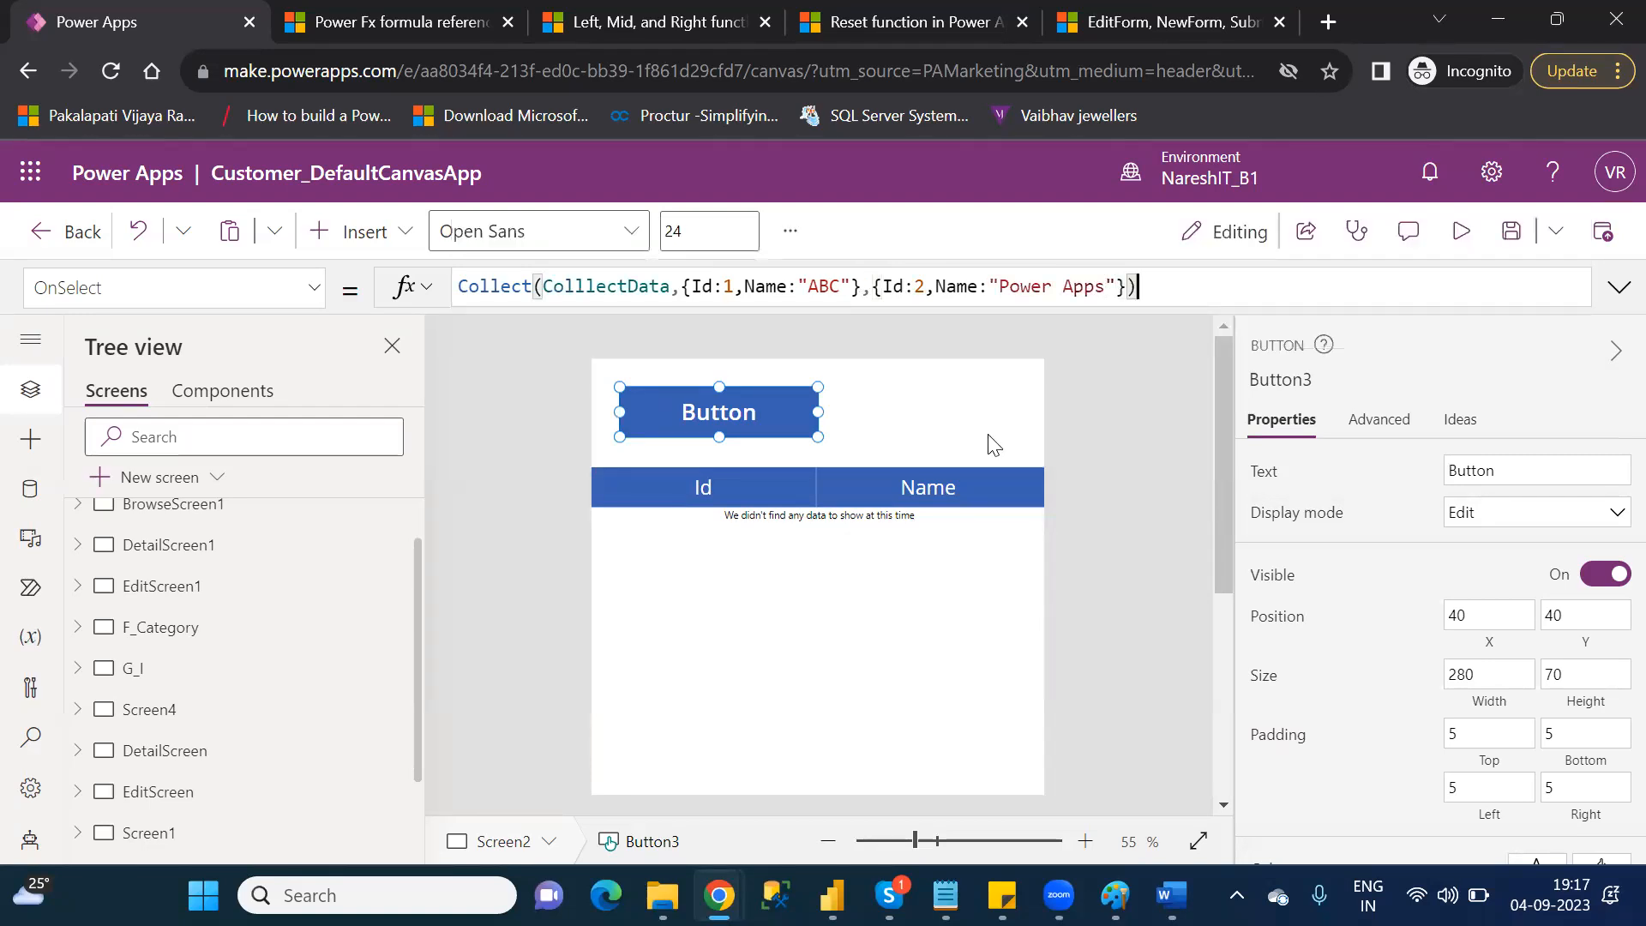
pyautogui.click(1070, 450)
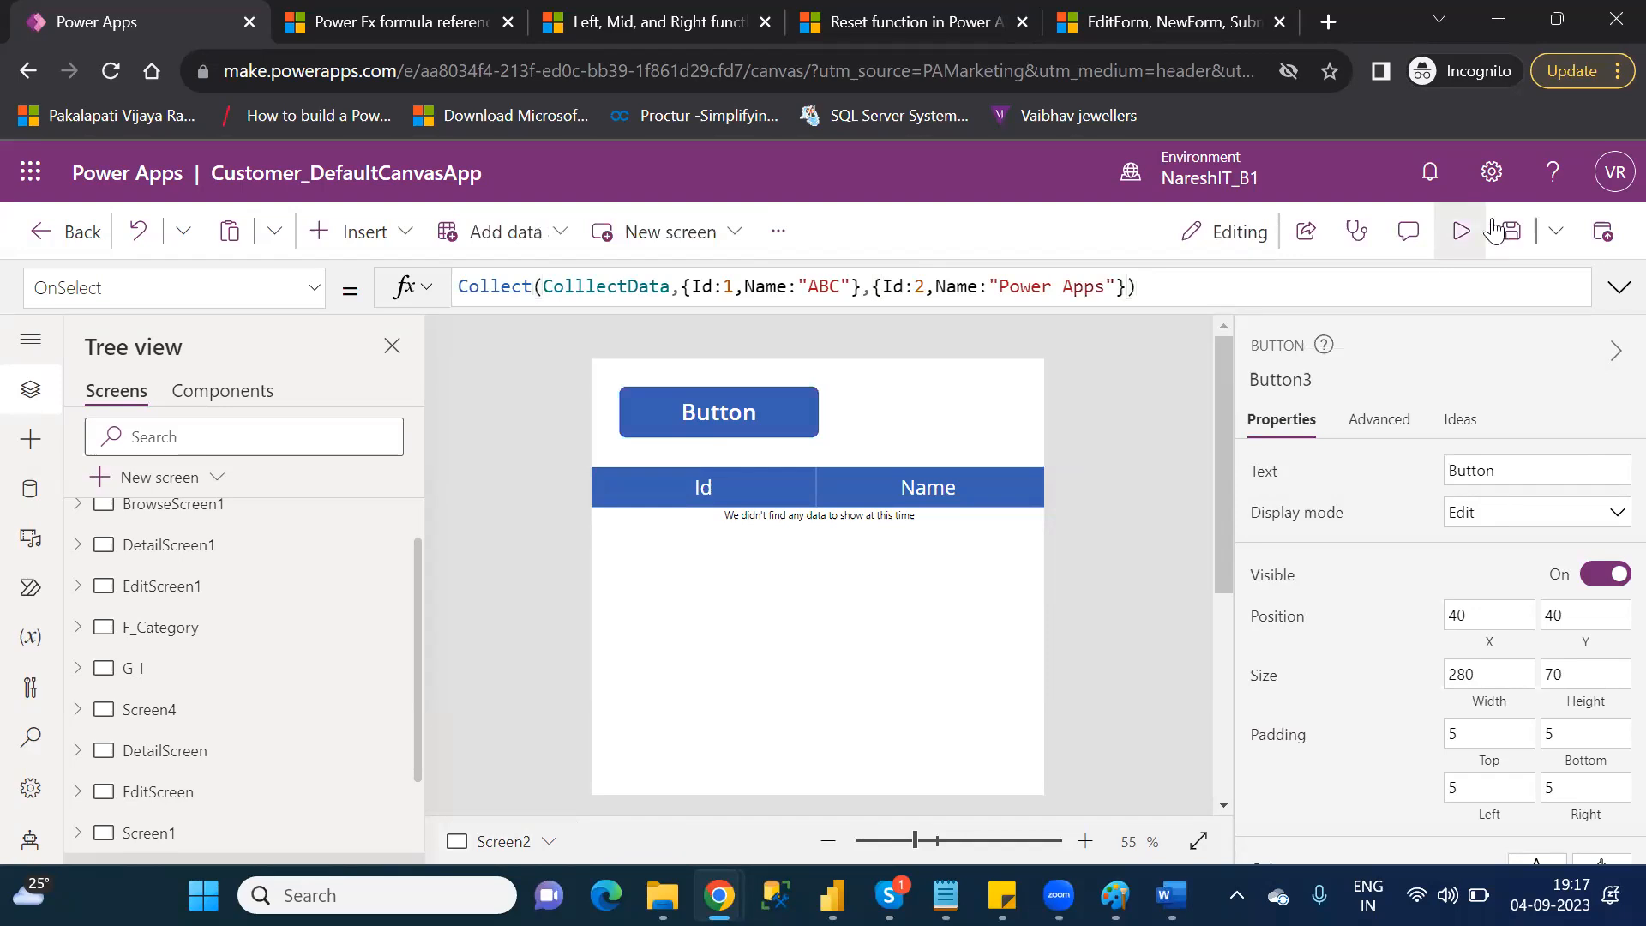
# - Preview the app, run the button twice to fill the table with both records, and return to the editor
pyautogui.click(1458, 233)
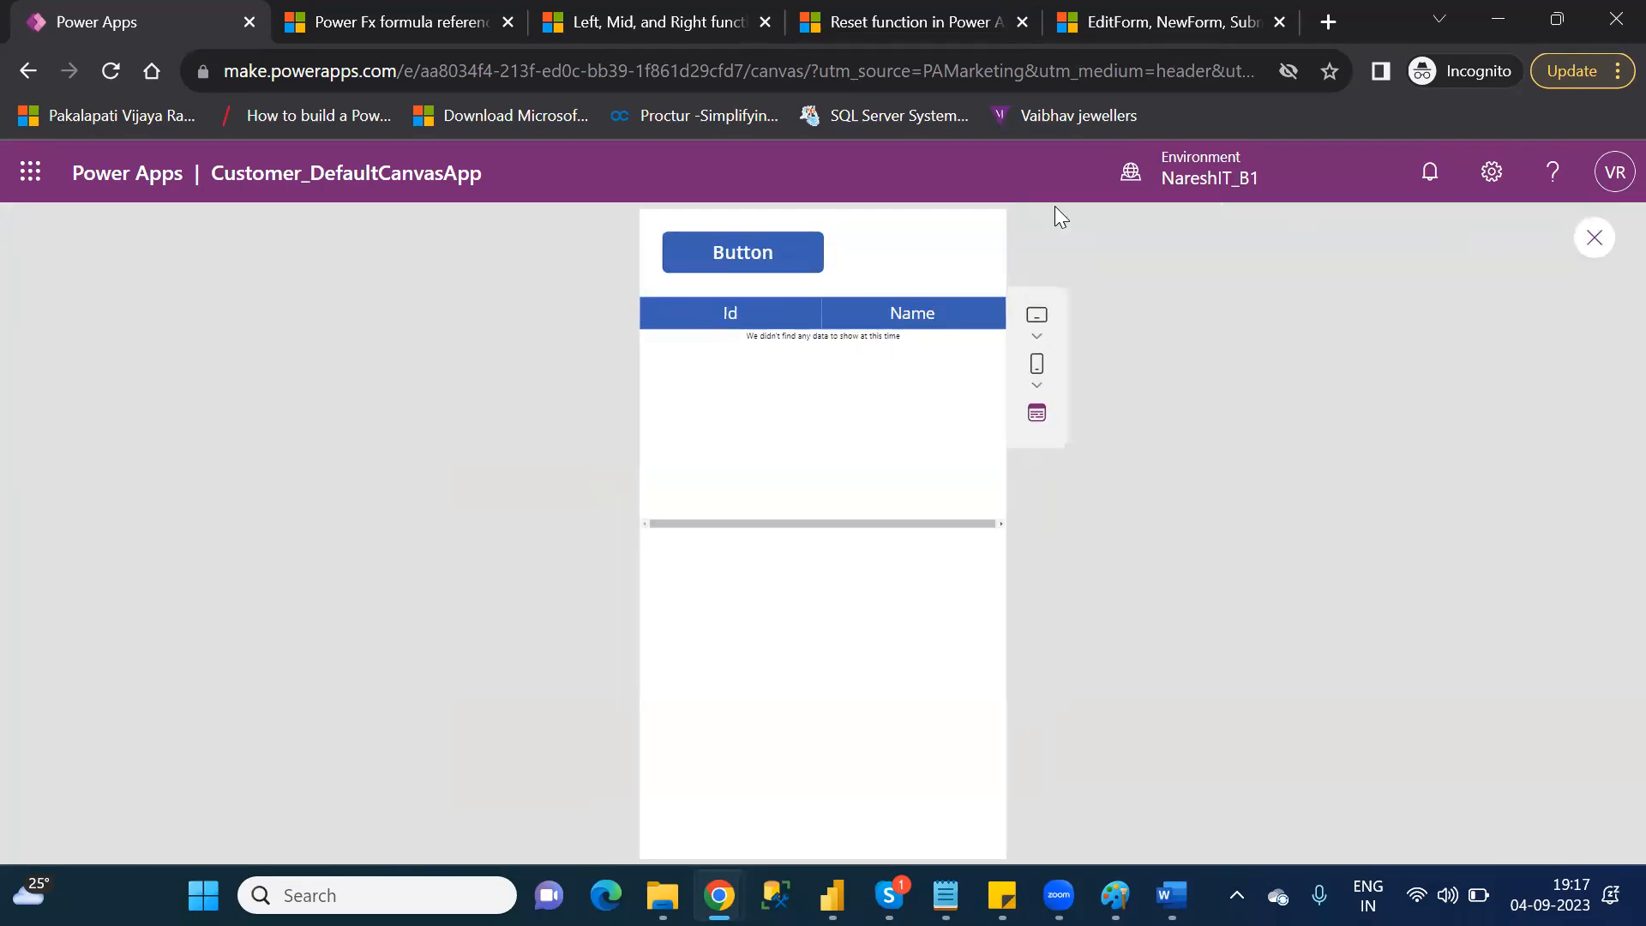
pyautogui.click(719, 254)
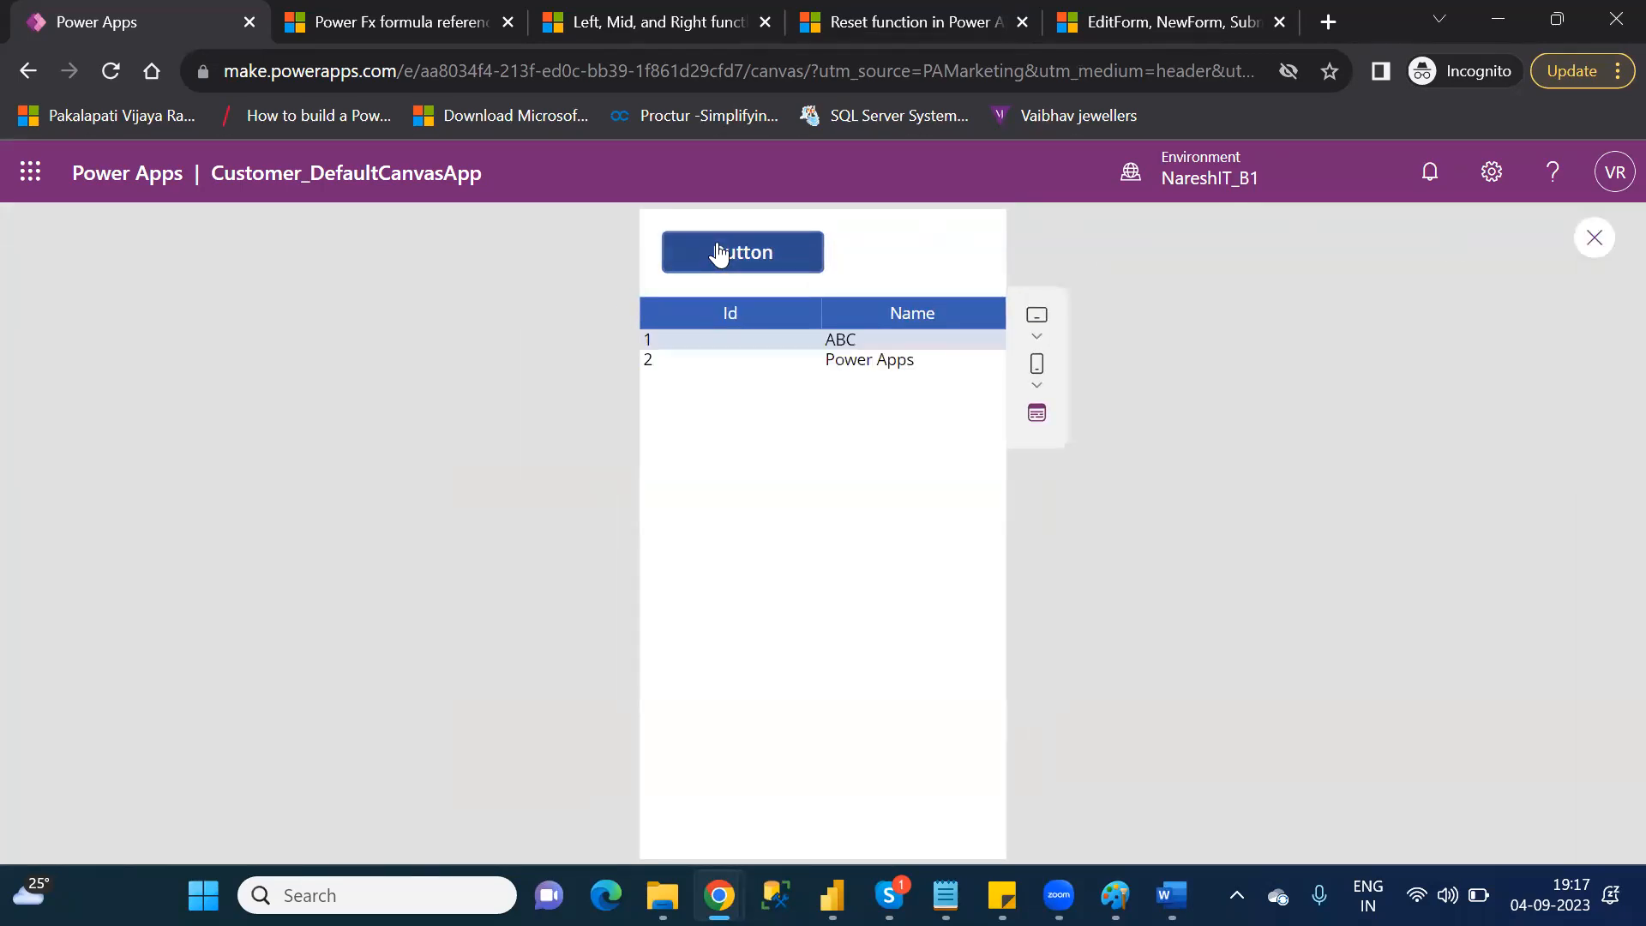
pyautogui.click(718, 254)
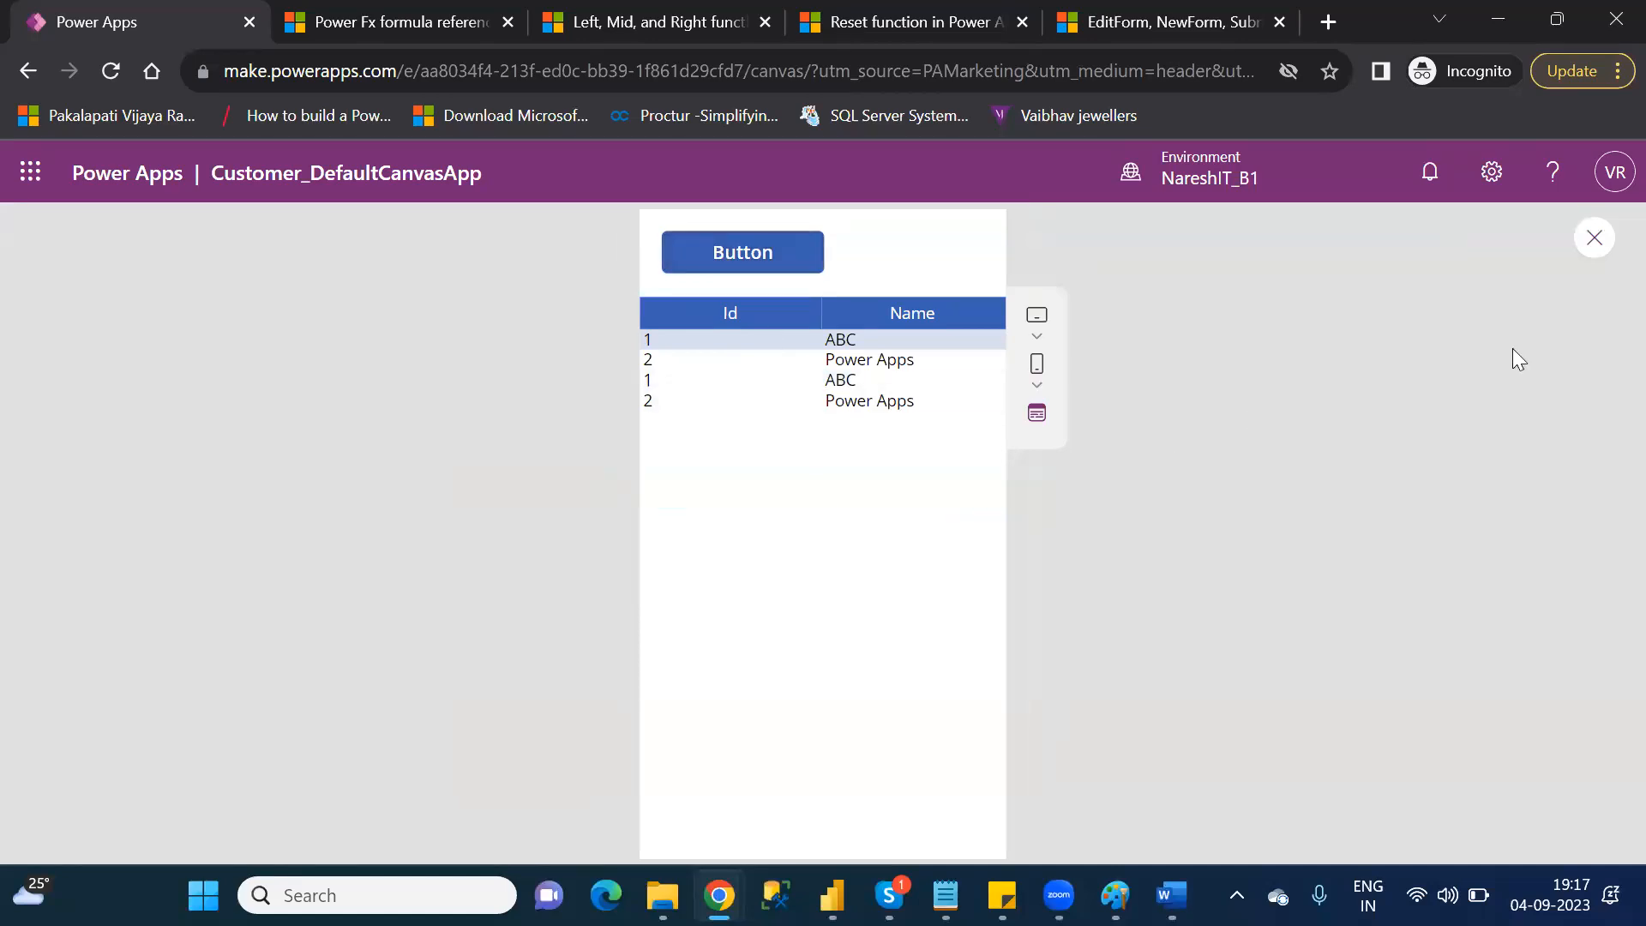
pyautogui.click(1594, 237)
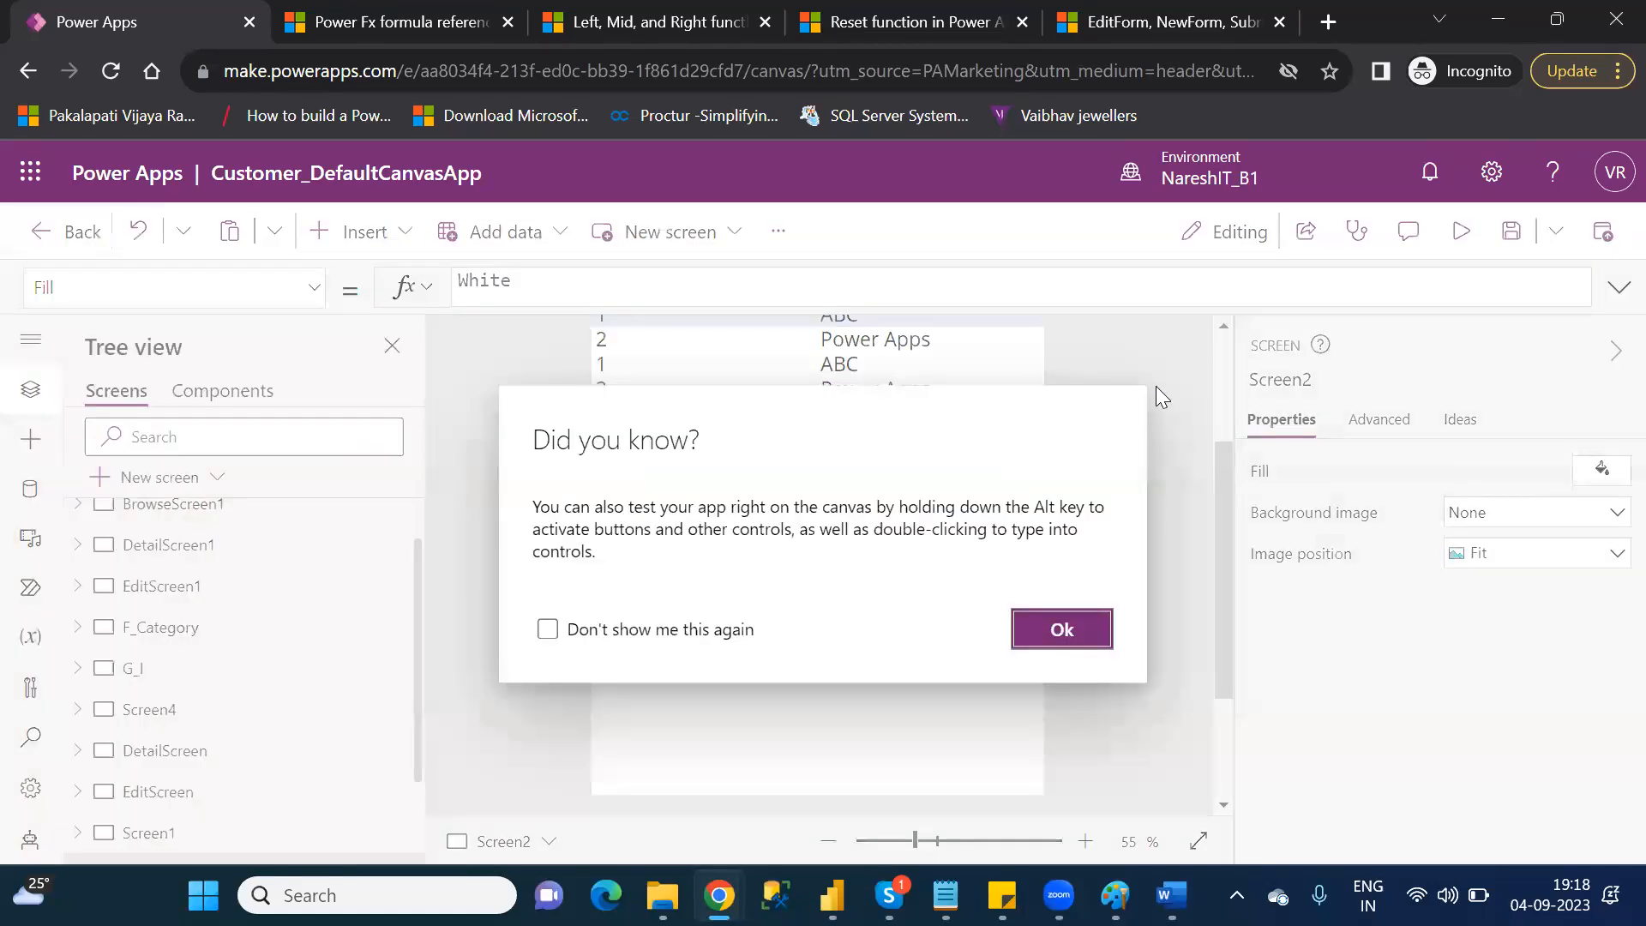
pyautogui.click(1070, 614)
pyautogui.scroll(3, 1231, 358)
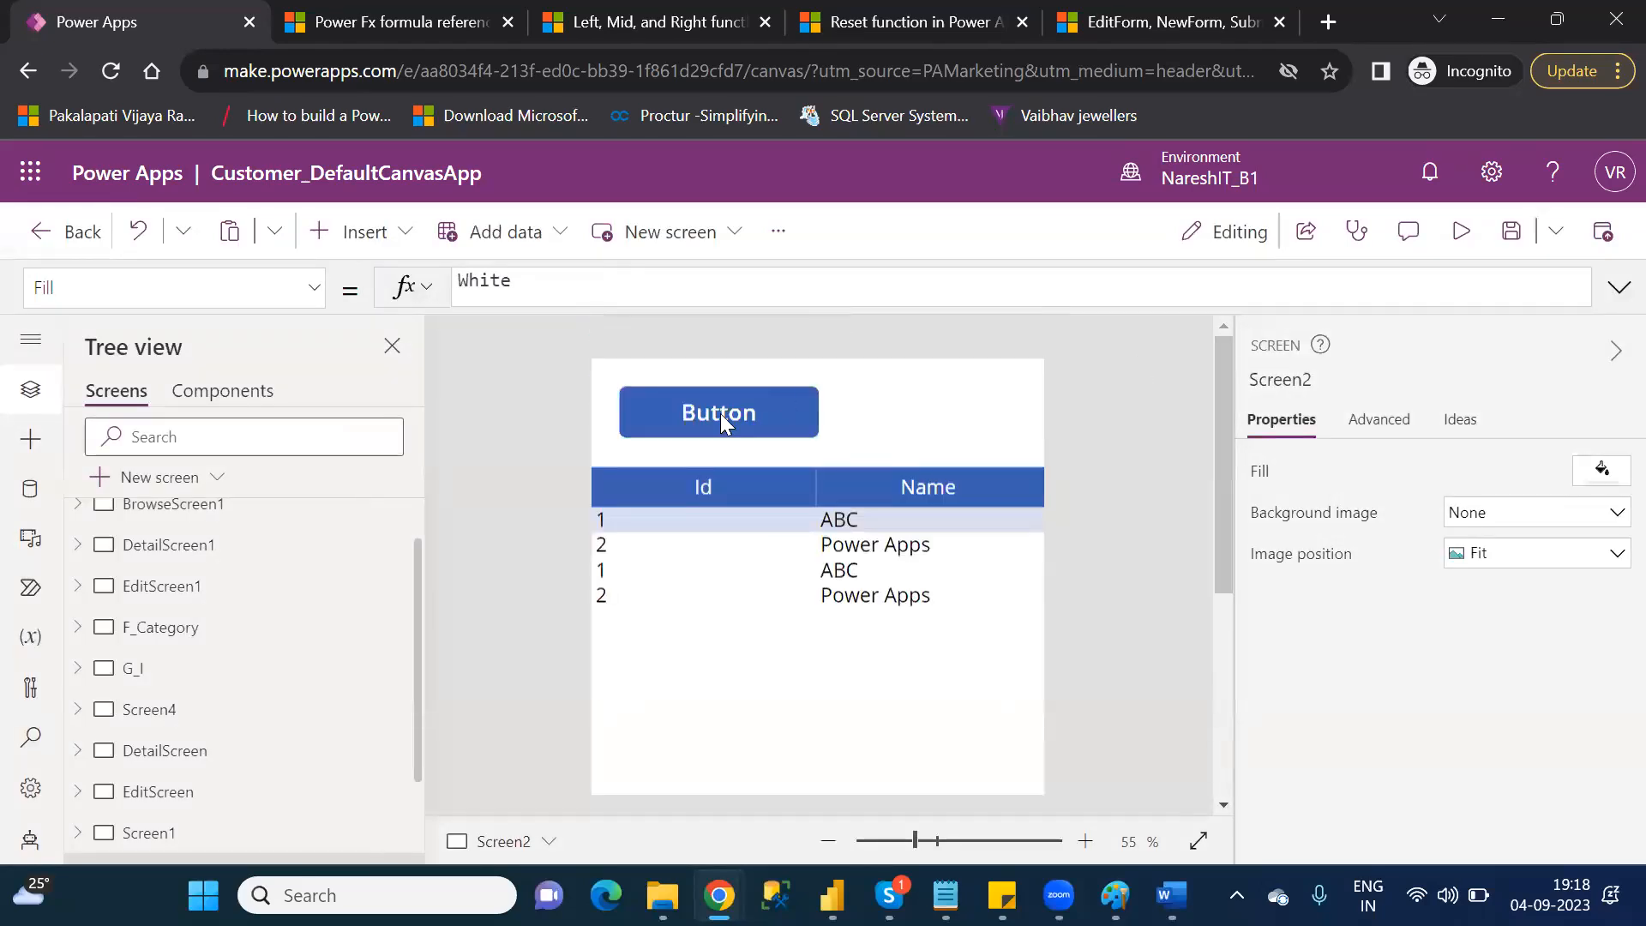
# - Review the button's Collect formula, then find DataTable3 under Screen2 and check its Items source
pyautogui.click(698, 415)
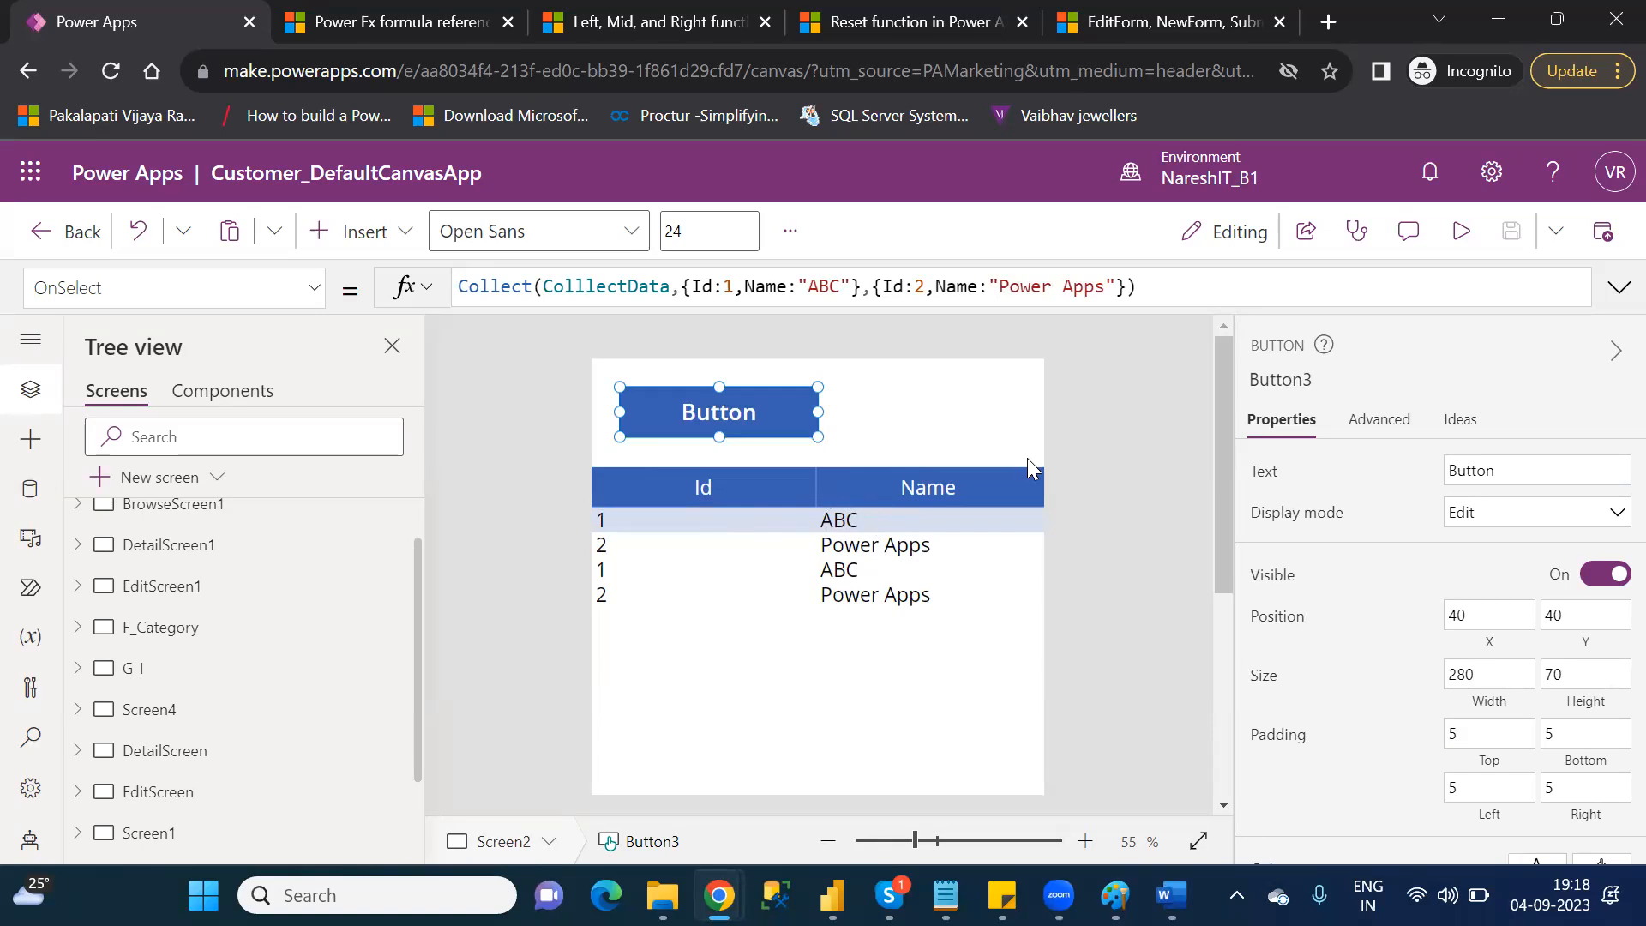
pyautogui.click(76, 832)
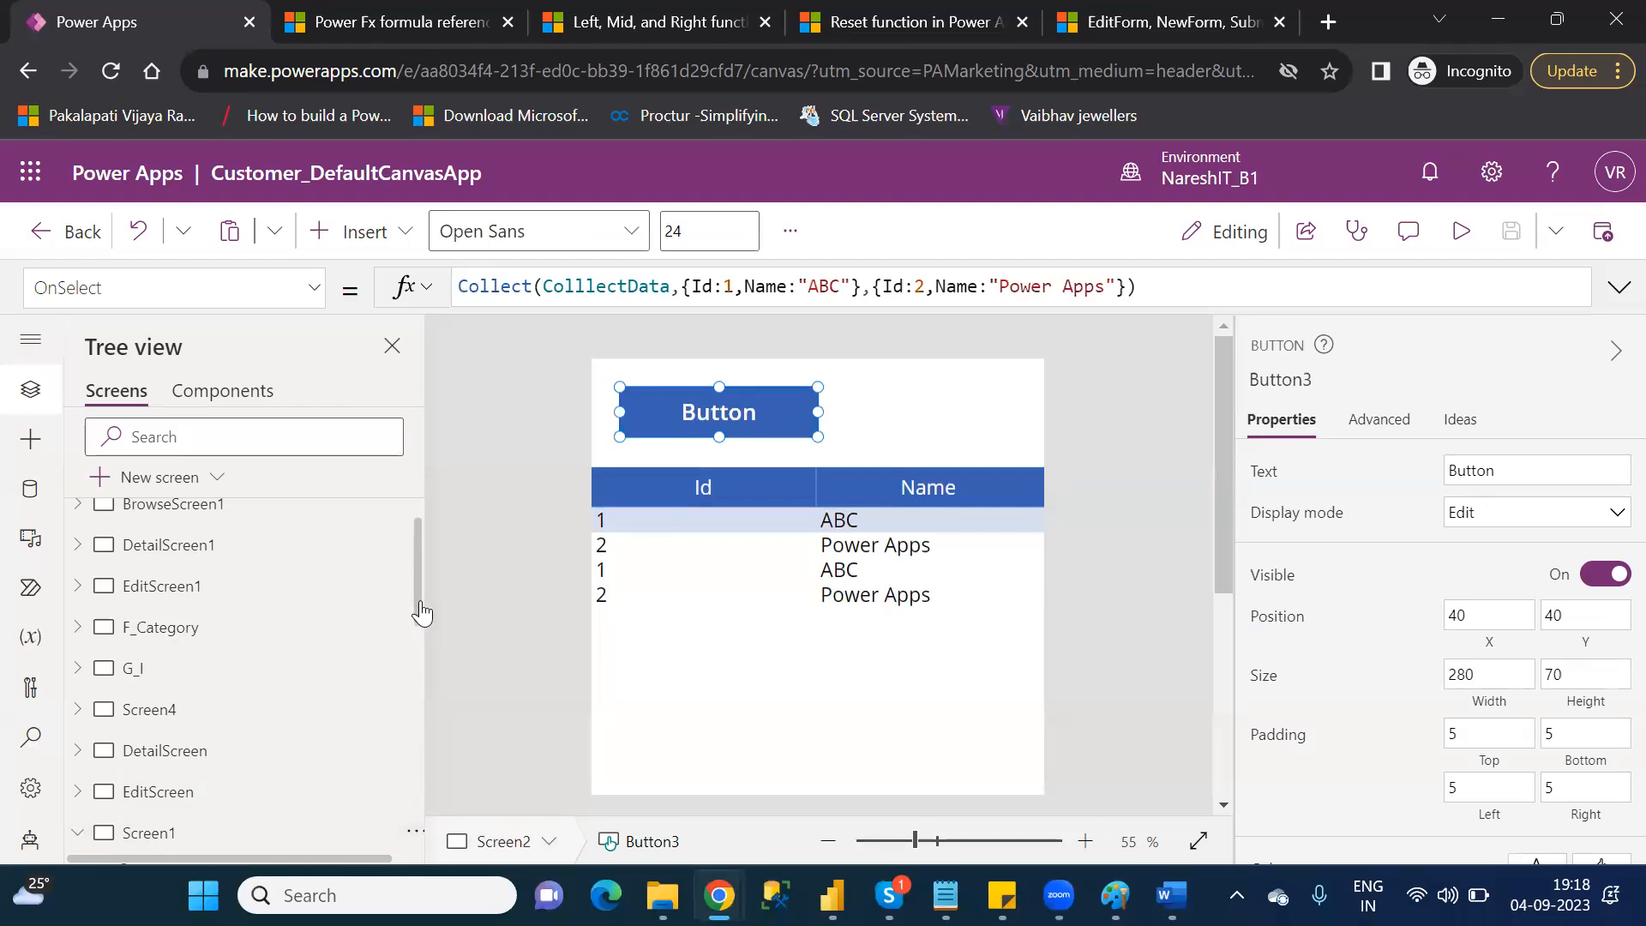
pyautogui.scroll(-1, 419, 634)
pyautogui.moveTo(430, 682); pyautogui.dragTo(437, 762)
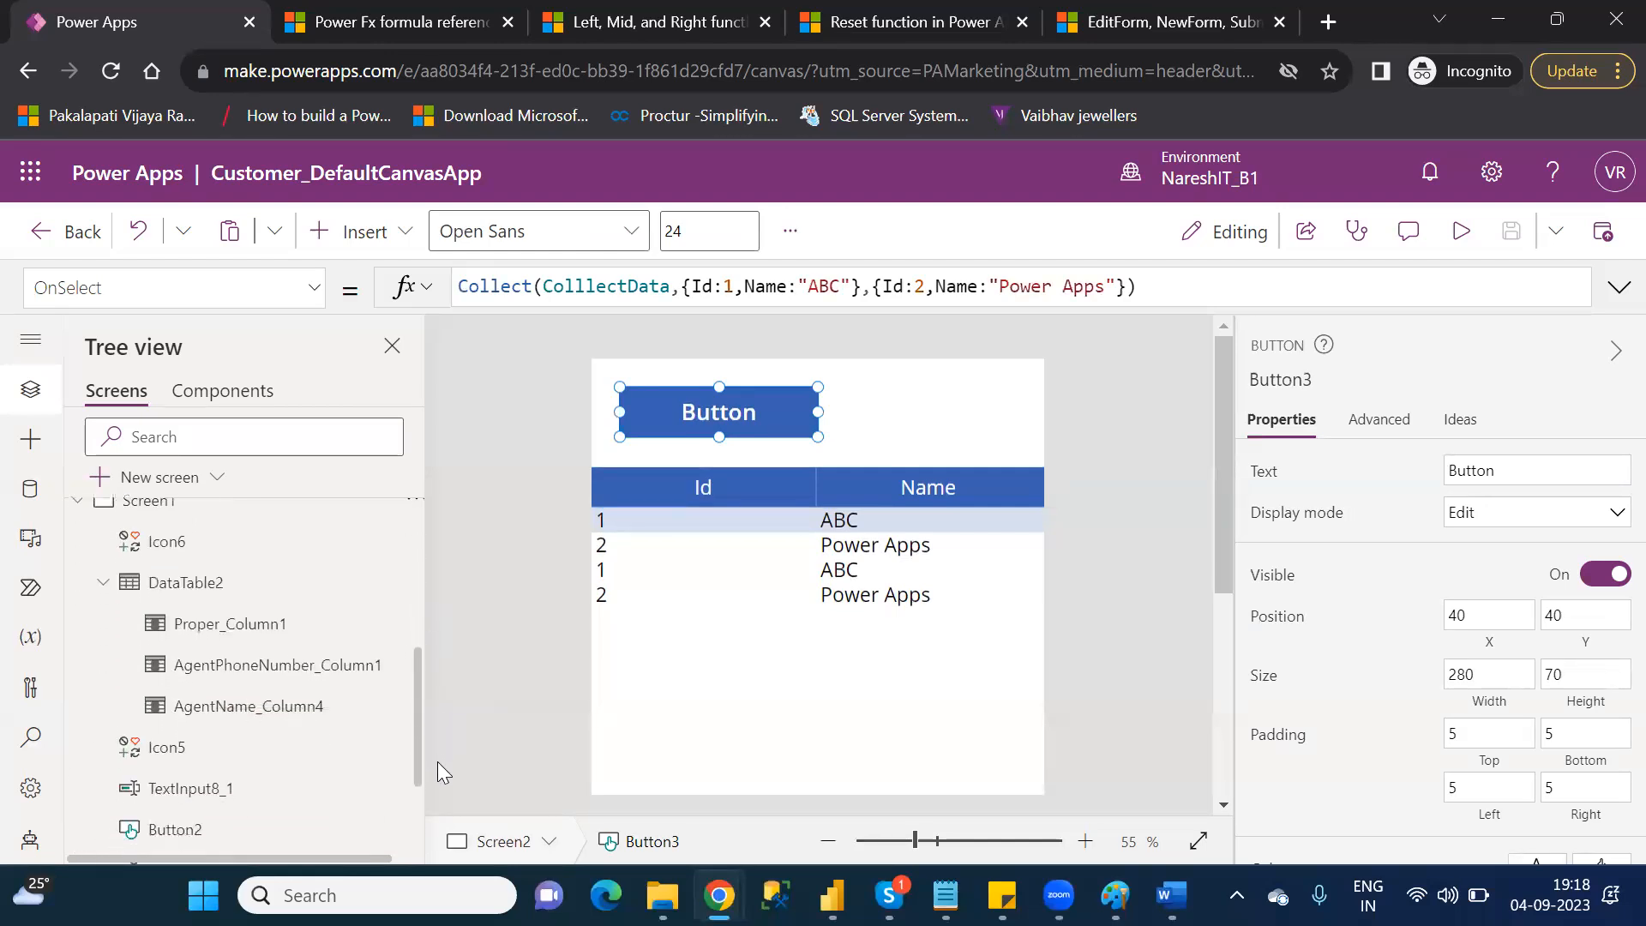
pyautogui.click(79, 511)
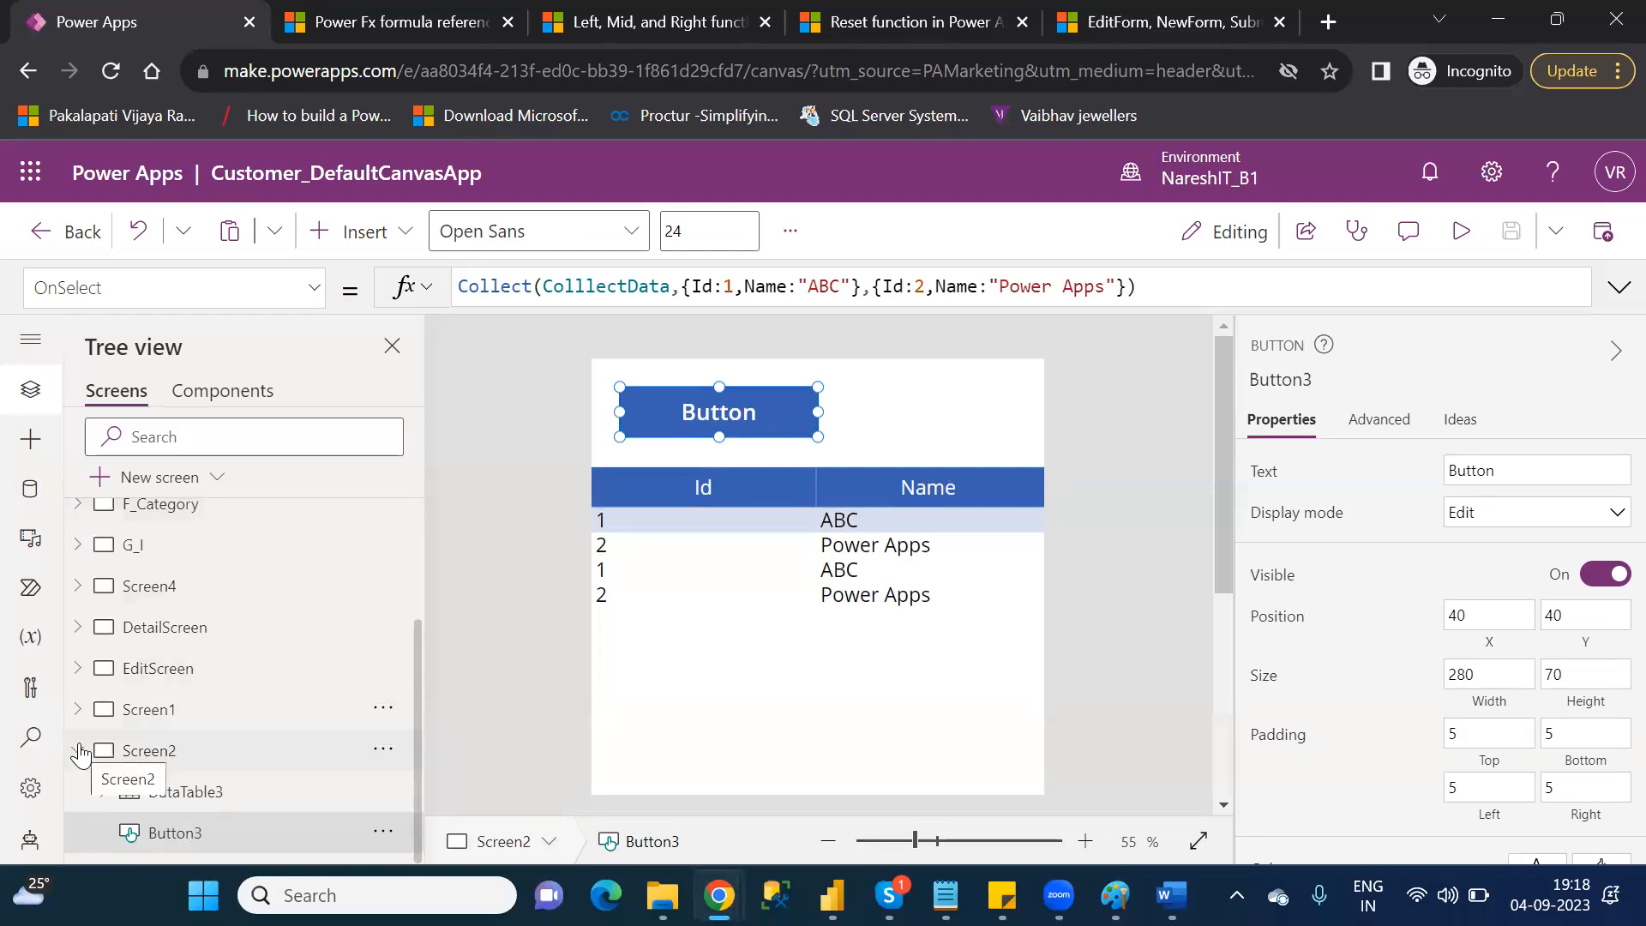
pyautogui.click(190, 797)
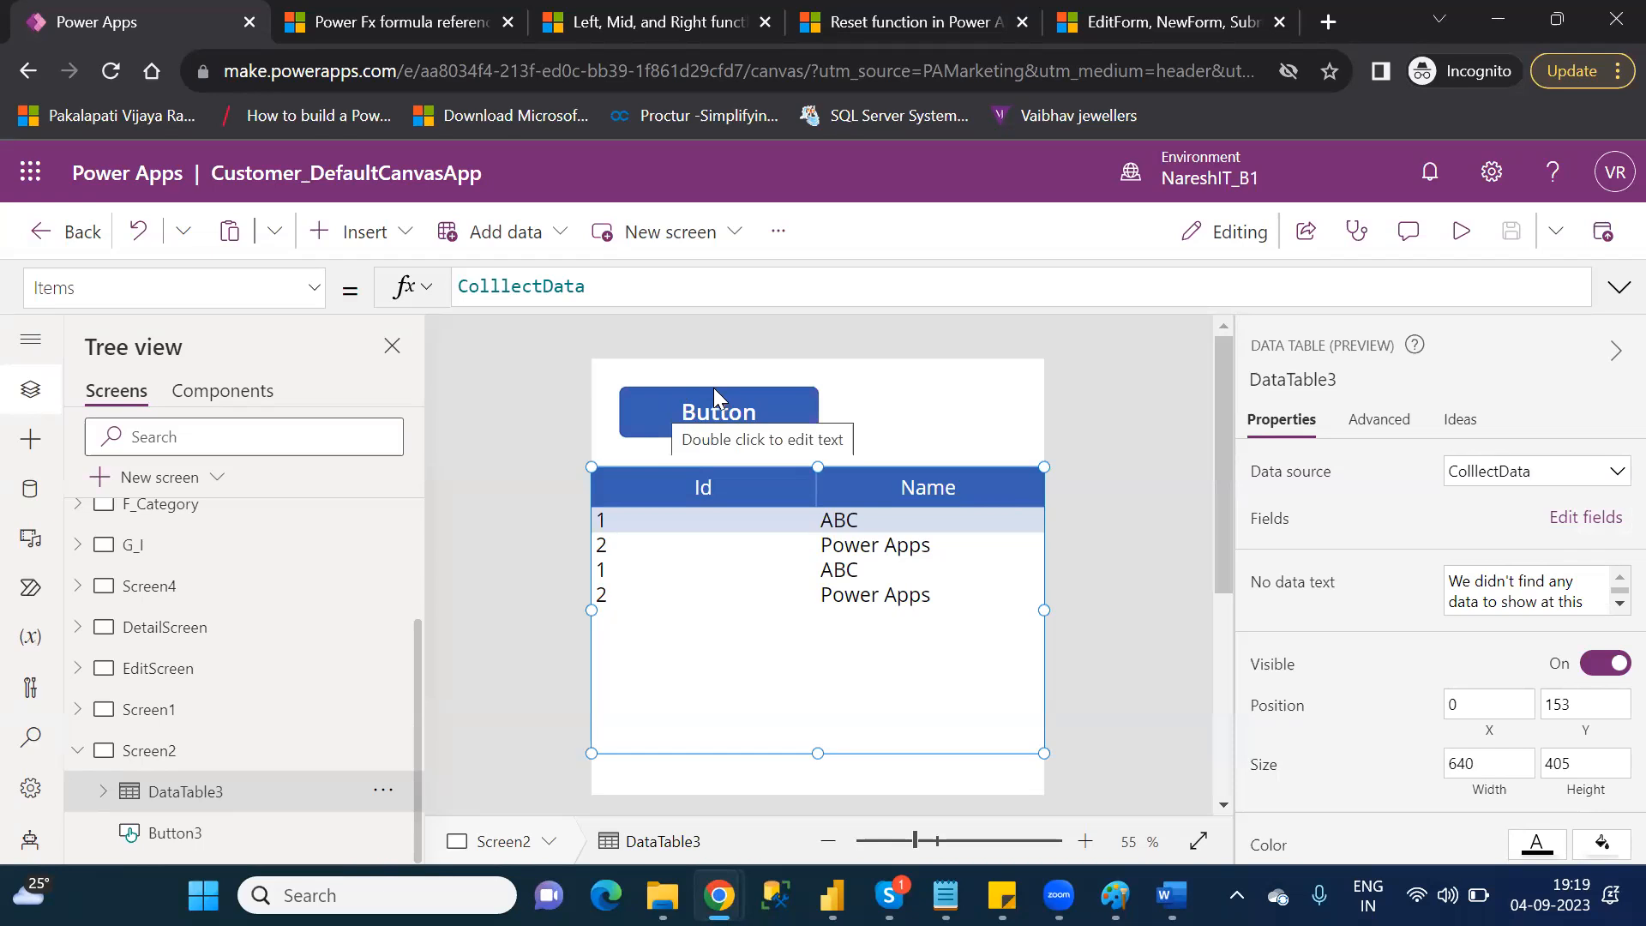
# - Change the button's text to Collect and shrink the button to about 134 by 66
pyautogui.click(804, 405)
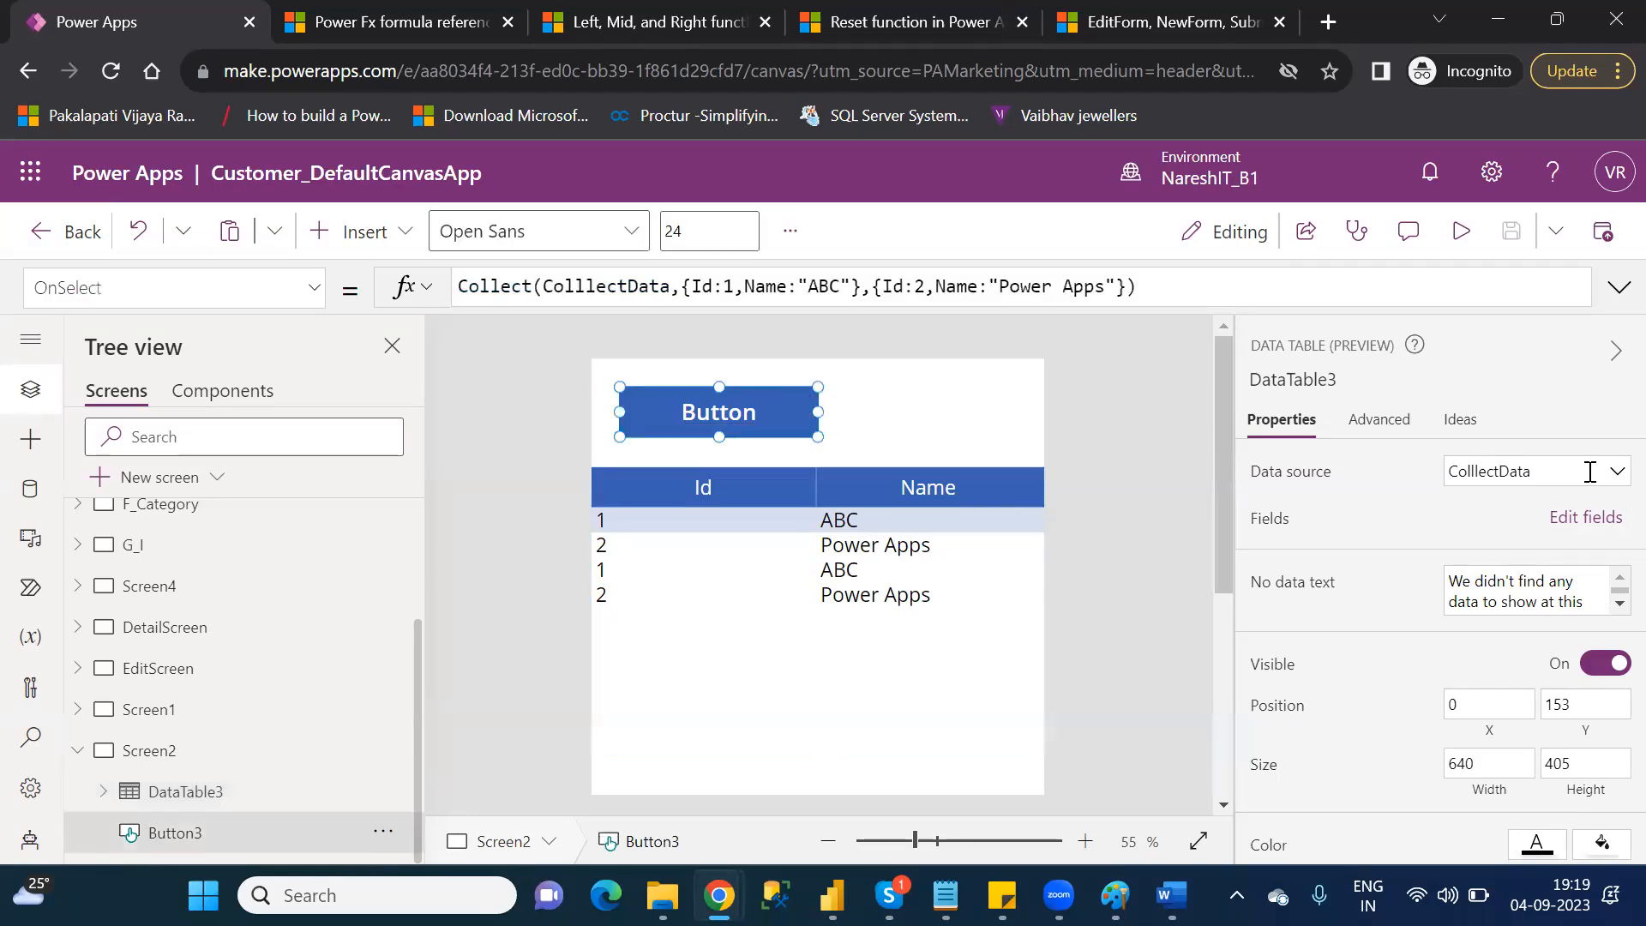
pyautogui.doubleClick(1484, 473)
pyautogui.write('Collect')
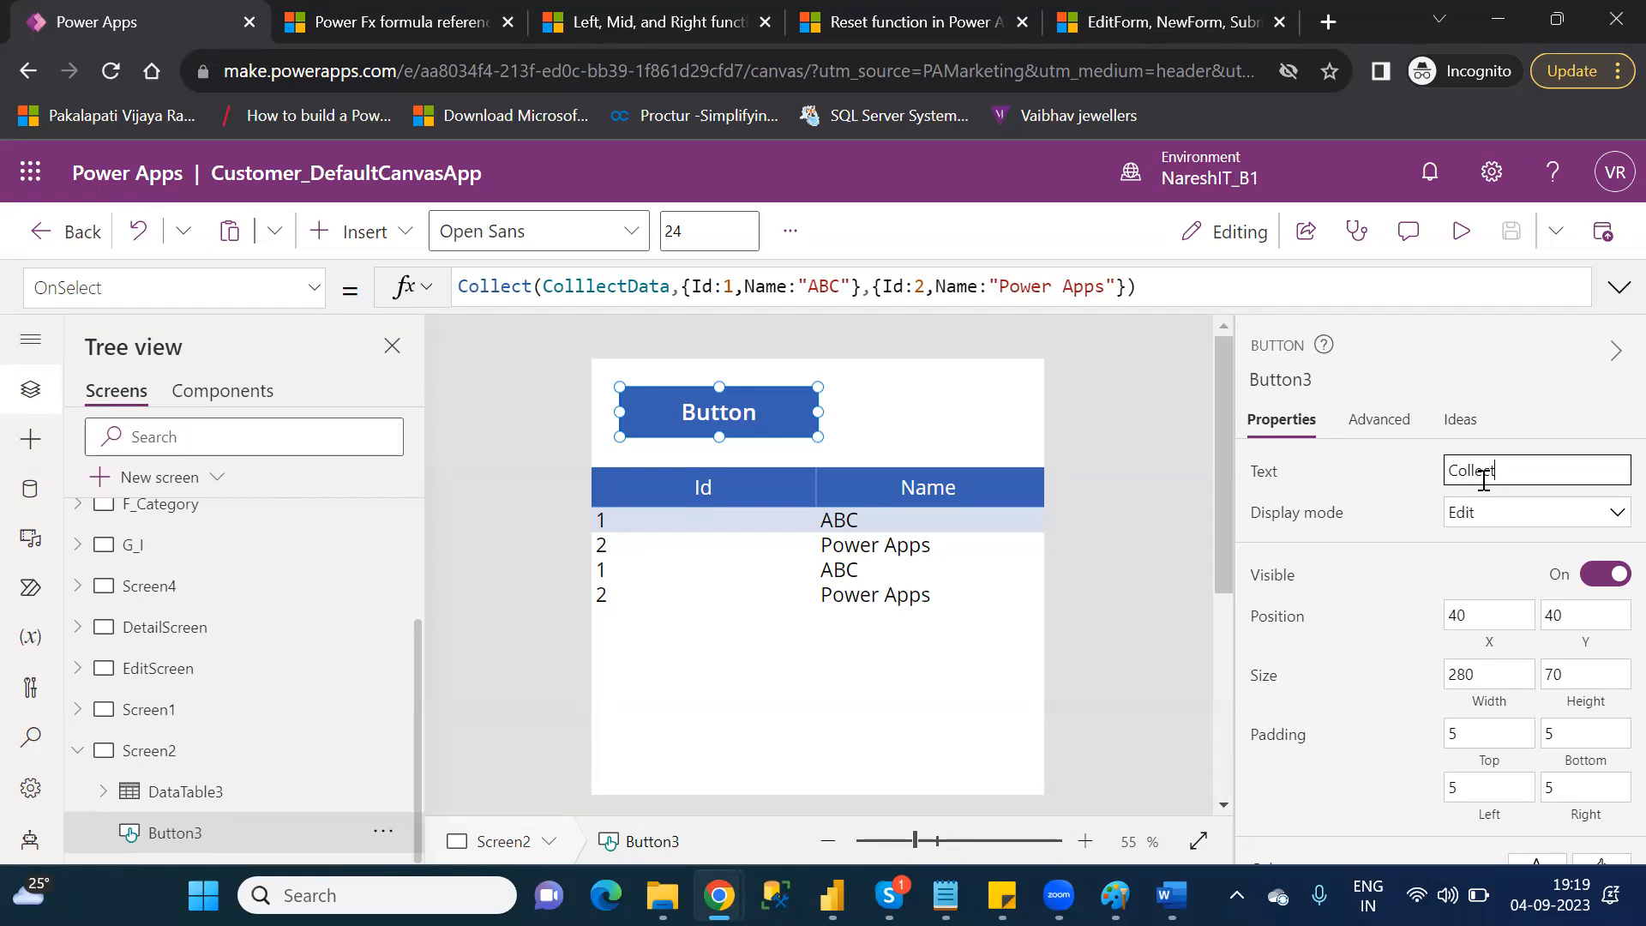
pyautogui.moveTo(818, 438); pyautogui.dragTo(716, 437)
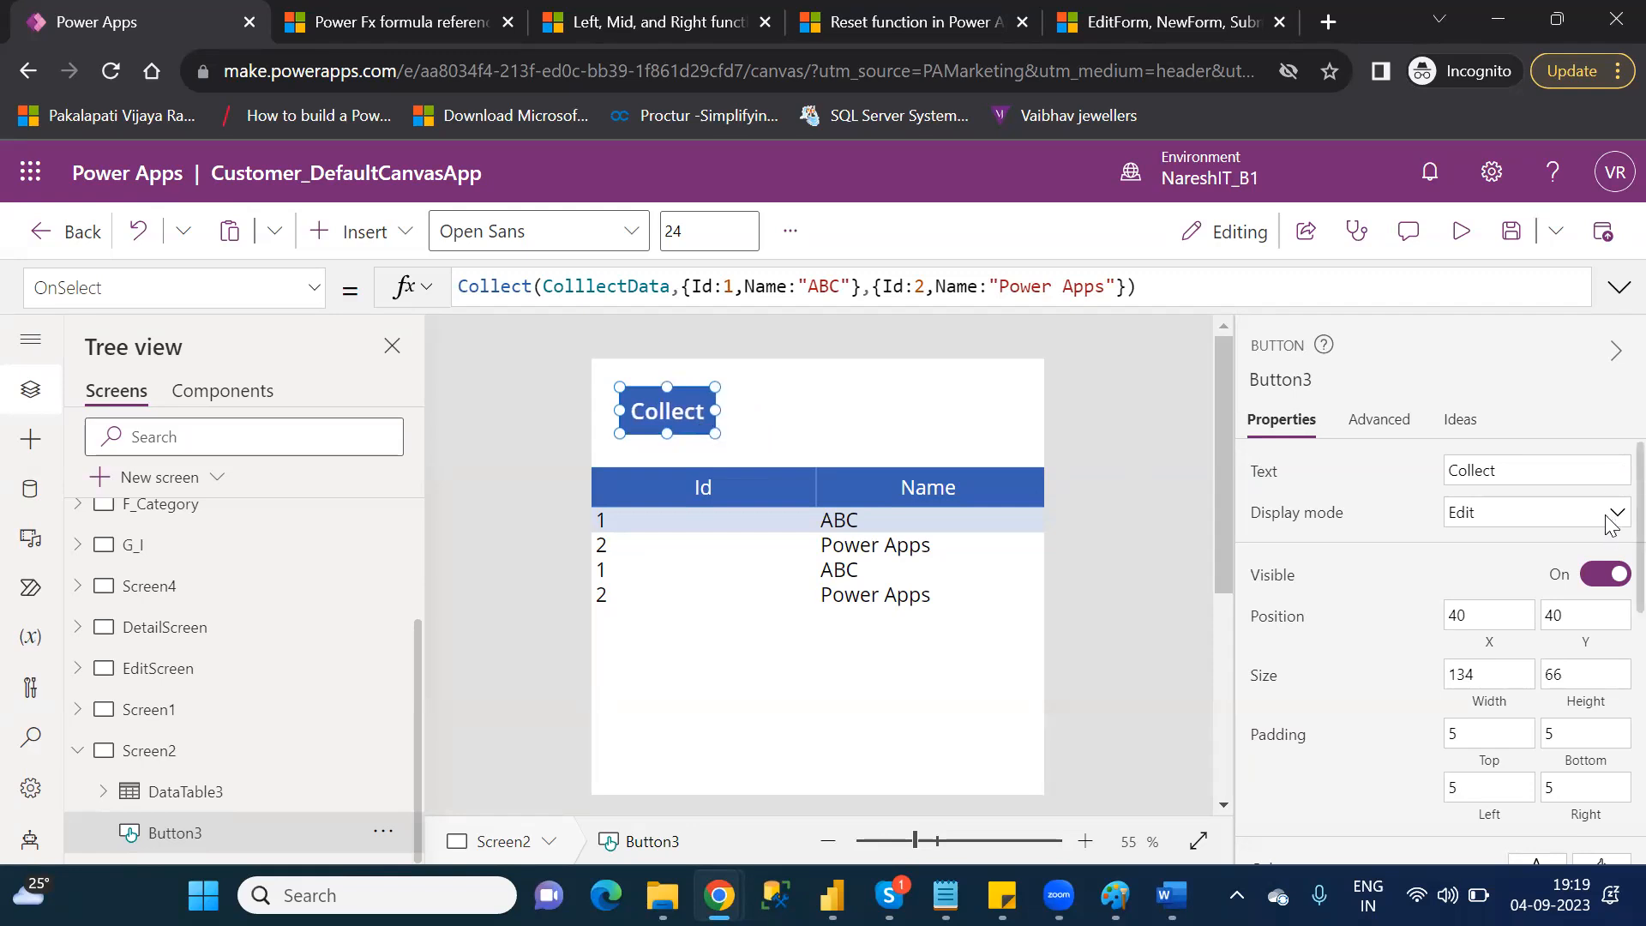
# - Set the Collect button's font size to 15 and reduce the button to about 103 by 40
pyautogui.scroll(-5, 1611, 670)
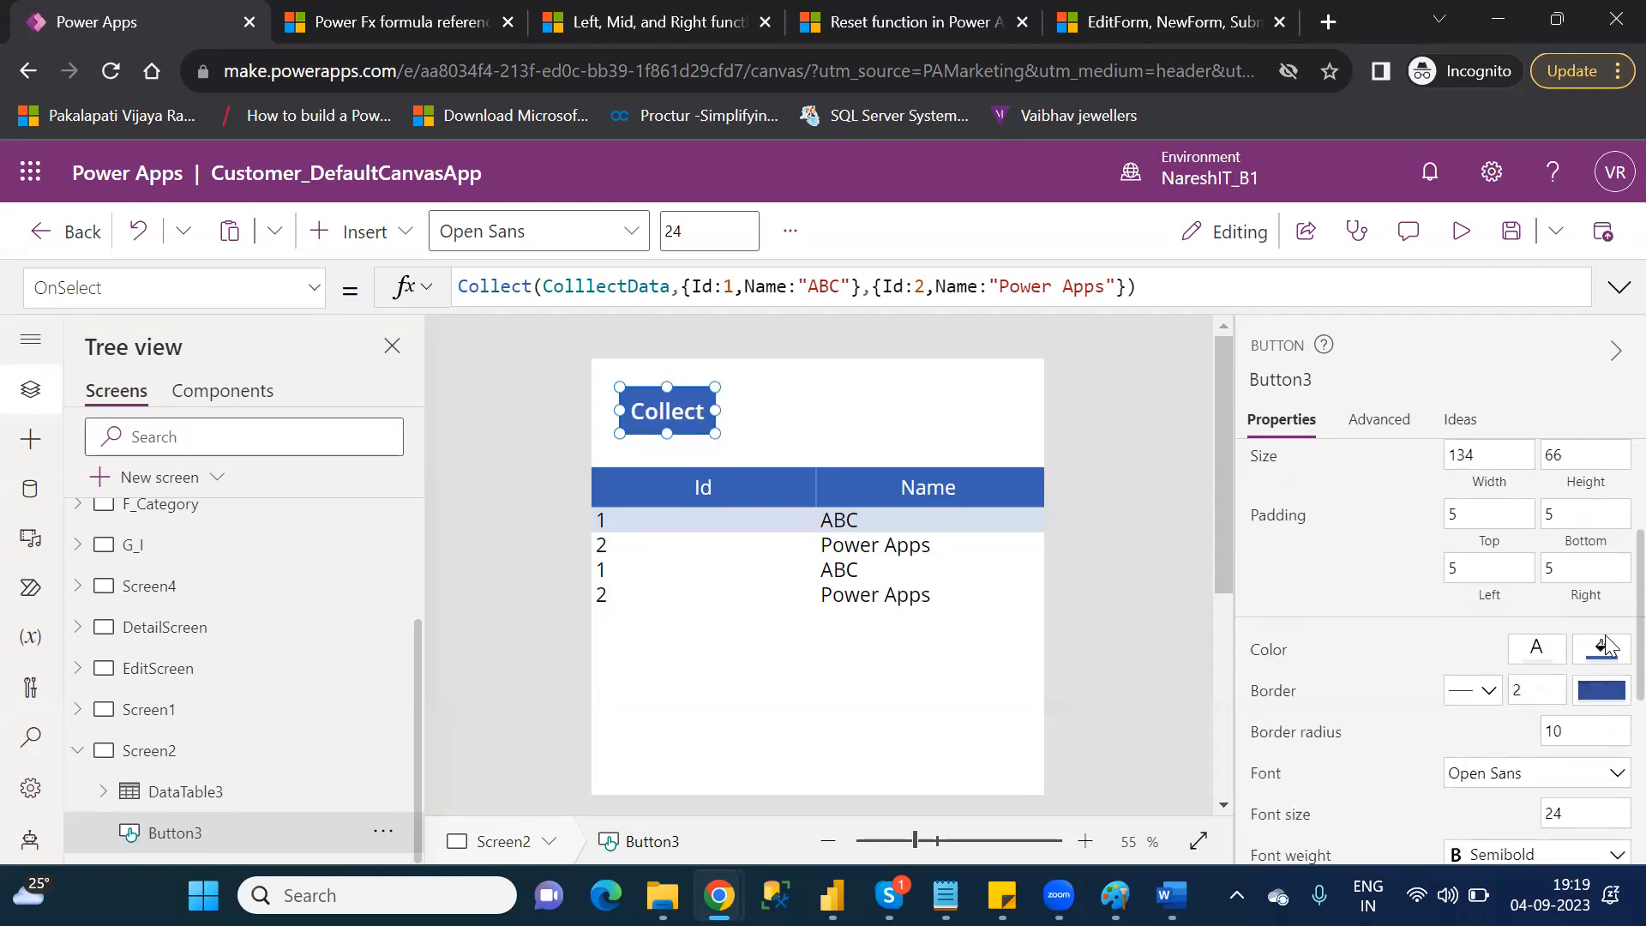
pyautogui.click(1550, 662)
pyautogui.write('15')
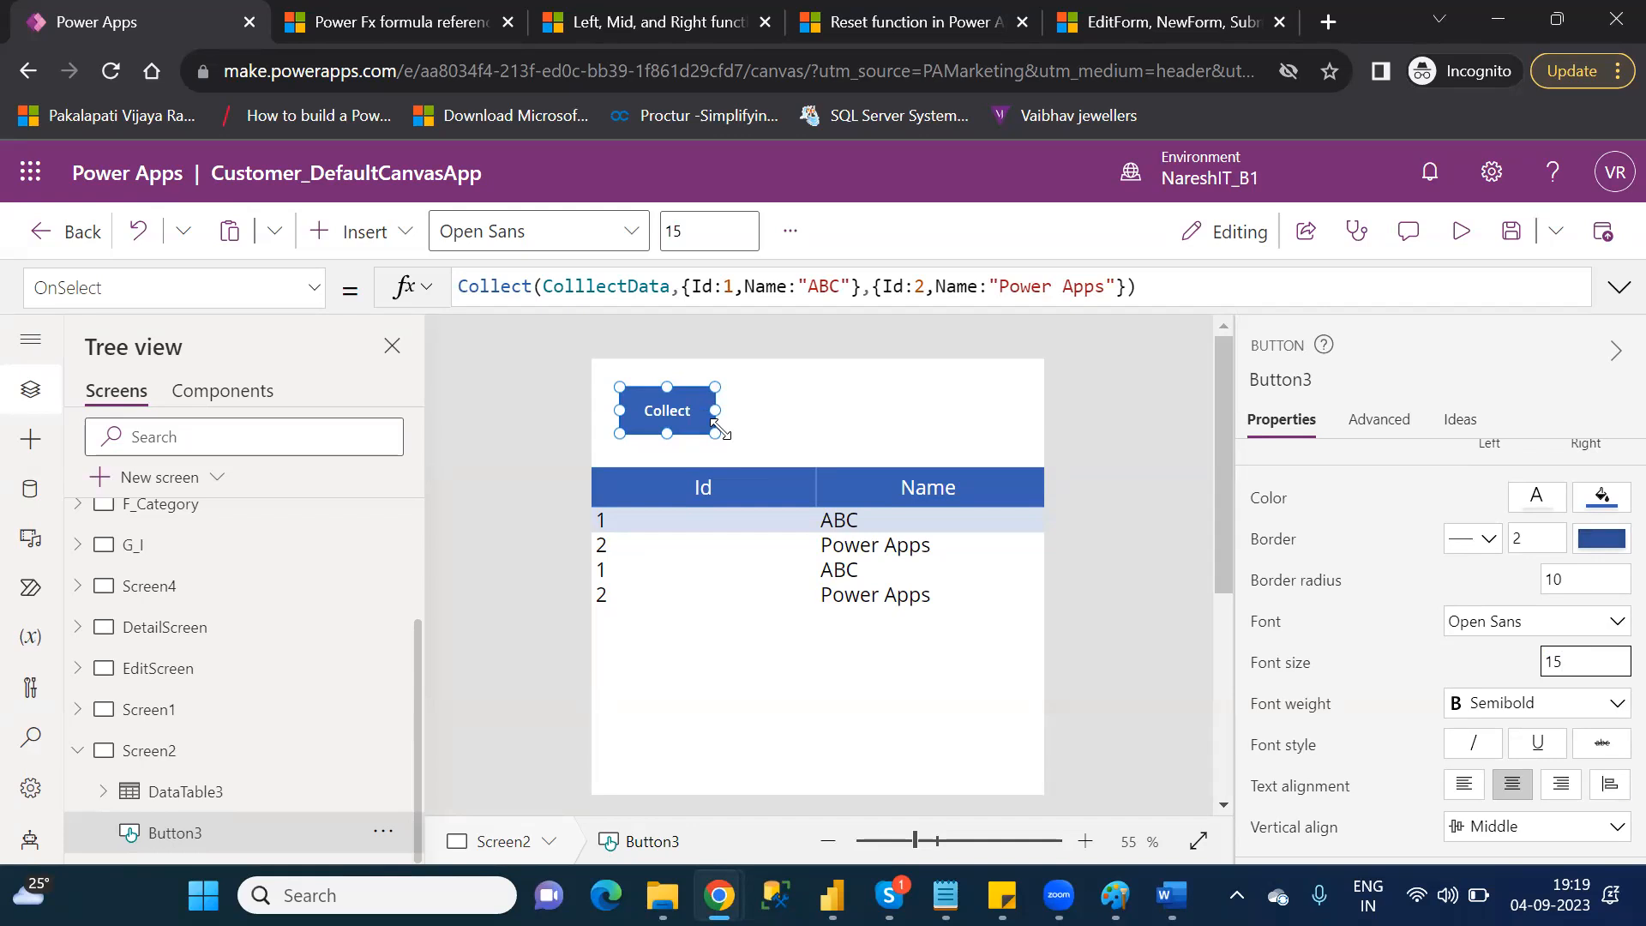
pyautogui.moveTo(717, 430); pyautogui.dragTo(693, 414)
pyautogui.click(749, 421)
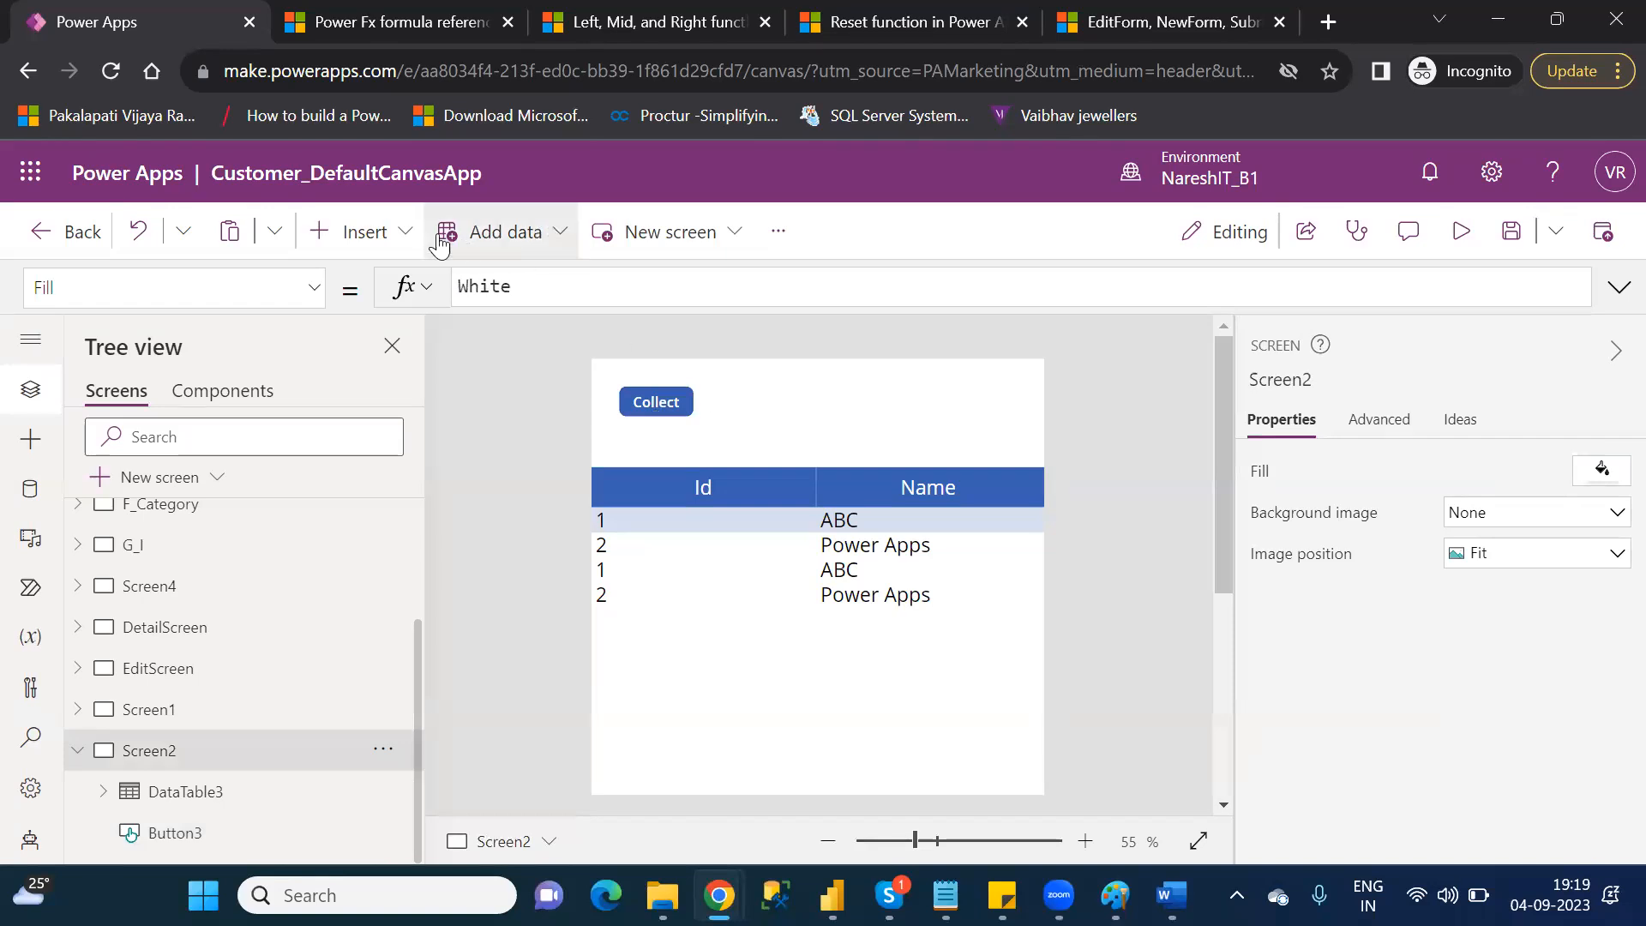
pyautogui.click(361, 240)
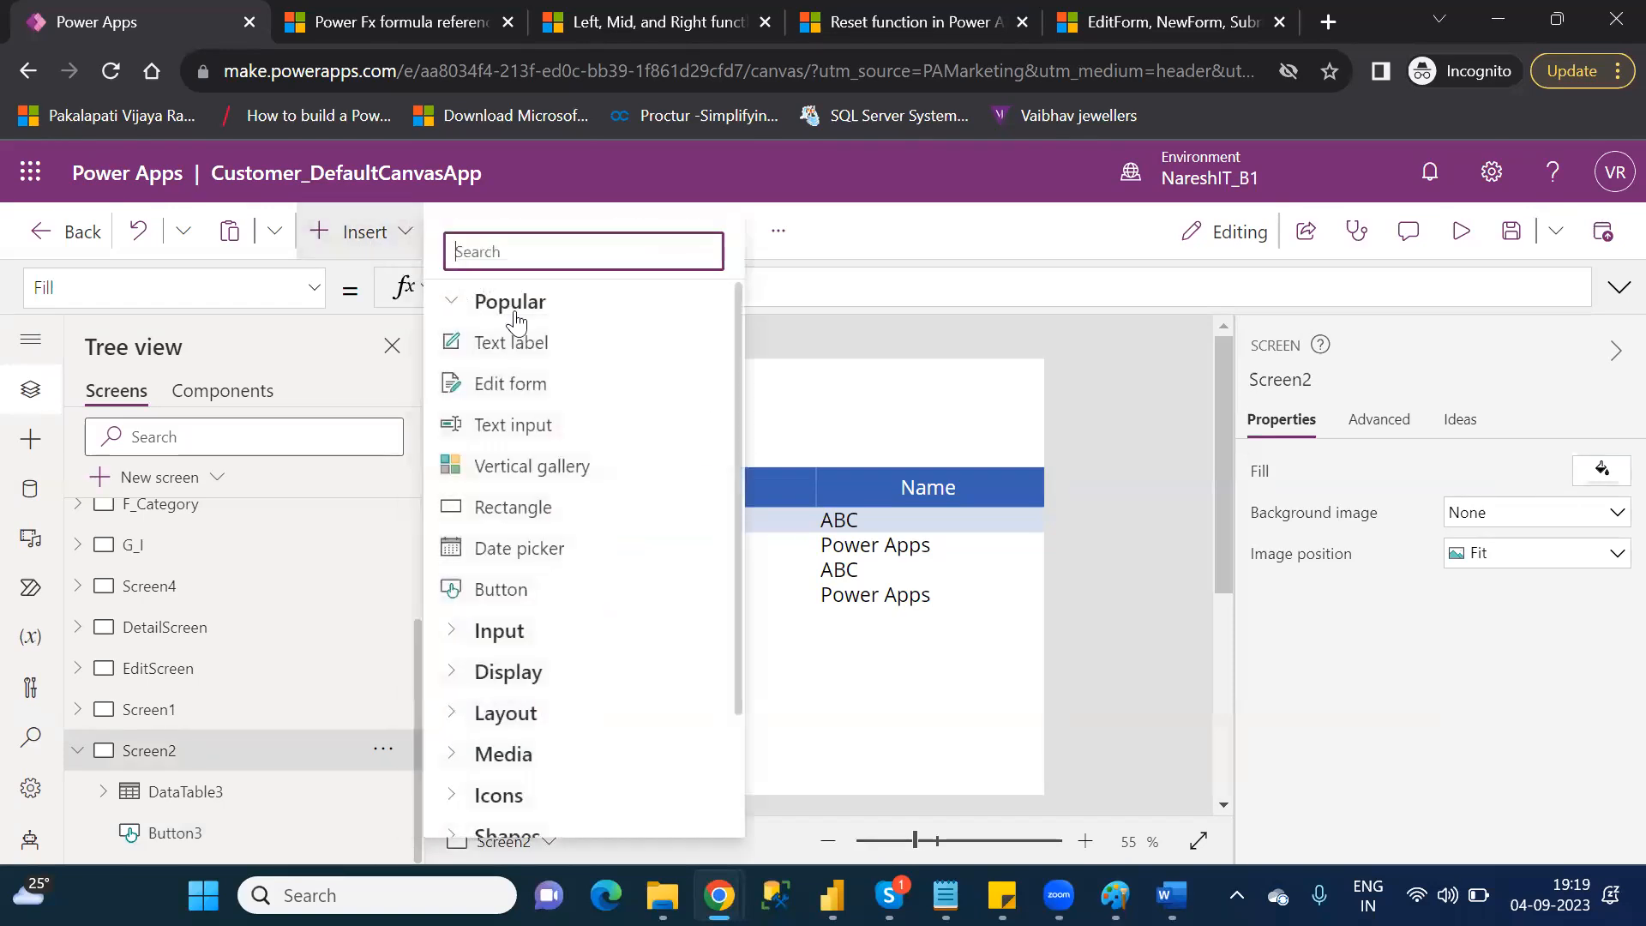
pyautogui.write('but')
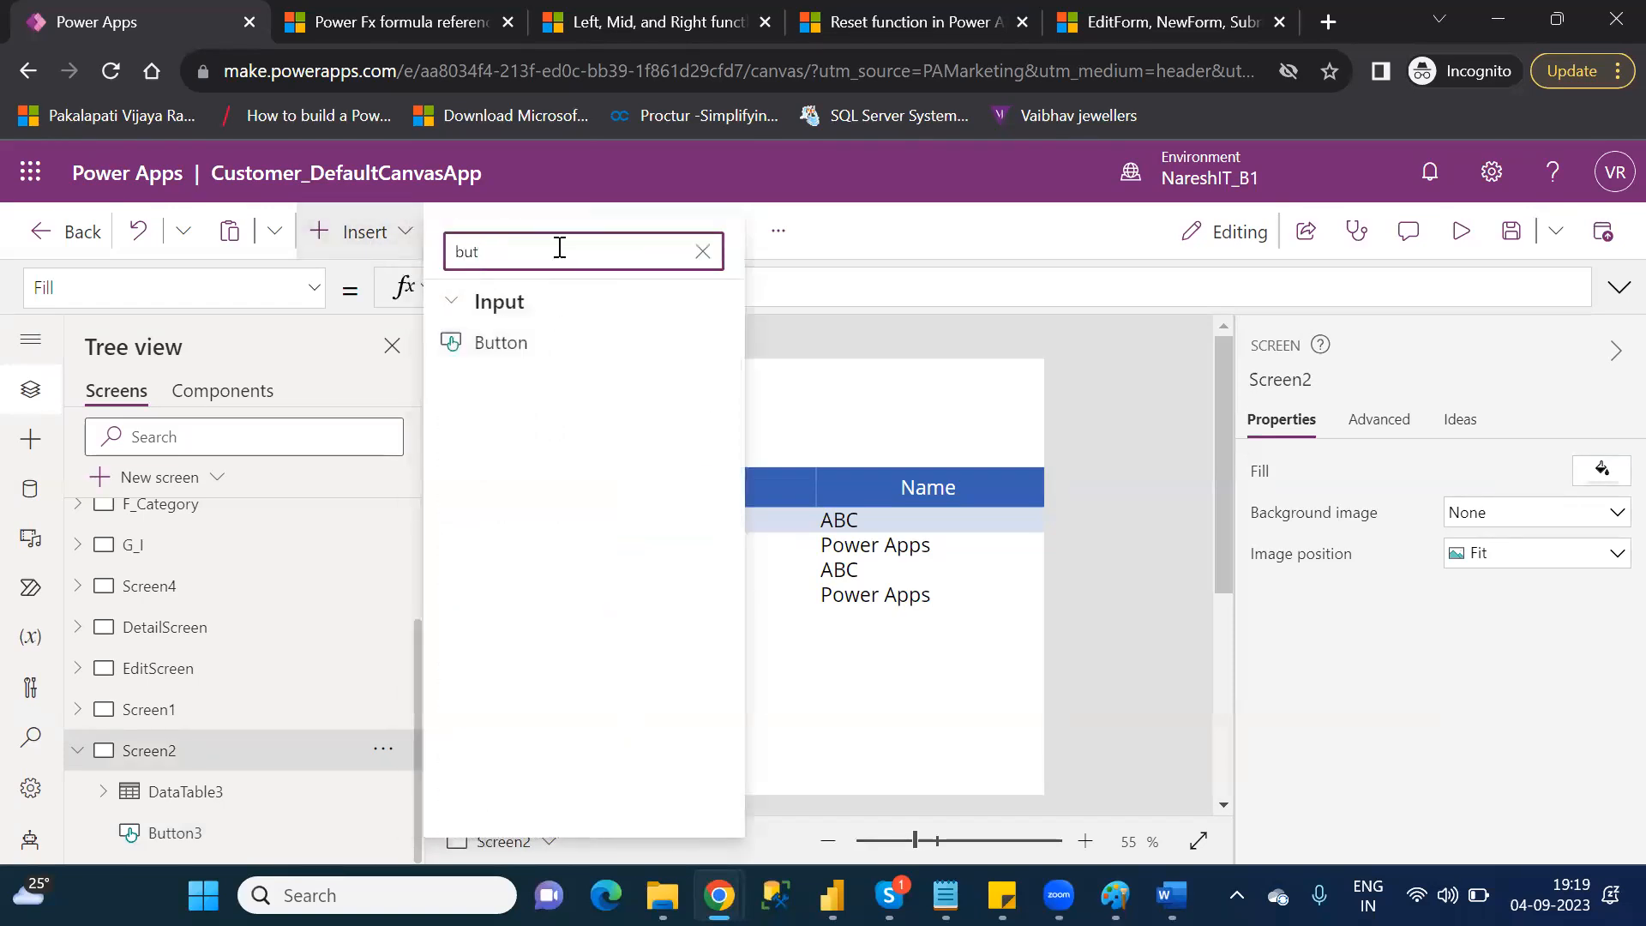
pyautogui.click(542, 339)
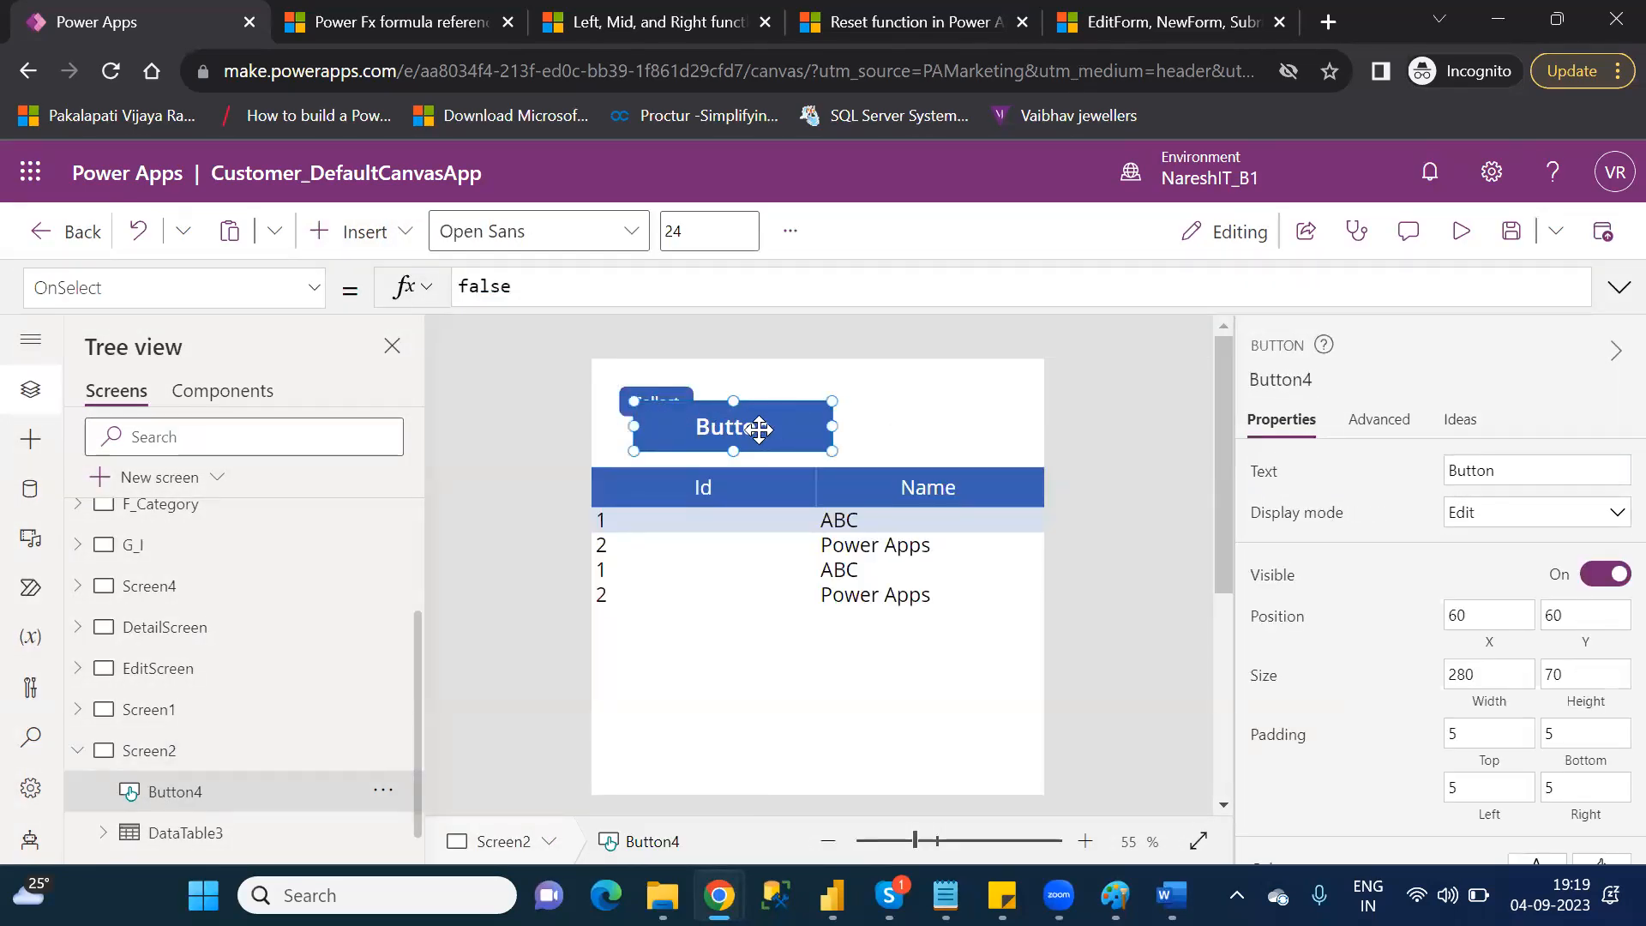
pyautogui.press('Delete')
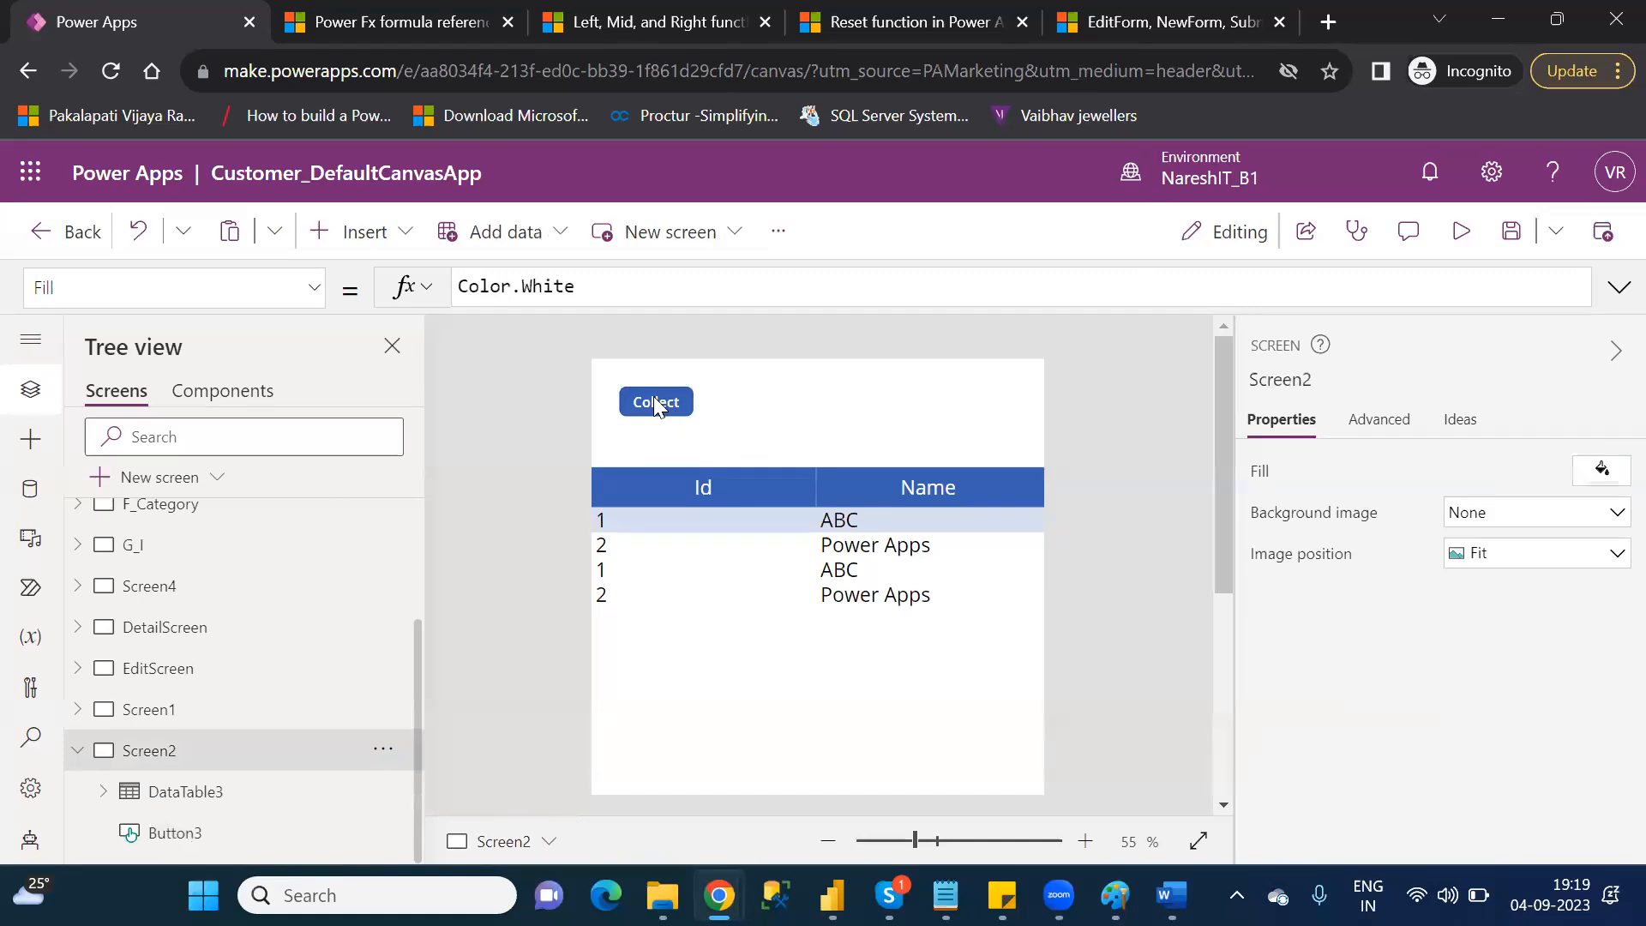
# - Duplicate the Collect button and place the copy beside the original, at about X 185, Y 44
pyautogui.click(653, 396)
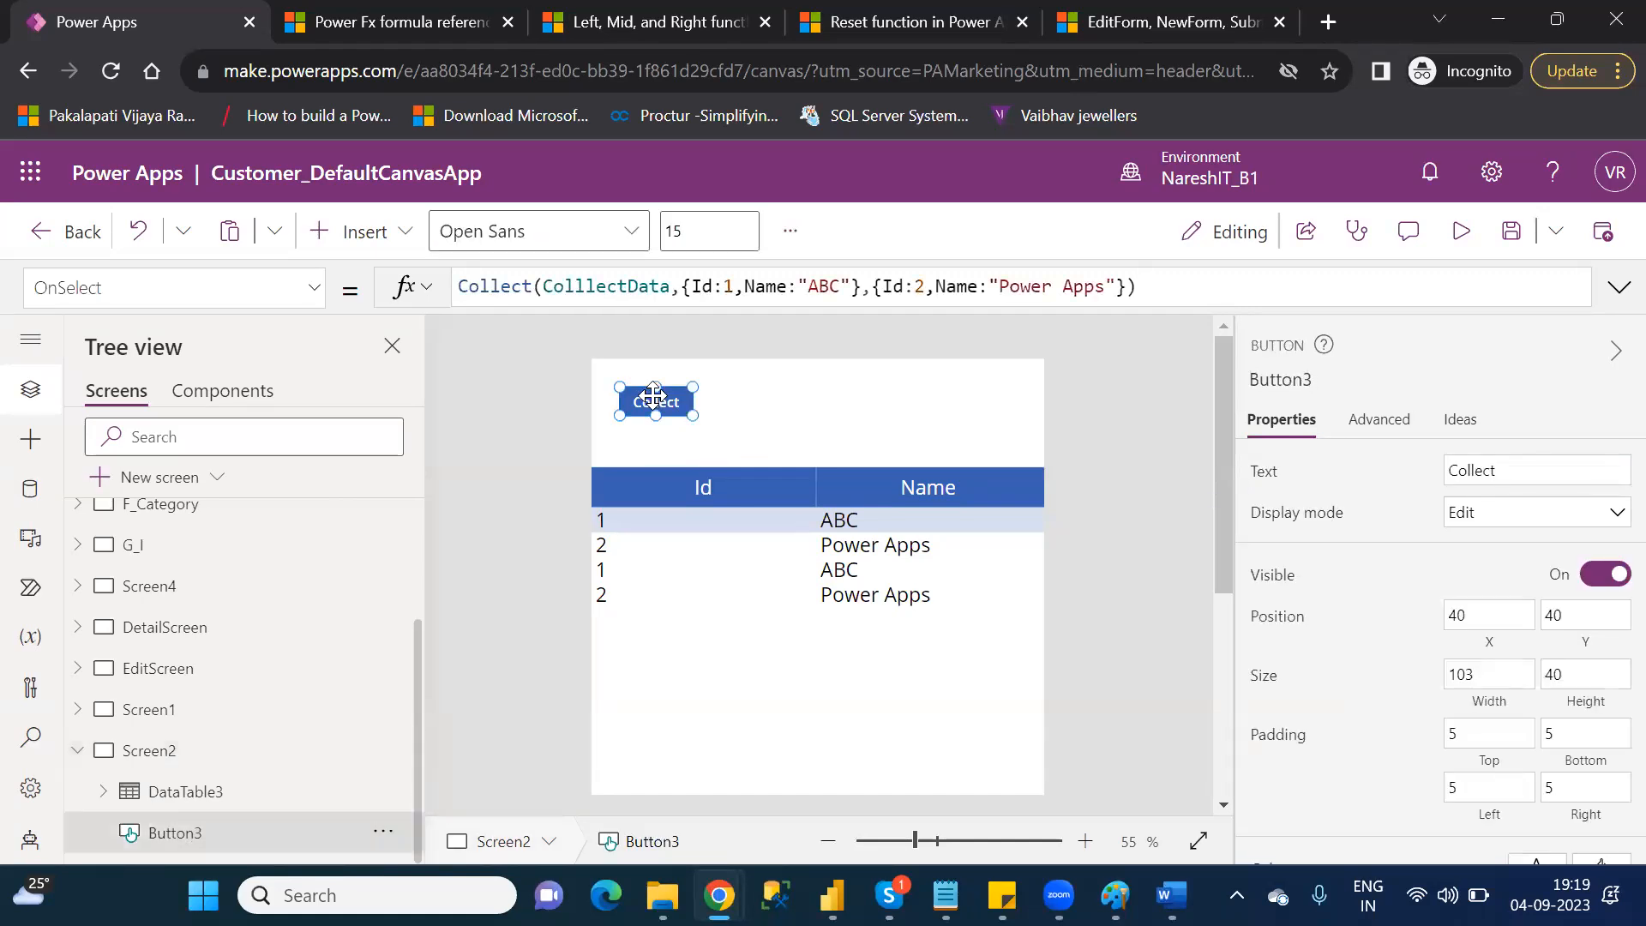
pyautogui.hotkey('ctrl', 'c')
pyautogui.hotkey('ctrl', 'v')
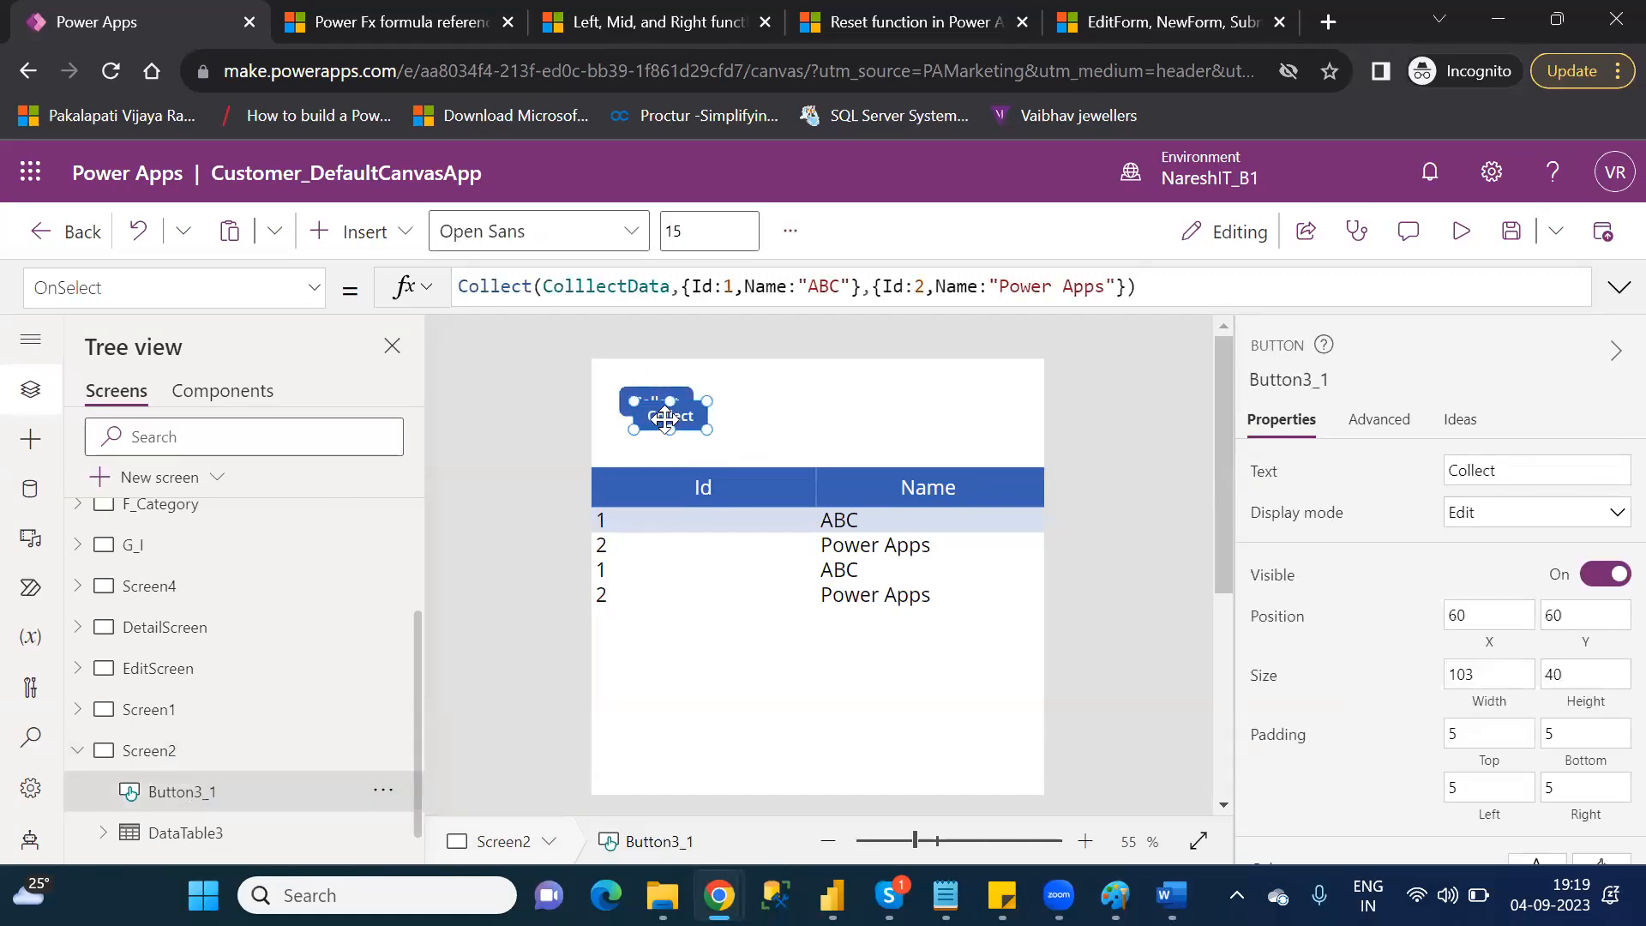
pyautogui.moveTo(666, 424); pyautogui.dragTo(766, 405)
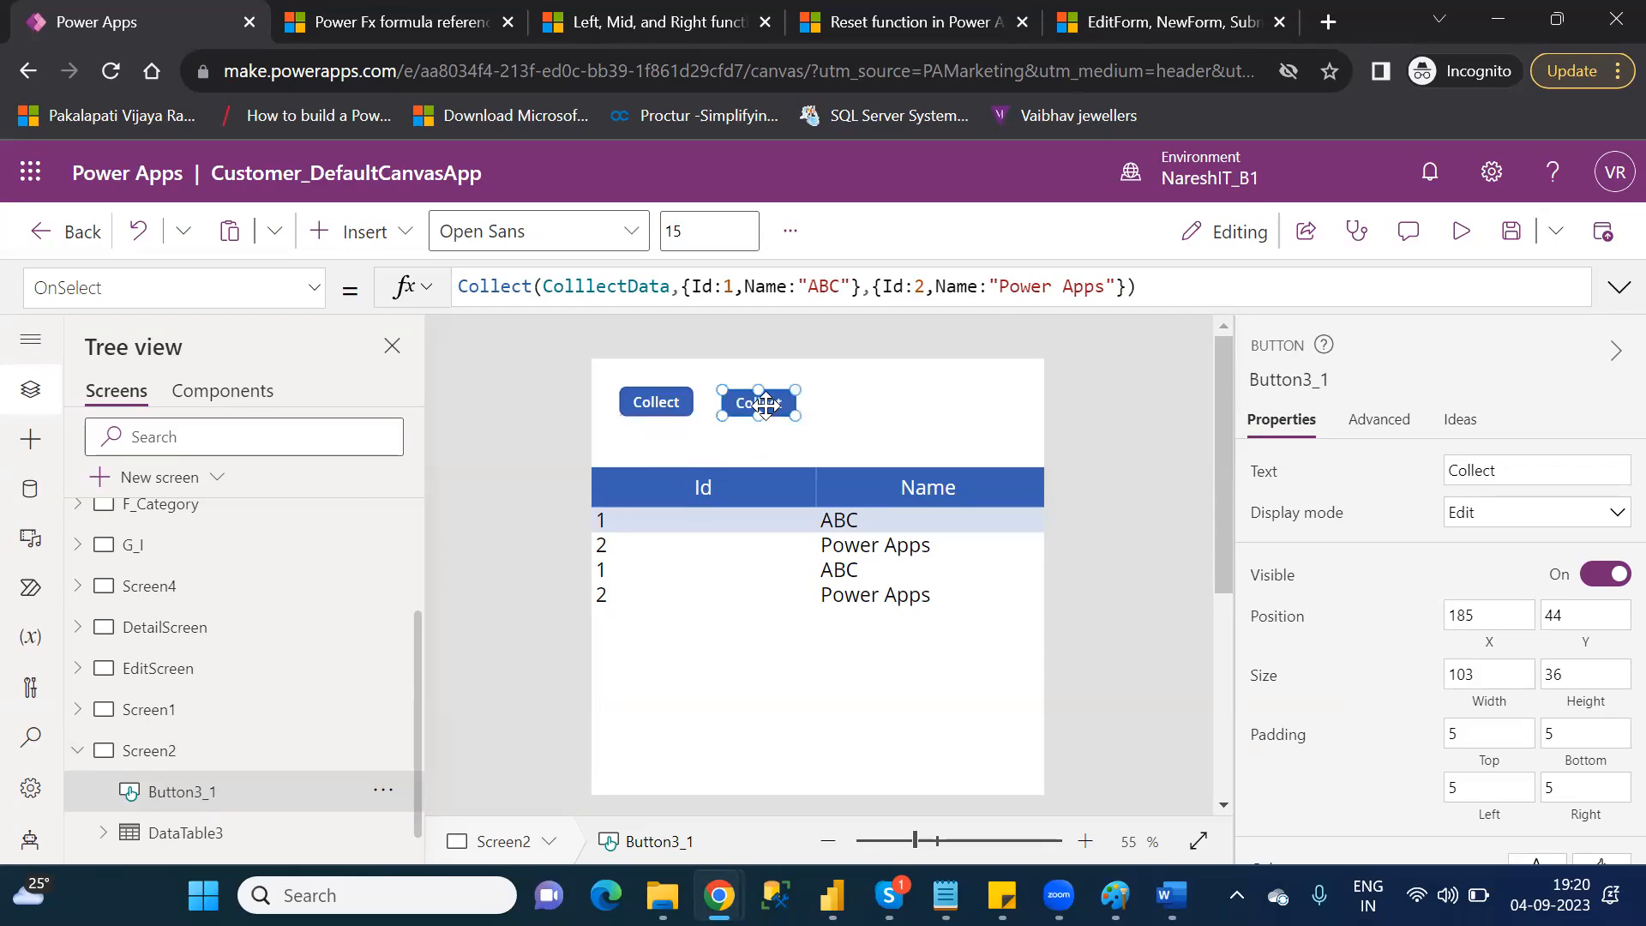
# - Clear the copied button's OnSelect formula and check the Remove notes in Notepad before returning to the app editor
pyautogui.moveTo(1213, 286); pyautogui.dragTo(463, 286)
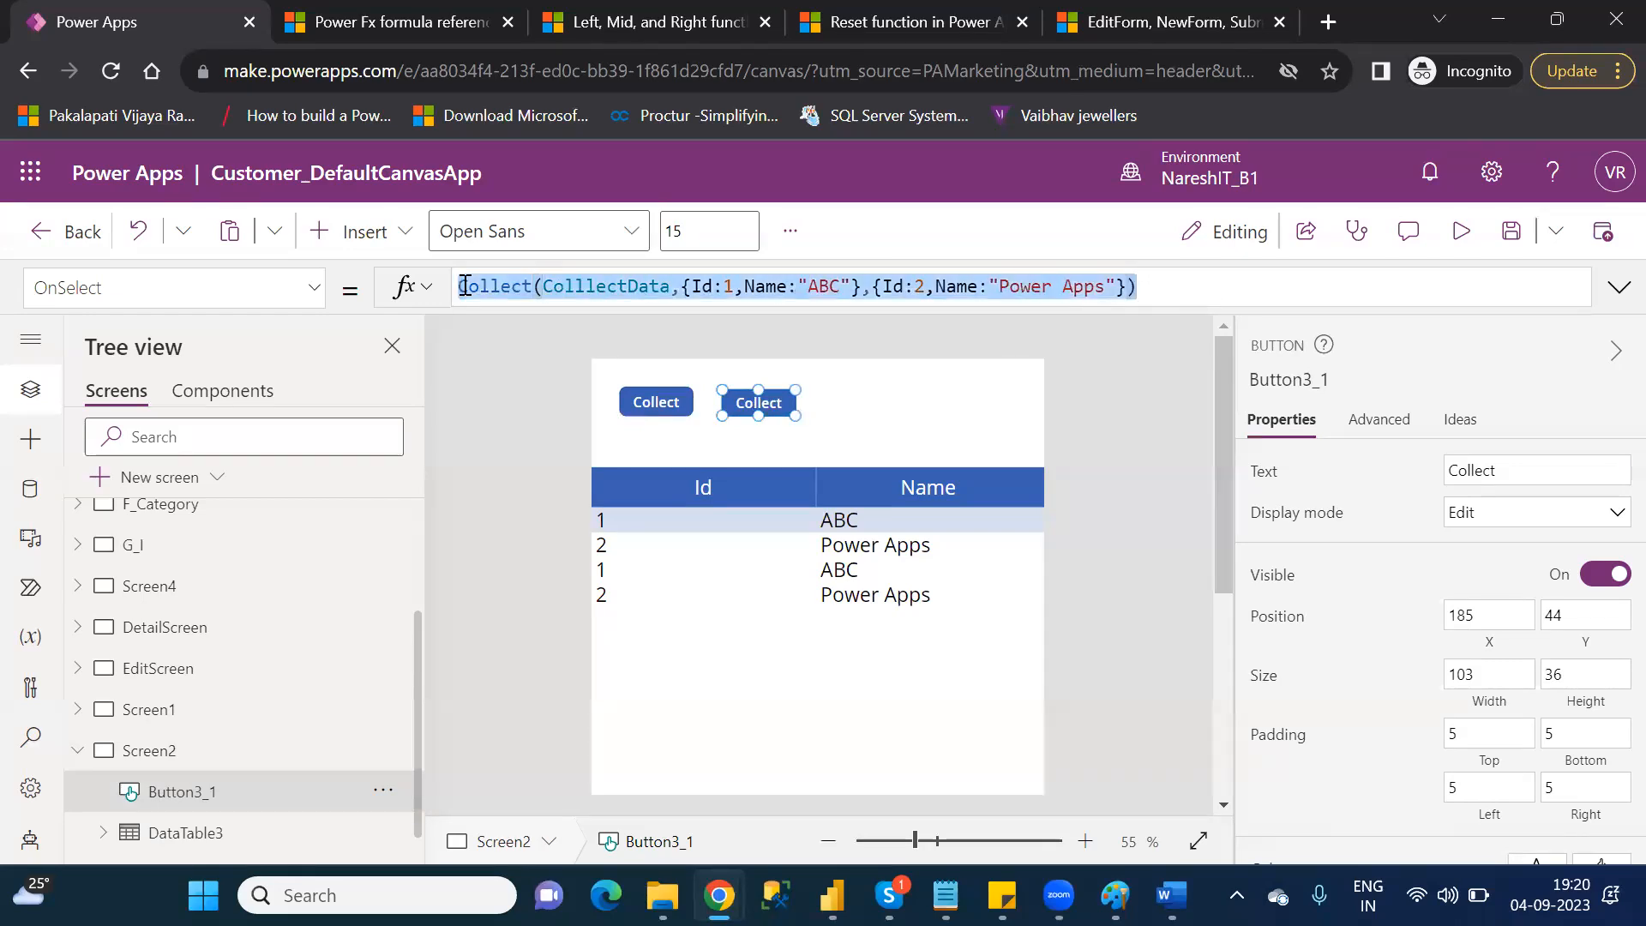
pyautogui.press('BackSpace')
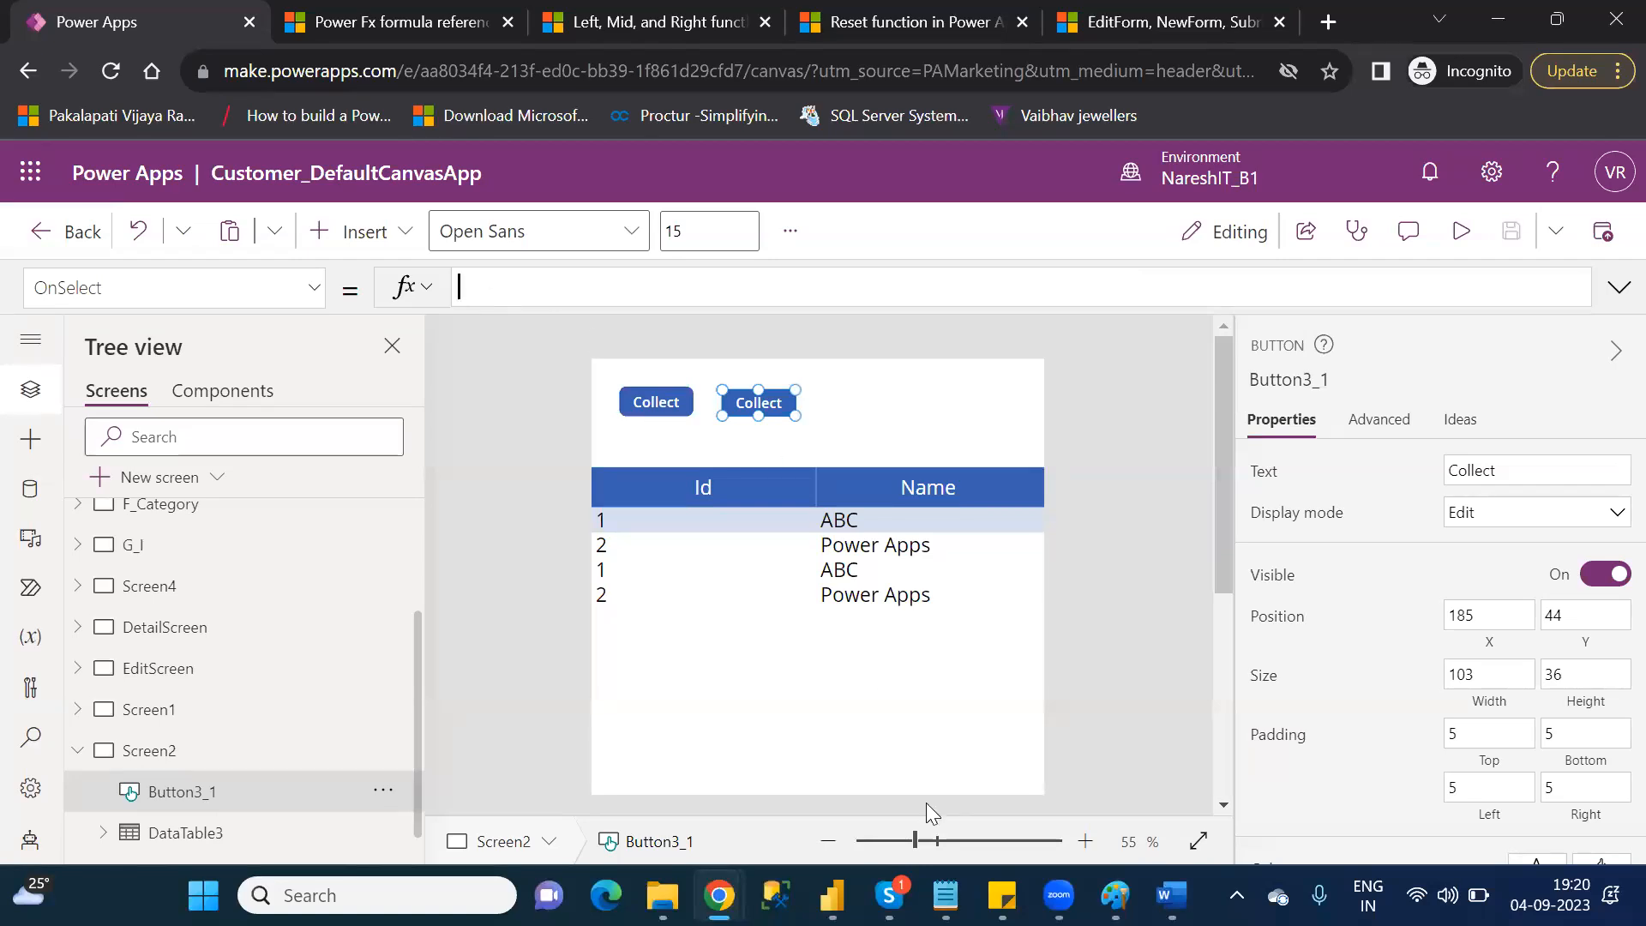
pyautogui.click(945, 895)
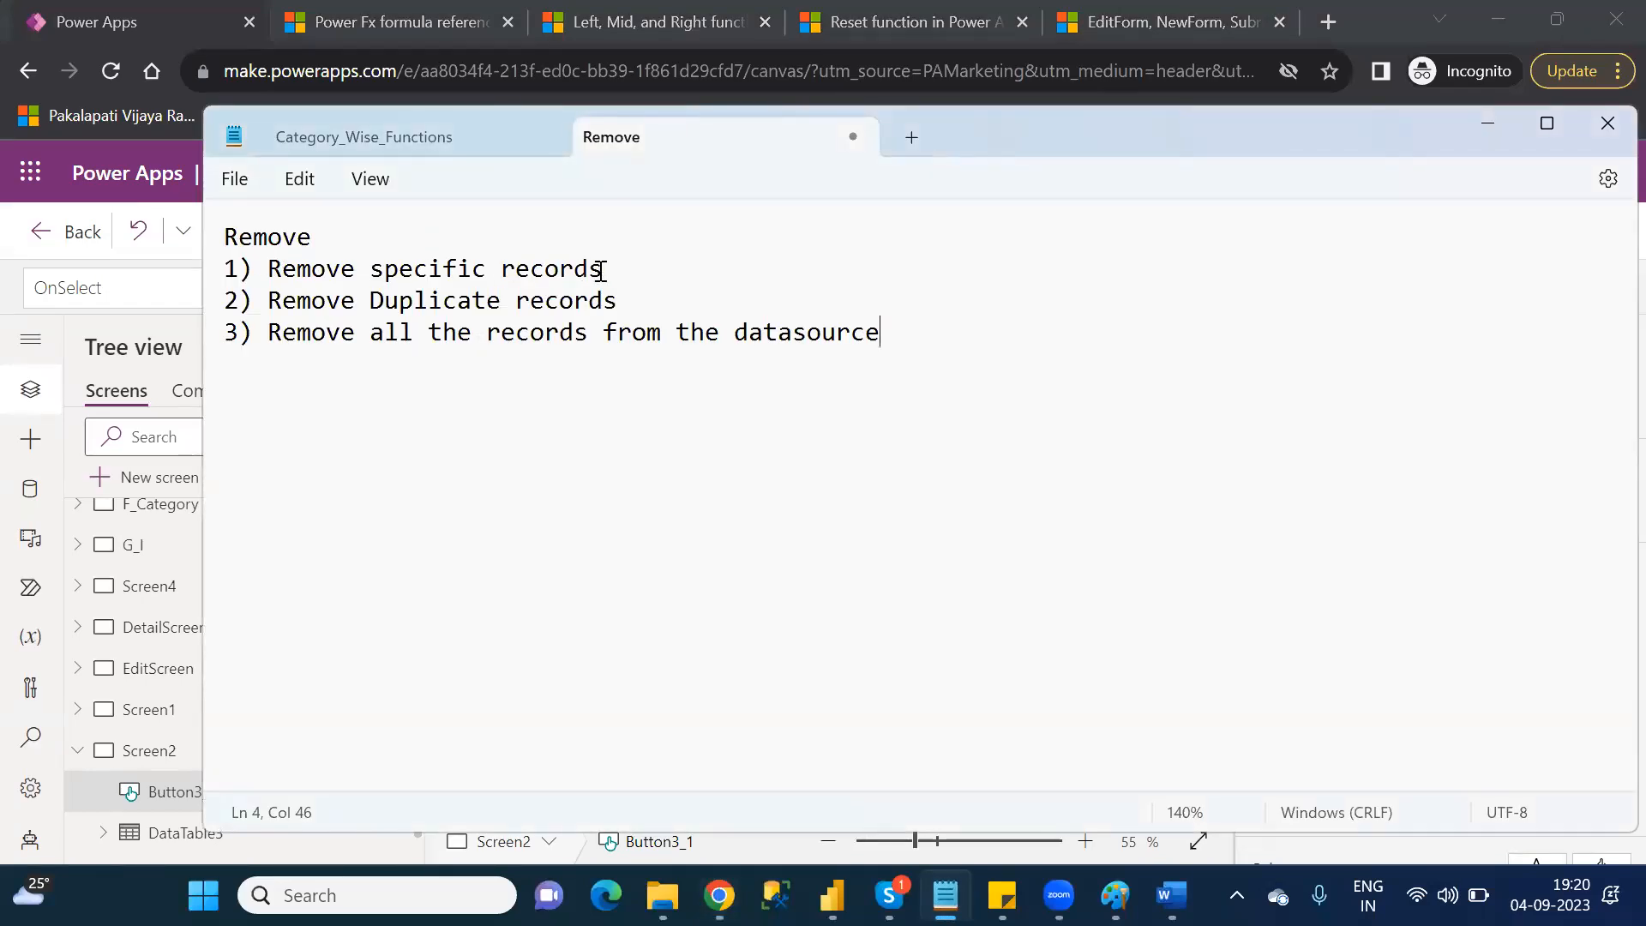
pyautogui.hotkey('alt', 'Tab')
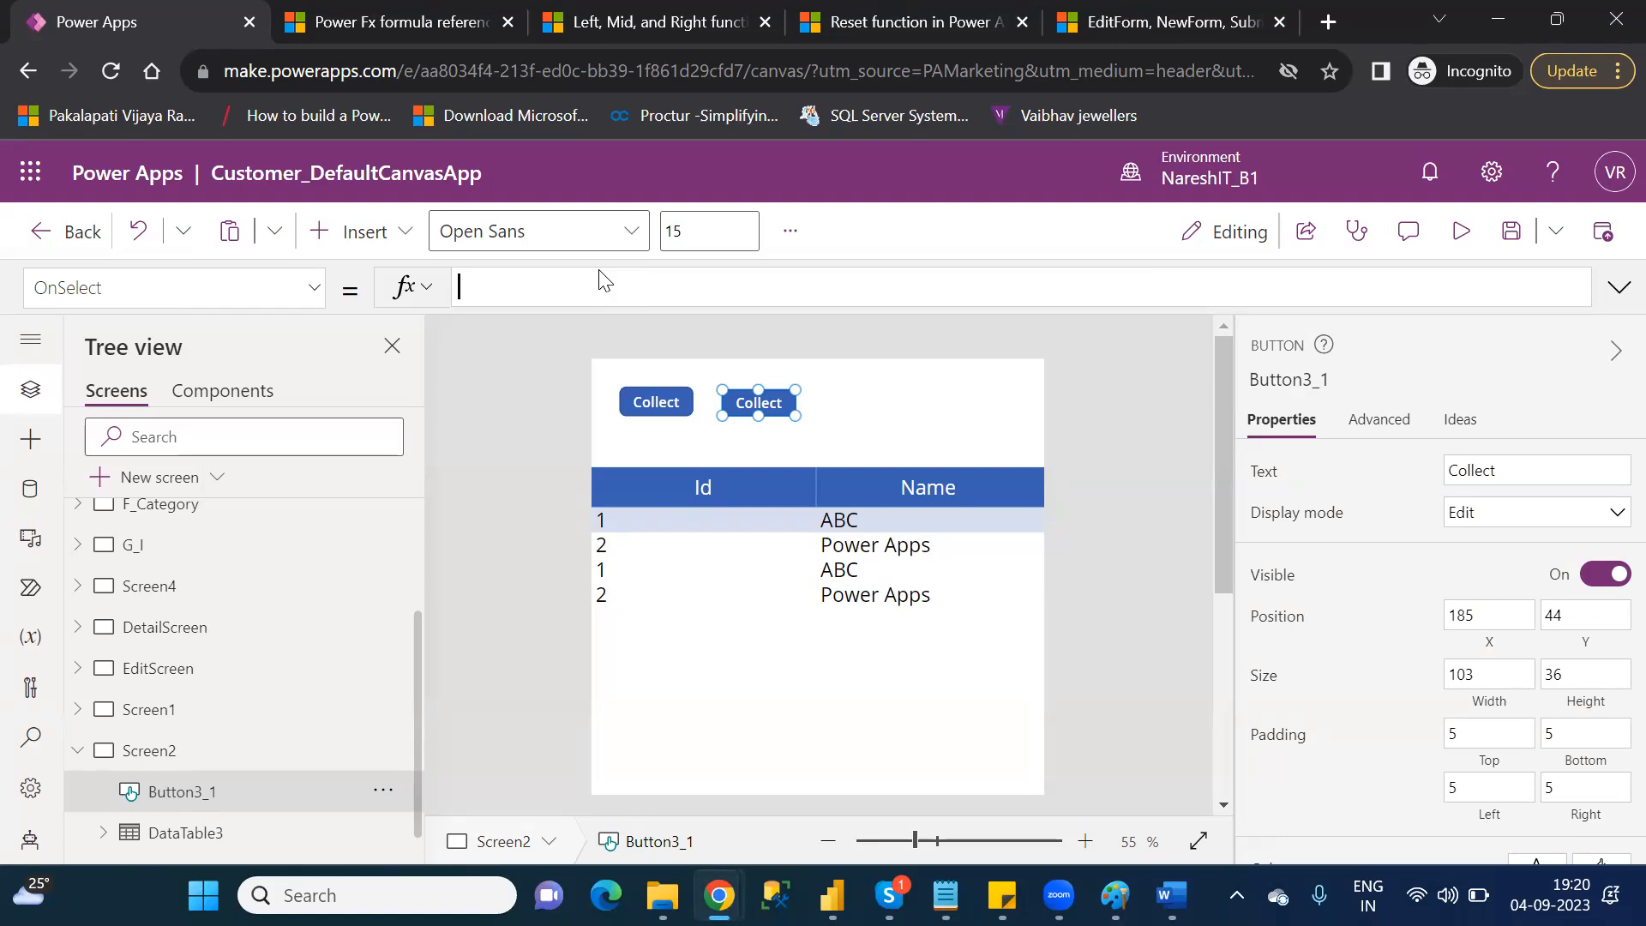
# - Enter Remove(ColllectData,First(ColllectData)) as the copied button's OnSelect formula
pyautogui.write('Remove')
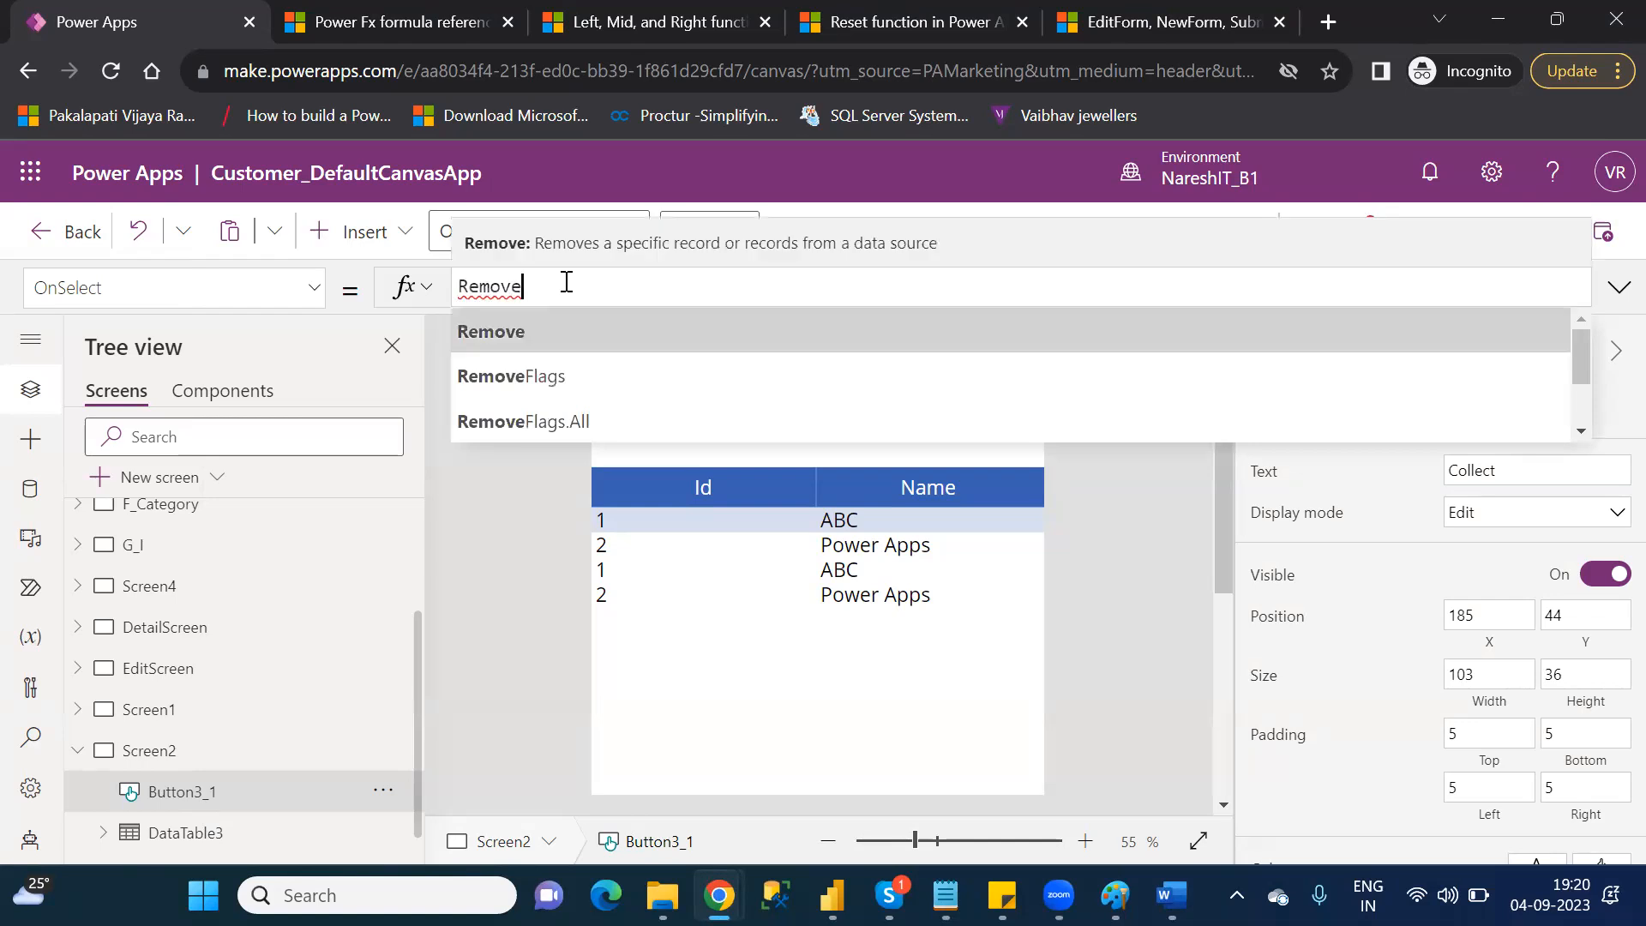
pyautogui.write('(')
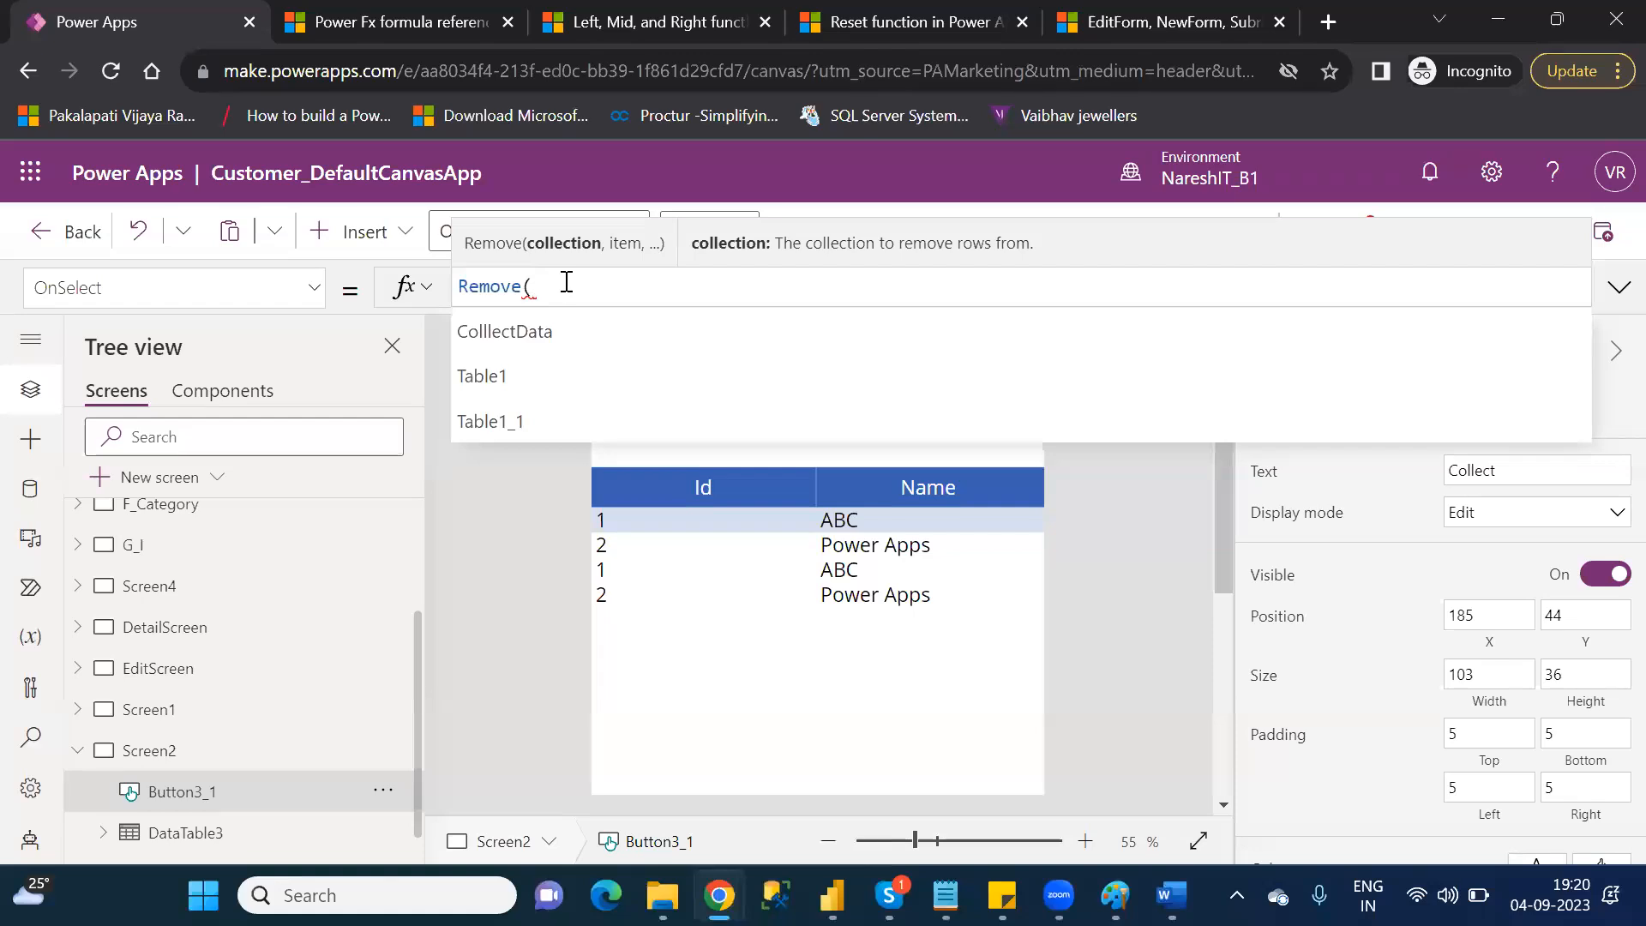
pyautogui.press('Tab')
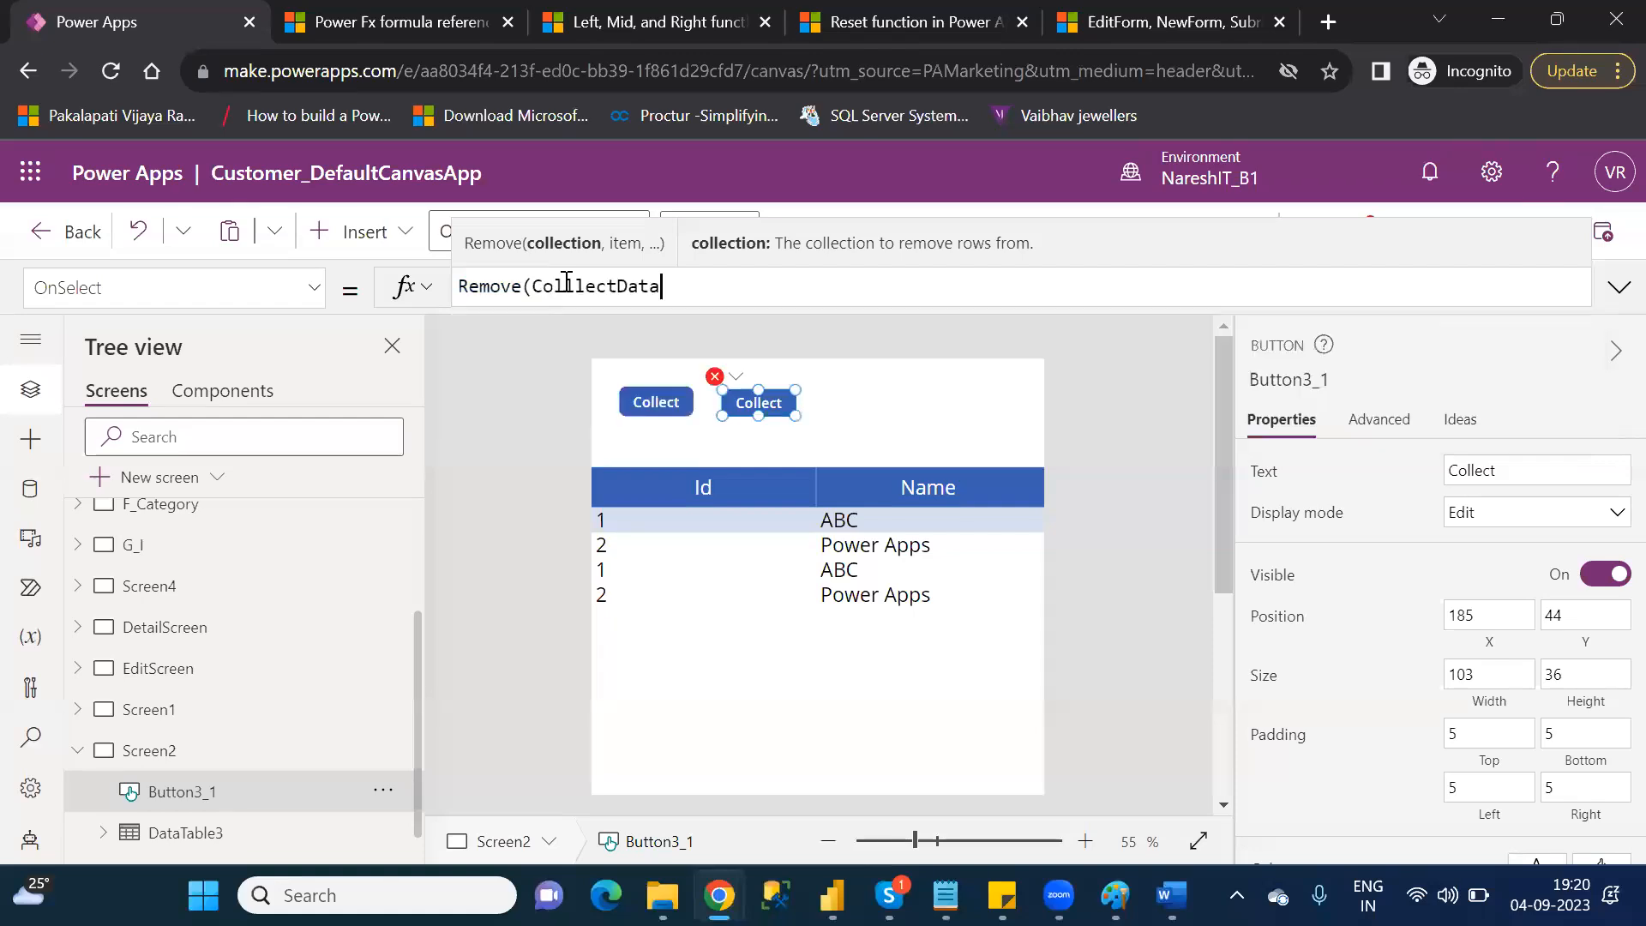
pyautogui.write(',')
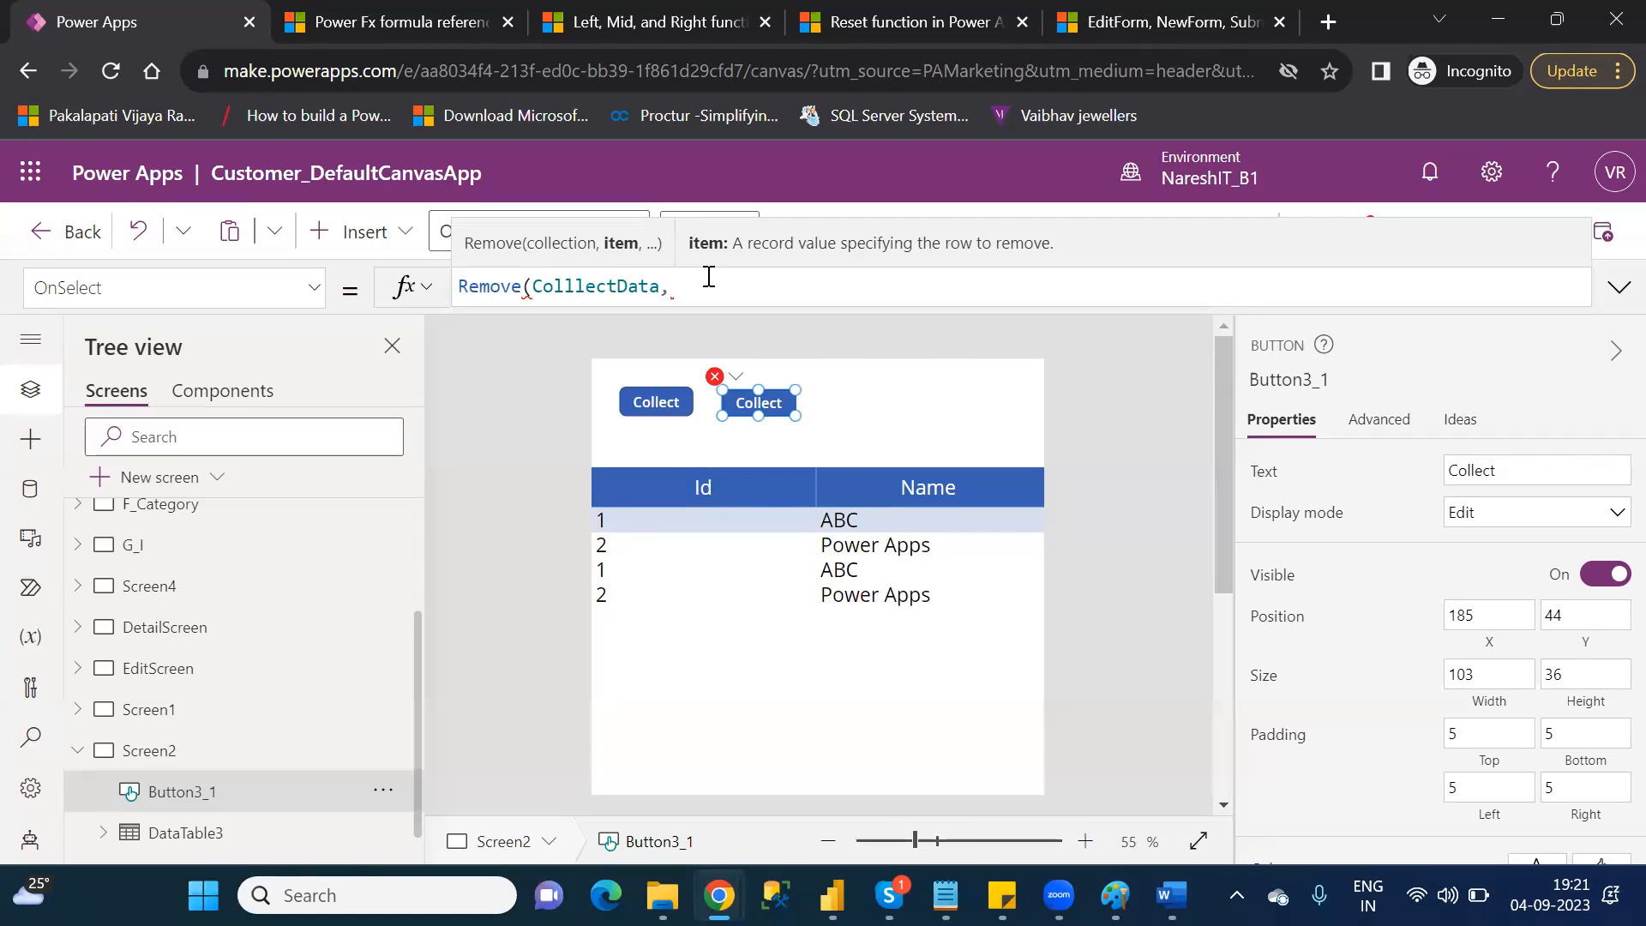
pyautogui.write('first')
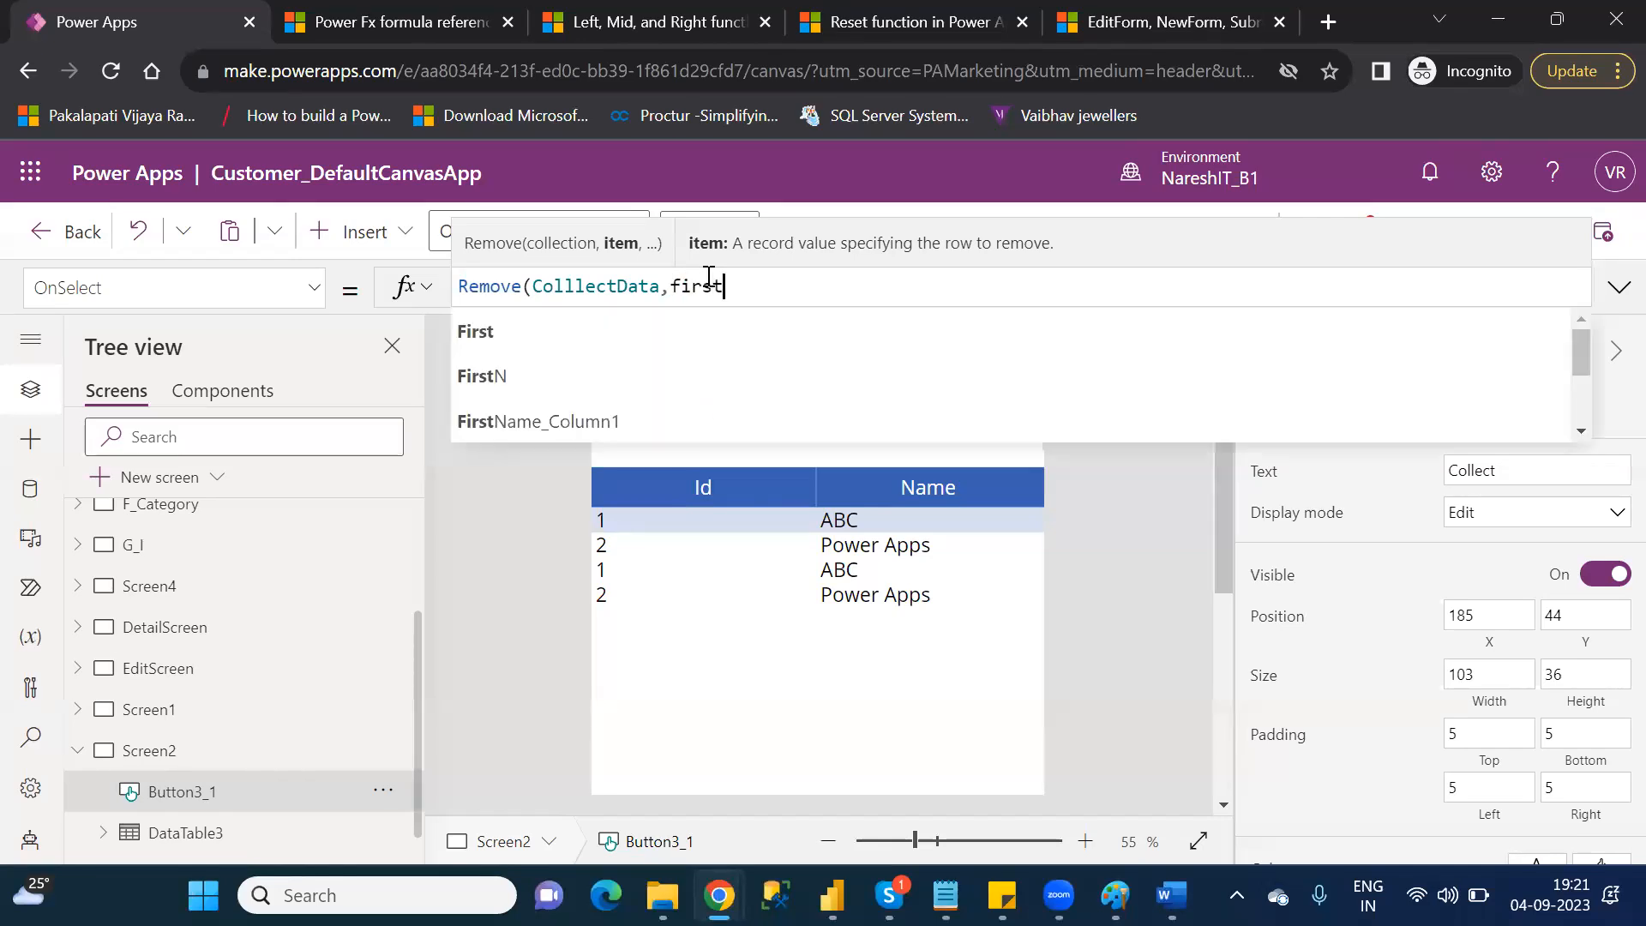
pyautogui.write('(')
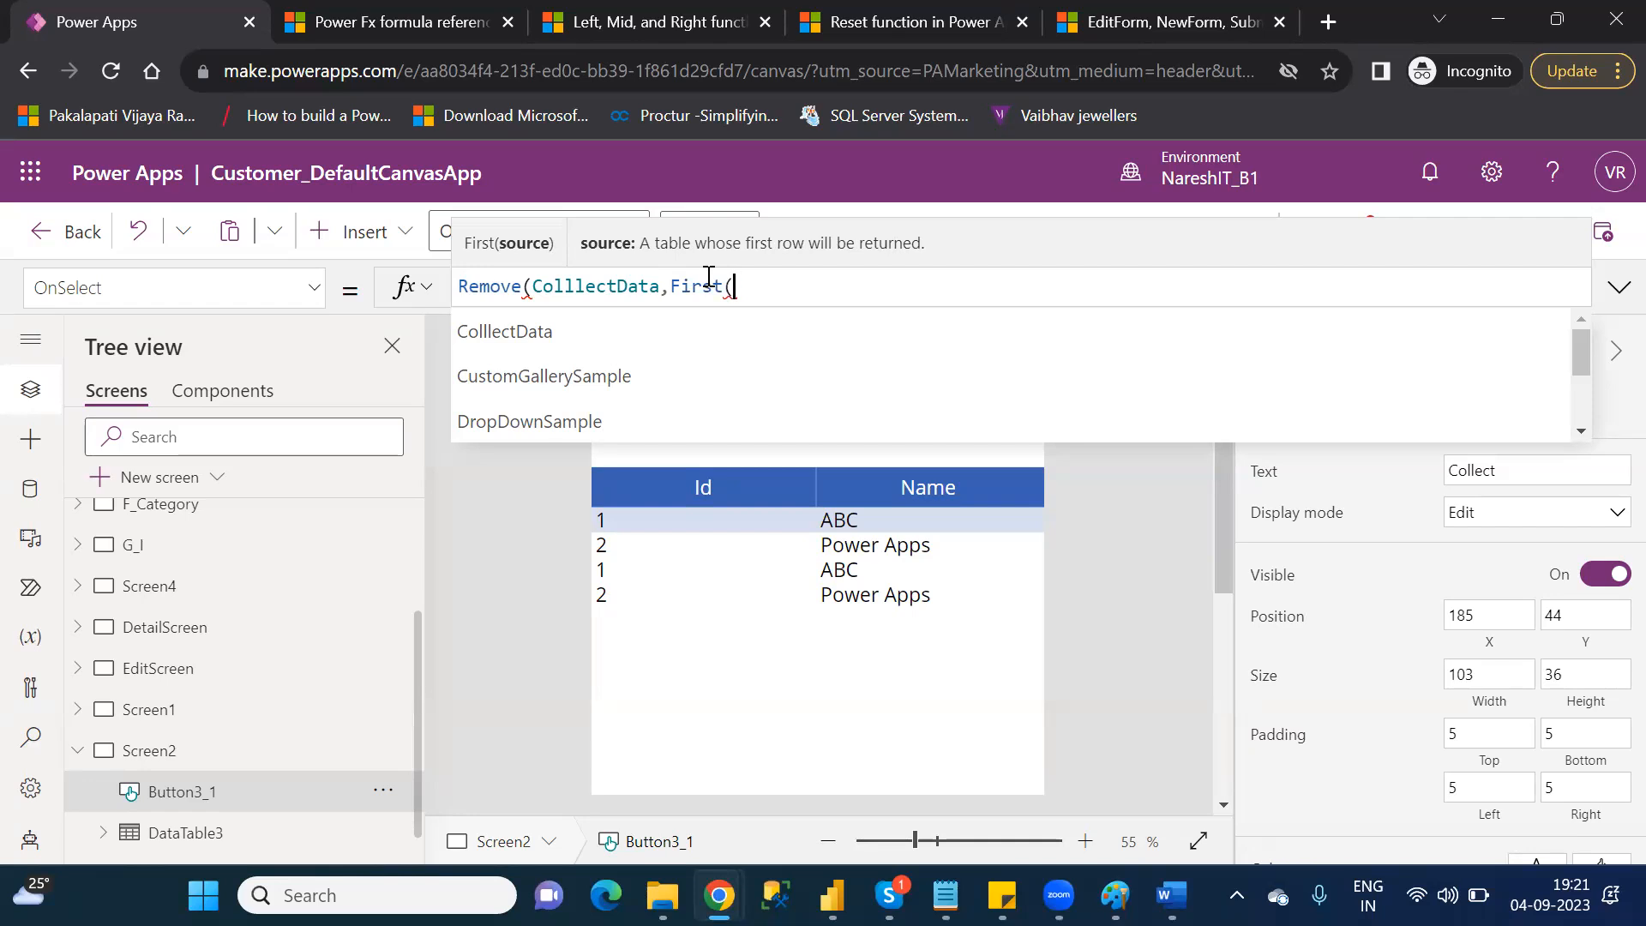
pyautogui.press('Down')
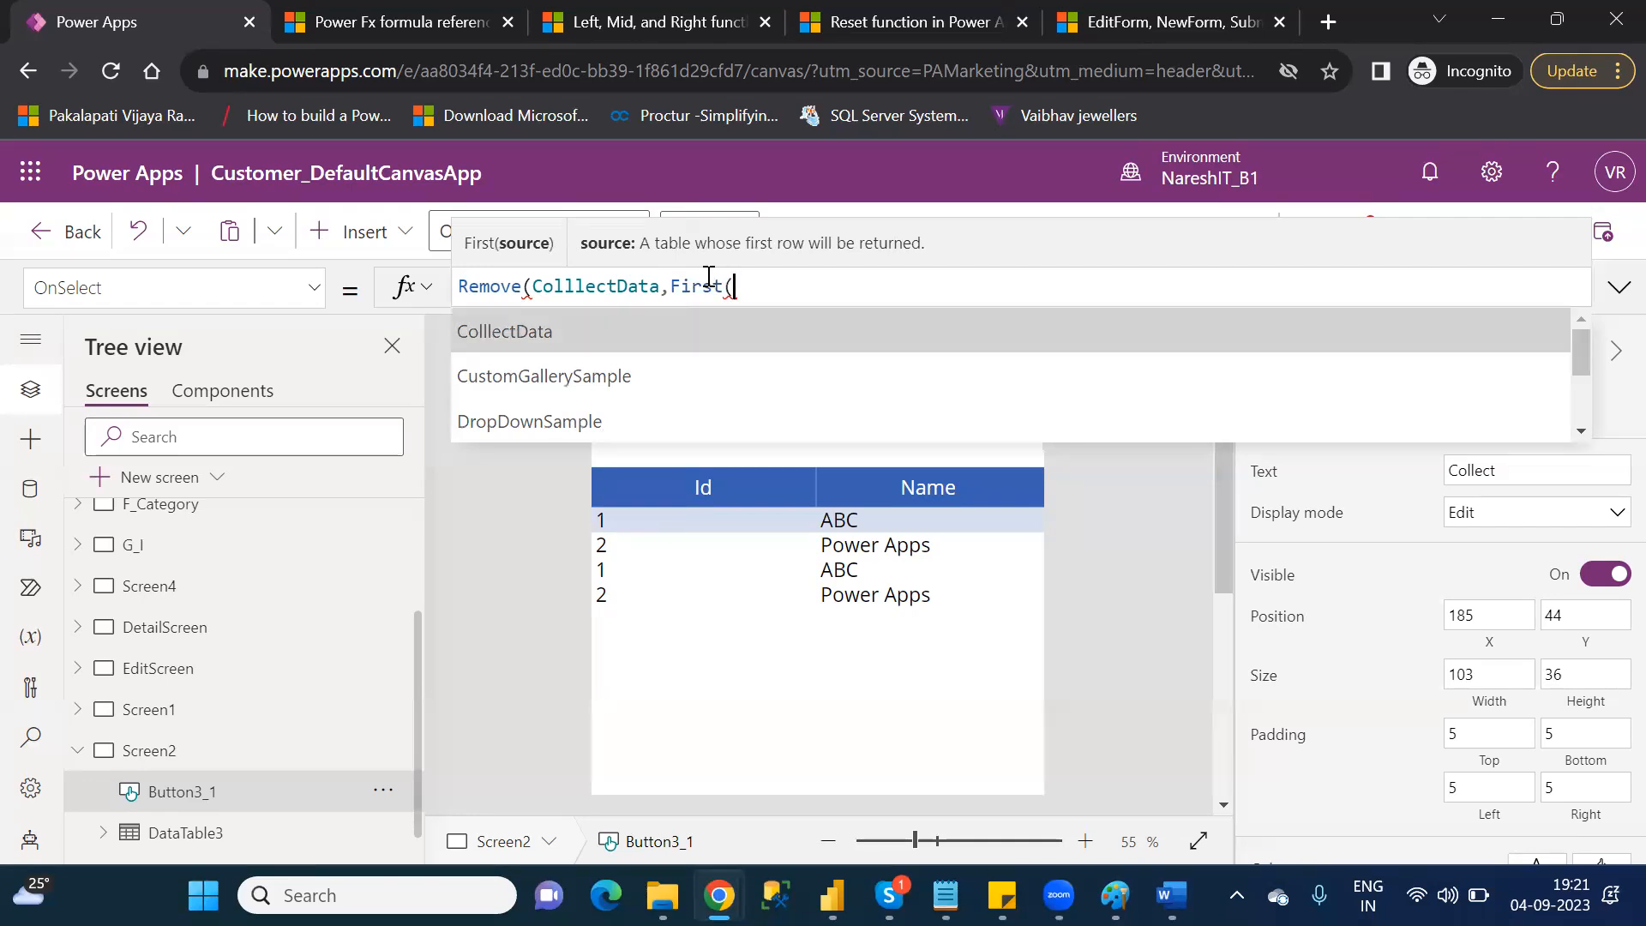
pyautogui.press('Tab')
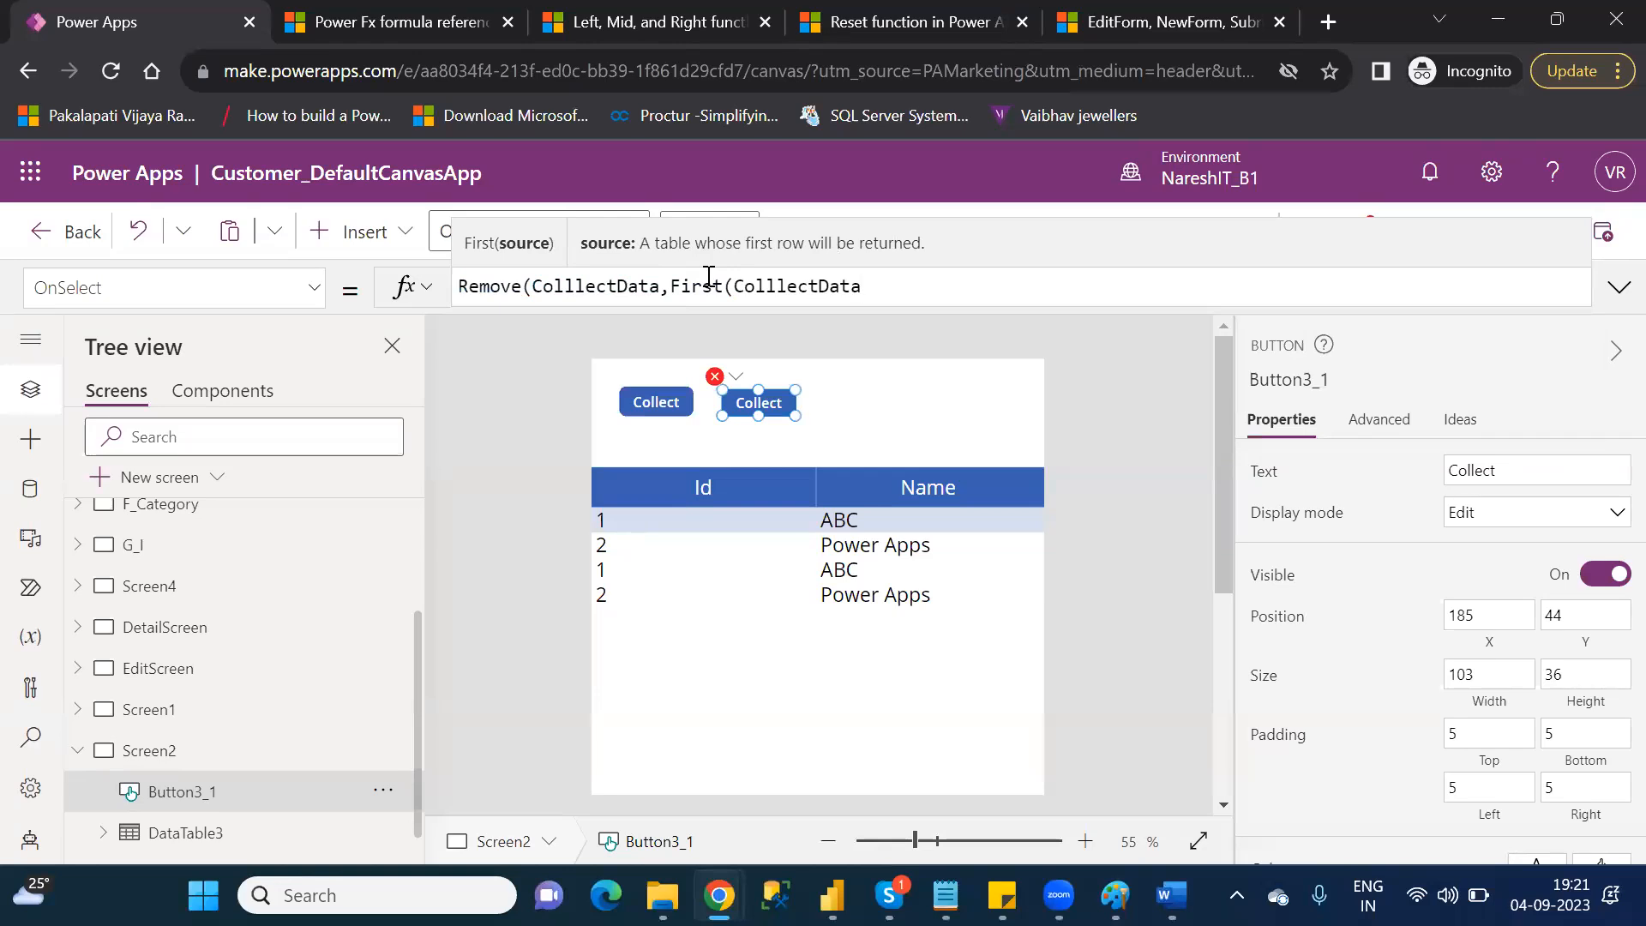
pyautogui.write(')')
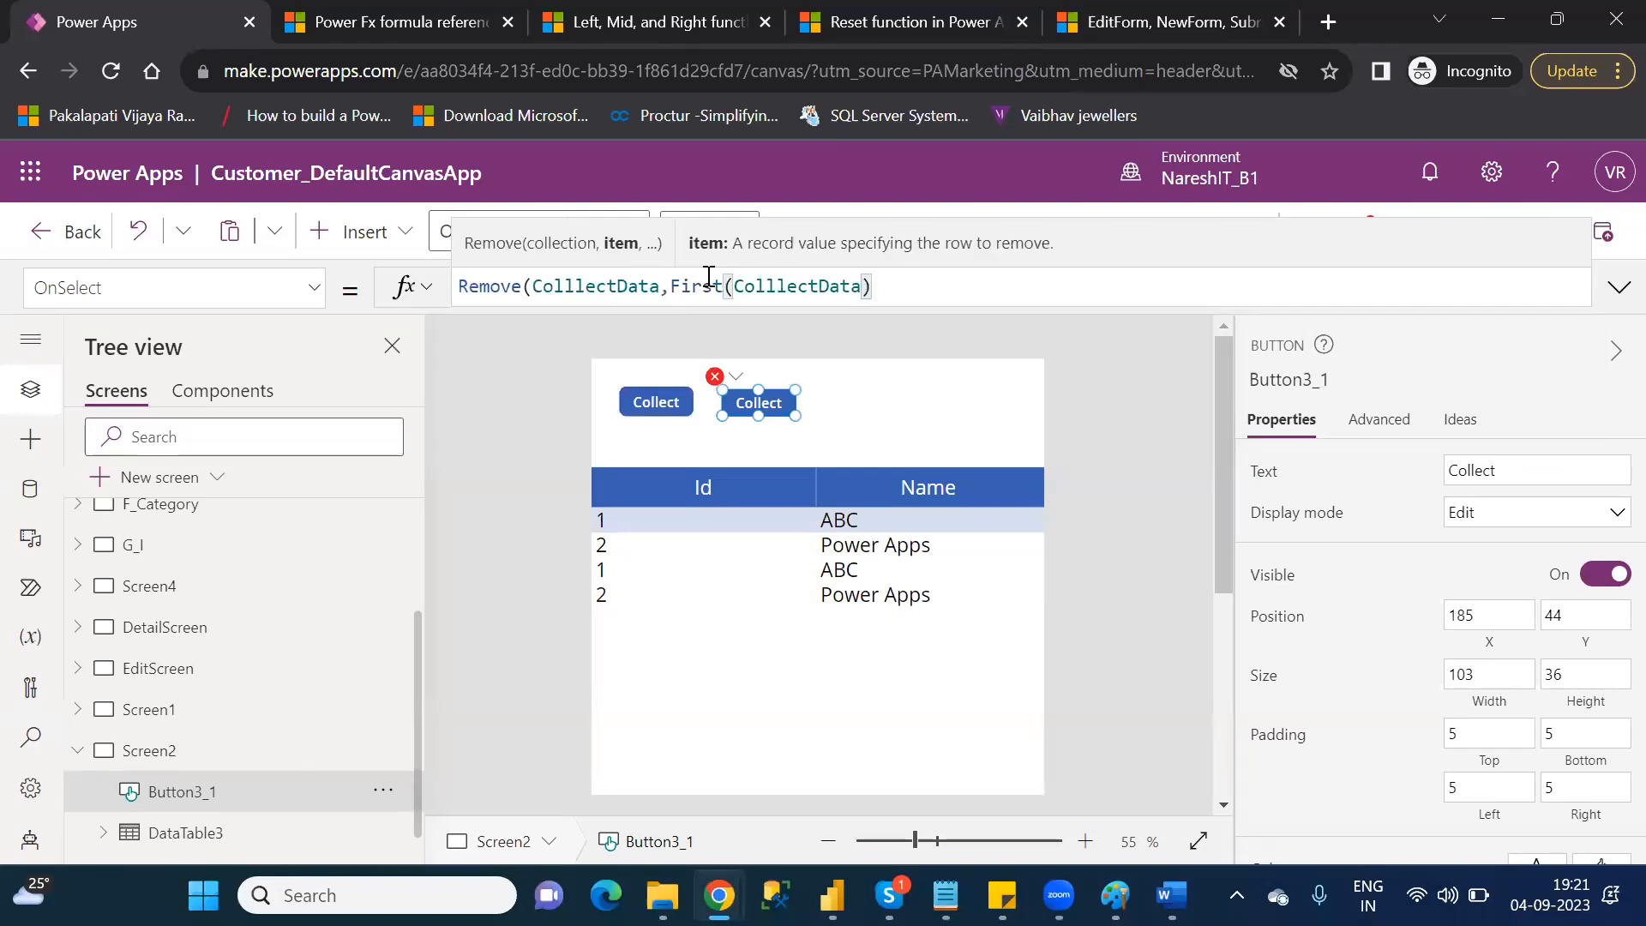
pyautogui.write(')')
# - Examine the collection and First(ColllectData) arguments of the Remove formula, then reselect the copied button
pyautogui.doubleClick(619, 285)
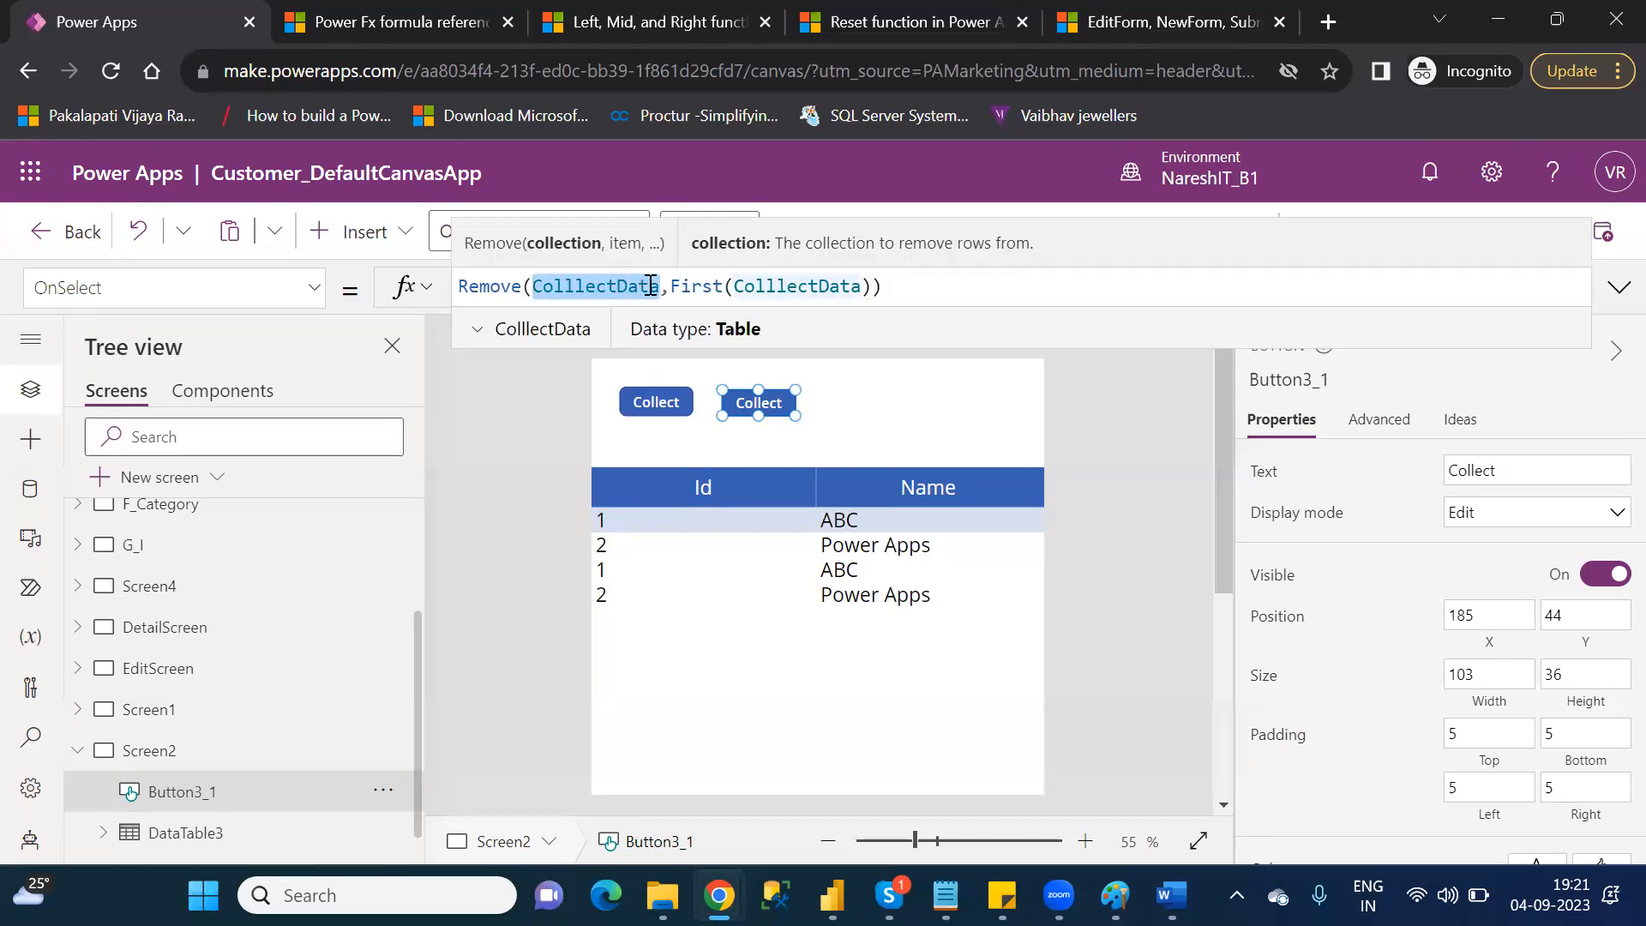
pyautogui.moveTo(670, 286); pyautogui.dragTo(877, 286)
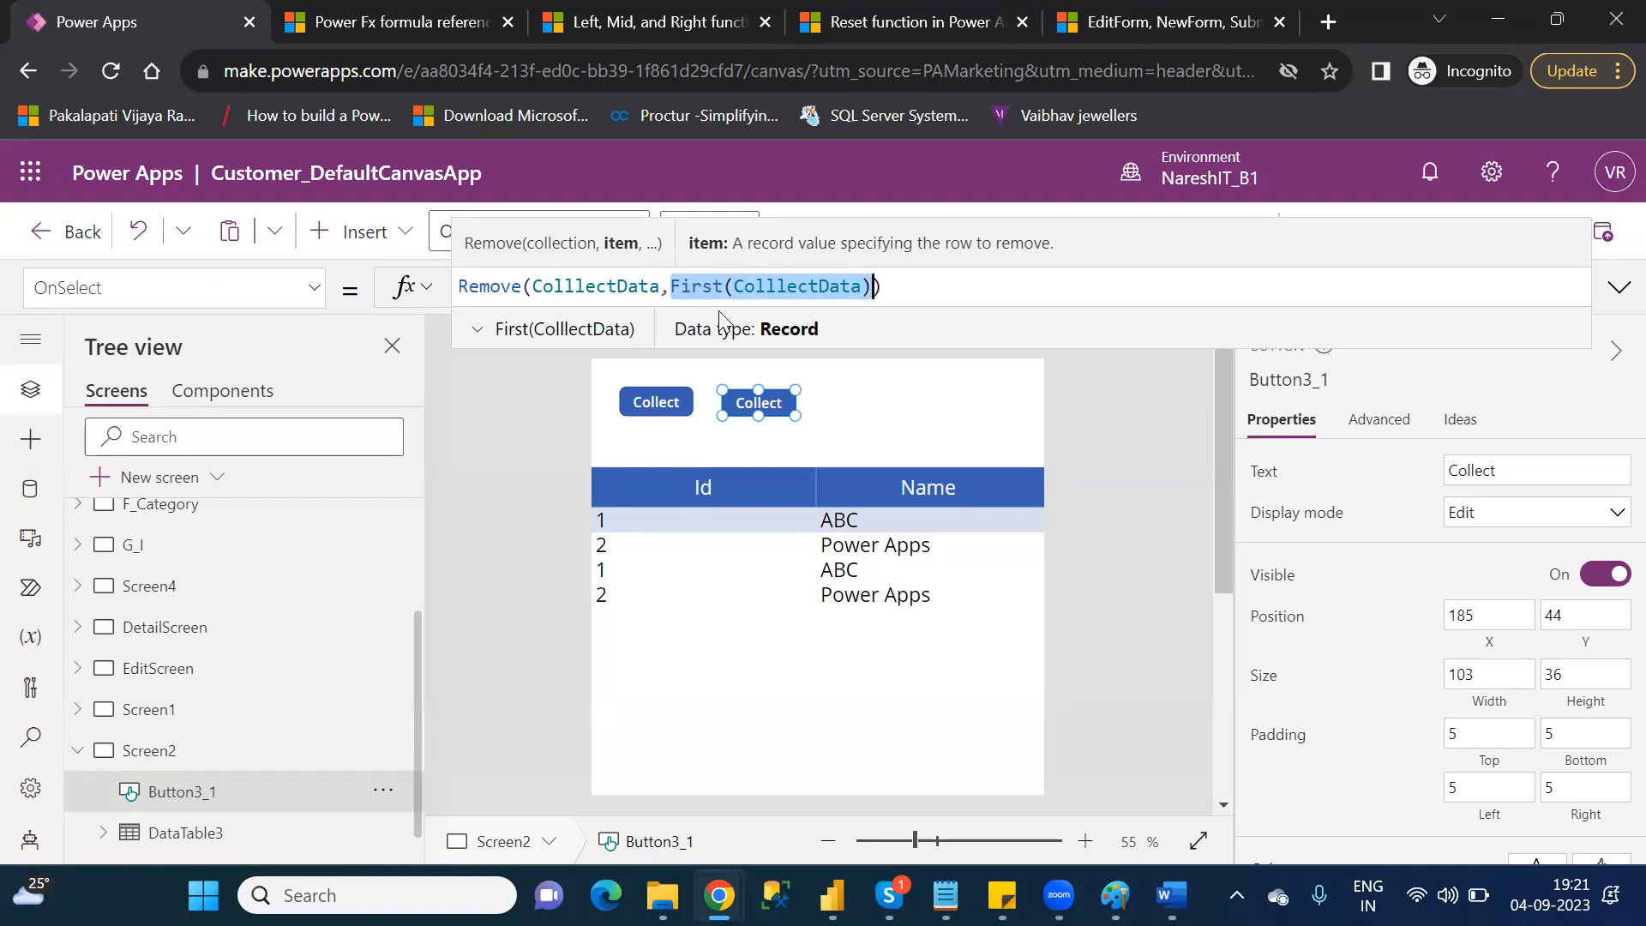
pyautogui.click(838, 425)
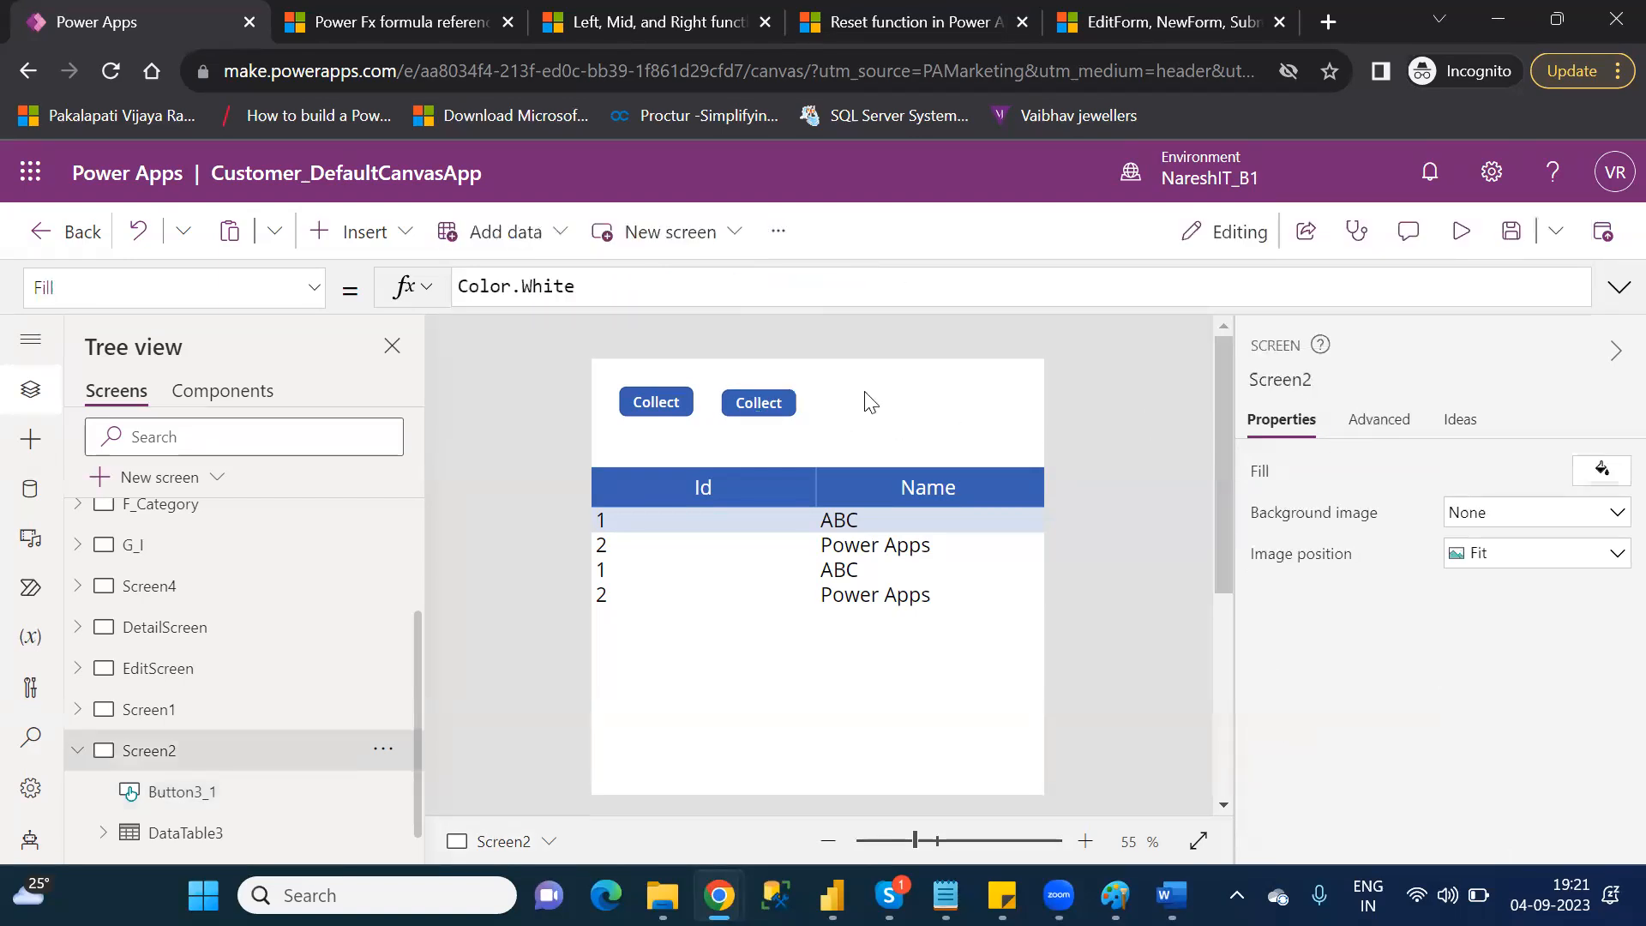
pyautogui.click(765, 397)
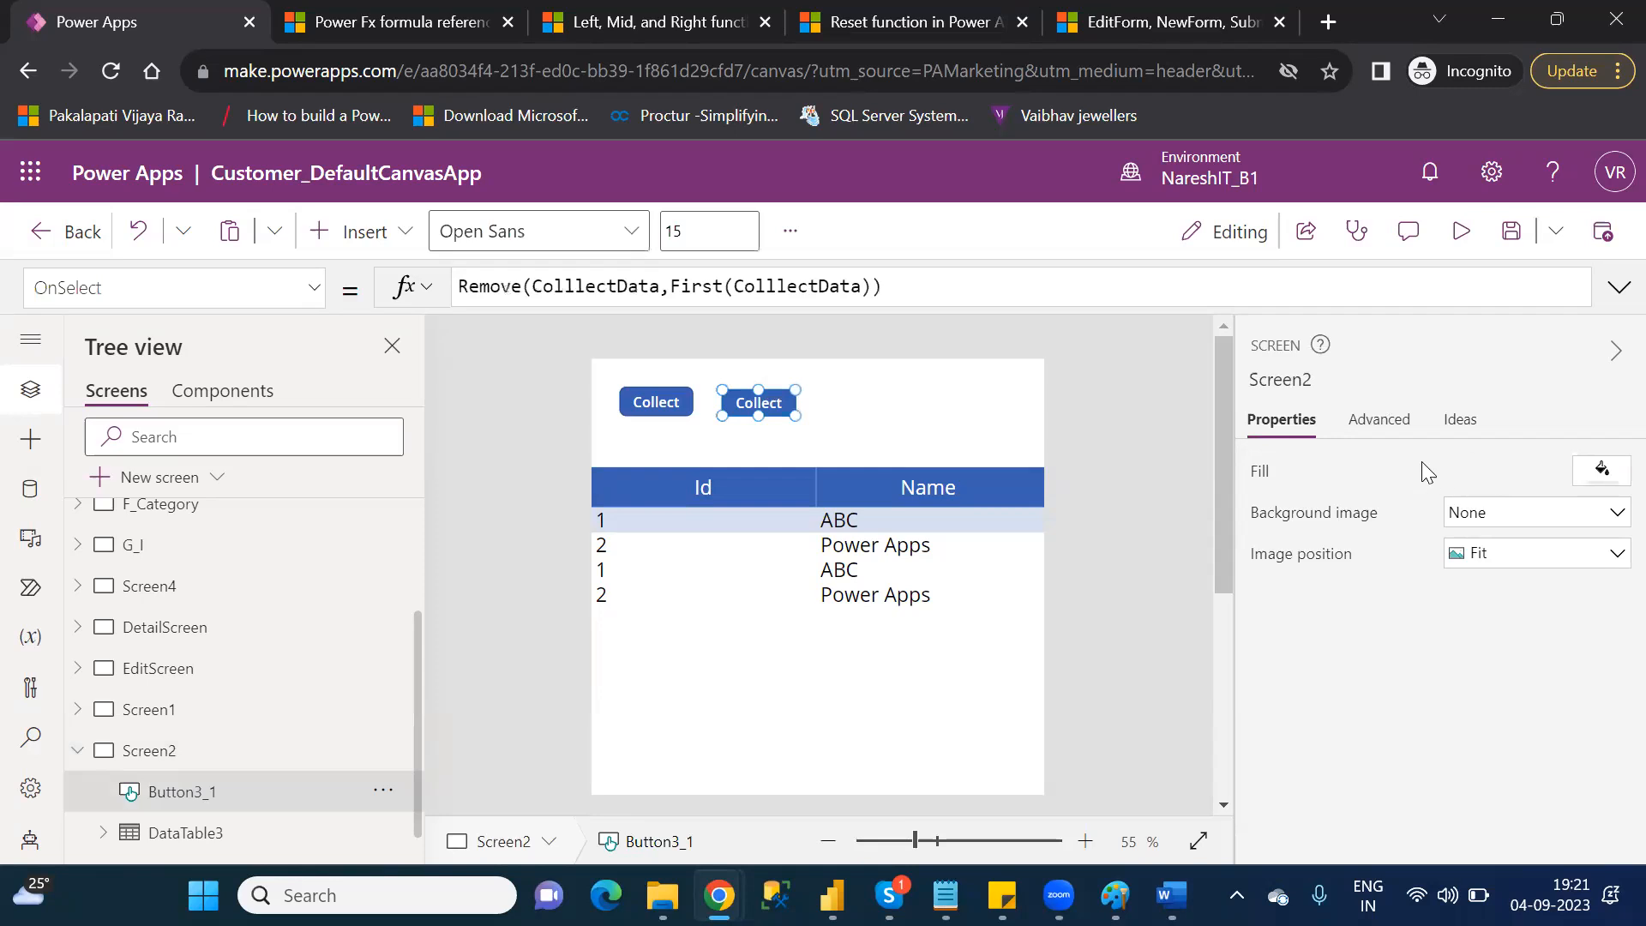
# - Set the copied button's text to Remove1stRecord and enlarge the button to about 190 wide by 40 high
pyautogui.doubleClick(1491, 473)
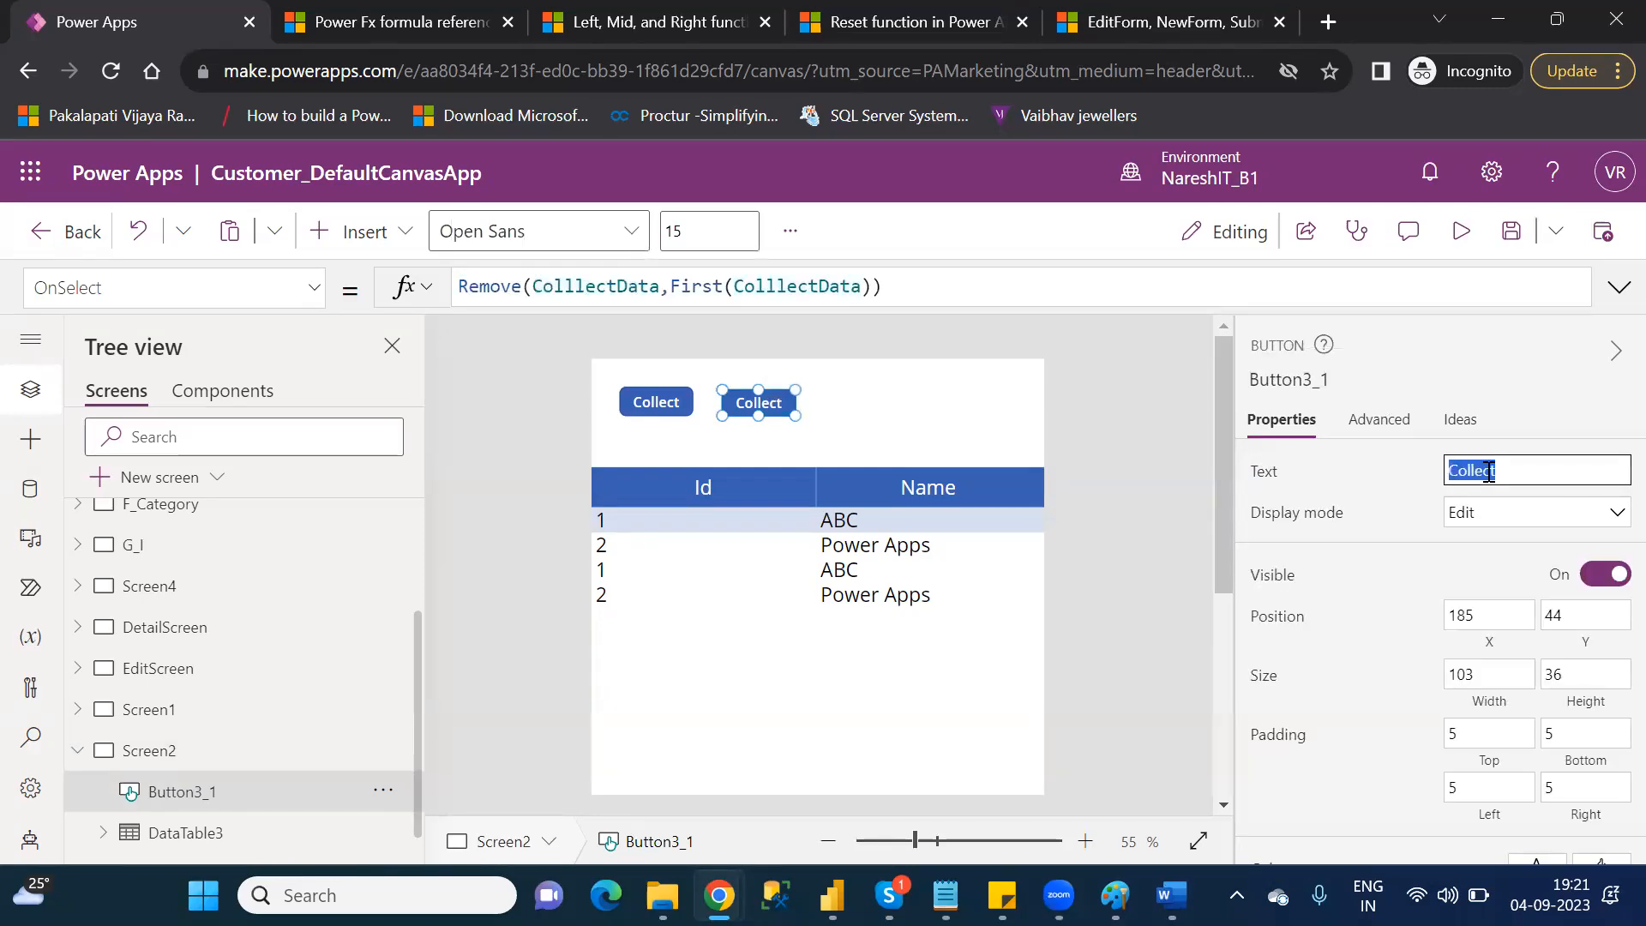
pyautogui.write('Remove1stRecord')
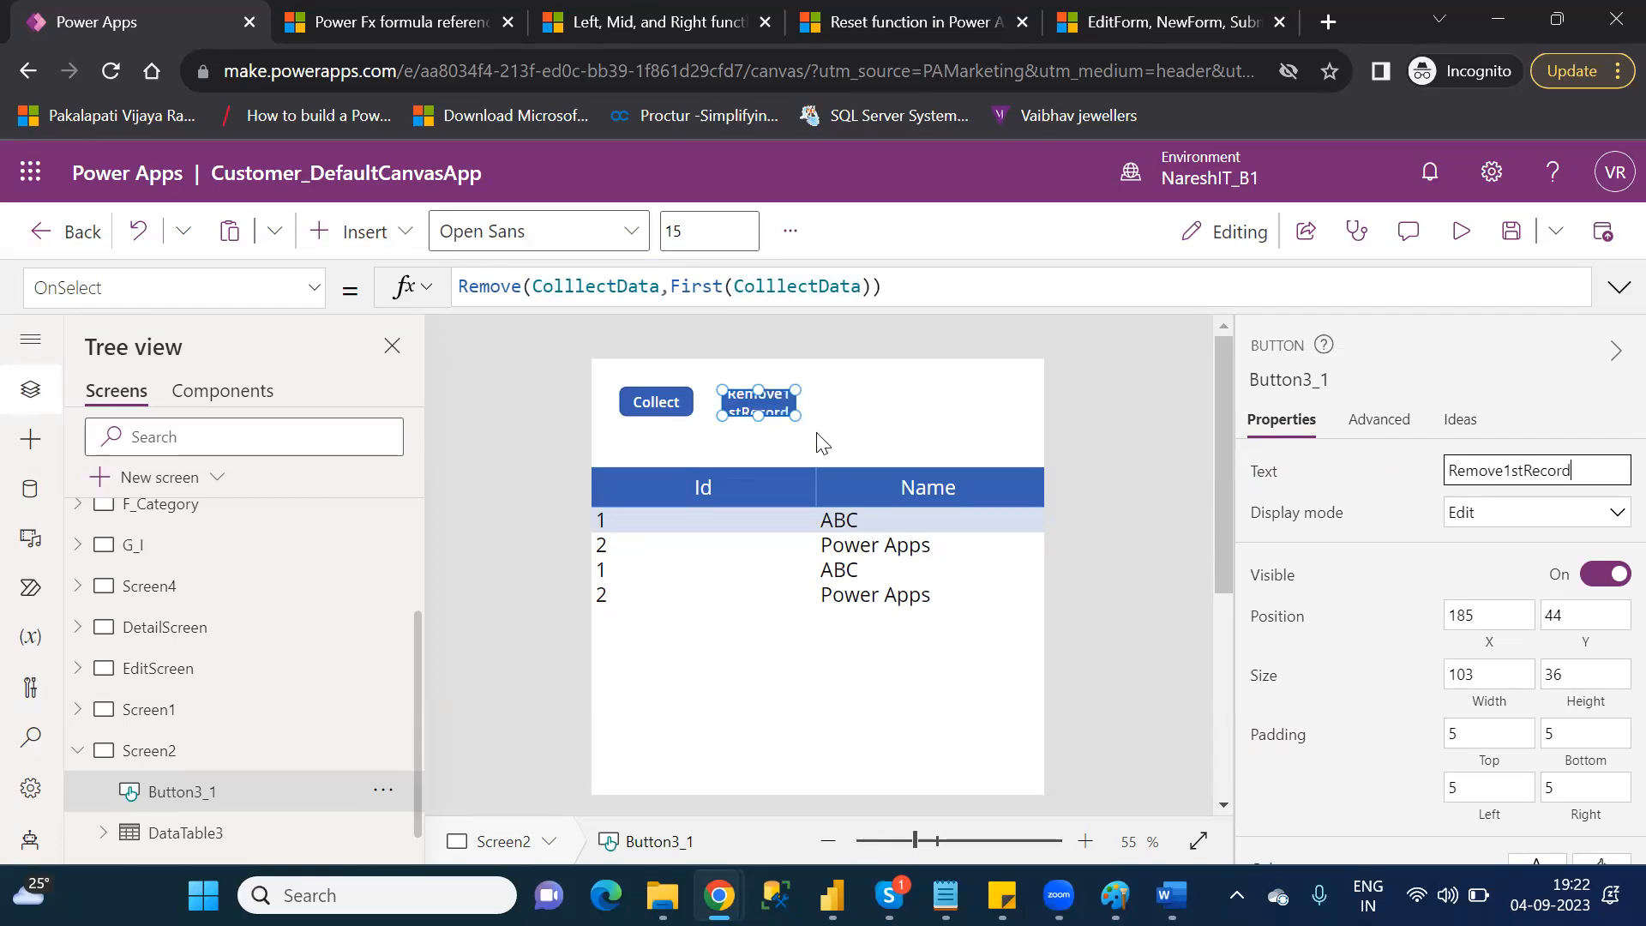
pyautogui.moveTo(795, 390); pyautogui.dragTo(858, 391)
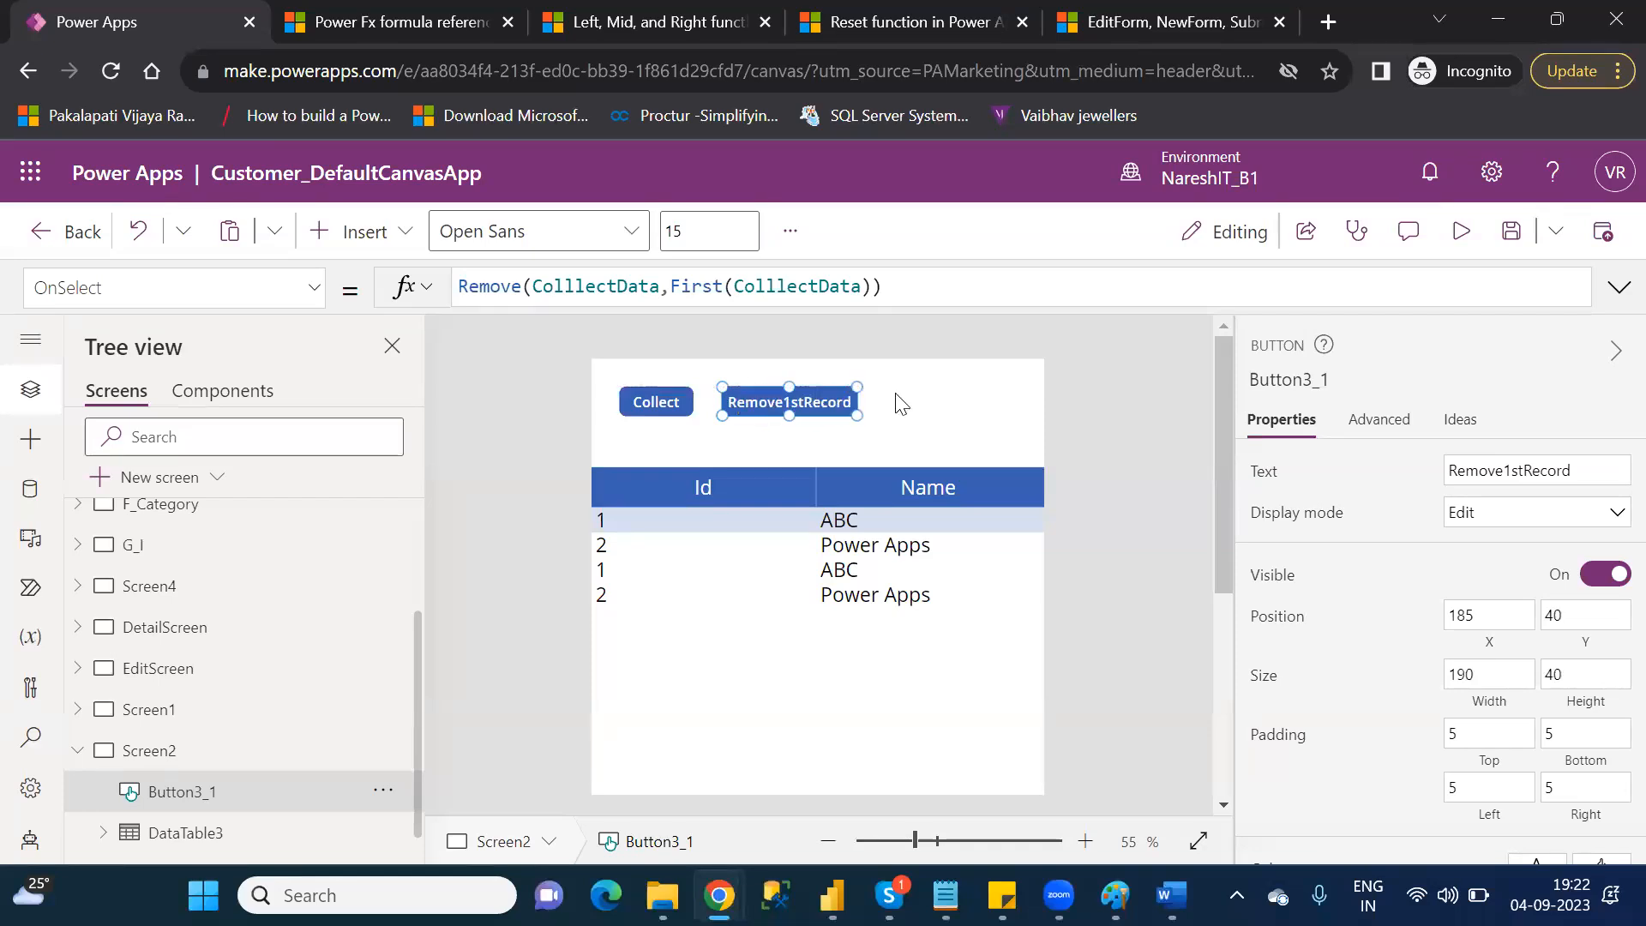
pyautogui.click(997, 409)
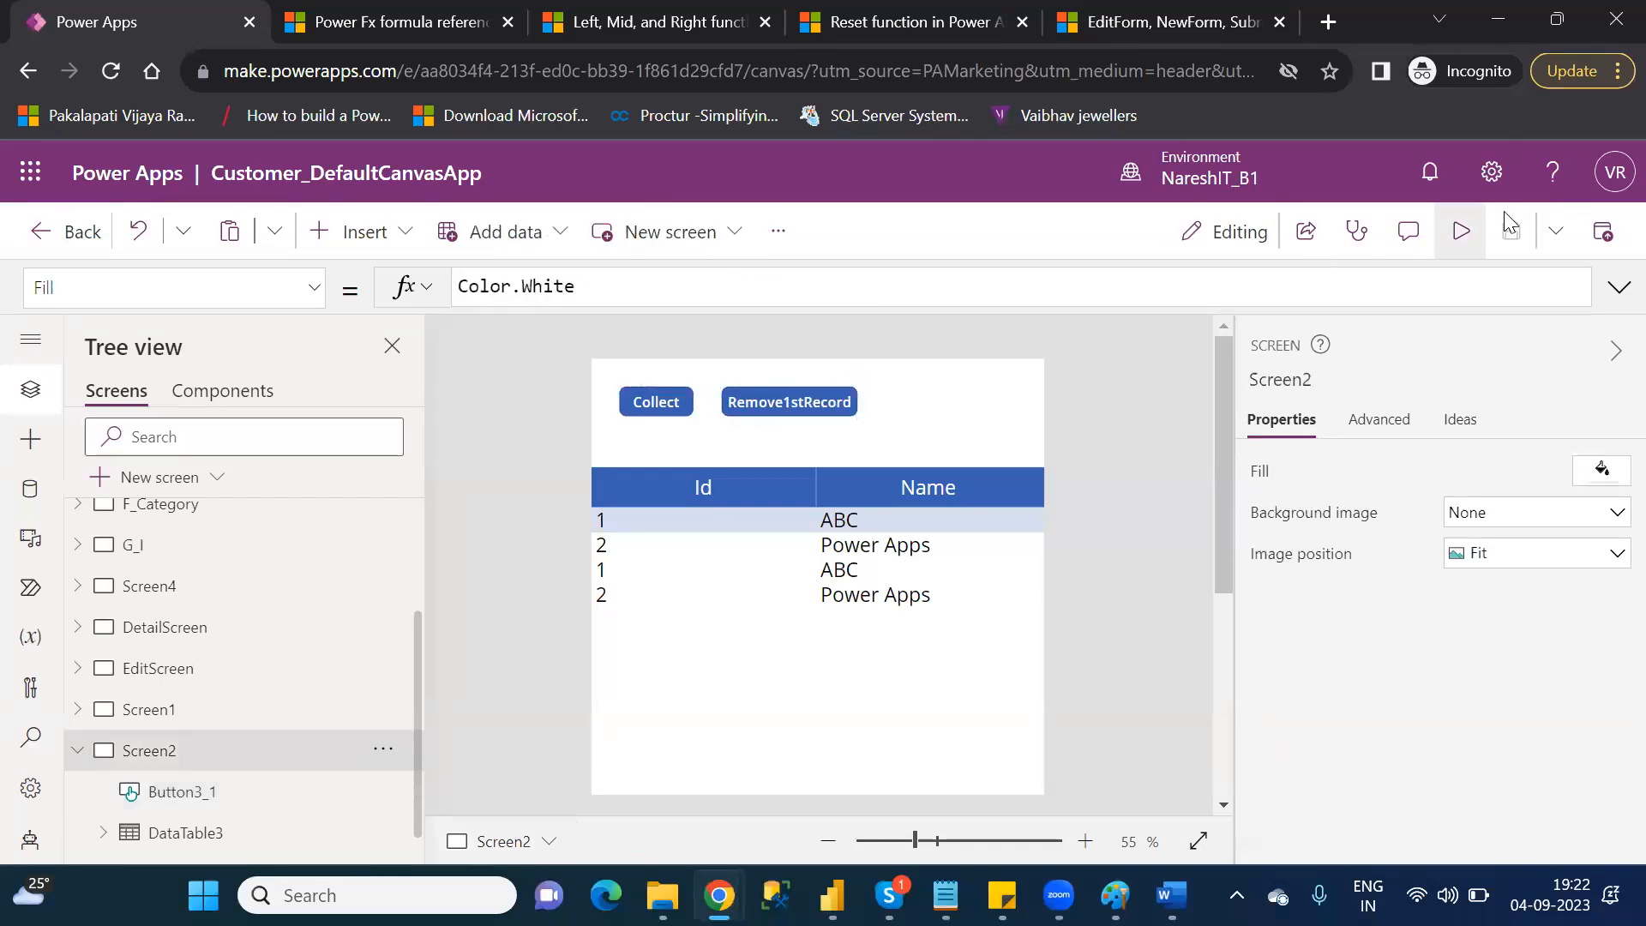
# - Preview the app, run the Remove1stRecord button, and return to the editor, dismissing the tip
pyautogui.click(1462, 232)
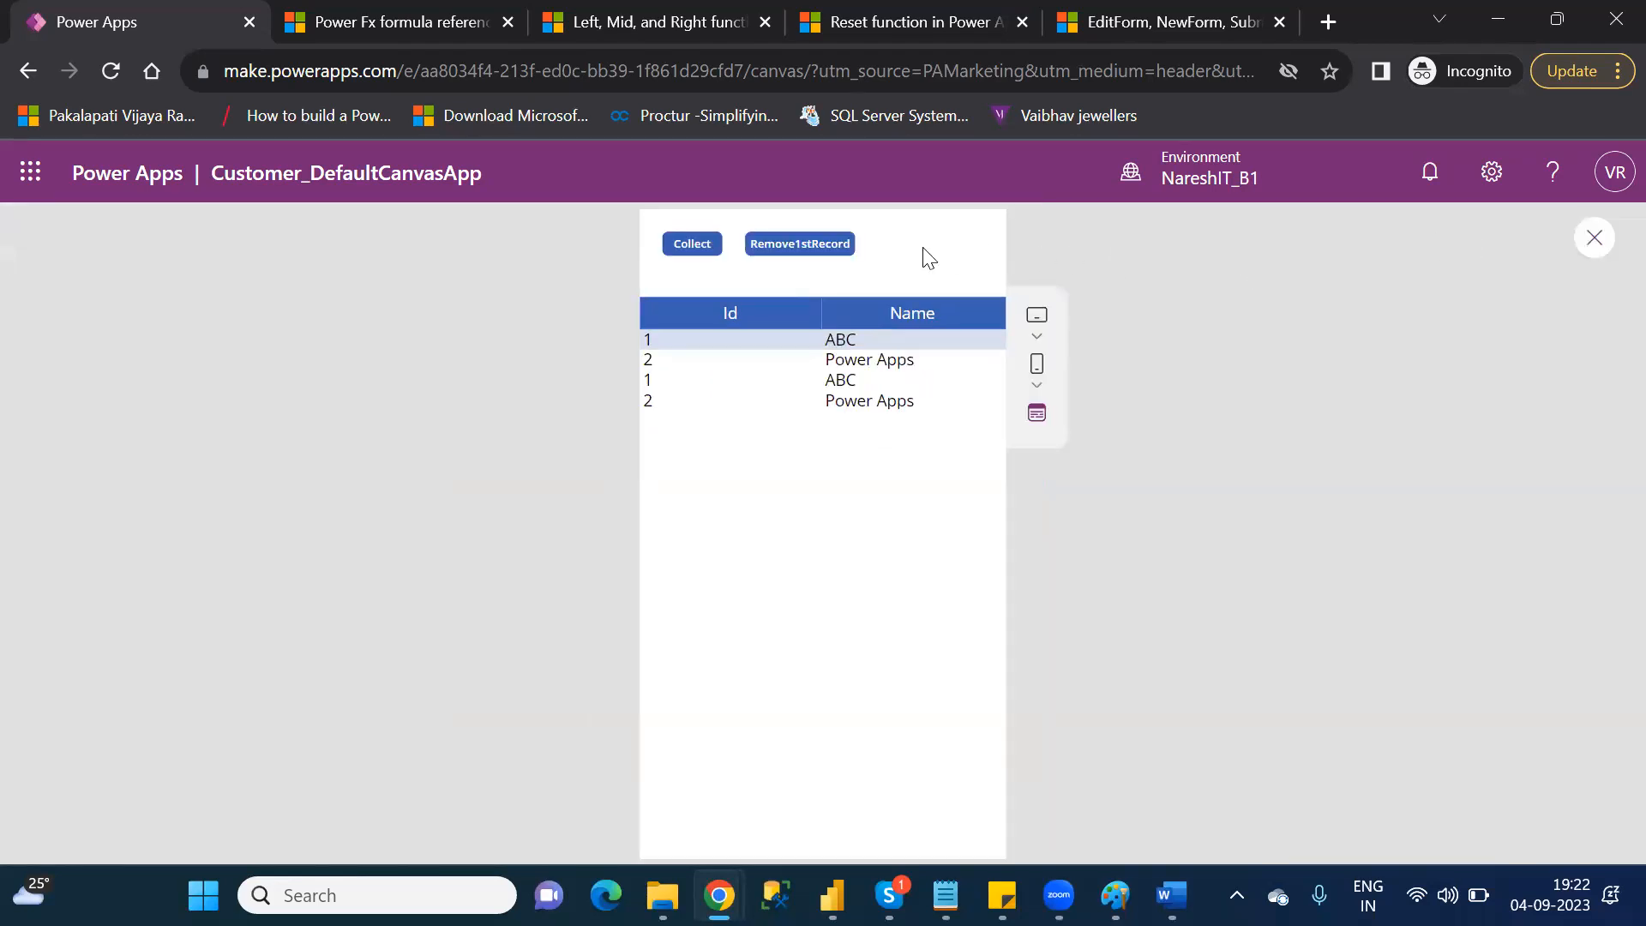
pyautogui.click(815, 251)
pyautogui.click(814, 251)
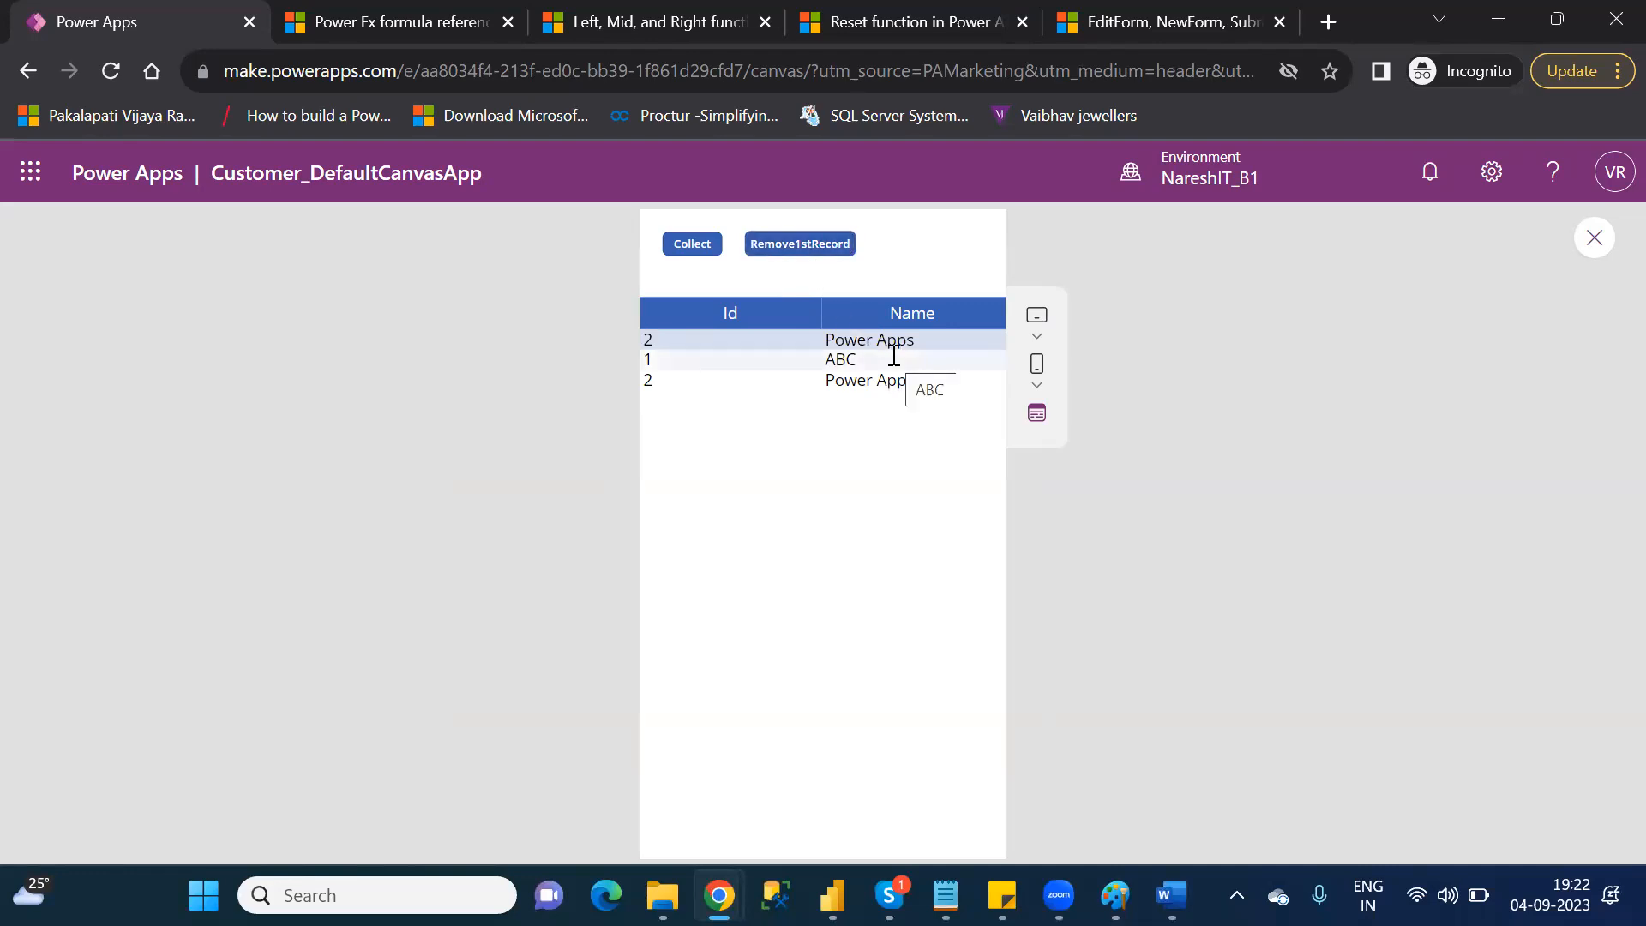
pyautogui.click(1597, 241)
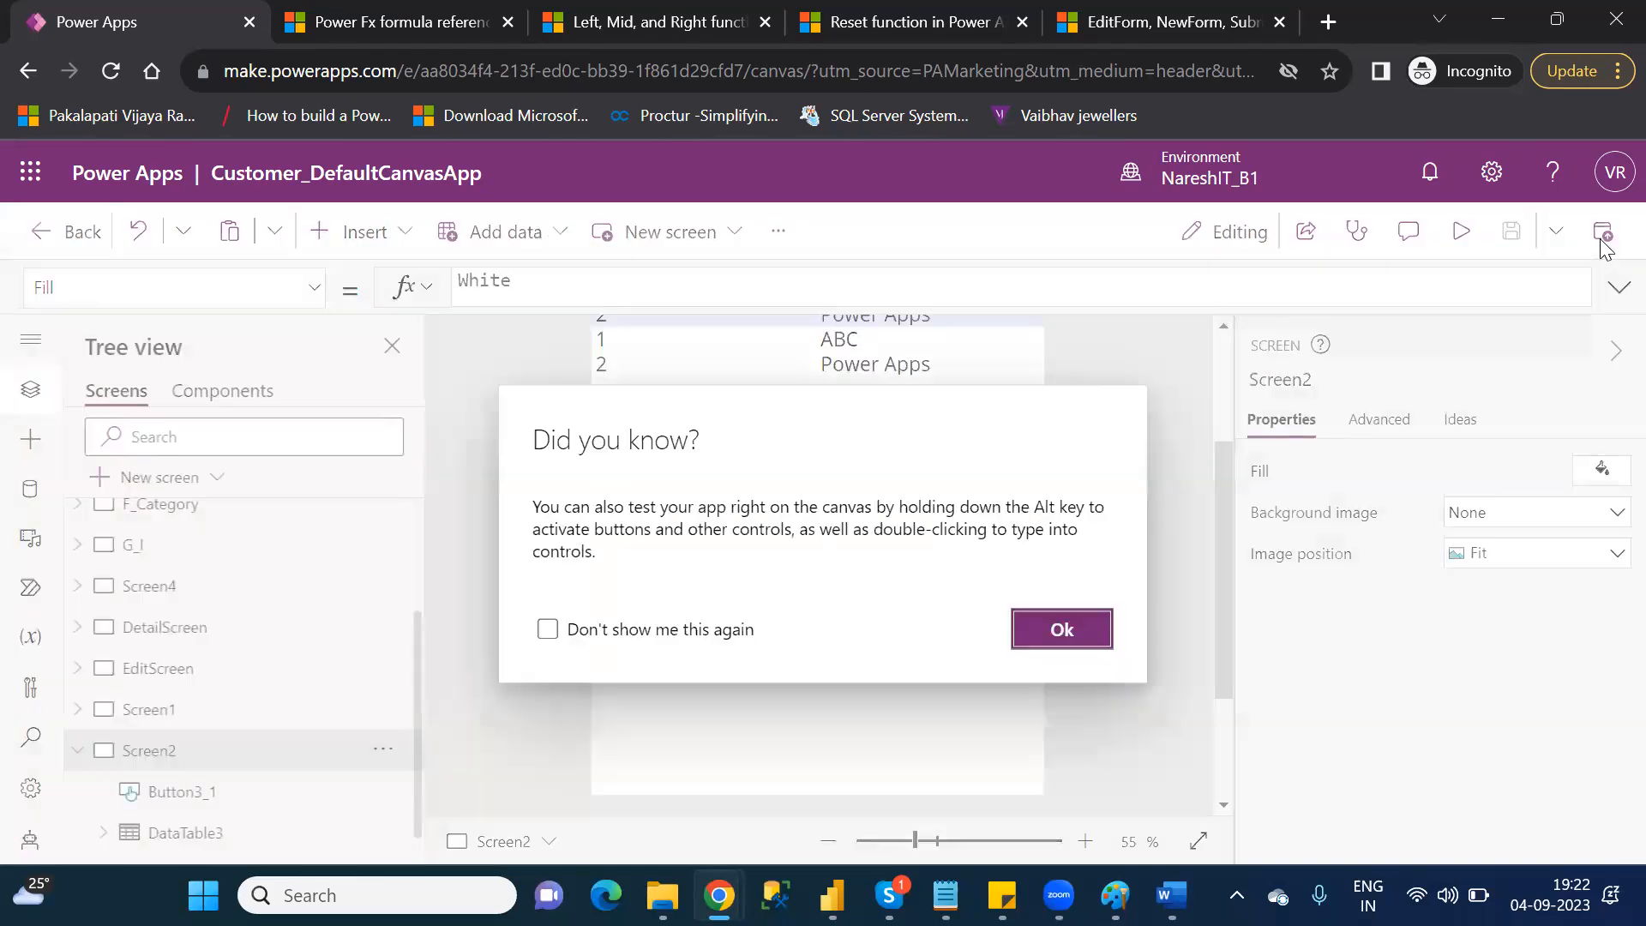
pyautogui.click(1085, 643)
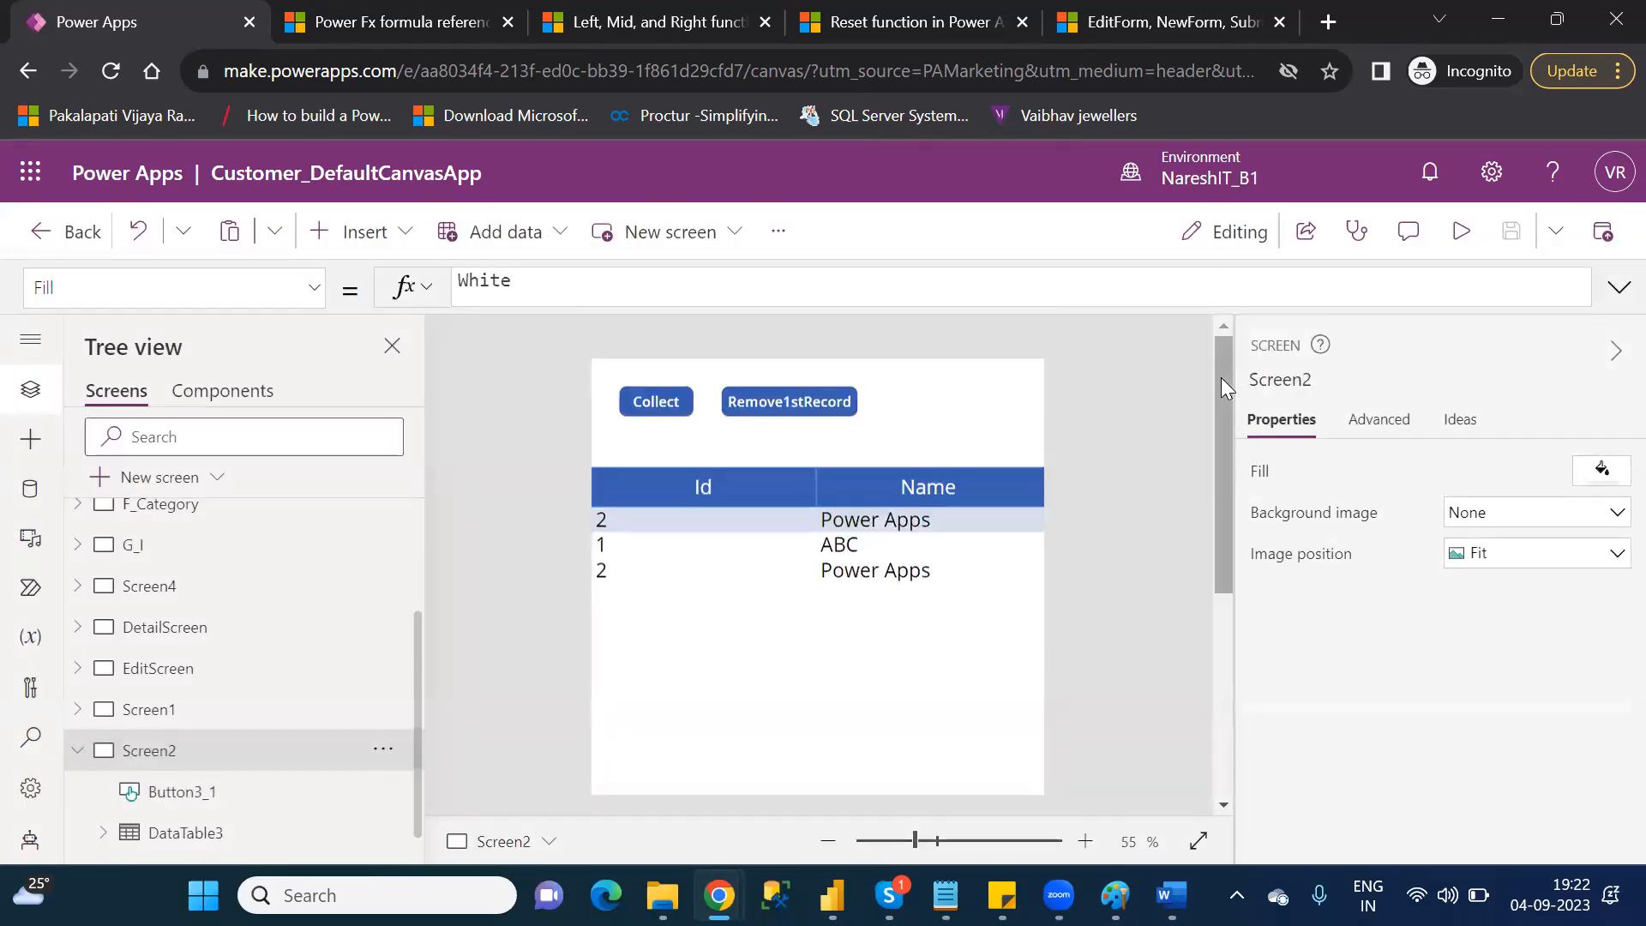
# - Extend the Remove1stRecord button's OnSelect formula to Remove(ColllectData,First(ColllectData),Last(ColllectData))
pyautogui.click(773, 399)
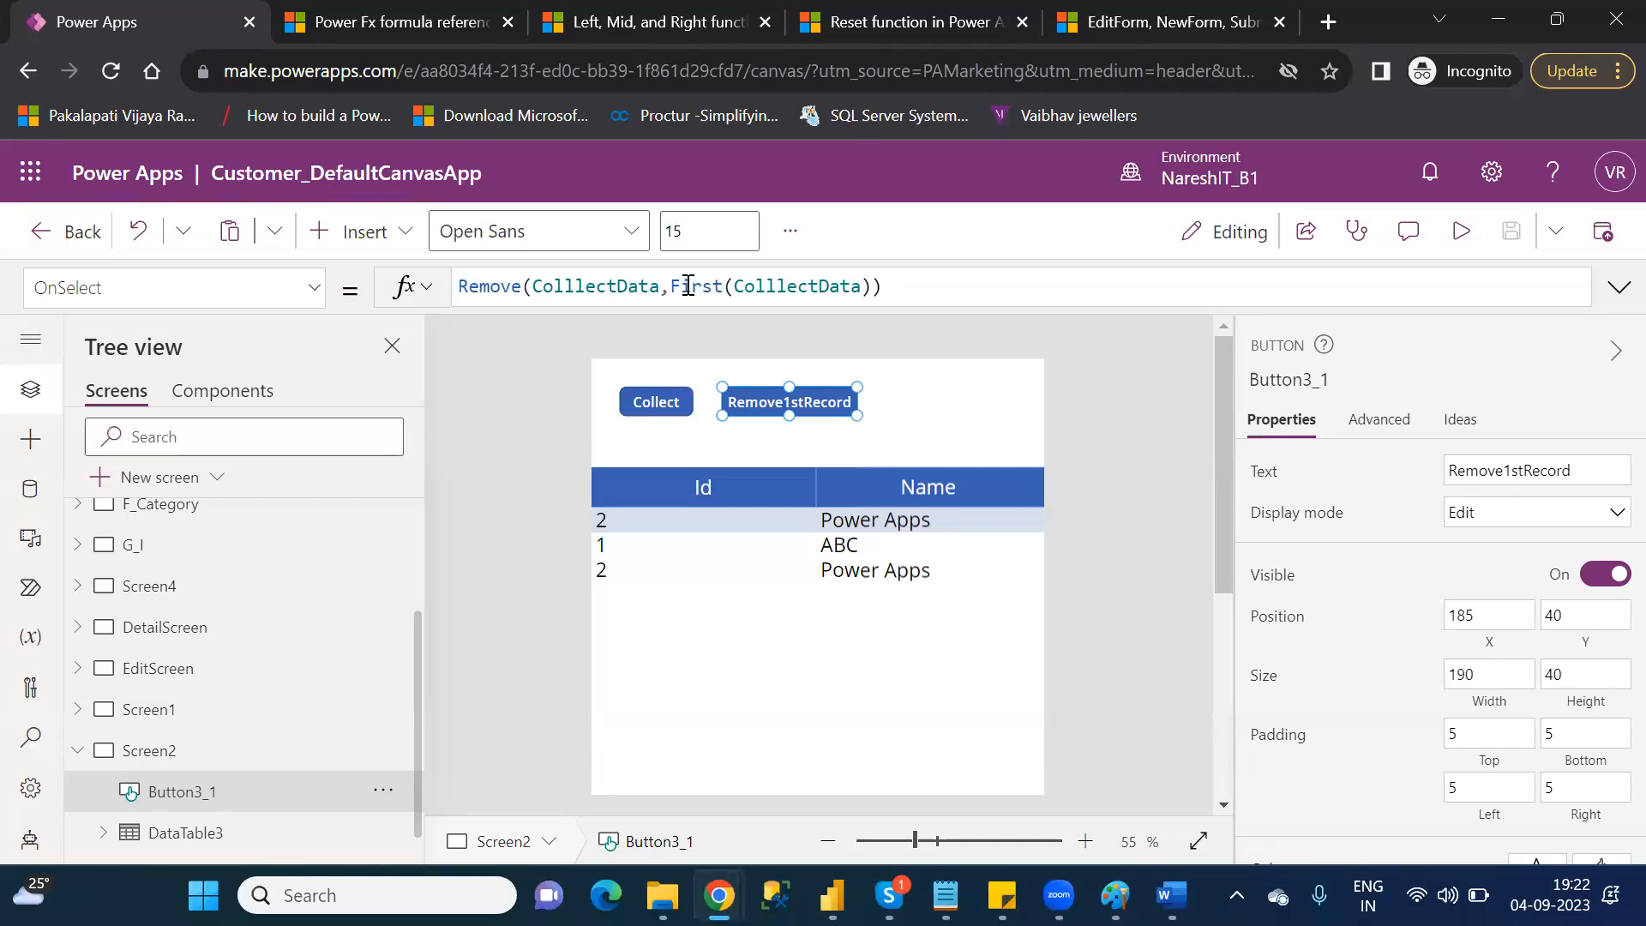
pyautogui.click(873, 294)
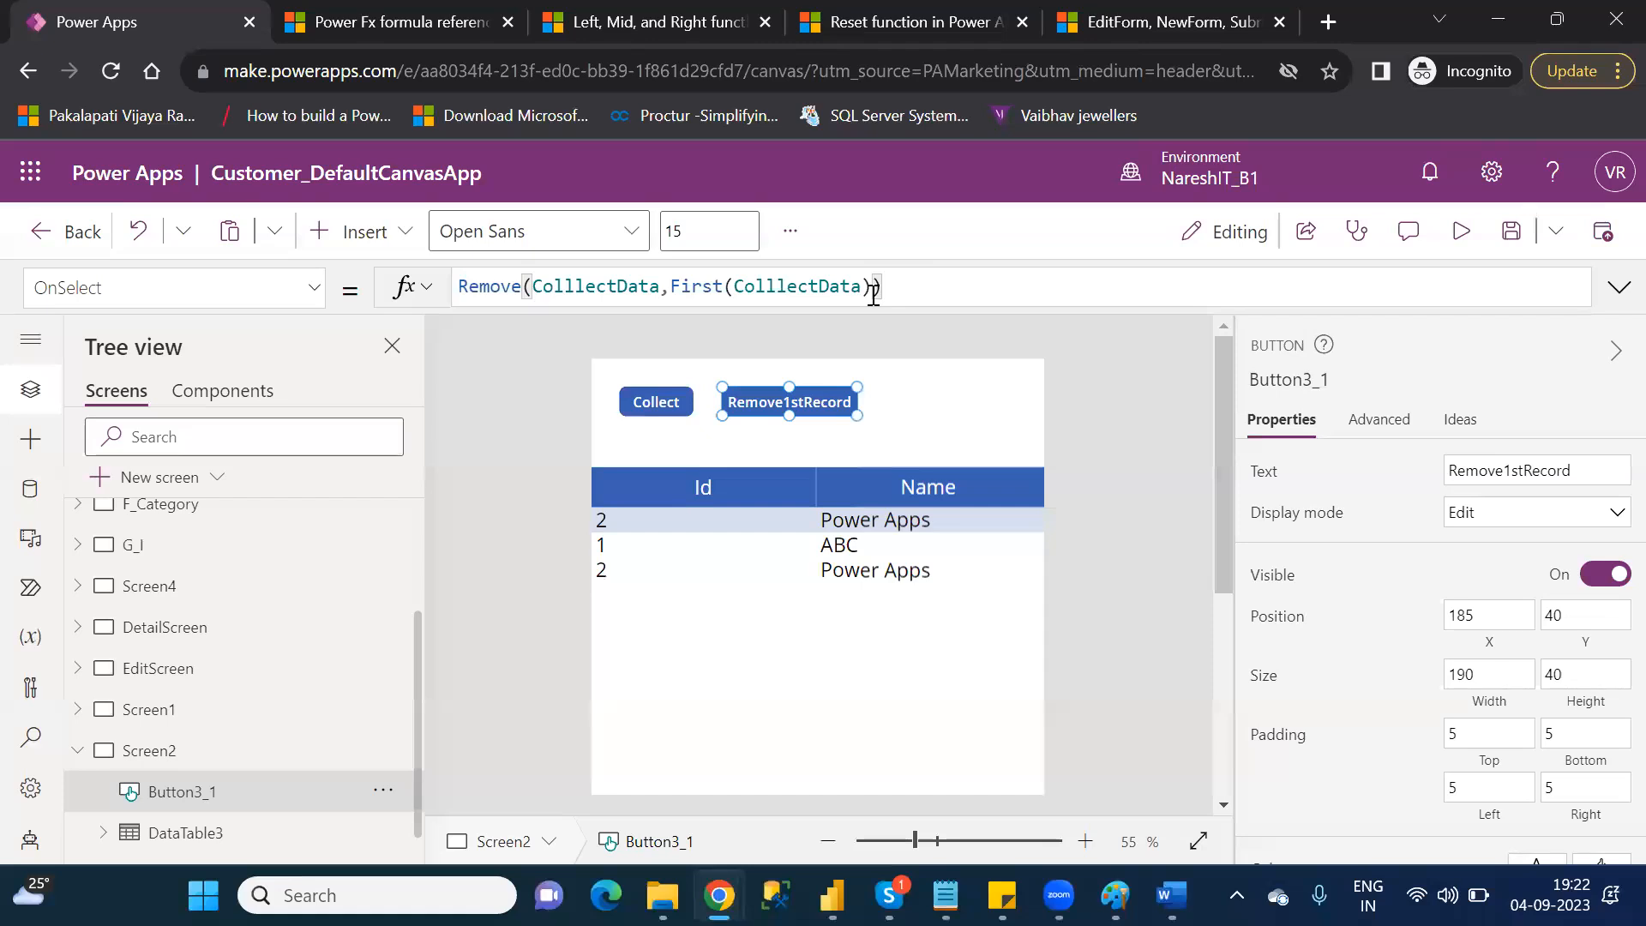
pyautogui.write(',')
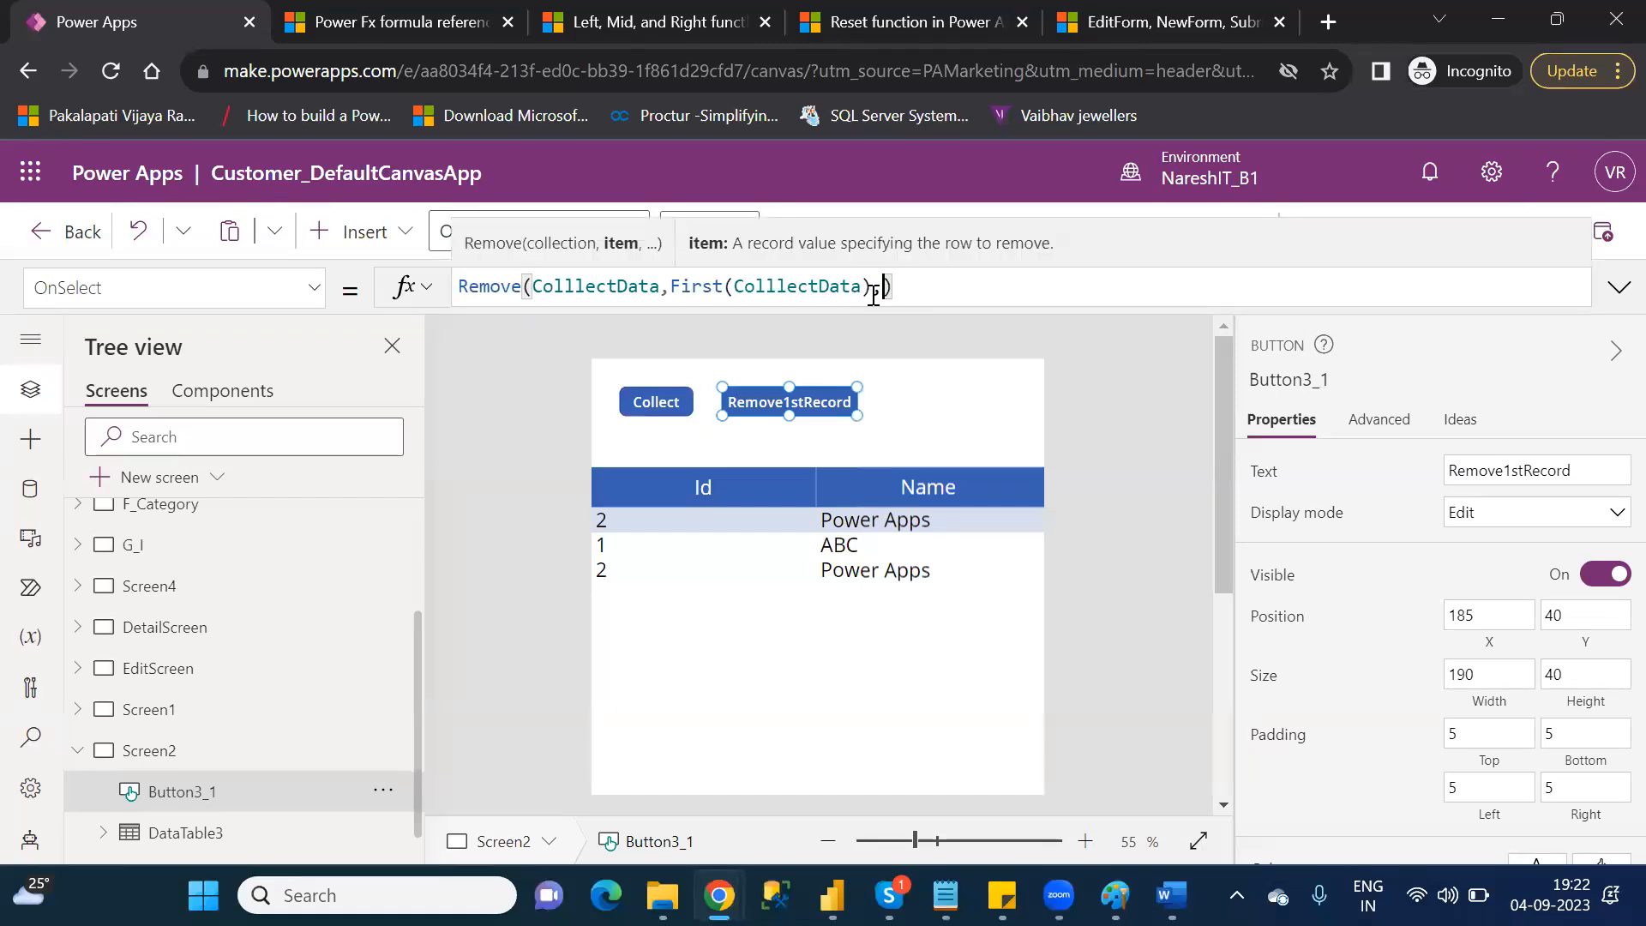
pyautogui.write('last')
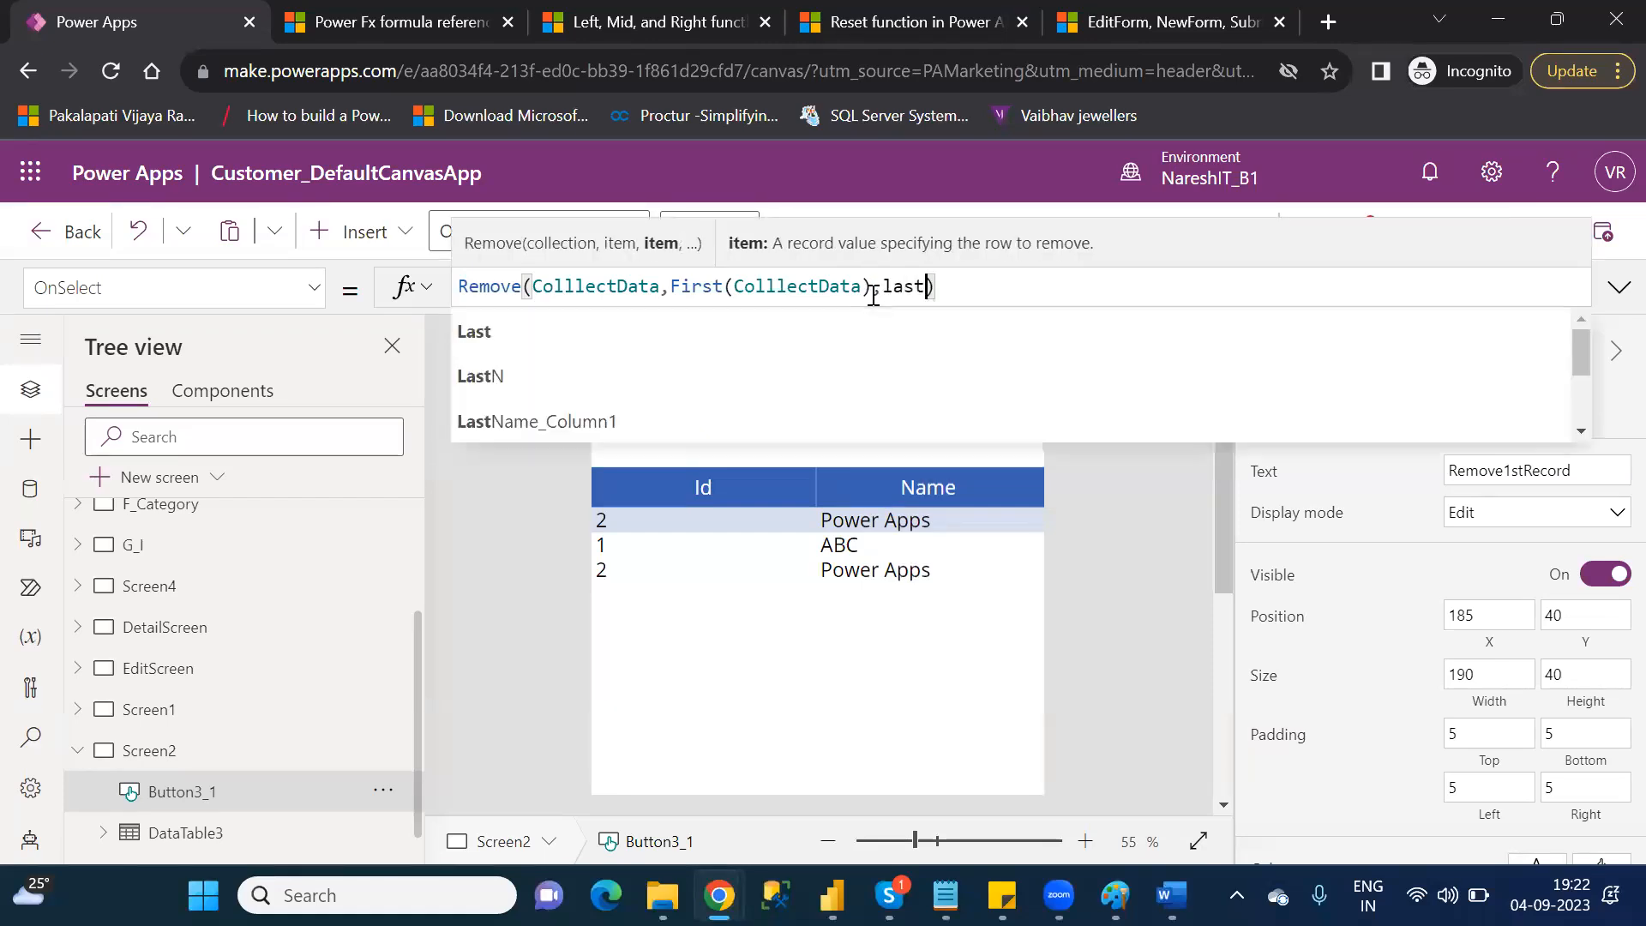
pyautogui.press('Tab')
pyautogui.write('c')
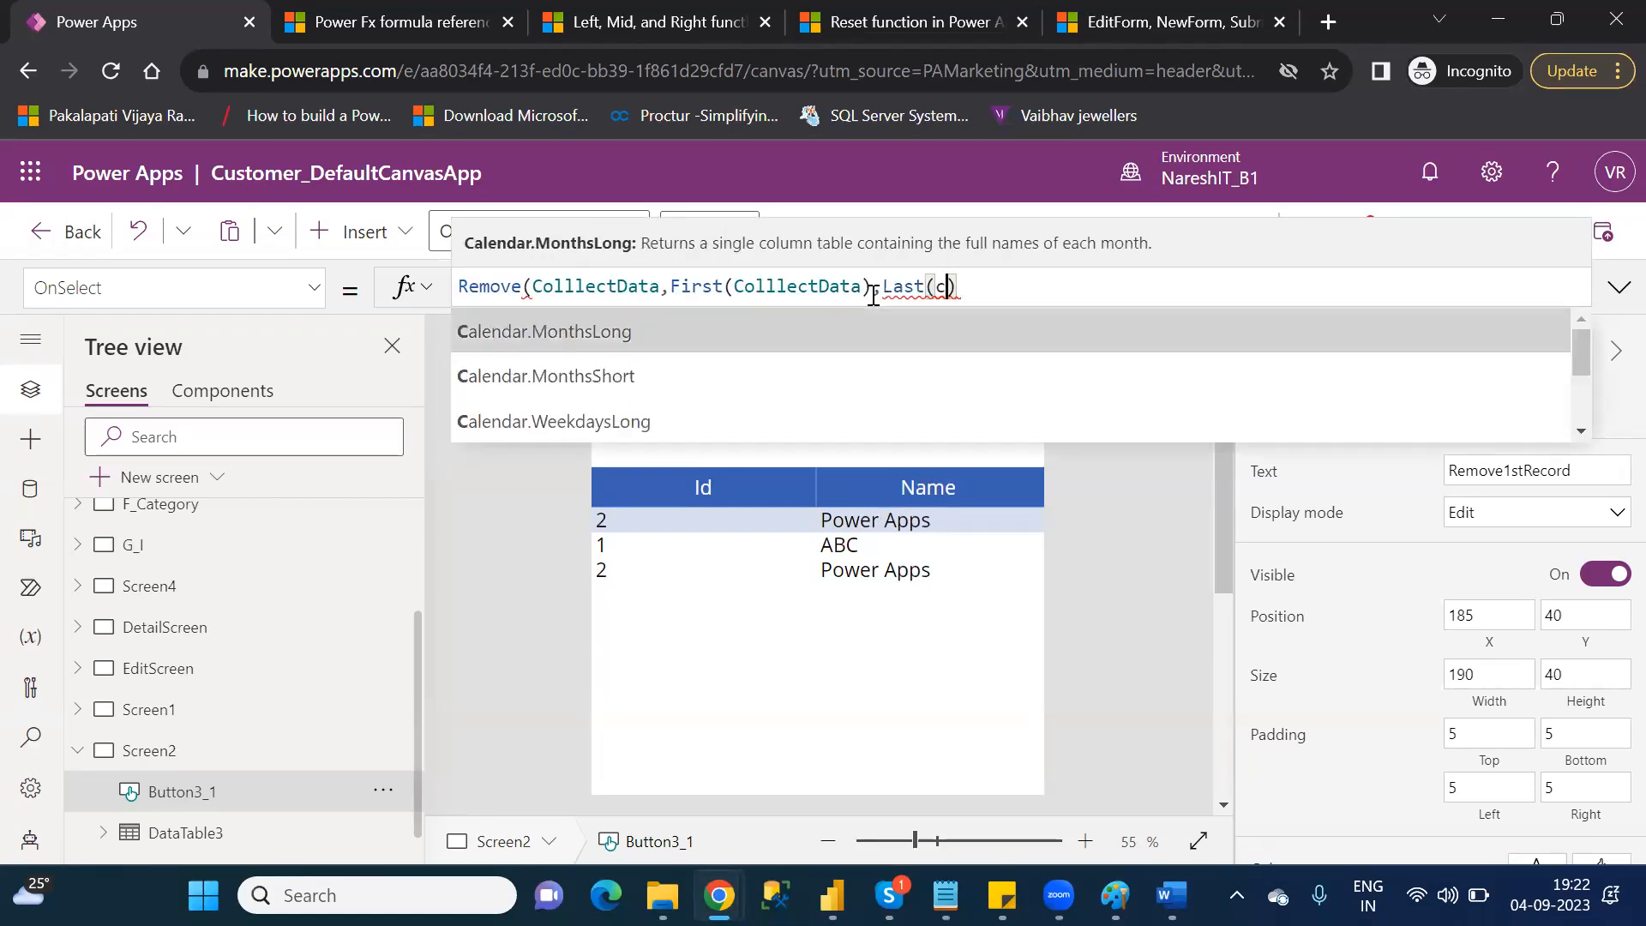
pyautogui.press('BackSpace')
pyautogui.press('Down')
pyautogui.press('Tab')
pyautogui.press('Right')
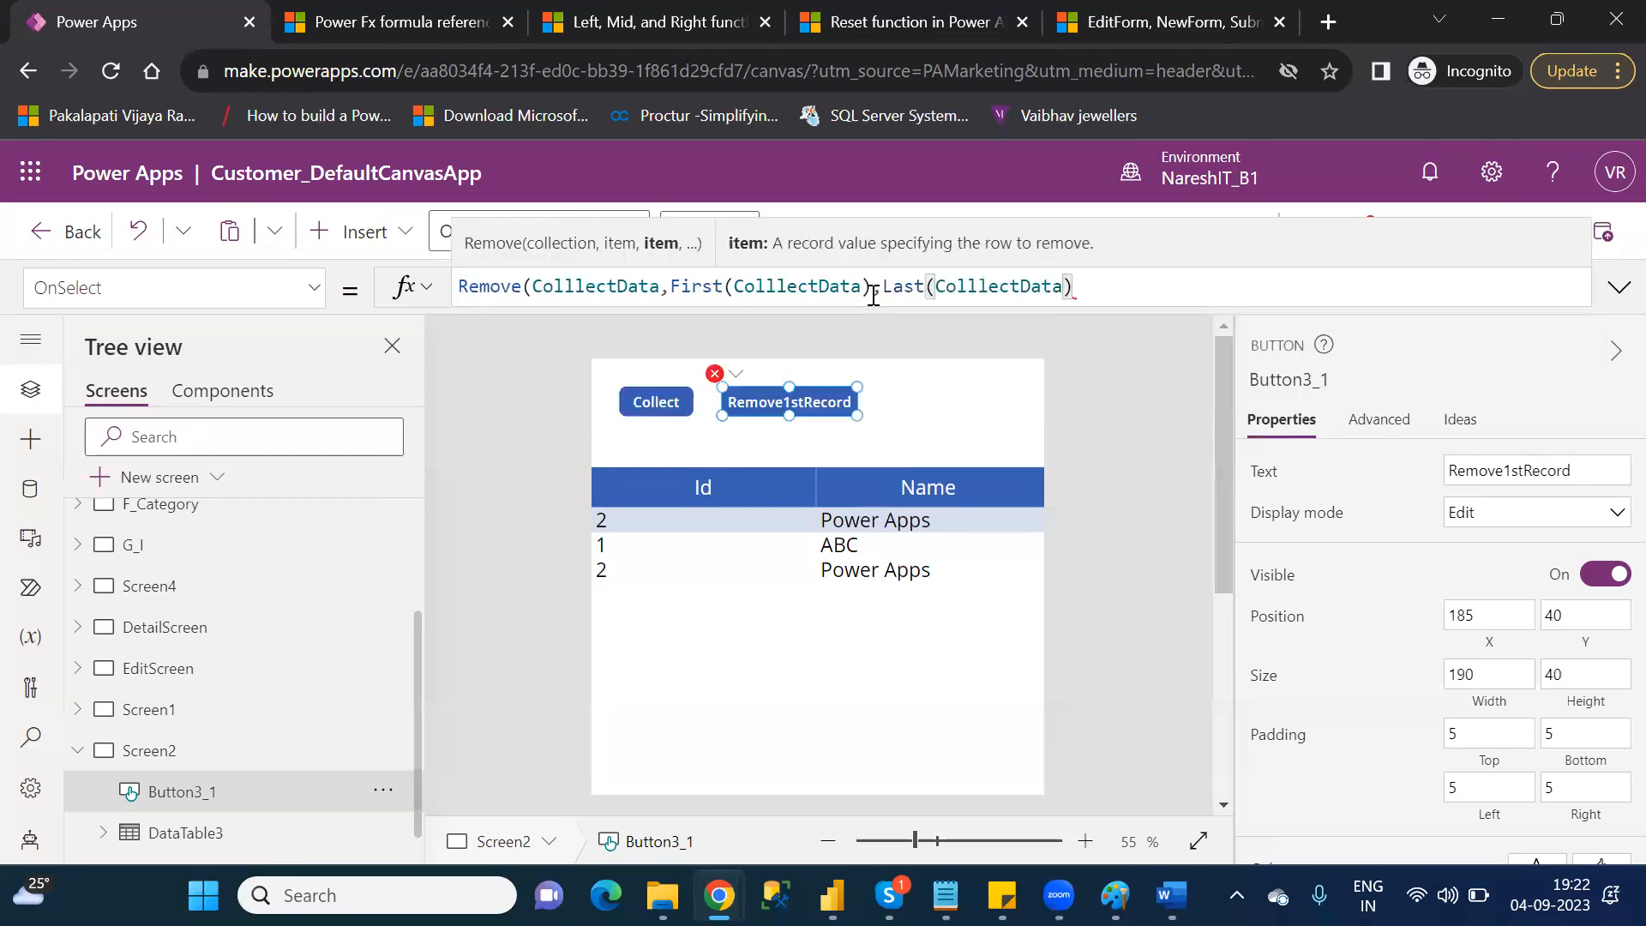
pyautogui.write(')')
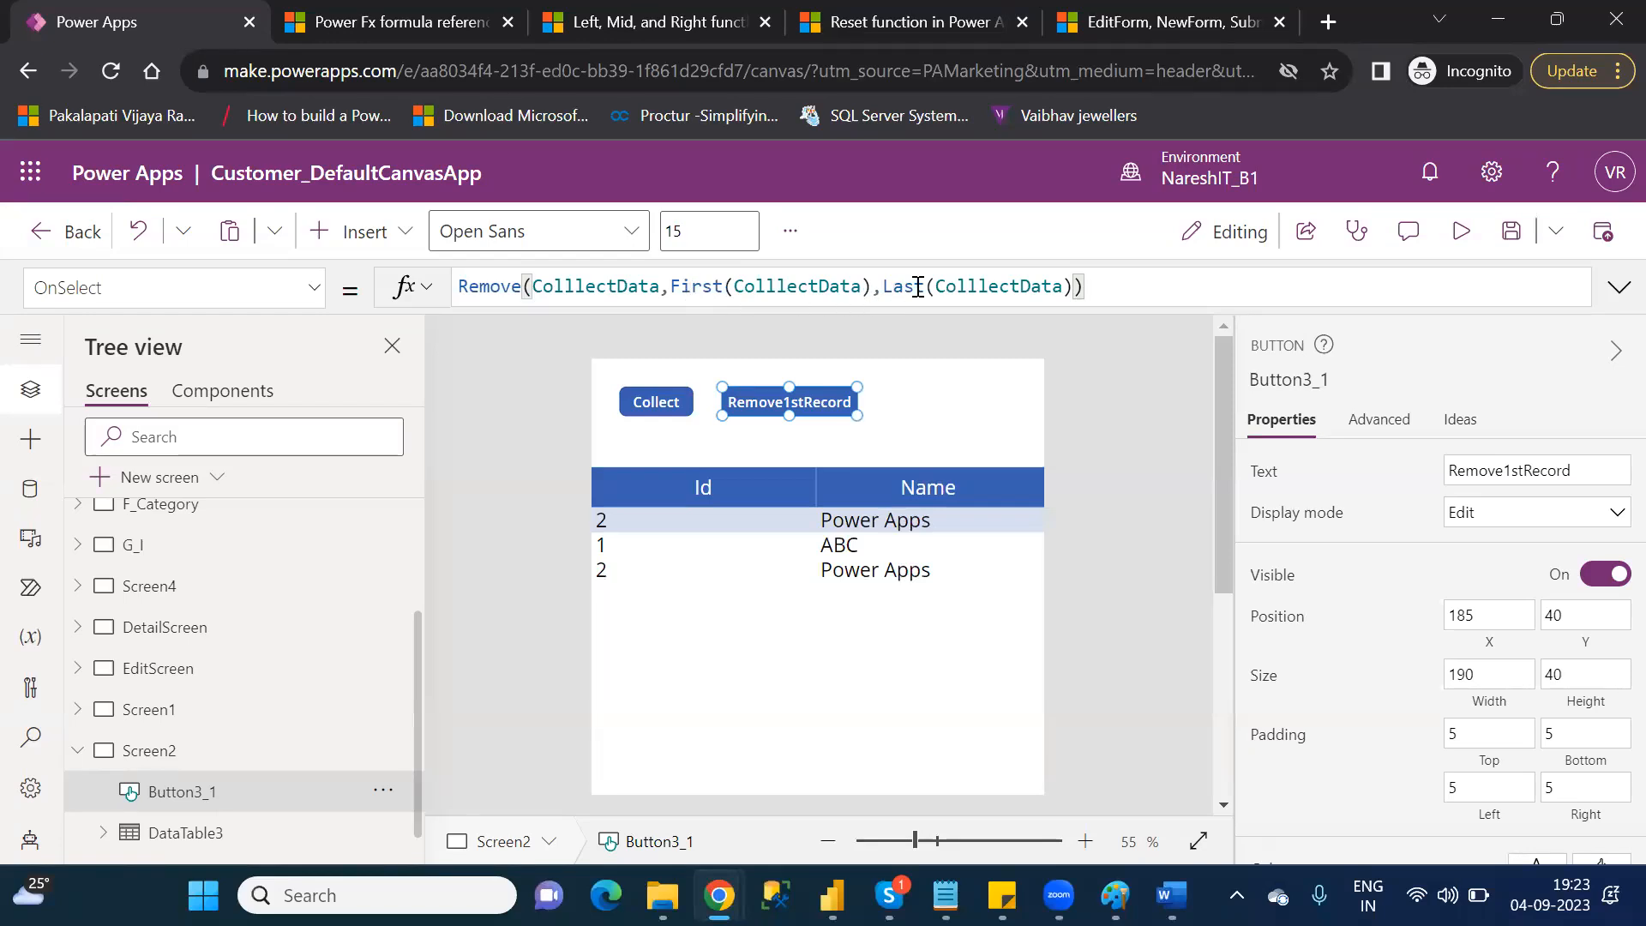
# - Test the First and Last removal by running Remove1stRecord in preview, then return to the editor
pyautogui.click(1461, 234)
pyautogui.click(817, 246)
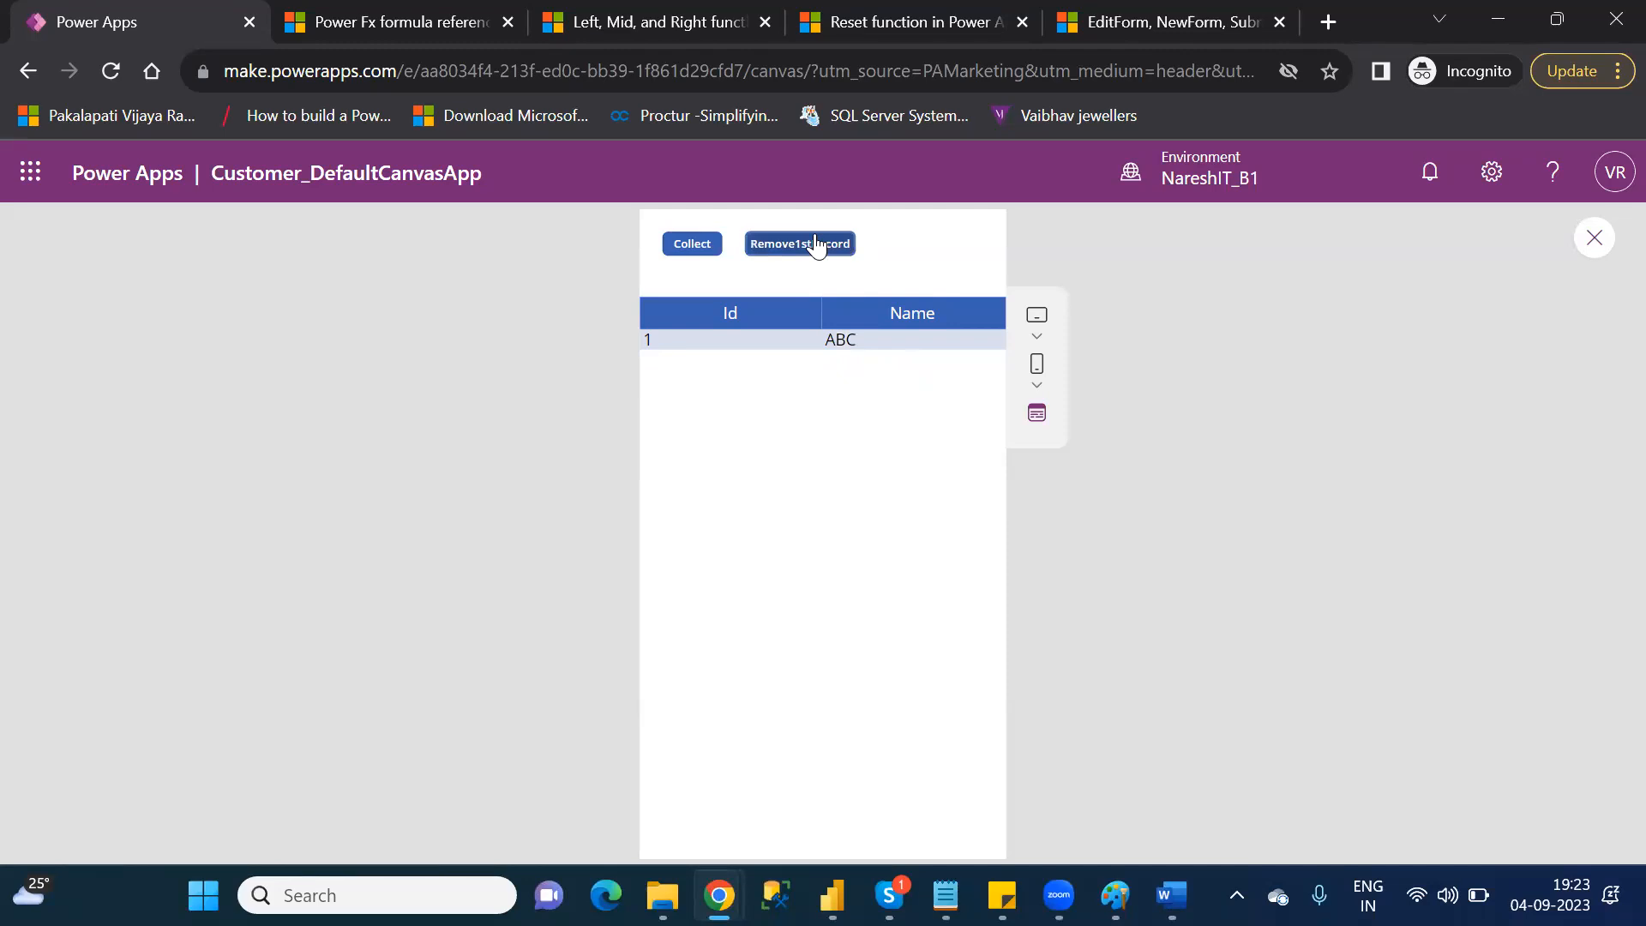
pyautogui.click(1604, 243)
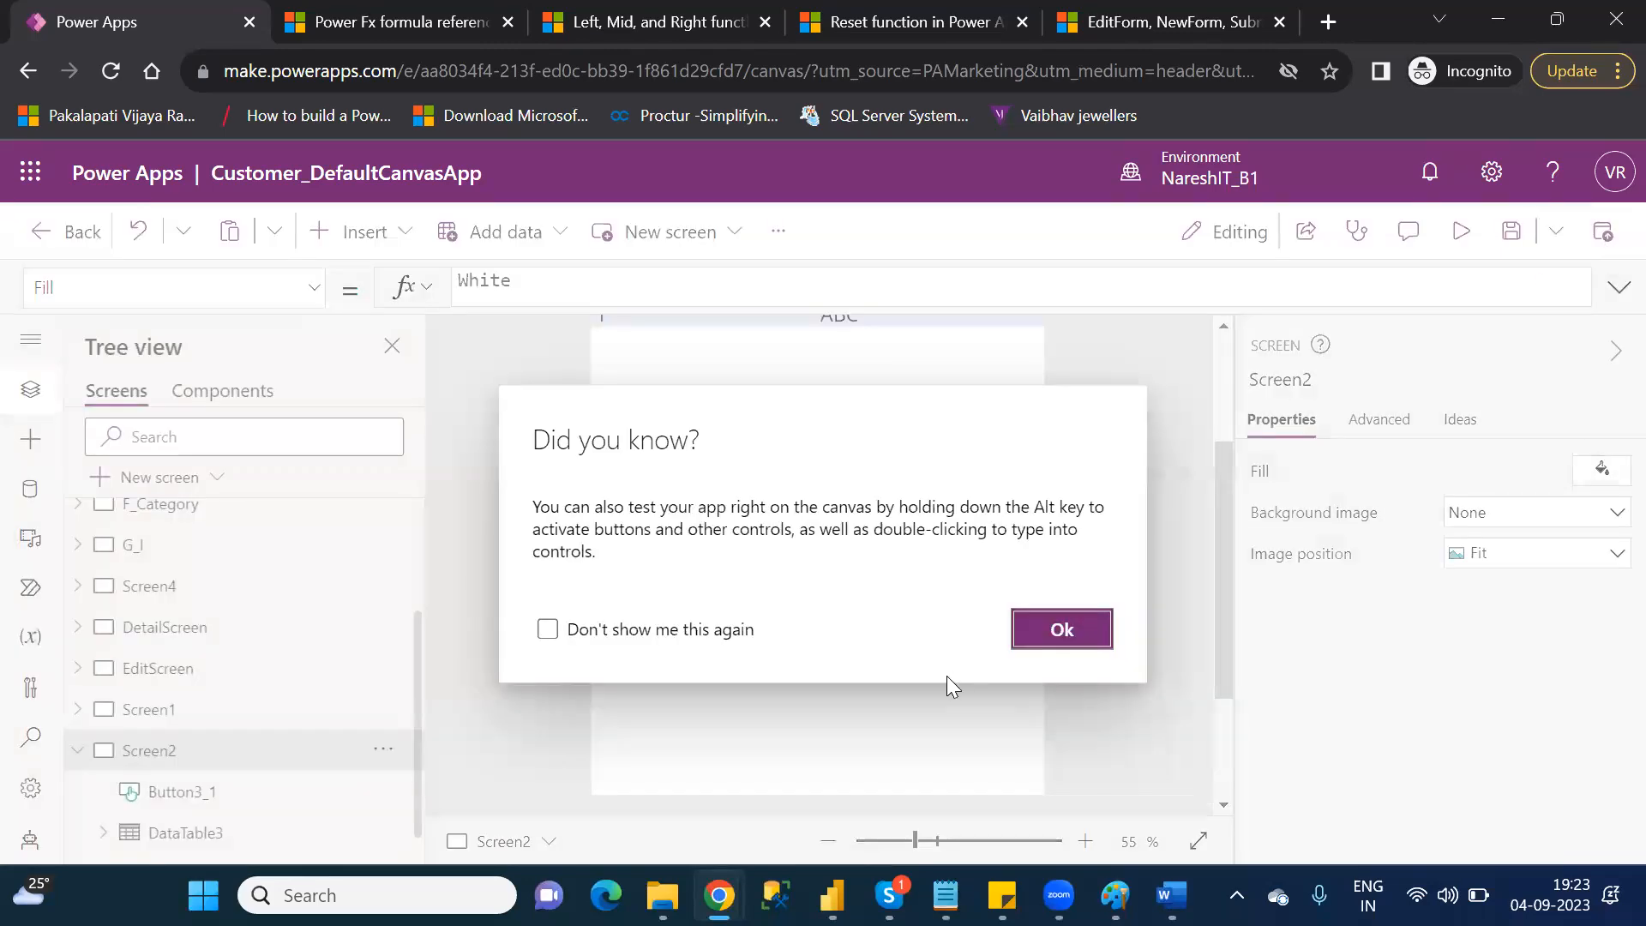
pyautogui.click(1061, 631)
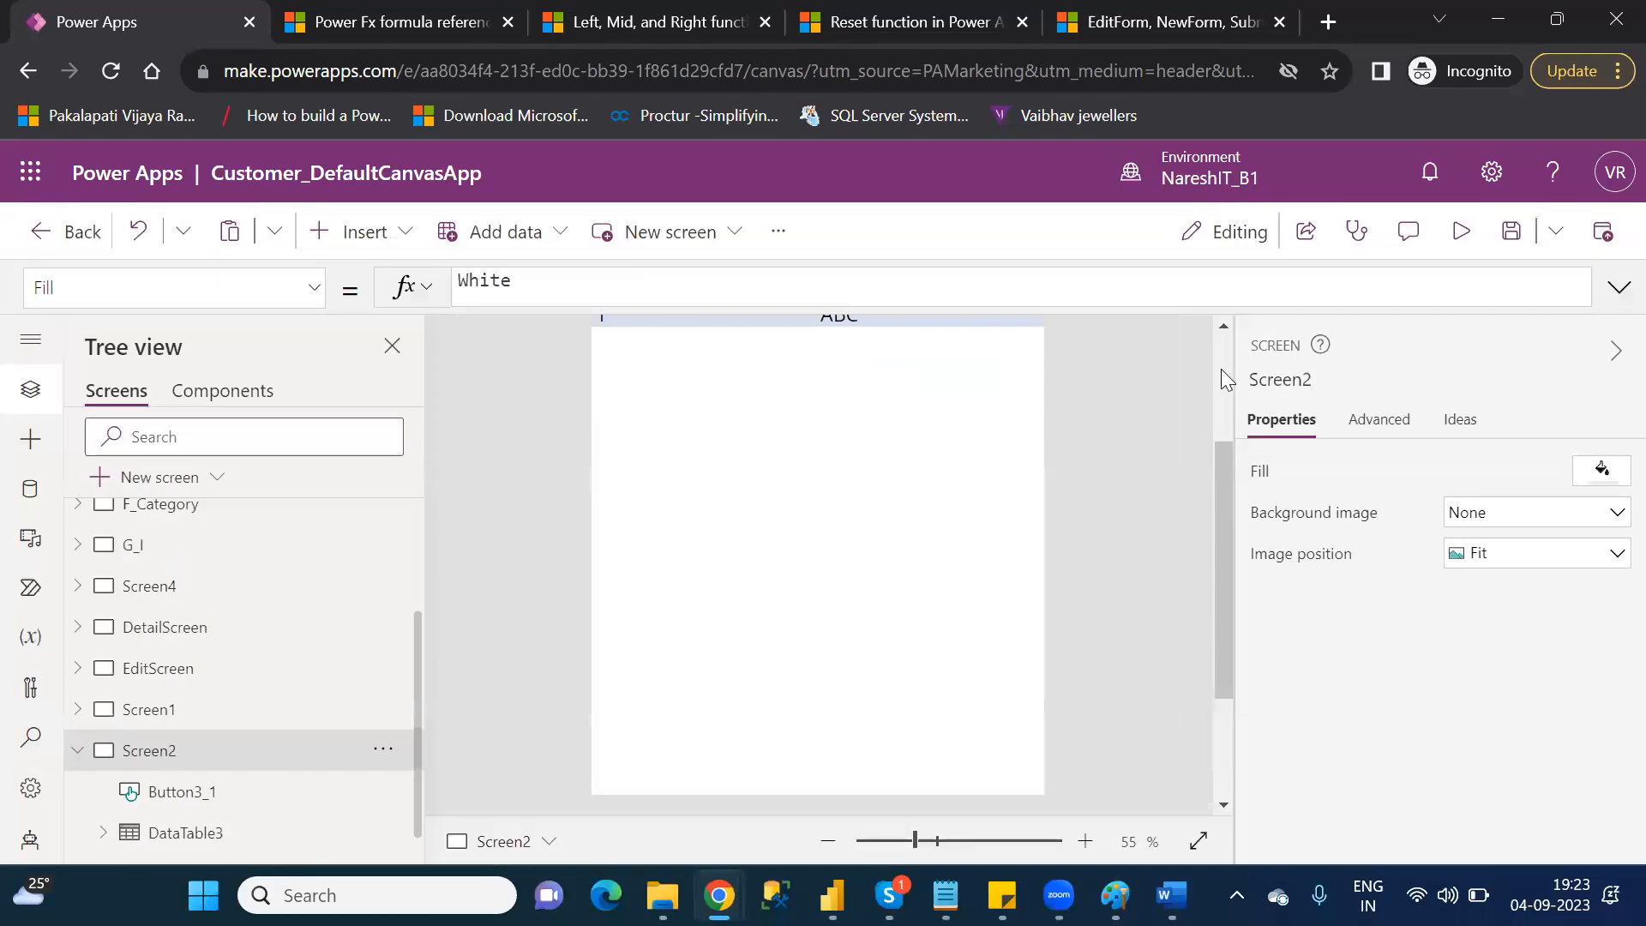
pyautogui.scroll(3, 1227, 372)
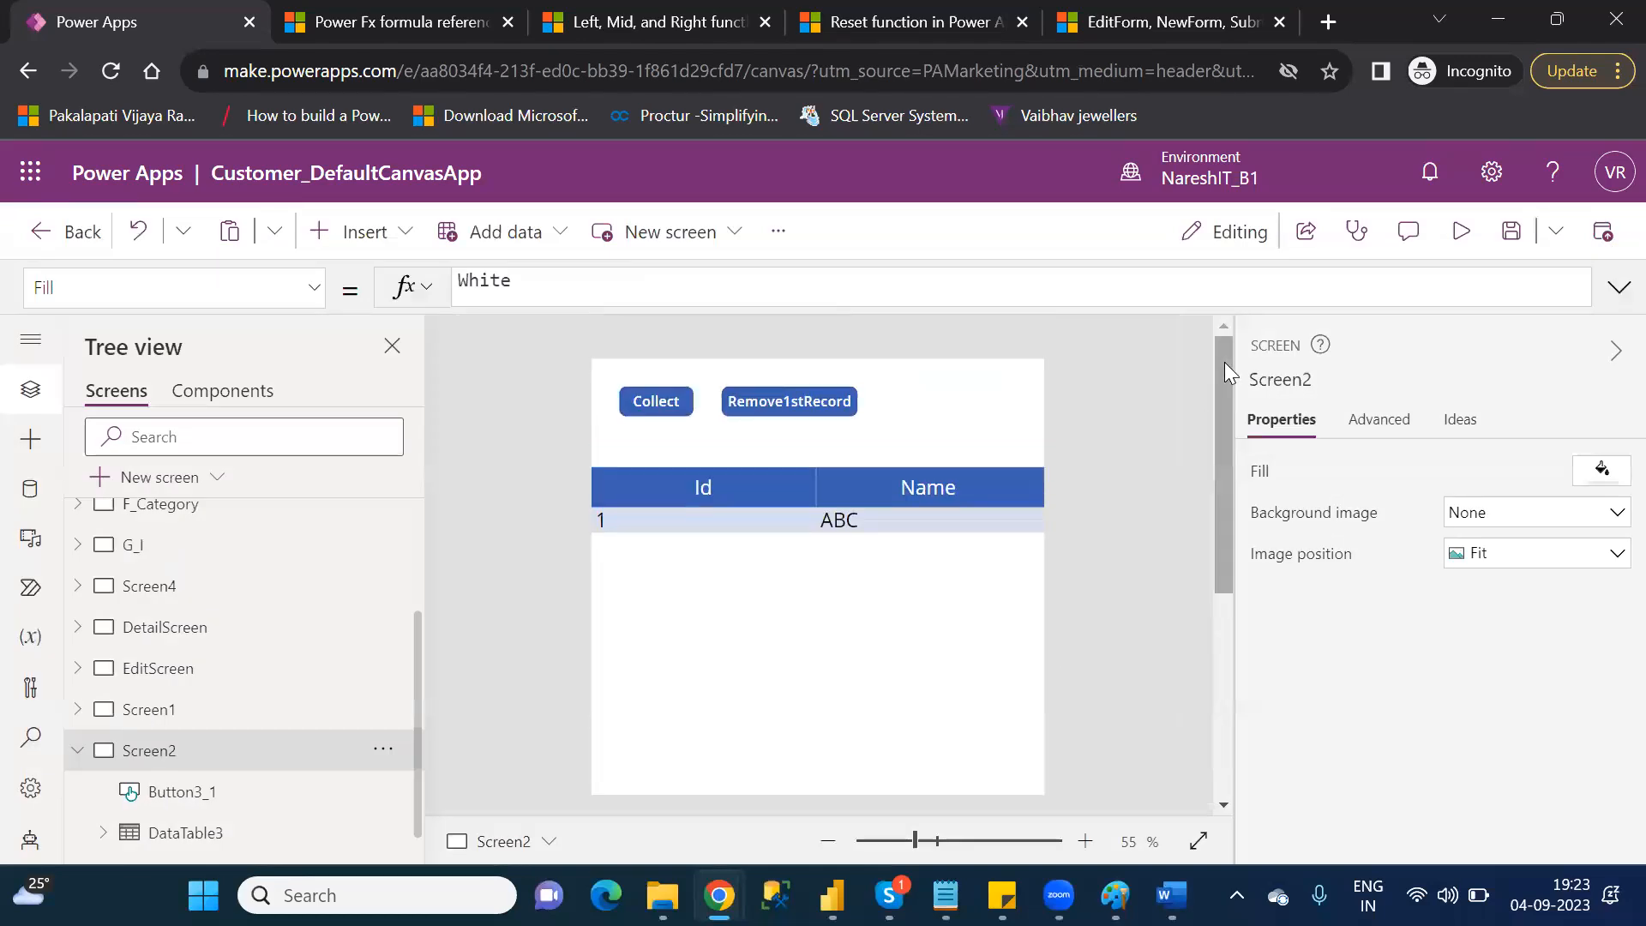
# - Run the Collect button twice directly on the canvas to add records to the collection
pyautogui.click(638, 401)
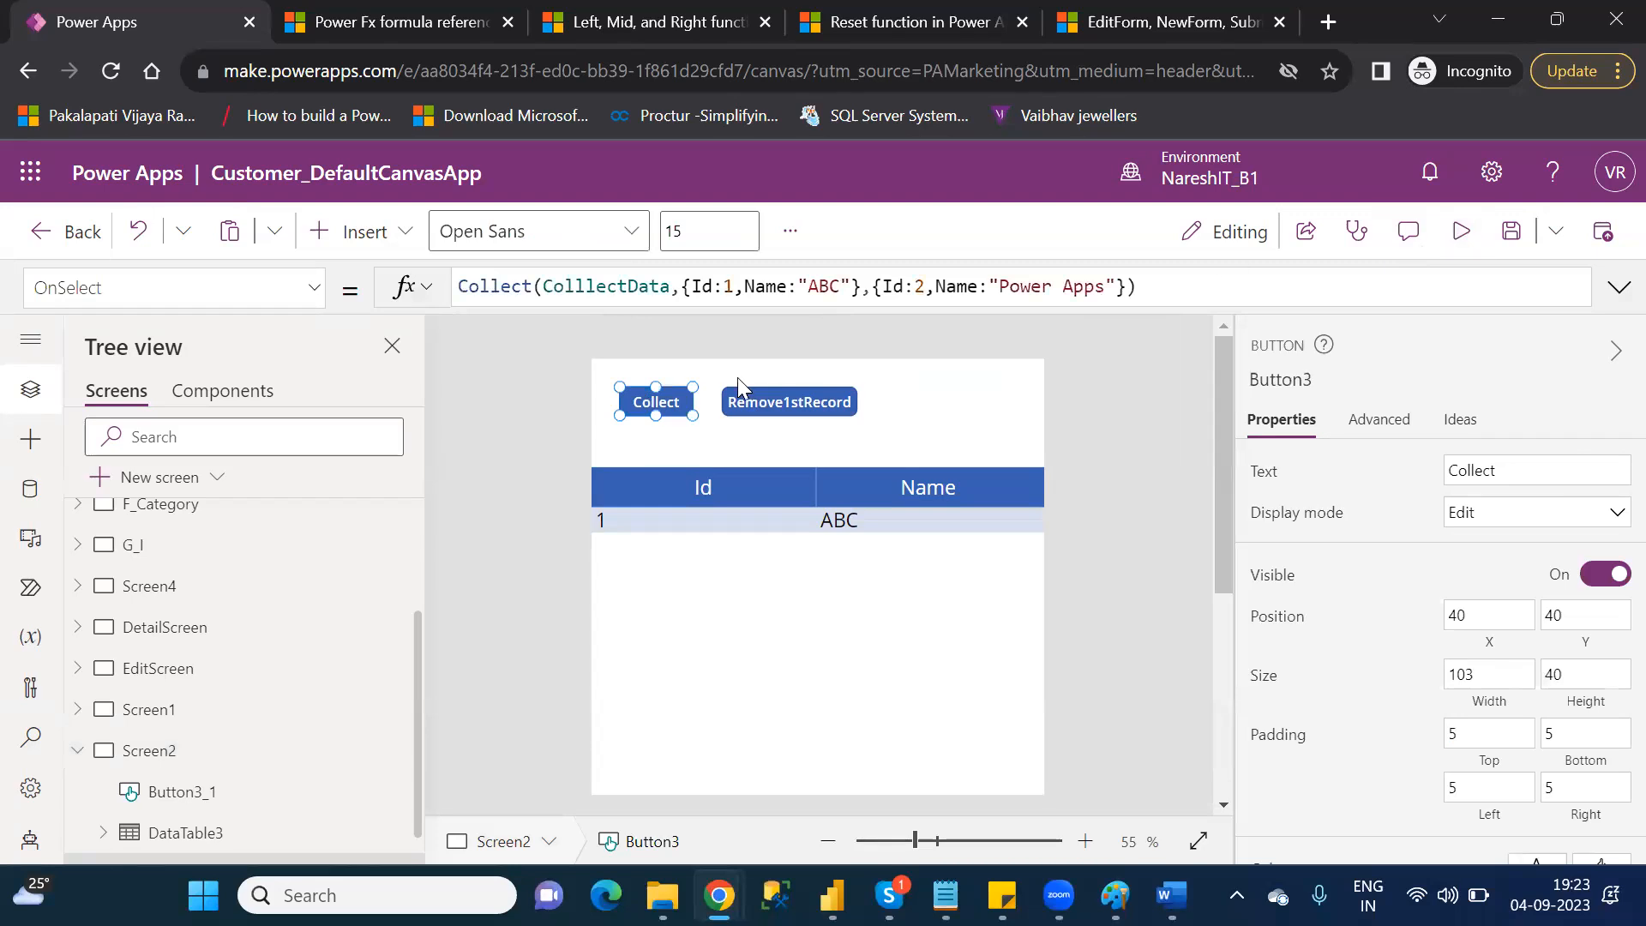
pyautogui.keyDown('alt'); pyautogui.click(642, 403); pyautogui.keyUp('alt')
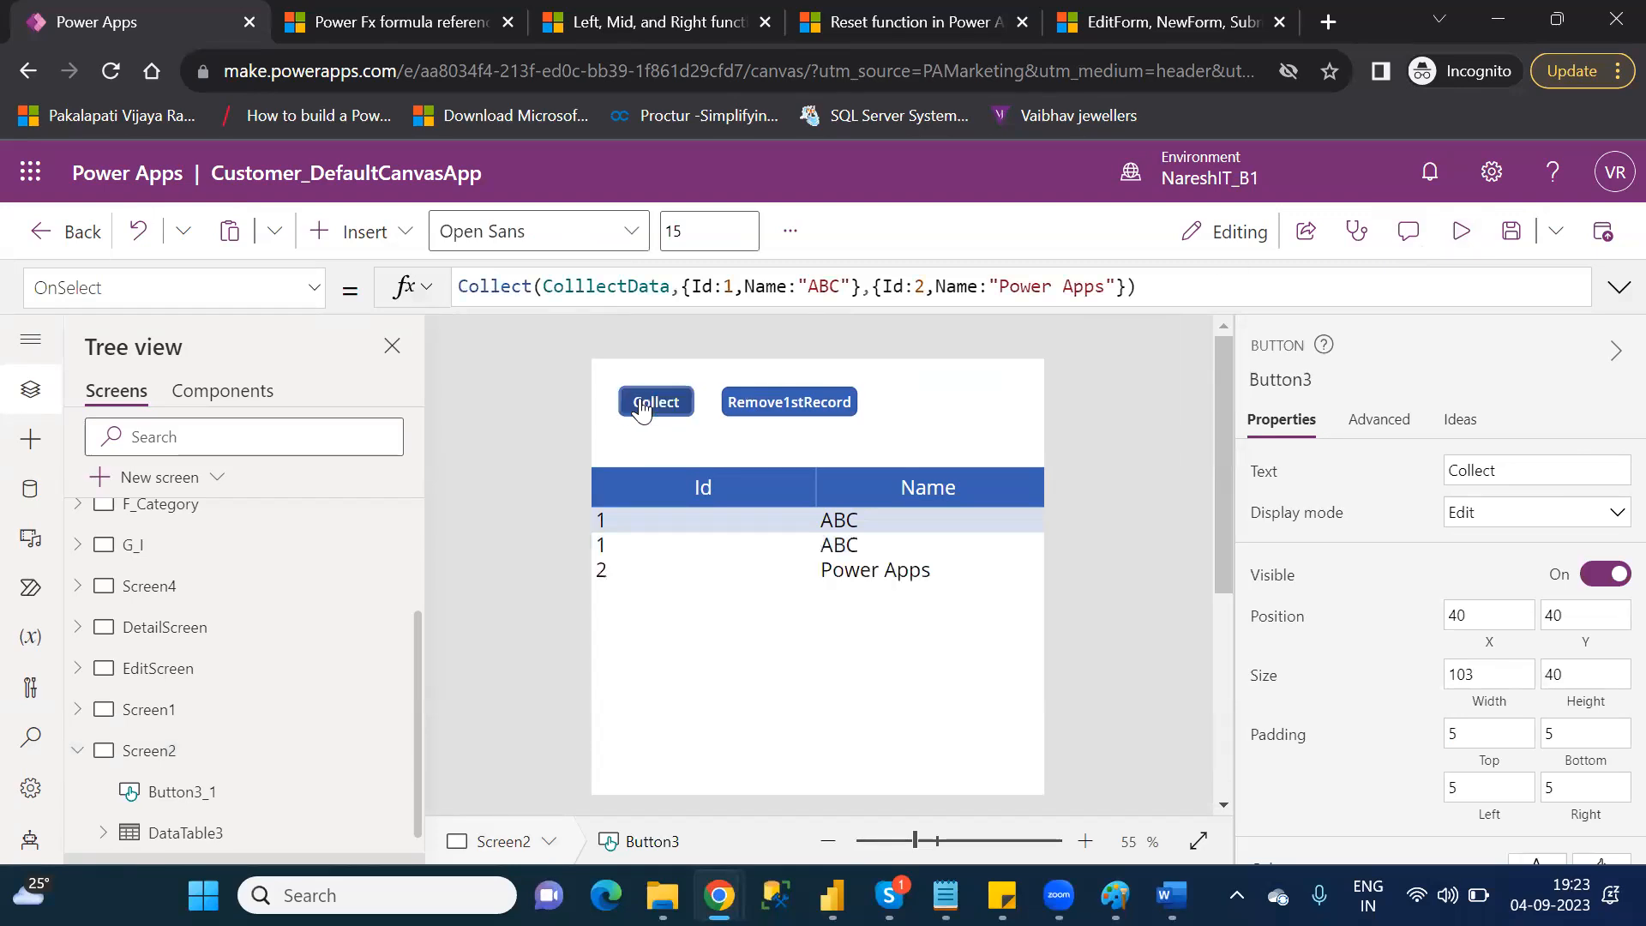
pyautogui.keyDown('alt'); pyautogui.click(643, 405); pyautogui.keyUp('alt')
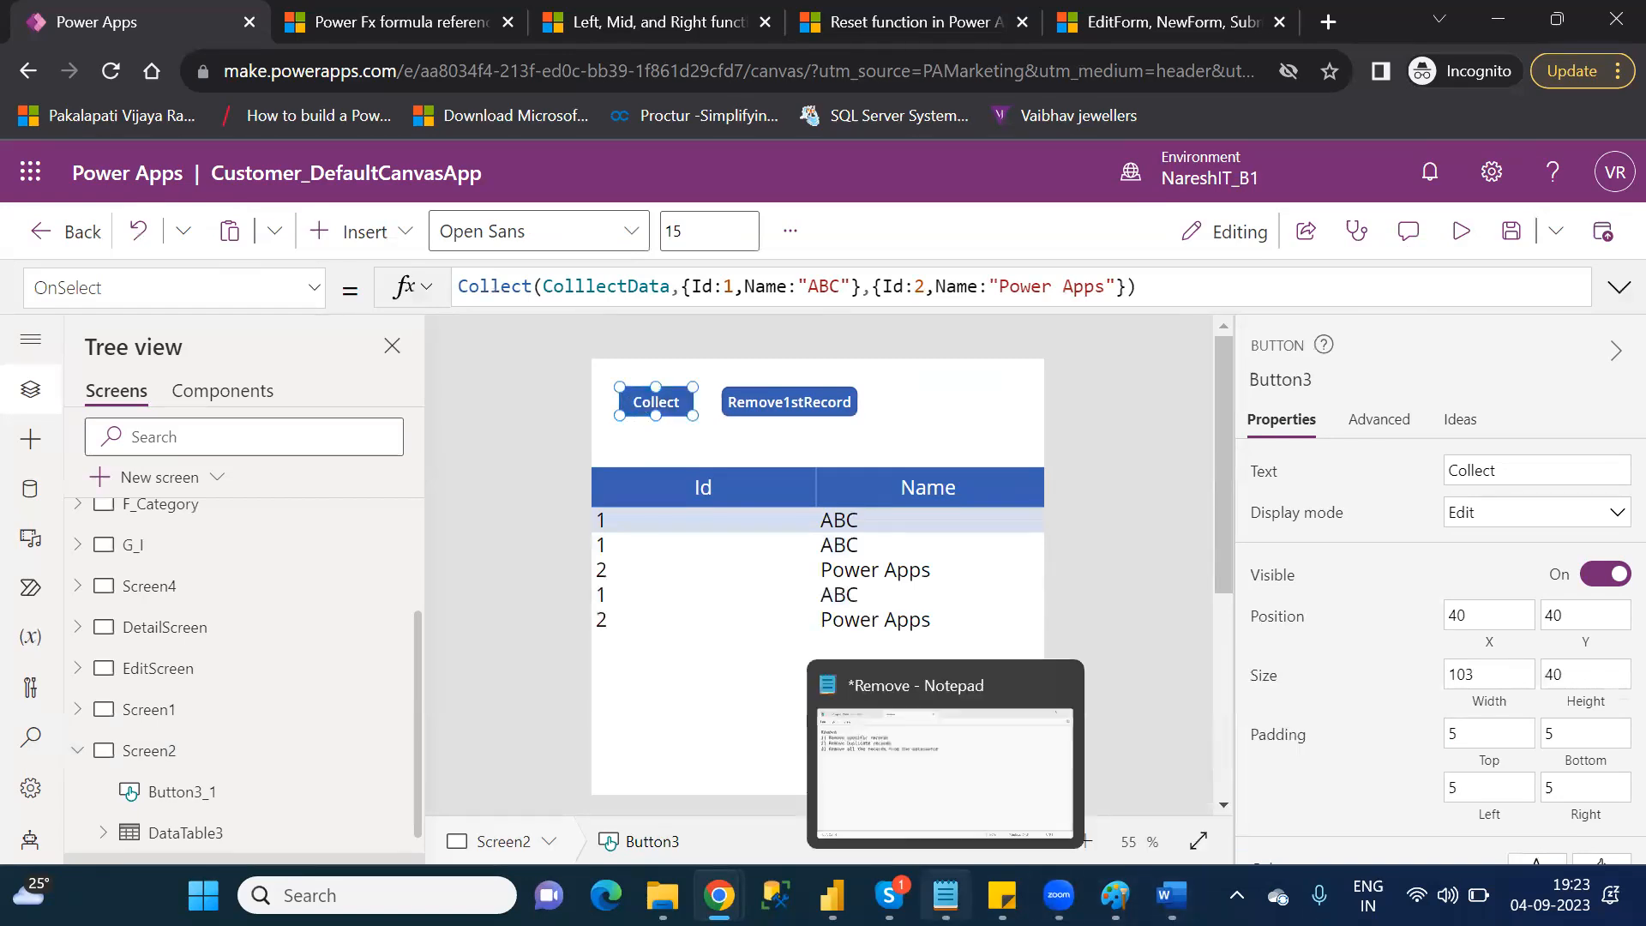
# - Review the specific and duplicate record removal notes in Notepad, then return to the app editor
pyautogui.click(926, 813)
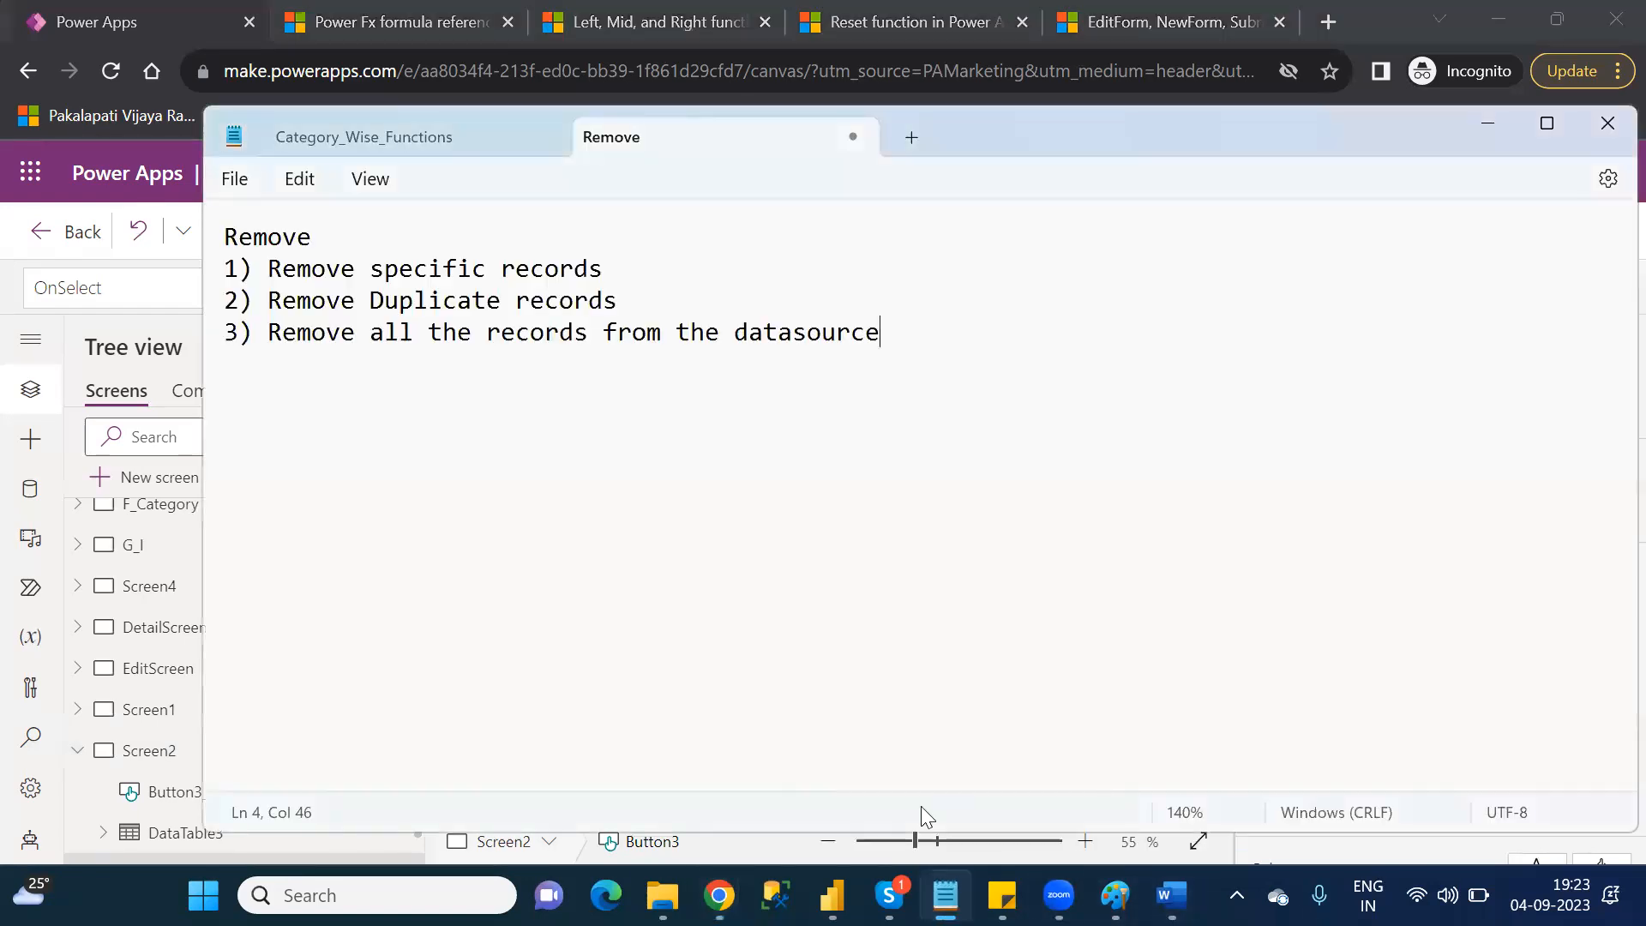
pyautogui.click(623, 268)
pyautogui.moveTo(509, 252); pyautogui.dragTo(262, 255)
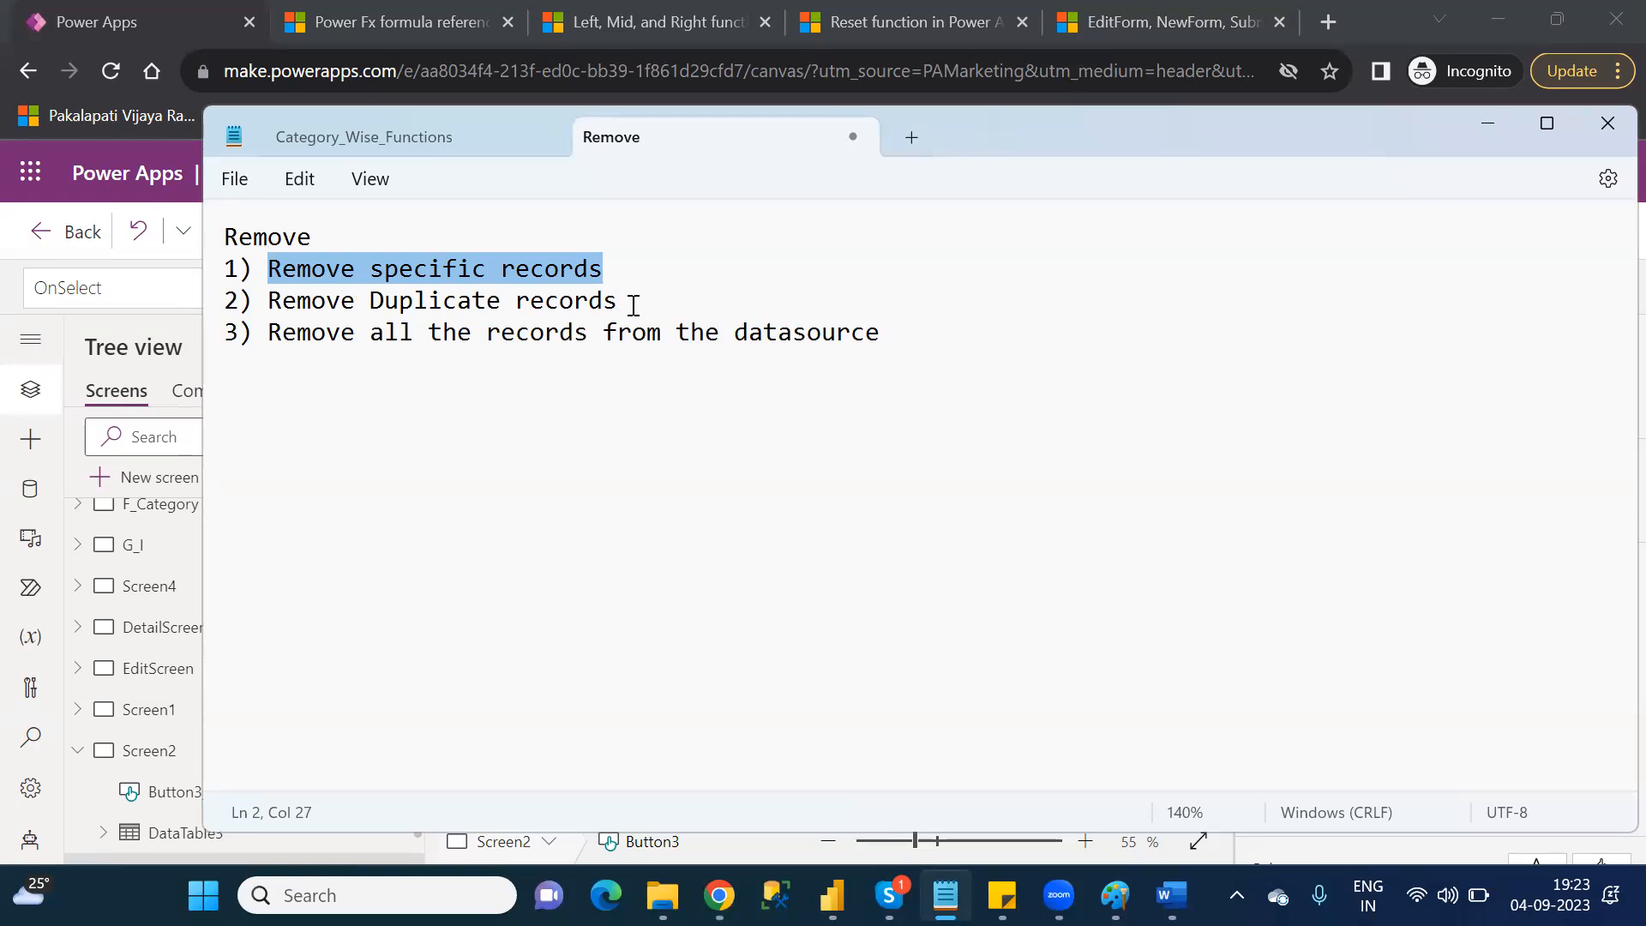
pyautogui.hotkey('alt', 'Tab')
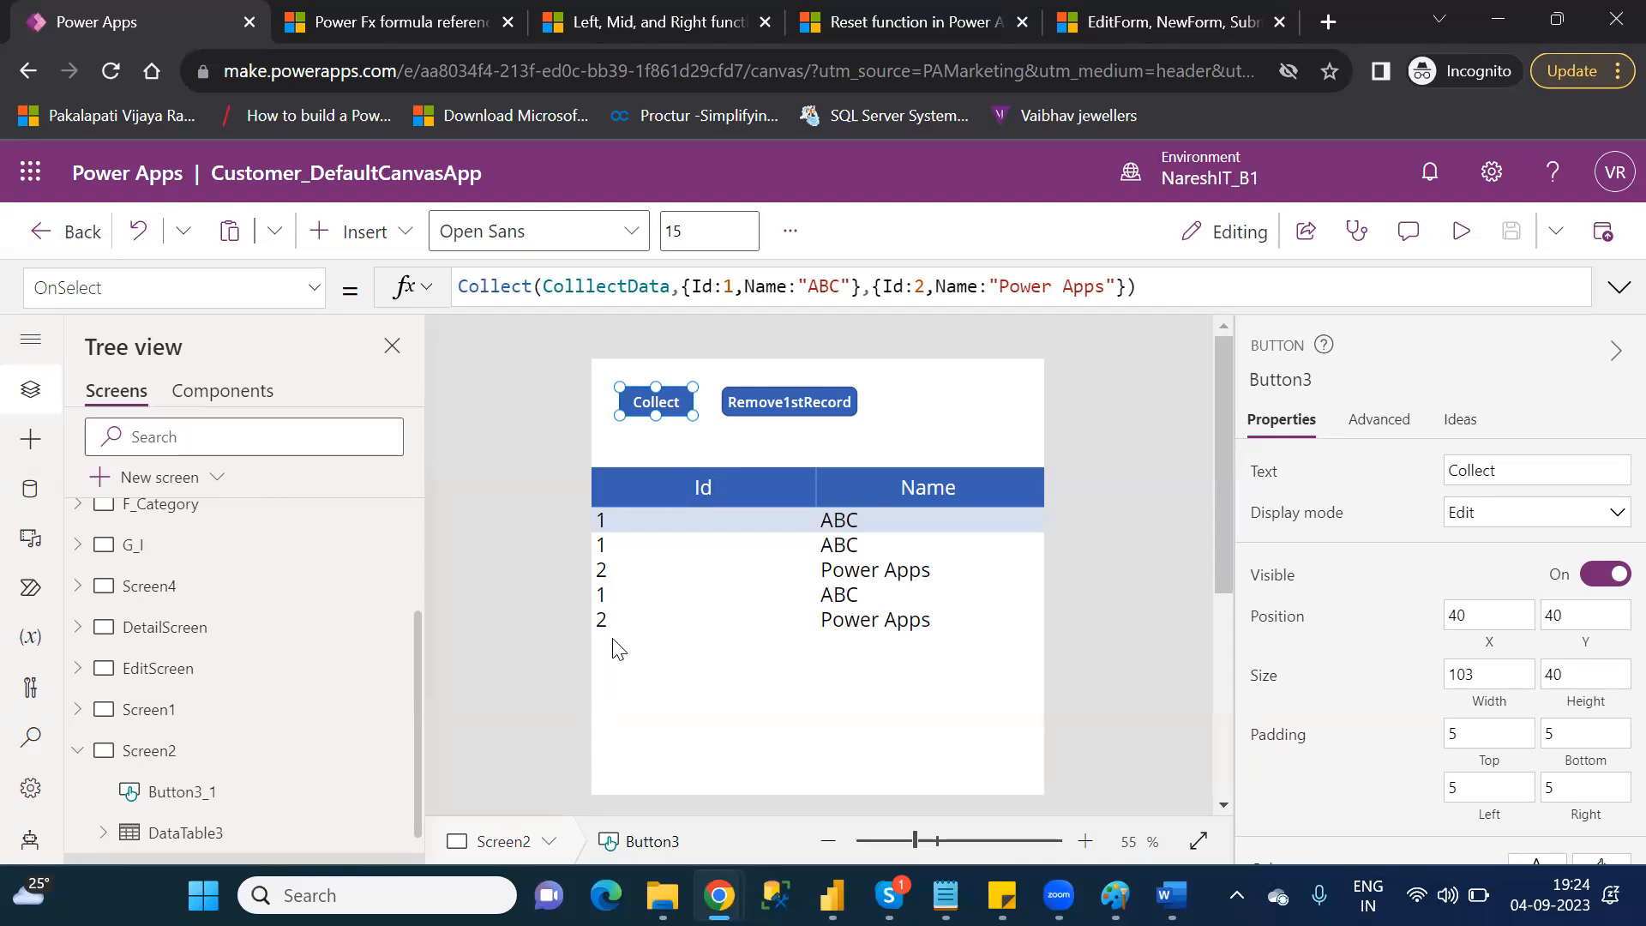
# - Duplicate the Remove1stRecord button and place the copy beside the original, at about X 432, Y 40
pyautogui.click(804, 407)
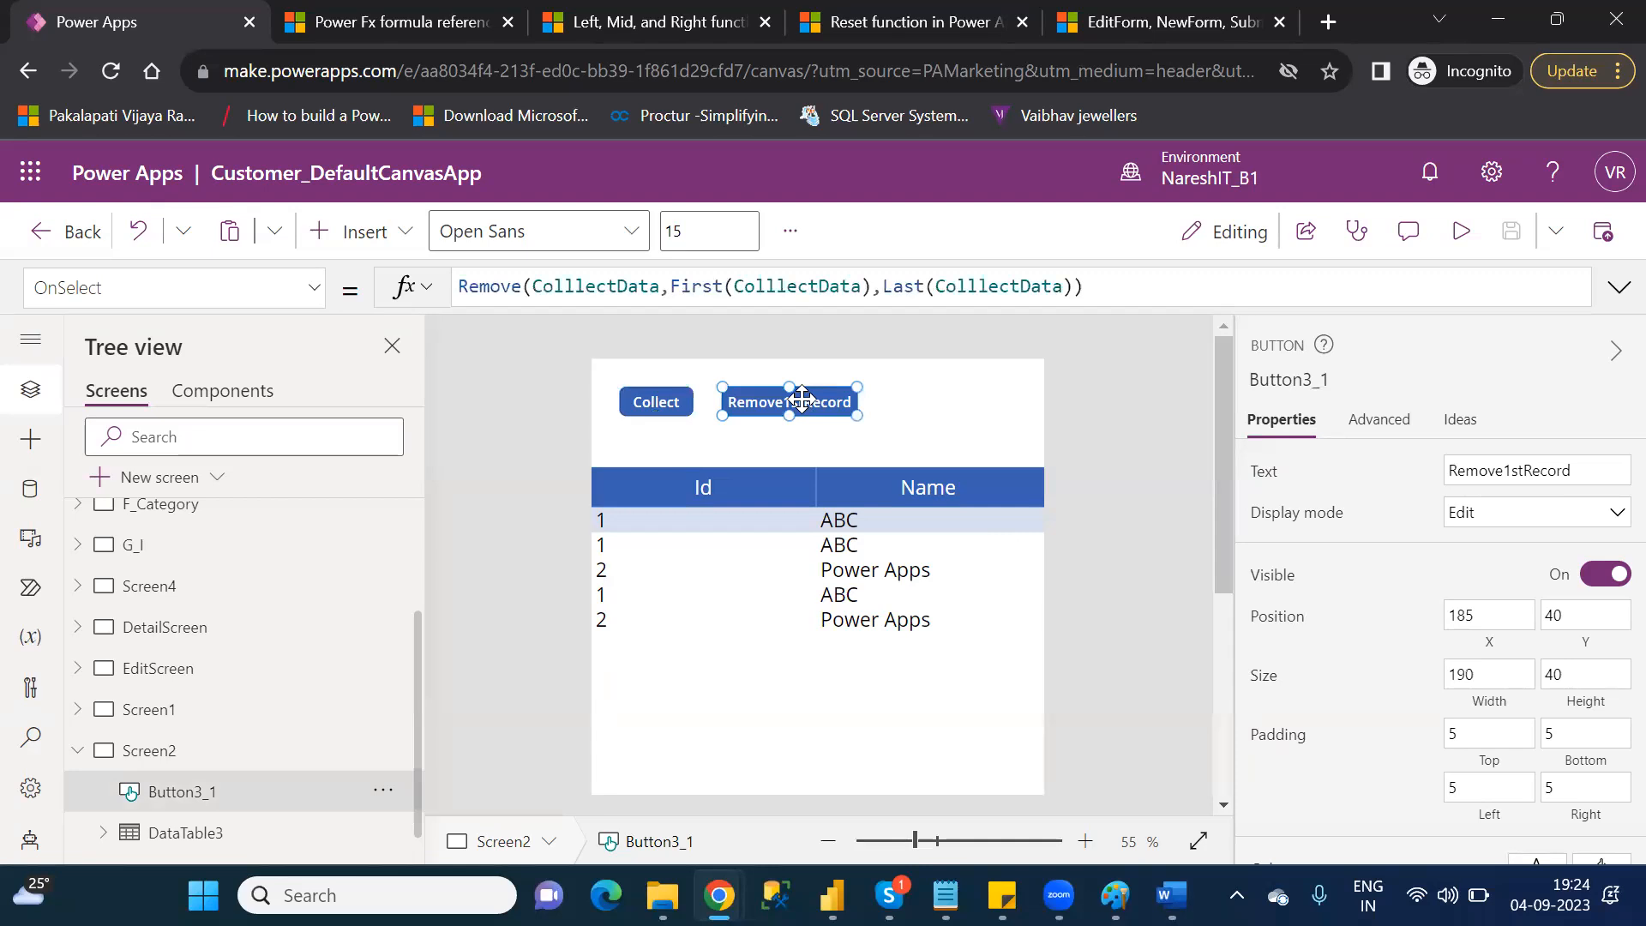
pyautogui.hotkey('ctrl', 'c')
pyautogui.hotkey('ctrl', 'v')
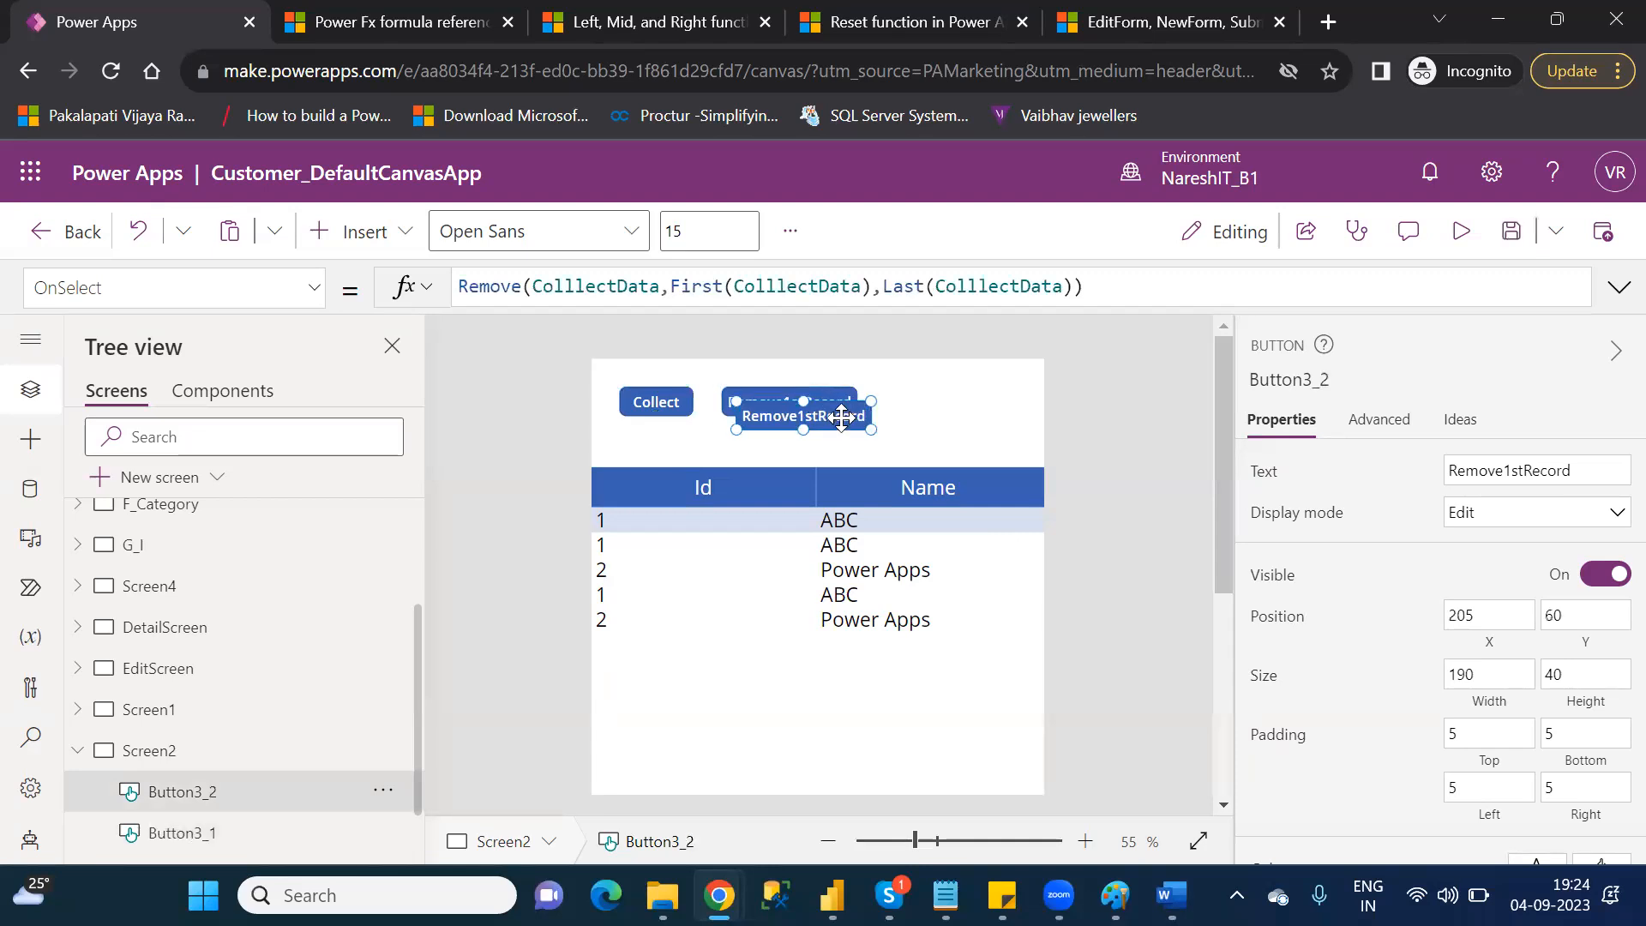
pyautogui.moveTo(846, 411); pyautogui.dragTo(995, 405)
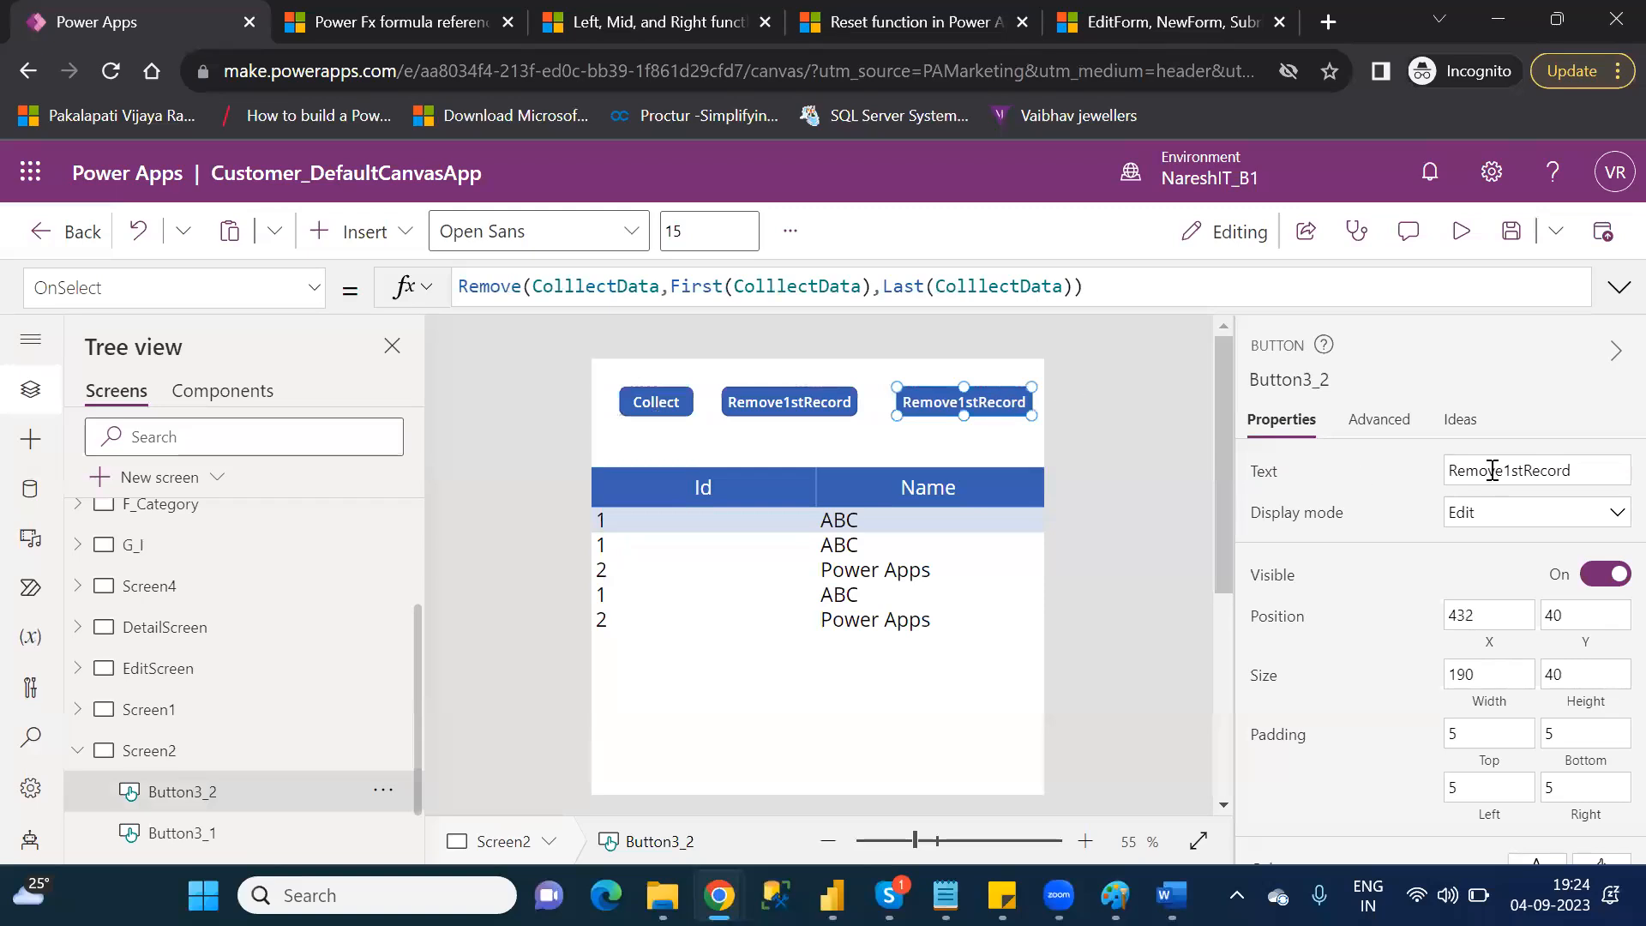
# - Set the new button's text to RemoveDuplicateRecords, widen it to about 262, and place it below Collect at X 40, Y 96
pyautogui.click(1578, 474)
pyautogui.press('BackSpace')
pyautogui.press('BackSpace')
pyautogui.press('BackSpace')
pyautogui.press('BackSpace')
pyautogui.press('BackSpace')
pyautogui.press('BackSpace')
pyautogui.press('BackSpace')
pyautogui.press('BackSpace')
pyautogui.press('BackSpace')
pyautogui.write('Duplicate')
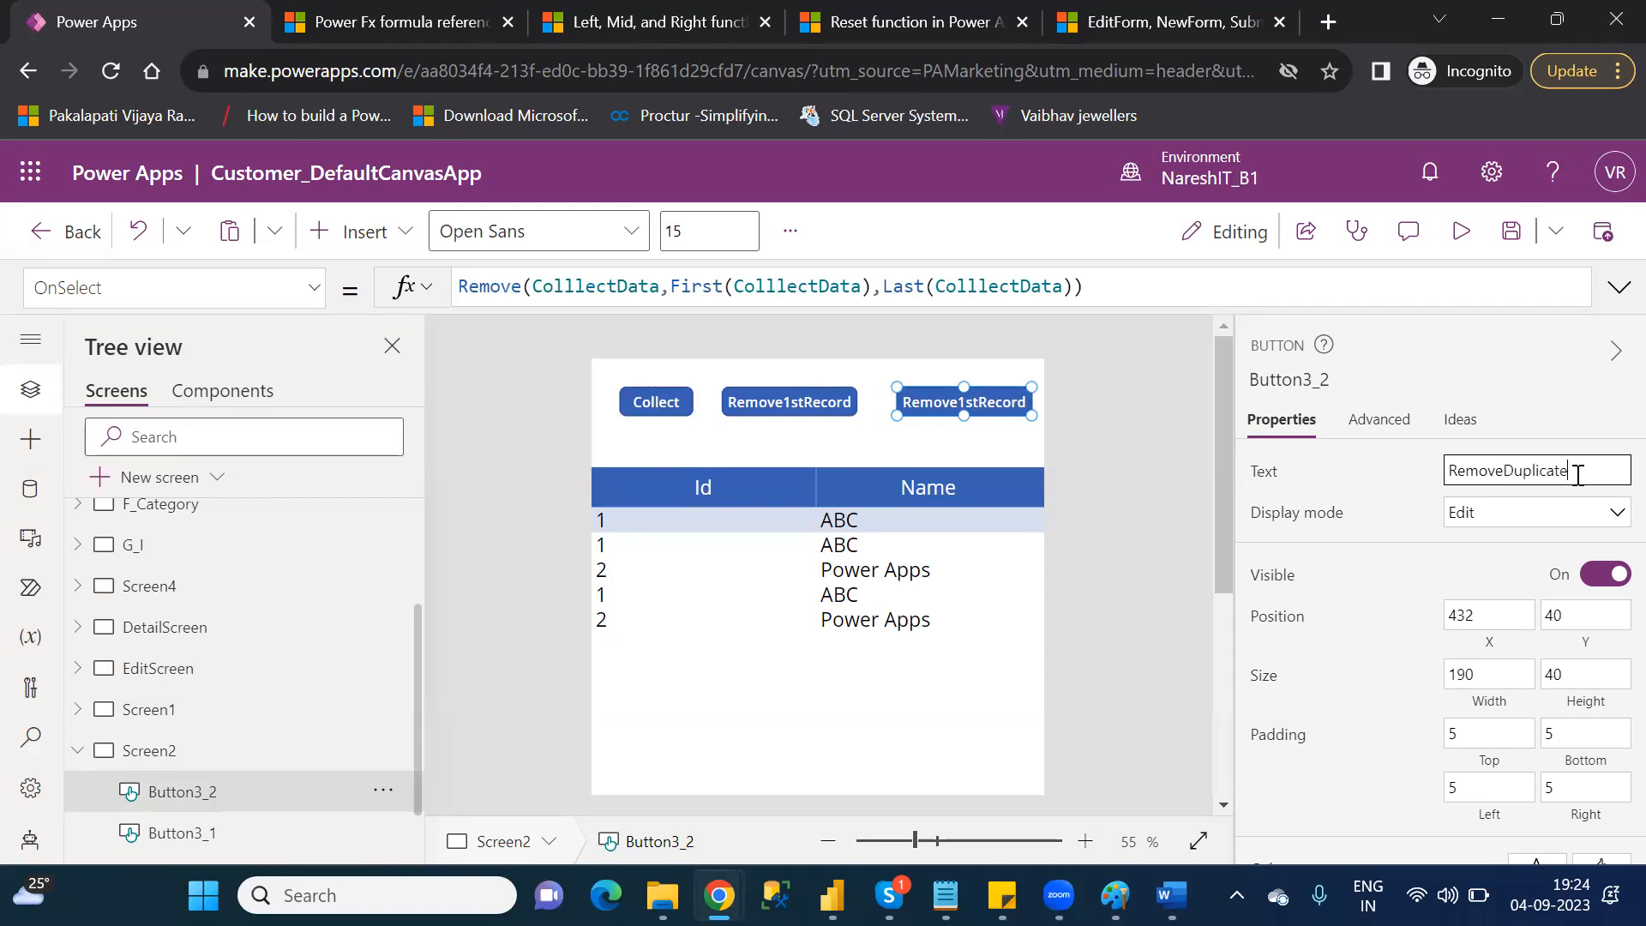
pyautogui.write('Records')
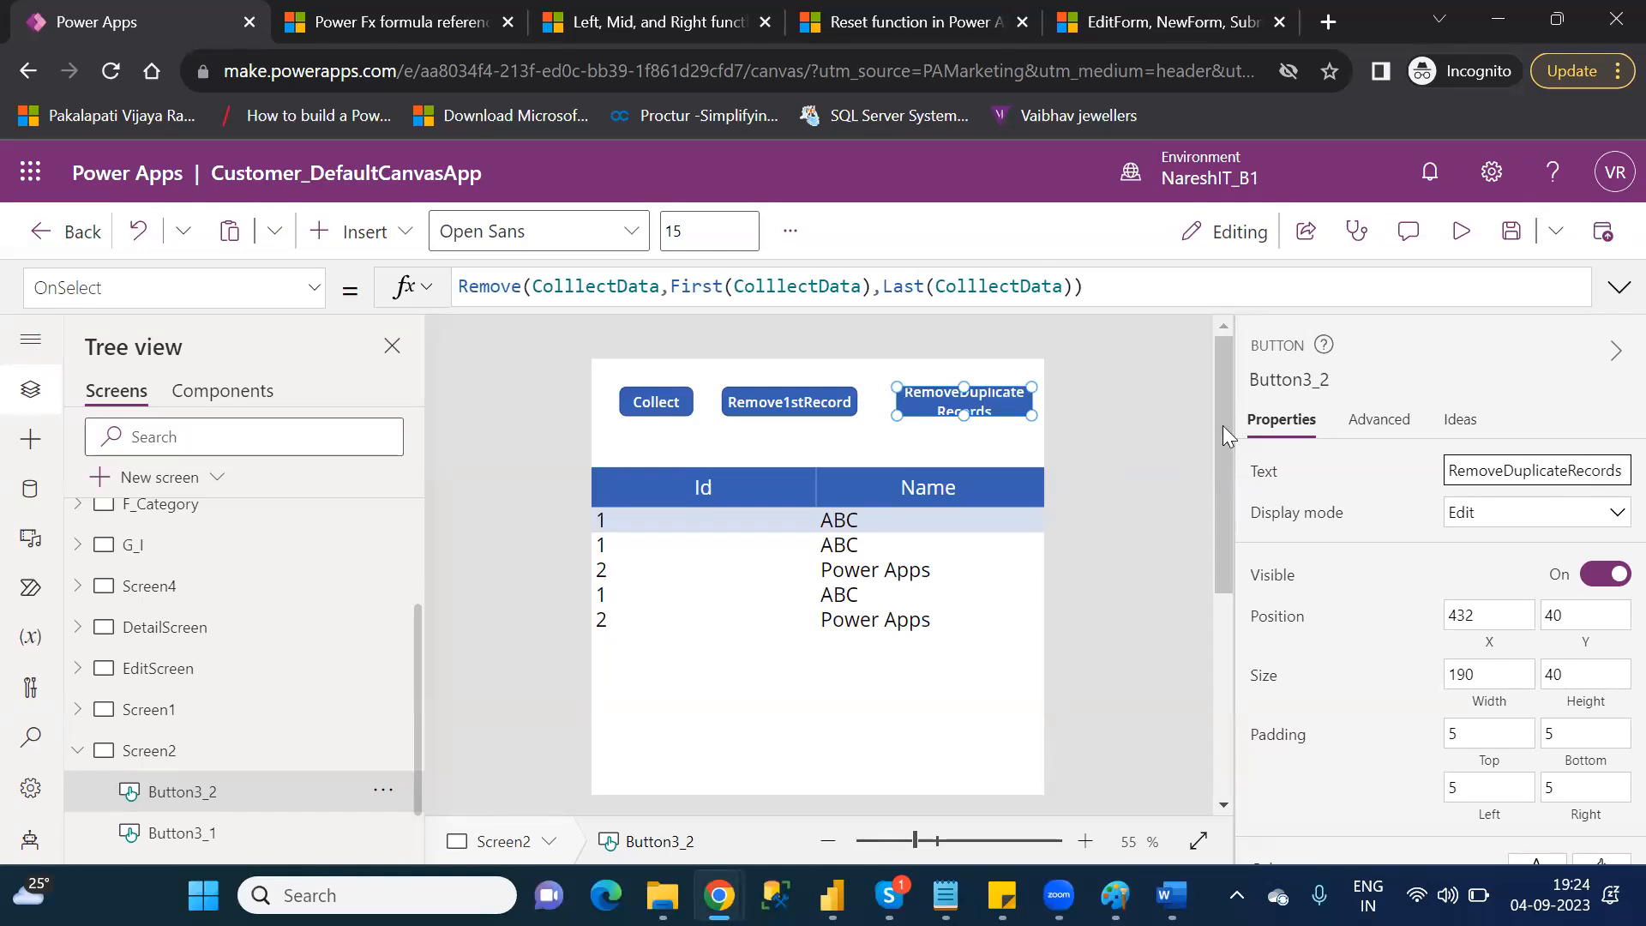
pyautogui.press('BackSpace')
pyautogui.write('s')
pyautogui.moveTo(894, 411); pyautogui.dragTo(689, 442)
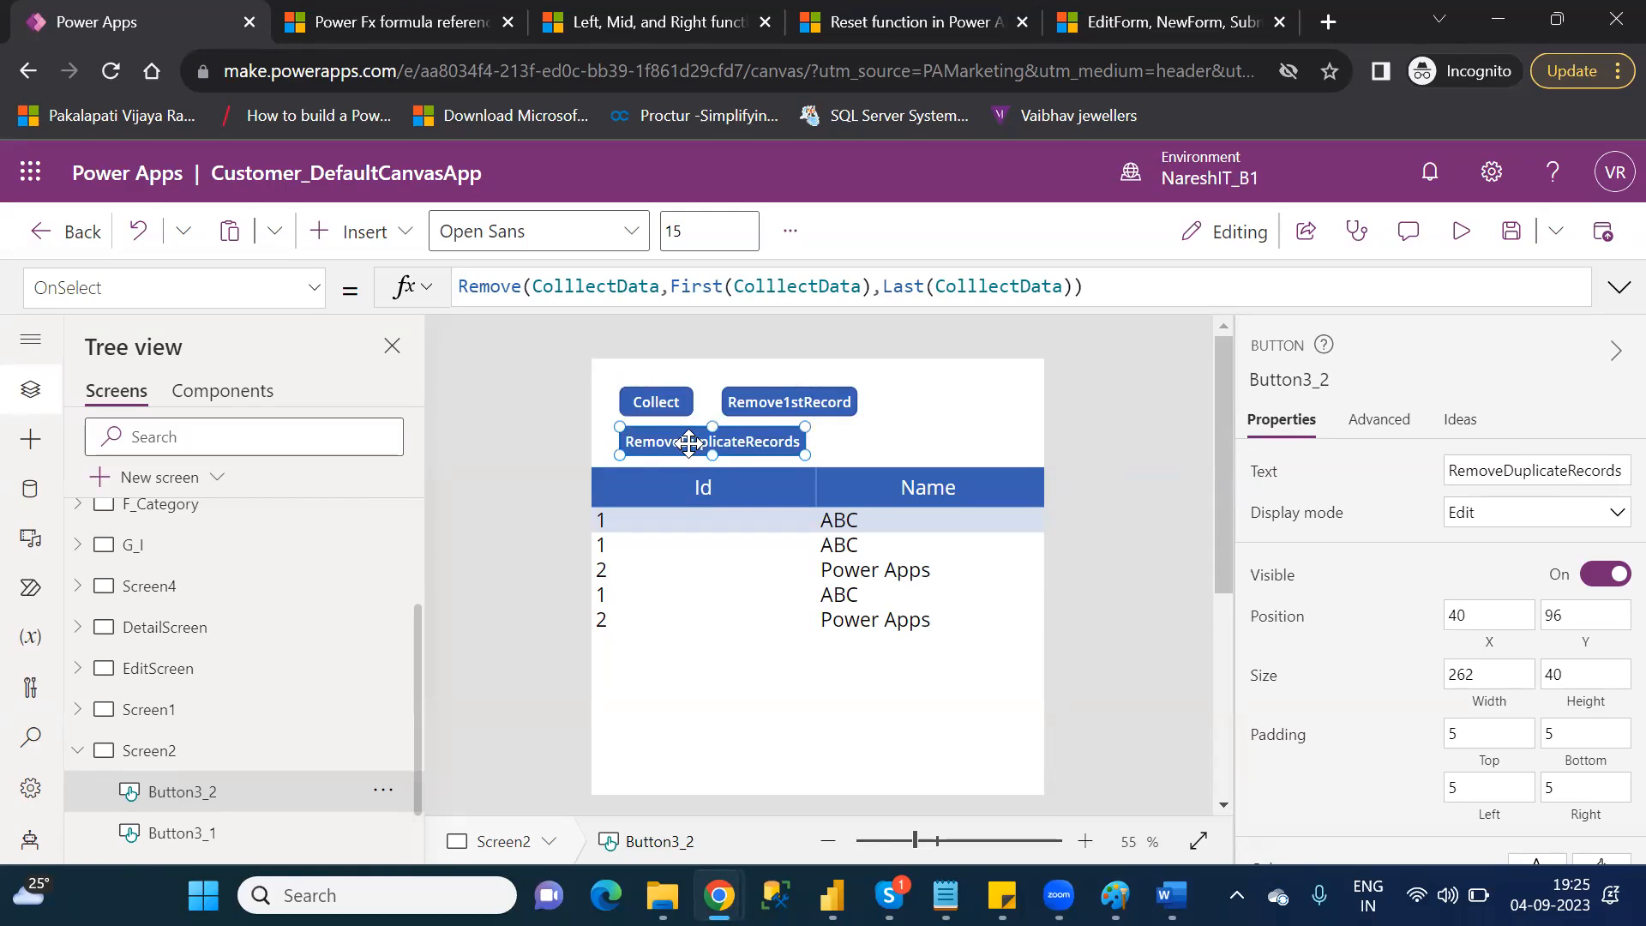
# - Delete the first-record and last-record arguments from the RemoveDuplicateRecords button's OnSelect Remove formula
pyautogui.moveTo(1073, 286); pyautogui.dragTo(675, 287)
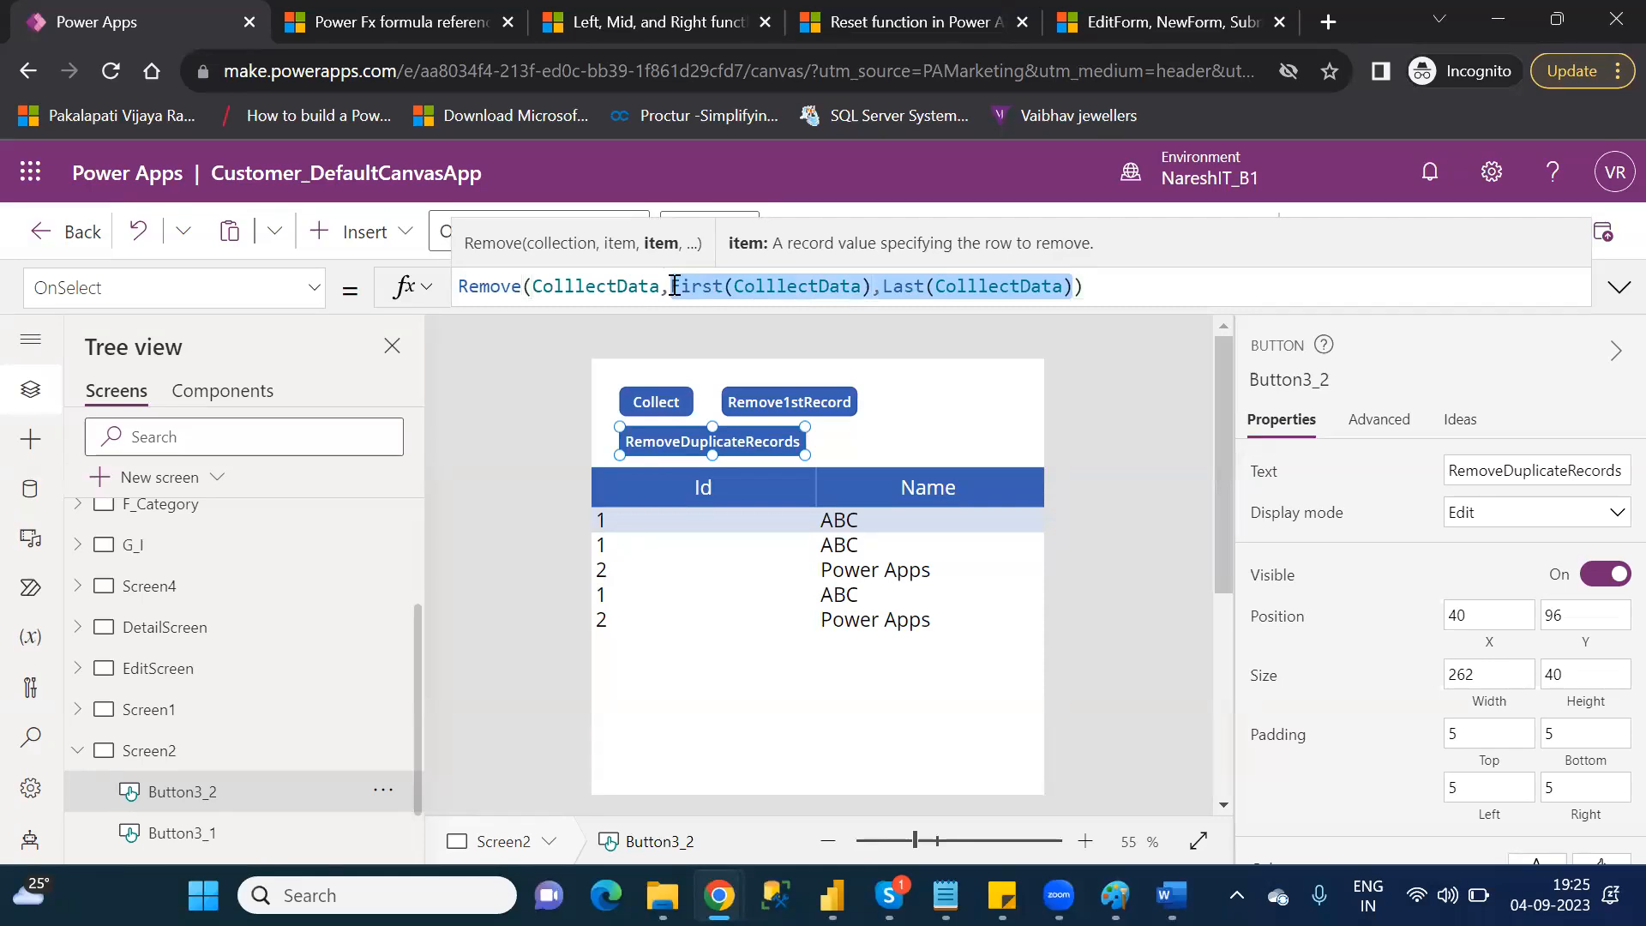
pyautogui.press('BackSpace')
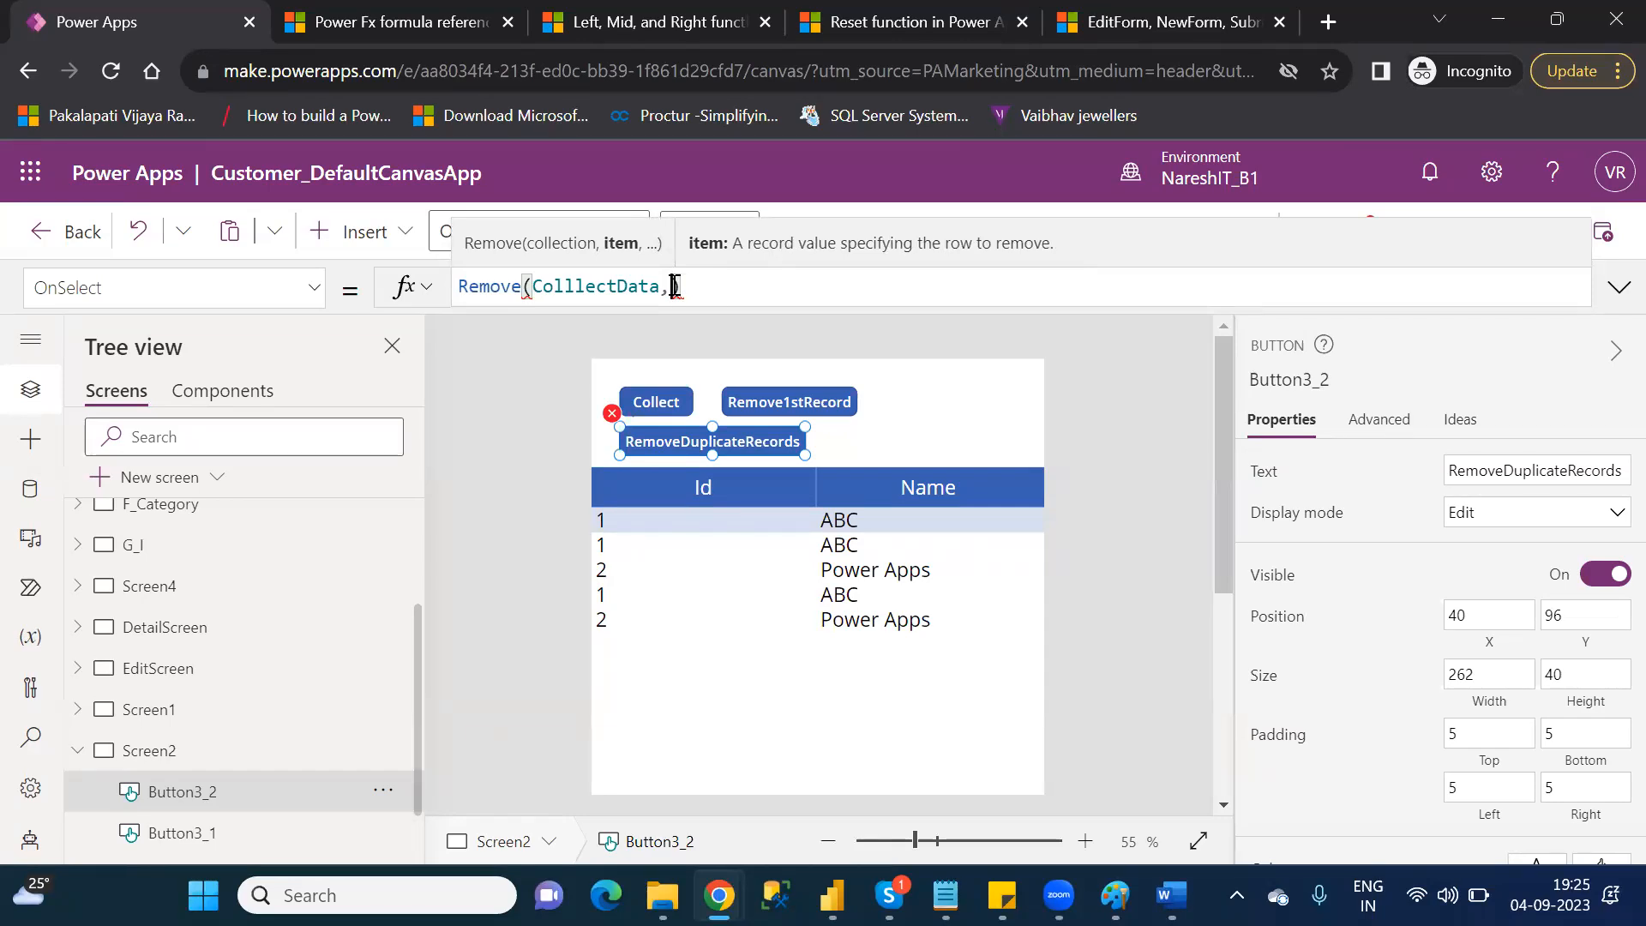
pyautogui.write('all')
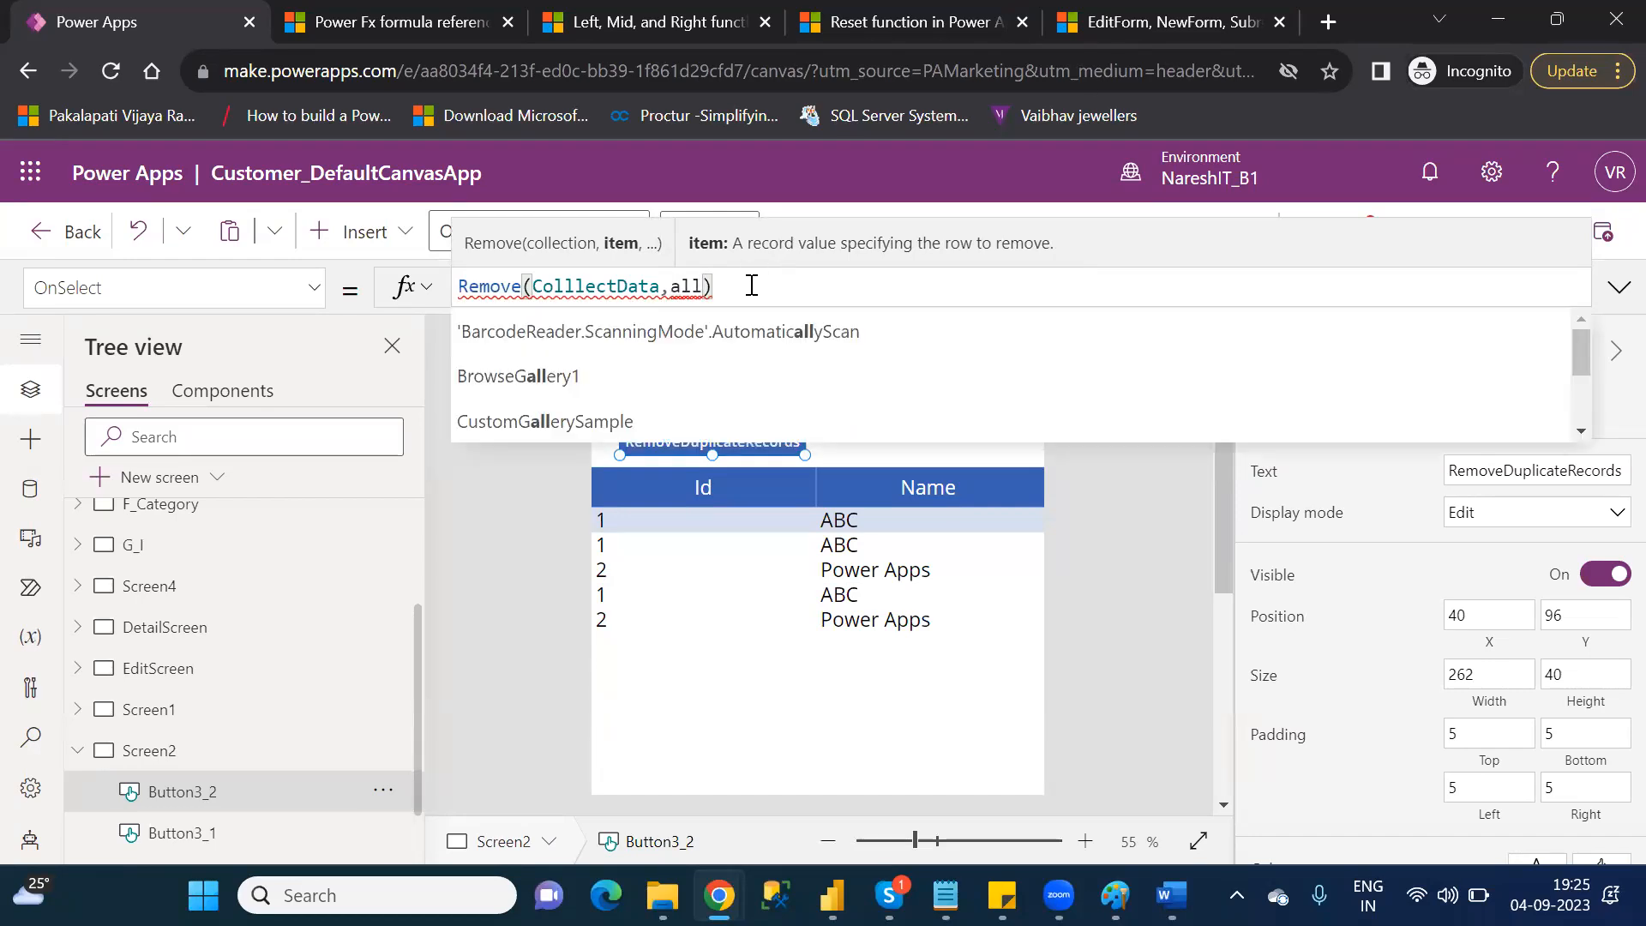
pyautogui.press('BackSpace')
pyautogui.press('BackSpace')
pyautogui.press('BackSpace')
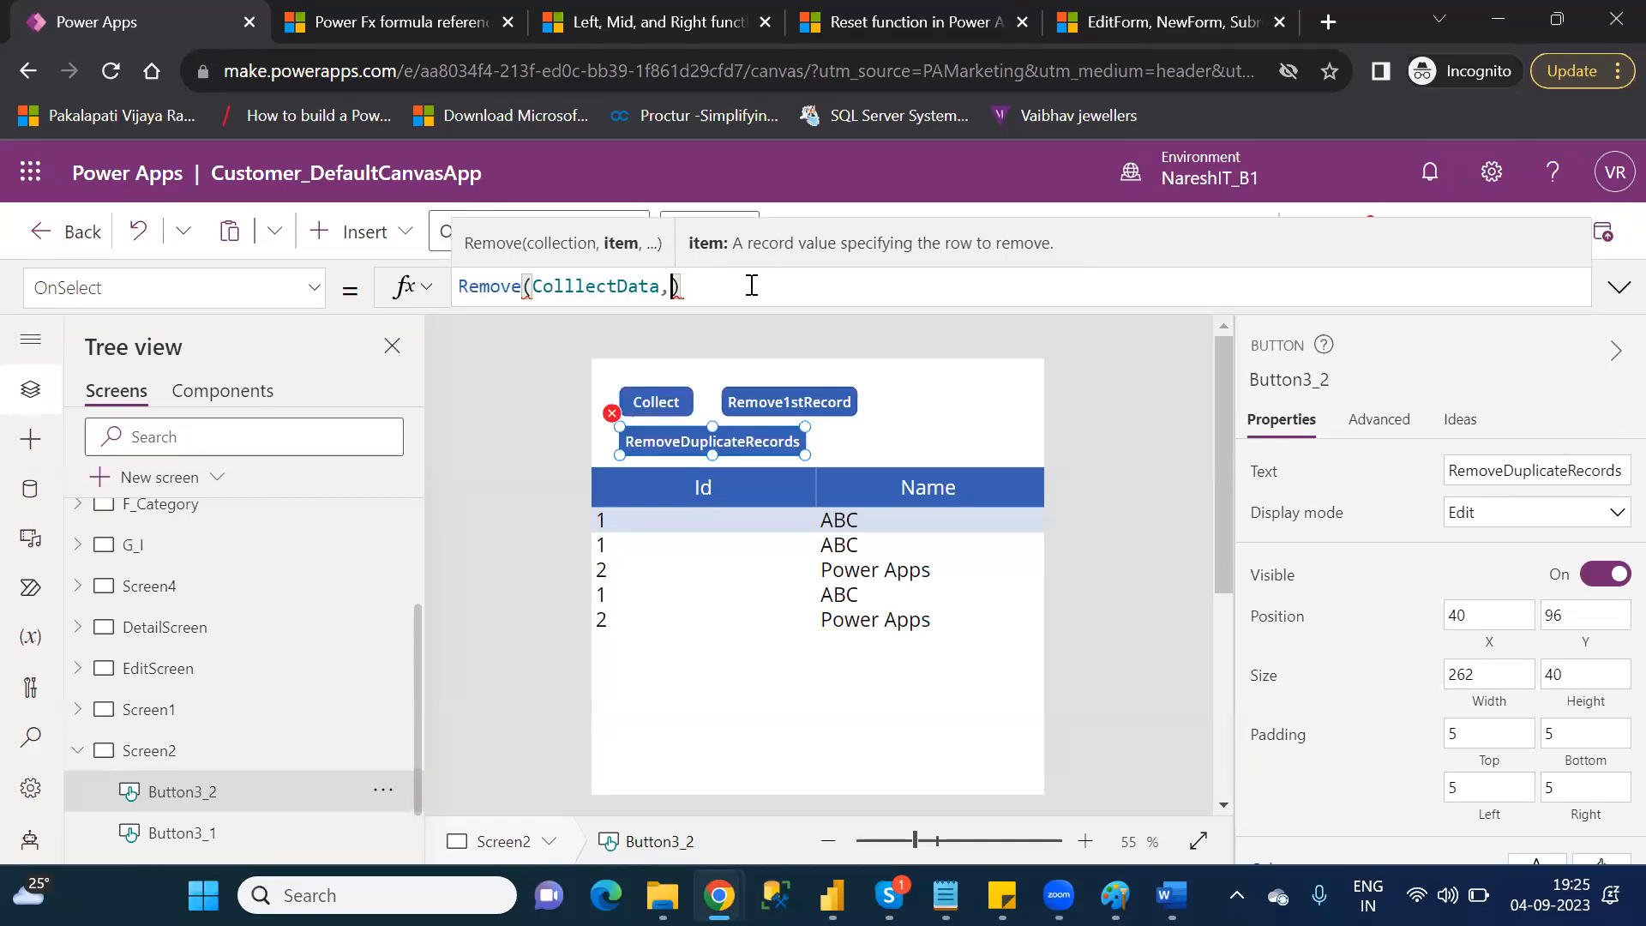
# - Complete the OnSelect formula as Remove(ColllectData,First(ColllectData),all)
pyautogui.write('first(')
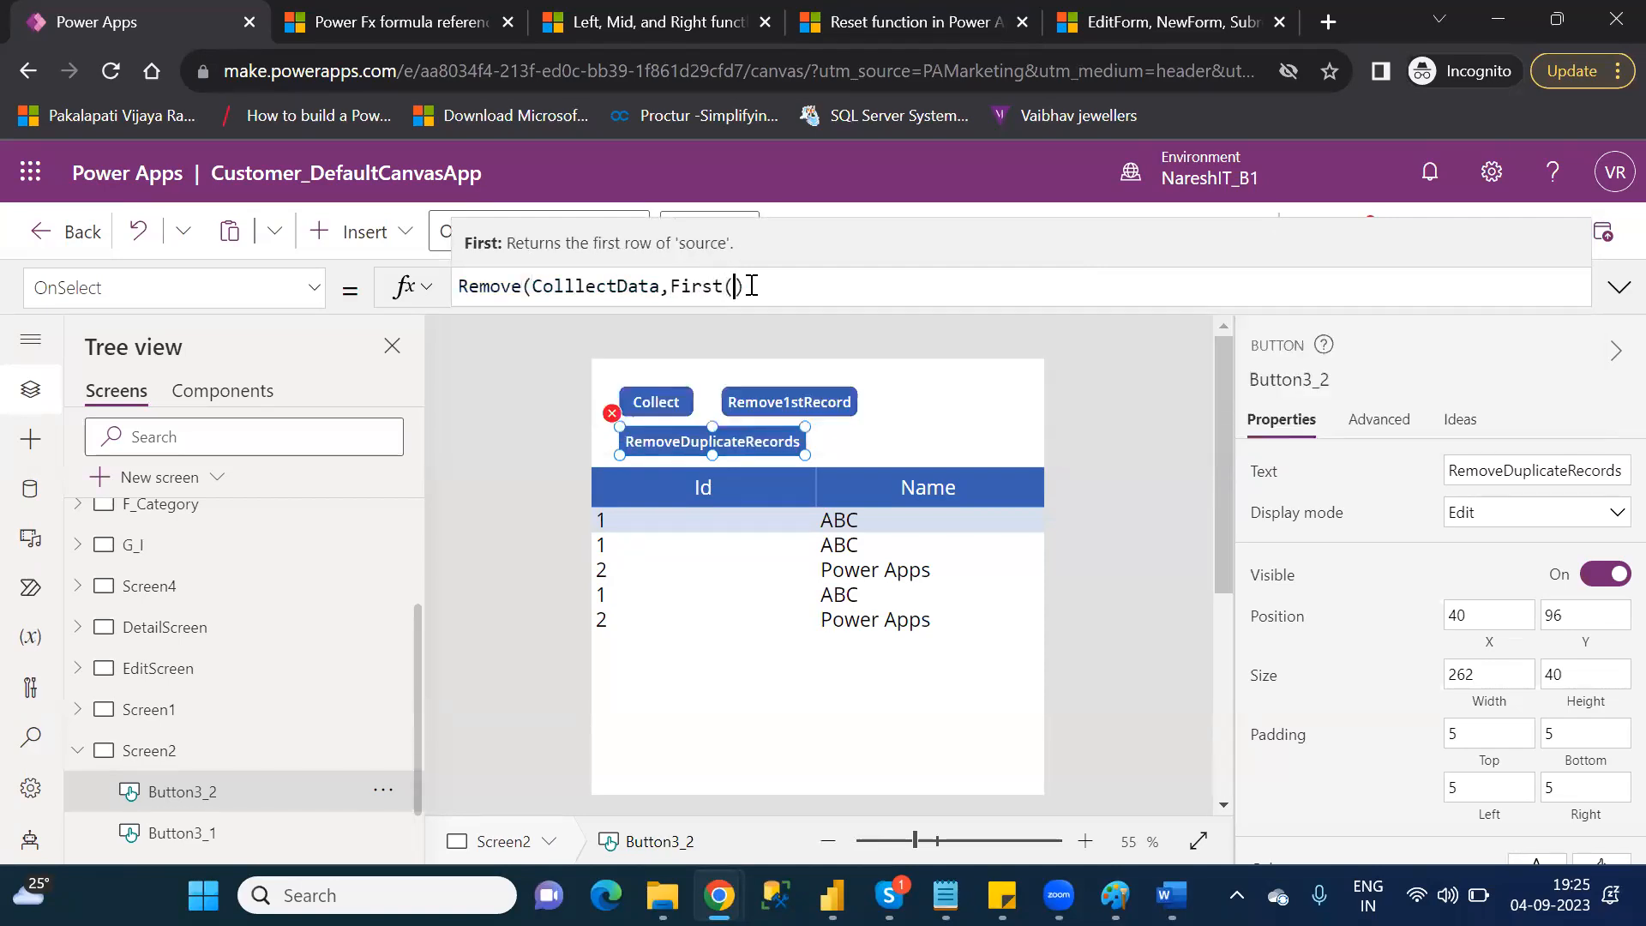
pyautogui.write('col')
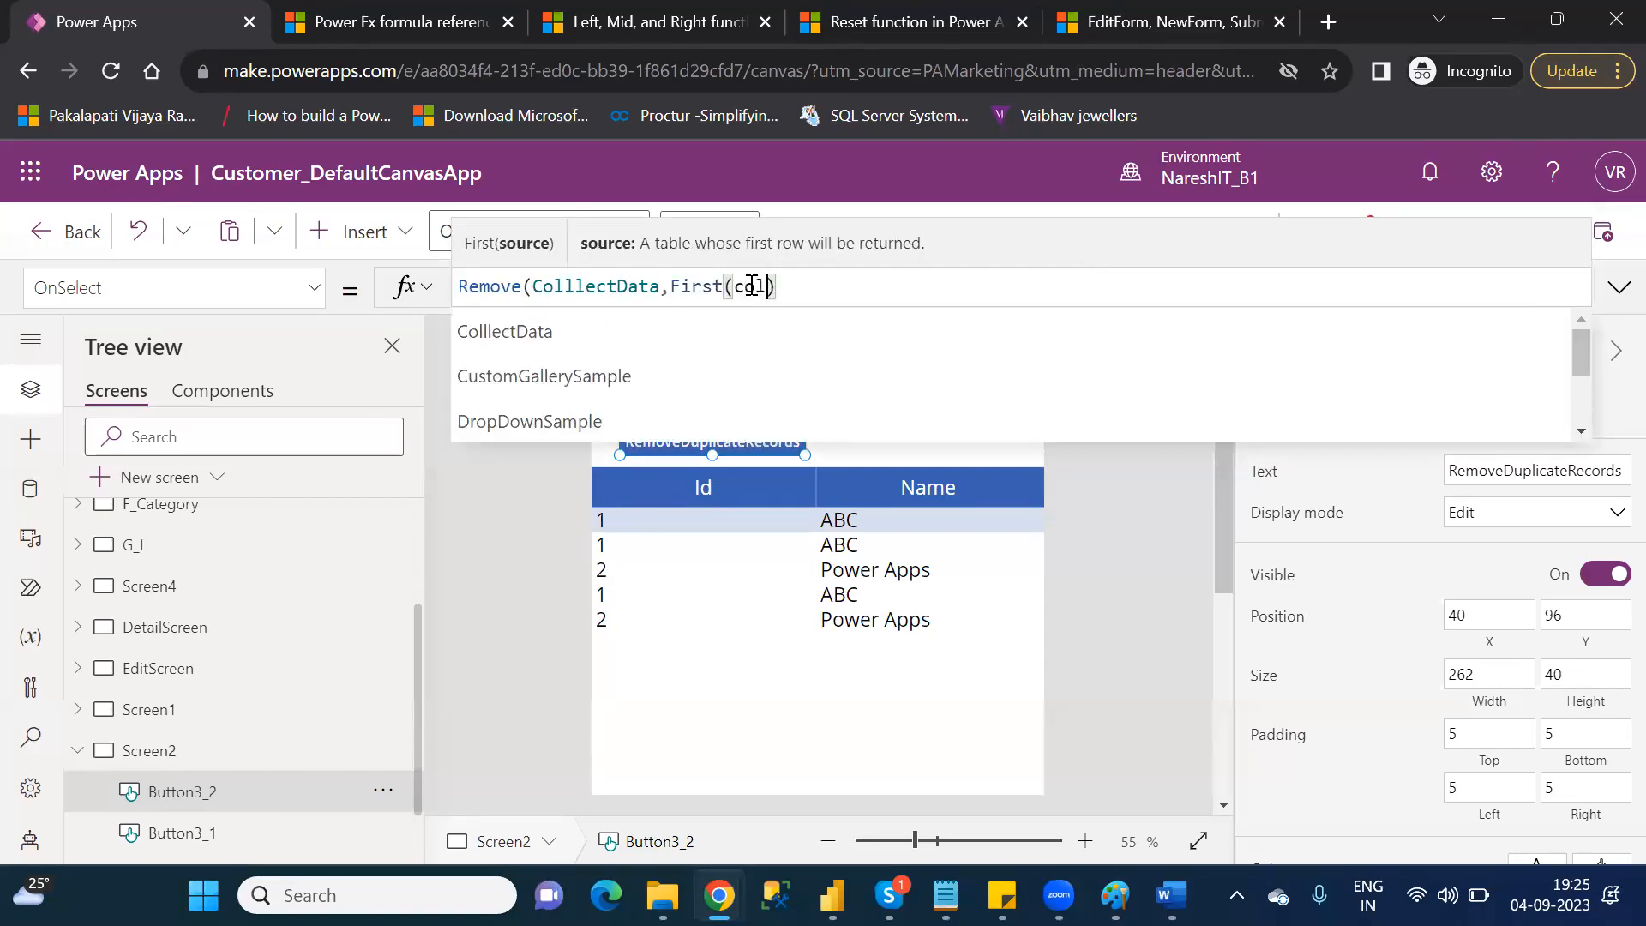
pyautogui.press('Down')
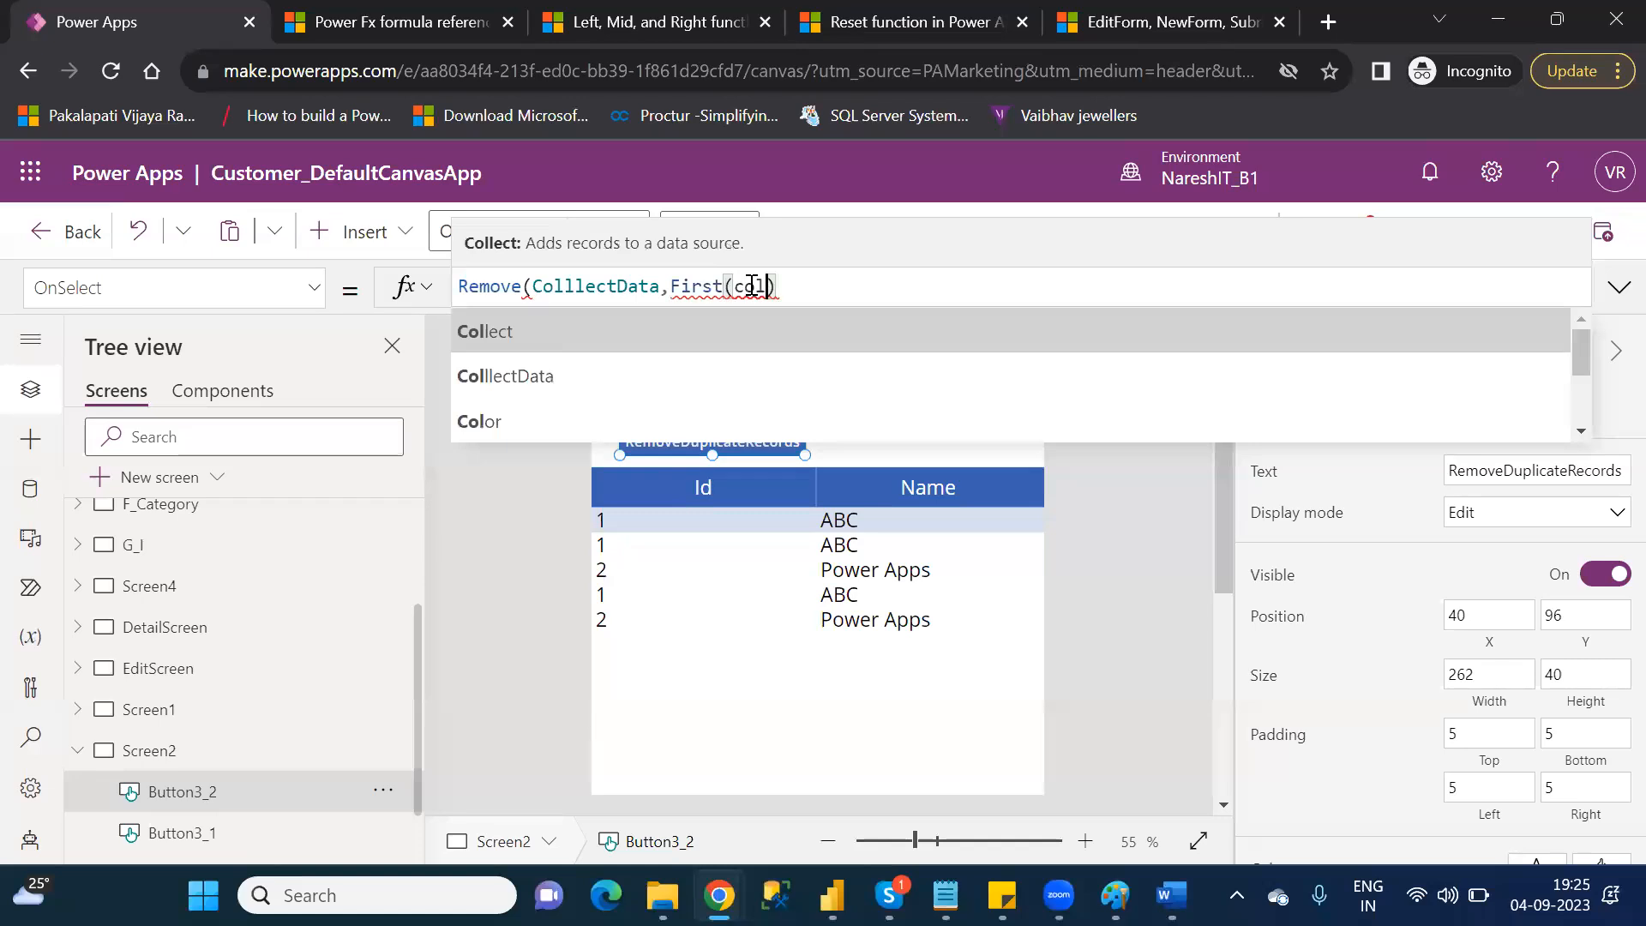
pyautogui.press('BackSpace')
pyautogui.press('BackSpace')
pyautogui.press('BackSpace')
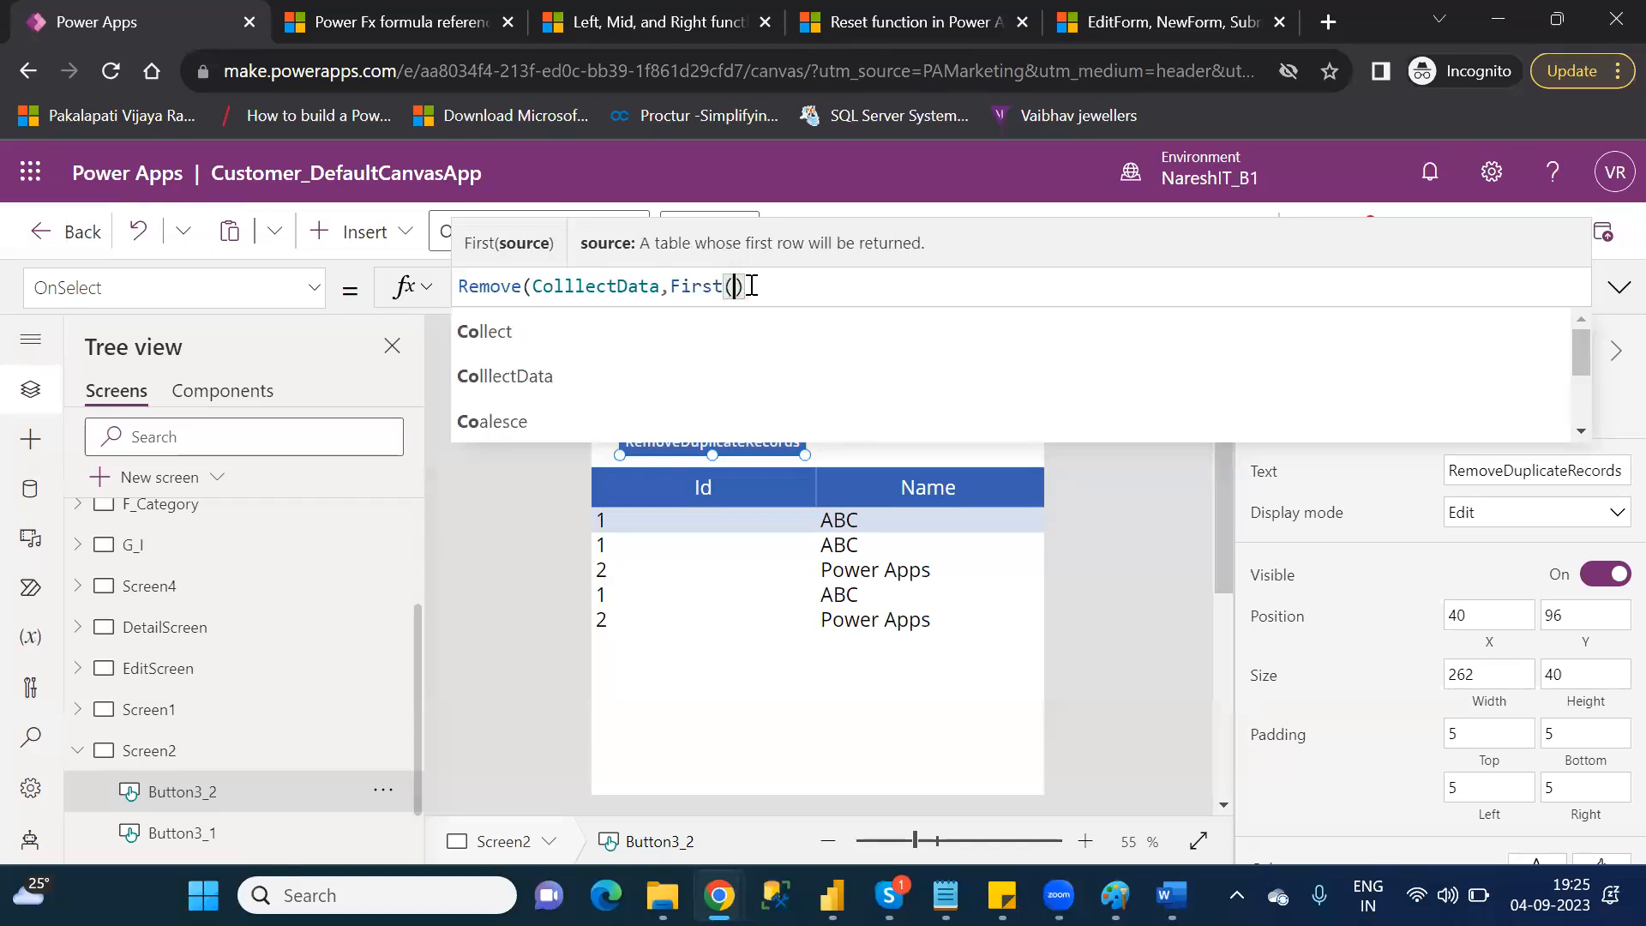
pyautogui.press('Down')
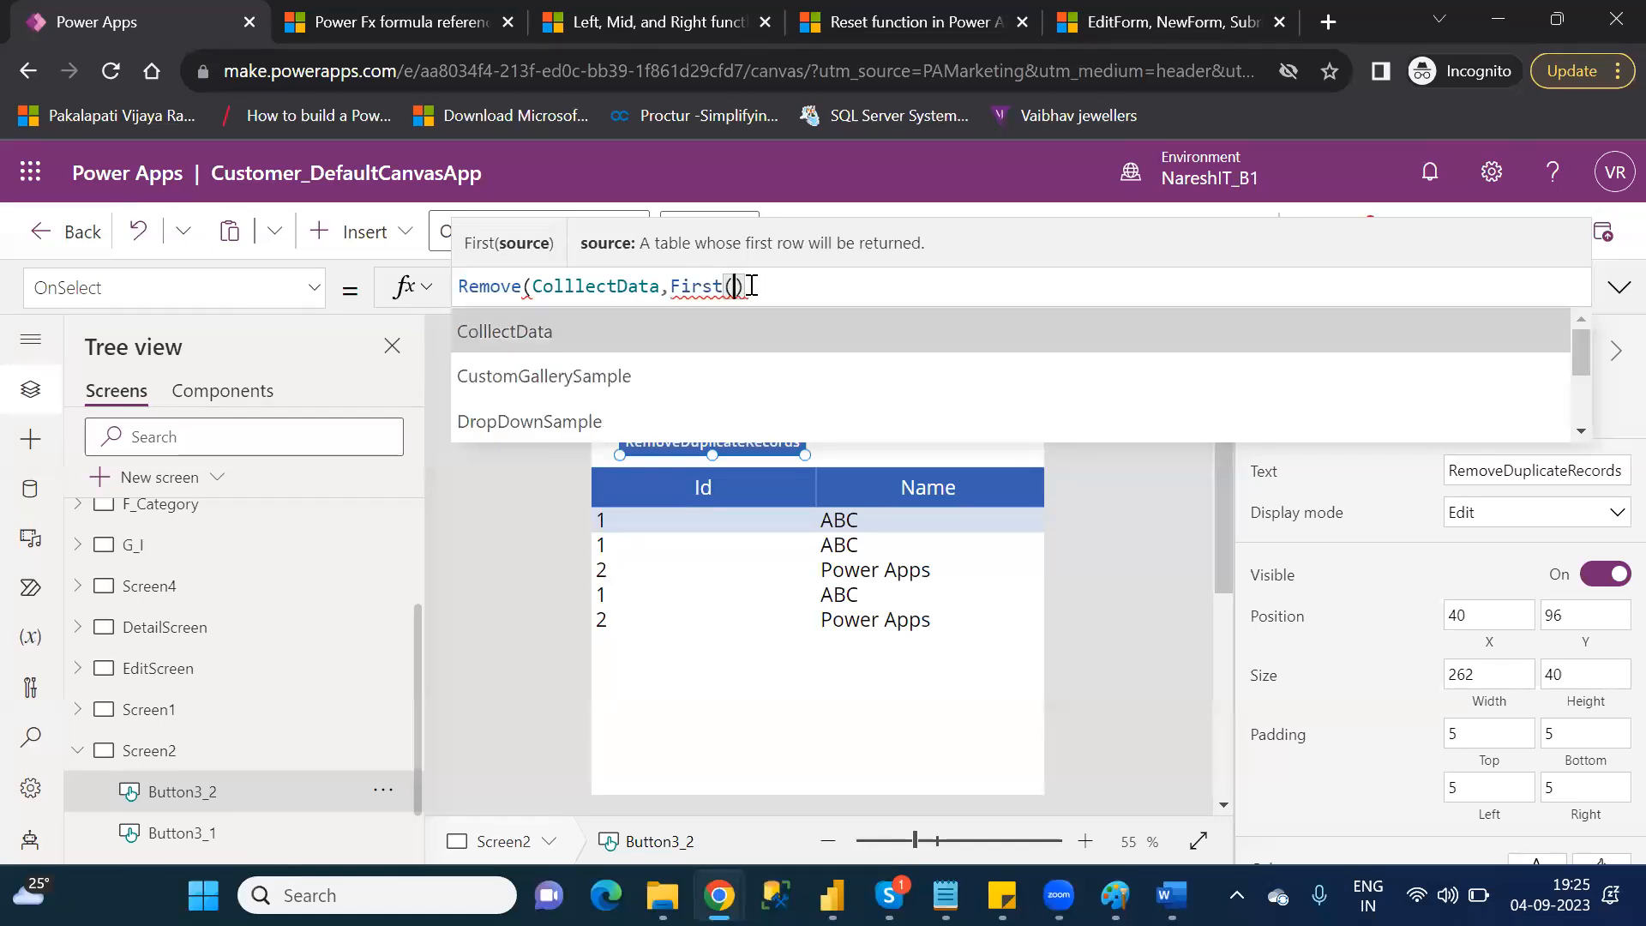
pyautogui.press('Tab')
pyautogui.press('Right')
pyautogui.write(',')
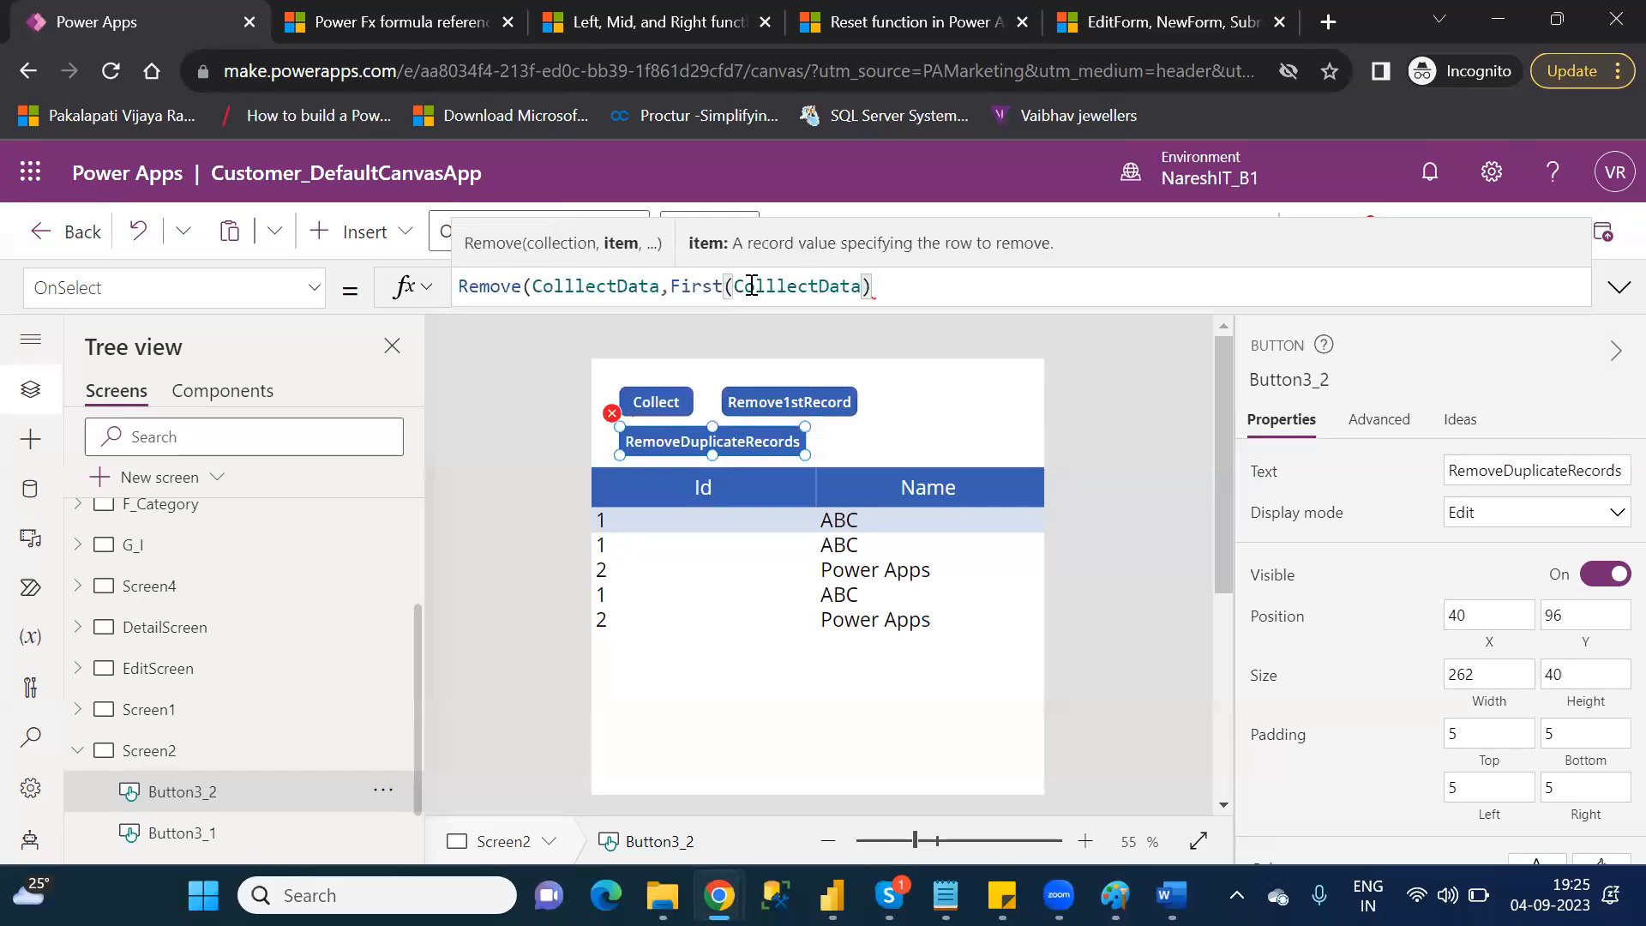
pyautogui.write('all')
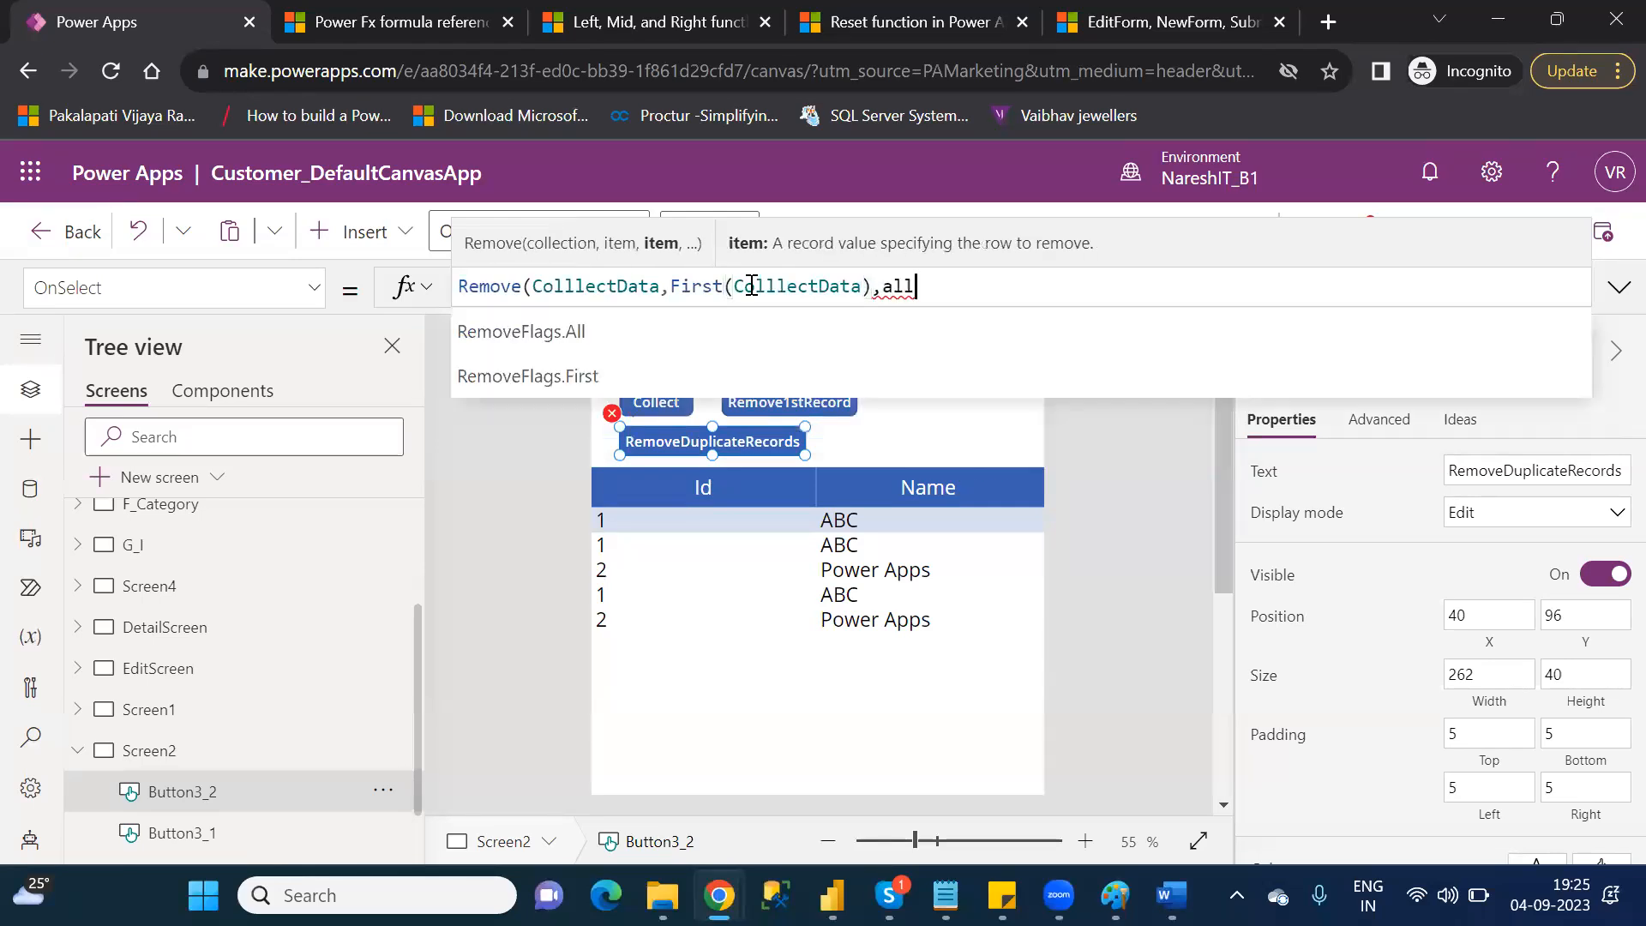
pyautogui.write(')')
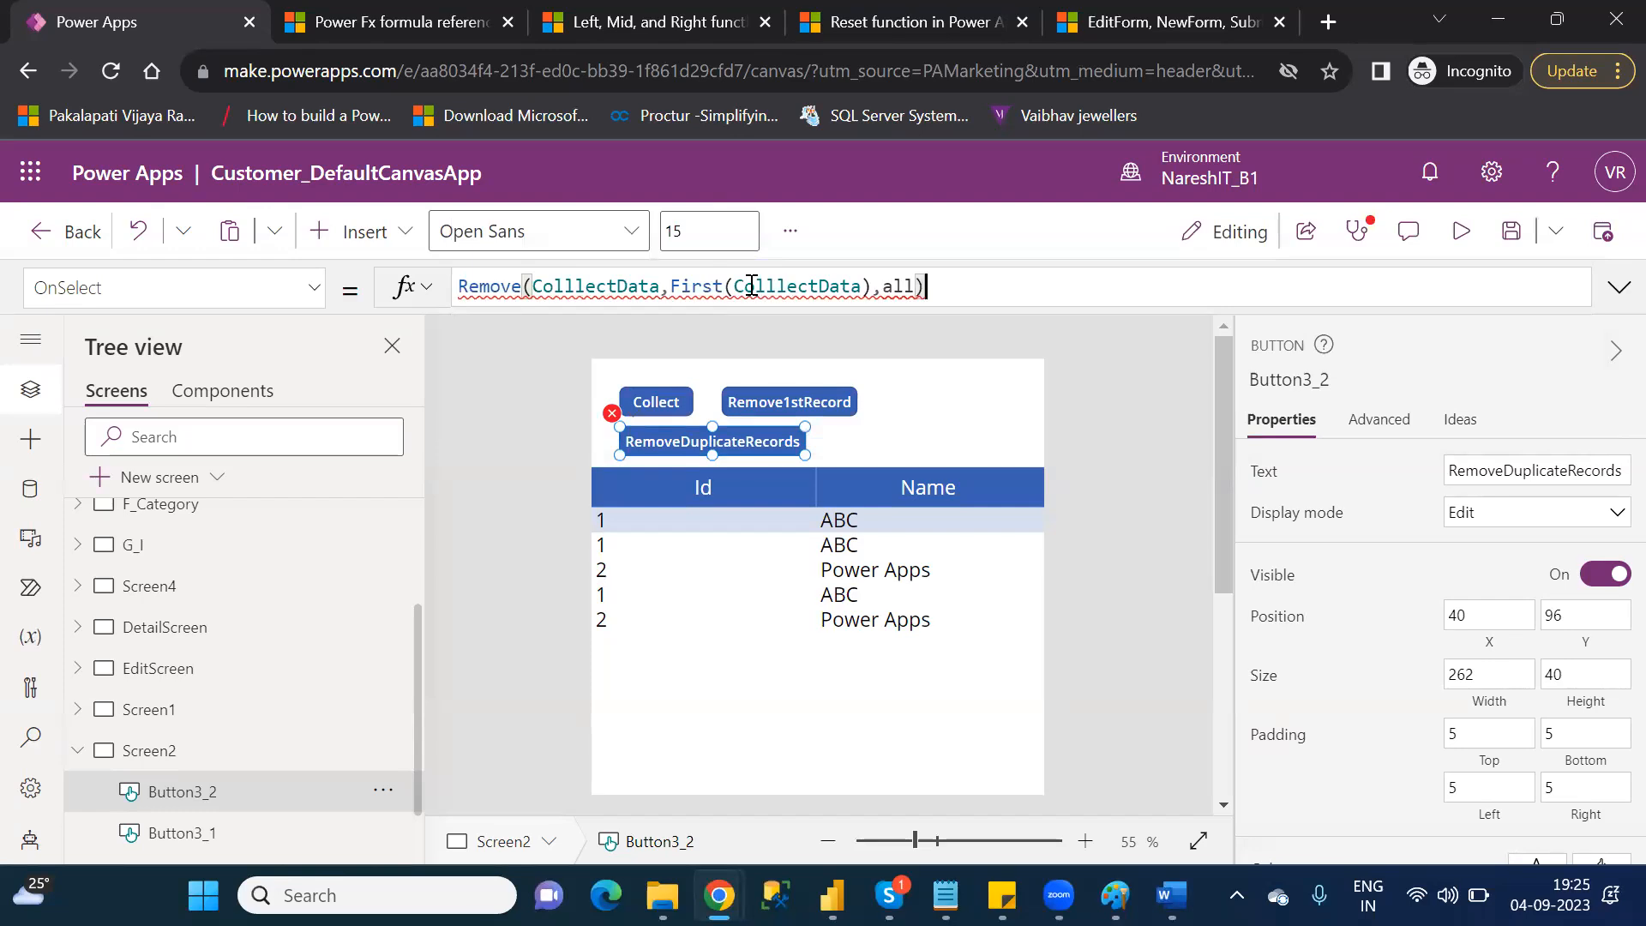
# - Try true in place of all as the last argument of the Remove formula
pyautogui.click(911, 286)
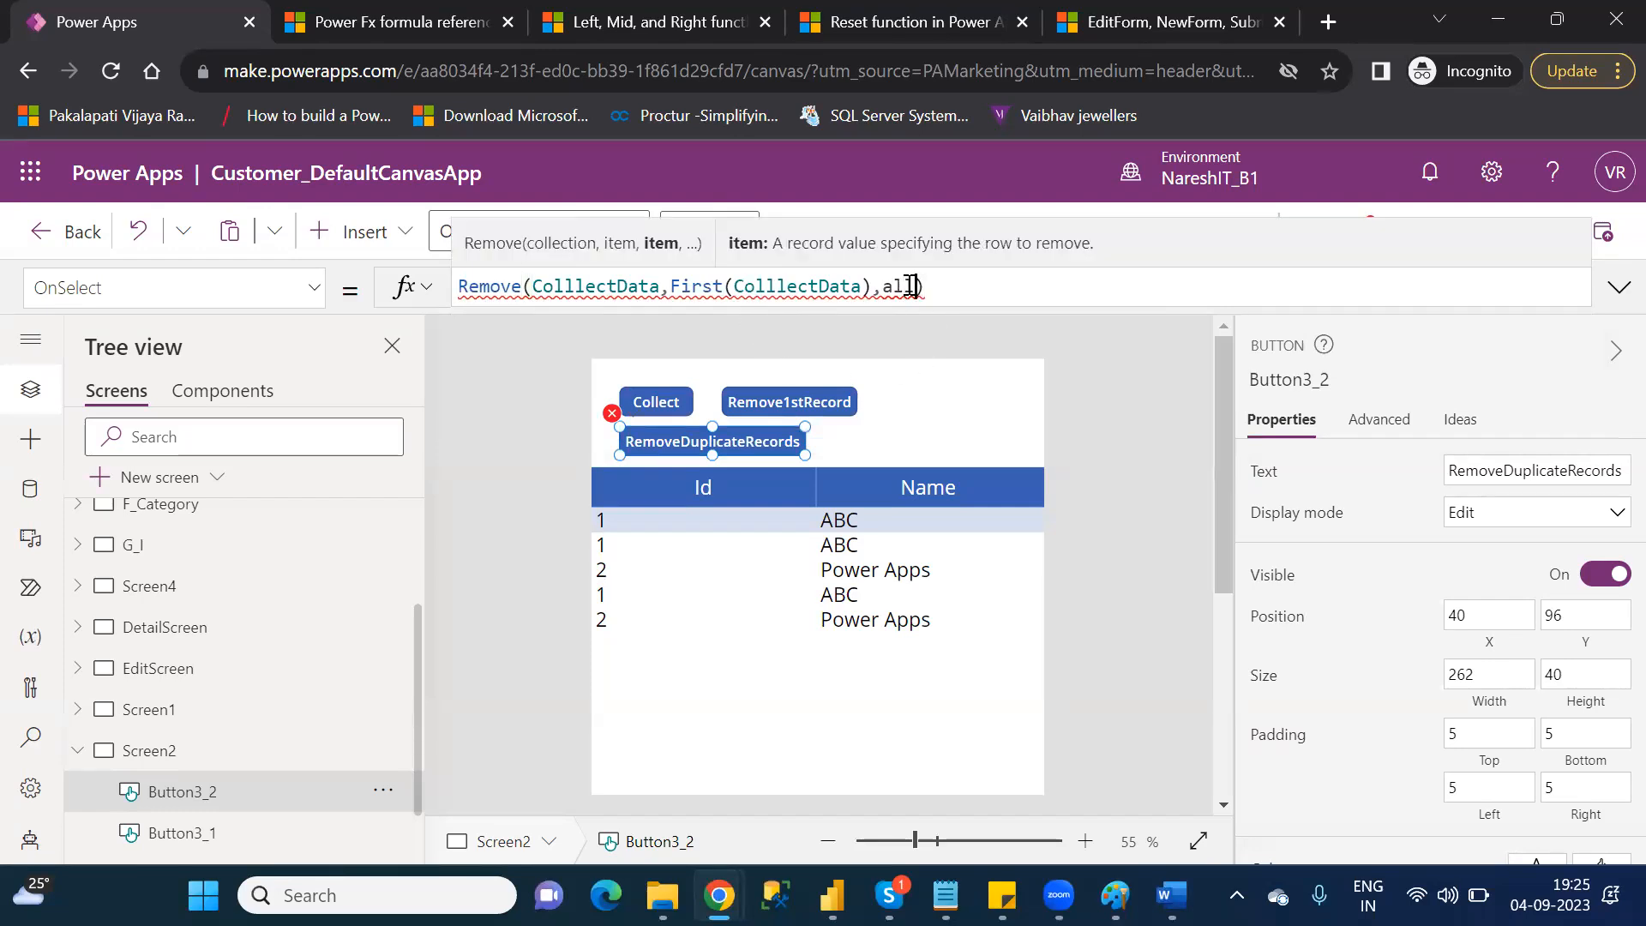
pyautogui.press('Delete')
pyautogui.press('BackSpace')
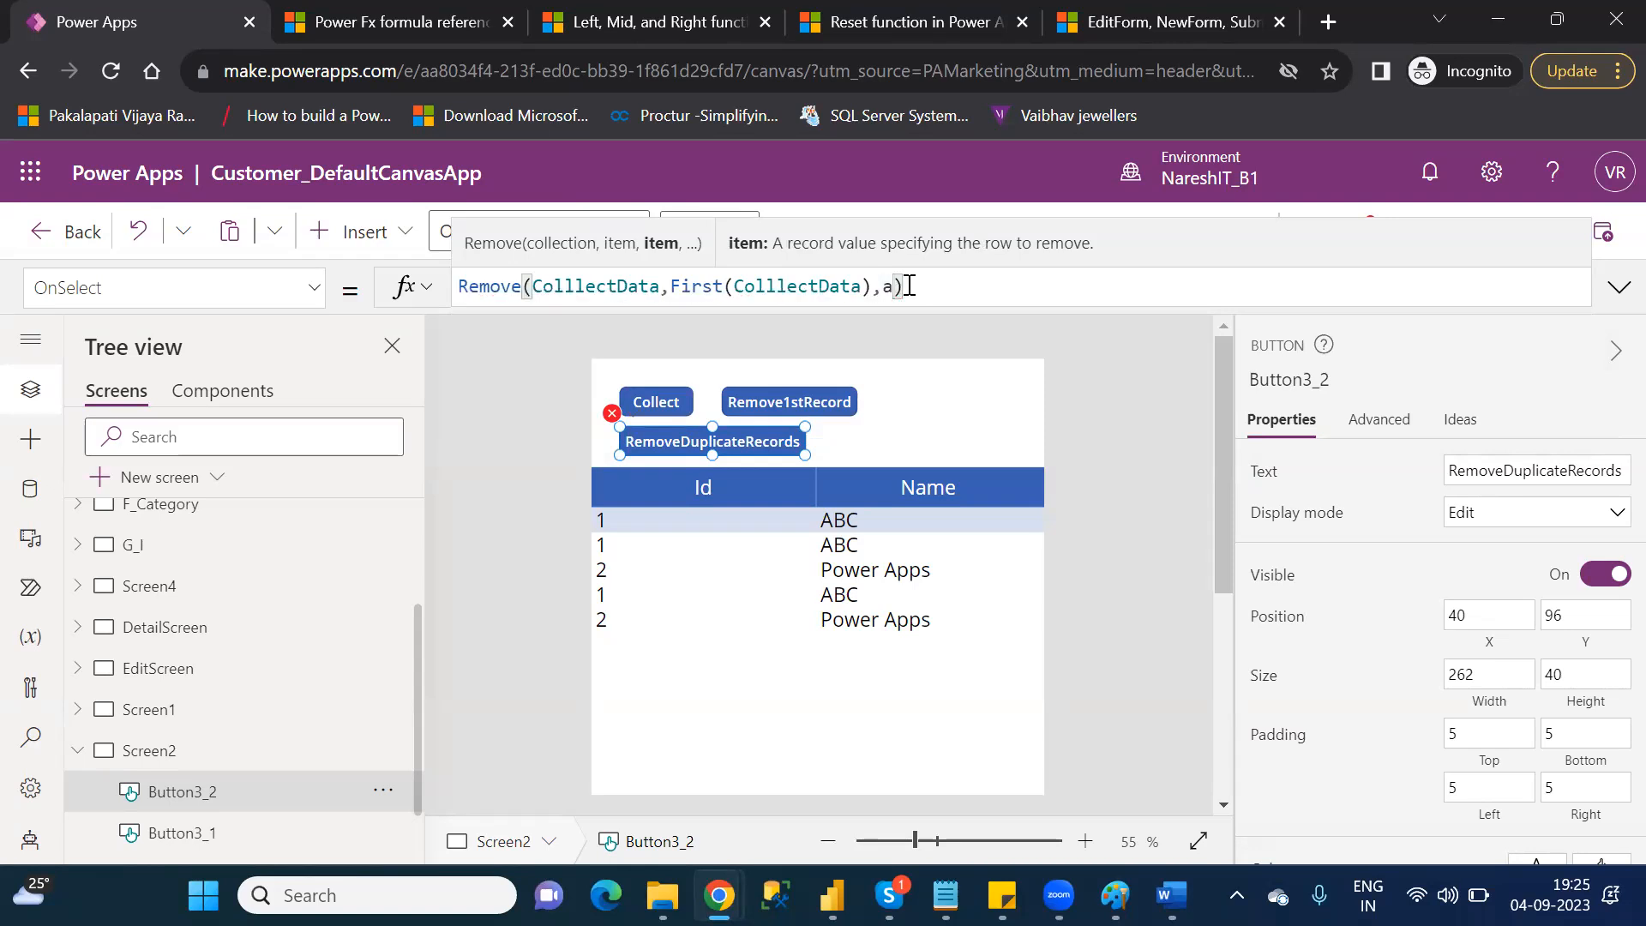
pyautogui.press('BackSpace')
pyautogui.write('true')
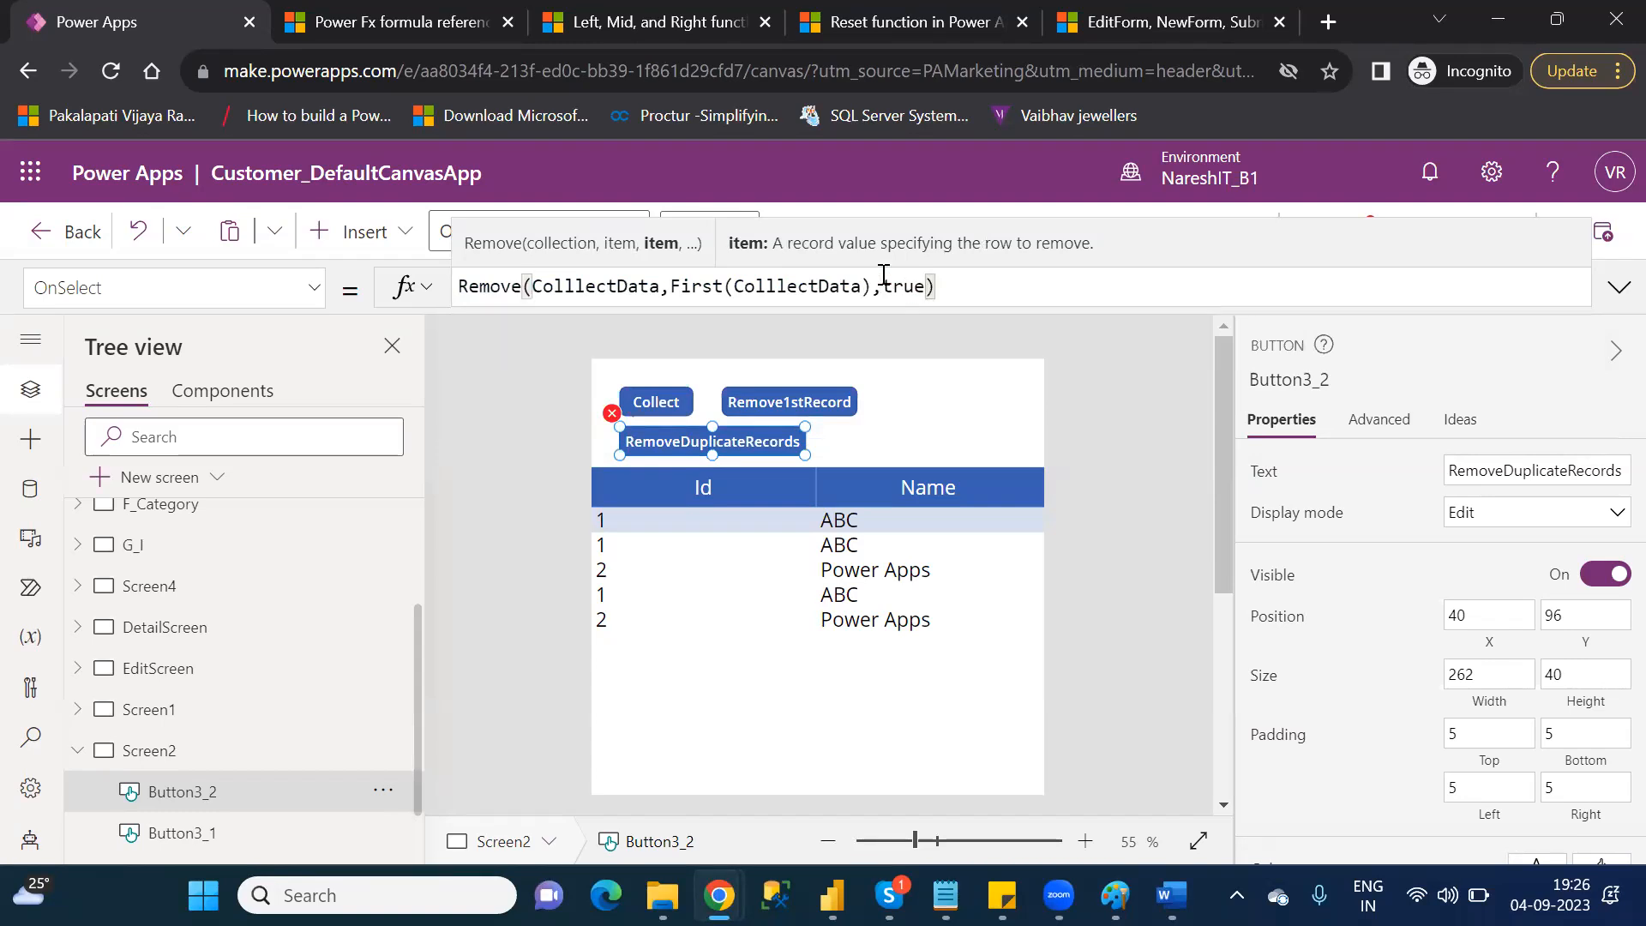
# - Switch to the Power Fx formula reference and open the Remove function's documentation in a new tab
pyautogui.click(370, 31)
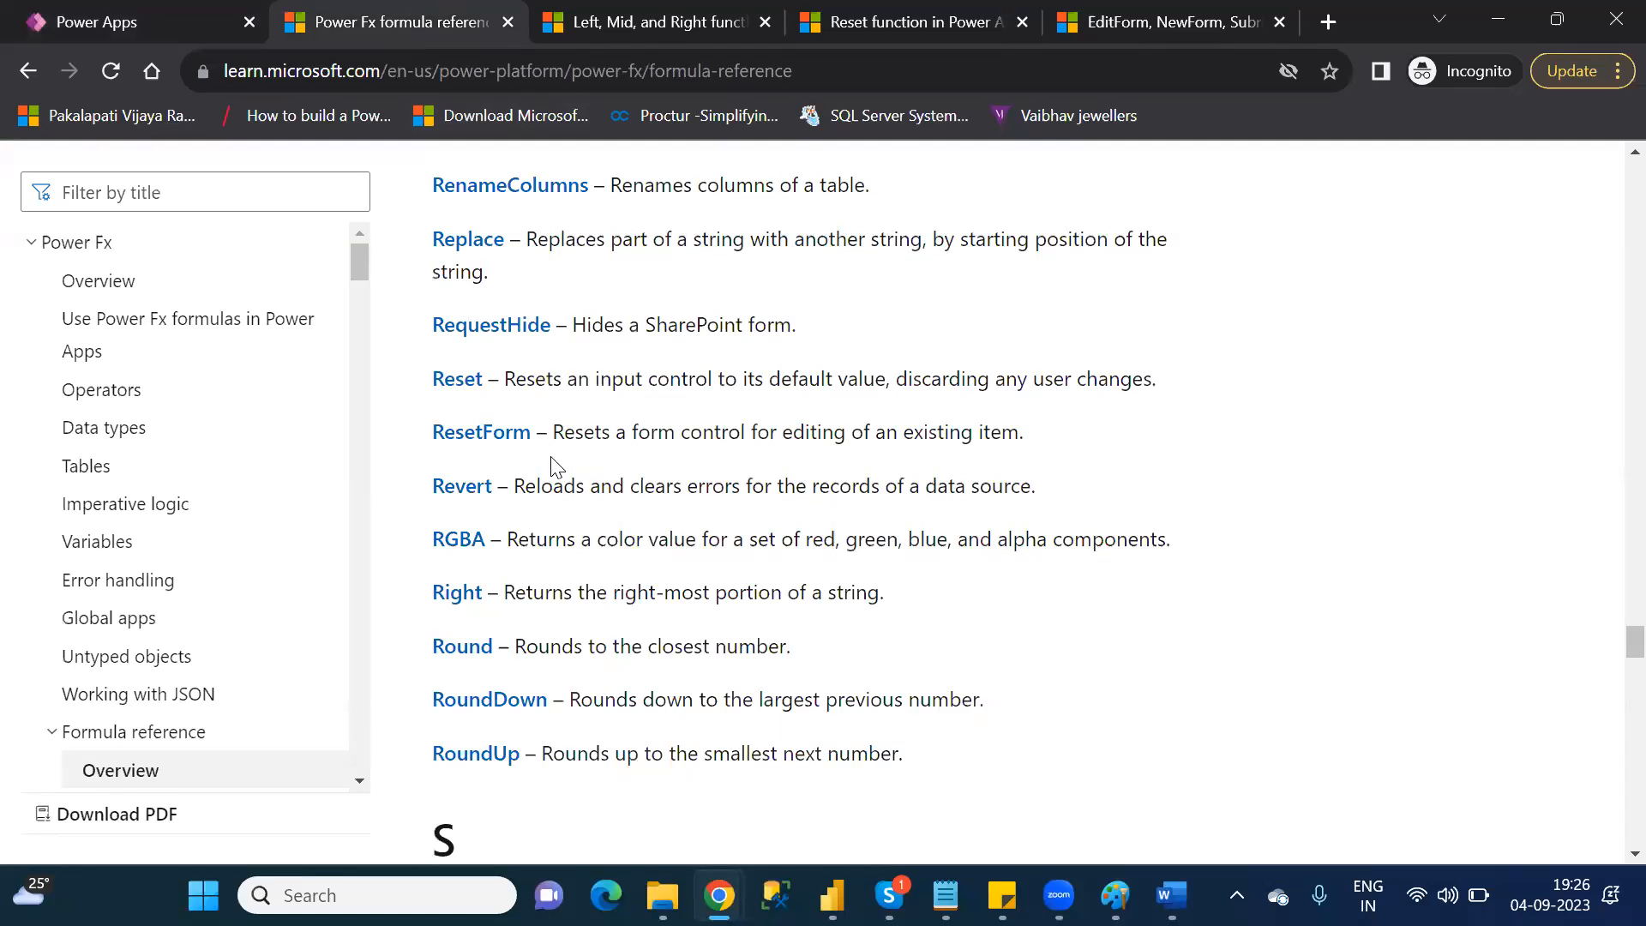
pyautogui.scroll(3, 556, 467)
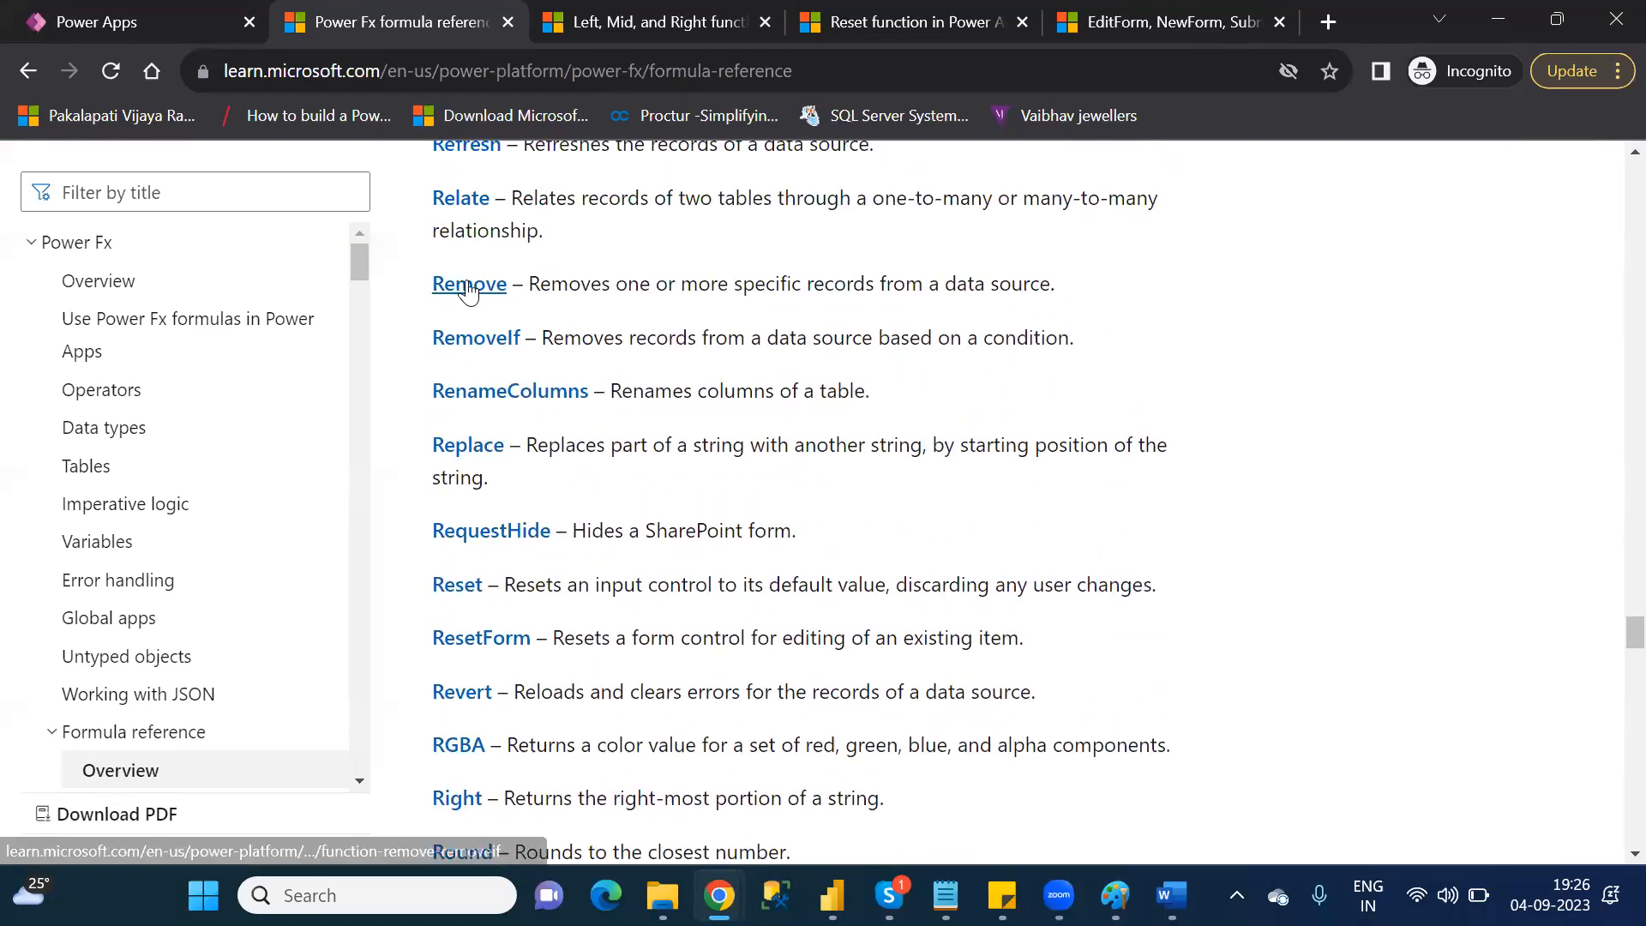
pyautogui.middleClick(468, 289)
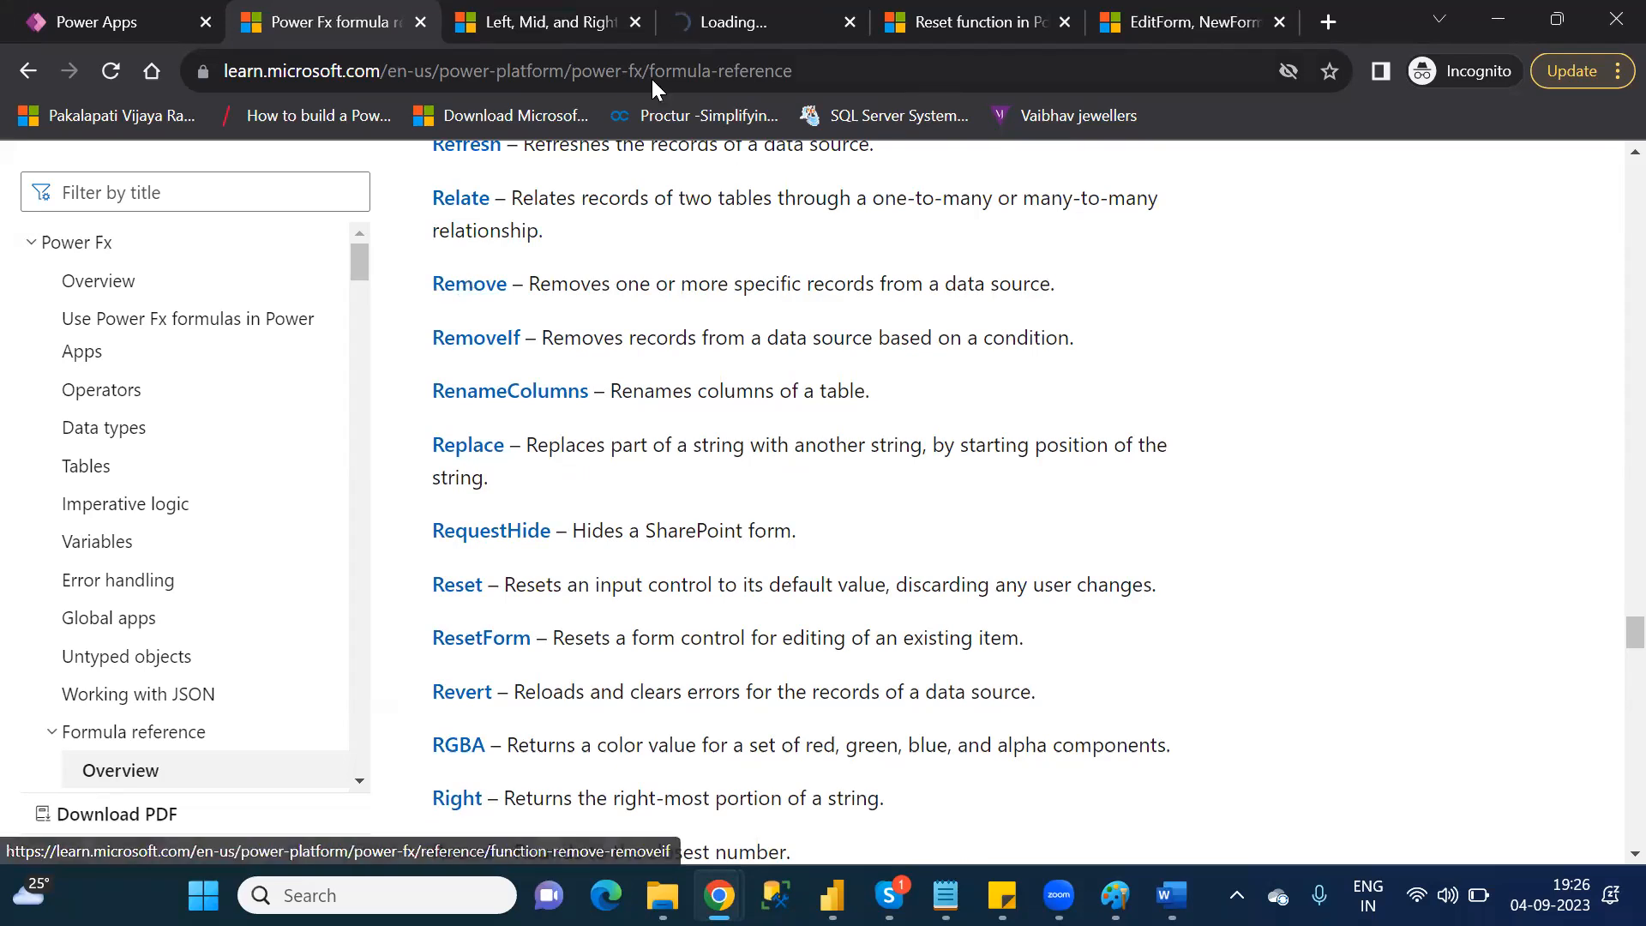
pyautogui.click(755, 17)
# - Read the Syntax section of the Remove and RemoveIf documentation, including the RemoveFlags.All argument
pyautogui.press('Down')
pyautogui.press('Down')
pyautogui.press('Down')
pyautogui.press('Down')
pyautogui.press('Down')
pyautogui.press('Down')
pyautogui.press('Down')
pyautogui.press('Down')
pyautogui.press('Down')
pyautogui.press('Down')
pyautogui.press('Down')
pyautogui.press('Down')
pyautogui.press('Down')
pyautogui.press('Down')
pyautogui.press('Down')
pyautogui.press('Down')
pyautogui.press('Down')
pyautogui.press('Down')
pyautogui.press('Down')
pyautogui.press('Down')
pyautogui.press('Down')
pyautogui.press('Down')
pyautogui.press('Down')
pyautogui.press('Down')
pyautogui.press('Down')
pyautogui.press('Down')
pyautogui.press('Down')
pyautogui.press('Down')
pyautogui.press('Down')
pyautogui.press('Down')
pyautogui.press('Down')
pyautogui.press('Down')
pyautogui.press('Down')
pyautogui.press('Down')
pyautogui.press('Down')
pyautogui.press('Down')
pyautogui.press('Down')
pyautogui.press('Down')
pyautogui.press('Down')
pyautogui.press('Down')
pyautogui.press('Down')
pyautogui.press('Down')
pyautogui.press('Down')
pyautogui.press('Down')
pyautogui.press('Down')
pyautogui.press('Down')
pyautogui.press('Down')
pyautogui.press('Down')
pyautogui.press('Down')
pyautogui.press('Down')
pyautogui.press('Down')
pyautogui.press('Down')
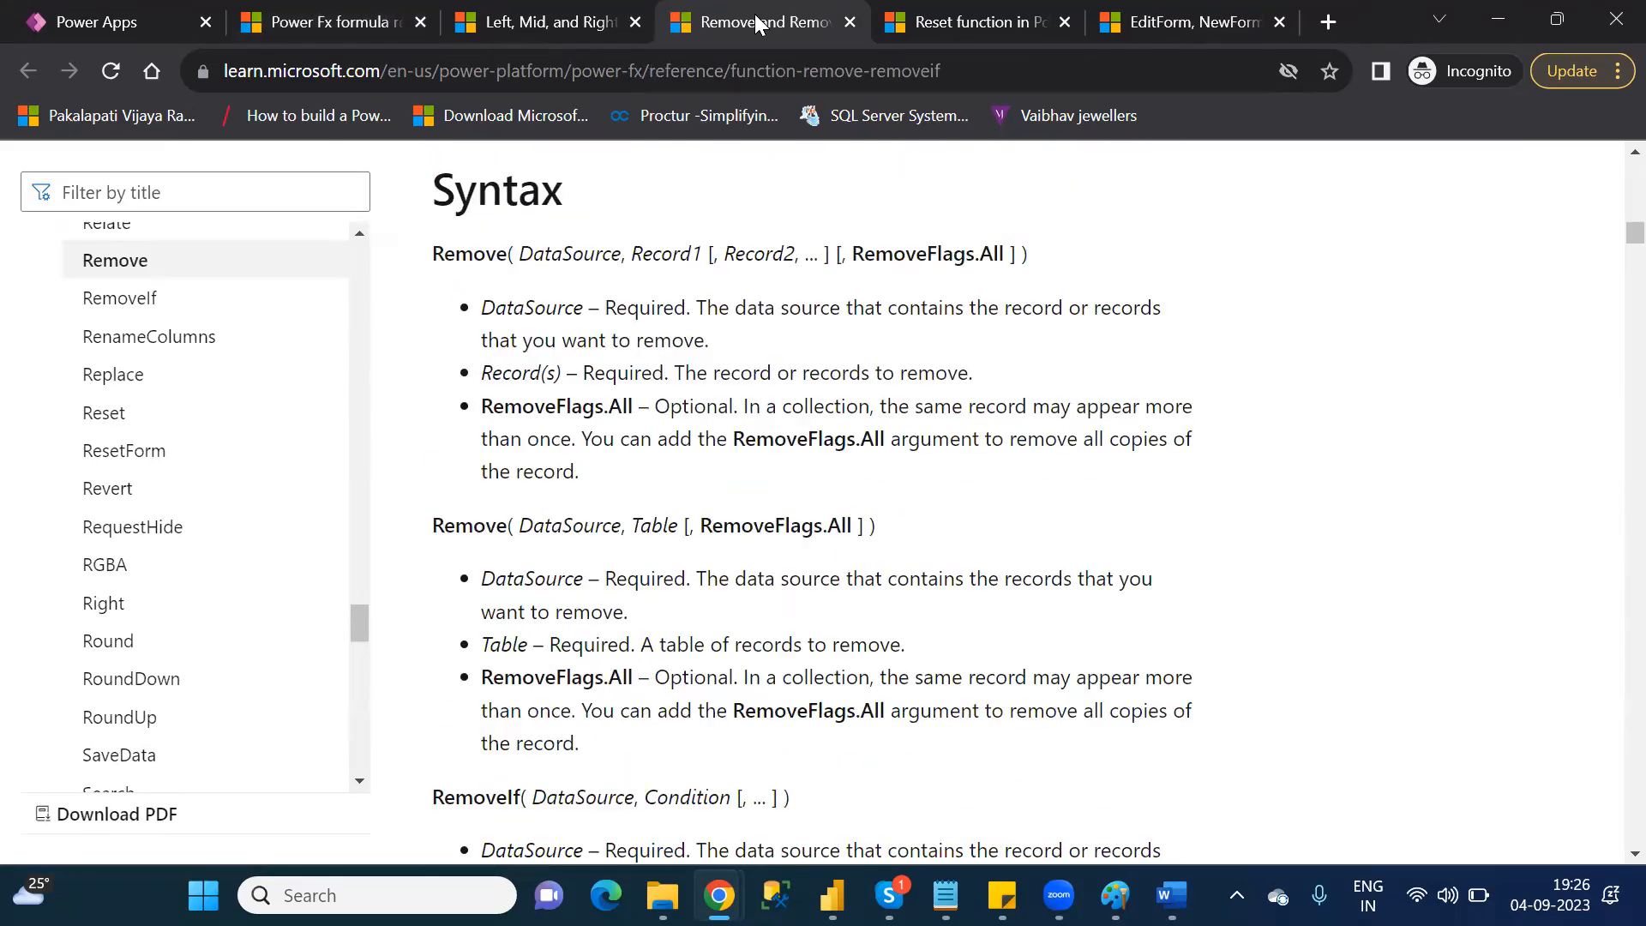
pyautogui.press('Down')
pyautogui.press('Down')
pyautogui.press('Down')
pyautogui.press('Down')
pyautogui.press('Down')
pyautogui.press('Down')
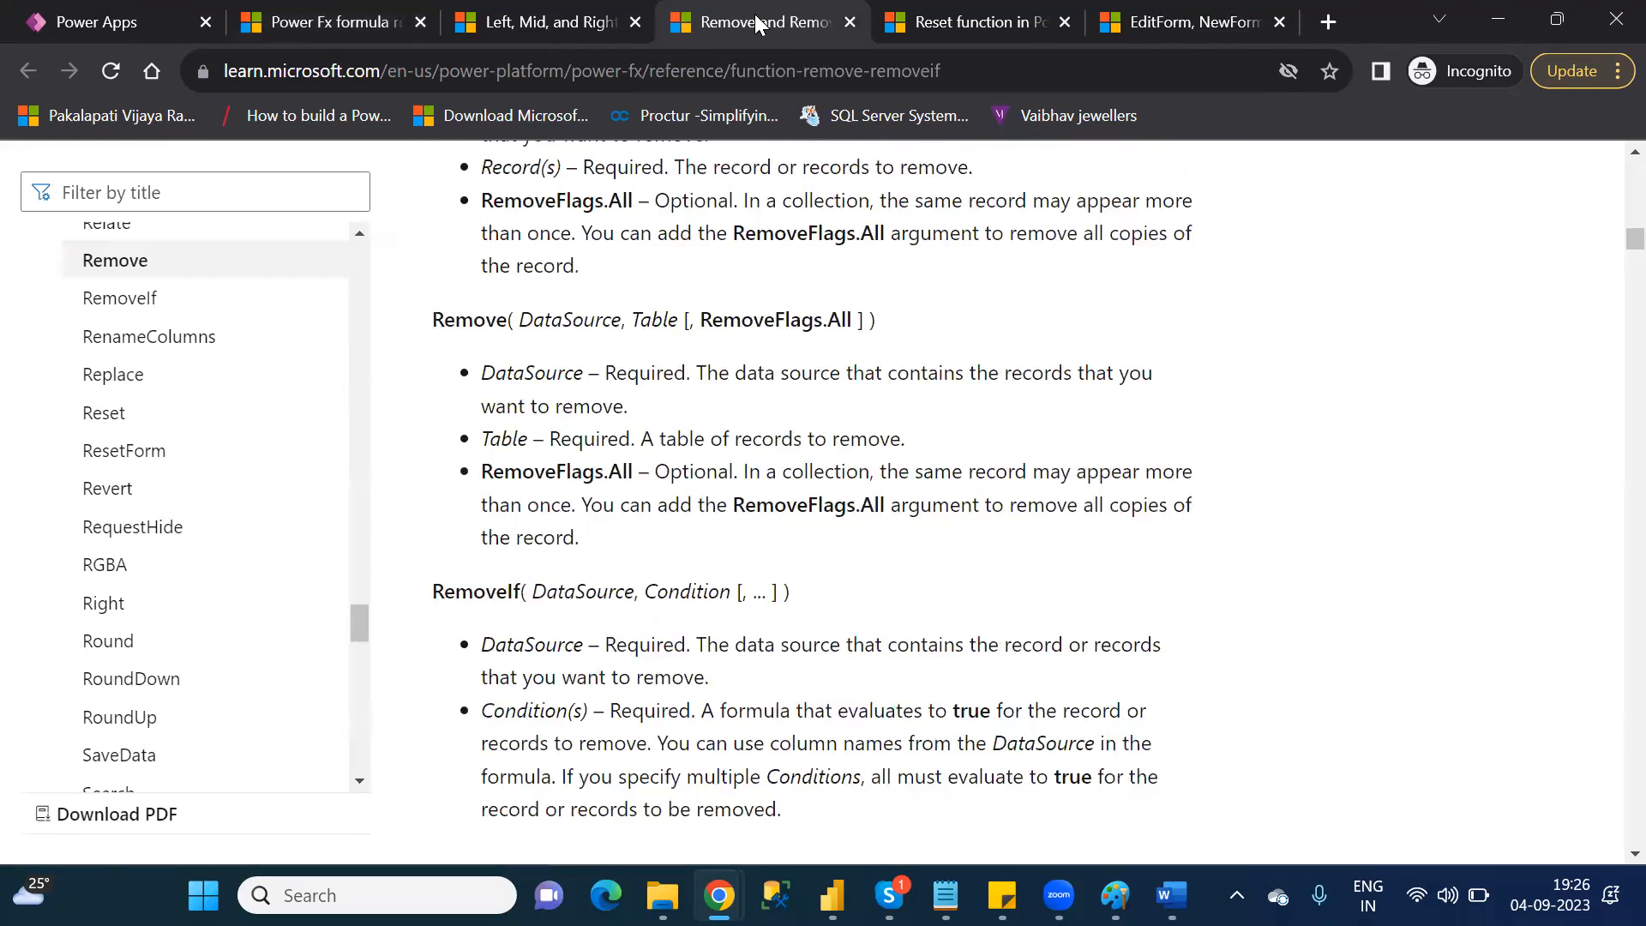
# - Examine the single-formula examples for Remove and RemoveIf and the instructions that follow them in the documentation
pyautogui.press('Down')
pyautogui.press('Down')
pyautogui.press('Down')
pyautogui.press('Down')
pyautogui.press('Down')
pyautogui.press('Down')
pyautogui.press('Down')
pyautogui.press('Down')
pyautogui.press('Down')
pyautogui.press('Down')
pyautogui.press('Down')
pyautogui.press('Down')
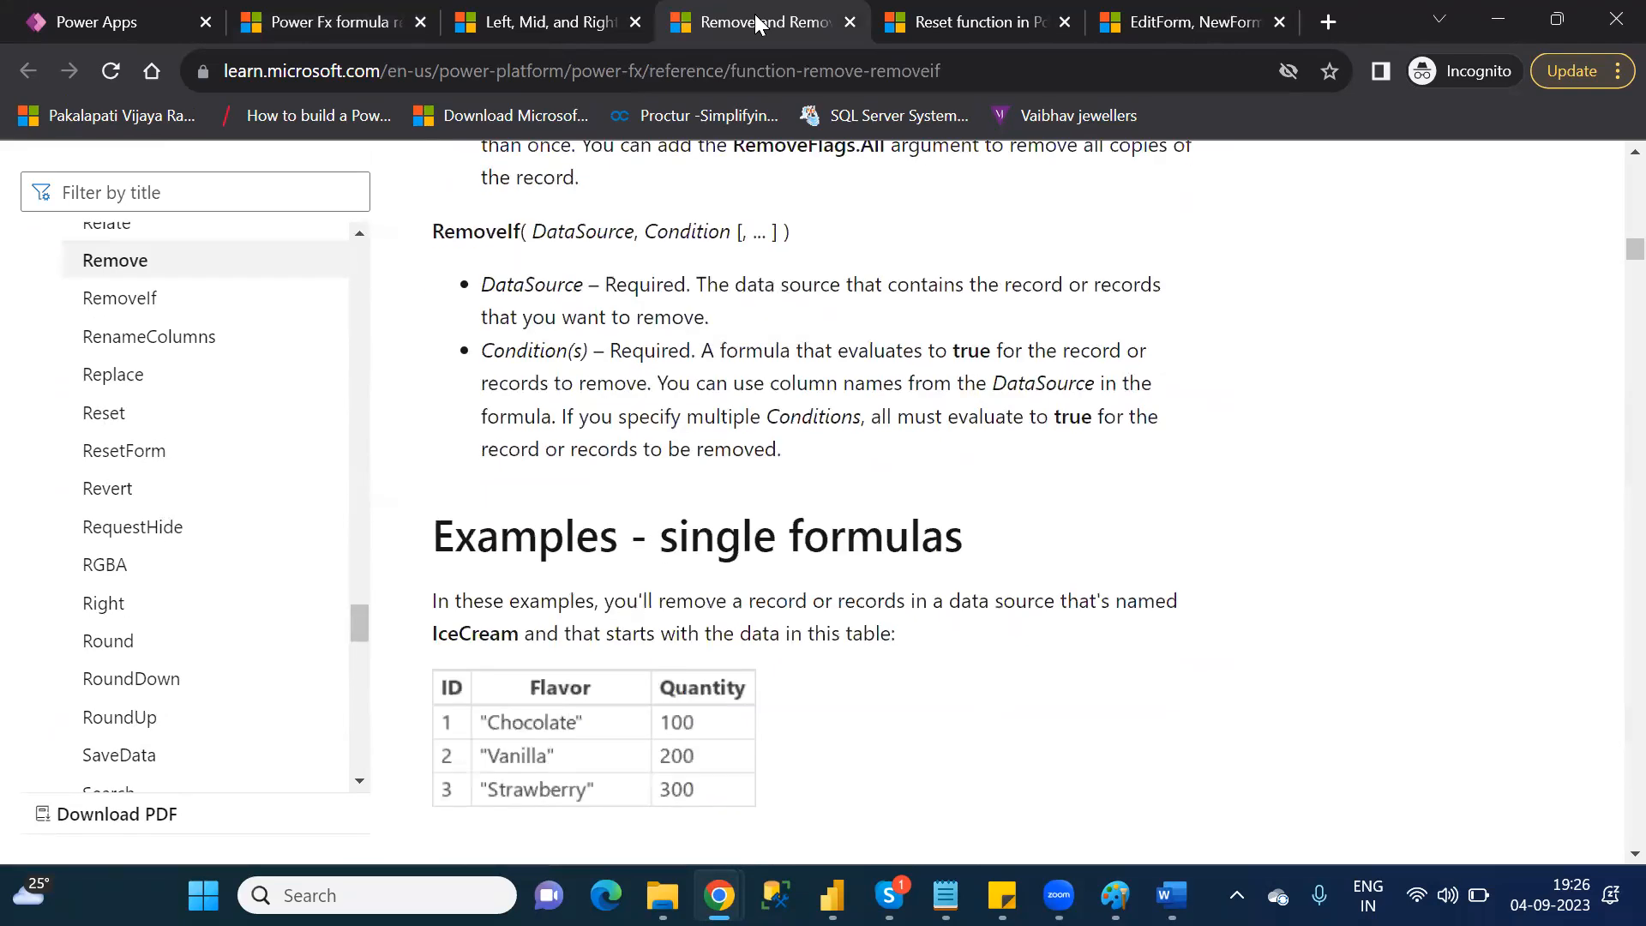
pyautogui.press('Down')
pyautogui.press('Down')
pyautogui.press('Down')
pyautogui.press('Down')
pyautogui.press('Down')
pyautogui.press('Down')
pyautogui.press('Down')
pyautogui.press('Down')
pyautogui.press('Down')
pyautogui.press('Down')
pyautogui.press('Down')
pyautogui.press('Down')
pyautogui.press('Down')
pyautogui.press('Down')
pyautogui.press('Down')
pyautogui.press('Down')
pyautogui.press('Down')
pyautogui.press('Down')
pyautogui.press('Down')
pyautogui.press('Down')
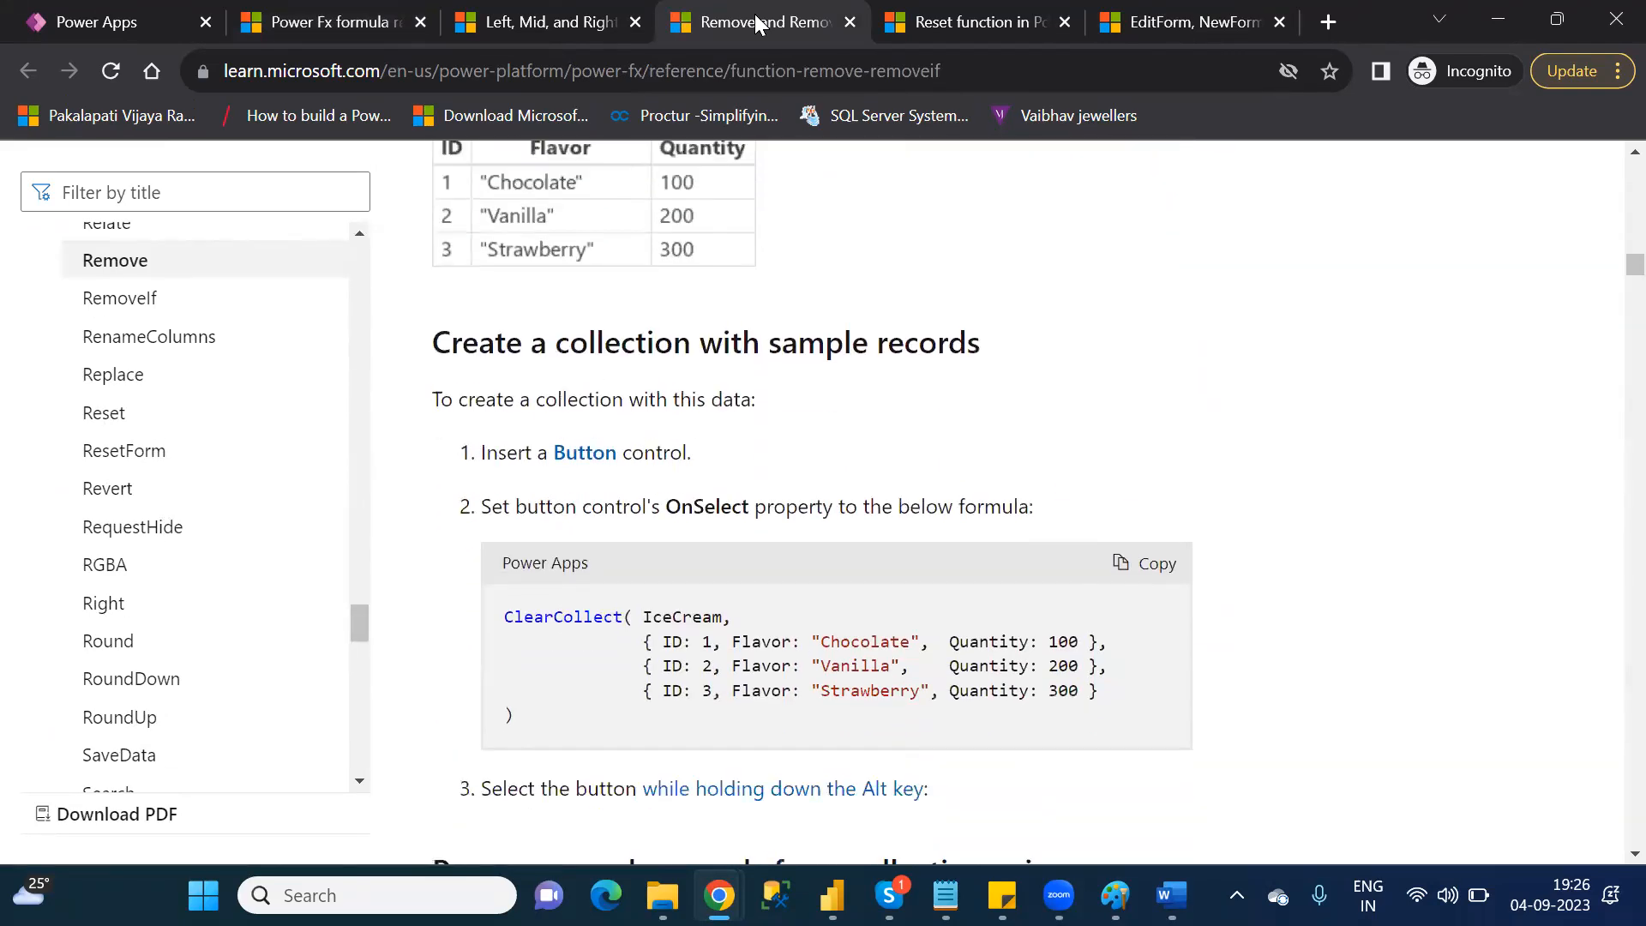
pyautogui.press('Down')
pyautogui.press('Down')
pyautogui.press('Down')
pyautogui.press('Down')
pyautogui.press('Down')
pyautogui.press('Down')
pyautogui.press('Down')
pyautogui.press('Down')
pyautogui.press('Down')
pyautogui.press('Down')
pyautogui.press('Down')
pyautogui.press('Down')
pyautogui.press('Down')
pyautogui.press('Down')
pyautogui.press('Down')
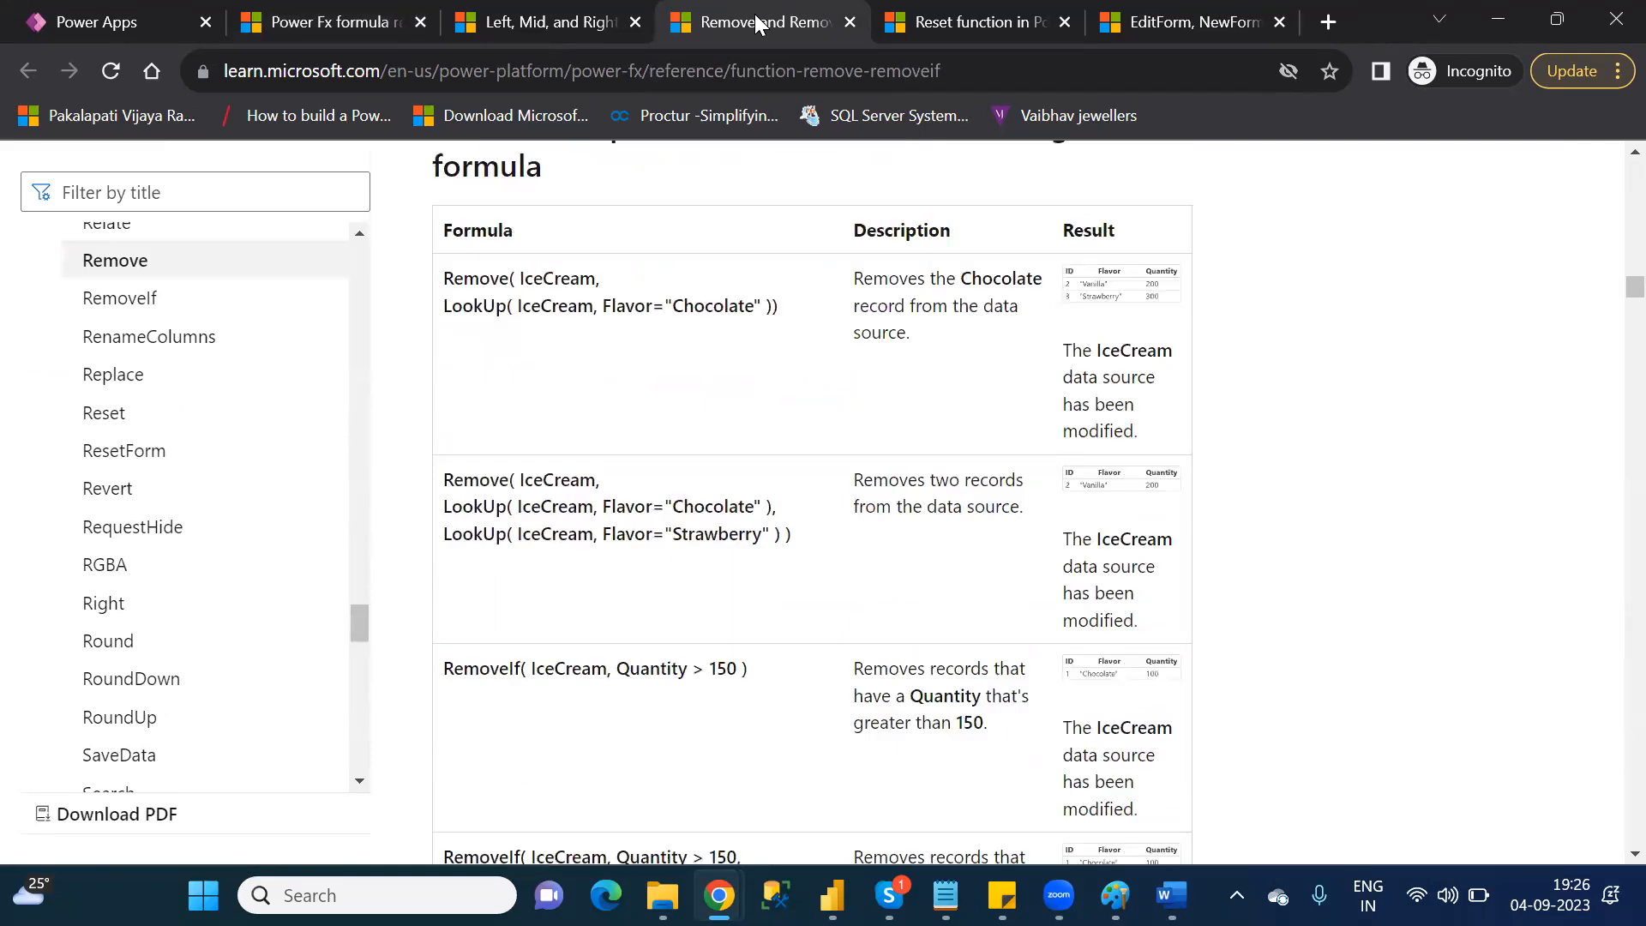
pyautogui.press('Down')
pyautogui.press('Down')
pyautogui.press('Down')
pyautogui.press('Down')
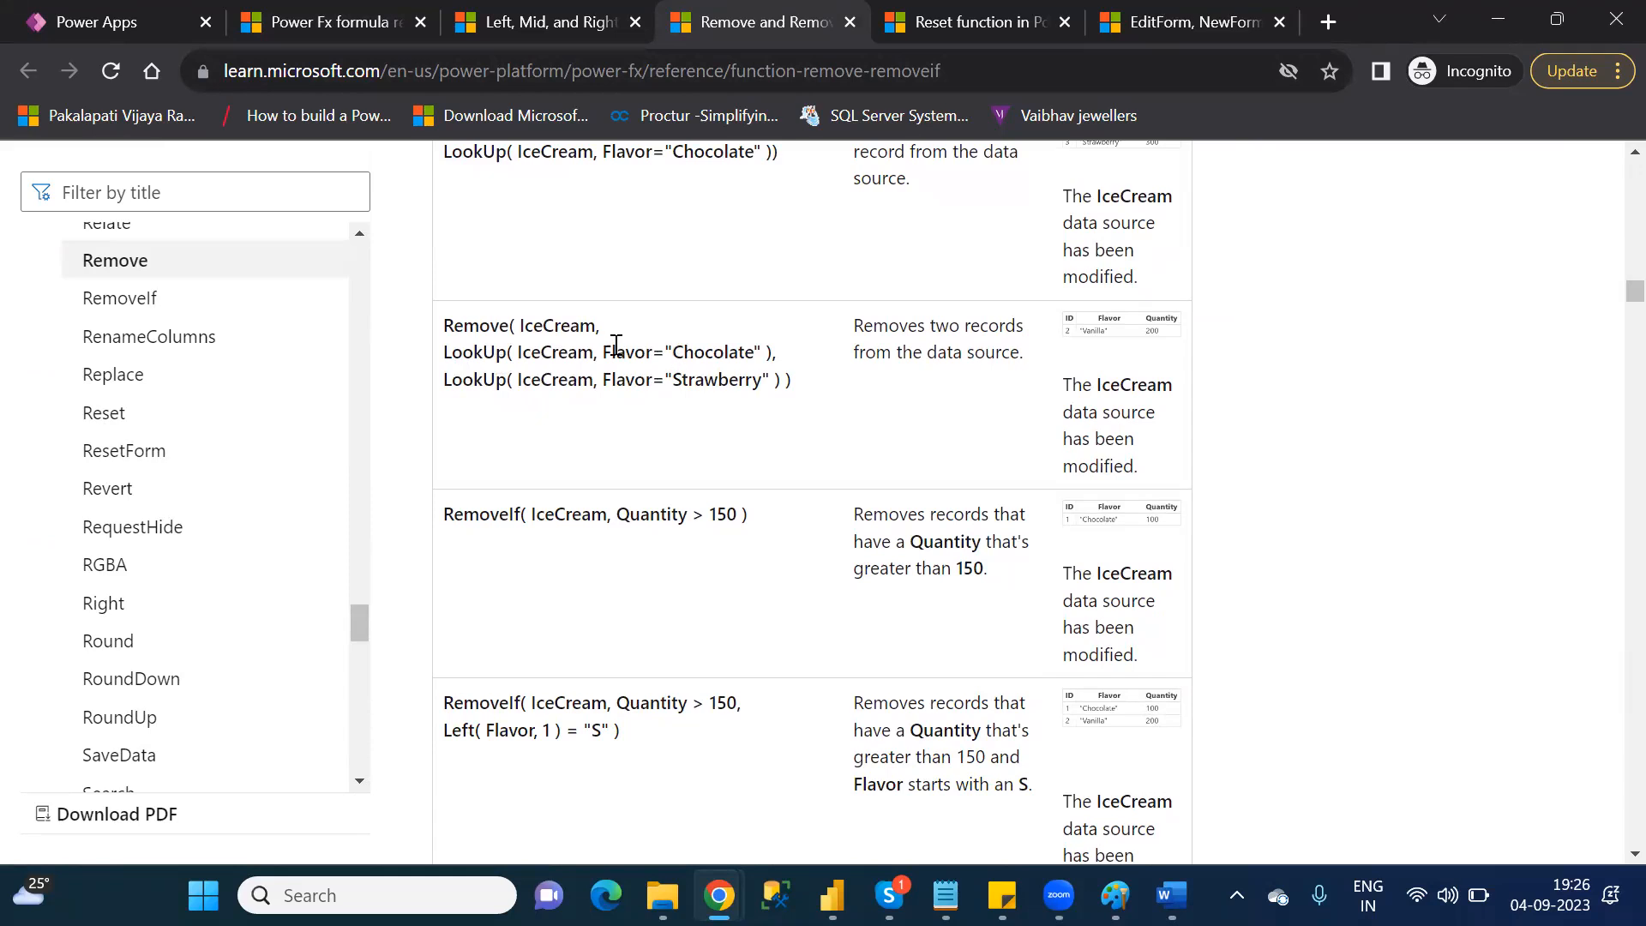
pyautogui.scroll(-5, 727, 383)
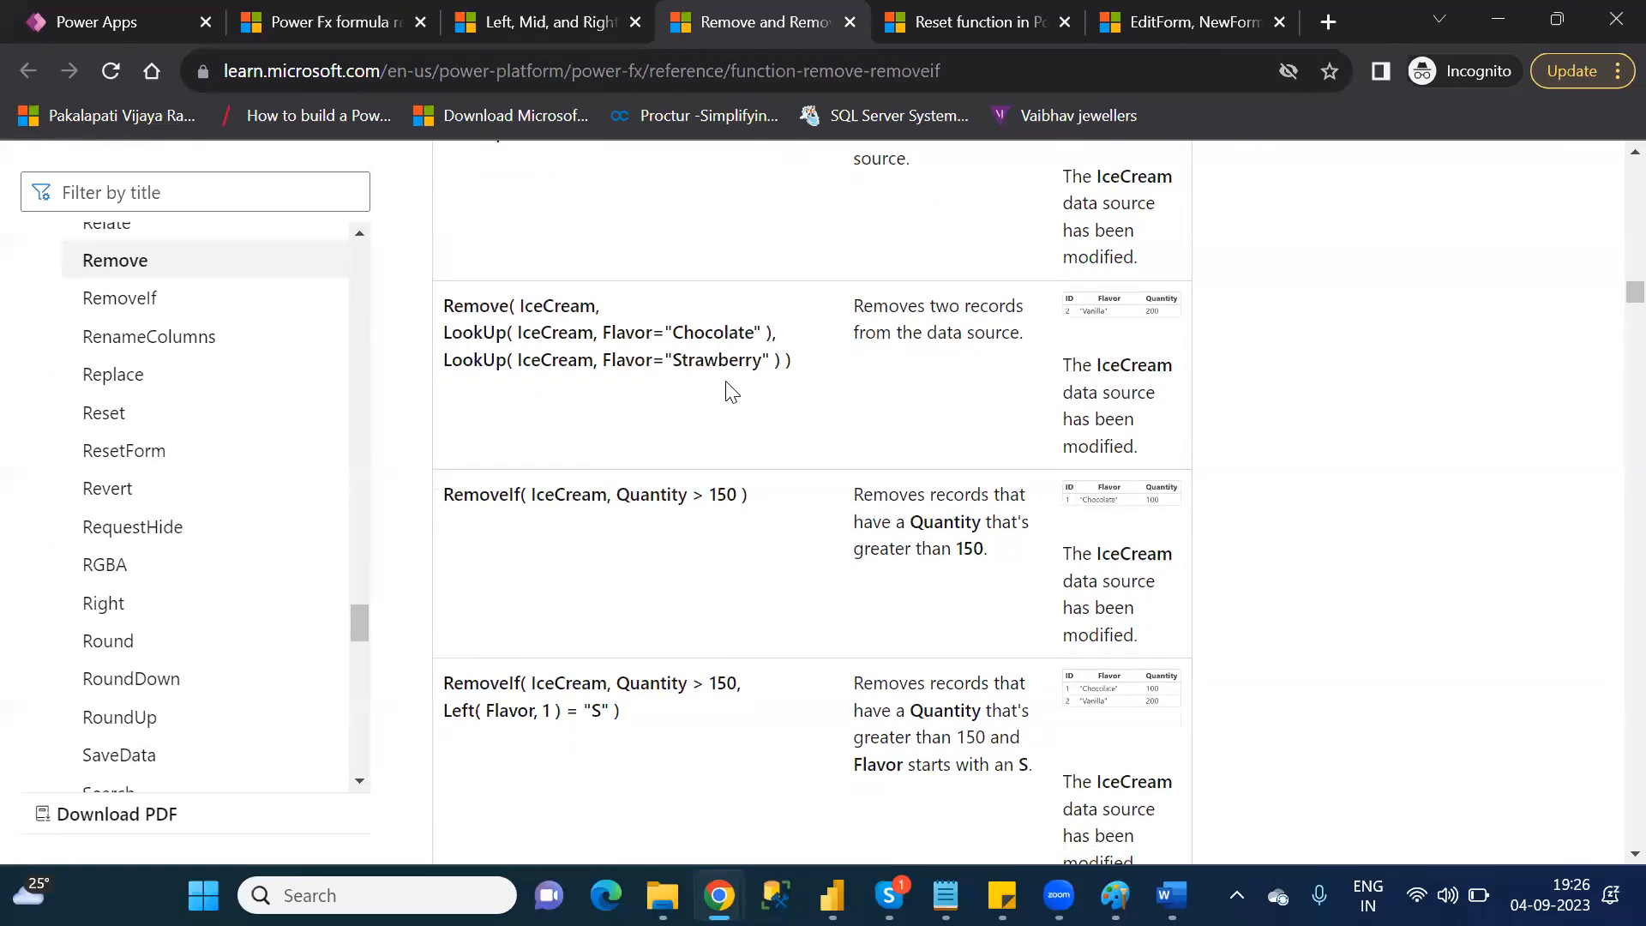
pyautogui.scroll(-7, 727, 392)
pyautogui.scroll(-12, 727, 392)
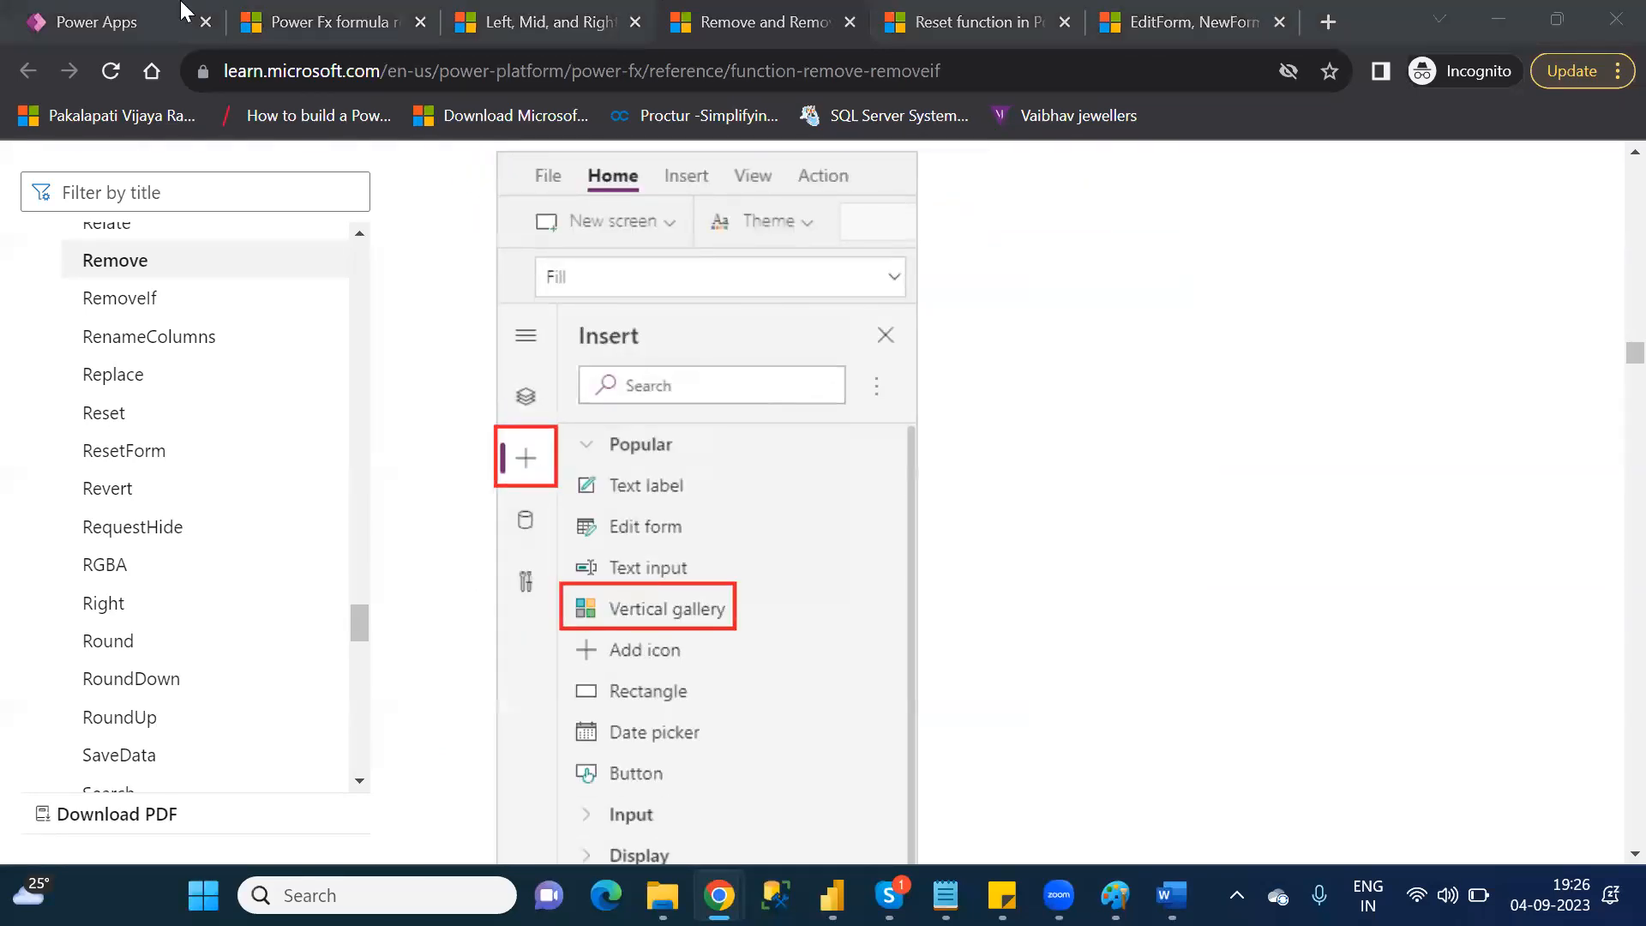
# - Return to the Power Apps editor and delete everything after the ColllectData collection argument in the RemoveDuplicateRecords button's Remove formula
pyautogui.click(95, 22)
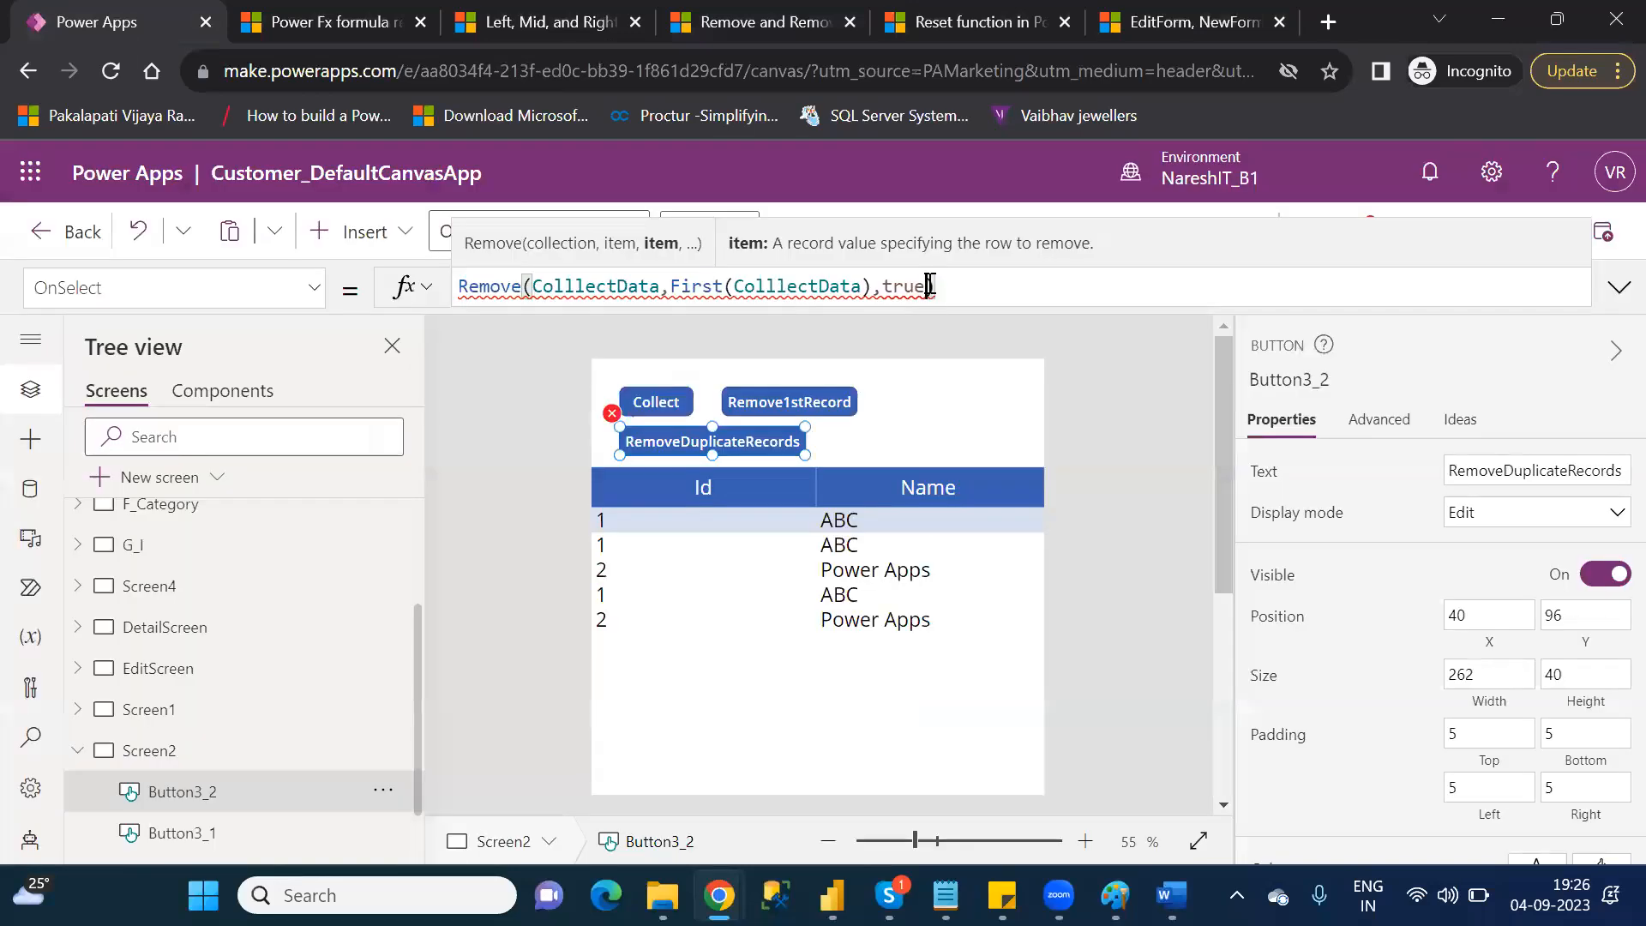
pyautogui.press('BackSpace')
pyautogui.press('BackSpace')
pyautogui.press('BackSpace')
pyautogui.press('BackSpace')
pyautogui.press('BackSpace')
pyautogui.press('BackSpace')
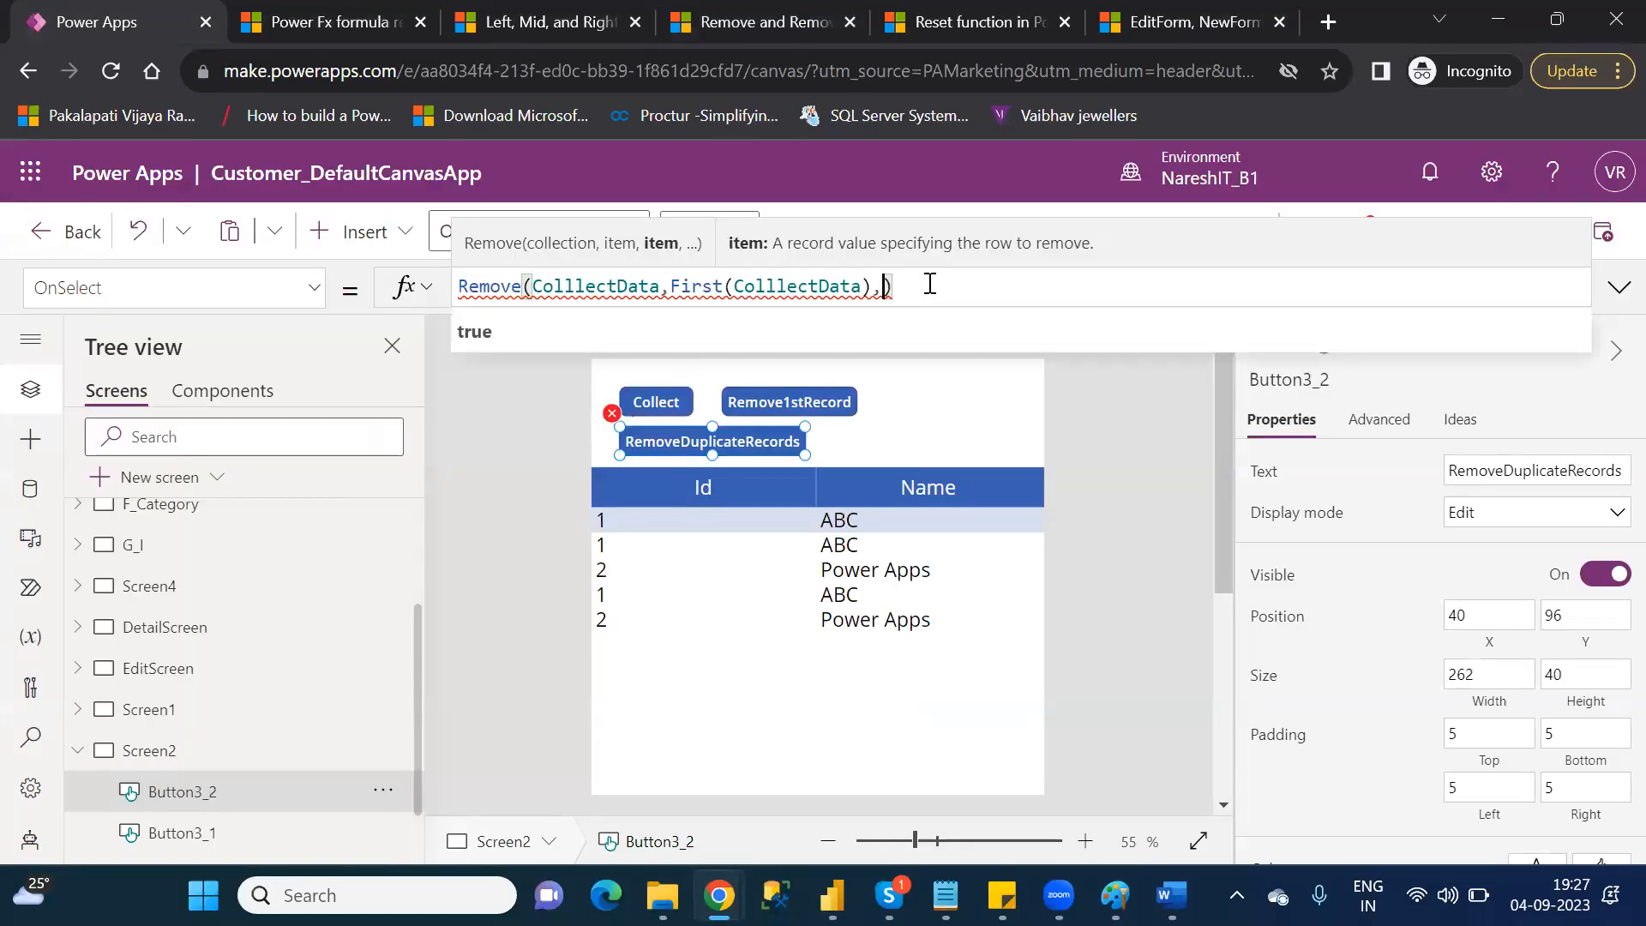
pyautogui.press('BackSpace')
pyautogui.press('BackSpace')
pyautogui.press('BackSpace')
pyautogui.press('BackSpace')
pyautogui.press('BackSpace')
pyautogui.press('BackSpace')
pyautogui.press('BackSpace')
pyautogui.press('BackSpace')
pyautogui.press('BackSpace')
pyautogui.press('BackSpace')
pyautogui.press('BackSpace')
pyautogui.press('BackSpace')
pyautogui.press('BackSpace')
pyautogui.press('BackSpace')
pyautogui.press('BackSpace')
pyautogui.press('BackSpace')
pyautogui.press('BackSpace')
pyautogui.press('BackSpace')
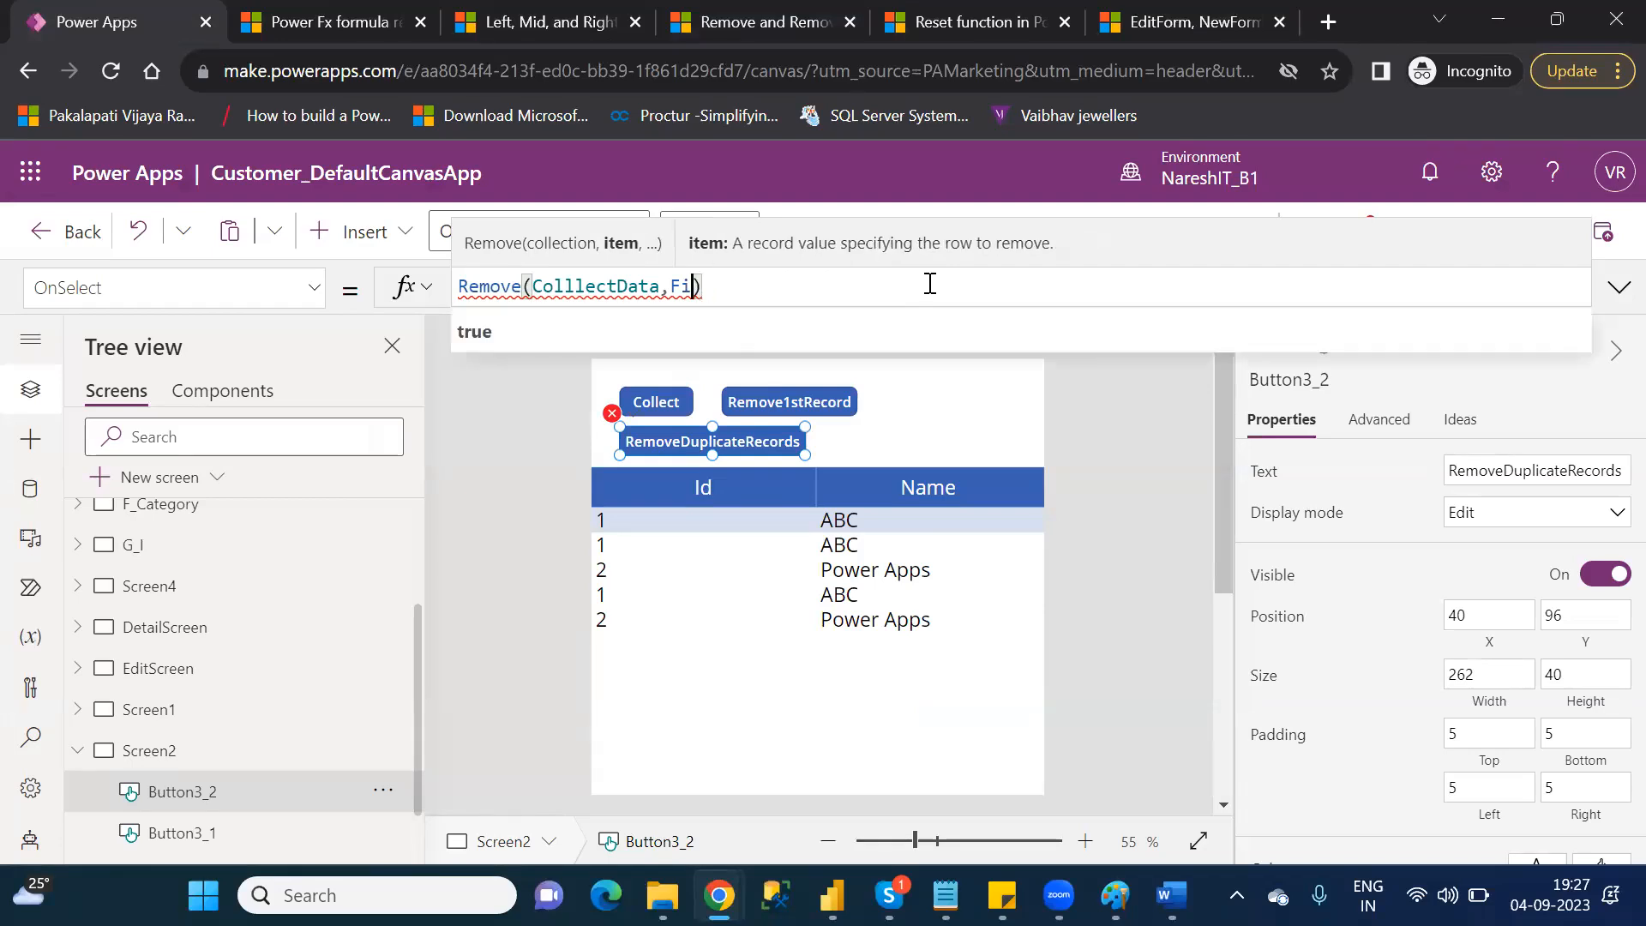
# - Try the ColllectData collection itself as the item argument of the Remove formula
pyautogui.doubleClick(606, 283)
pyautogui.hotkey('ctrl', 'c')
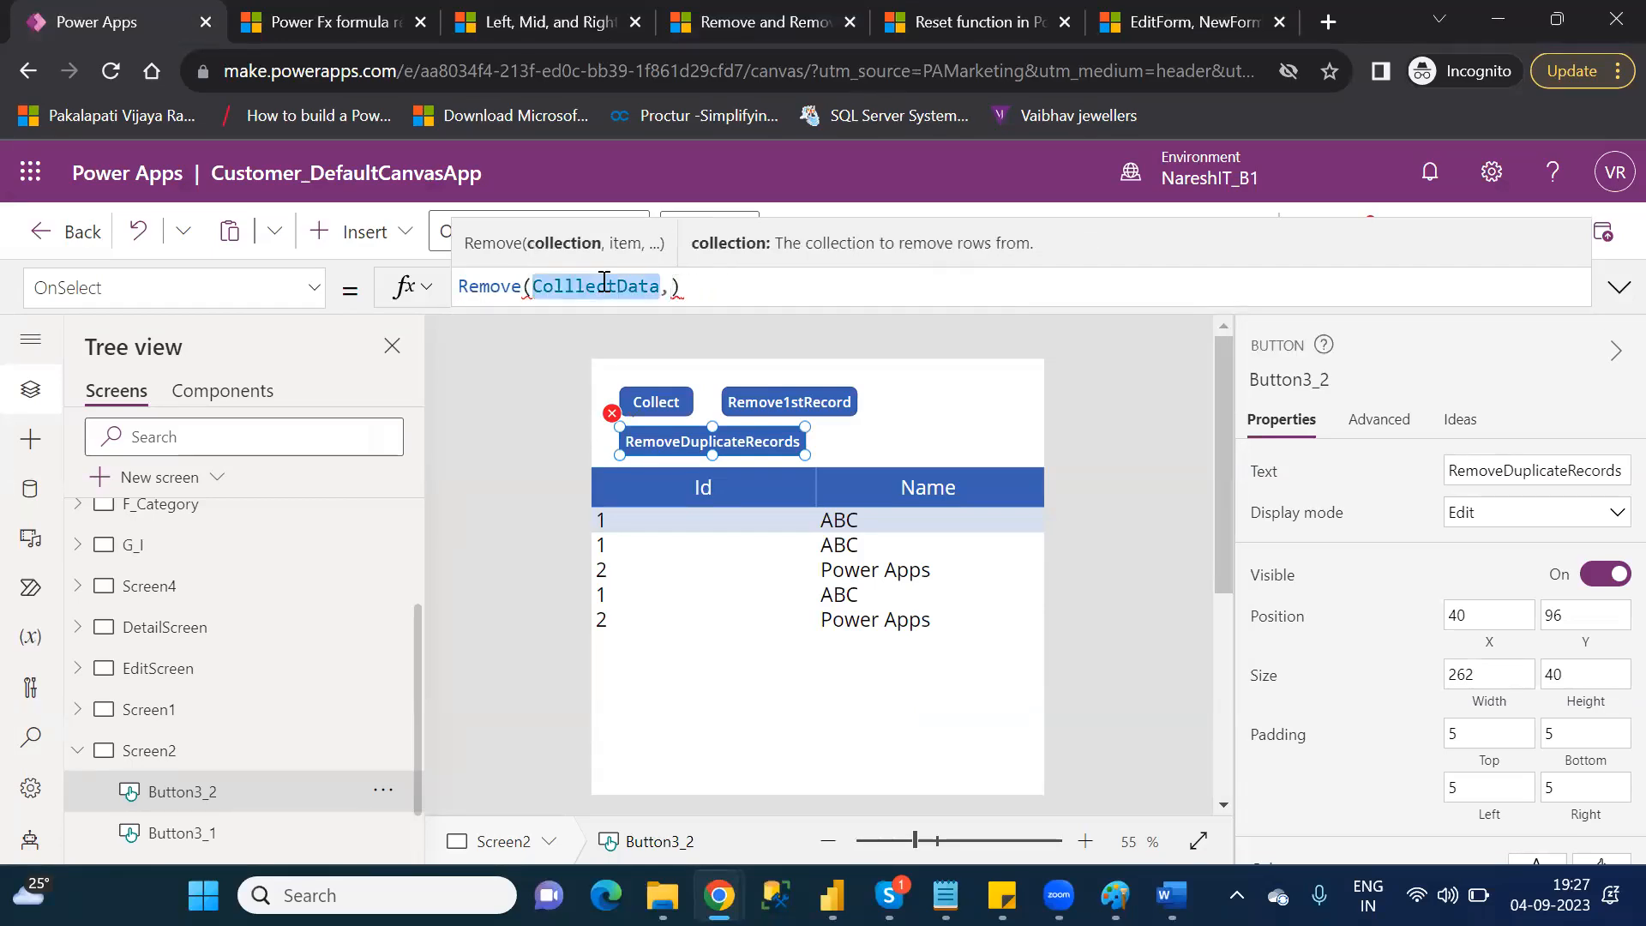
pyautogui.click(672, 288)
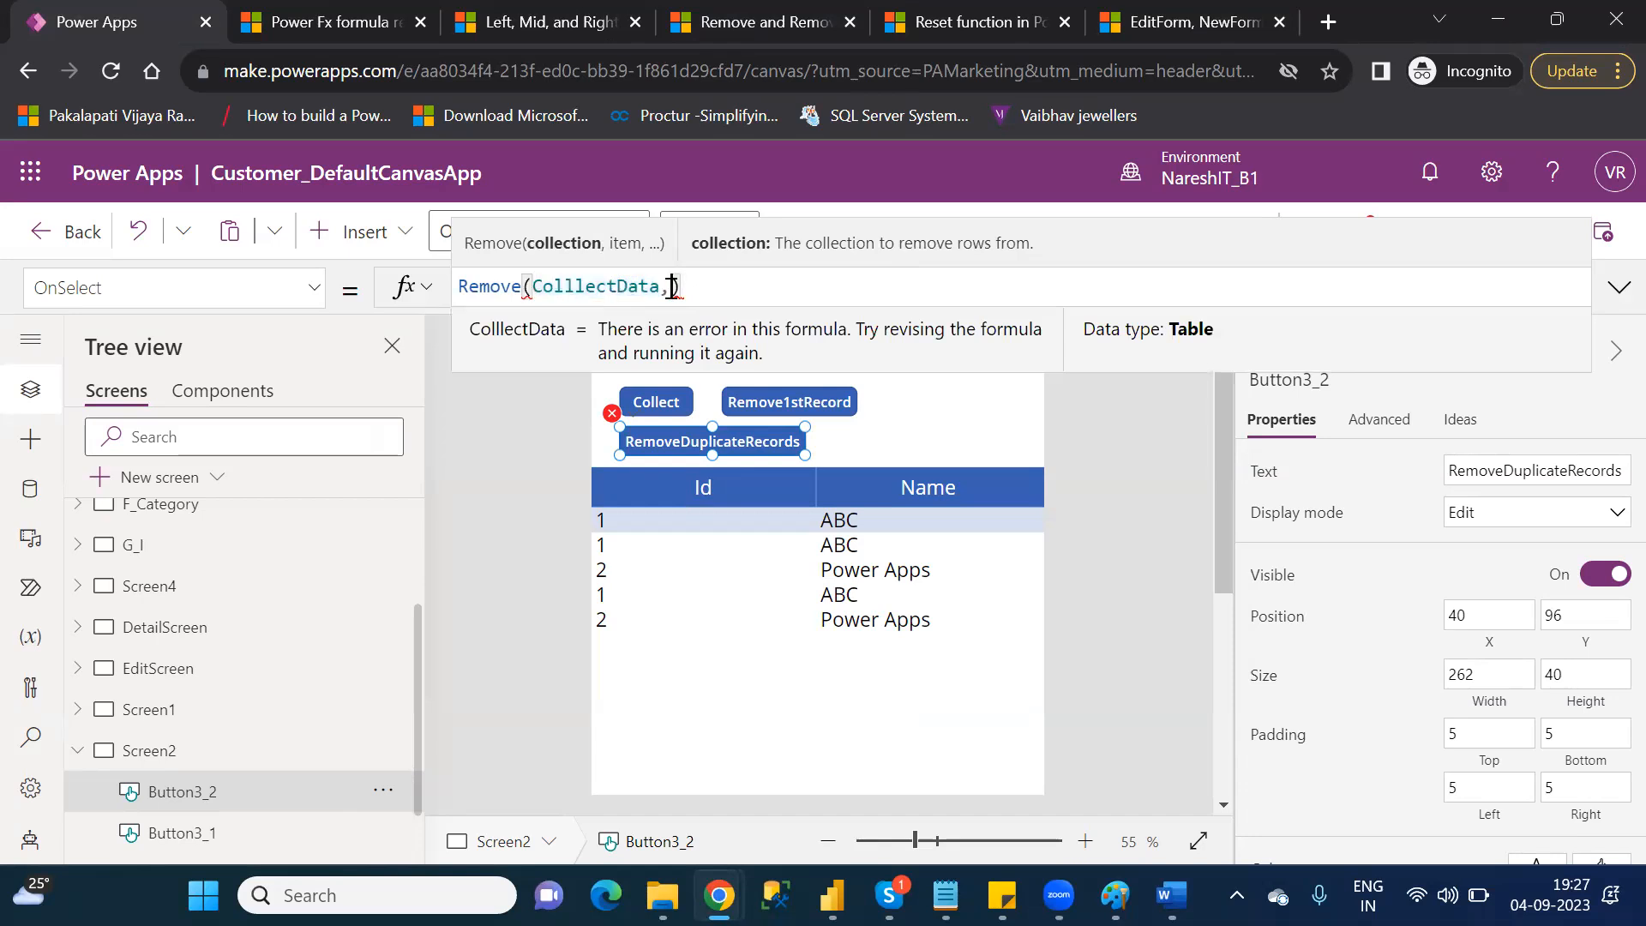
pyautogui.hotkey('ctrl', 'v')
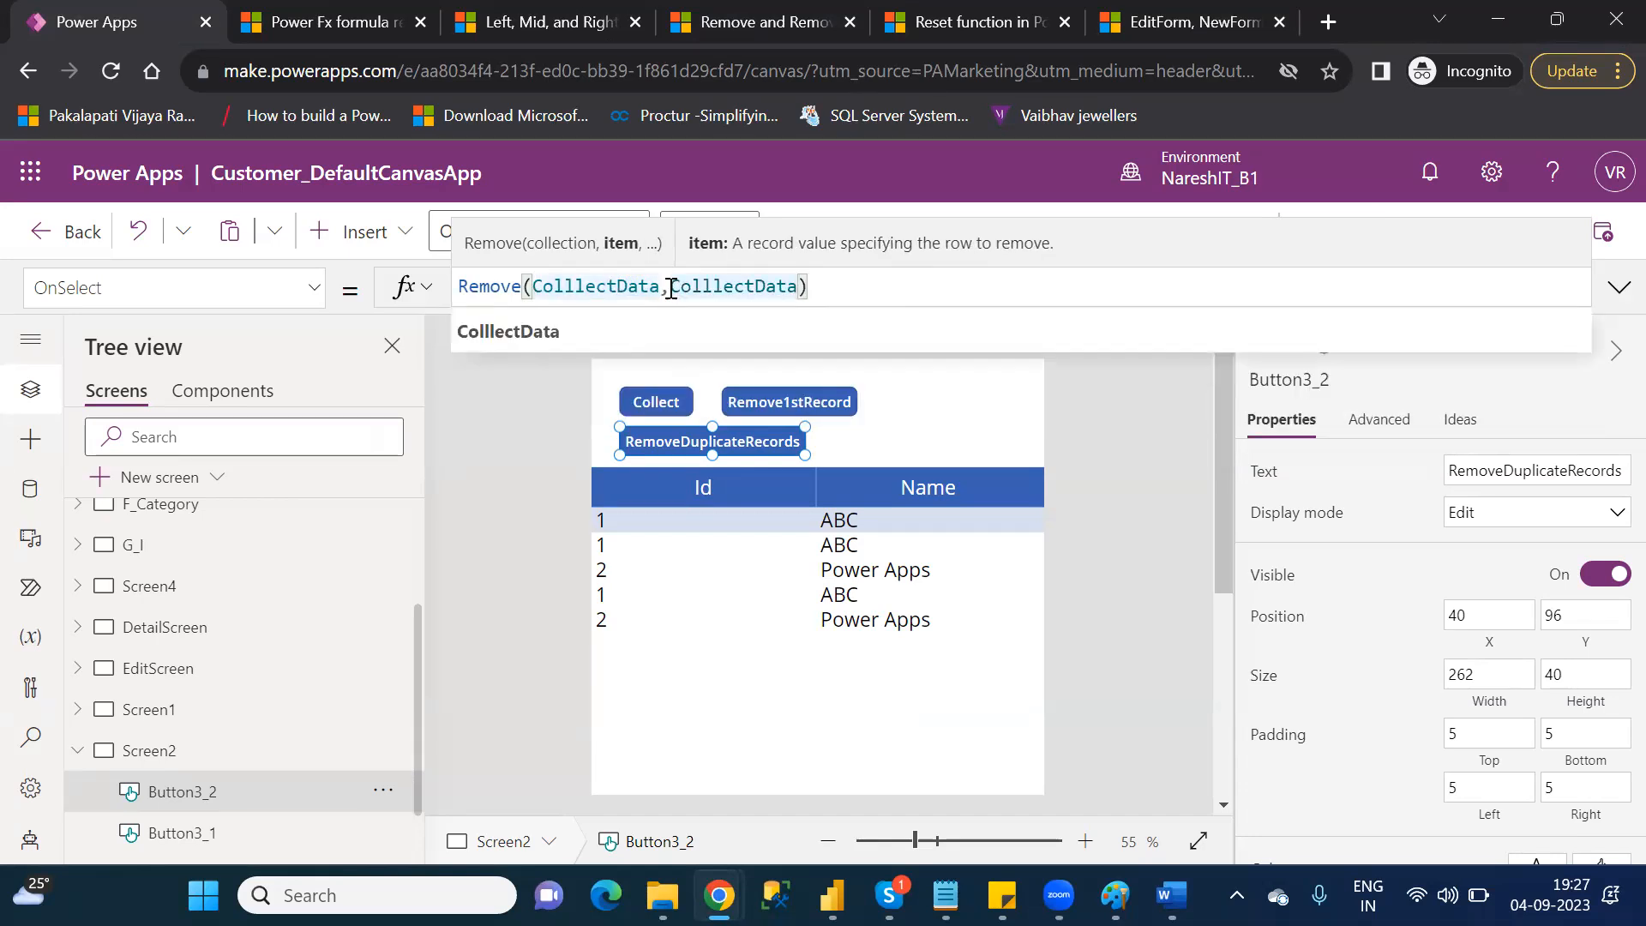
pyautogui.write(',')
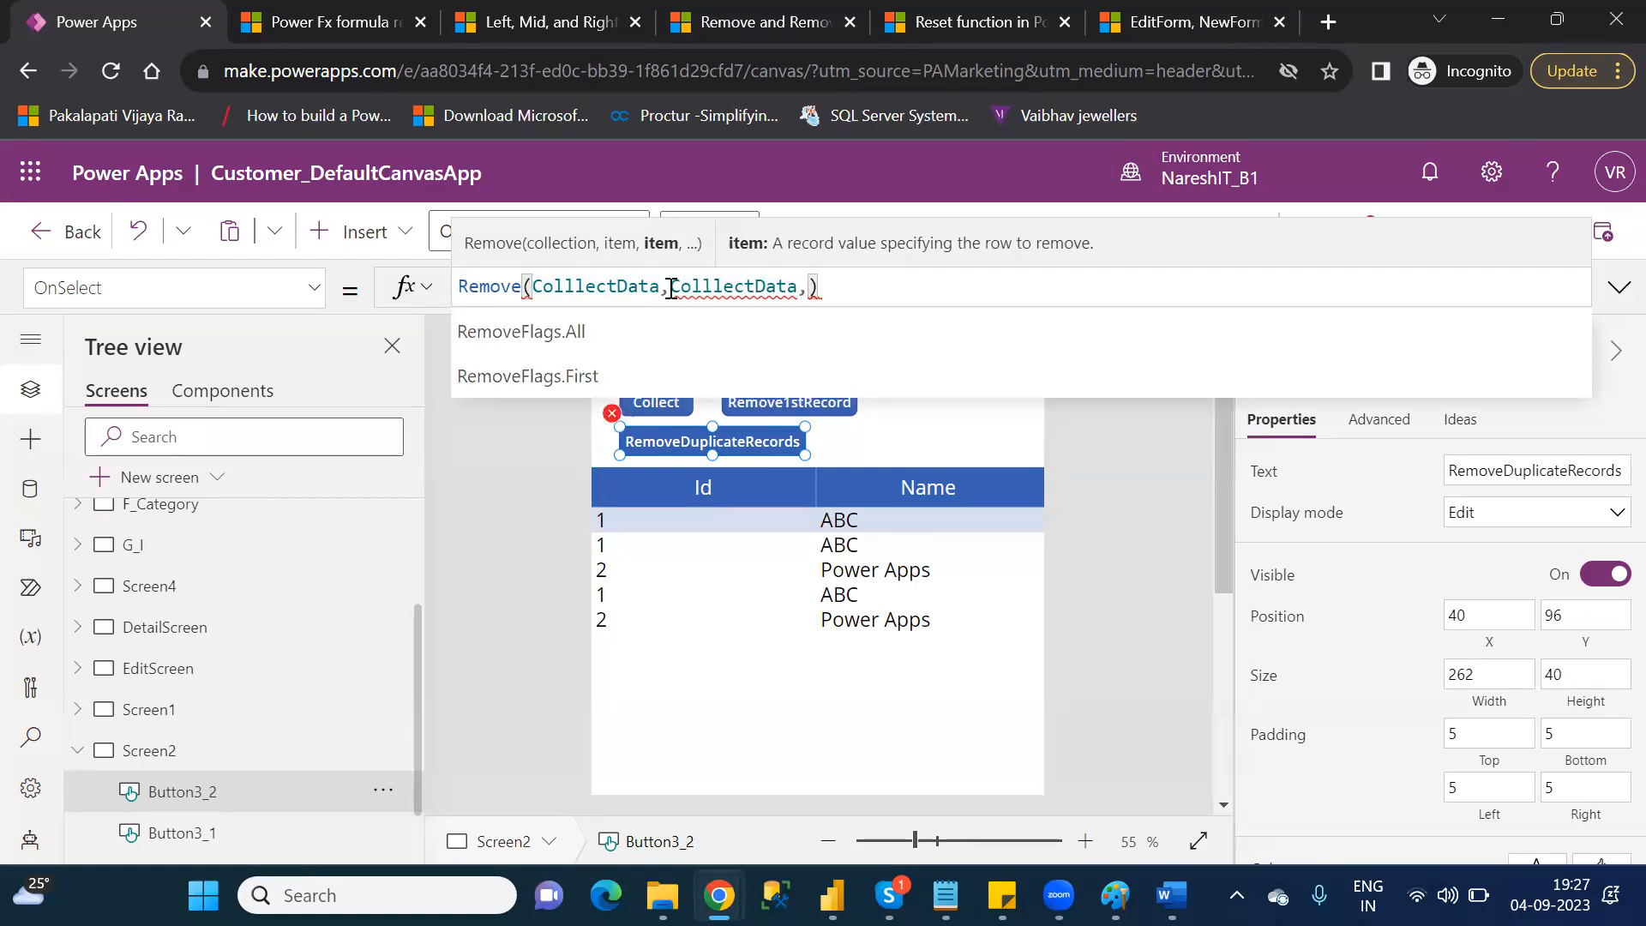
pyautogui.press('BackSpace')
pyautogui.press('BackSpace')
pyautogui.press('BackSpace')
pyautogui.press('BackSpace')
pyautogui.press('BackSpace')
pyautogui.press('BackSpace')
pyautogui.press('BackSpace')
pyautogui.press('BackSpace')
pyautogui.press('BackSpace')
pyautogui.press('BackSpace')
pyautogui.press('BackSpace')
pyautogui.press('BackSpace')
pyautogui.press('BackSpace')
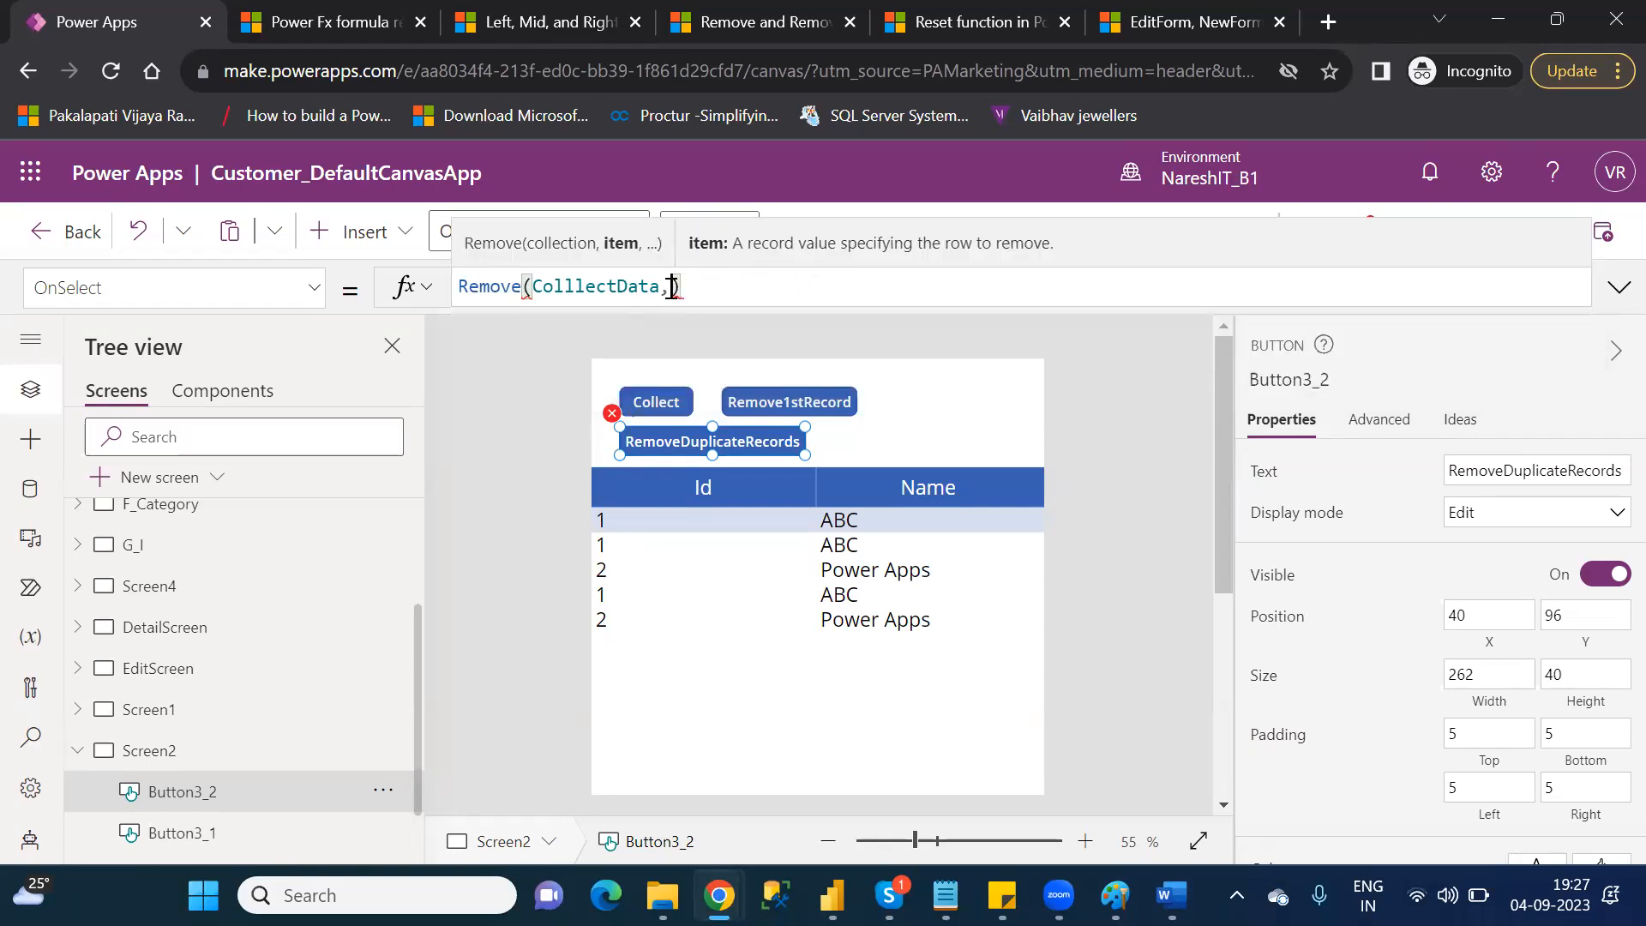
# - Complete the Remove formula with First(ColllectData) as the item and RemoveFlags.All as the final argument
pyautogui.write('irst(')
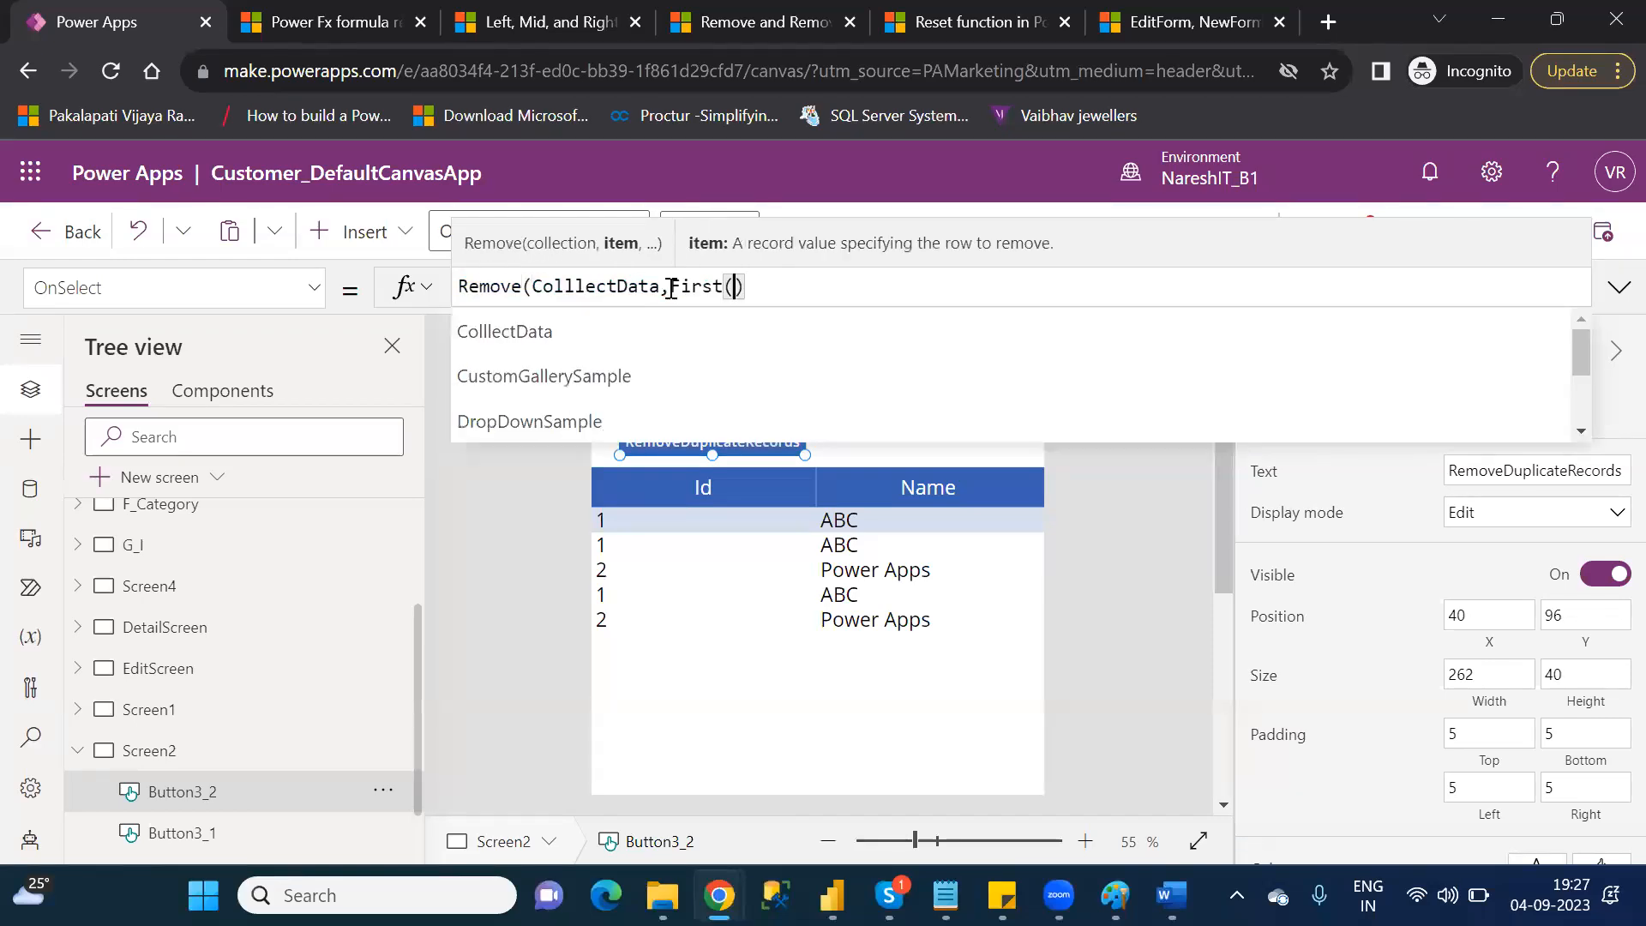
pyautogui.press('Tab')
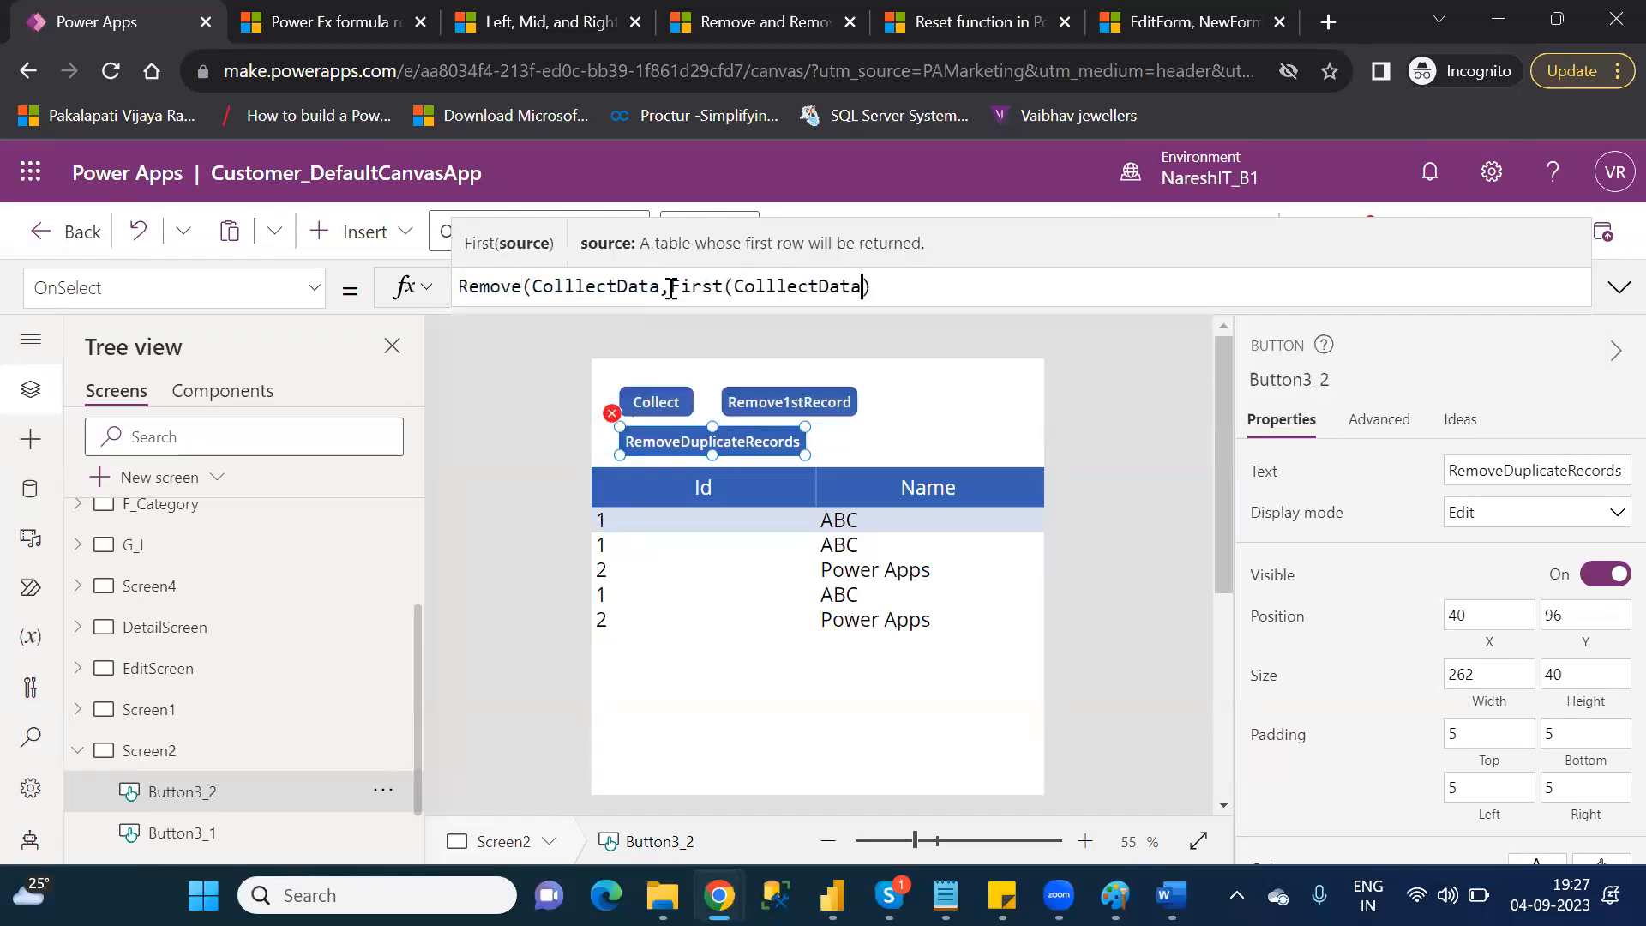
pyautogui.write('),')
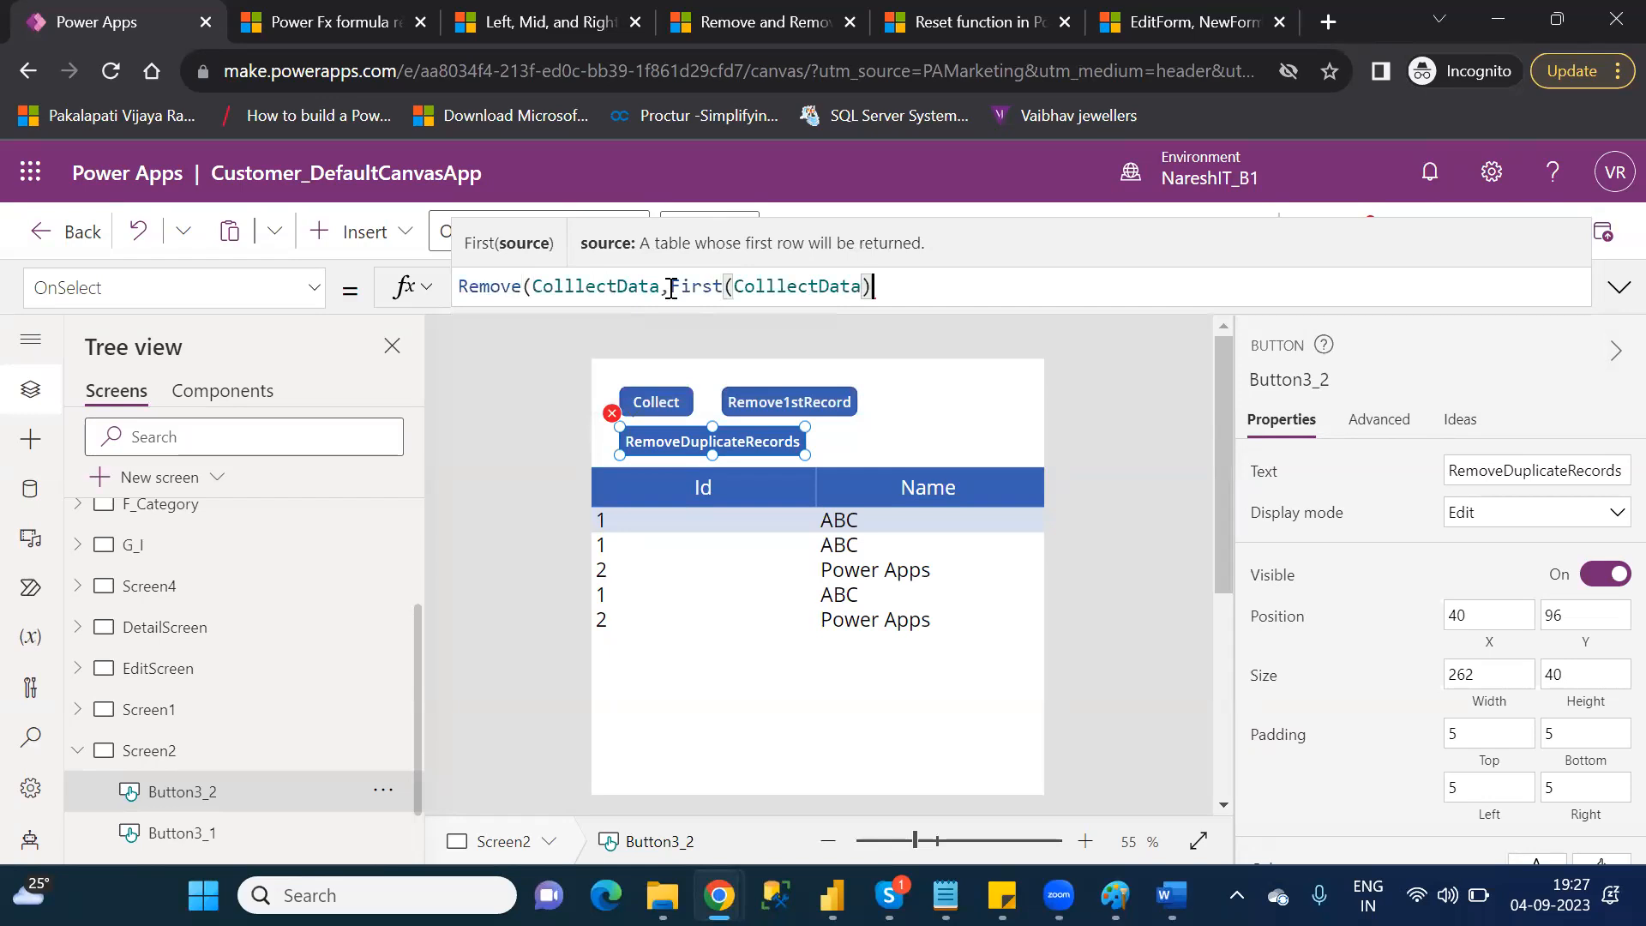
pyautogui.press('Down')
pyautogui.press('Tab')
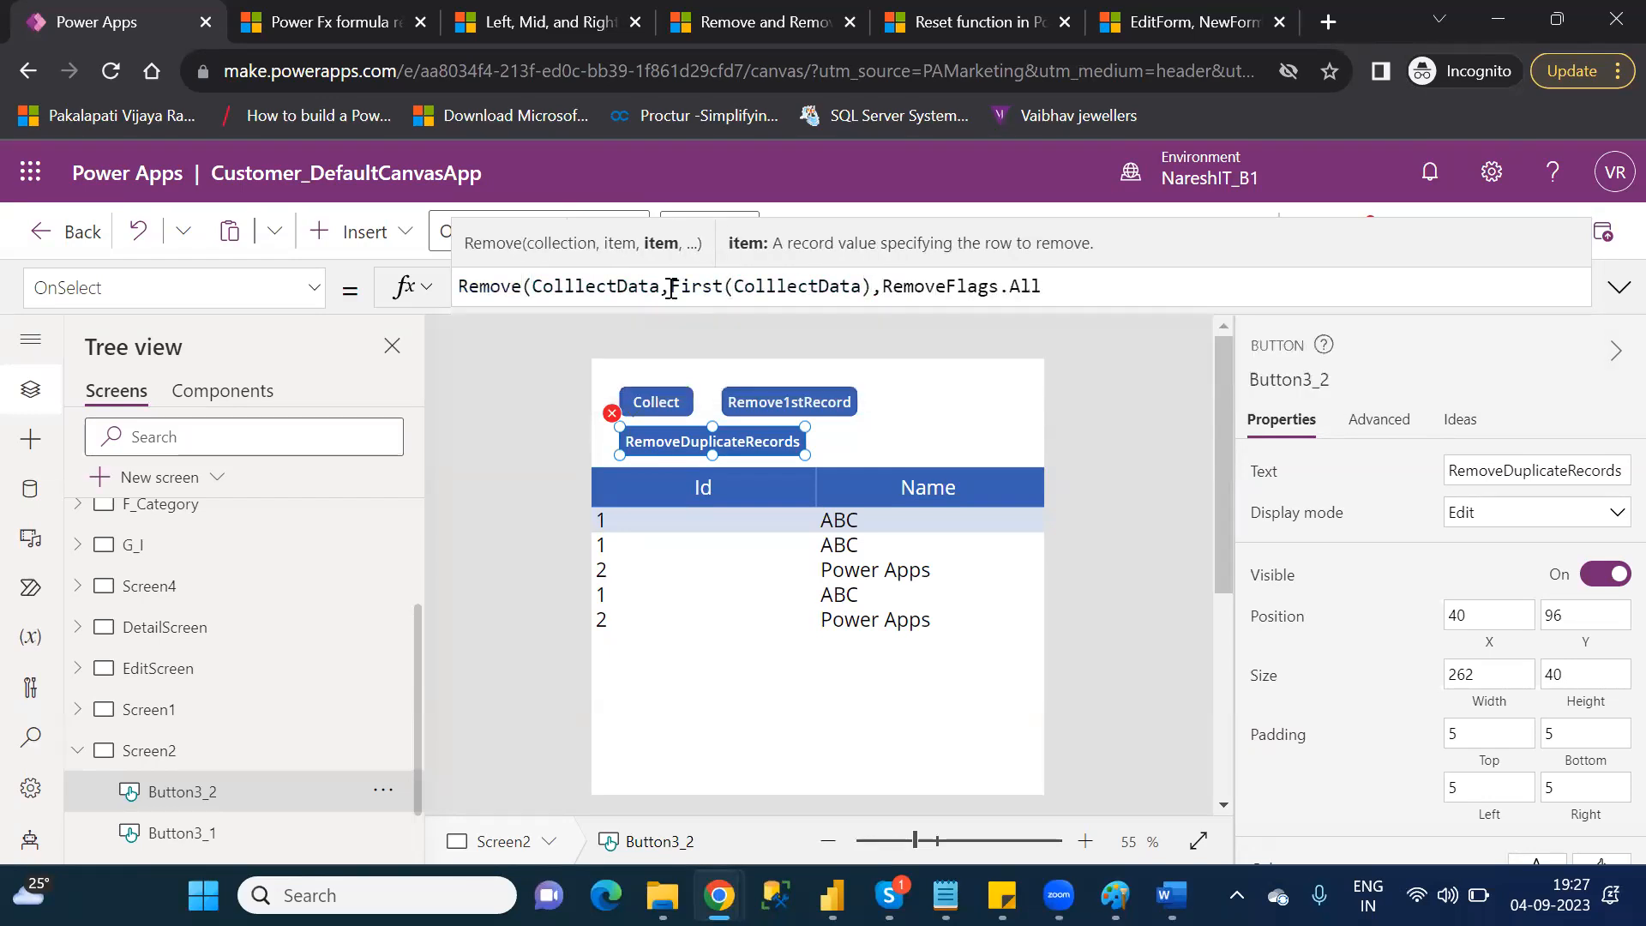
pyautogui.write(')')
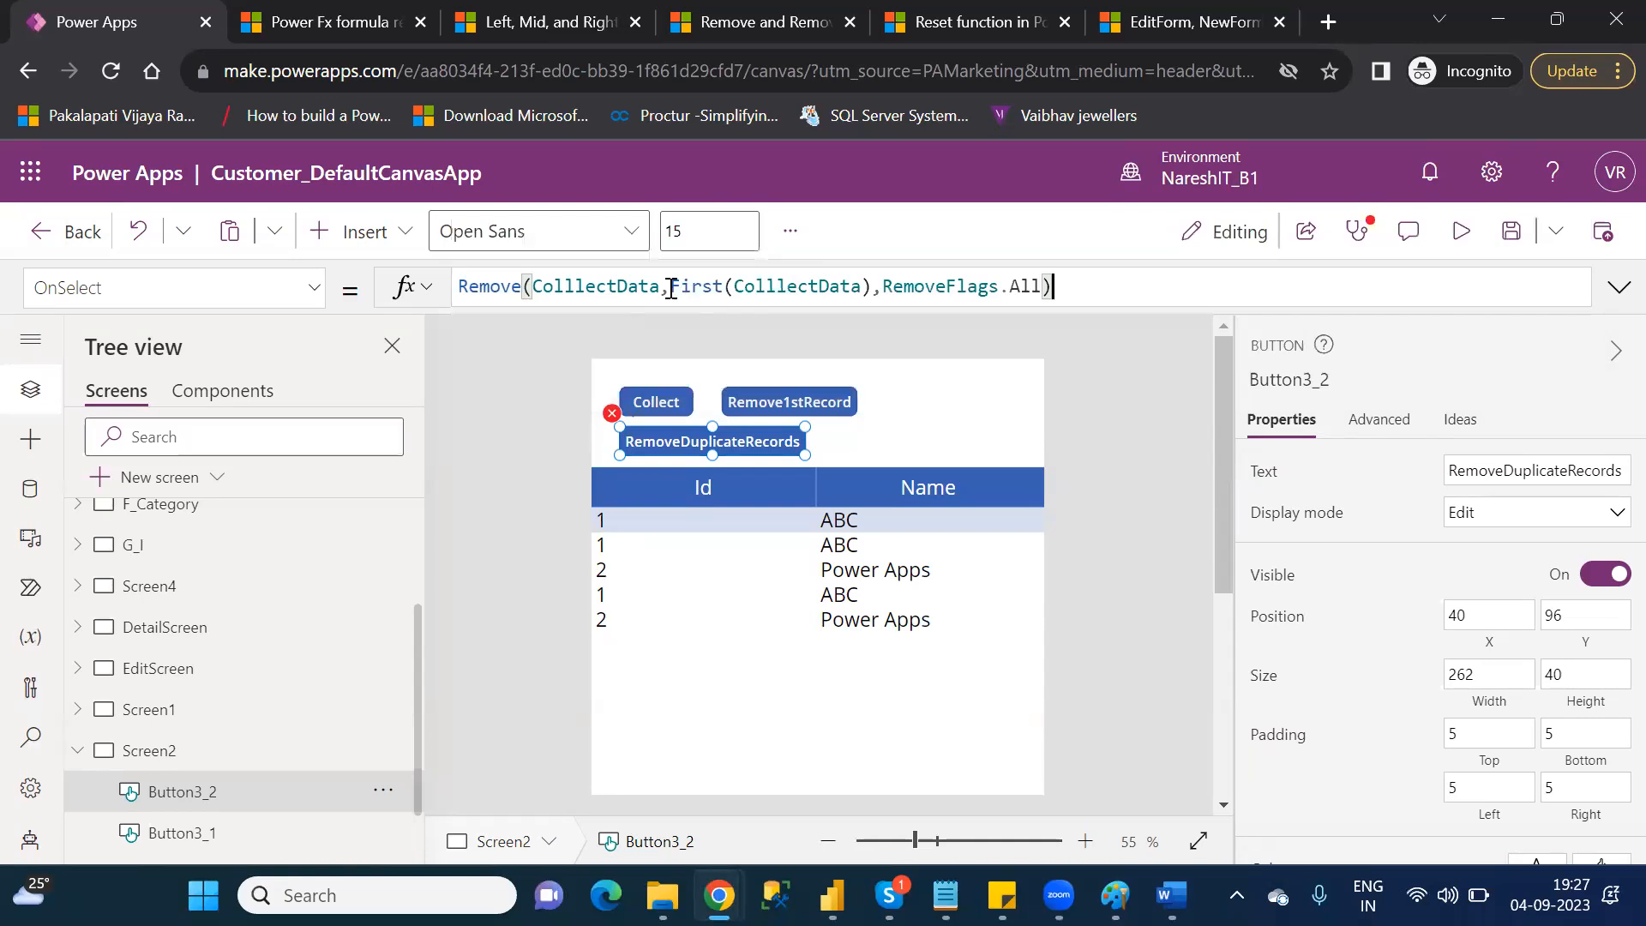
# - Preview the app, run RemoveDuplicateRecords on the collected data, and return to the editor
pyautogui.click(1458, 231)
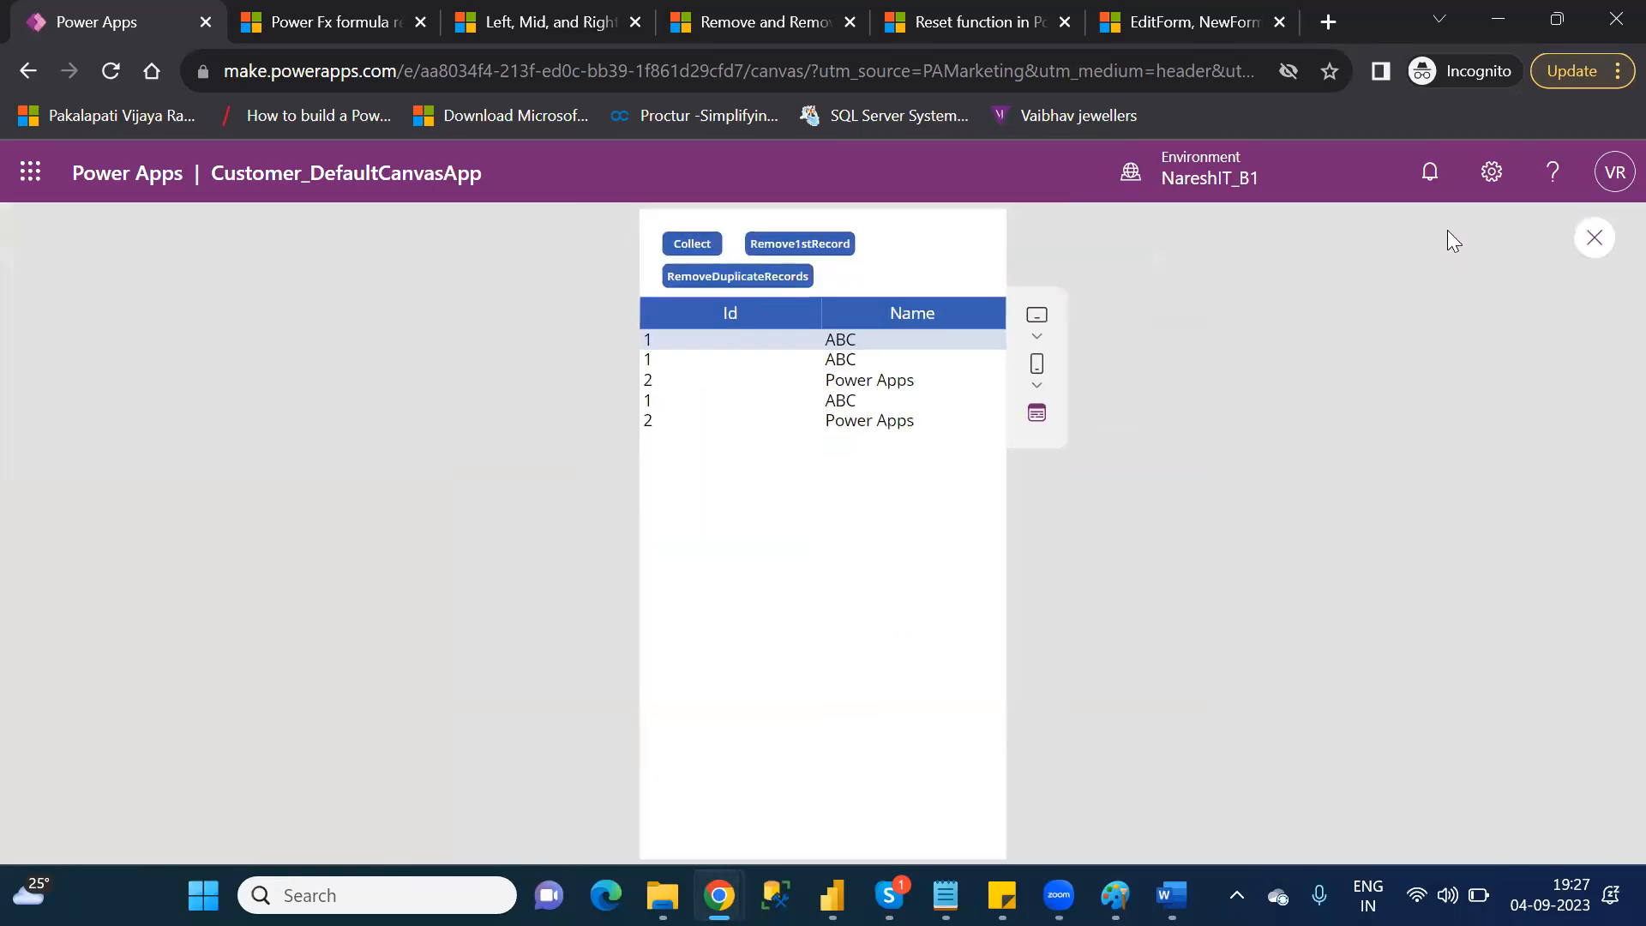
pyautogui.click(742, 282)
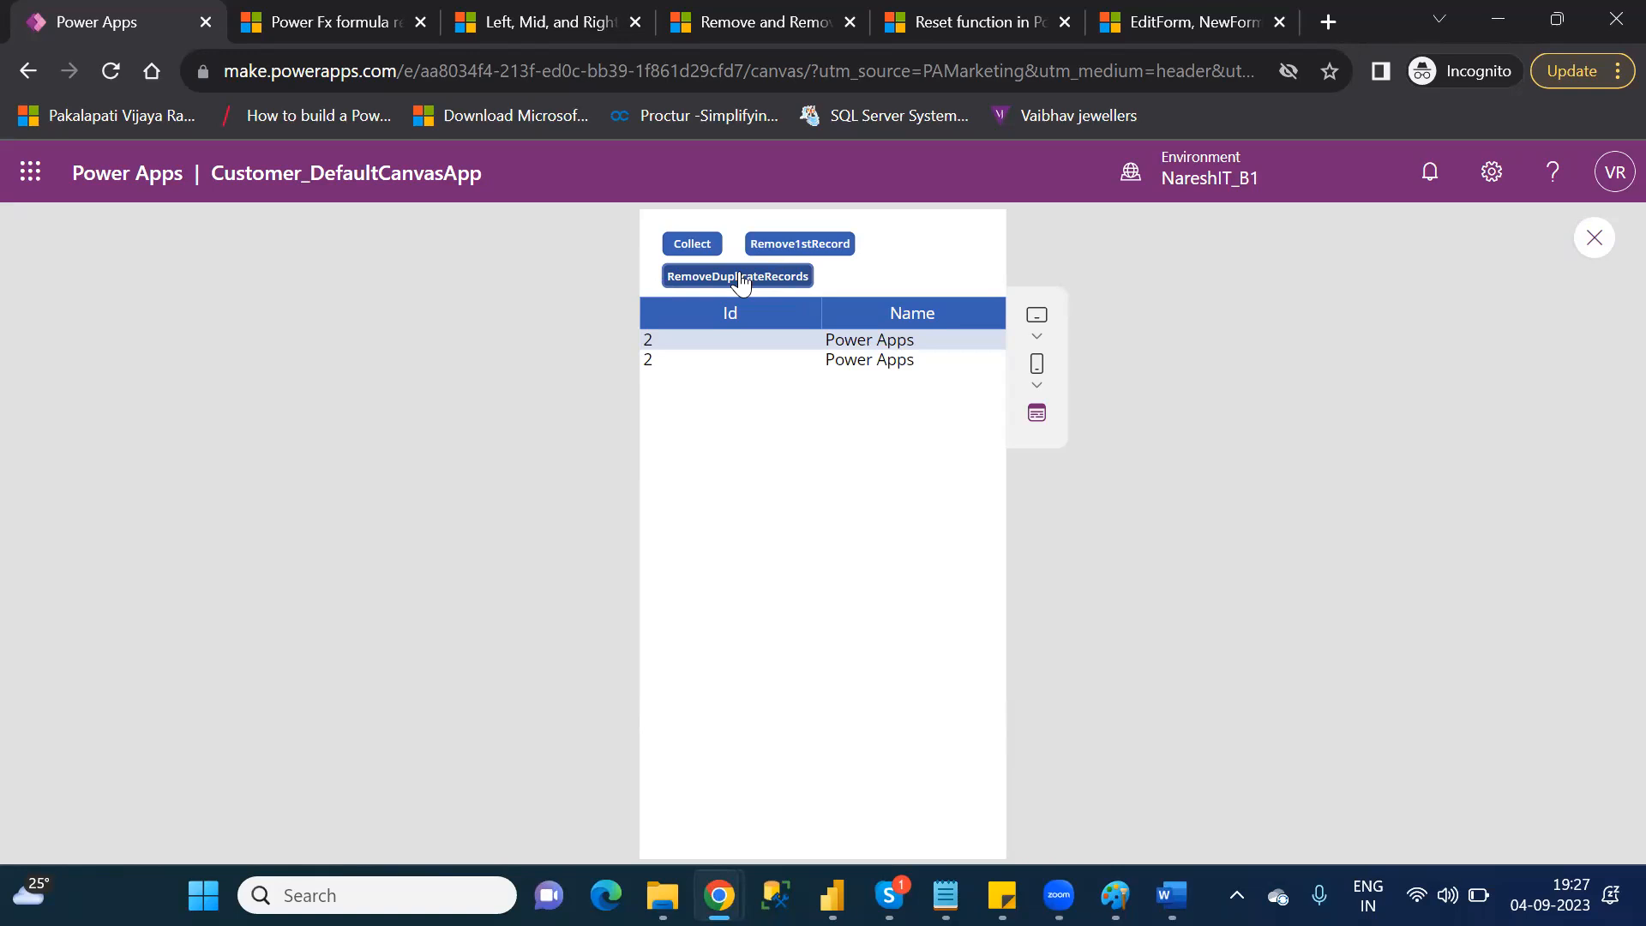
pyautogui.click(1596, 241)
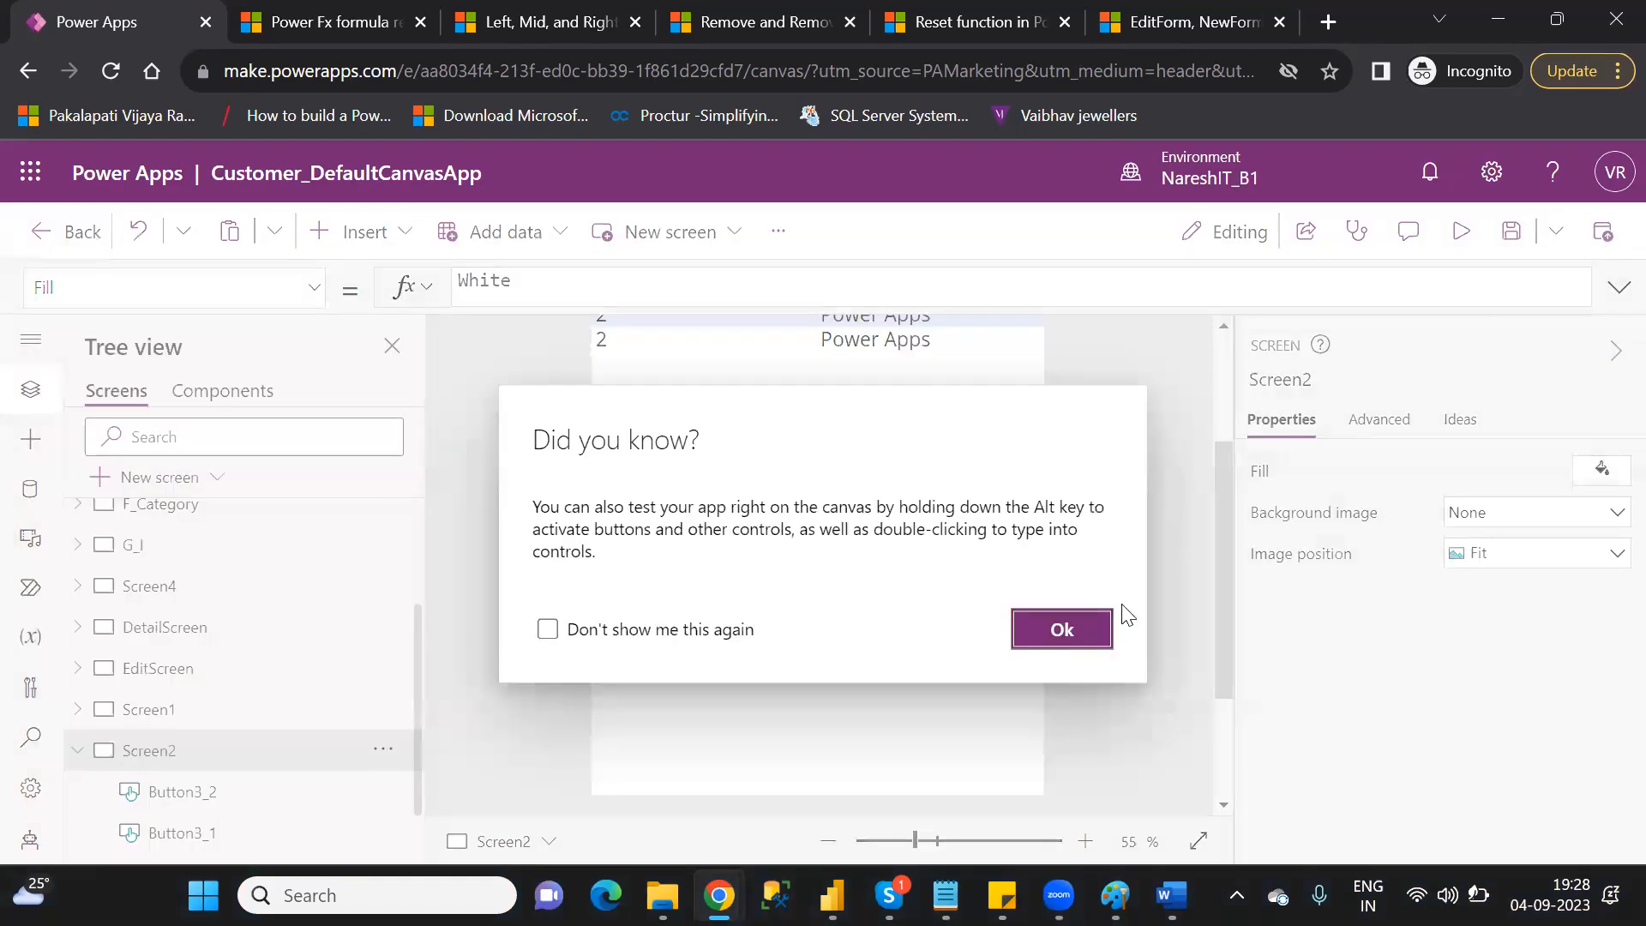
pyautogui.click(1061, 641)
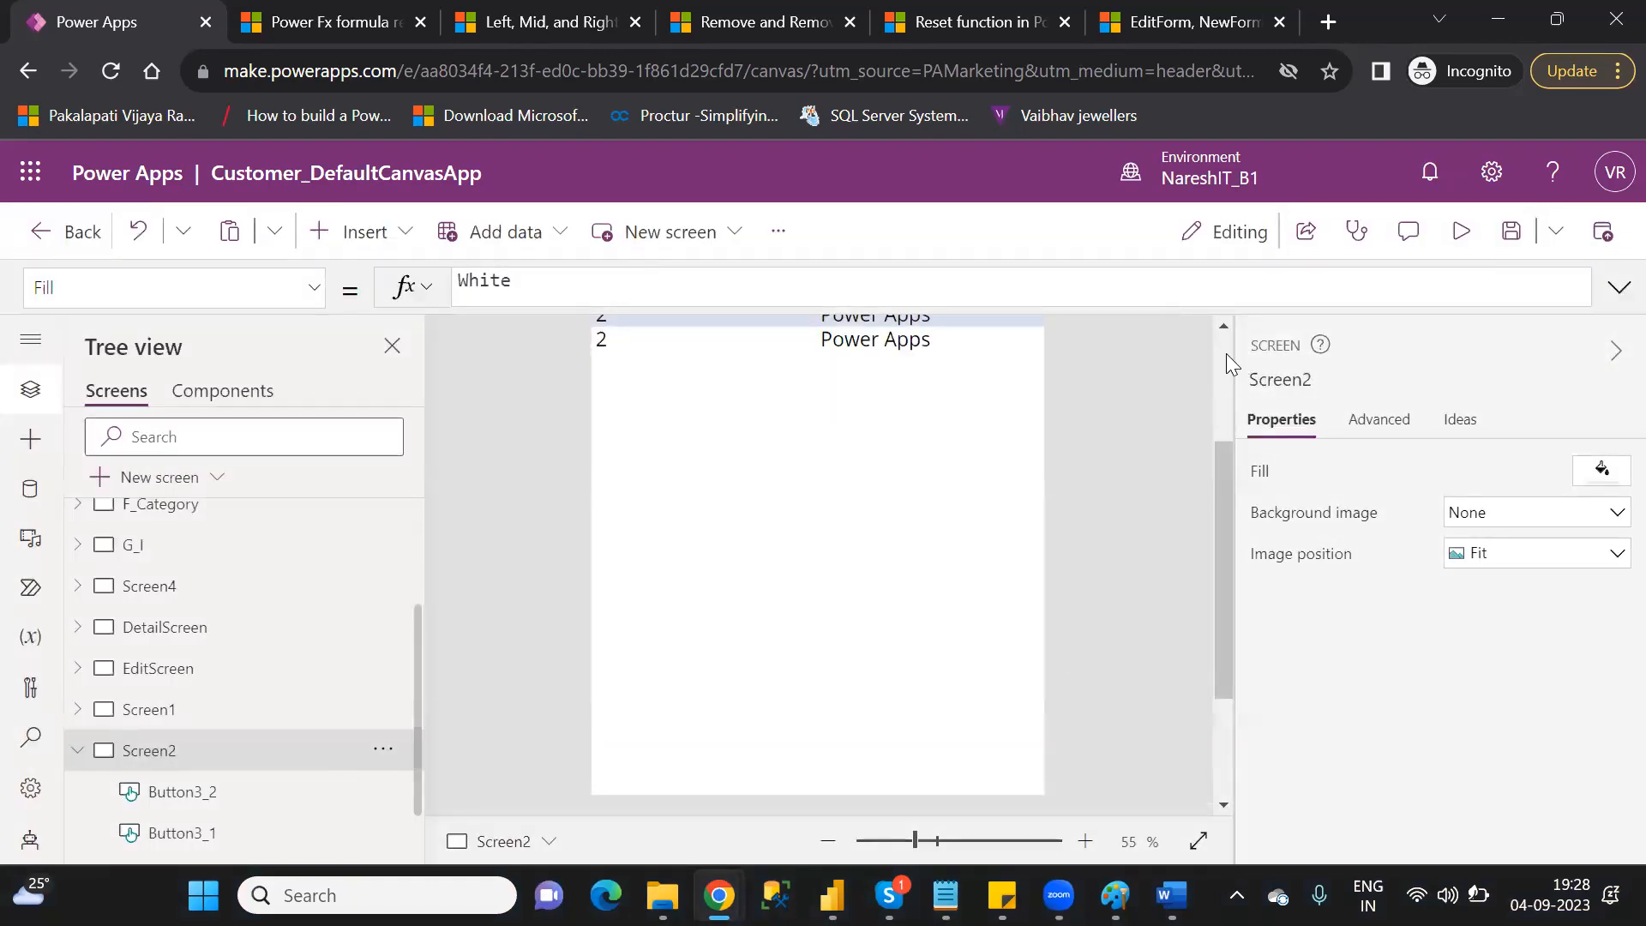
# - Replace First(ColllectData) with ColllectData as the item argument in the RemoveDuplicateRecords button's Remove formula
pyautogui.scroll(3, 1226, 353)
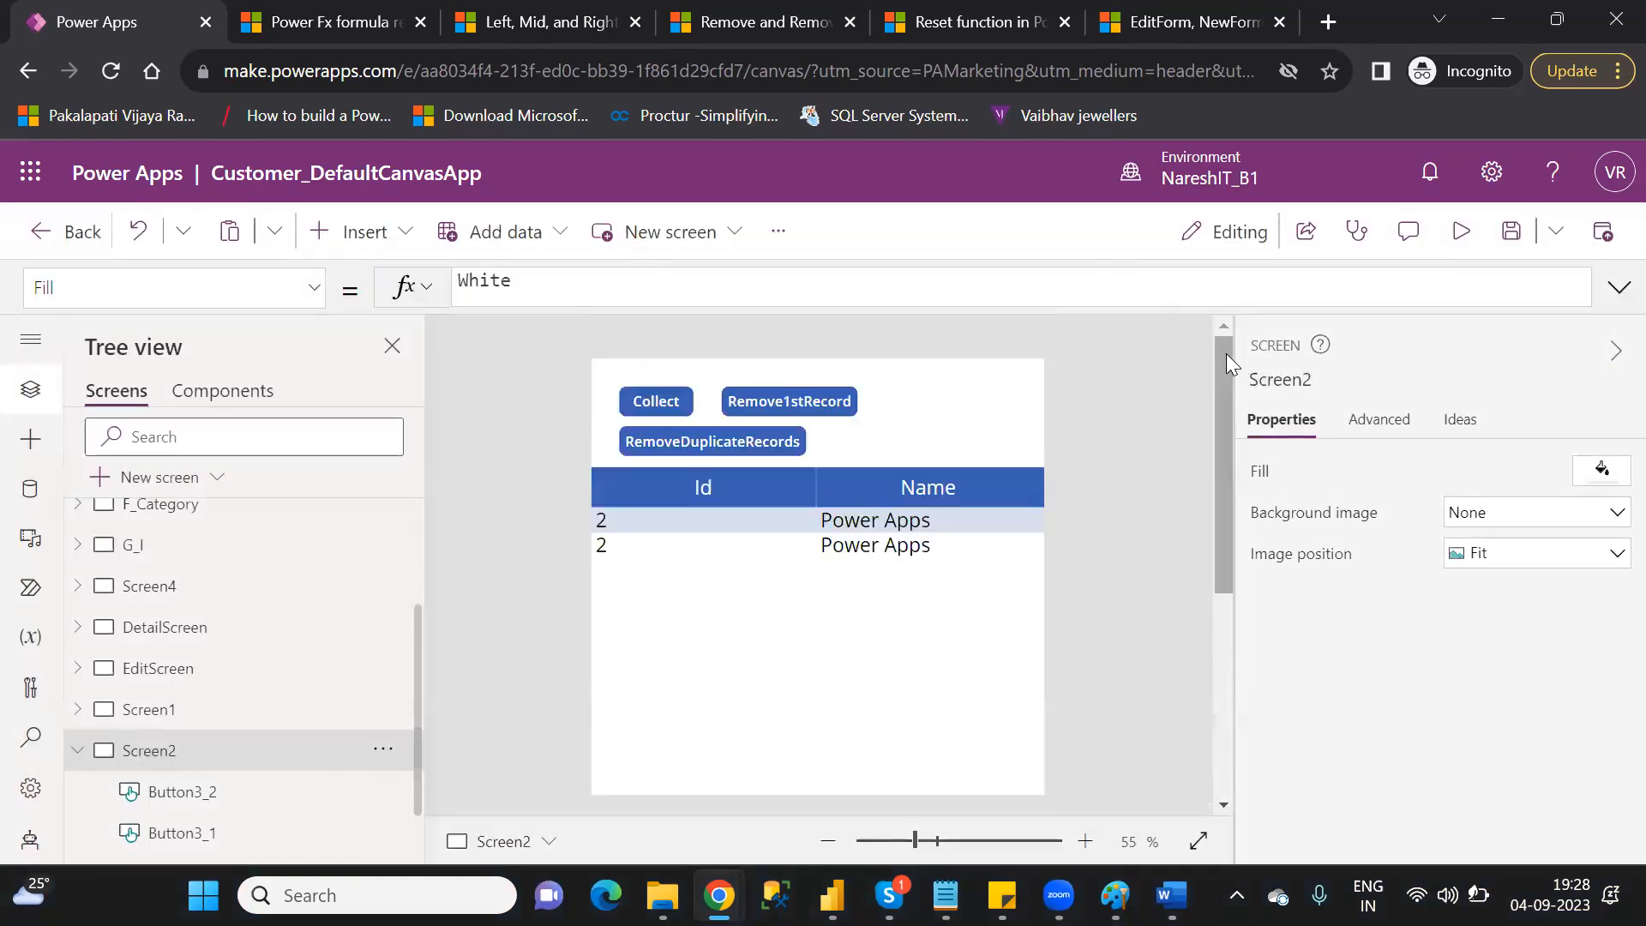
pyautogui.click(682, 440)
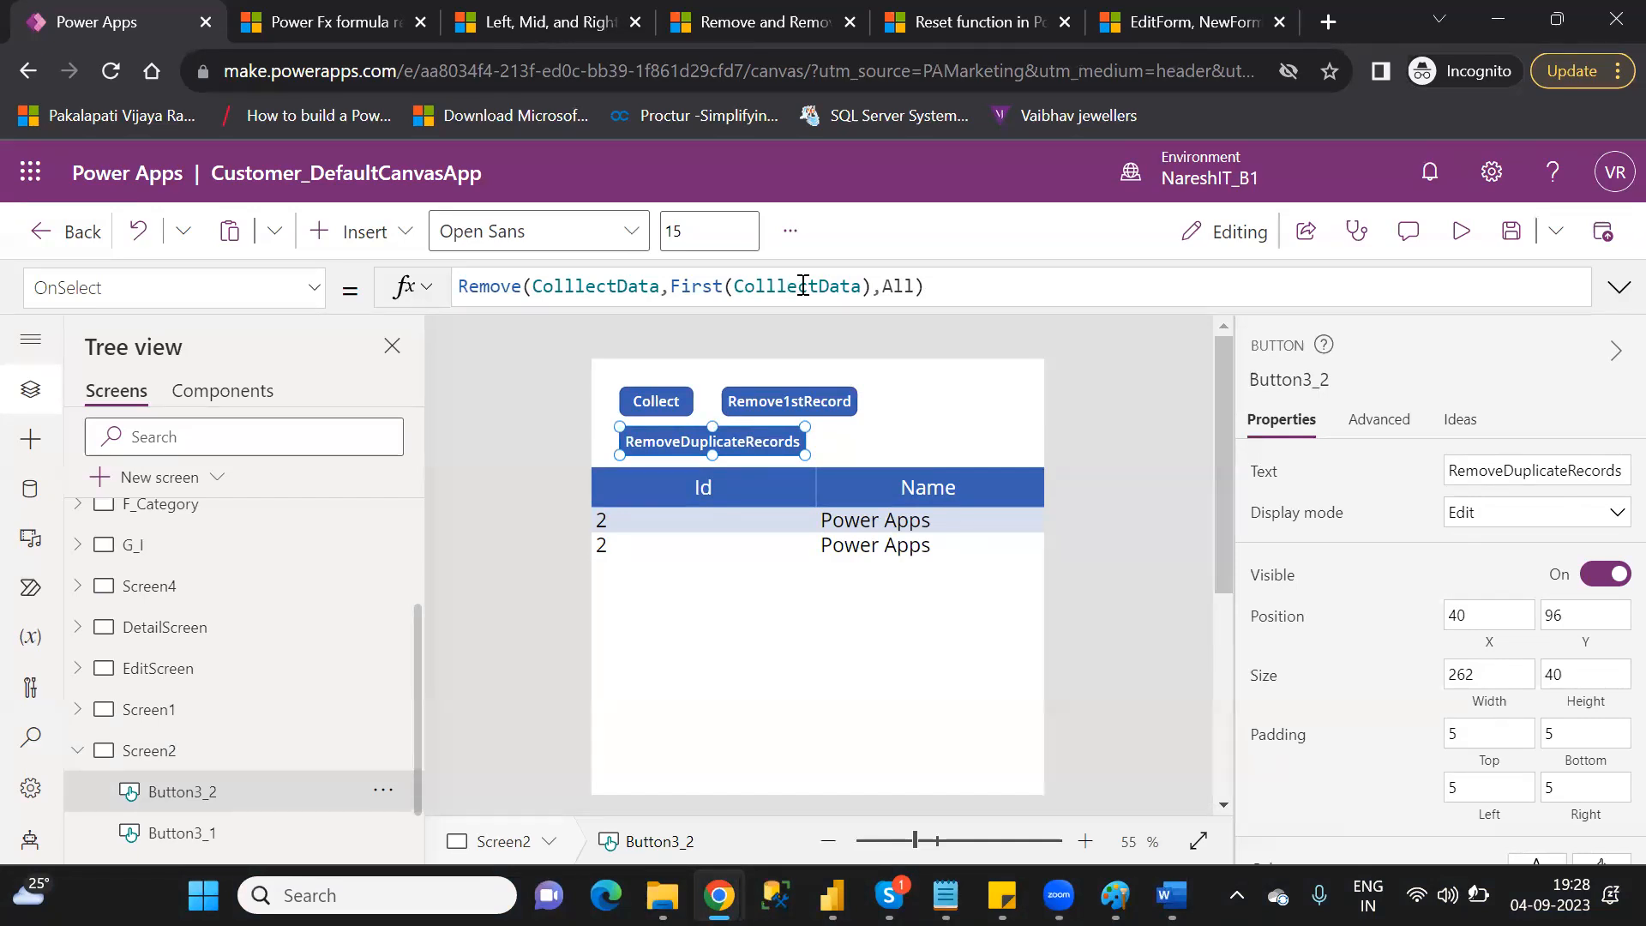
pyautogui.moveTo(872, 288); pyautogui.dragTo(674, 287)
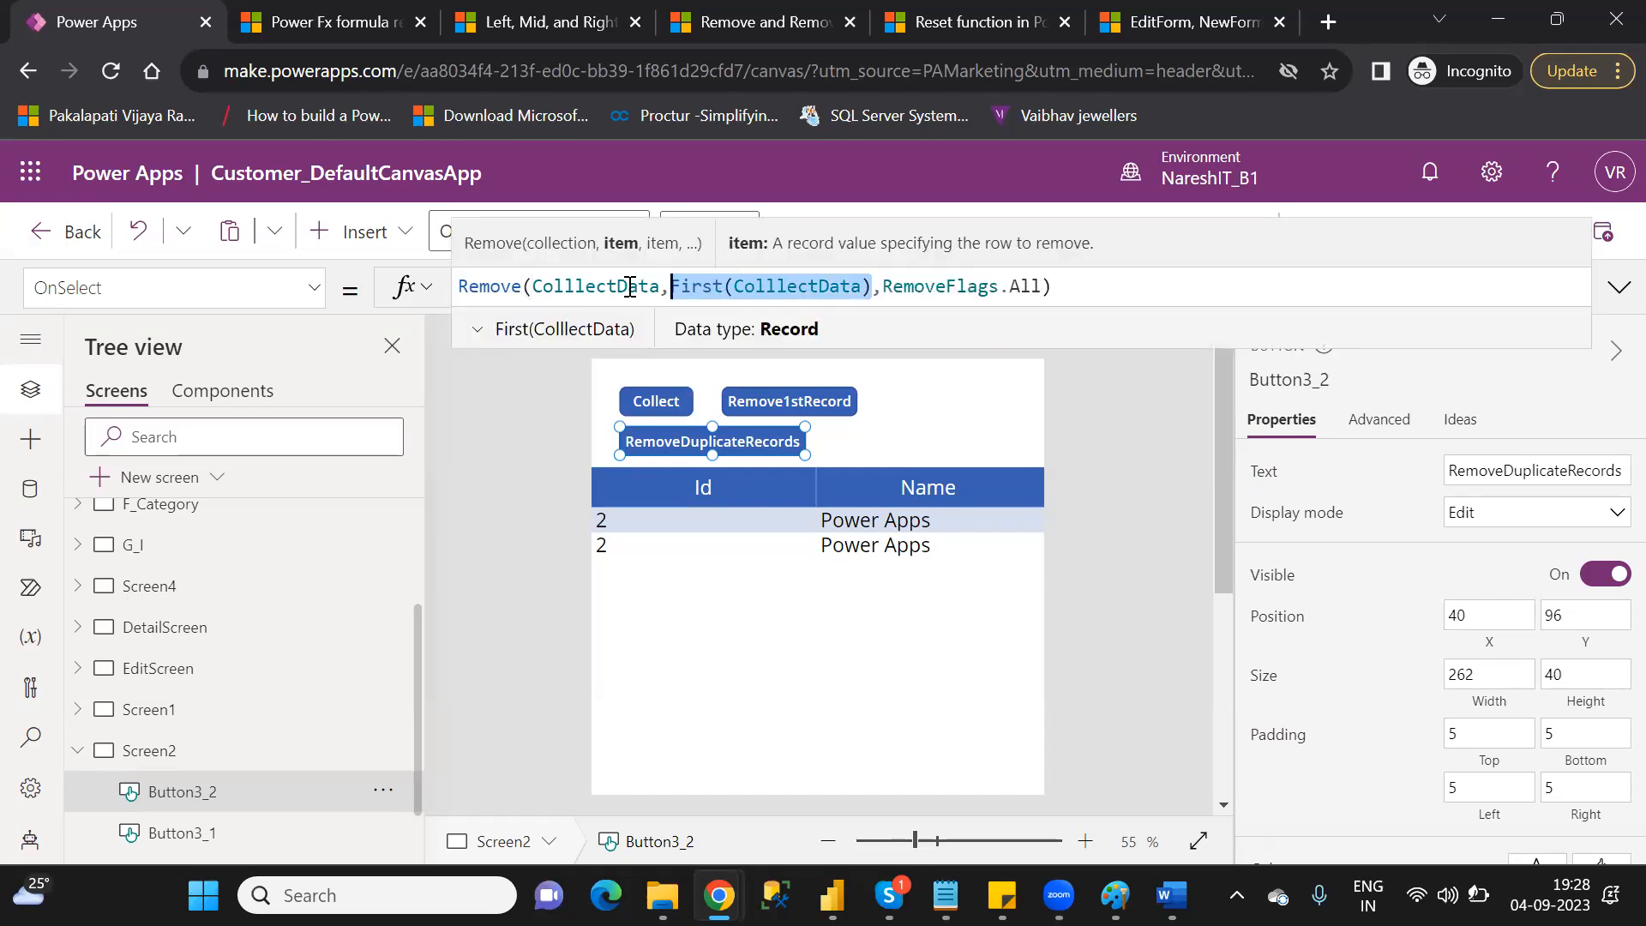
pyautogui.press('BackSpace')
pyautogui.write('co')
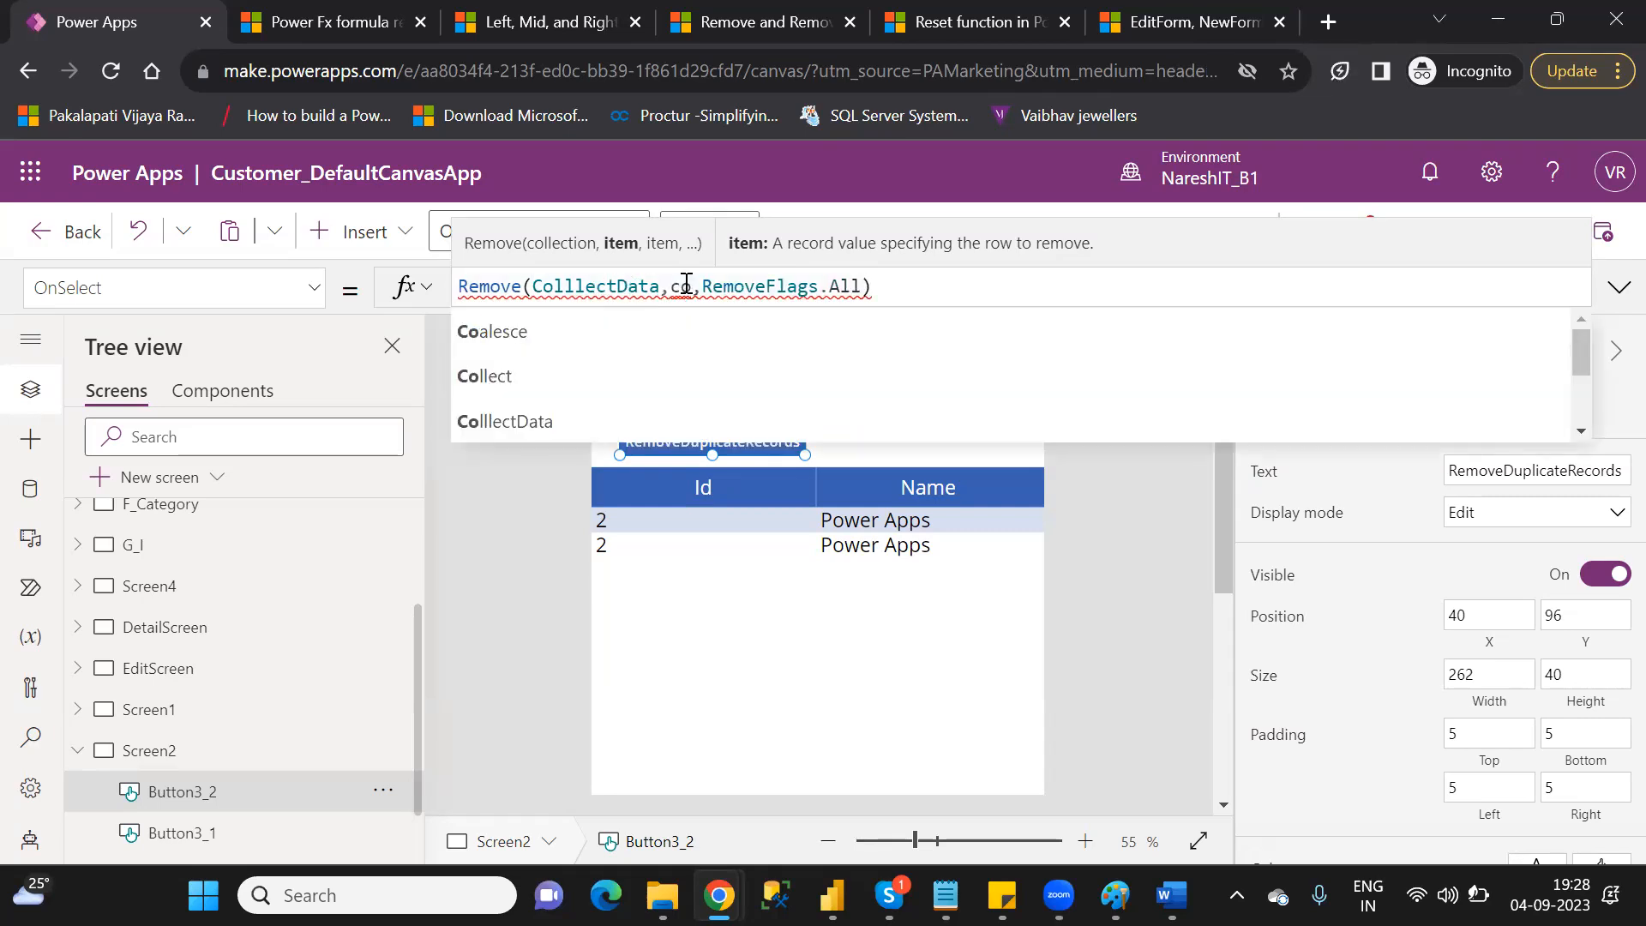
pyautogui.click(571, 413)
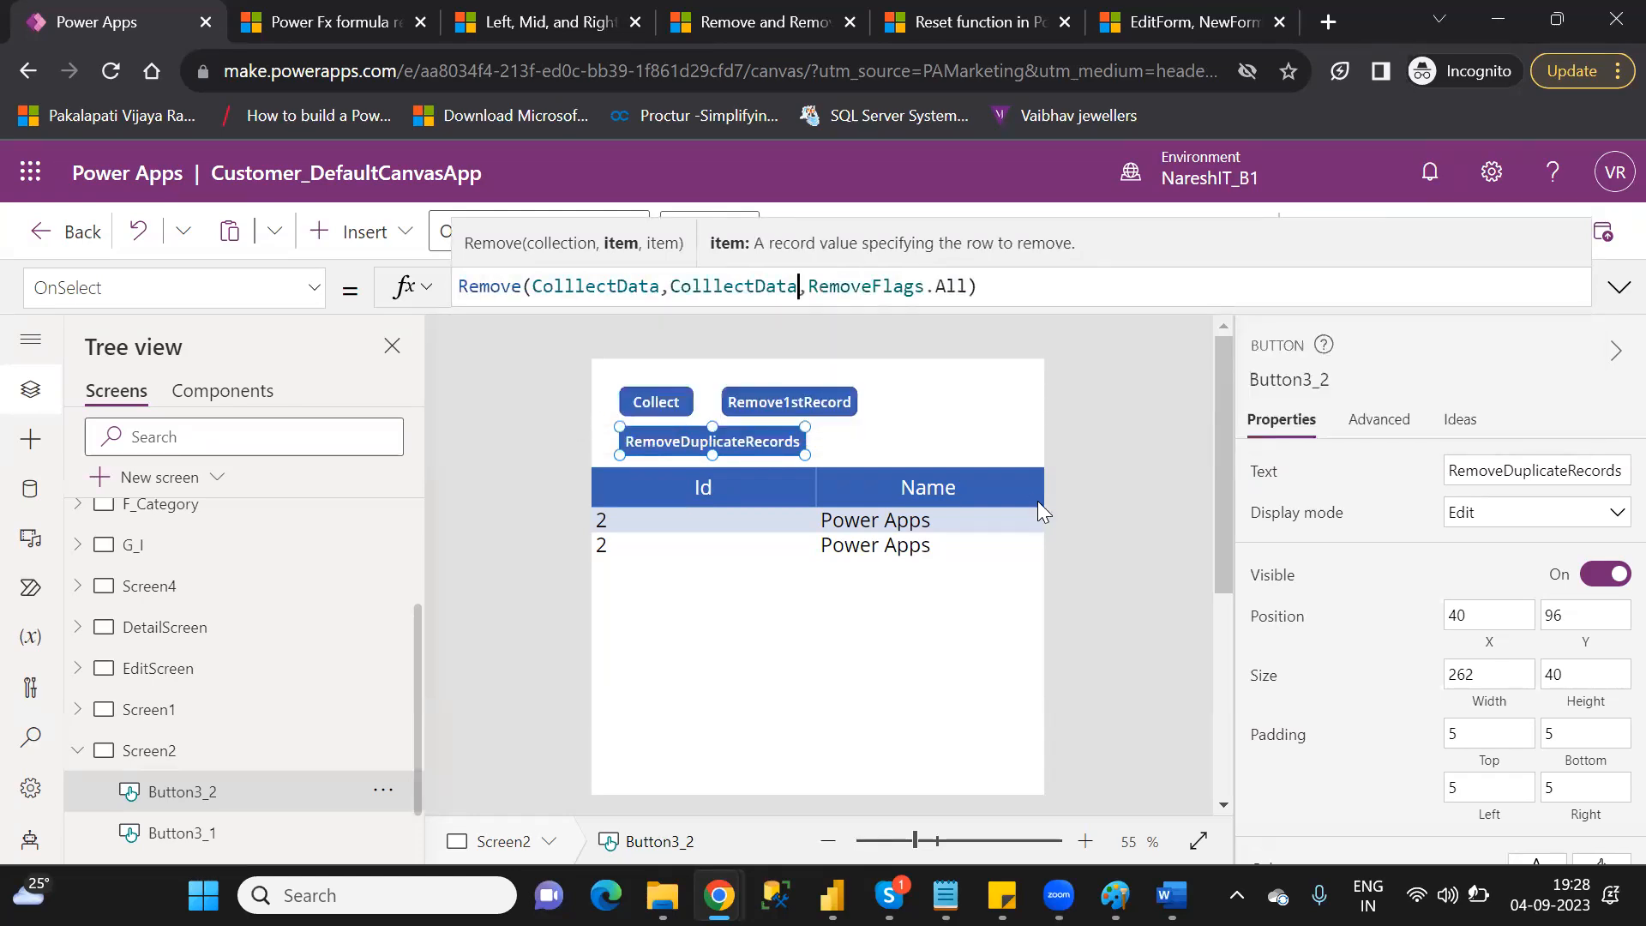
pyautogui.click(1139, 355)
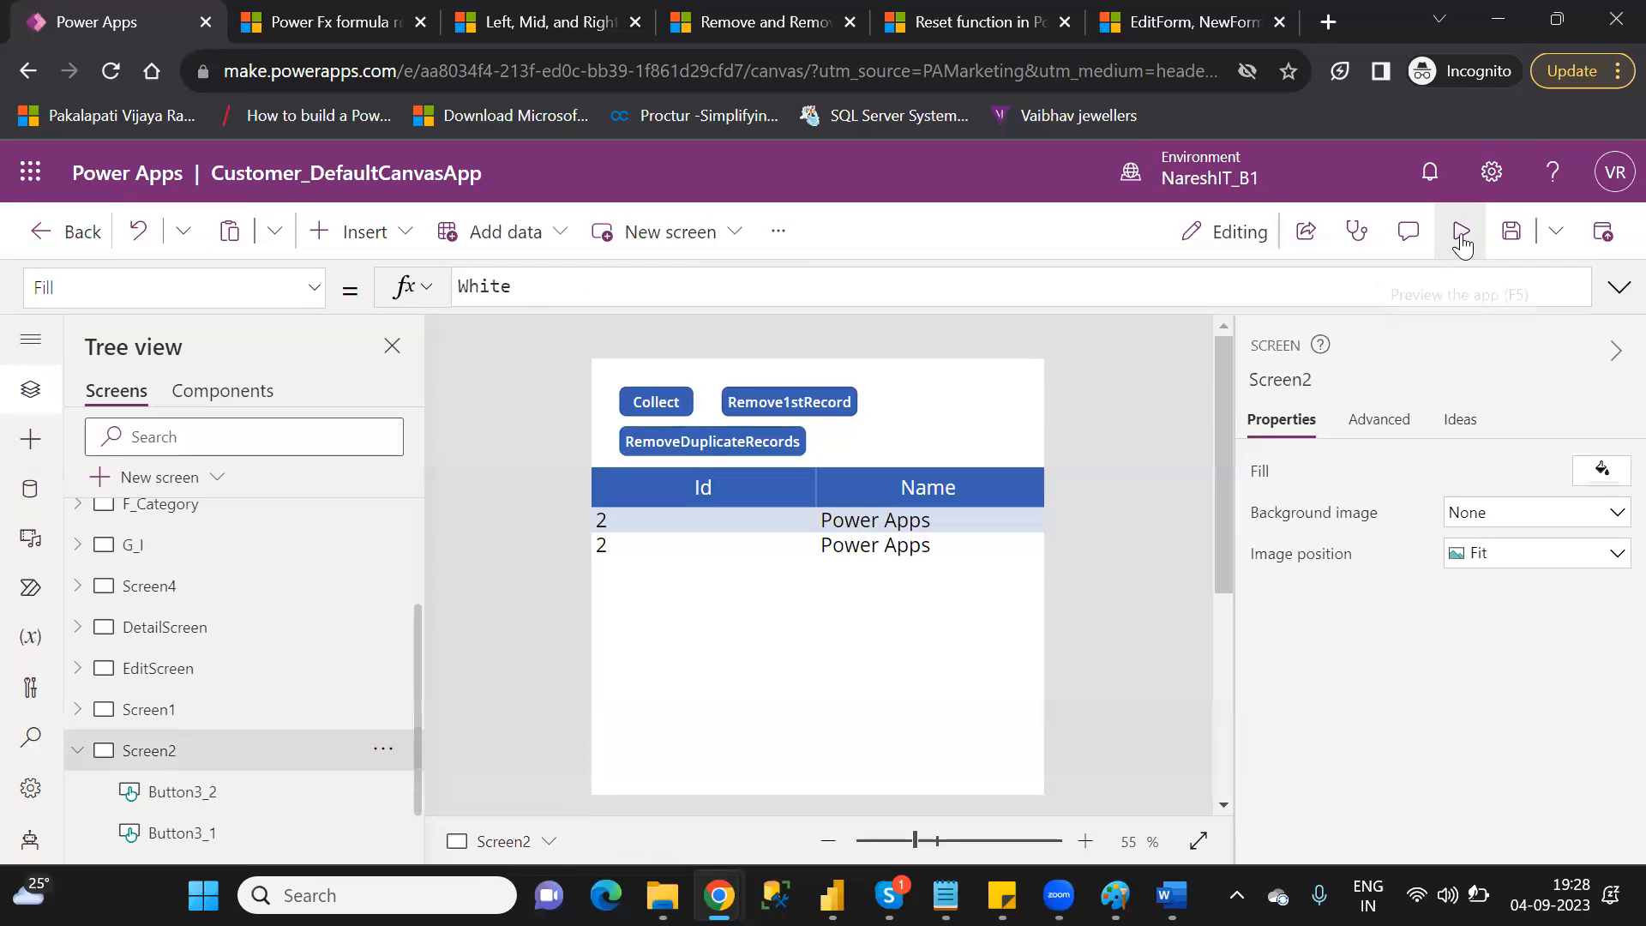
# - Preview the app, run RemoveDuplicateRecords with the revised formula, and dismiss the notification
pyautogui.click(1461, 234)
pyautogui.click(695, 278)
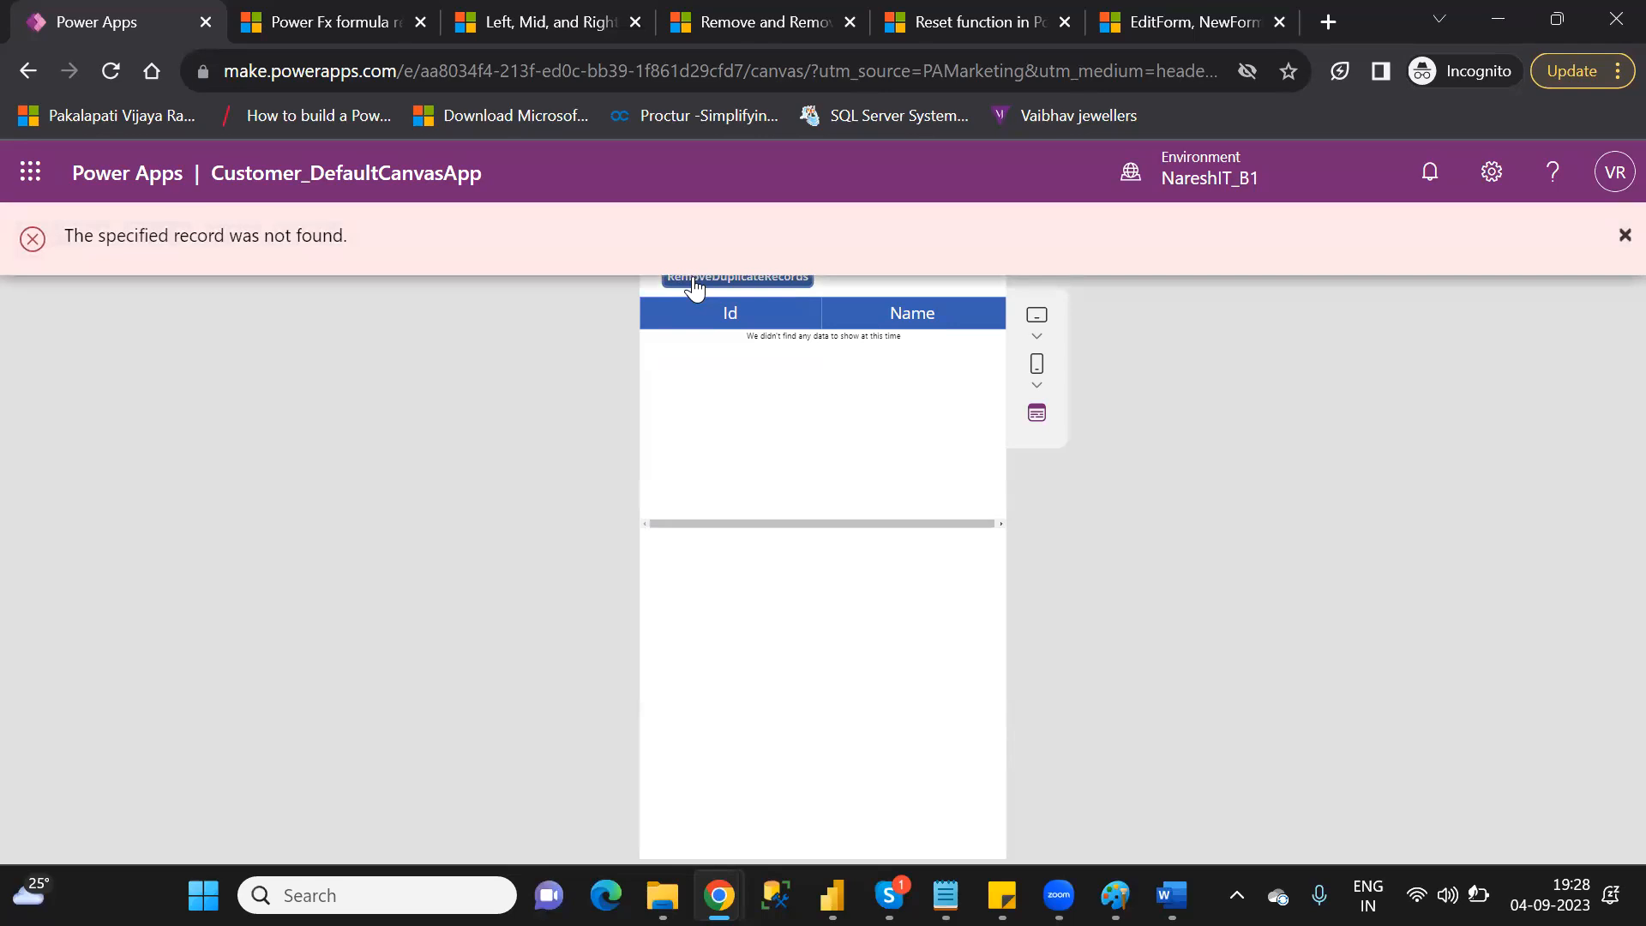
pyautogui.click(1617, 241)
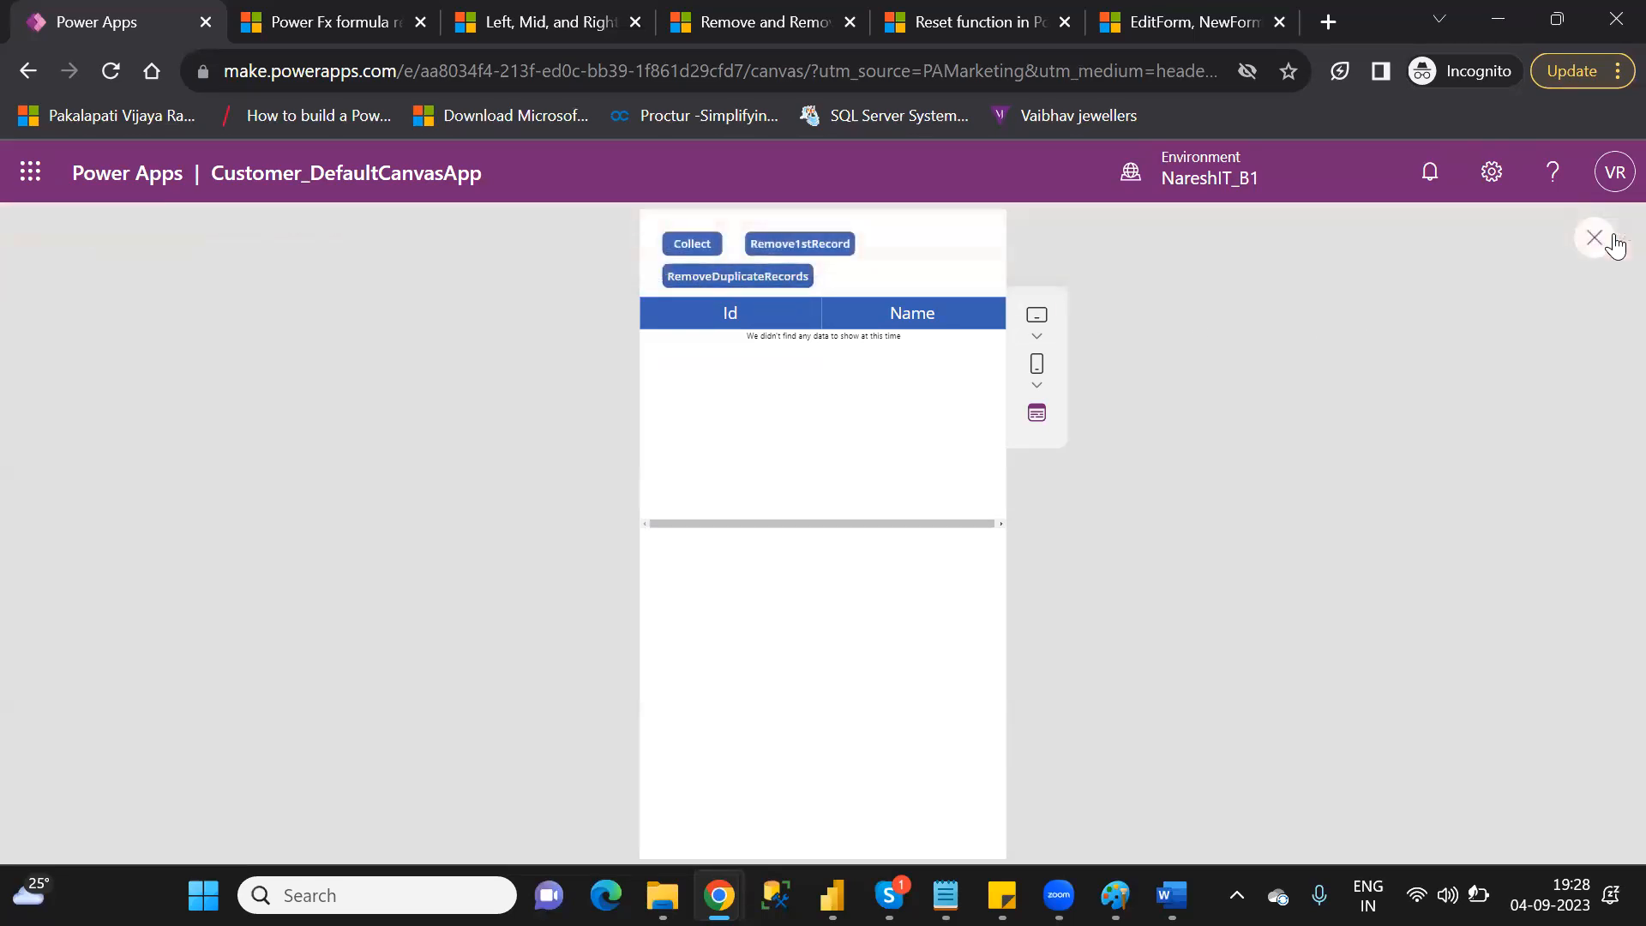
# - Refill the table by running Collect twice in the preview, and return to the editor
pyautogui.click(697, 249)
pyautogui.click(698, 249)
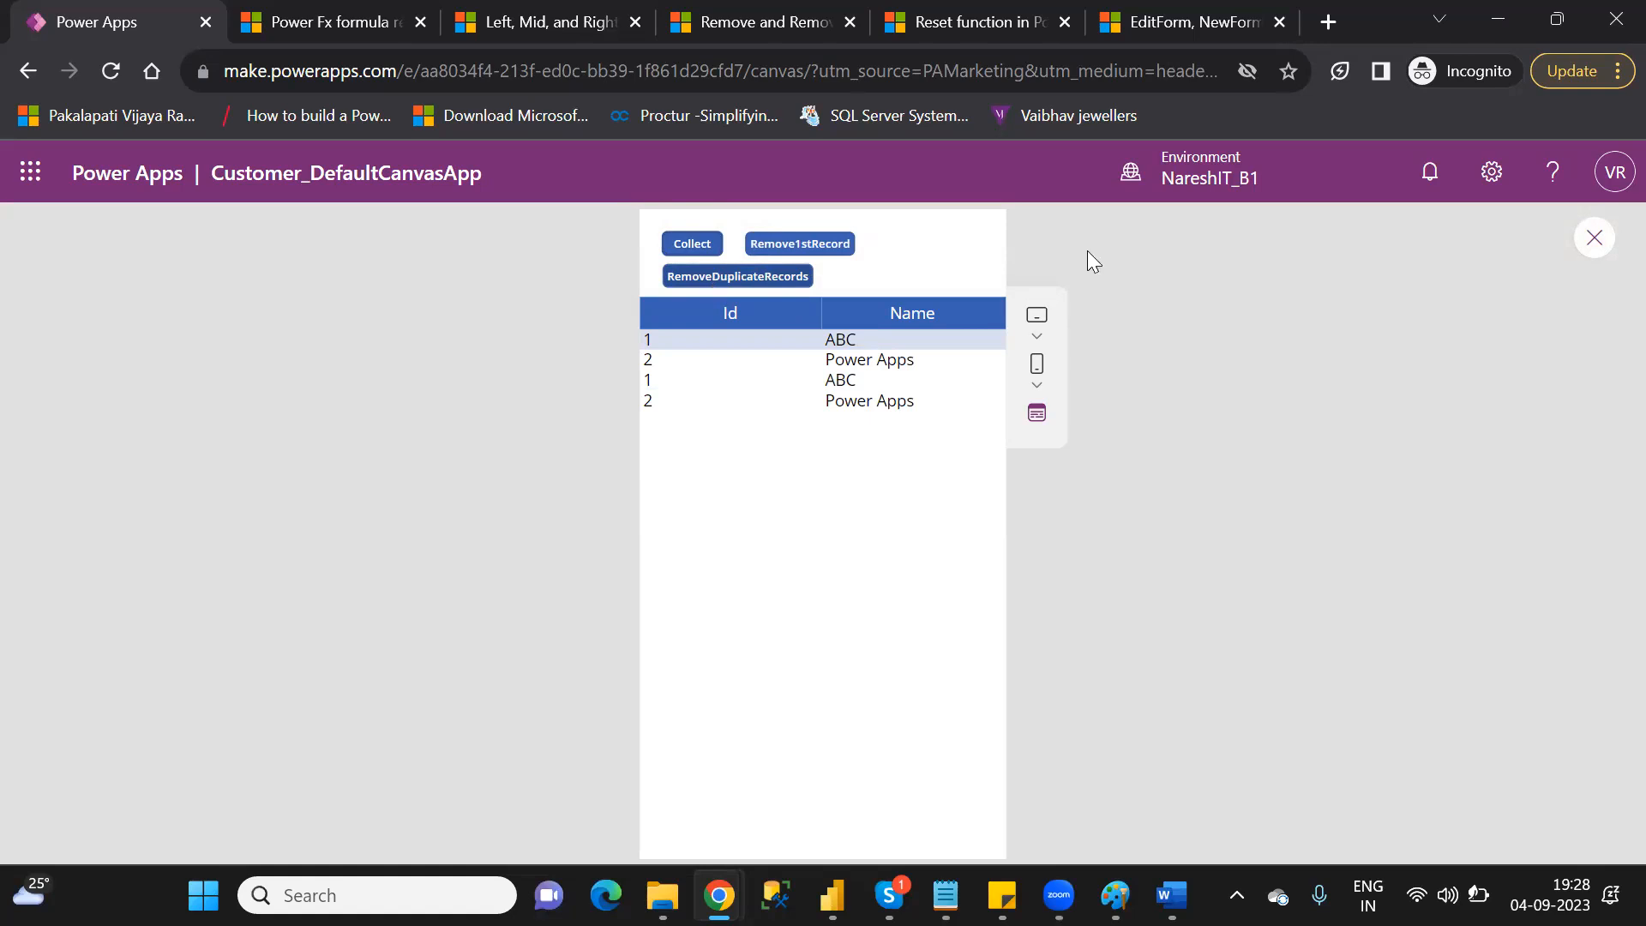
pyautogui.click(1597, 240)
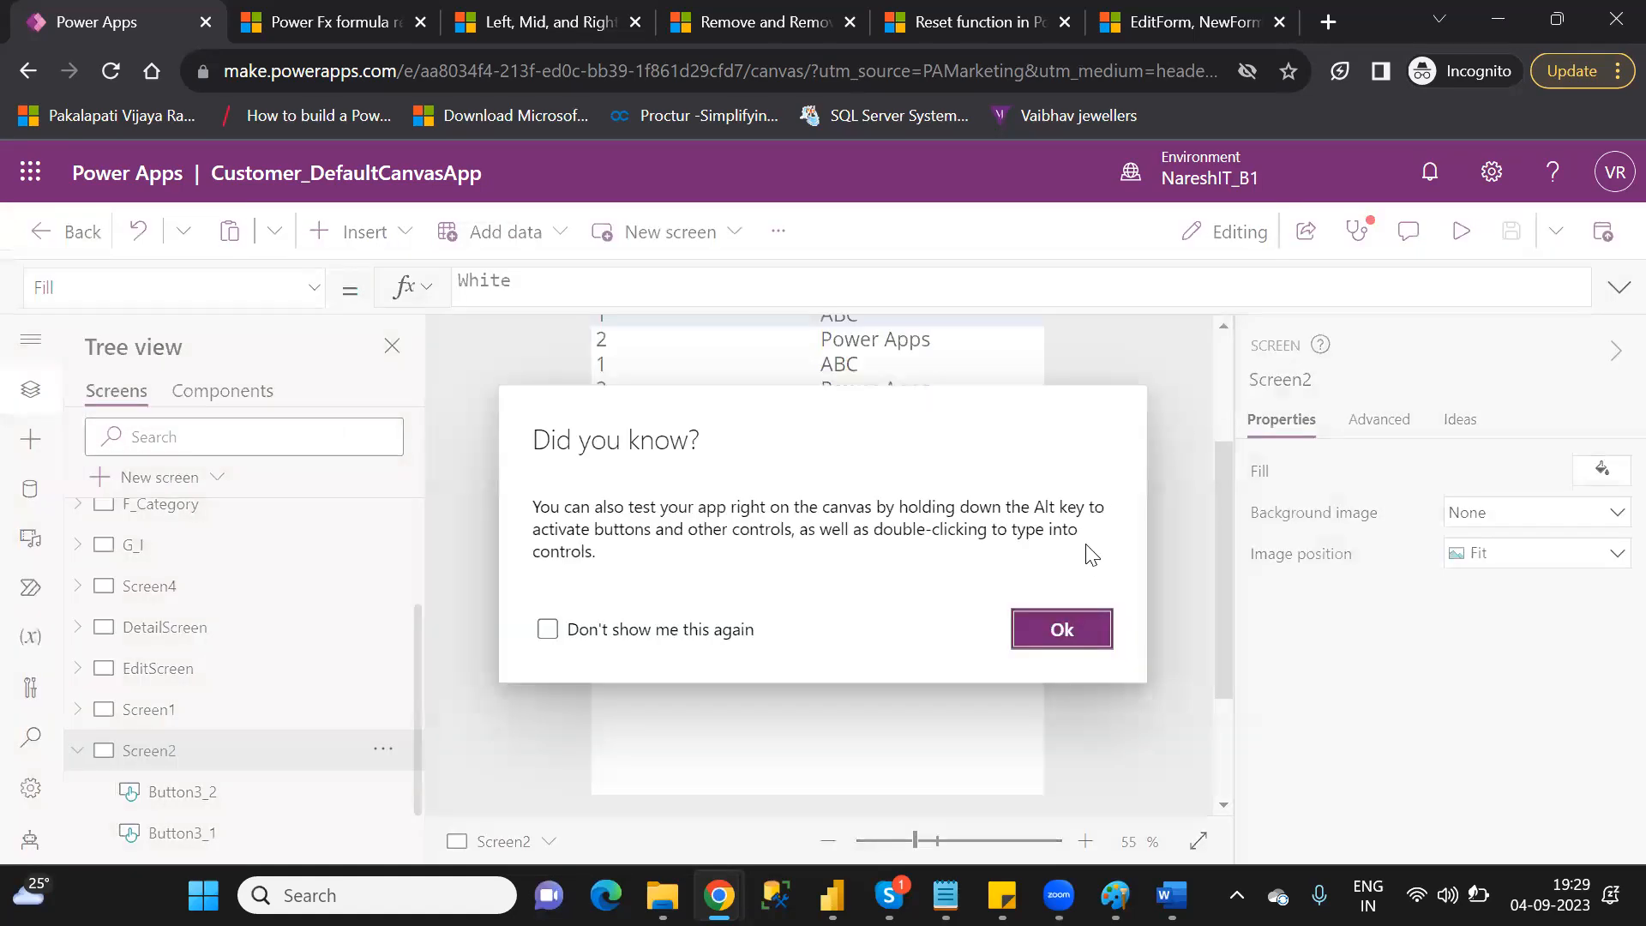
pyautogui.click(1085, 631)
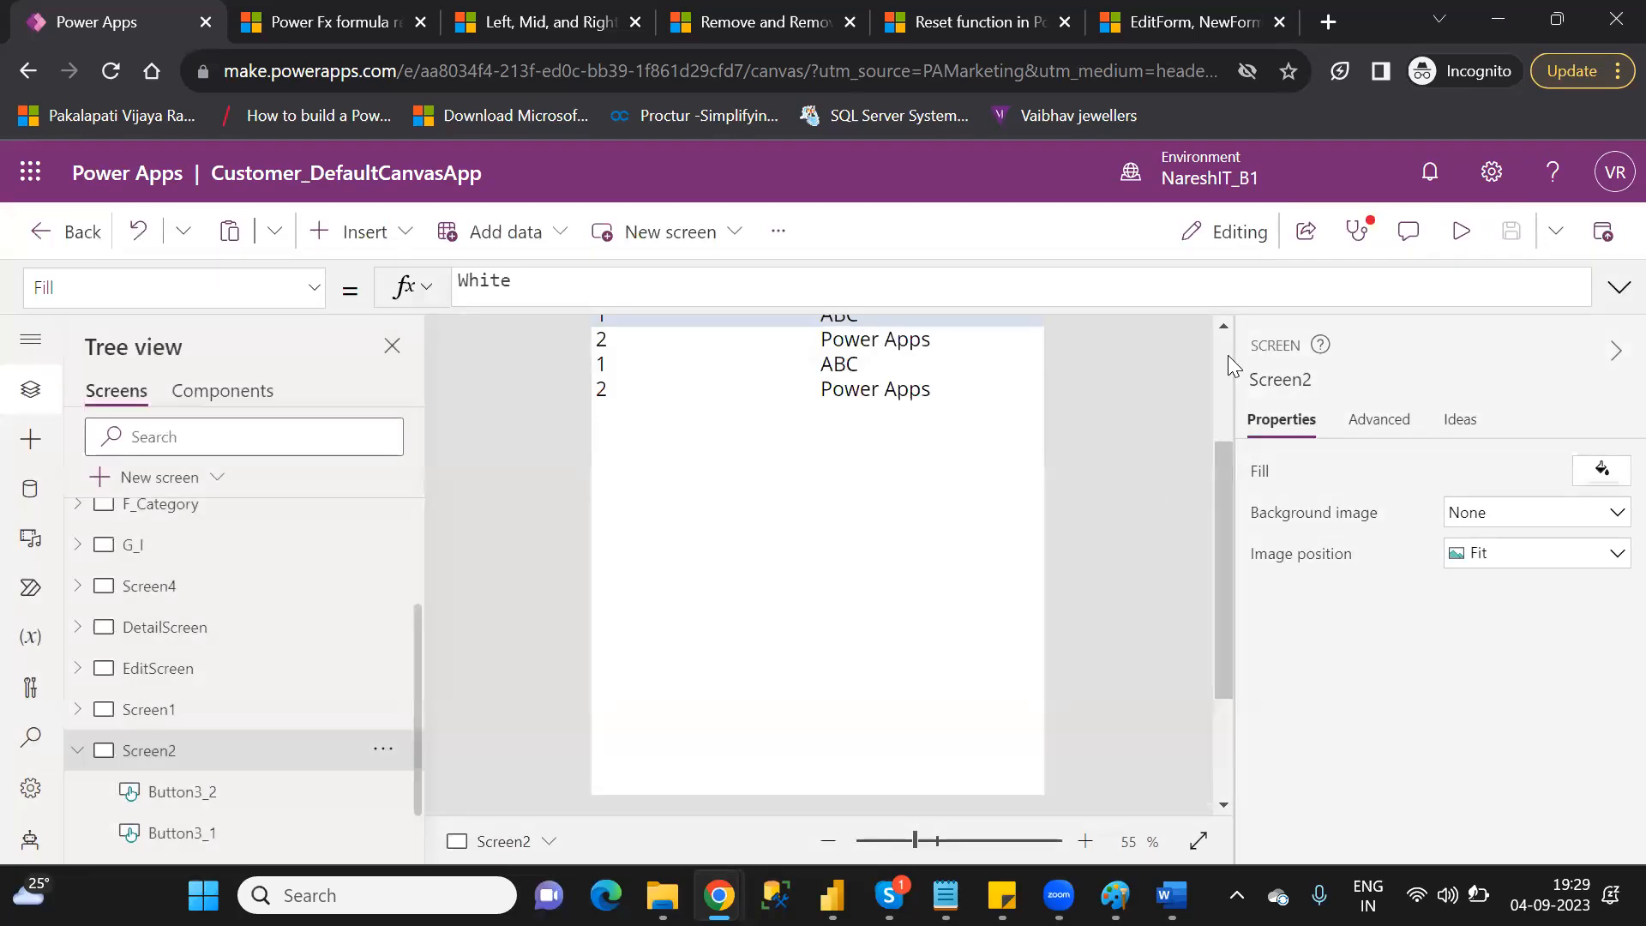
# - Review the collection and item arguments in the RemoveDuplicateRecords button's Remove formula
pyautogui.scroll(3, 1228, 355)
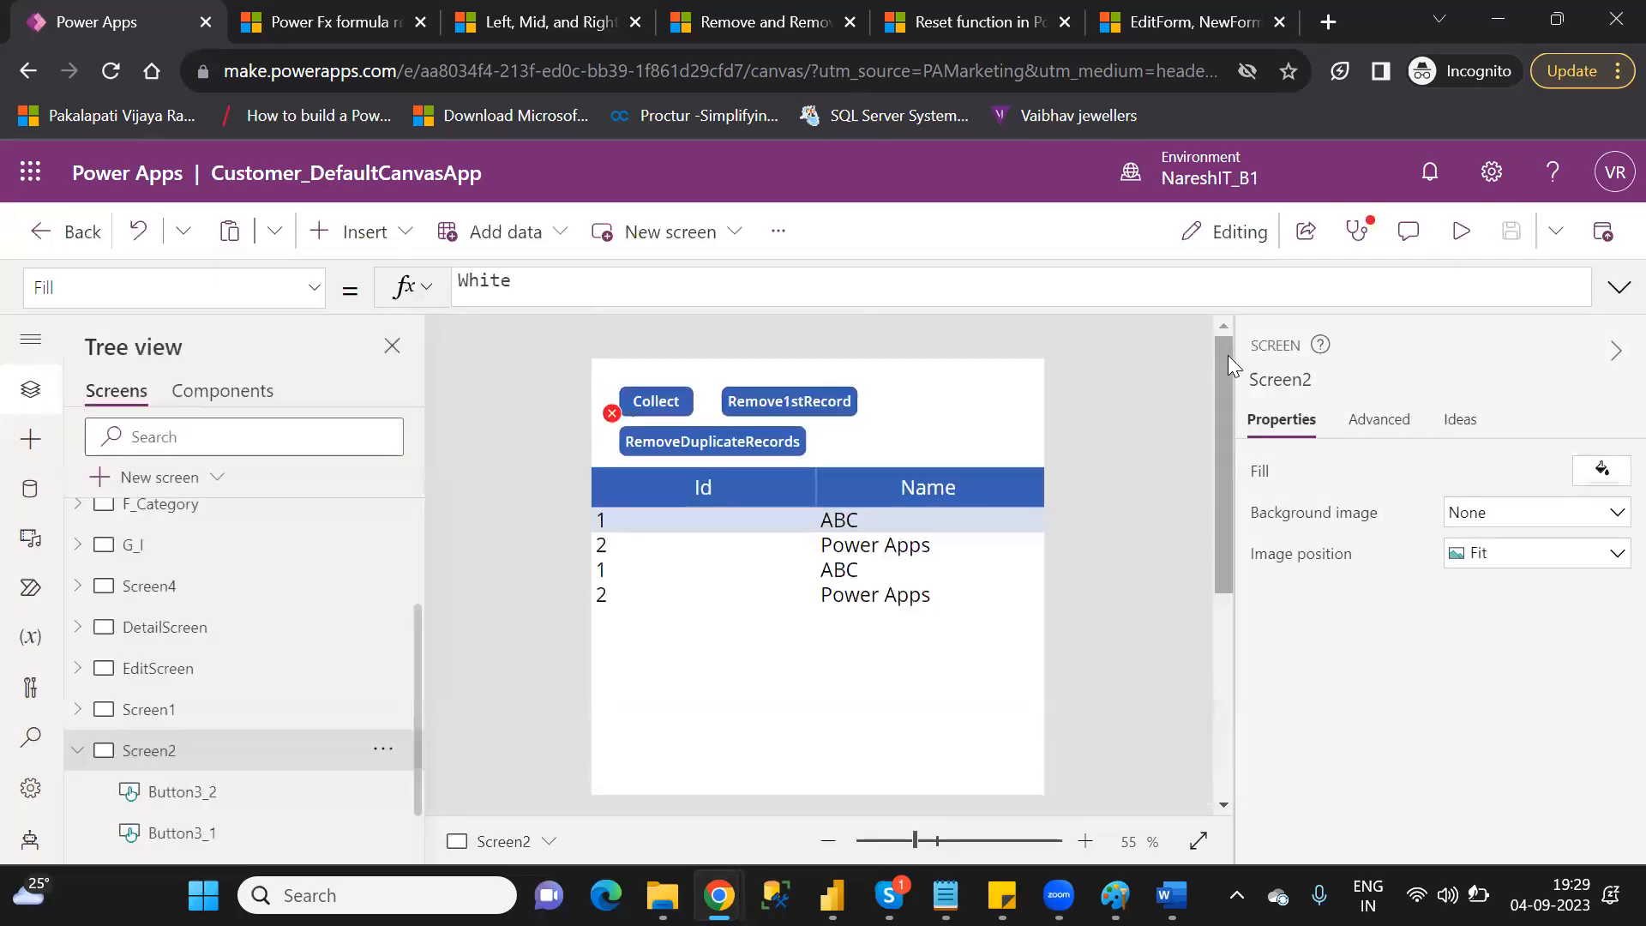
pyautogui.click(706, 439)
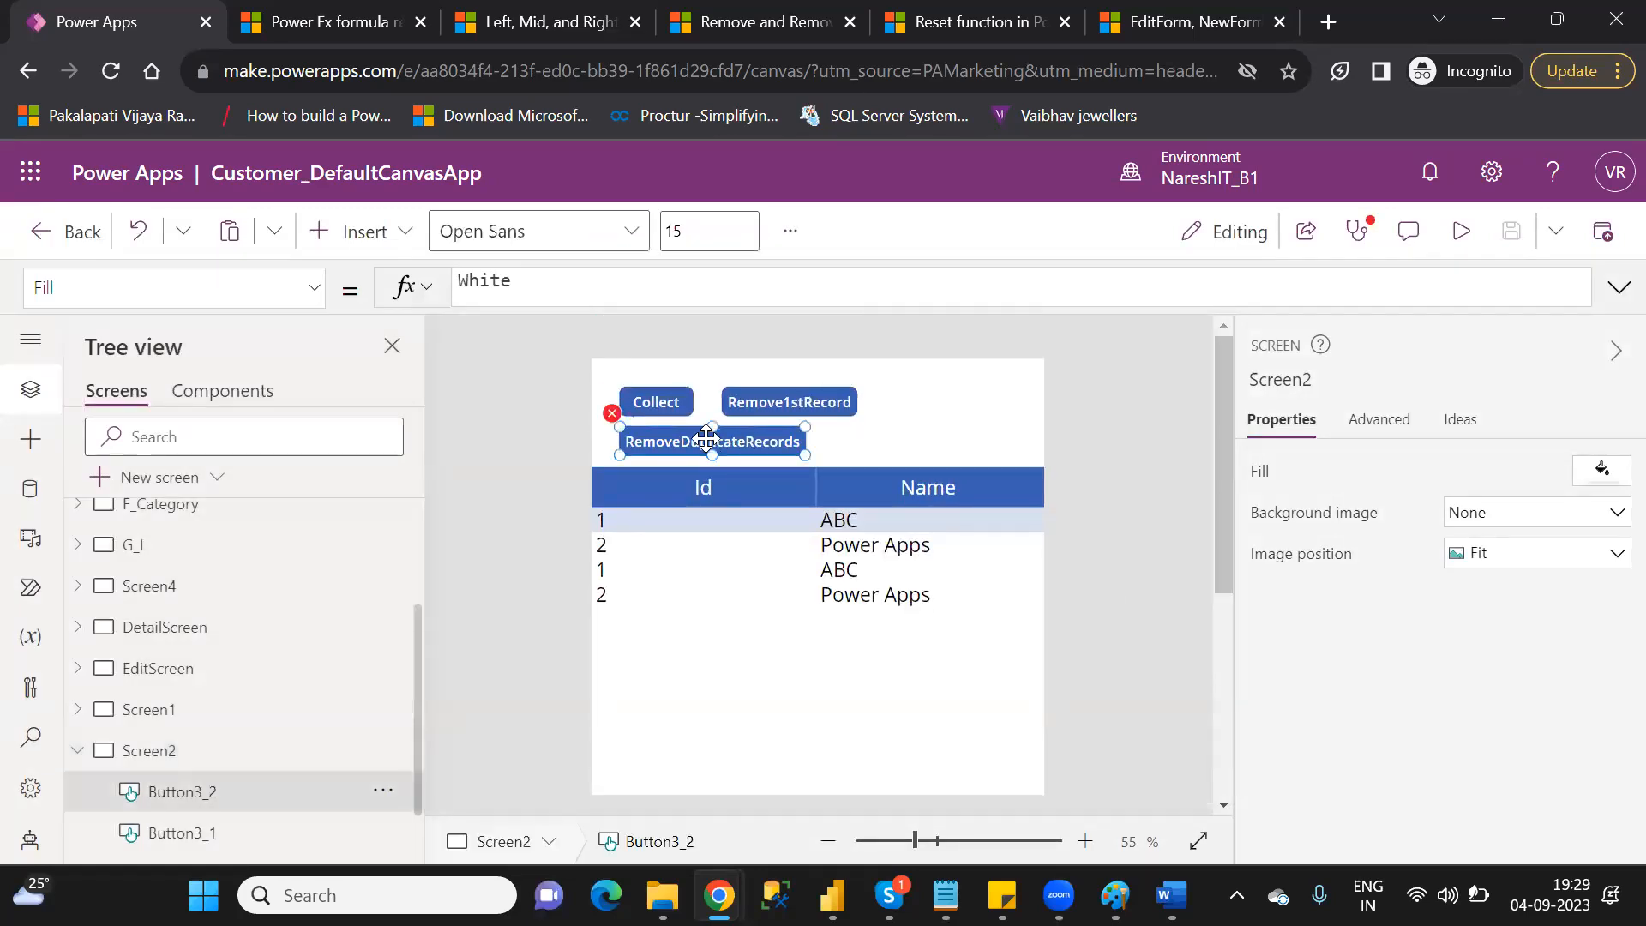
pyautogui.doubleClick(603, 289)
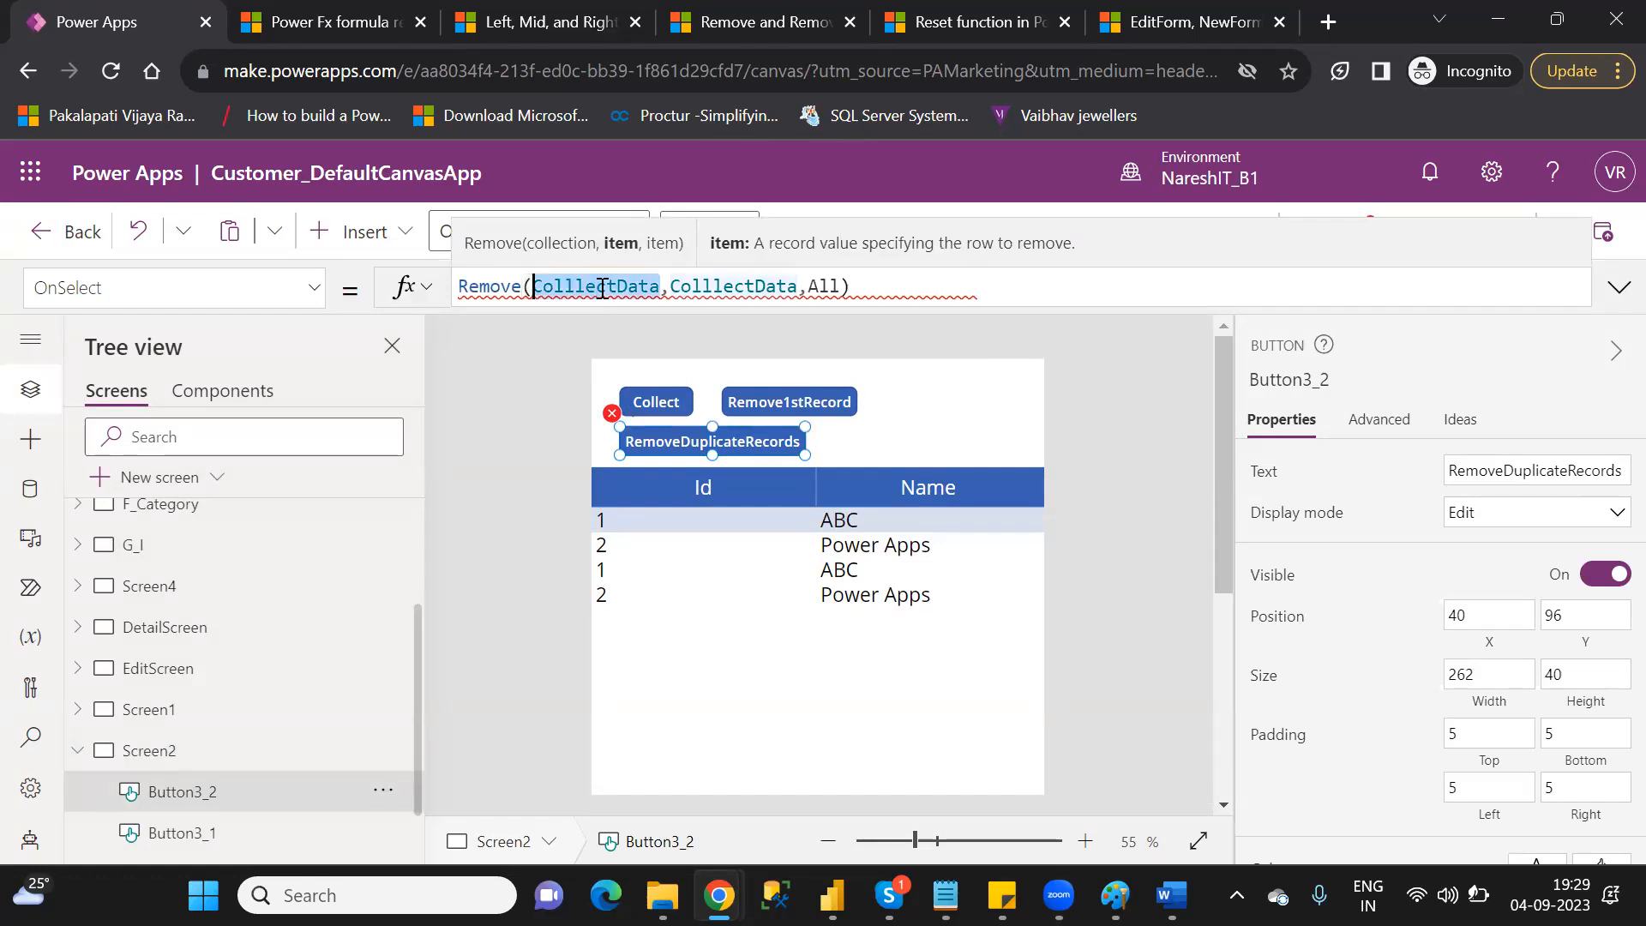
pyautogui.doubleClick(734, 286)
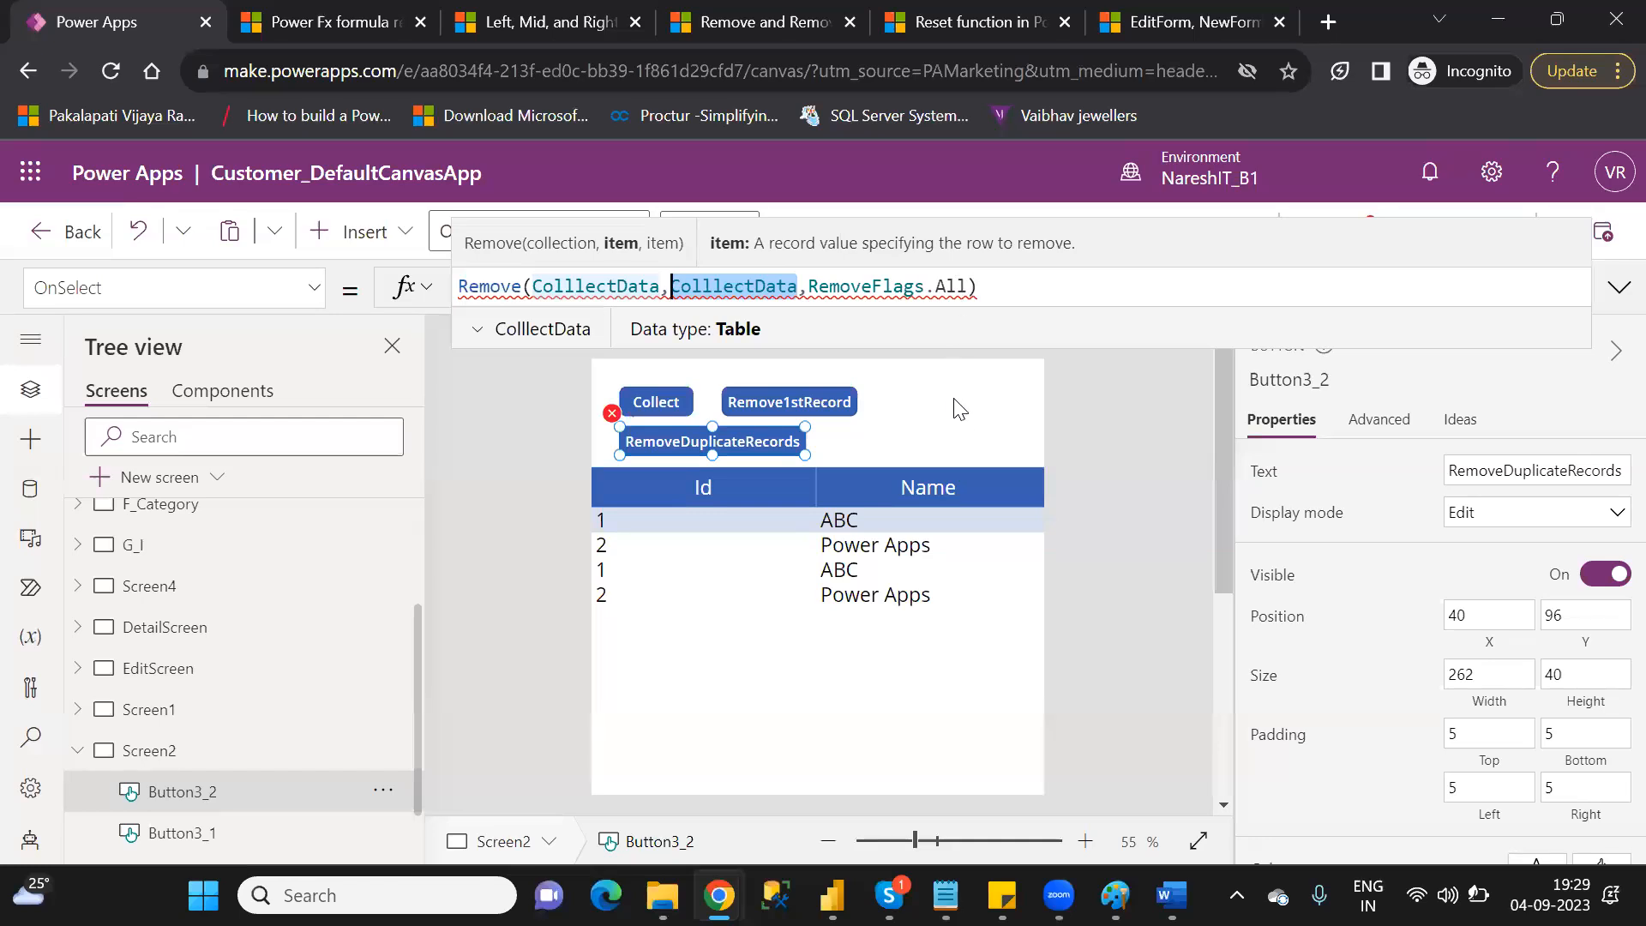
# - Preview the app again and run RemoveDuplicateRecords on the refilled collection
pyautogui.click(968, 419)
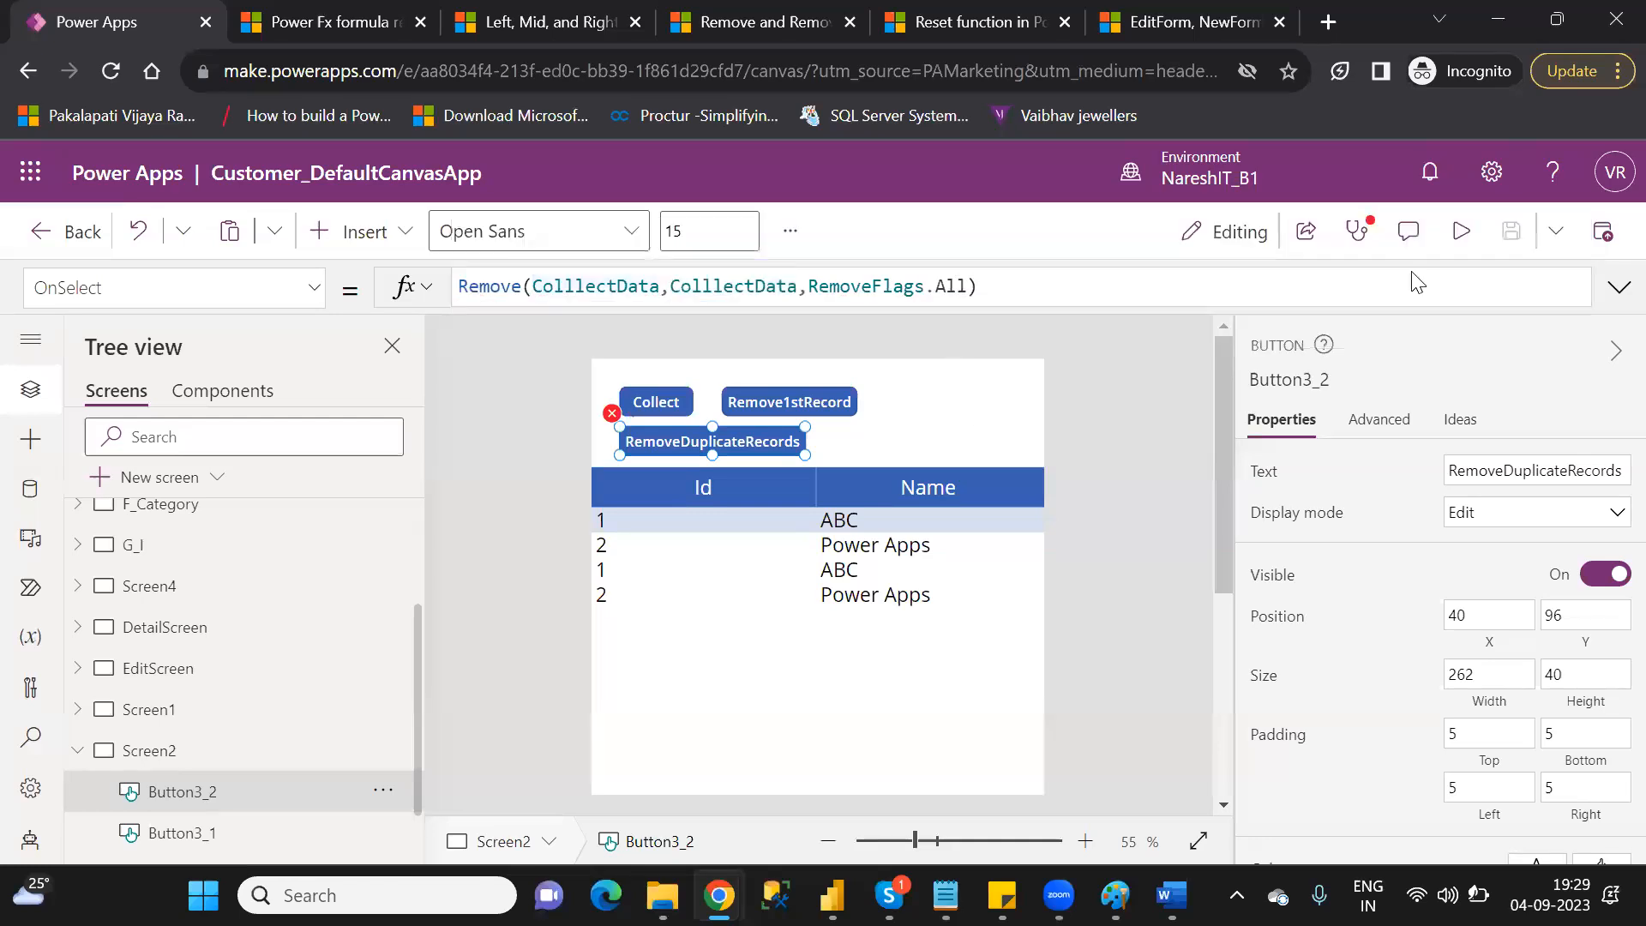
pyautogui.click(1468, 233)
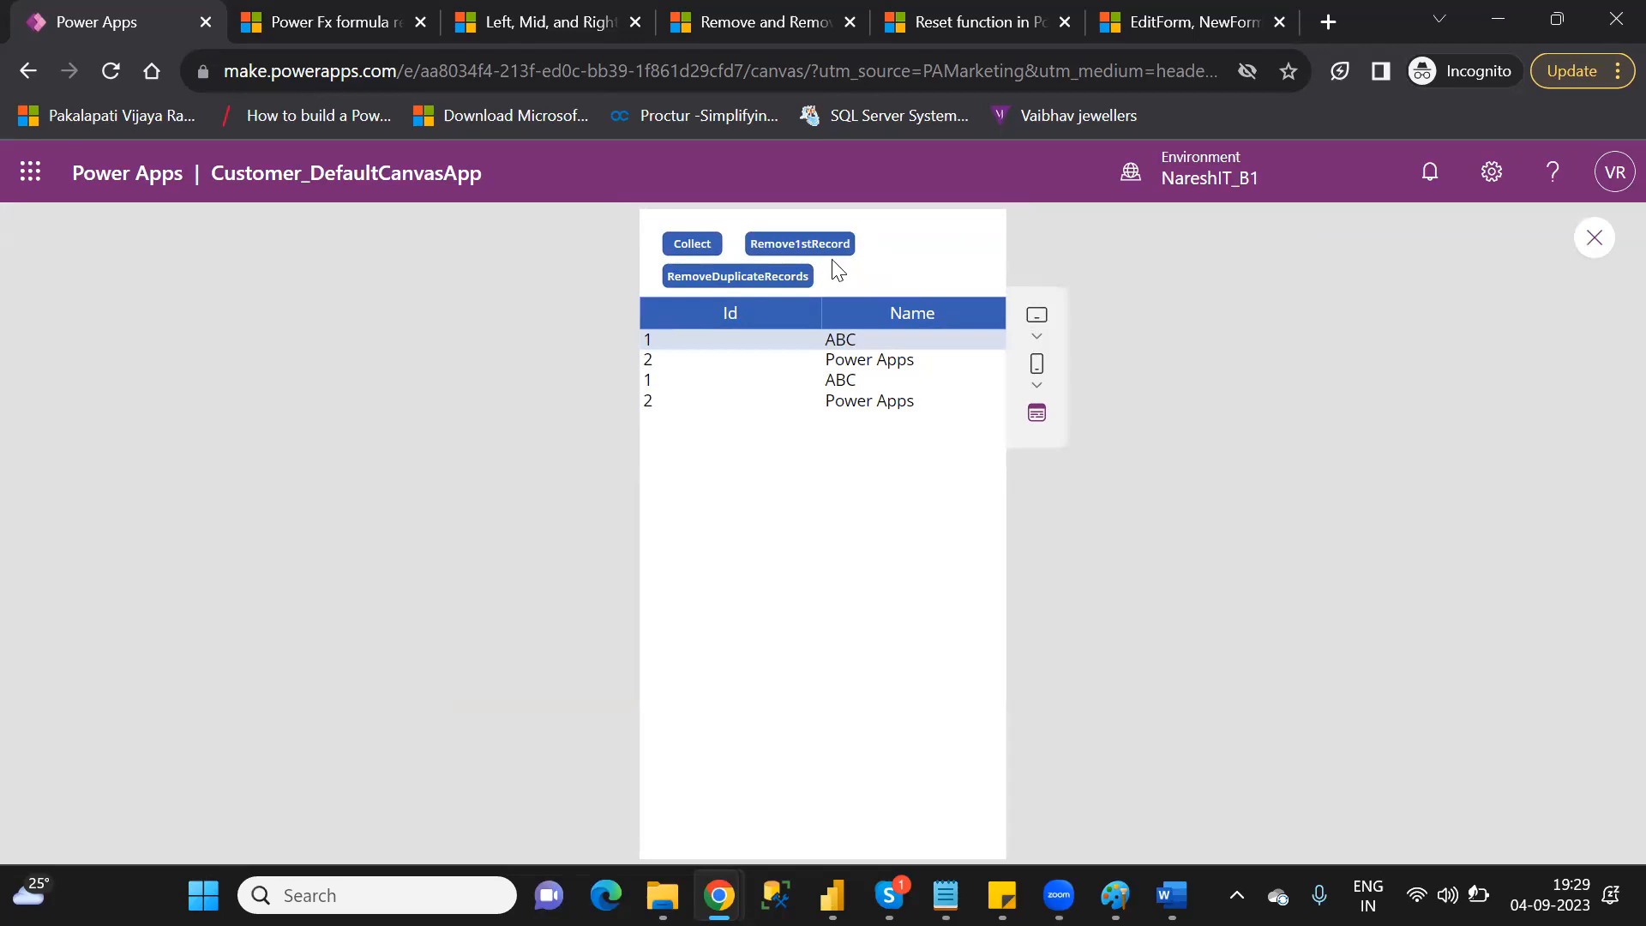
pyautogui.click(727, 276)
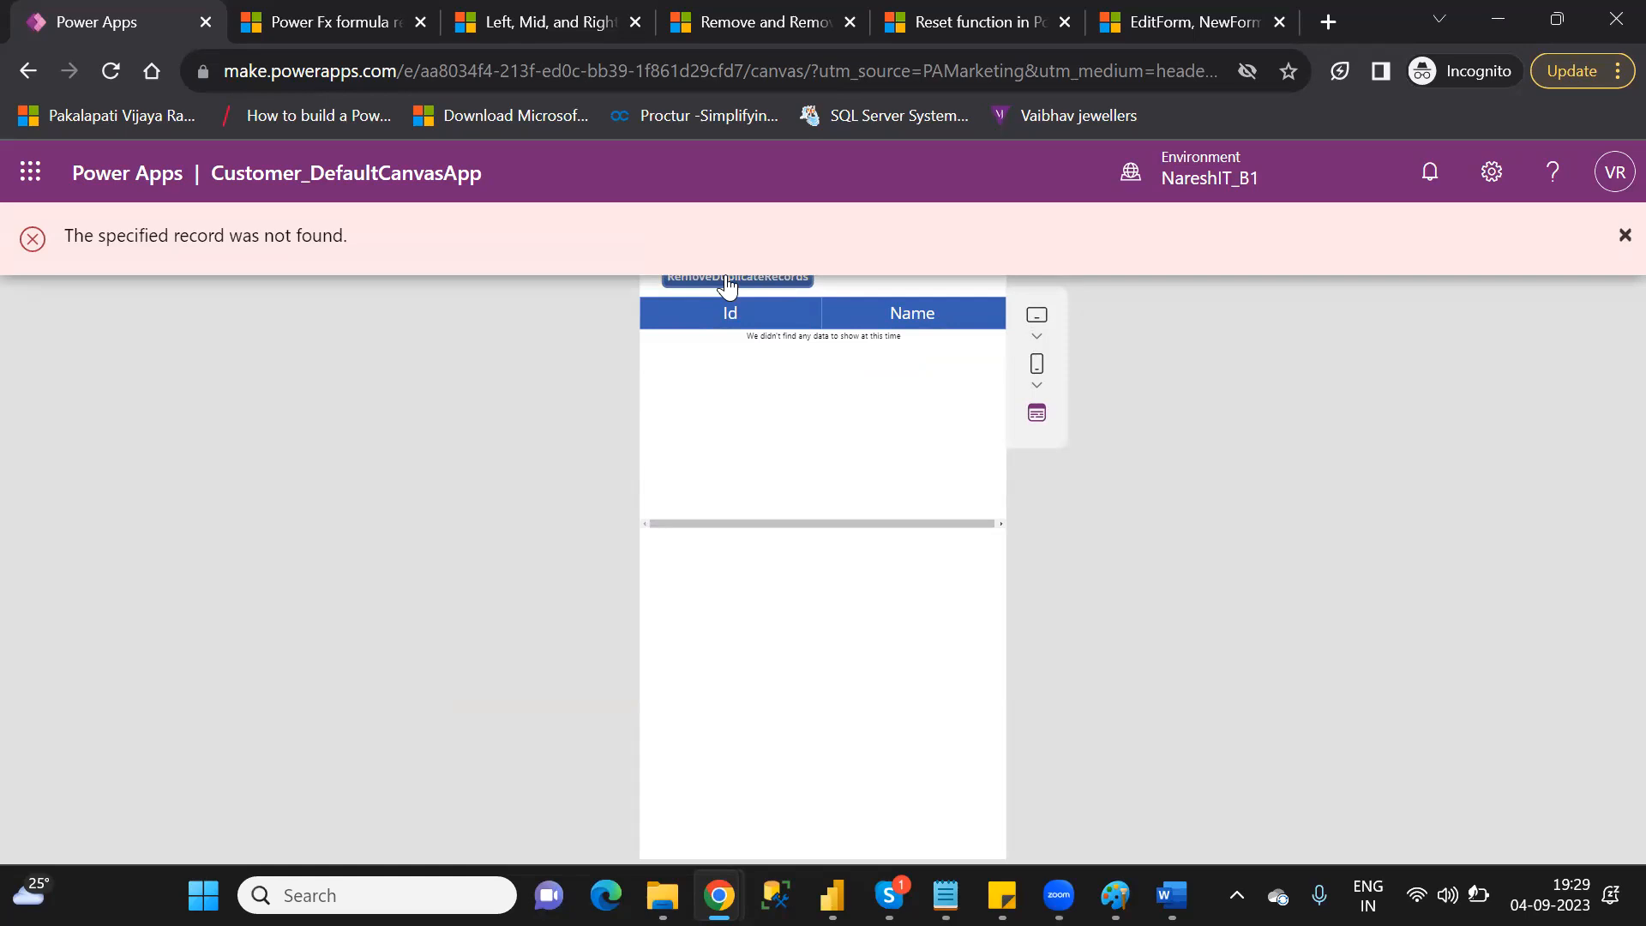
# - Dismiss the error notification and return from the preview to editing Screen2
pyautogui.click(1617, 241)
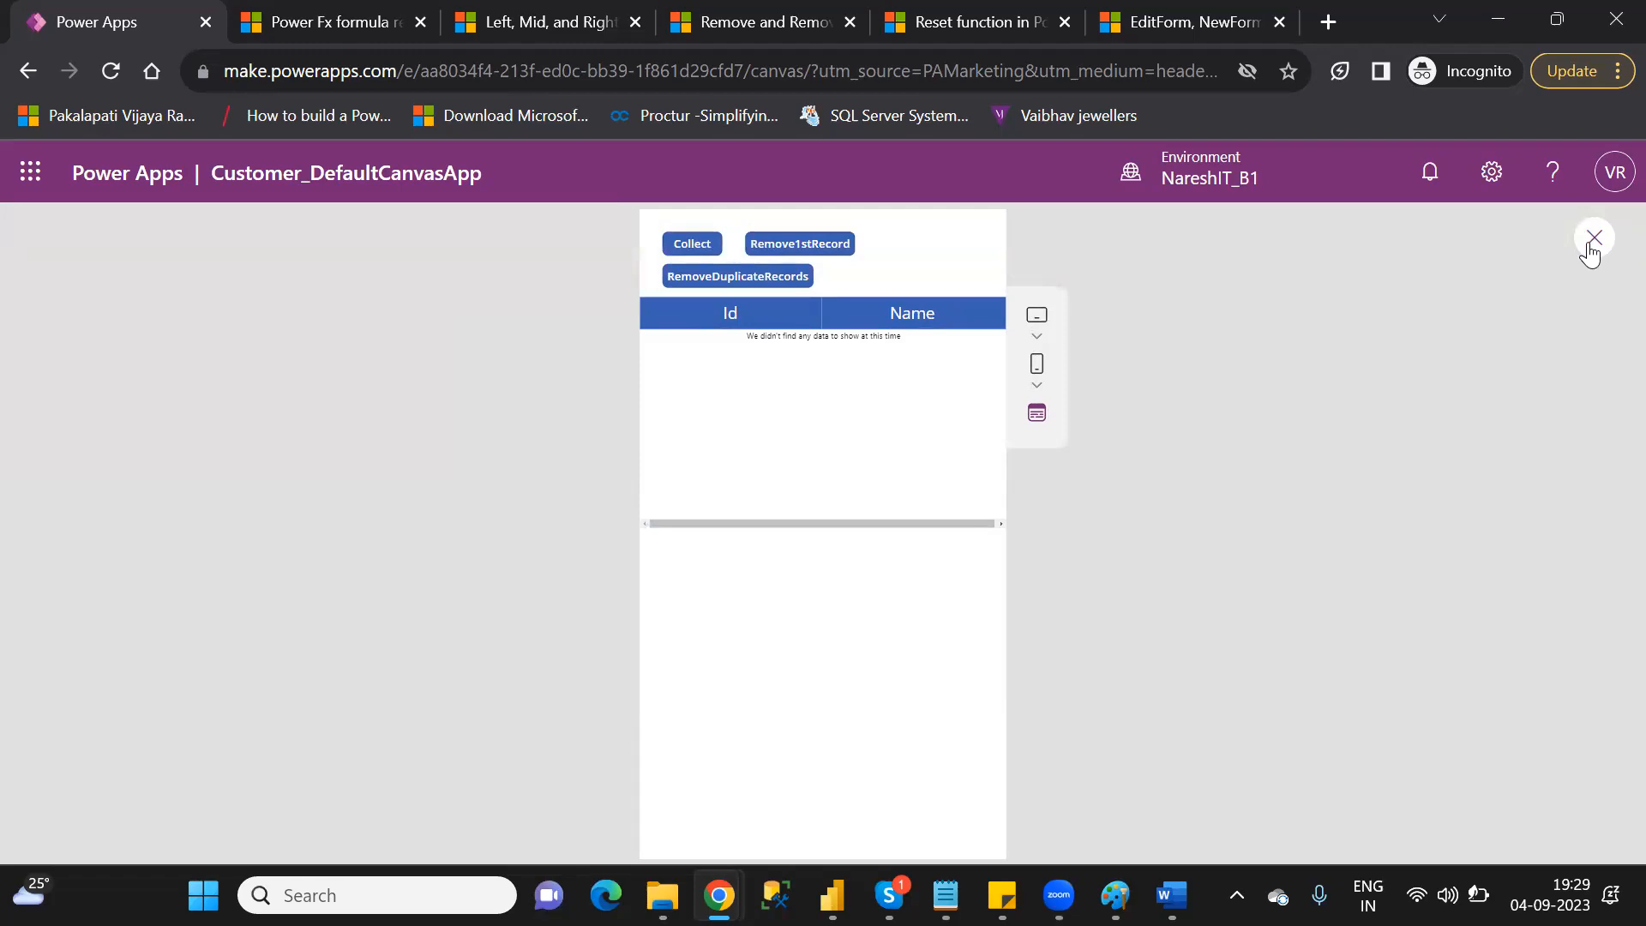
pyautogui.click(1591, 243)
pyautogui.click(1058, 627)
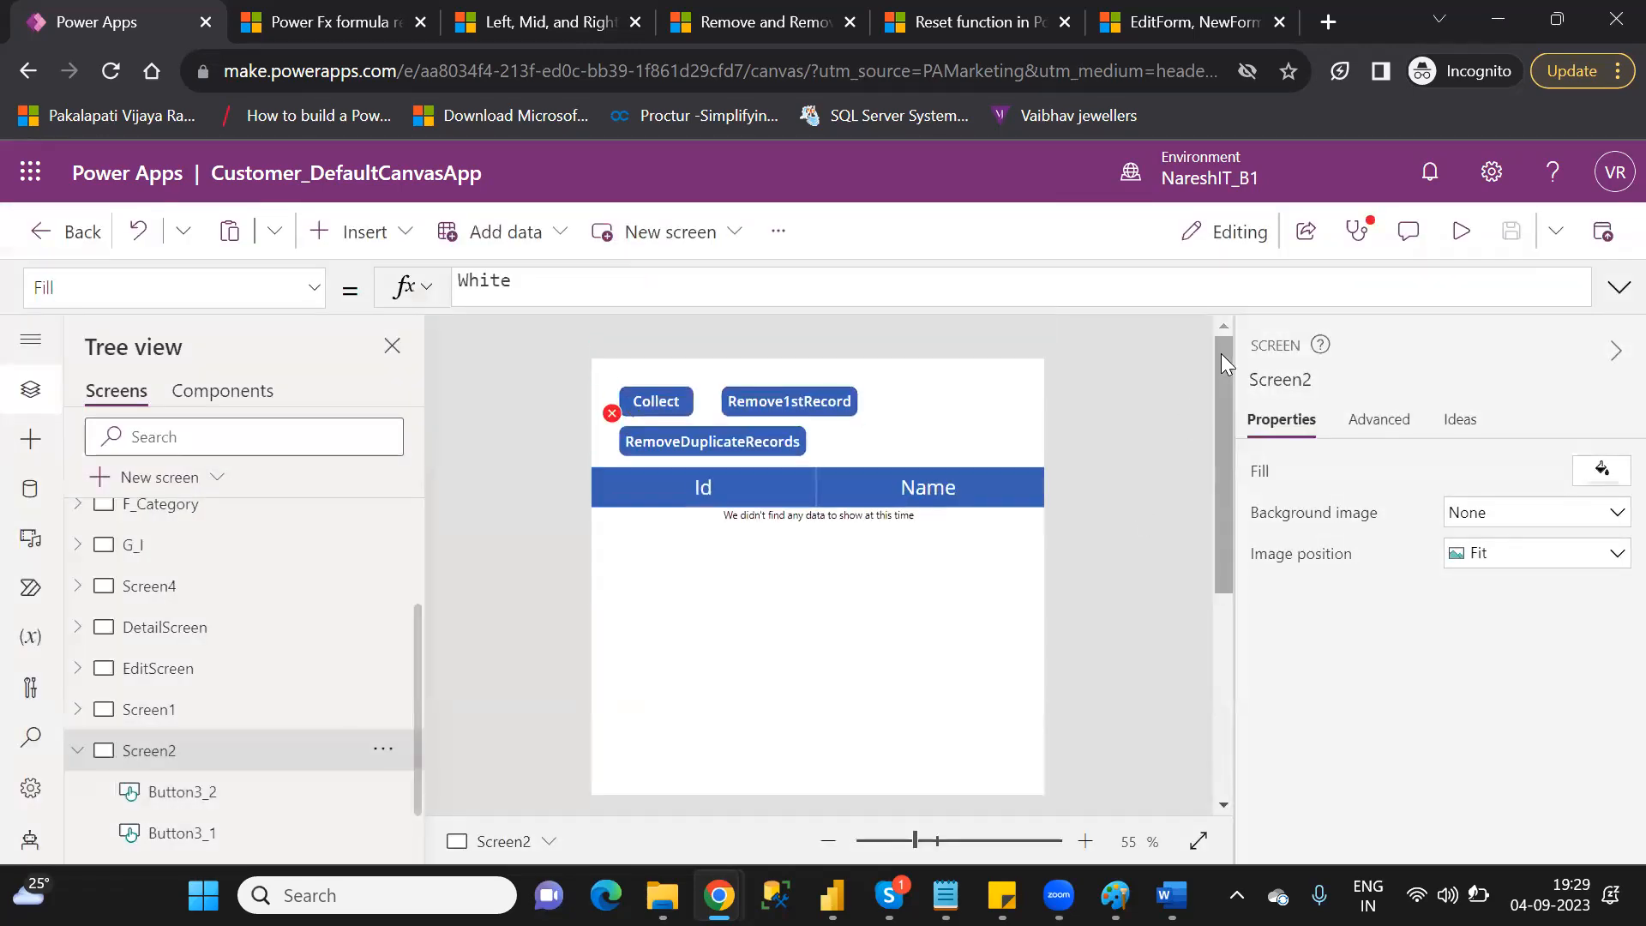
# - Duplicate the RemoveDuplicateRecords button and place the copy beside it, above the table's Name column
pyautogui.click(744, 439)
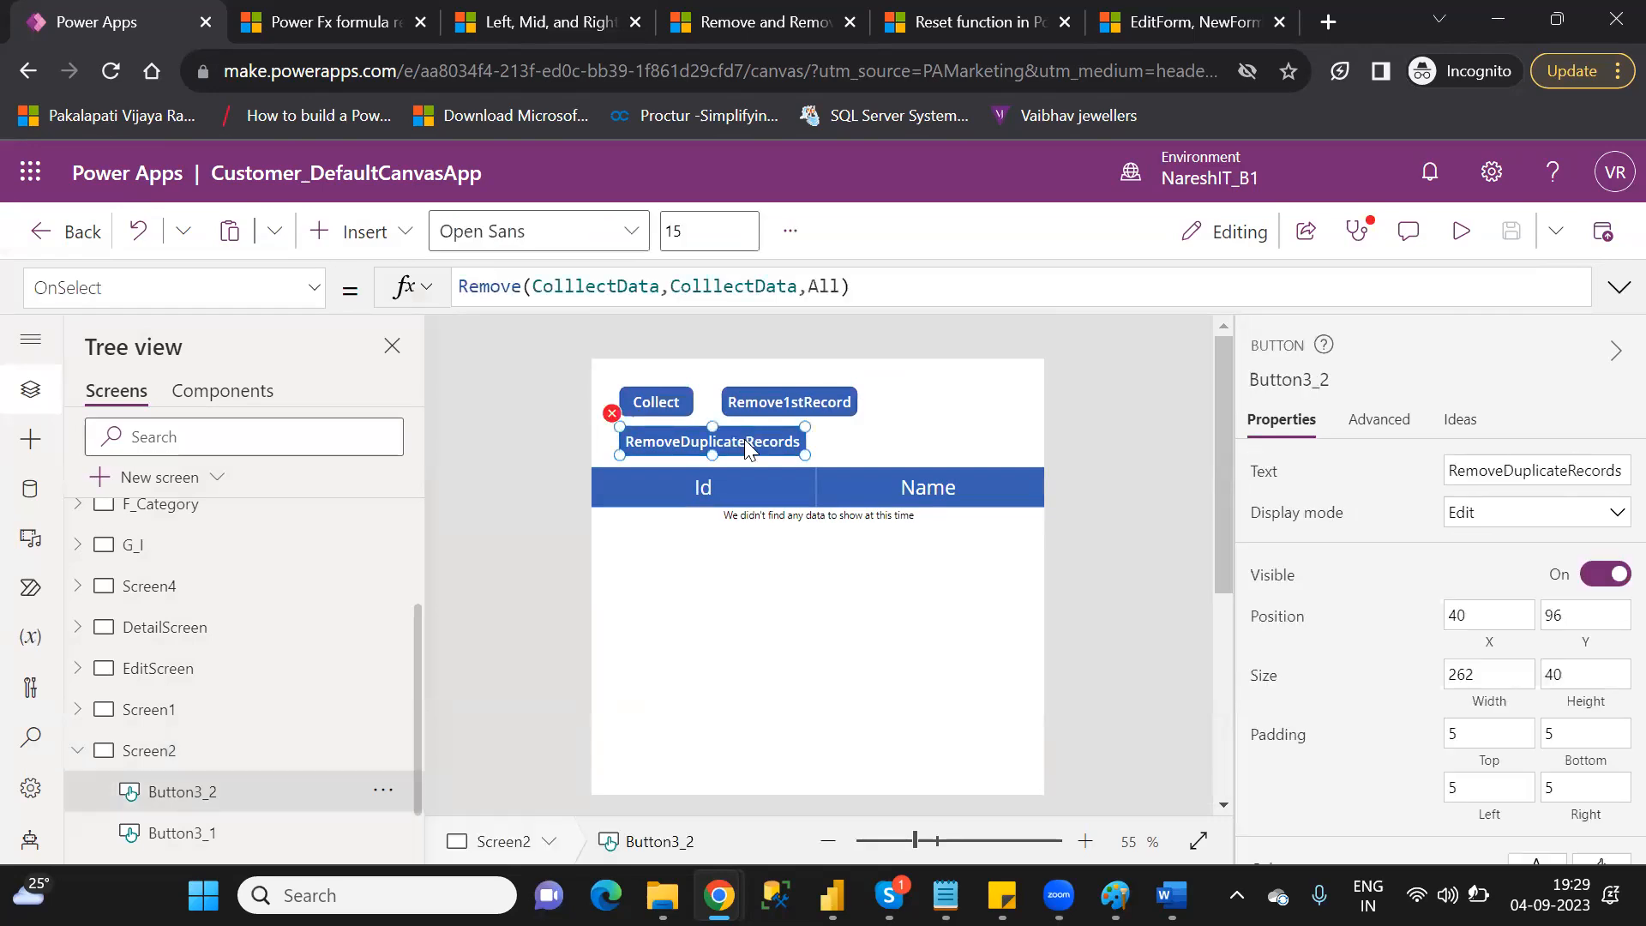
pyautogui.hotkey('ctrl', 'c')
pyautogui.hotkey('ctrl', 'v')
pyautogui.moveTo(879, 442); pyautogui.dragTo(950, 419)
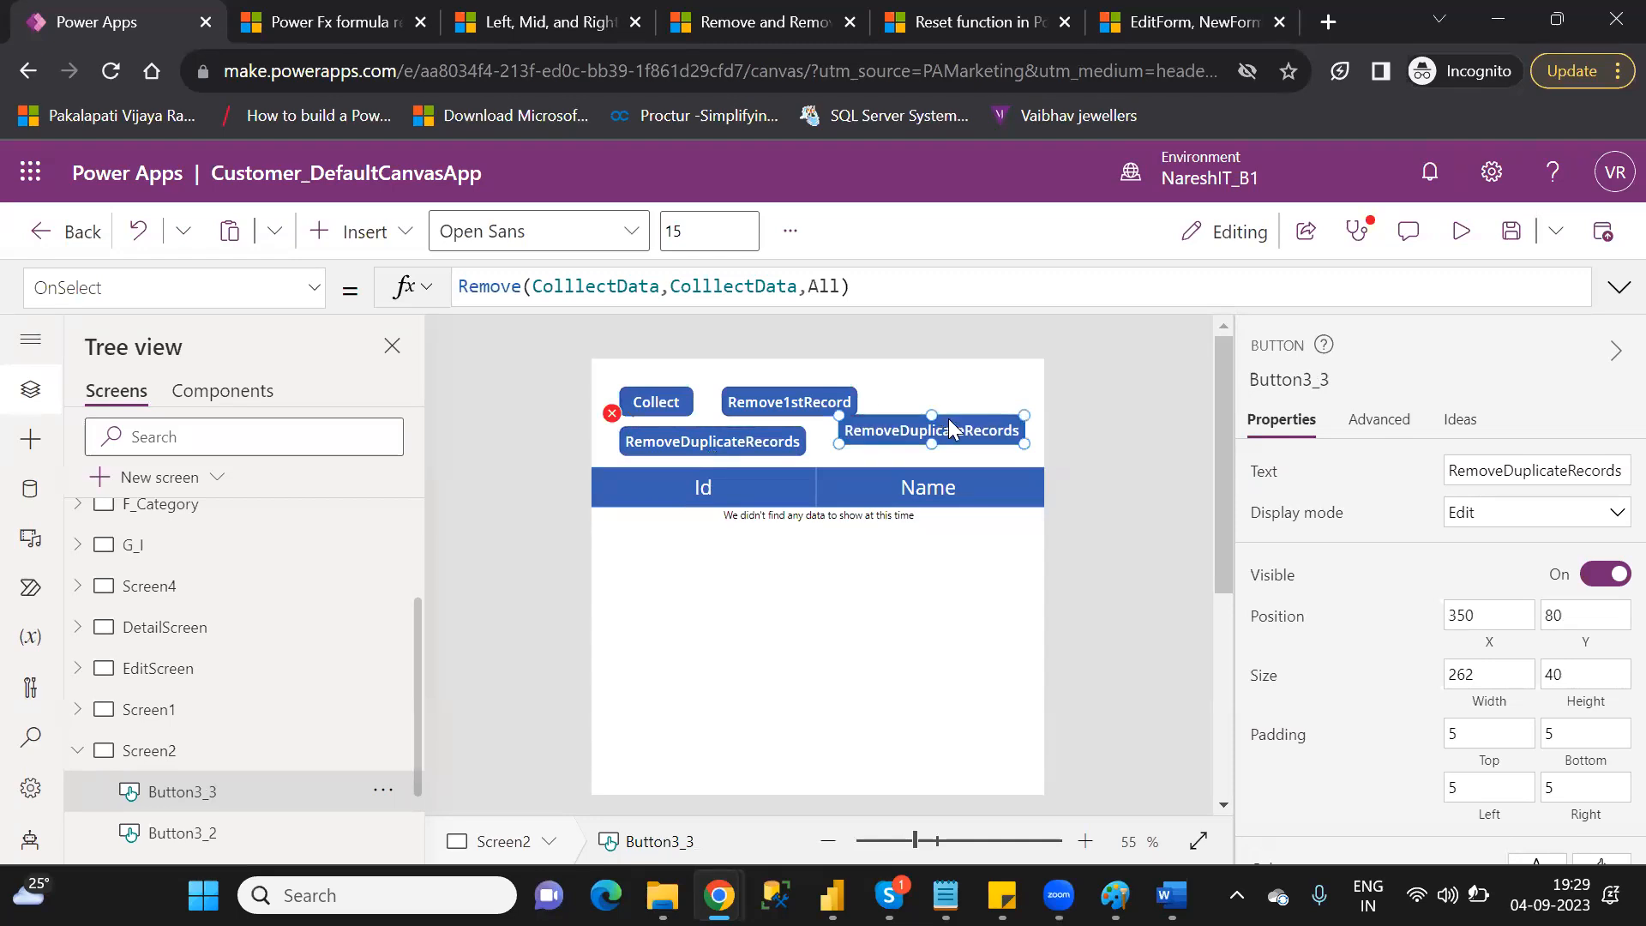
# - Align the copied button level with the original RemoveDuplicateRecords button, at X 351 and Y 96
pyautogui.press('Down')
pyautogui.press('Down')
pyautogui.press('Down')
pyautogui.press('Down')
pyautogui.press('Up')
pyautogui.press('Up')
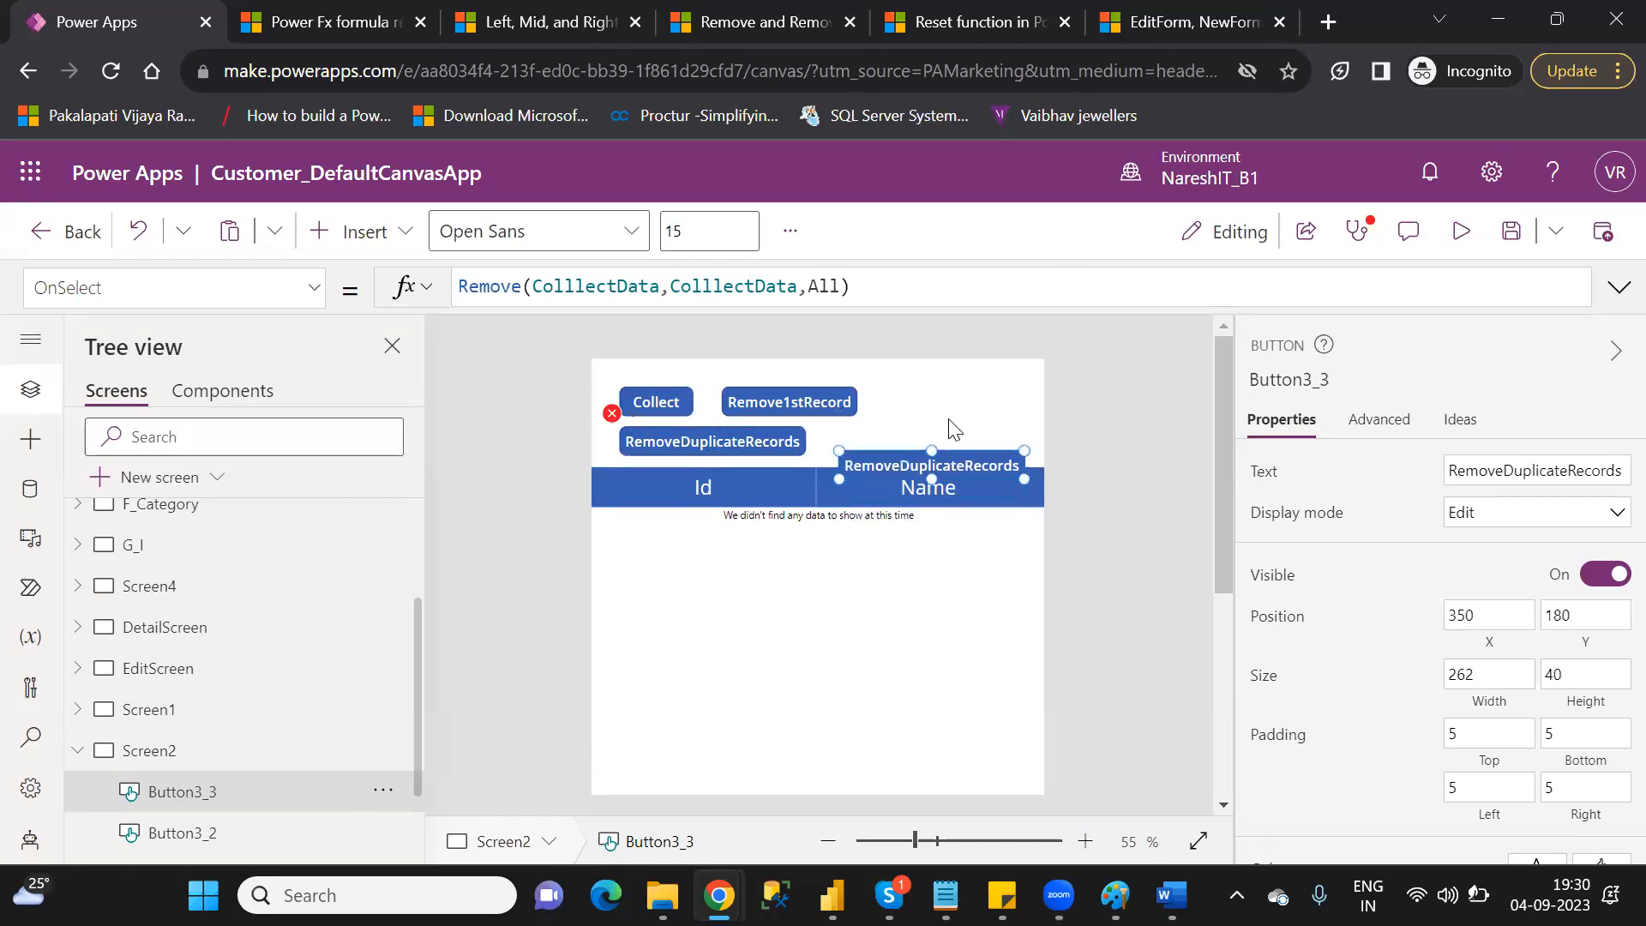
pyautogui.press('Up')
pyautogui.press('Up')
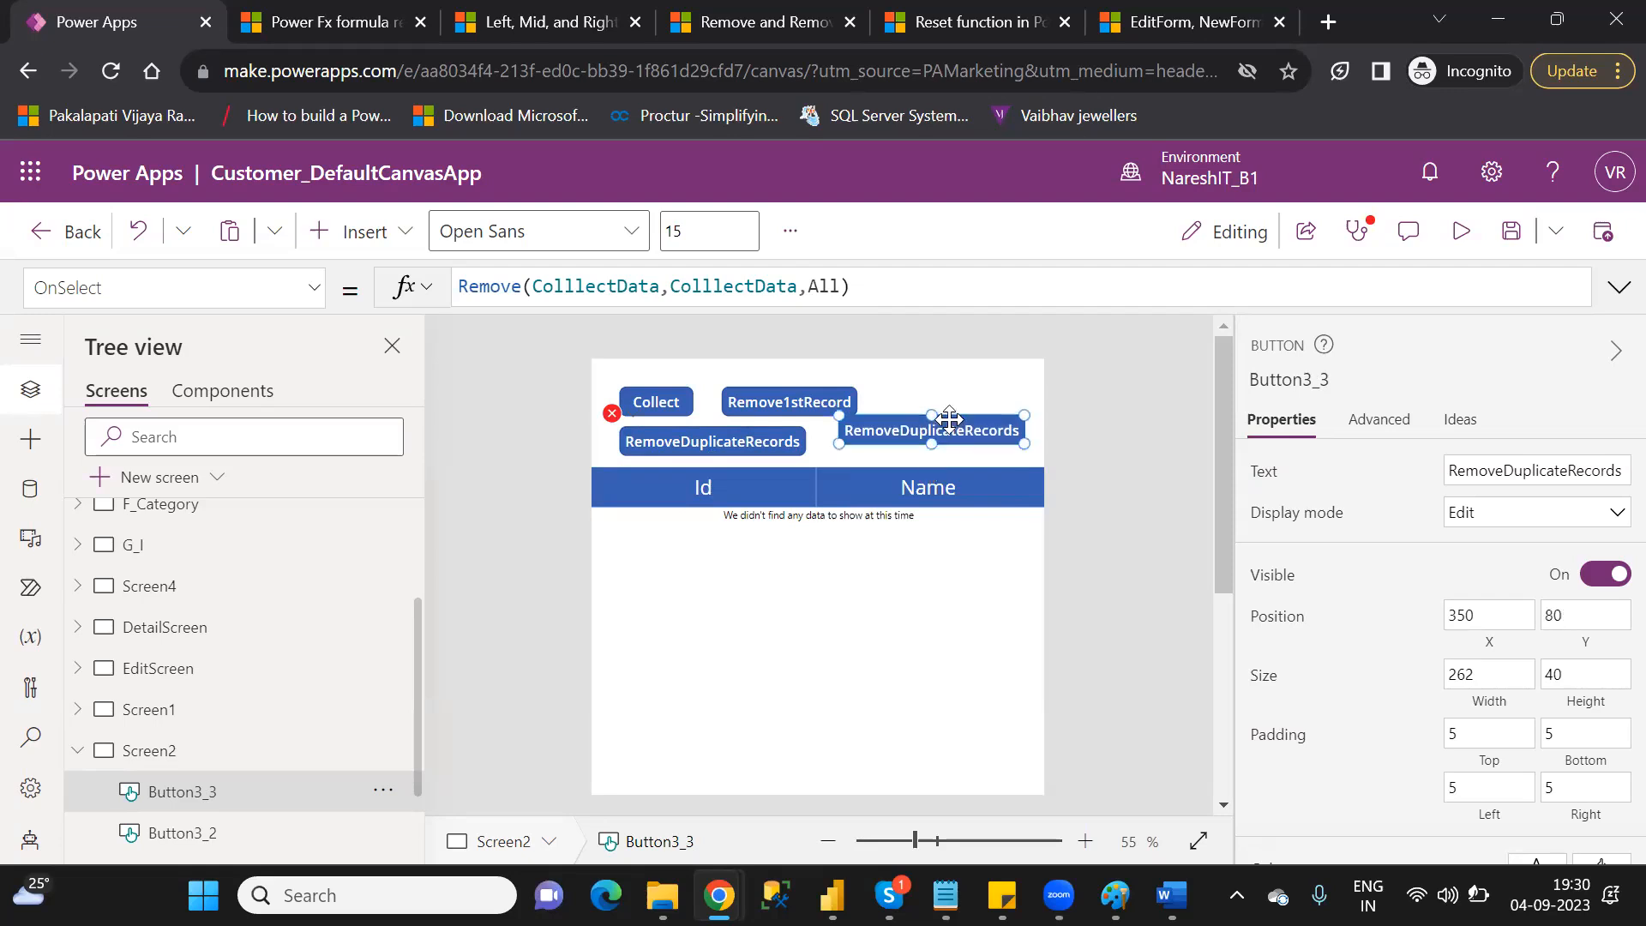
pyautogui.press('Down')
pyautogui.press('Down')
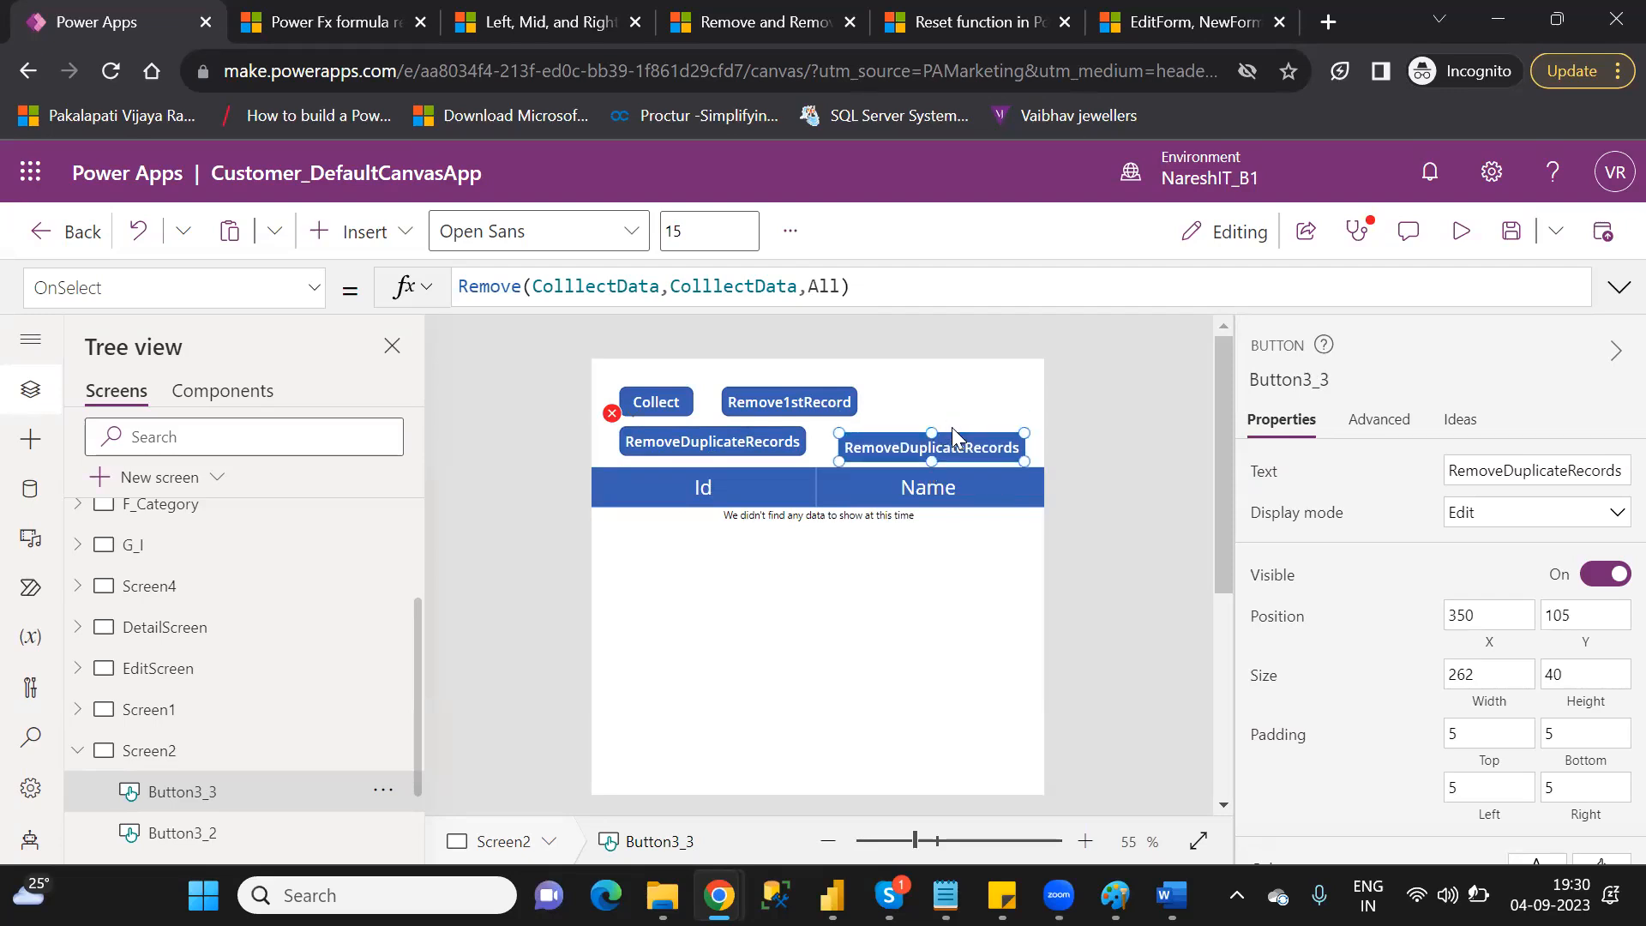
pyautogui.moveTo(962, 429); pyautogui.dragTo(952, 429)
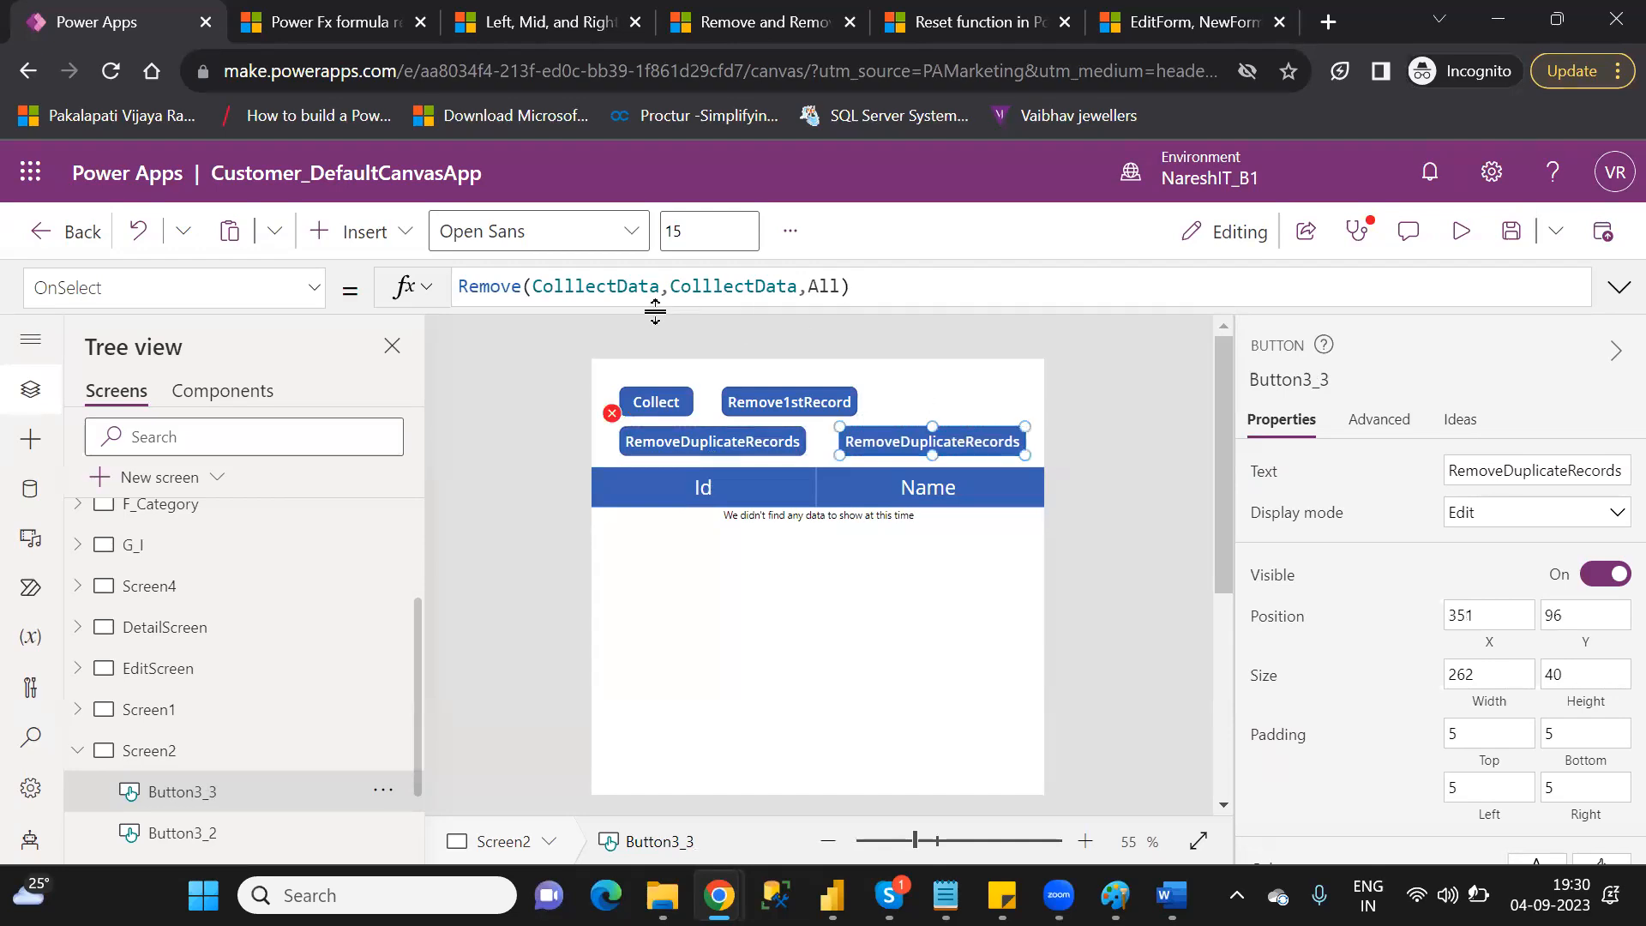
# - Change the copied button's text to "Remove All the records"
pyautogui.doubleClick(1535, 464)
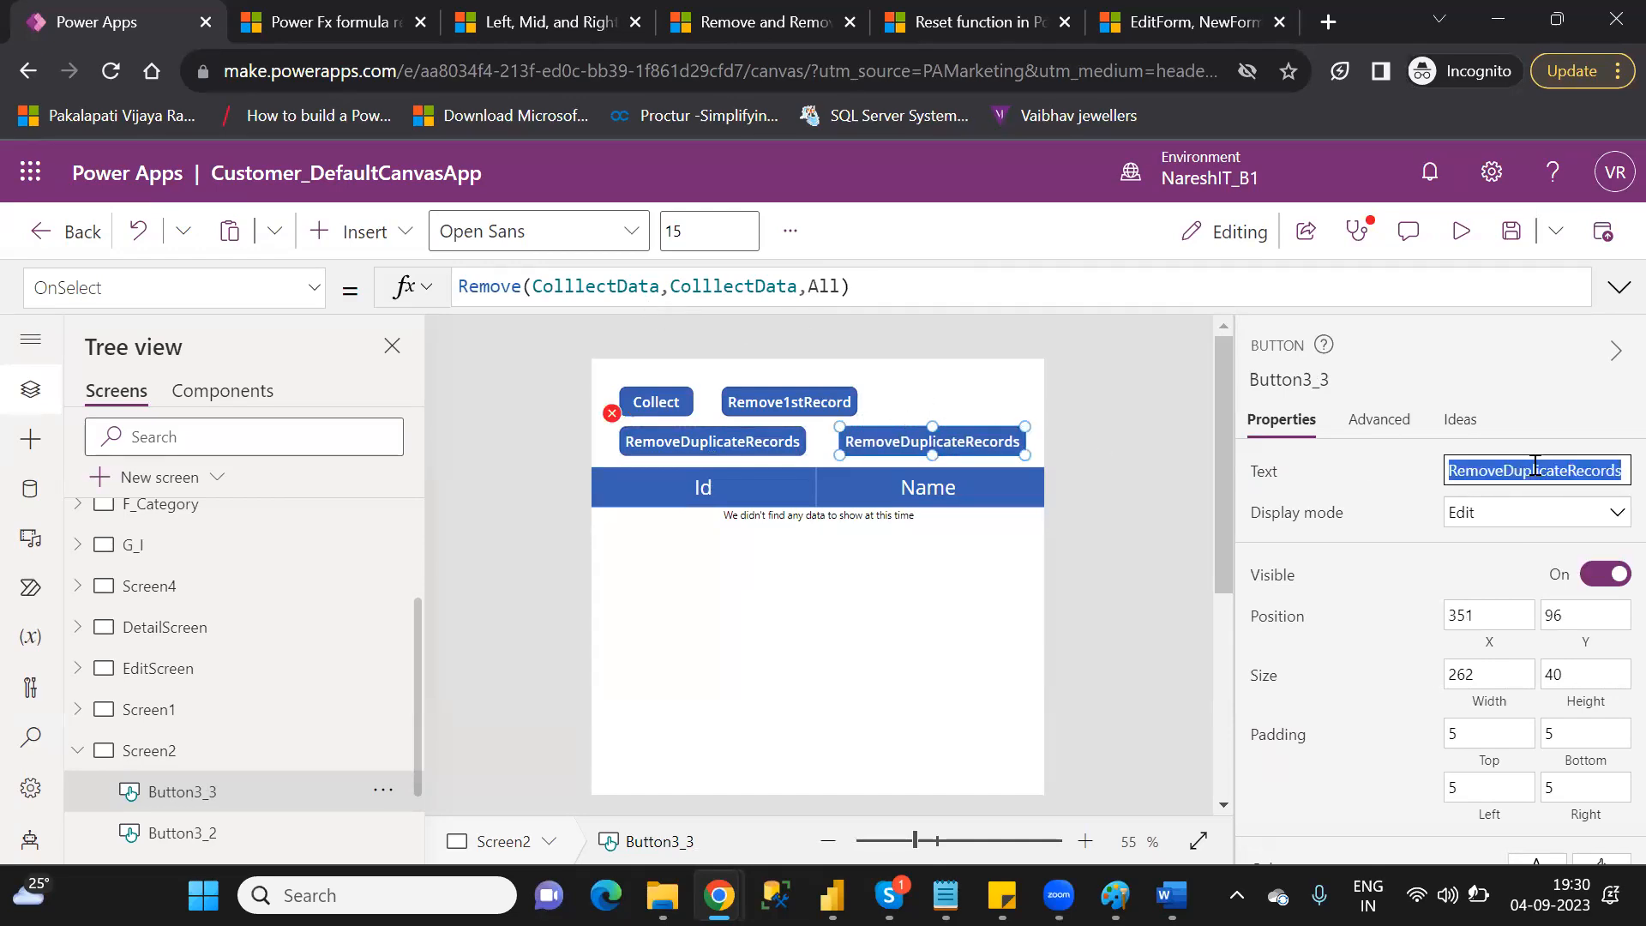
pyautogui.write('Remove all')
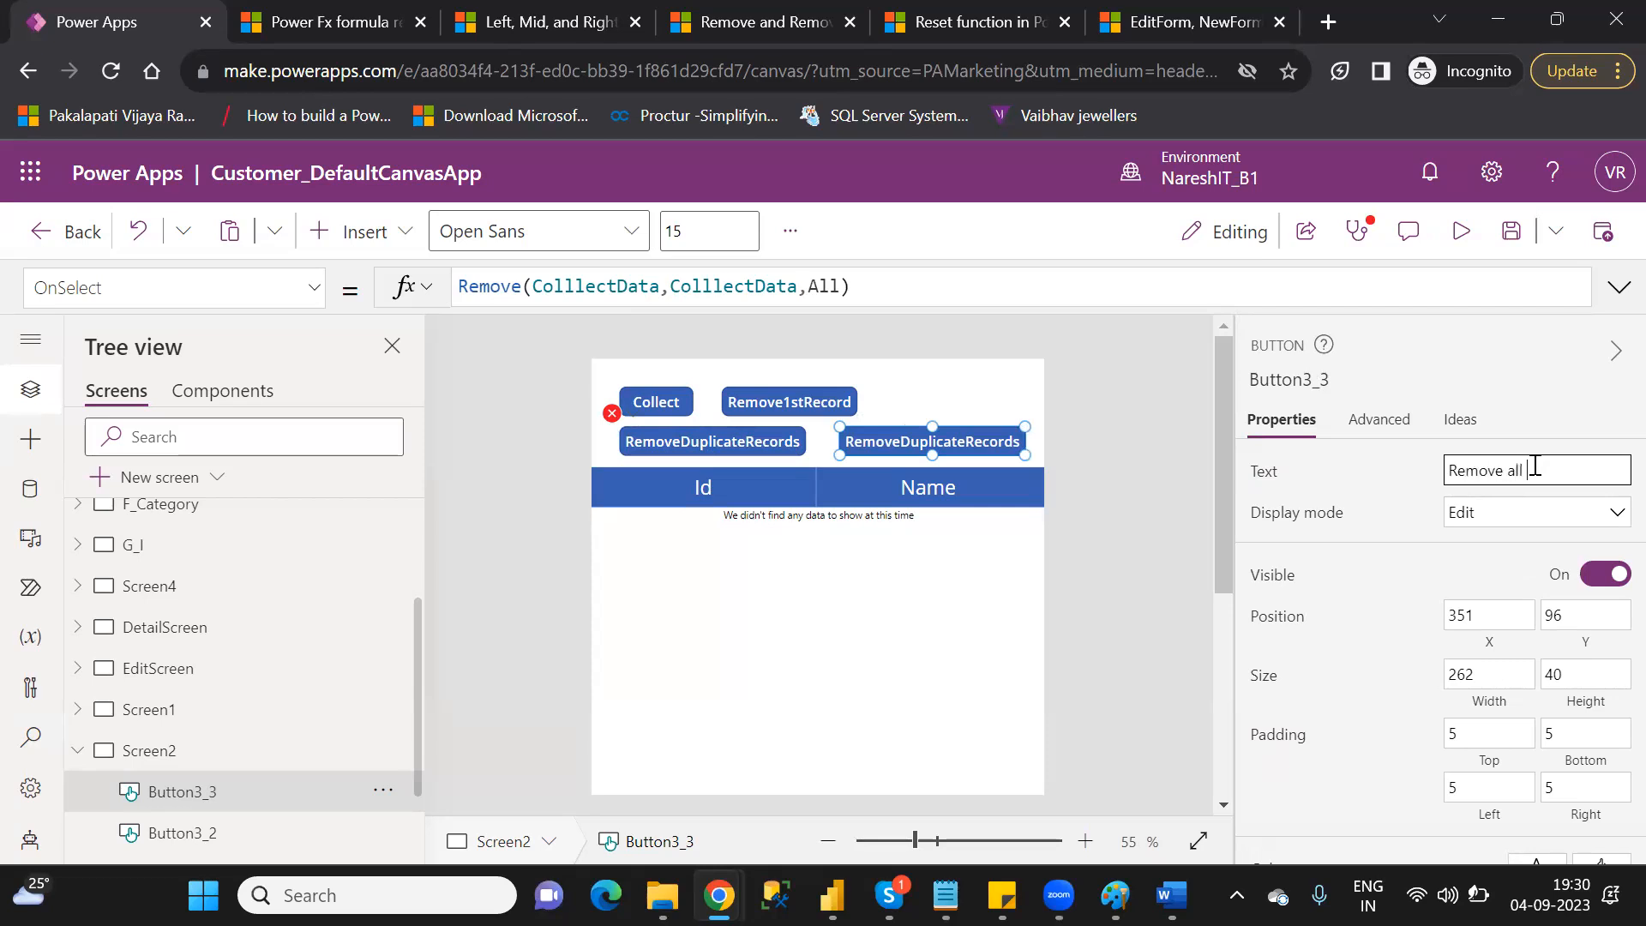
pyautogui.press('BackSpace')
pyautogui.press('BackSpace')
pyautogui.press('BackSpace')
pyautogui.press('BackSpace')
pyautogui.write('All the ')
pyautogui.write('recrod')
pyautogui.press('BackSpace')
pyautogui.press('BackSpace')
pyautogui.press('BackSpace')
pyautogui.write('ords')
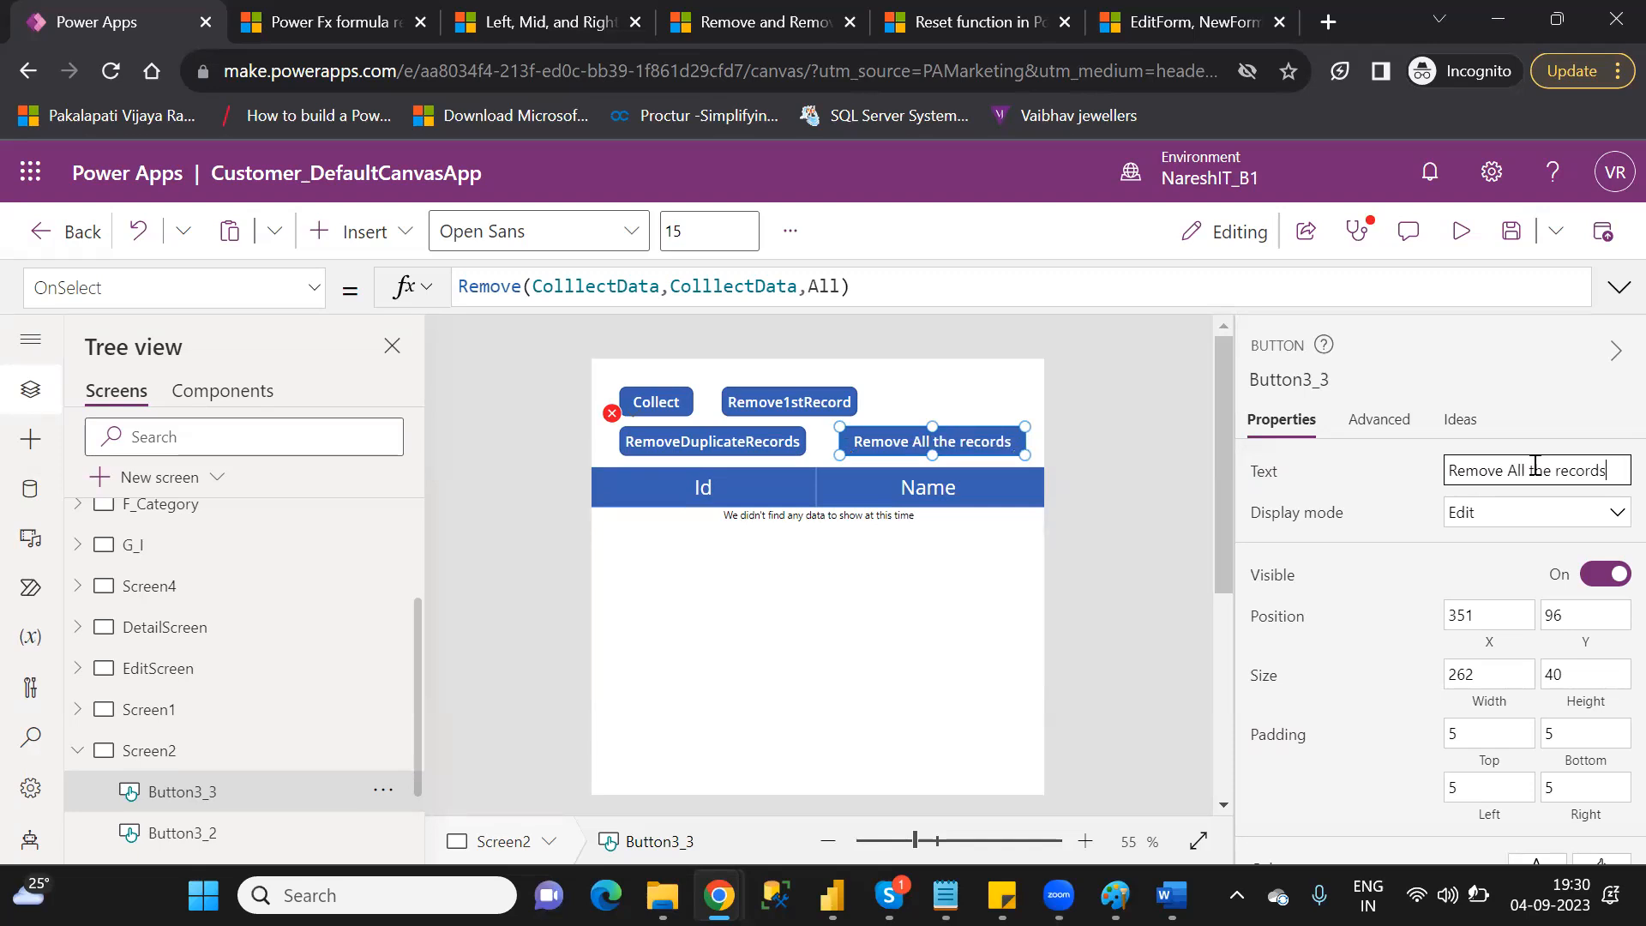
# - In the RemoveDuplicateRecords button's OnSelect formula, change the item argument to First(ColllectData)
pyautogui.click(763, 446)
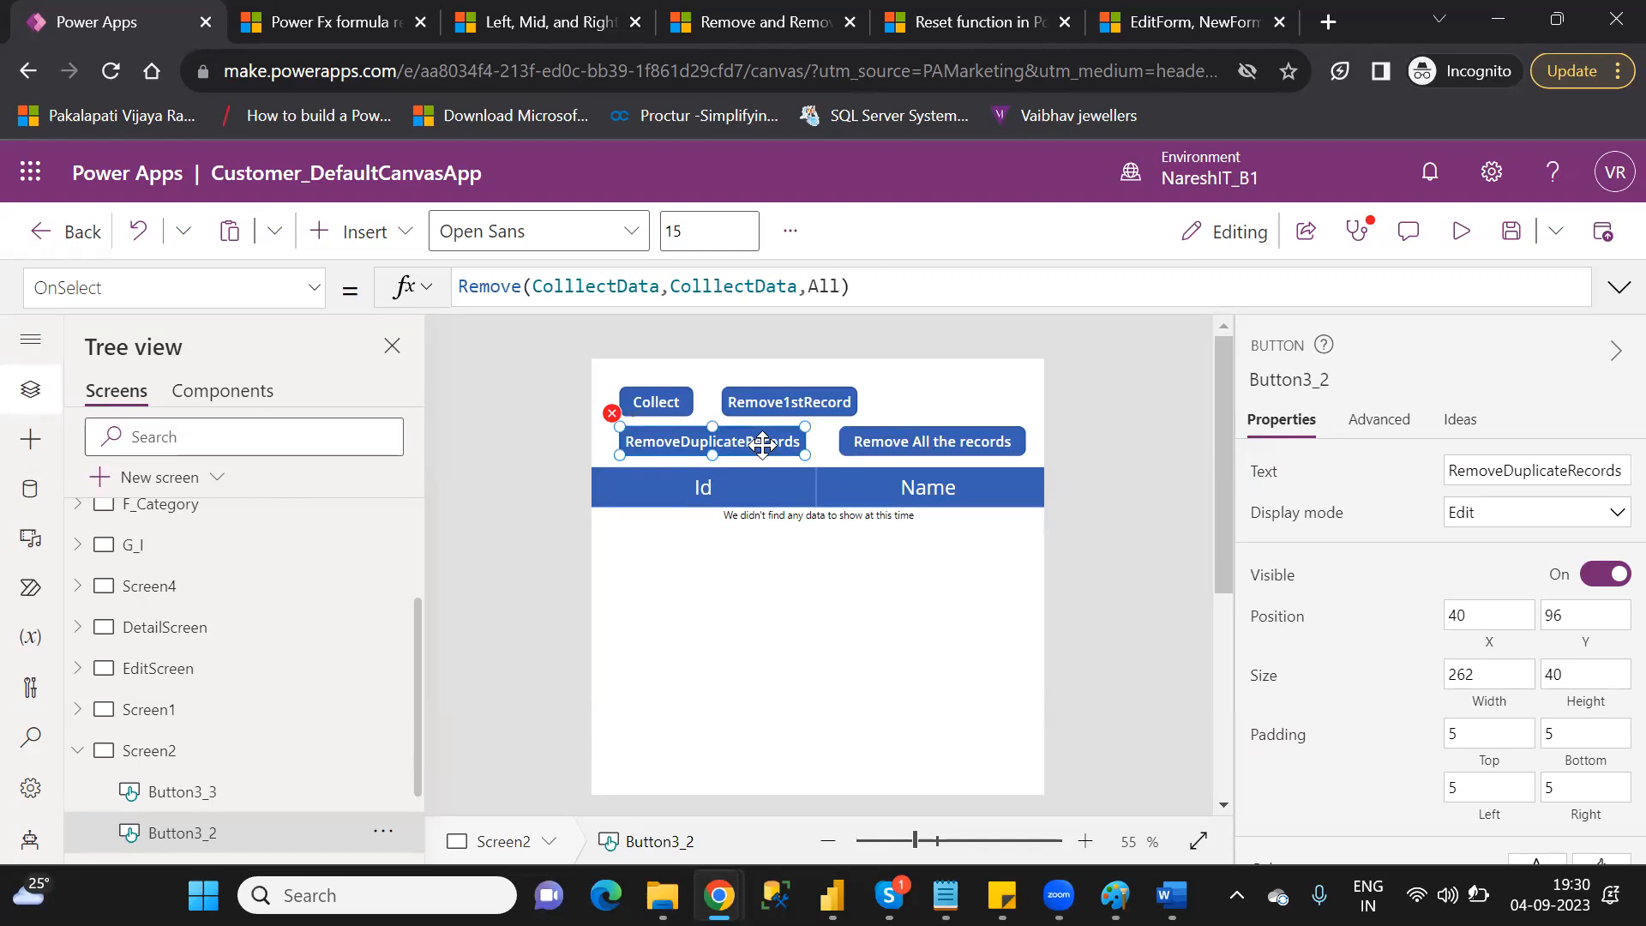
pyautogui.click(675, 287)
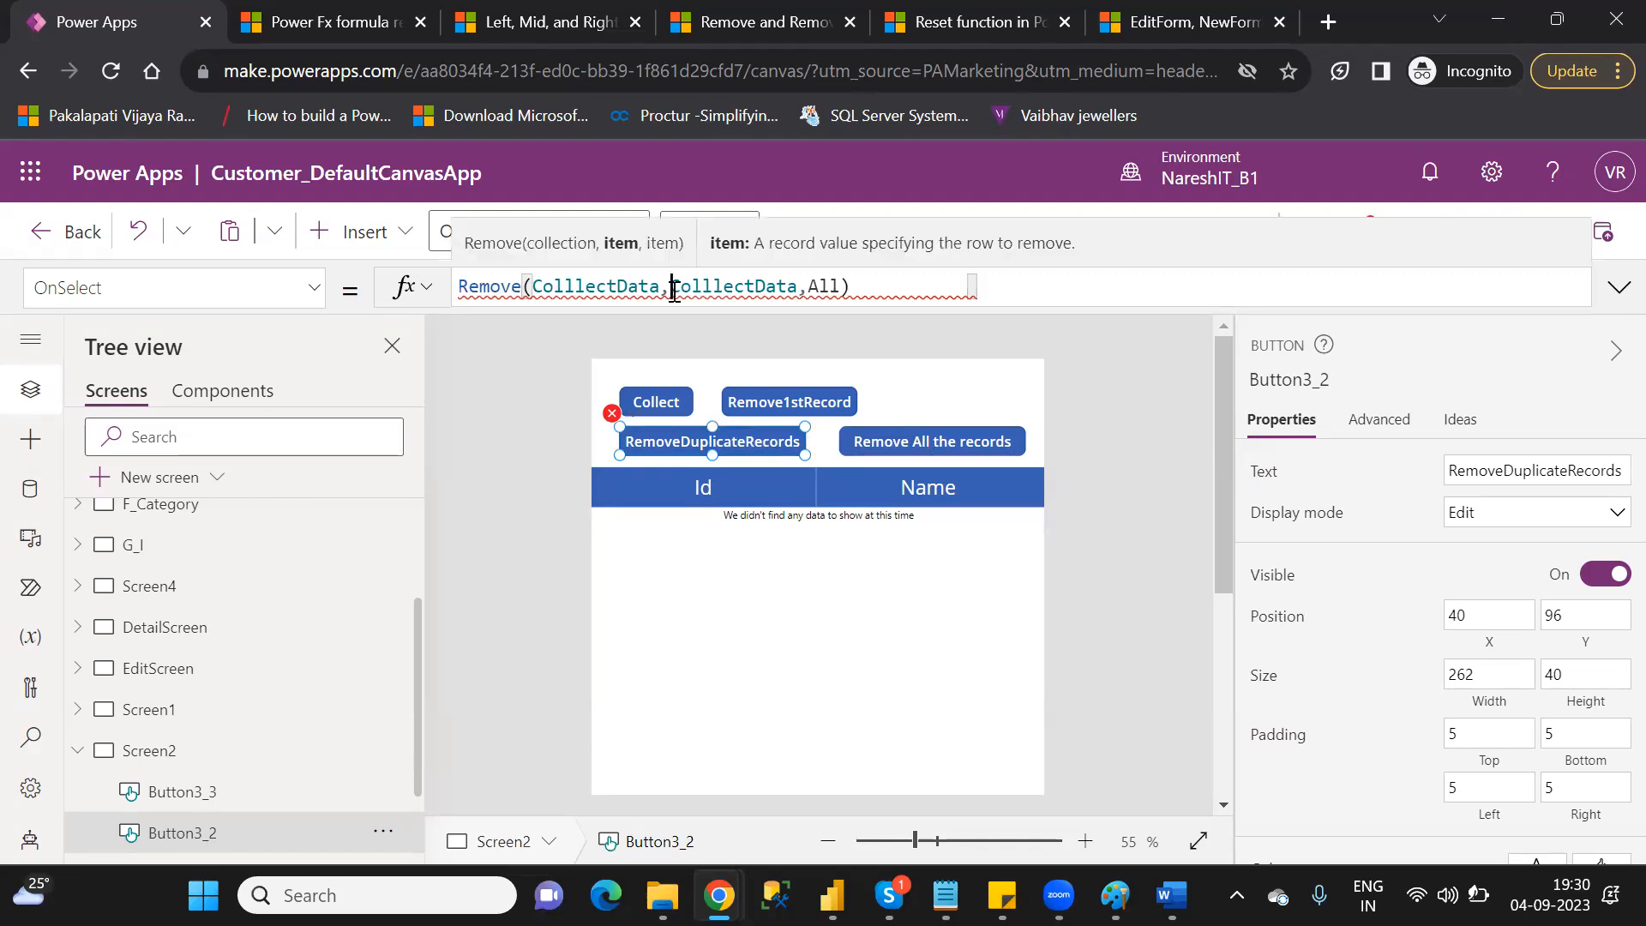
pyautogui.write('first')
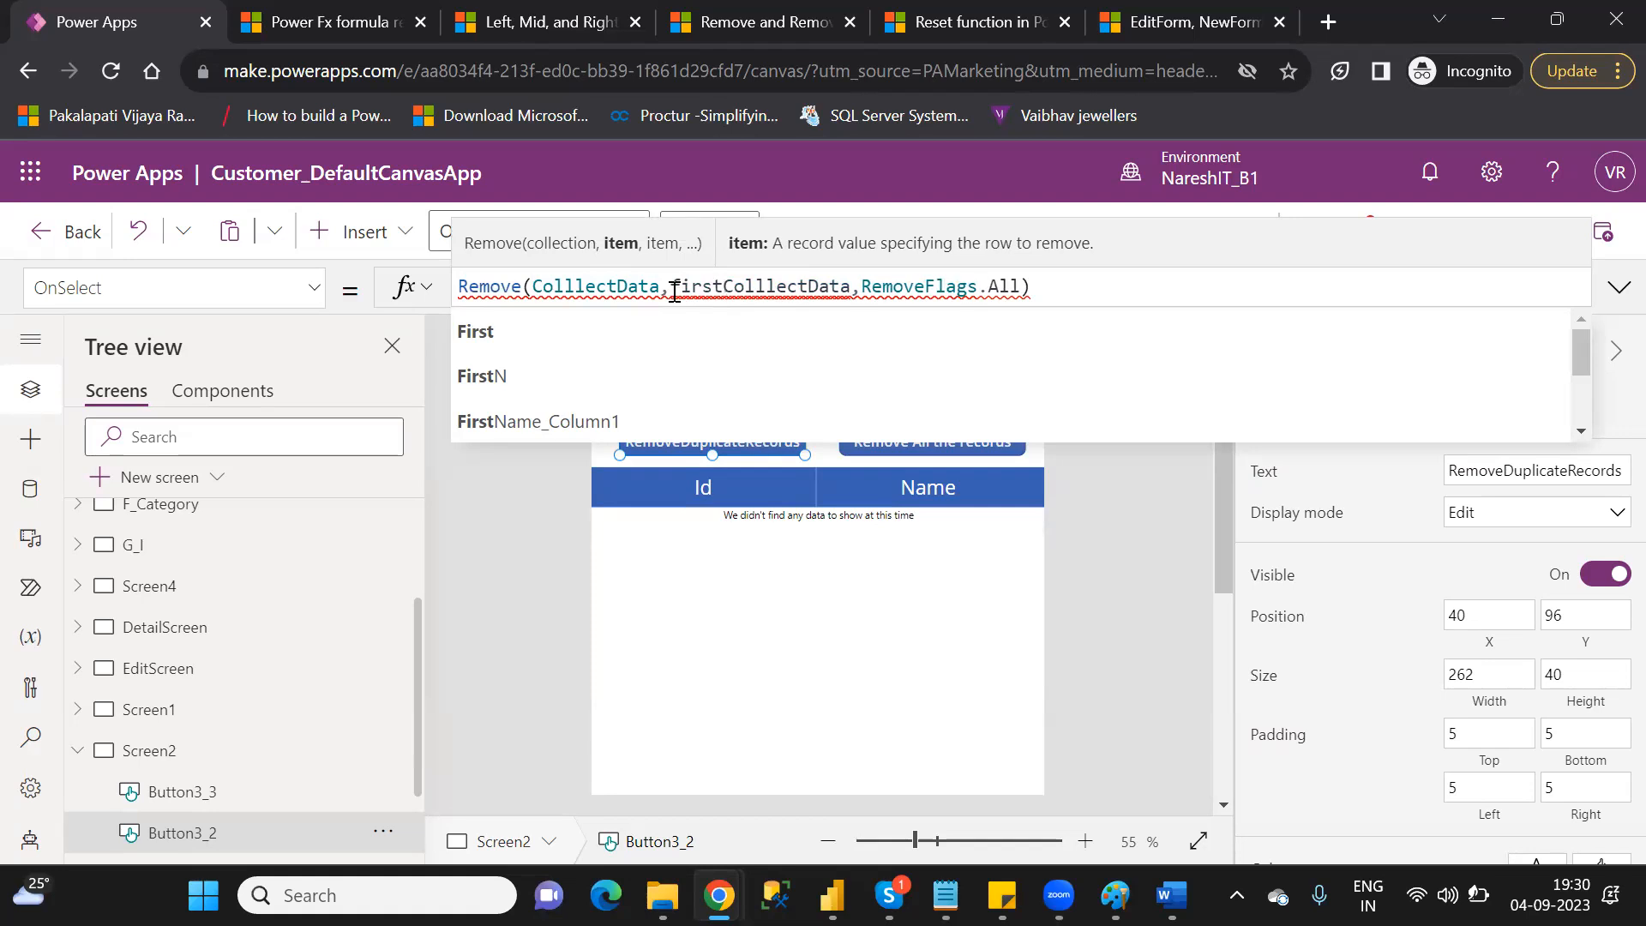
pyautogui.write('(')
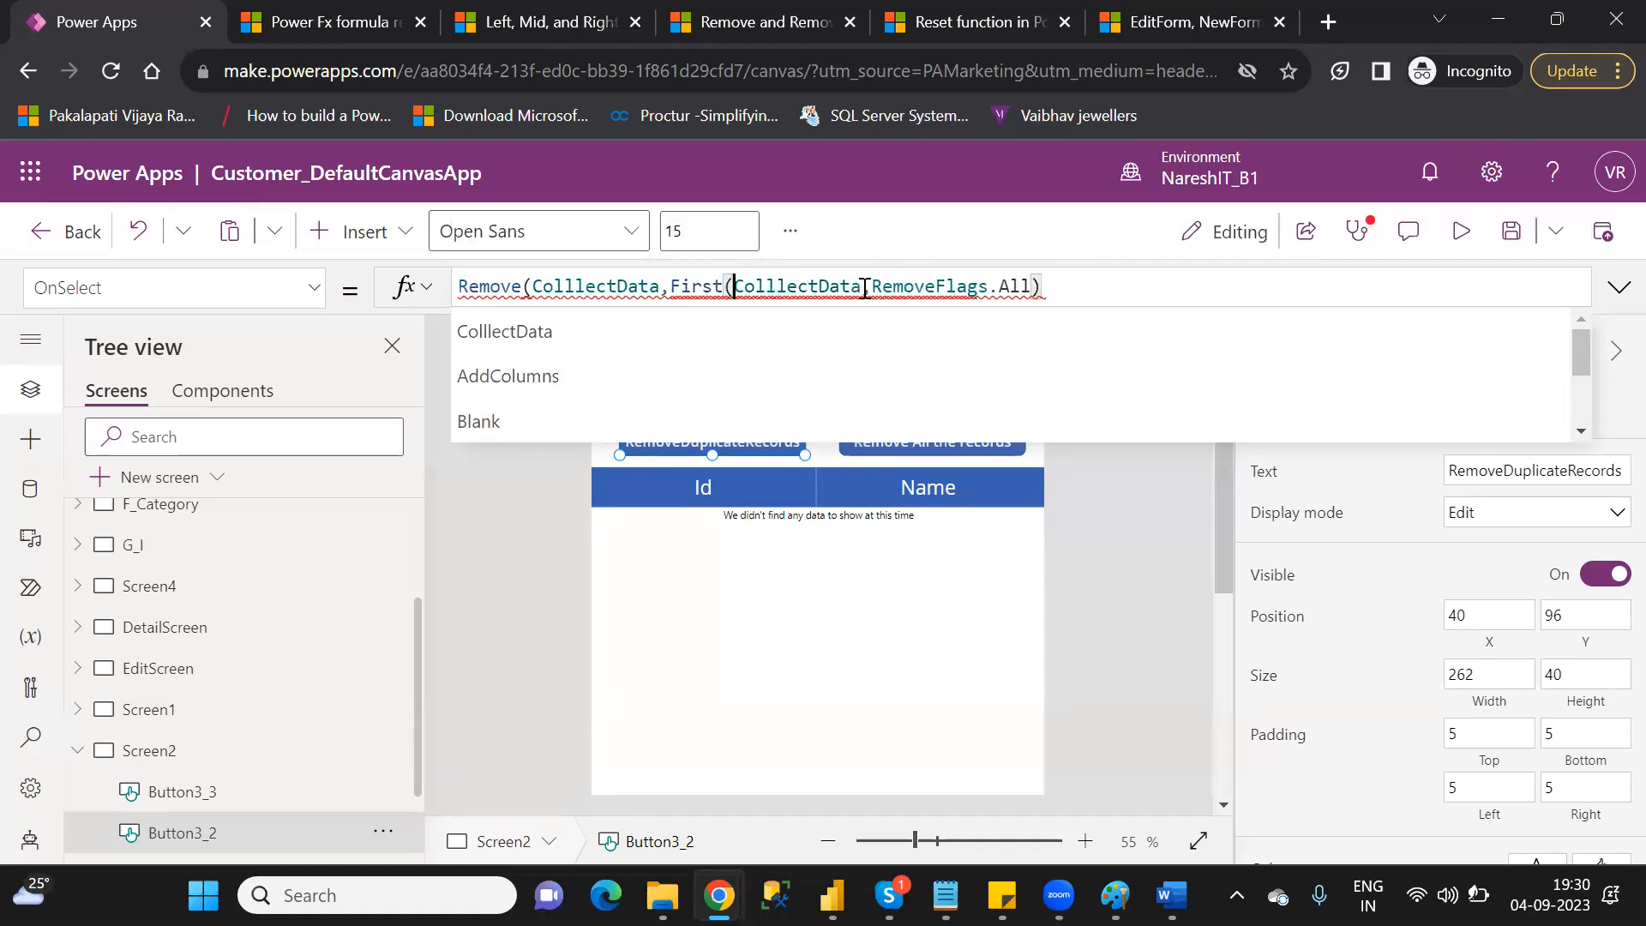
pyautogui.click(862, 288)
pyautogui.write(')')
# - Re-enter RemoveFlags.All as the last argument, completing the formula Remove(ColllectData,First(ColllectData),RemoveFlags.All)
pyautogui.press('BackSpace')
pyautogui.press('BackSpace')
pyautogui.press('BackSpace')
pyautogui.press('BackSpace')
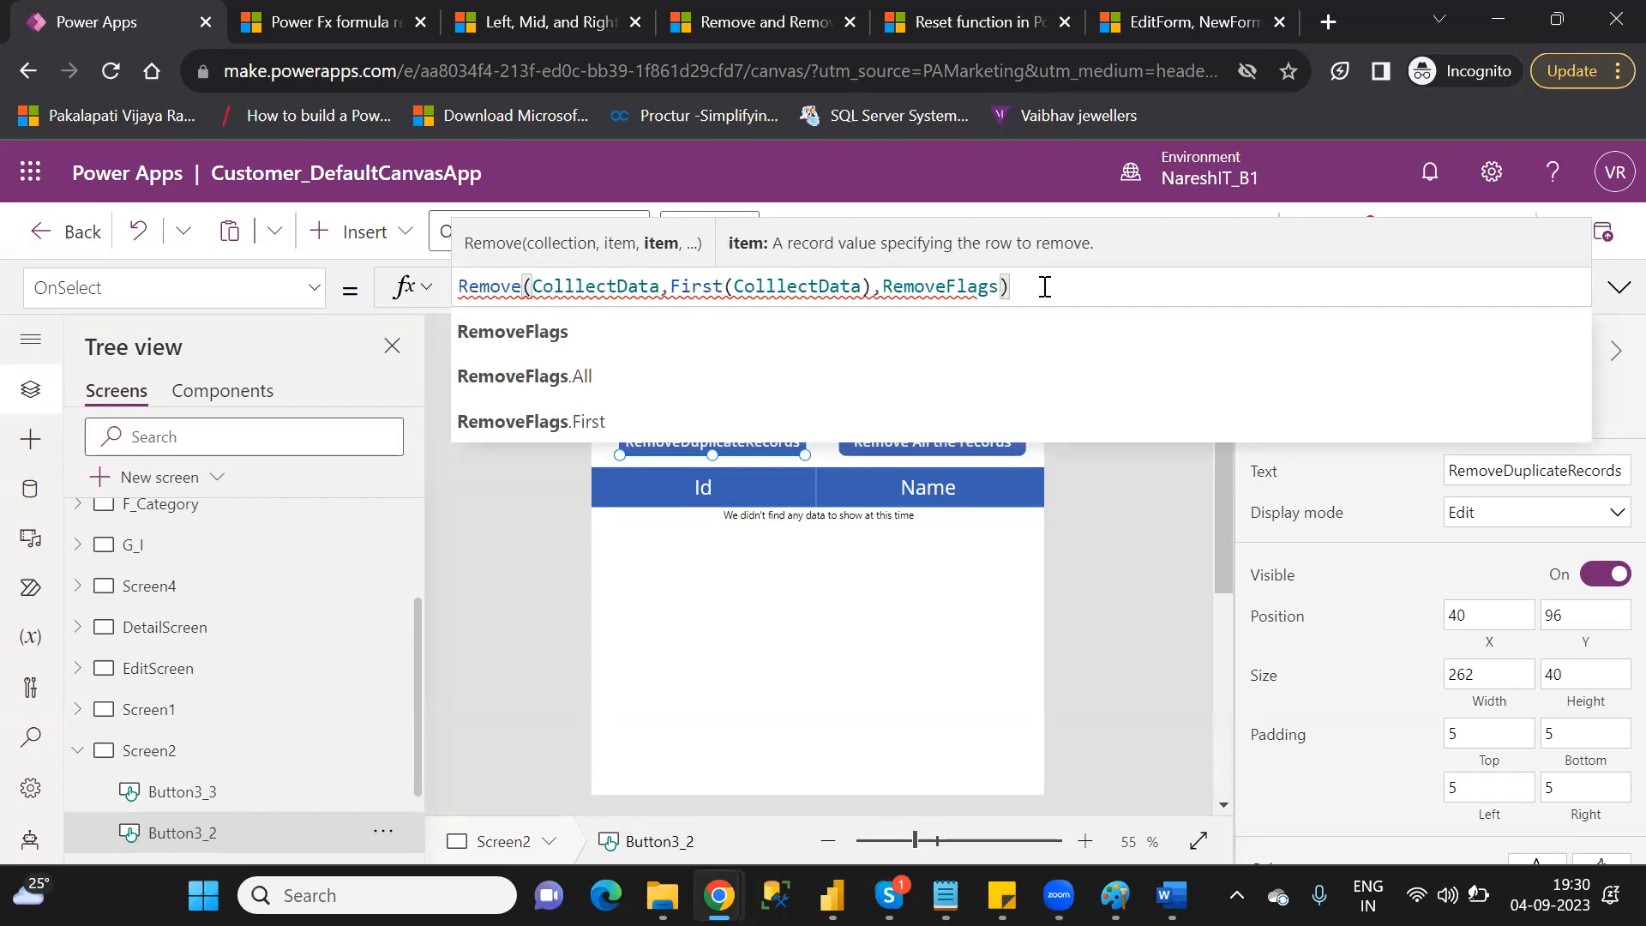
pyautogui.press('Down')
pyautogui.press('Down')
pyautogui.press('Down')
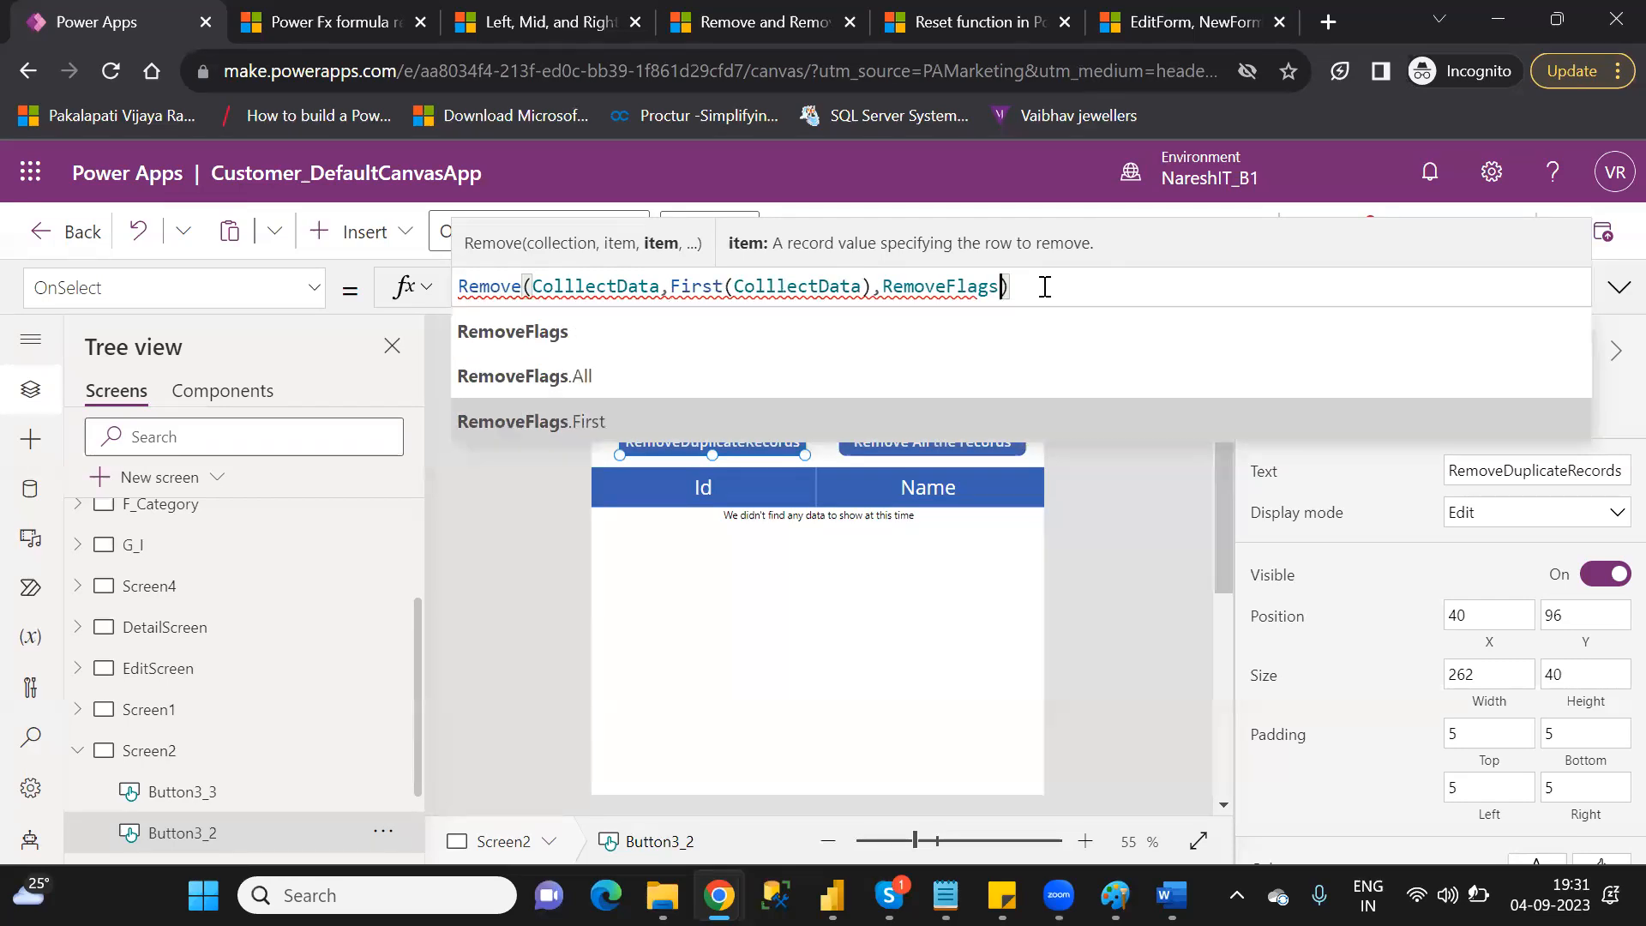
pyautogui.press('Up')
pyautogui.press('Up')
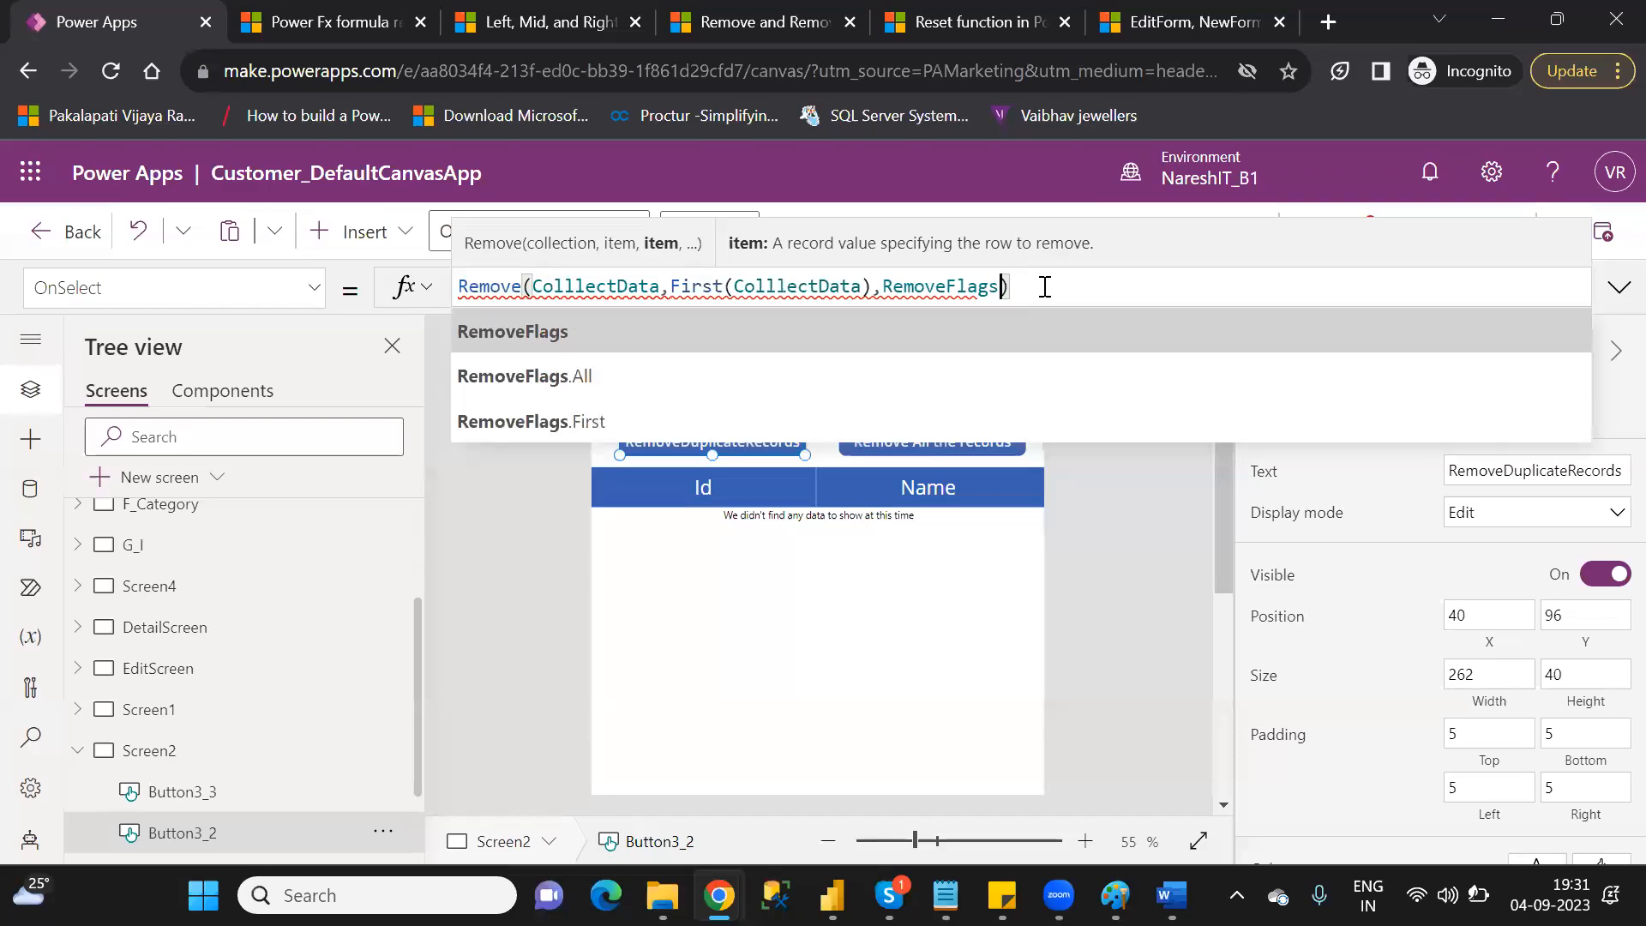
pyautogui.press('Escape')
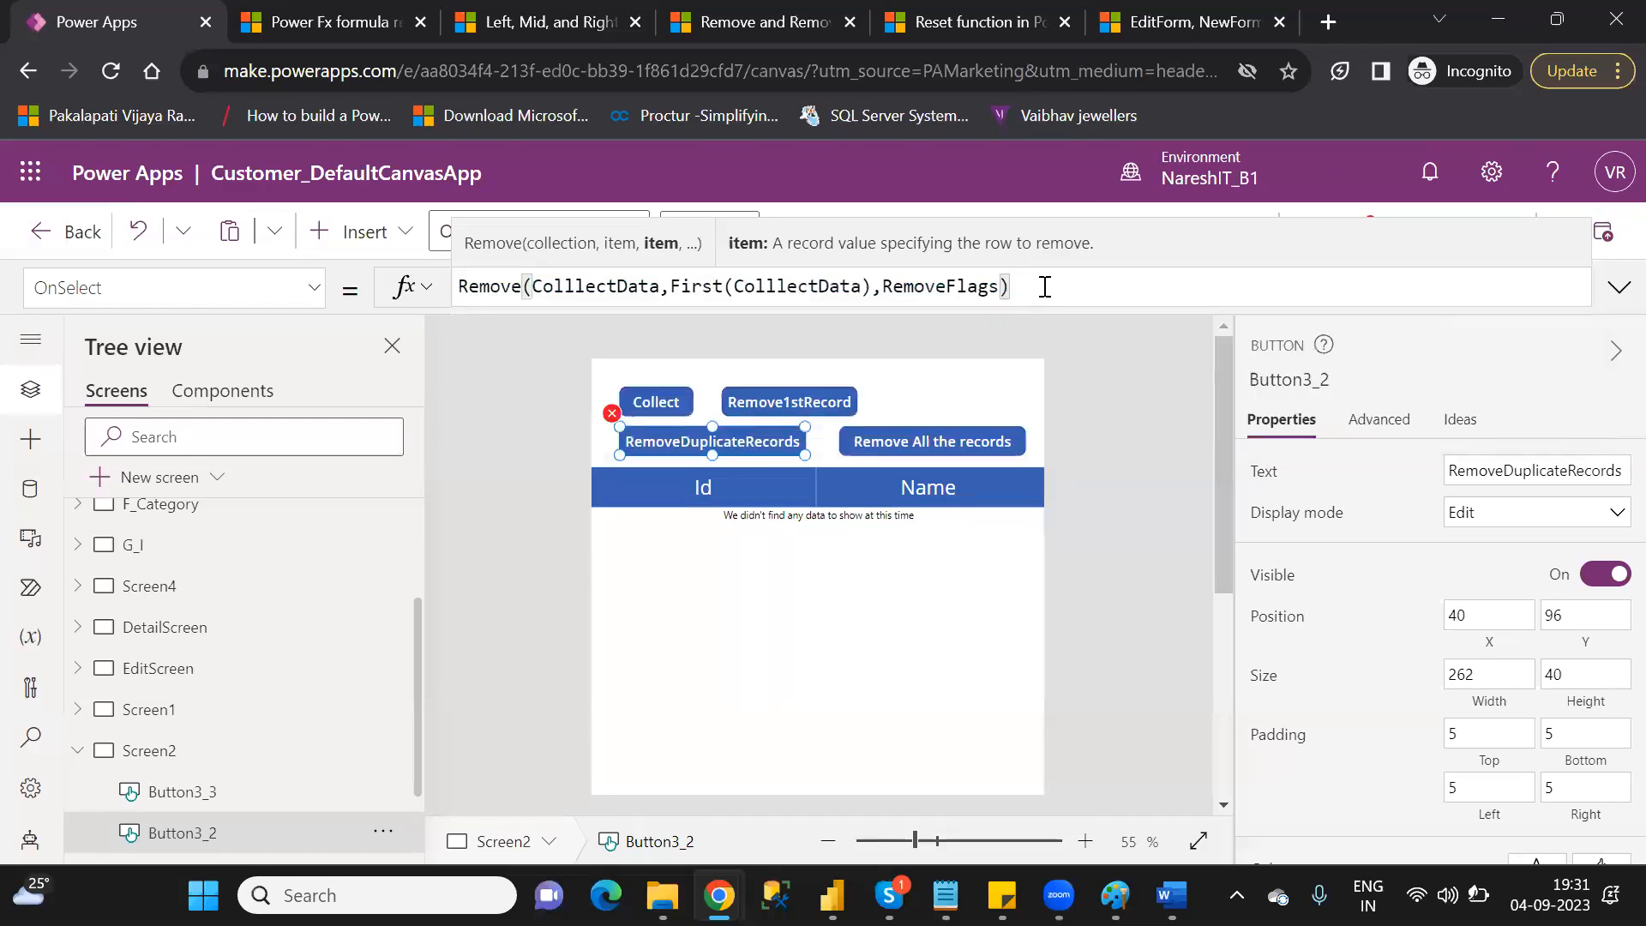
pyautogui.write('.')
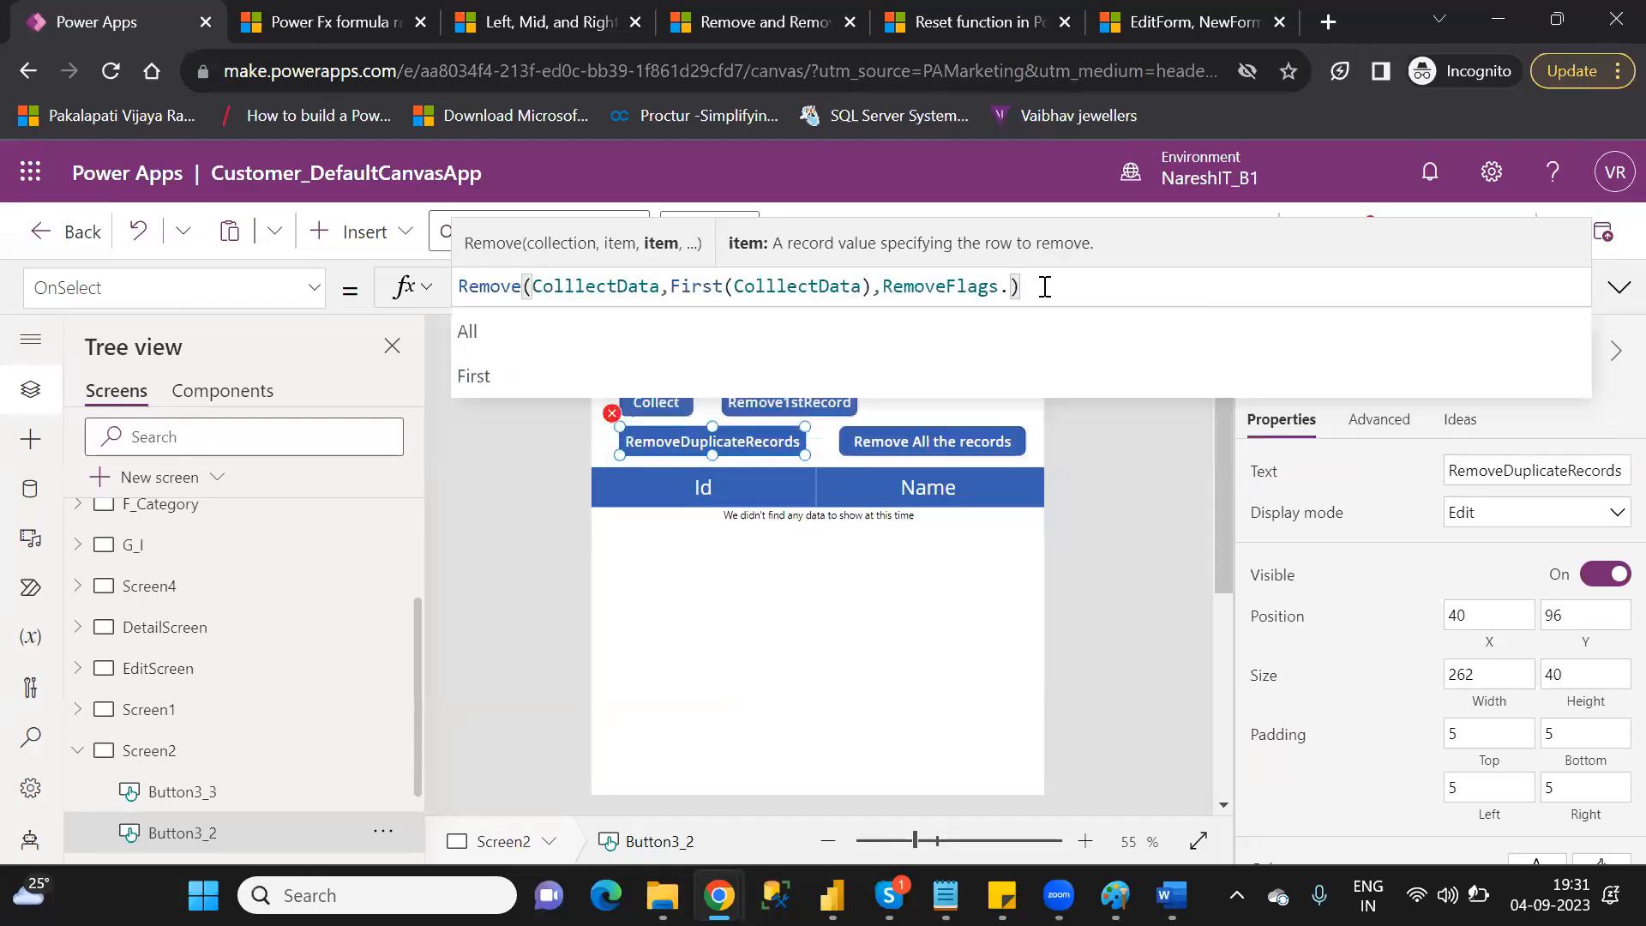
pyautogui.press('Tab')
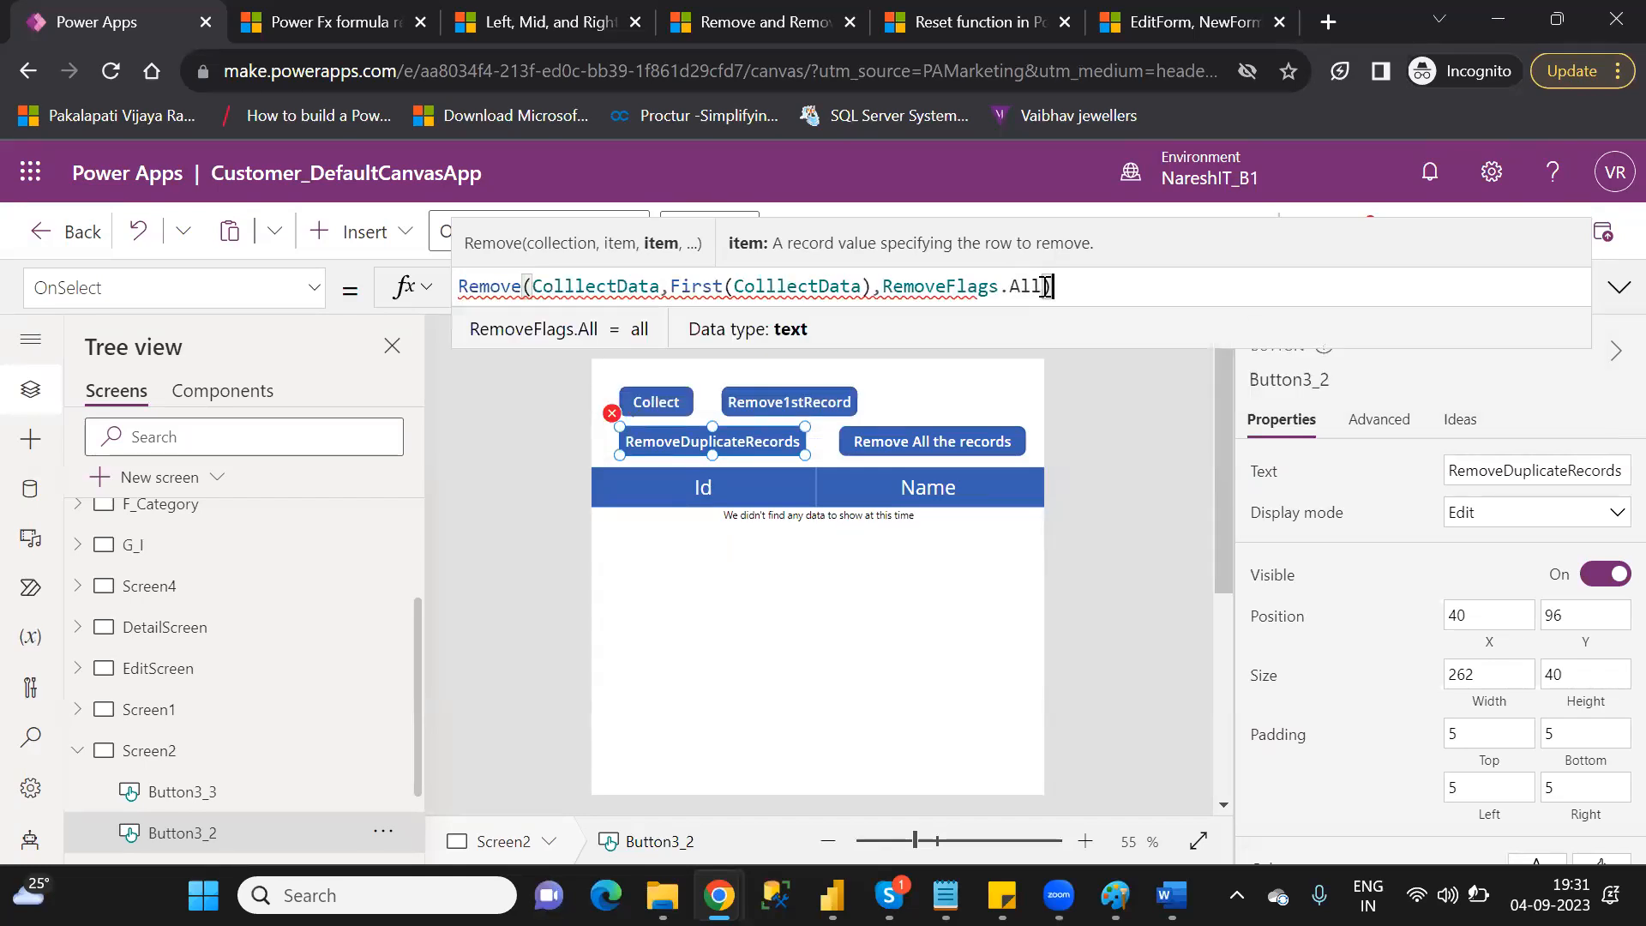
pyautogui.click(1183, 487)
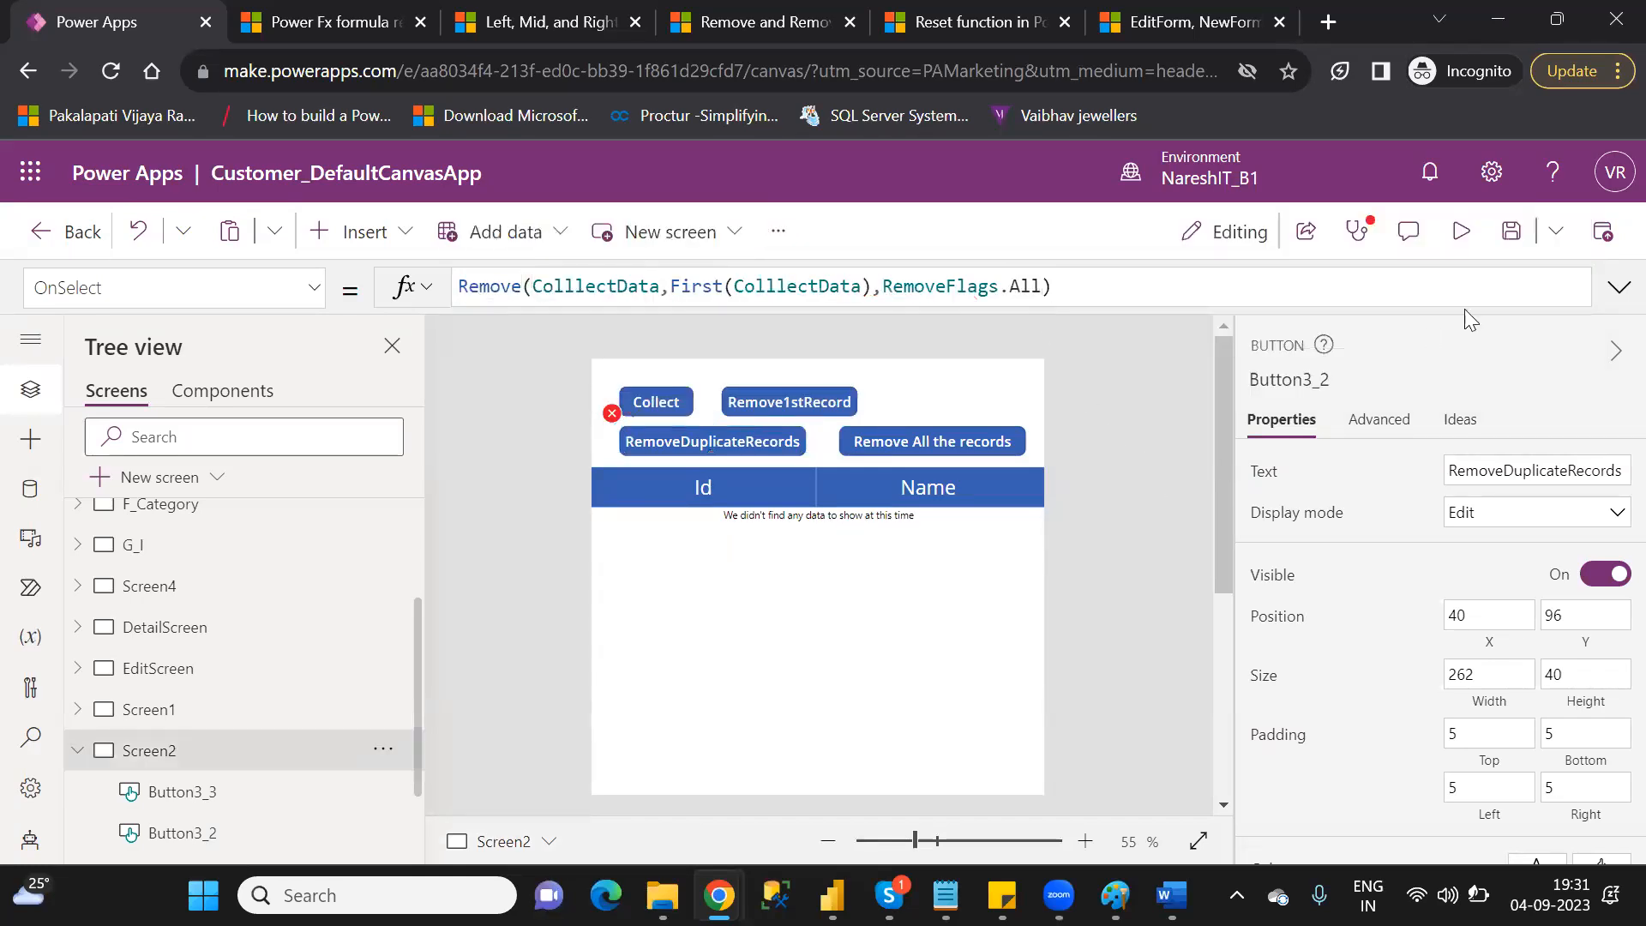
# - Preview the app to test the revised RemoveDuplicateRecords formula
pyautogui.click(1462, 232)
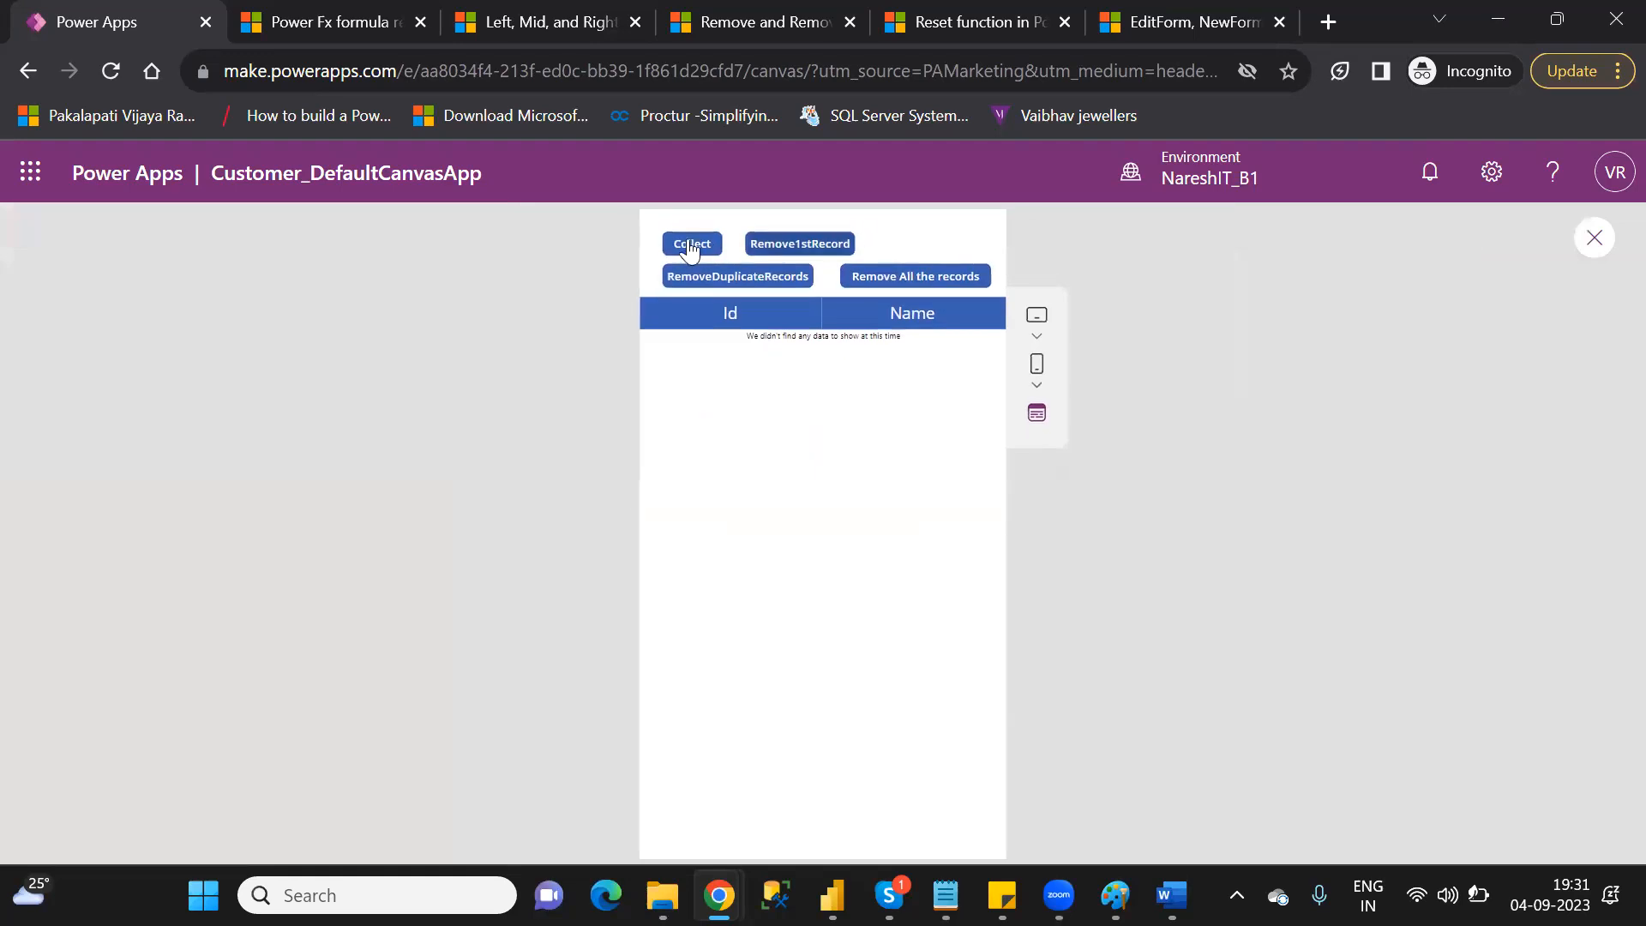
# - Test the running app by collecting the records twice and removing duplicate records, and close the preview with its tip
pyautogui.click(683, 243)
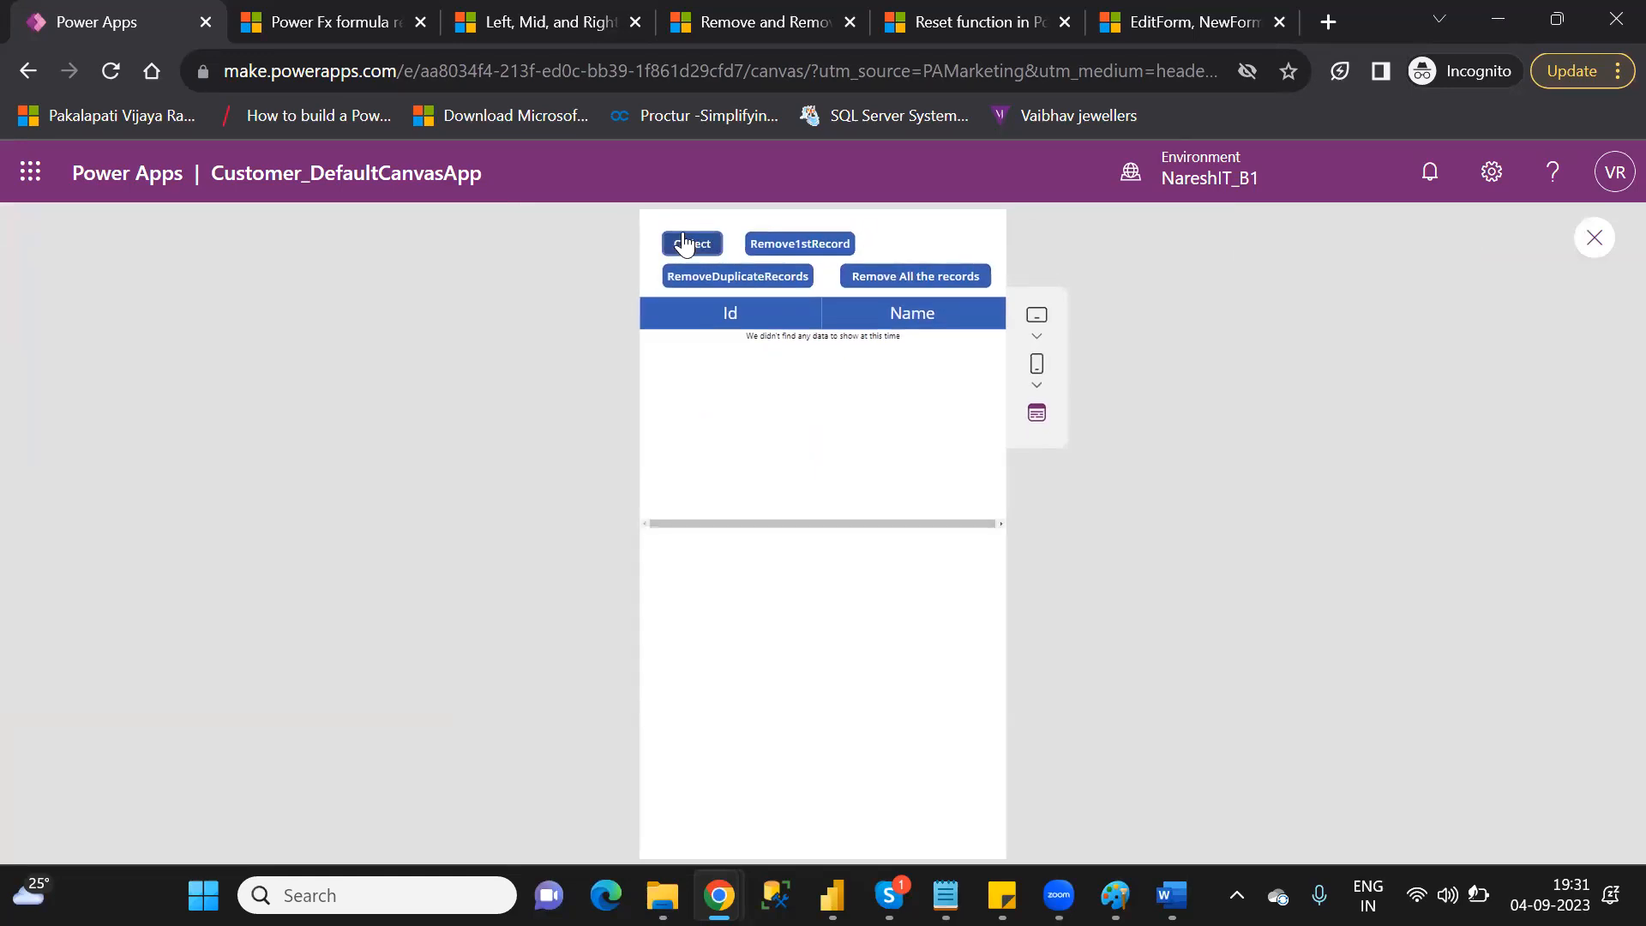
pyautogui.click(684, 244)
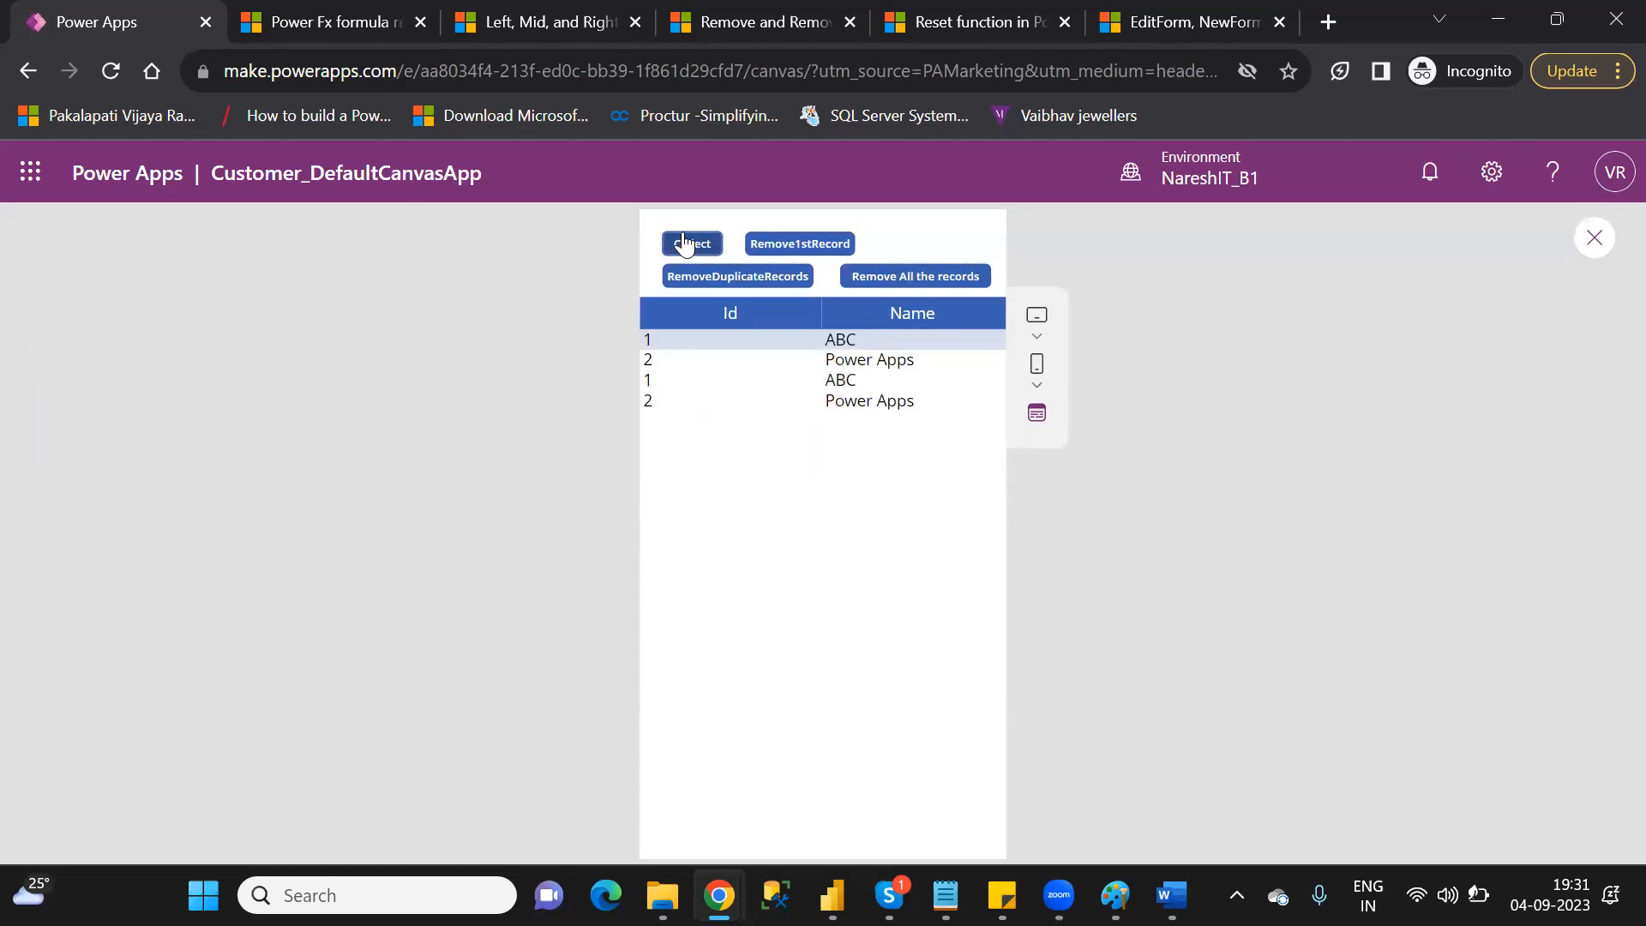
pyautogui.click(709, 283)
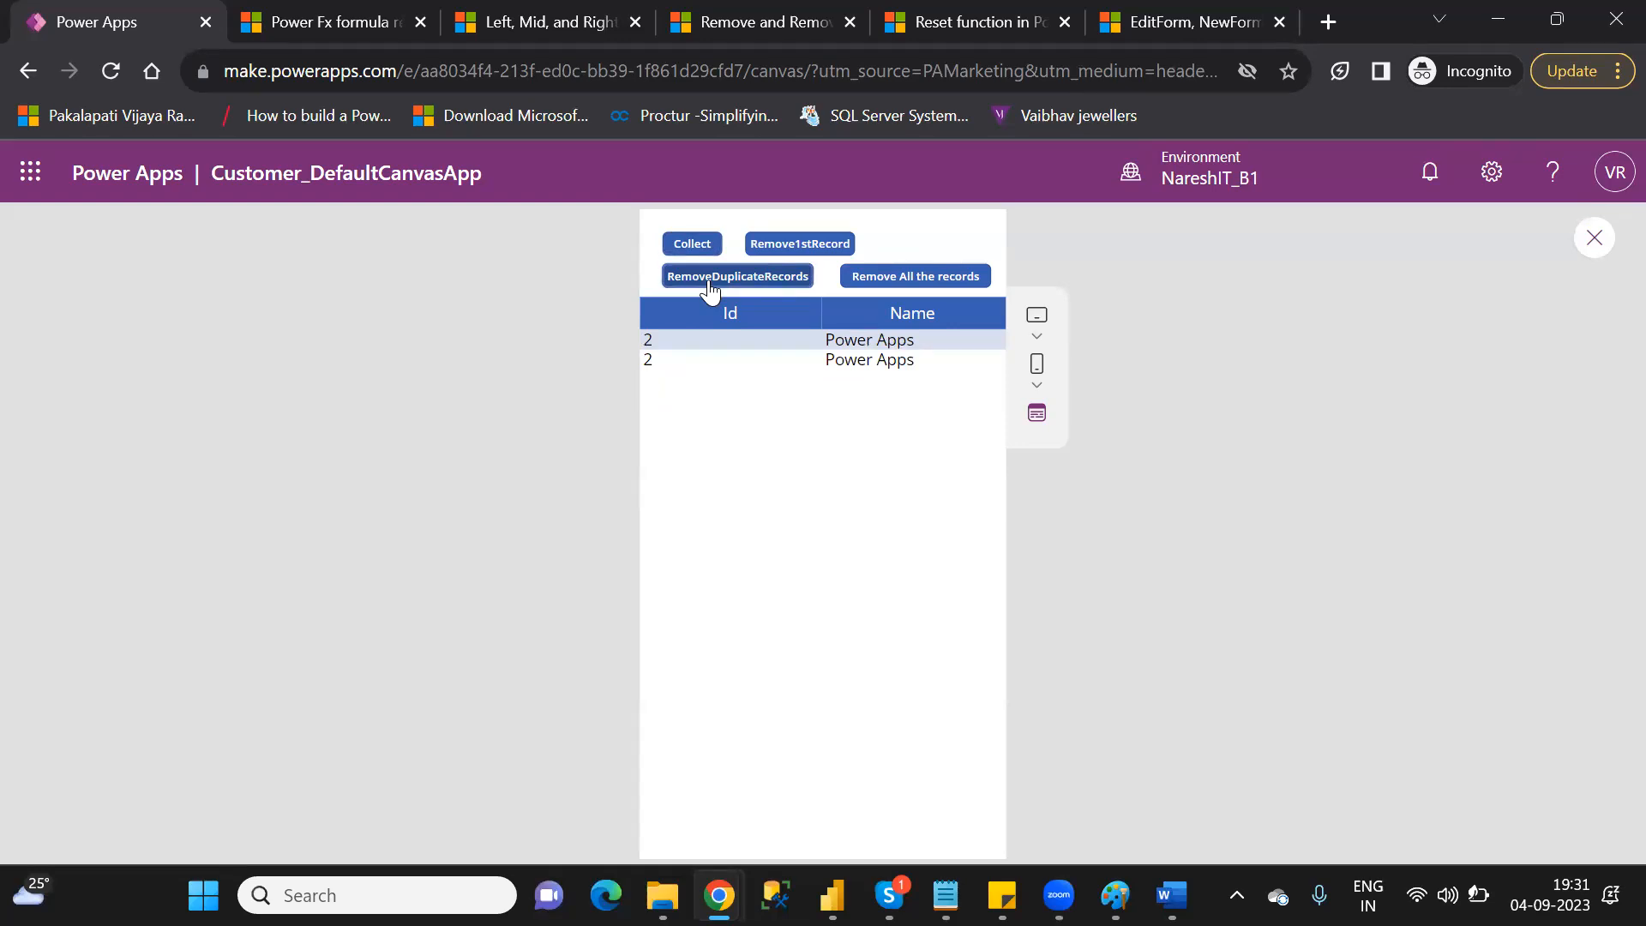
pyautogui.click(1597, 239)
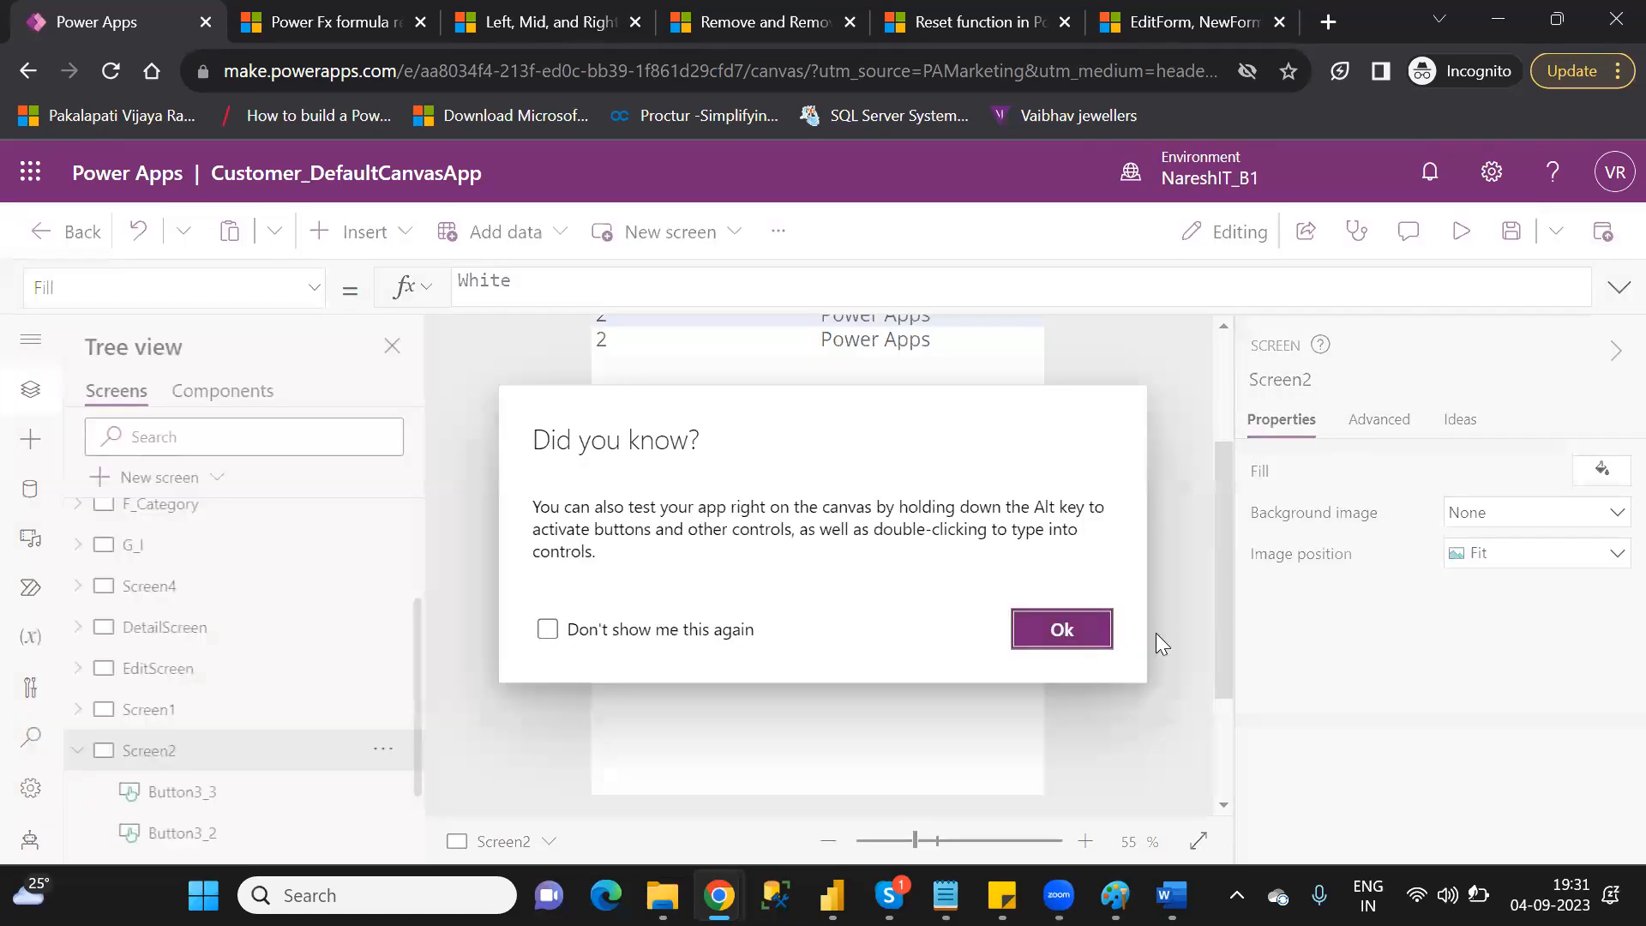
pyautogui.click(1064, 629)
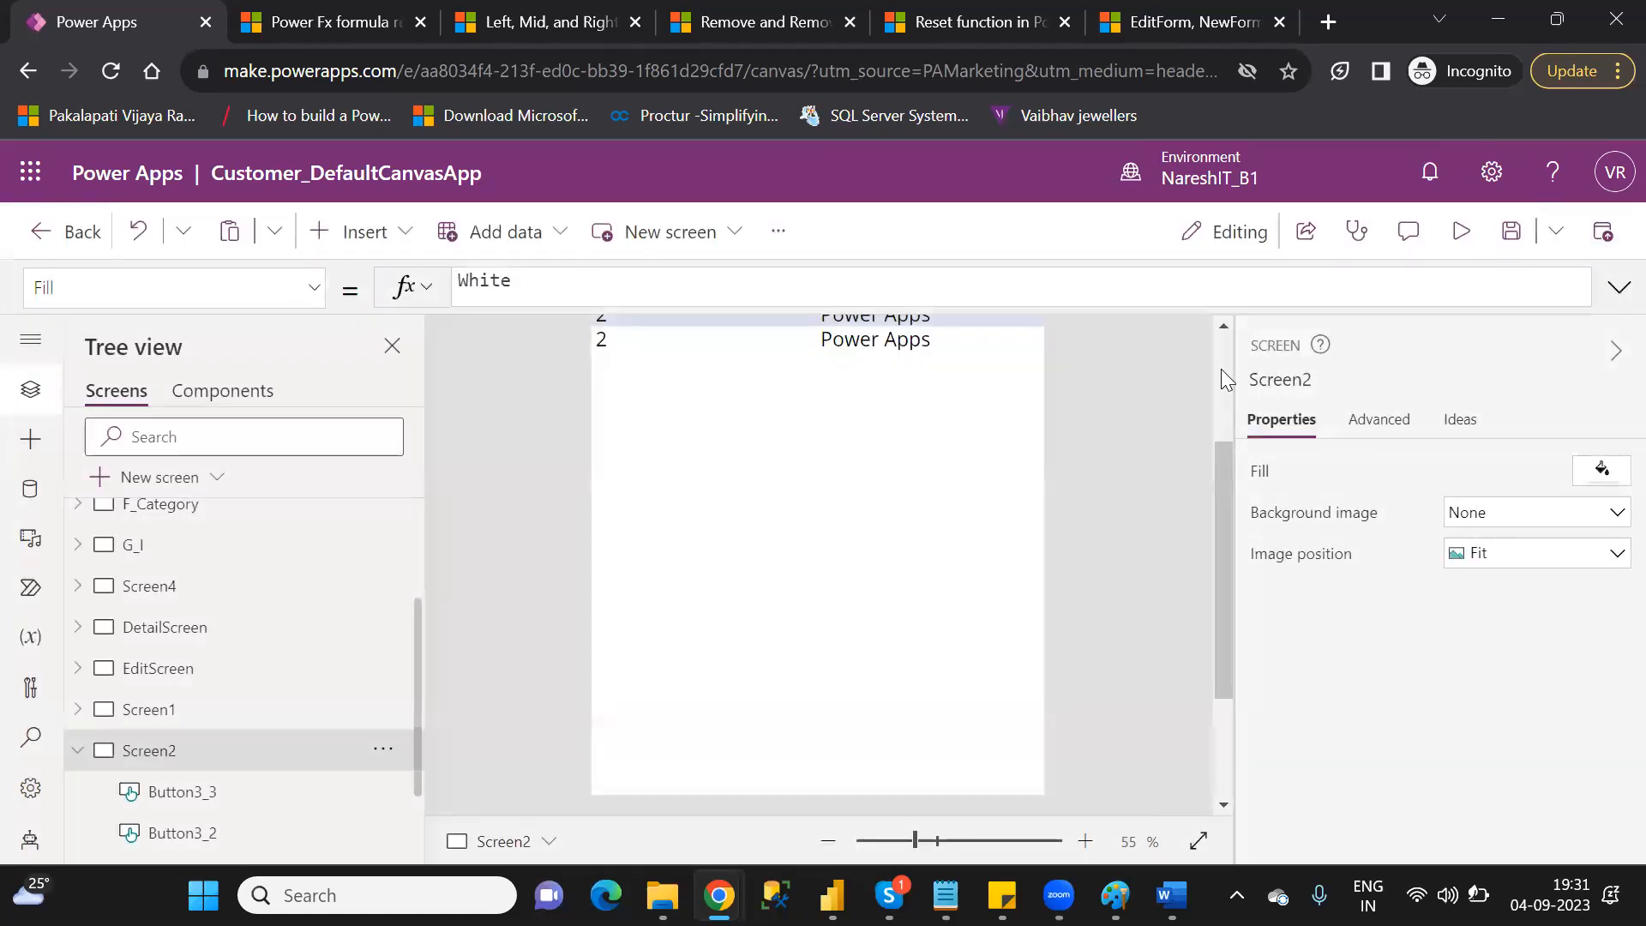
pyautogui.scroll(3, 1221, 368)
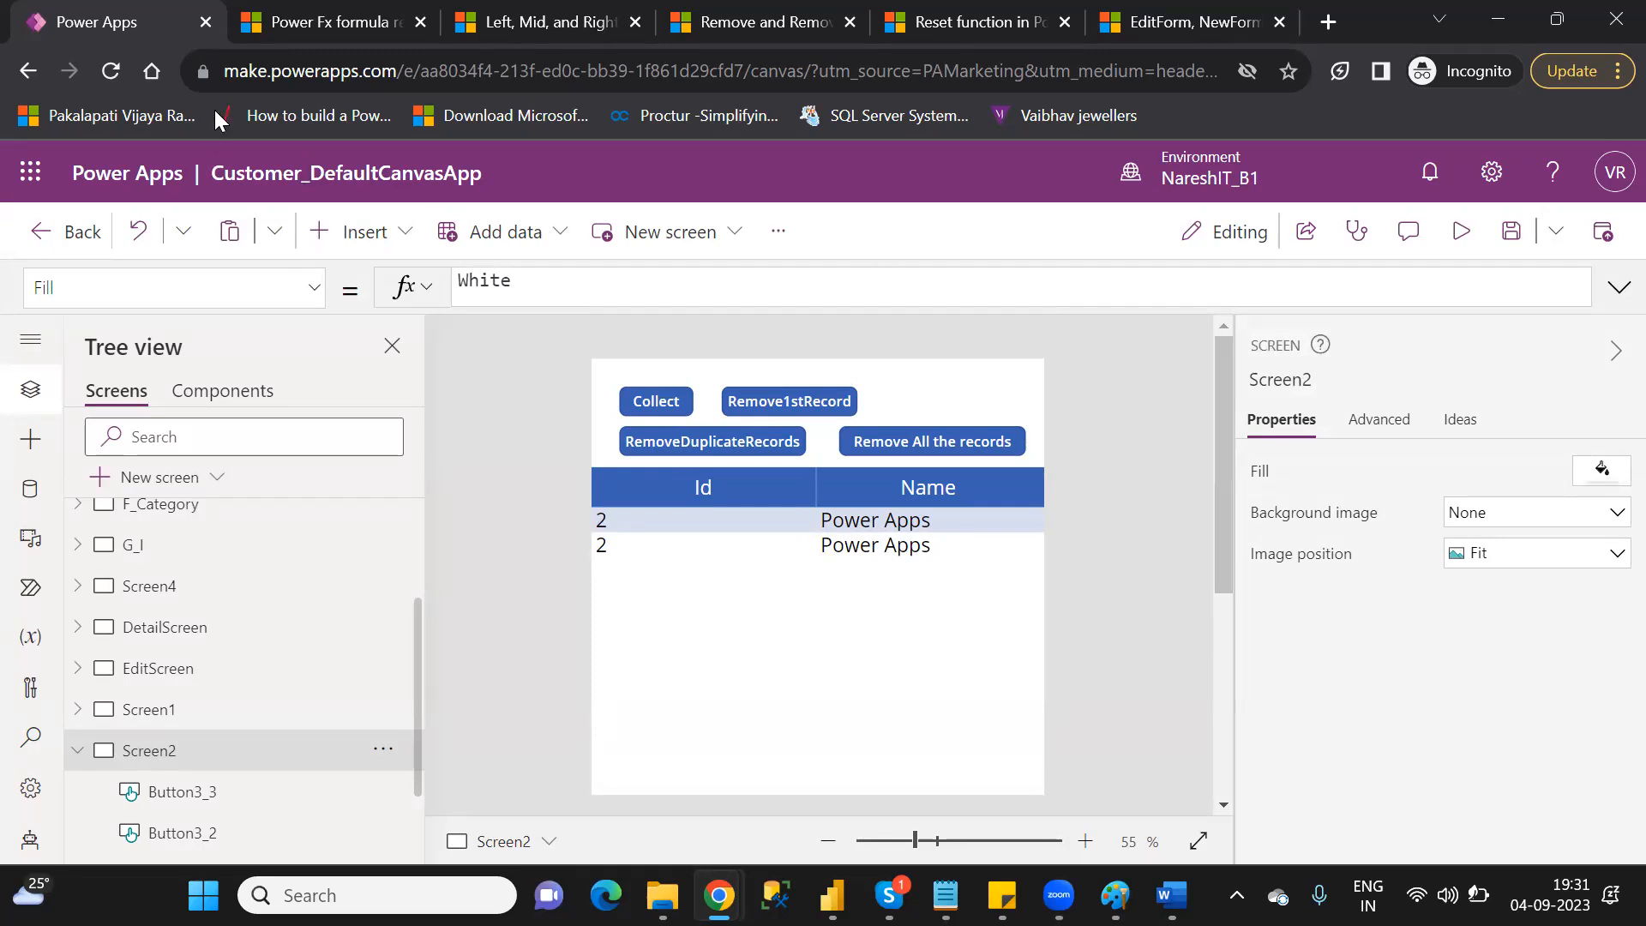
# - Consult the Remove and RemoveIf entries in the Power Fx formula reference, leave that page and return to the app editor
pyautogui.click(300, 29)
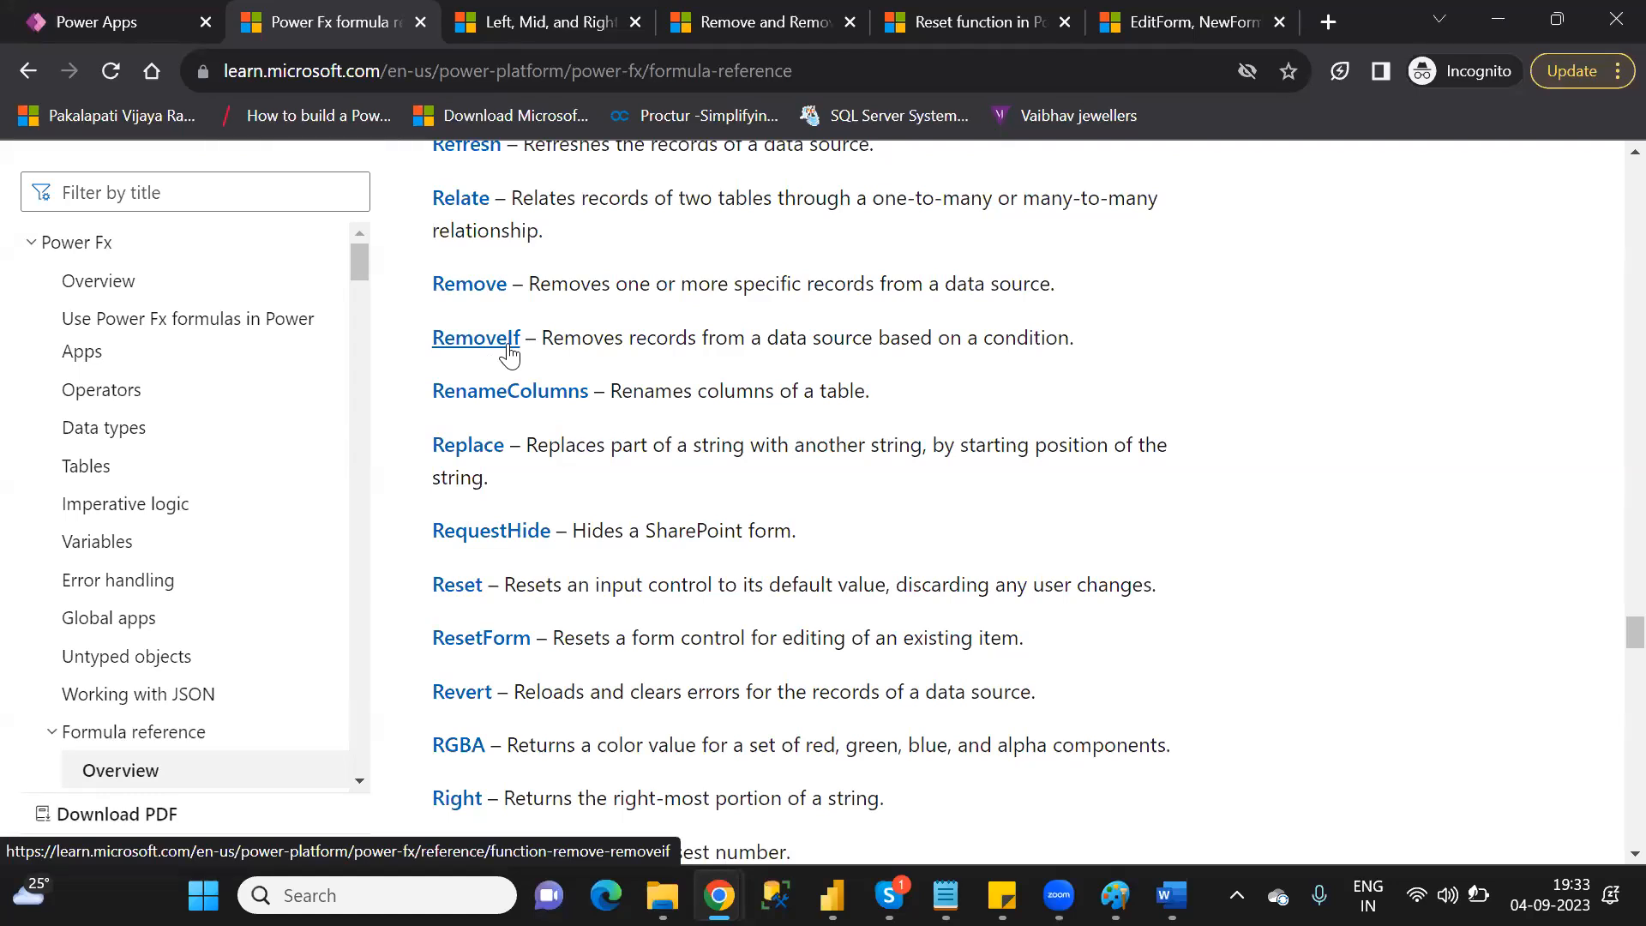
pyautogui.click(154, 74)
pyautogui.click(109, 26)
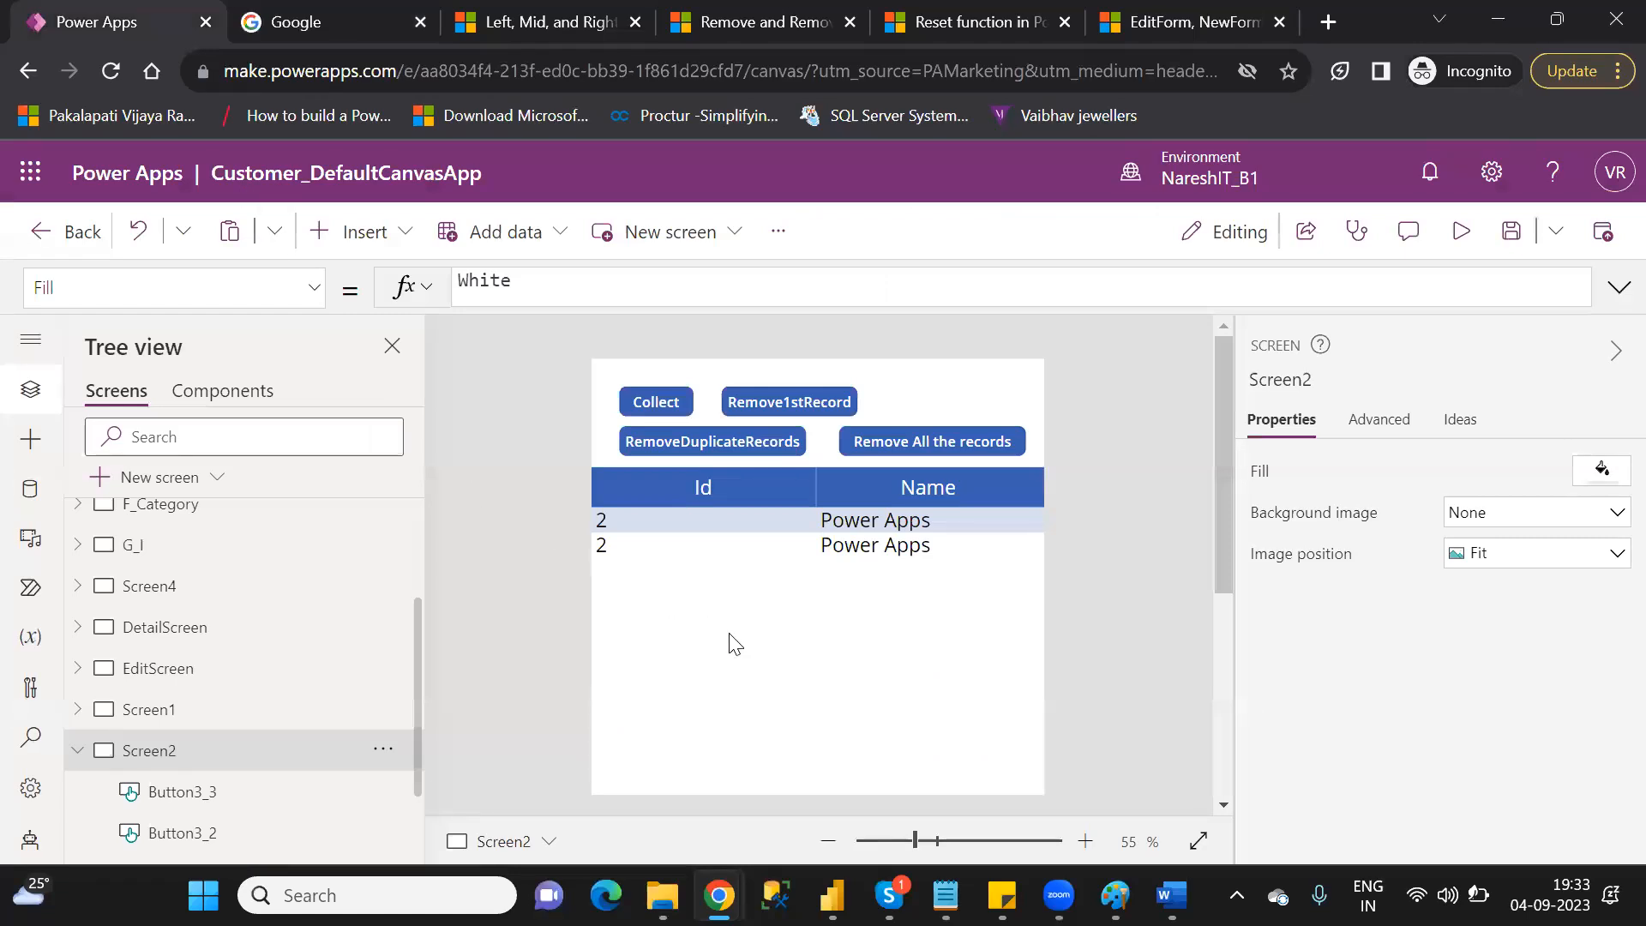
# - Collapse Screen2 in the screen tree, add a new blank screen and set the canvas zoom to 65%
pyautogui.click(758, 680)
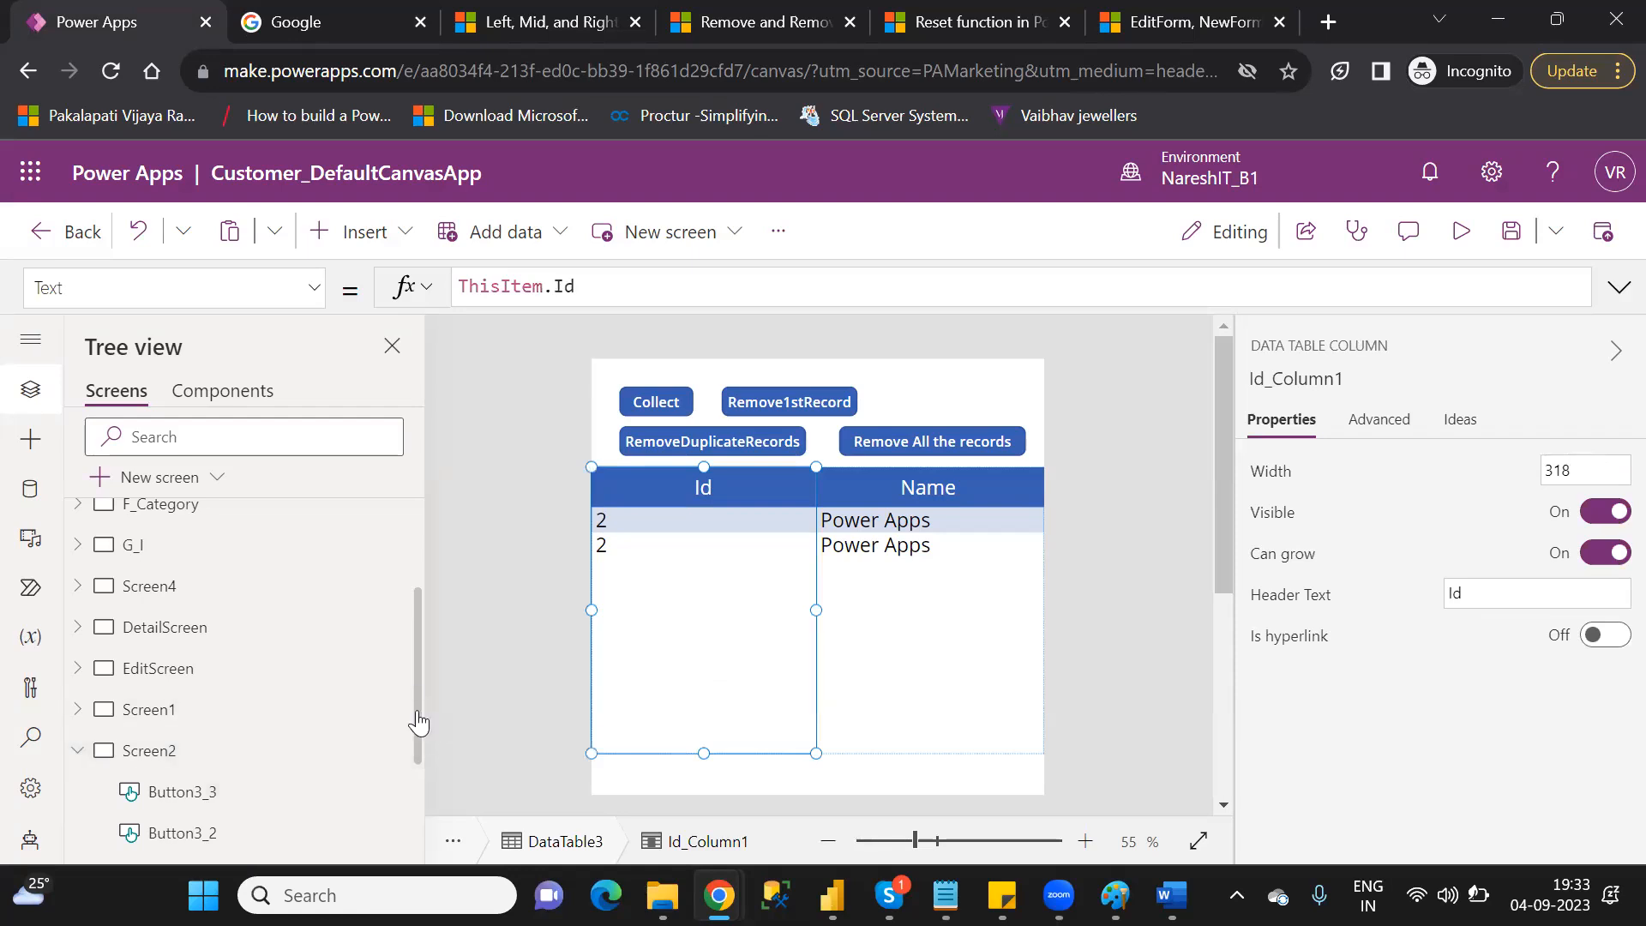
pyautogui.click(76, 760)
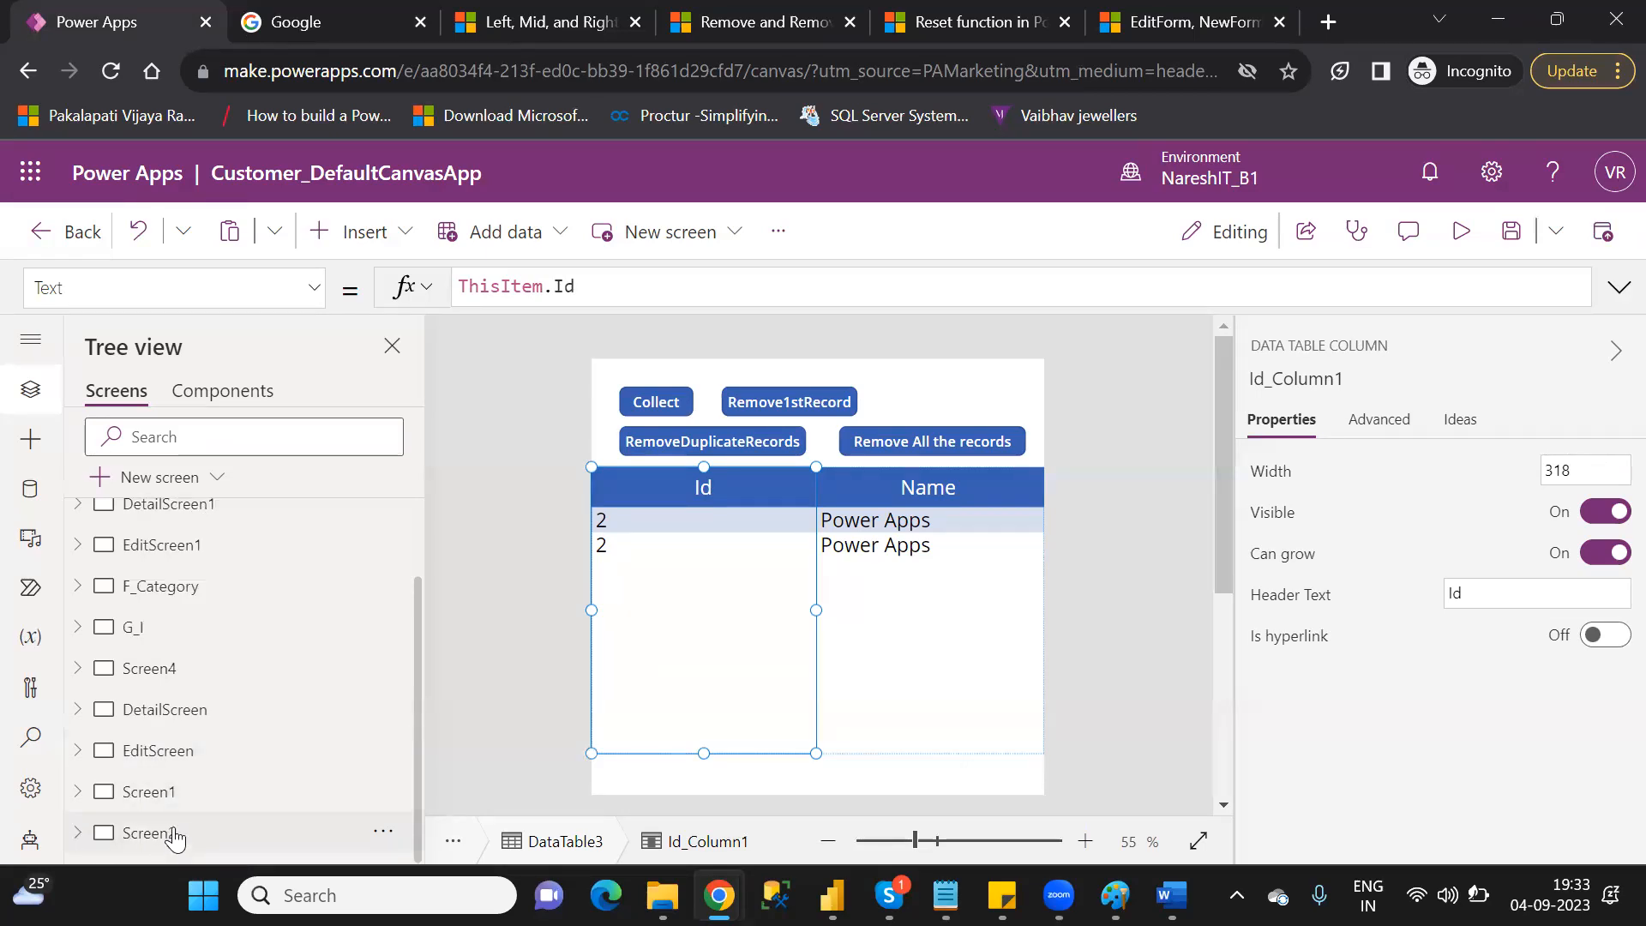
pyautogui.click(175, 489)
pyautogui.click(215, 710)
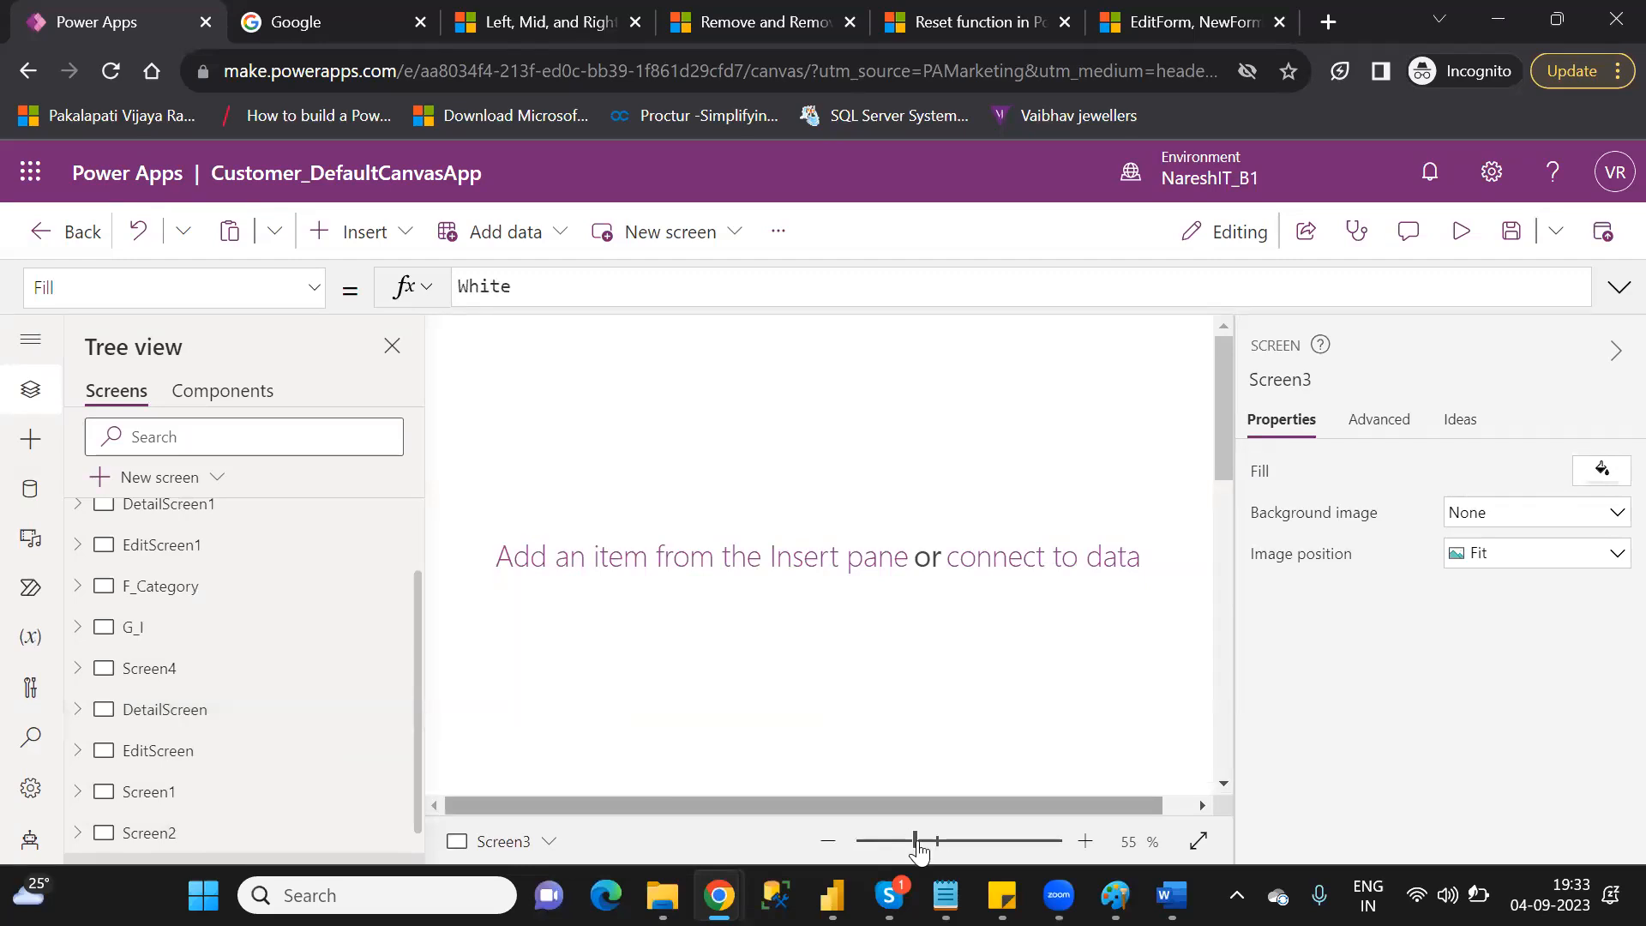
pyautogui.moveTo(918, 849); pyautogui.dragTo(927, 849)
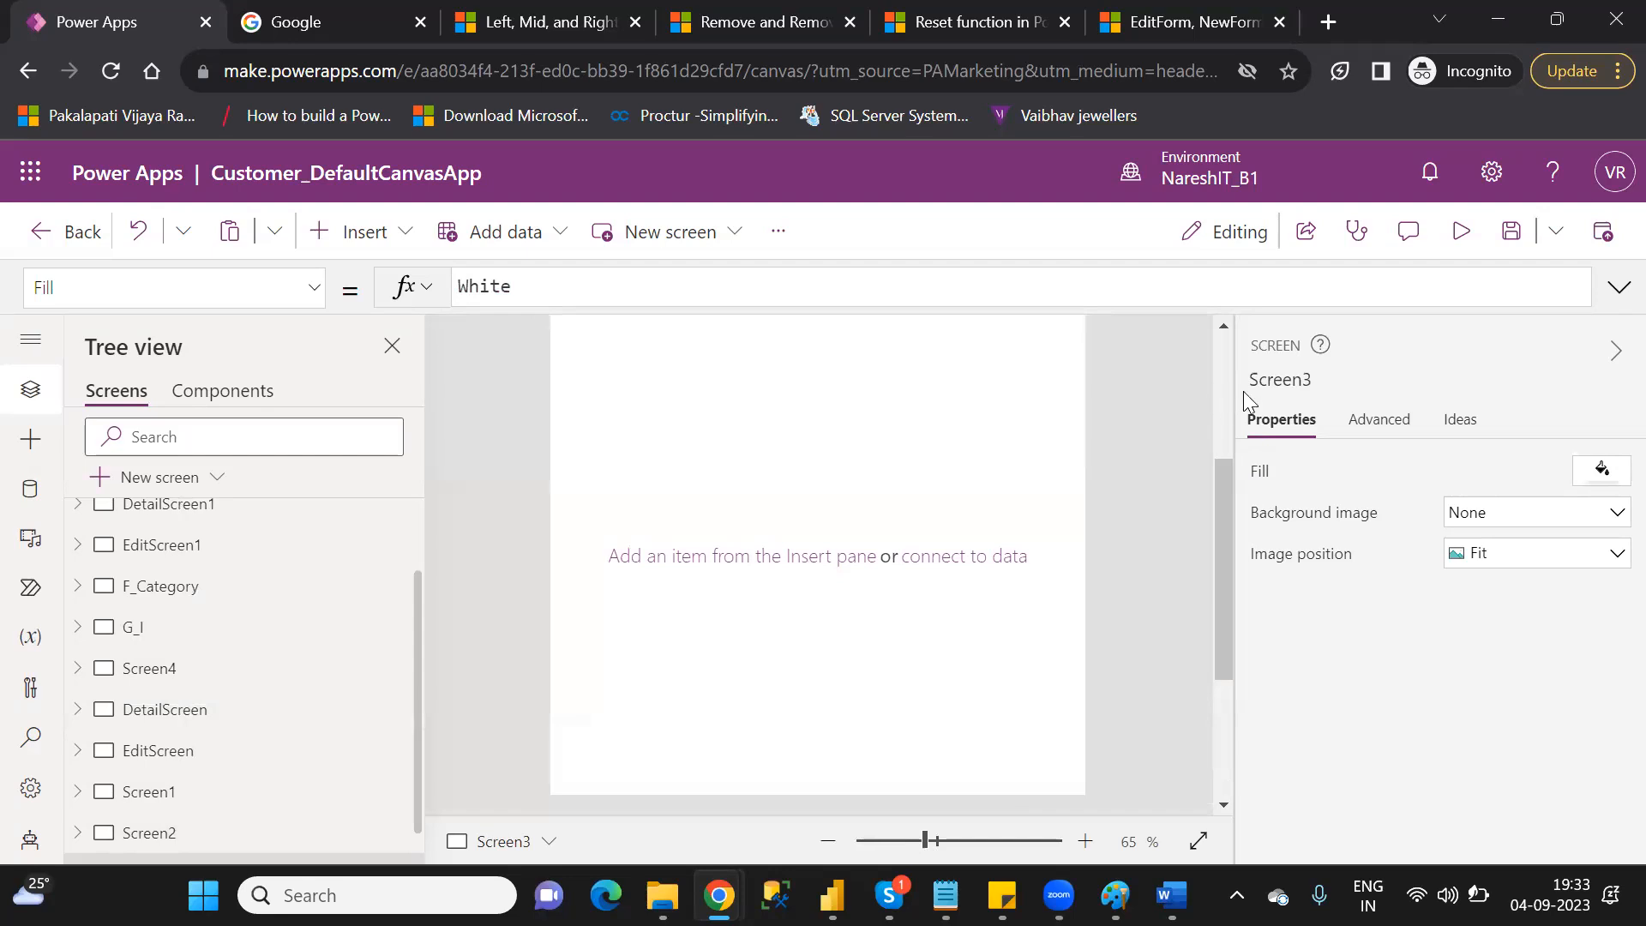
pyautogui.scroll(5, 1230, 394)
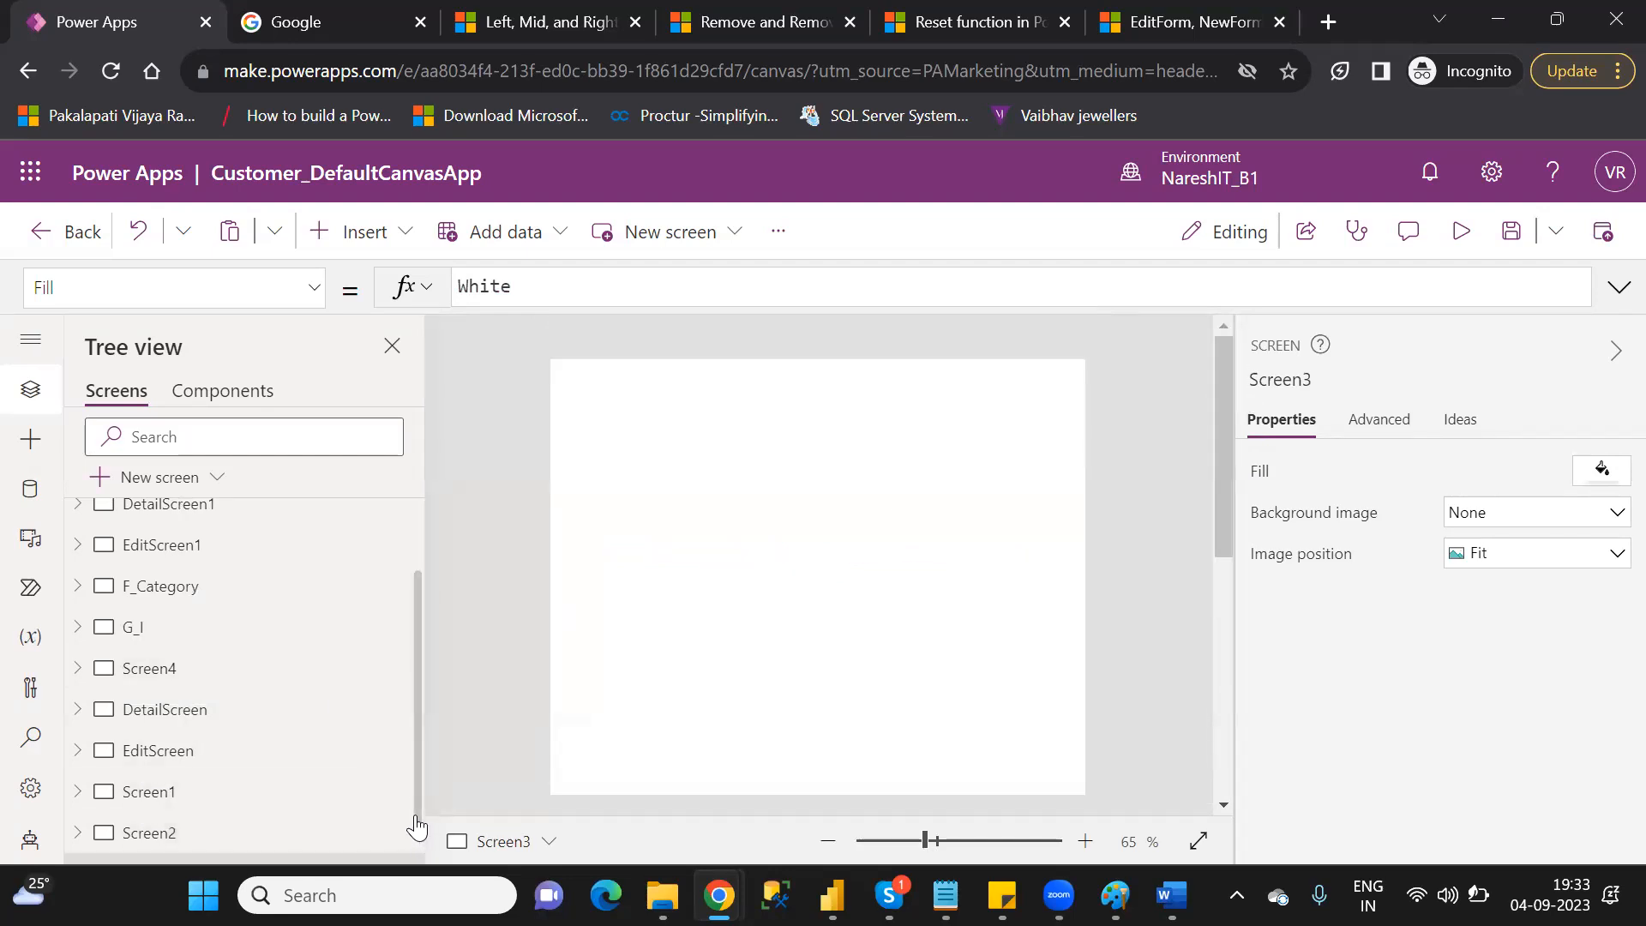
pyautogui.scroll(-1, 418, 821)
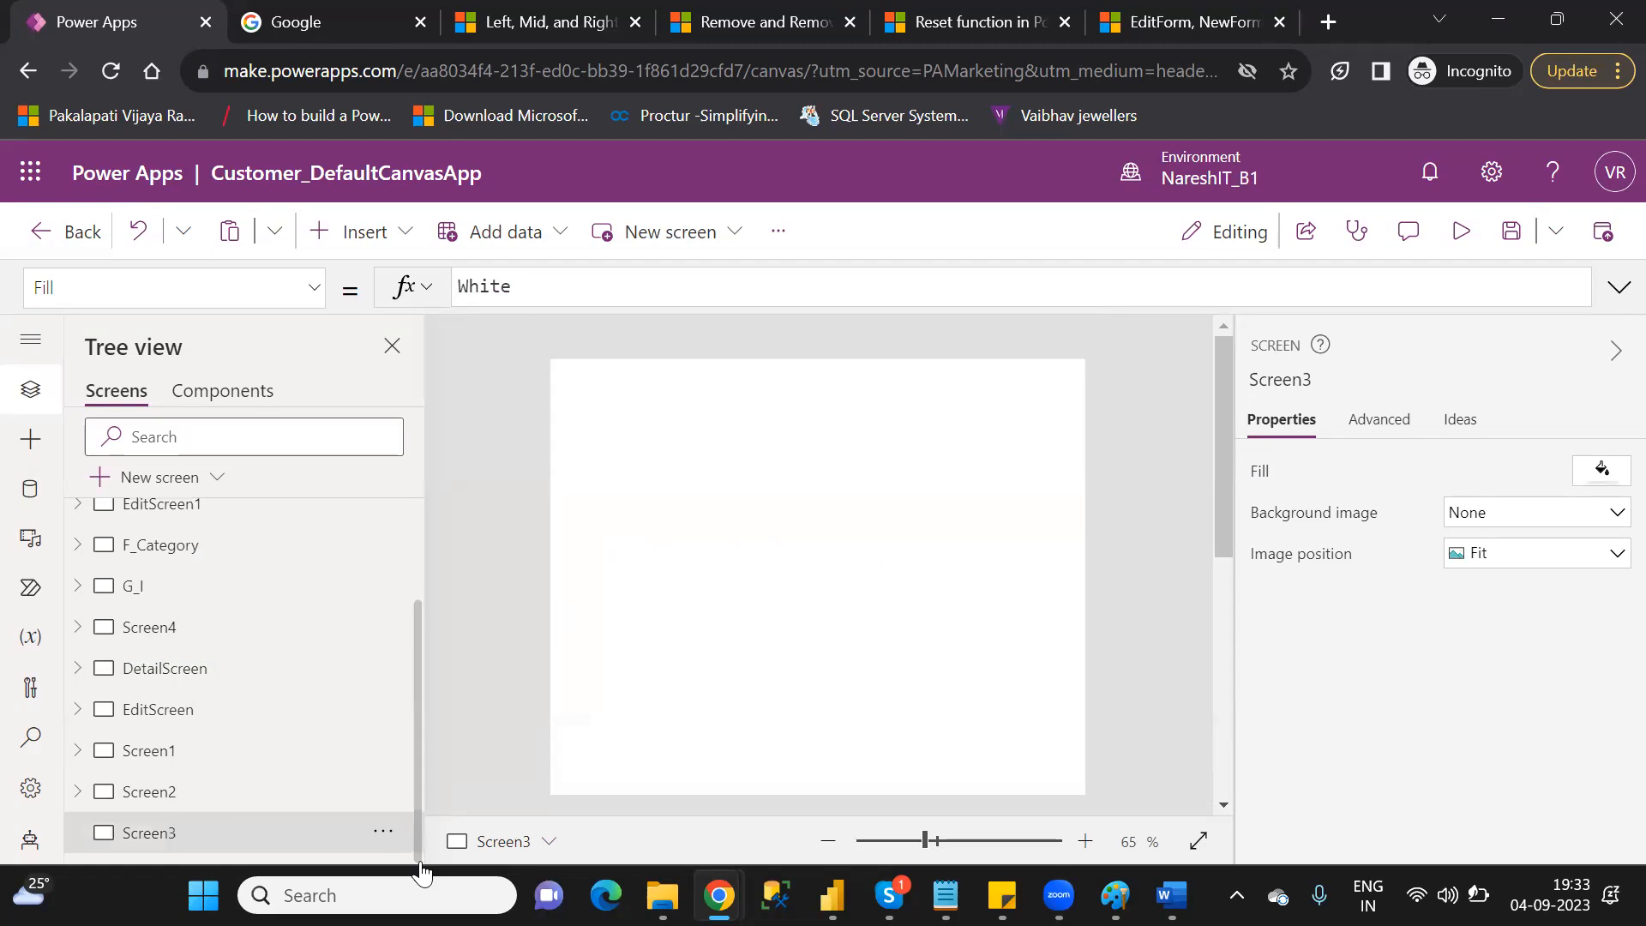
# - Copy the Collect button from Screen2 and paste it onto the blank Screen3
pyautogui.click(247, 799)
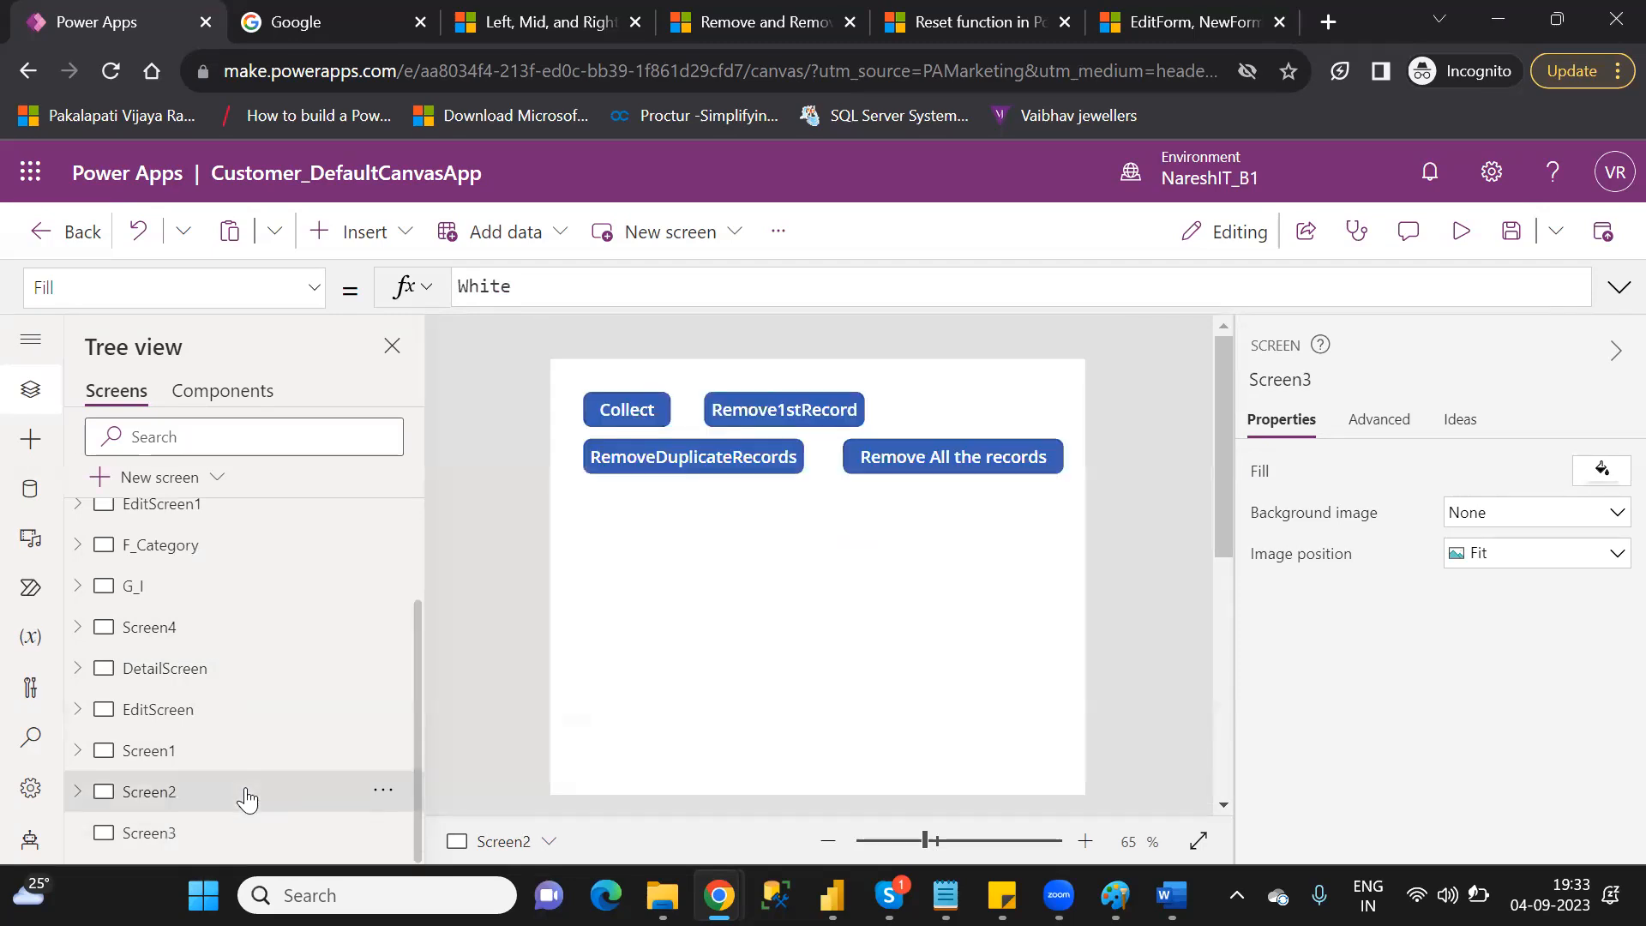
pyautogui.click(609, 408)
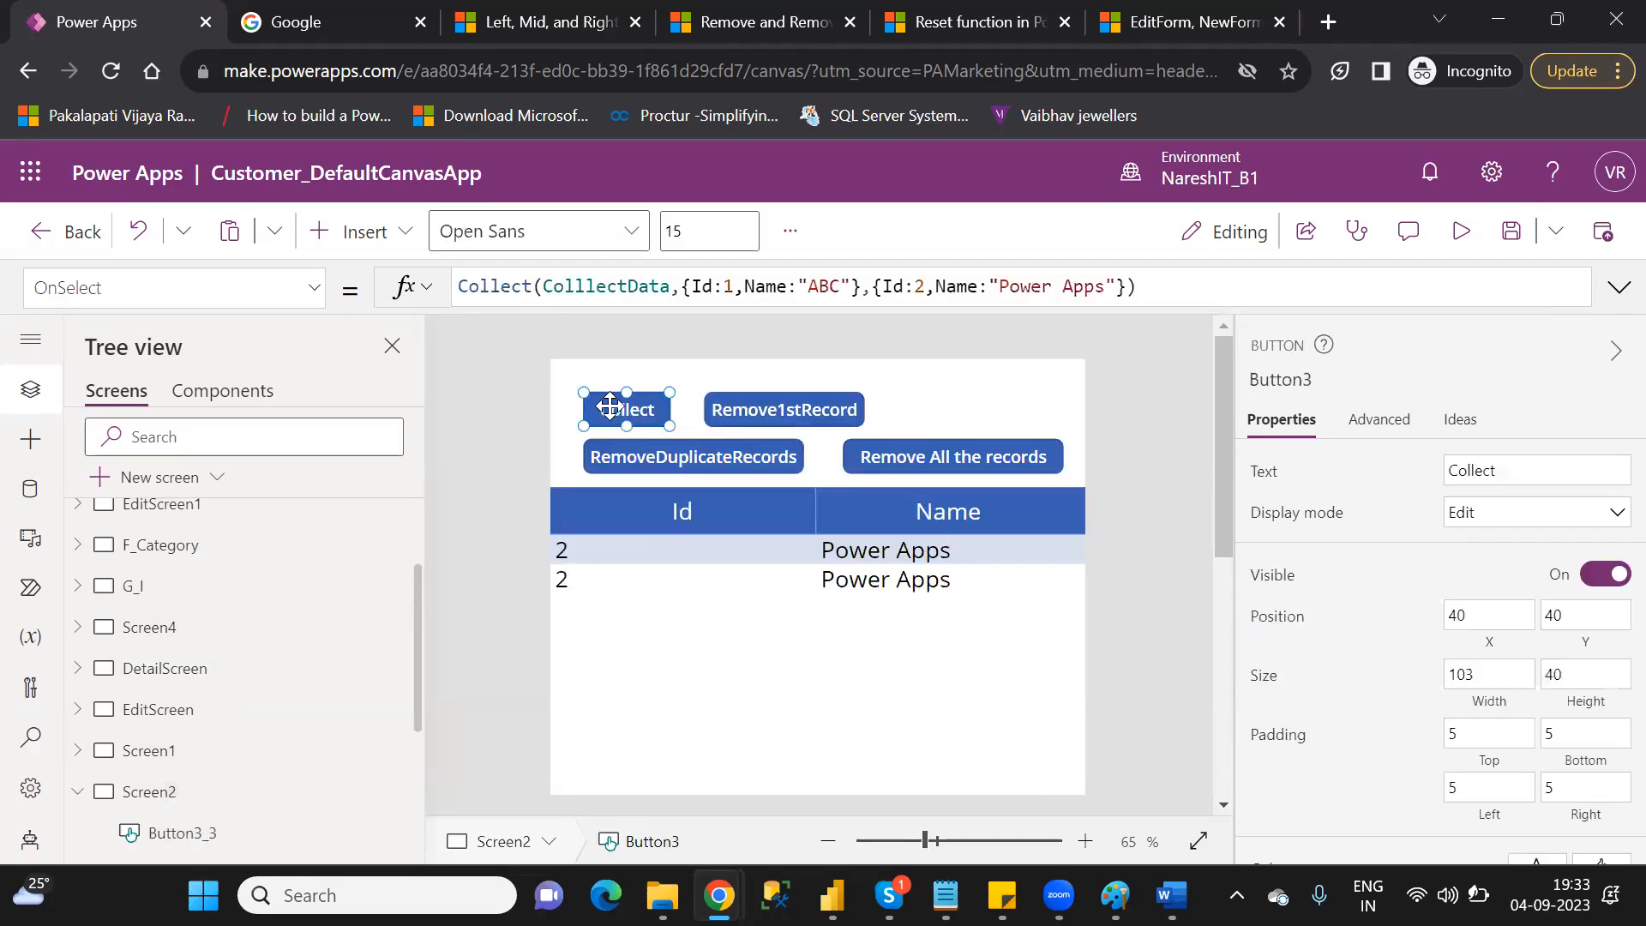
pyautogui.click(80, 796)
pyautogui.click(166, 840)
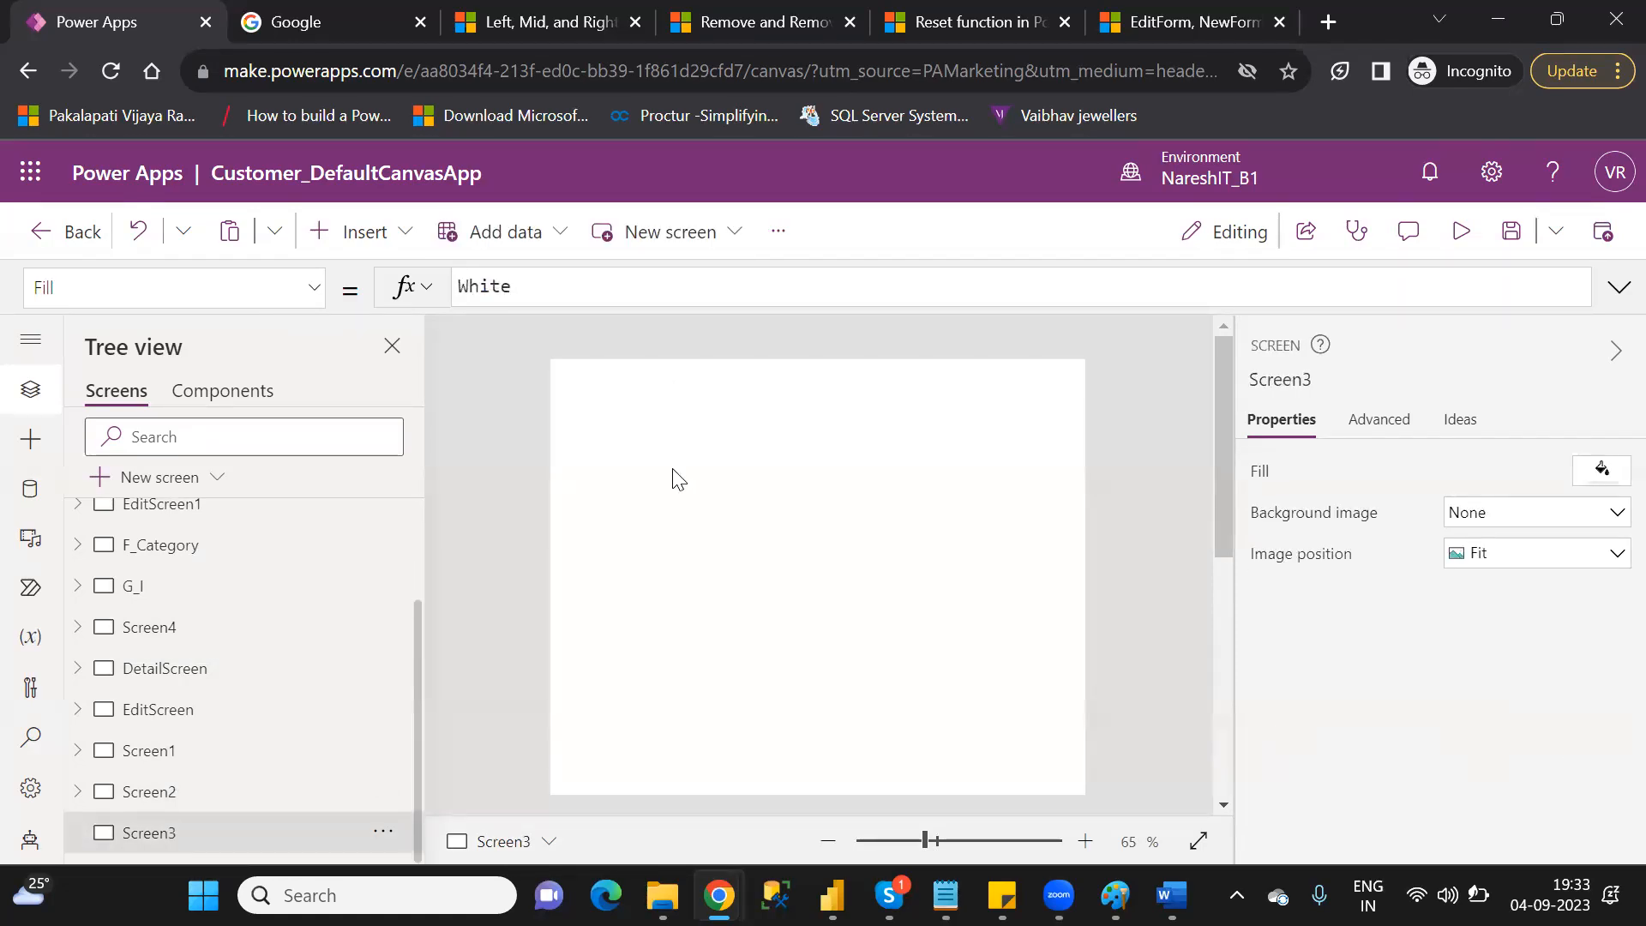
pyautogui.hotkey('ctrl', 'v')
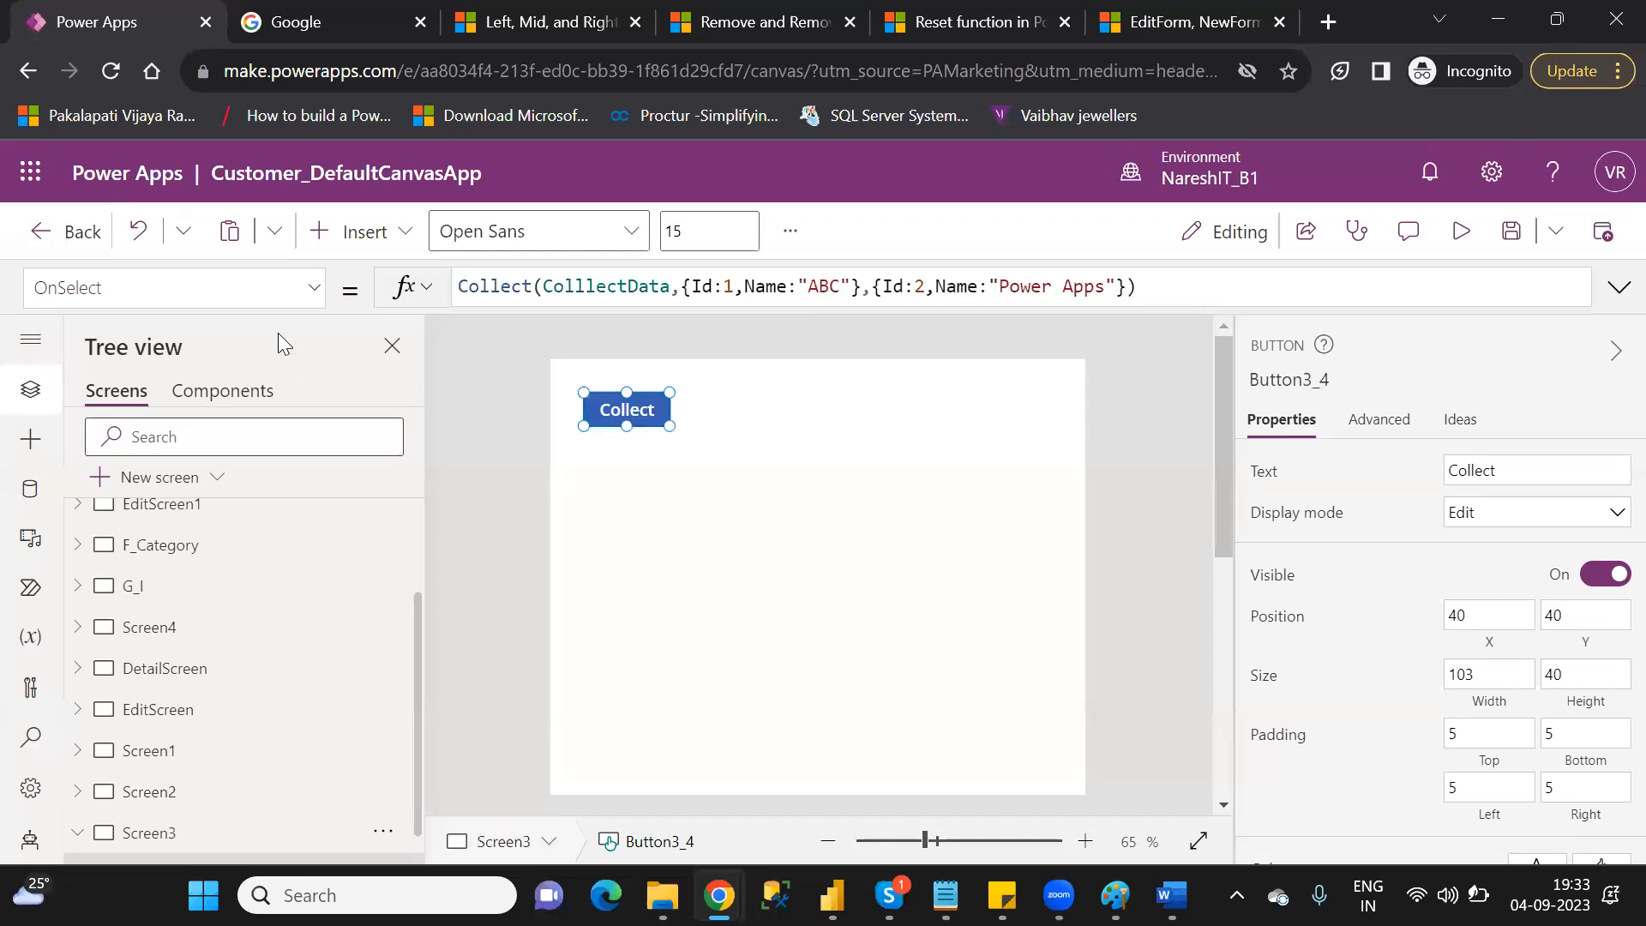
# - Insert a data table on Screen3 and lower its upper edge to about Y 165, clear of the Collect button
pyautogui.click(363, 244)
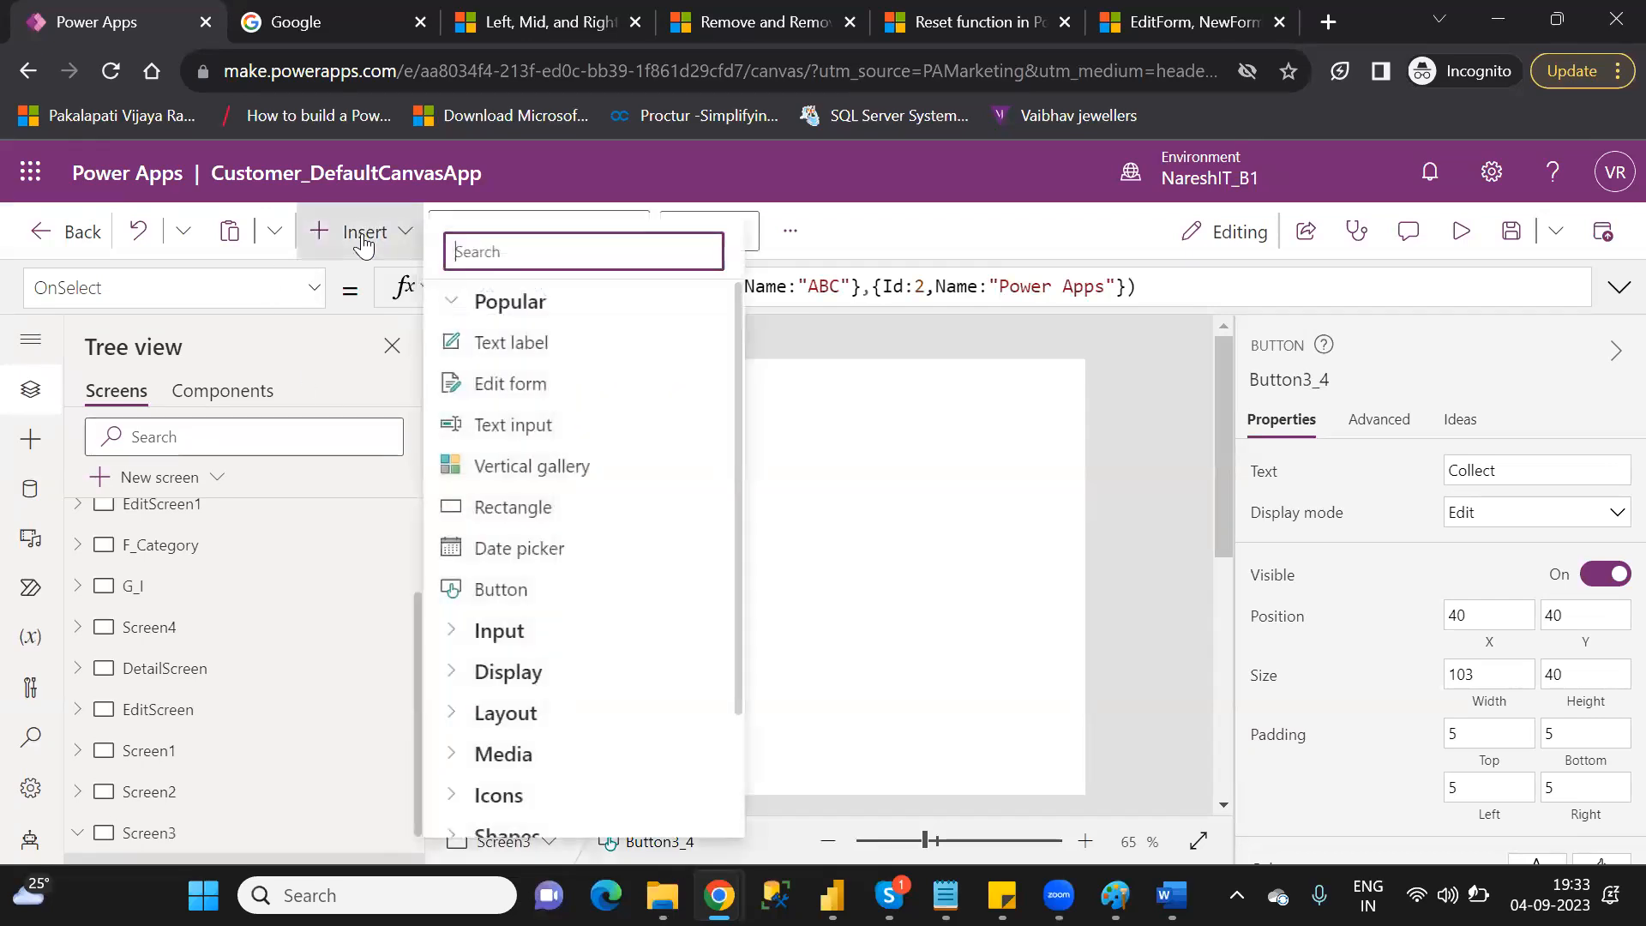
pyautogui.write('data')
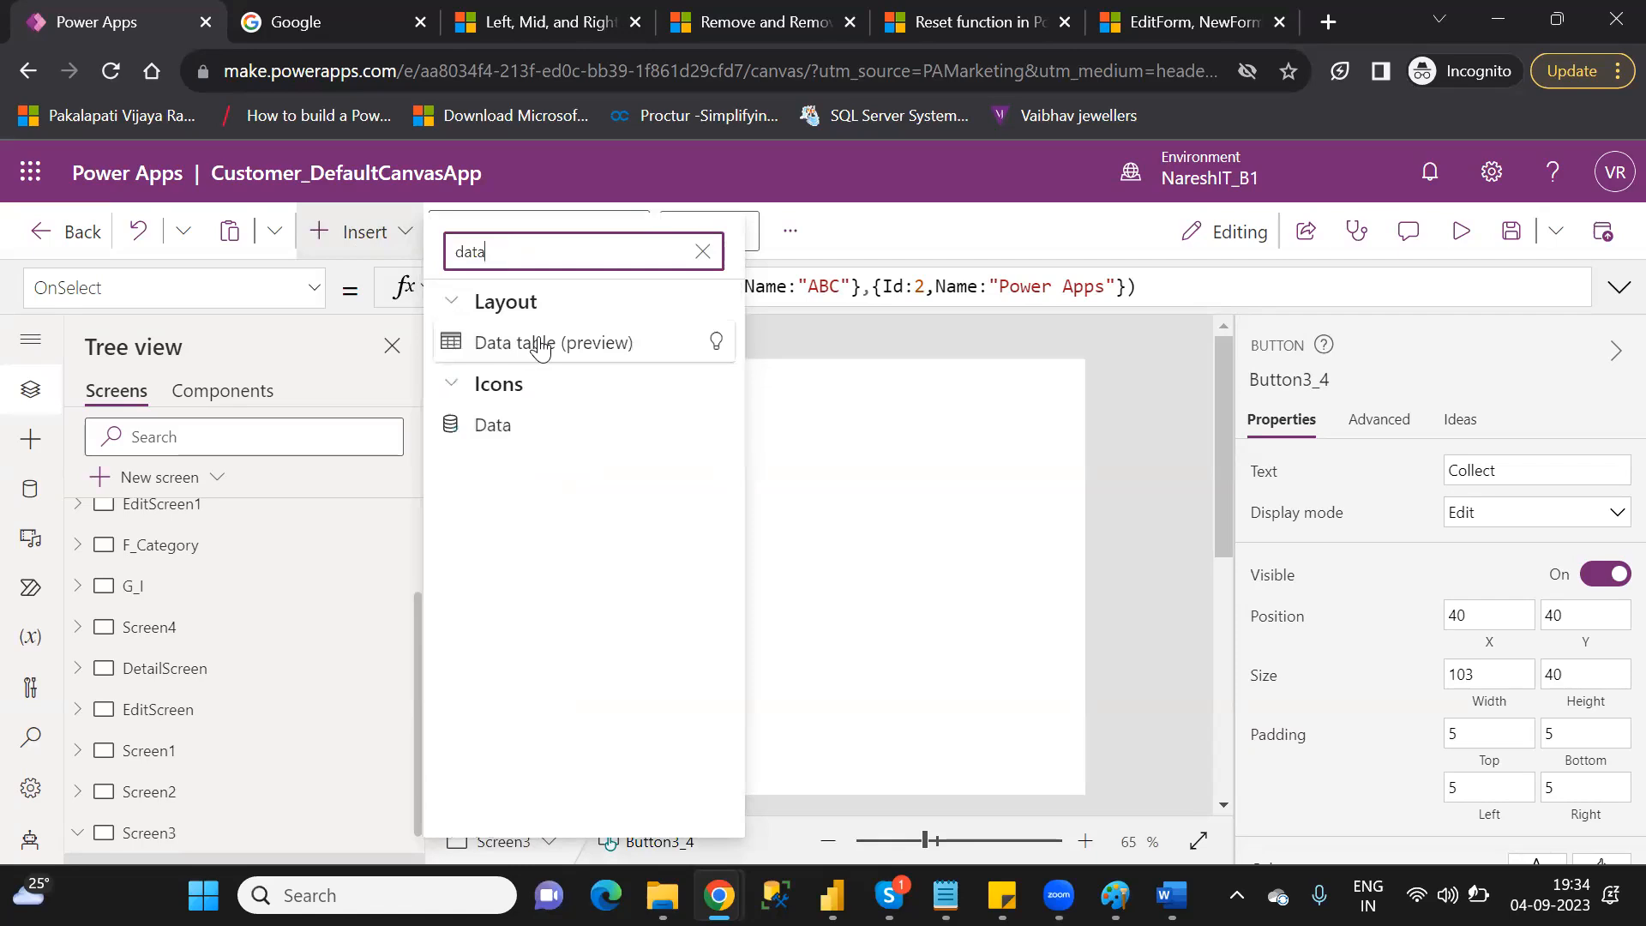
pyautogui.press('Escape')
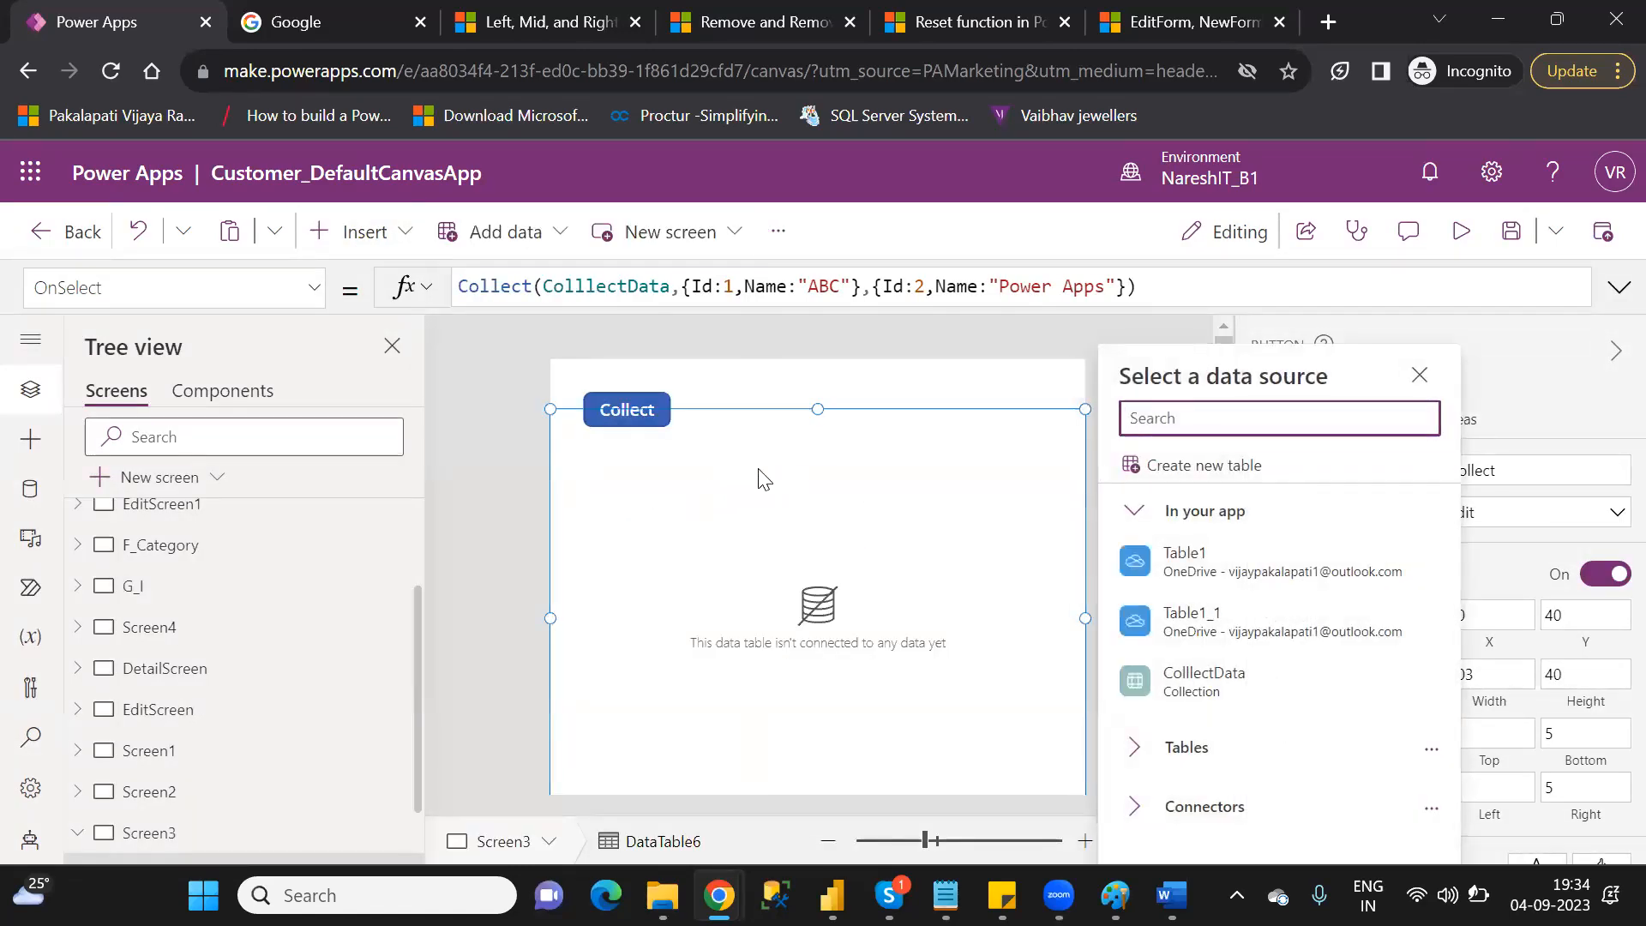
pyautogui.moveTo(549, 411); pyautogui.dragTo(549, 508)
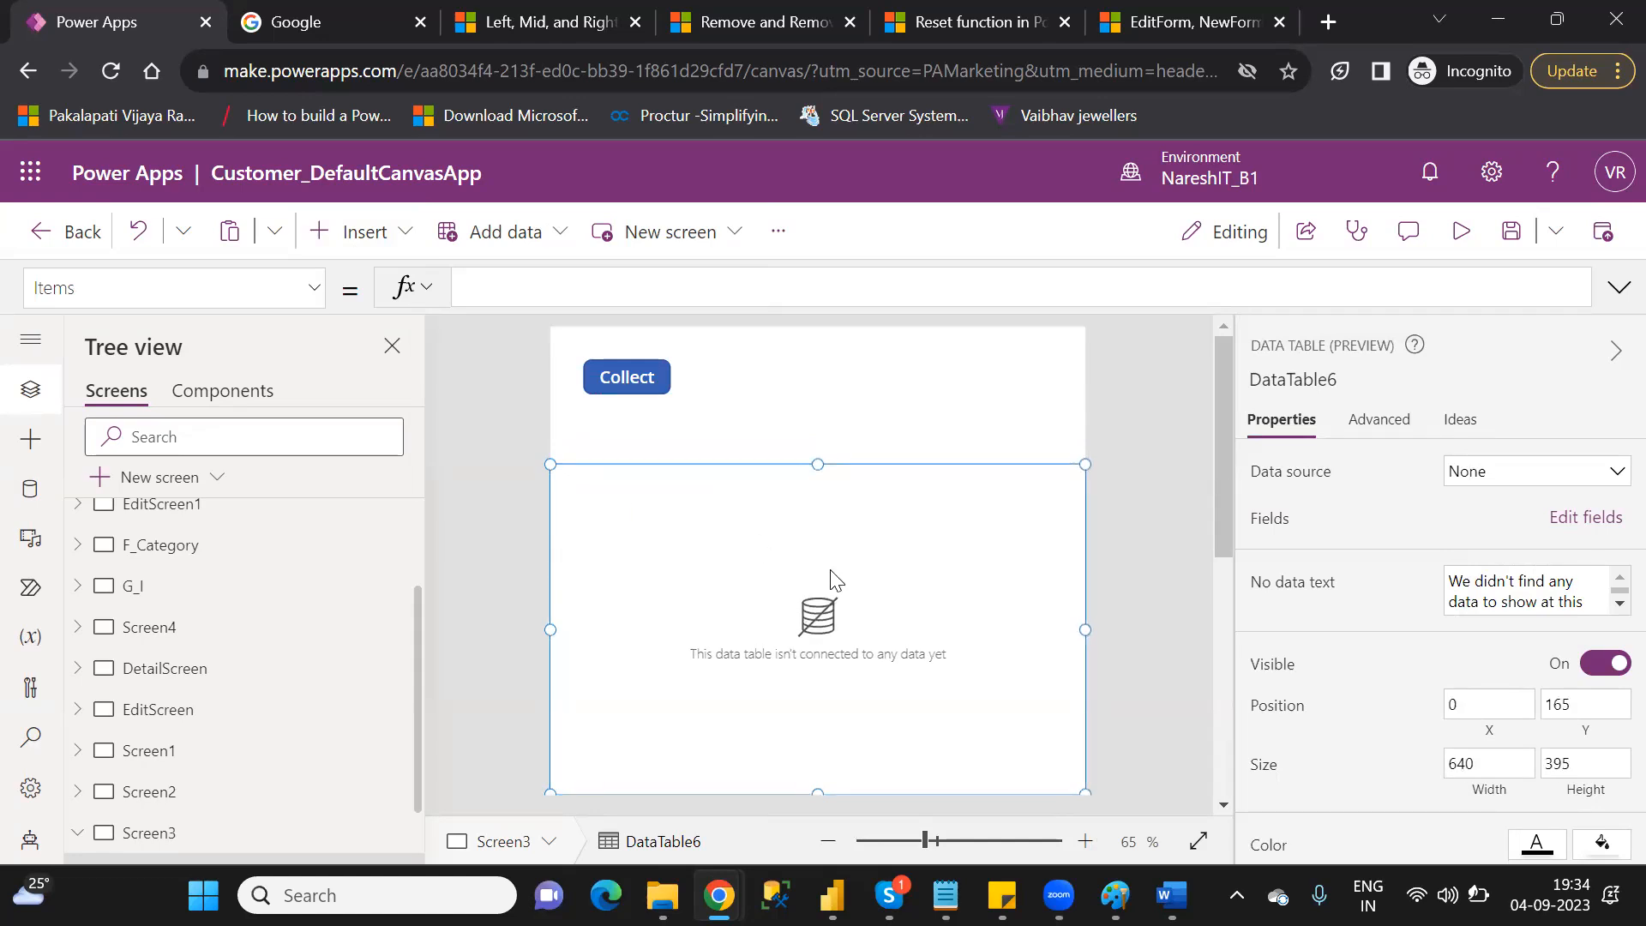
# - Connect the data table to the ColllectData collection and add the Id and Name fields as columns
pyautogui.click(1537, 473)
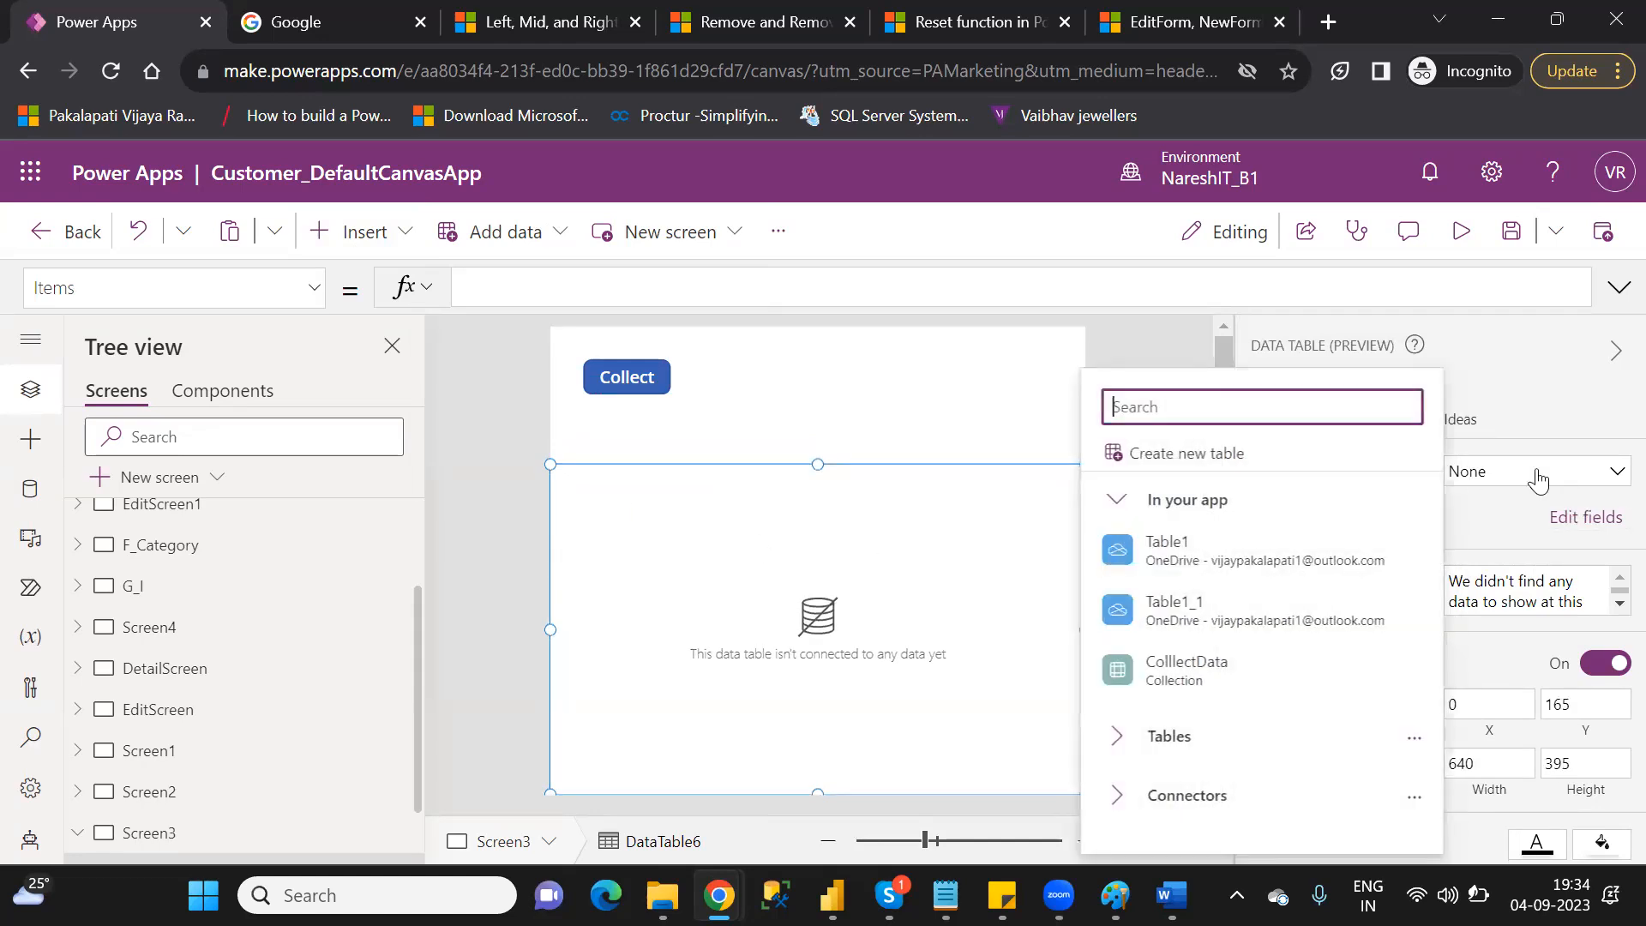
pyautogui.click(1209, 667)
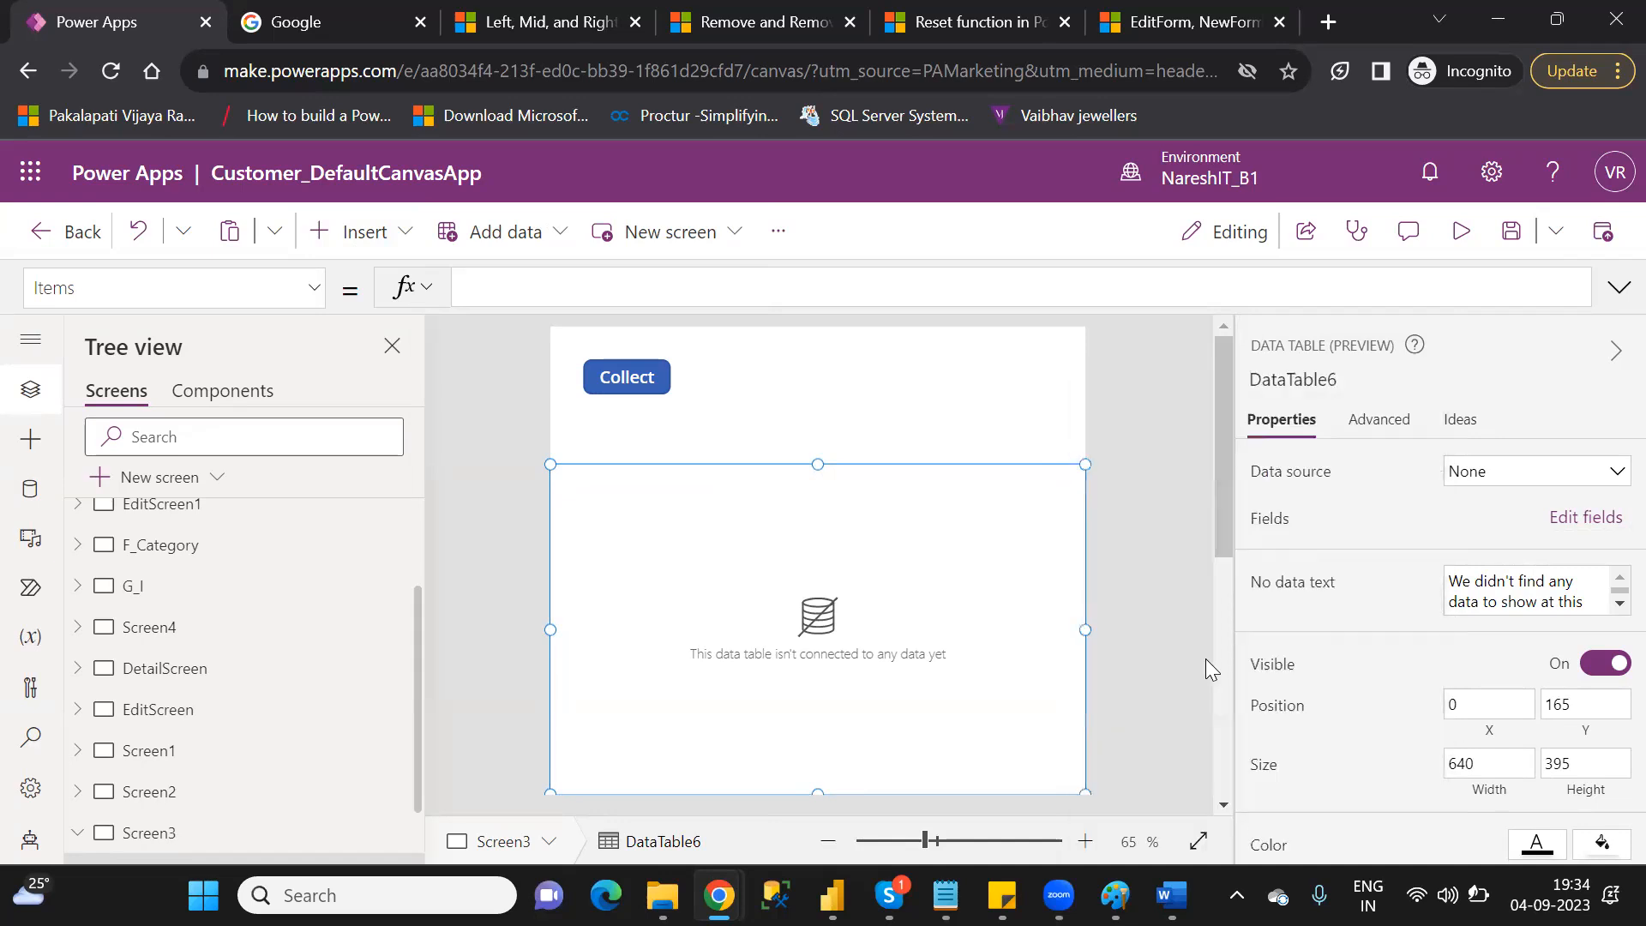
pyautogui.click(1587, 519)
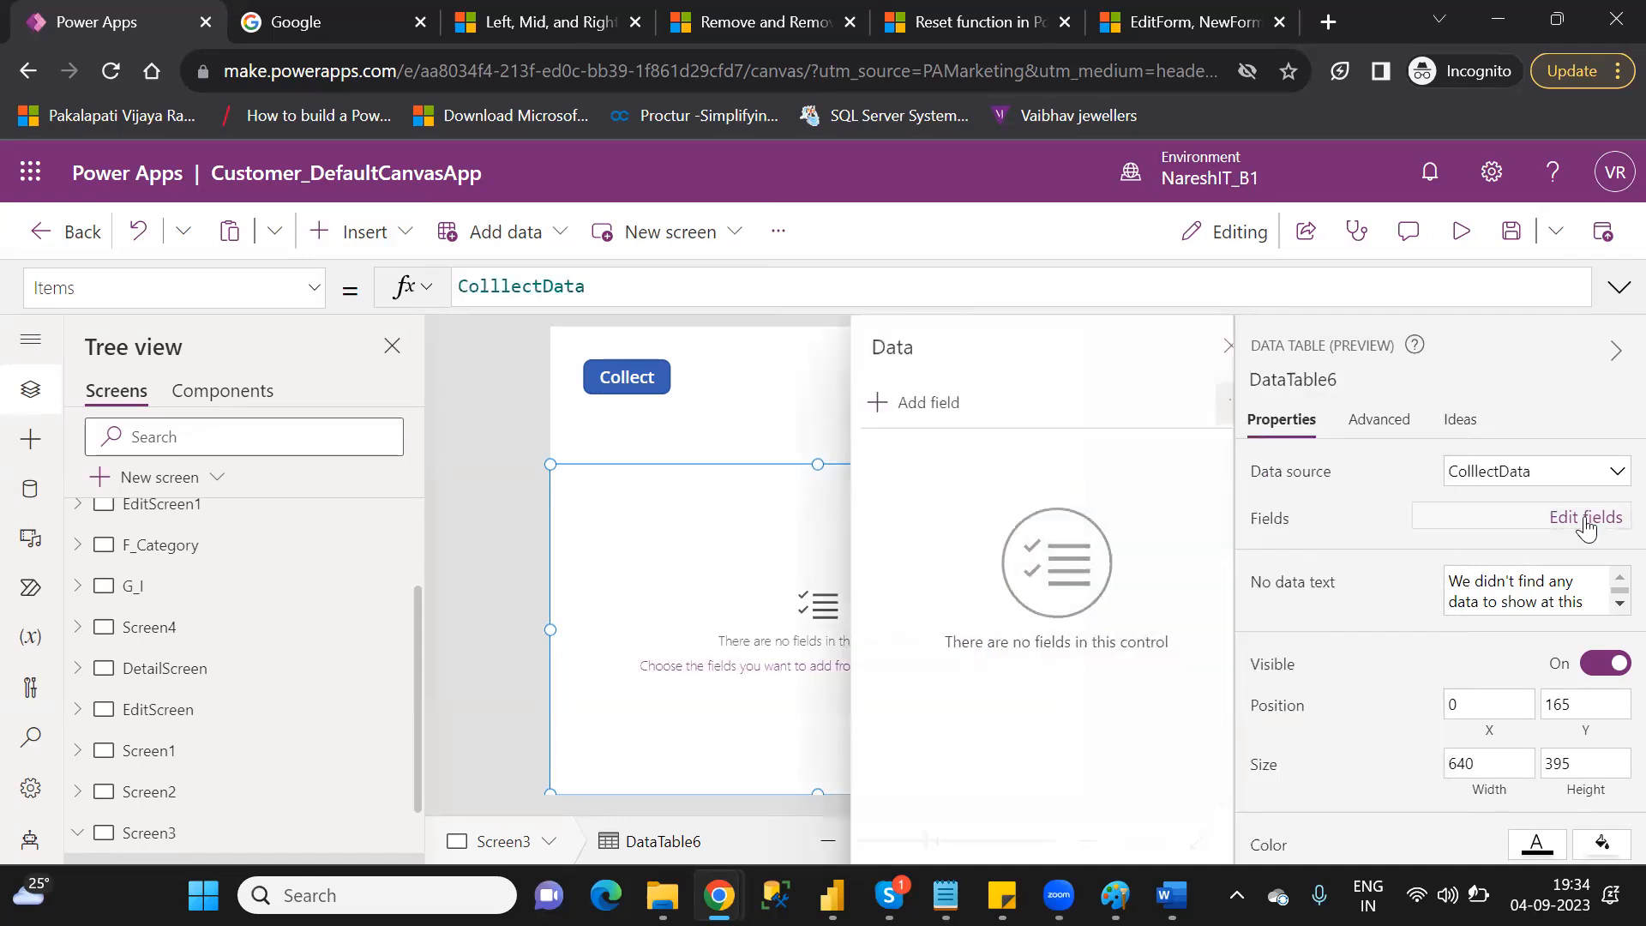
pyautogui.click(891, 405)
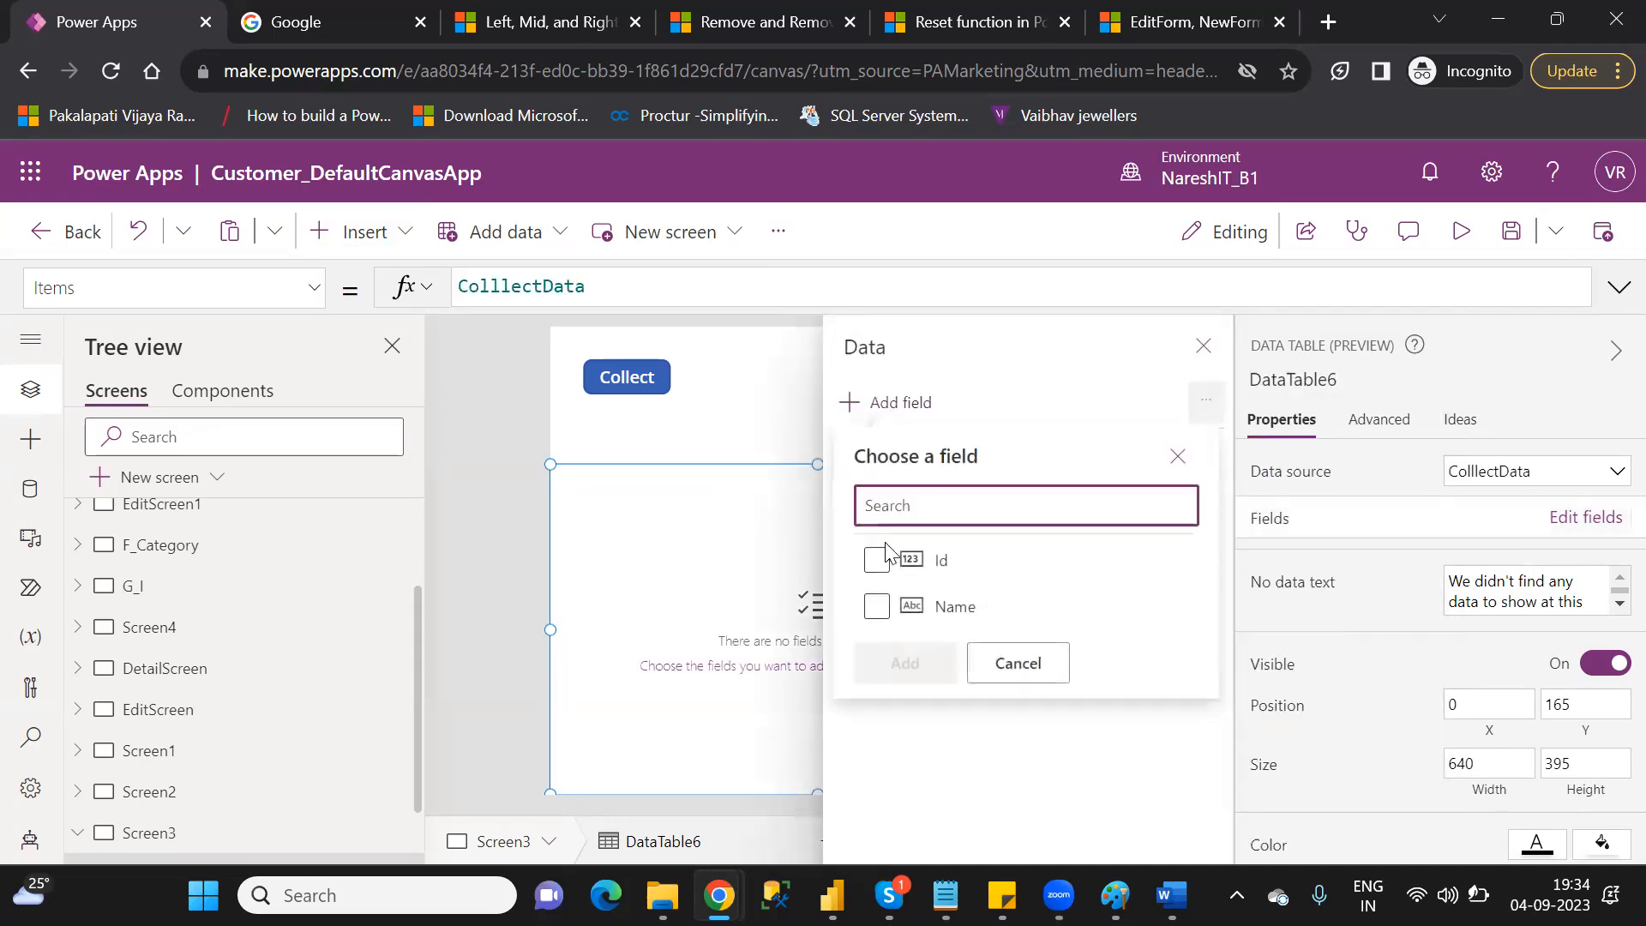
pyautogui.click(876, 560)
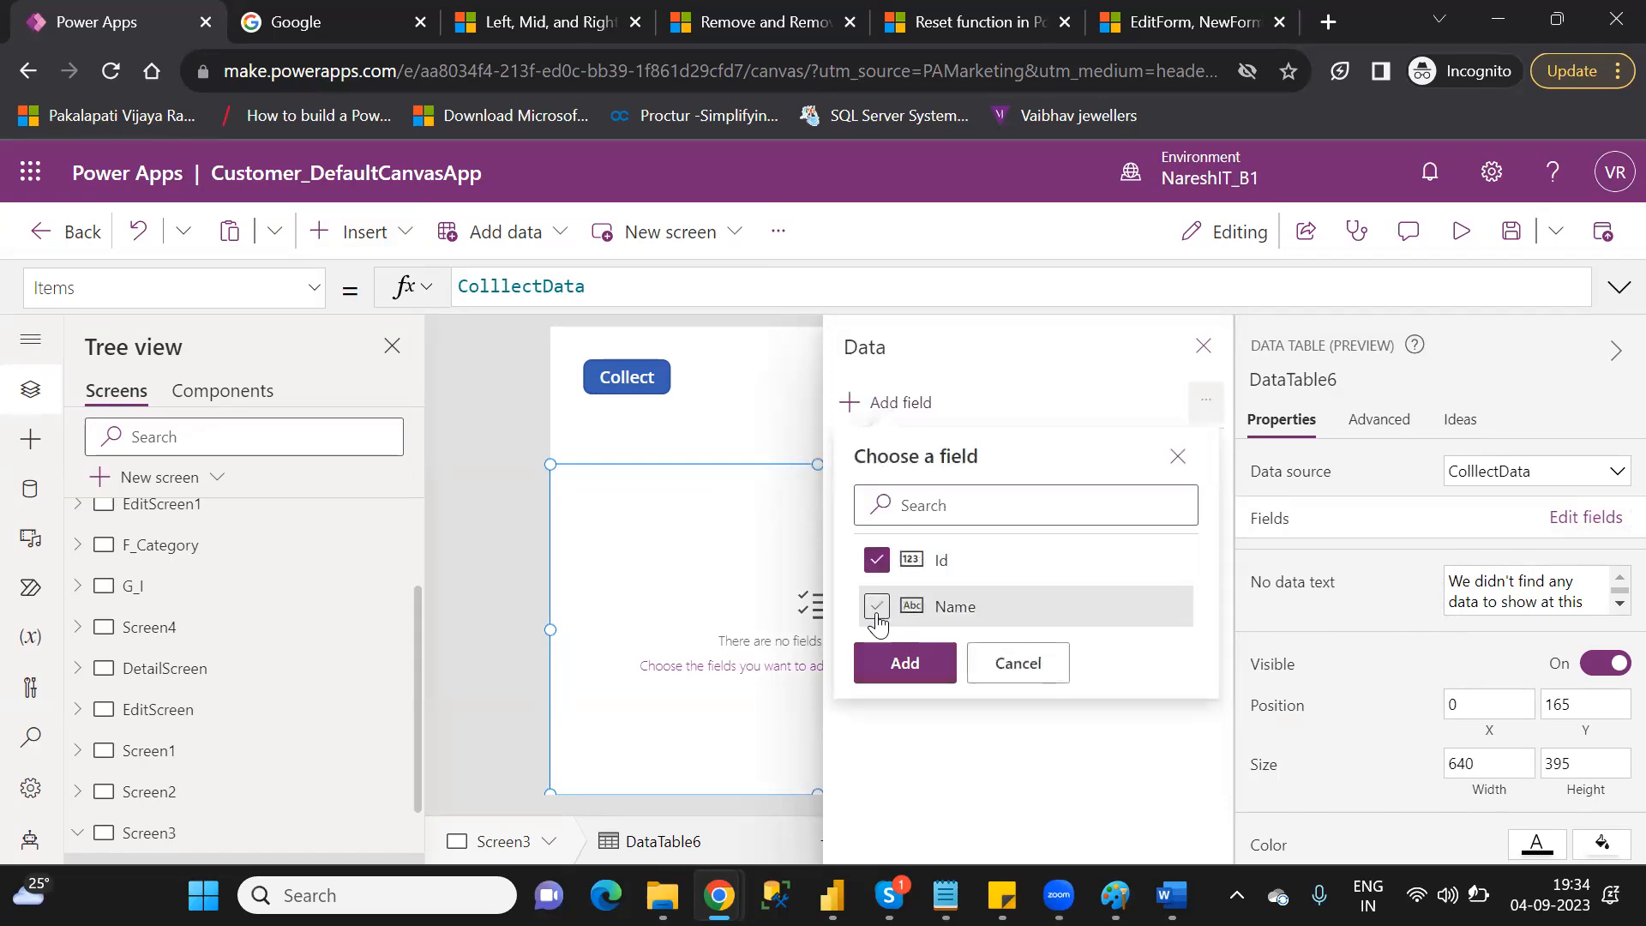
pyautogui.click(876, 606)
pyautogui.click(904, 663)
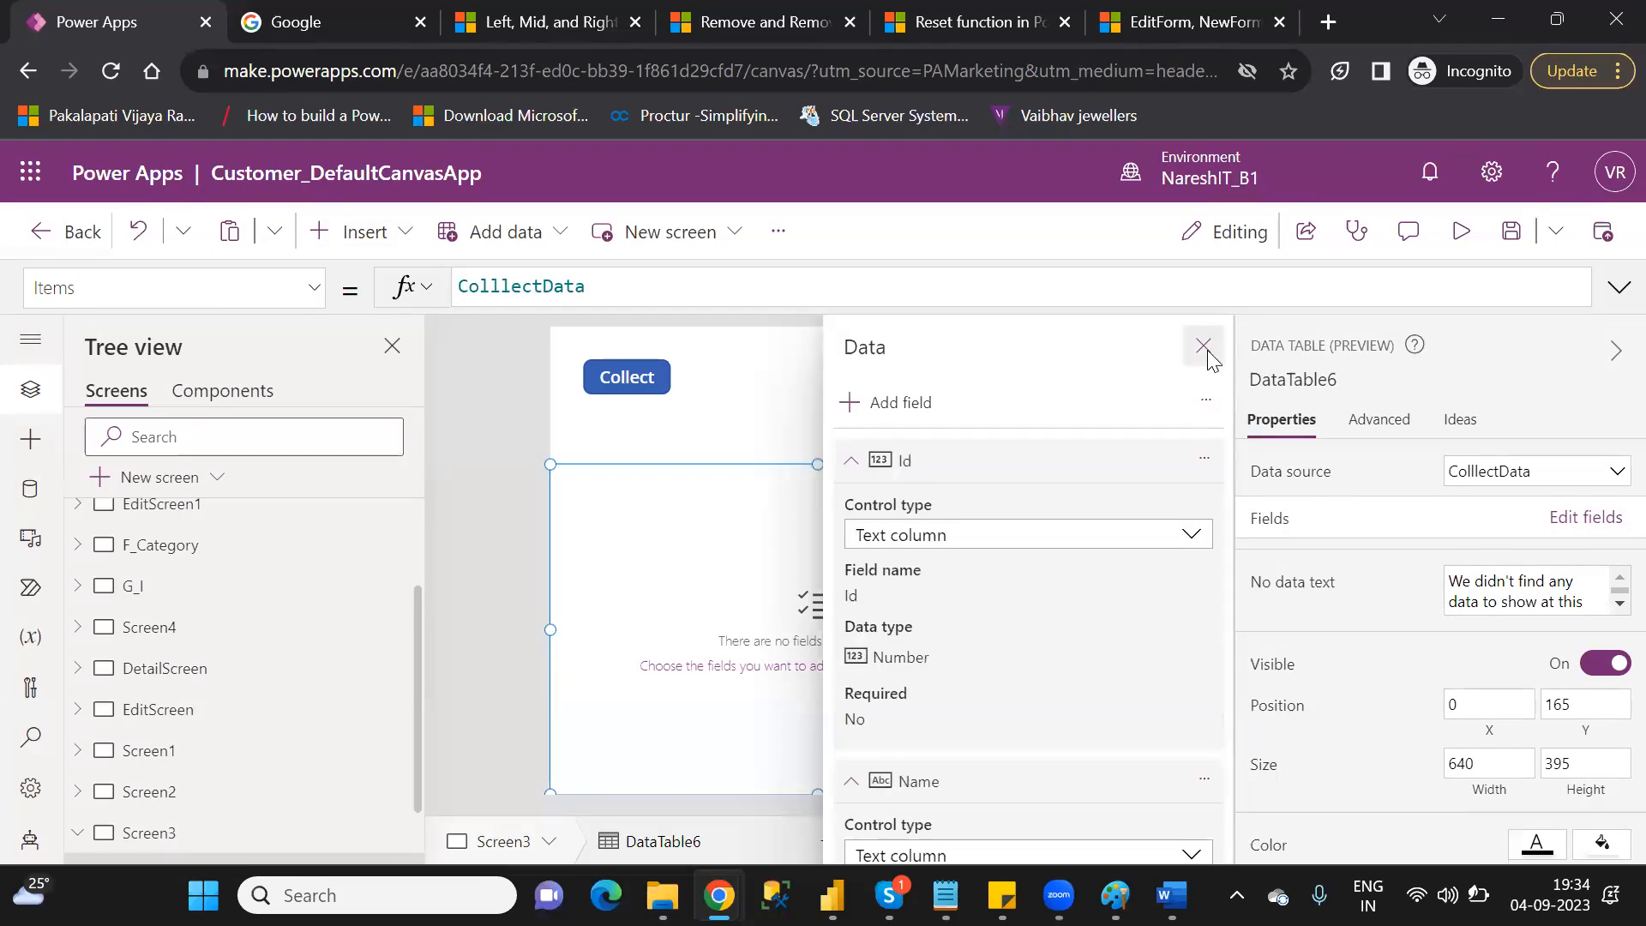
pyautogui.click(1204, 347)
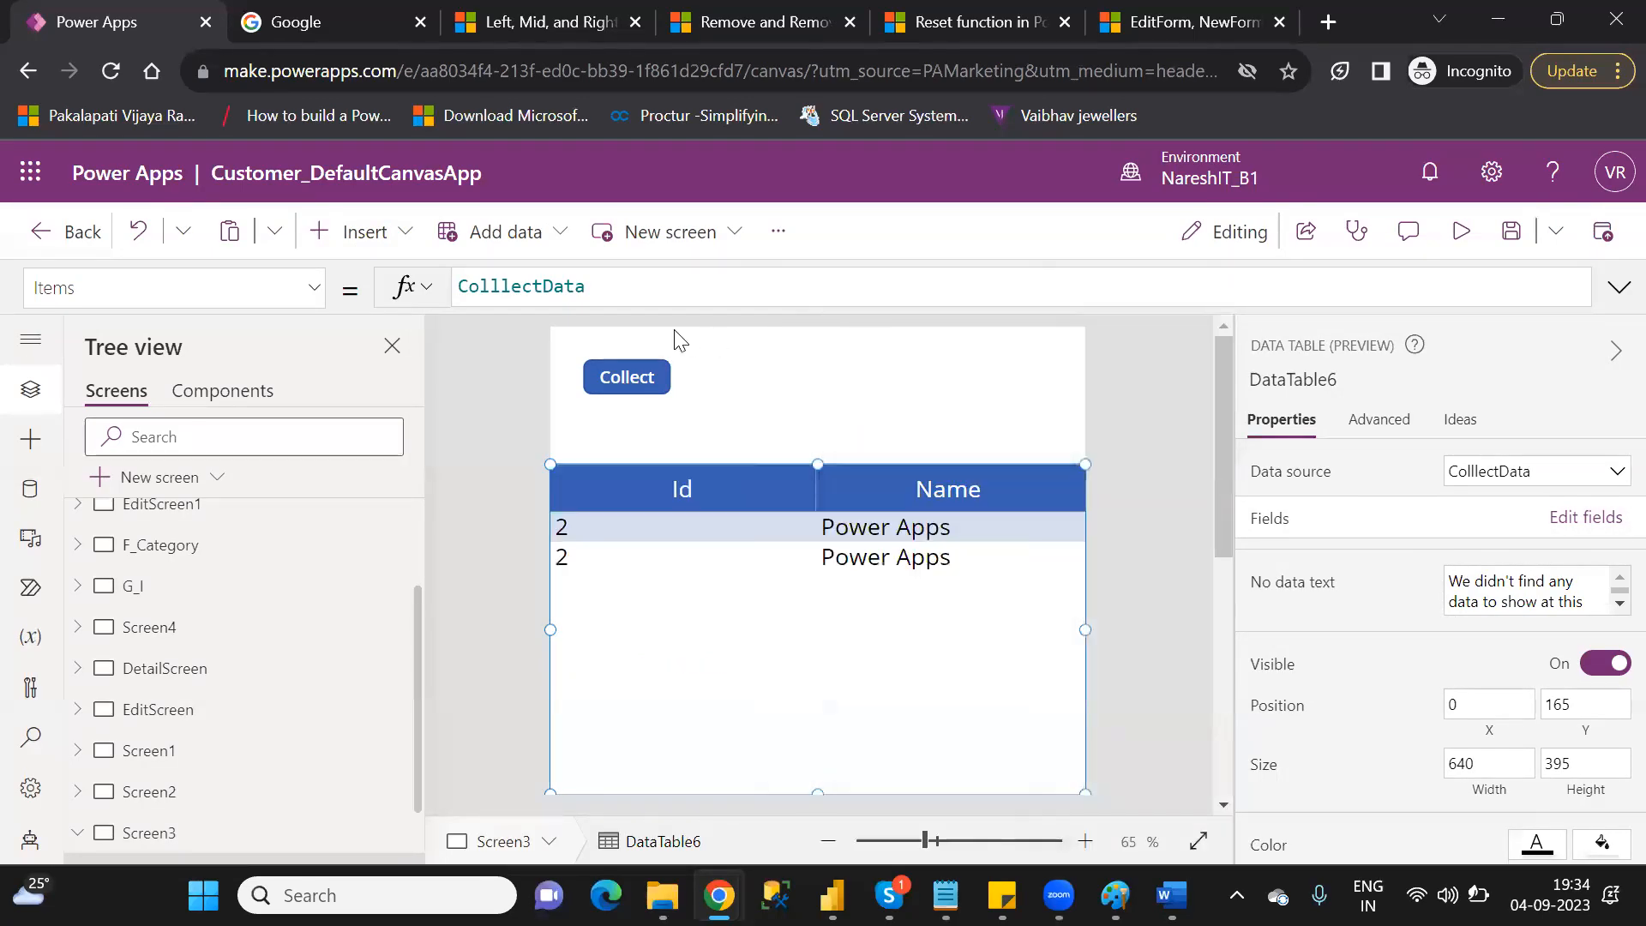
# - Run the Collect button directly on the Screen3 canvas to add its records to the table
pyautogui.click(633, 379)
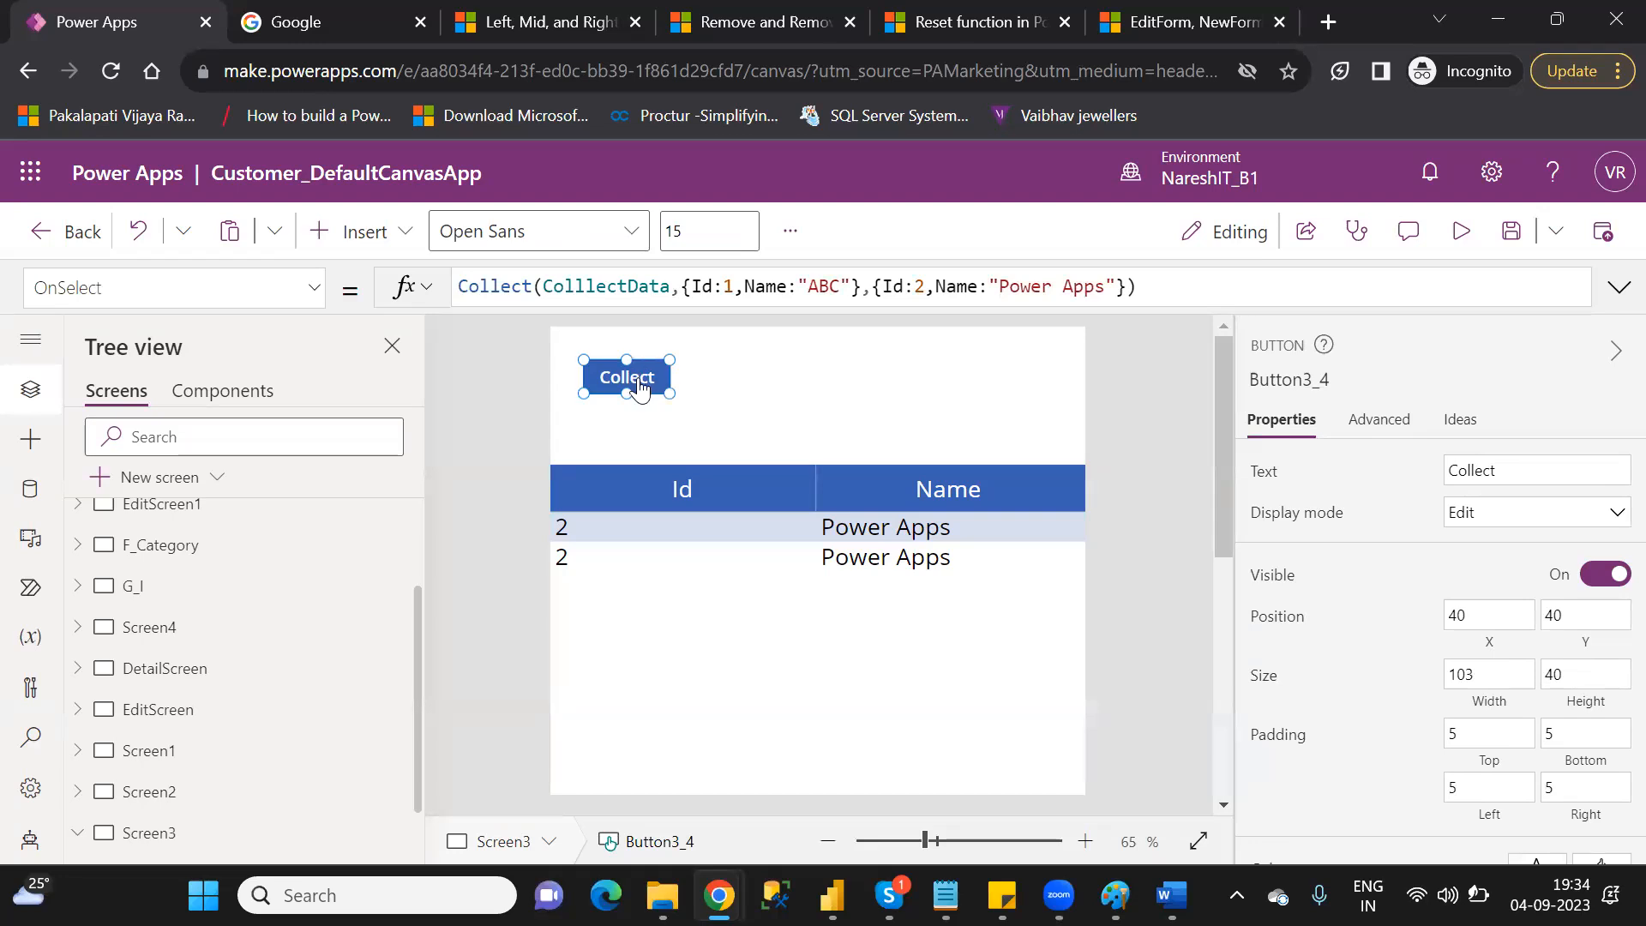
pyautogui.keyDown('alt'); pyautogui.click(639, 379); pyautogui.keyUp('alt')
pyautogui.keyDown('alt'); pyautogui.click(638, 377); pyautogui.keyUp('alt')
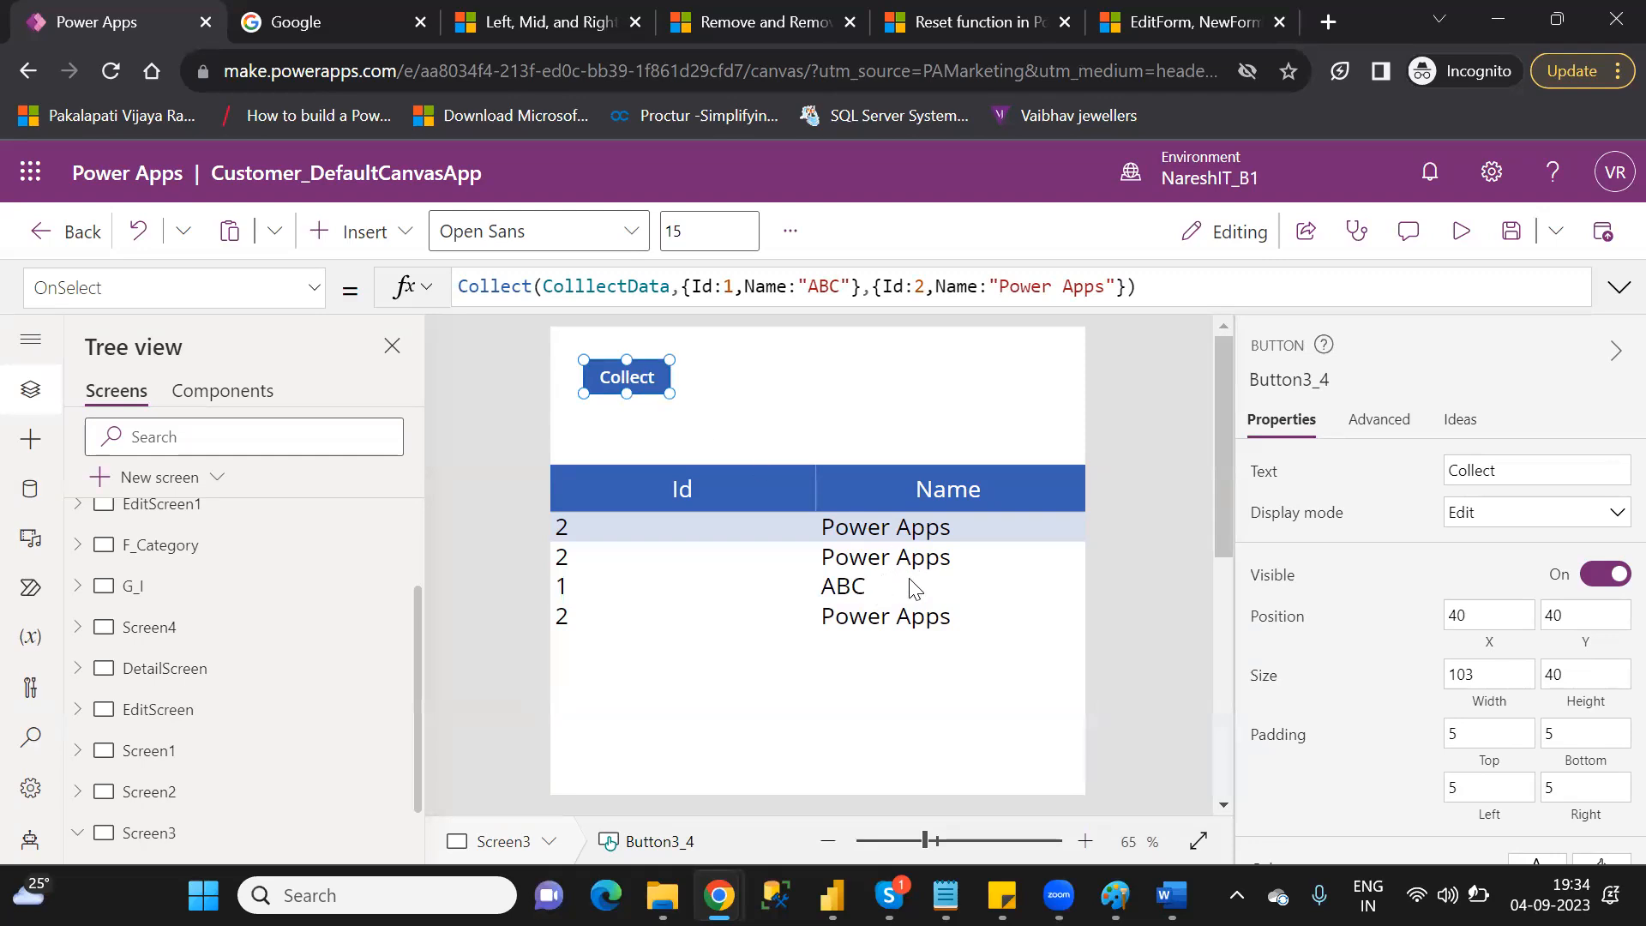
# - Insert a new button control on Screen3 beside the Collect button
pyautogui.click(804, 385)
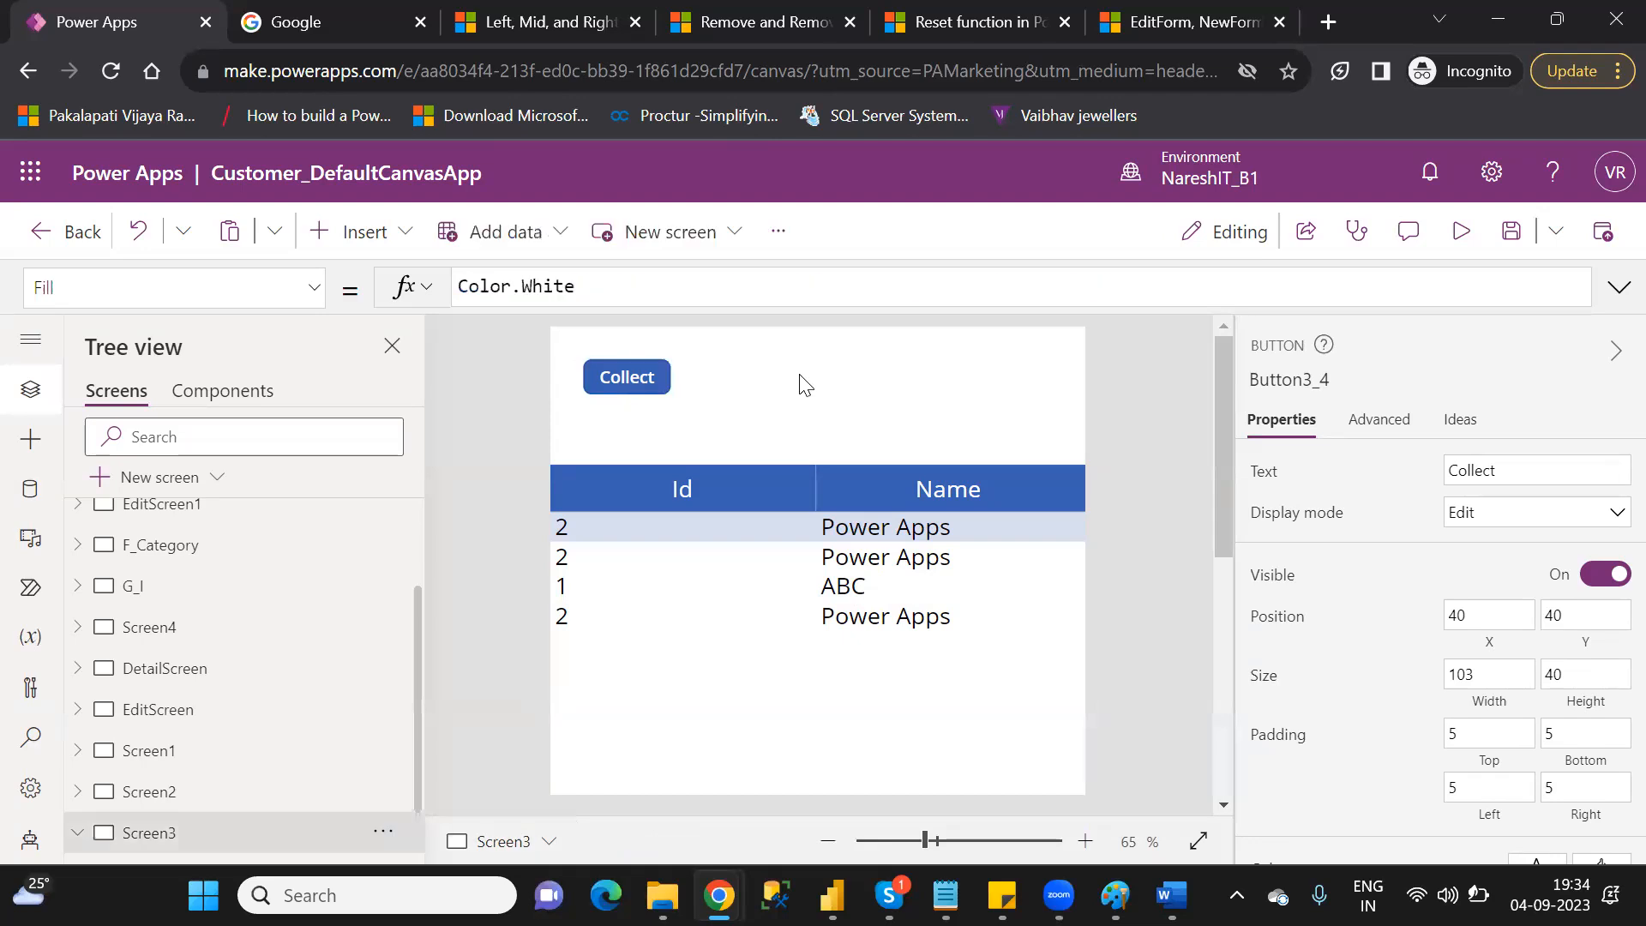
pyautogui.click(368, 232)
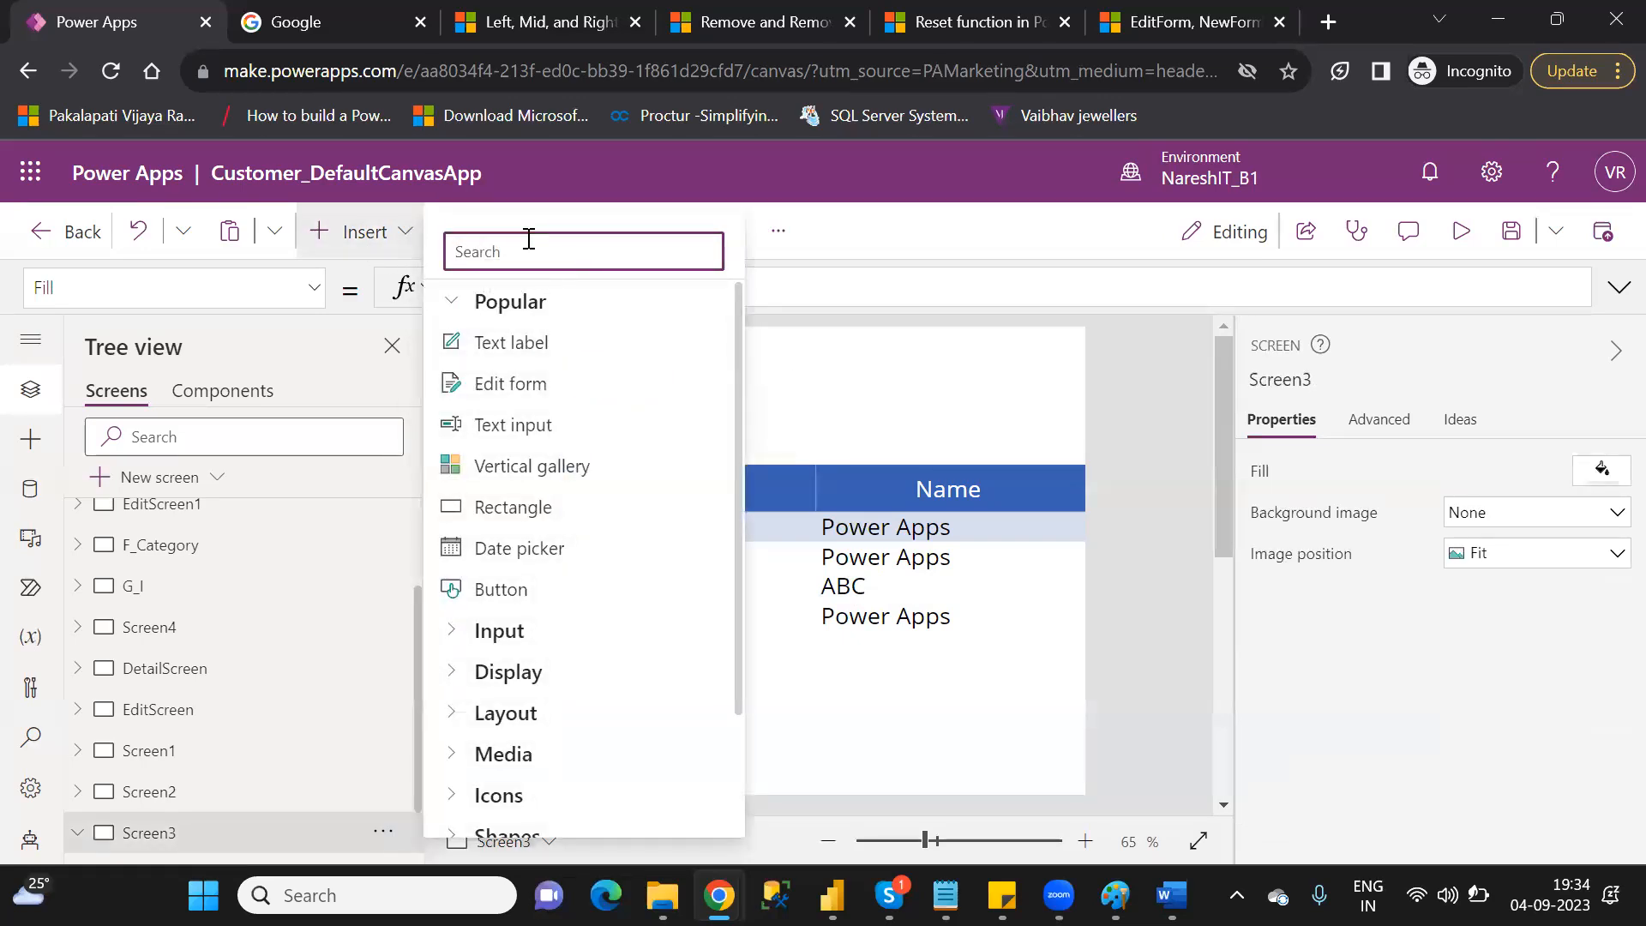
pyautogui.write('button')
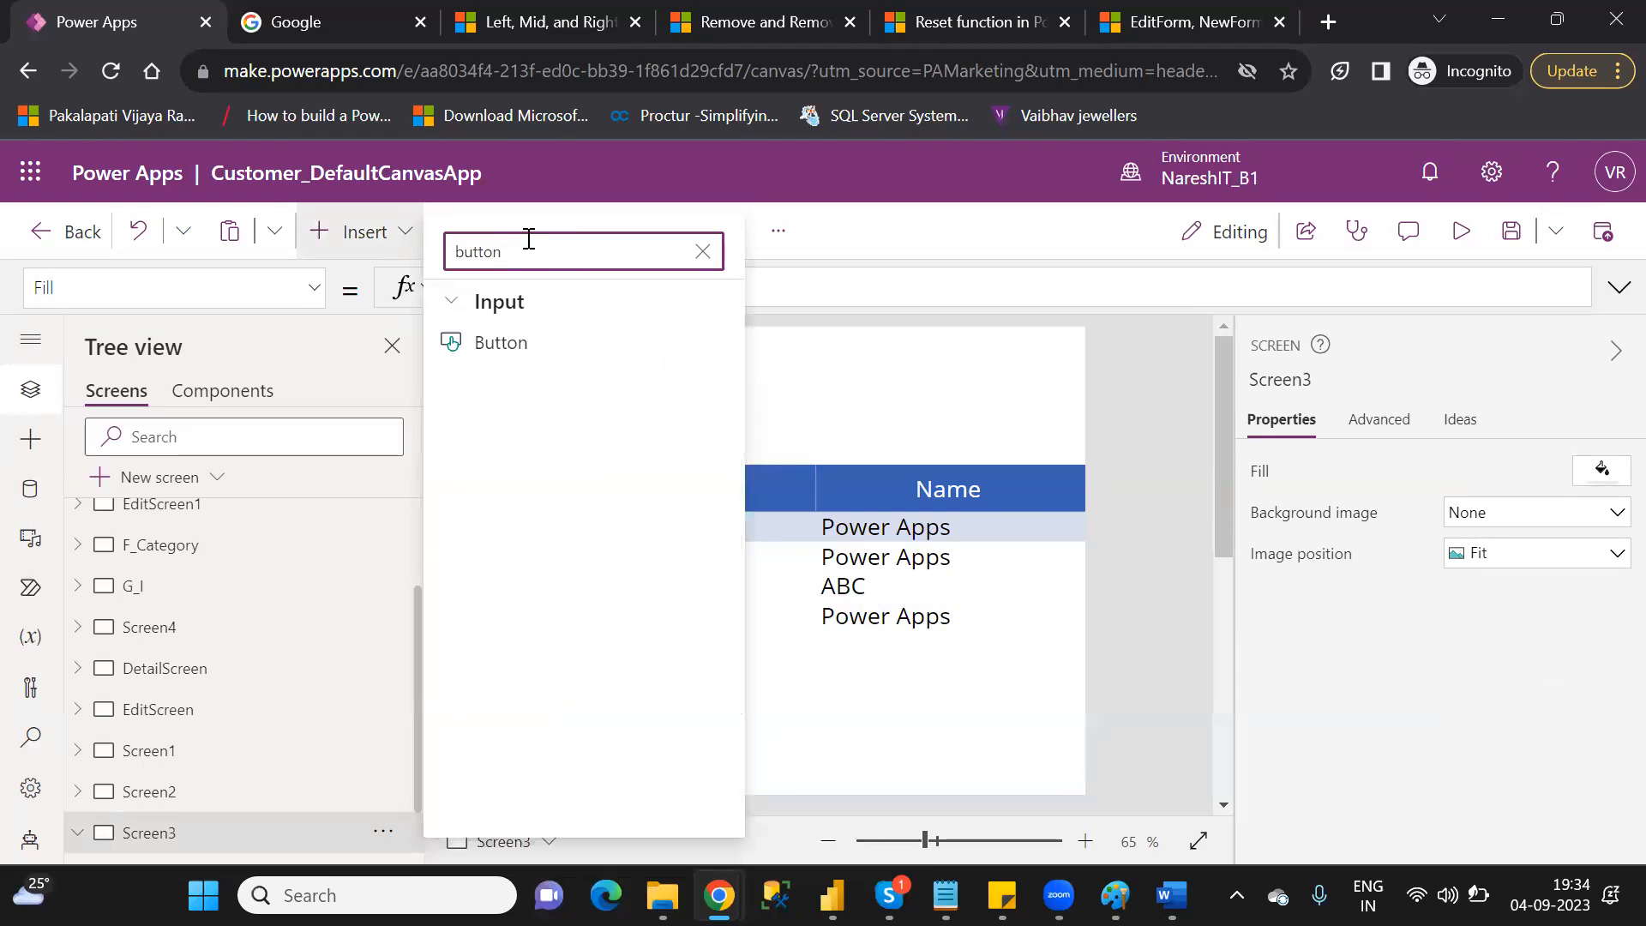
pyautogui.click(518, 343)
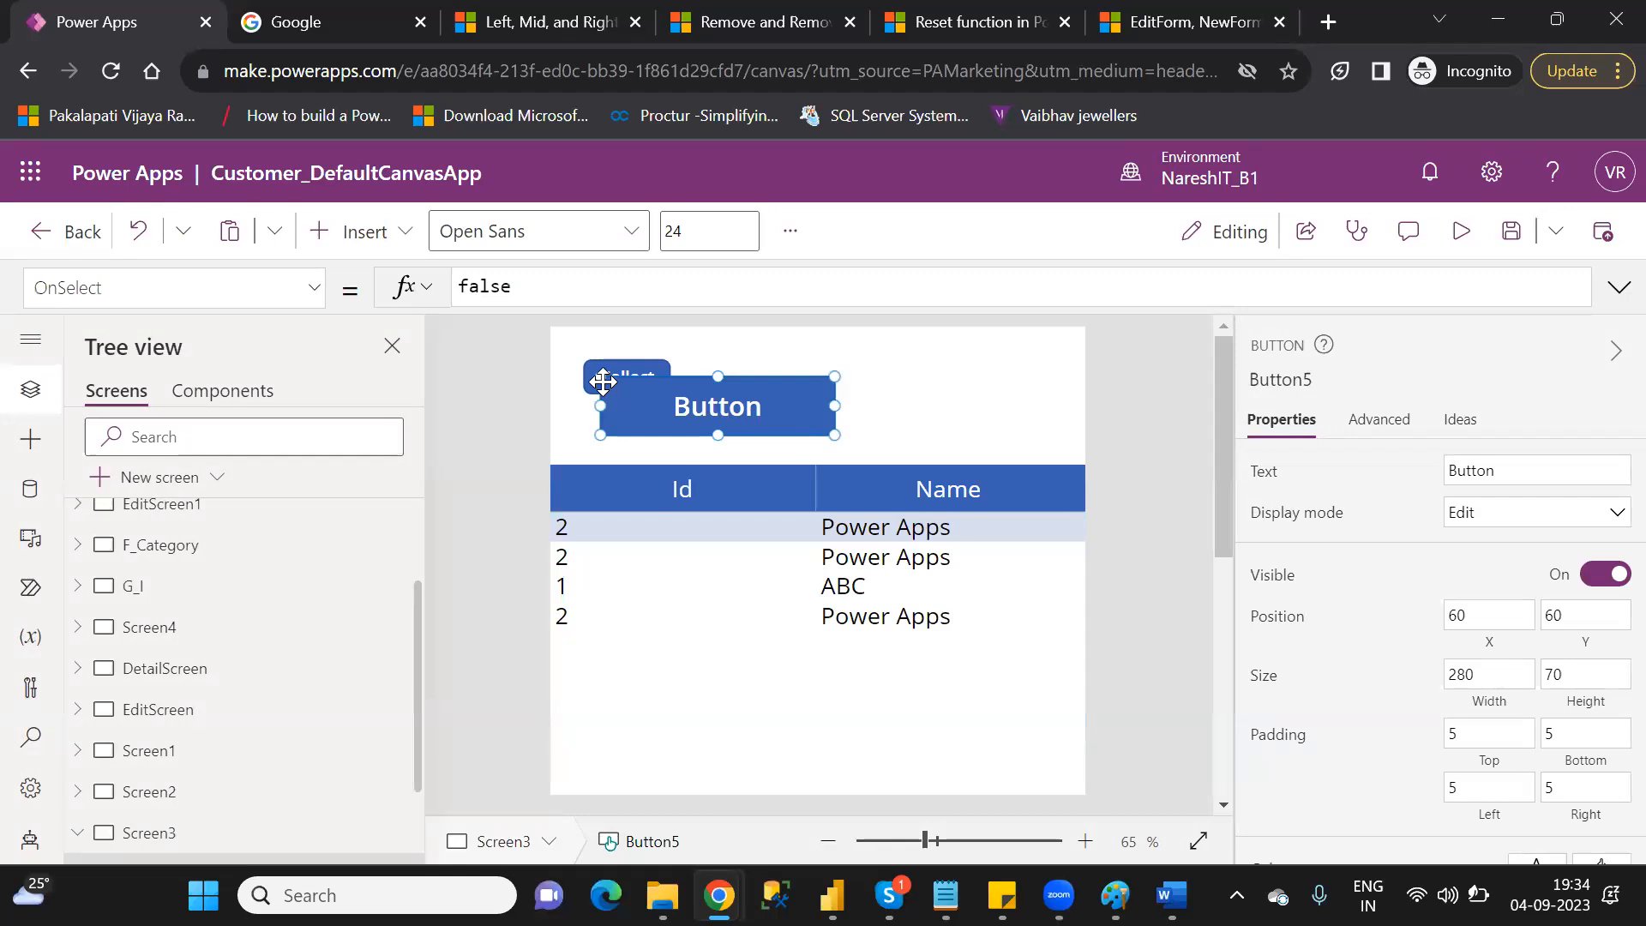
# - Shrink the new button to about 107 by 39 and set its font size to 15
pyautogui.moveTo(600, 375); pyautogui.dragTo(754, 407)
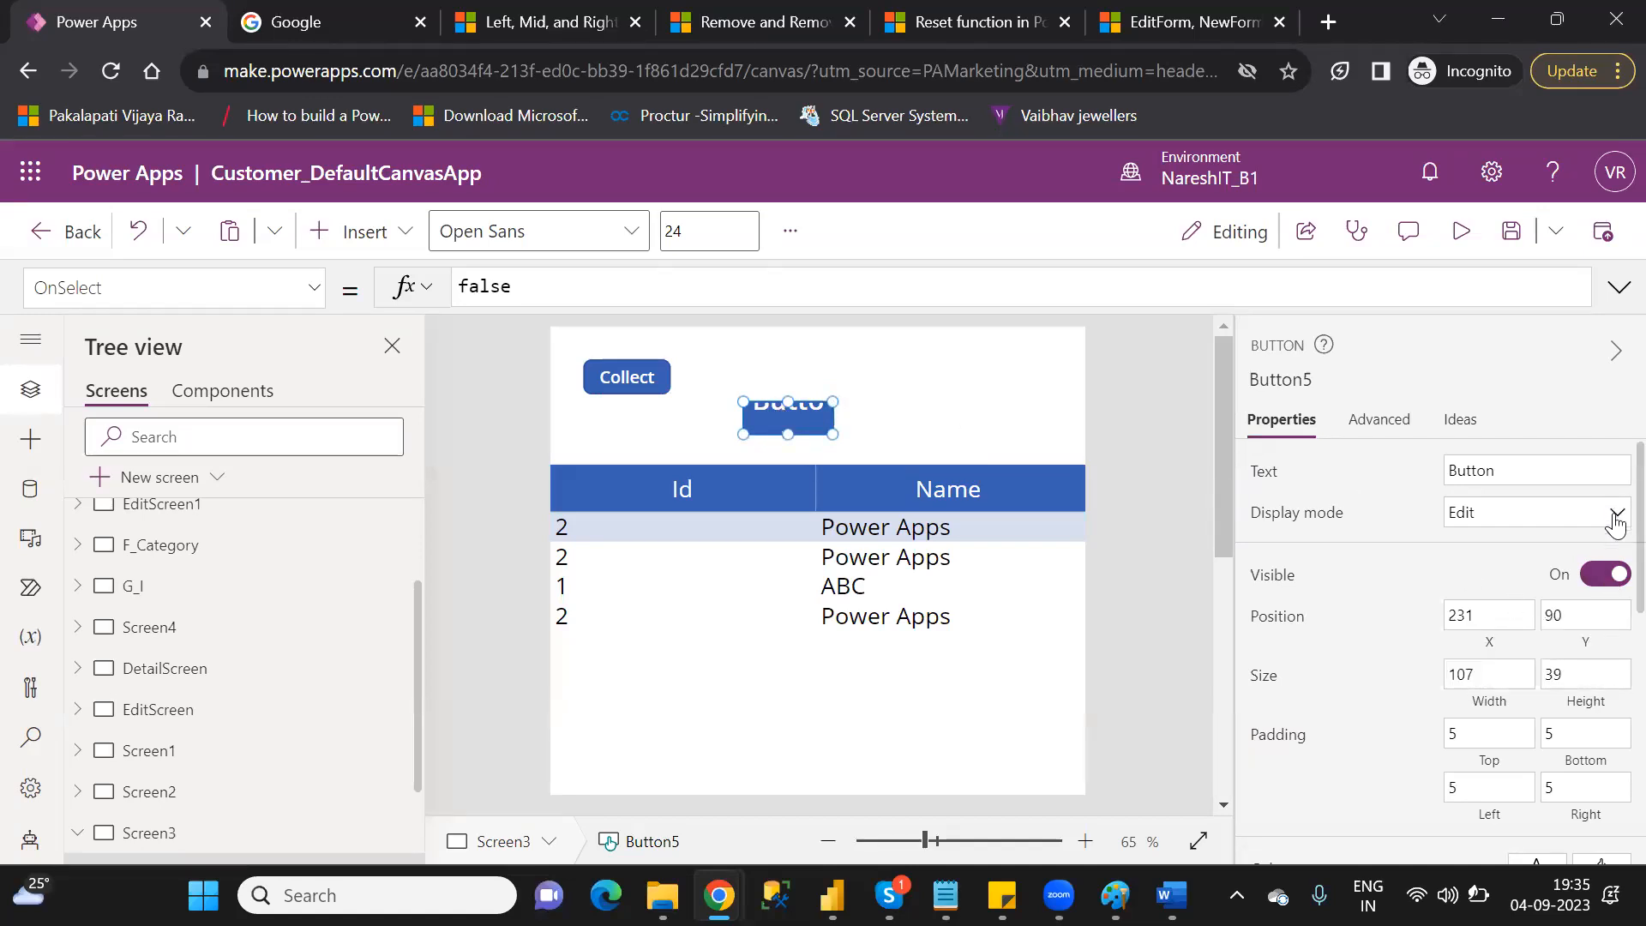
pyautogui.scroll(-2, 1610, 549)
pyautogui.scroll(-2, 1609, 592)
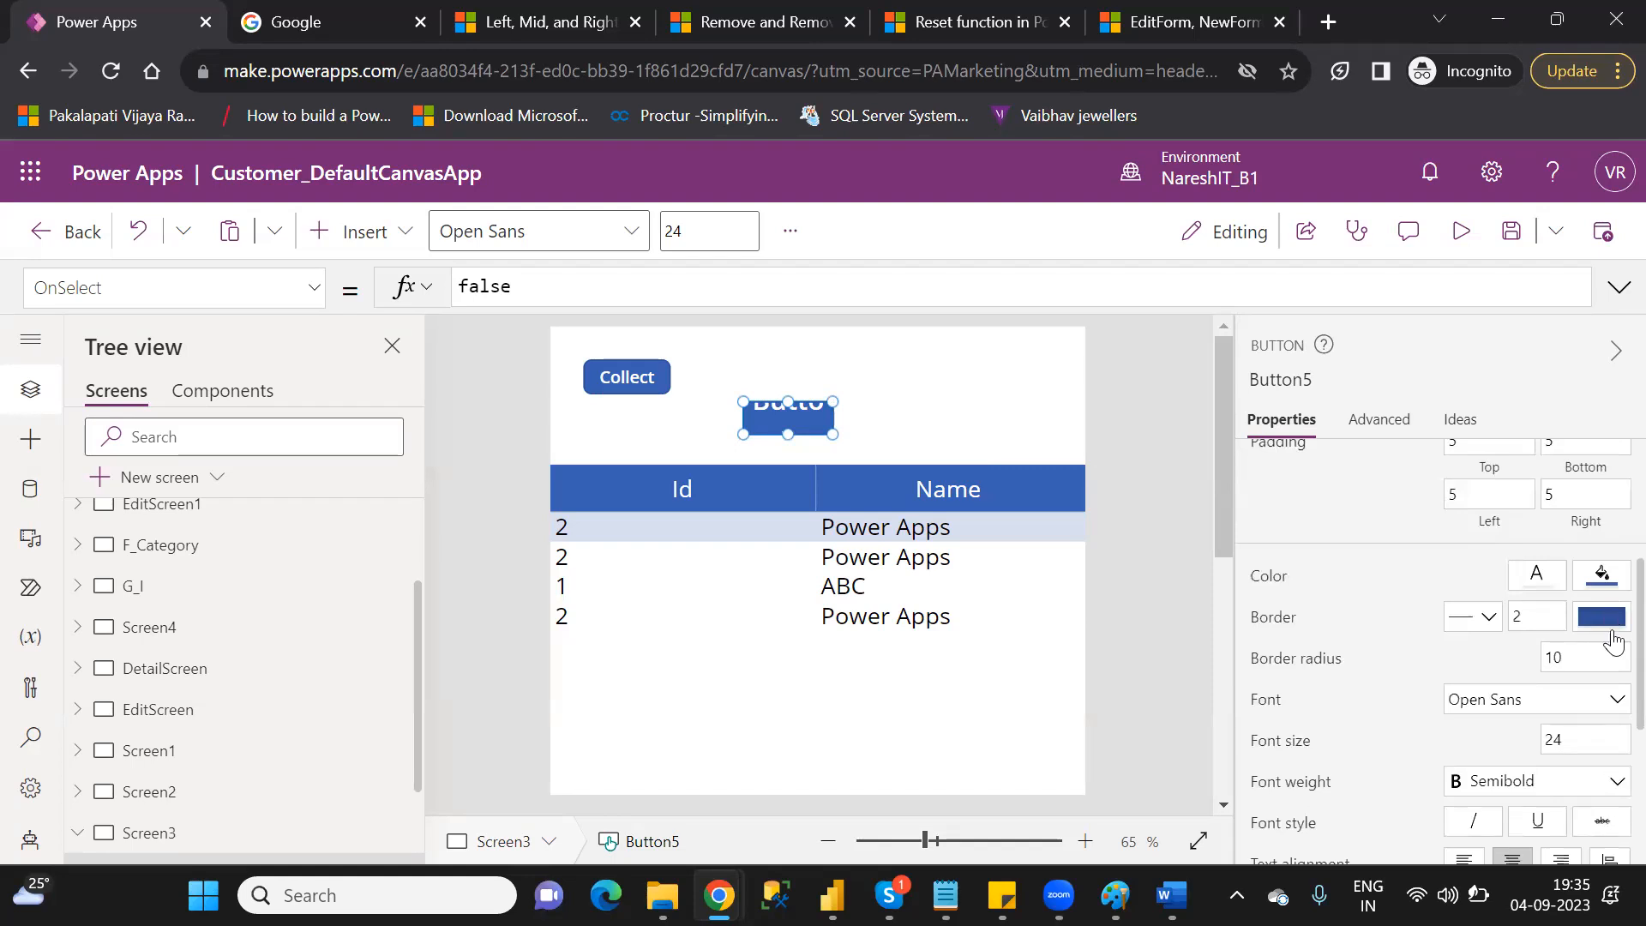
pyautogui.click(1553, 740)
pyautogui.doubleClick(1554, 739)
pyautogui.write('16')
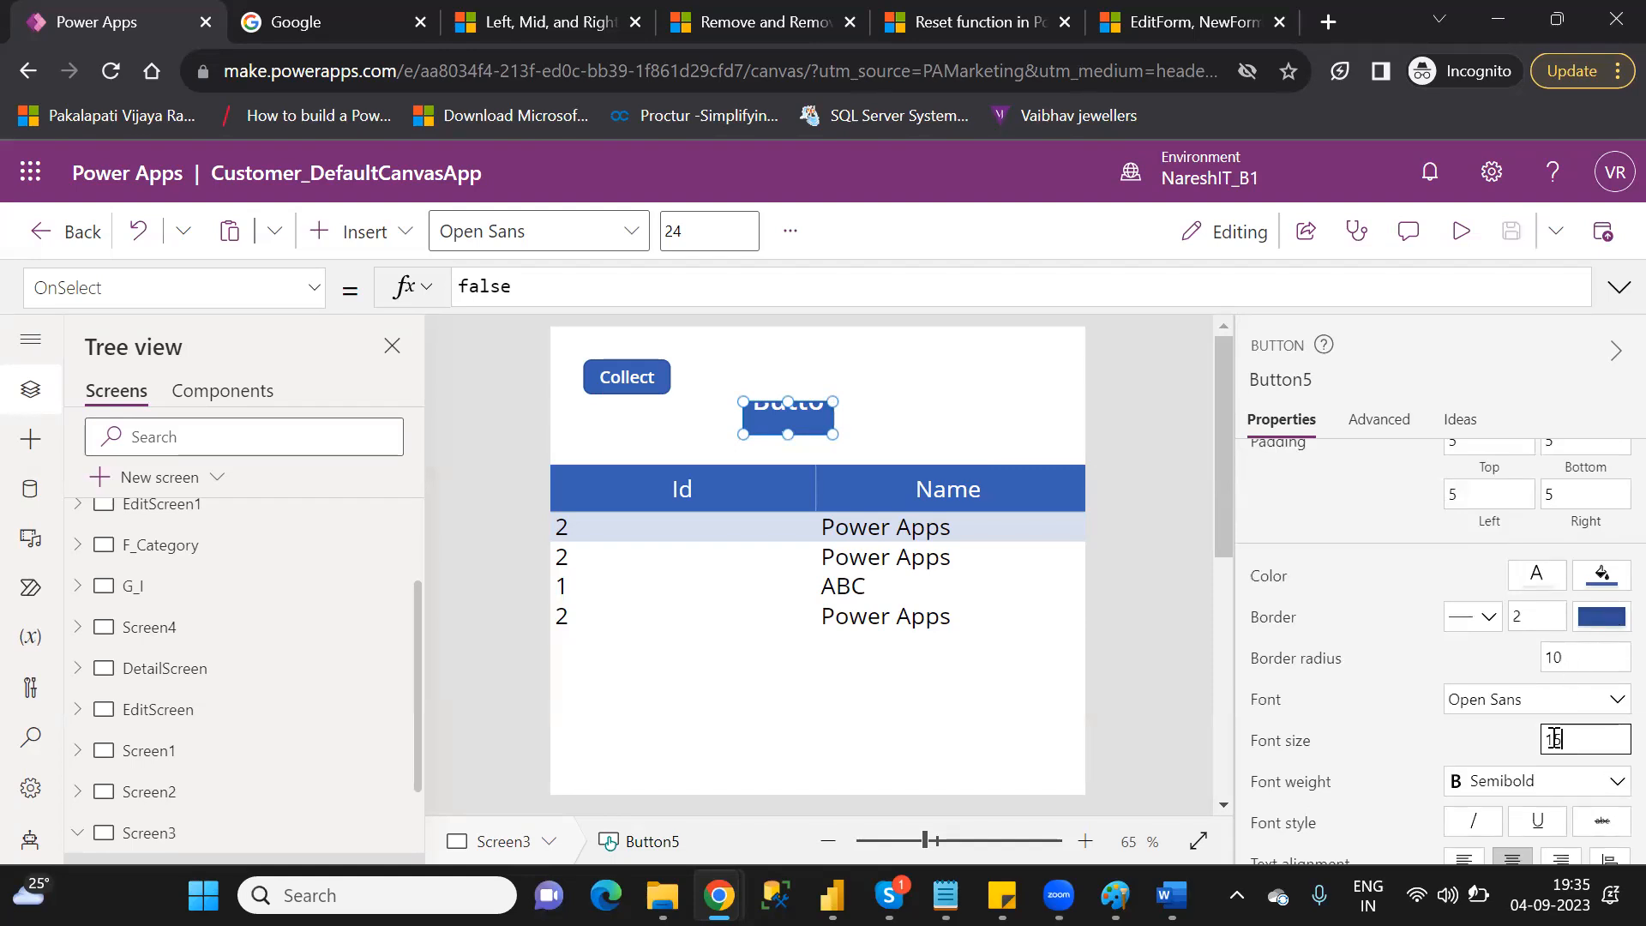
# - Move the button level with the Collect button at about X 209, Y 40 and change its text to RemoveIf
pyautogui.moveTo(806, 421); pyautogui.dragTo(786, 371)
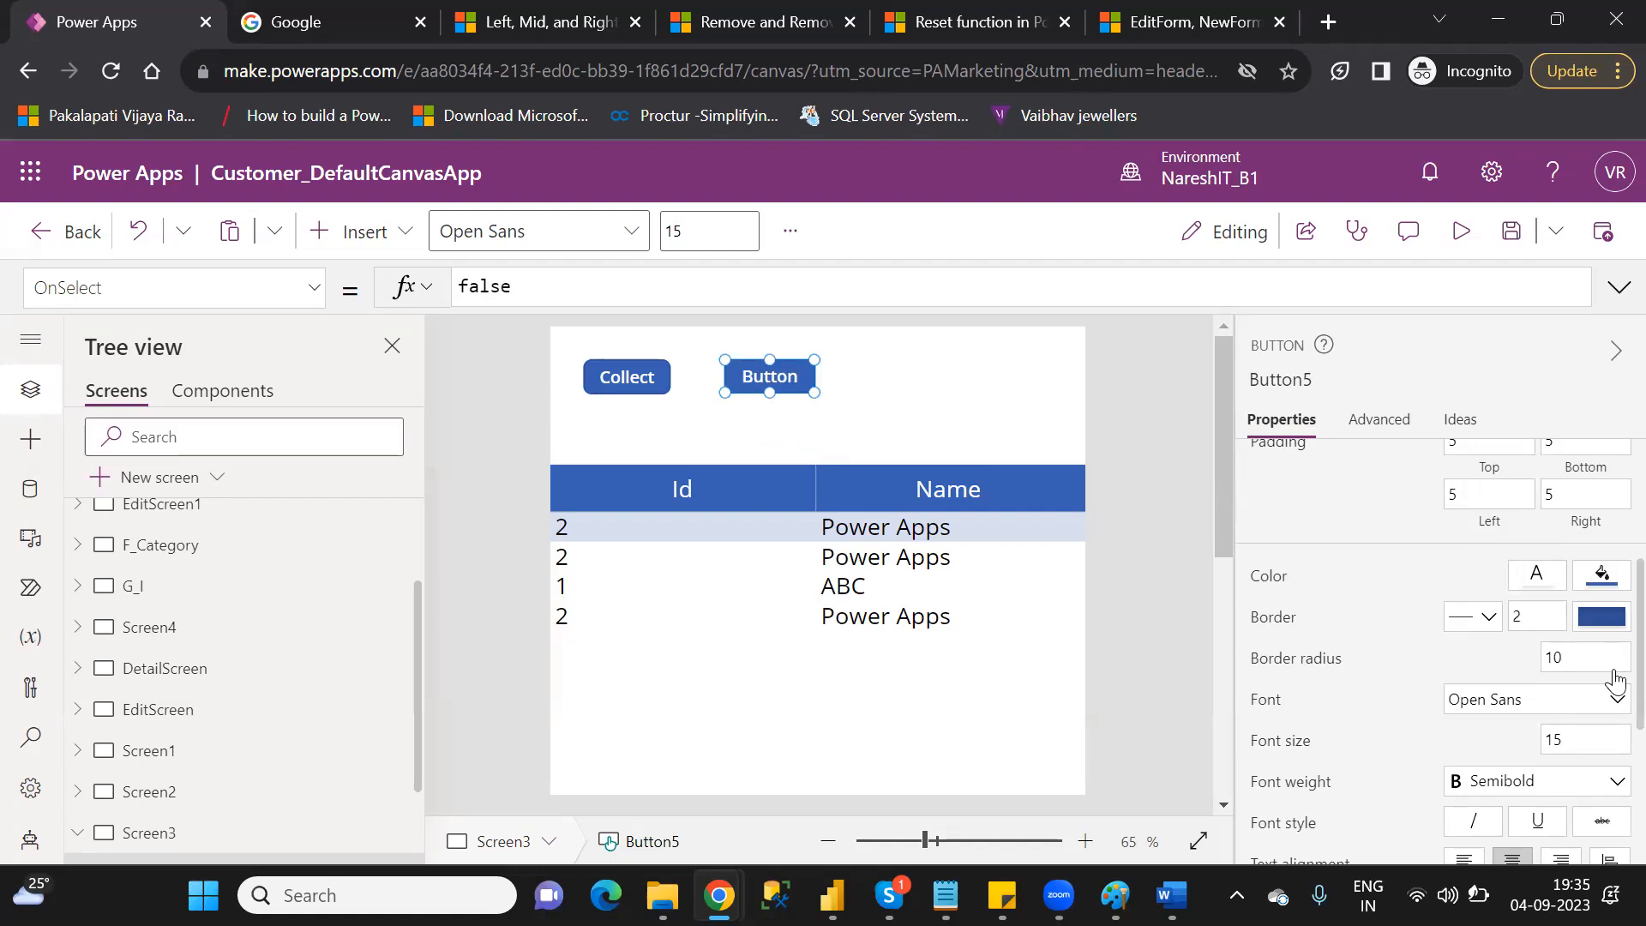
pyautogui.scroll(3, 1616, 592)
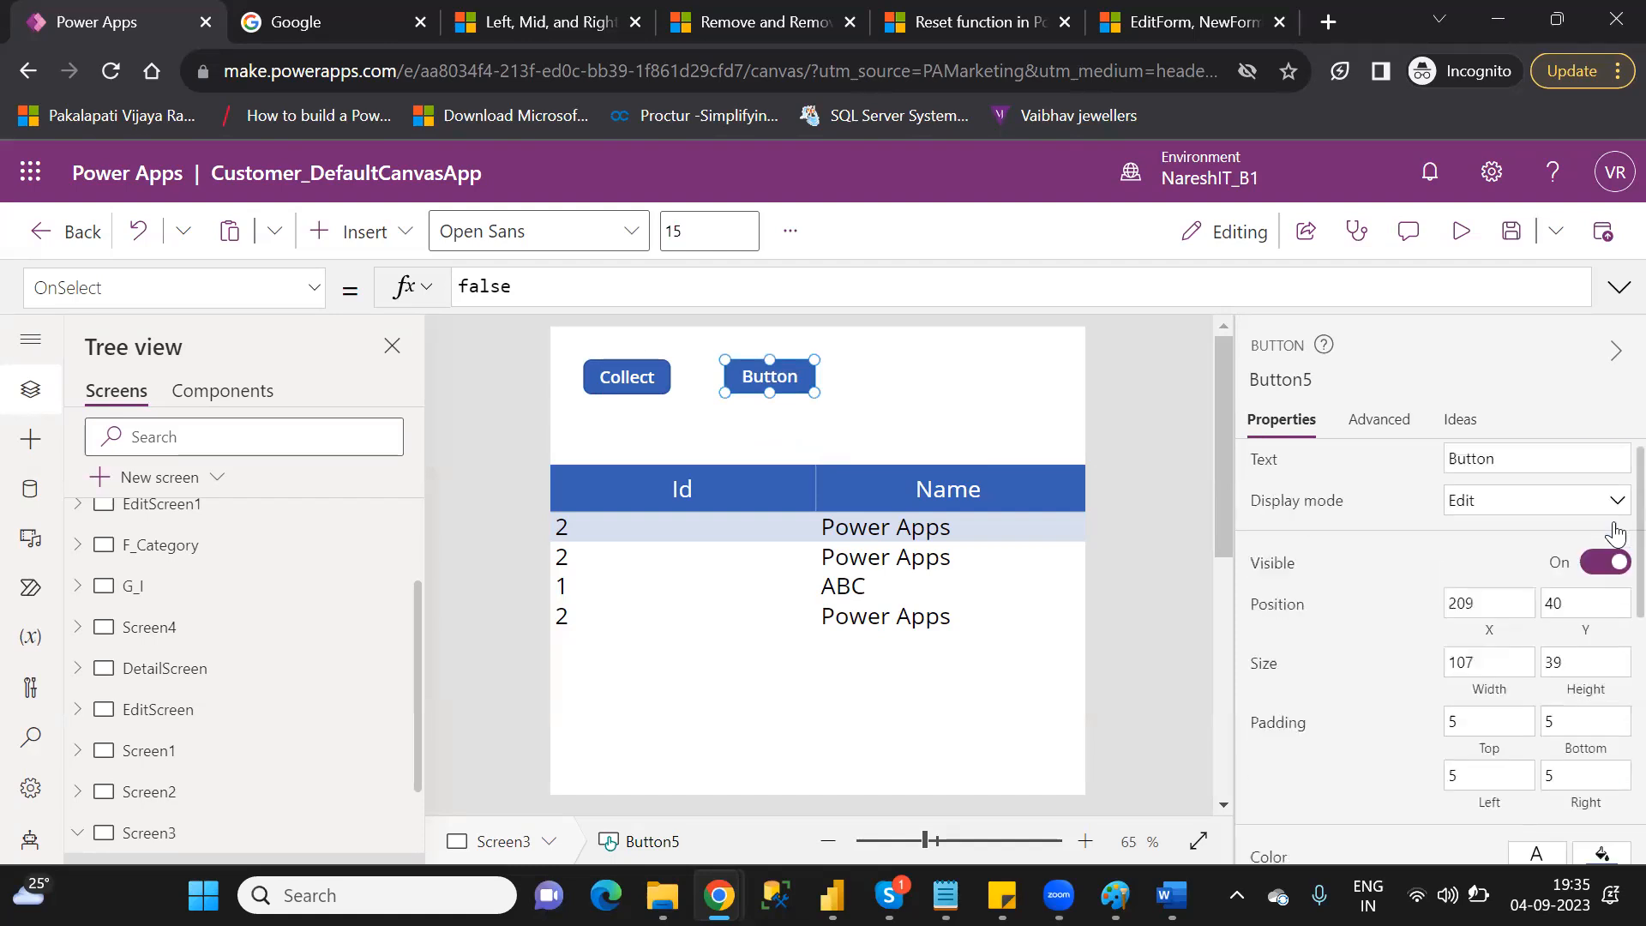
pyautogui.doubleClick(1474, 472)
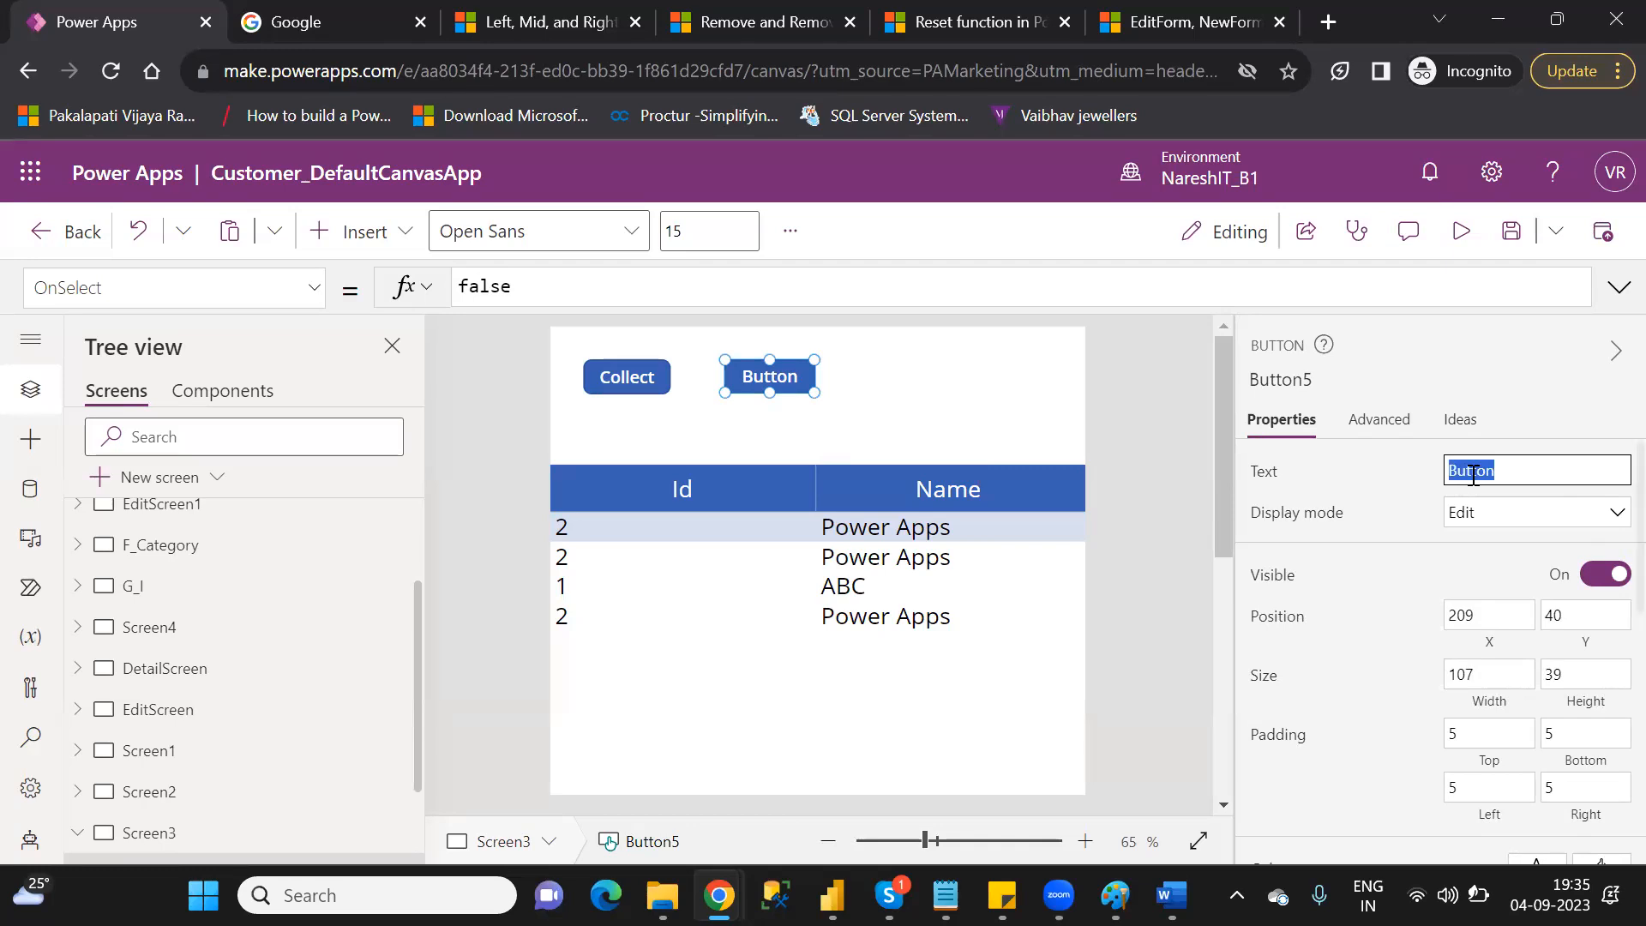
pyautogui.write('RemoveIf')
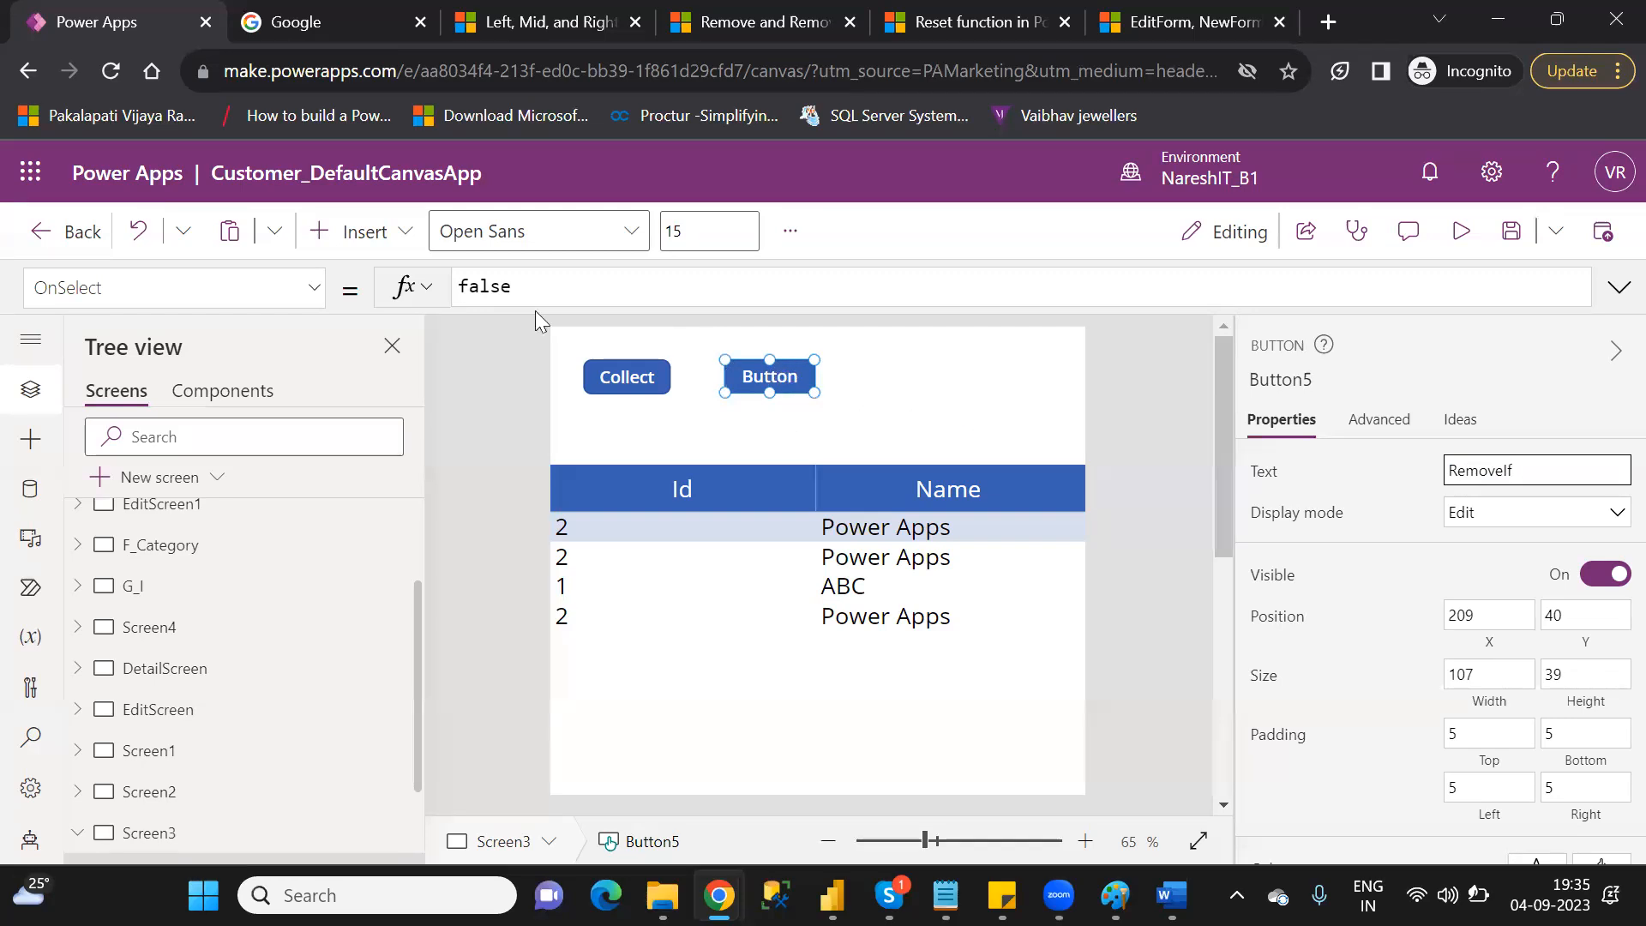
# - Replace the RemoveIf button's OnSelect formula with a RemoveIf call that has ColllectData as its first argument
pyautogui.click(490, 290)
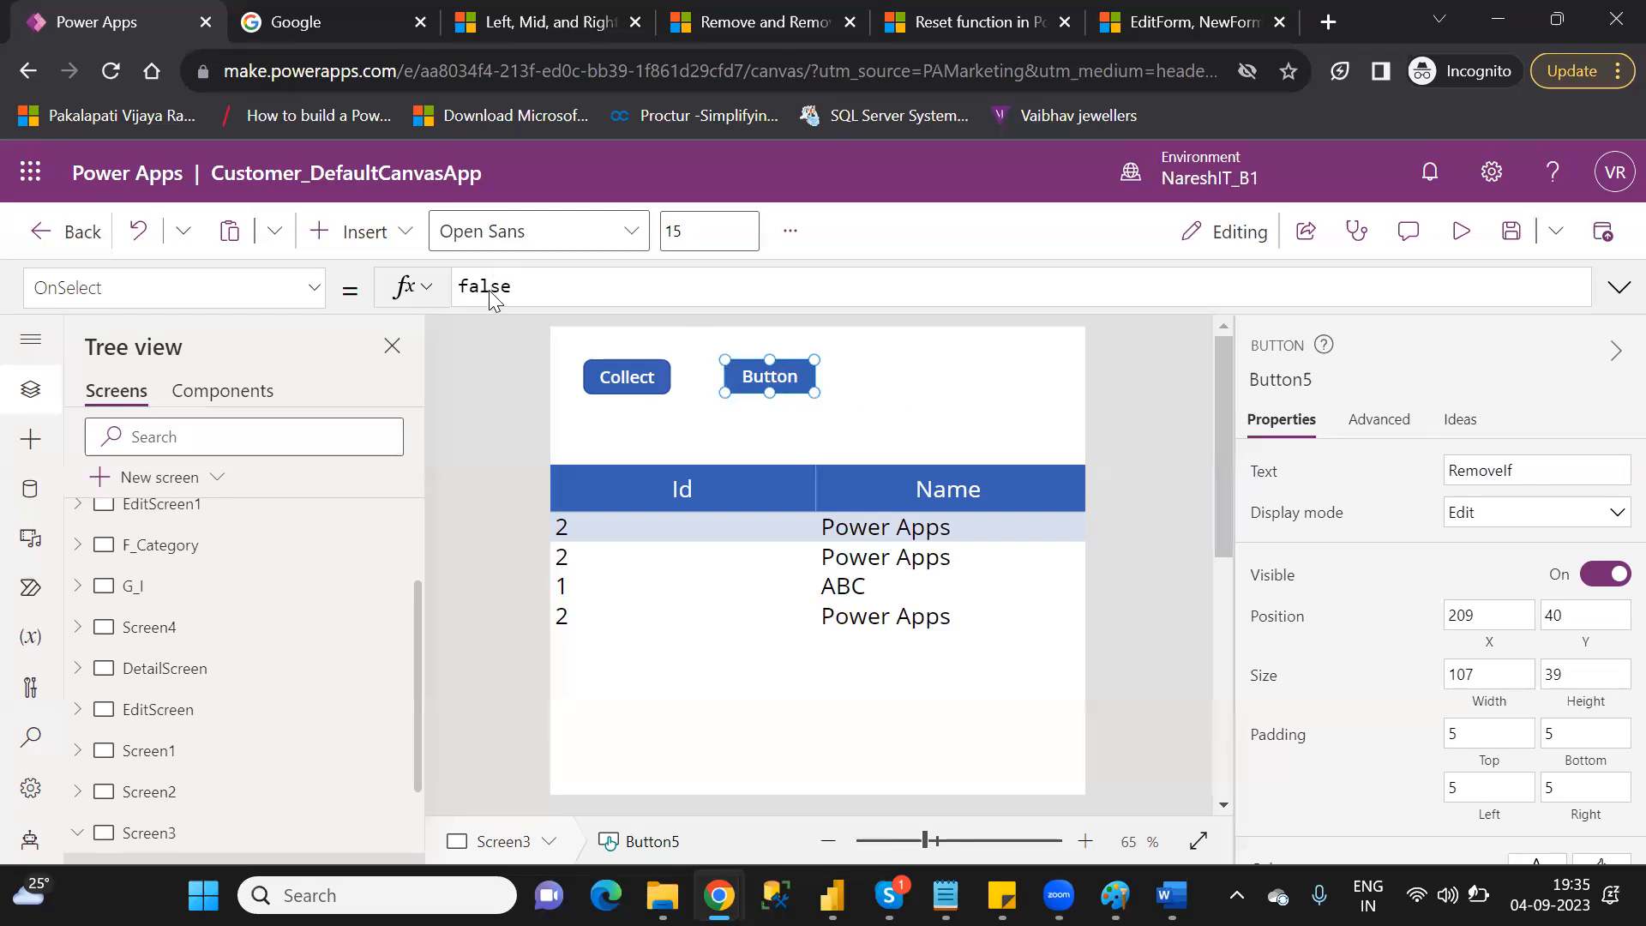
pyautogui.doubleClick(489, 290)
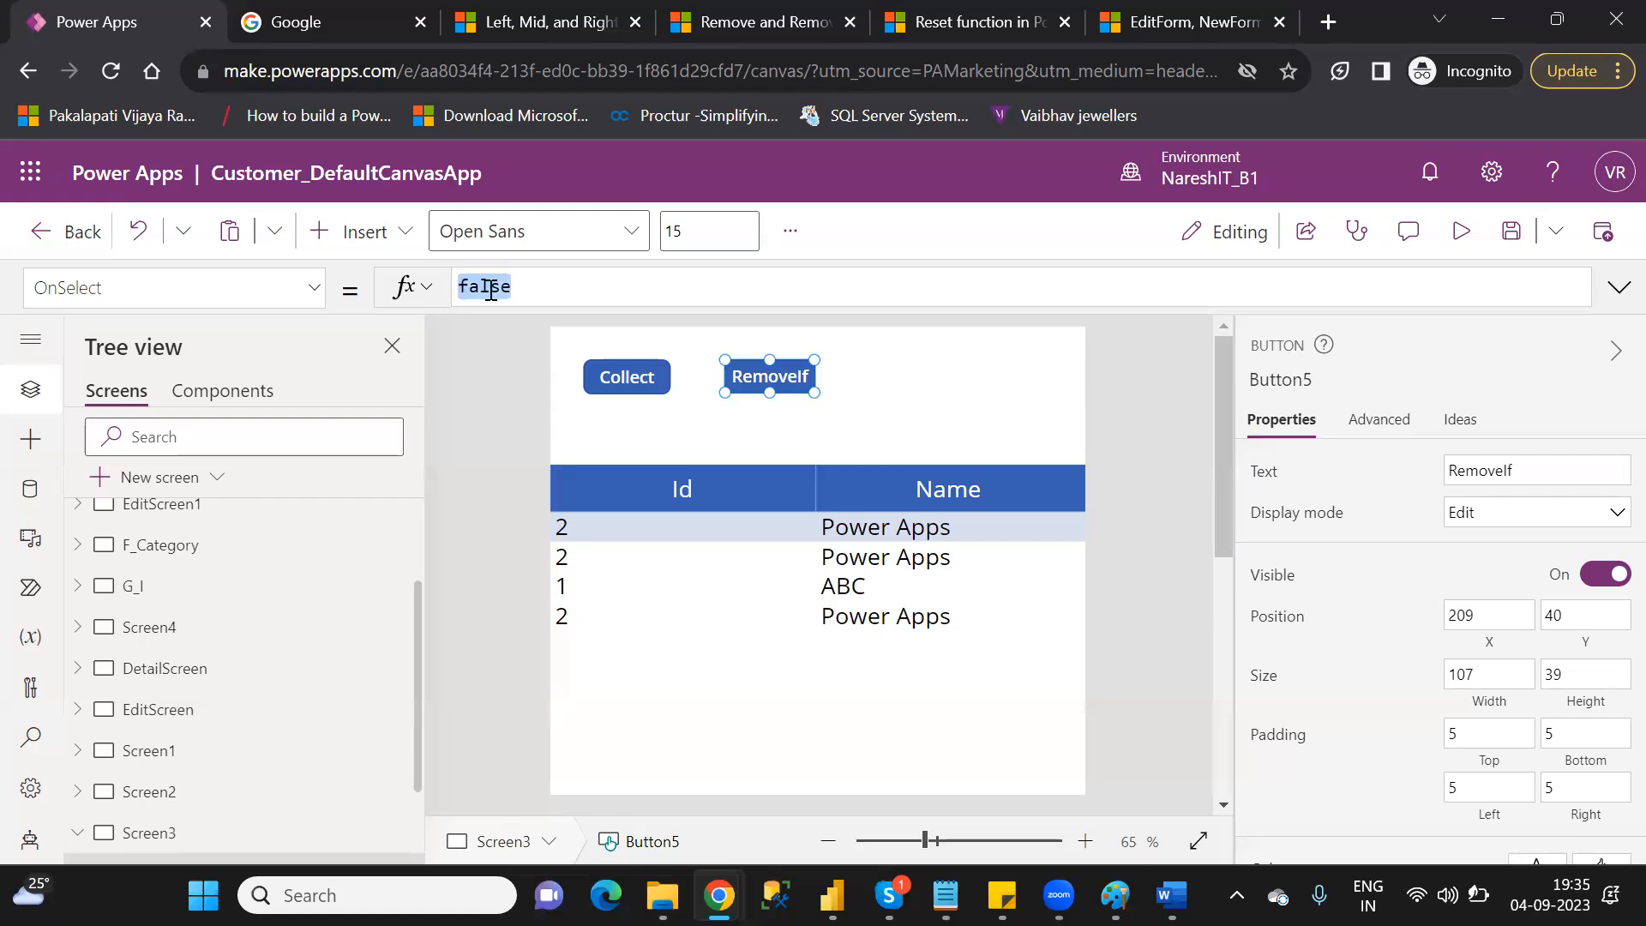
pyautogui.write('remov')
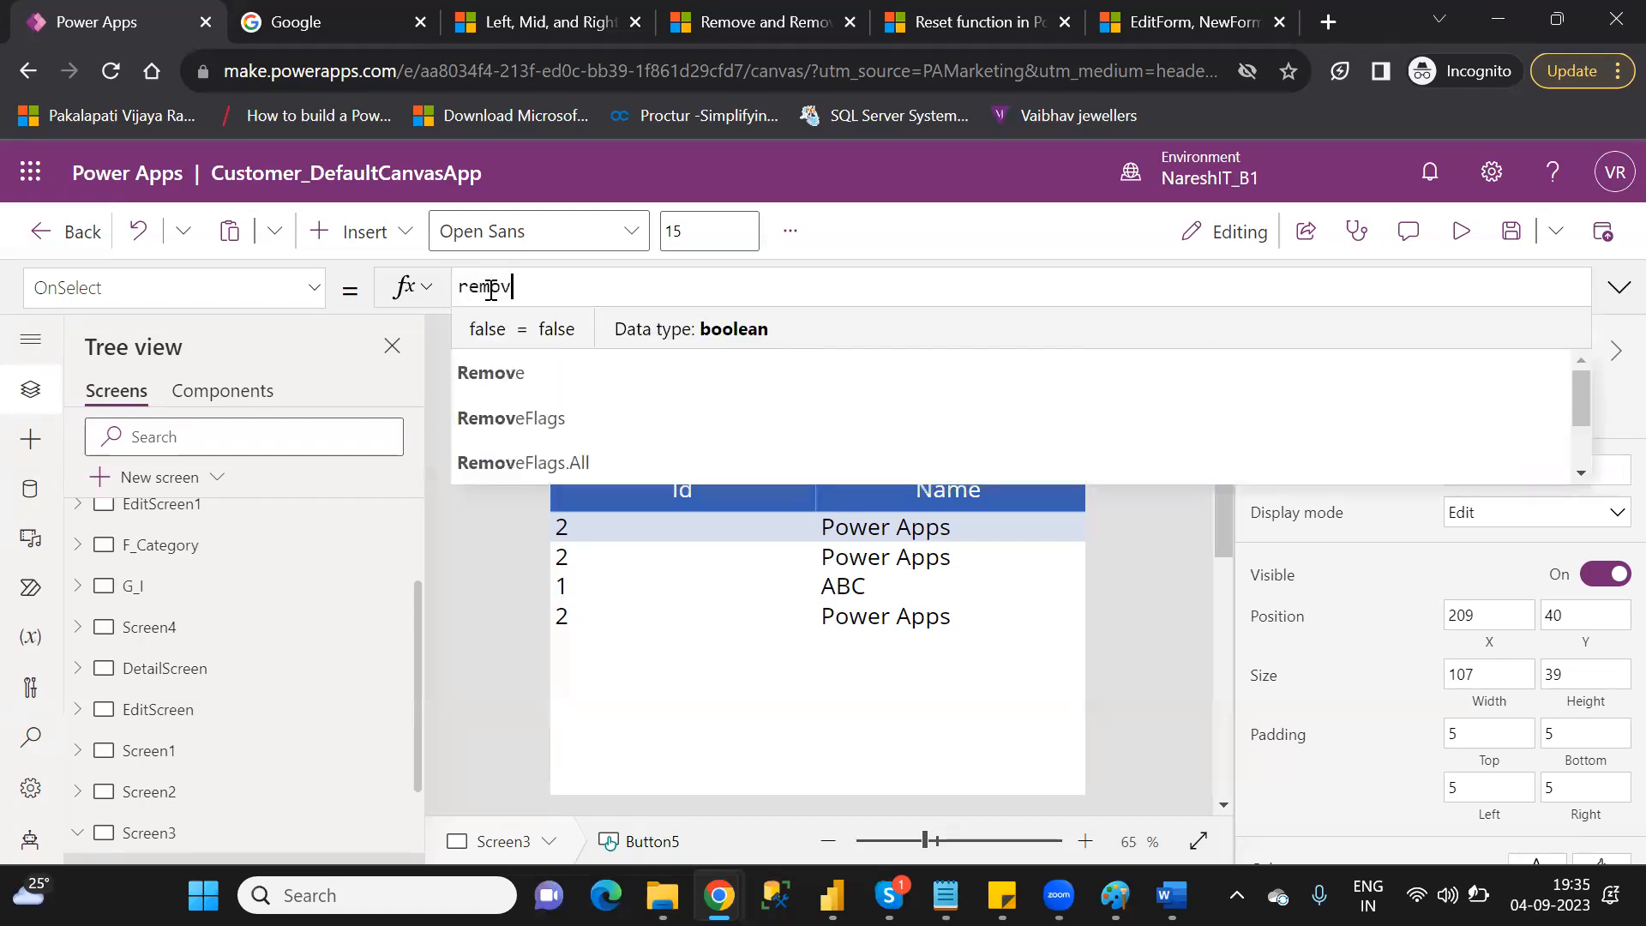
pyautogui.write('e')
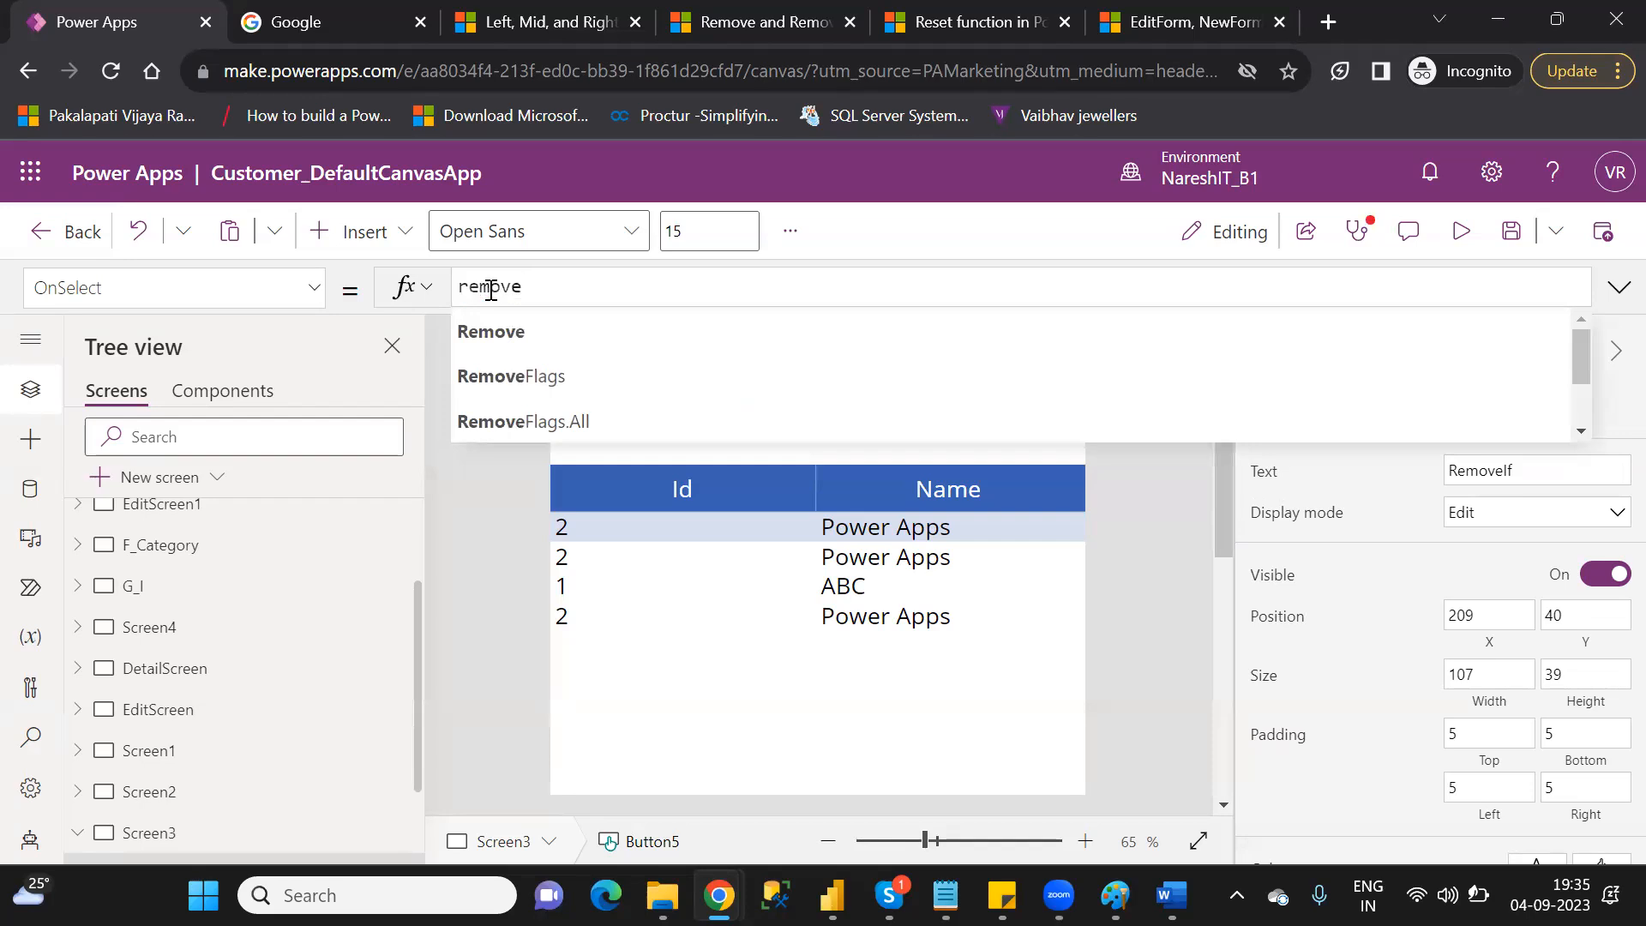
pyautogui.write('if')
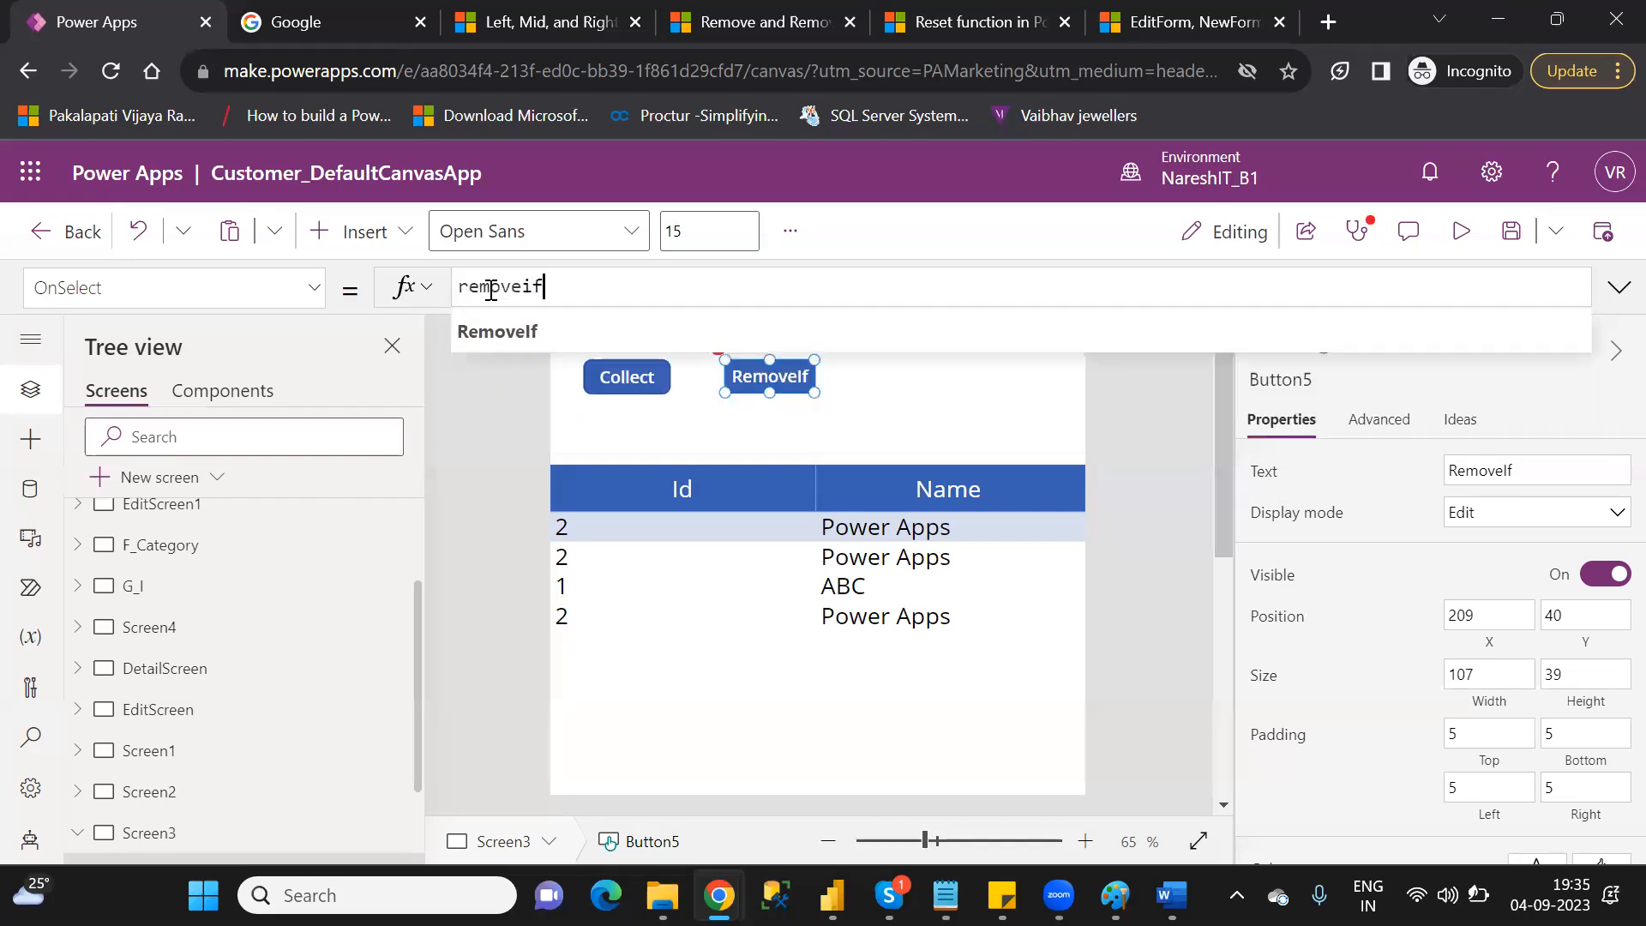
pyautogui.write('(')
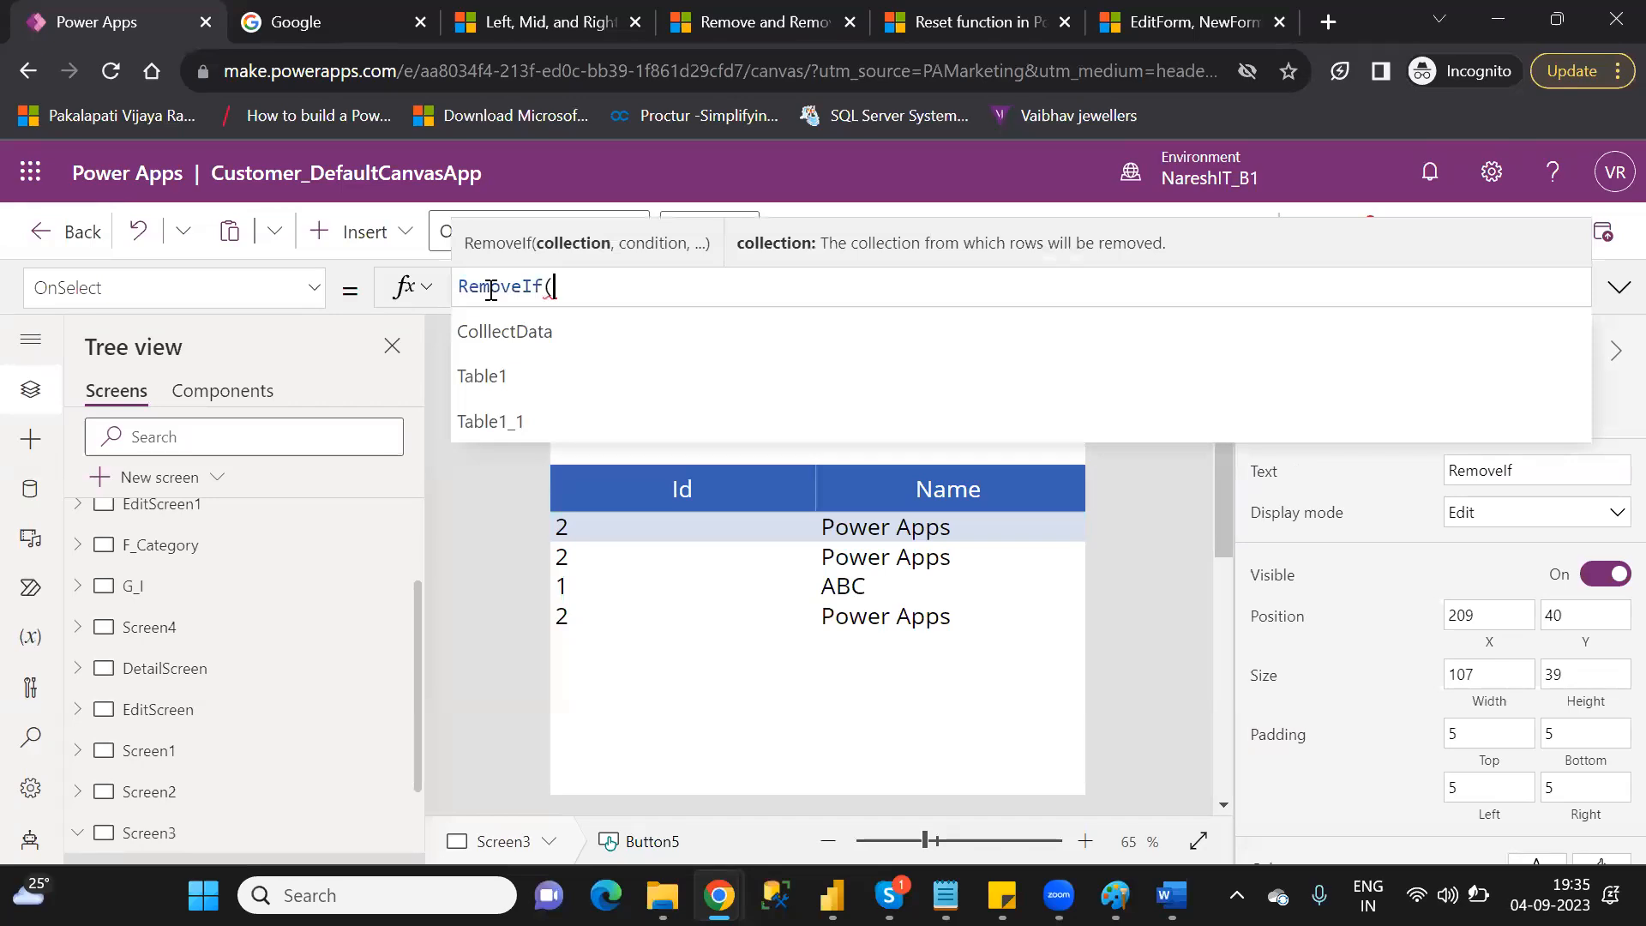
pyautogui.press('Down')
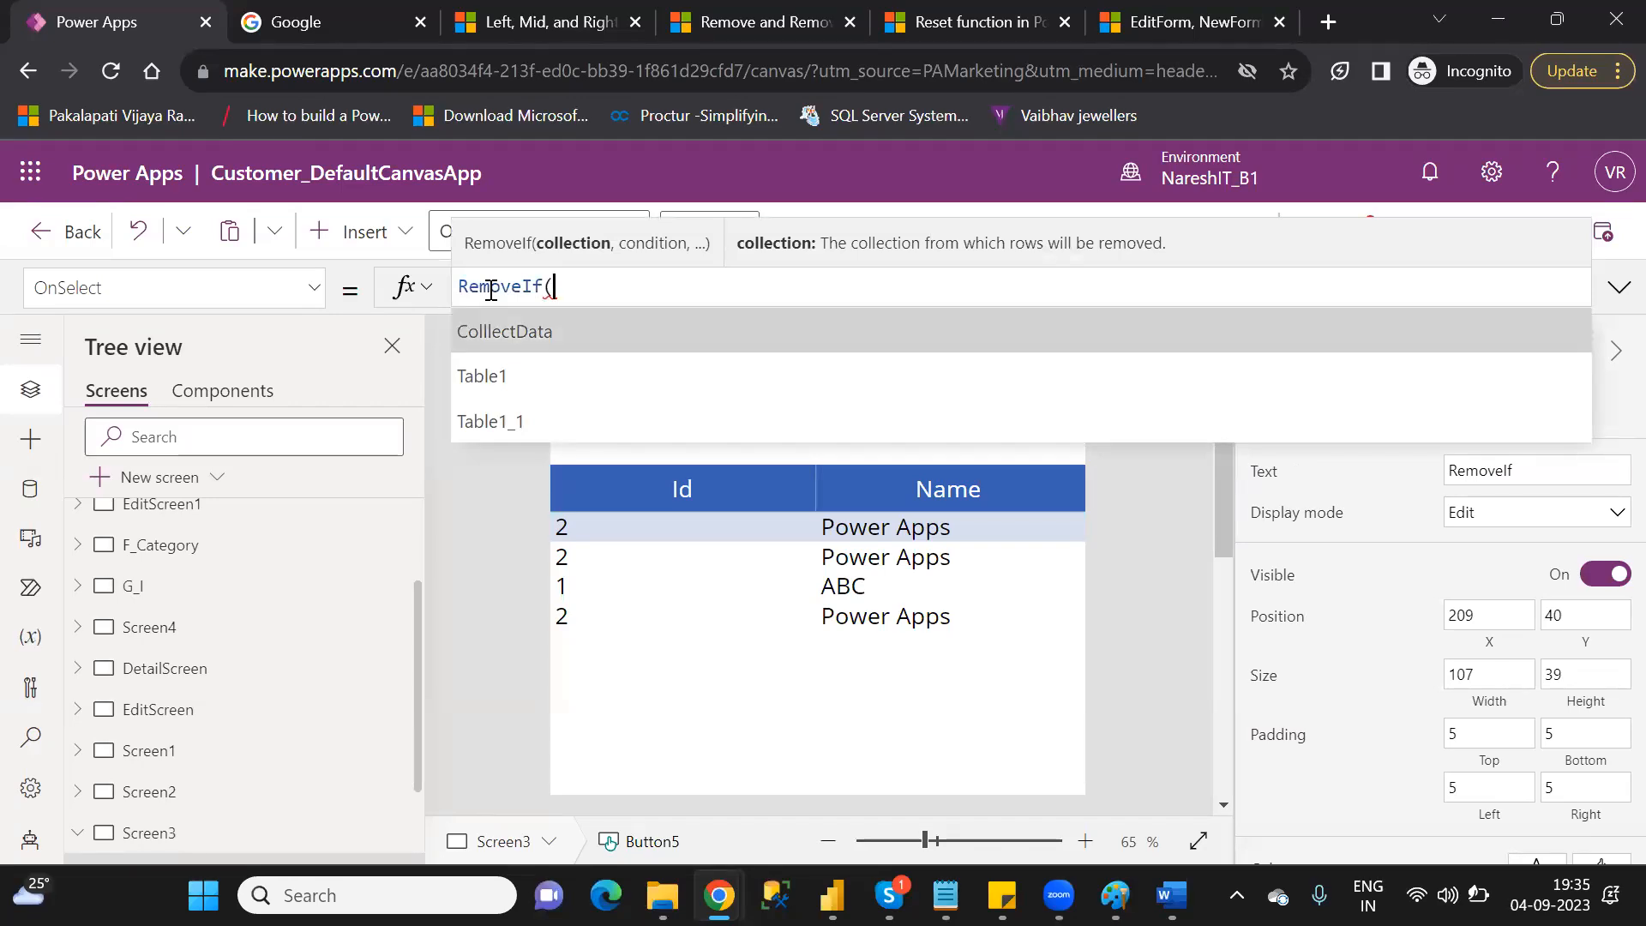
pyautogui.press('Return')
pyautogui.write(',')
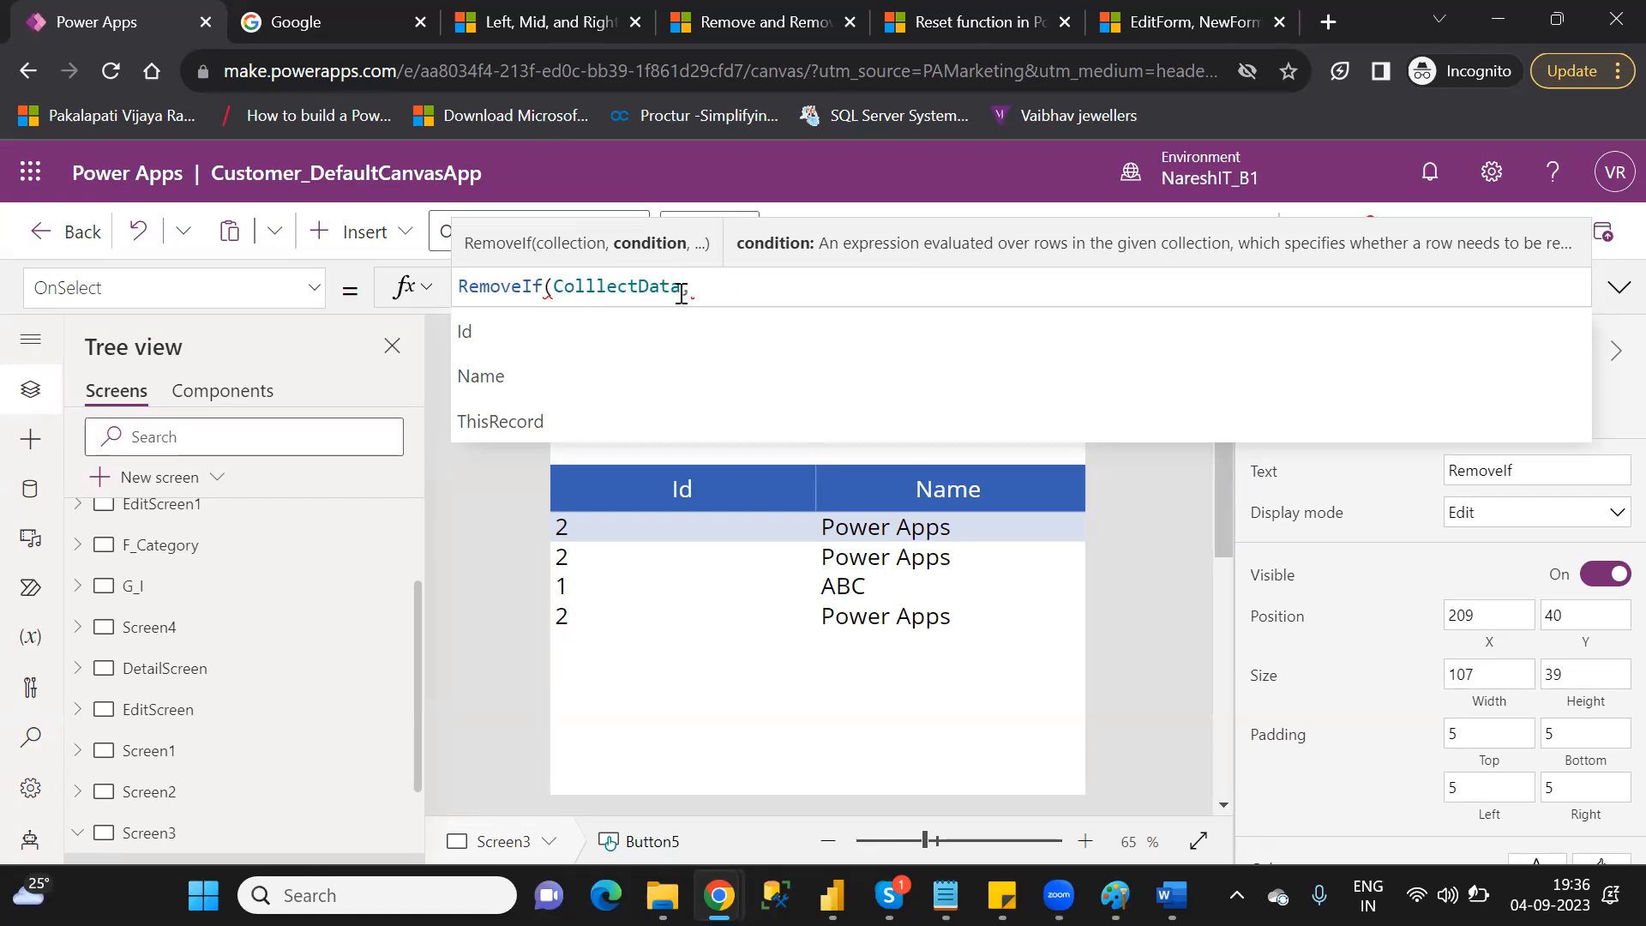
# - Complete the RemoveIf formula with the condition Id>2 and save the app
pyautogui.write('id')
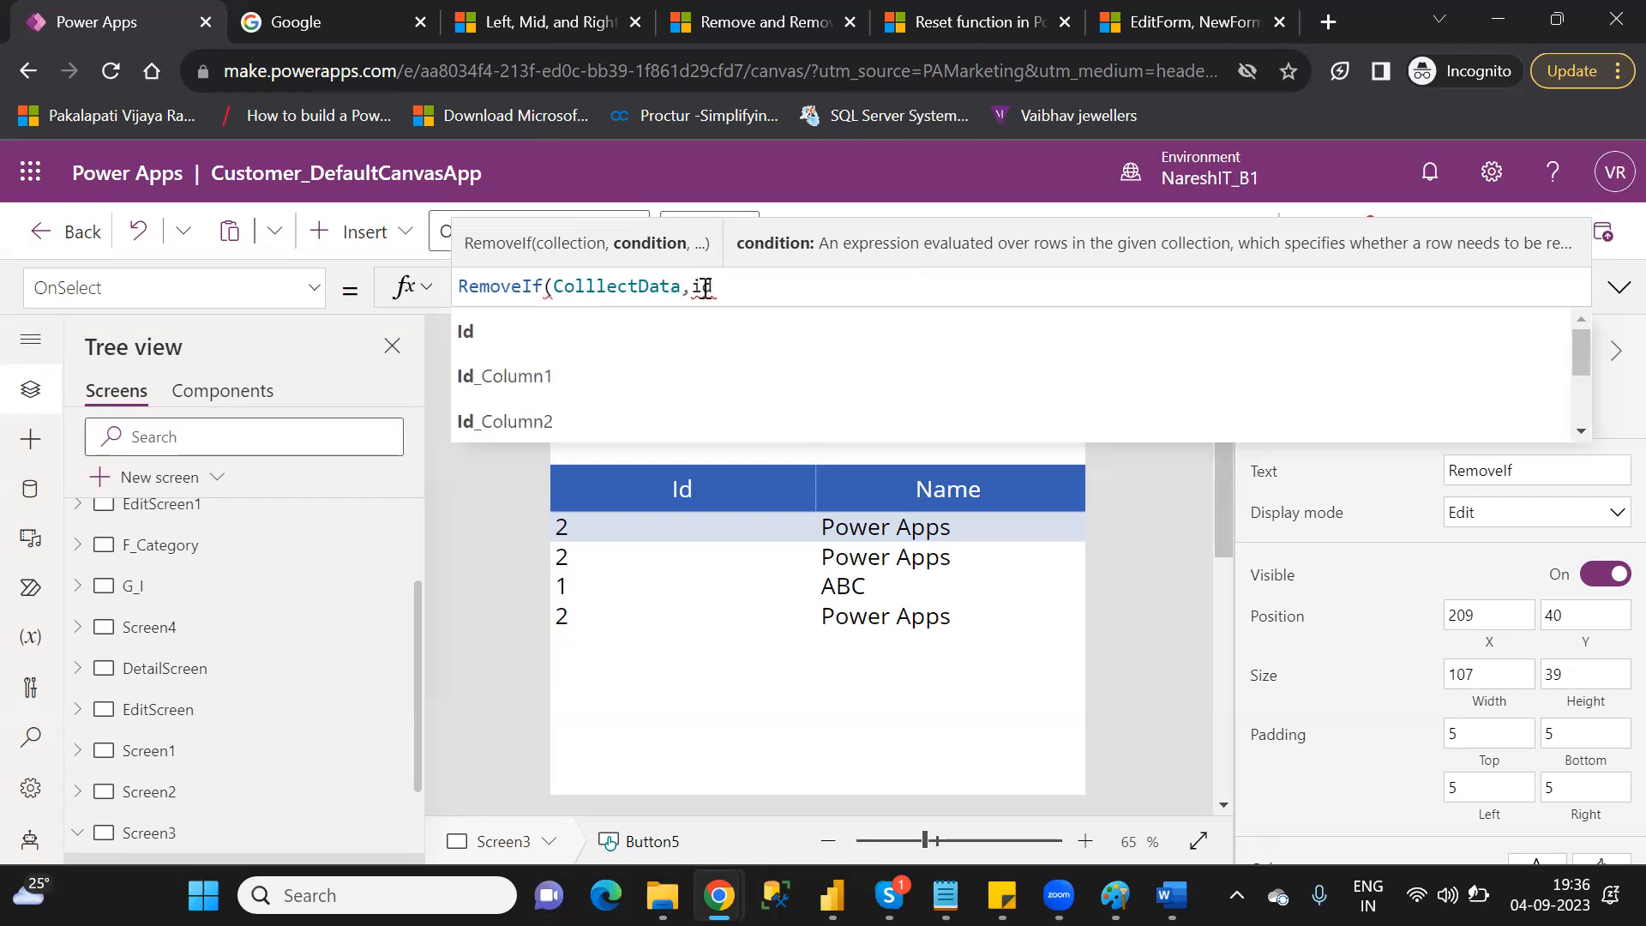
pyautogui.click(506, 343)
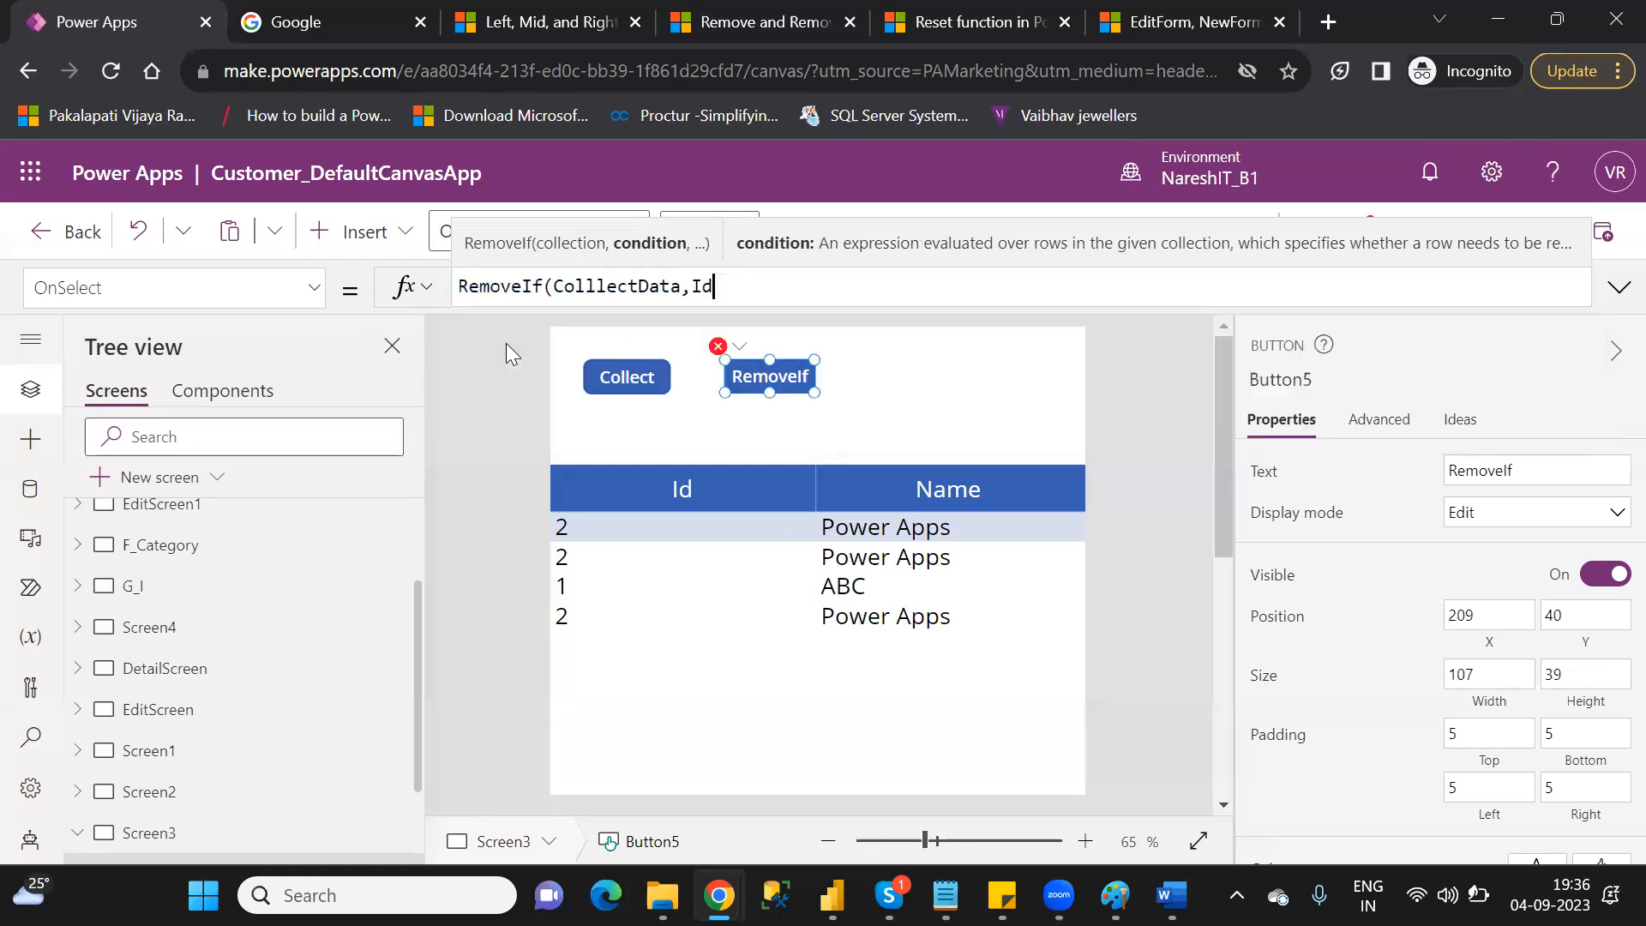
pyautogui.write('>')
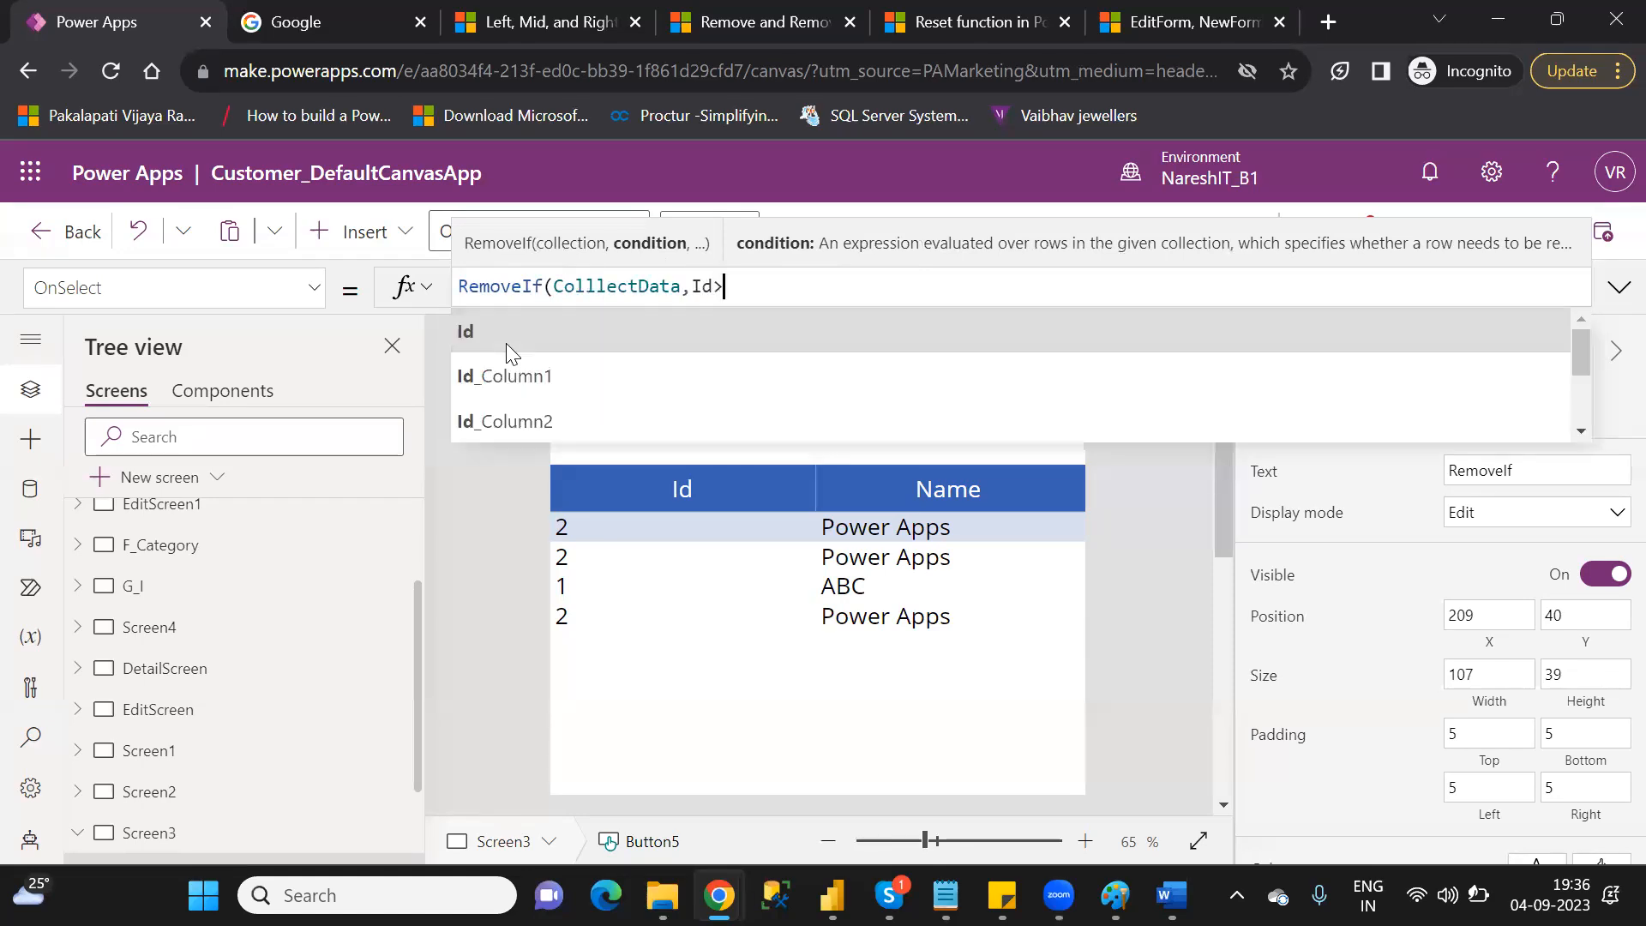
pyautogui.write('2)')
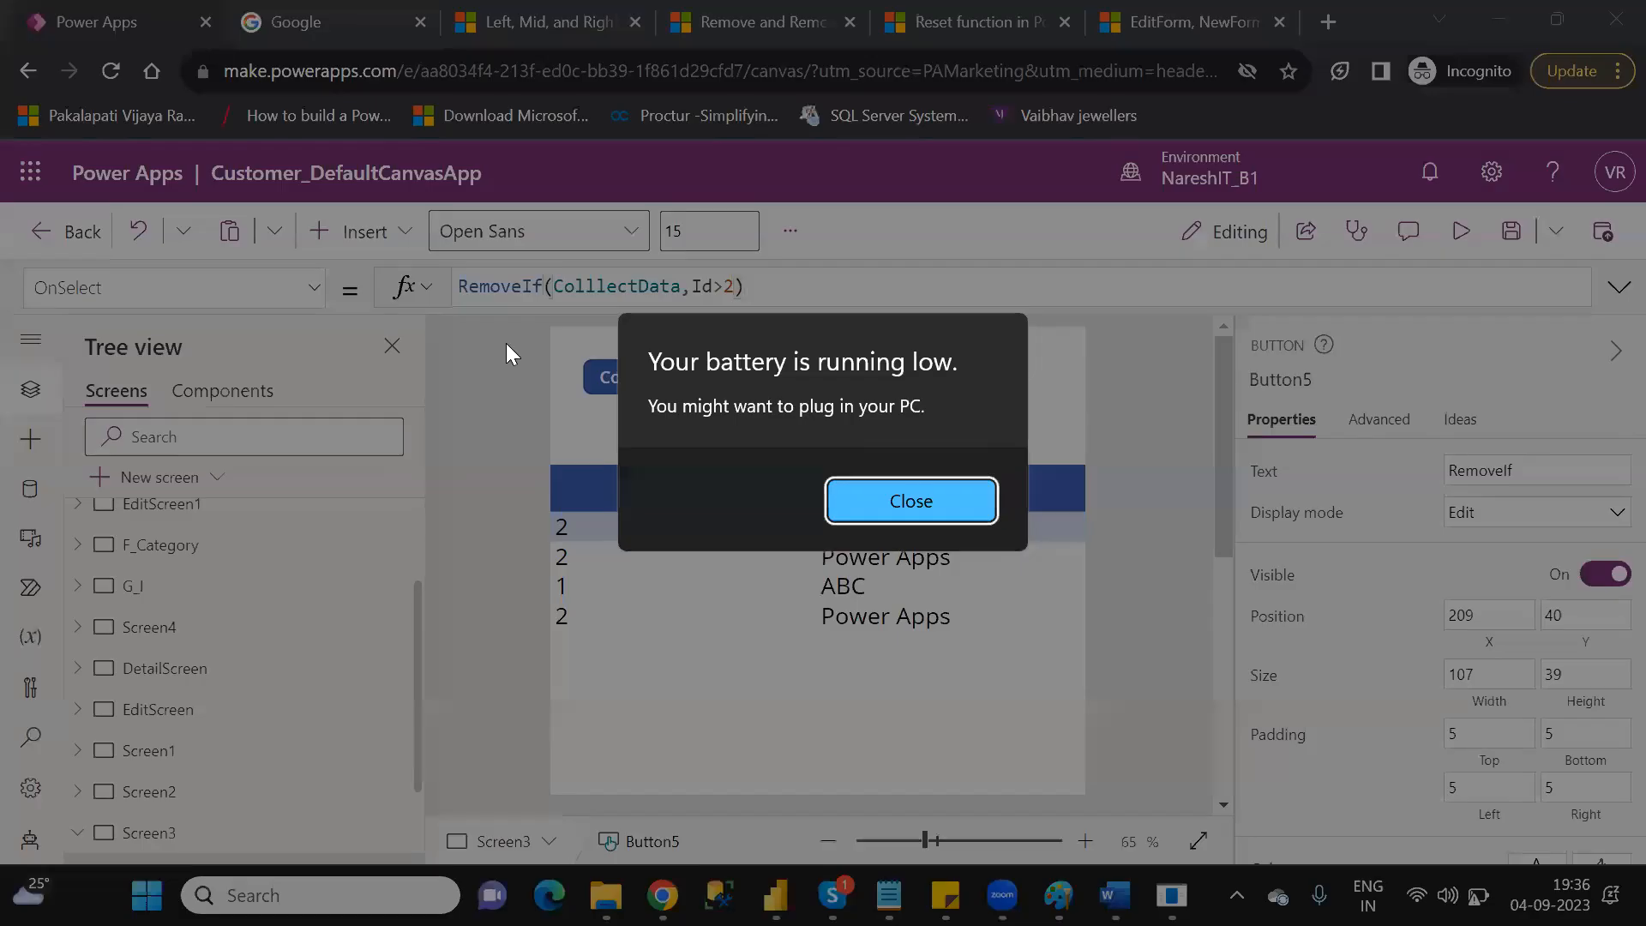
pyautogui.click(943, 497)
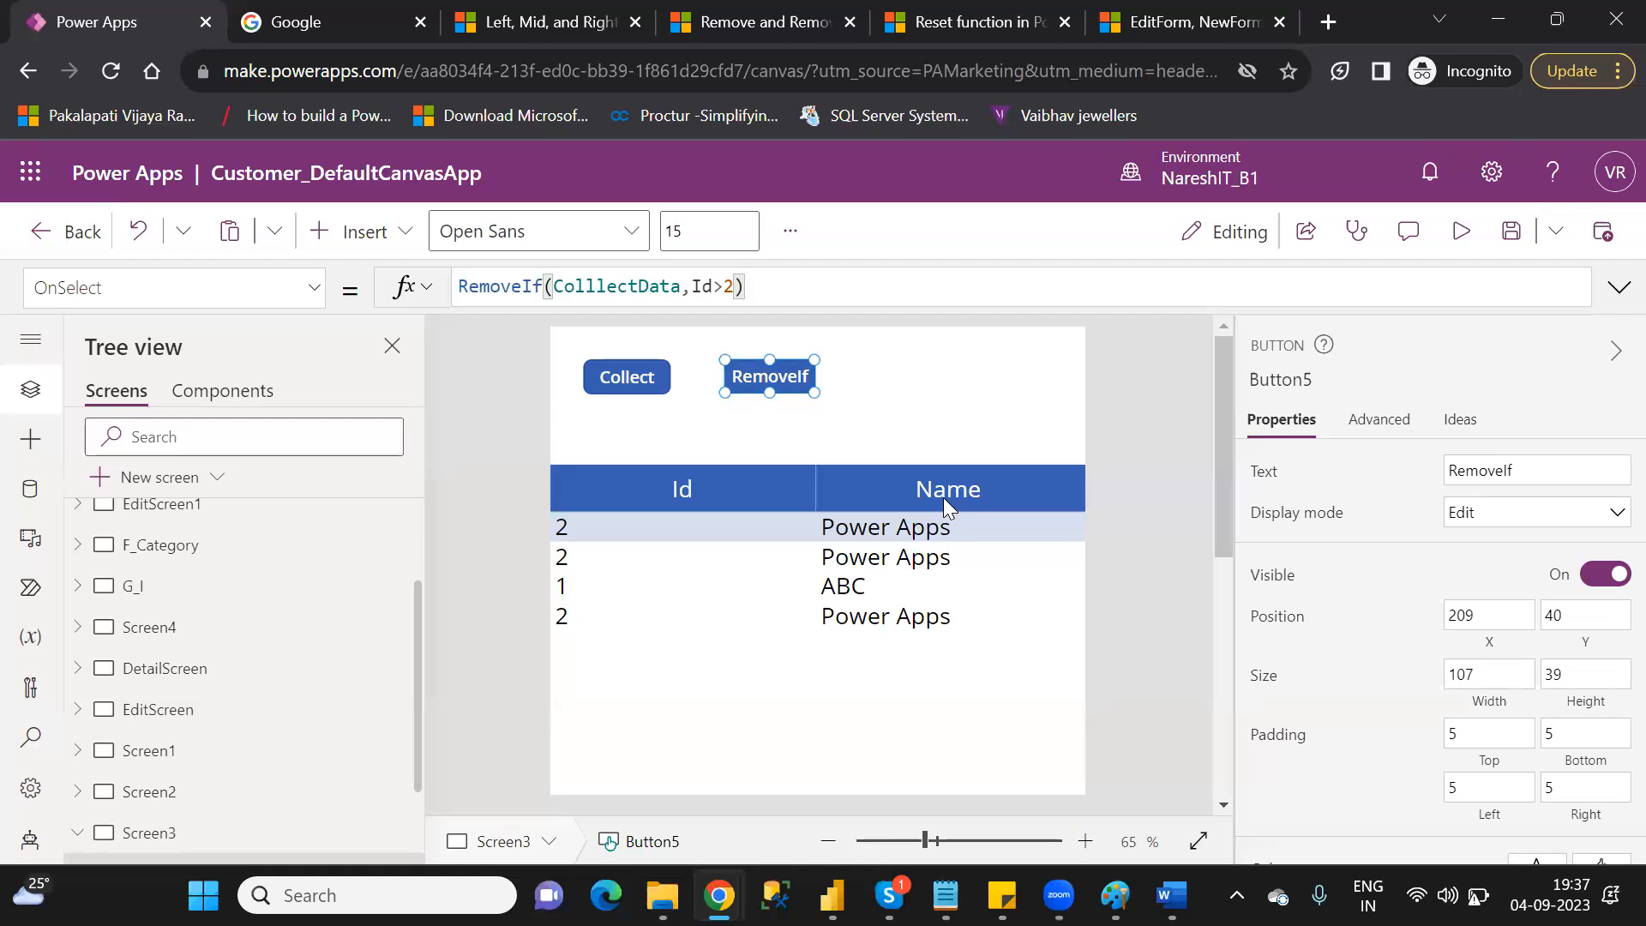
pyautogui.hotkey('ctrl', 's')
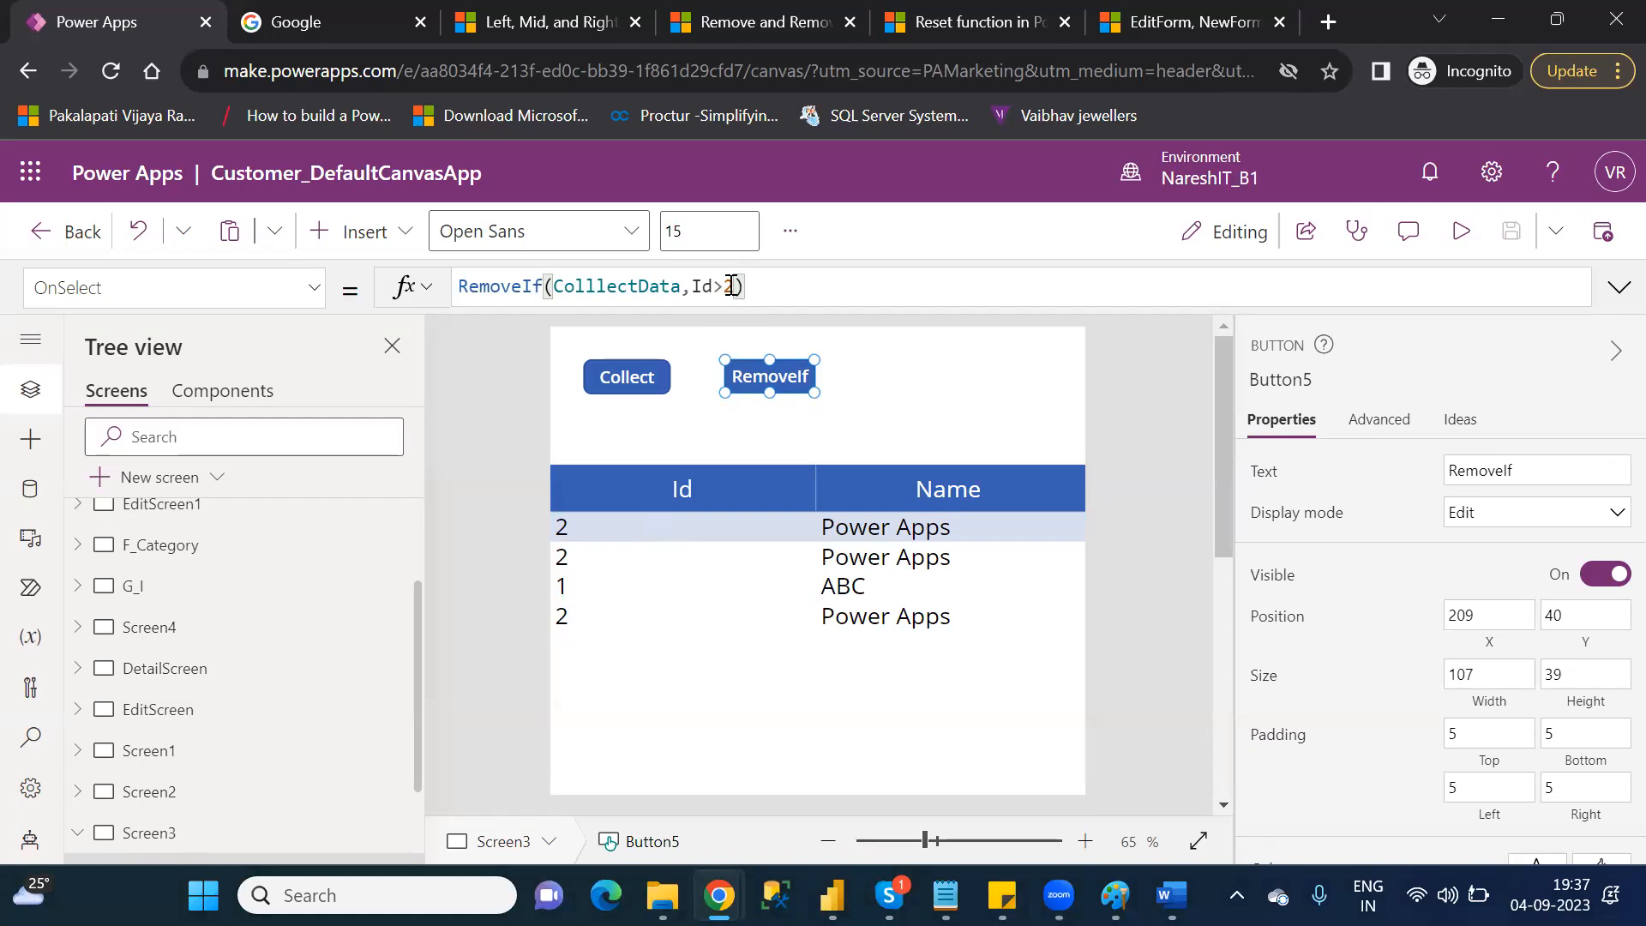
# - Change the condition in the RemoveIf button's formula to Id>1
pyautogui.press('BackSpace')
pyautogui.press('BackSpace')
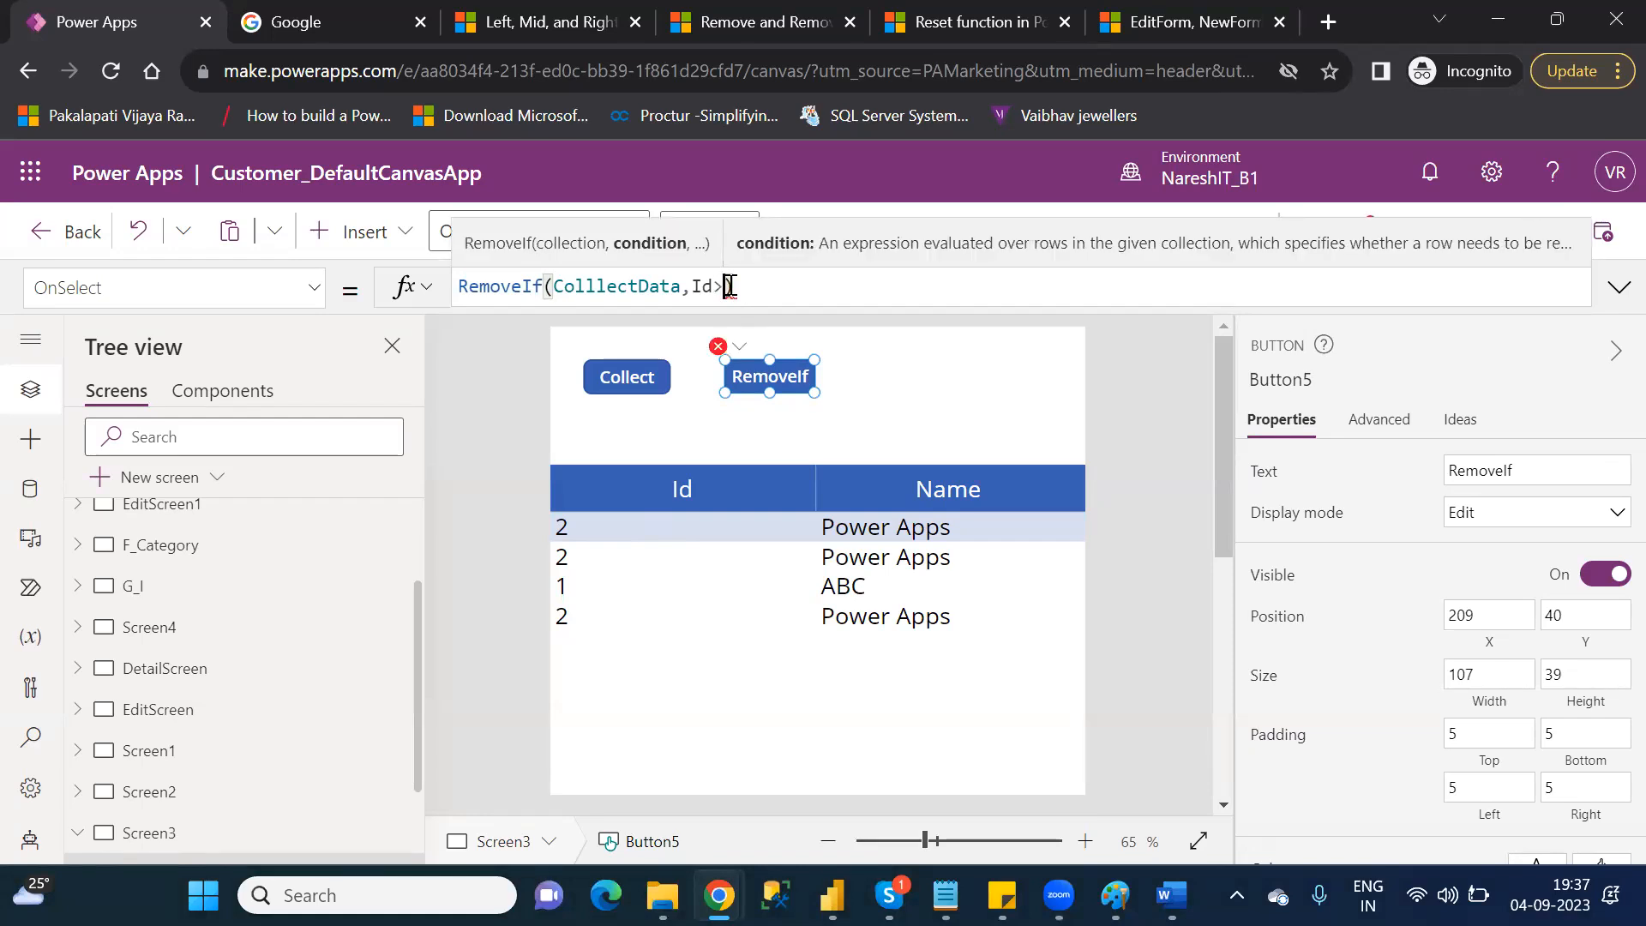
pyautogui.write('1)')
pyautogui.moveTo(692, 286); pyautogui.dragTo(744, 289)
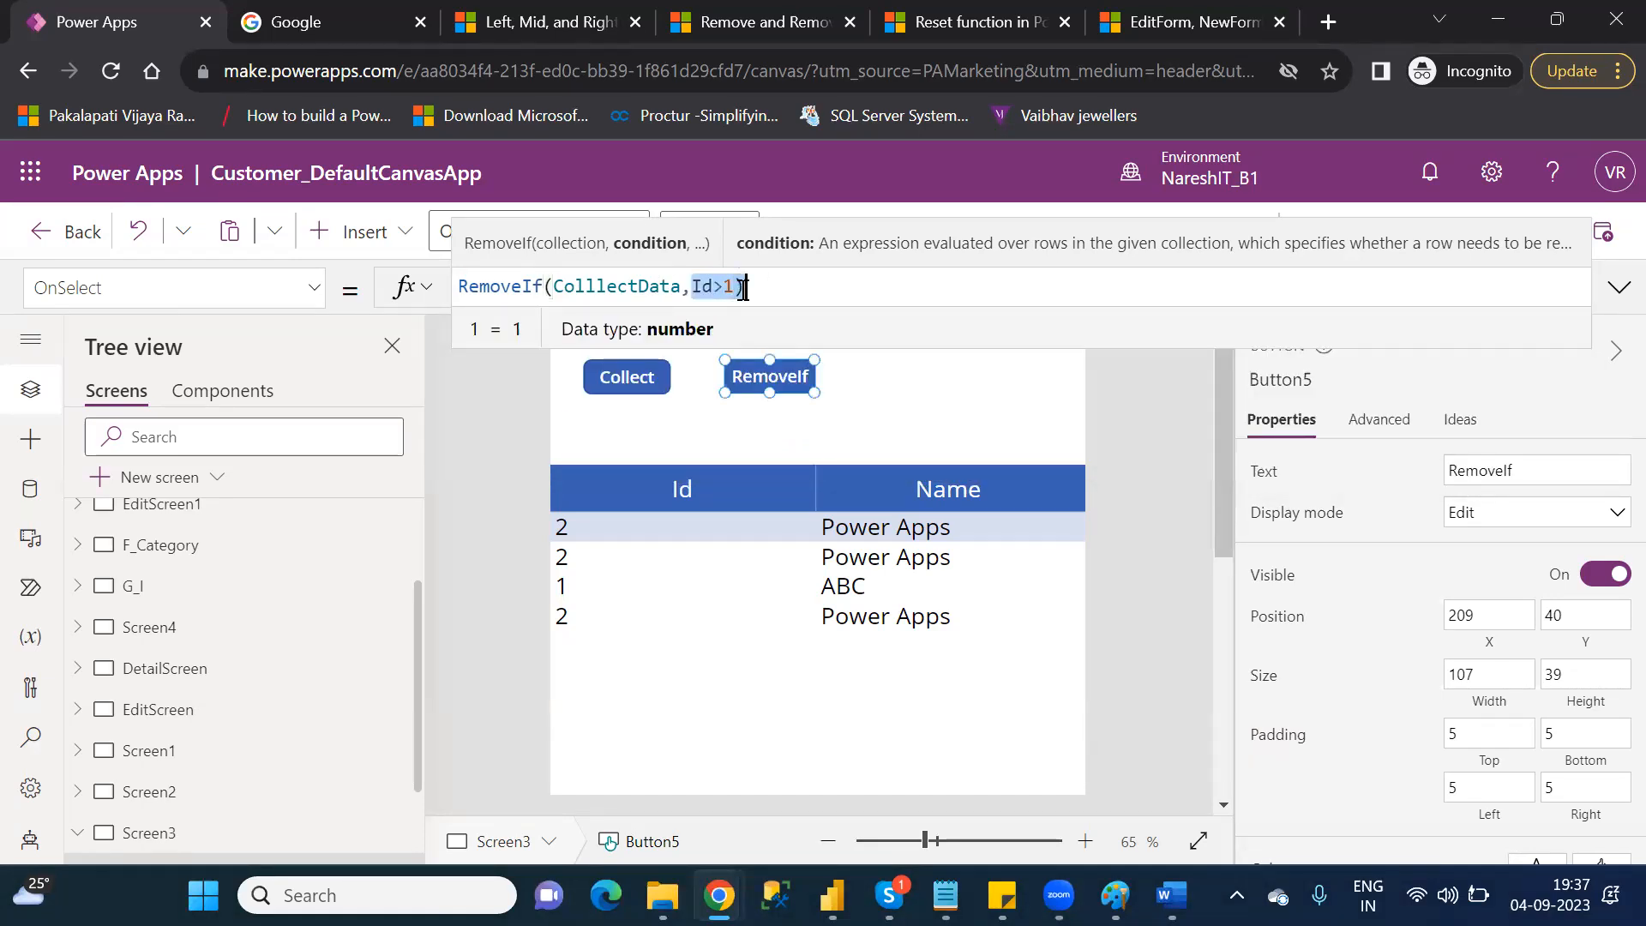
pyautogui.doubleClick(642, 287)
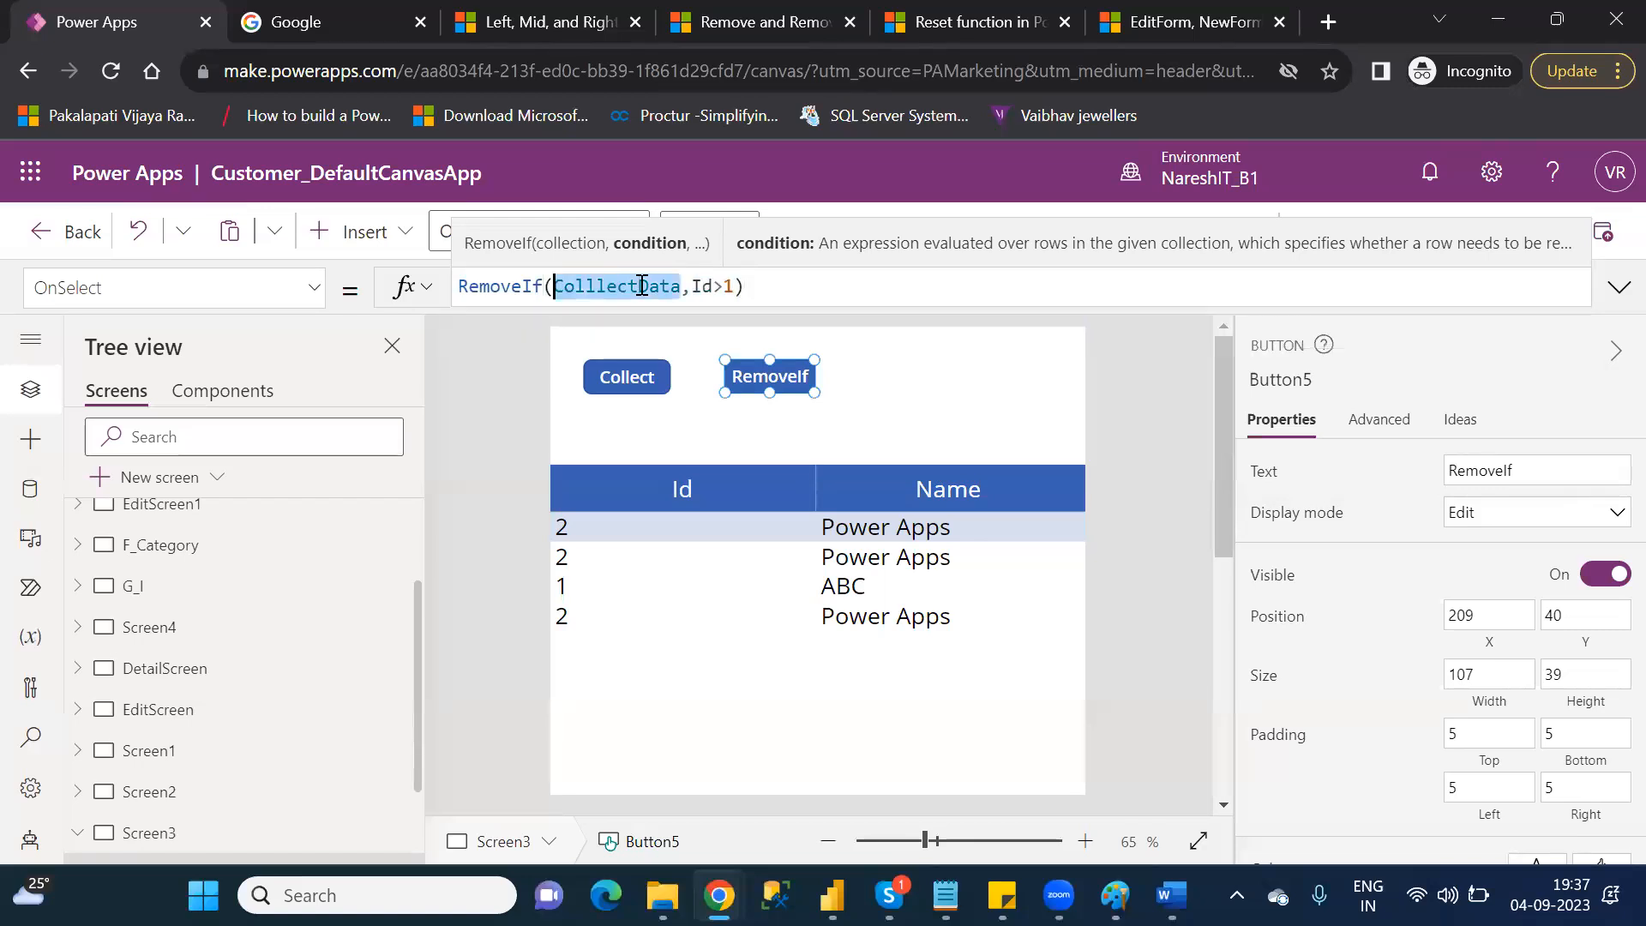
pyautogui.click(1140, 434)
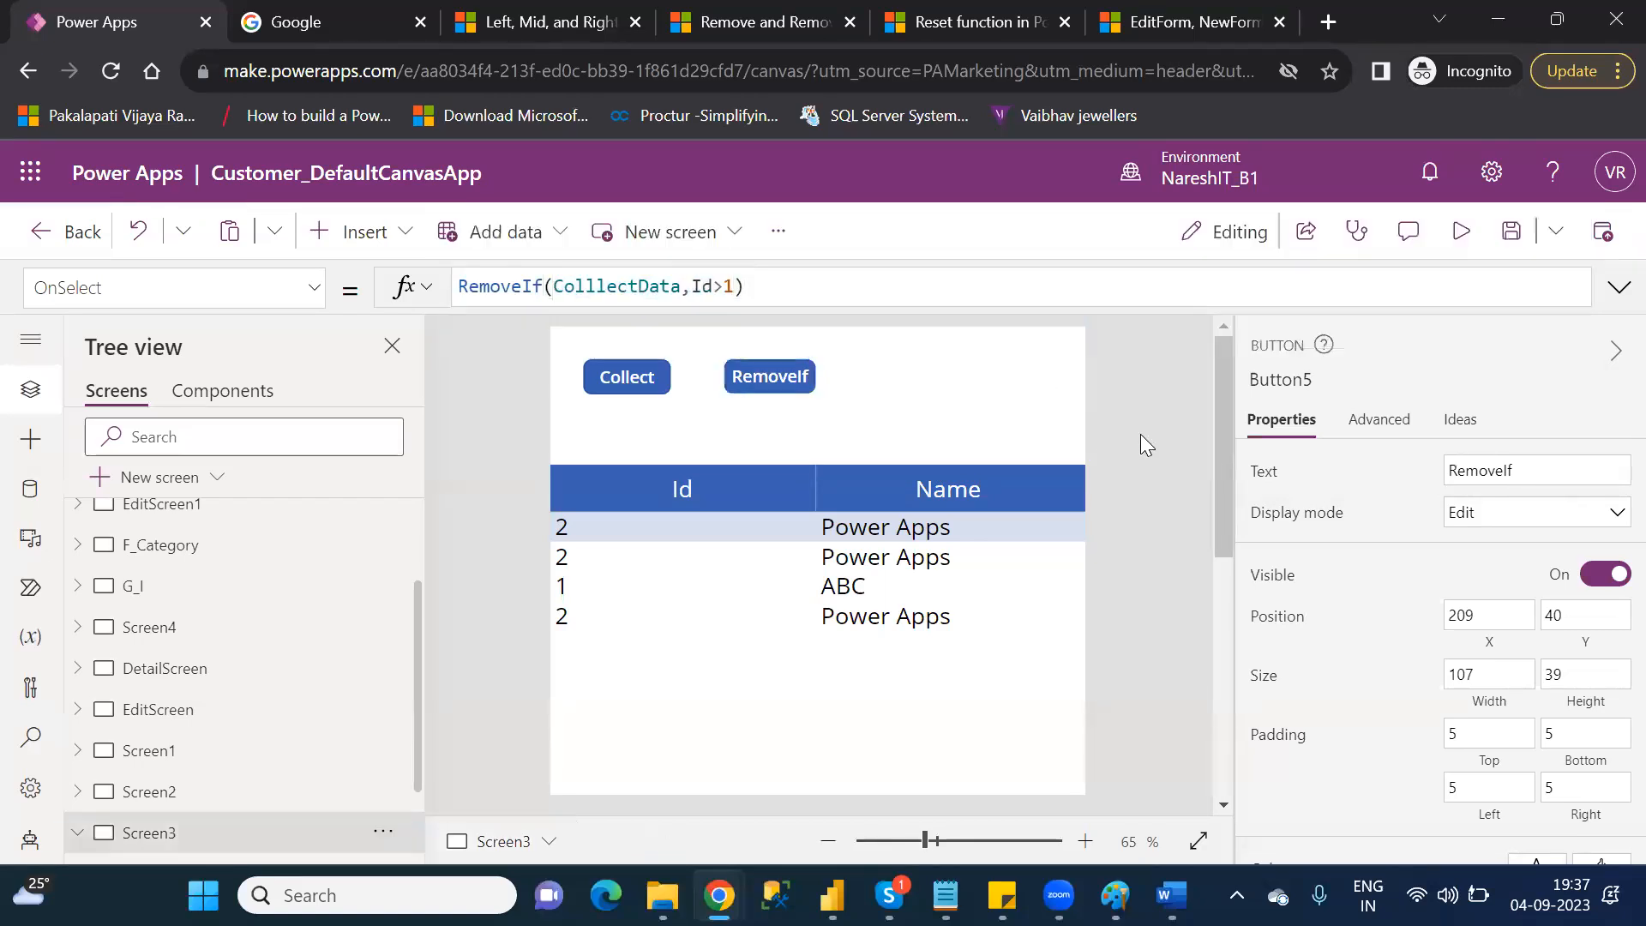
# - Preview the app, run the RemoveIf button to delete the matching records, and return to editing
pyautogui.click(1474, 240)
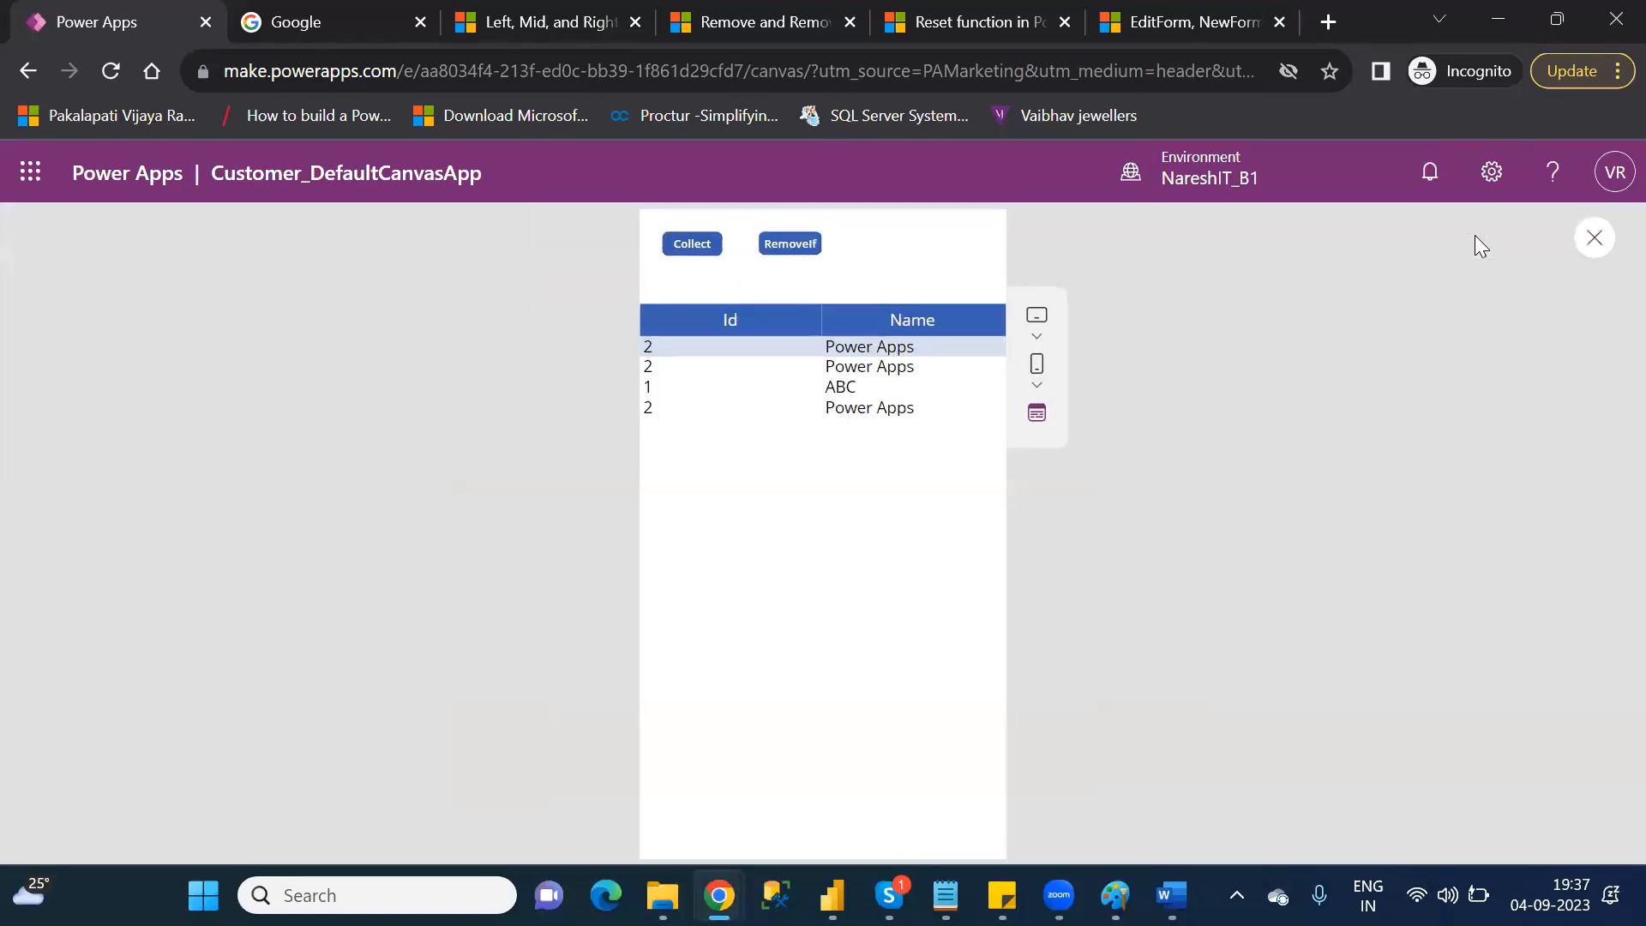
pyautogui.click(790, 244)
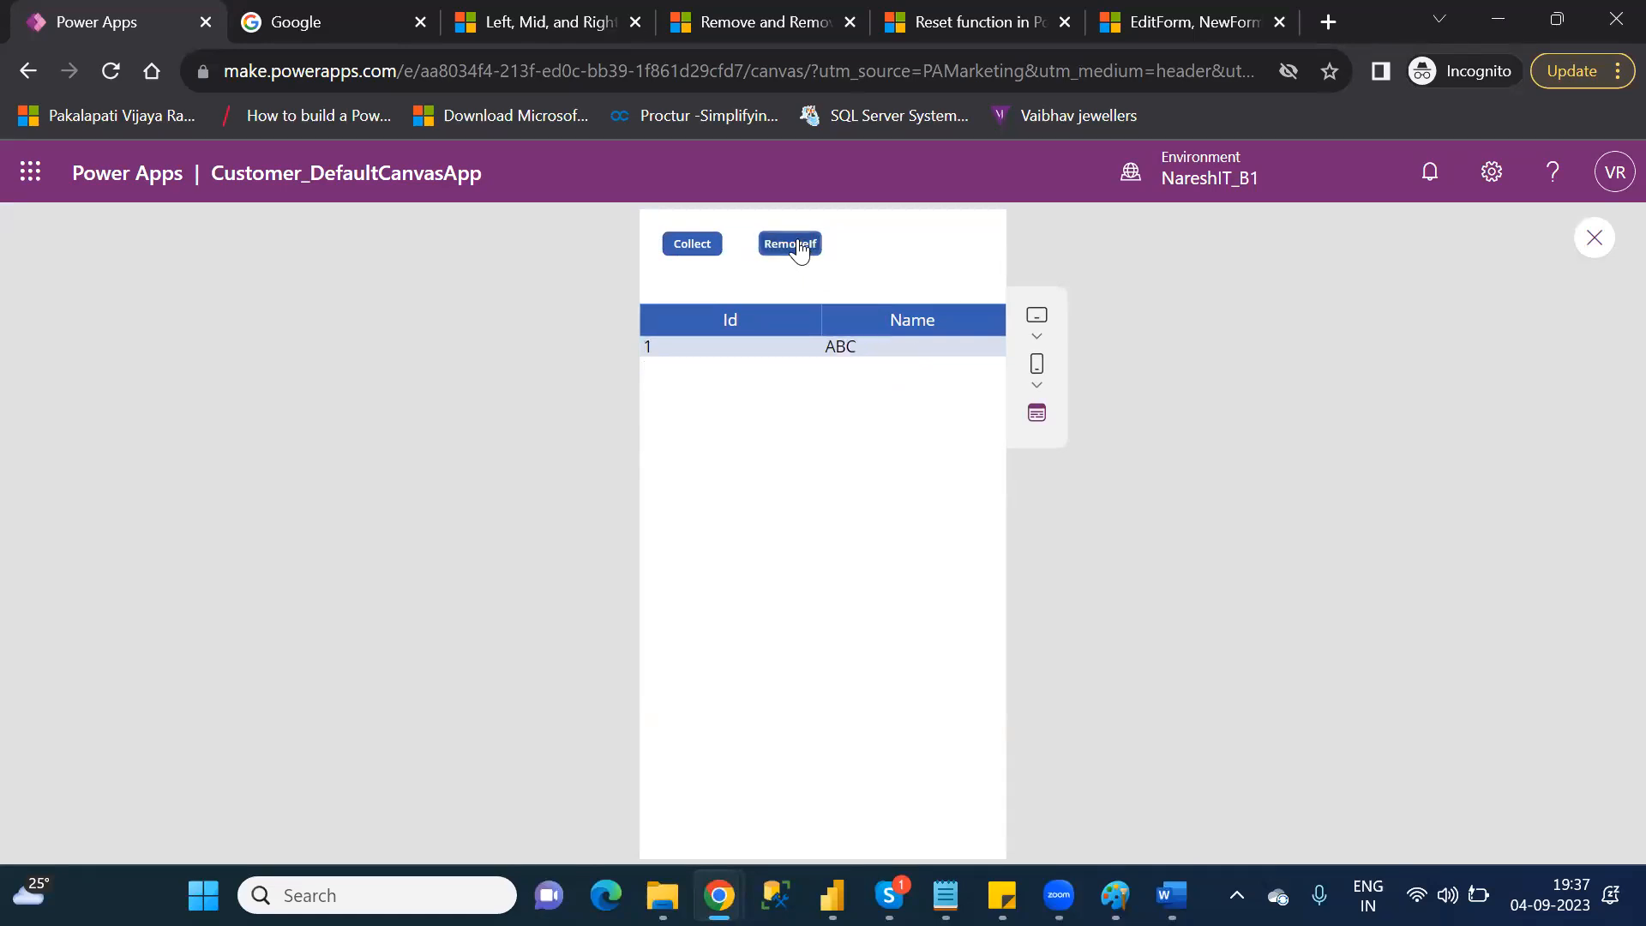
pyautogui.click(1591, 246)
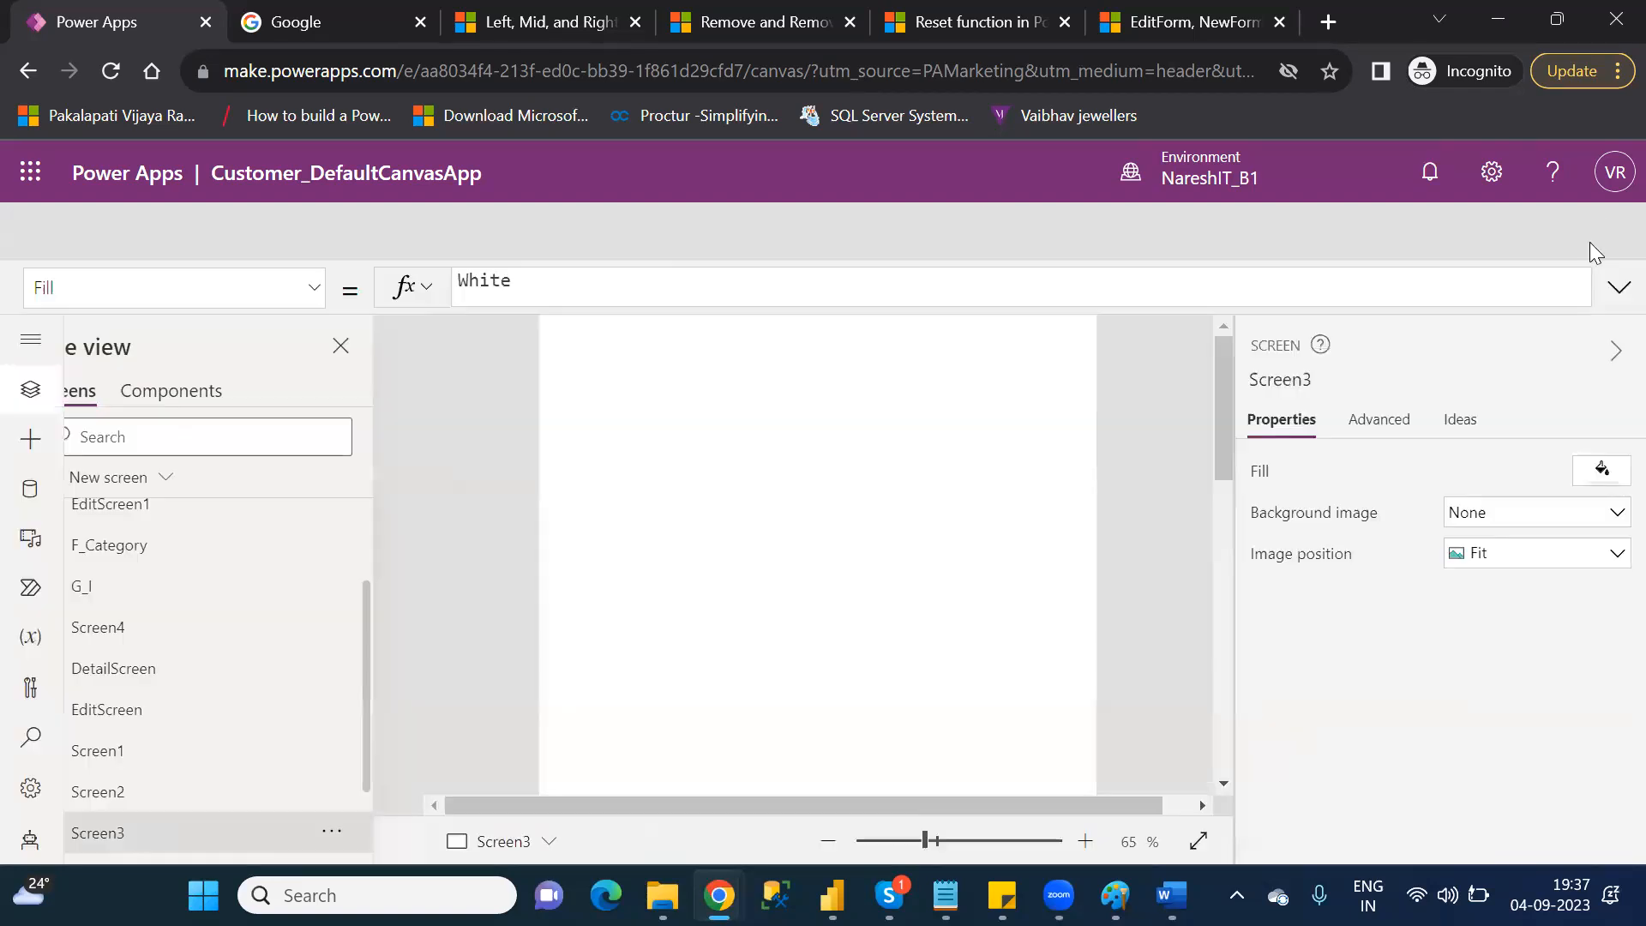
pyautogui.click(1064, 630)
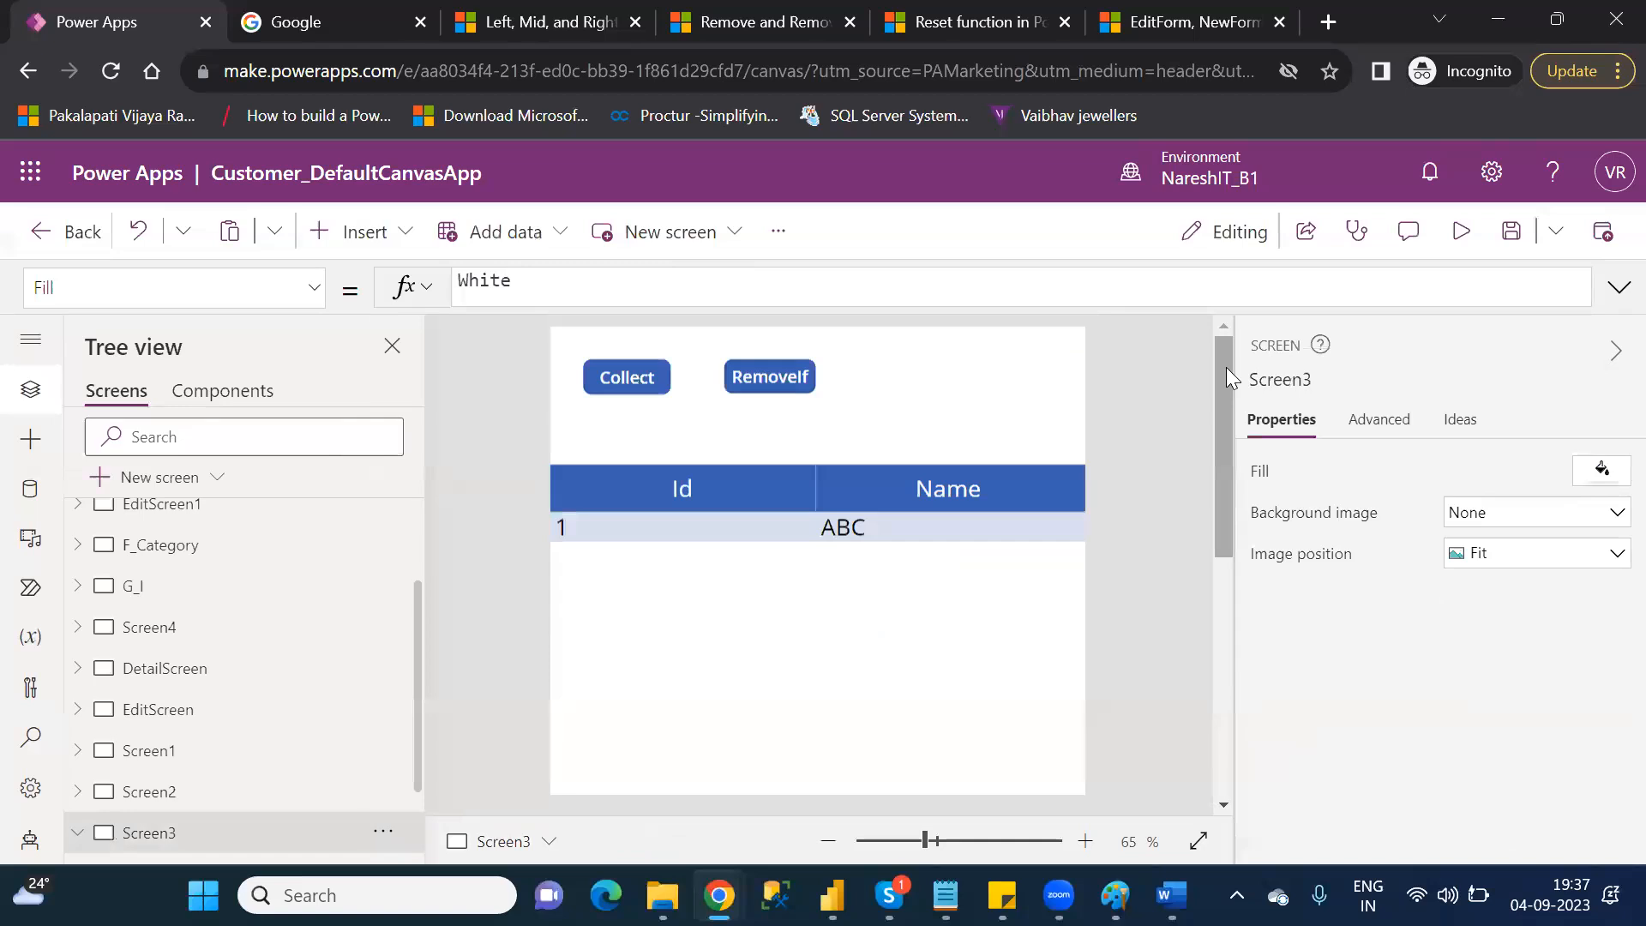
# - Review the OnSelect formulas of the Collect and RemoveIf buttons, including the collection RemoveIf acts on
pyautogui.click(621, 367)
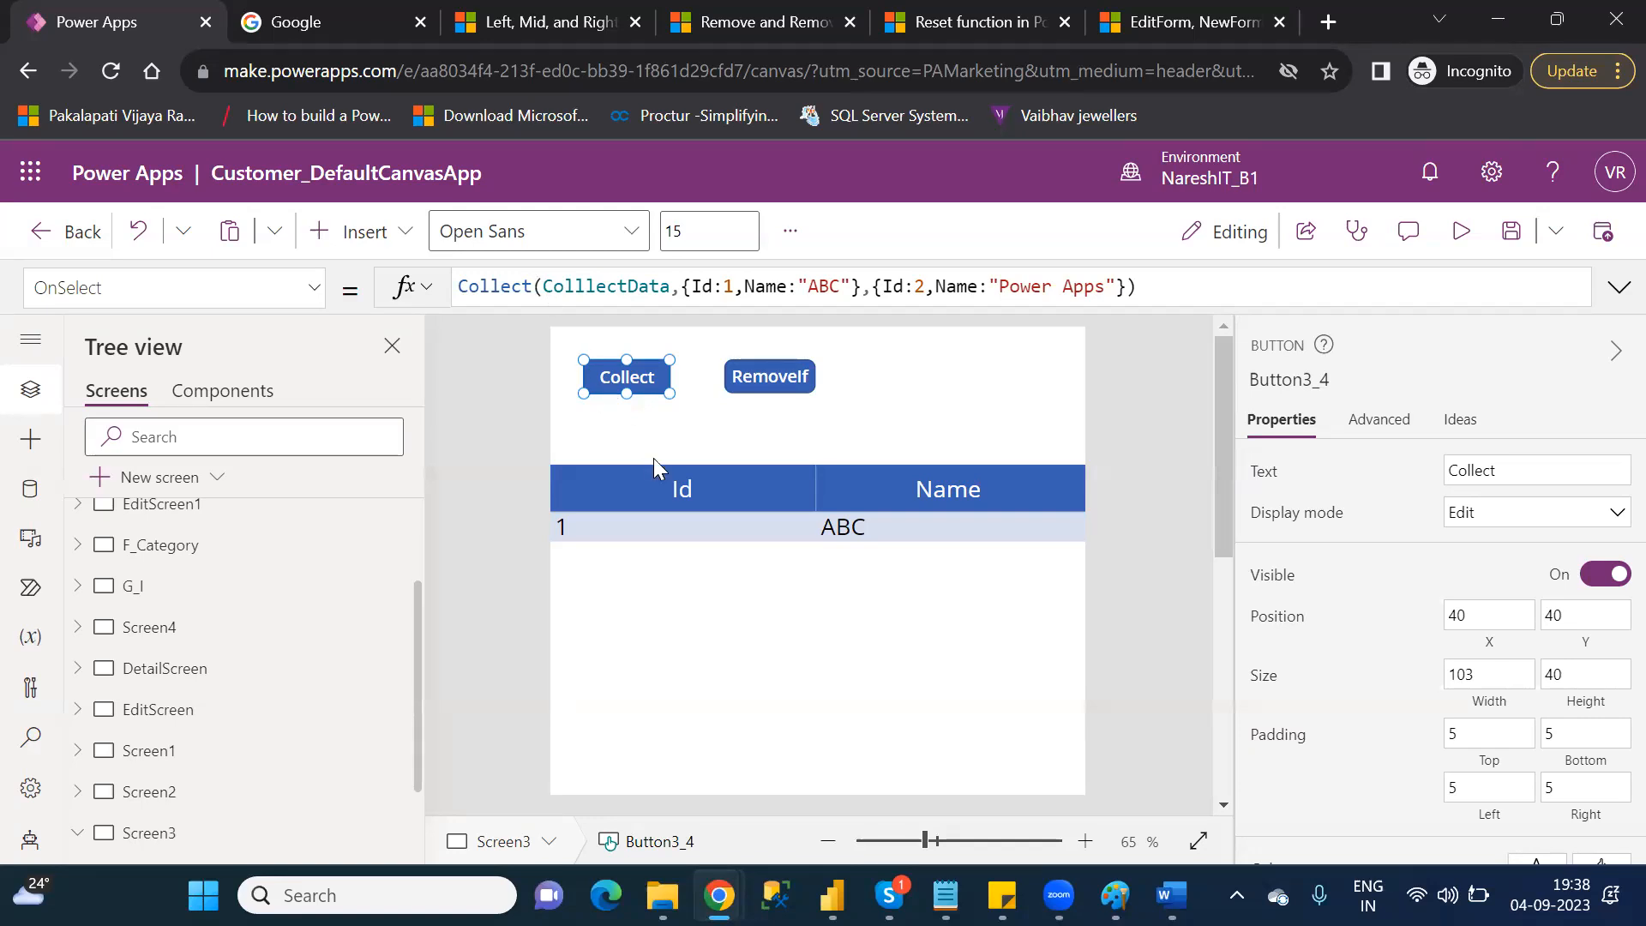
pyautogui.click(682, 601)
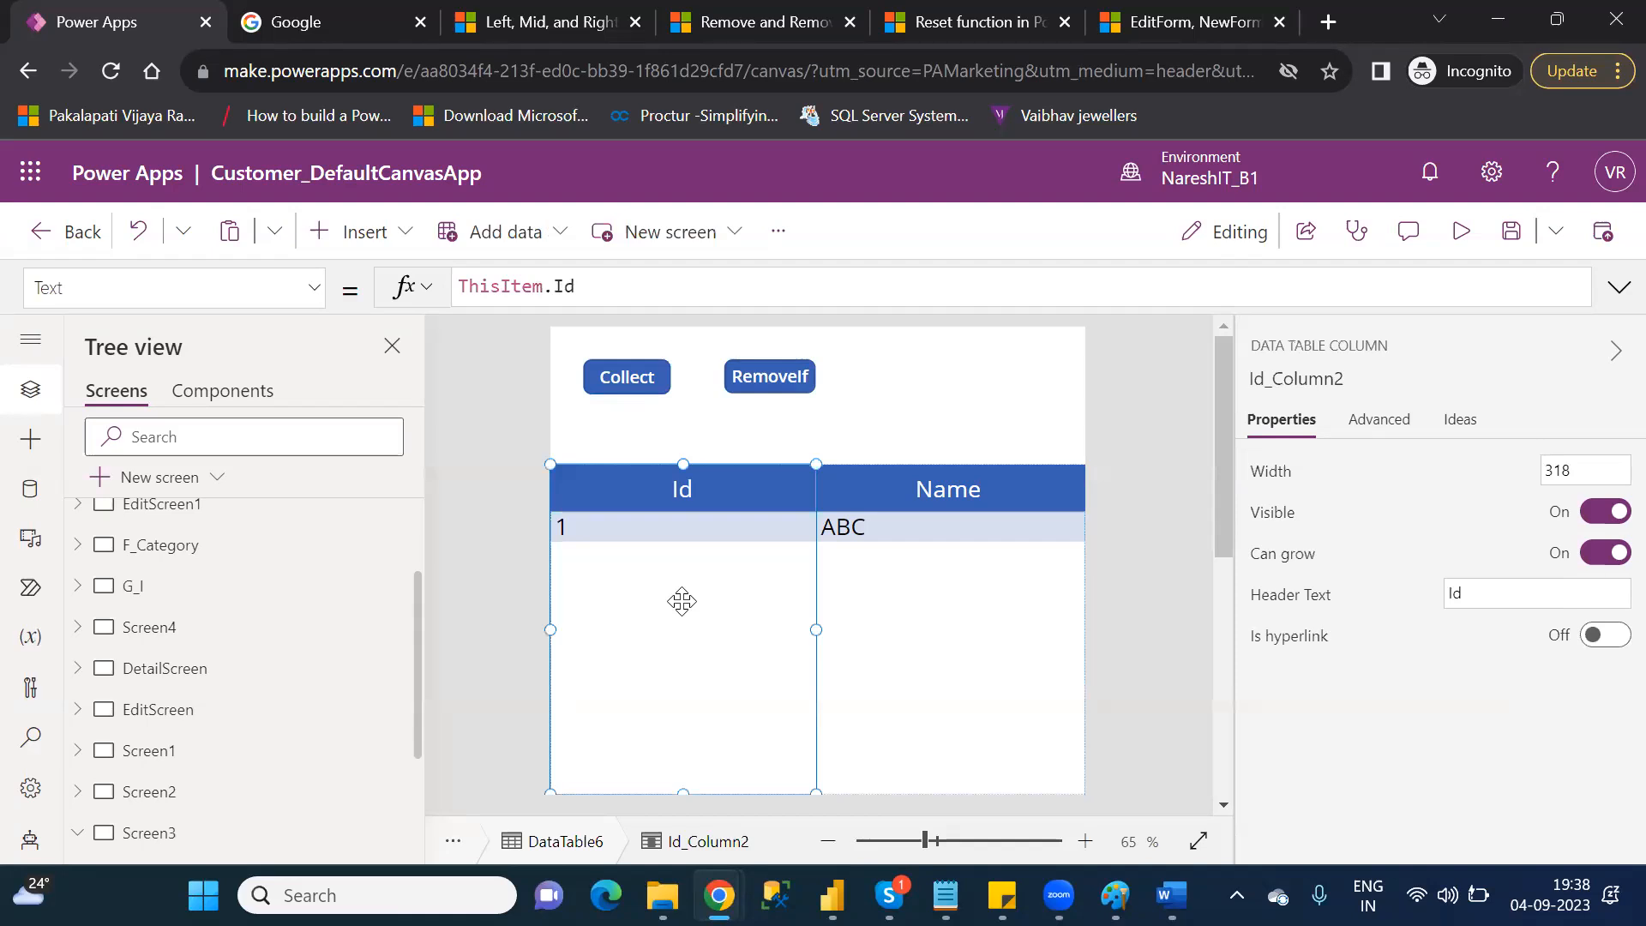
pyautogui.click(775, 370)
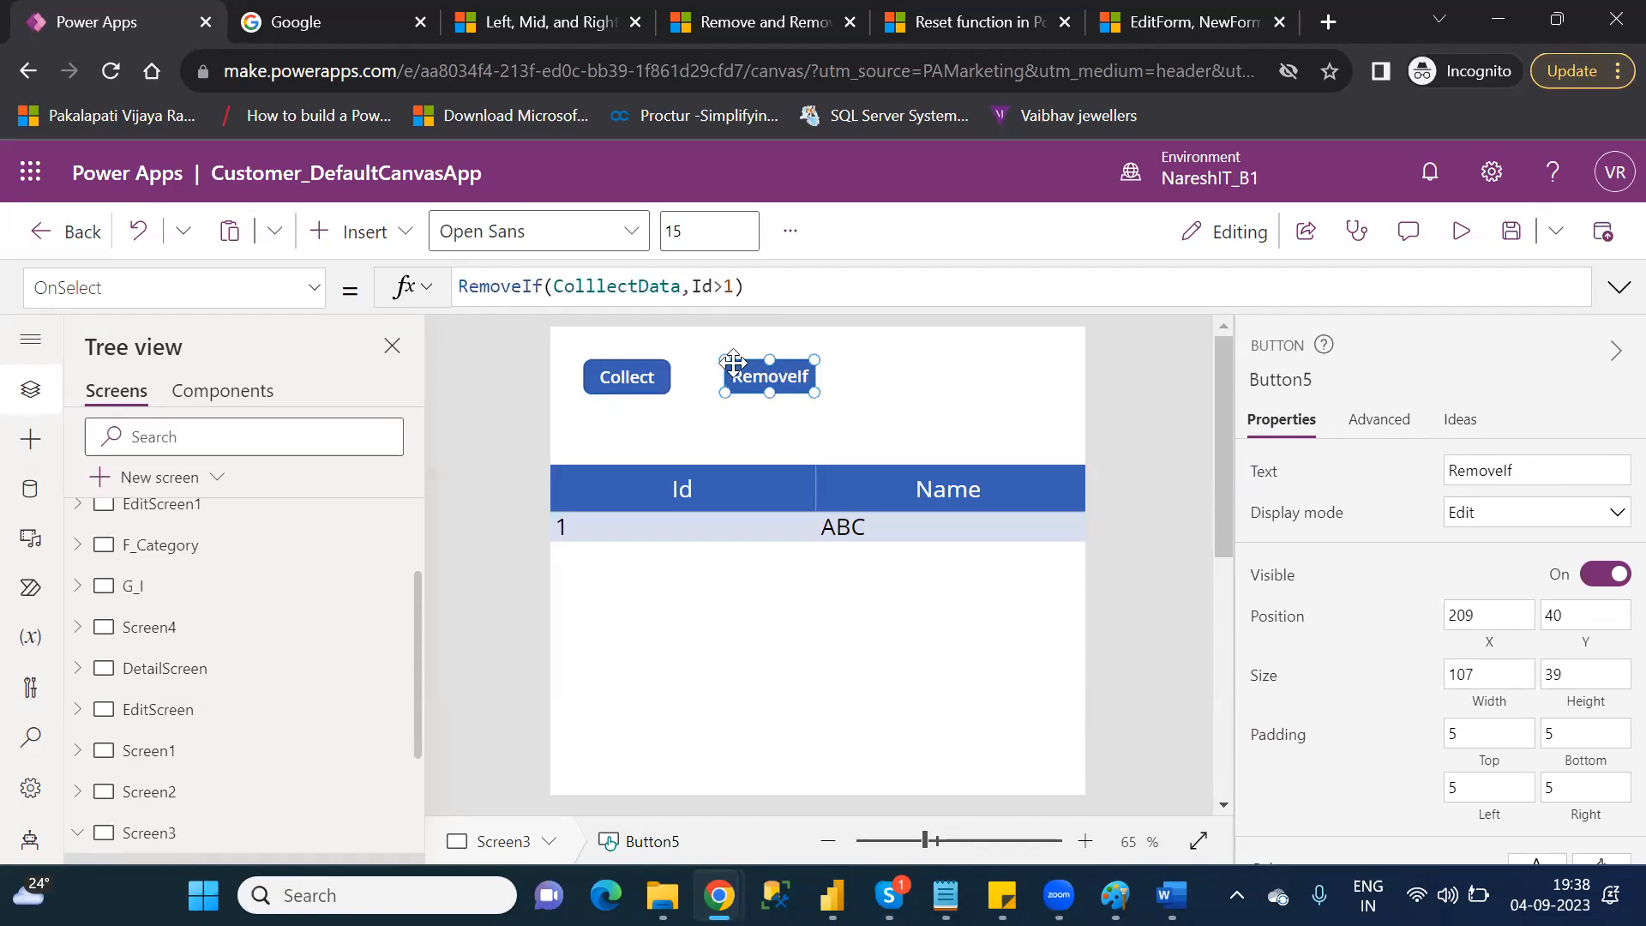
pyautogui.click(473, 296)
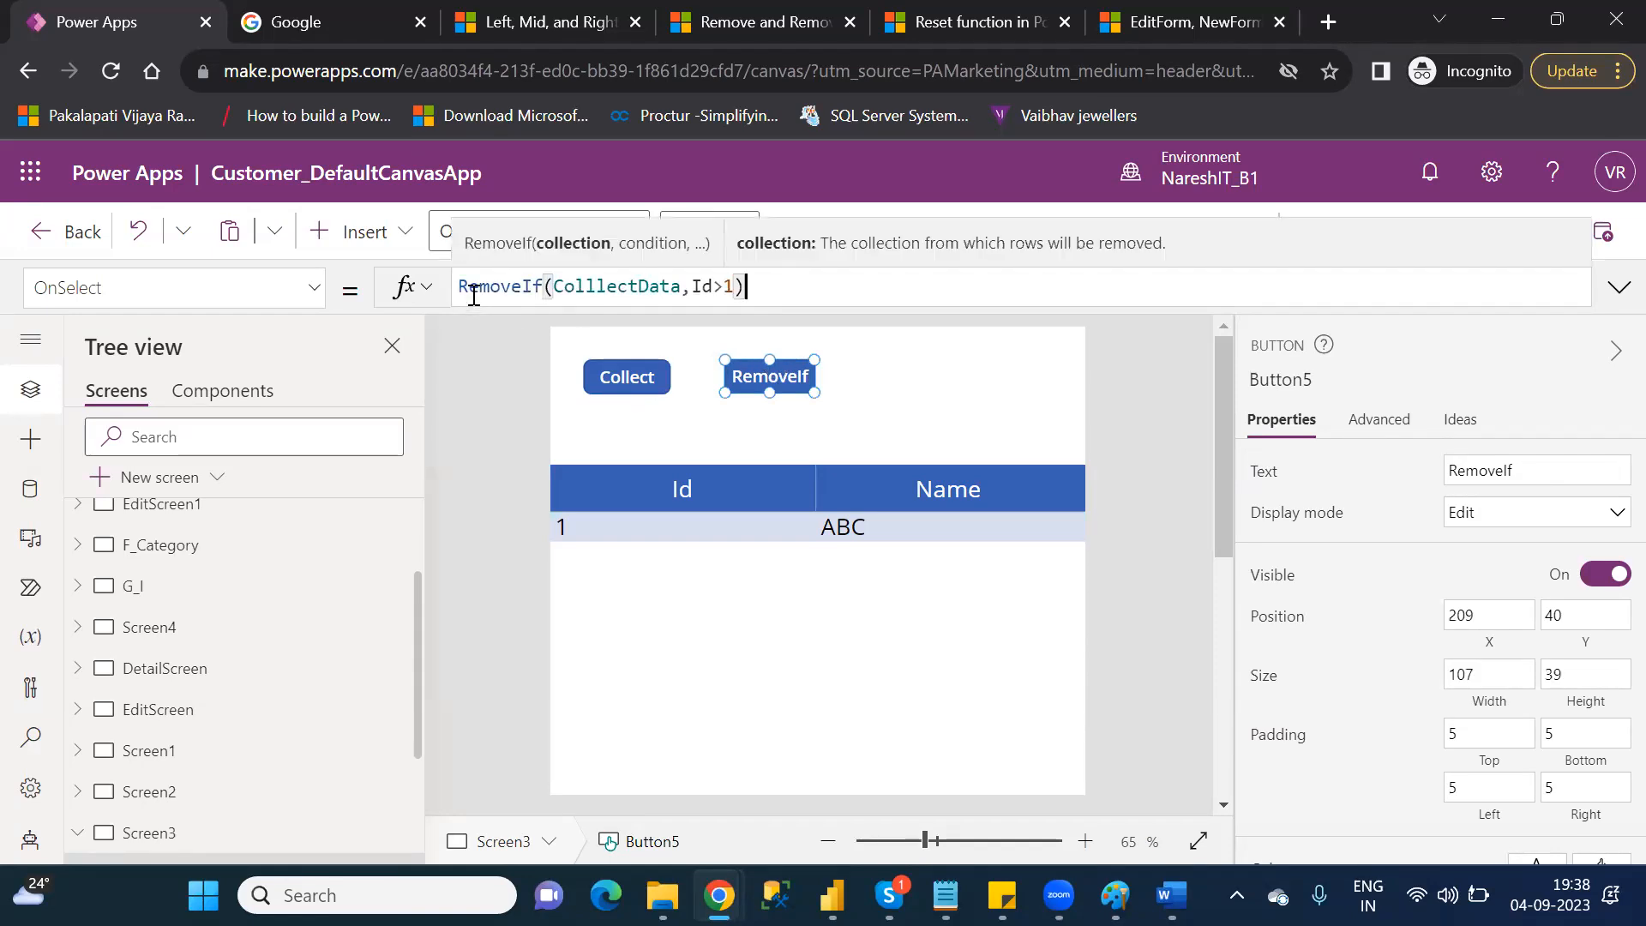
pyautogui.doubleClick(478, 287)
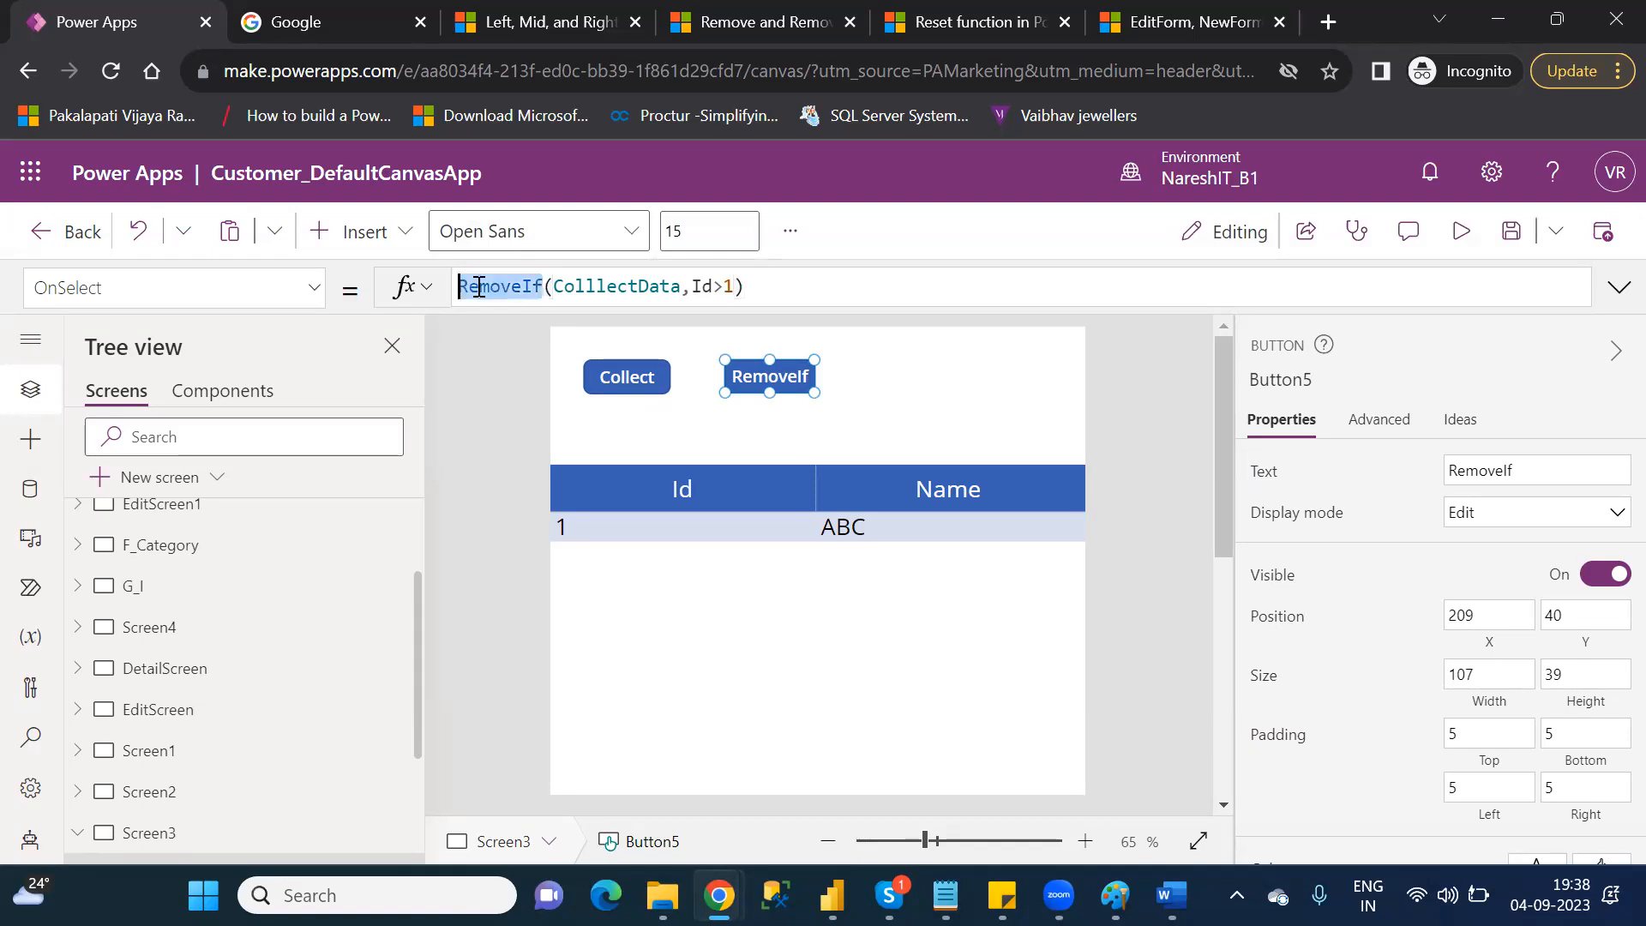
pyautogui.doubleClick(615, 288)
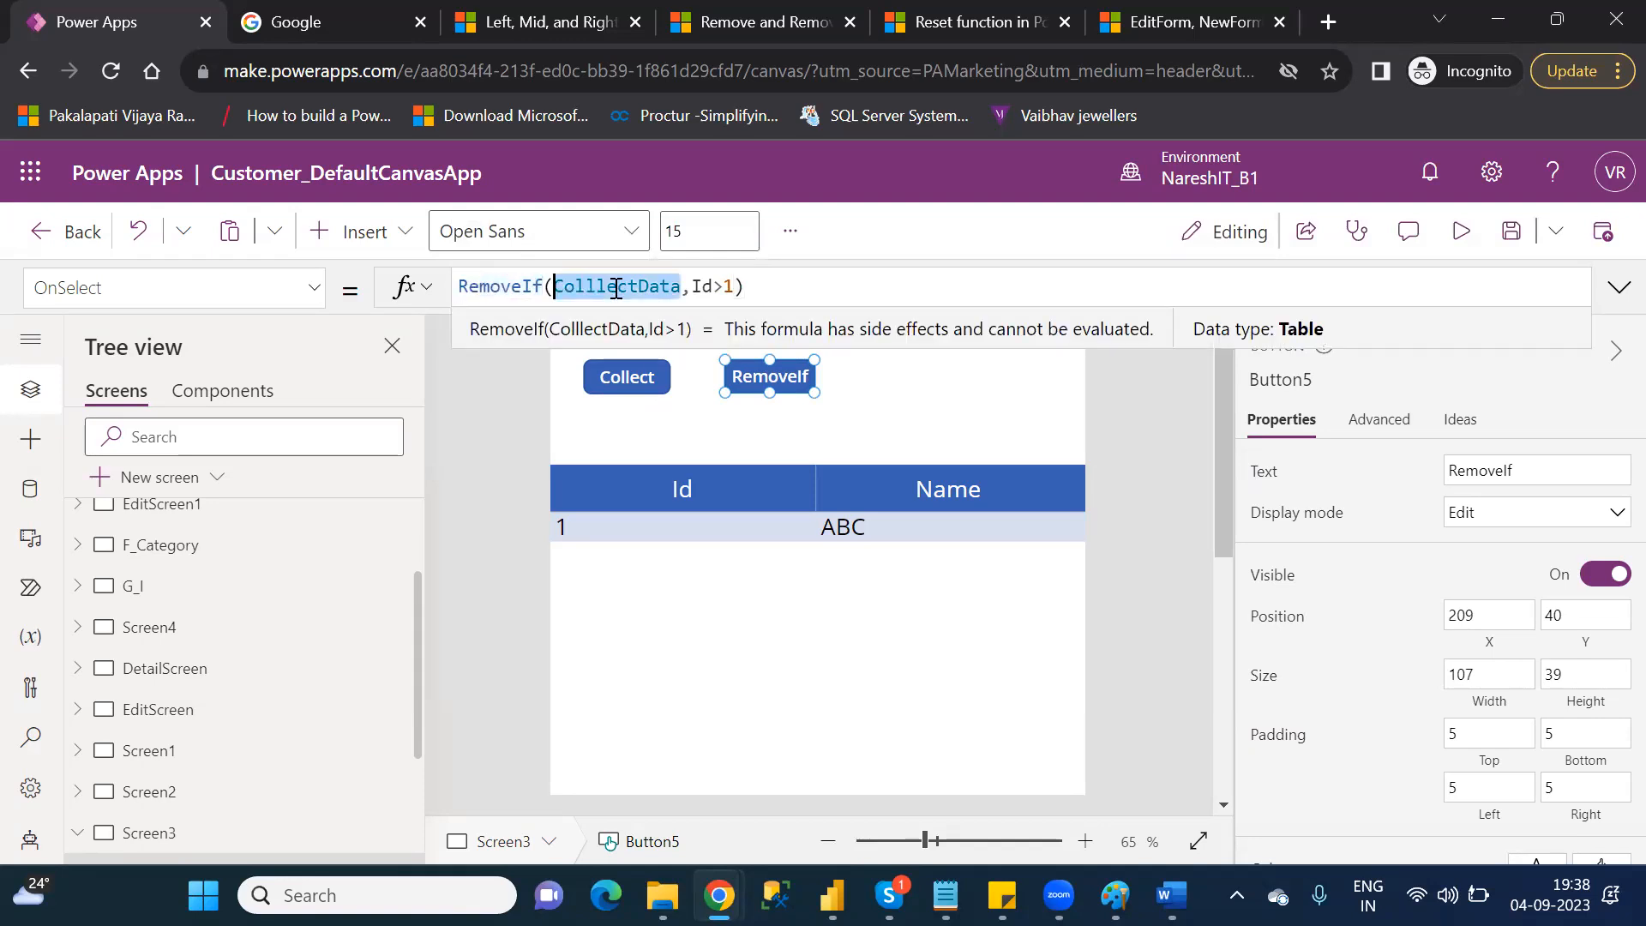
# - Examine the collection and condition arguments in the RemoveIf button's formula
pyautogui.click(703, 287)
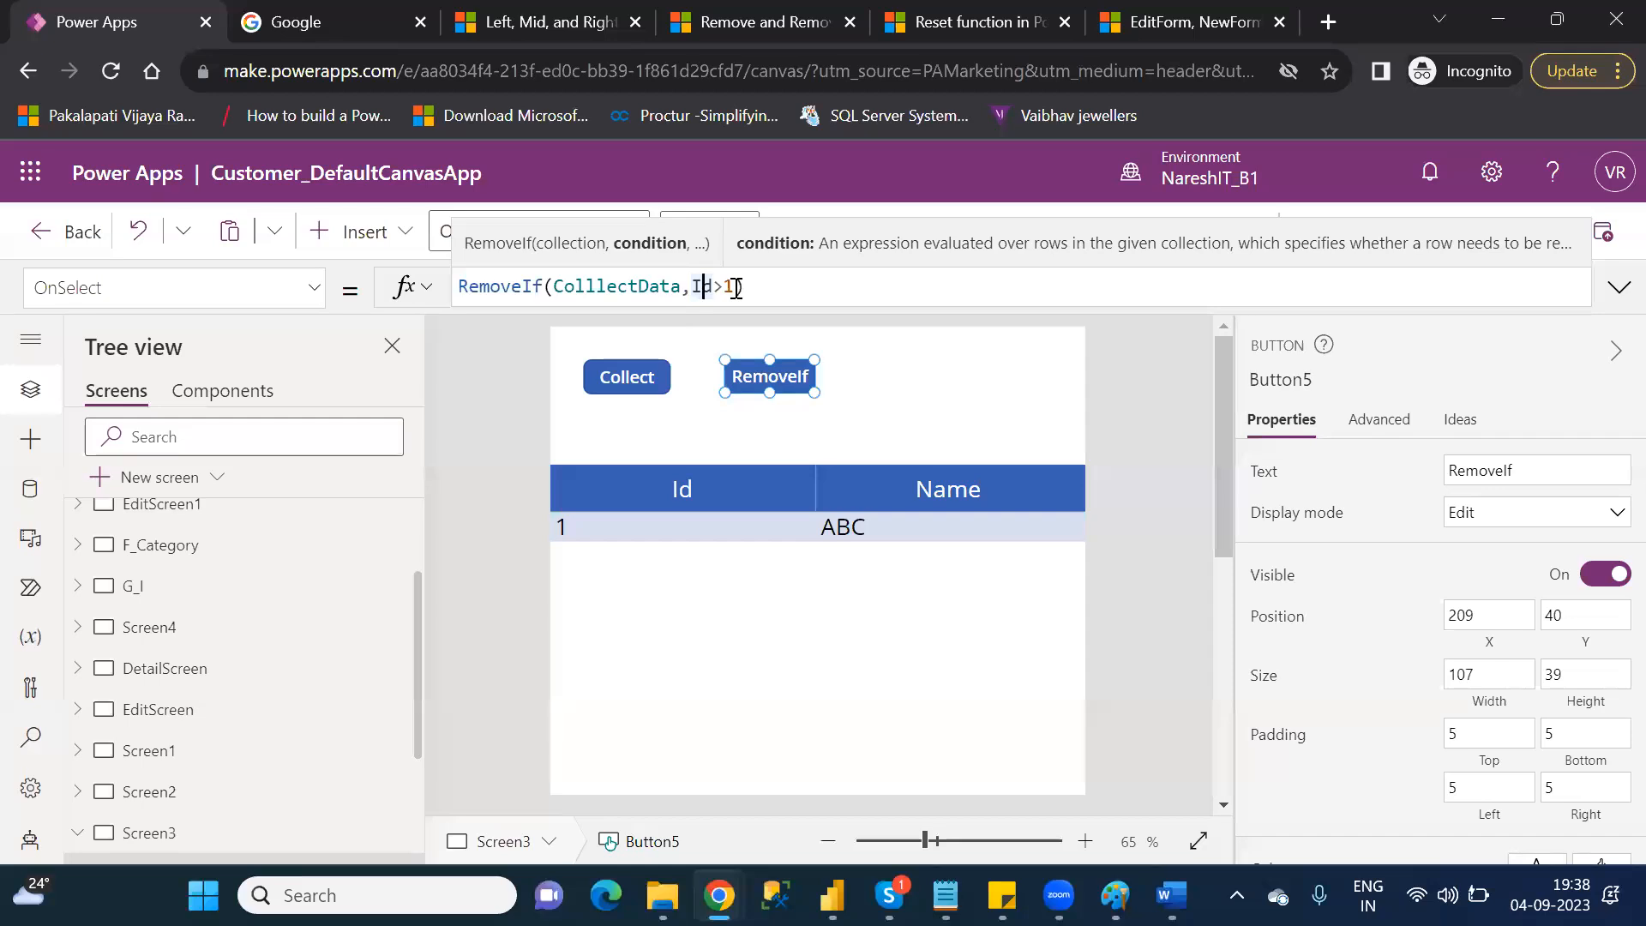
pyautogui.doubleClick(615, 293)
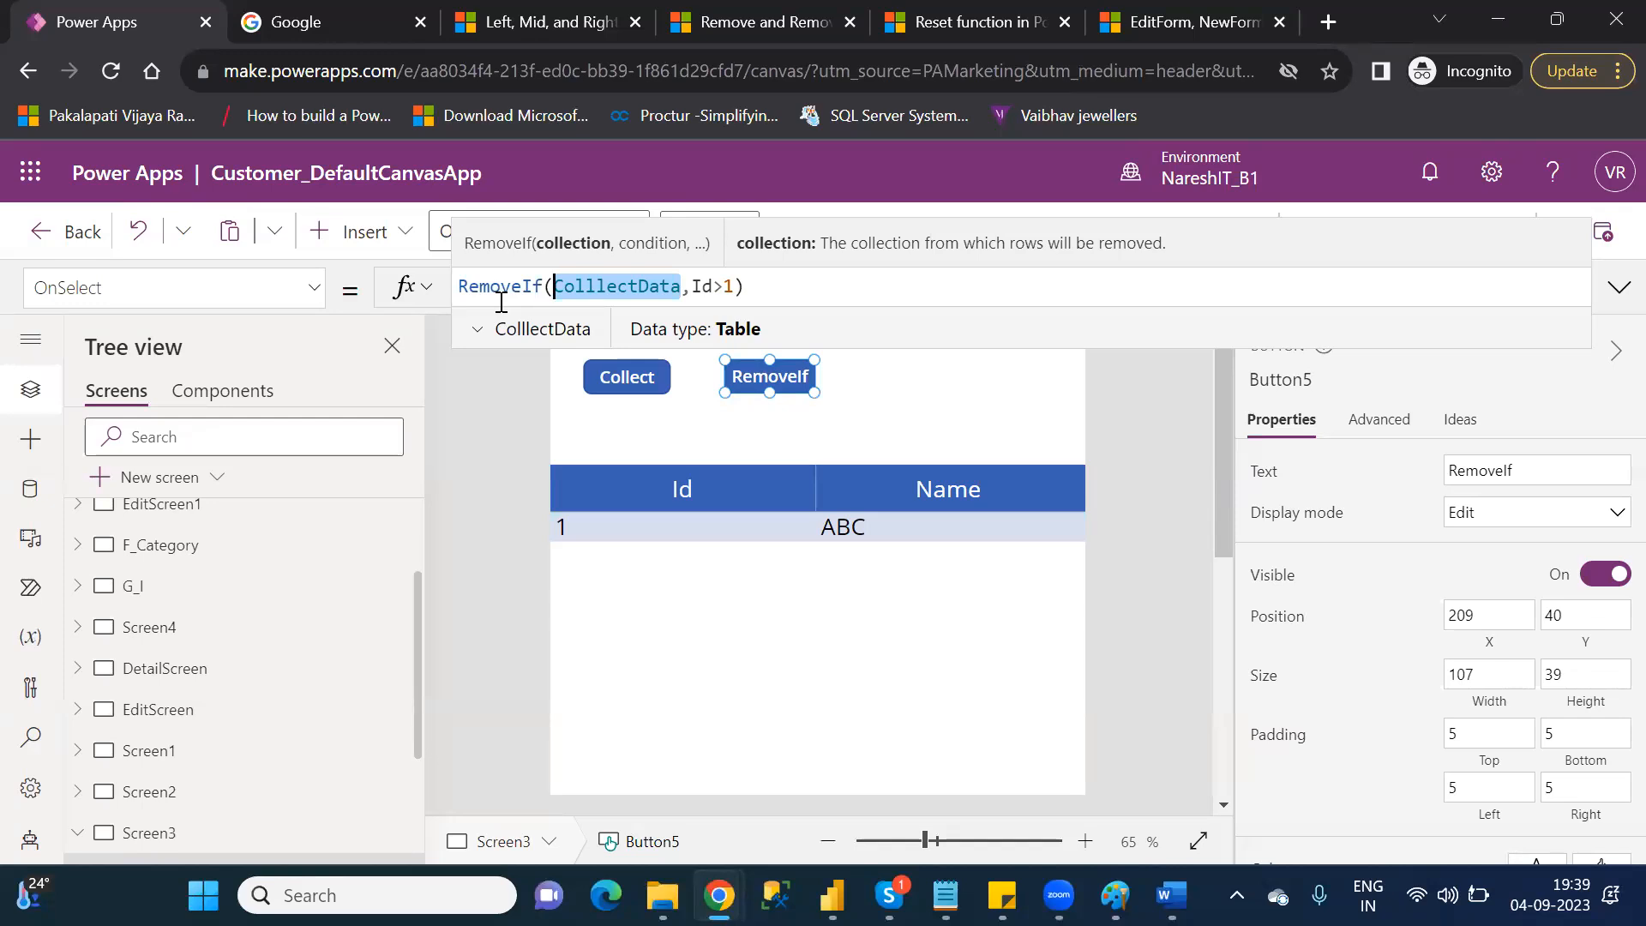
pyautogui.click(888, 418)
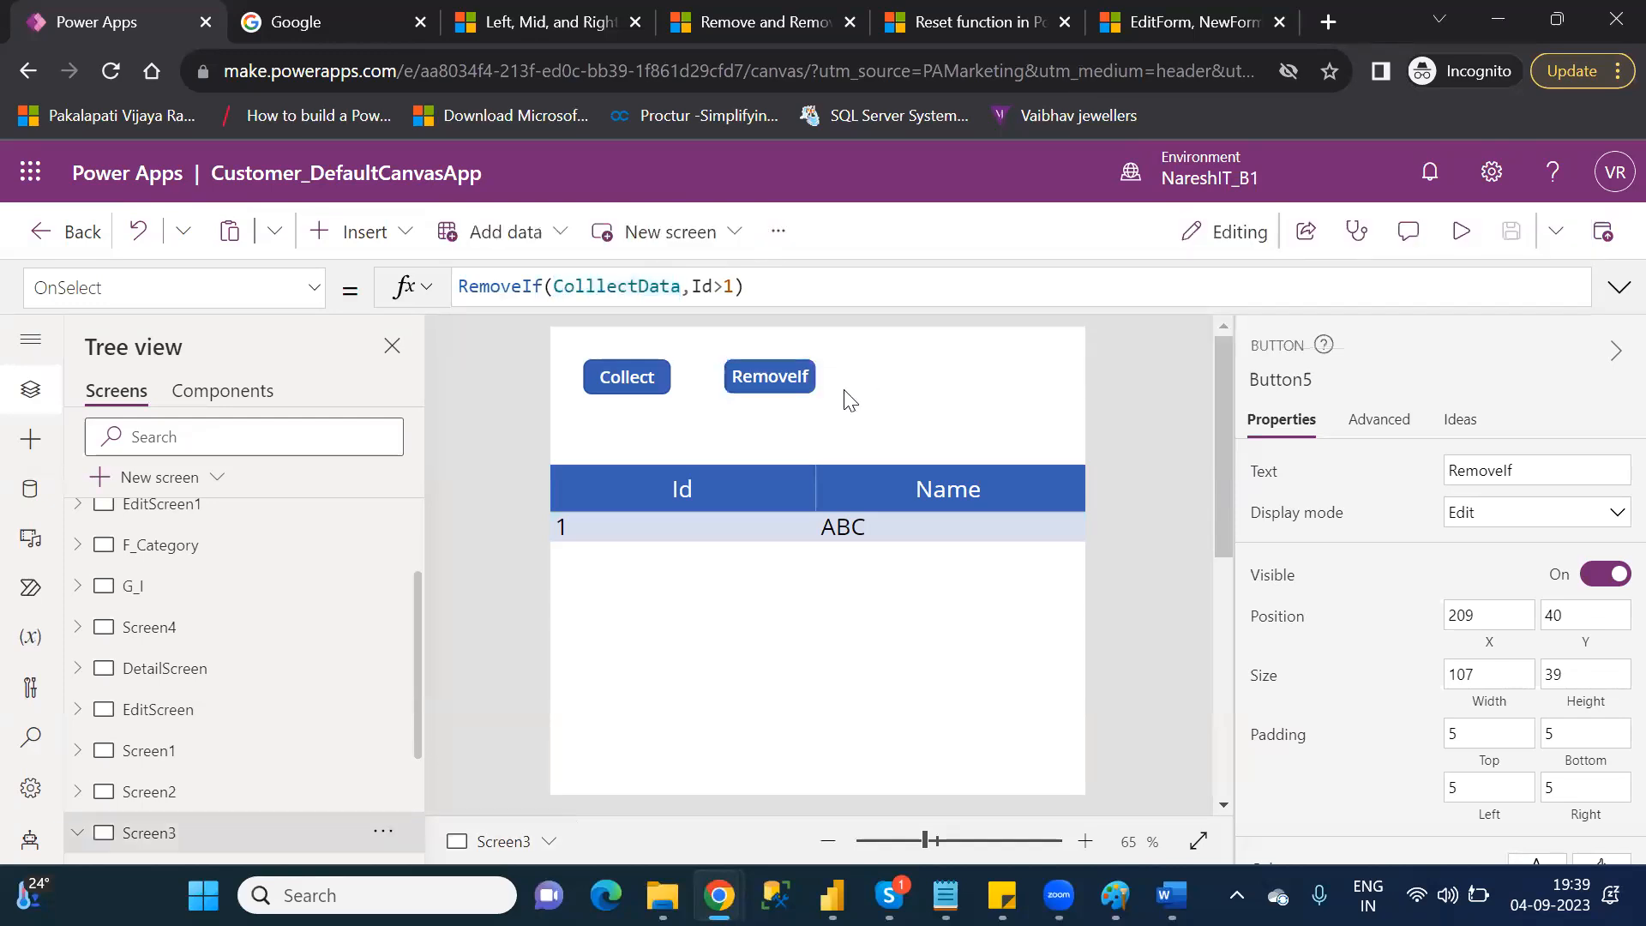
# - Duplicate the RemoveIf button and place the copy beside the original in the same row
pyautogui.click(791, 371)
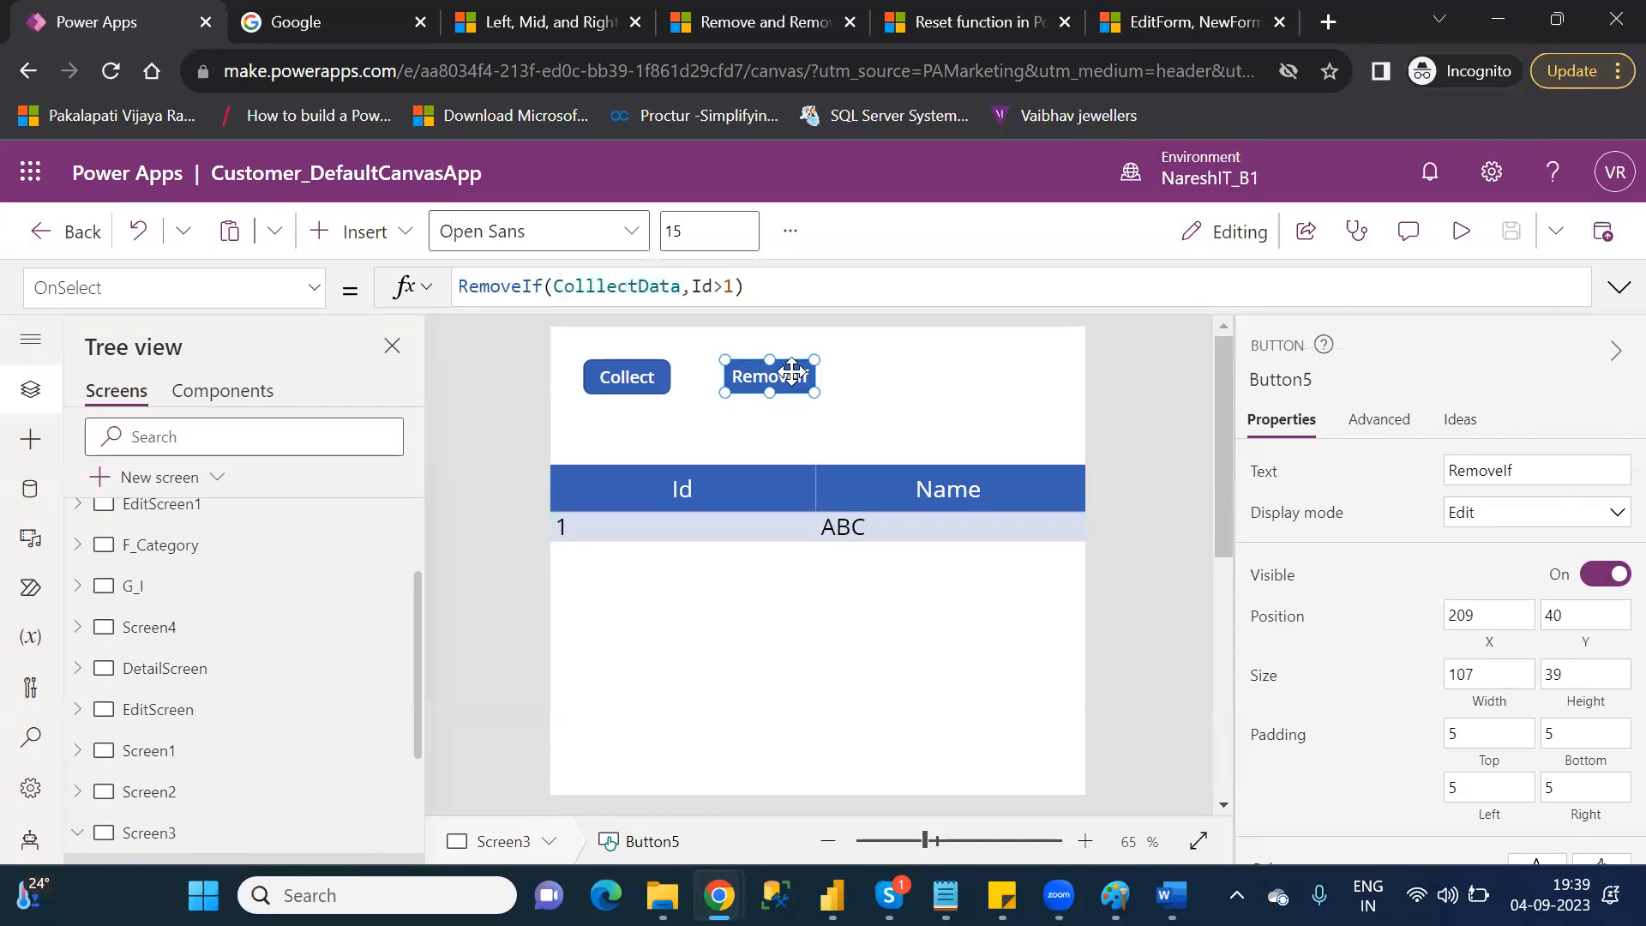
pyautogui.hotkey('ctrl', 'c')
pyautogui.hotkey('ctrl', 'v')
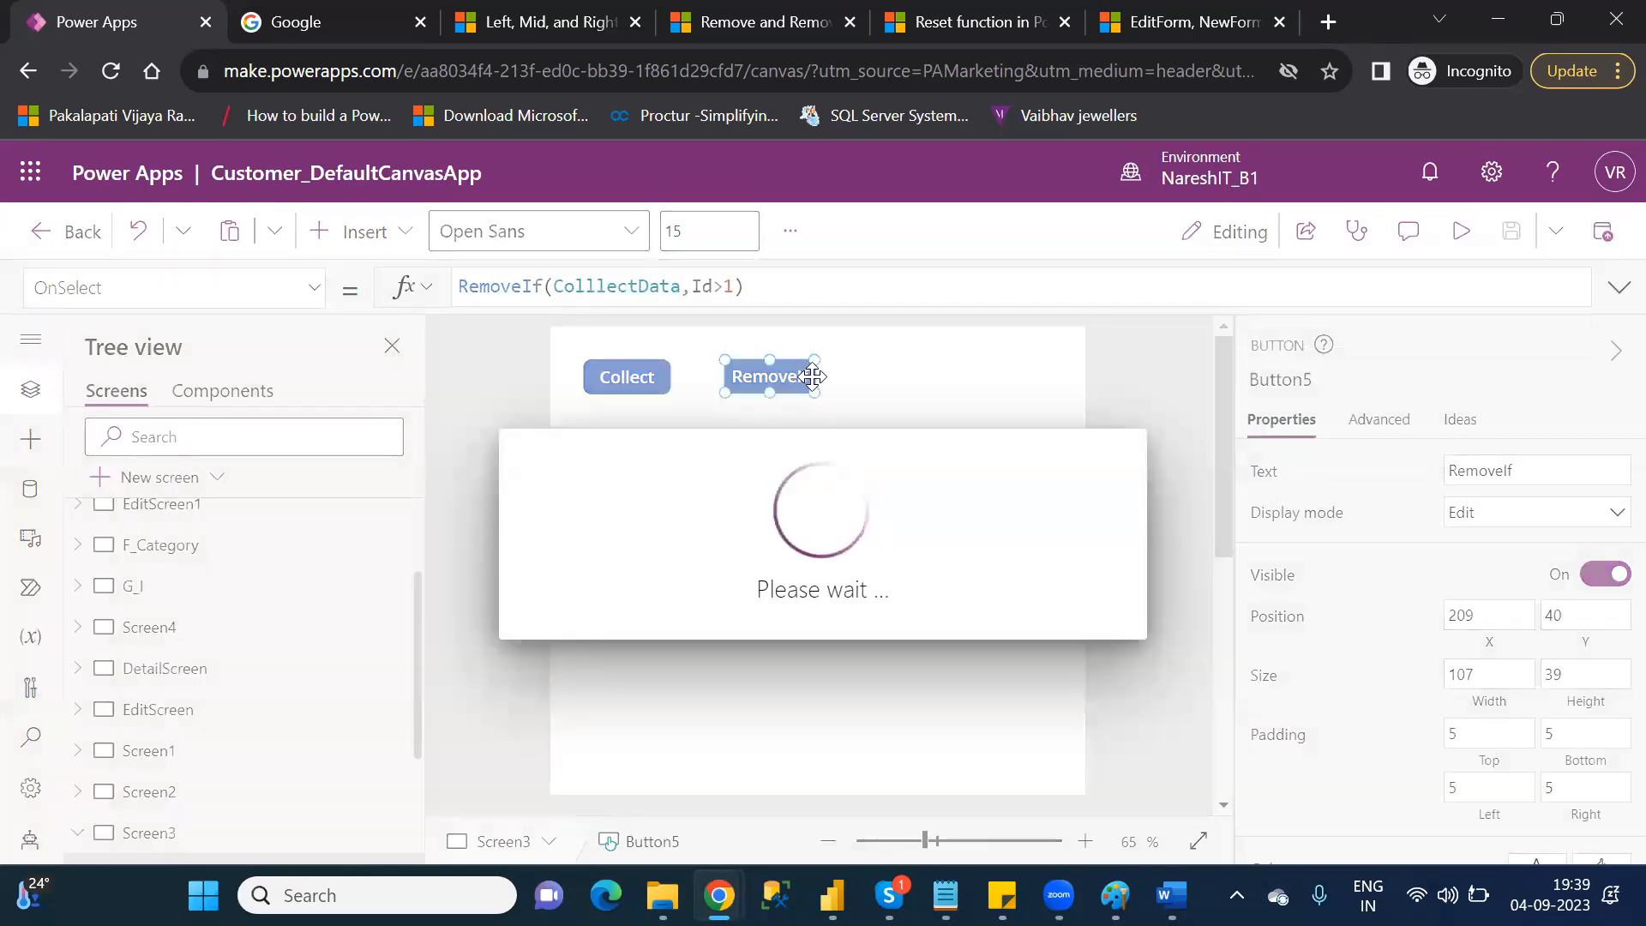
pyautogui.moveTo(805, 399); pyautogui.dragTo(949, 382)
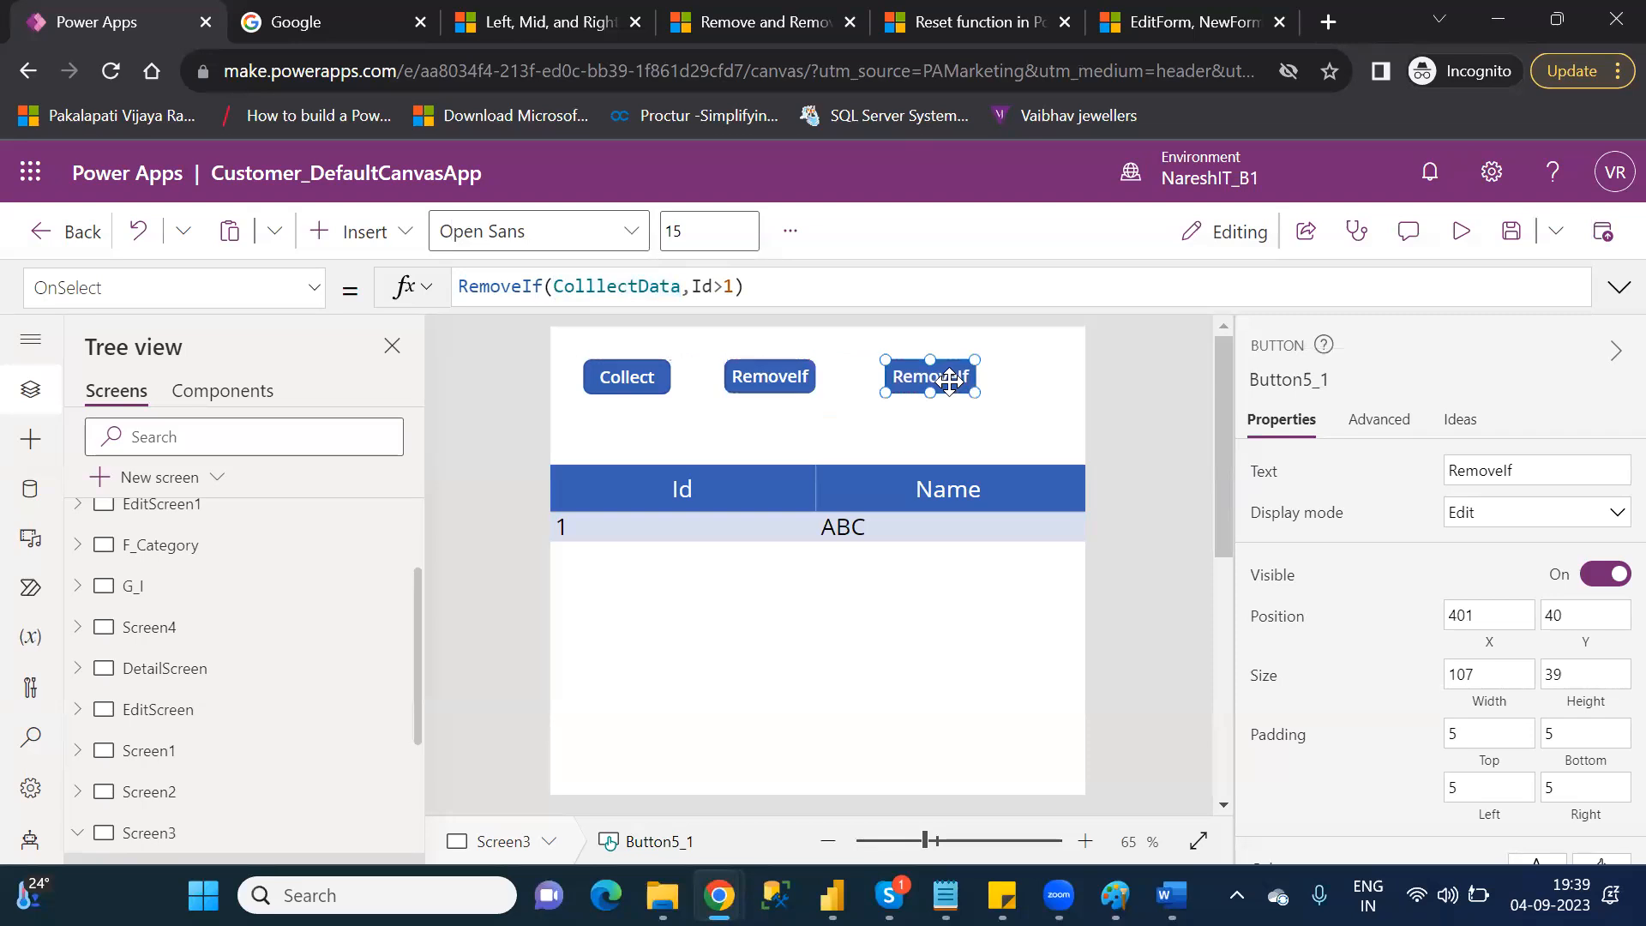
# - Change the condition in the copied button's formula so it reads RemoveIf(ColllectData,true)
pyautogui.click(736, 285)
pyautogui.press('BackSpace')
pyautogui.press('BackSpace')
pyautogui.press('BackSpace')
pyautogui.press('BackSpace')
pyautogui.write('tru')
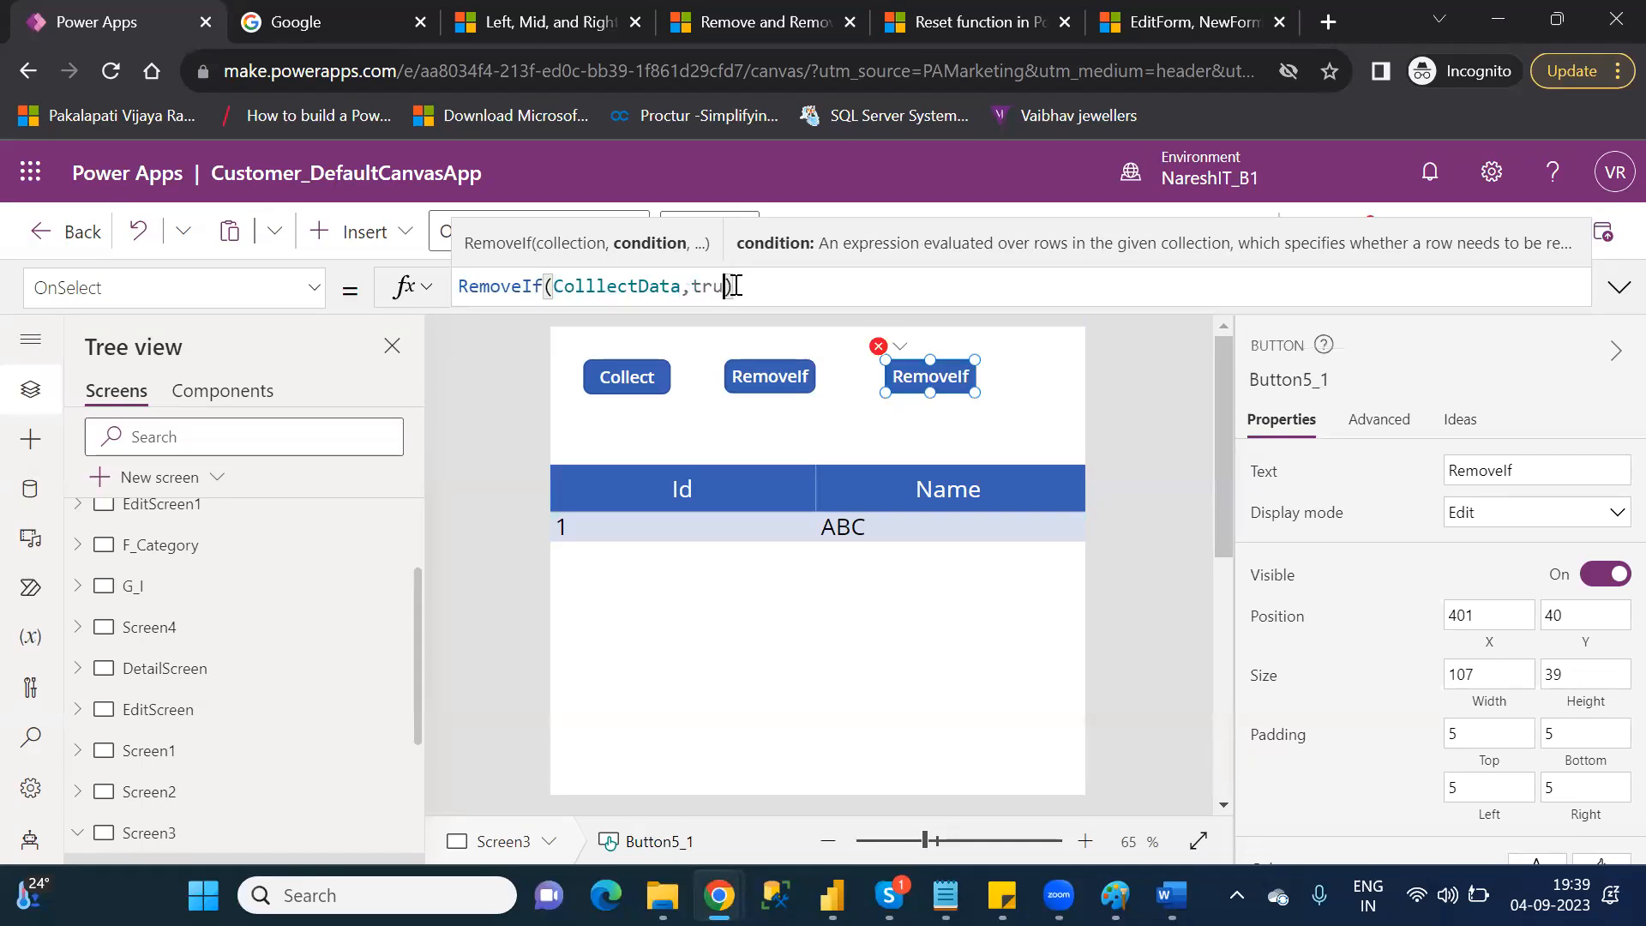
pyautogui.write('e')
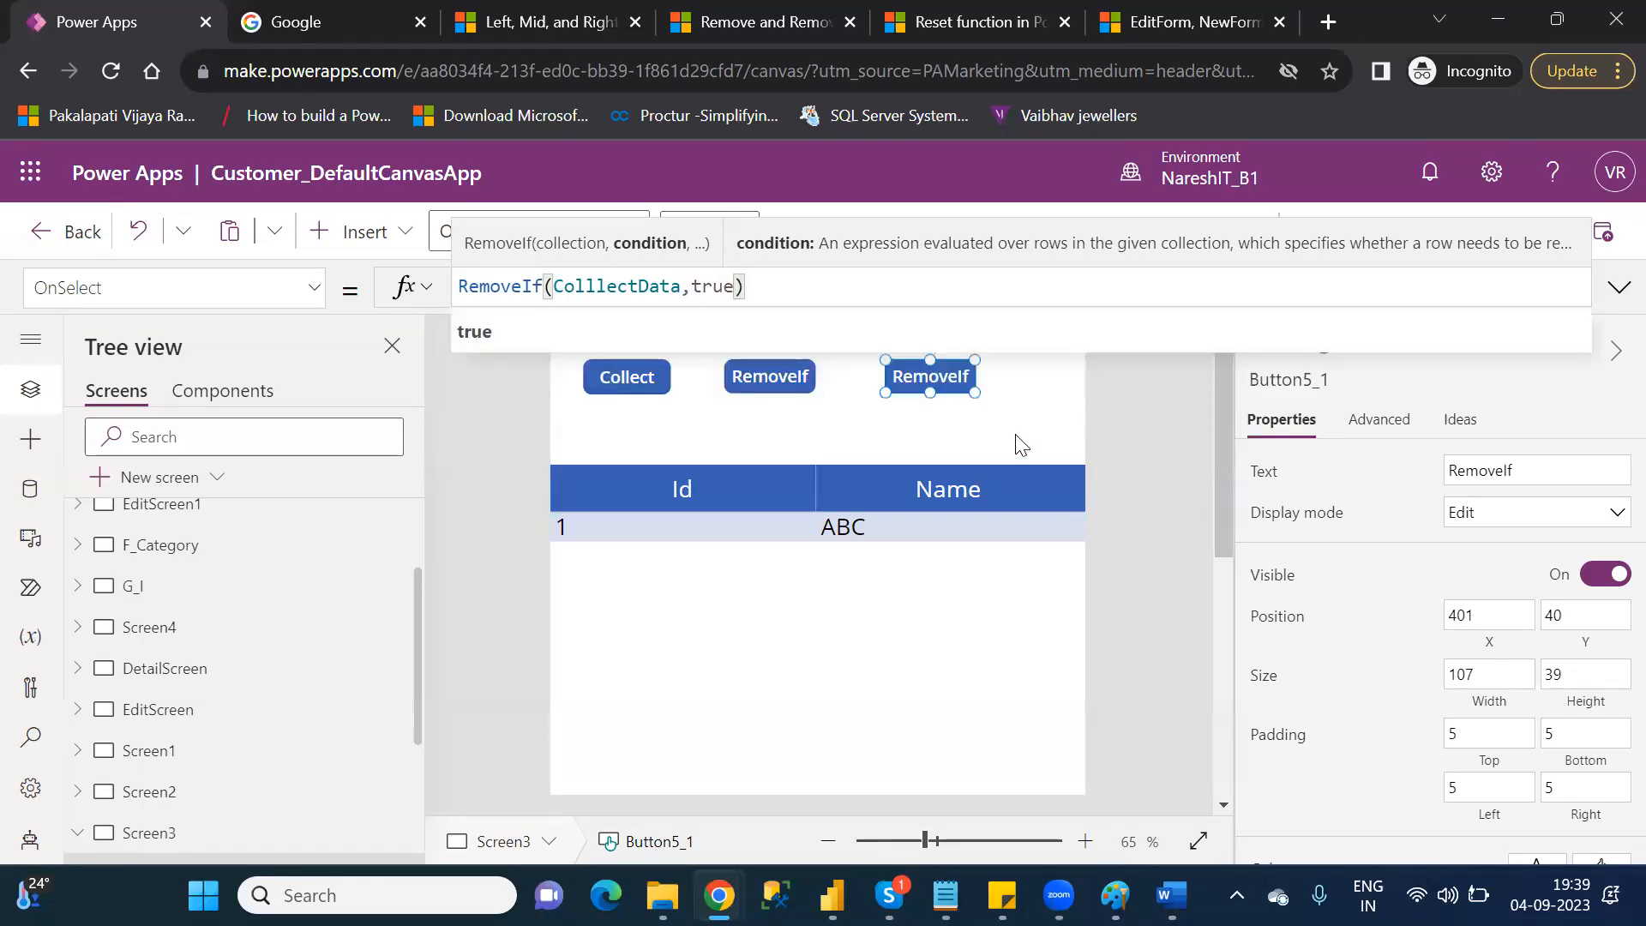
pyautogui.click(1112, 440)
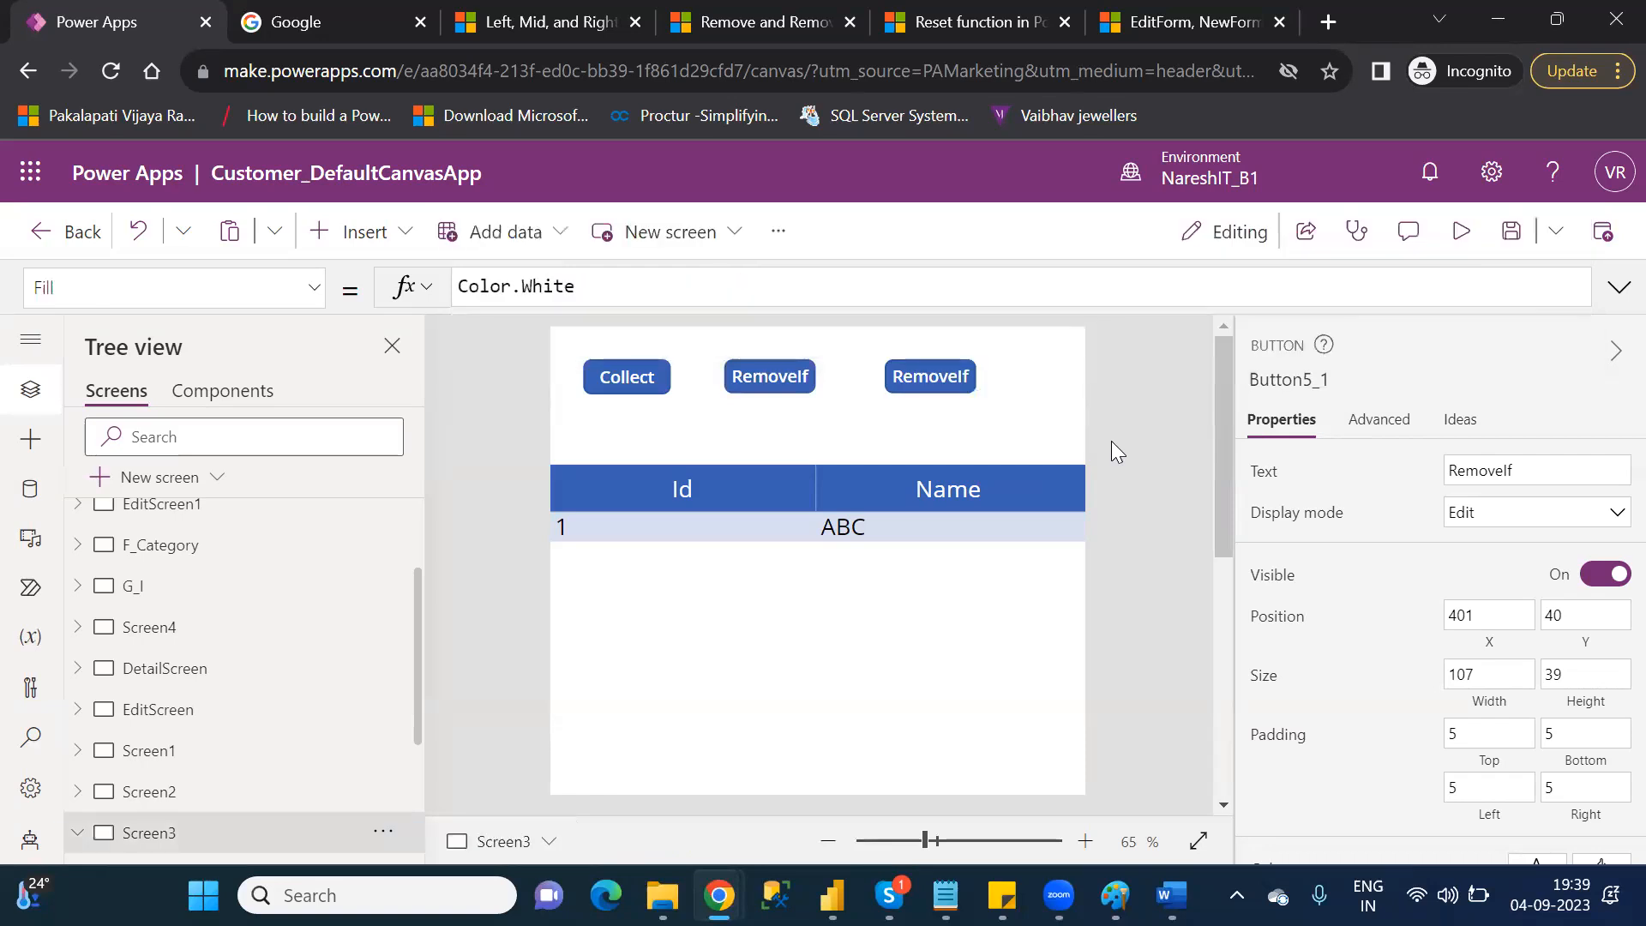
# - Preview the app, run the second RemoveIf button to delete all records, and return to editing
pyautogui.click(1470, 246)
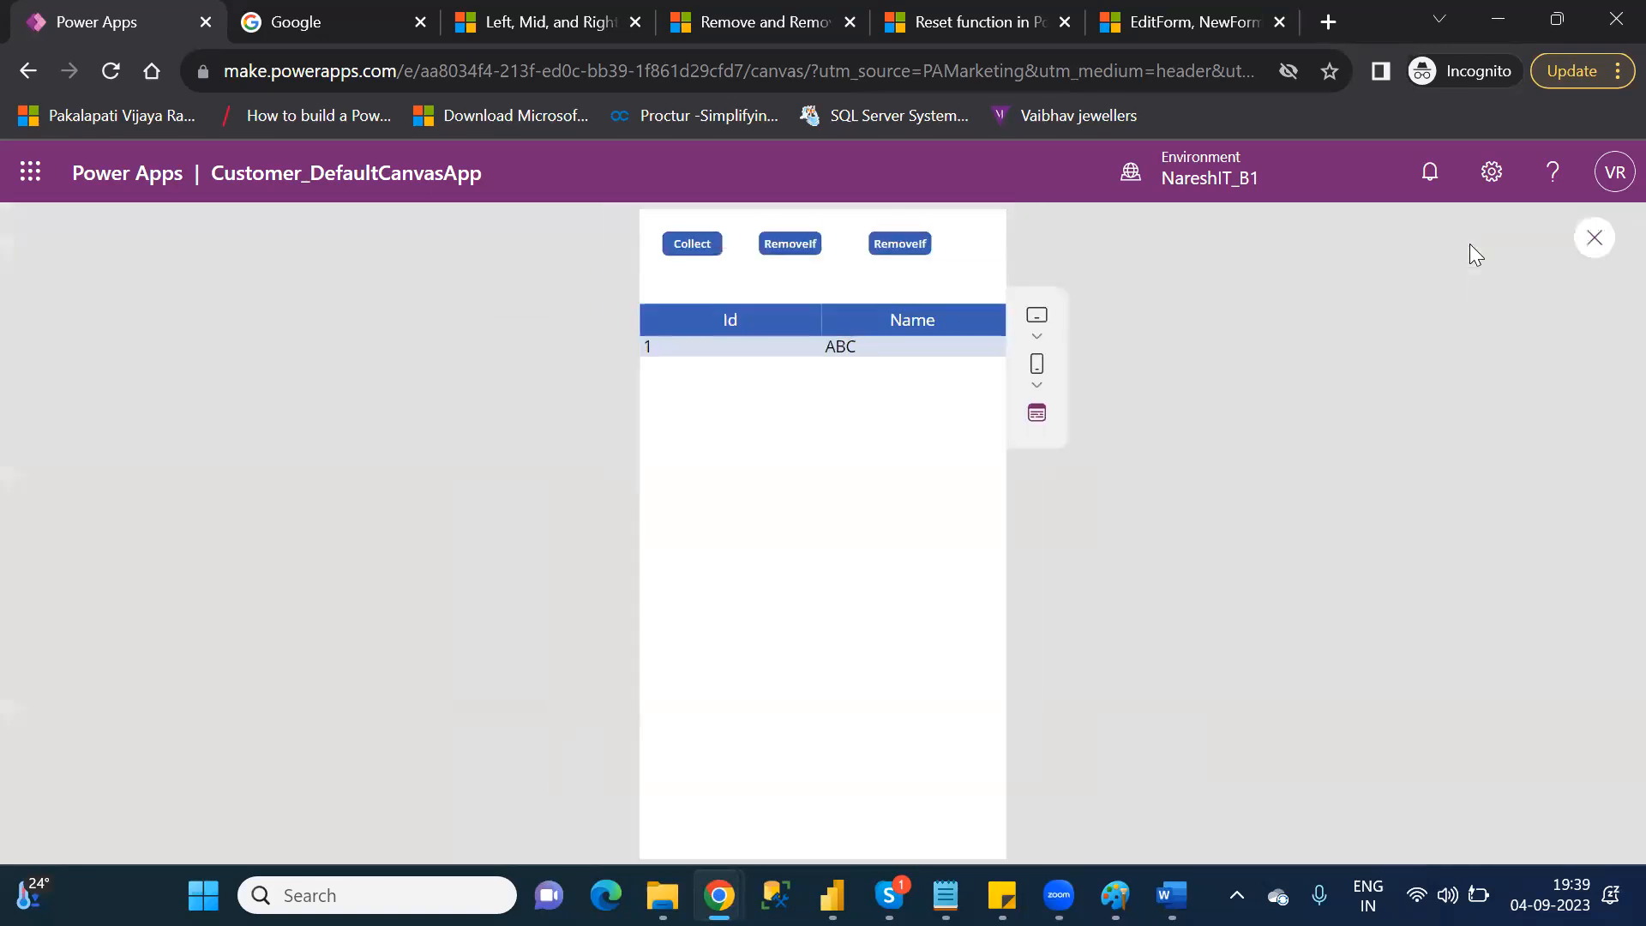
pyautogui.click(887, 248)
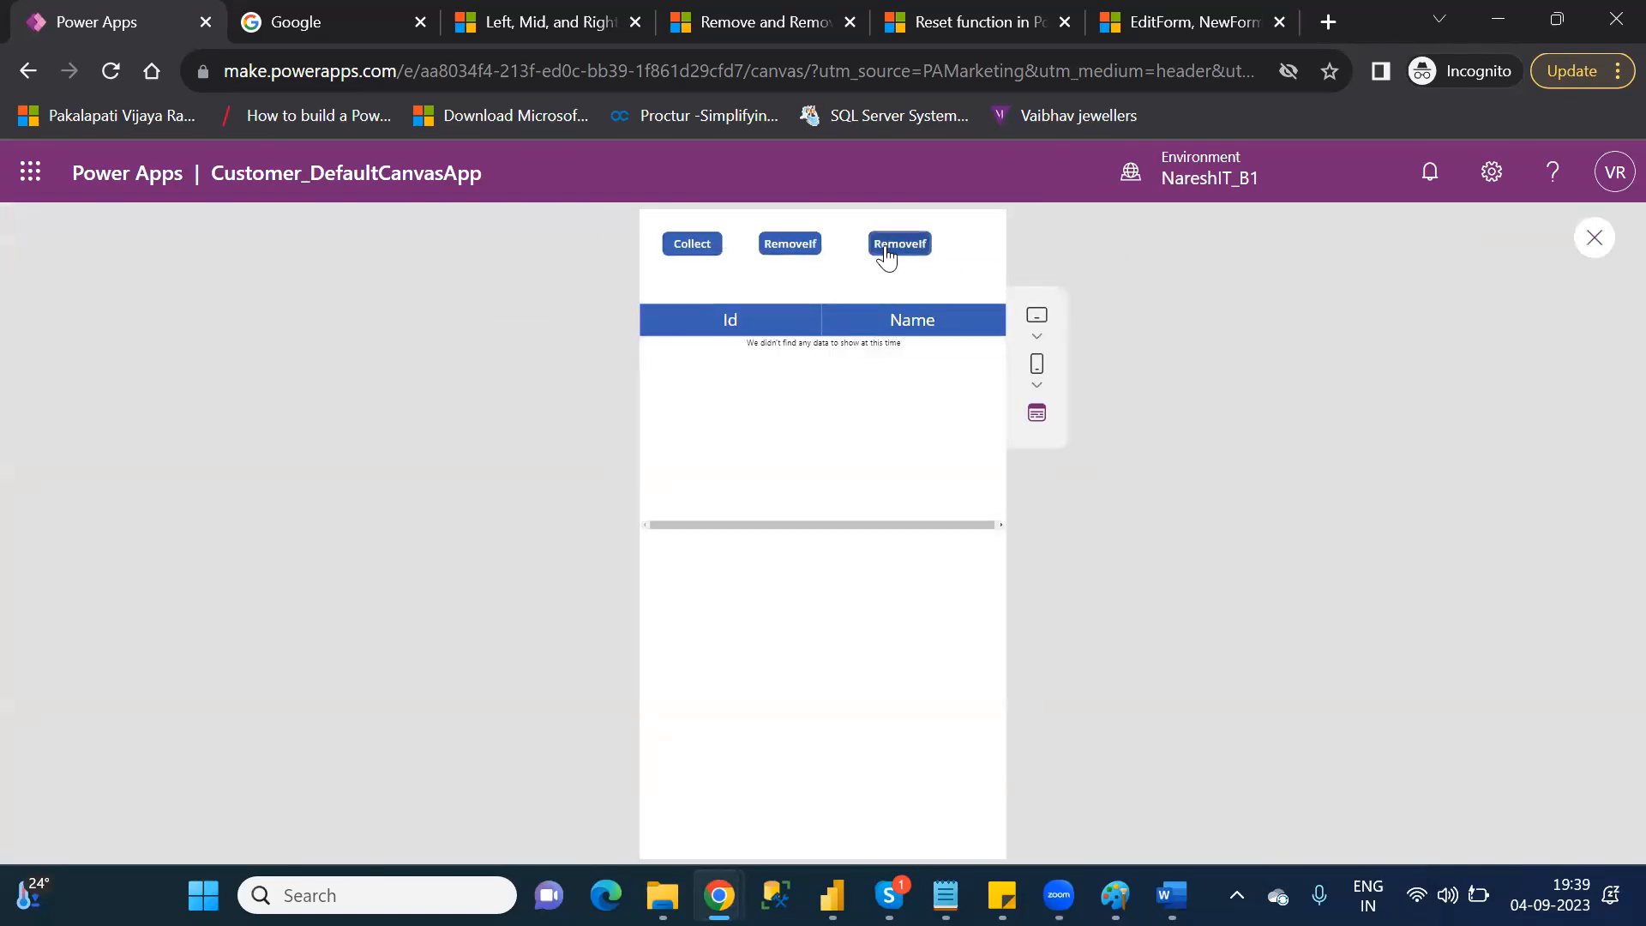
pyautogui.click(1595, 240)
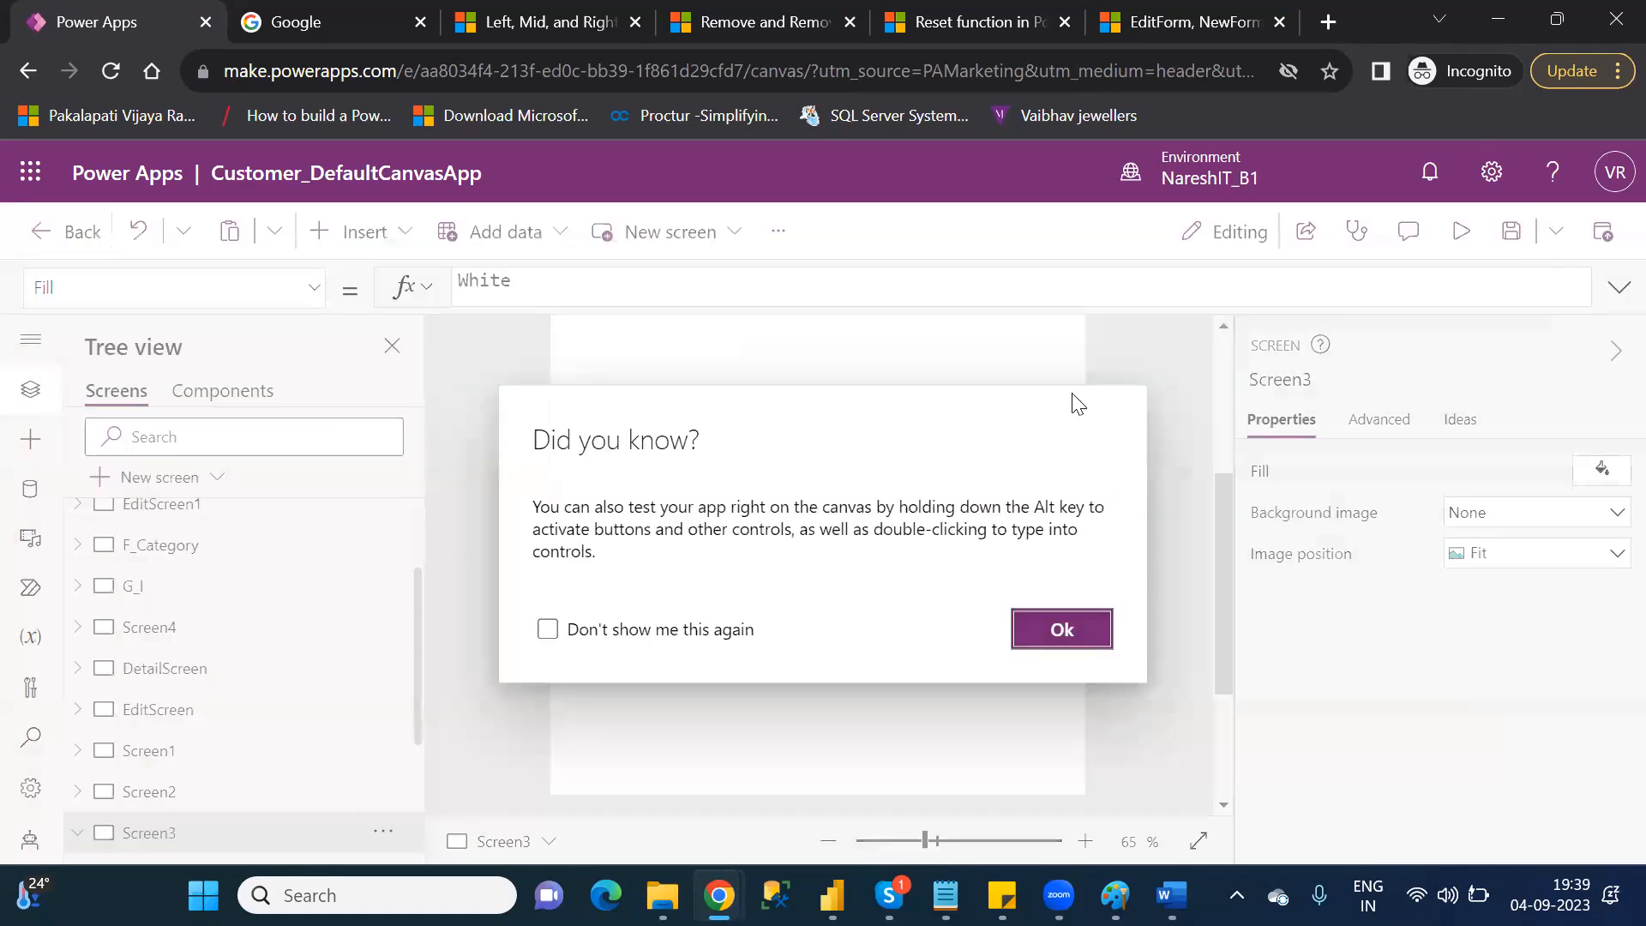
pyautogui.click(1061, 645)
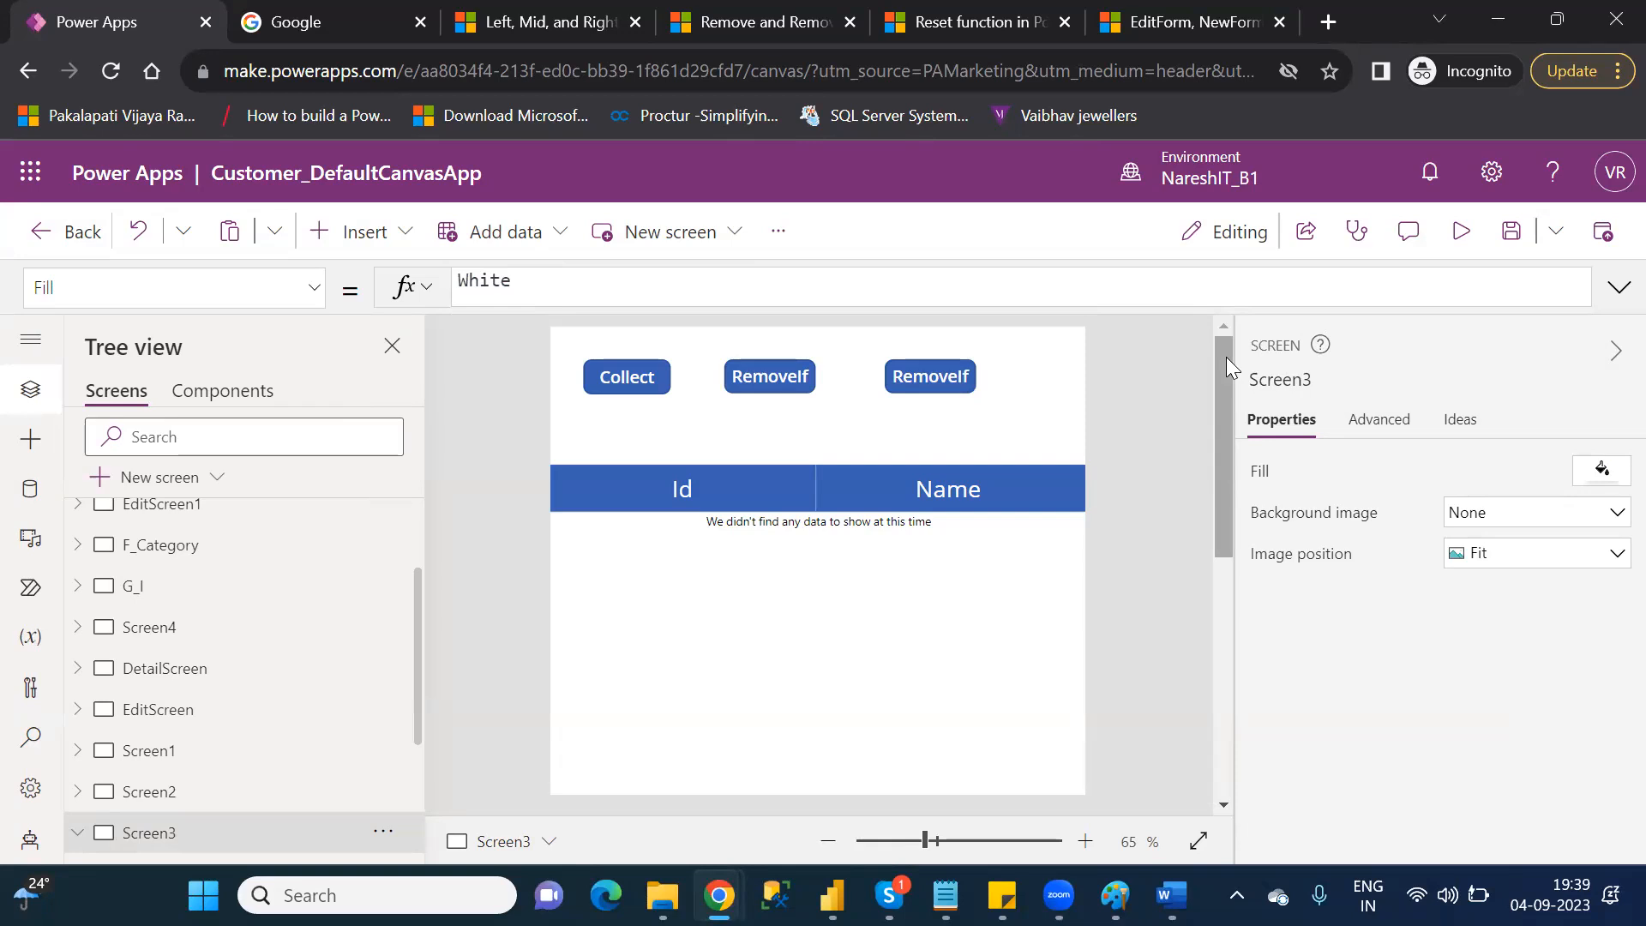
# - Review the collection and the true condition in the second RemoveIf button's OnSelect formula
pyautogui.click(939, 371)
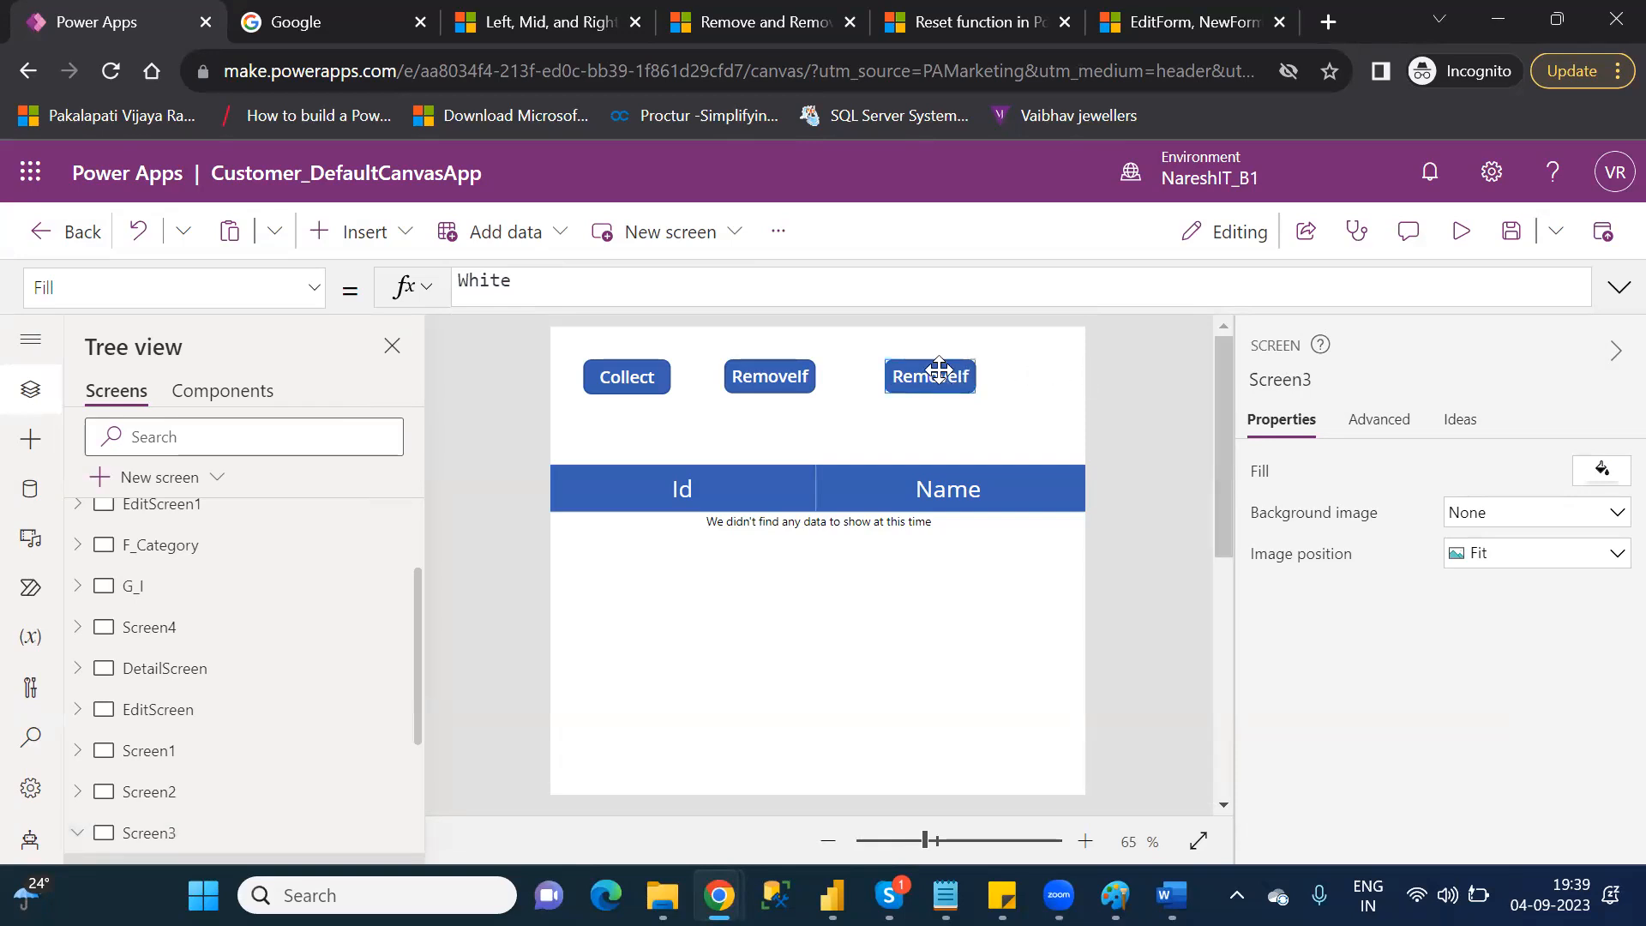
pyautogui.doubleClick(592, 290)
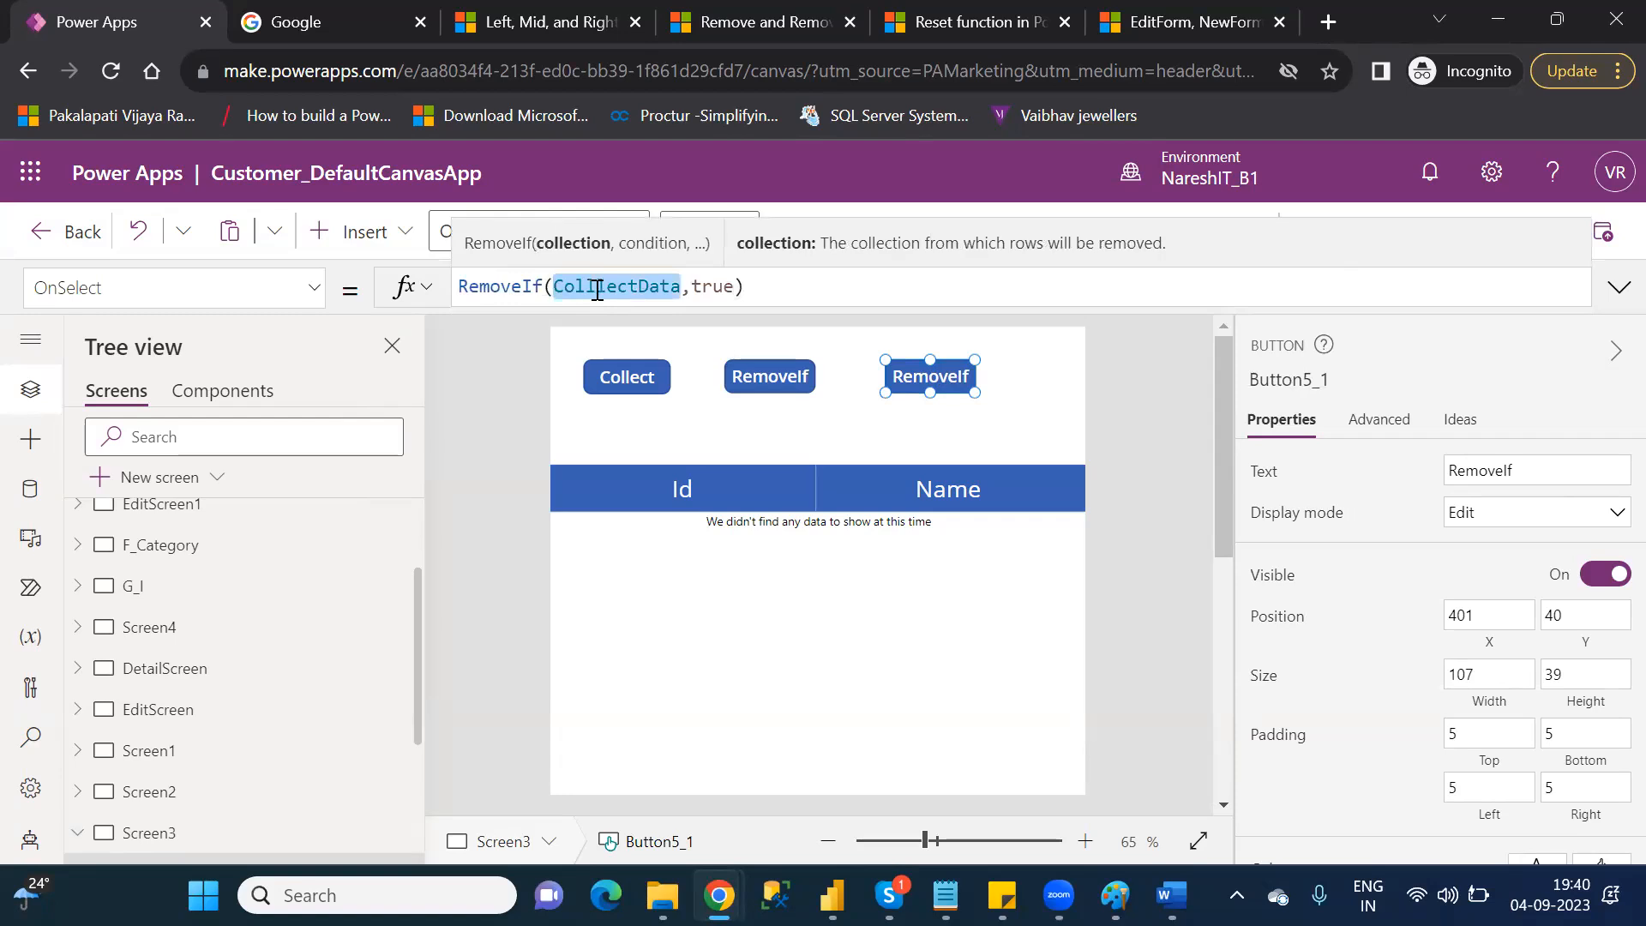
pyautogui.click(711, 291)
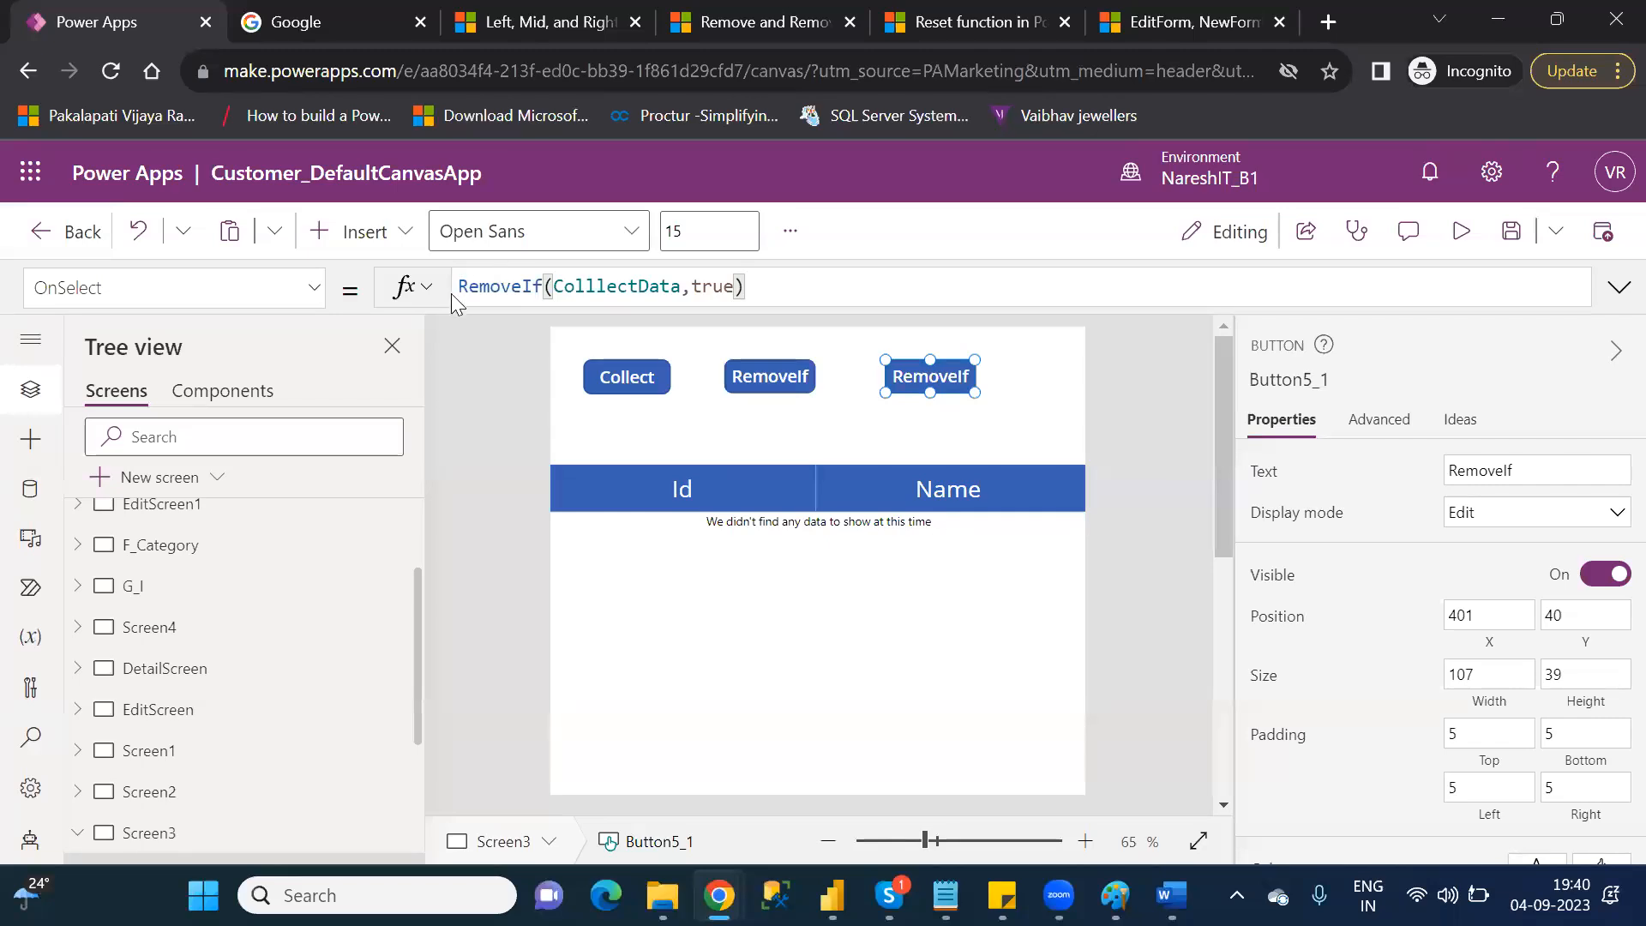
pyautogui.doubleClick(600, 286)
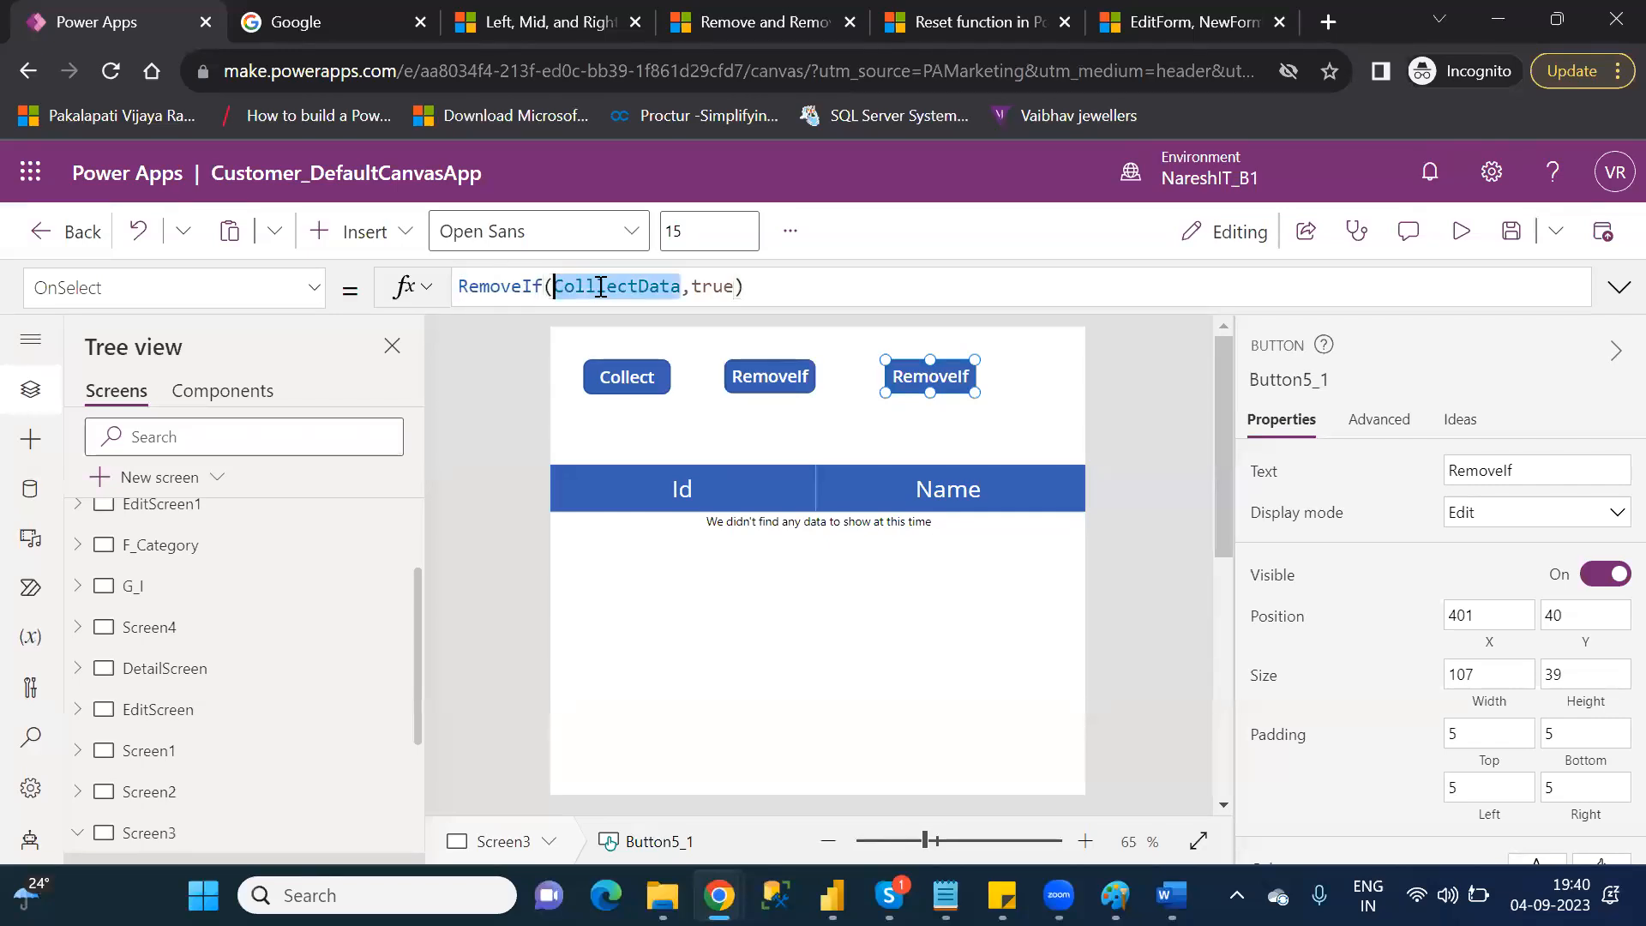
pyautogui.doubleClick(710, 287)
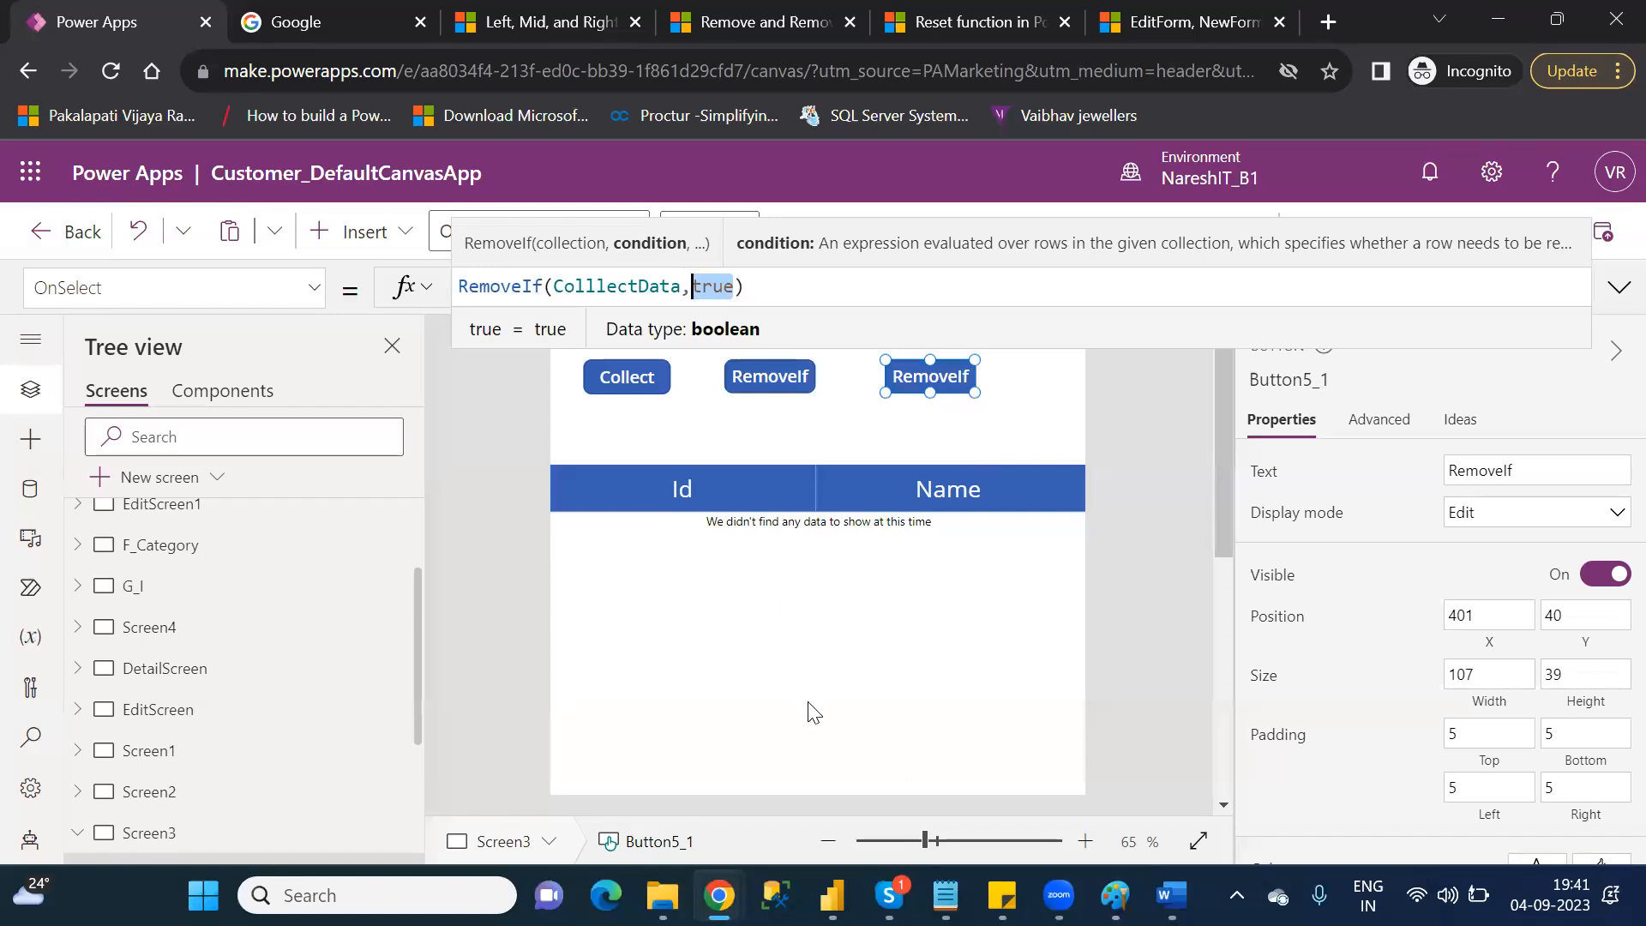
# - Switch to Notepad, check the R category functions in the Category_Wise_Functions notes, and return to Power Apps
pyautogui.click(946, 896)
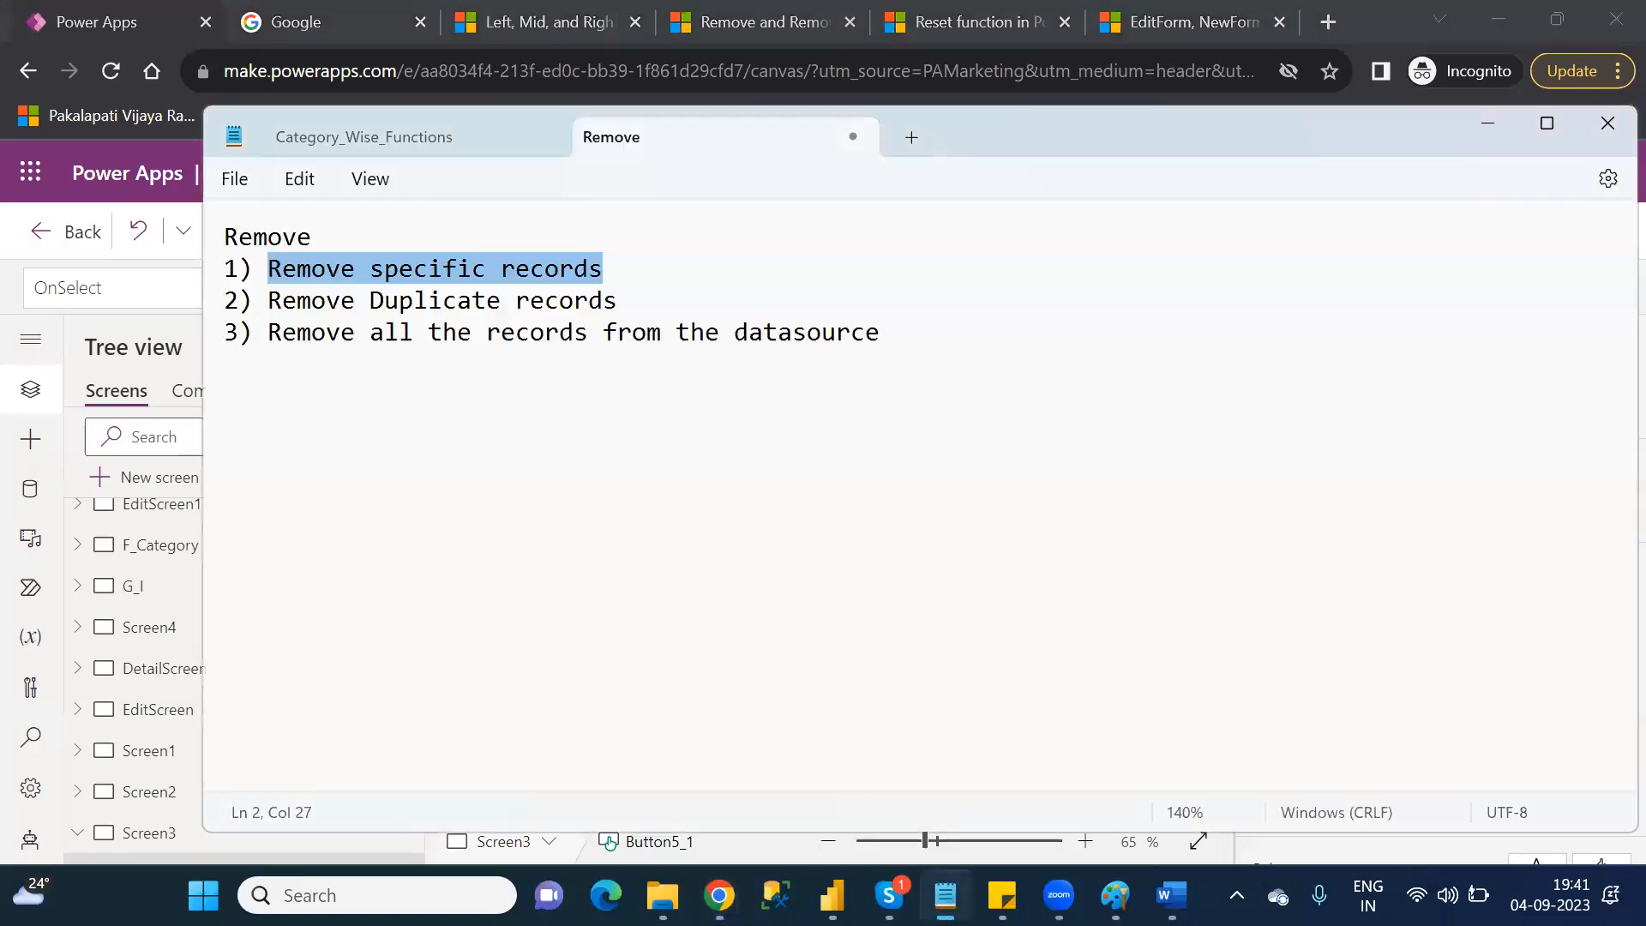
pyautogui.click(362, 146)
pyautogui.press('Down')
pyautogui.press('Down')
pyautogui.press('Down')
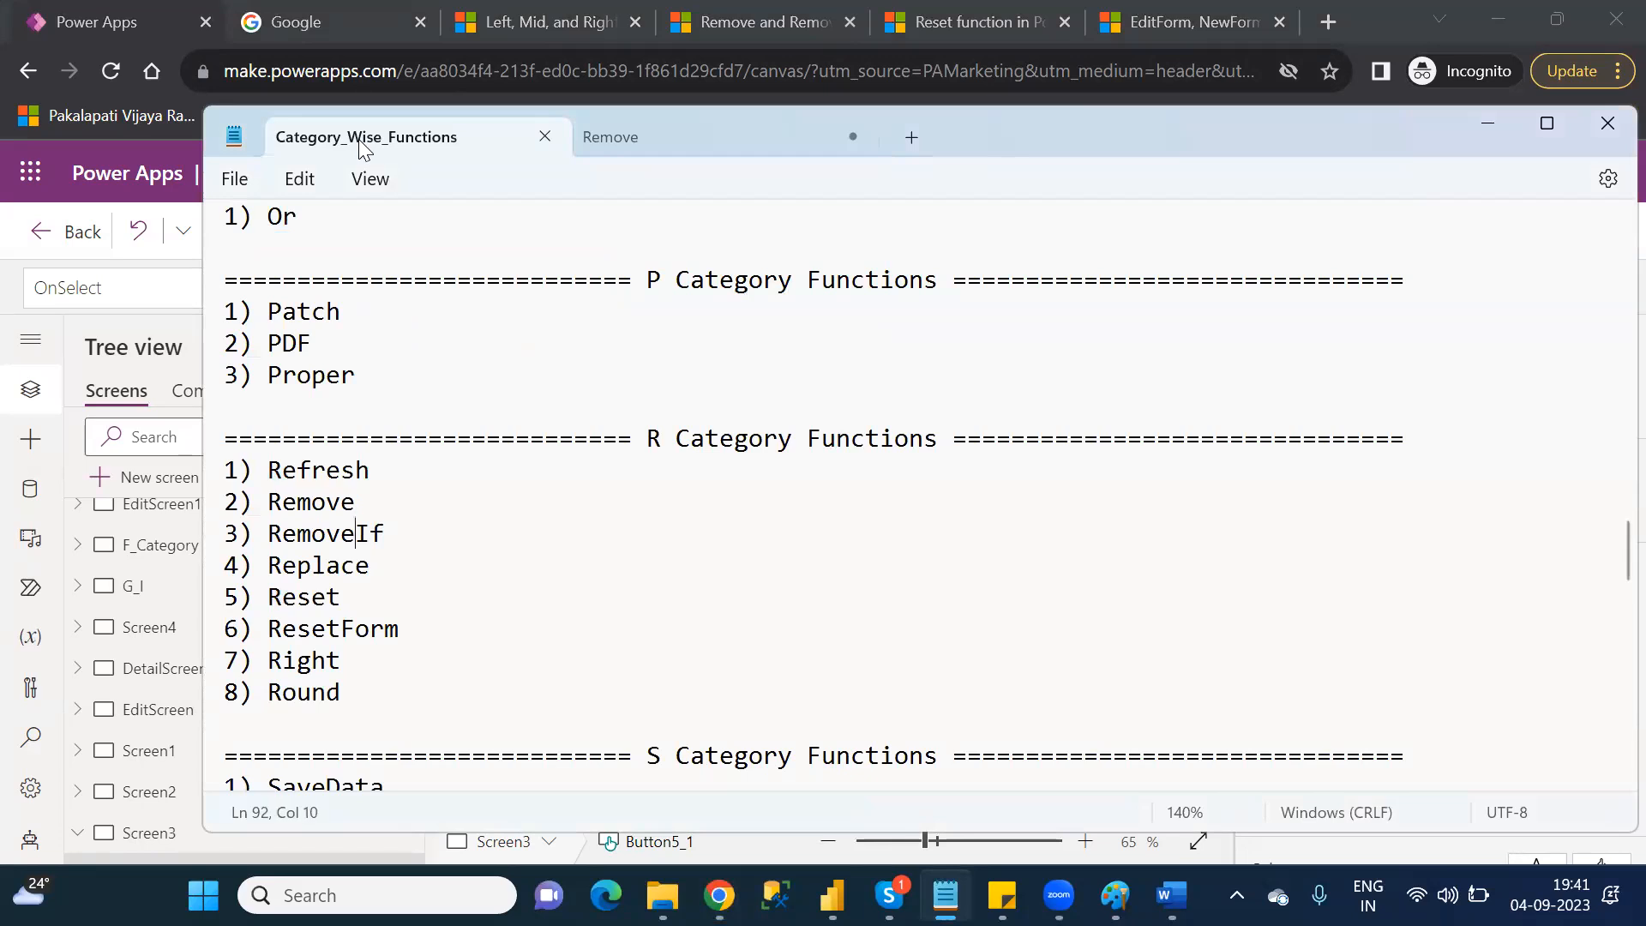
pyautogui.press('Up')
pyautogui.hotkey('alt', 'Tab')
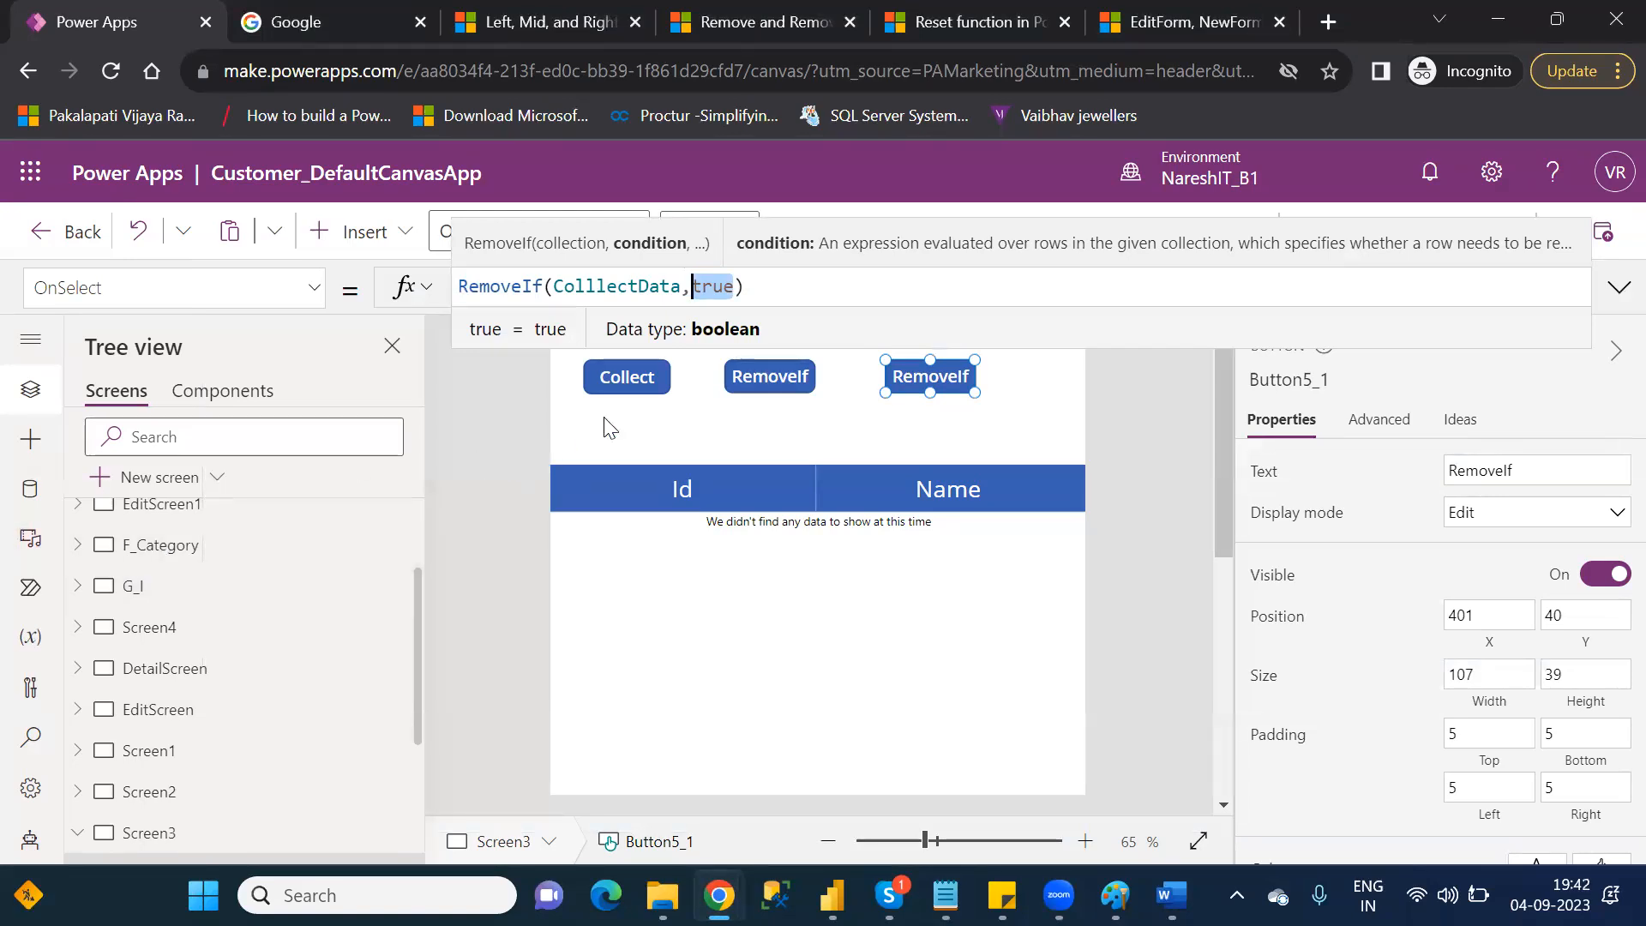
# - Run the Collect button on the canvas to refill the collection, and select DataTable6 on Screen3
pyautogui.keyDown('alt'); pyautogui.click(631, 379); pyautogui.keyUp('alt')
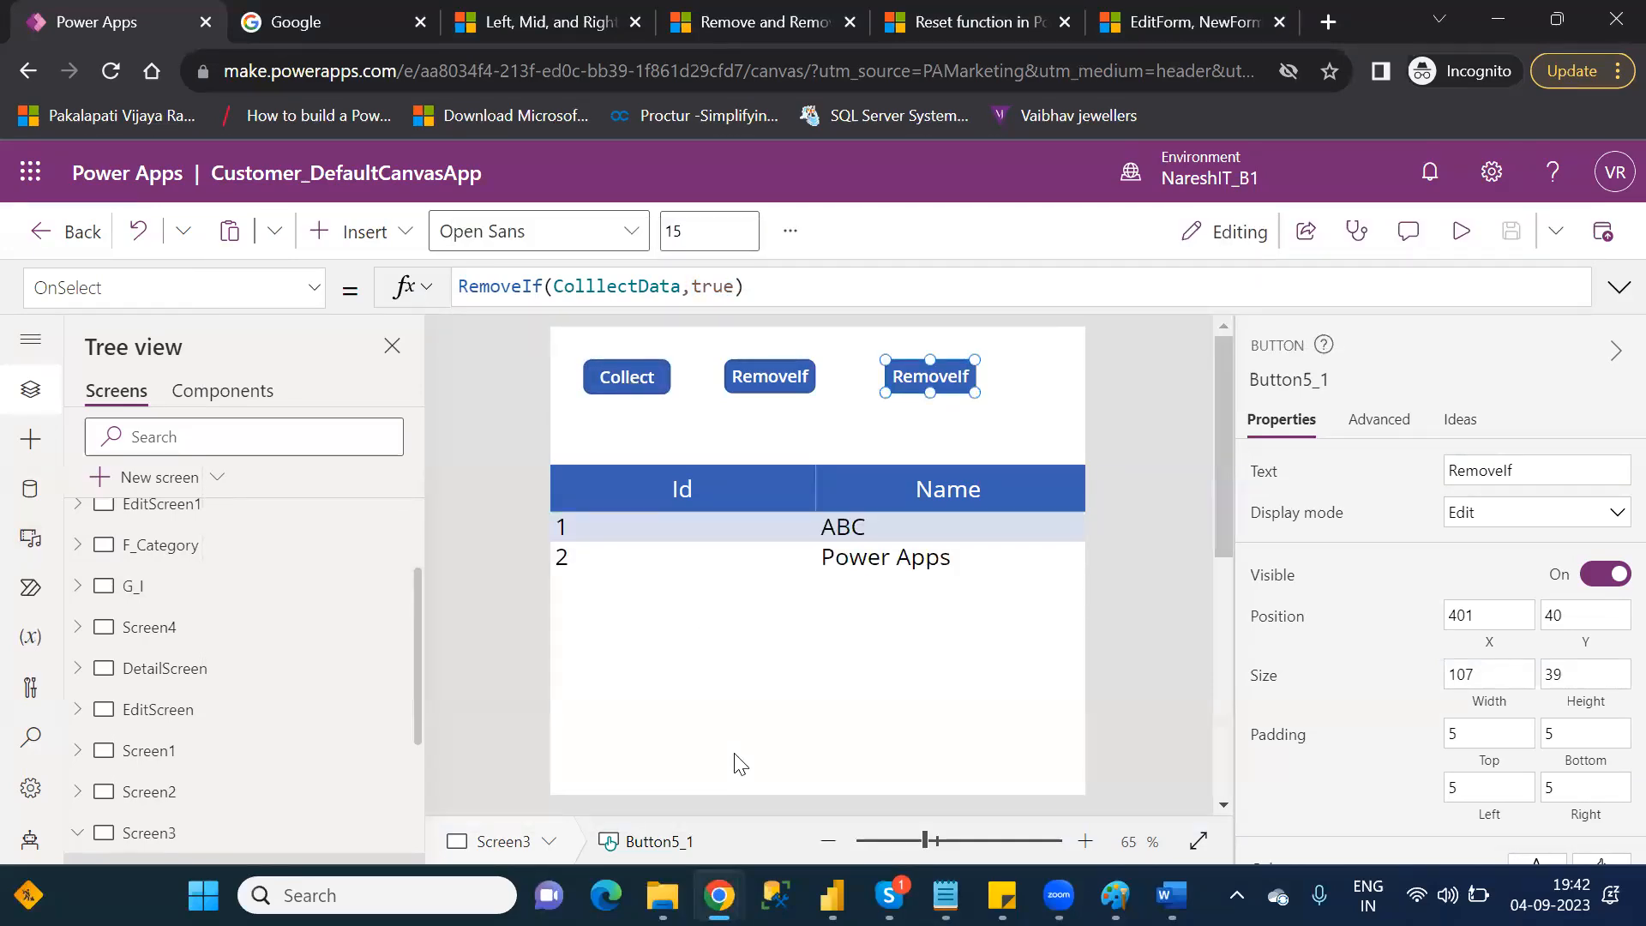
pyautogui.moveTo(419, 718); pyautogui.dragTo(422, 804)
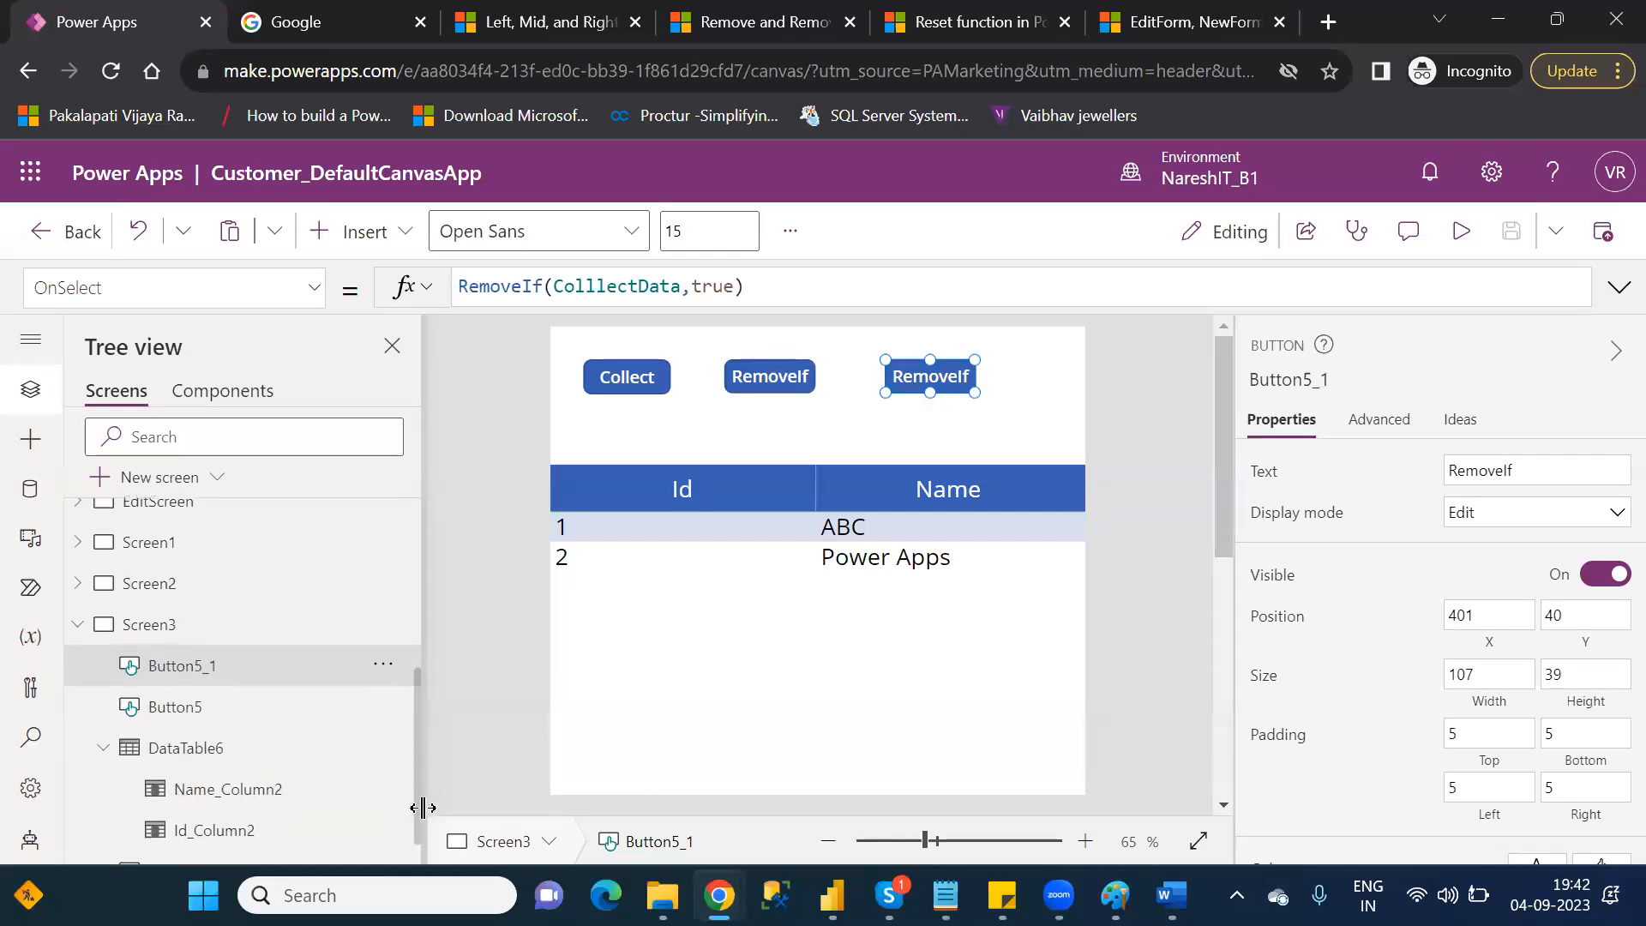
pyautogui.click(226, 754)
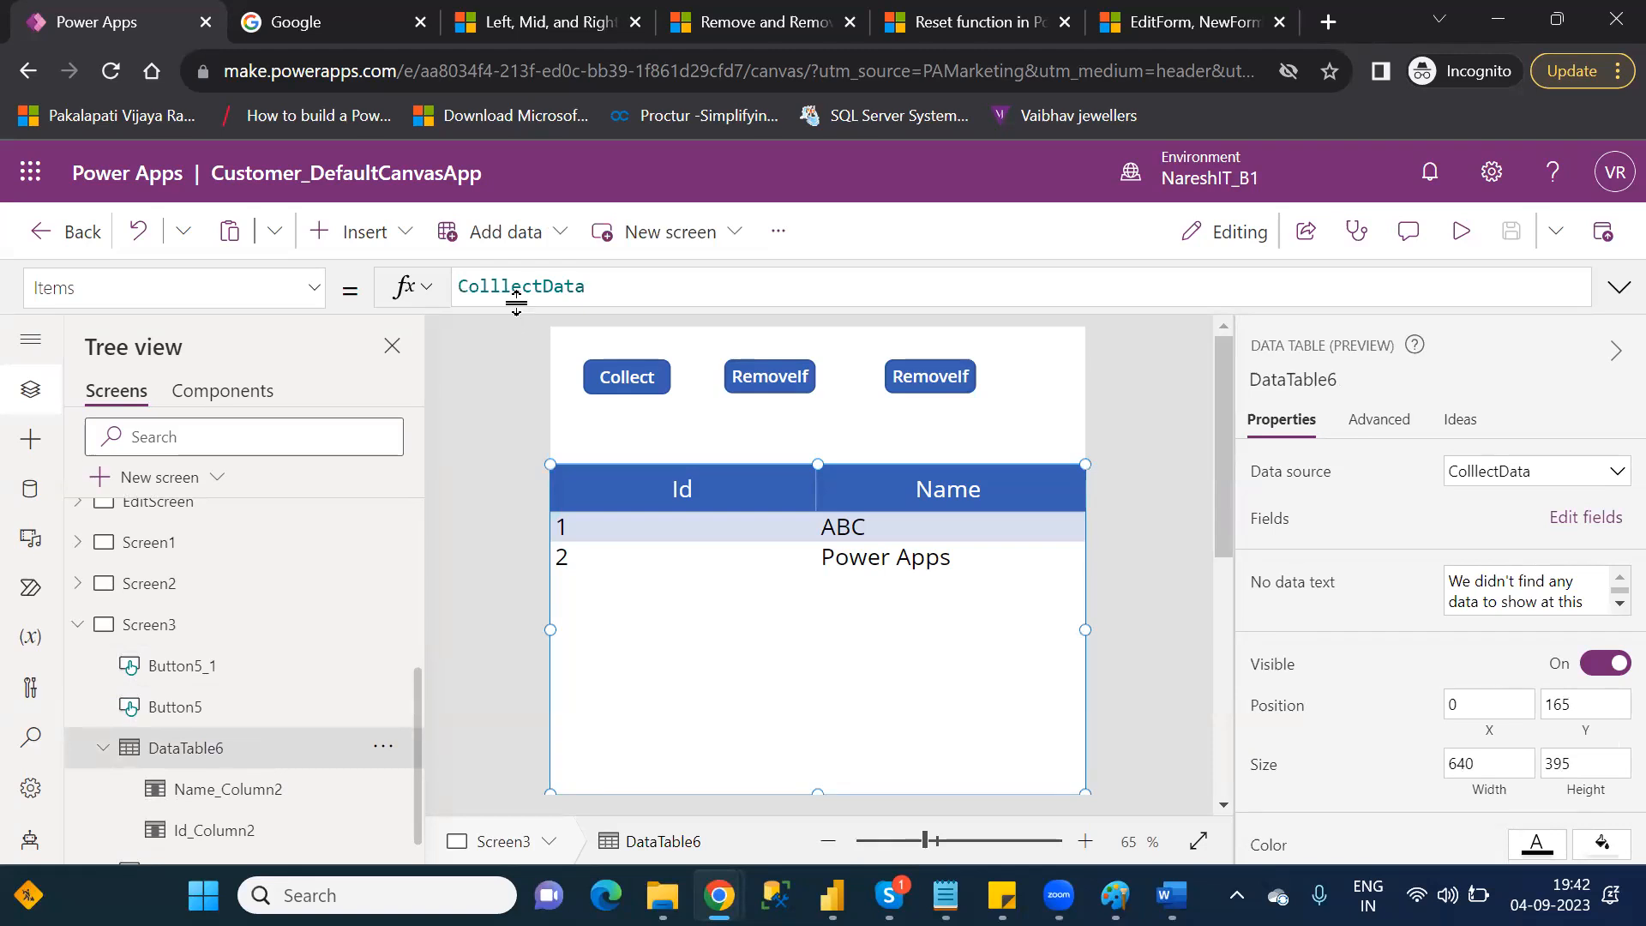
# - Wrap the data table's Items formula in AddColumns, with ColllectData as the source followed by a comma
pyautogui.click(462, 287)
pyautogui.write('r')
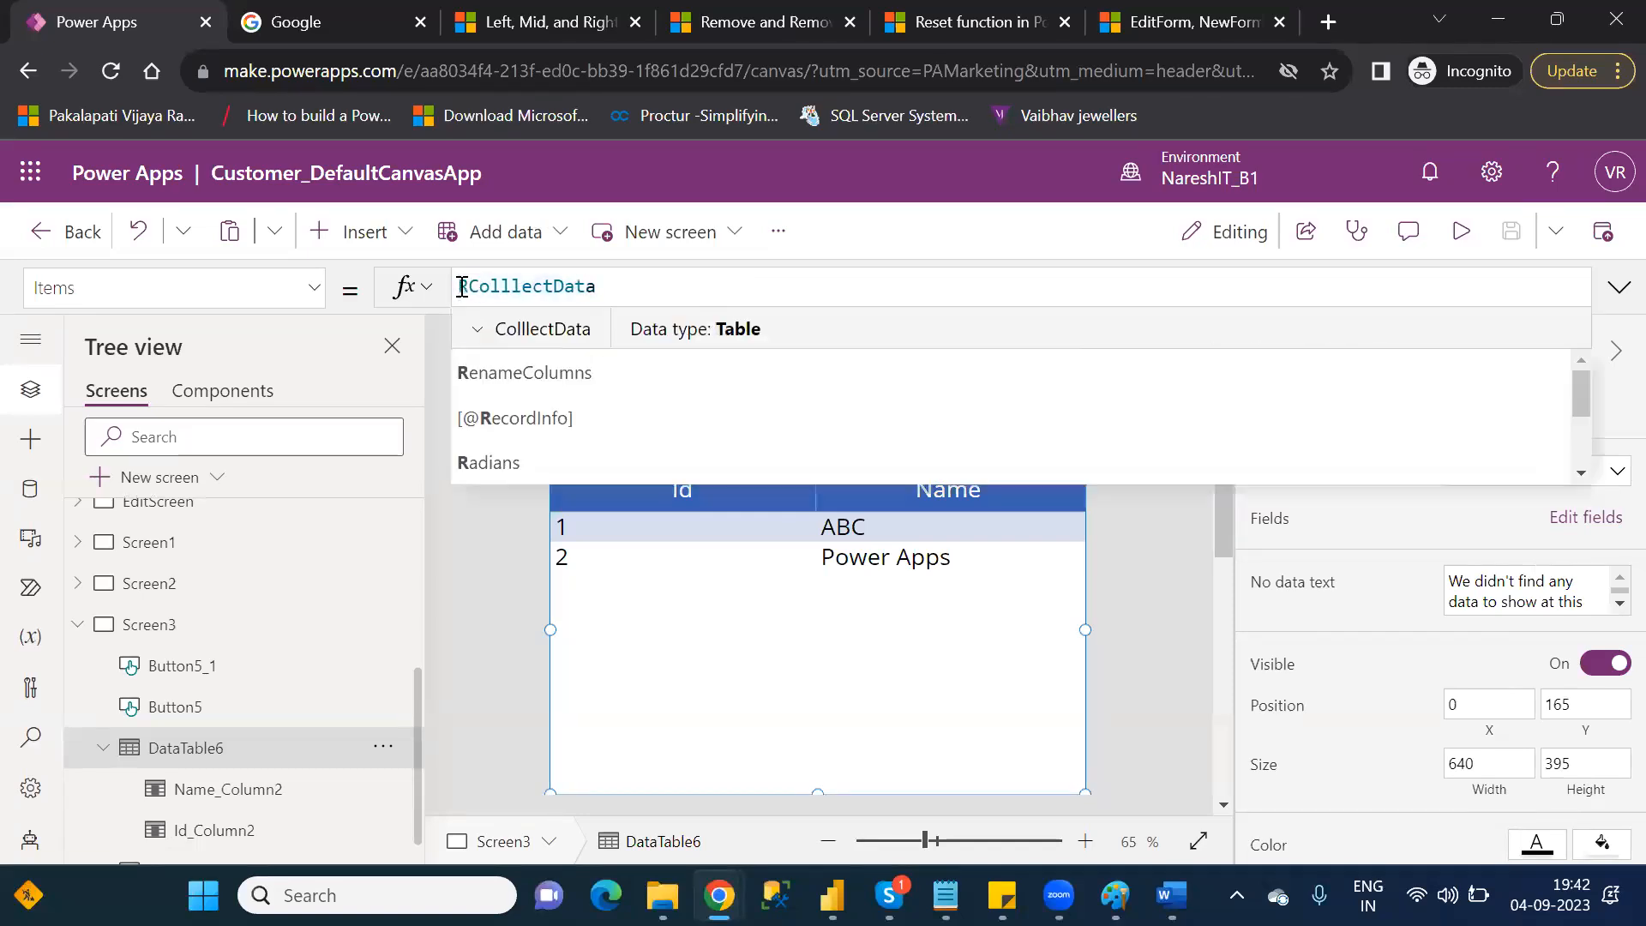
pyautogui.press('BackSpace')
pyautogui.write('a')
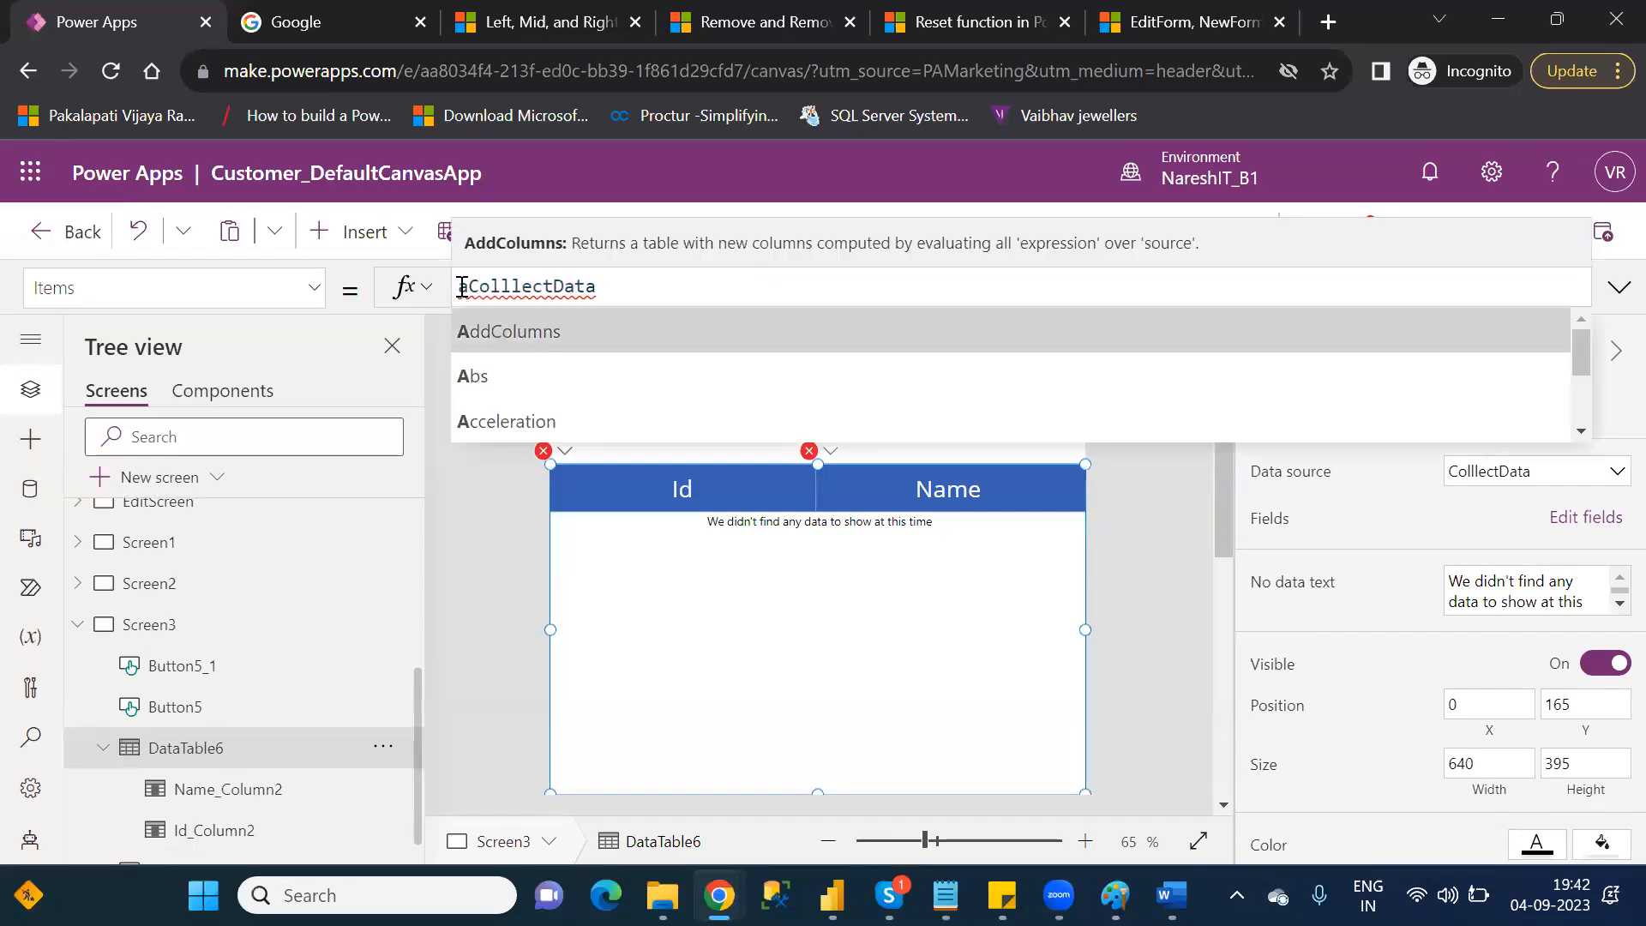
pyautogui.press('Tab')
pyautogui.press('Right')
pyautogui.press('Right')
pyautogui.press('Right')
pyautogui.press('Right')
pyautogui.press('Right')
pyautogui.press('Right')
pyautogui.press('Right')
pyautogui.press('Right')
pyautogui.press('Right')
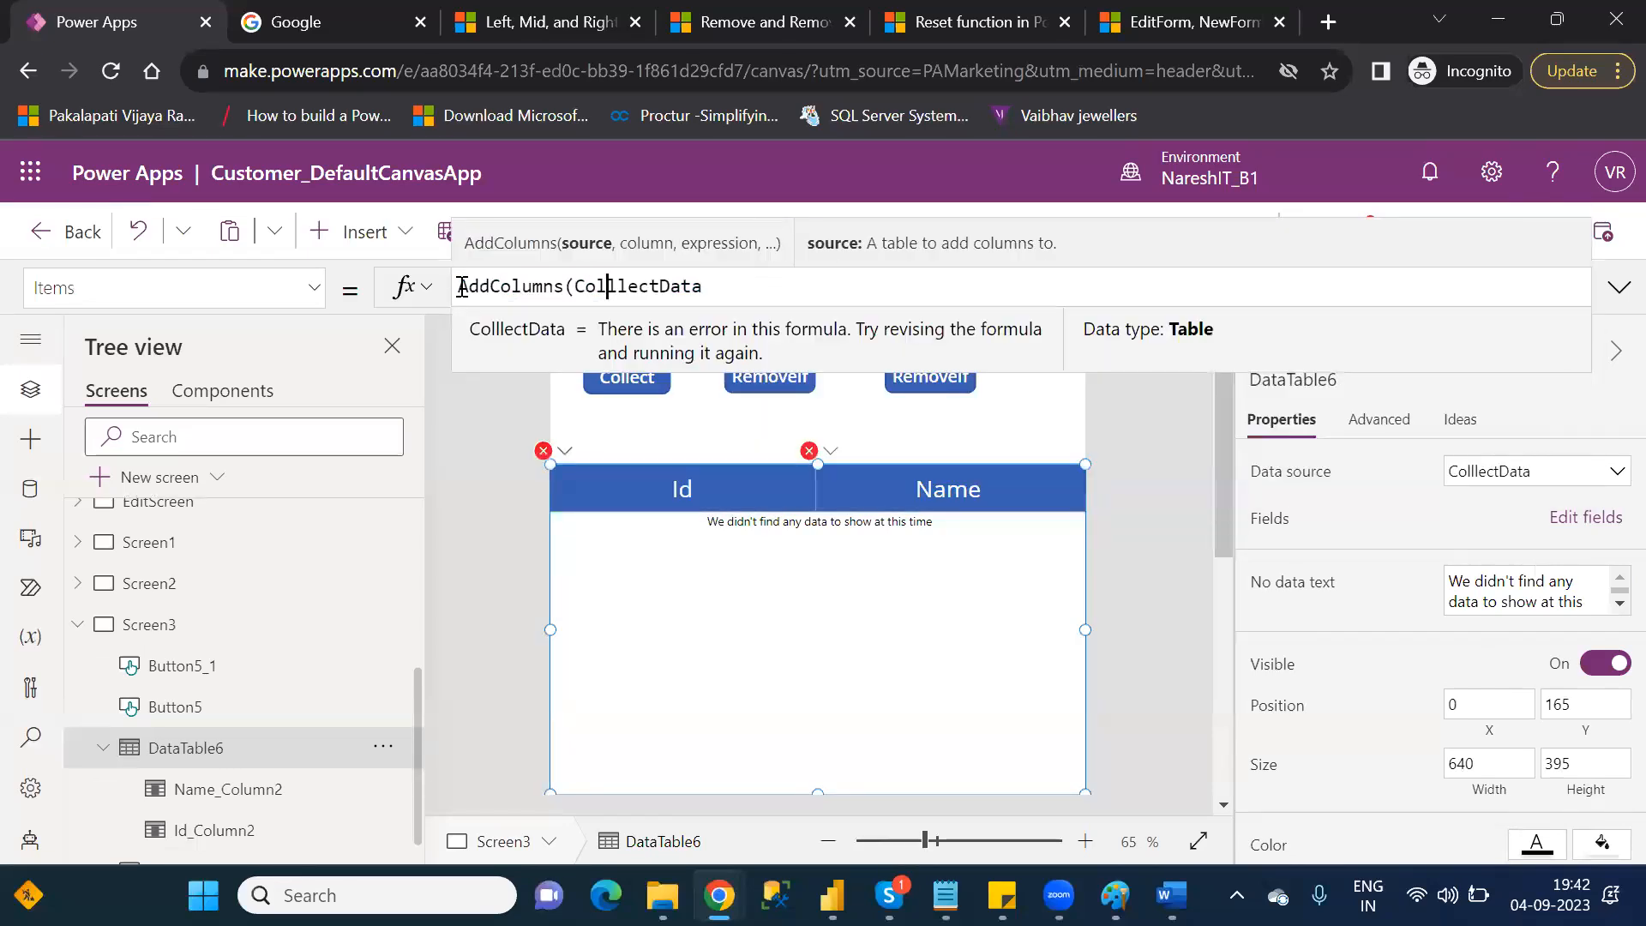
pyautogui.press('Right')
pyautogui.press('Right')
pyautogui.press('Right')
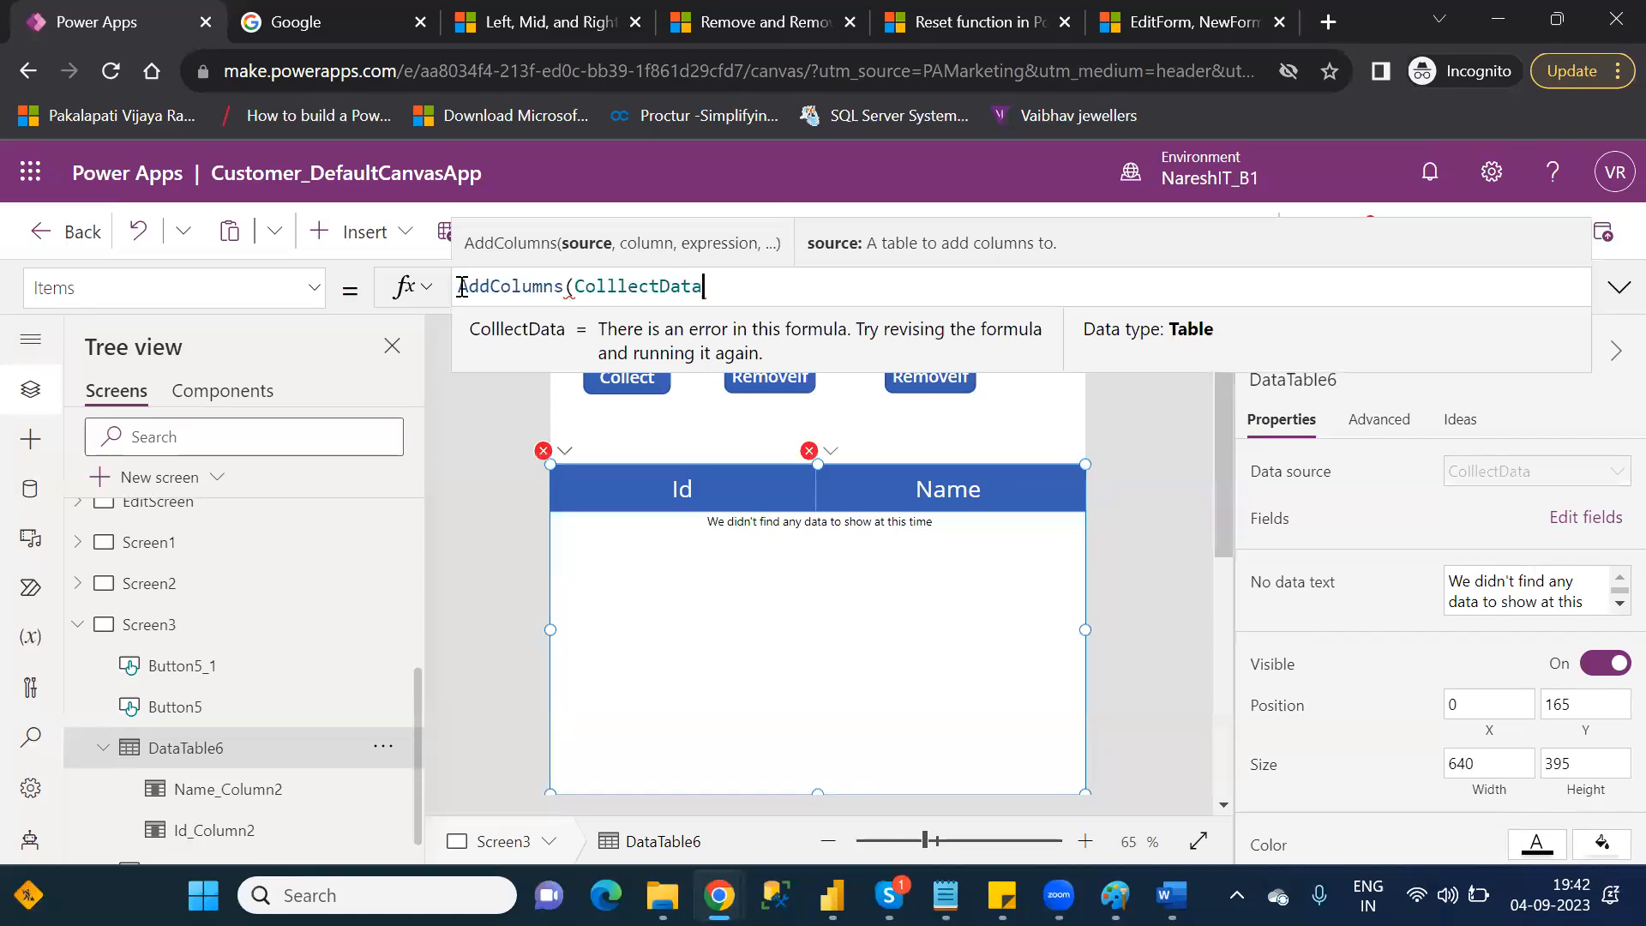
pyautogui.write(',')
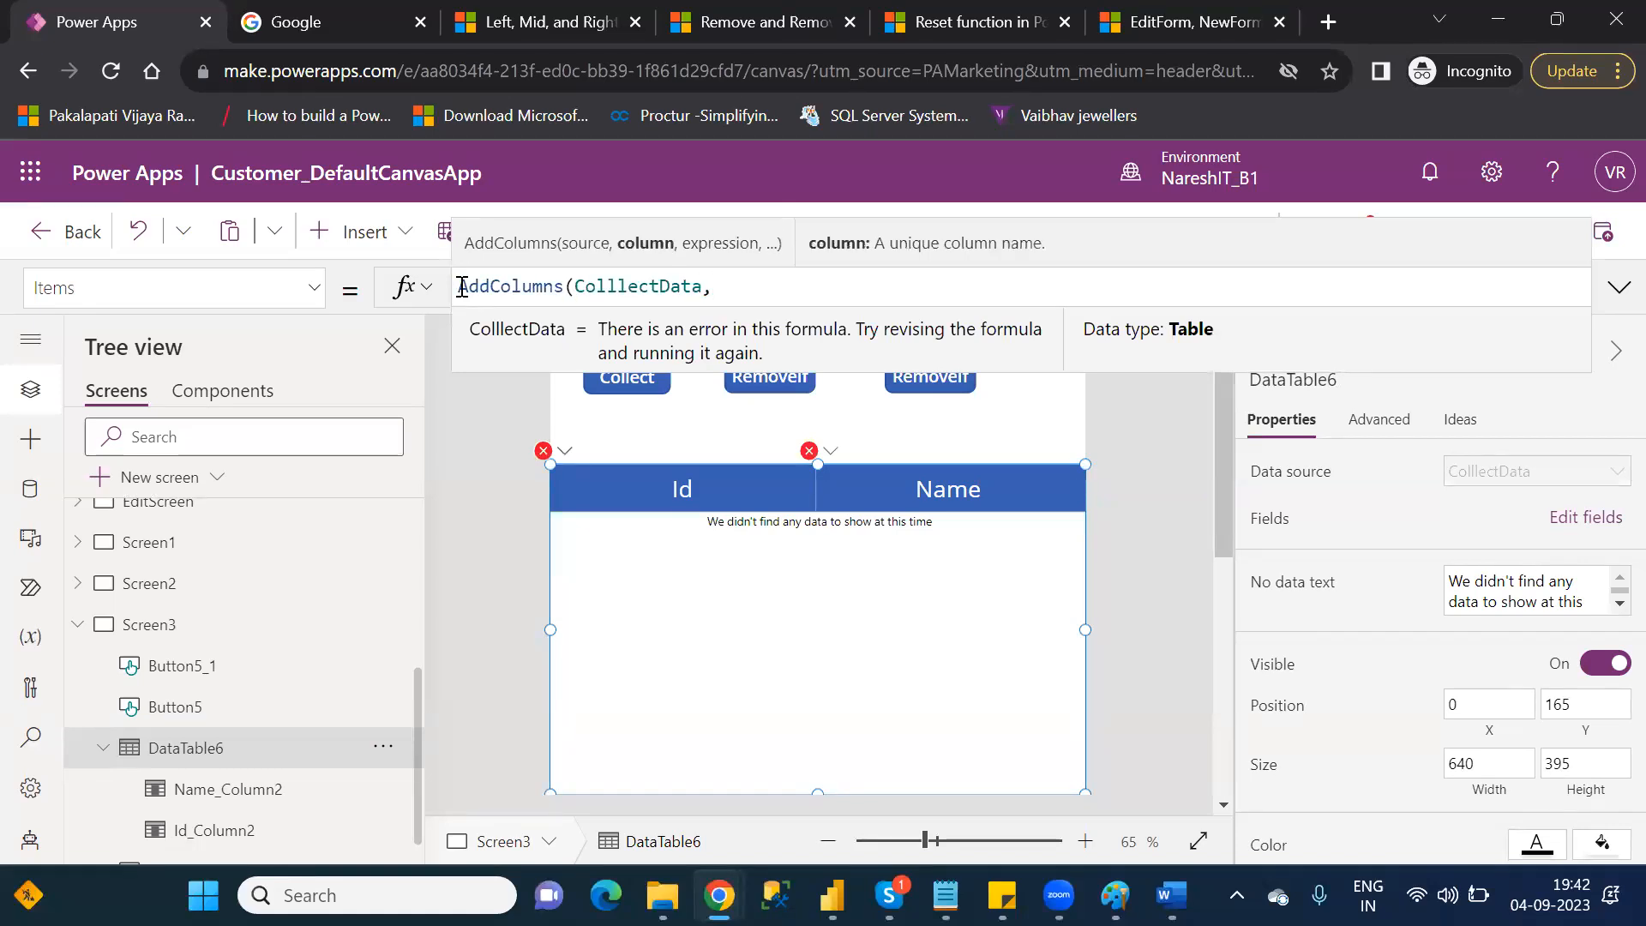
# - Enter "Replace" as the new column's name in the AddColumns formula
pyautogui.write('""REplace')
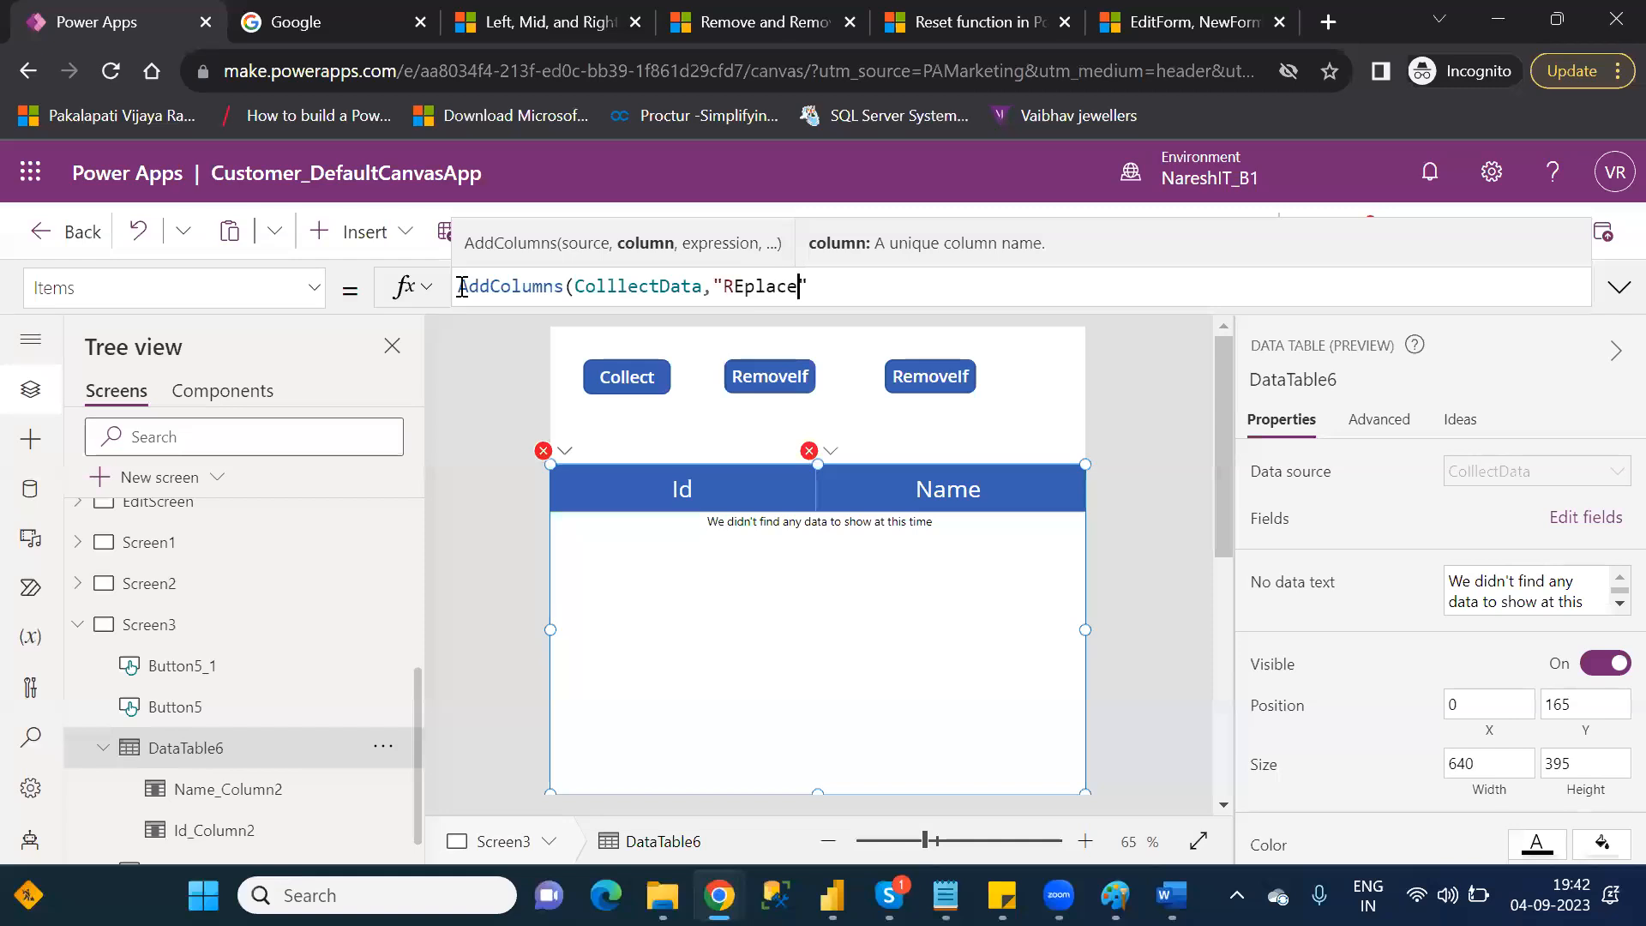
pyautogui.press('BackSpace')
pyautogui.press('BackSpace')
pyautogui.press('BackSpace')
pyautogui.press('BackSpace')
pyautogui.press('BackSpace')
pyautogui.press('BackSpace')
pyautogui.write('epalc')
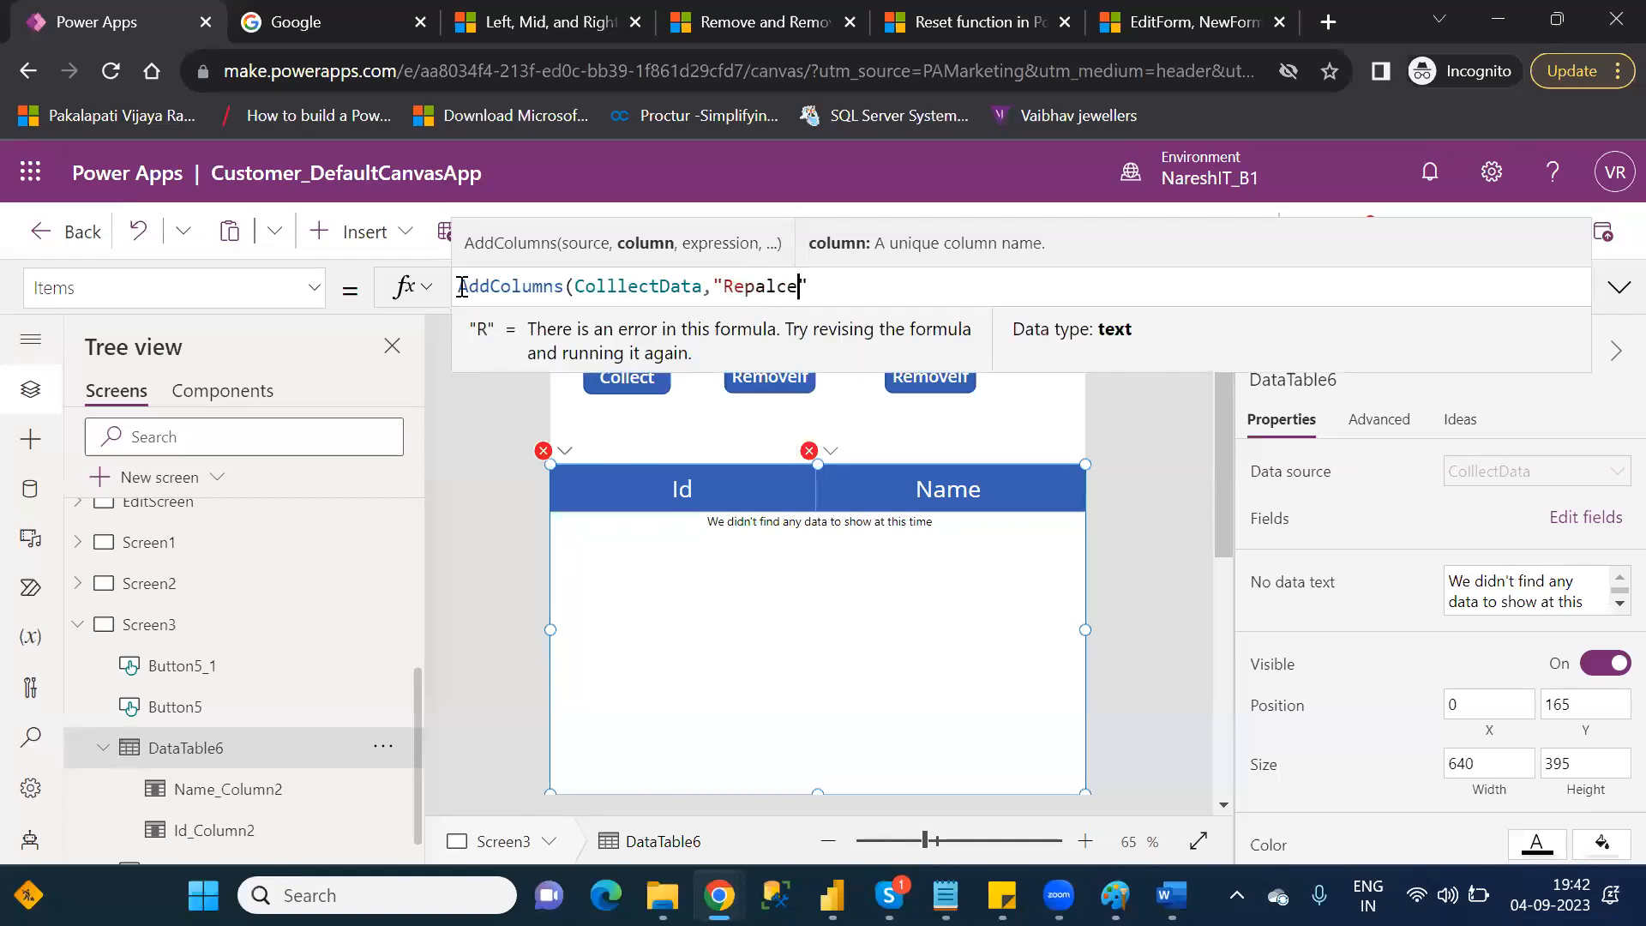
pyautogui.press('BackSpace')
pyautogui.press('BackSpace')
pyautogui.press('BackSpace')
pyautogui.write('lace')
pyautogui.press('Right')
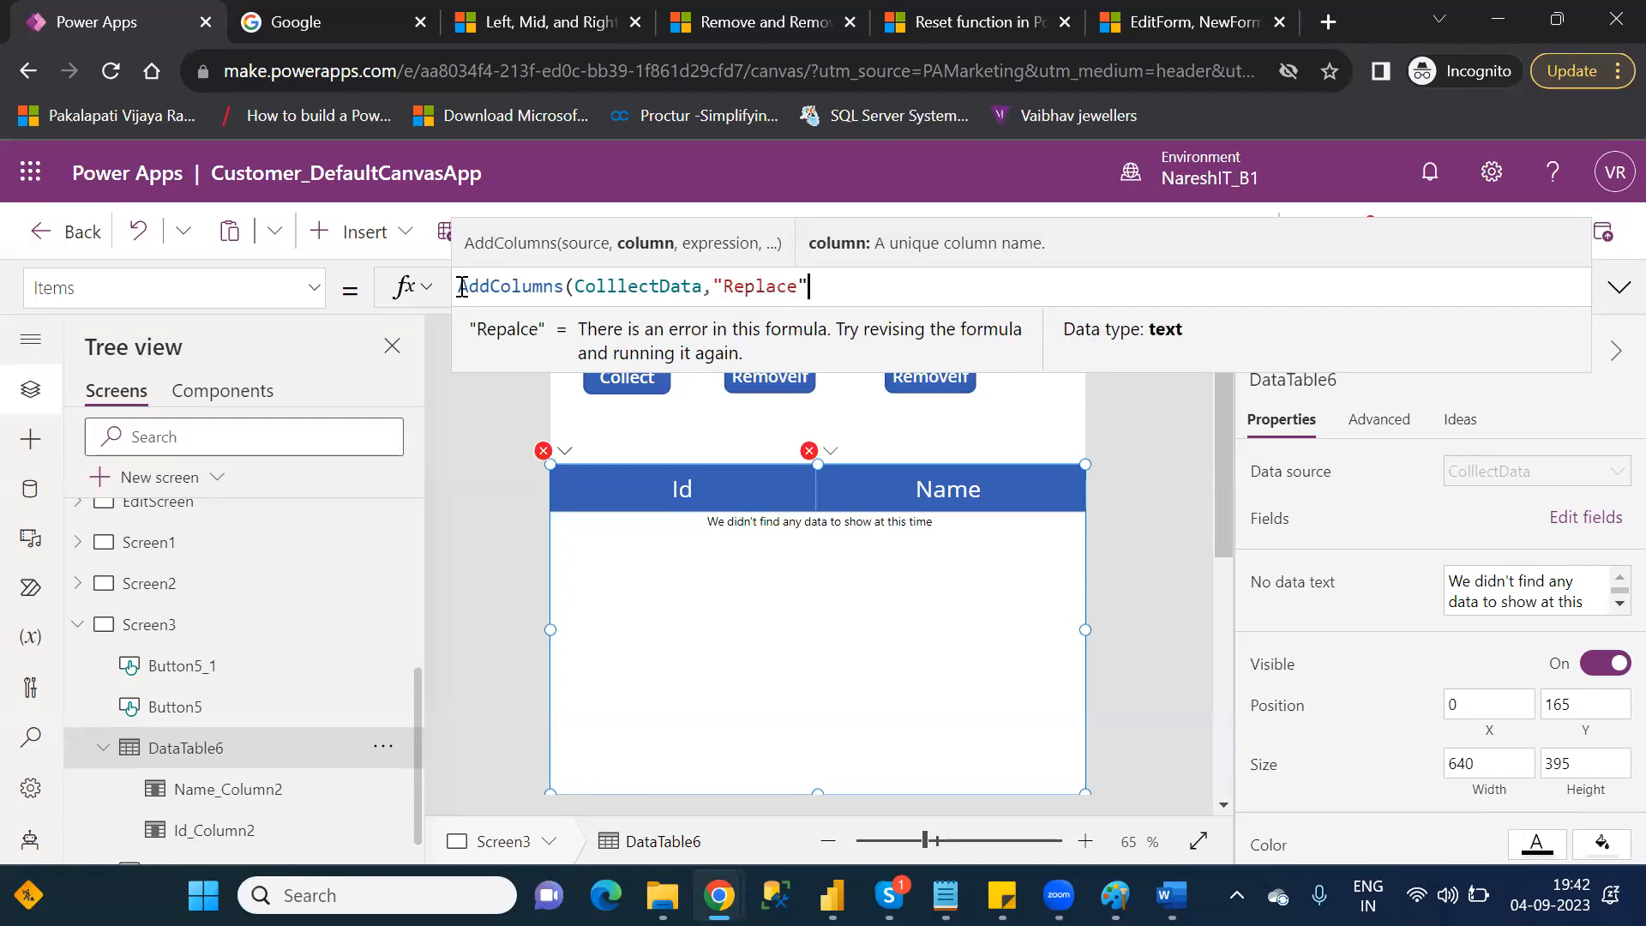
# - Give the new column a Replace expression on Name, with start position 1 and 2 characters to replace
pyautogui.write(',re')
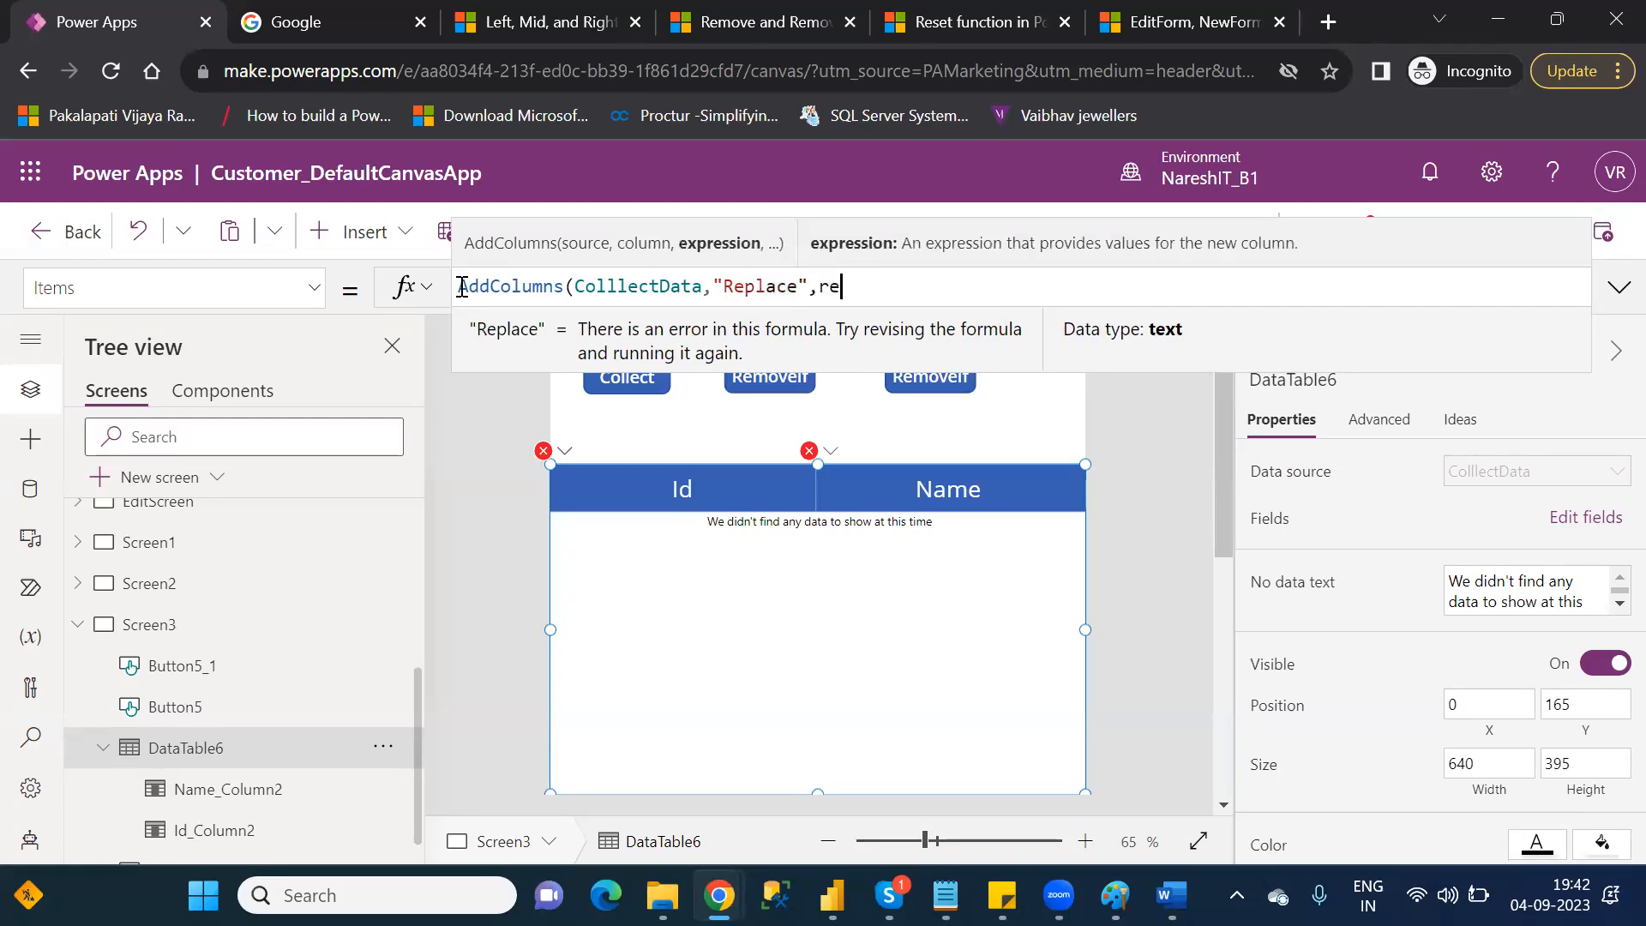
pyautogui.write('pla')
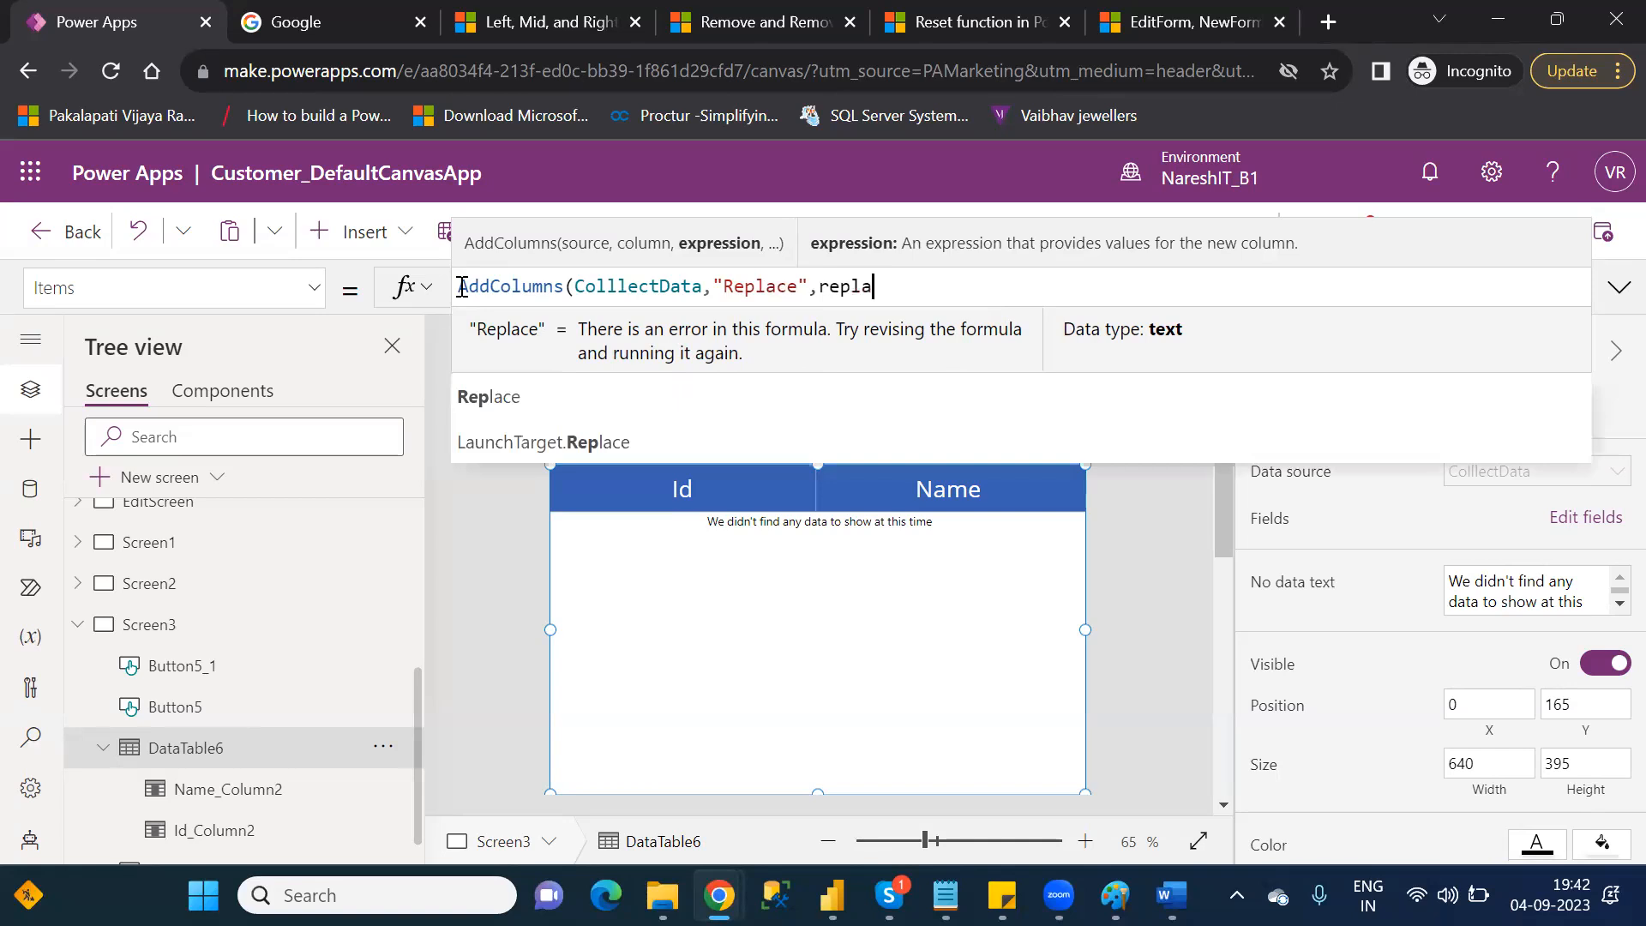
pyautogui.press('Tab')
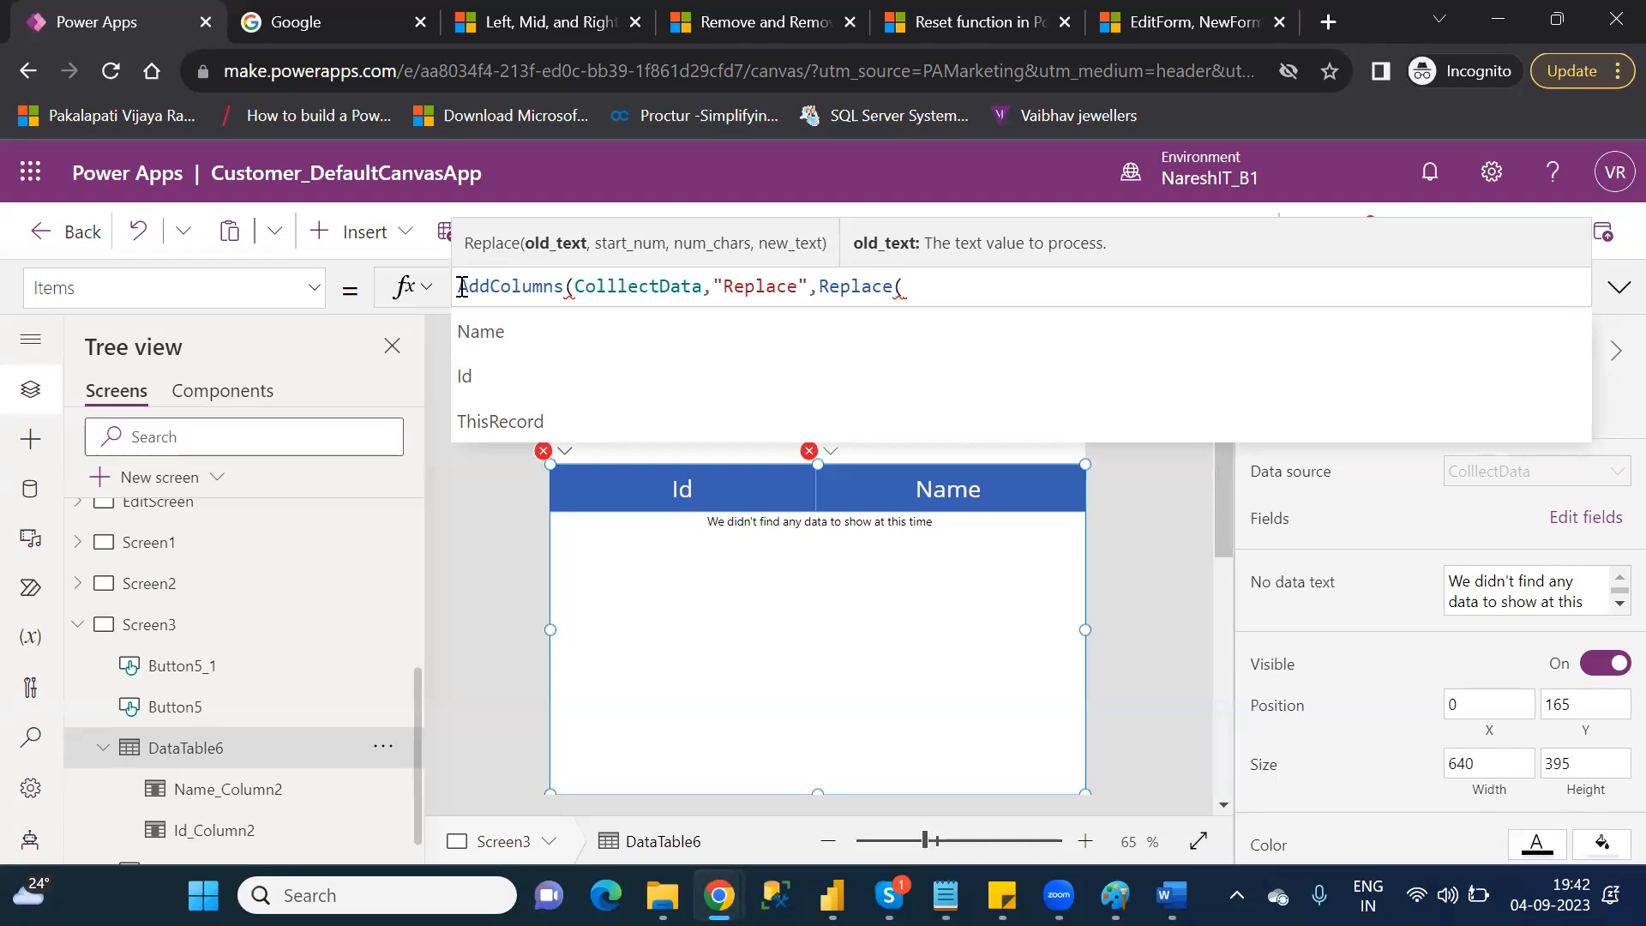
pyautogui.write('na')
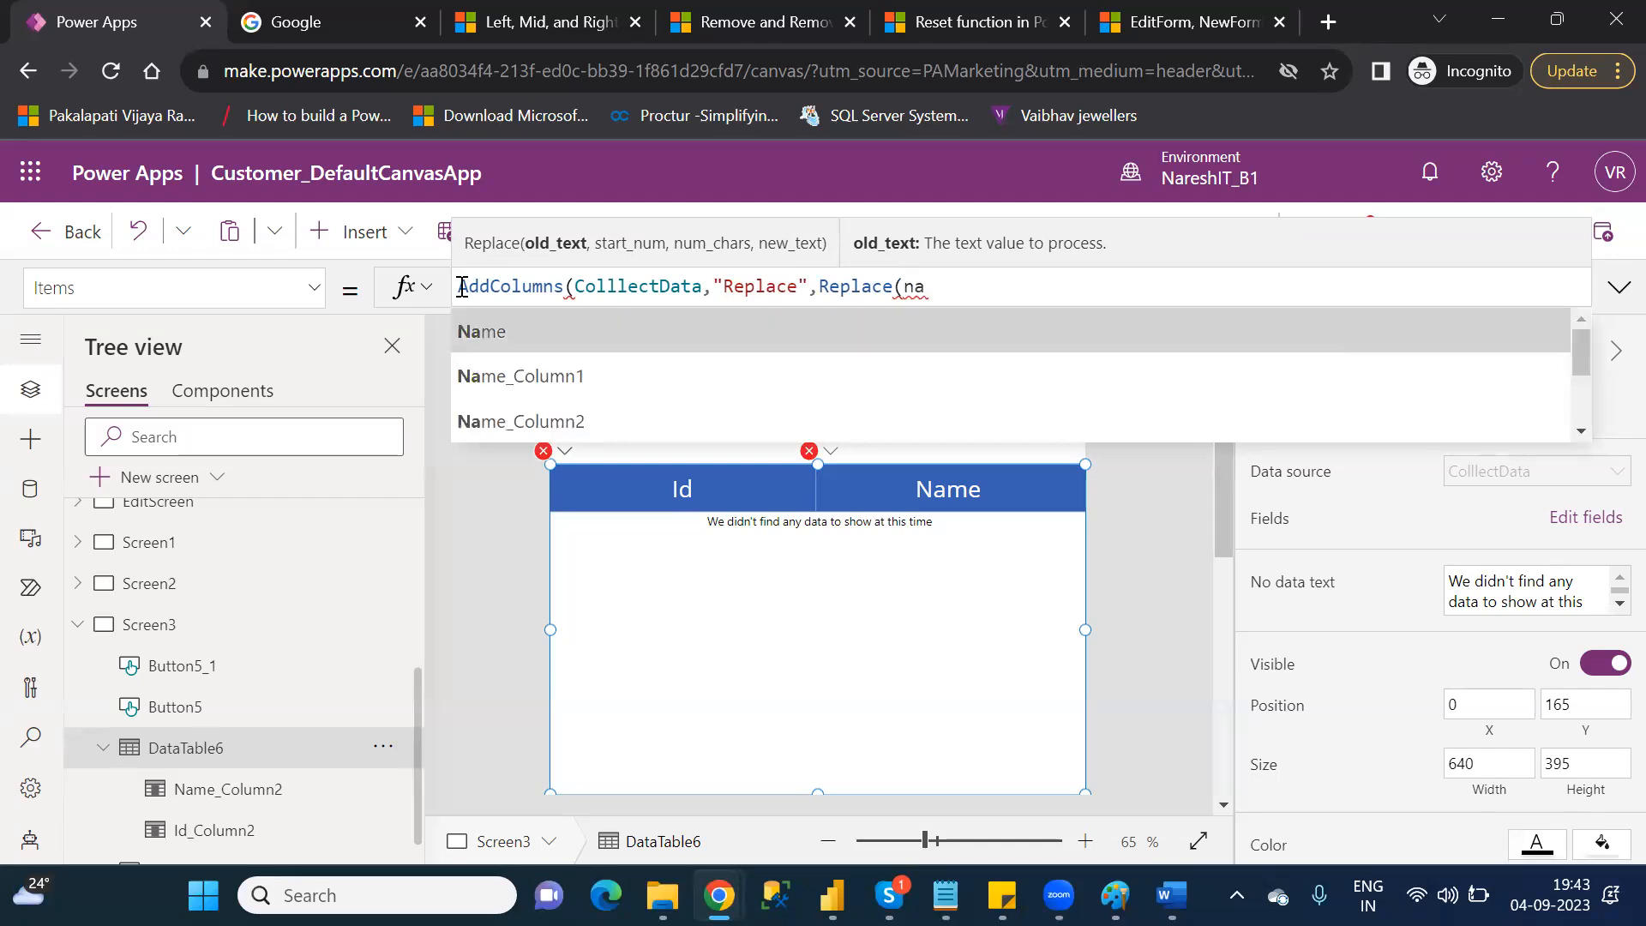
pyautogui.press('Tab')
pyautogui.write(',')
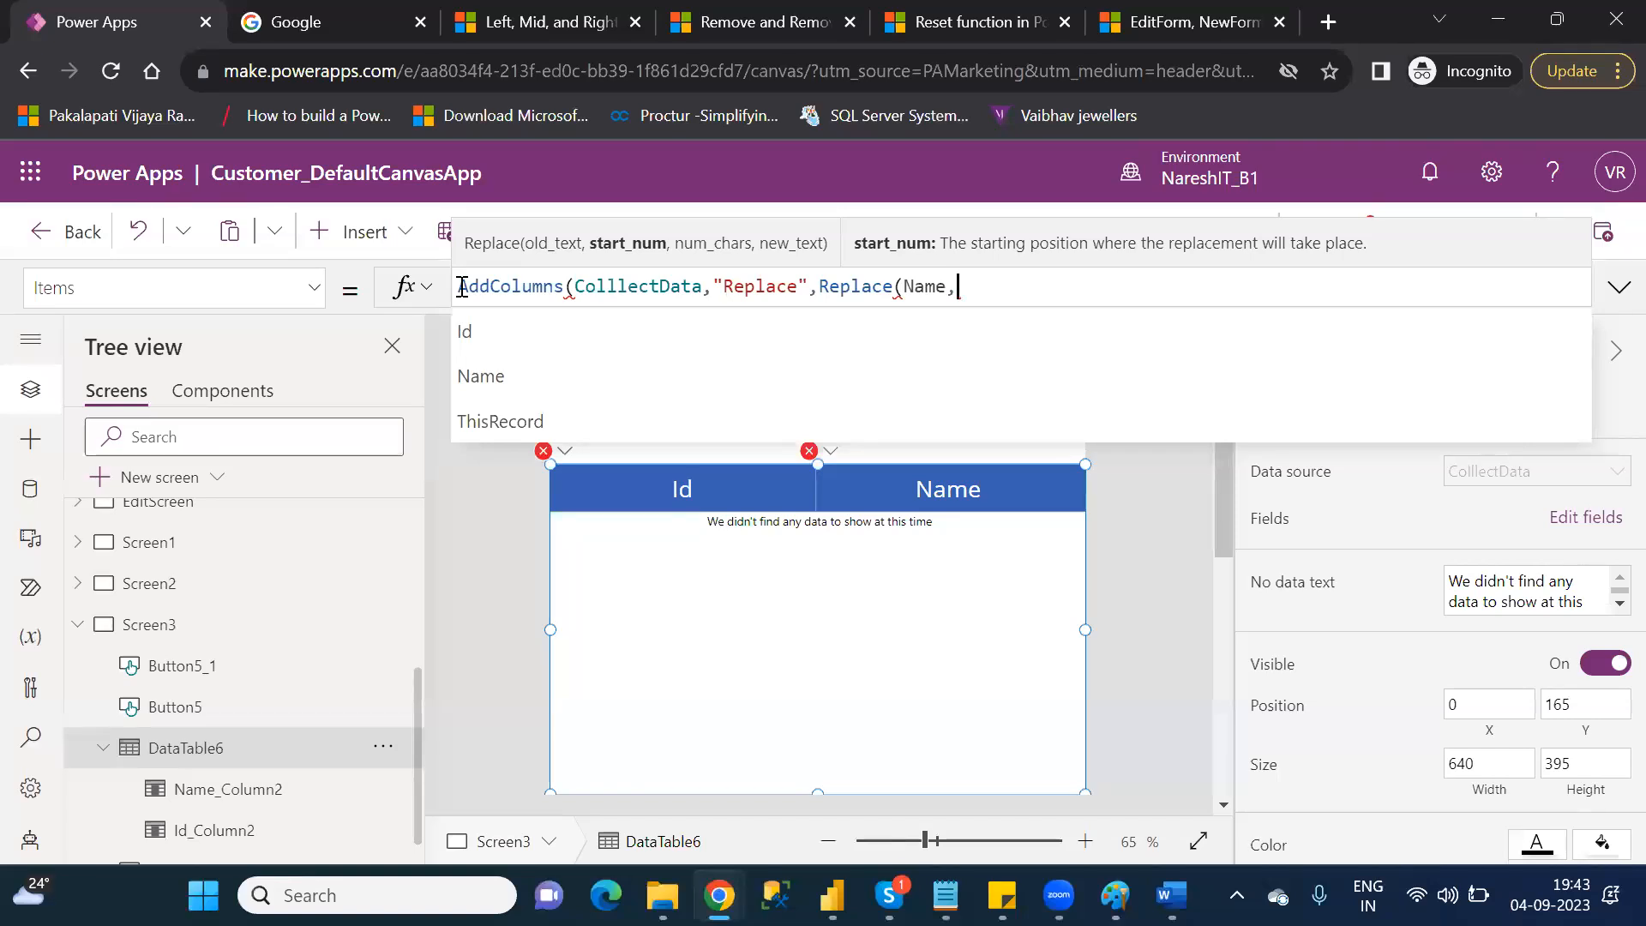
pyautogui.write('2')
pyautogui.press('BackSpace')
pyautogui.write('1,2')
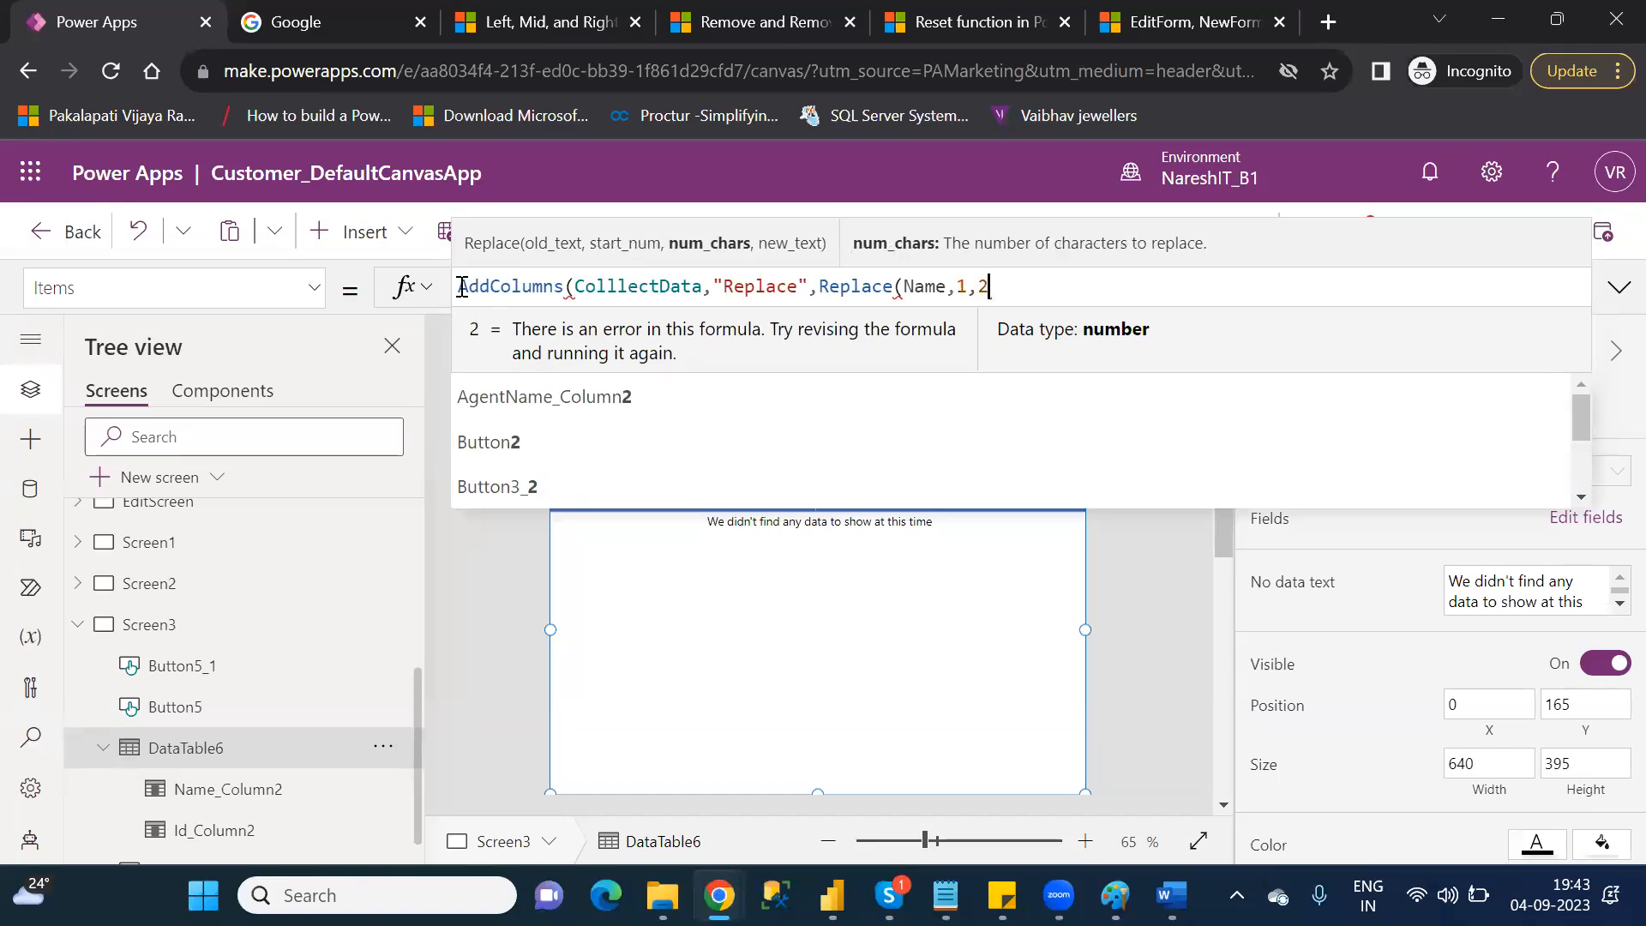
# - Set the Replace function's new text to "PQR" and close both the Replace and AddColumns functions
pyautogui.click(922, 294)
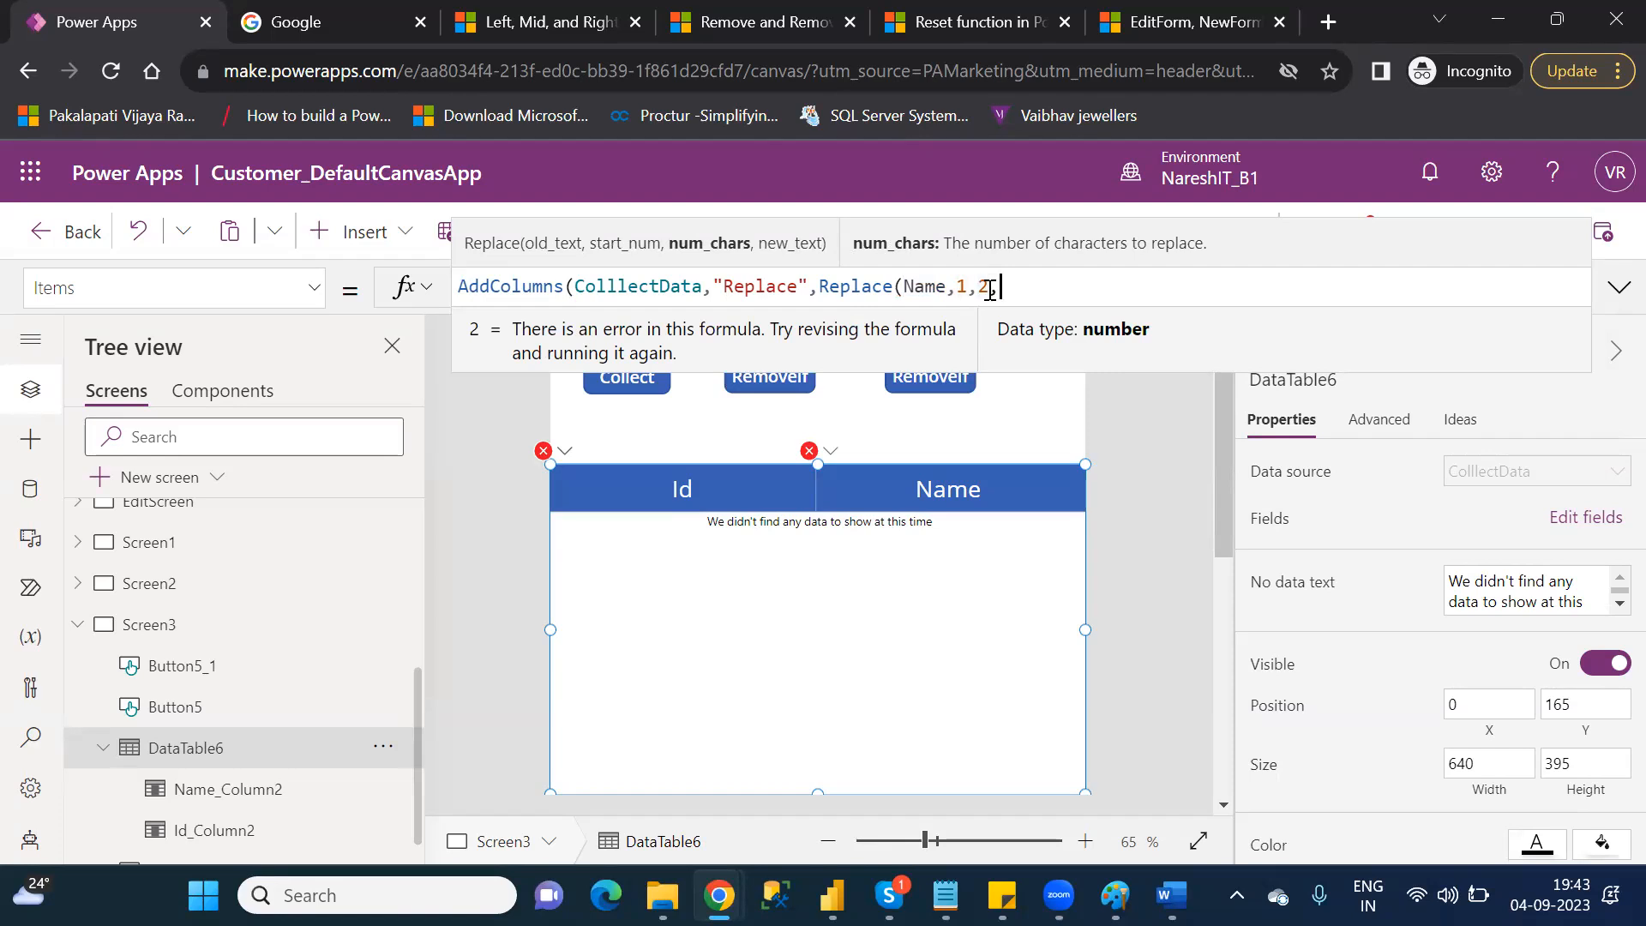
pyautogui.write(',""')
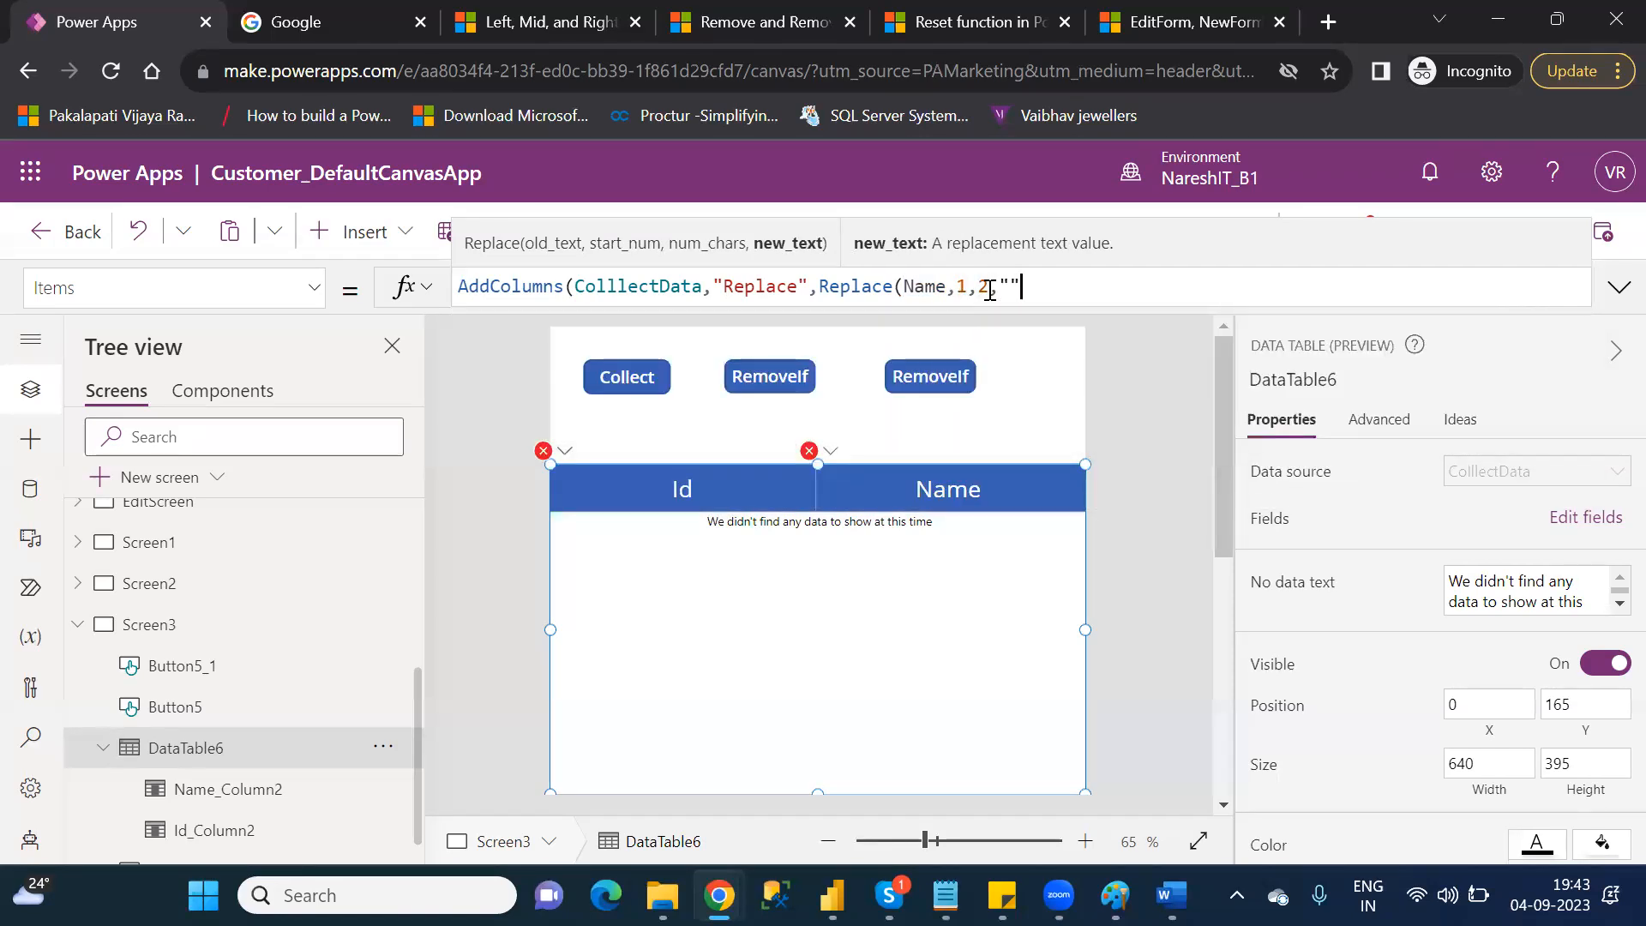
pyautogui.press('Left')
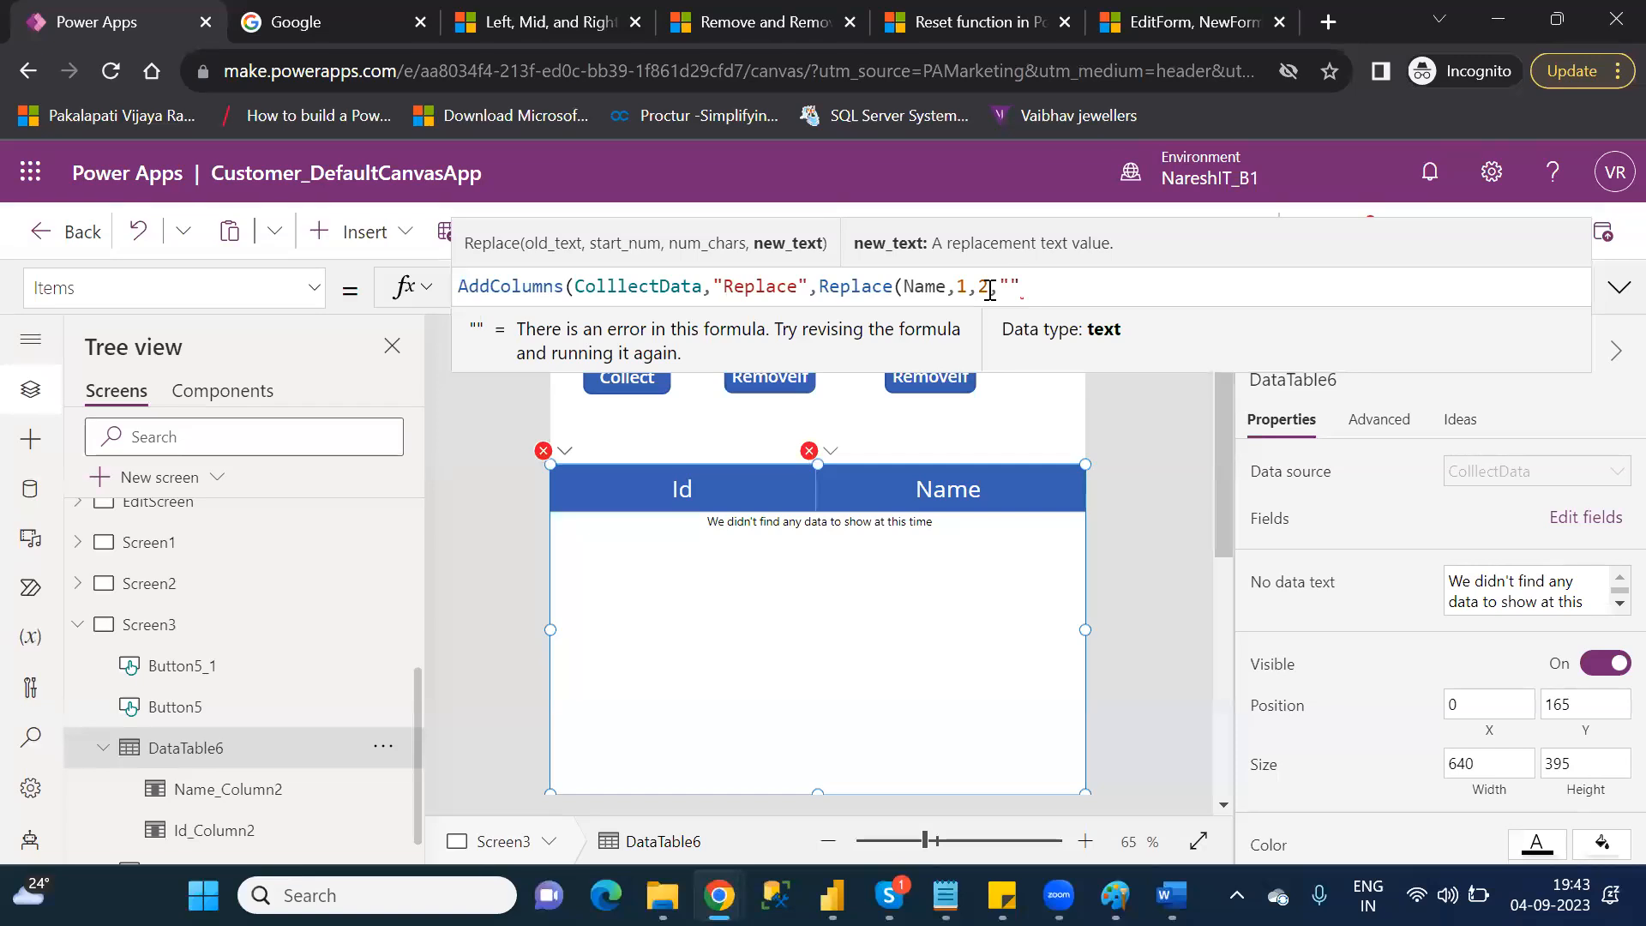
pyautogui.write('PQR')
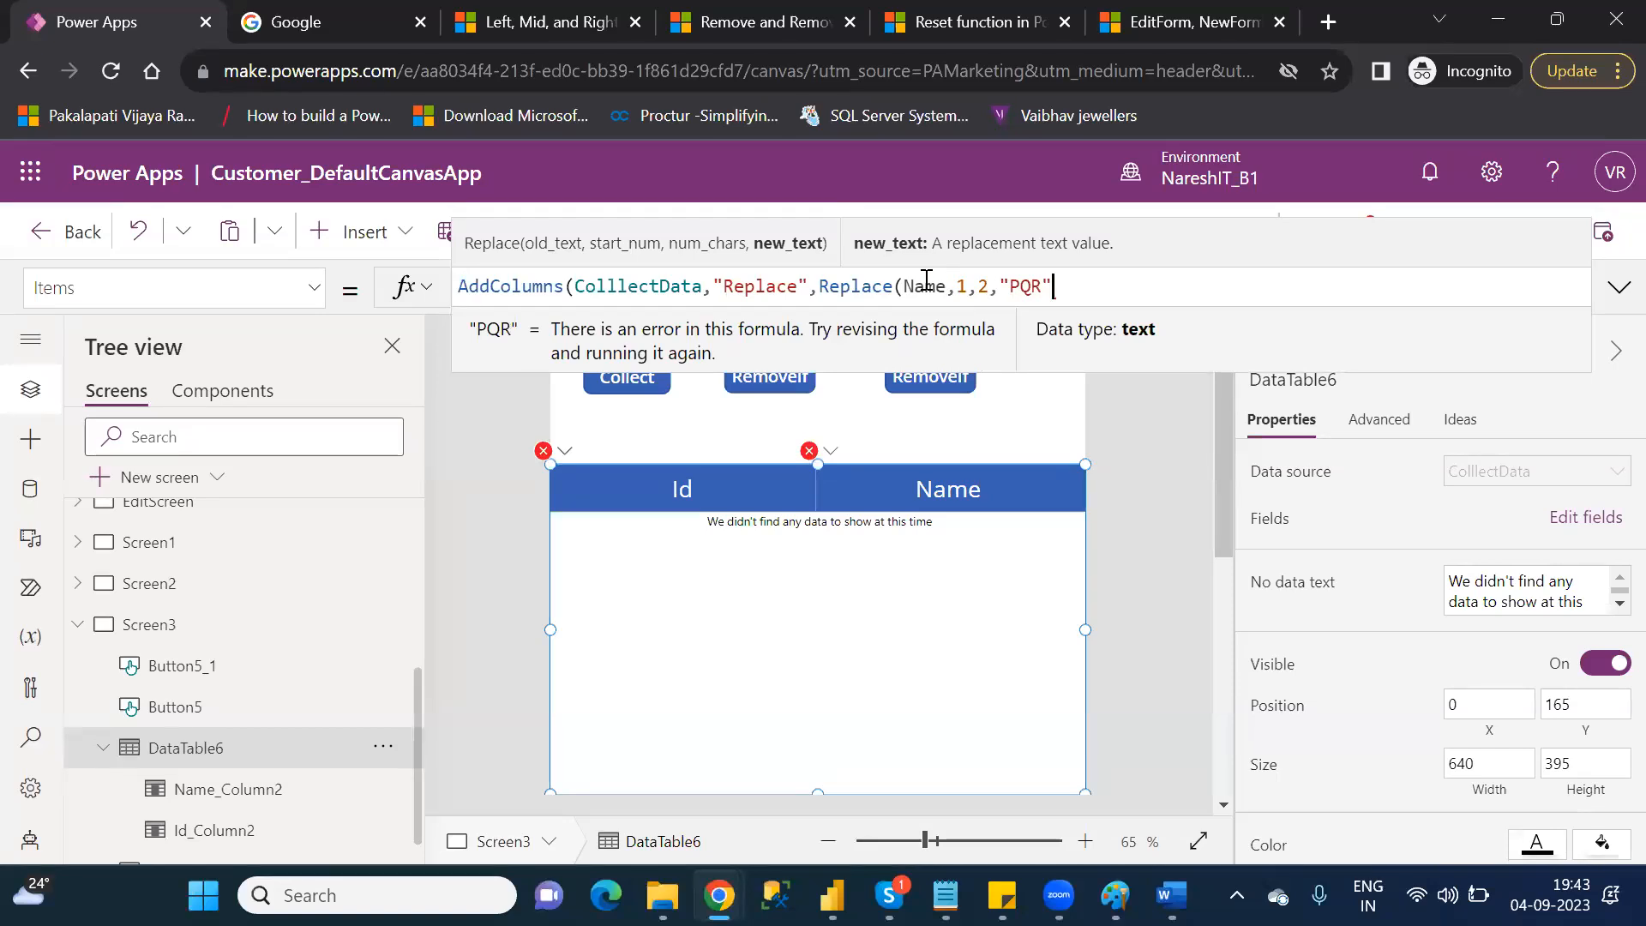
pyautogui.doubleClick(1028, 290)
pyautogui.click(1104, 284)
pyautogui.write('))')
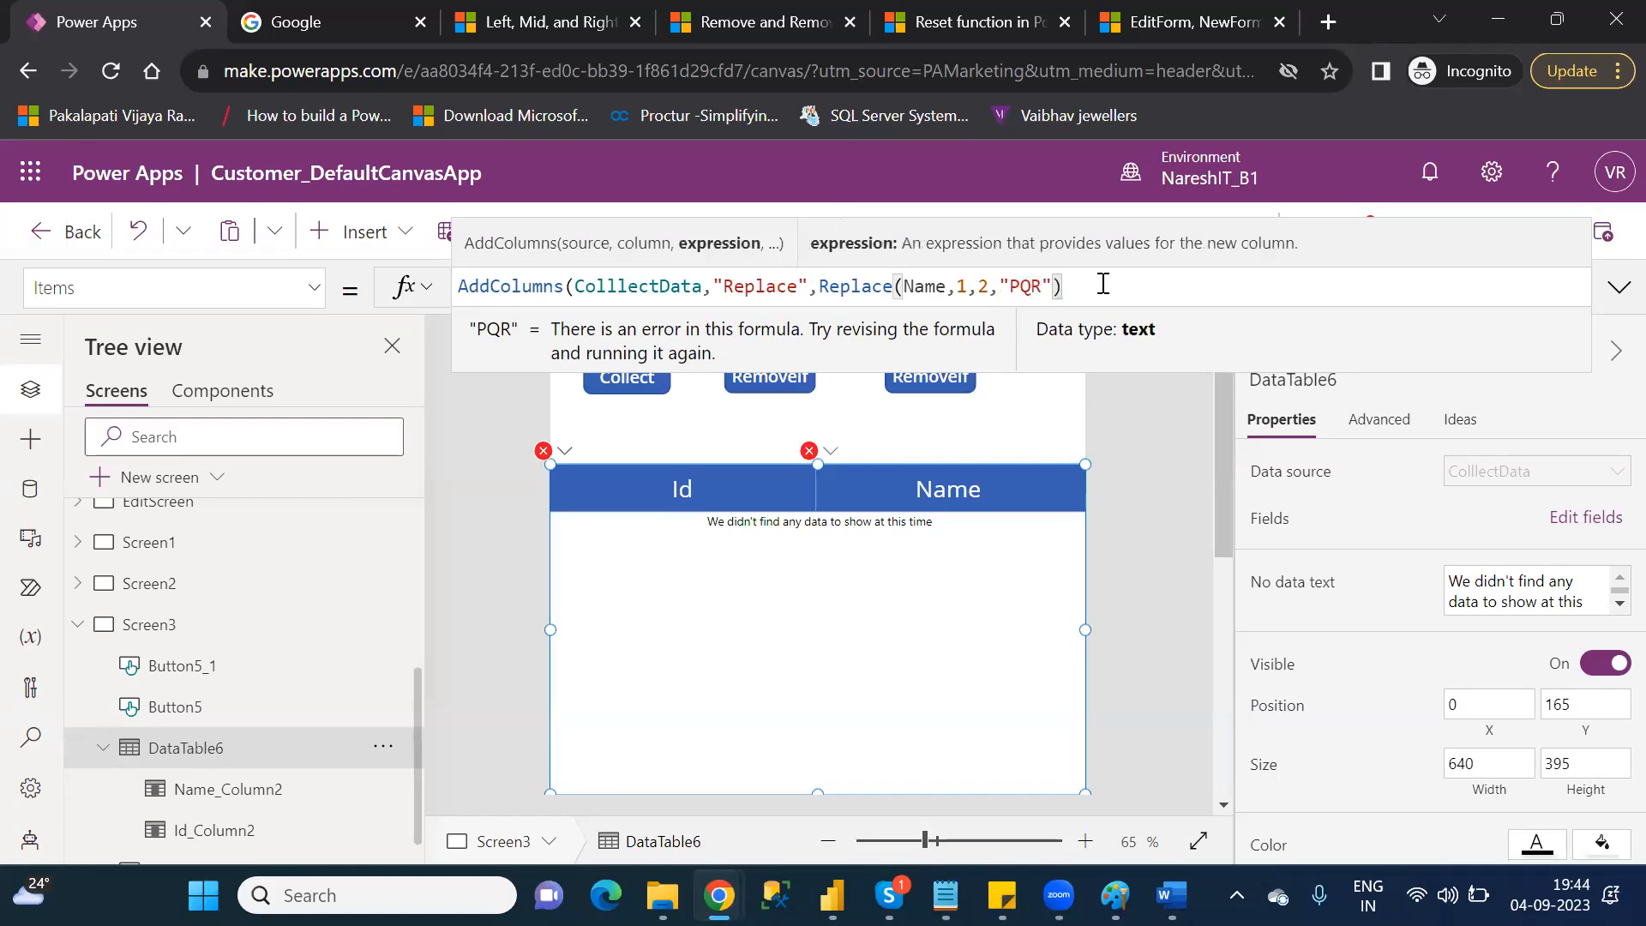
pyautogui.hotkey('shift', 'Return')
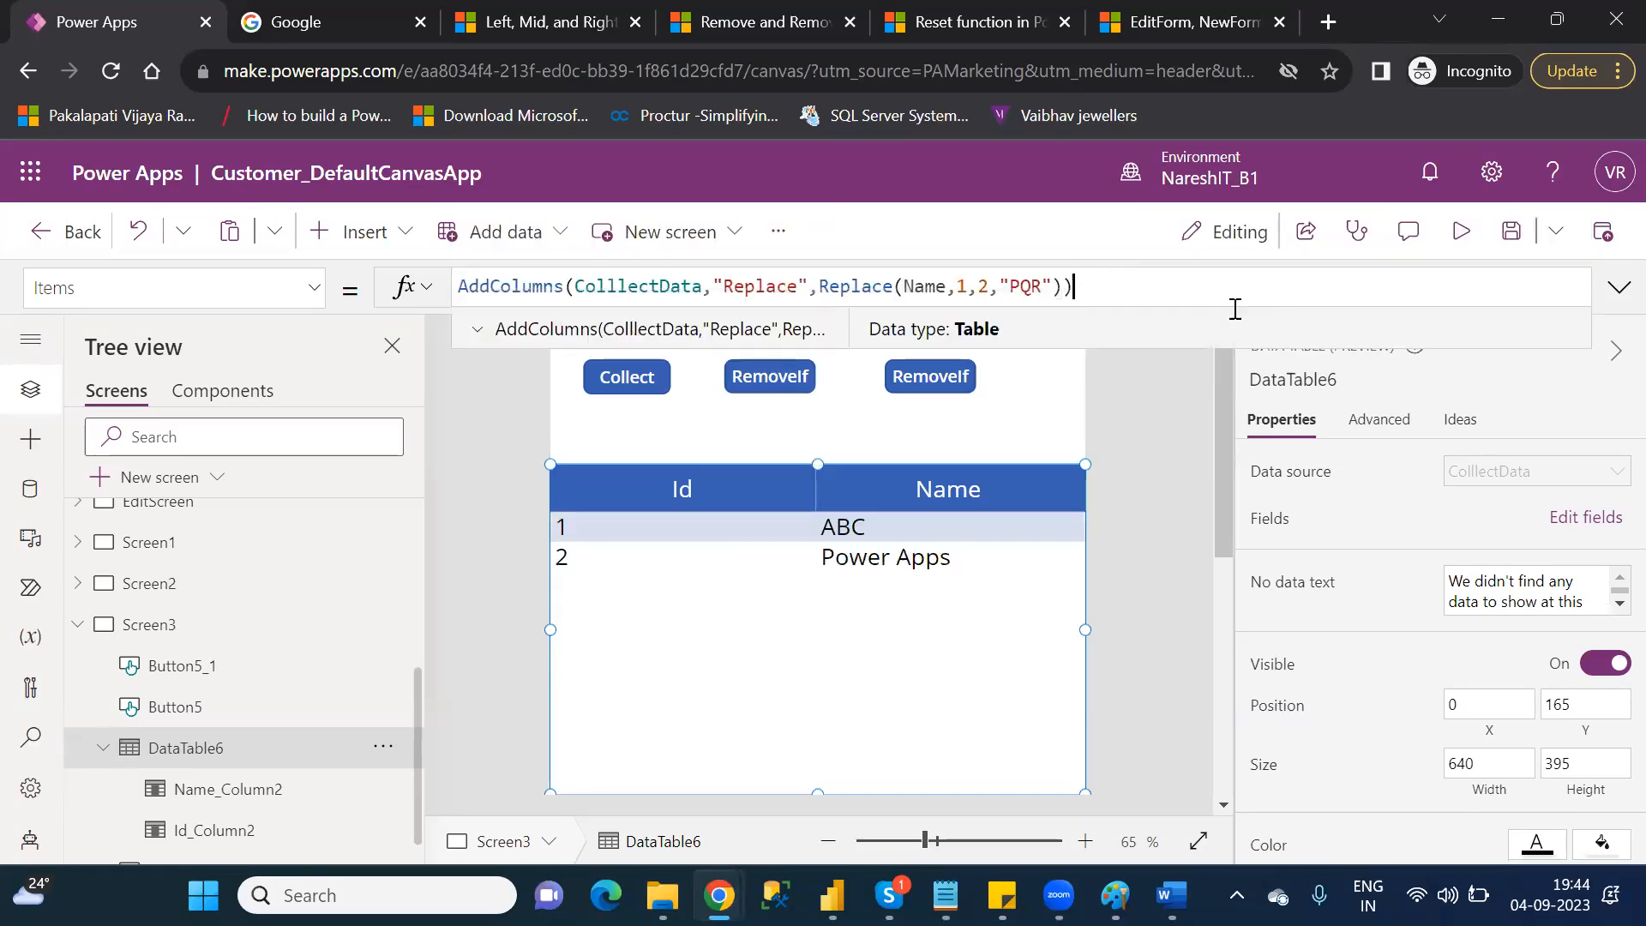
# - Add the Replace field to DataTable6's displayed fields and close the field settings
pyautogui.click(1576, 523)
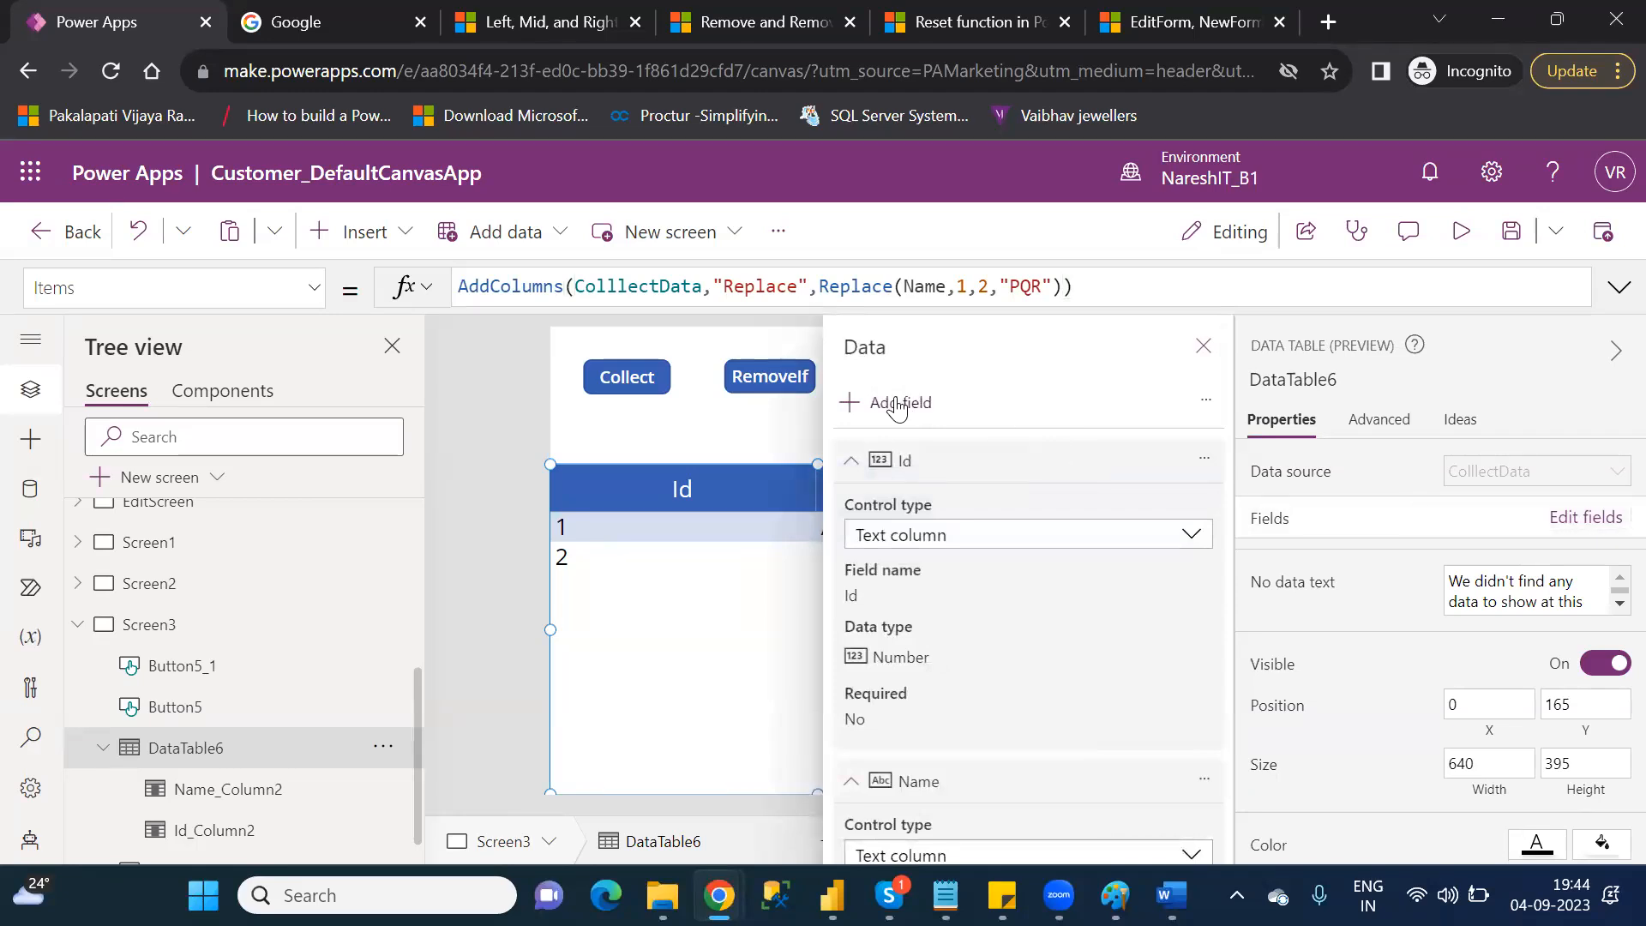
pyautogui.click(898, 405)
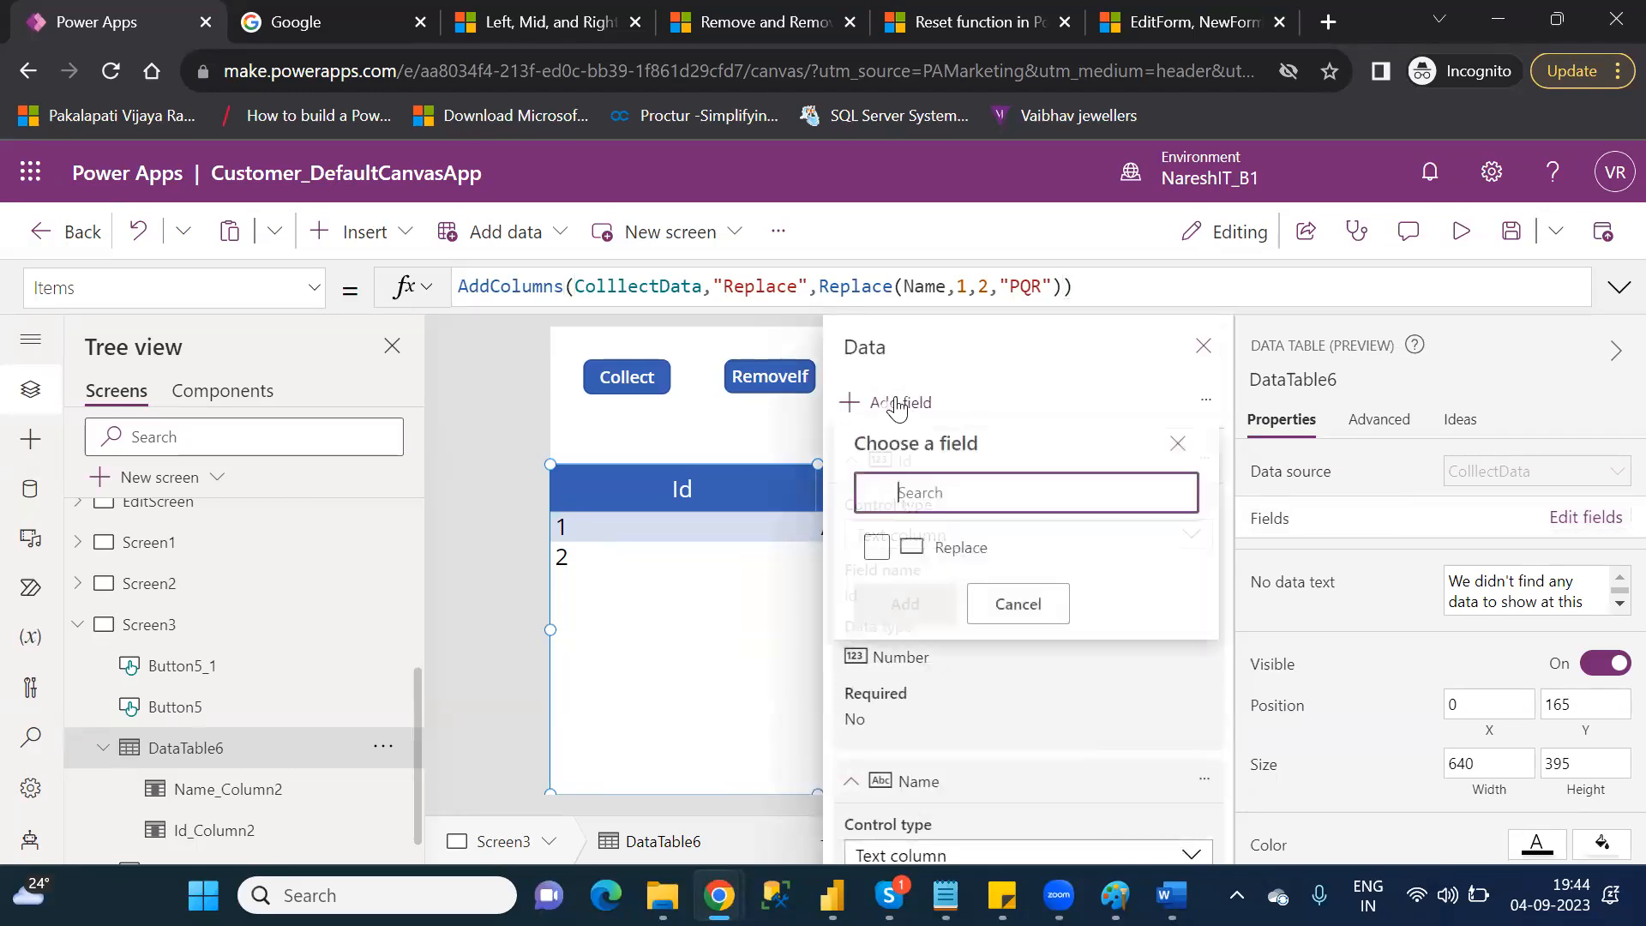
pyautogui.click(877, 563)
pyautogui.click(905, 616)
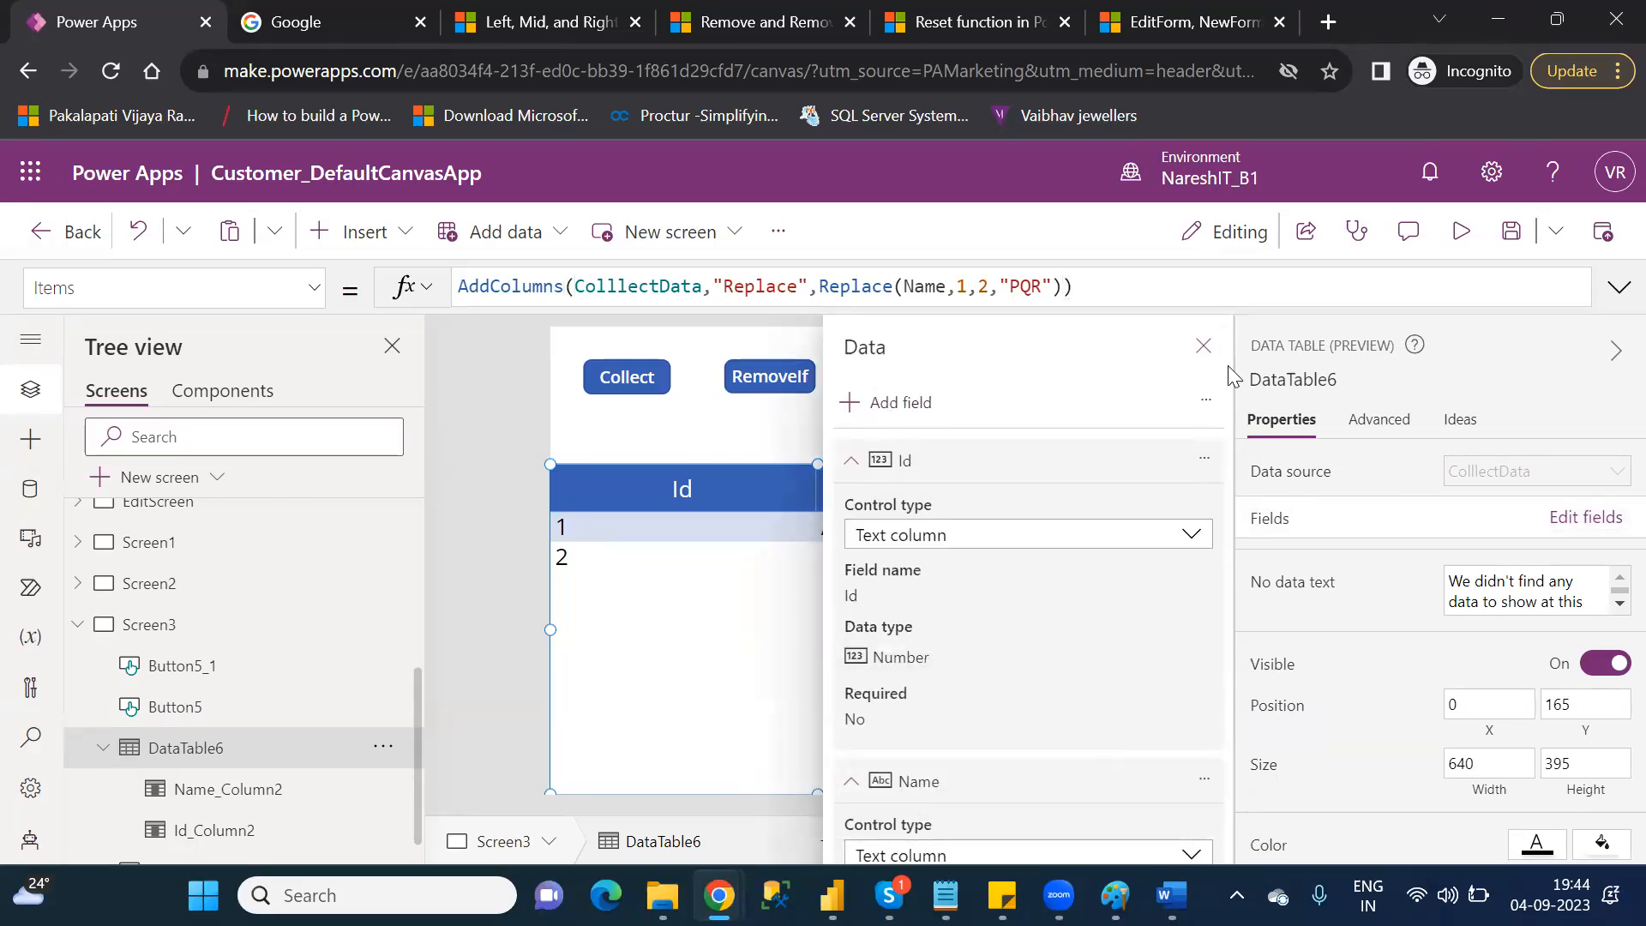
pyautogui.click(1204, 345)
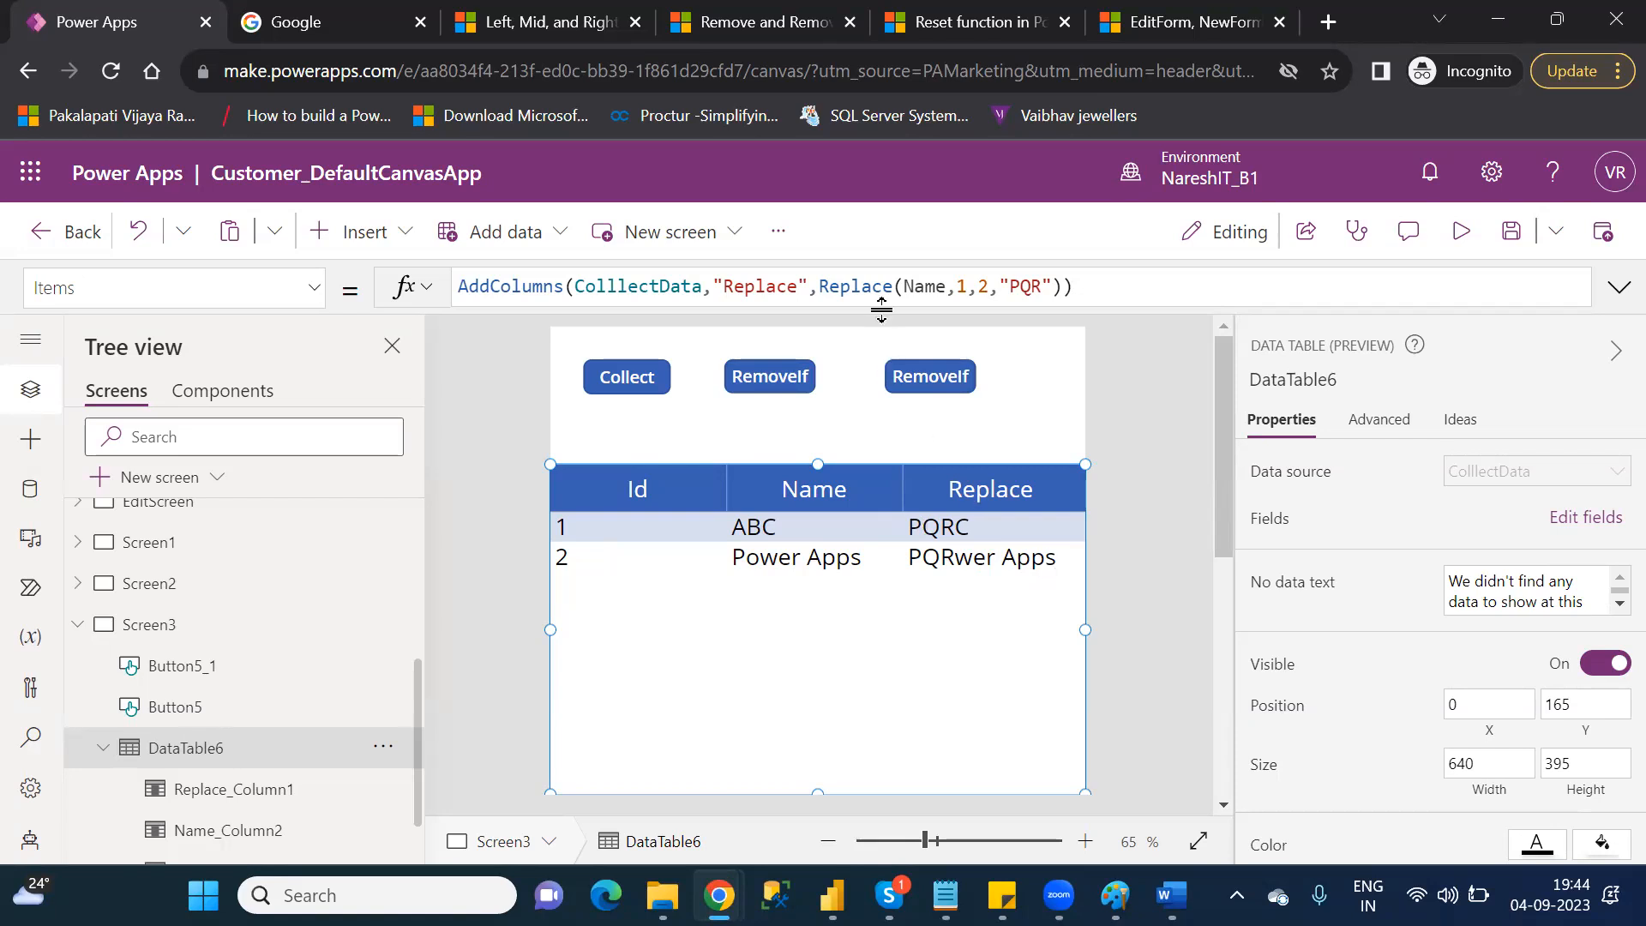
# - Set the Replace function's start position to 2 in the data table's Items formula
pyautogui.click(966, 284)
pyautogui.press('BackSpace')
pyautogui.write('2,')
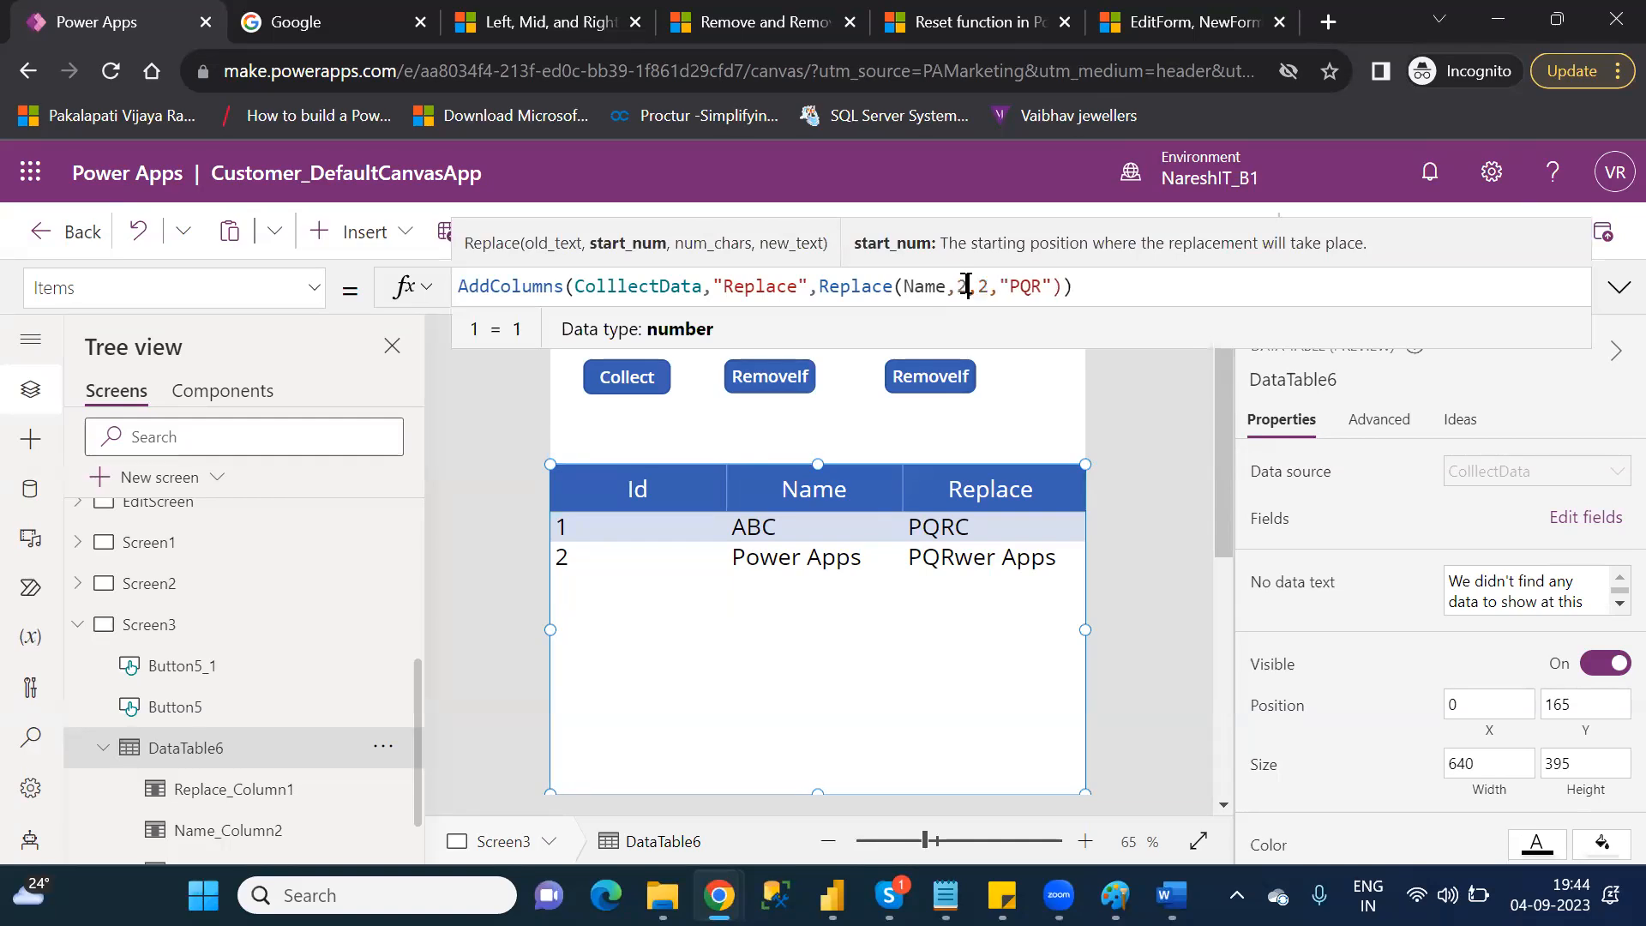
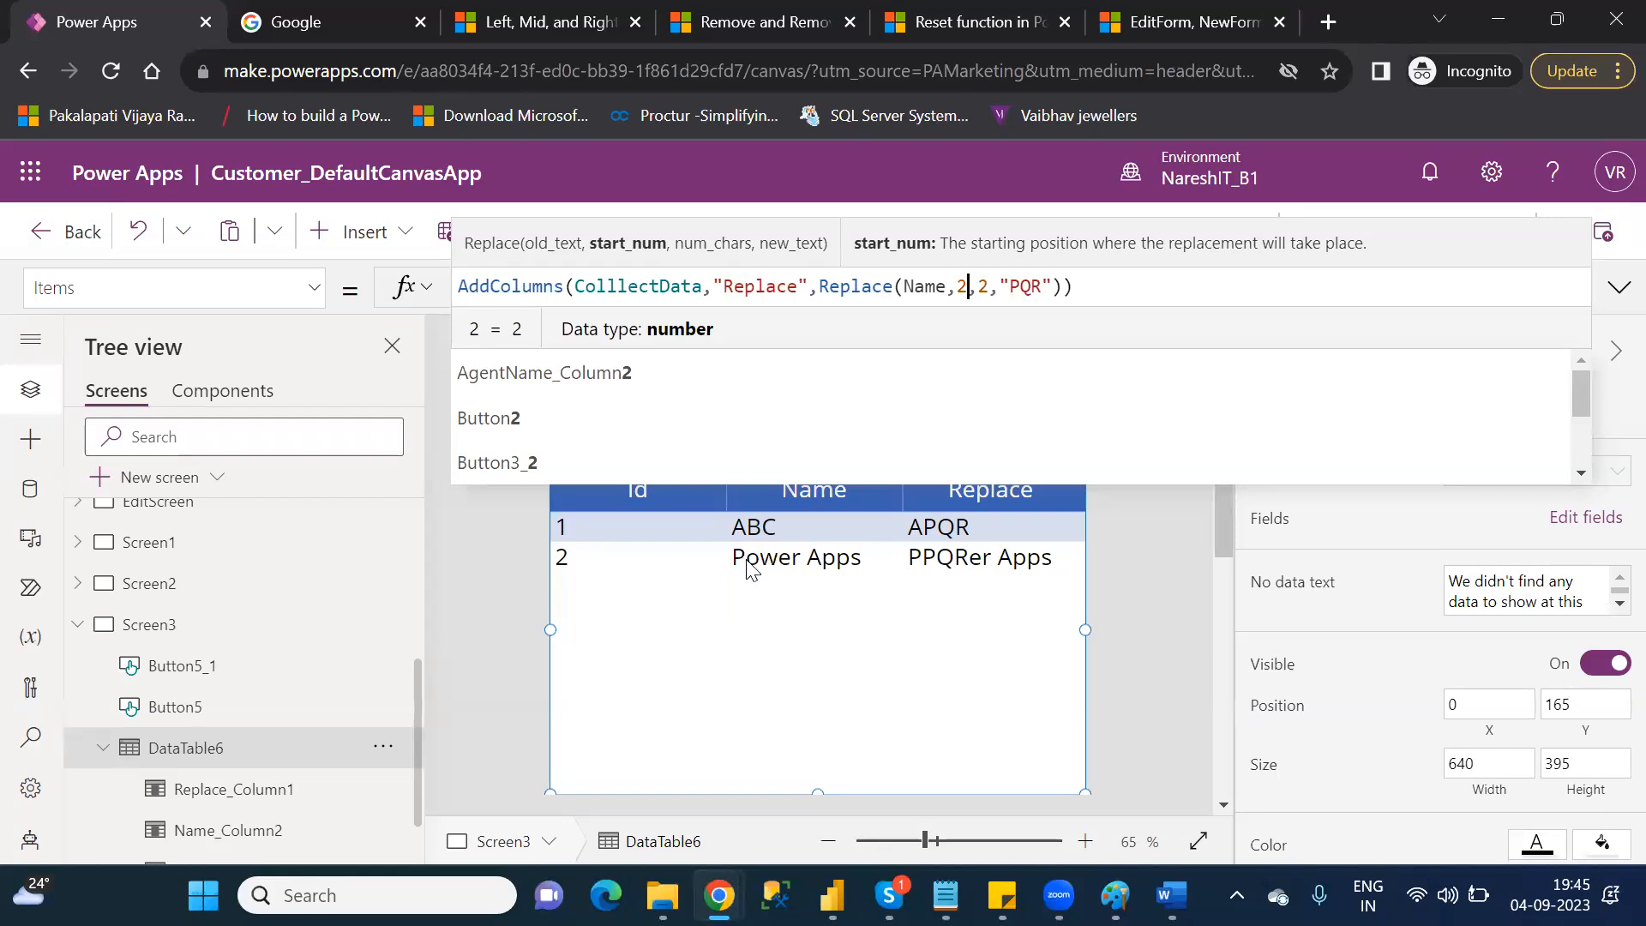
pyautogui.doubleClick(1028, 286)
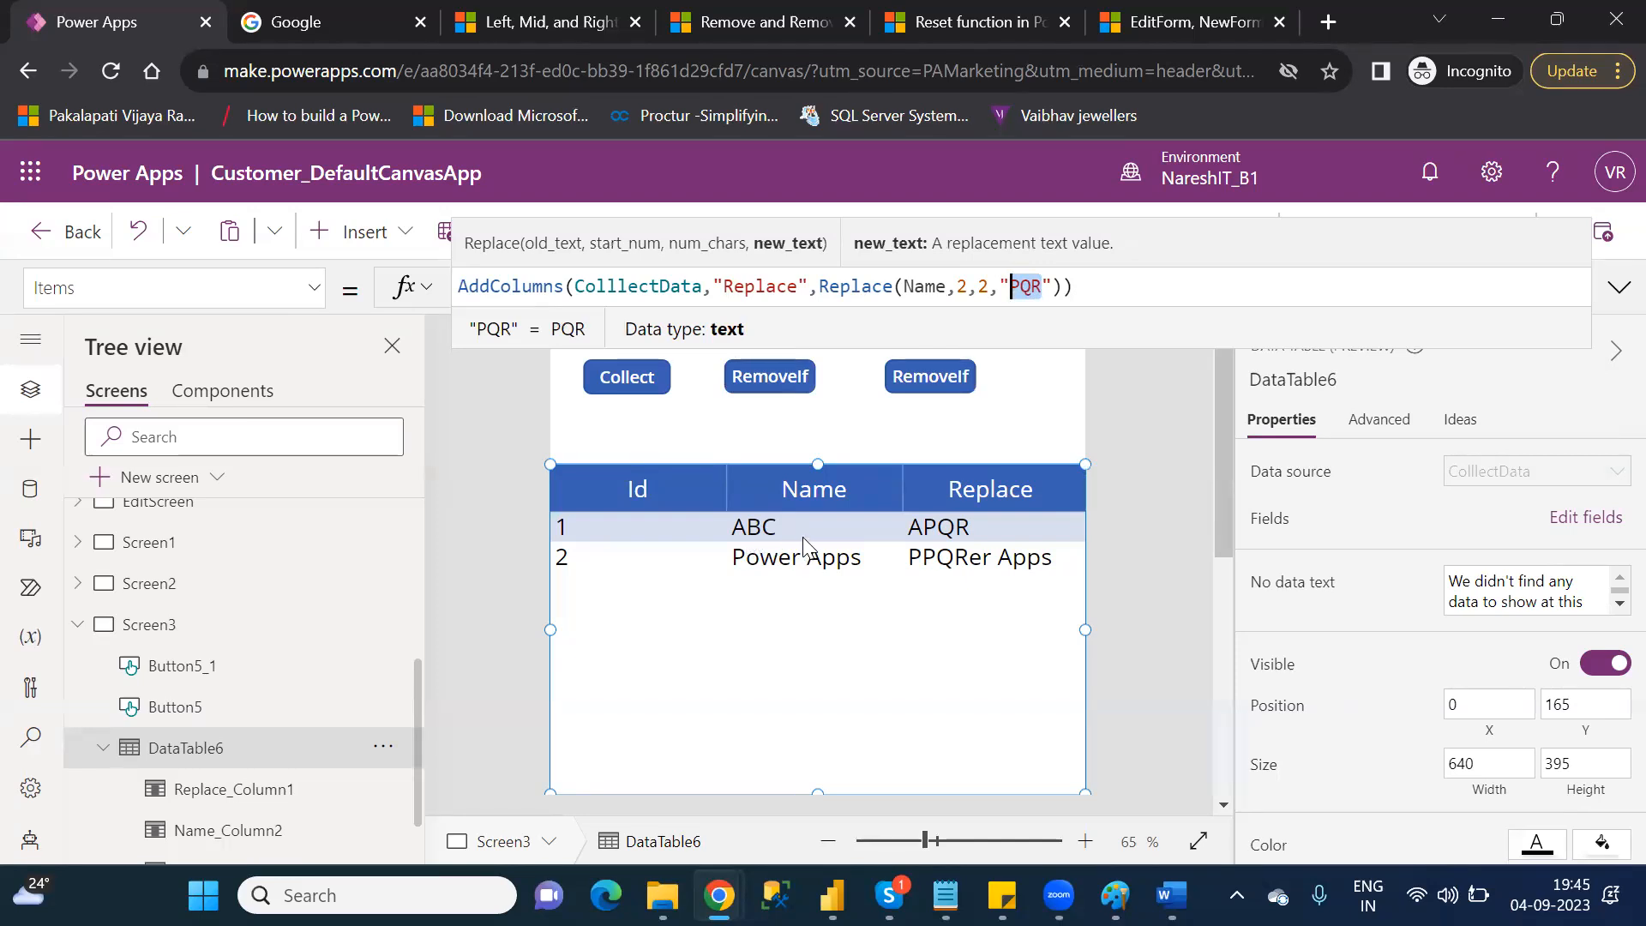
pyautogui.click(1065, 290)
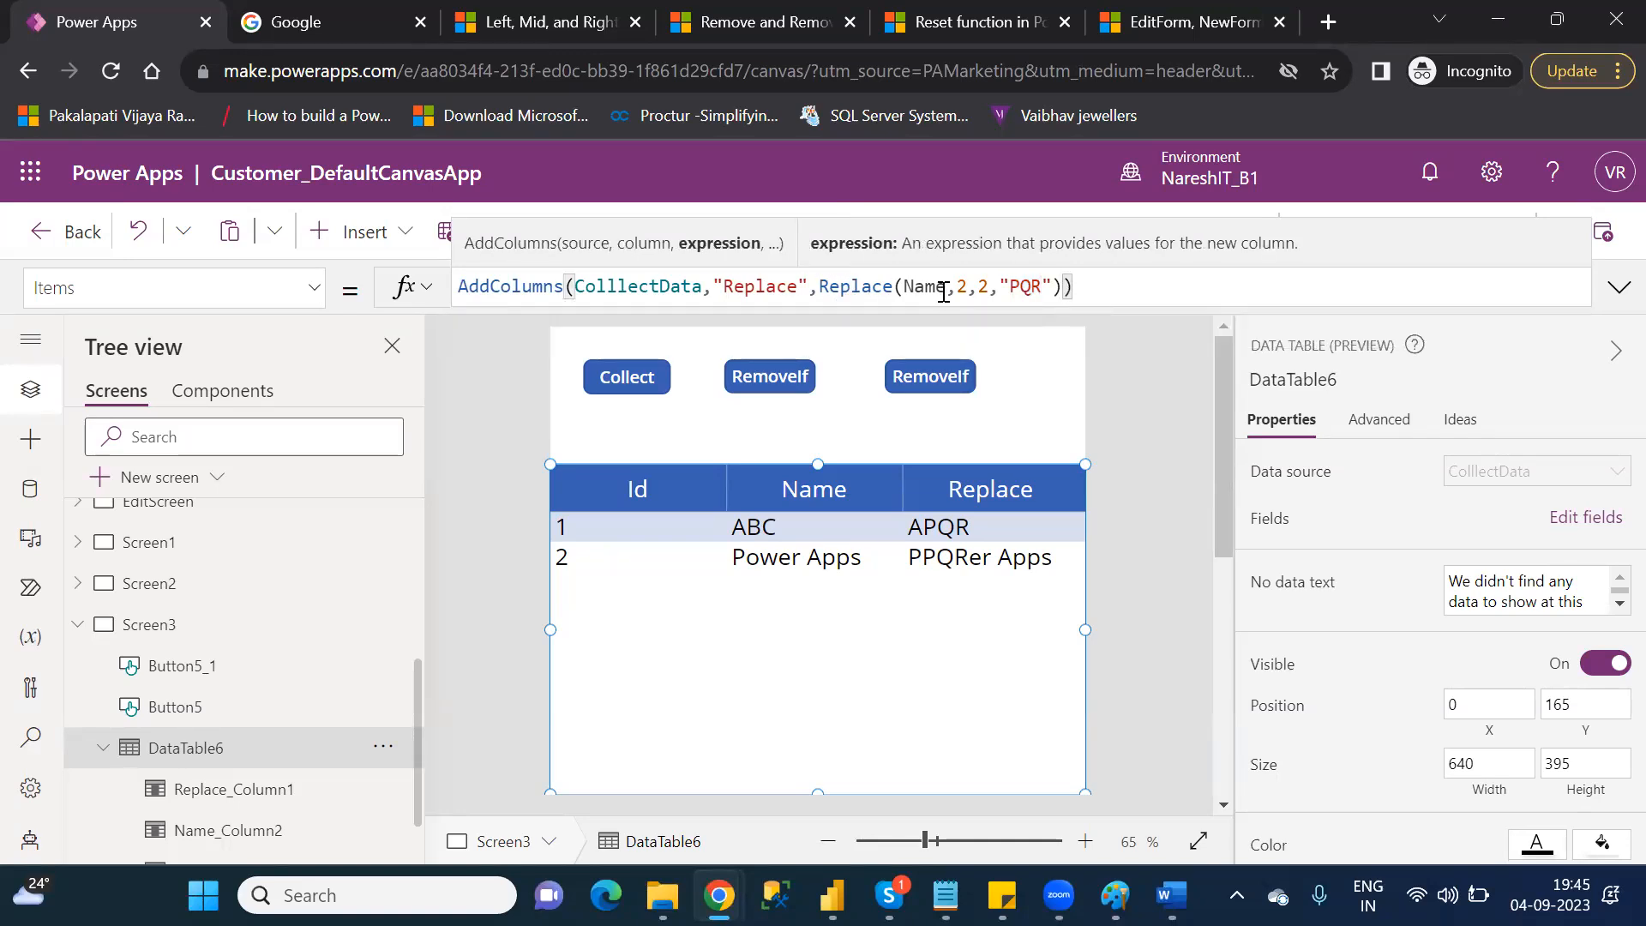
pyautogui.click(961, 286)
pyautogui.click(984, 285)
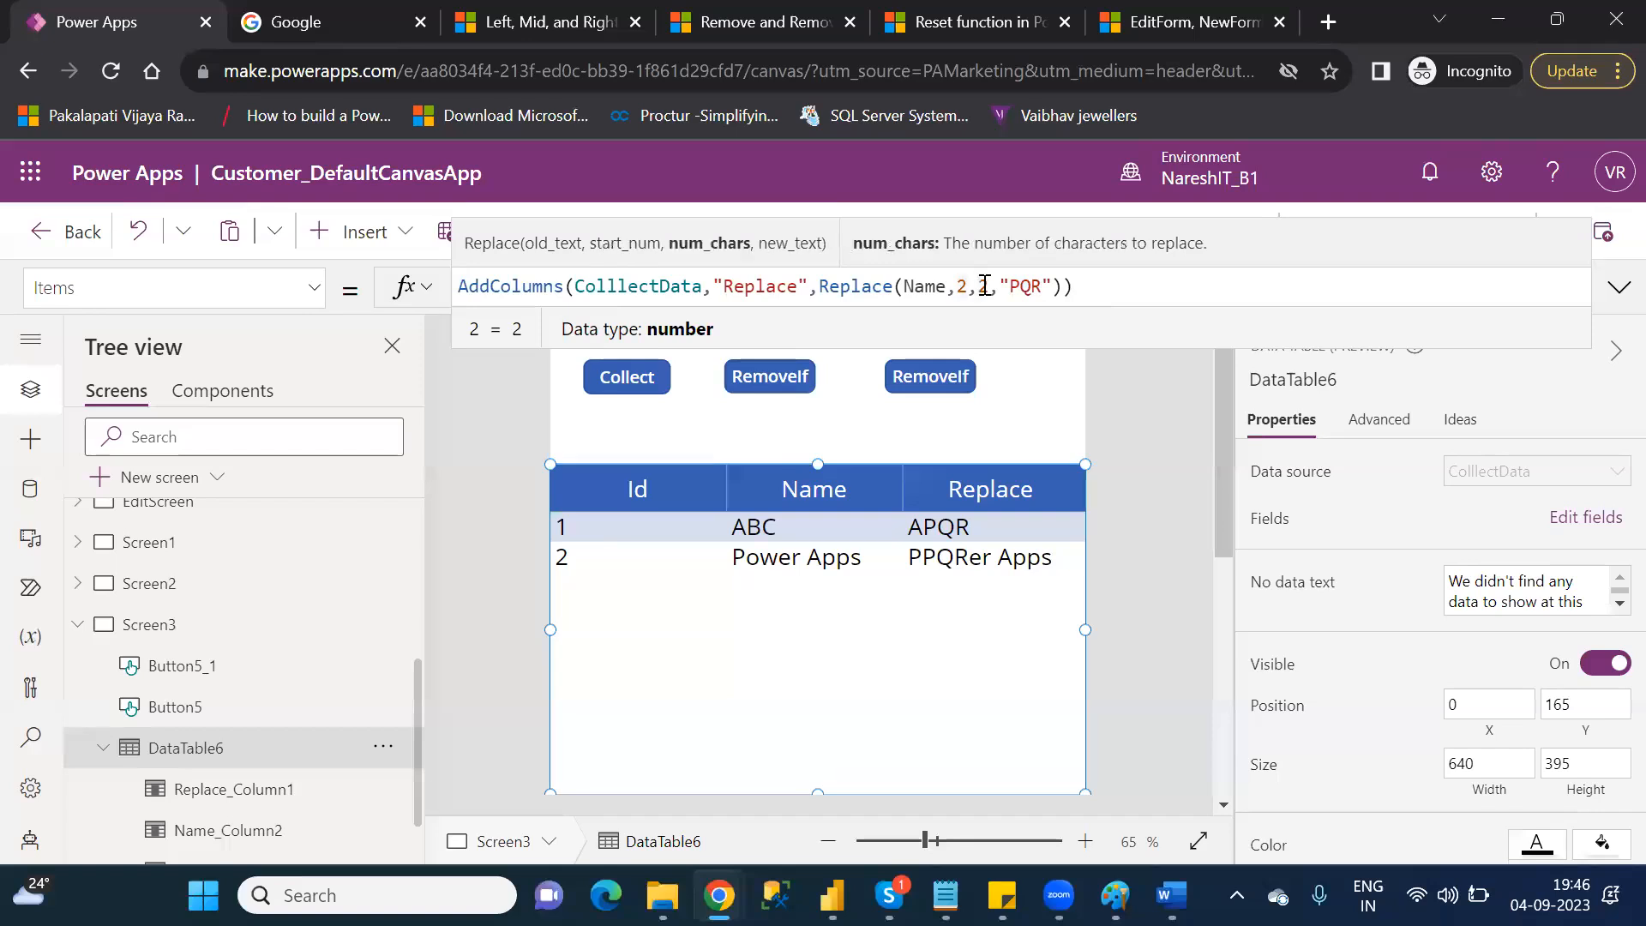
pyautogui.doubleClick(1029, 285)
pyautogui.tripleClick(1030, 285)
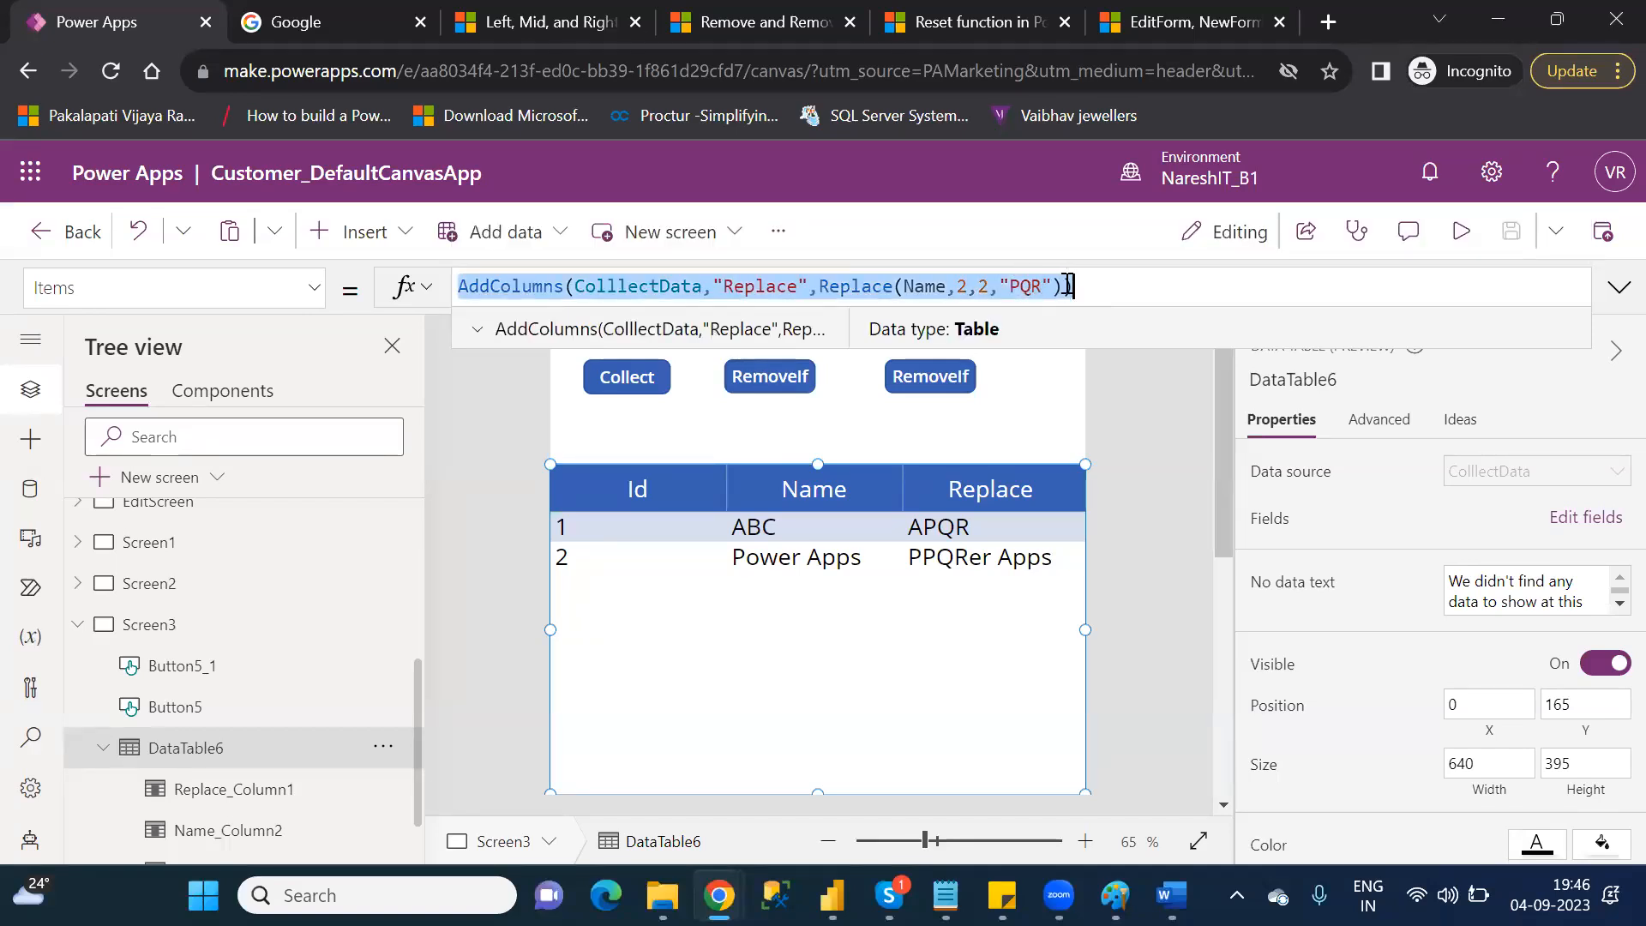
# - Add a second column named "Substitute" to the AddColumns formula, after the Replace expression
pyautogui.click(1067, 286)
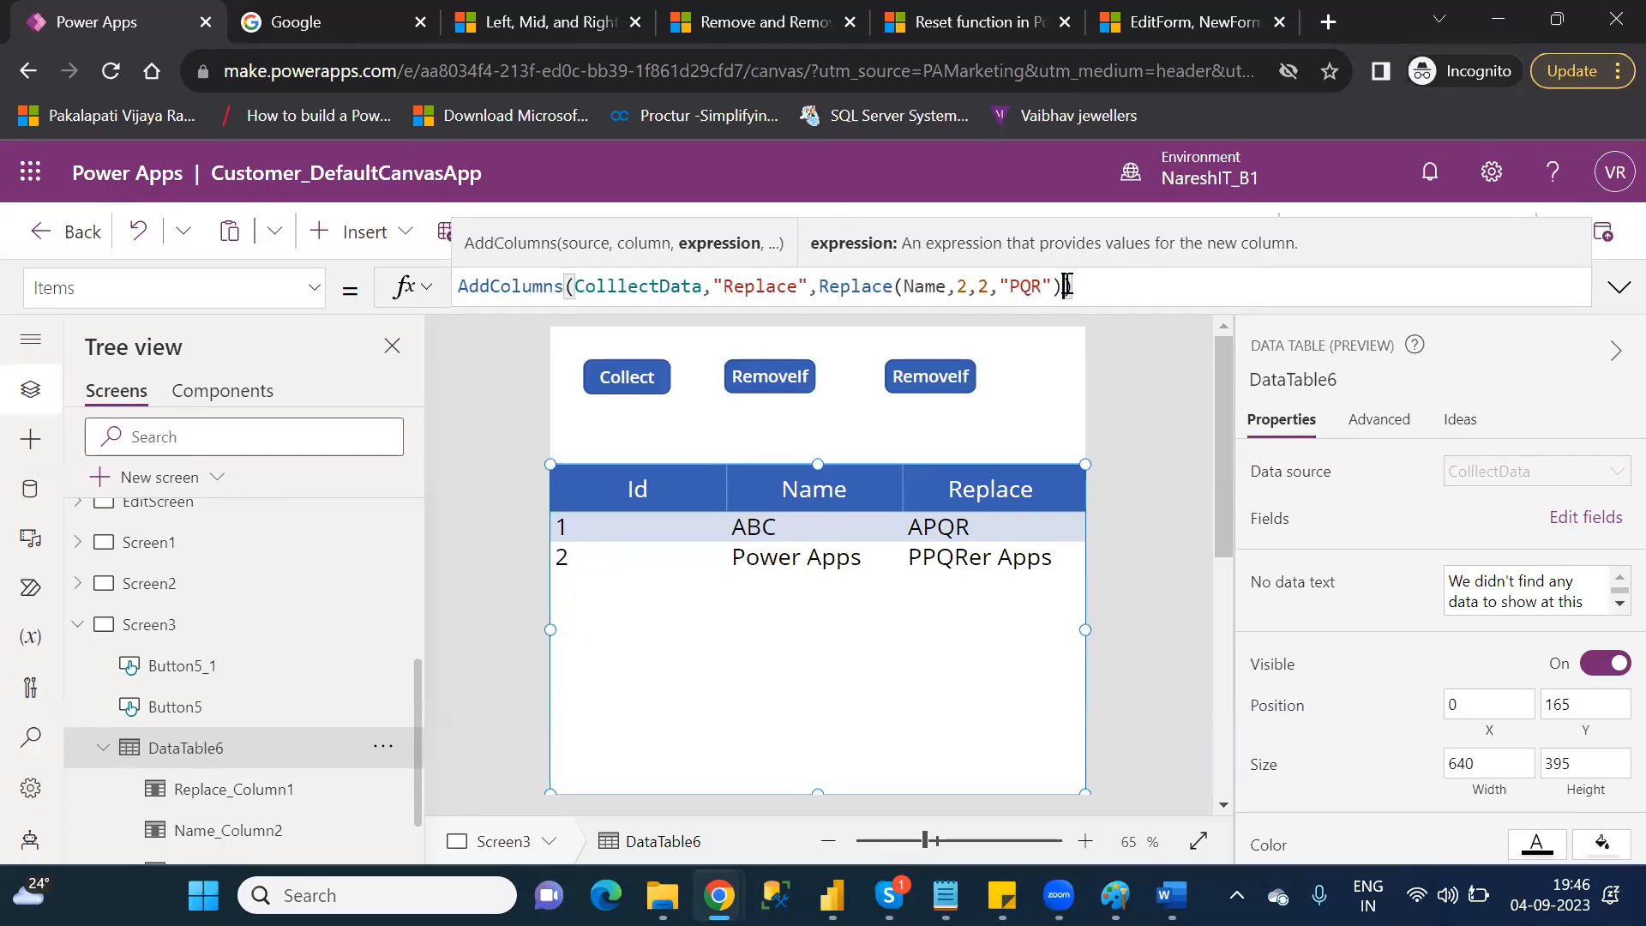
pyautogui.write(')')
pyautogui.write(',"S')
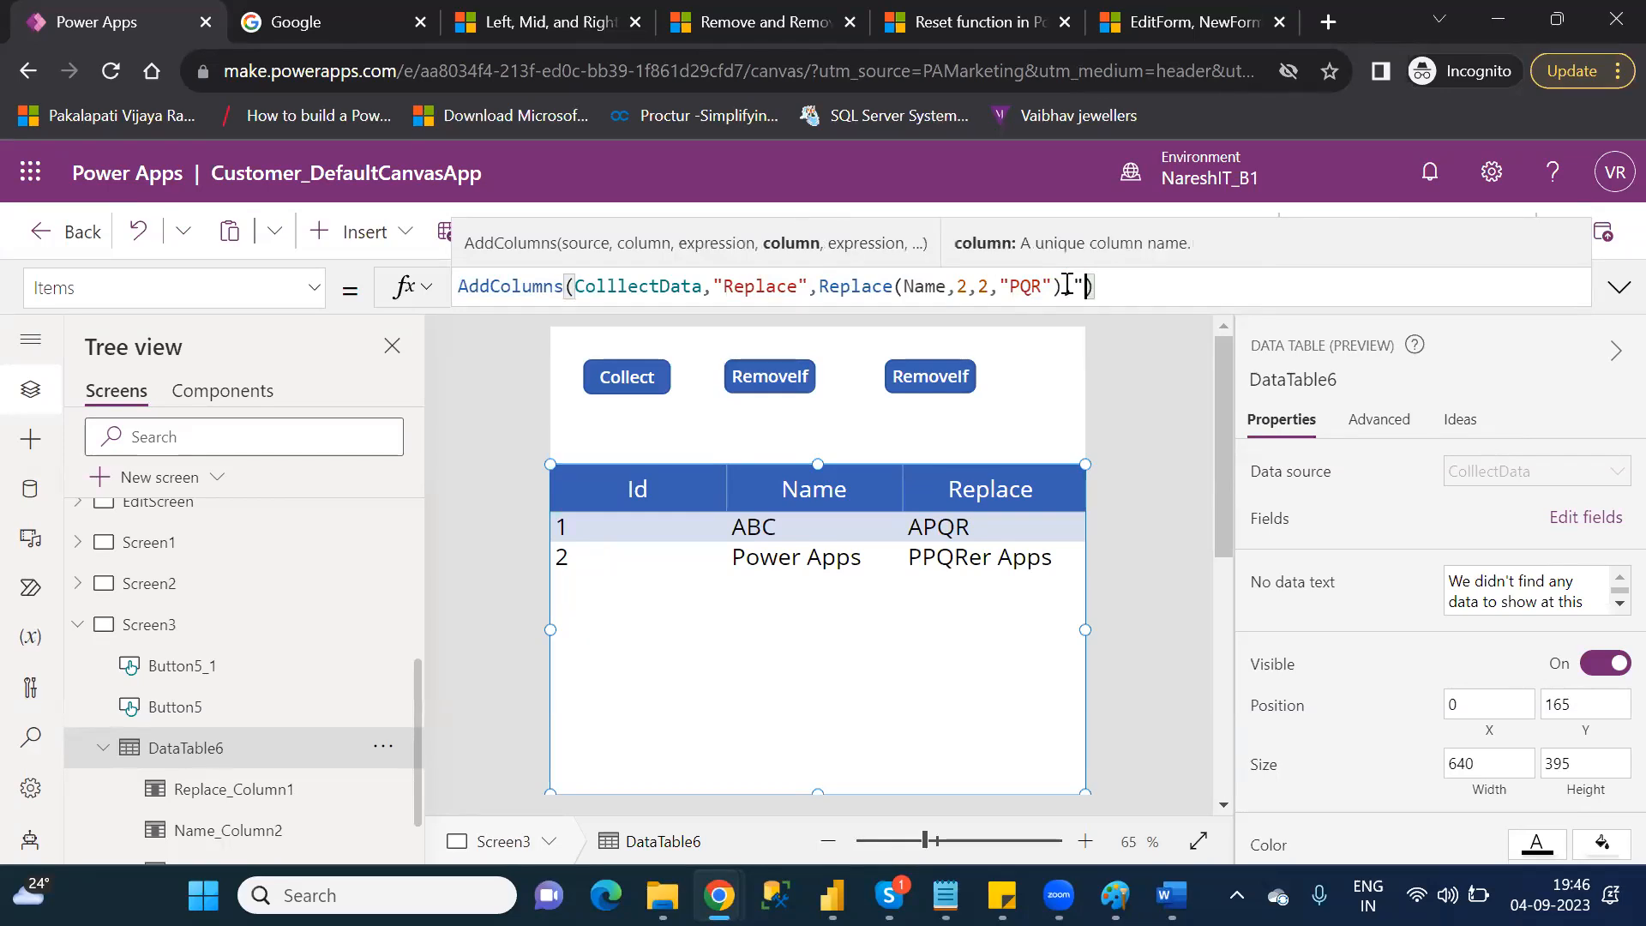
pyautogui.write('ubst')
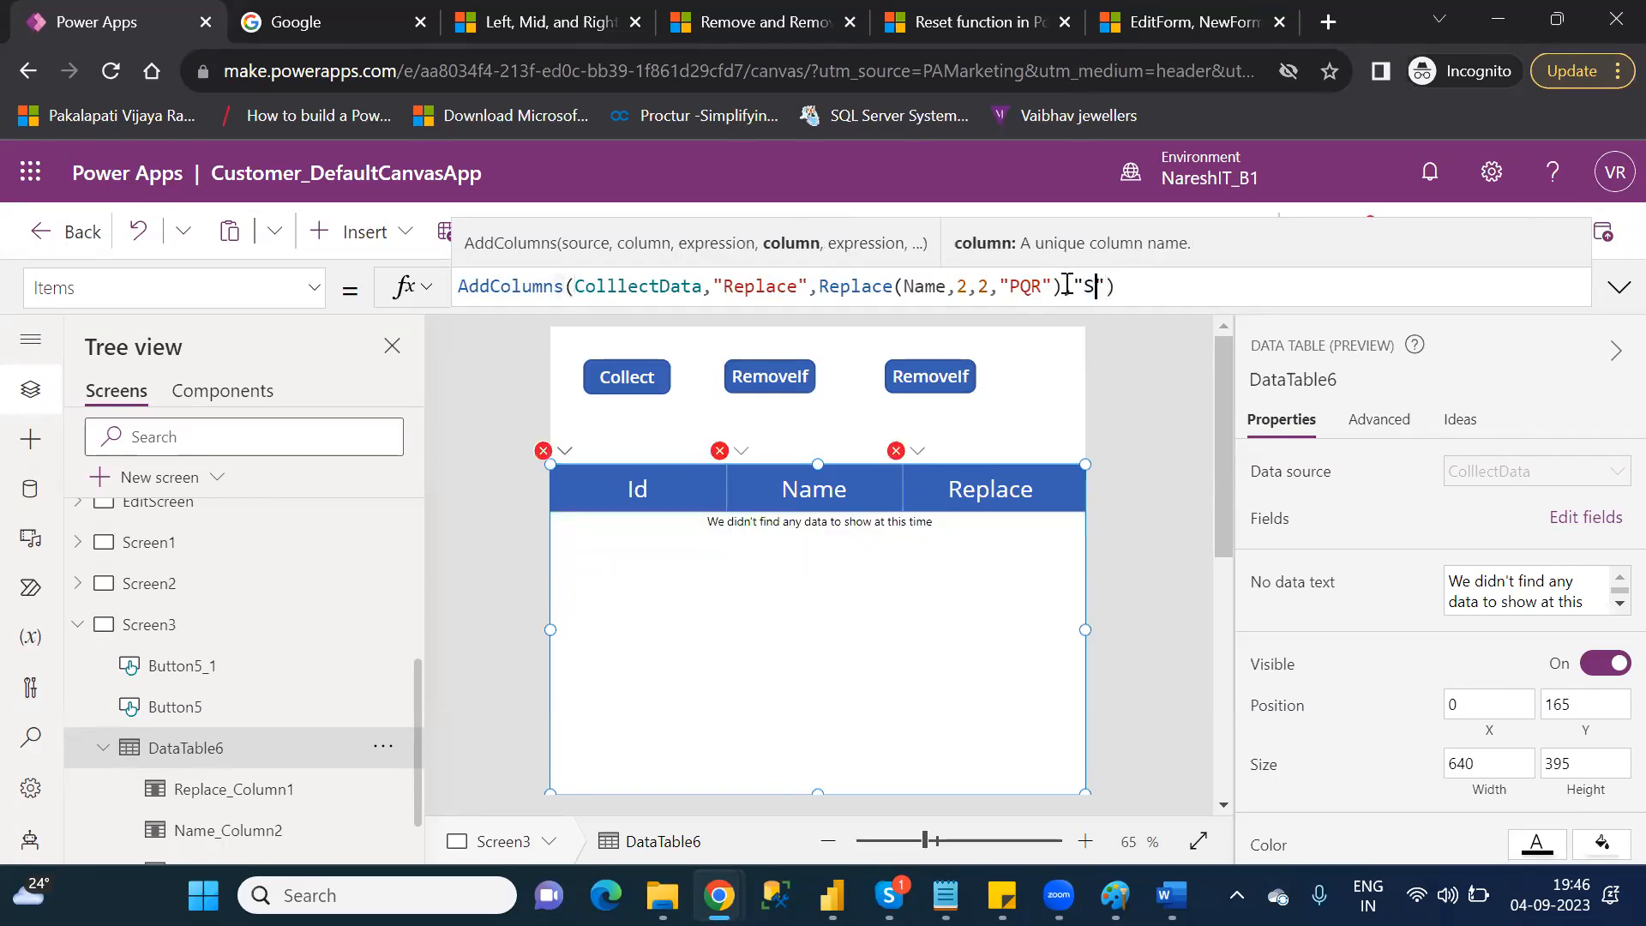
pyautogui.write('itute')
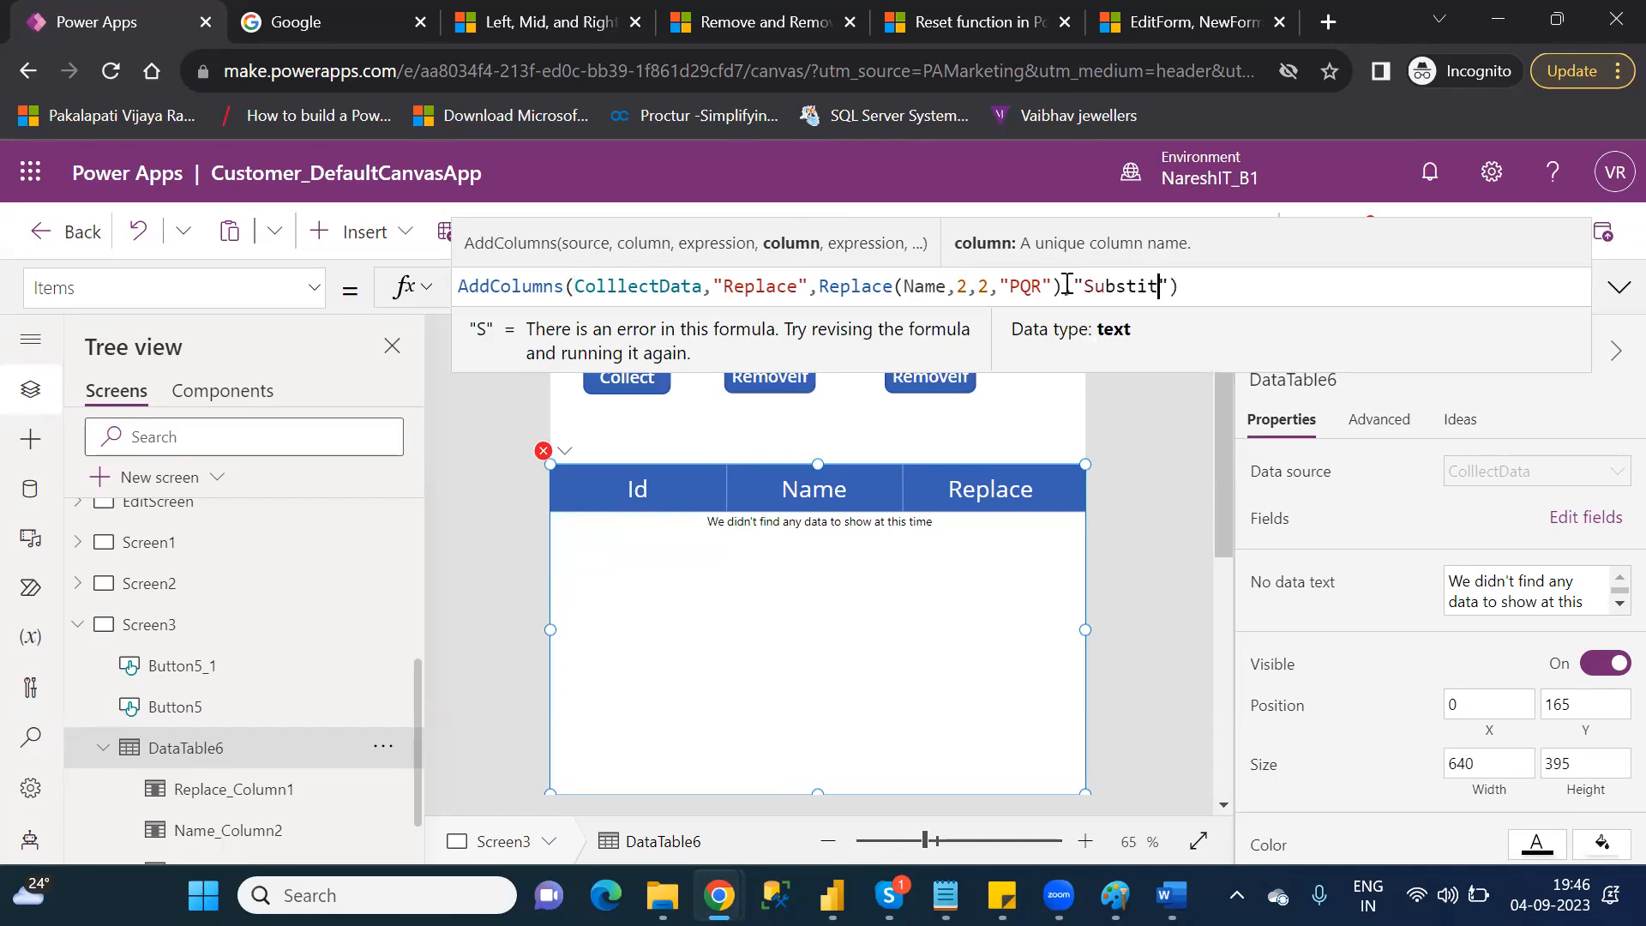
pyautogui.press('Right')
# - Start a Substitute function as the second column's expression, with Name as the text to process
pyautogui.write(',sub')
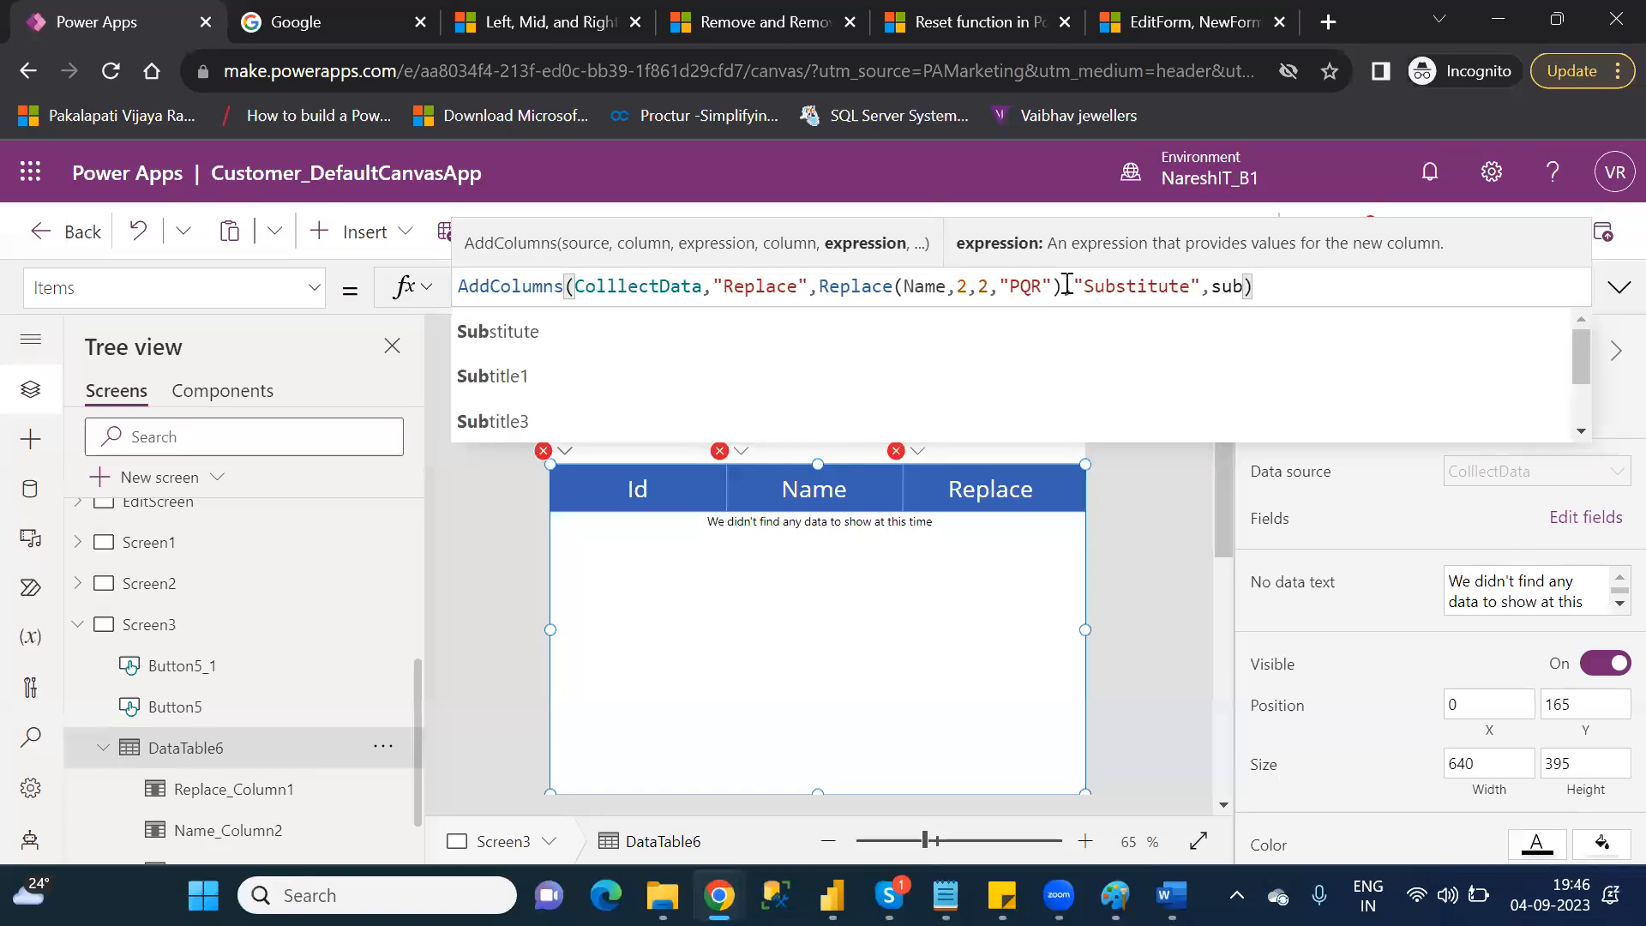
pyautogui.press('Tab')
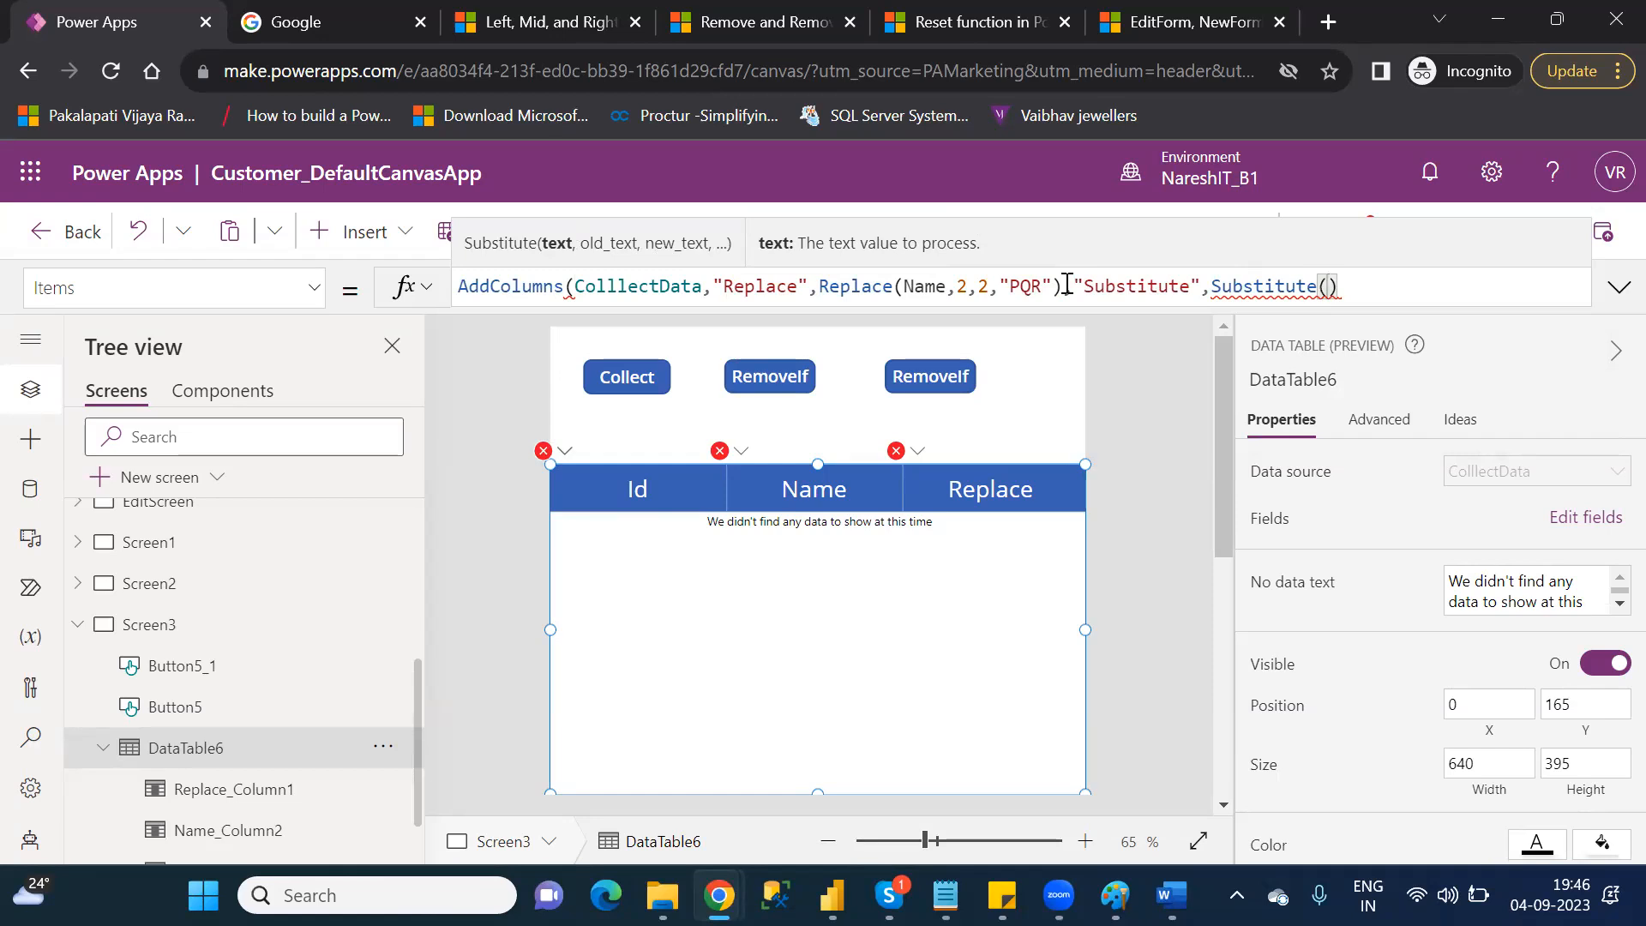
pyautogui.write('name')
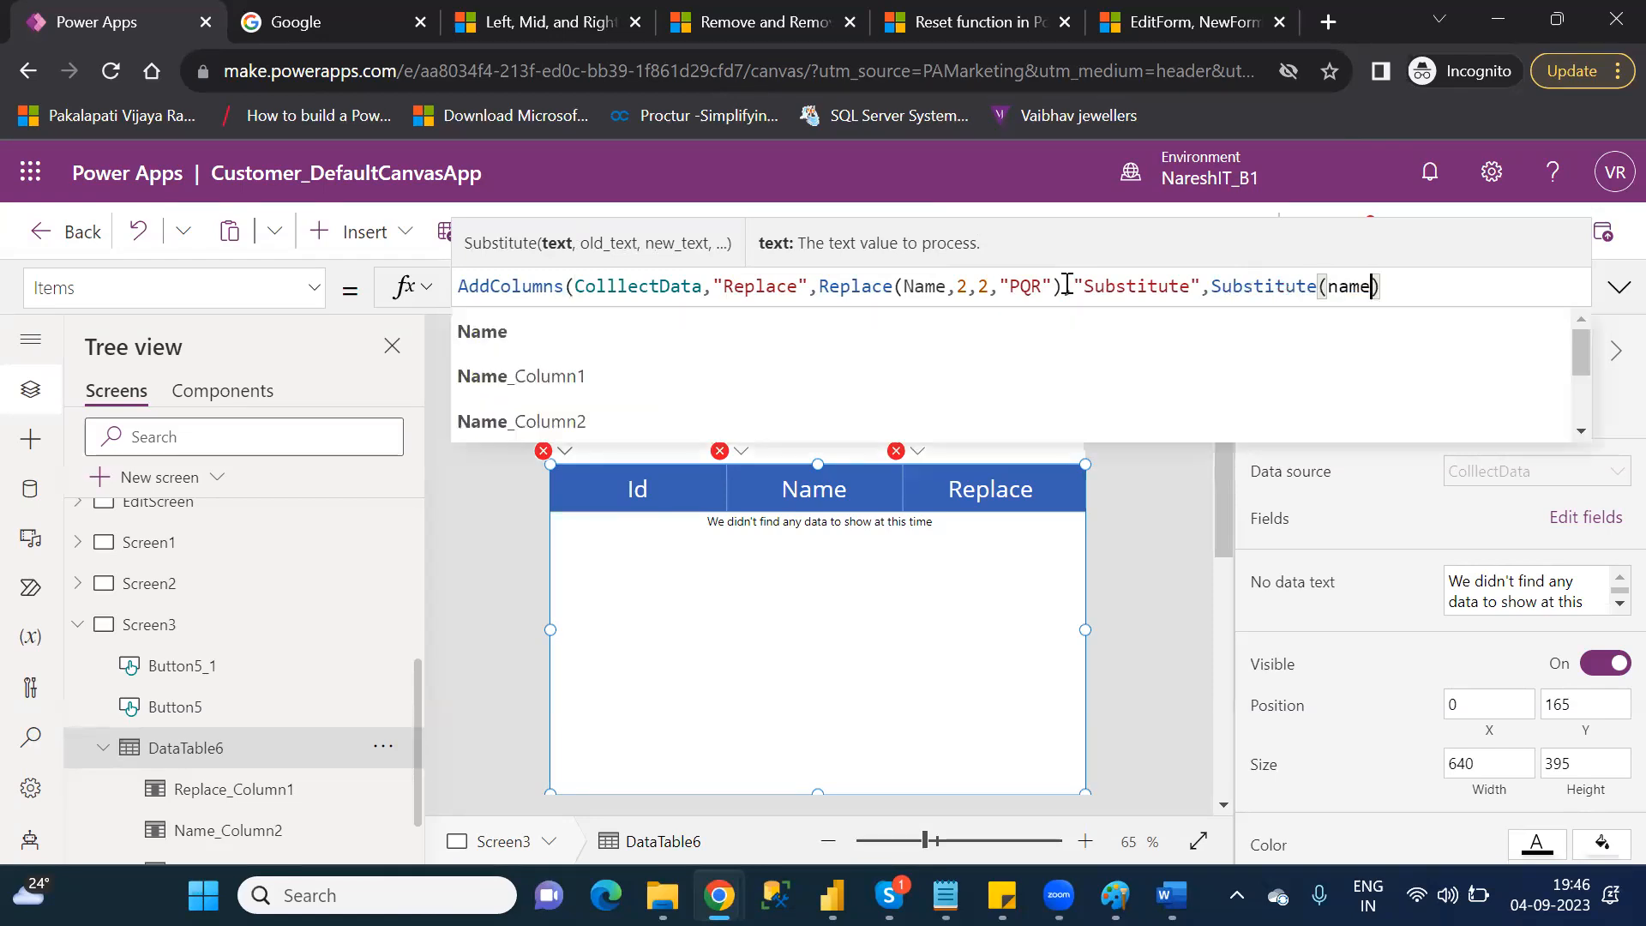
pyautogui.press('Tab')
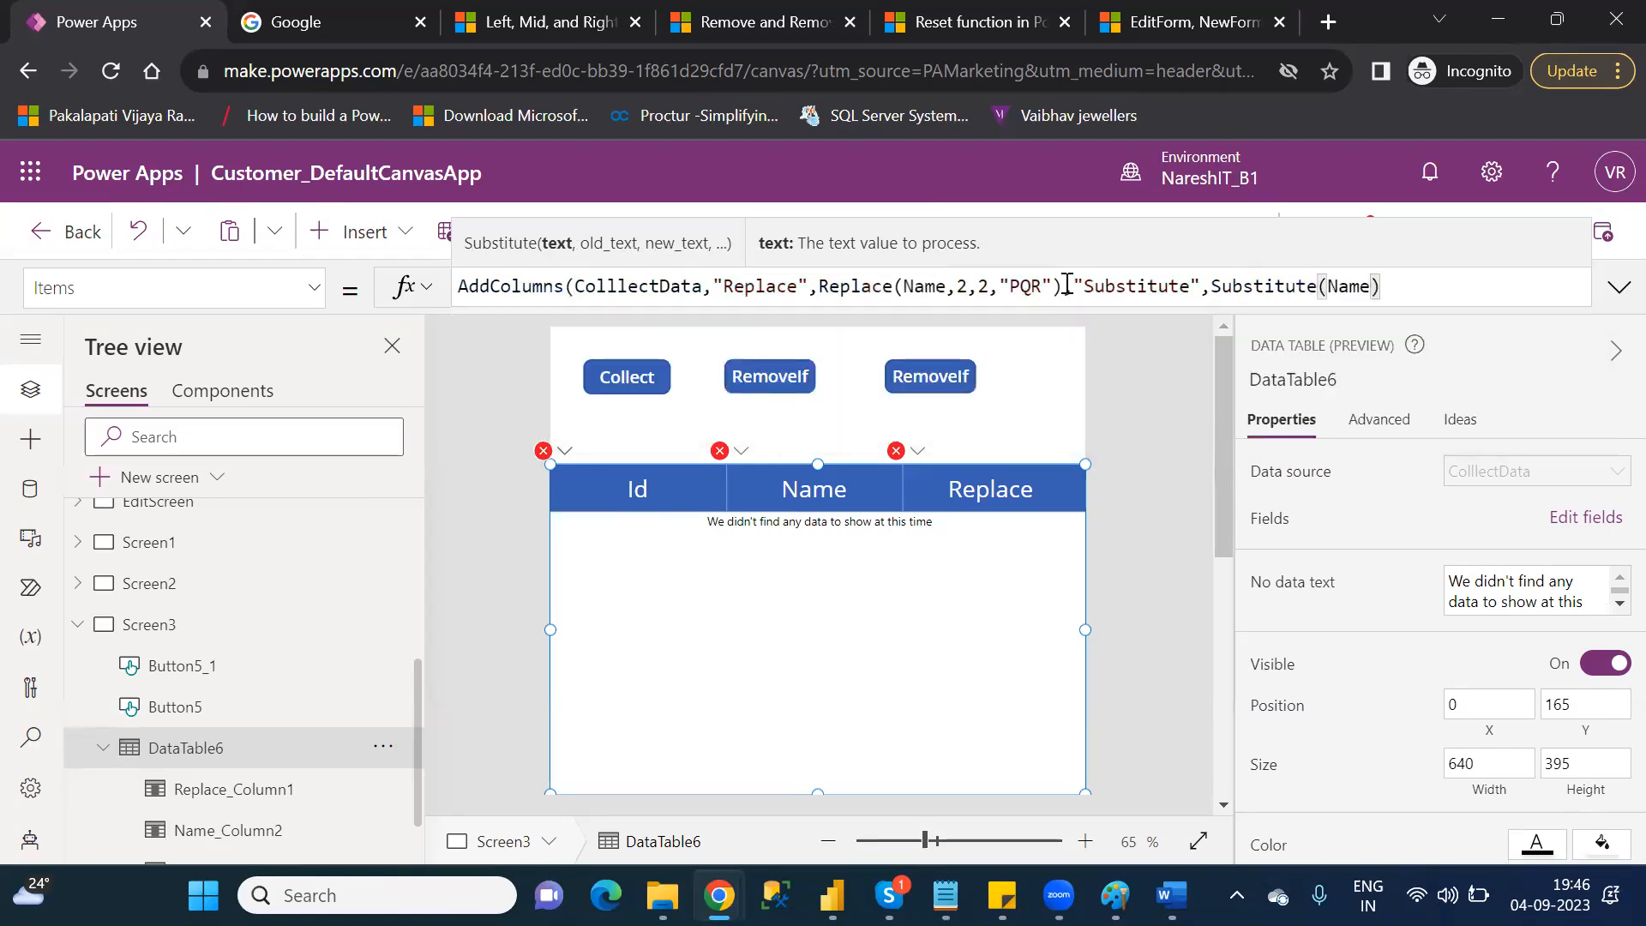
pyautogui.write(',')
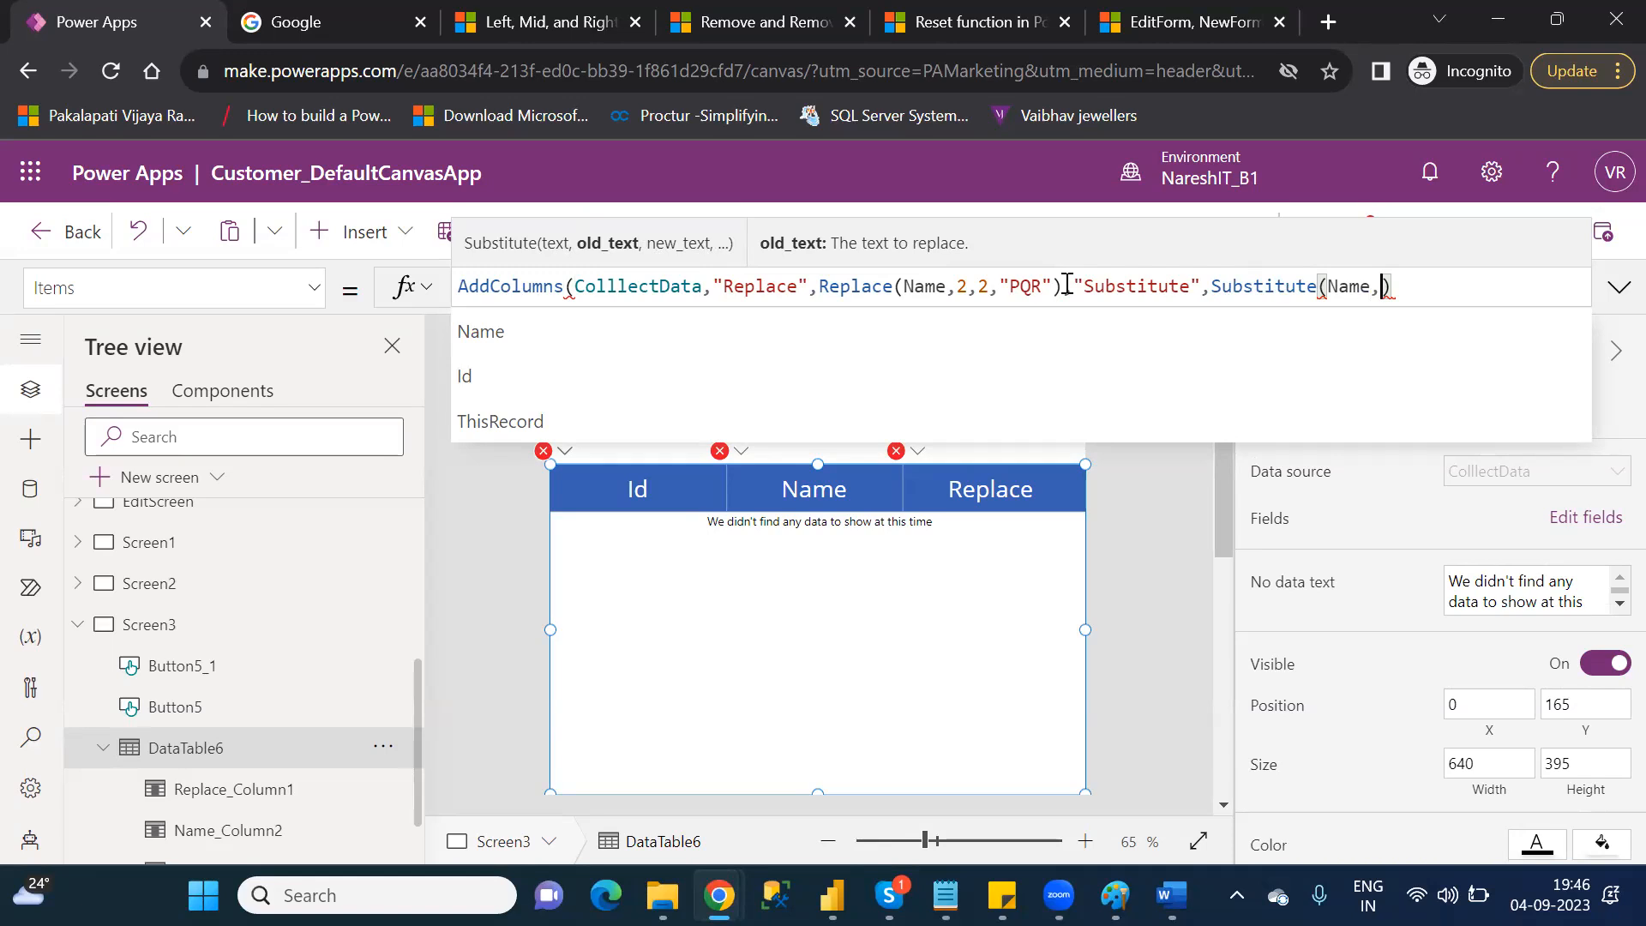
# - Give the Substitute function "A" as the old text and "Power Apps" as the new text
pyautogui.write('""')
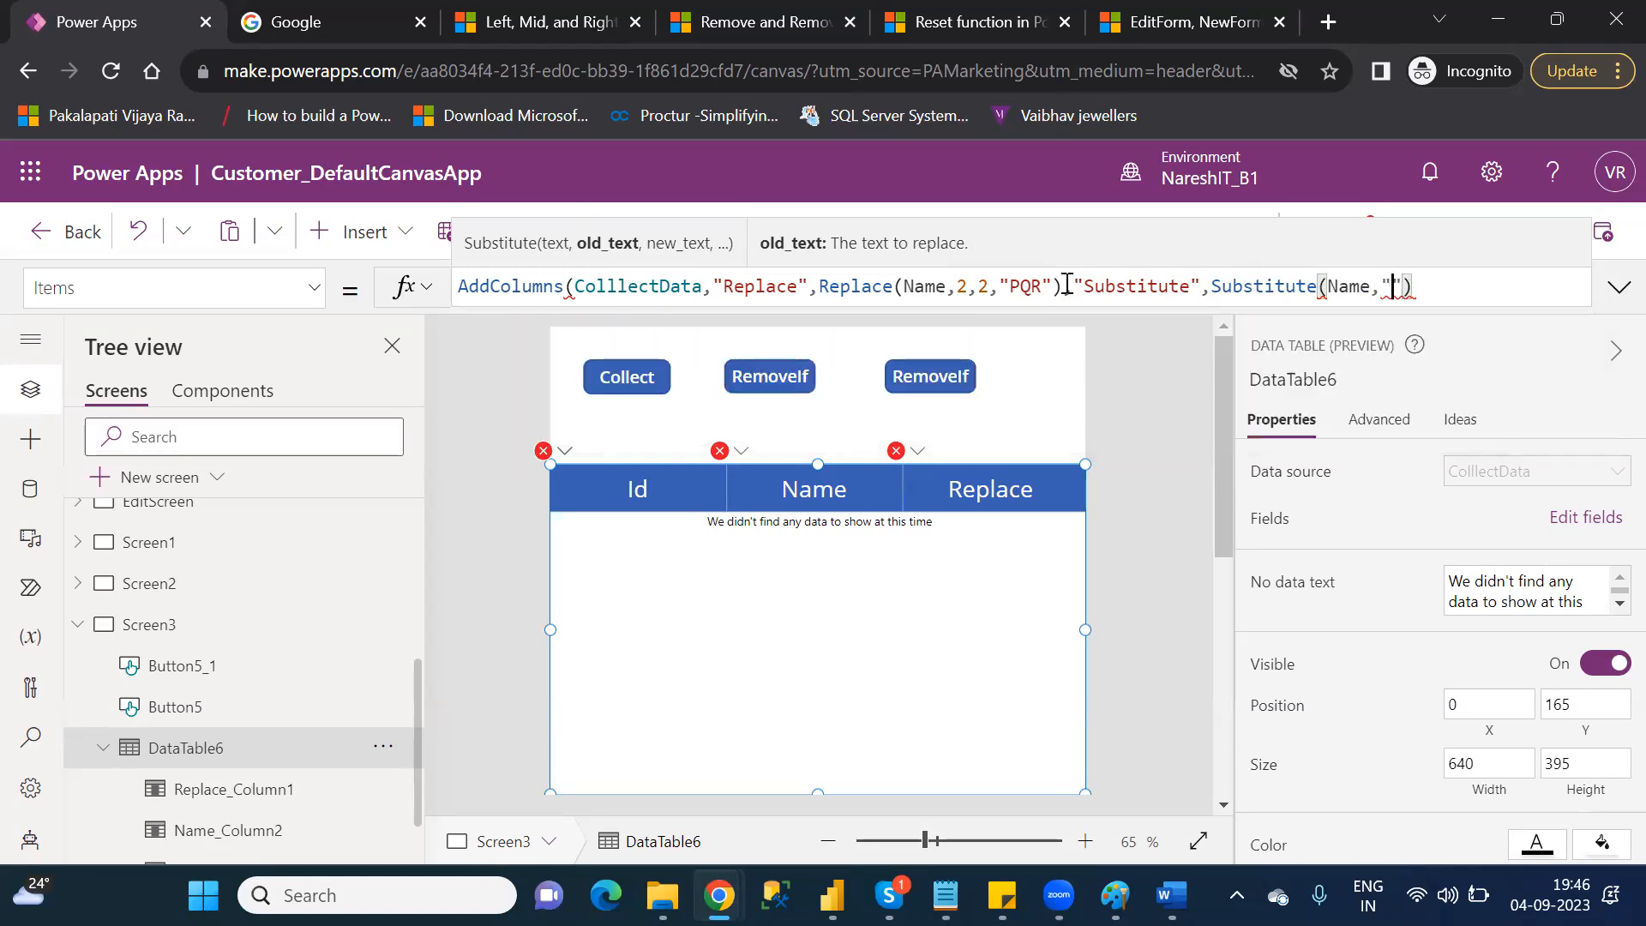
pyautogui.write('A')
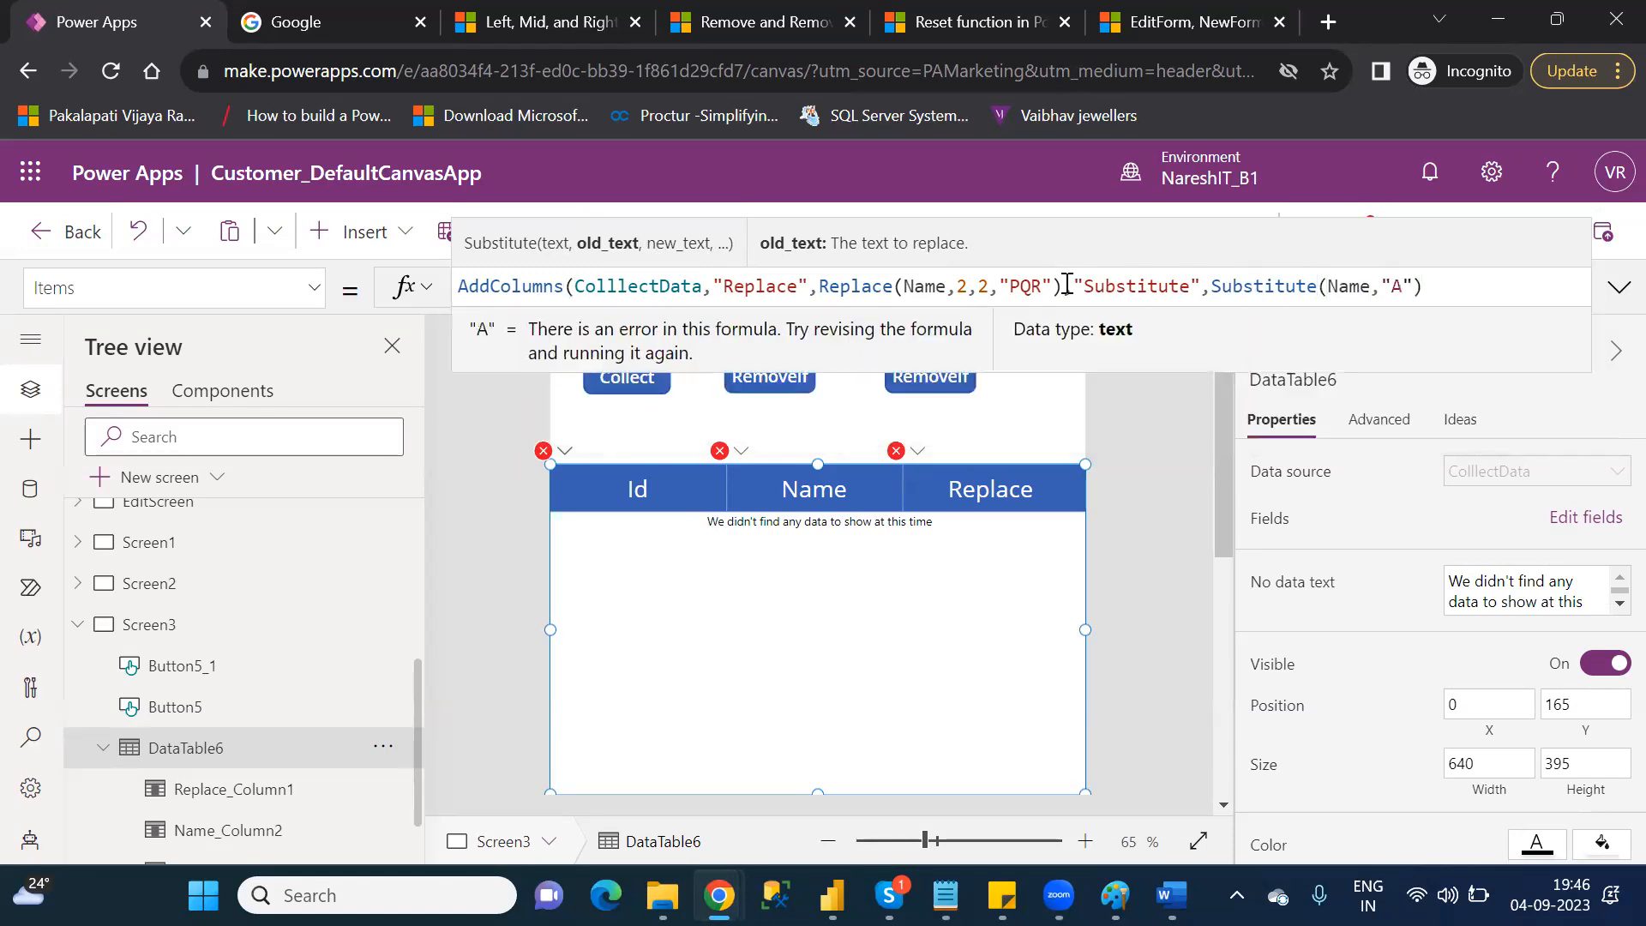
pyautogui.write(',""')
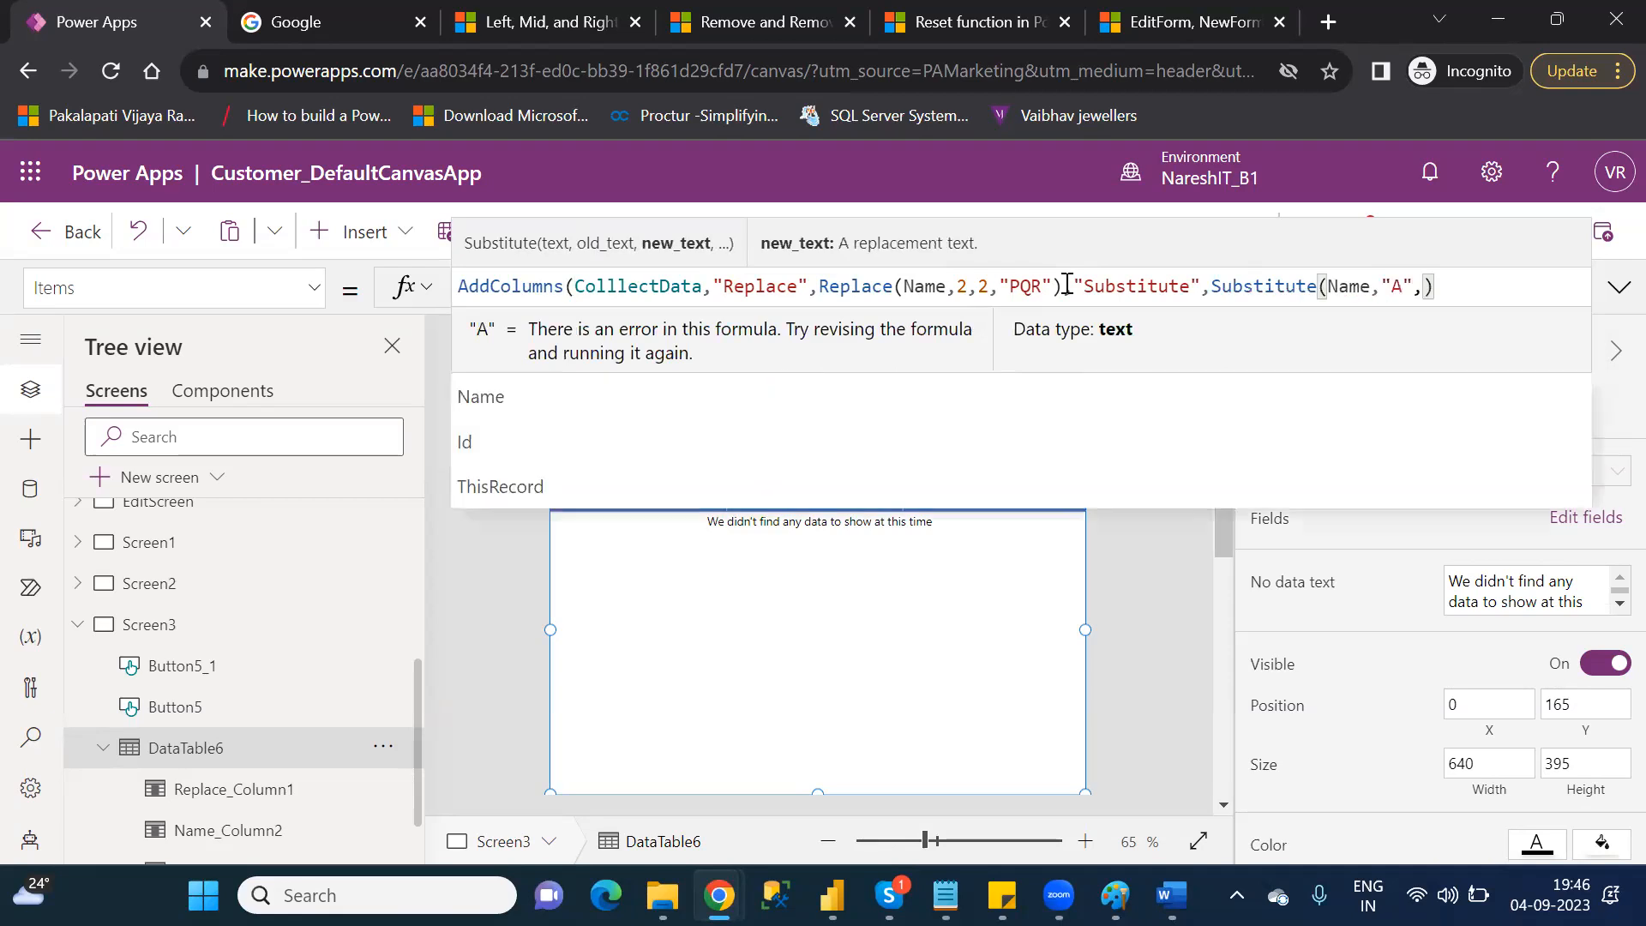
pyautogui.write('Powe')
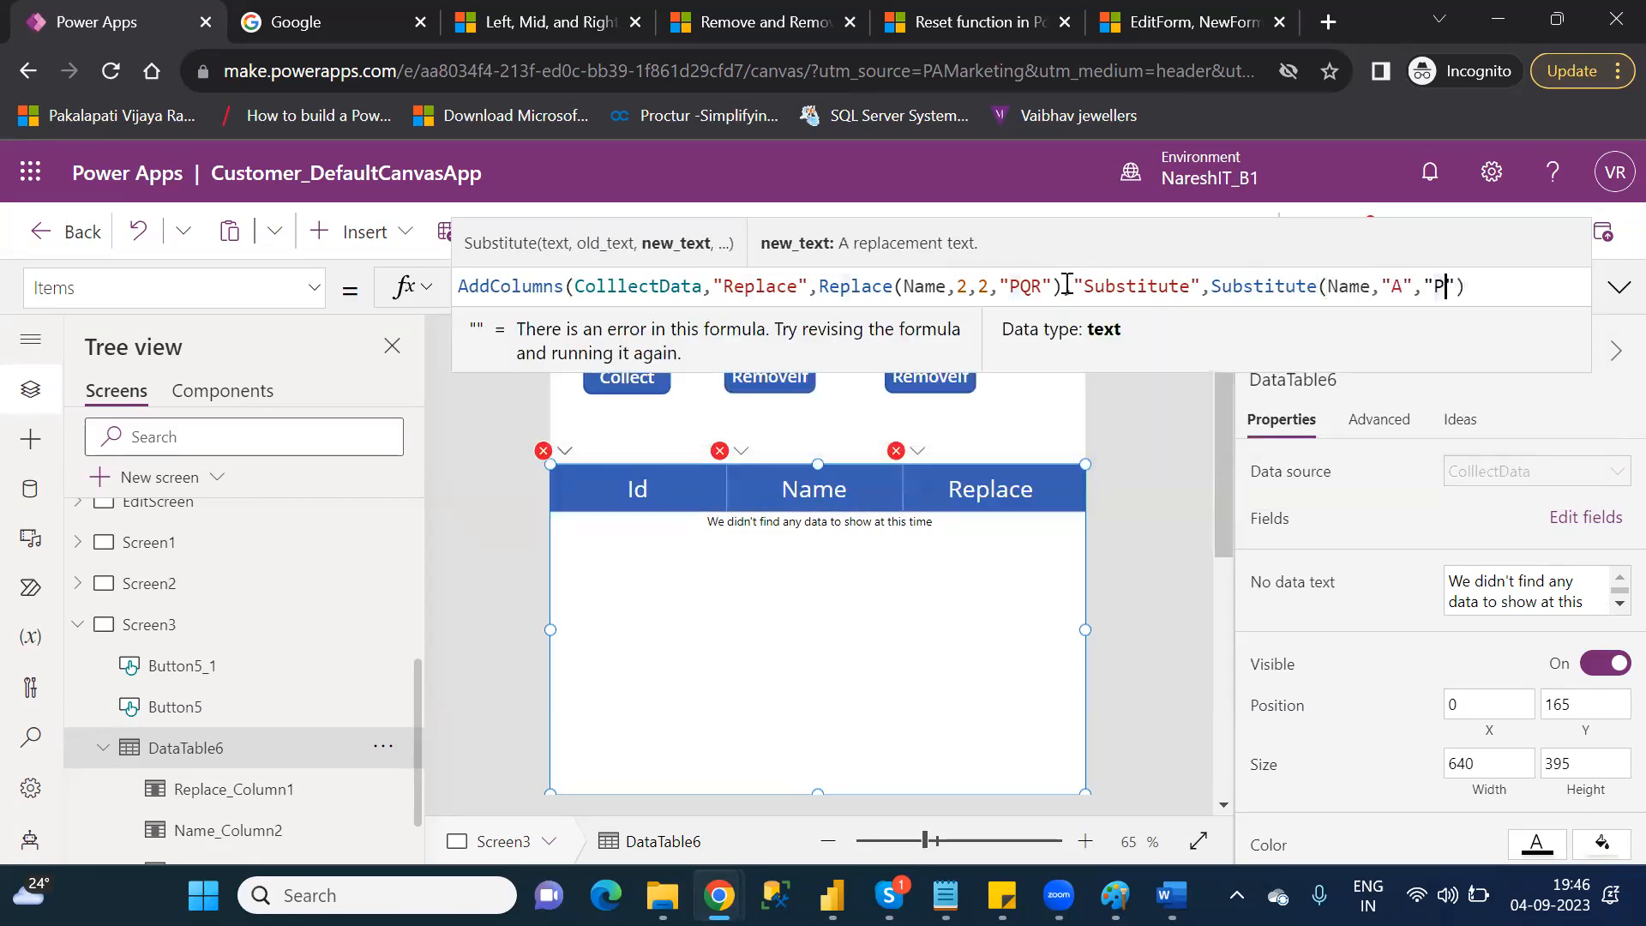
pyautogui.write('r Apps')
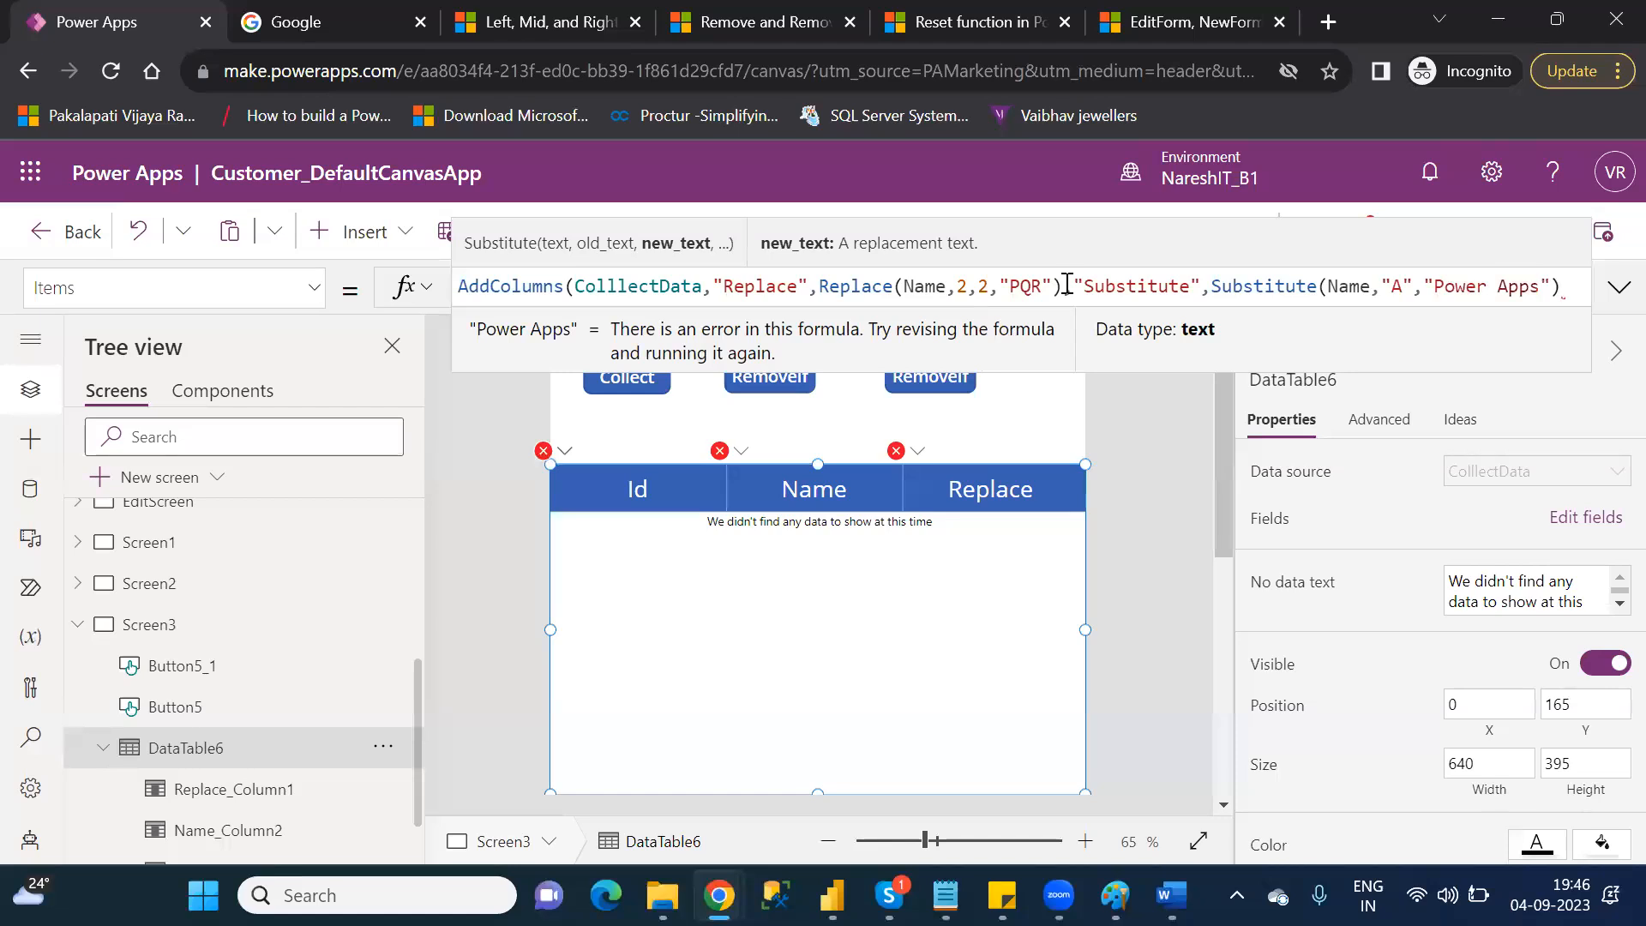
# - Check the Substitute function's arguments and complete the AddColumns formula with its closing parenthesis
pyautogui.doubleClick(1336, 286)
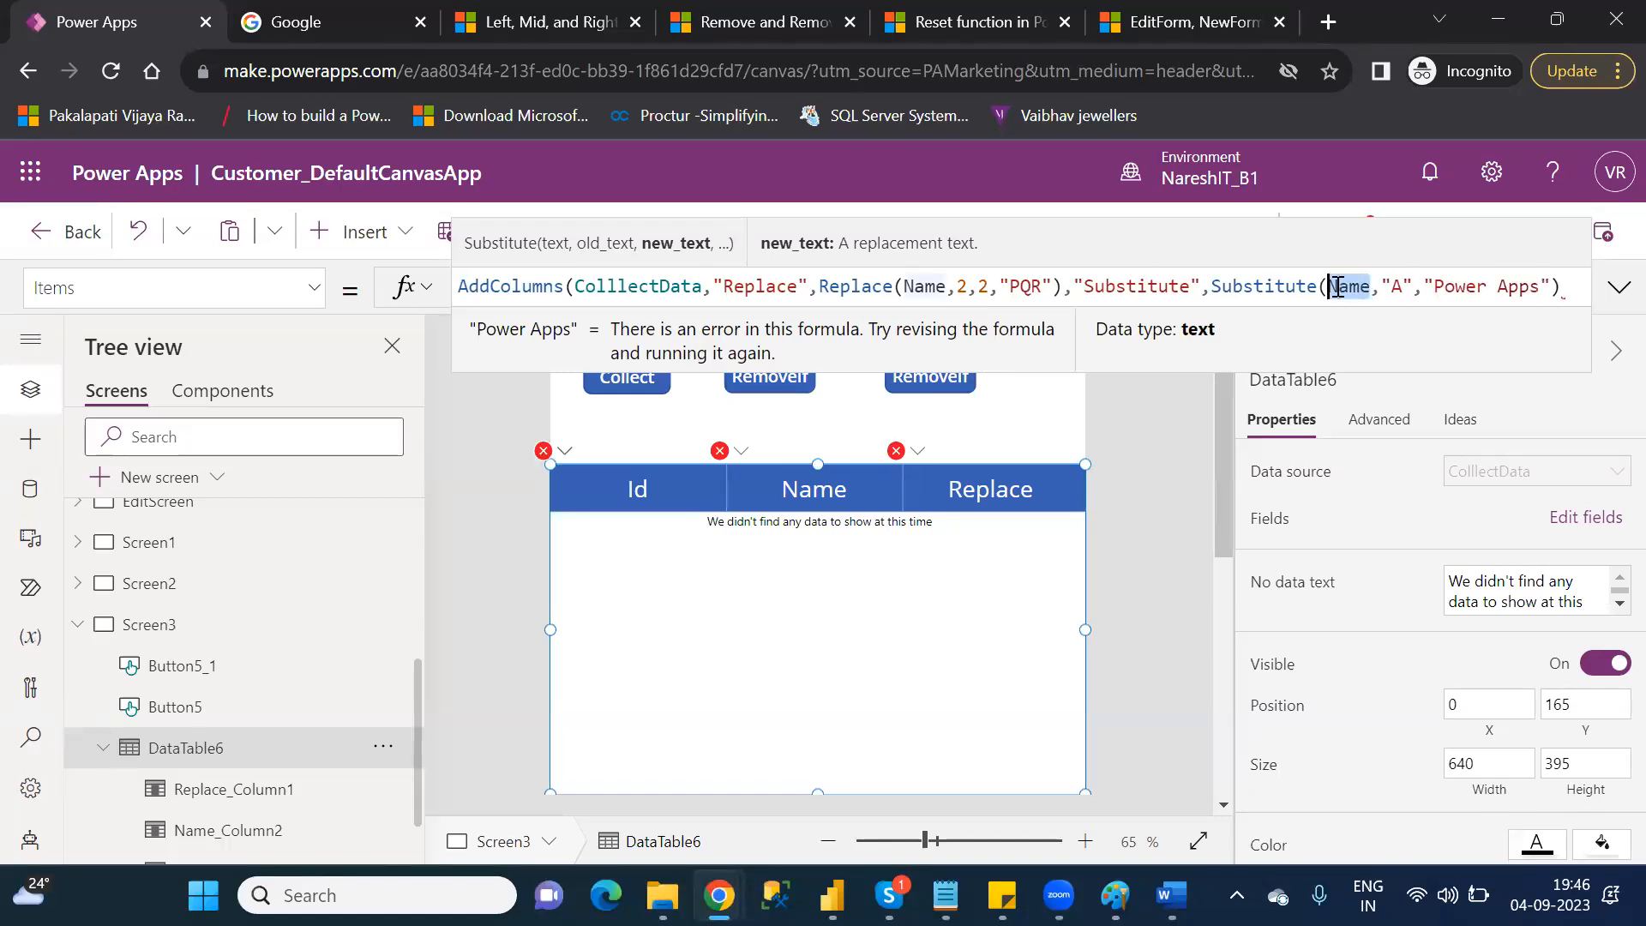
pyautogui.click(1399, 288)
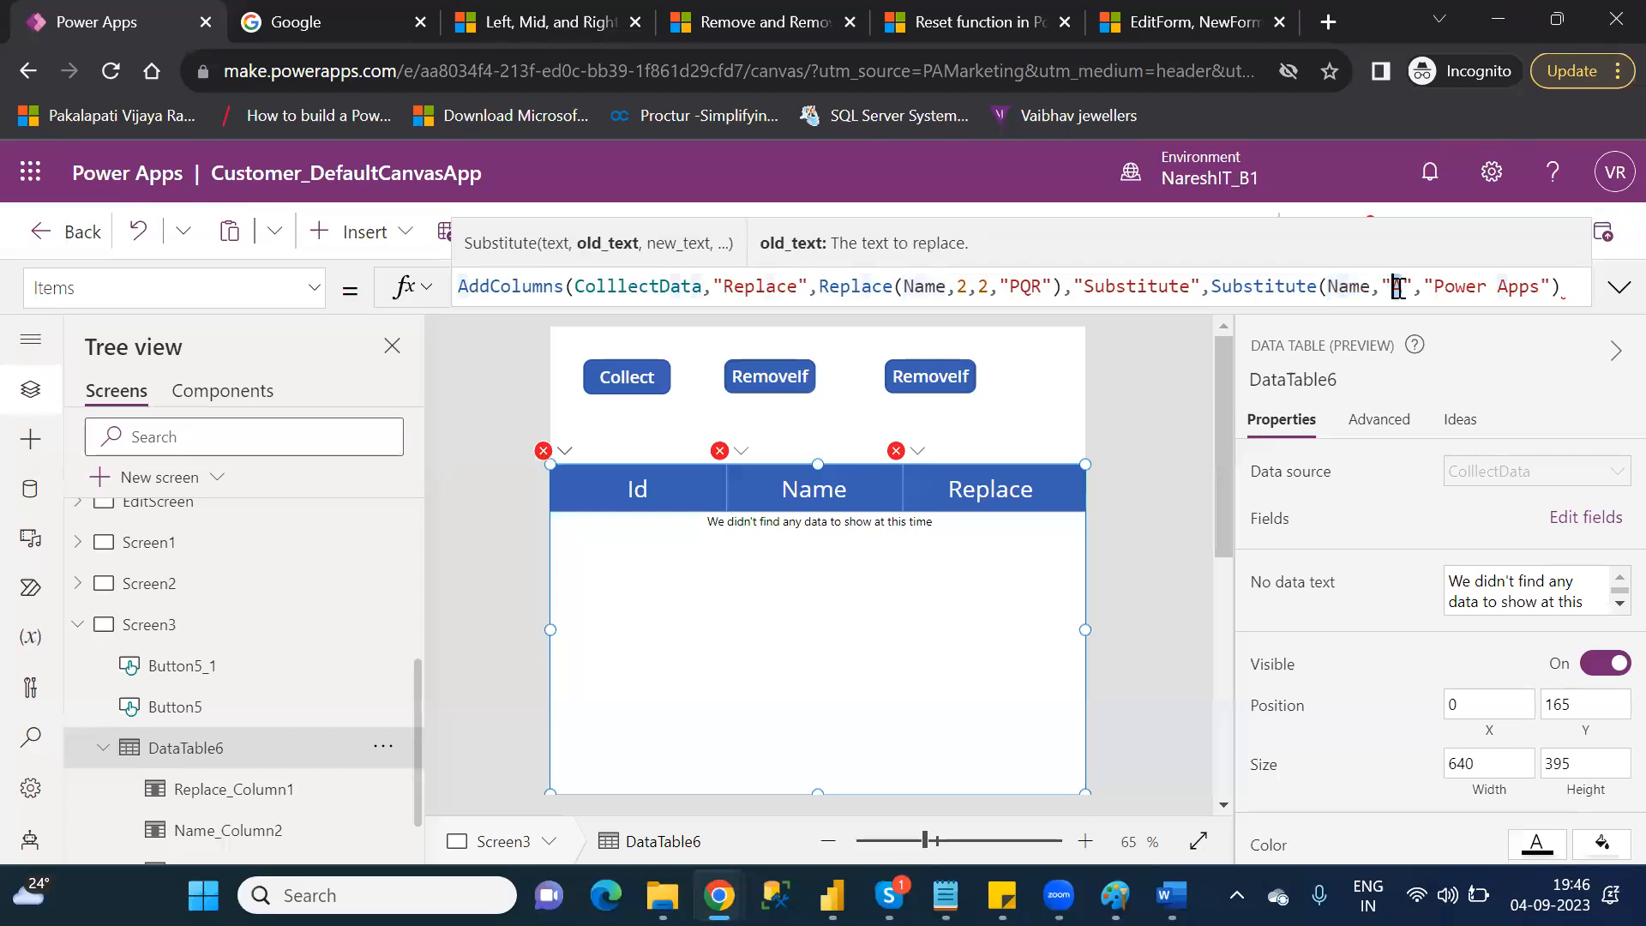
pyautogui.moveTo(1435, 288); pyautogui.dragTo(1541, 288)
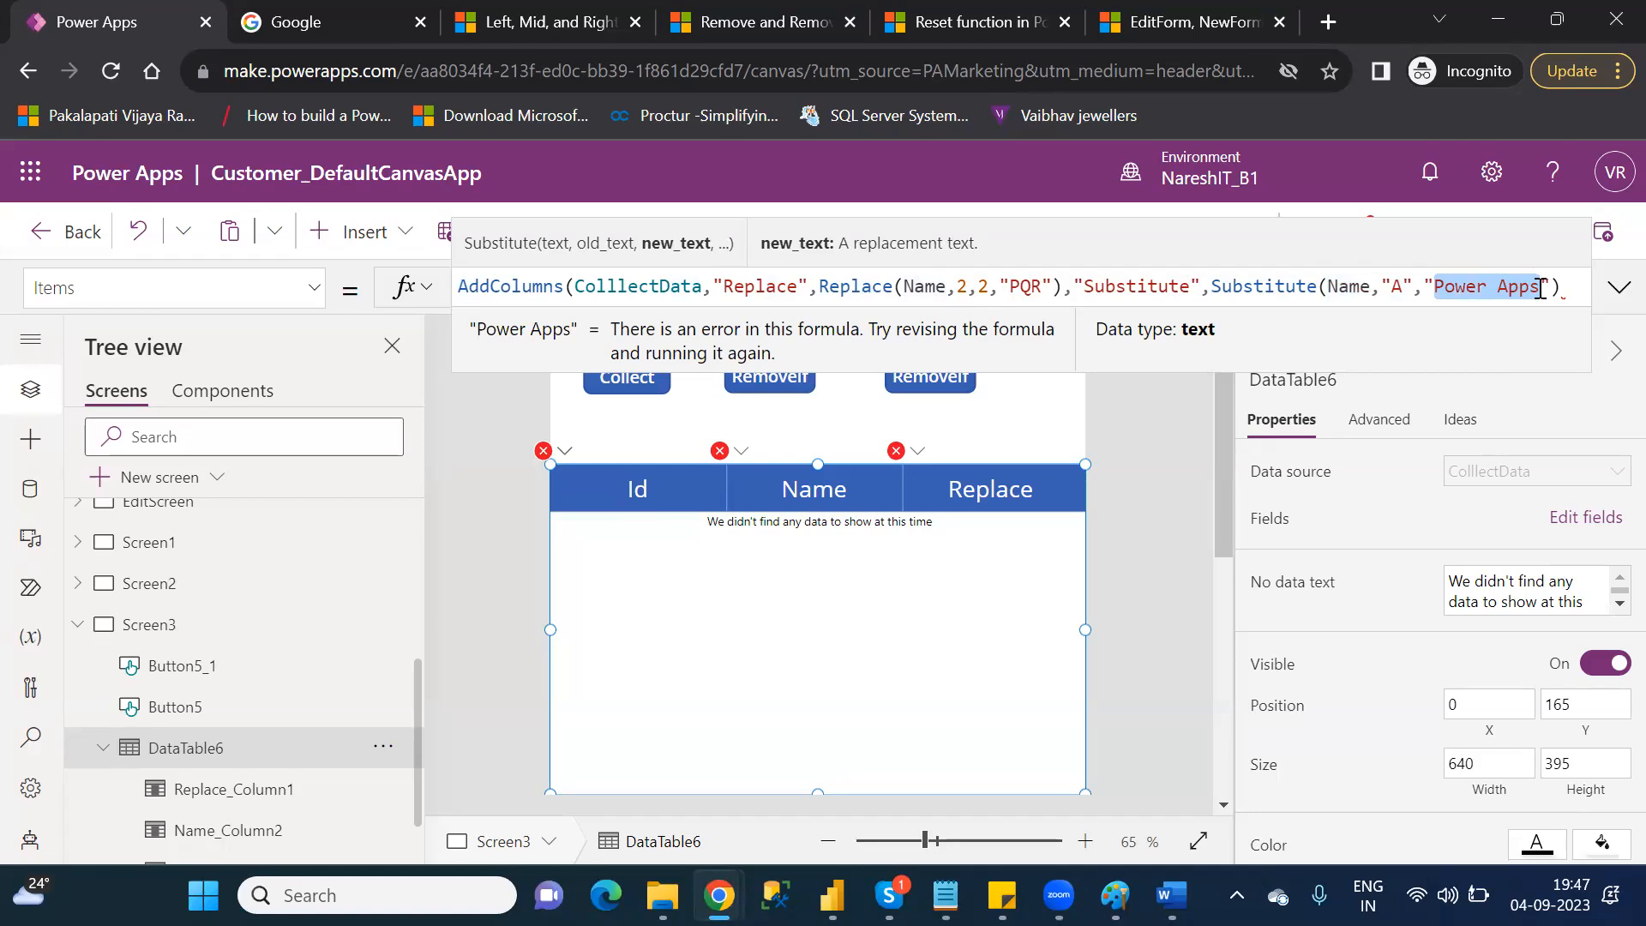
pyautogui.press('Right')
pyautogui.press('Right')
pyautogui.press('Right')
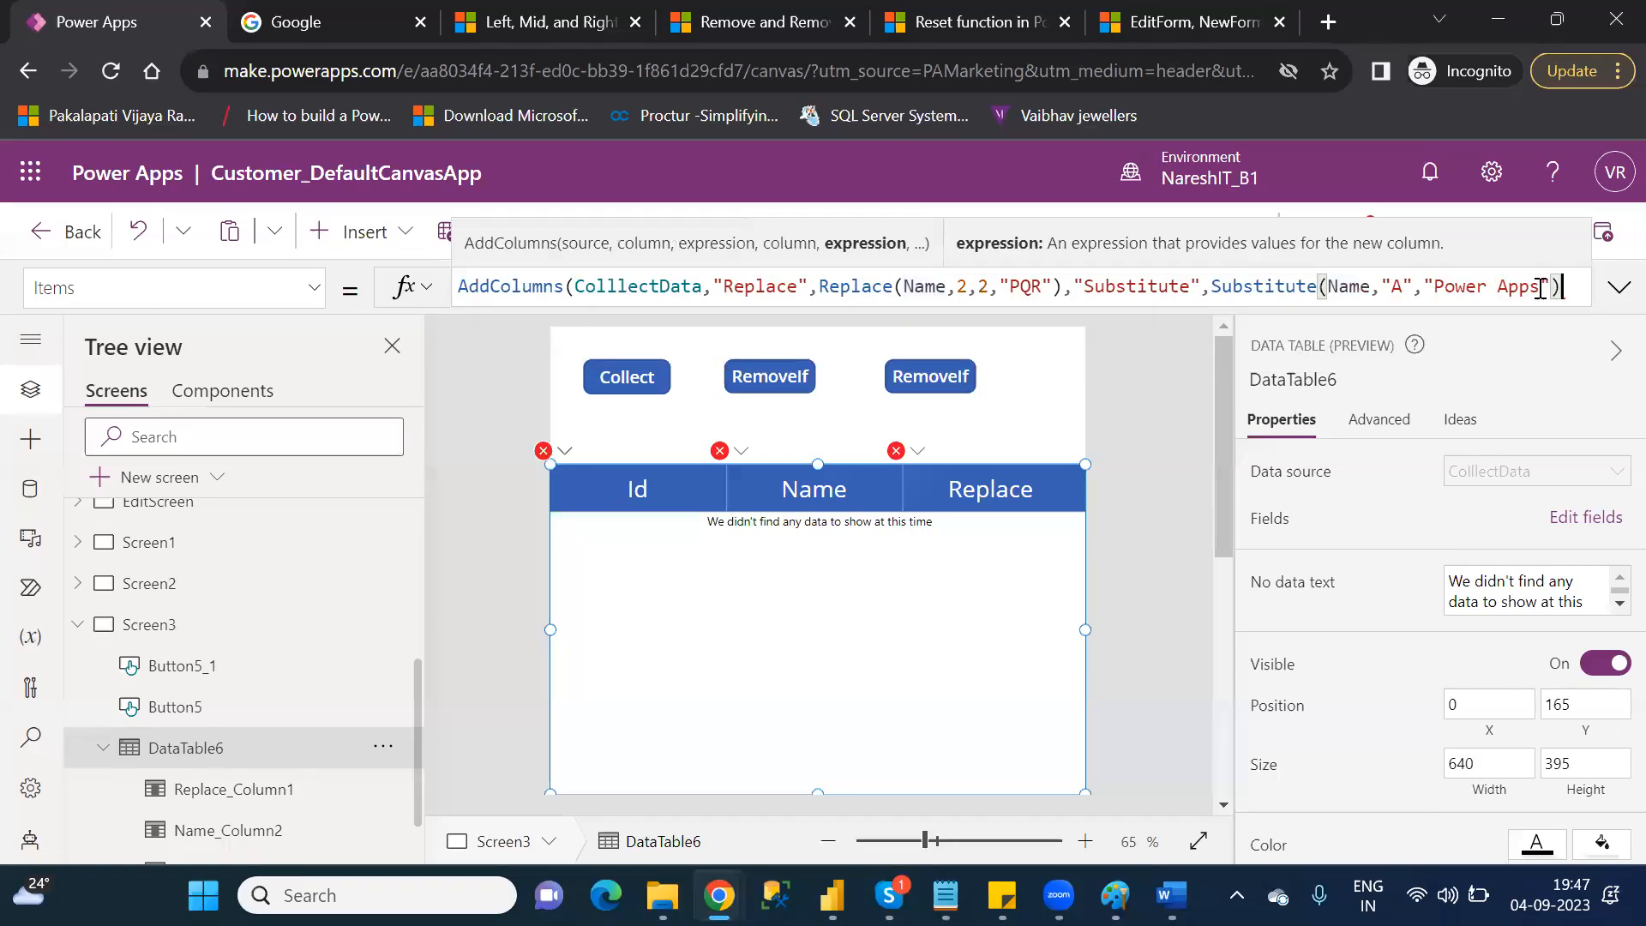
pyautogui.write(')')
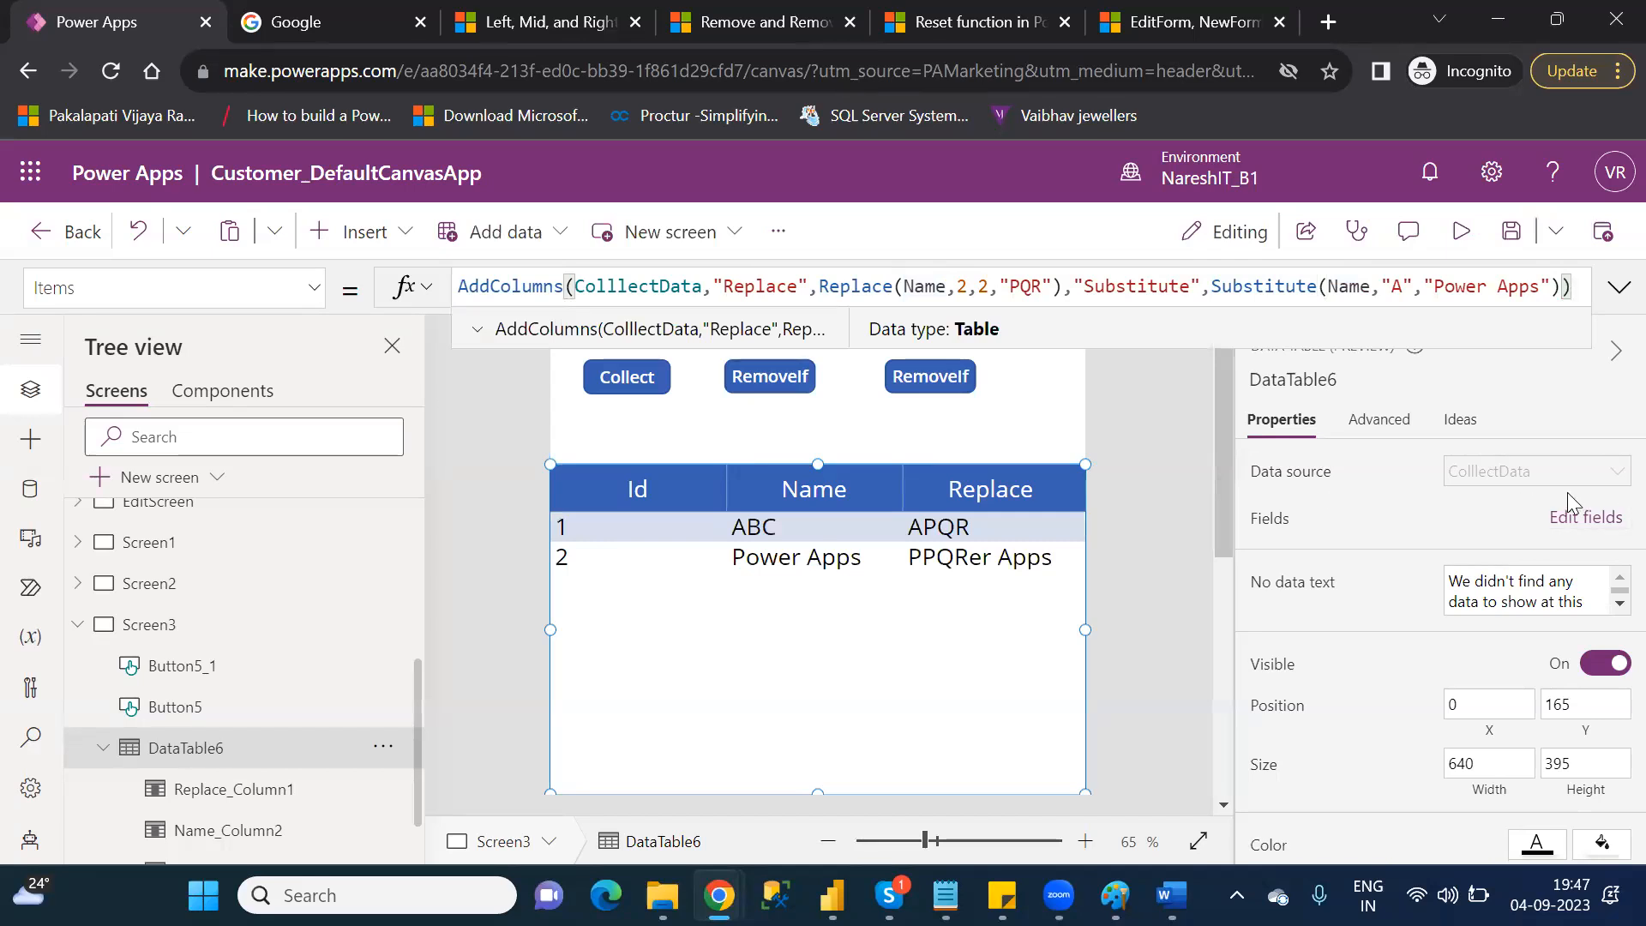
# - Add the Substitute field to DataTable6's displayed fields and close the field settings
pyautogui.click(1582, 519)
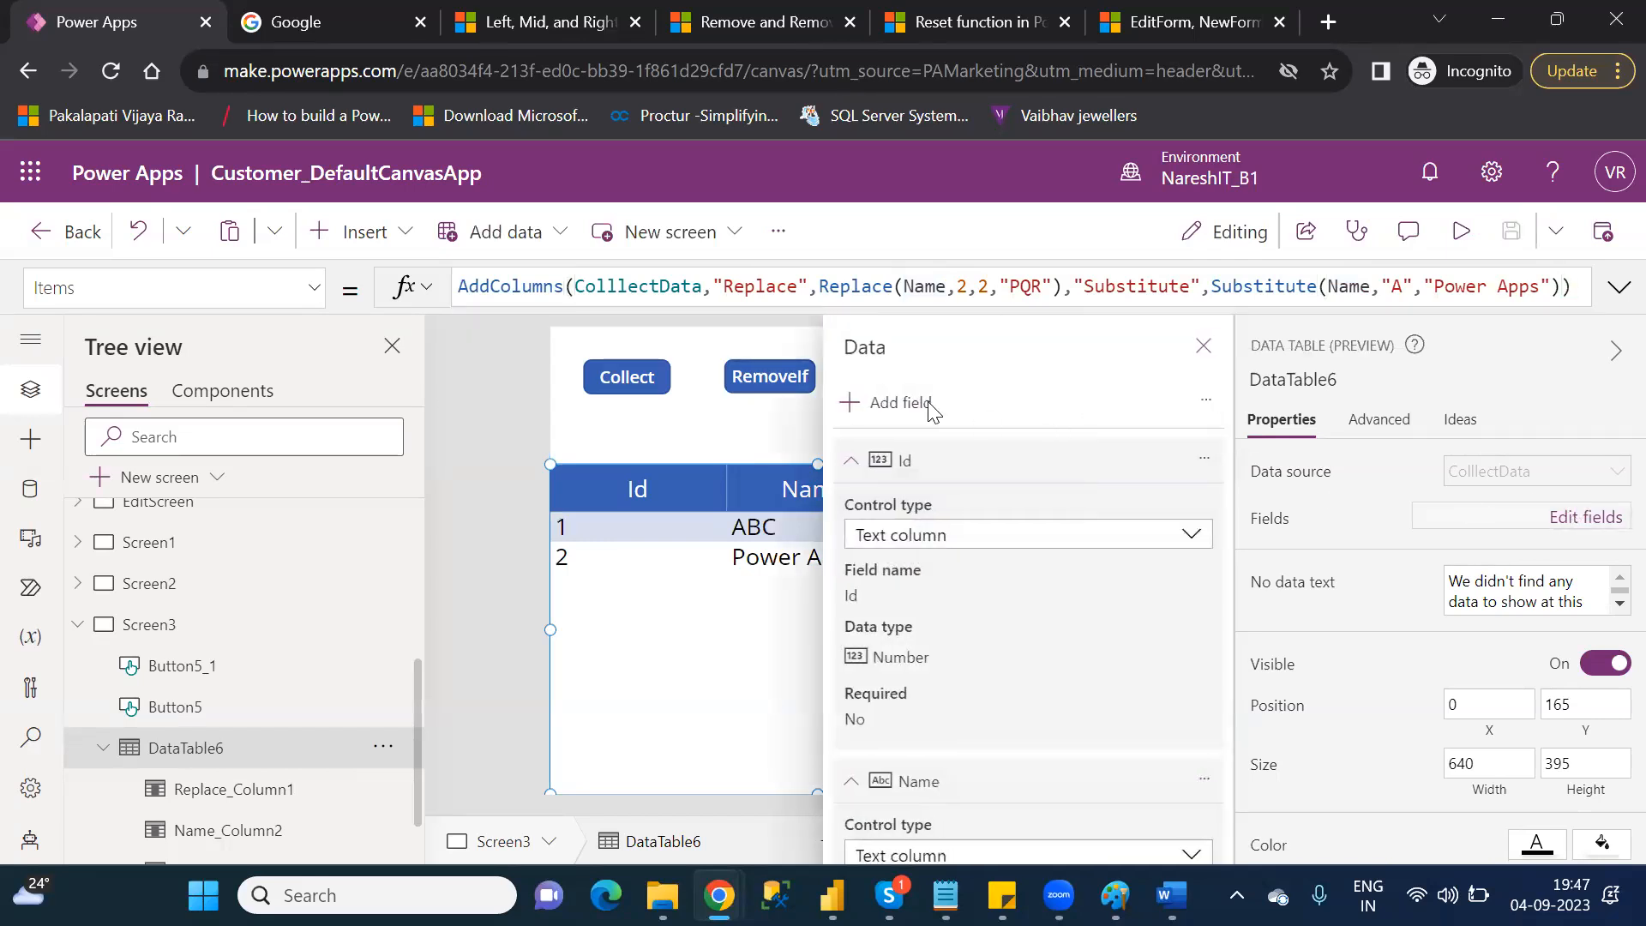
pyautogui.click(898, 405)
pyautogui.click(876, 560)
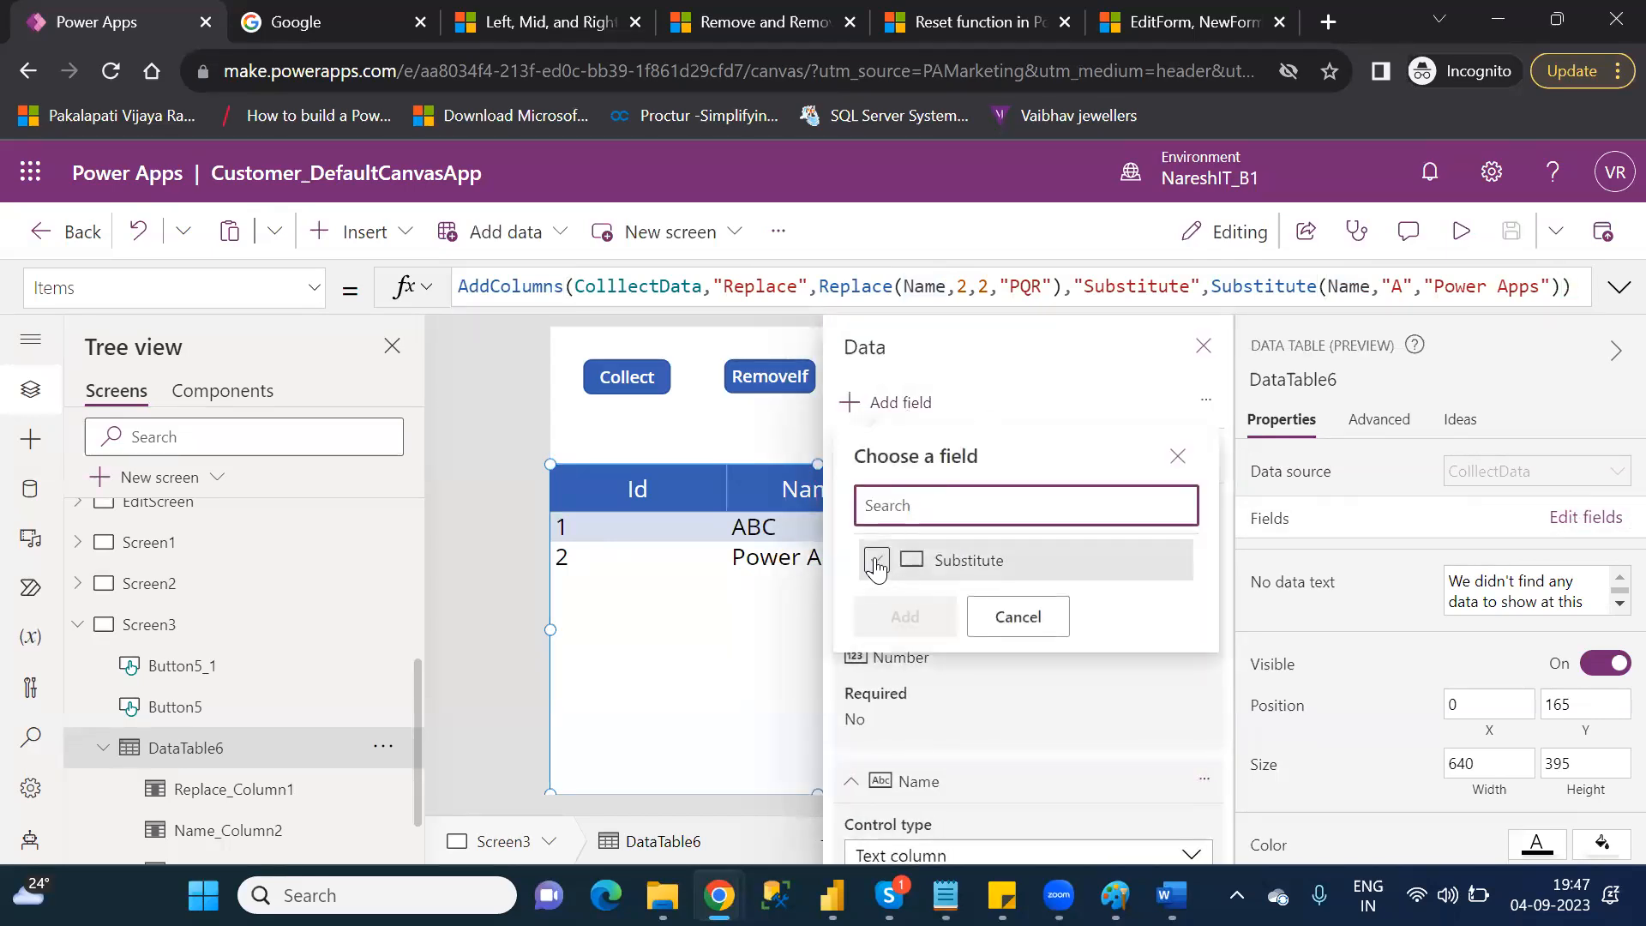
pyautogui.click(905, 616)
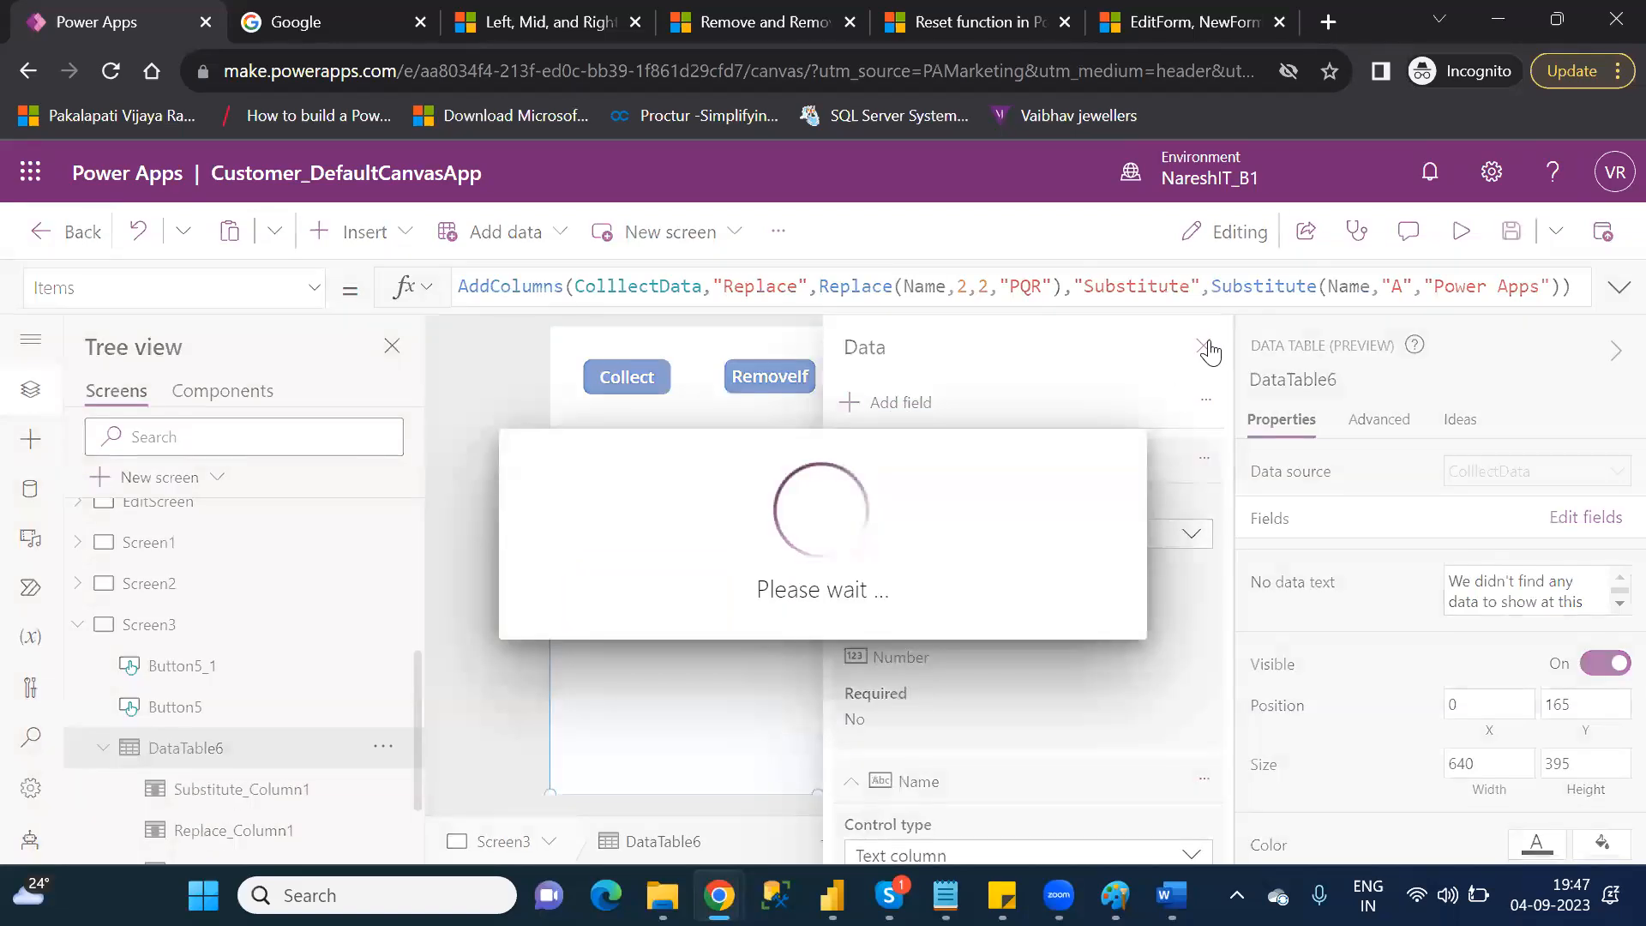
pyautogui.click(1204, 346)
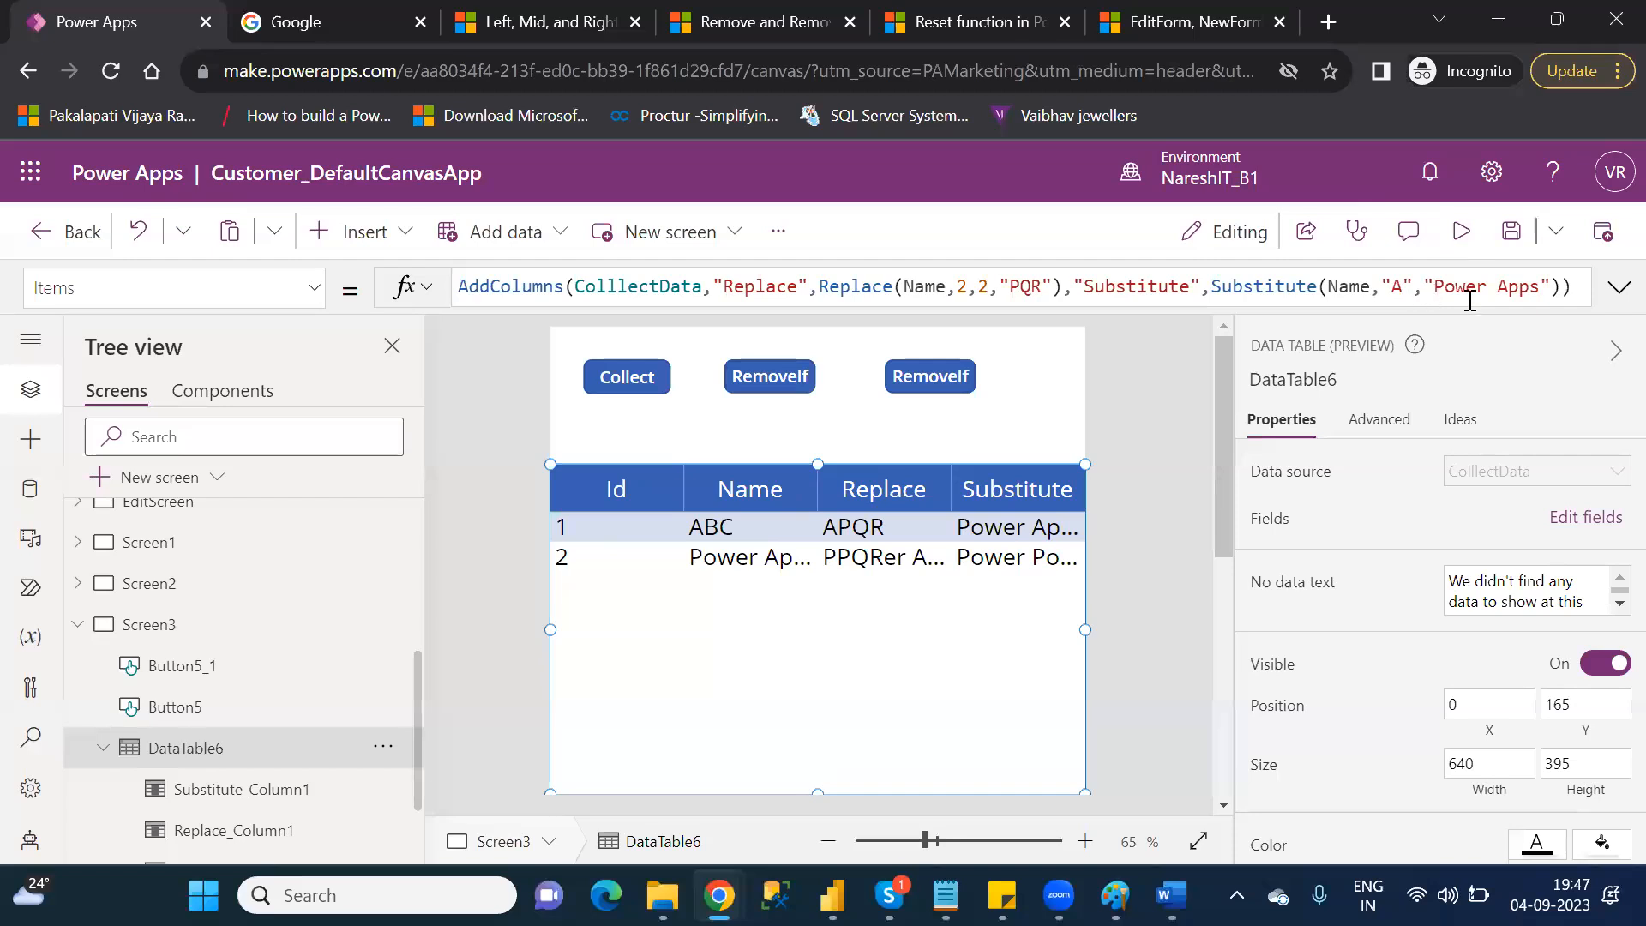
# - Widen the data table's Substitute column to 284 and bring the whole column into view
pyautogui.click(954, 480)
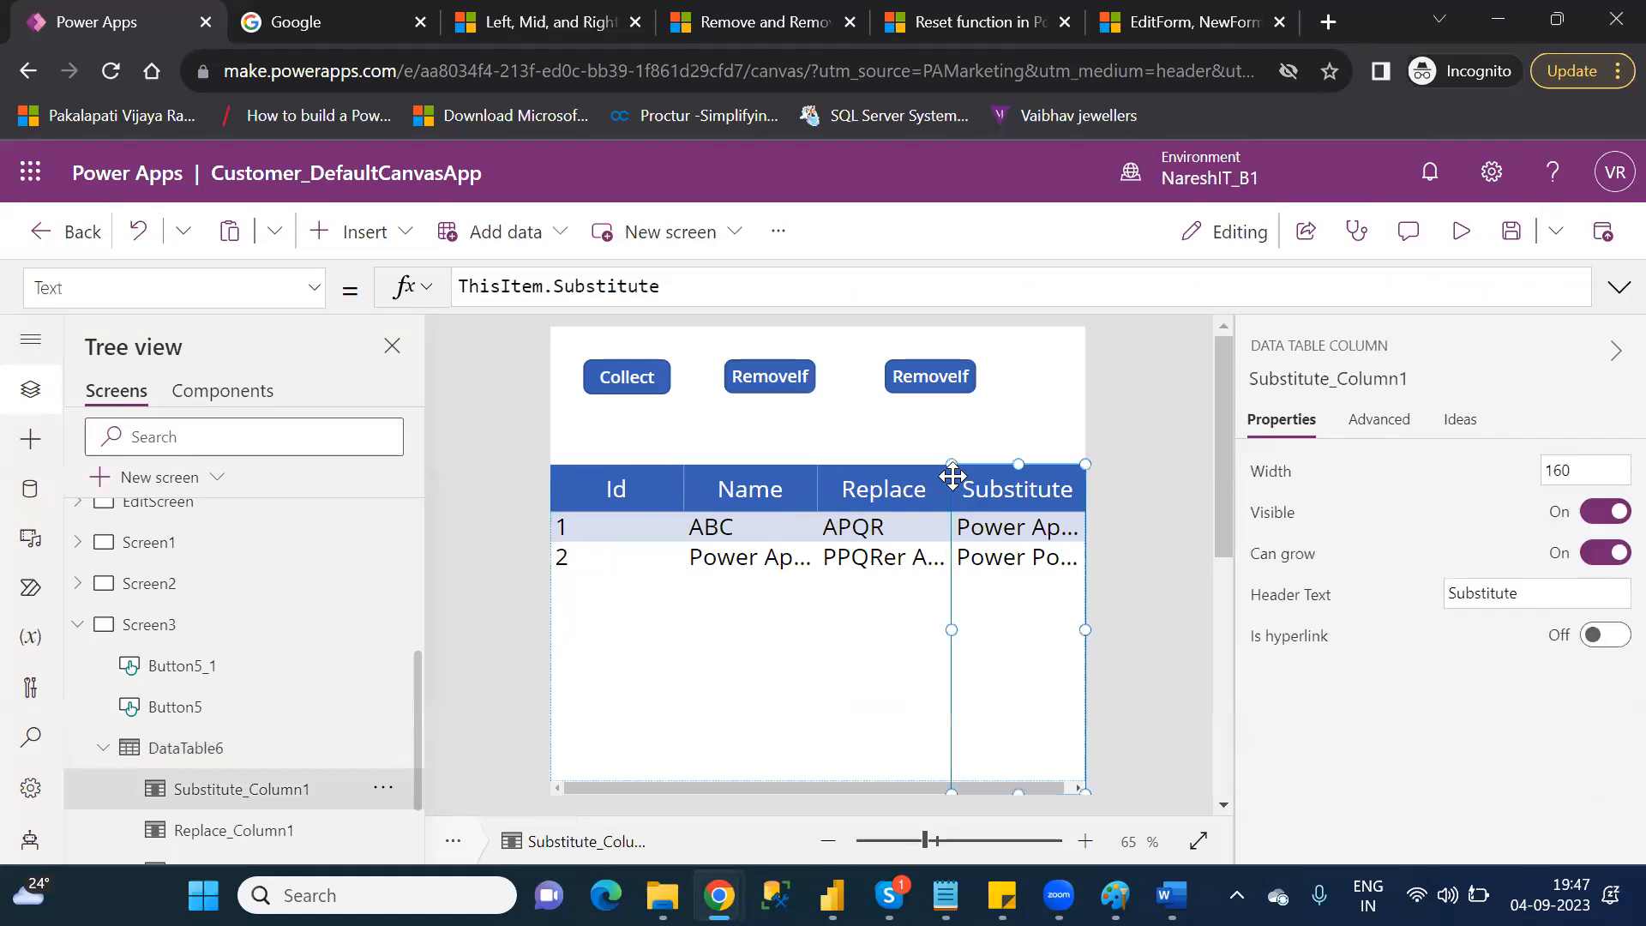
pyautogui.moveTo(884, 466); pyautogui.dragTo(847, 463)
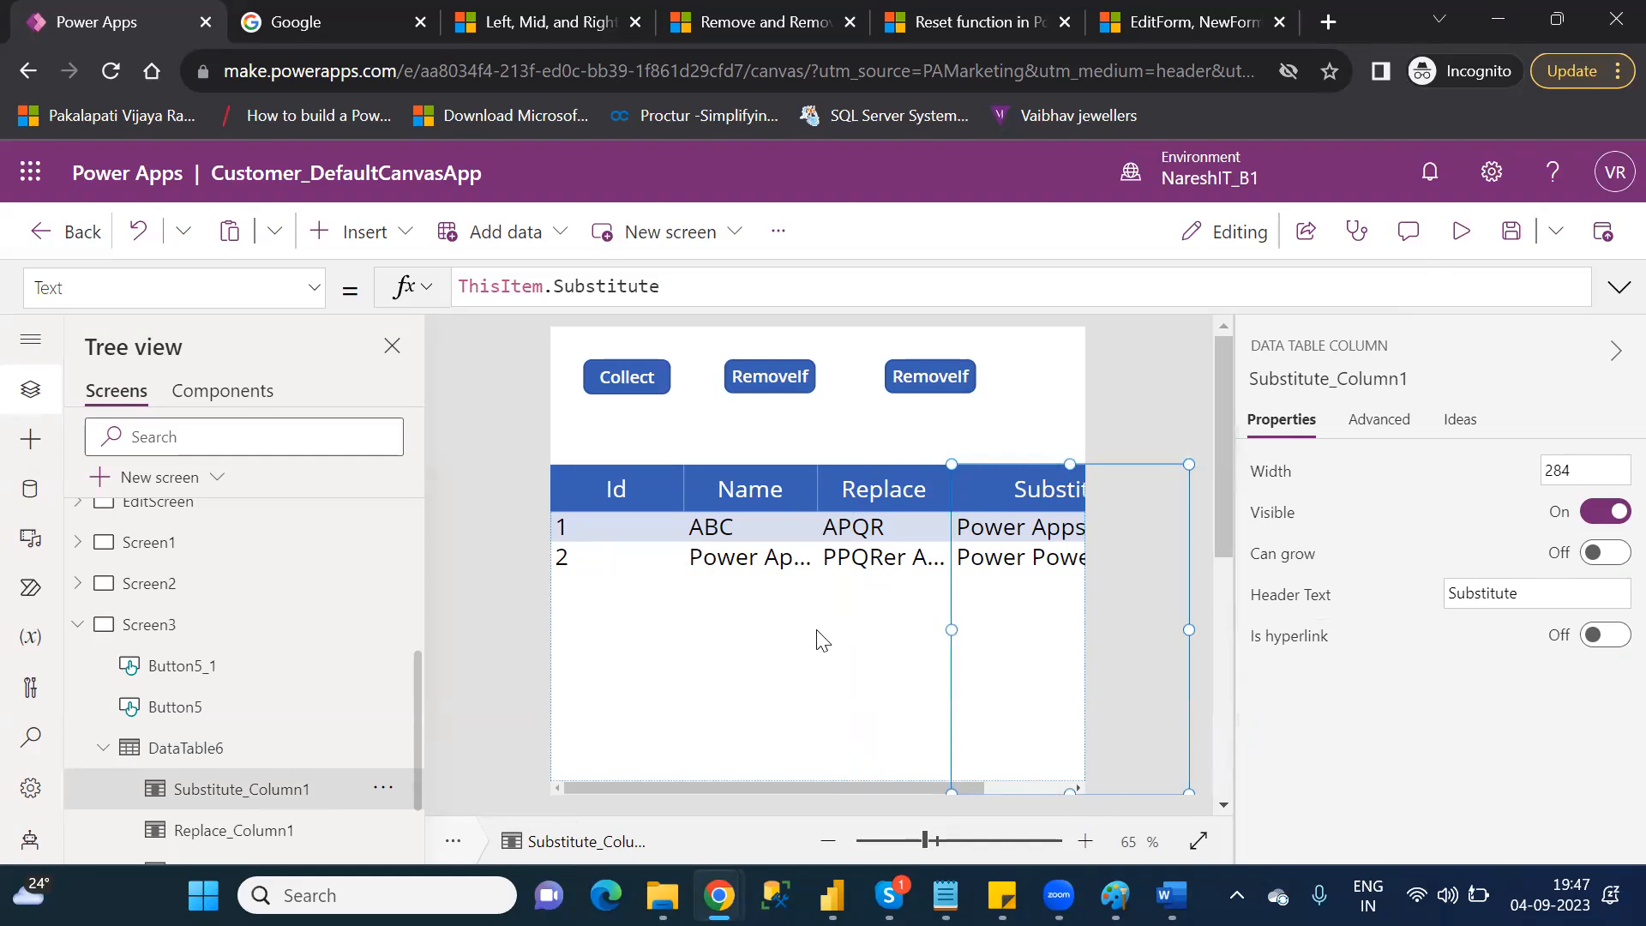
pyautogui.click(186, 750)
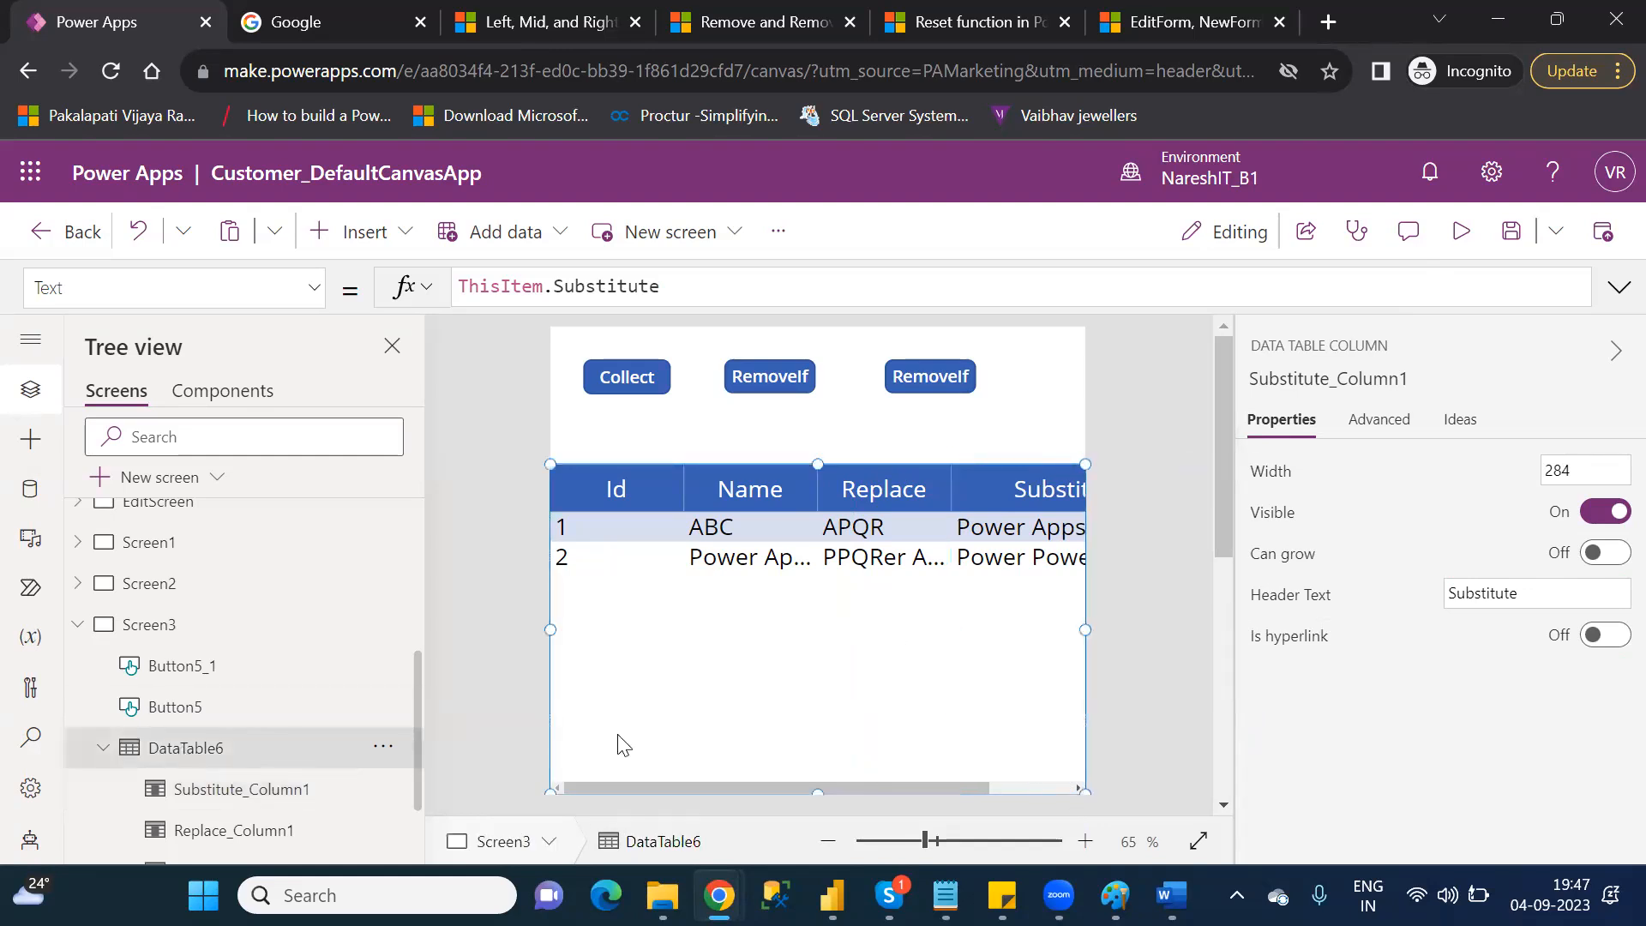
pyautogui.click(1027, 782)
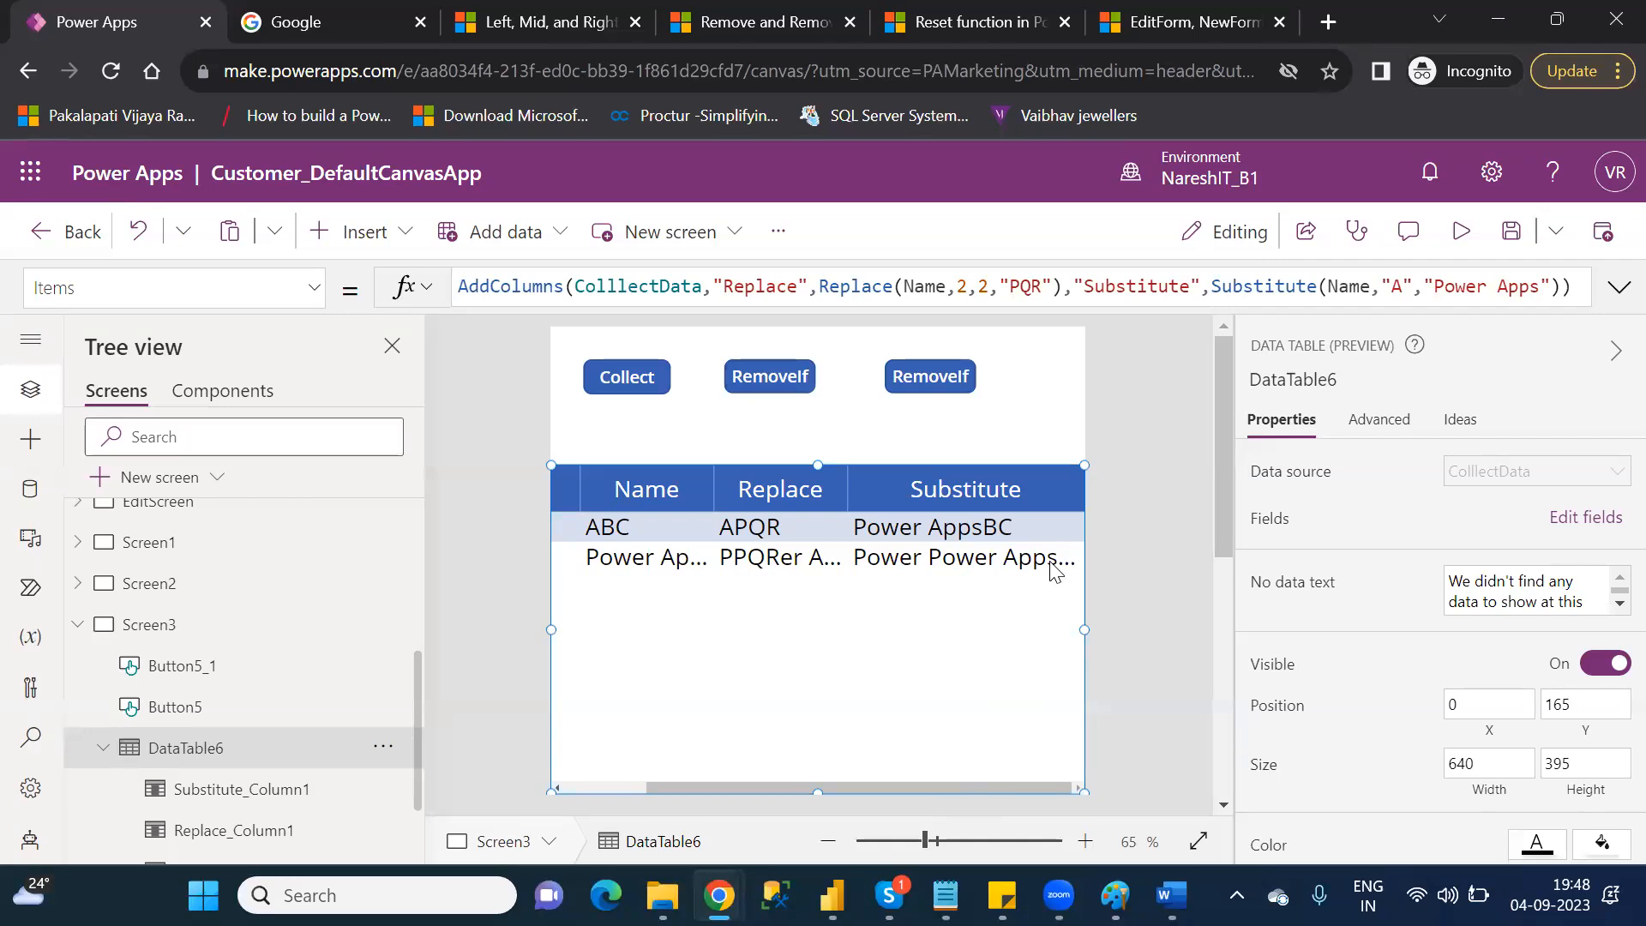
# - Compare the Replace and Substitute expressions in the Items formula, examining Replace's source text, start position, character count and replacement text
pyautogui.doubleClick(857, 289)
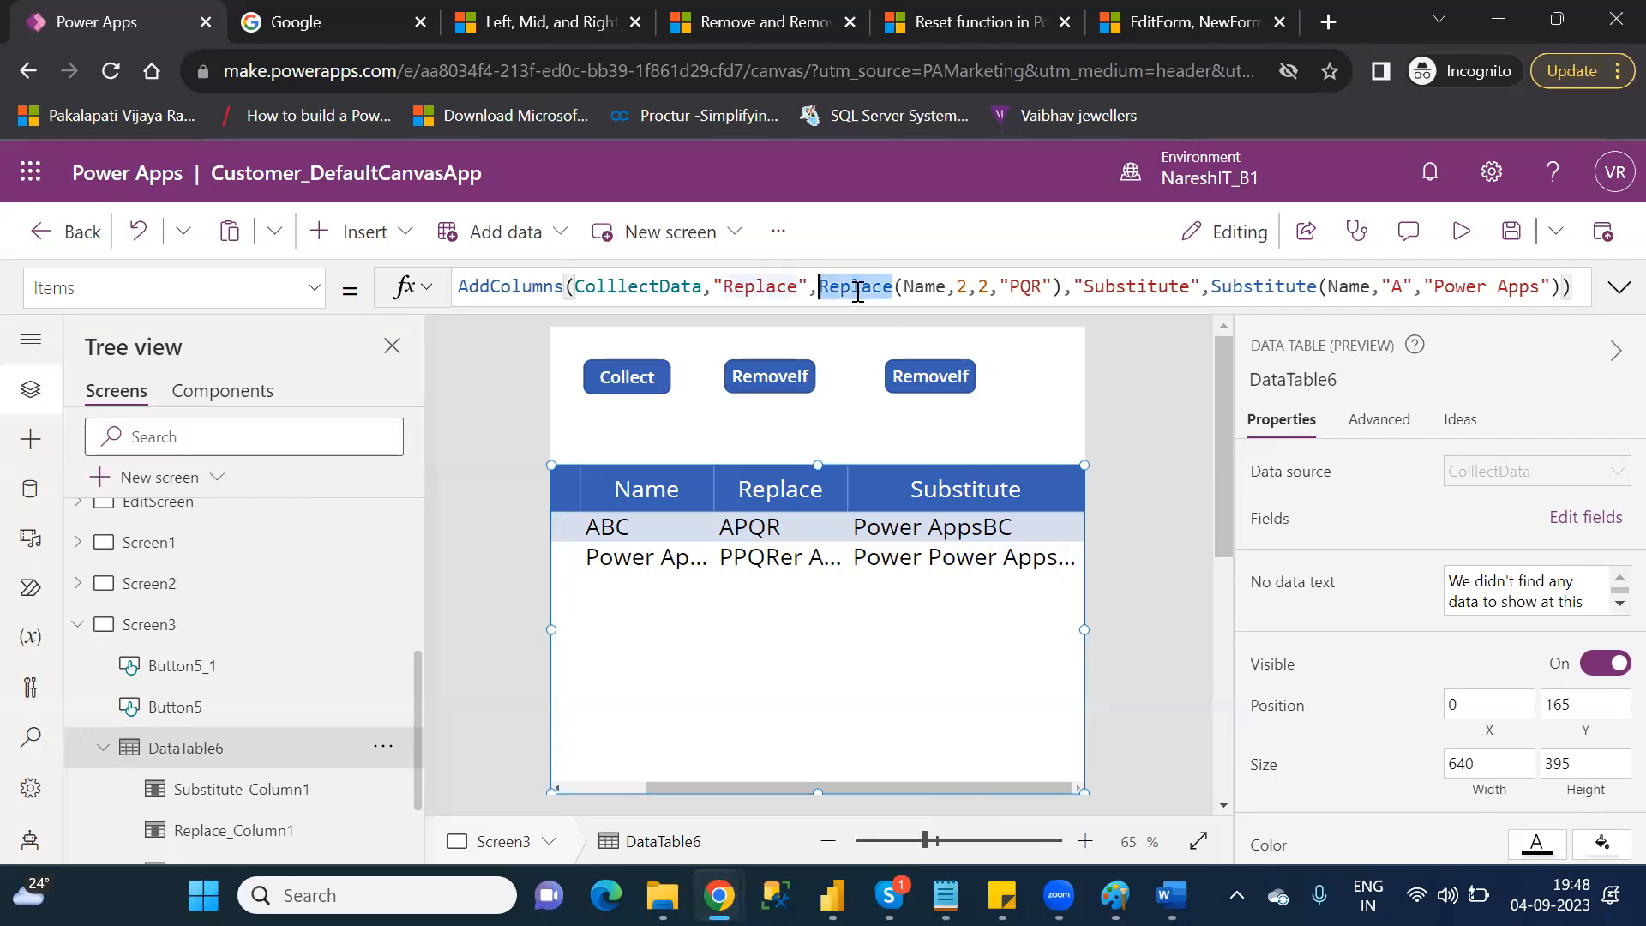
pyautogui.click(1257, 292)
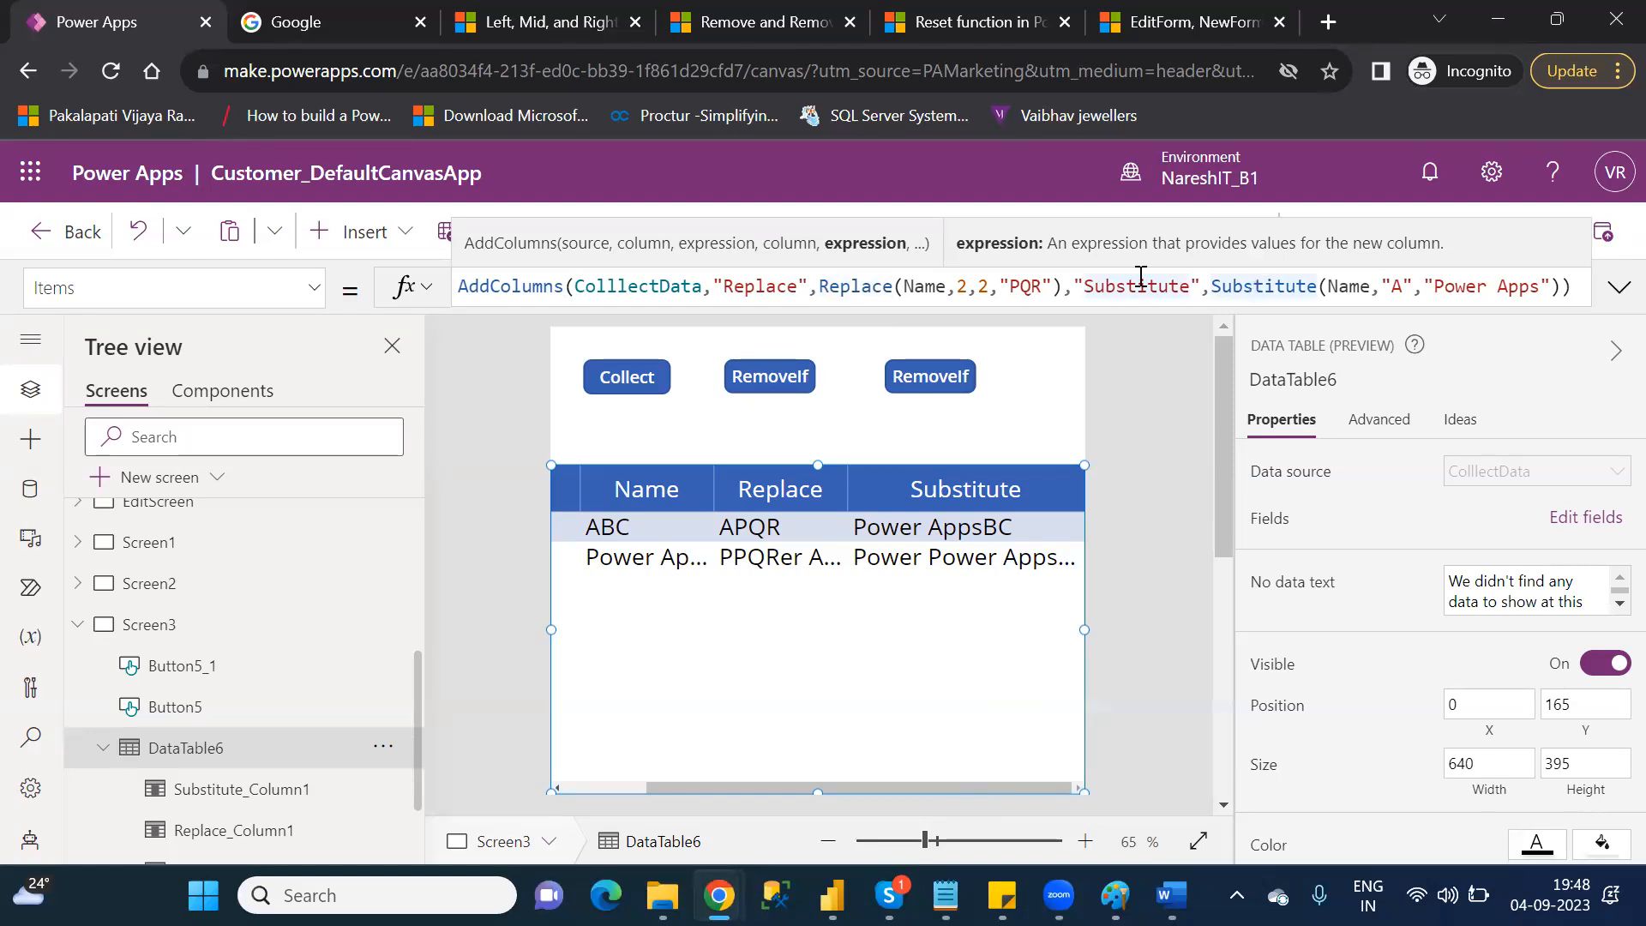
pyautogui.click(905, 289)
pyautogui.moveTo(944, 291); pyautogui.dragTo(1058, 286)
pyautogui.moveTo(1328, 289); pyautogui.dragTo(1550, 284)
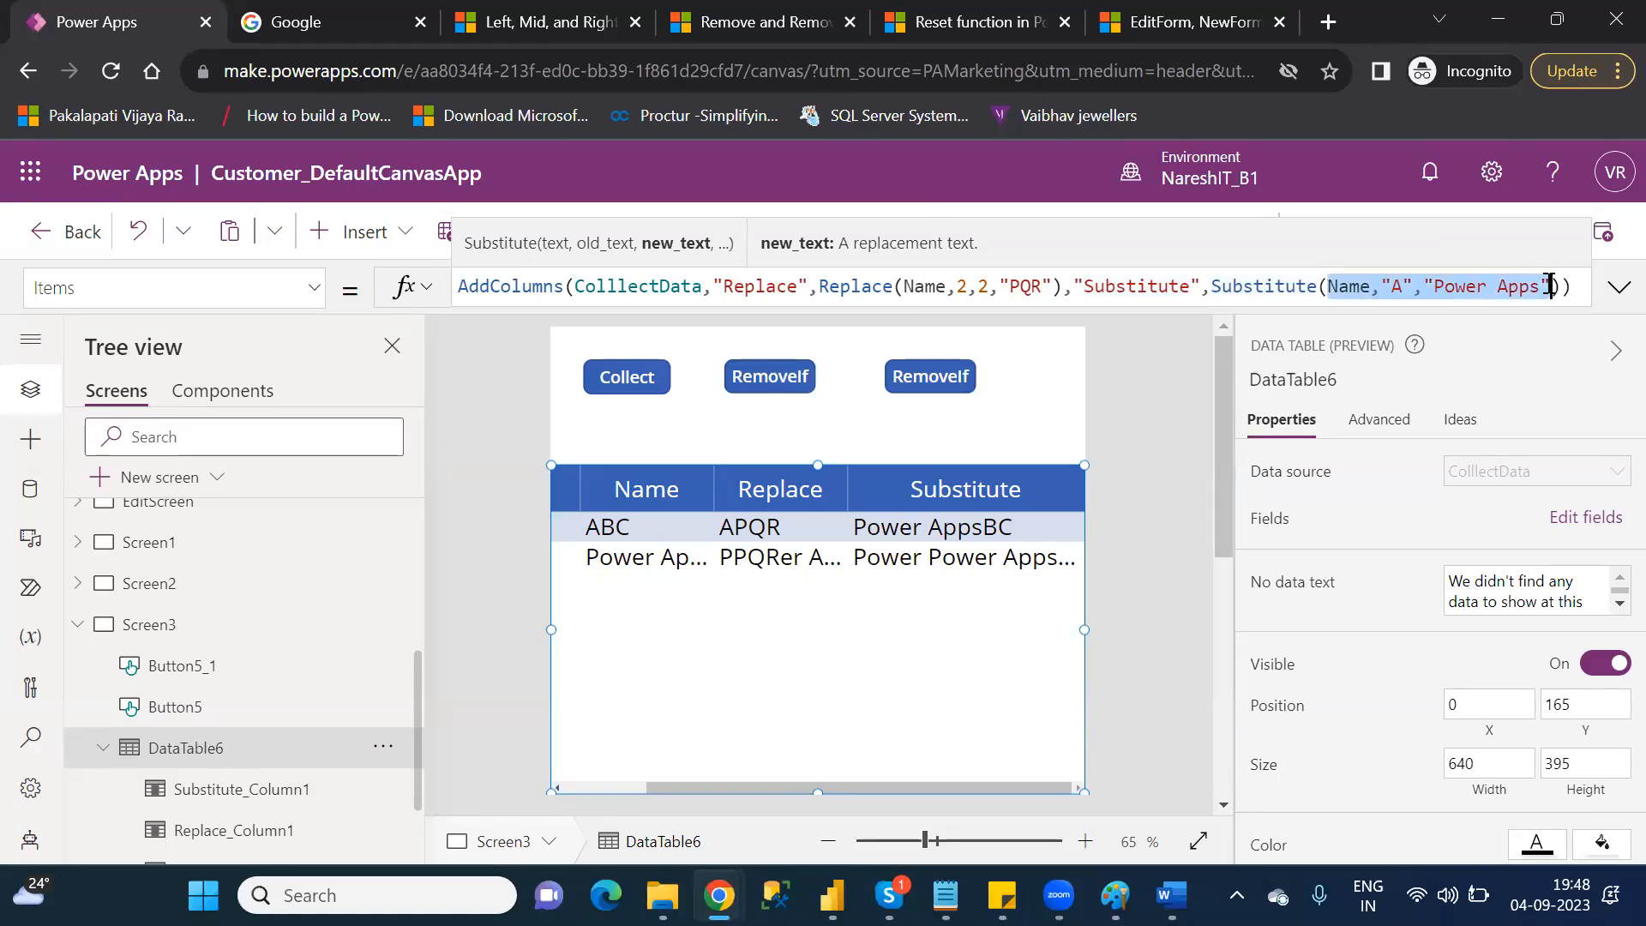
pyautogui.doubleClick(939, 288)
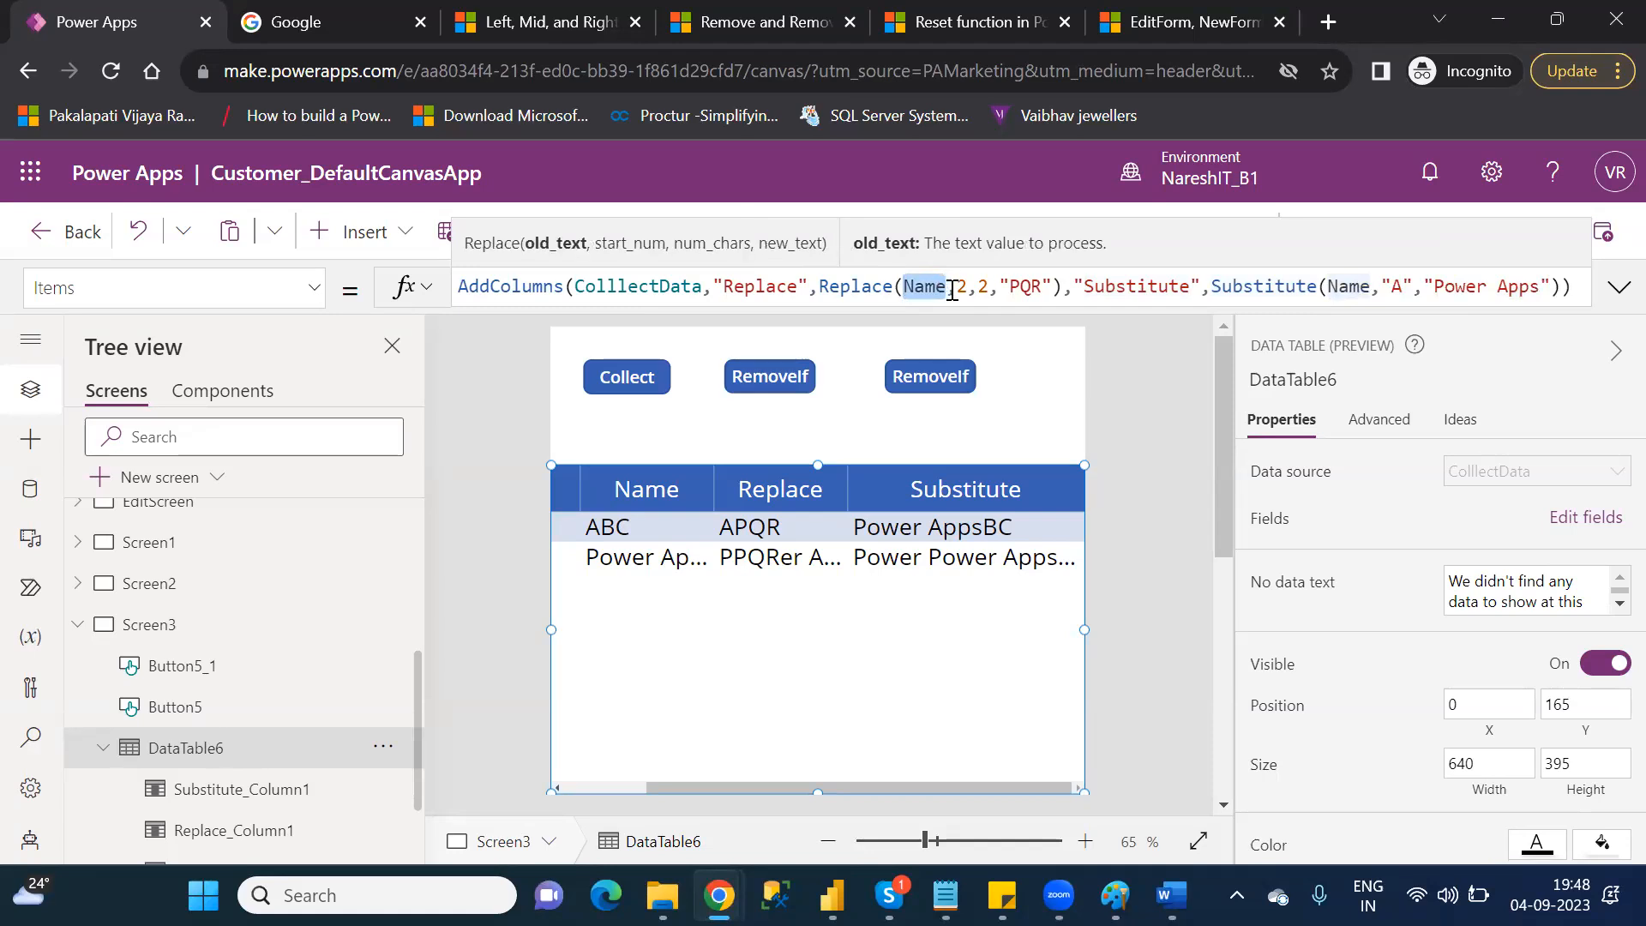
pyautogui.click(958, 286)
pyautogui.moveTo(958, 286); pyautogui.dragTo(992, 286)
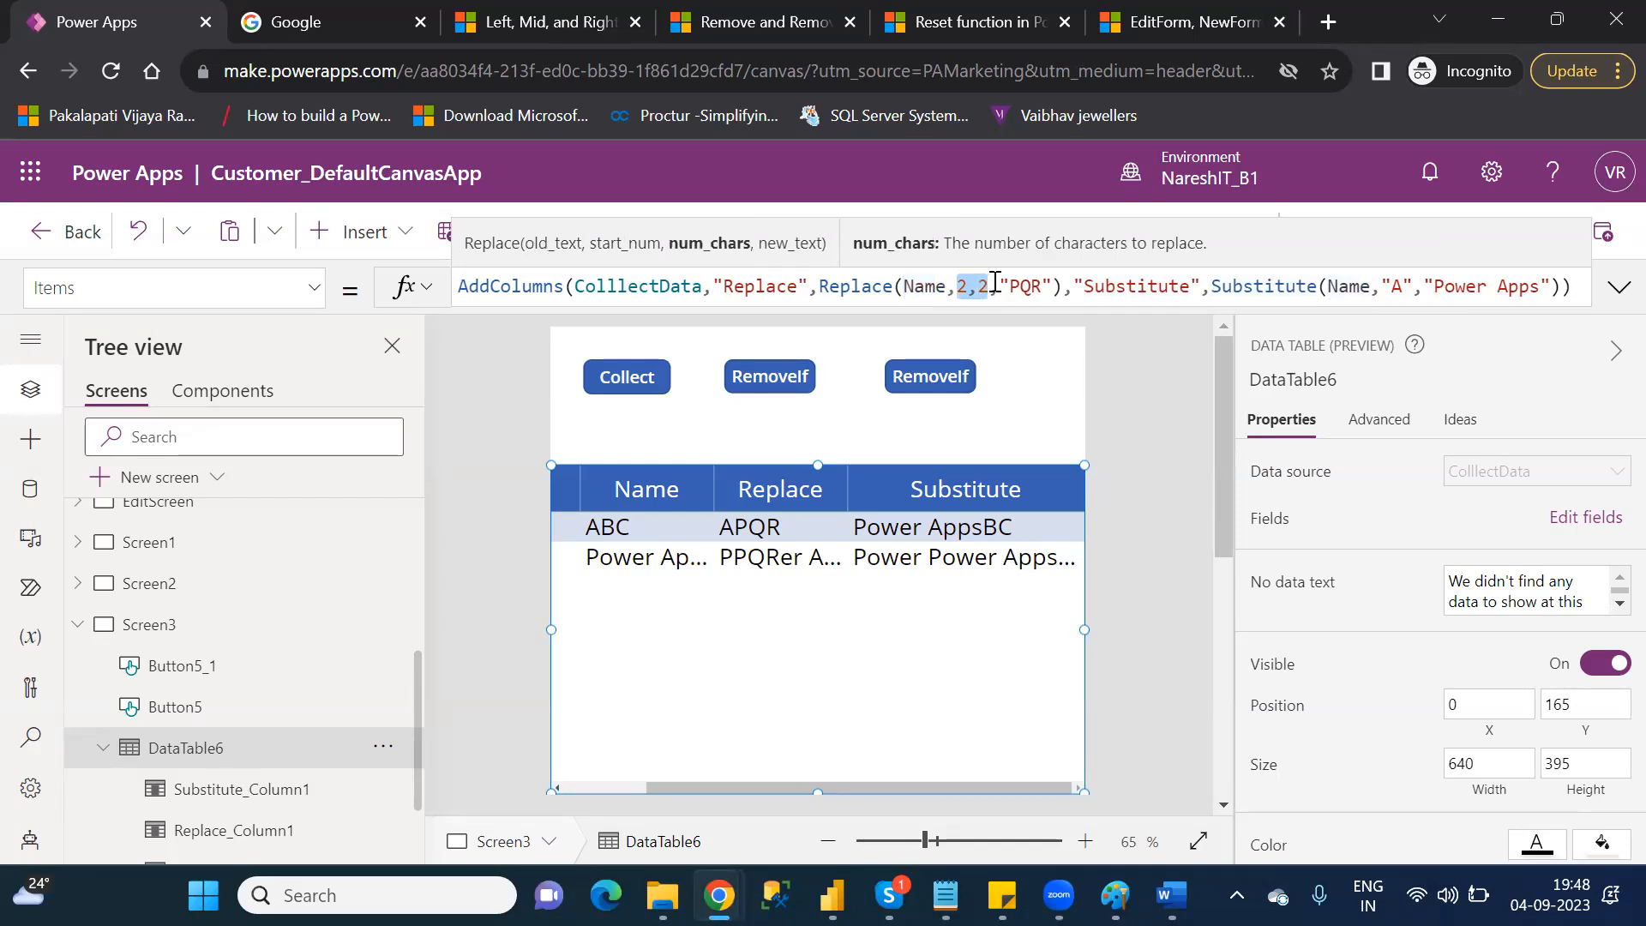
pyautogui.click(1034, 285)
pyautogui.hotkey('shift', 'Left')
pyautogui.hotkey('shift', 'Left')
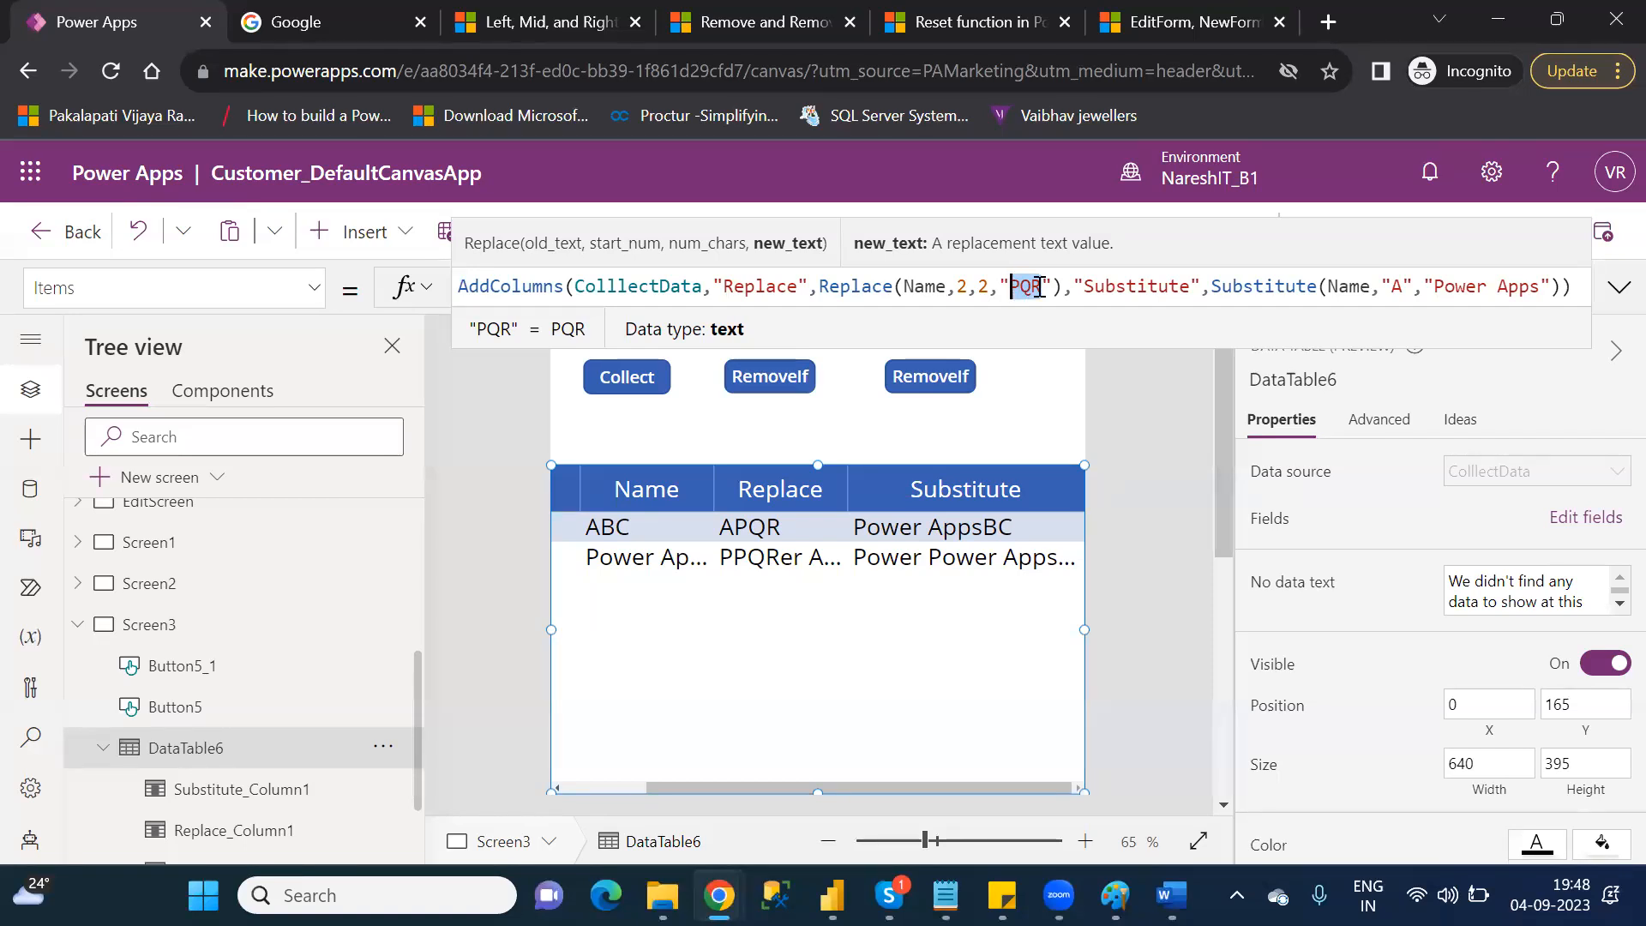
# - Examine the Substitute function's old text, new text and source text arguments in the Items formula
pyautogui.doubleClick(1399, 288)
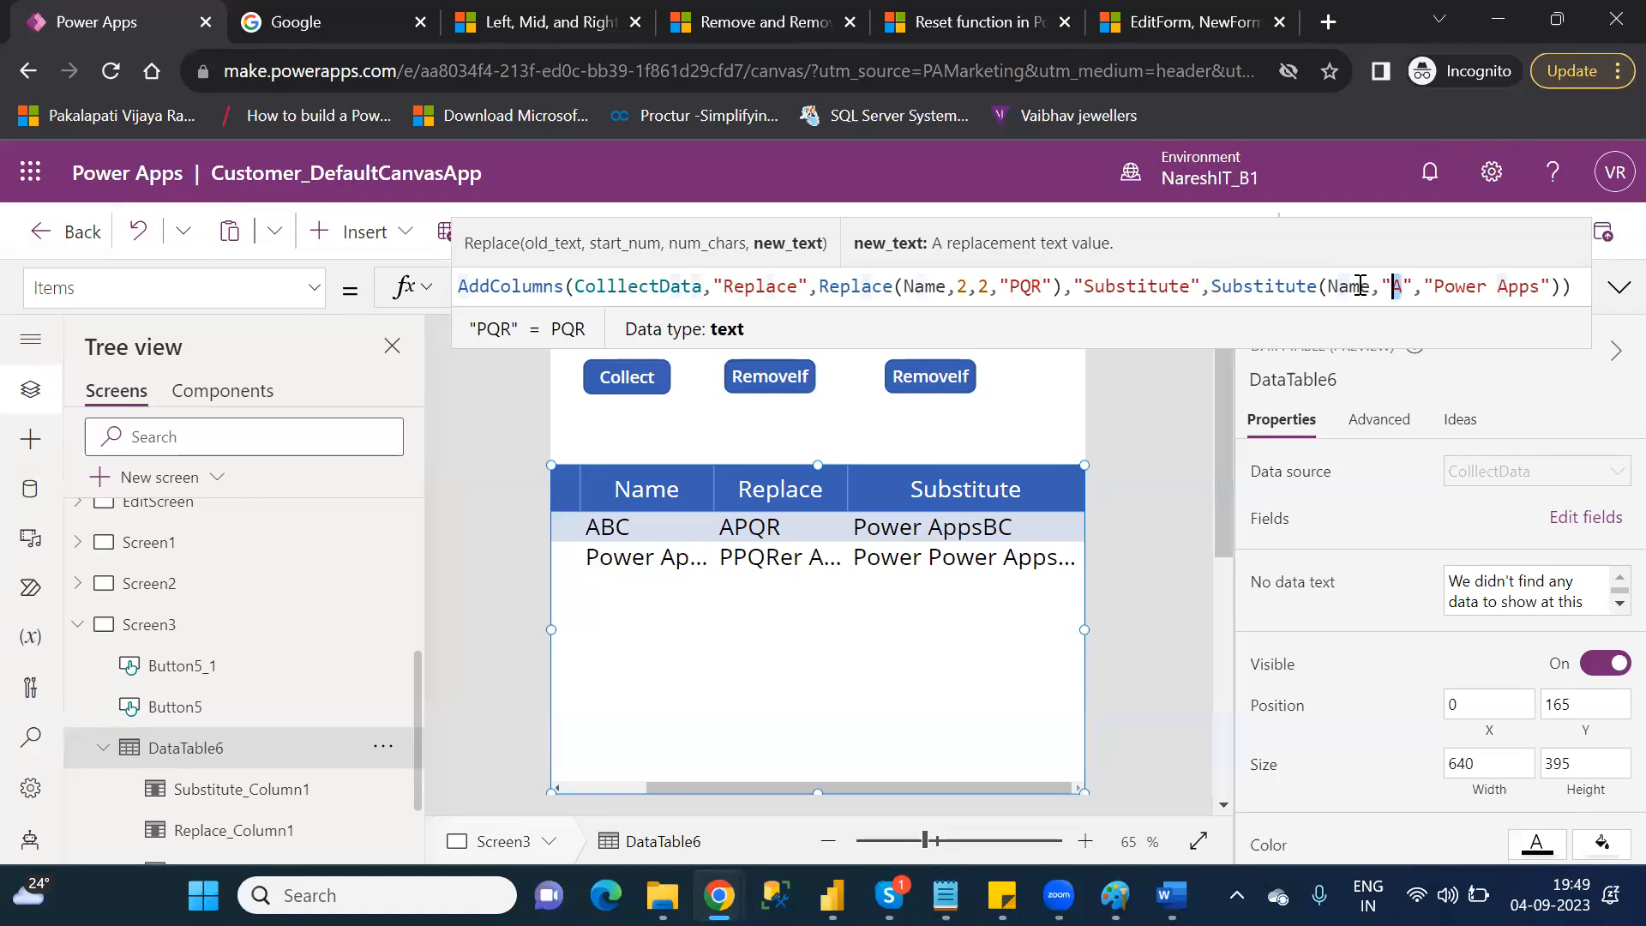
pyautogui.moveTo(1416, 288); pyautogui.dragTo(1382, 288)
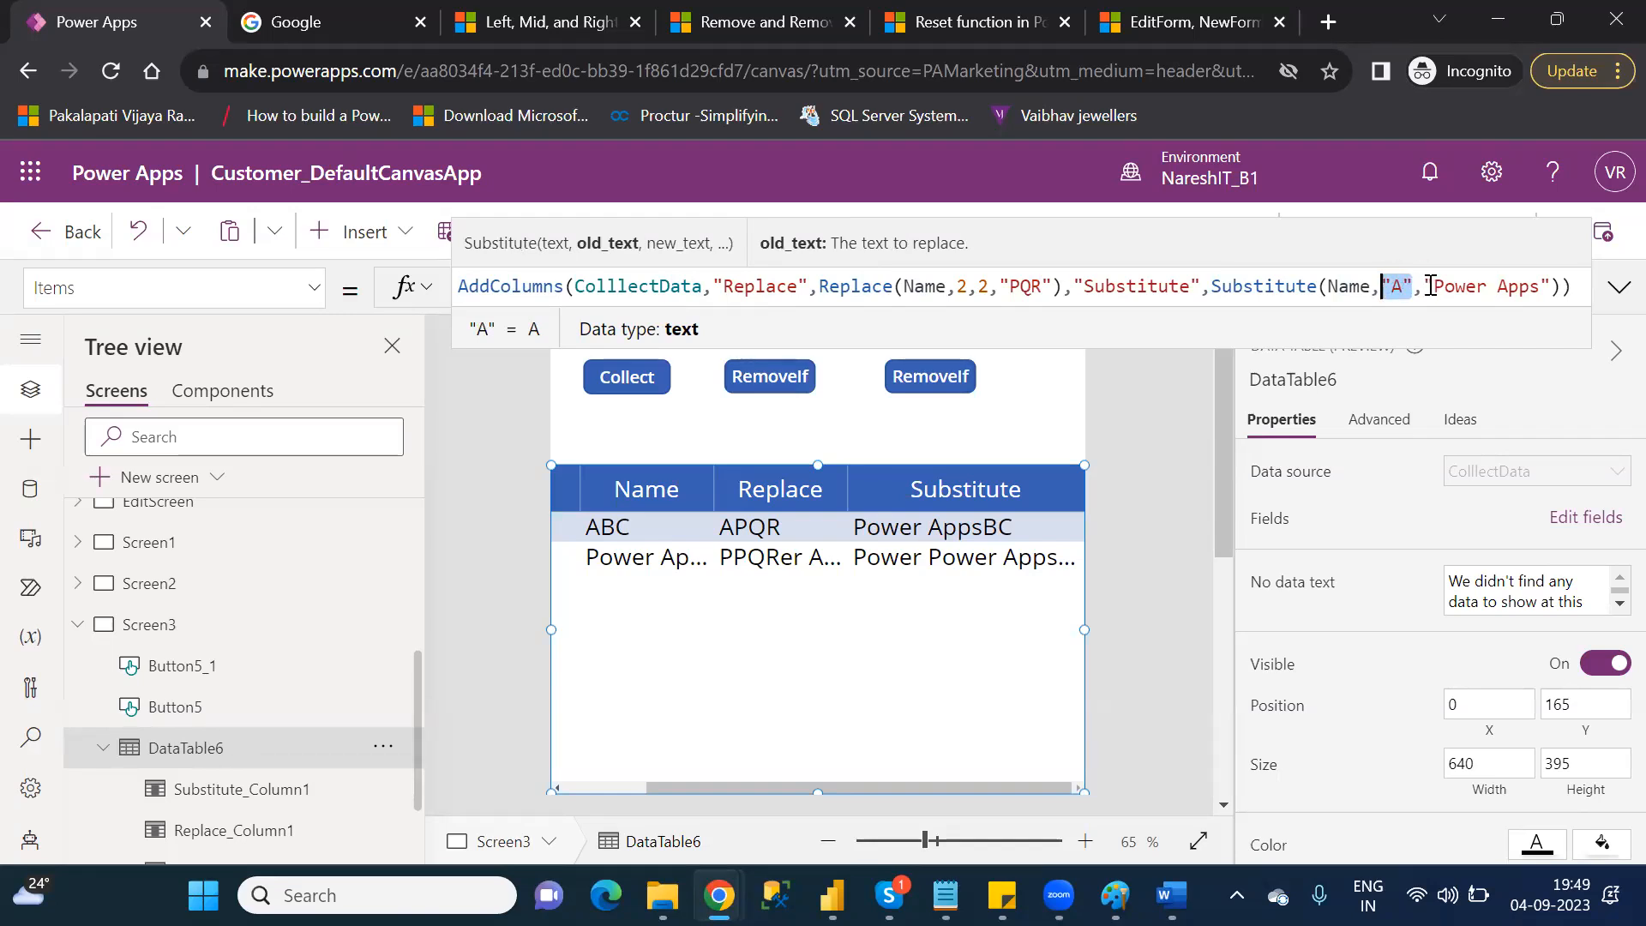
pyautogui.moveTo(1425, 285); pyautogui.dragTo(1562, 285)
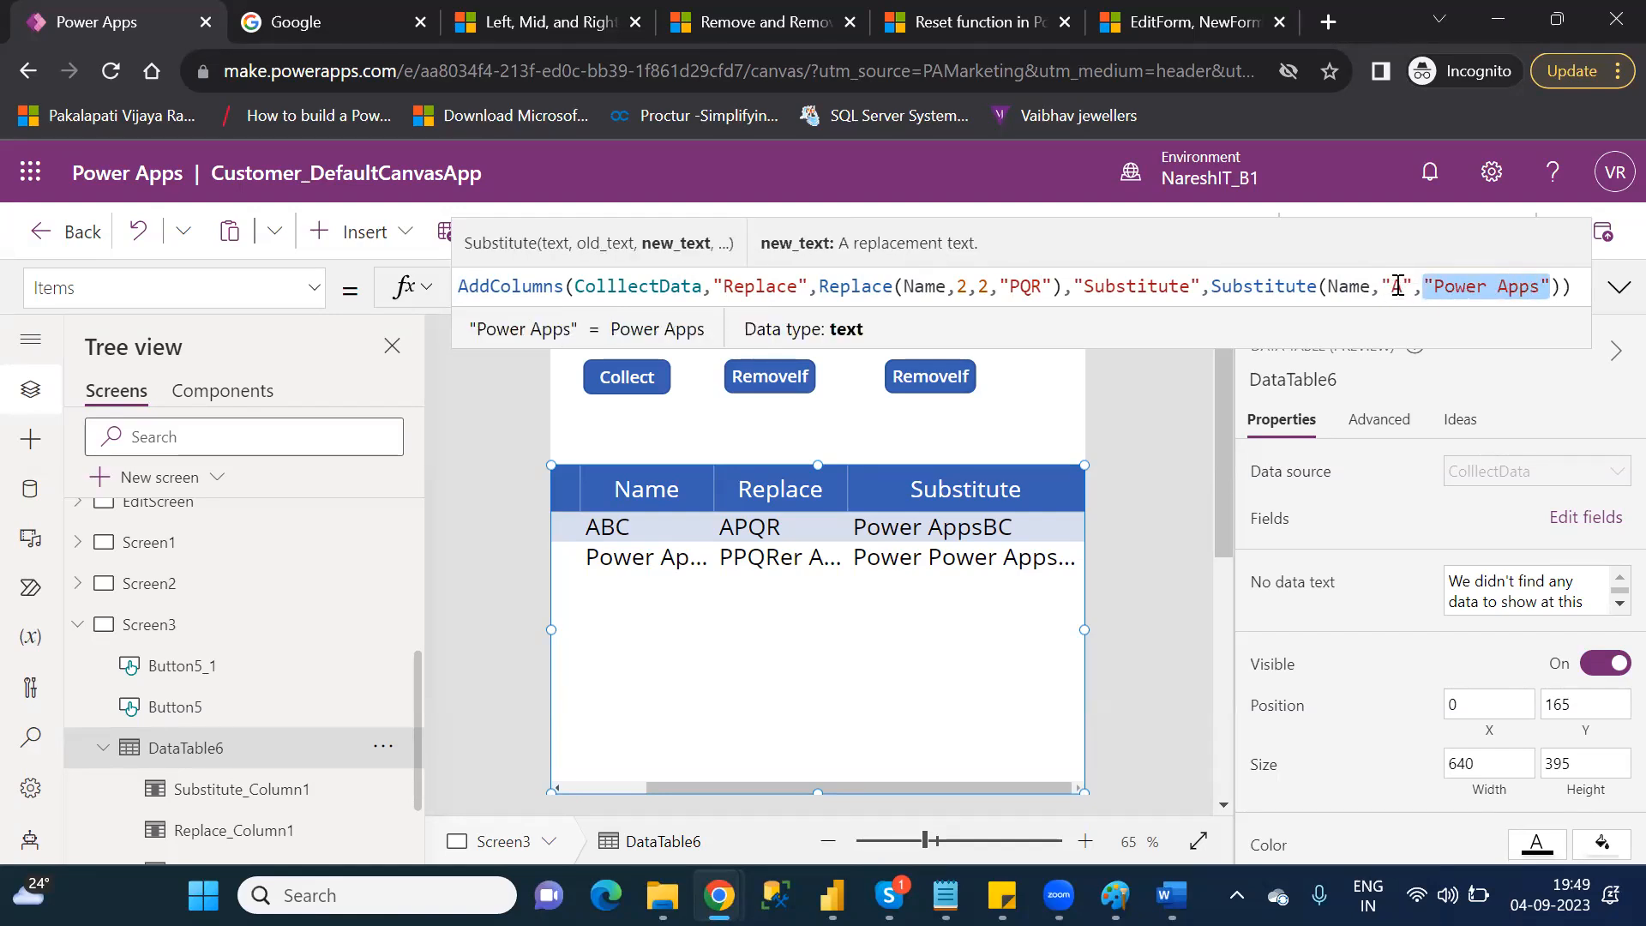
pyautogui.click(1328, 286)
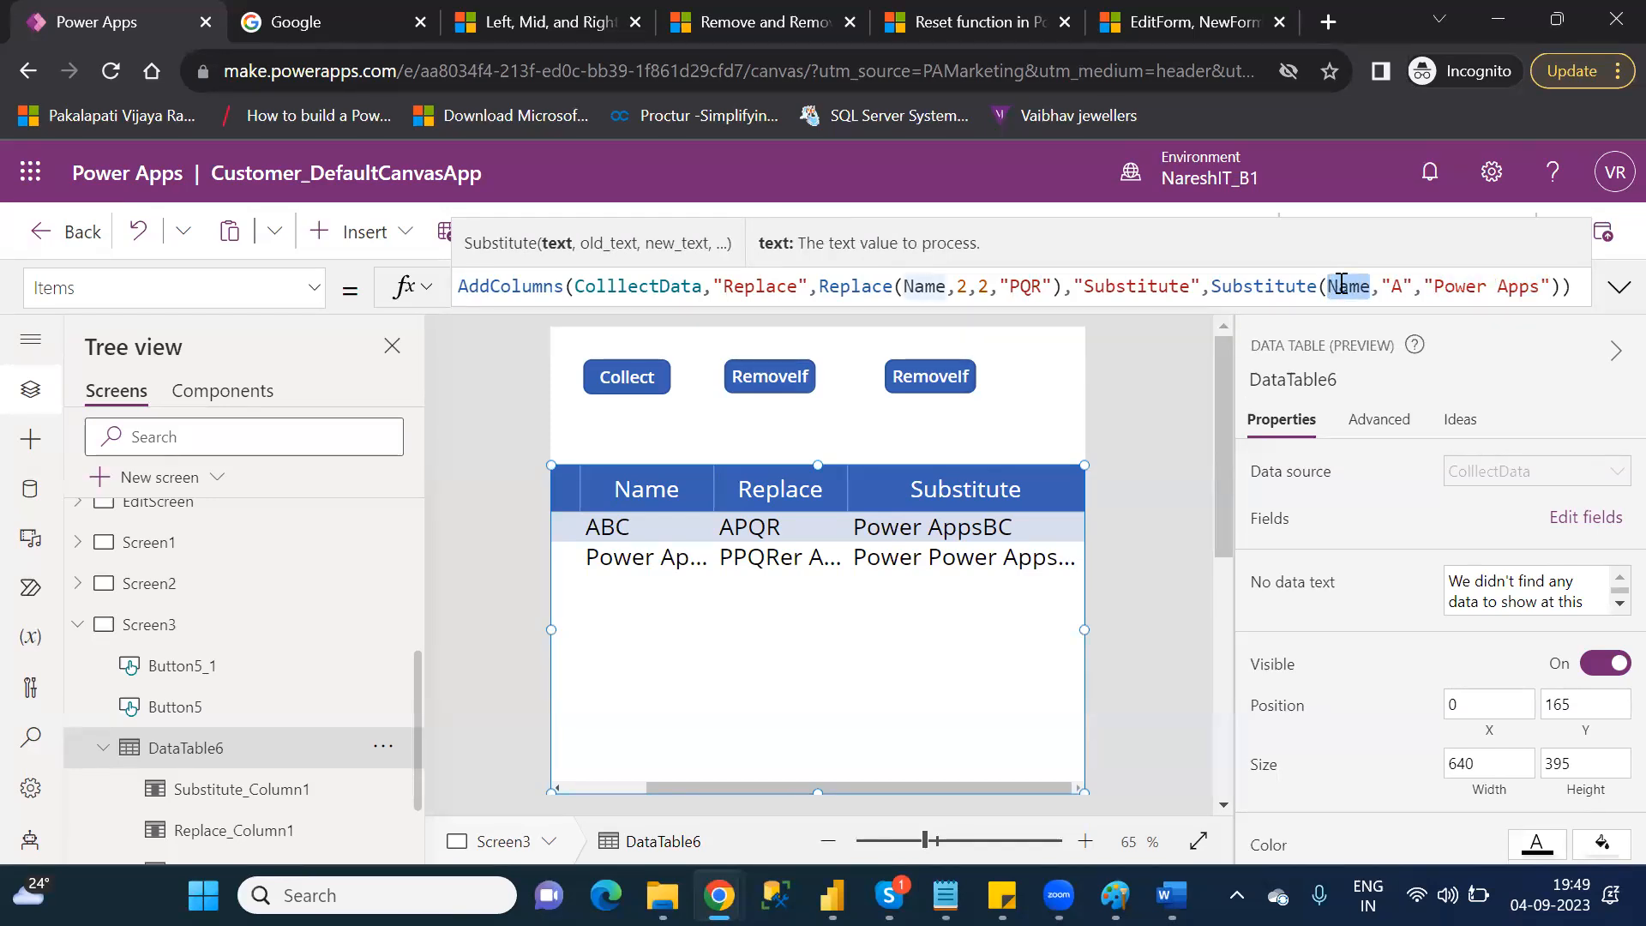
pyautogui.click(1437, 286)
pyautogui.moveTo(1437, 286); pyautogui.dragTo(1542, 286)
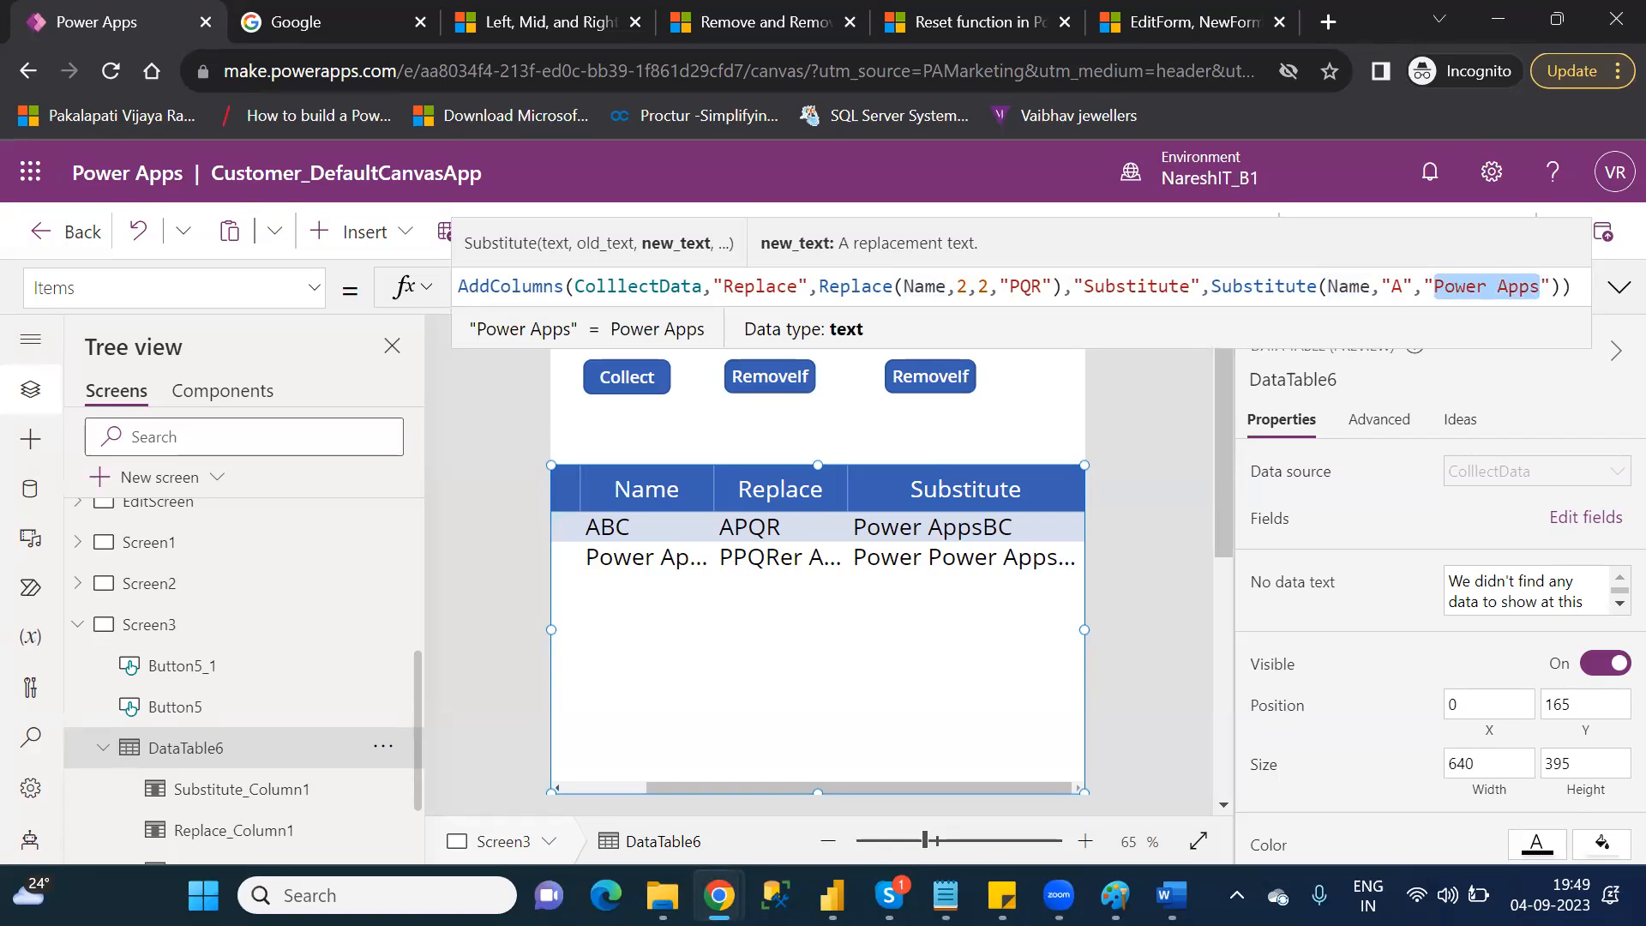
# - Look up Reset in the R category of the Category_Wise_Functions notes in Notepad, and return to Power Apps
pyautogui.click(943, 755)
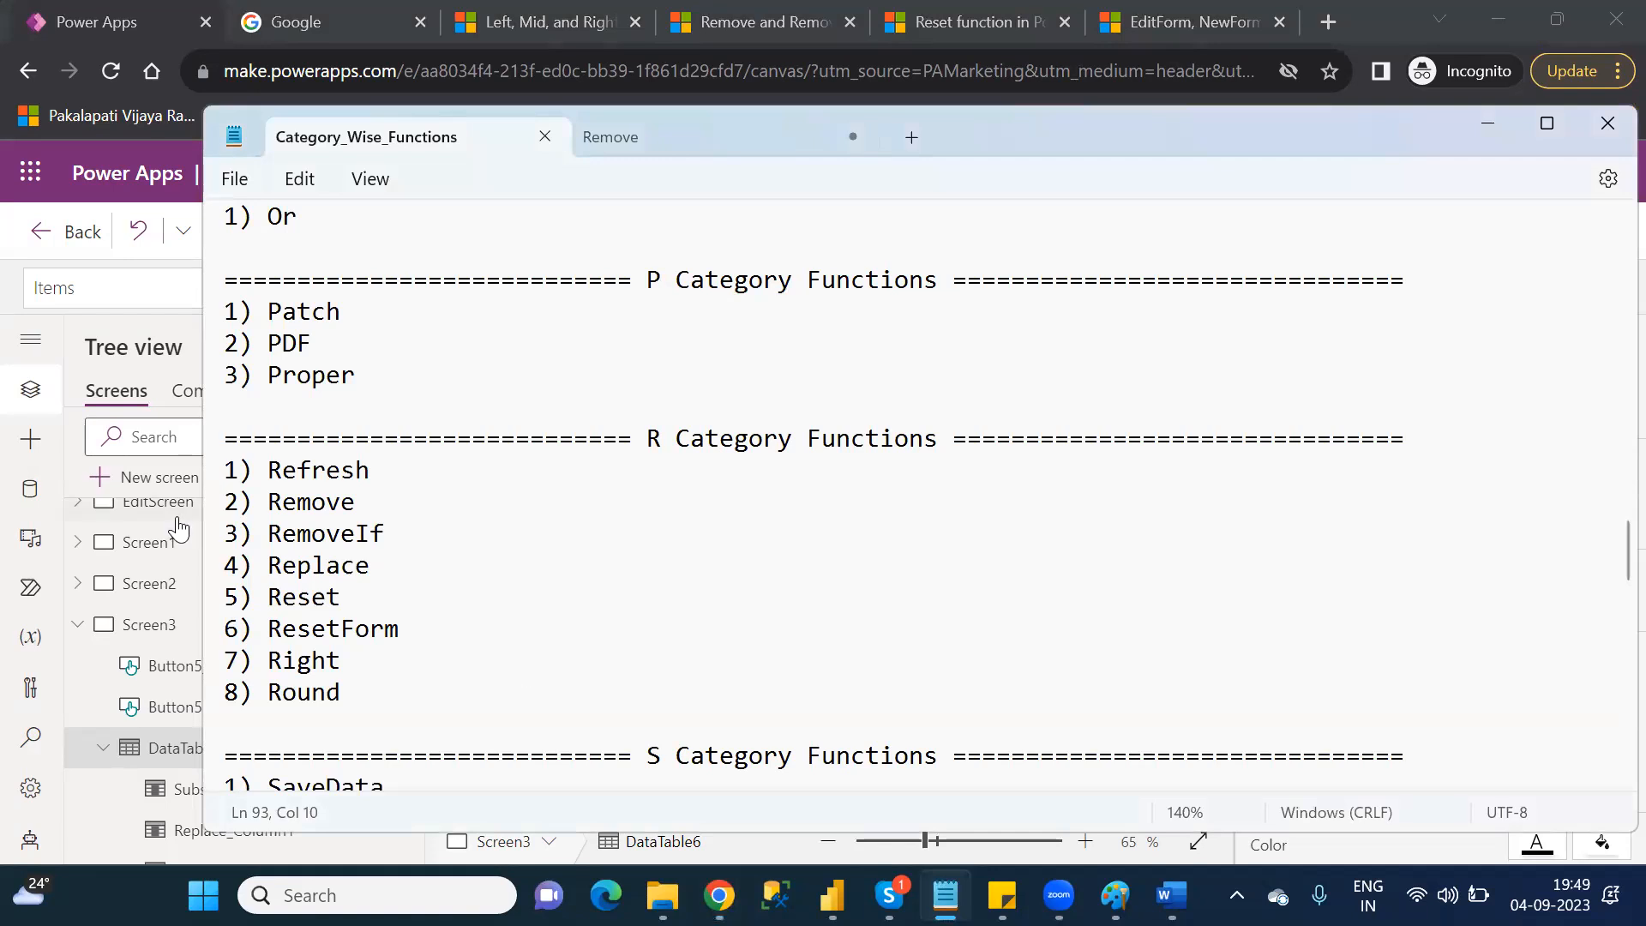
pyautogui.doubleClick(298, 600)
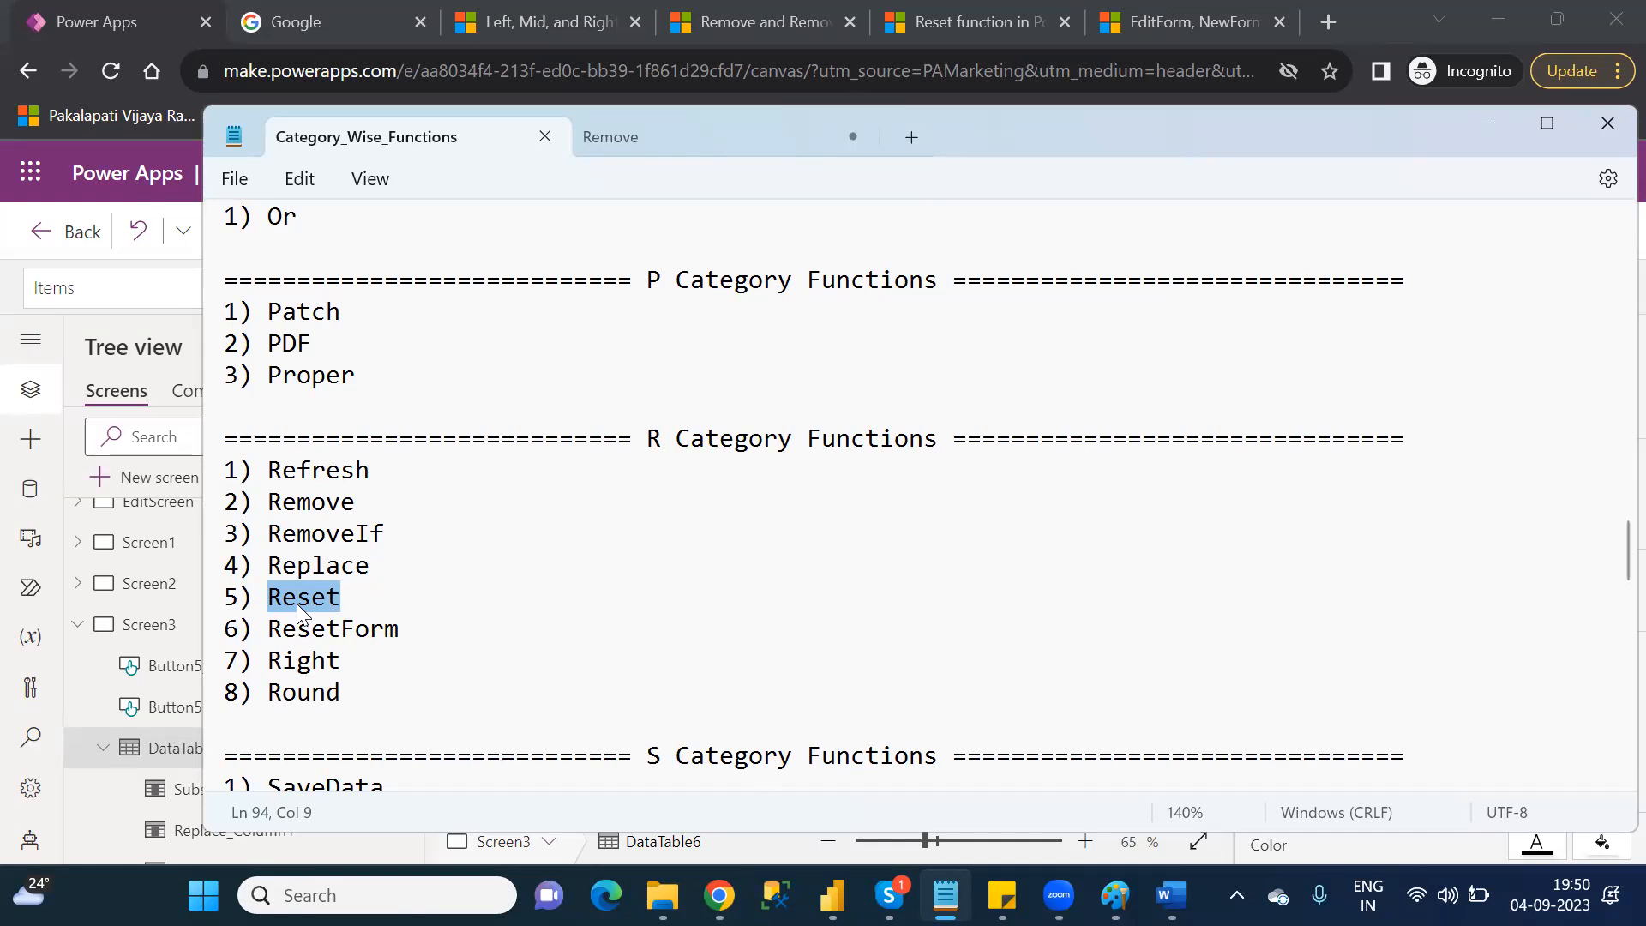
pyautogui.hotkey('alt', 'Tab')
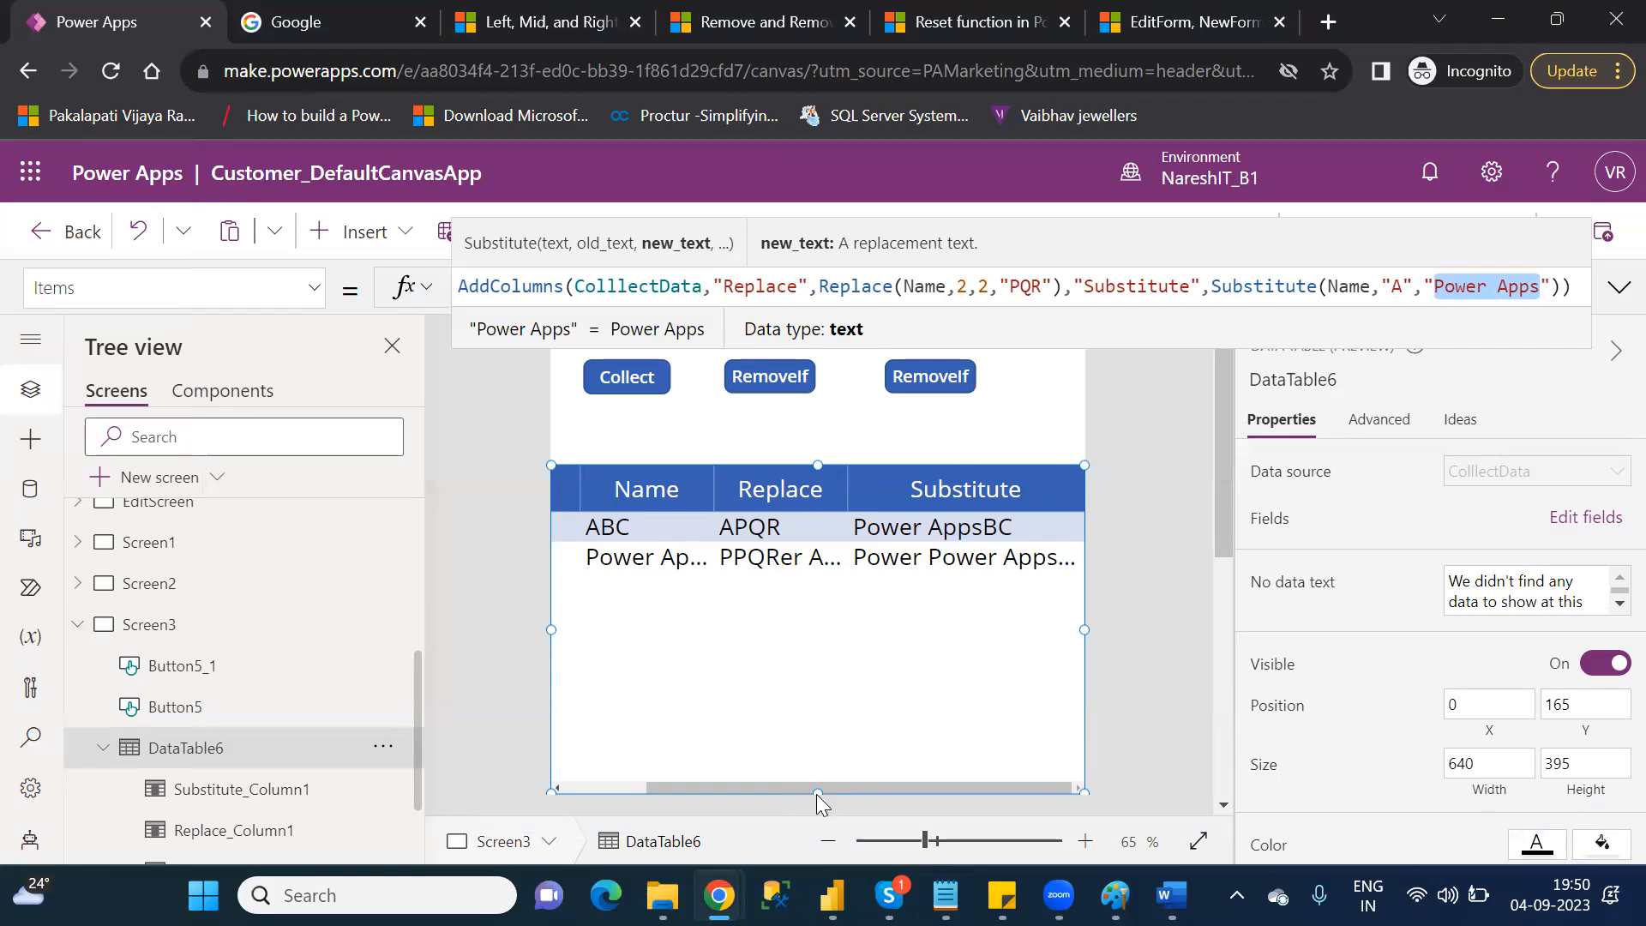
# - Reduce DataTable6's height to 190 and insert a text input on Screen3
pyautogui.moveTo(815, 793); pyautogui.dragTo(826, 622)
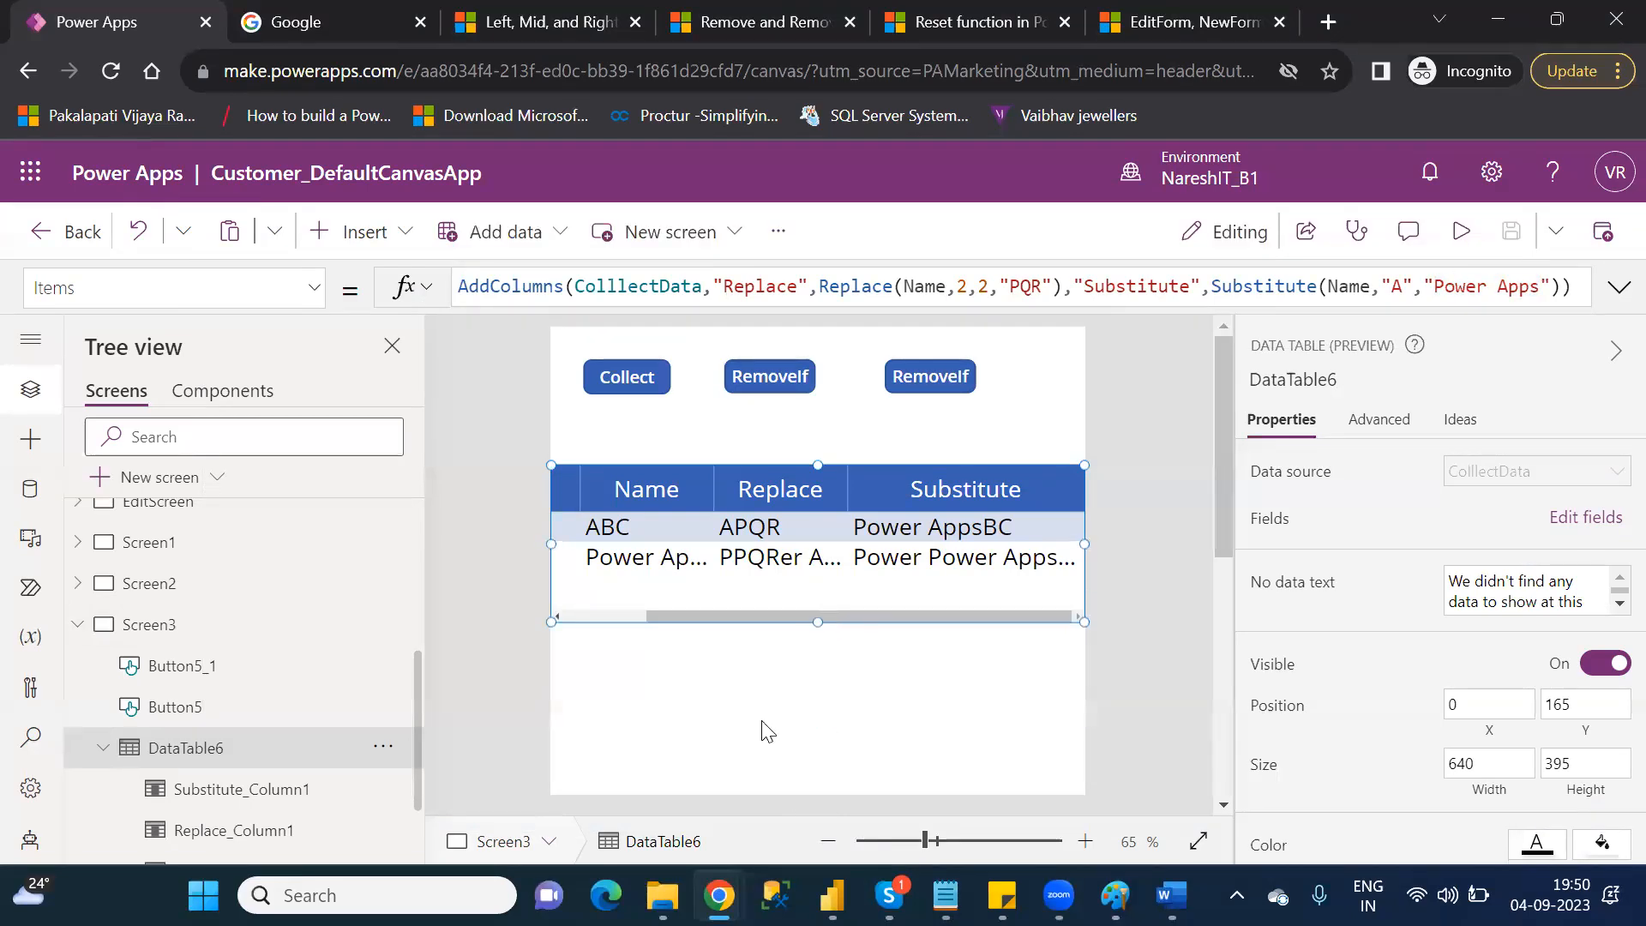
pyautogui.click(348, 250)
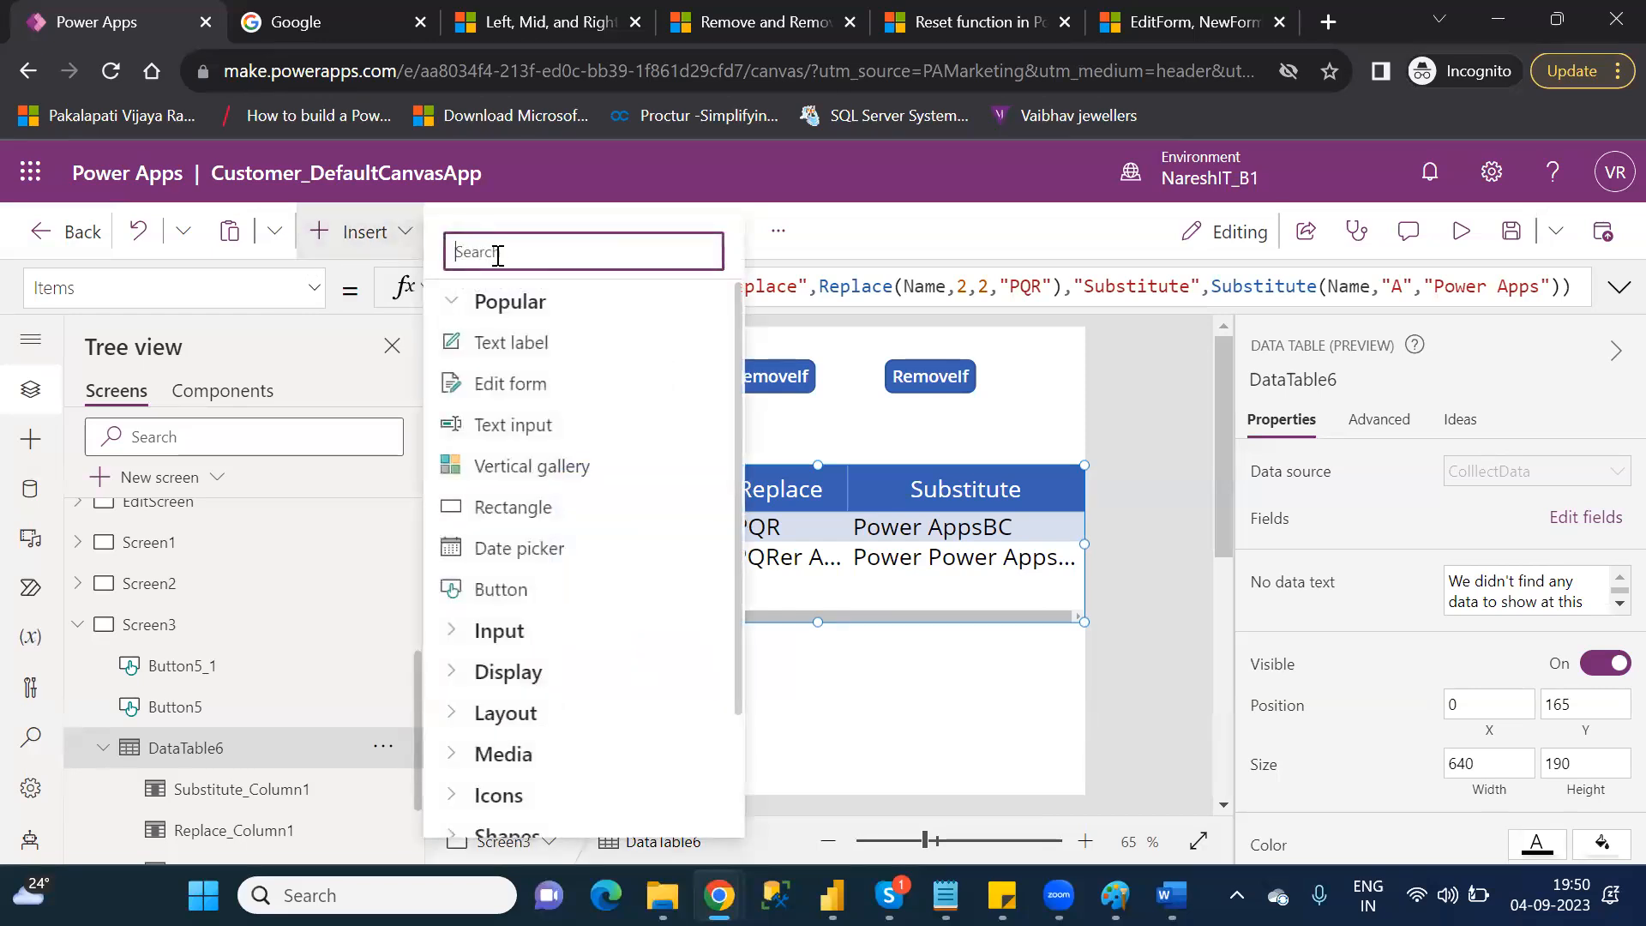
pyautogui.press('Escape')
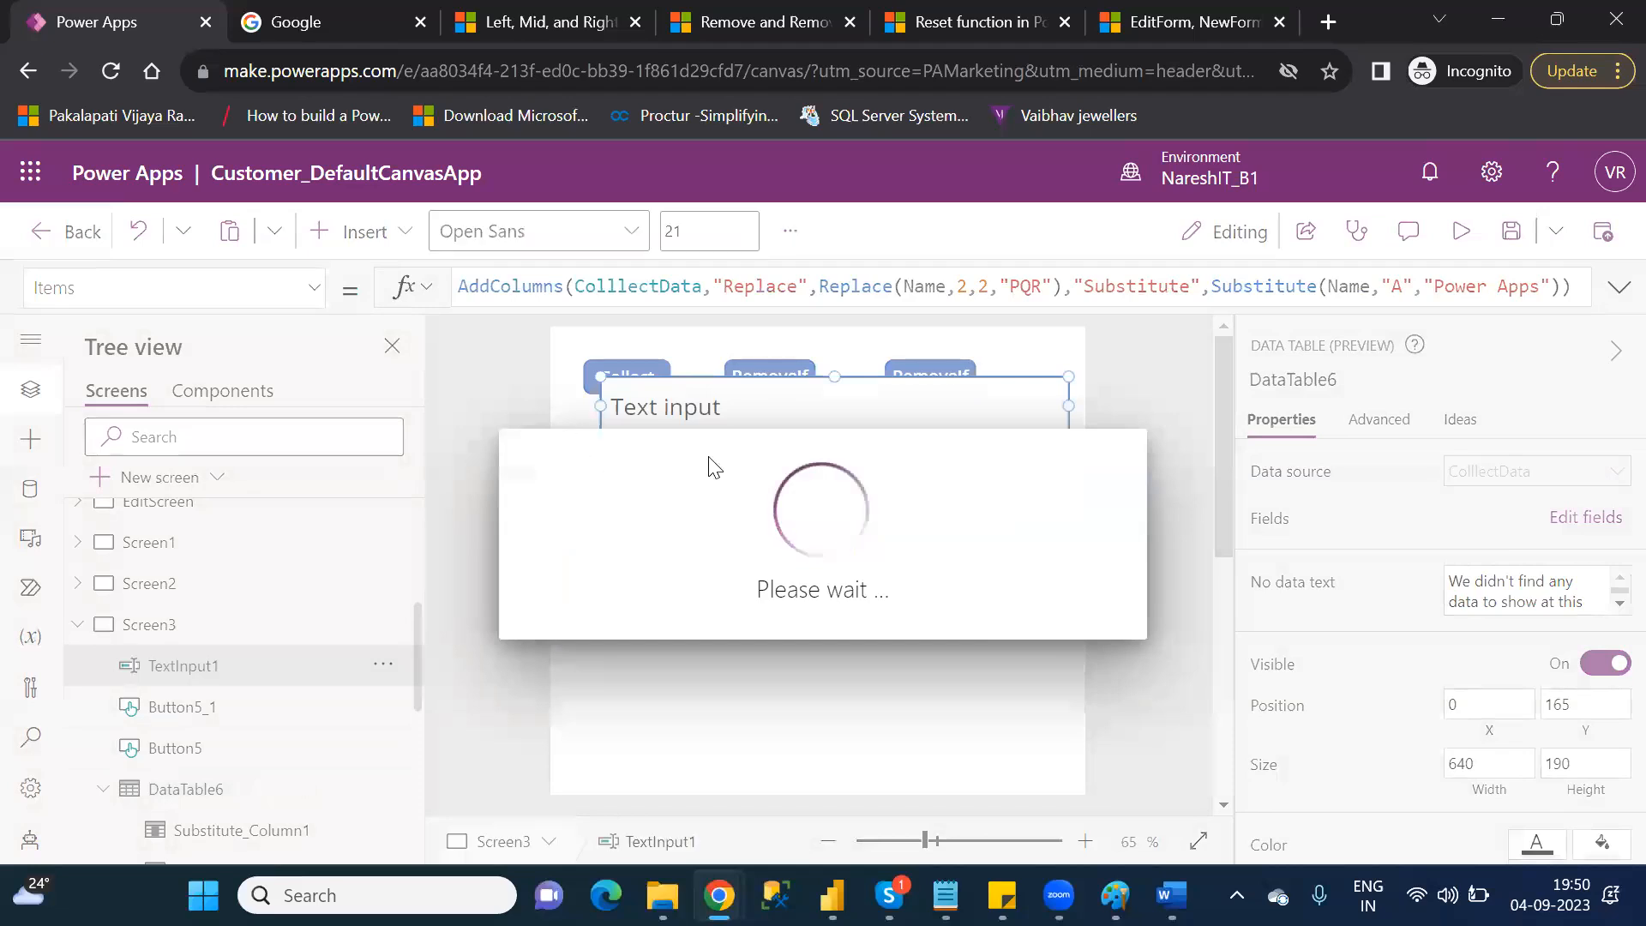
# - Move the text input below DataTable6 and place a duplicate of it directly underneath
pyautogui.moveTo(797, 420); pyautogui.dragTo(745, 678)
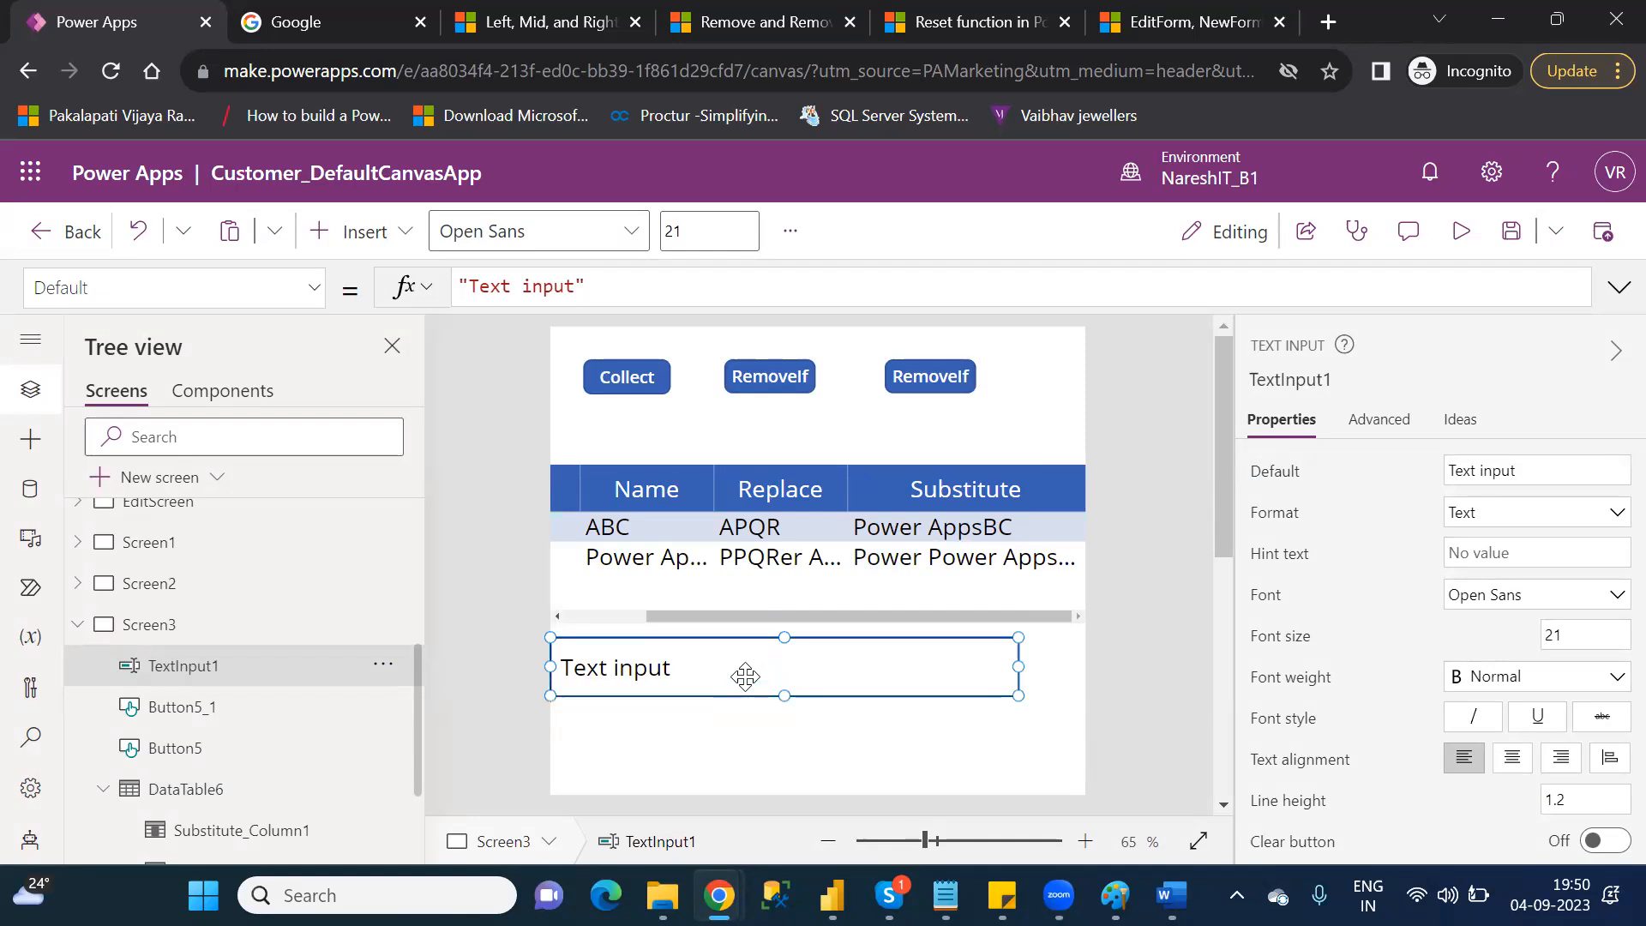
pyautogui.hotkey('ctrl', 'v')
pyautogui.moveTo(745, 678); pyautogui.dragTo(733, 726)
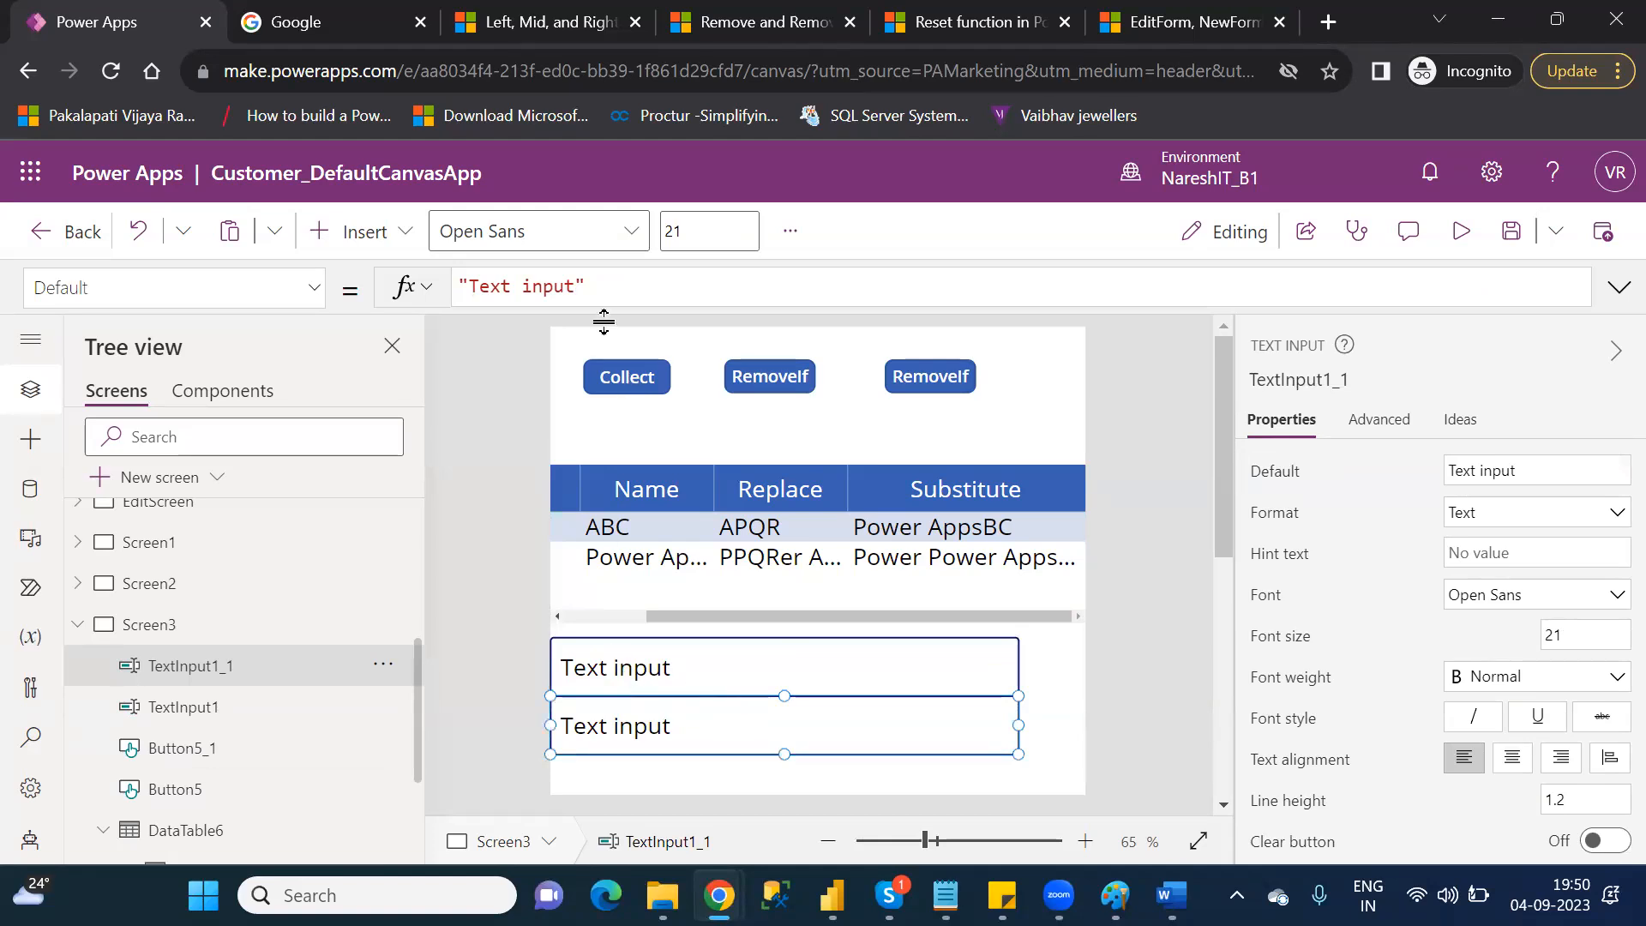
# - Clear the Default value of both text inputs, TextInput1_1 and TextInput1, so they start empty
pyautogui.moveTo(587, 286); pyautogui.dragTo(454, 285)
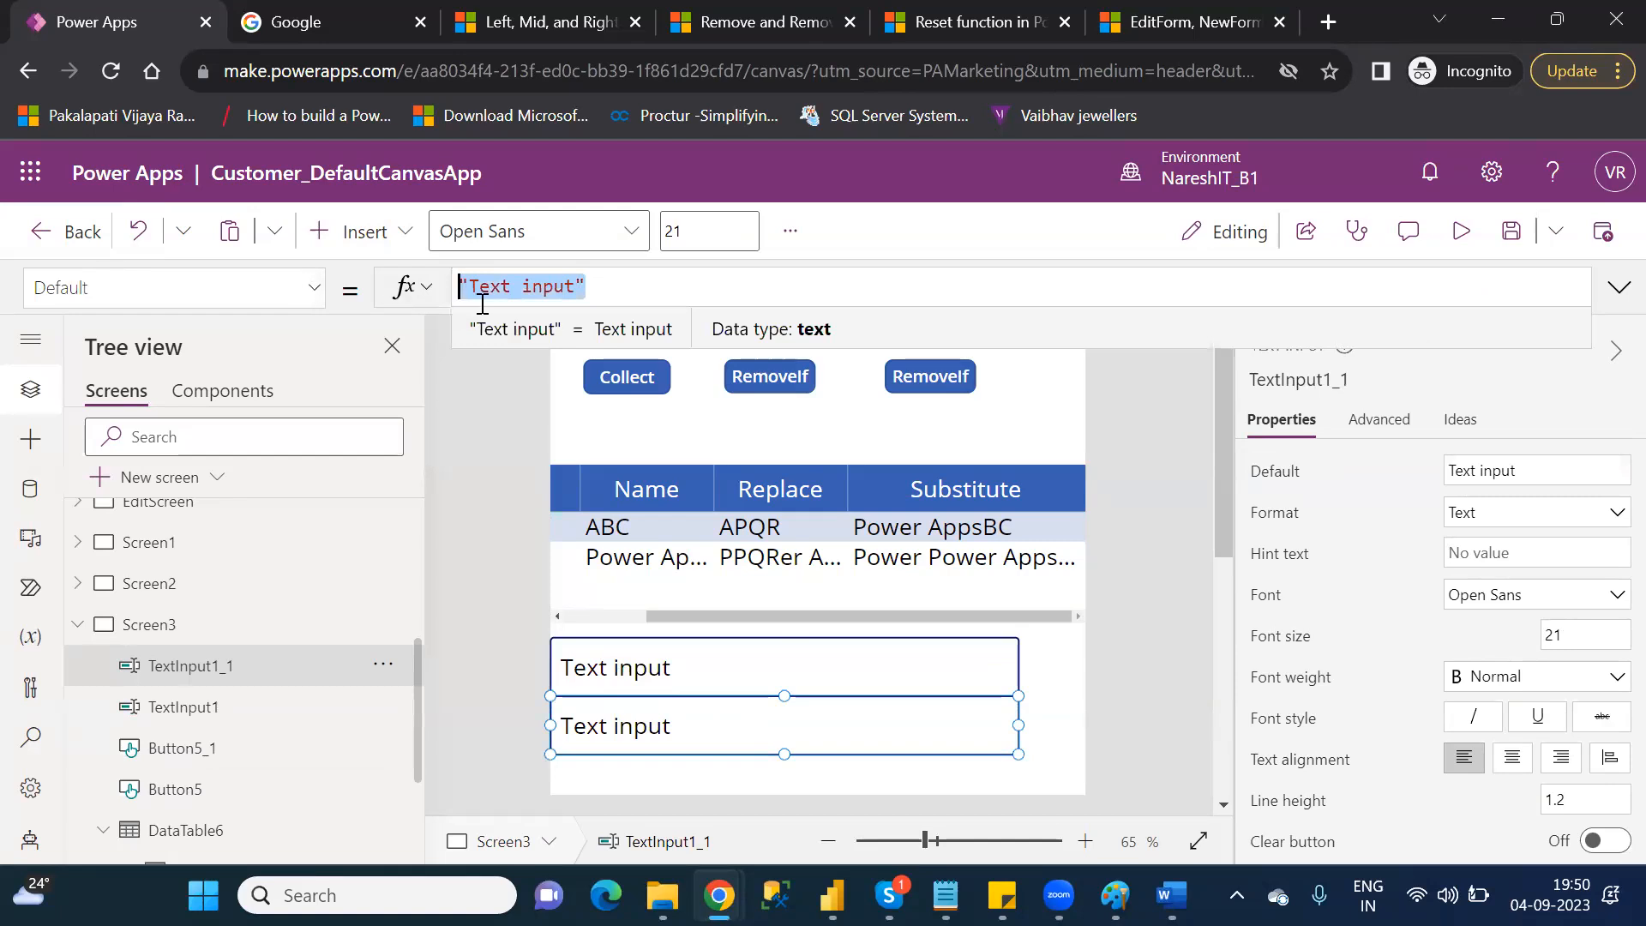
pyautogui.press('BackSpace')
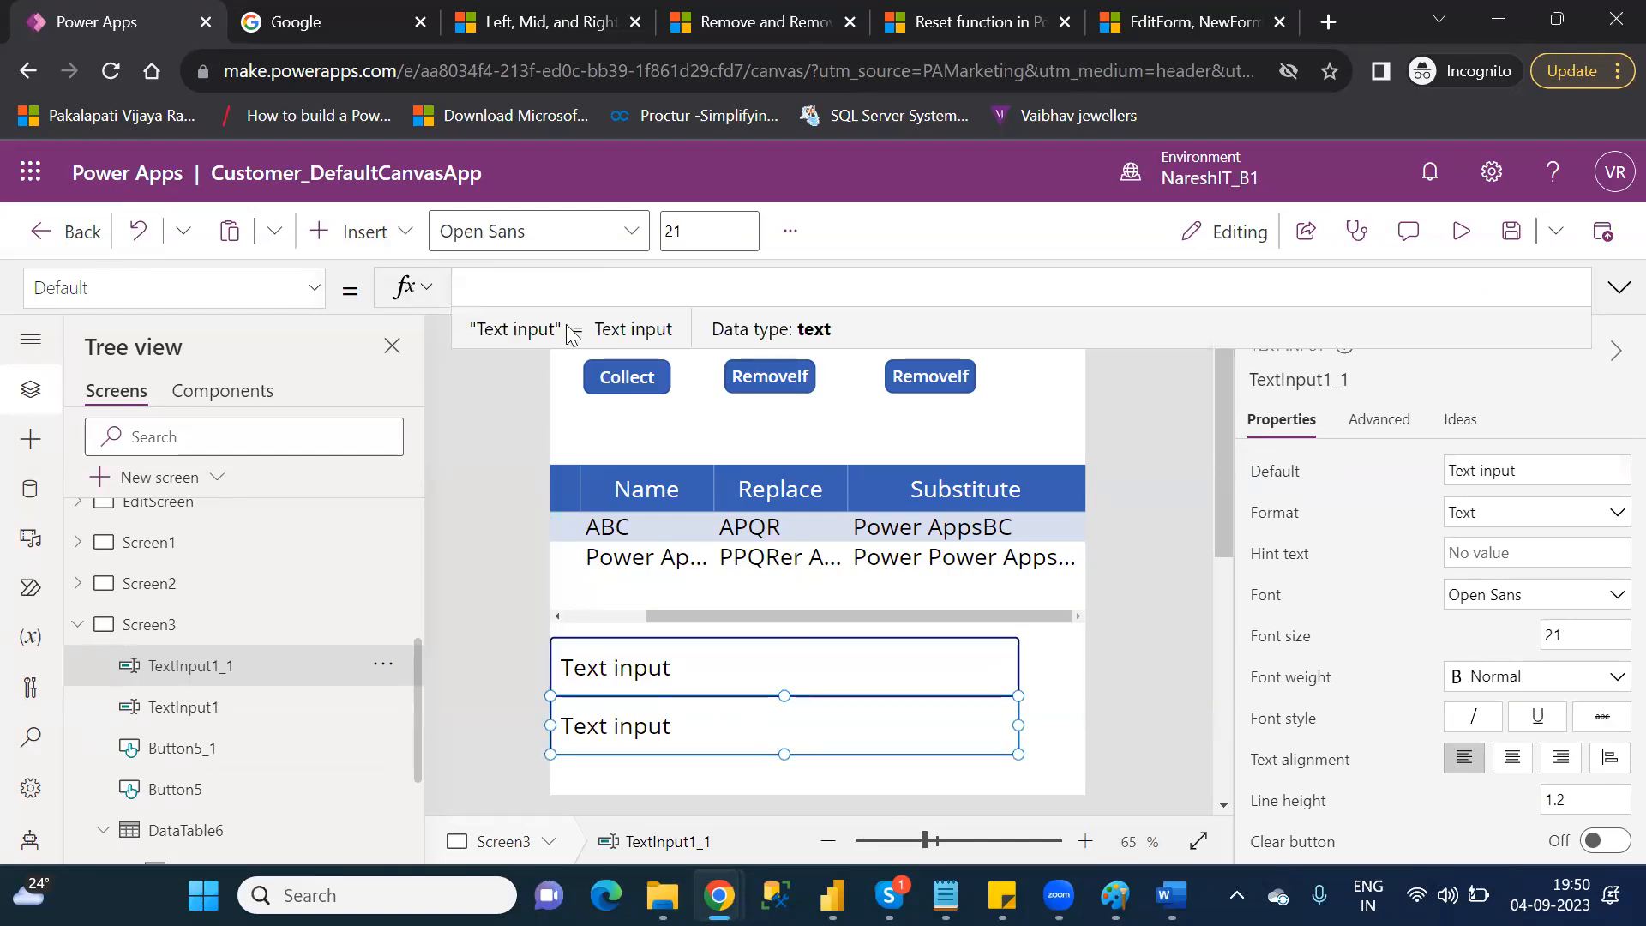
pyautogui.click(683, 667)
pyautogui.moveTo(611, 292); pyautogui.dragTo(450, 283)
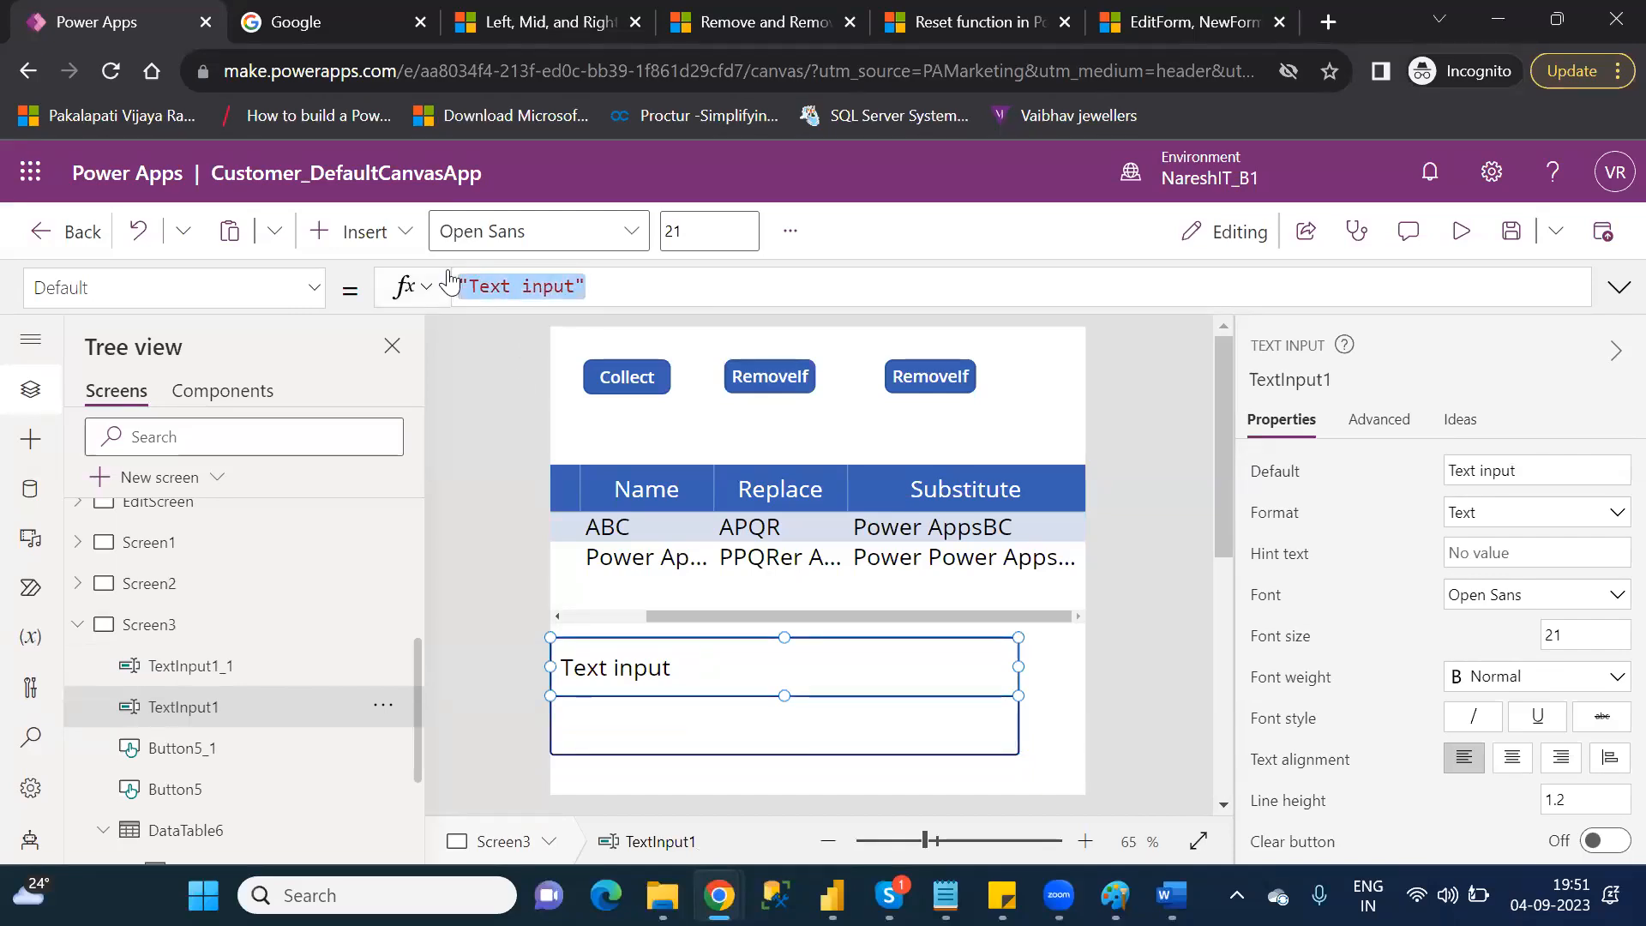
pyautogui.press('BackSpace')
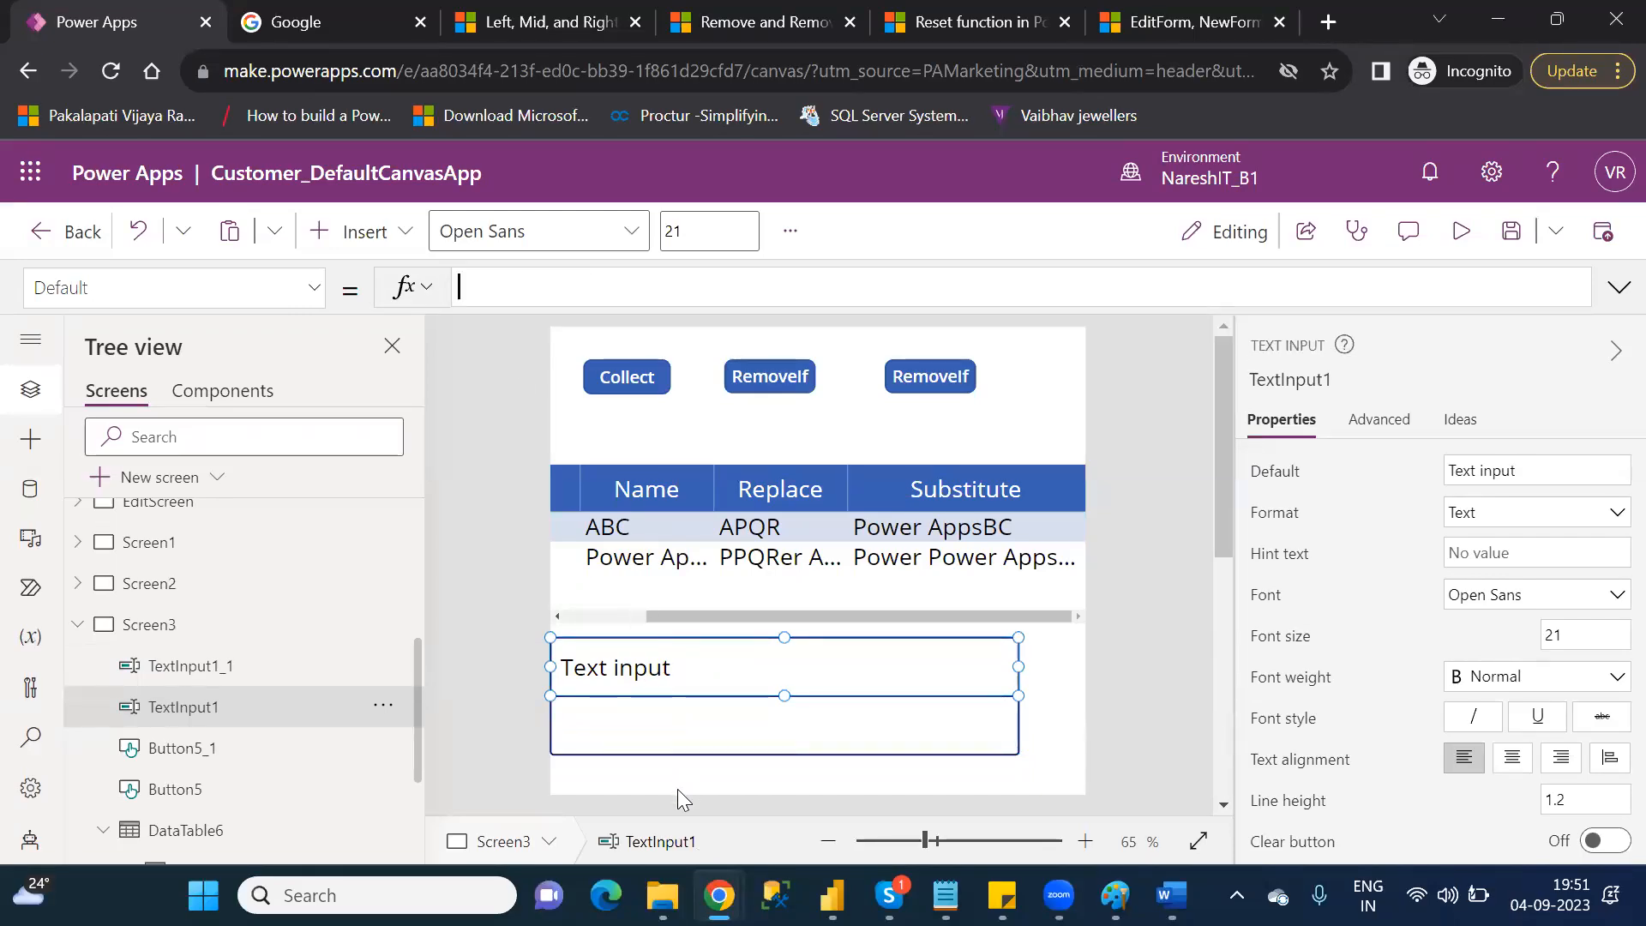
pyautogui.click(677, 789)
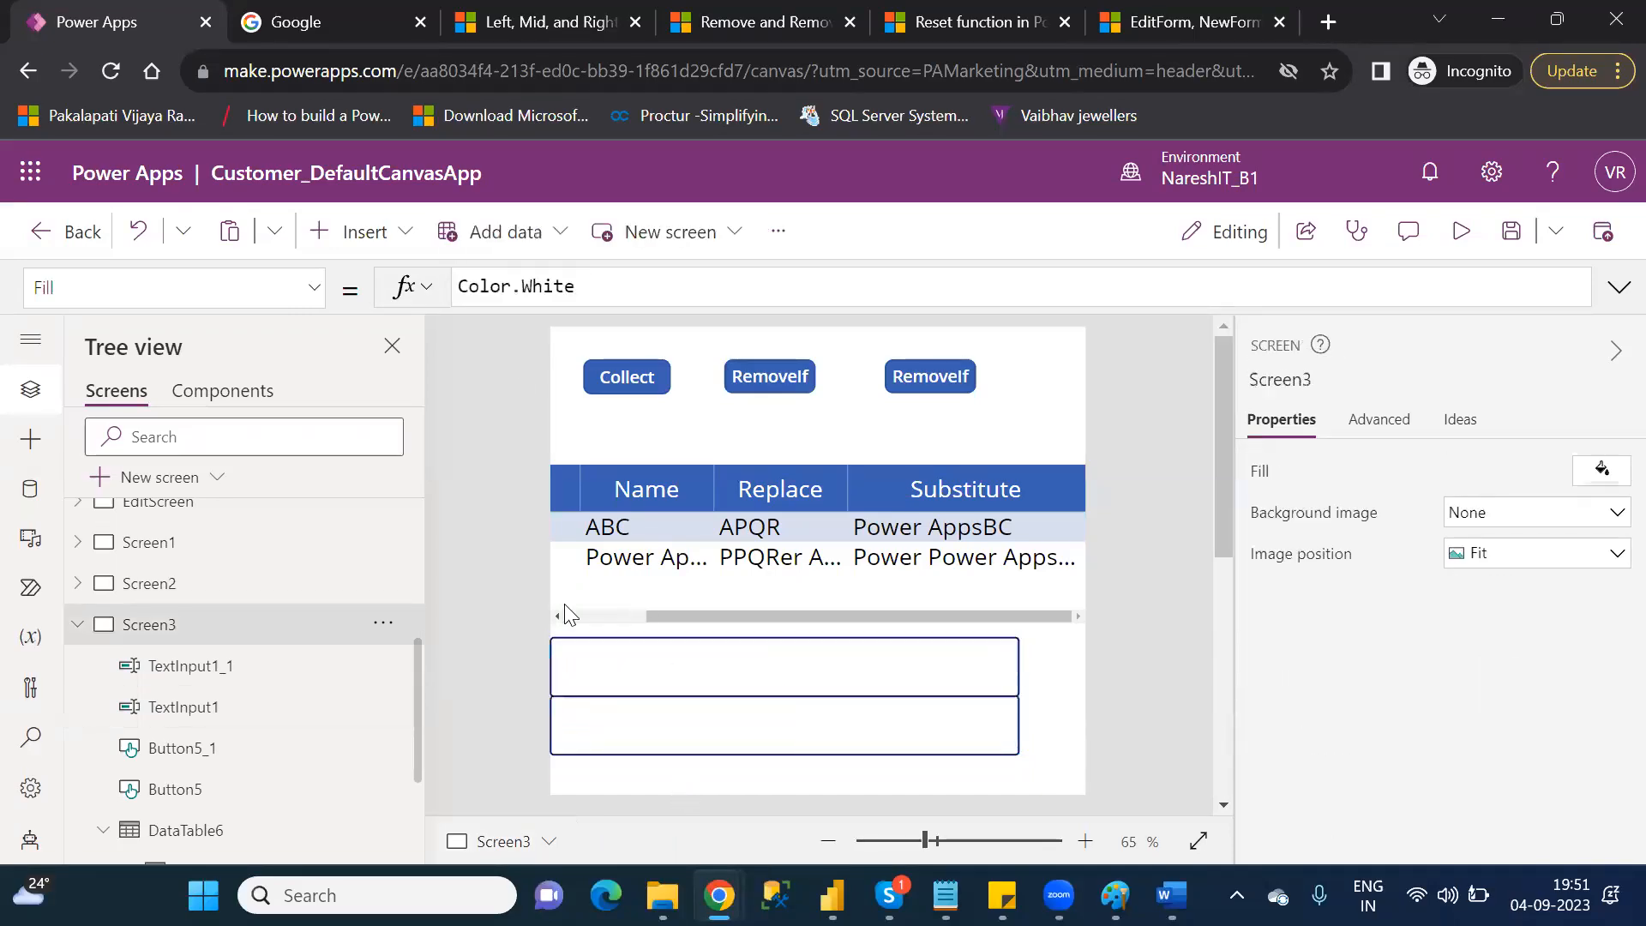
pyautogui.click(361, 248)
pyautogui.write('butt')
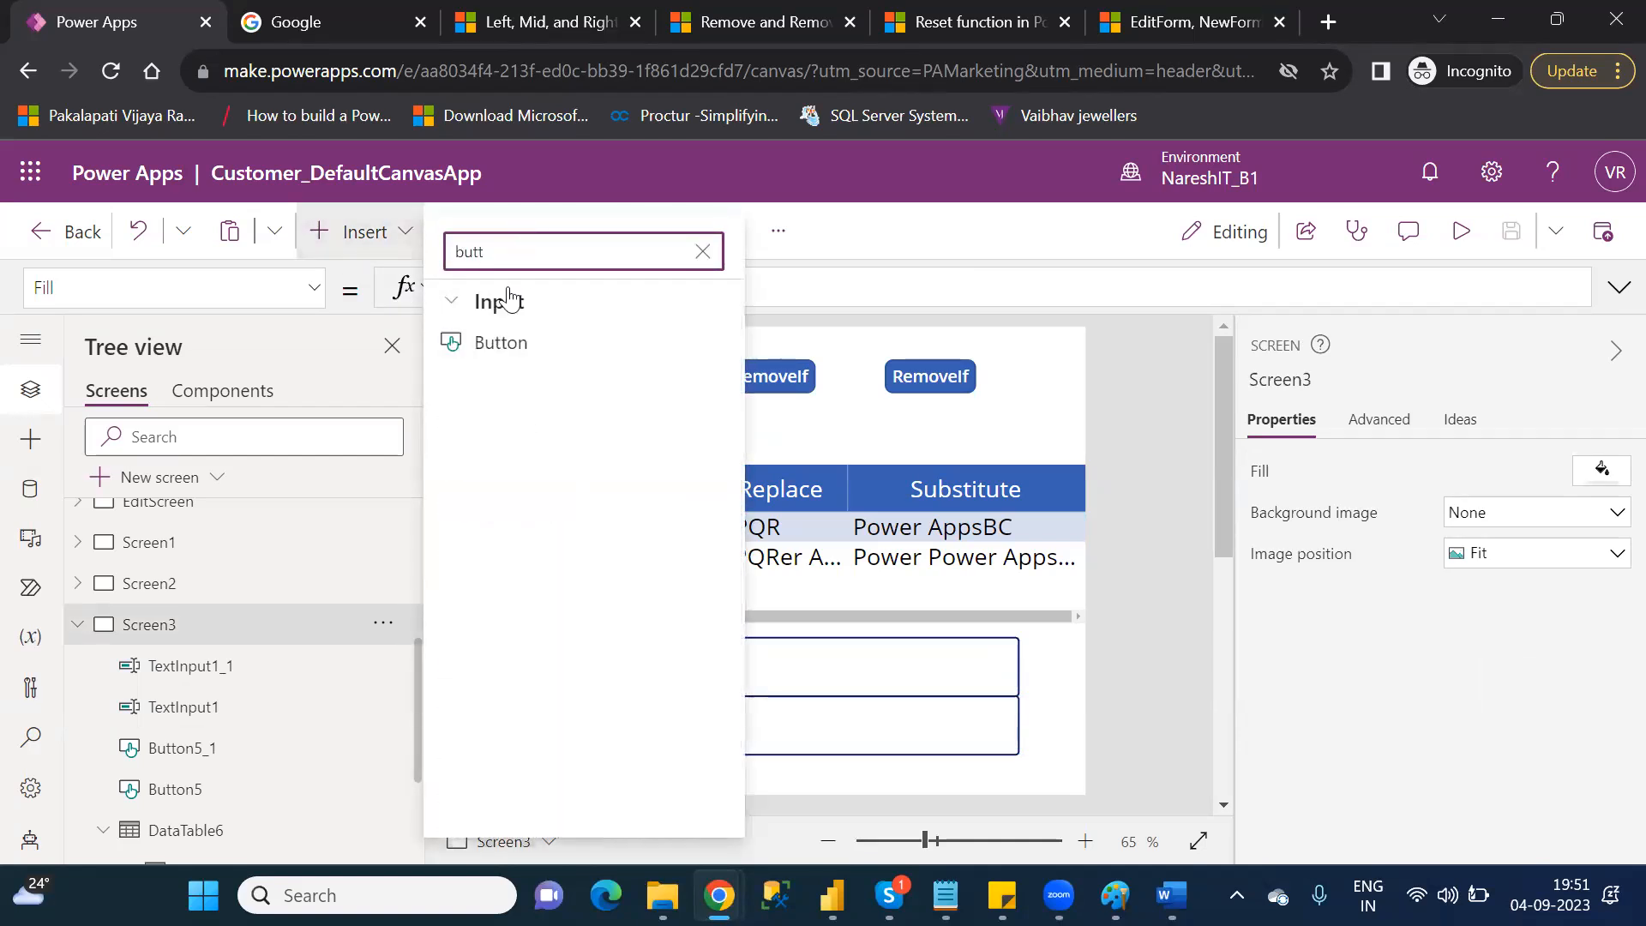
pyautogui.click(501, 349)
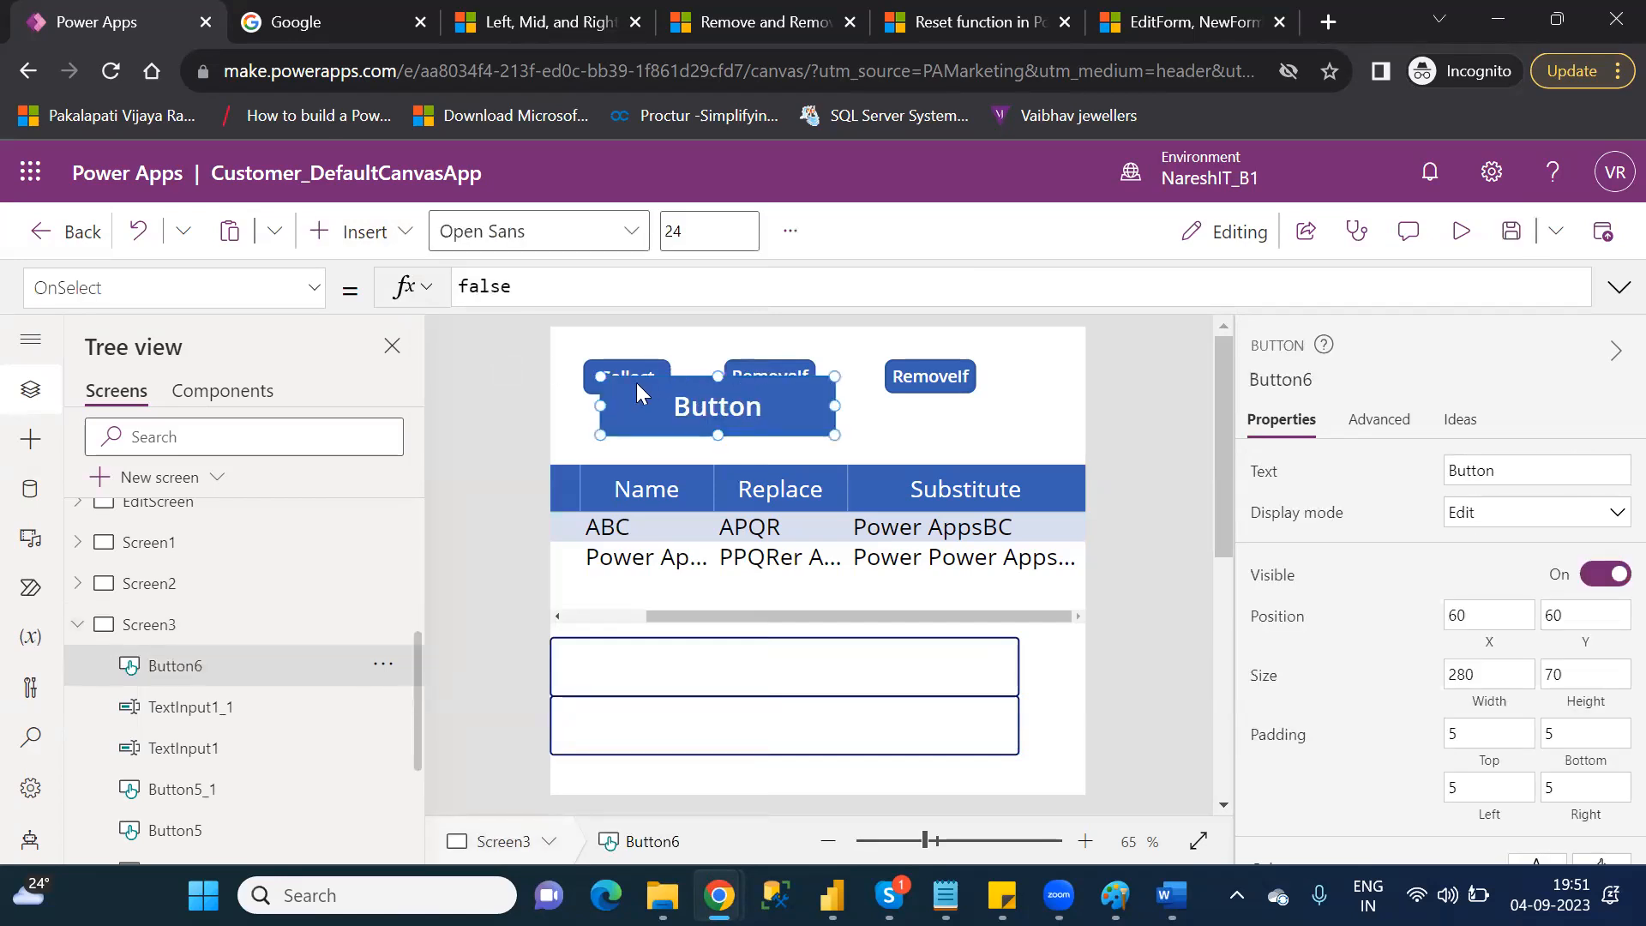
pyautogui.press('Delete')
# - Duplicate the Collect button and place the copy just below the two text inputs
pyautogui.click(616, 368)
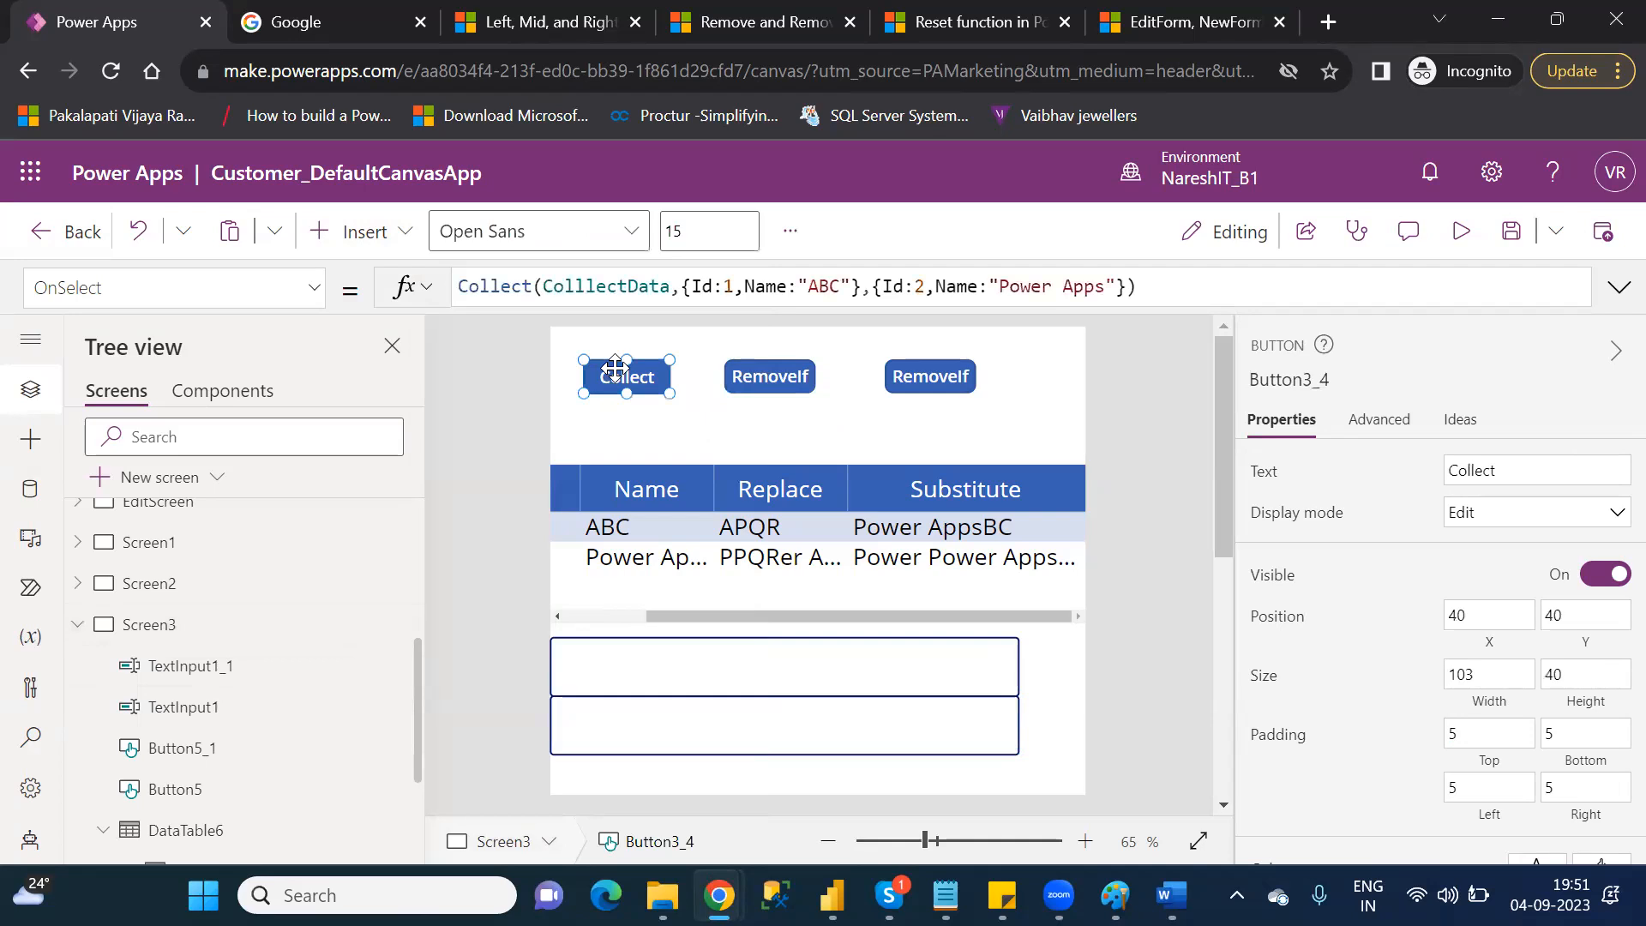
pyautogui.hotkey('ctrl', 'v')
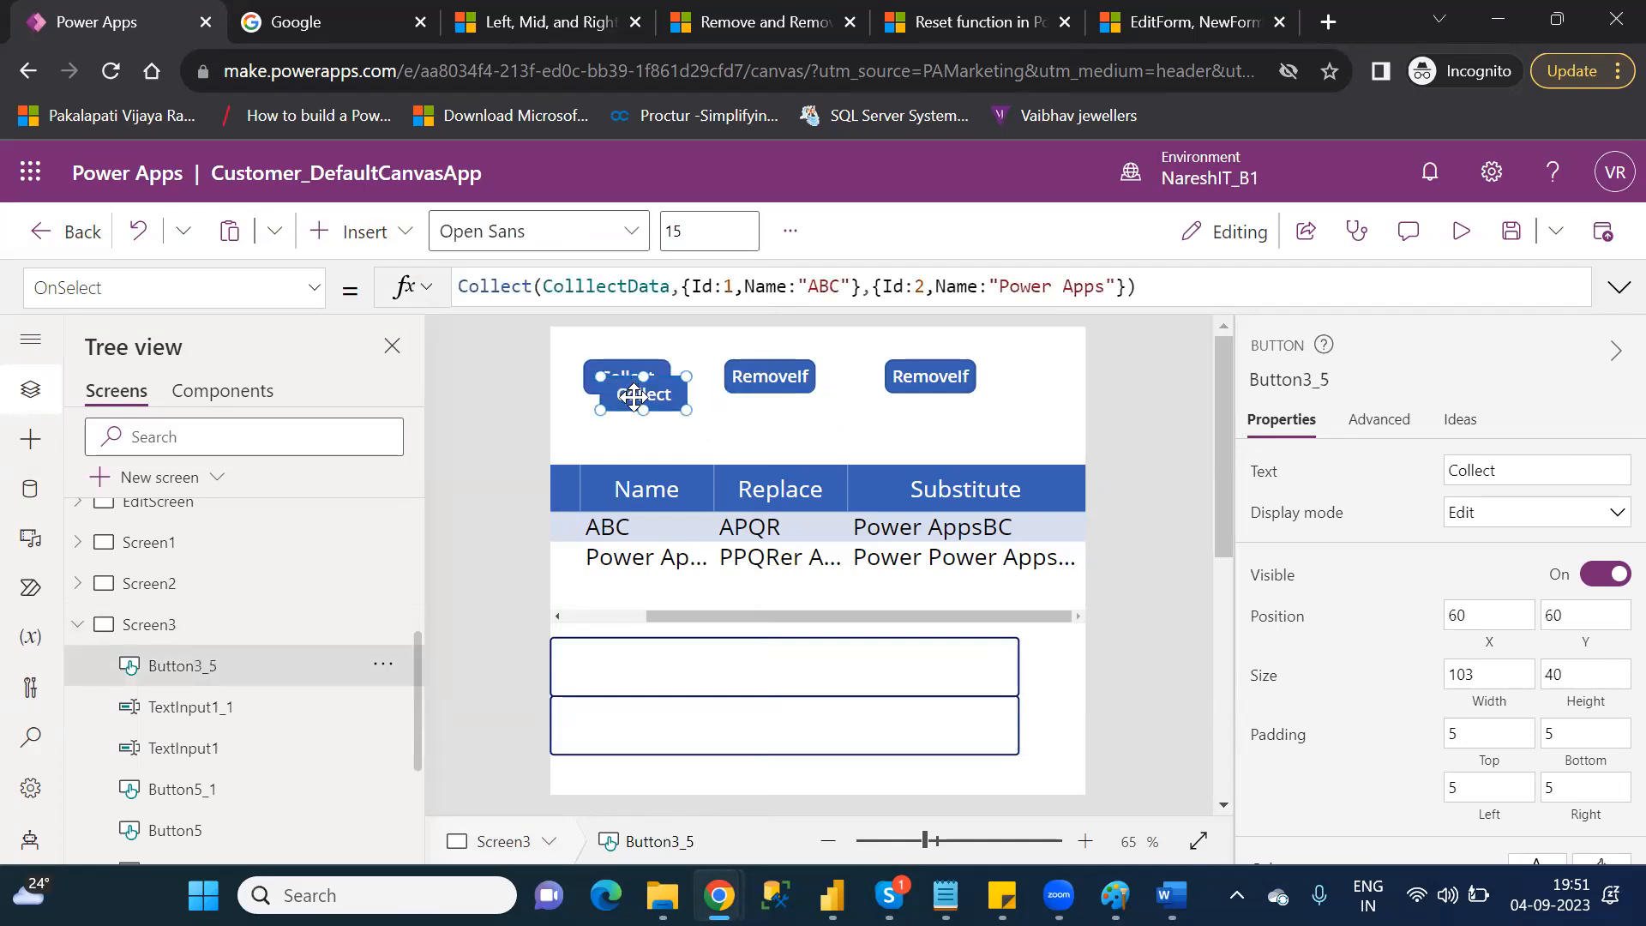
pyautogui.moveTo(635, 393); pyautogui.dragTo(633, 779)
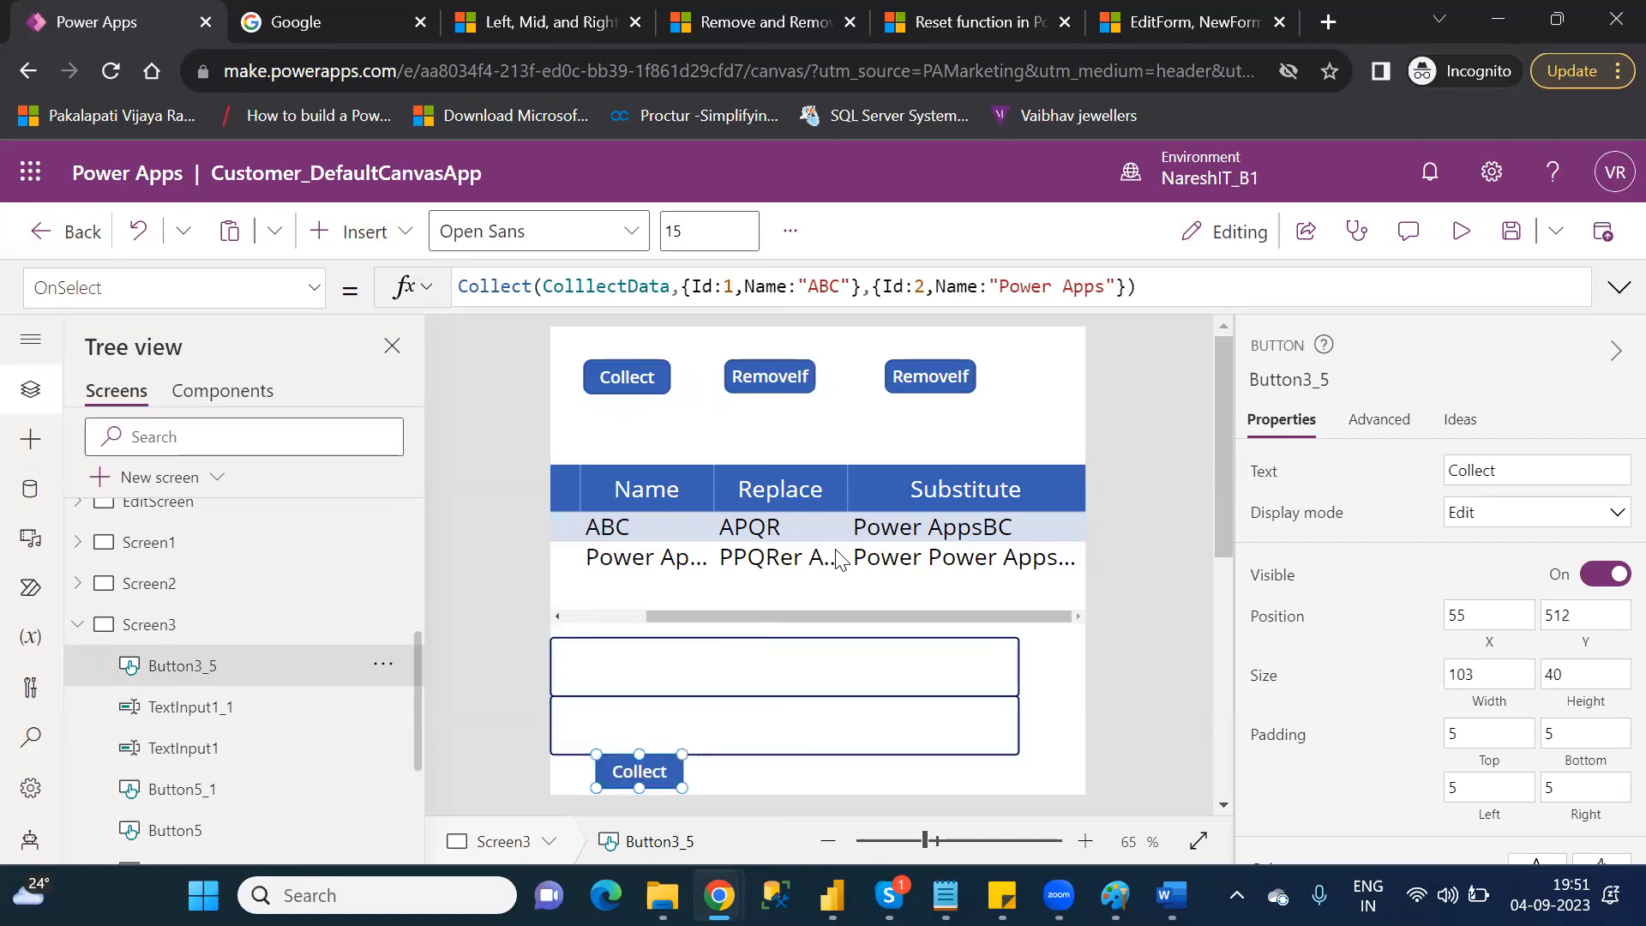
# - Remove the copied button's OnSelect formula and set its text to Reset
pyautogui.moveTo(1168, 290); pyautogui.dragTo(457, 279)
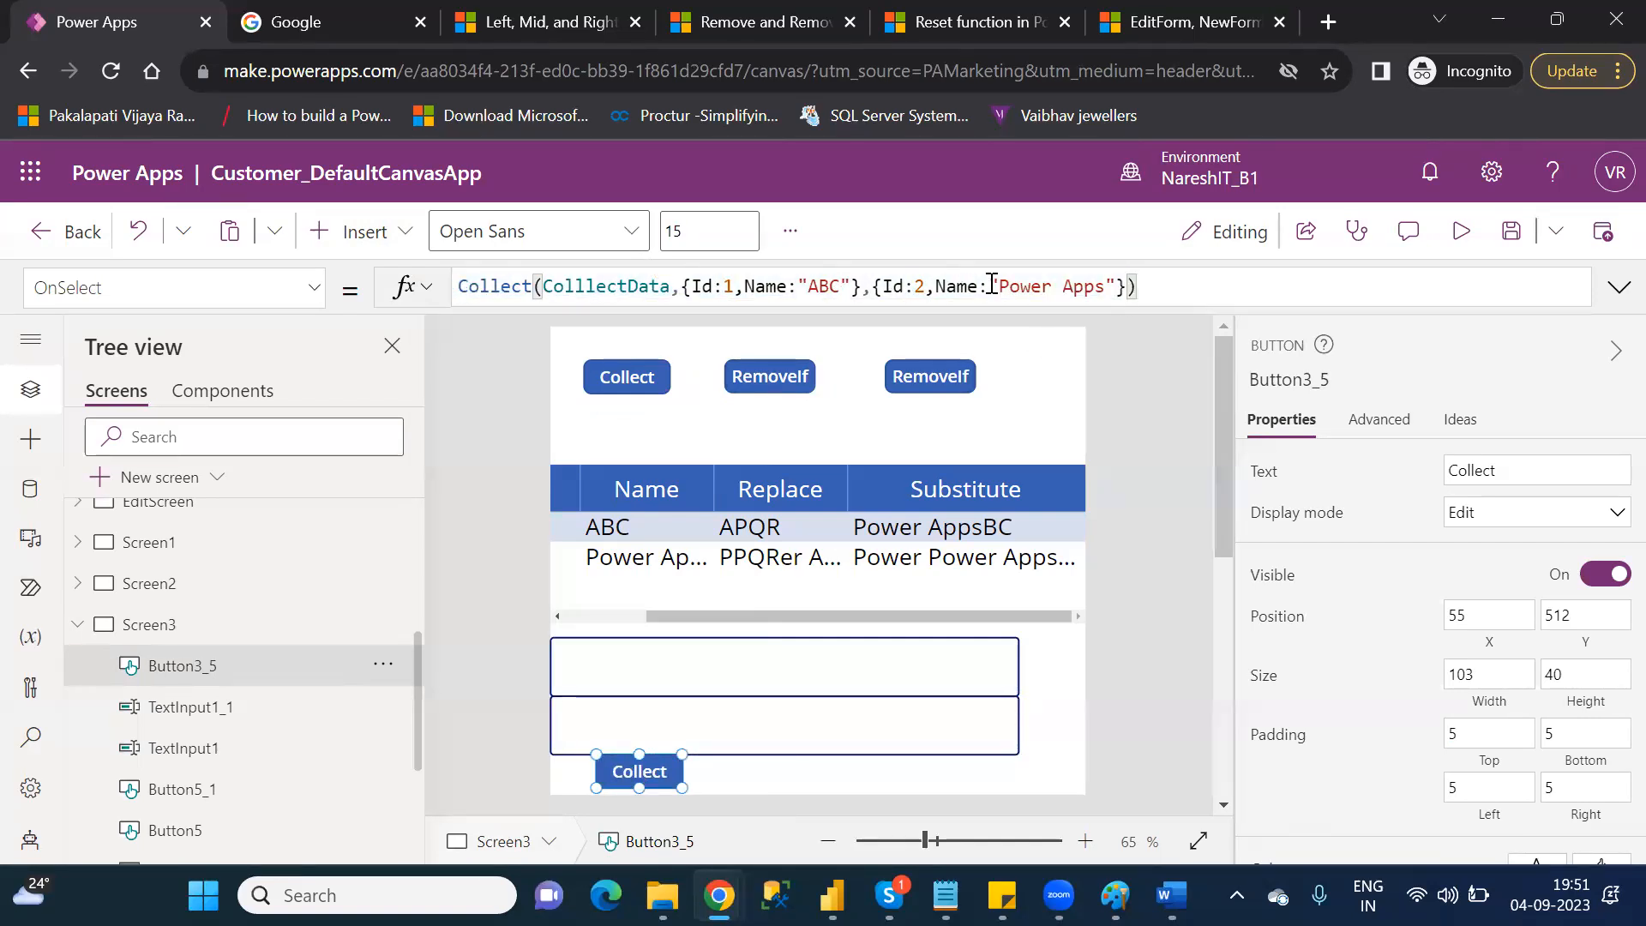
pyautogui.moveTo(1175, 279); pyautogui.dragTo(819, 285)
pyautogui.moveTo(589, 282); pyautogui.dragTo(463, 286)
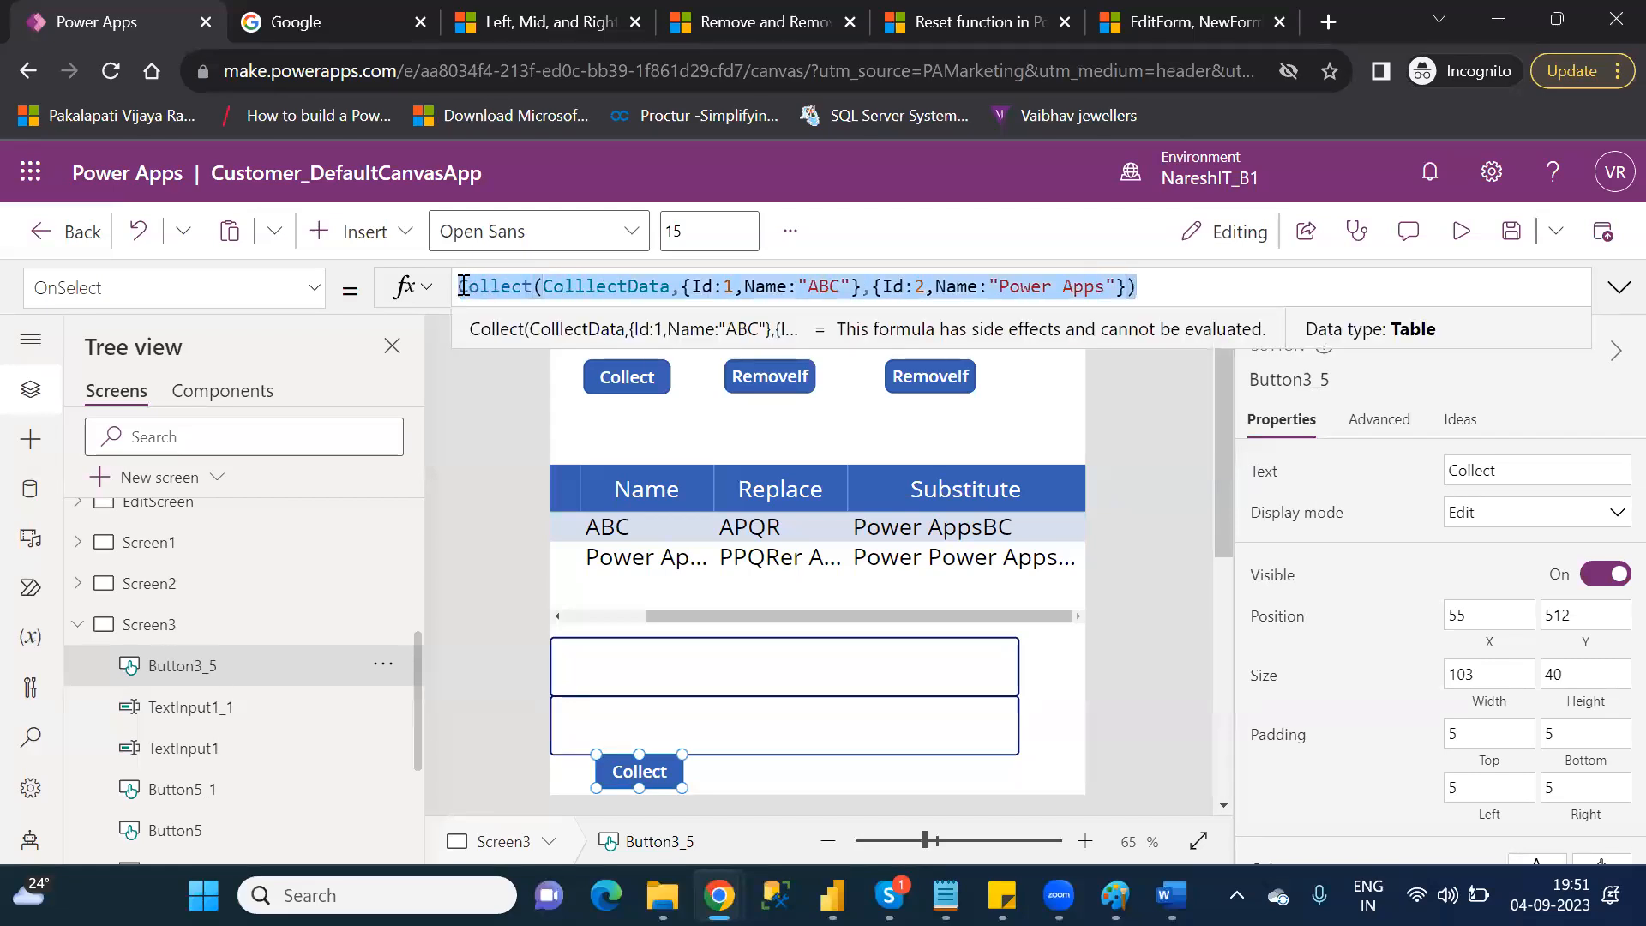
pyautogui.press('Delete')
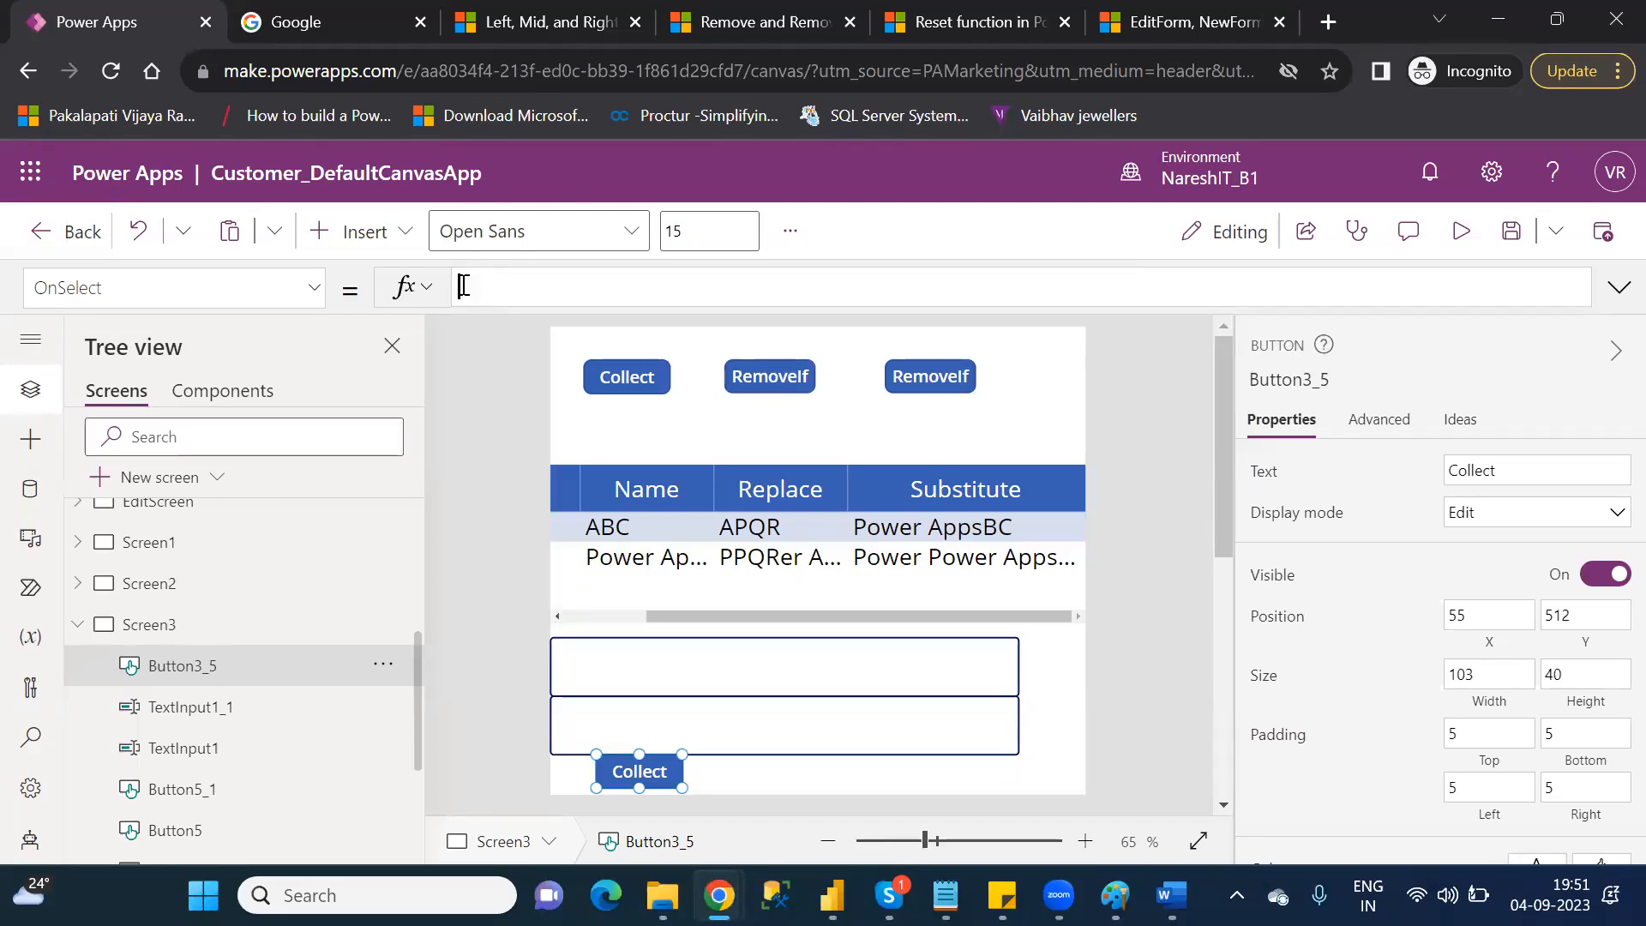
pyautogui.click(1480, 470)
pyautogui.write('Reset')
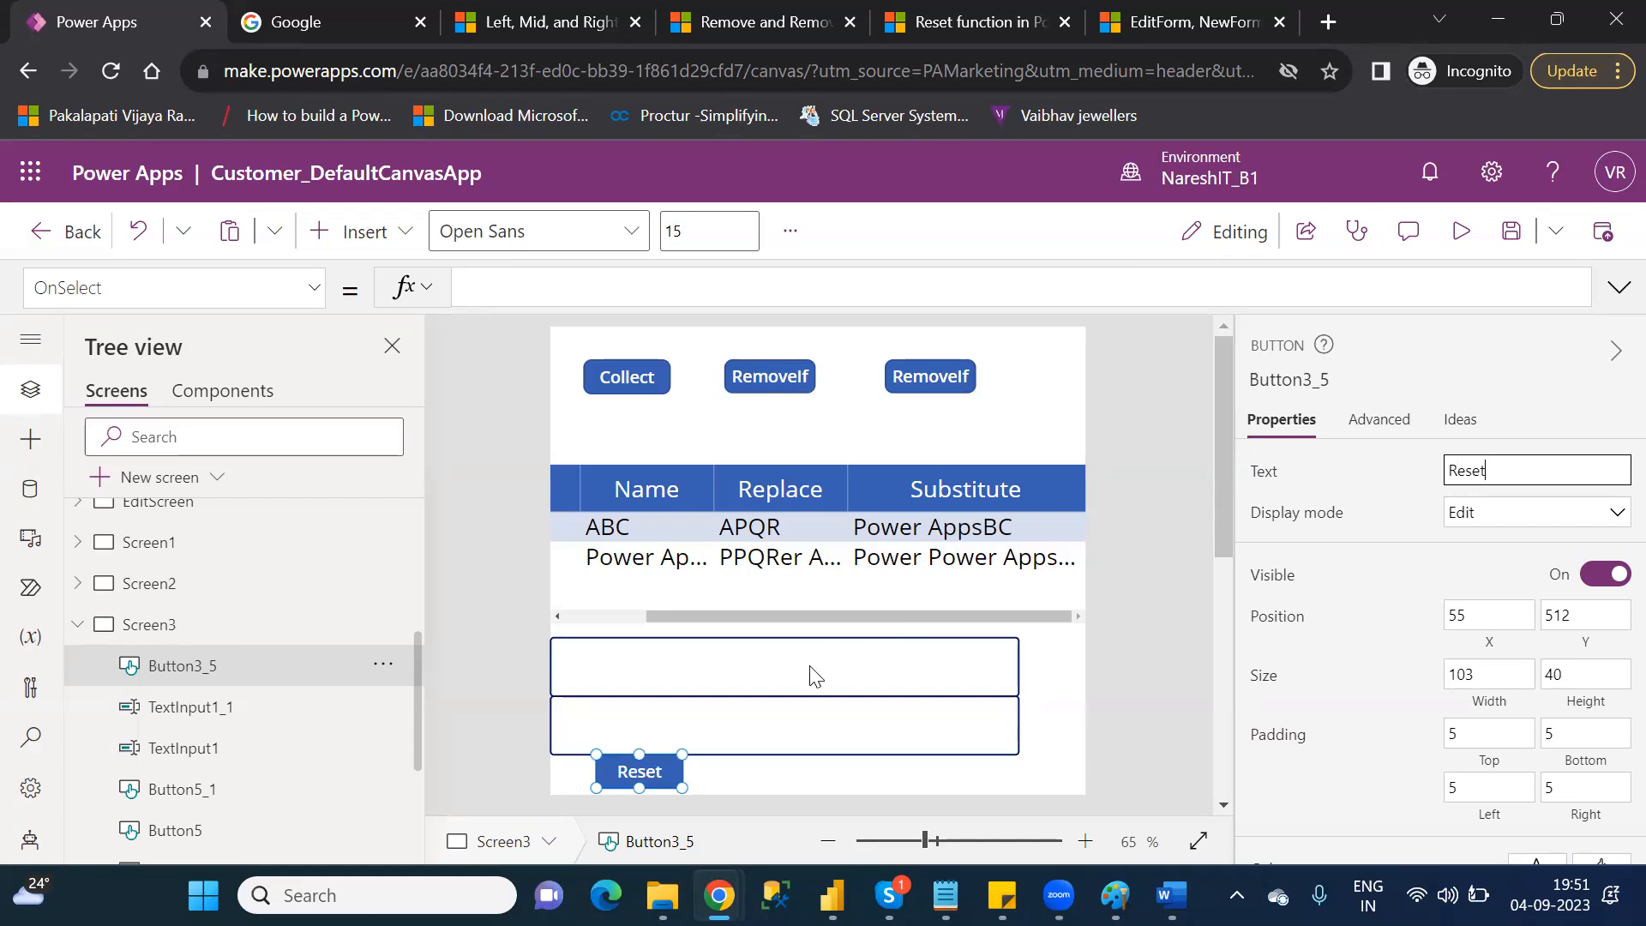
# - Delete the lower text input and move the Reset button up beneath the remaining one, at X 40, Y 470
pyautogui.click(803, 717)
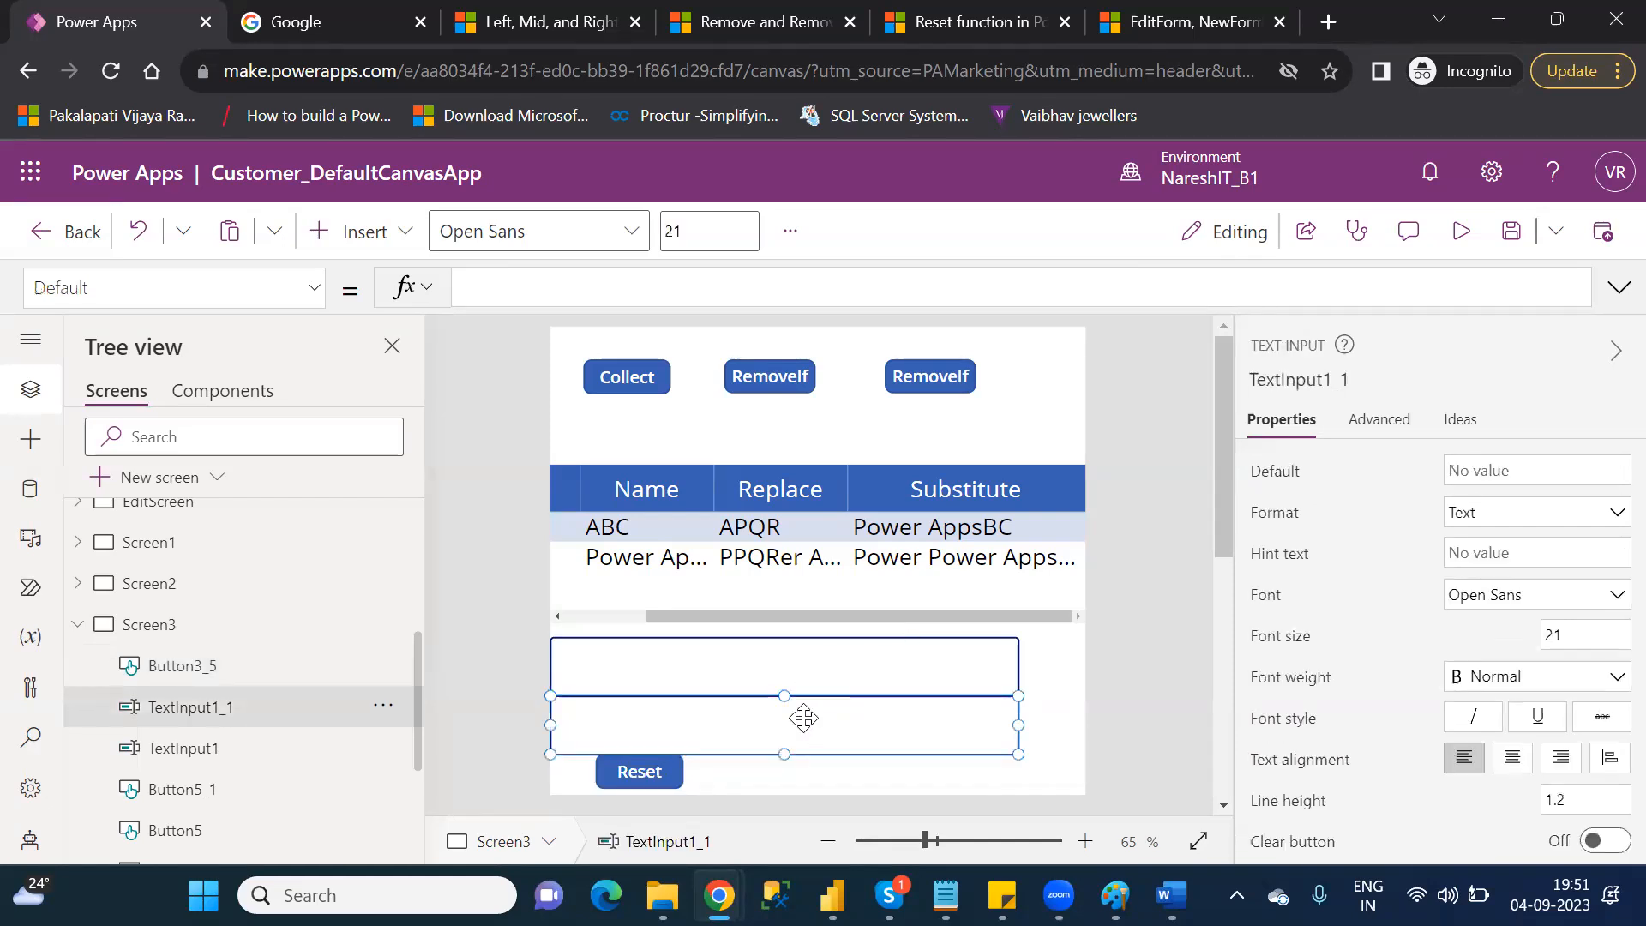
pyautogui.press('Delete')
pyautogui.moveTo(648, 770); pyautogui.dragTo(639, 732)
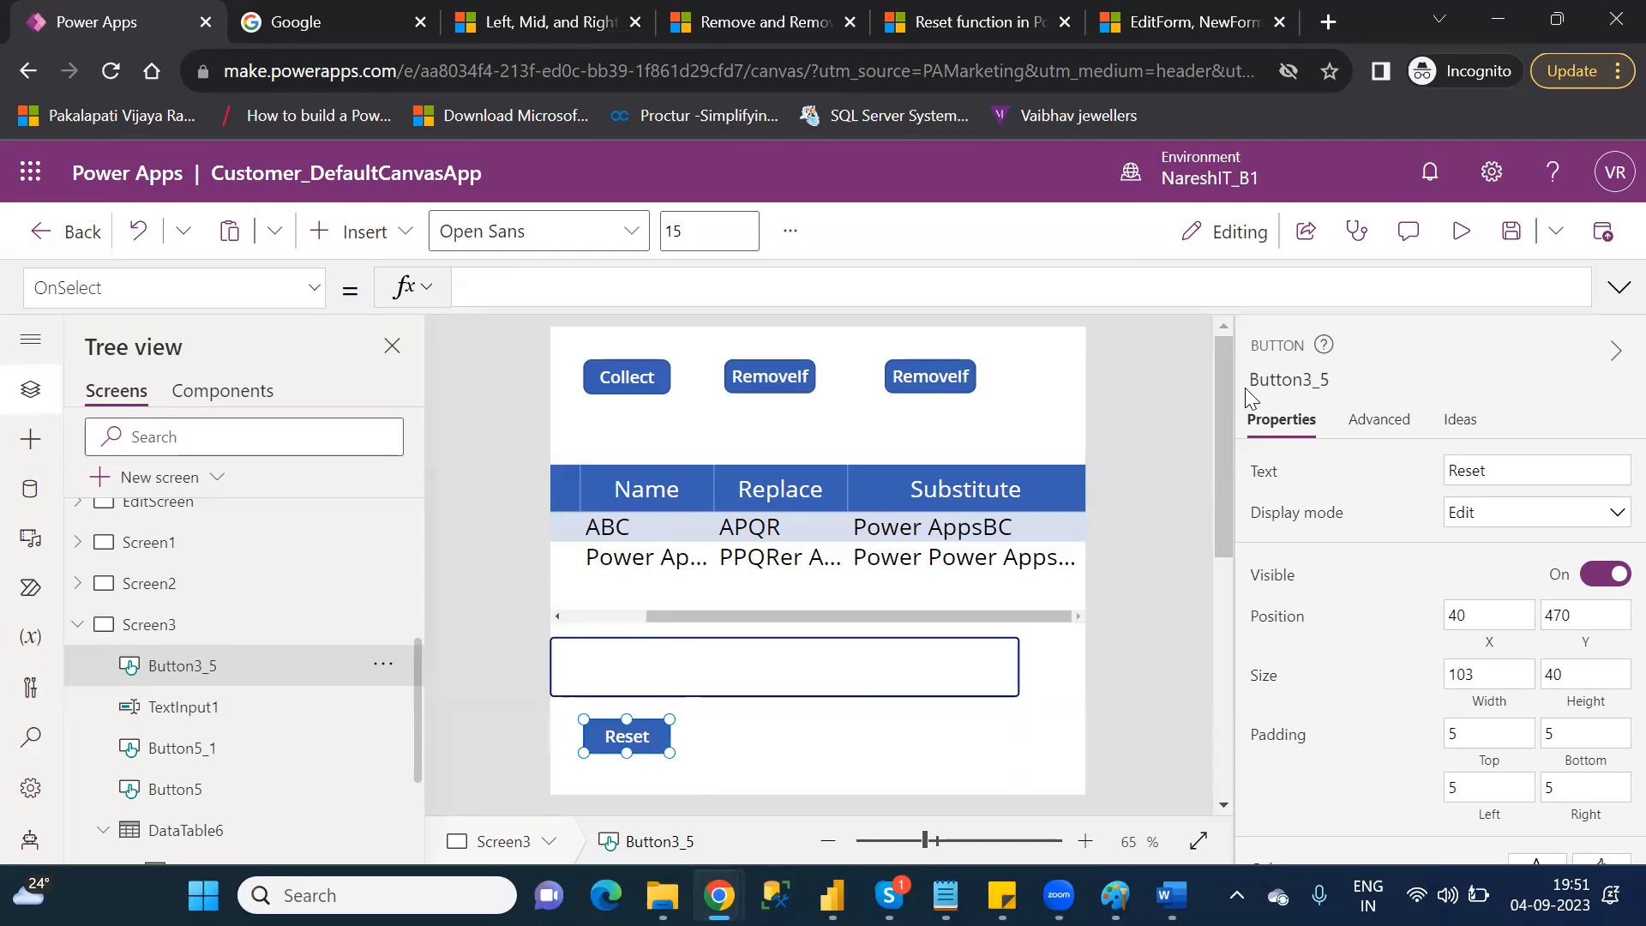
# - Preview the app, enter random sample text in the text input, and erase it manually character by character
pyautogui.click(1455, 233)
pyautogui.click(790, 447)
pyautogui.write('dksjafldkjalkfkdjalksfdjalkfjdkl')
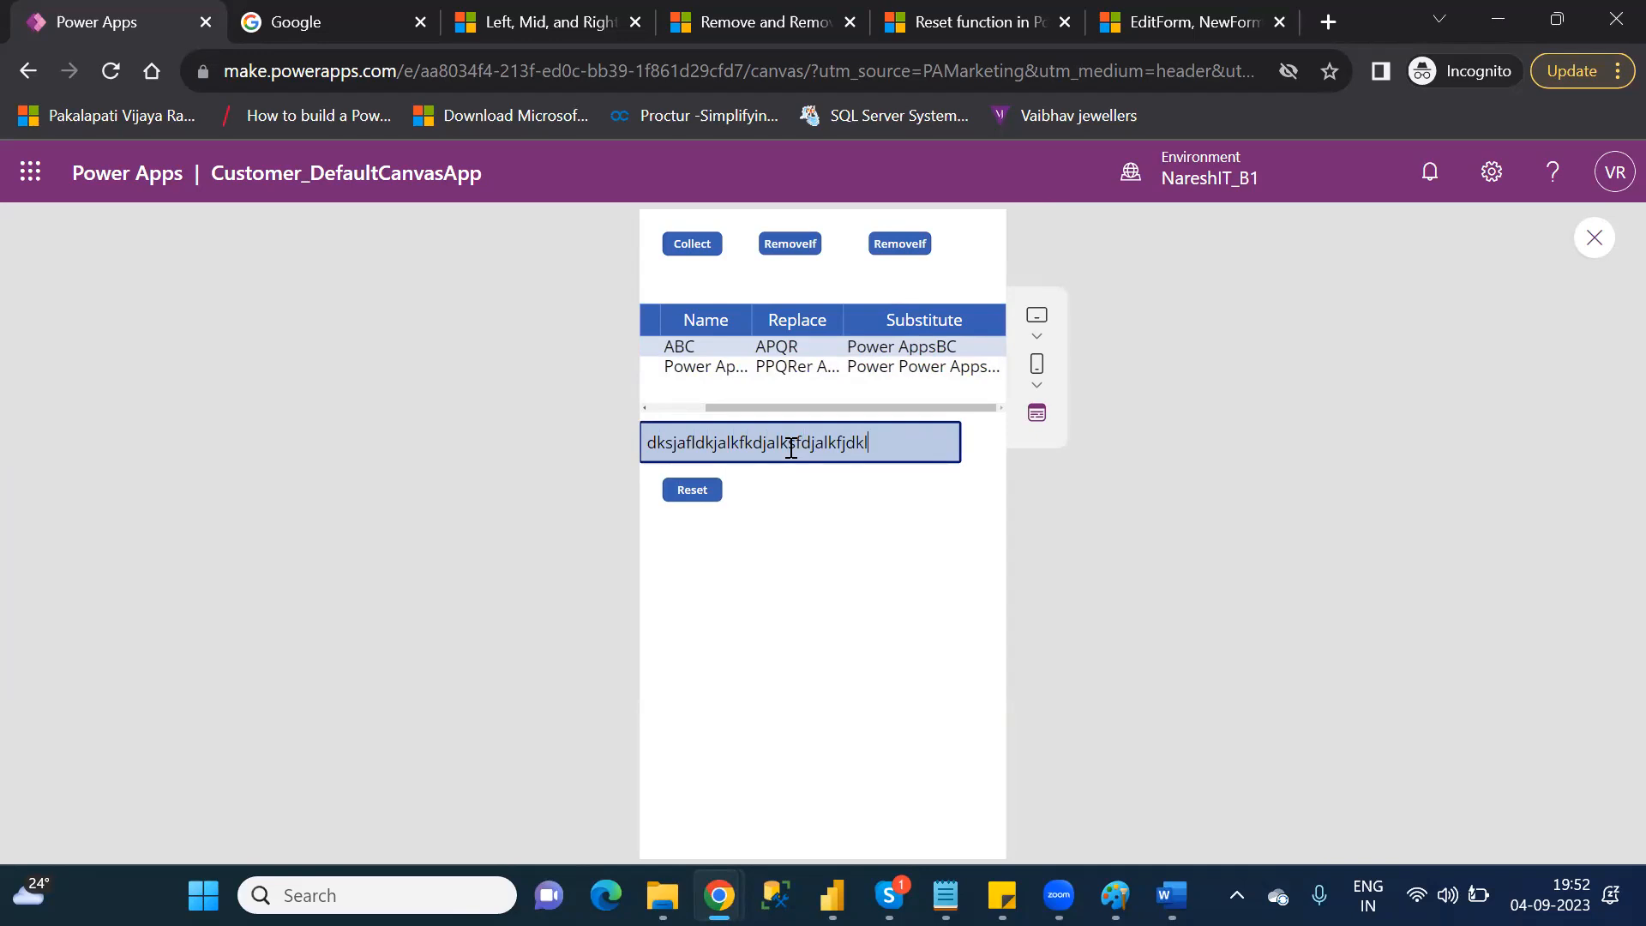
pyautogui.press('BackSpace')
pyautogui.press('BackSpace')
pyautogui.press('BackSpace')
pyautogui.press('BackSpace')
pyautogui.press('BackSpace')
pyautogui.press('BackSpace')
pyautogui.press('BackSpace')
pyautogui.press('BackSpace')
pyautogui.press('BackSpace')
pyautogui.press('BackSpace')
pyautogui.press('BackSpace')
pyautogui.press('BackSpace')
pyautogui.press('BackSpace')
pyautogui.press('BackSpace')
pyautogui.press('BackSpace')
pyautogui.press('BackSpace')
pyautogui.press('BackSpace')
pyautogui.press('BackSpace')
pyautogui.press('BackSpace')
pyautogui.press('BackSpace')
pyautogui.press('BackSpace')
pyautogui.press('BackSpace')
pyautogui.press('BackSpace')
pyautogui.press('BackSpace')
pyautogui.press('BackSpace')
pyautogui.press('BackSpace')
pyautogui.press('BackSpace')
pyautogui.press('BackSpace')
pyautogui.press('BackSpace')
pyautogui.press('BackSpace')
pyautogui.press('BackSpace')
pyautogui.press('BackSpace')
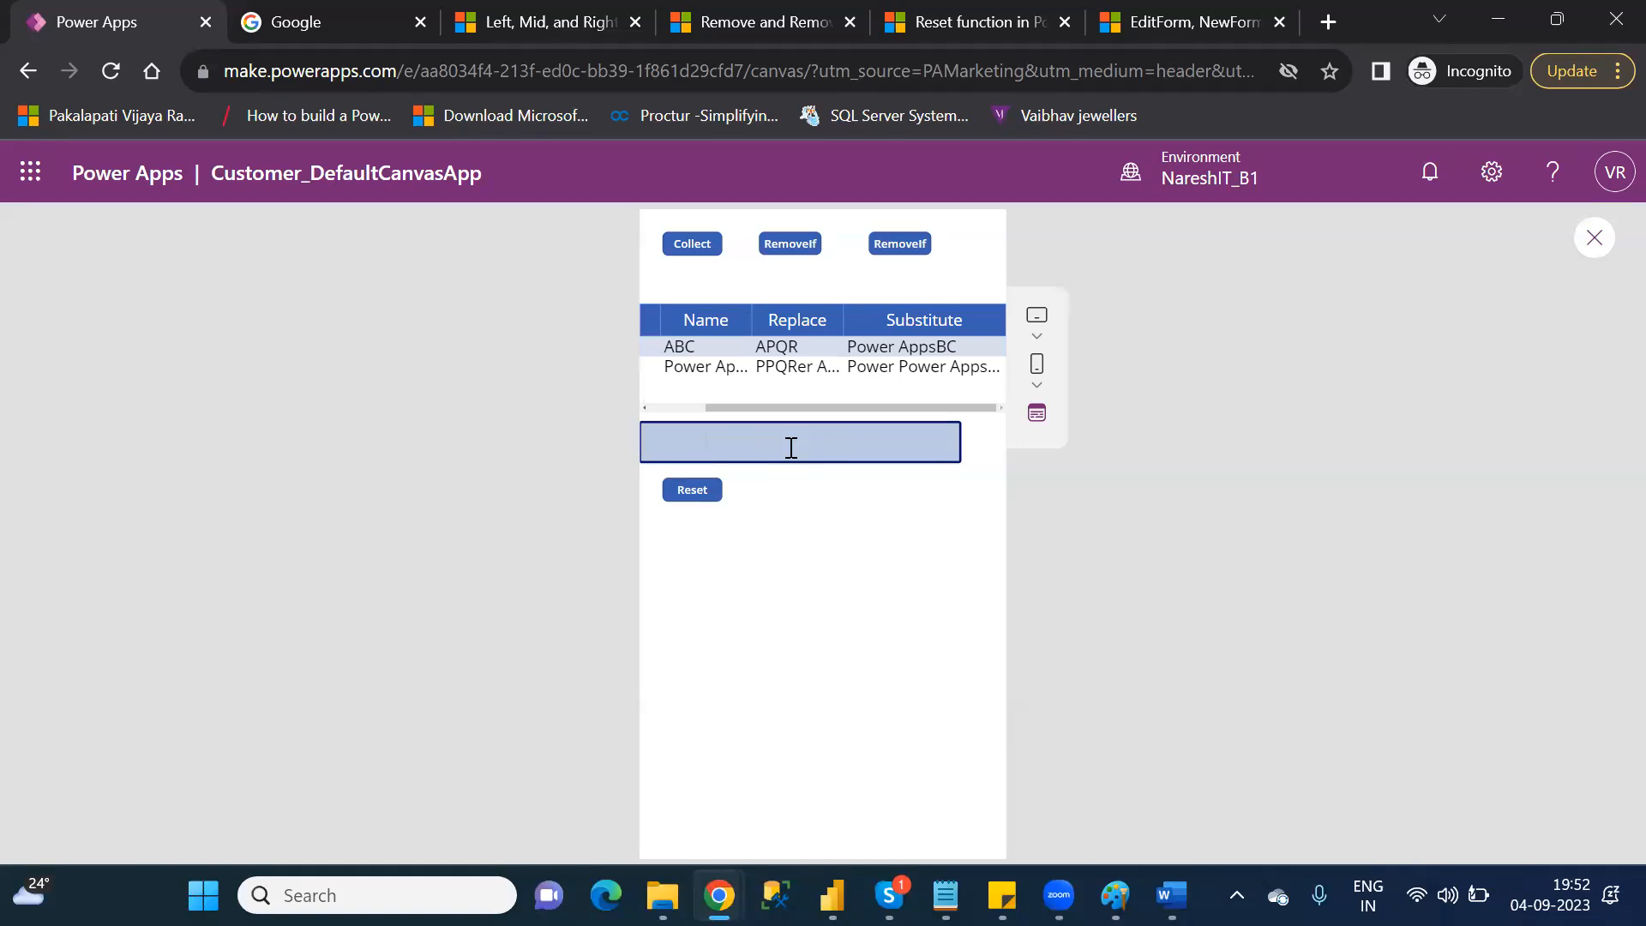
# - Enter another random string in the previewed text input, erase it manually, and return to the editor
pyautogui.click(709, 461)
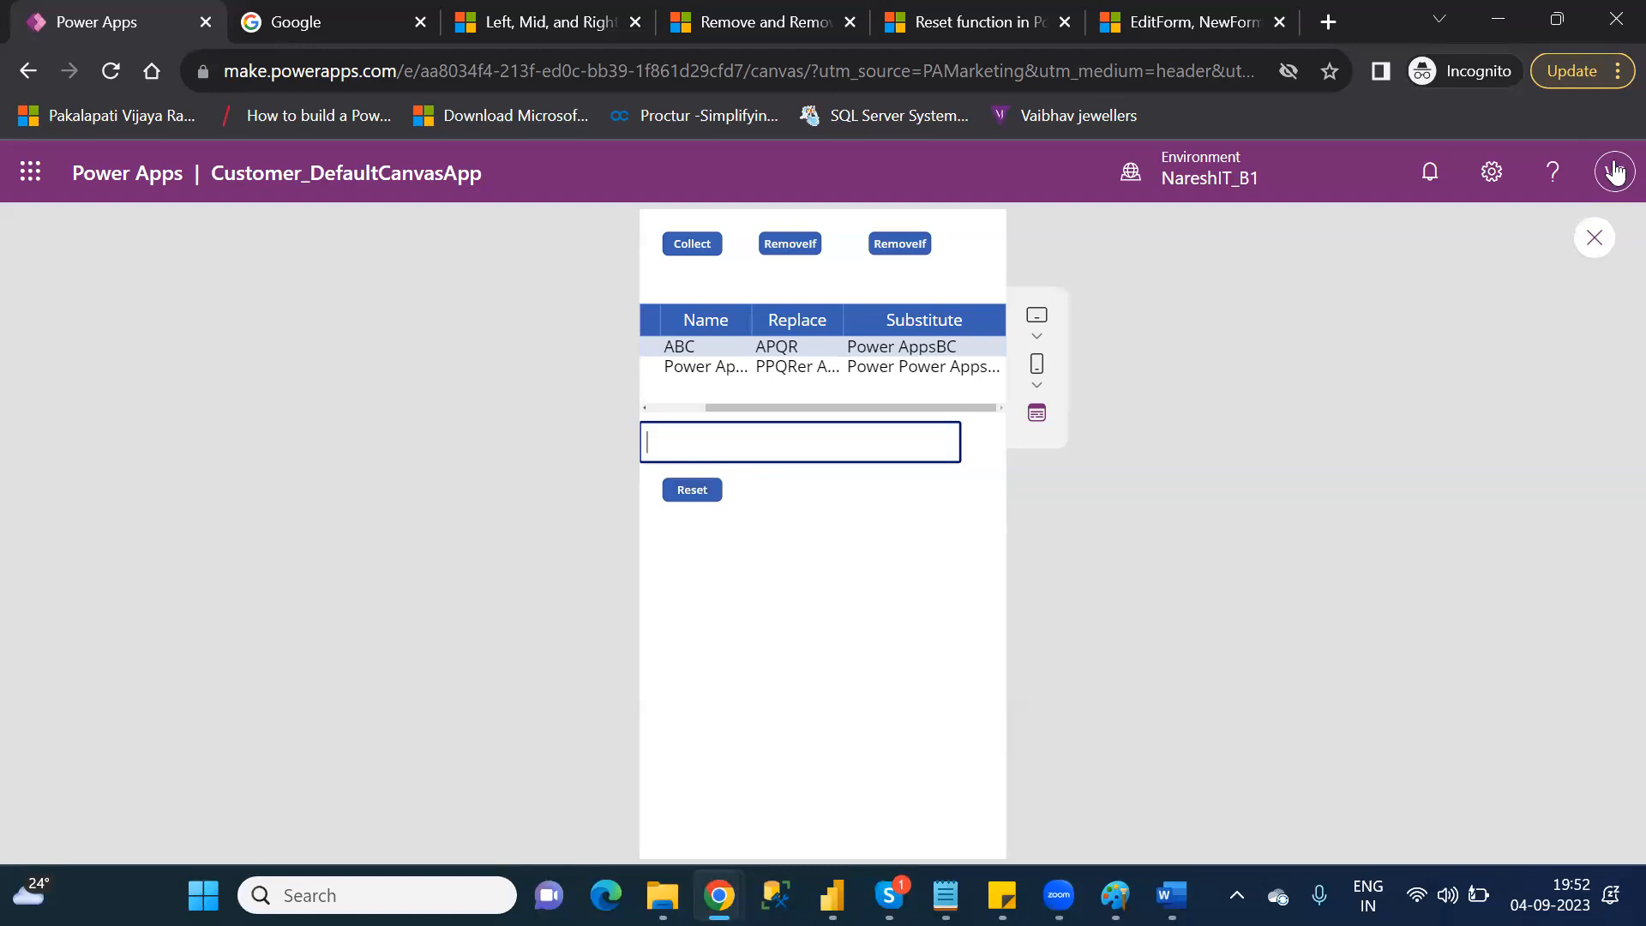
pyautogui.write('dsfkajdflajfldjdfkj')
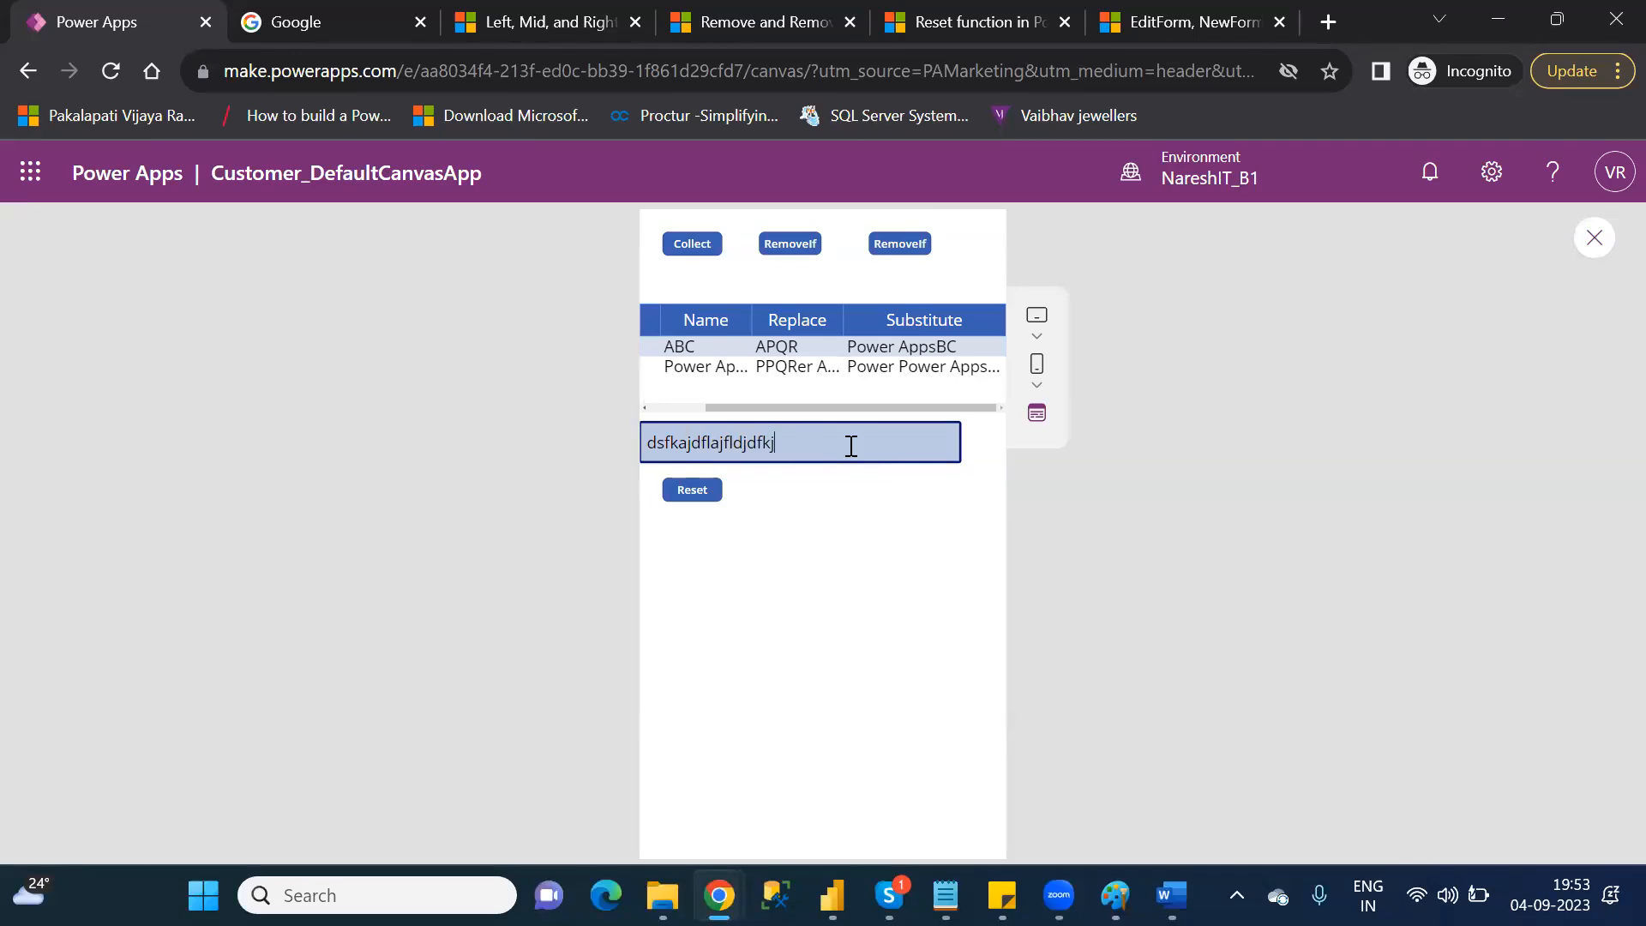
pyautogui.press('BackSpace')
pyautogui.press('BackSpace')
pyautogui.press('BackSpace')
pyautogui.press('BackSpace')
pyautogui.press('BackSpace')
pyautogui.press('BackSpace')
pyautogui.press('BackSpace')
pyautogui.press('BackSpace')
pyautogui.press('BackSpace')
pyautogui.press('BackSpace')
pyautogui.press('BackSpace')
pyautogui.press('BackSpace')
pyautogui.press('BackSpace')
pyautogui.press('BackSpace')
pyautogui.press('BackSpace')
pyautogui.press('BackSpace')
pyautogui.press('BackSpace')
pyautogui.press('BackSpace')
pyautogui.click(1595, 239)
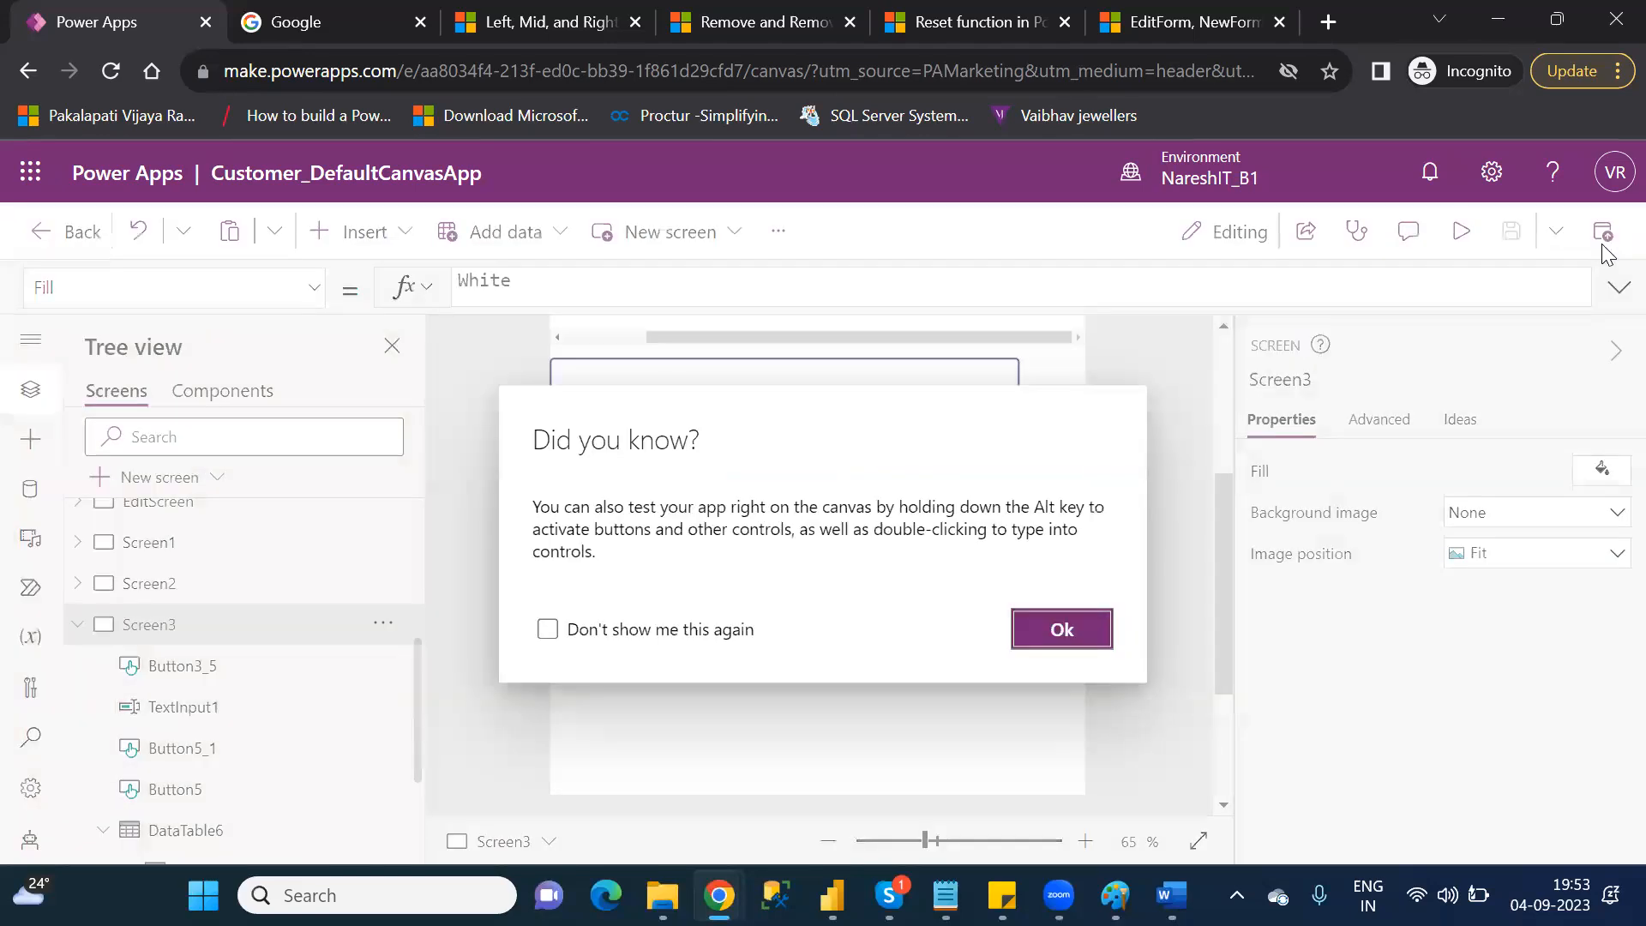
pyautogui.click(1053, 641)
# - Set the Reset button's OnSelect formula to Reset(TextInput1)
pyautogui.click(625, 453)
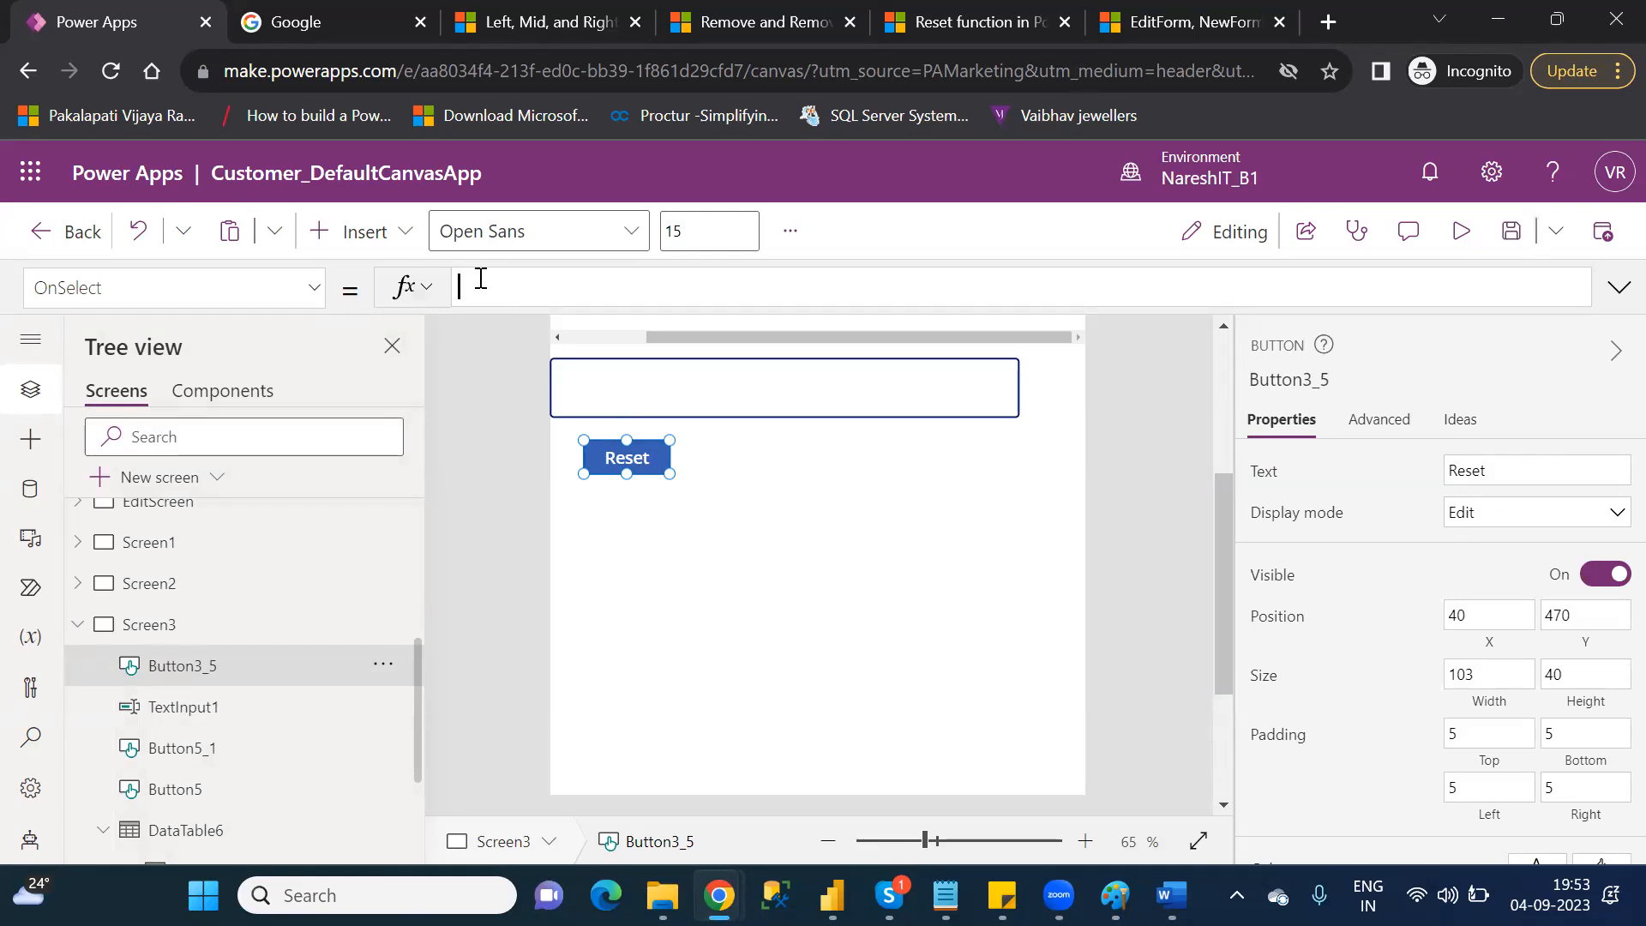
pyautogui.write('reset(')
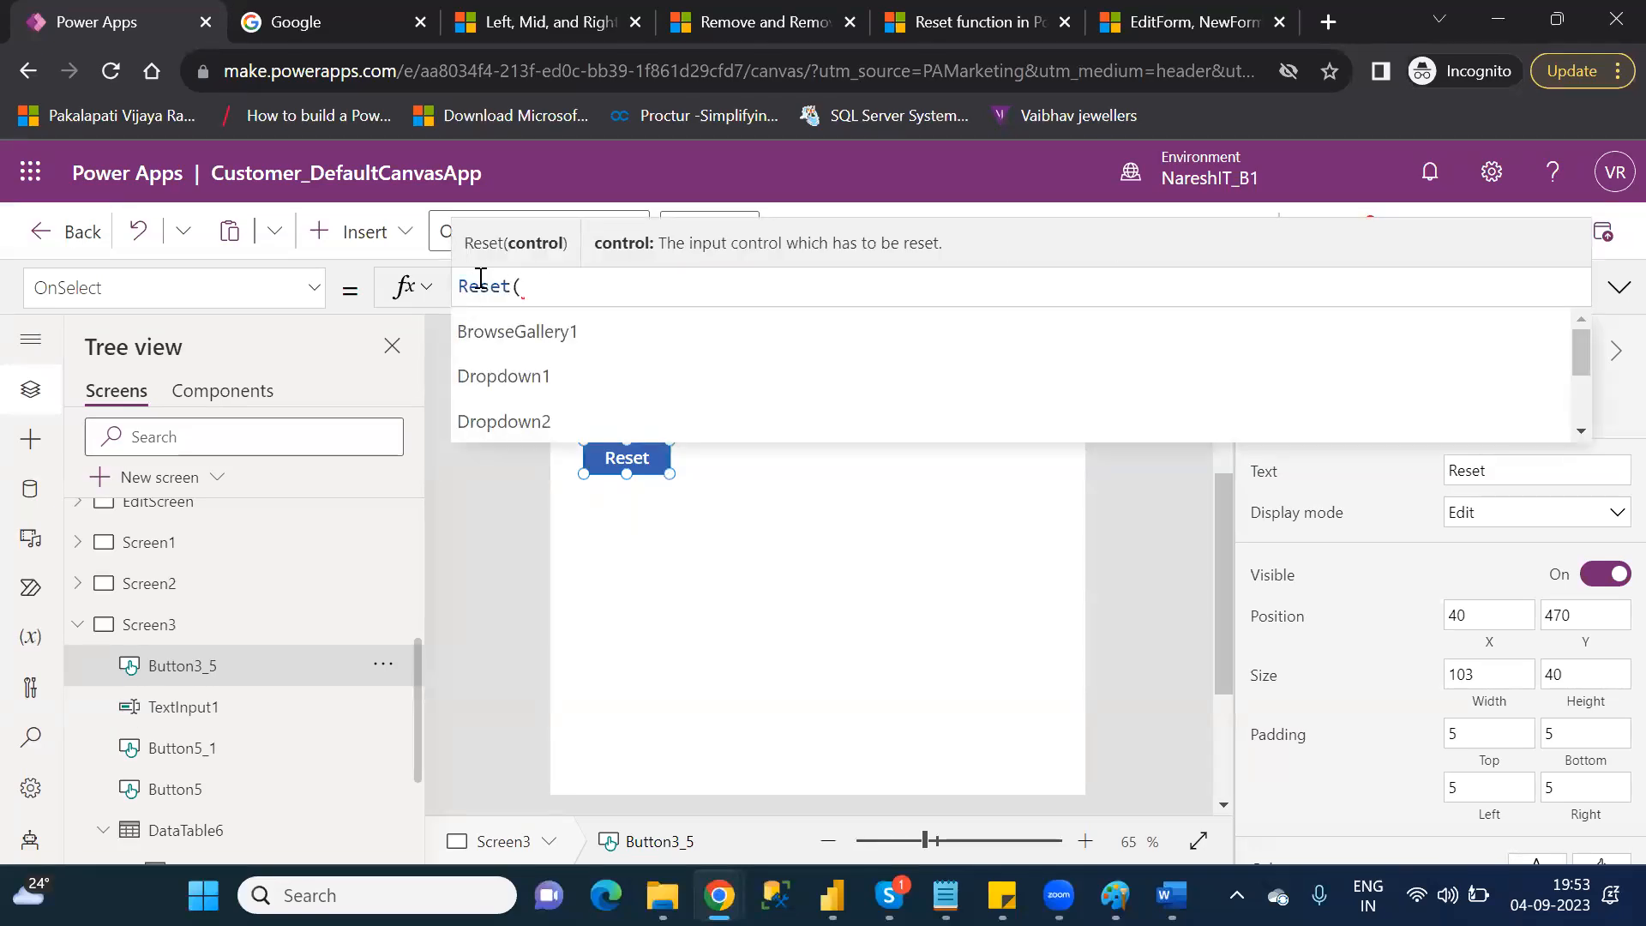
pyautogui.click(751, 596)
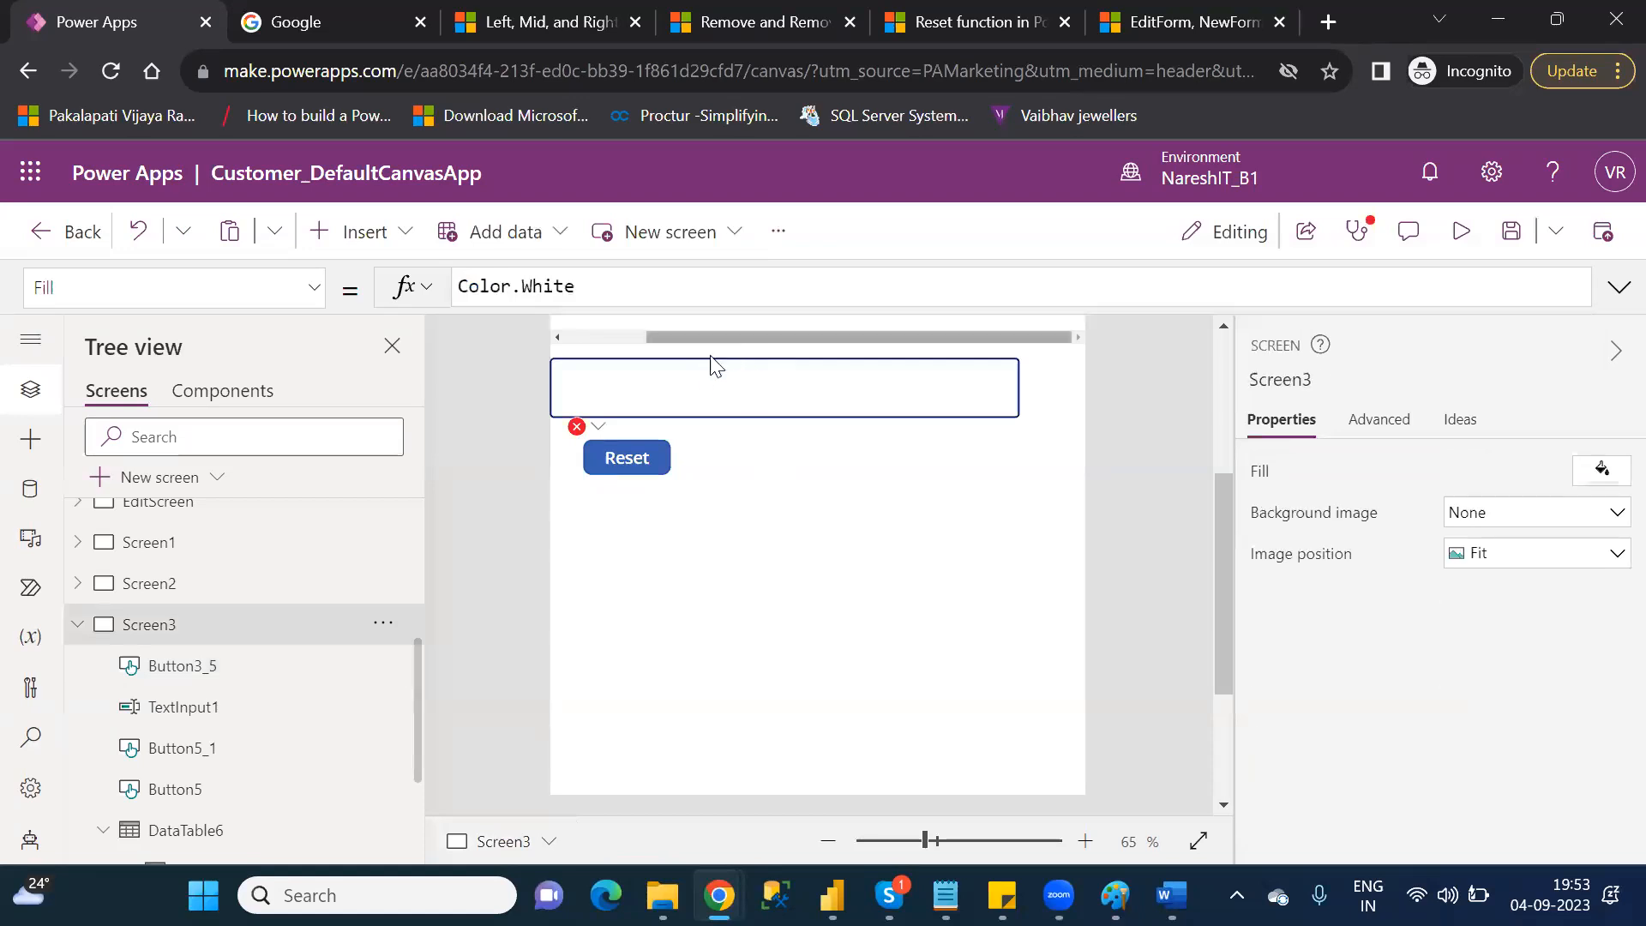
pyautogui.click(694, 377)
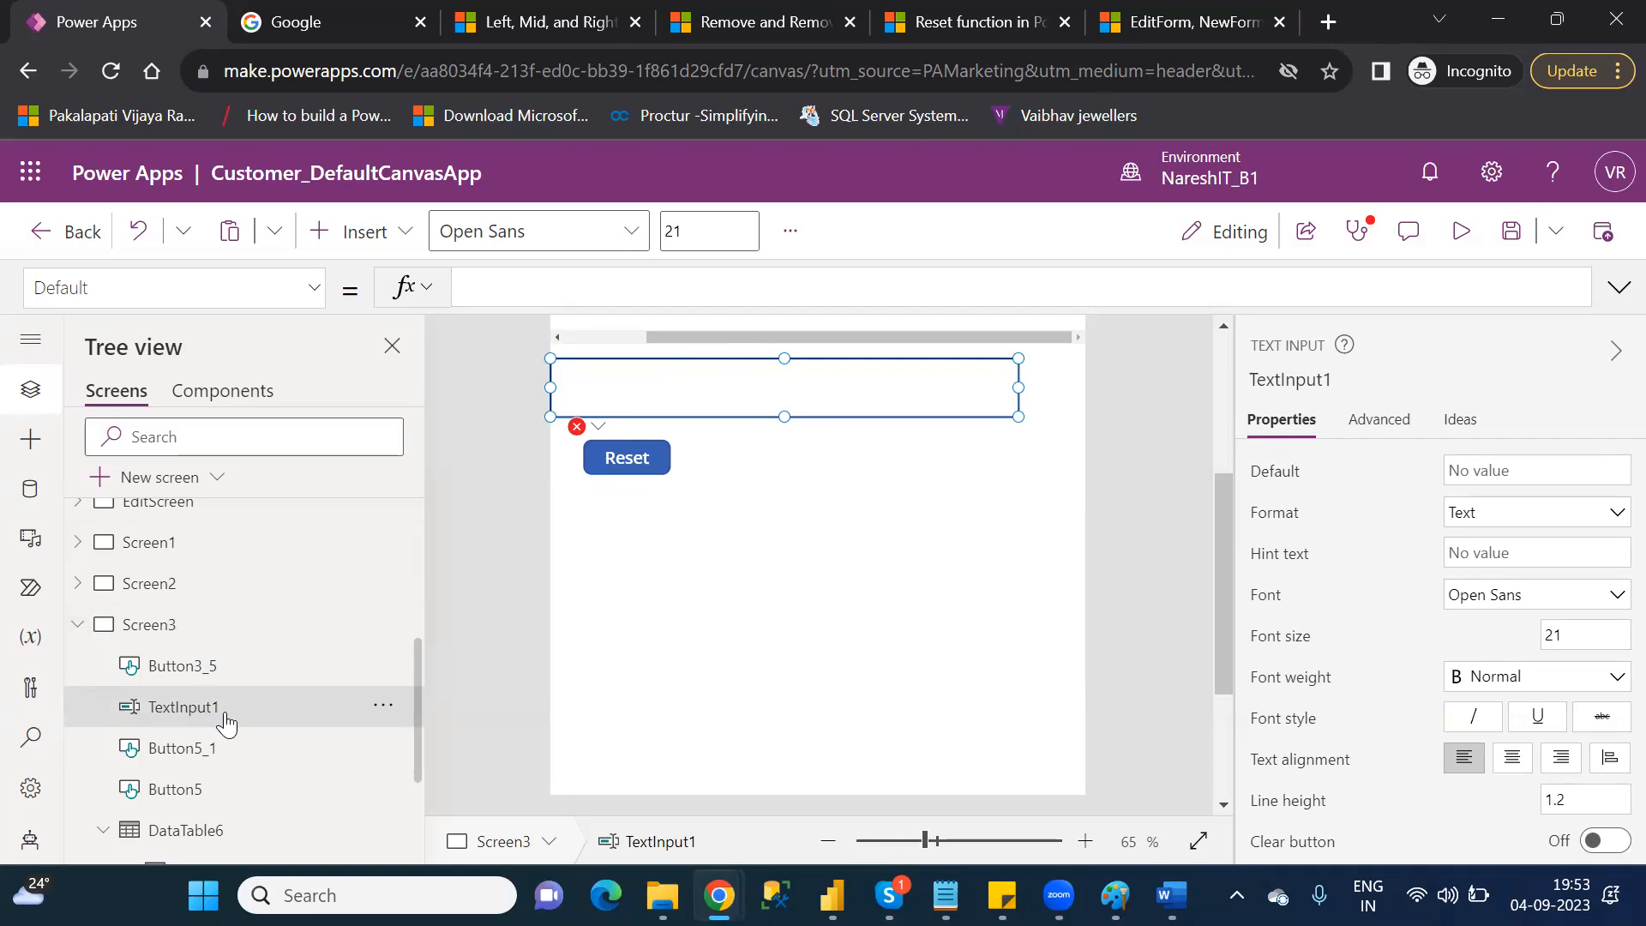
pyautogui.click(617, 462)
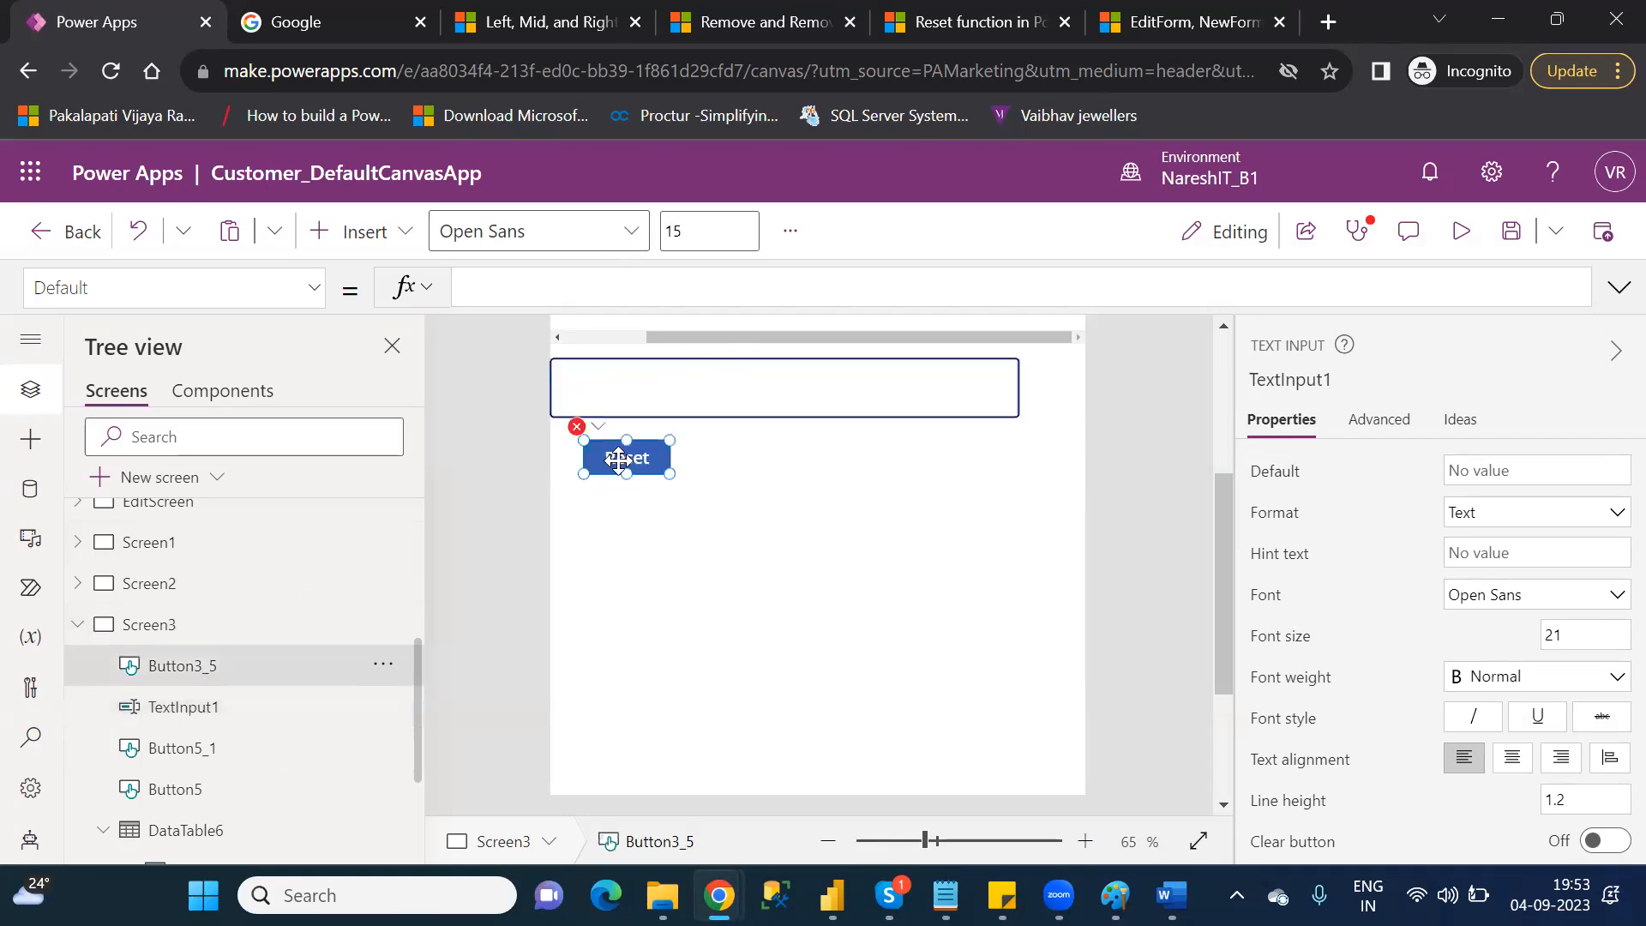
pyautogui.click(567, 285)
pyautogui.write('t(t')
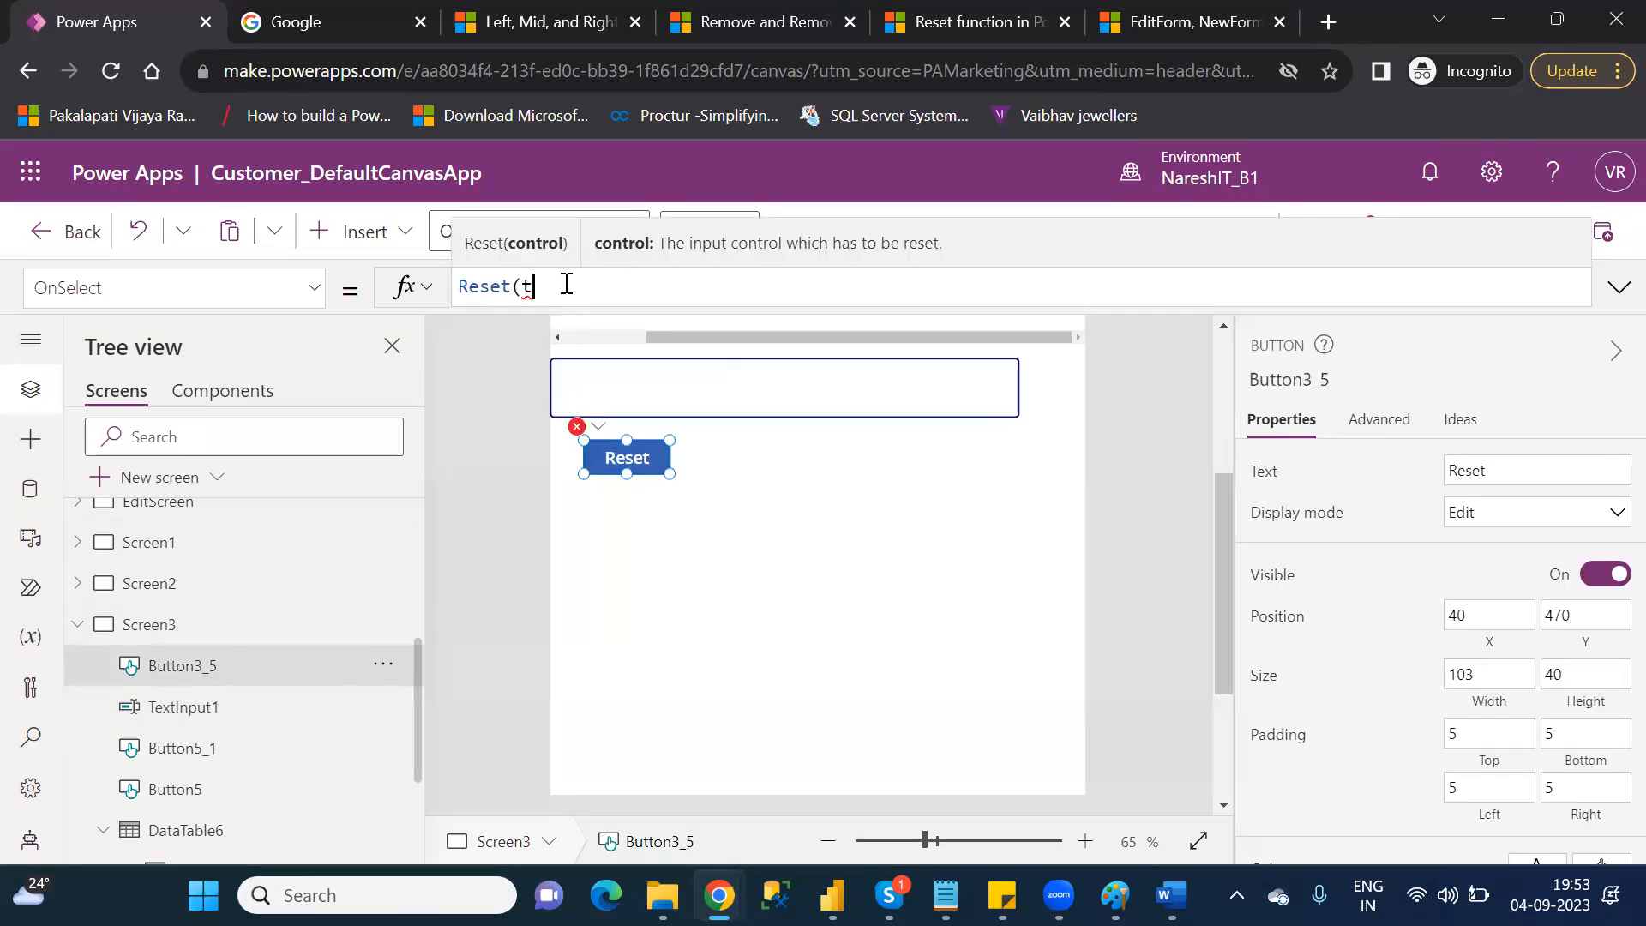
pyautogui.write('ext')
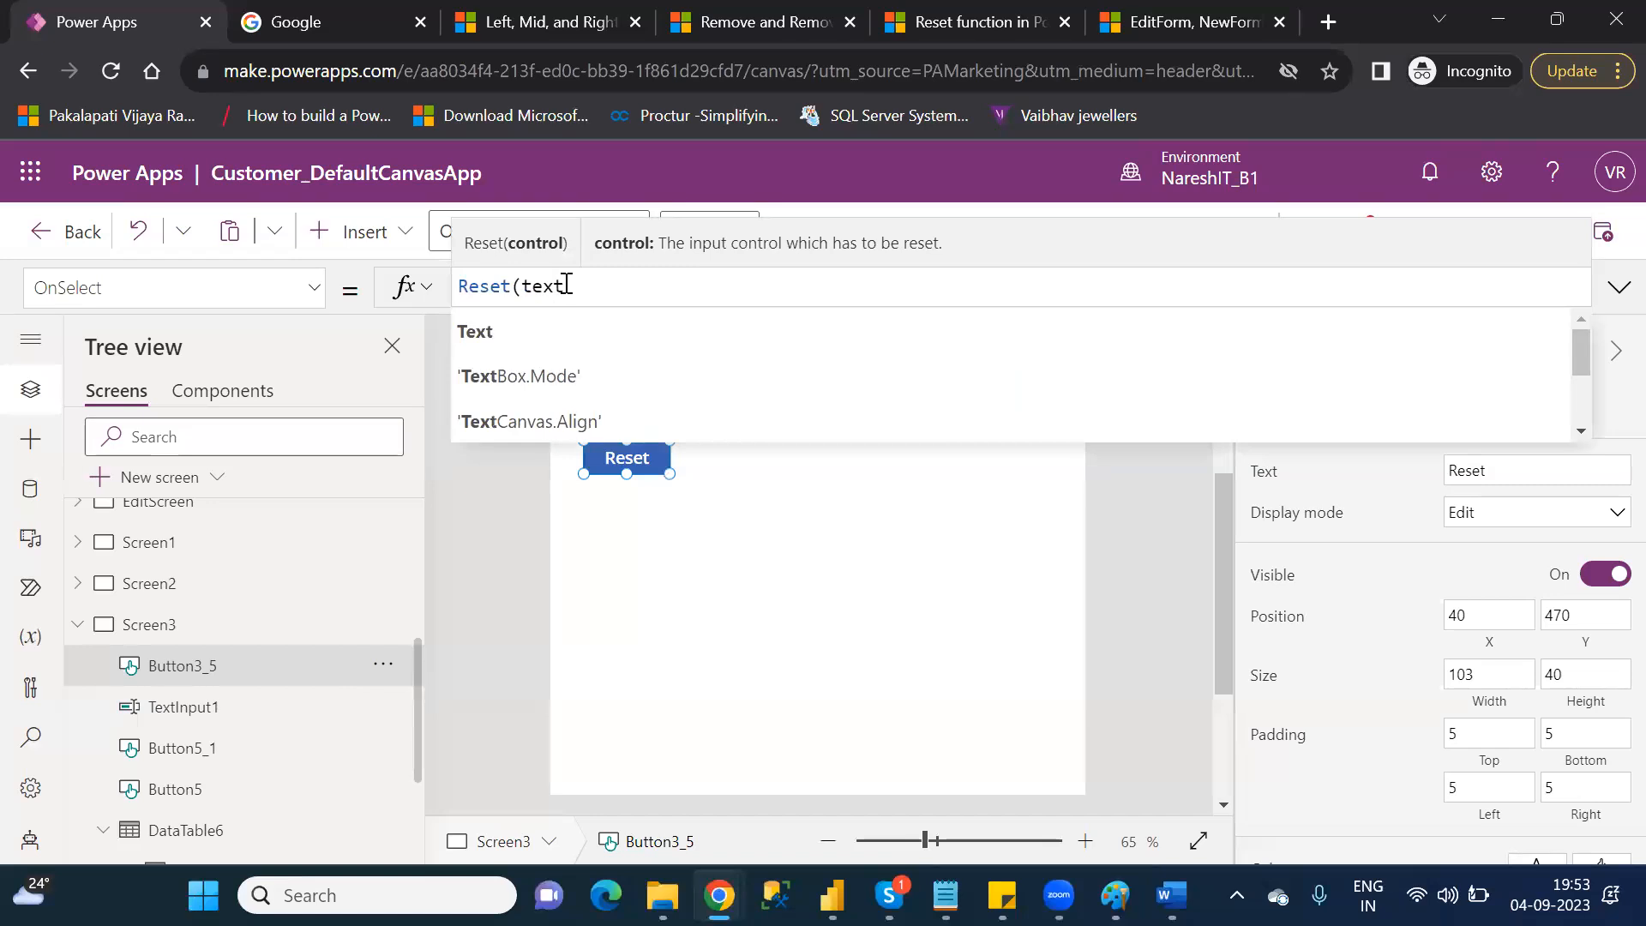
pyautogui.write('in')
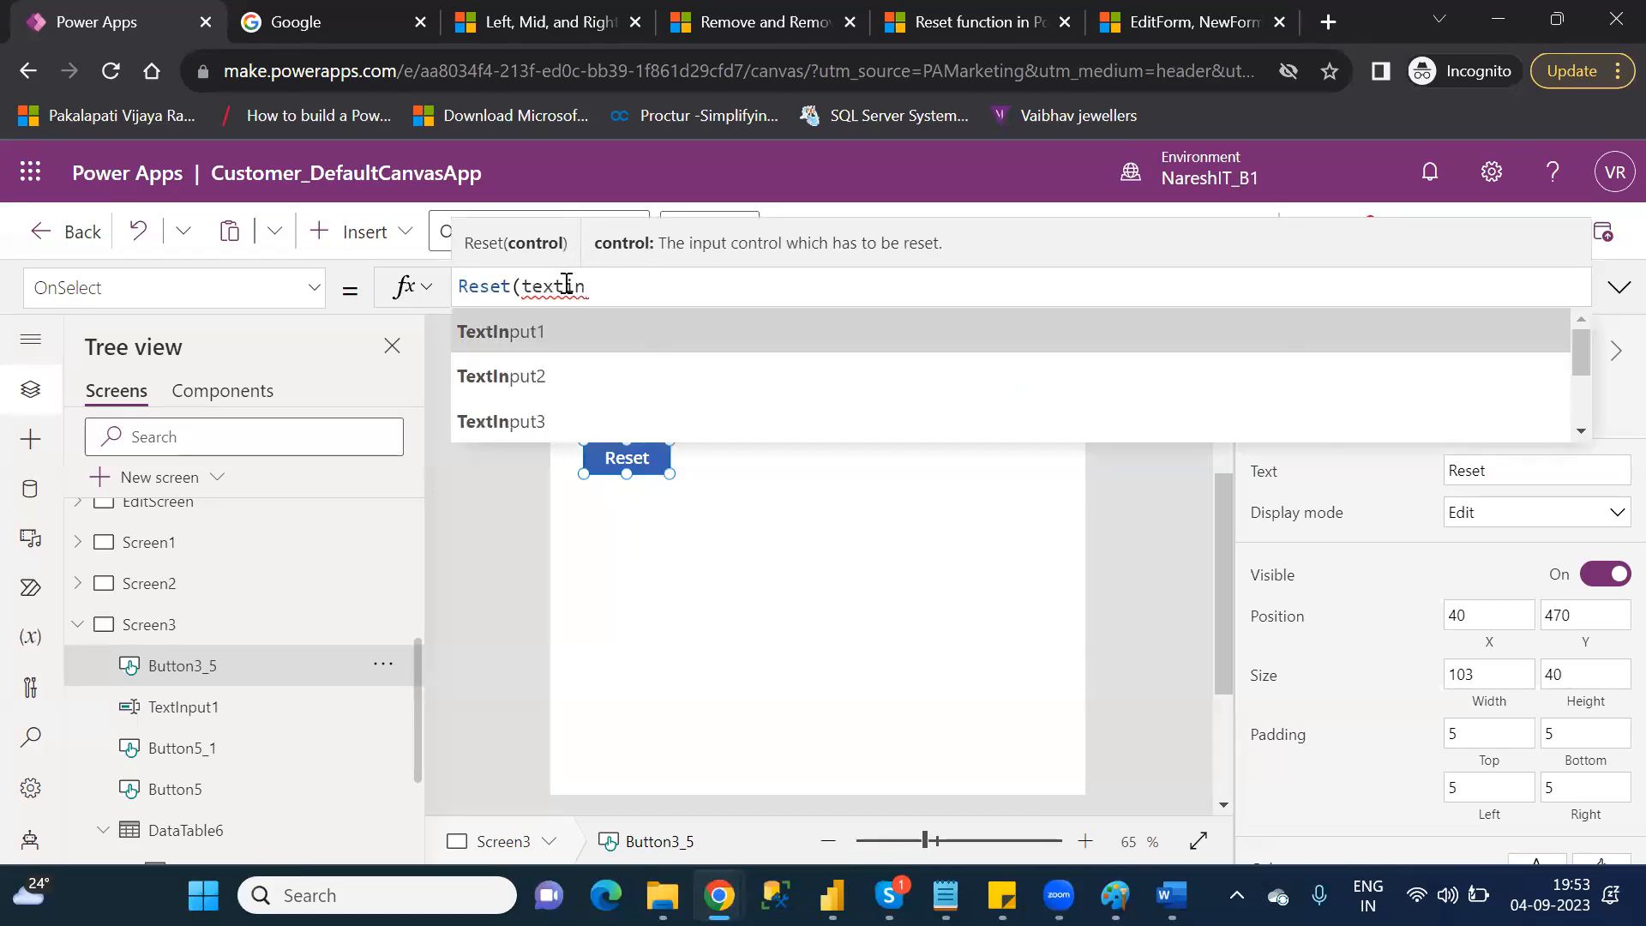
pyautogui.press('Tab')
pyautogui.write(')')
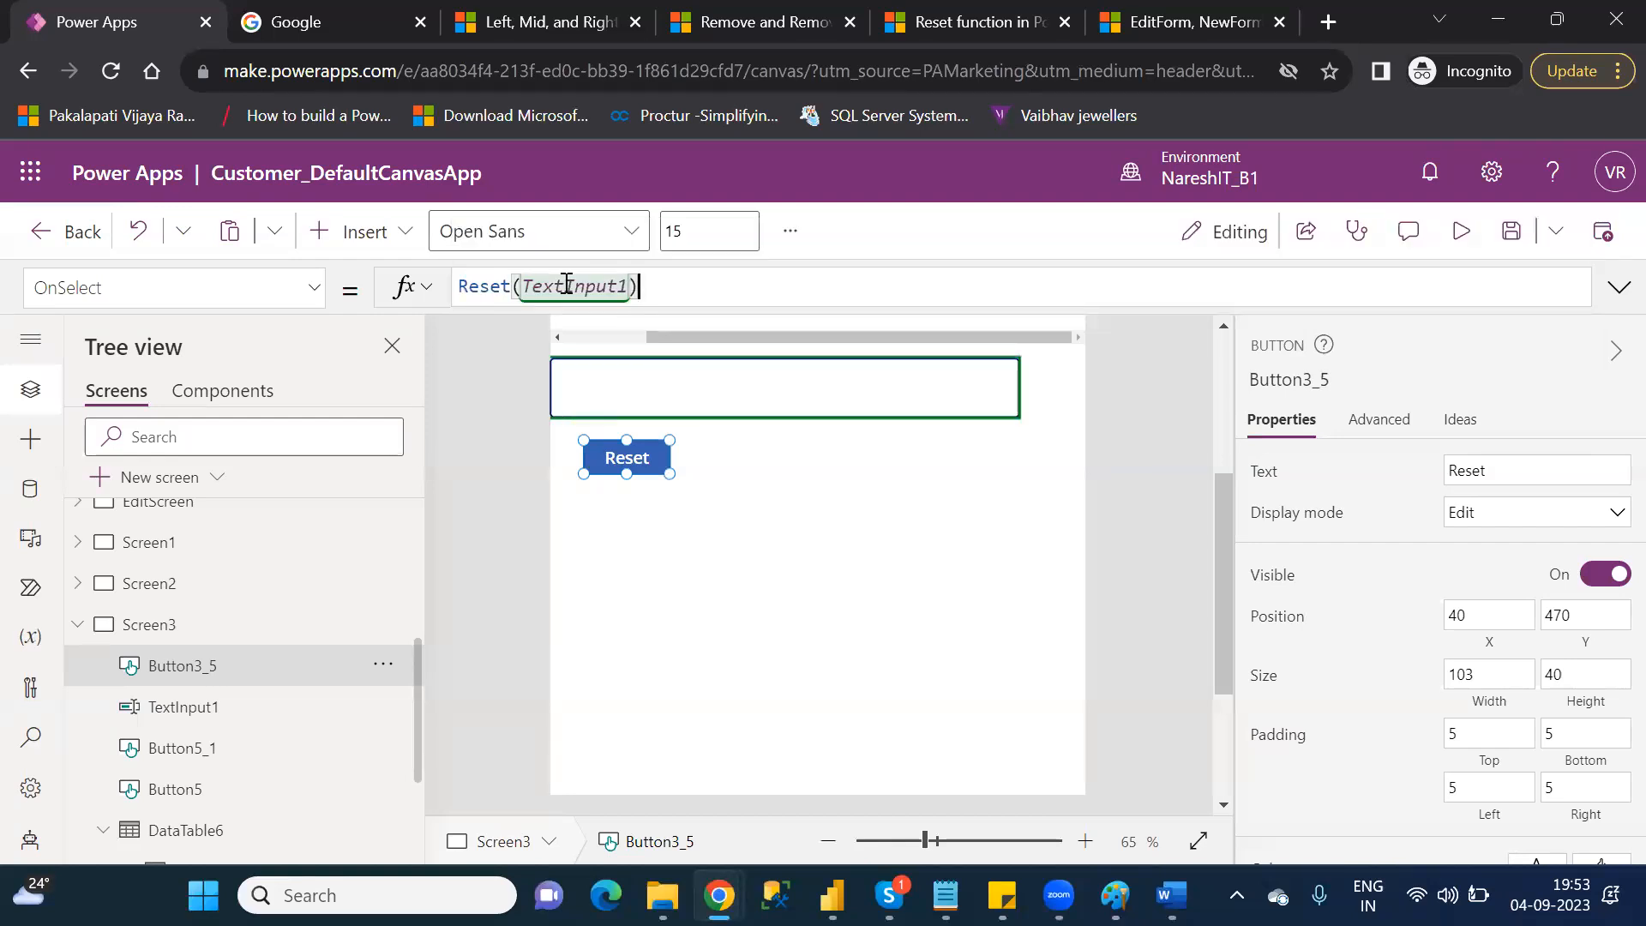
# - Preview the app, enter random sample text in the text input, and run the Reset button on it
pyautogui.click(1457, 227)
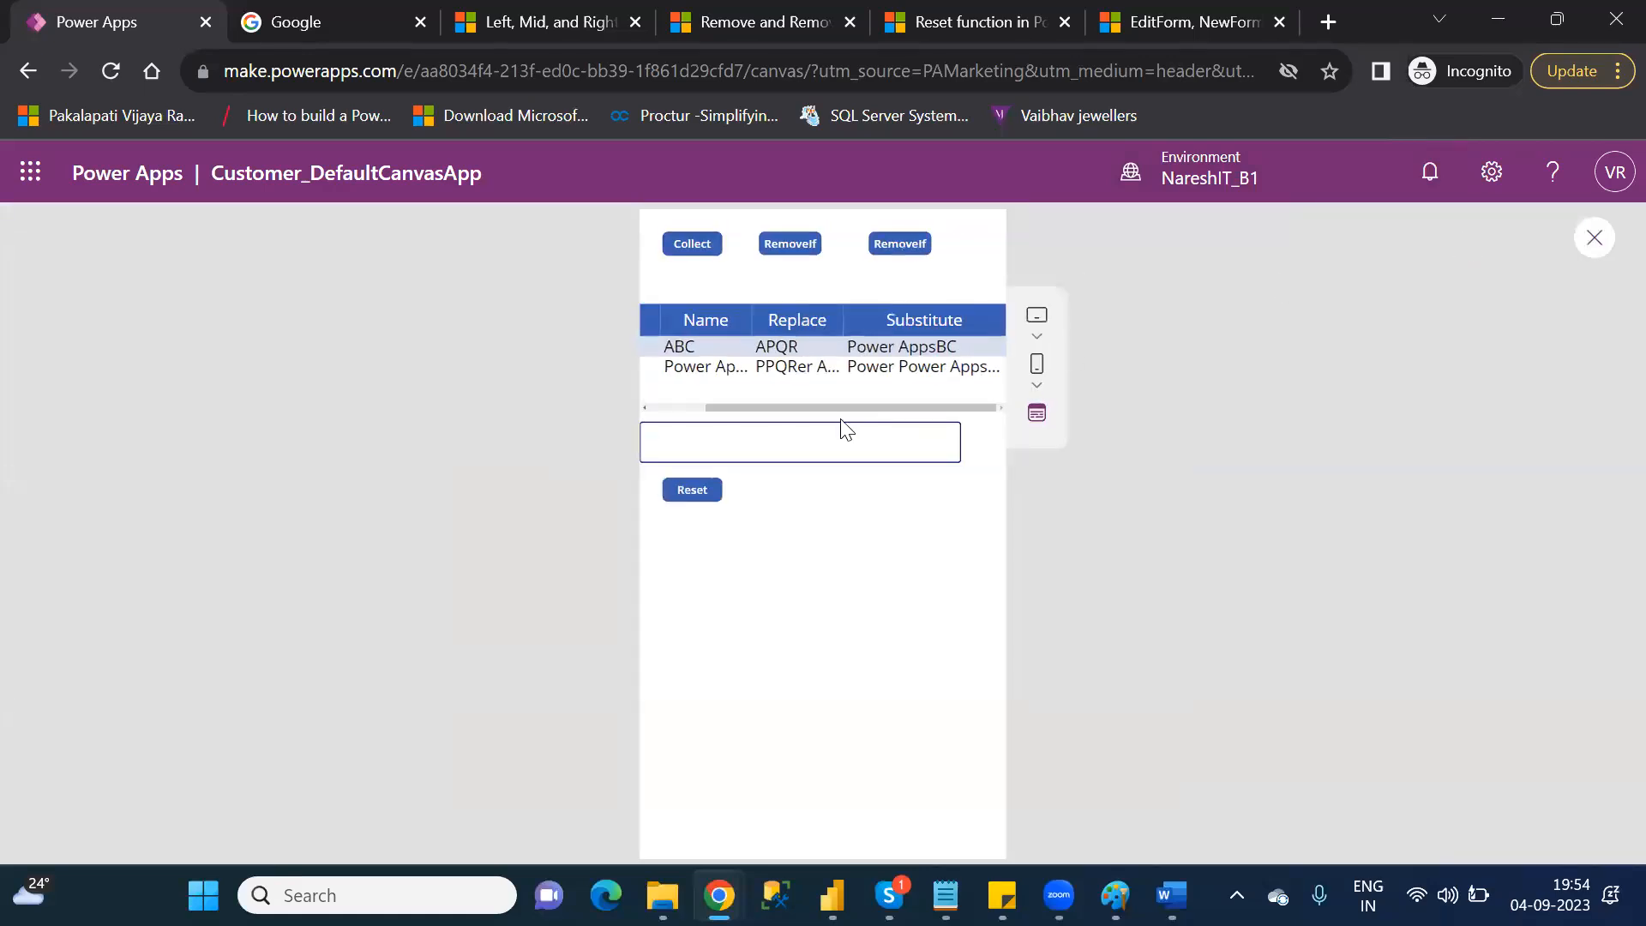
pyautogui.click(821, 443)
pyautogui.write('djalkfdjlkajfdlkasjfdklj')
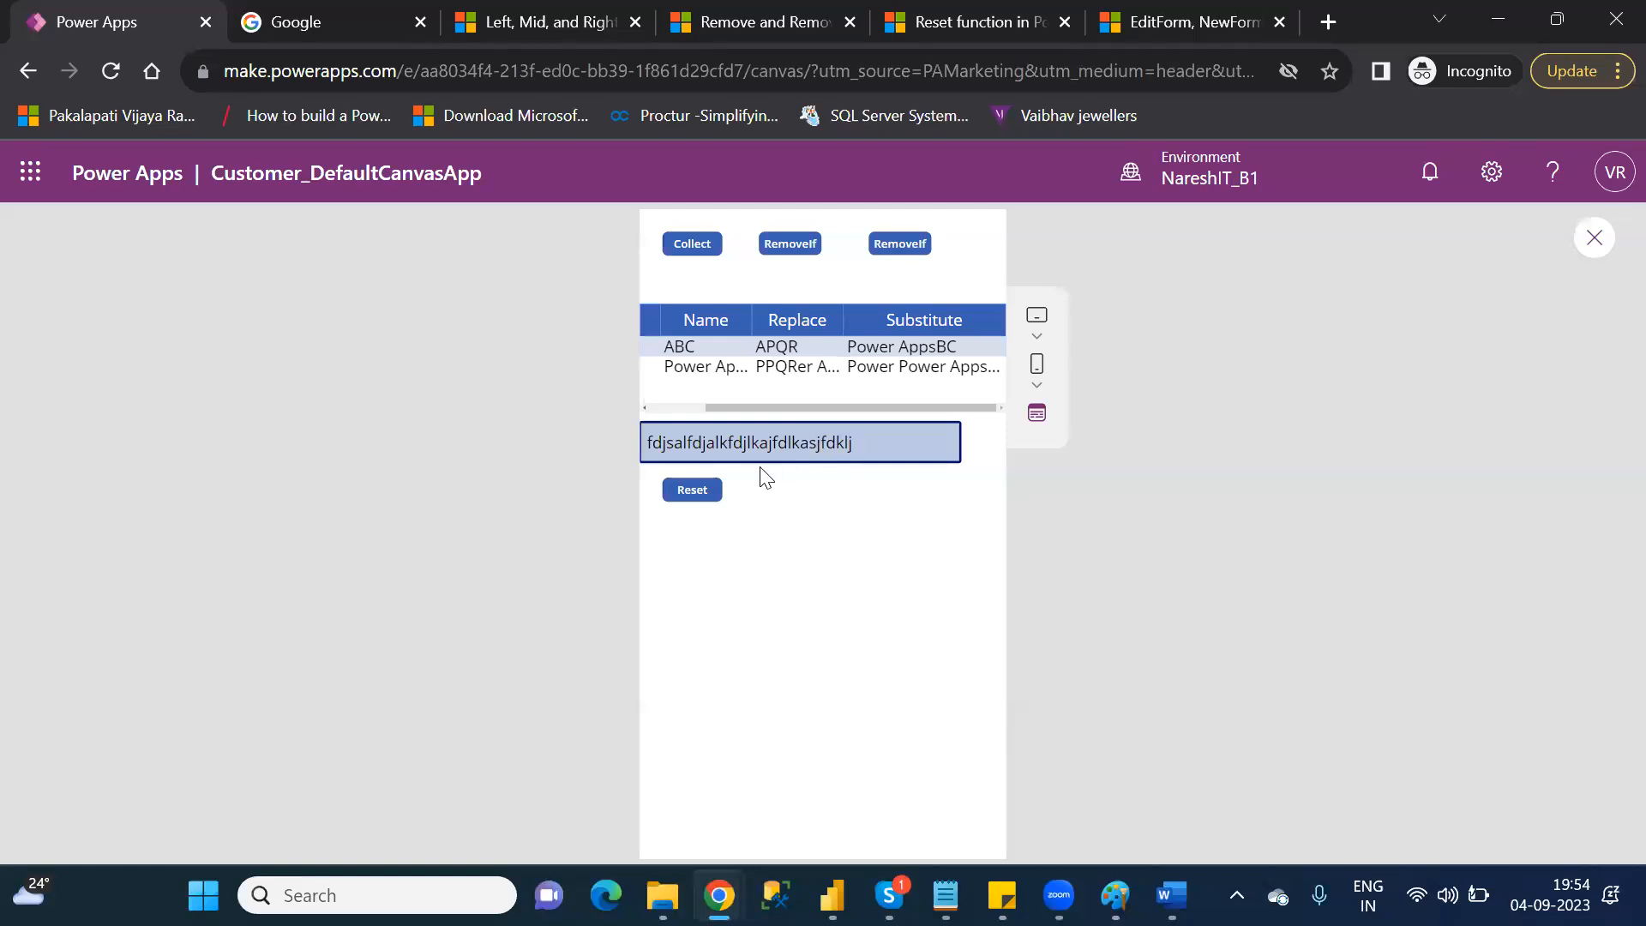
pyautogui.click(686, 491)
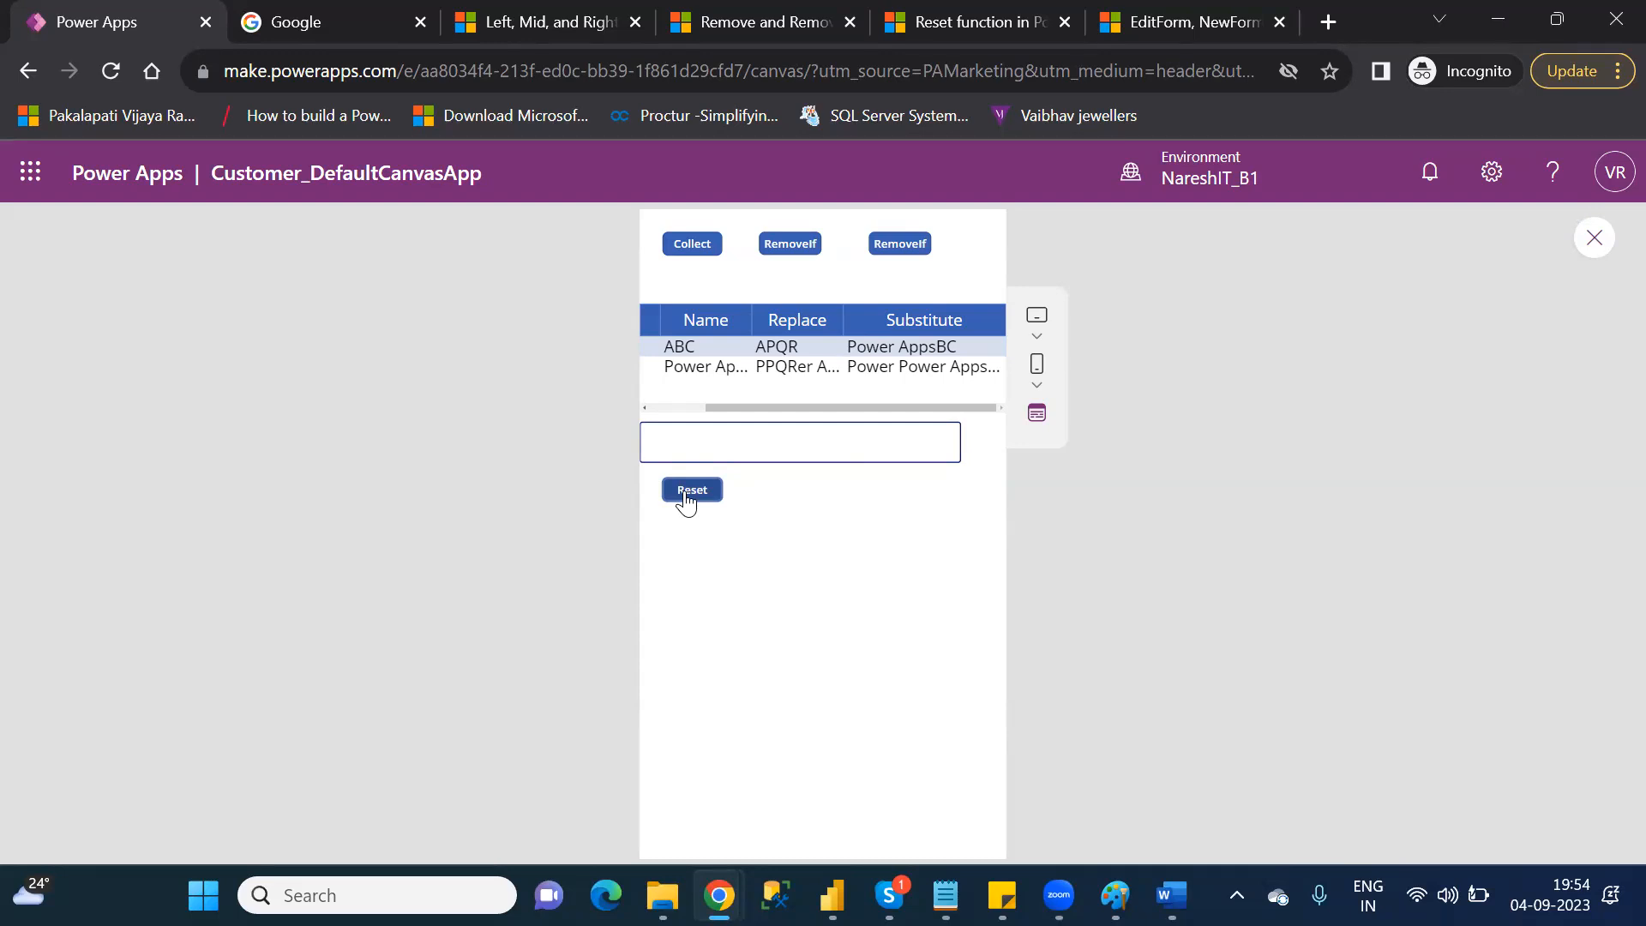
# - Enter random sample text in the previewed text input, run the Reset button on it, and return to the editor
pyautogui.click(659, 449)
pyautogui.write('fjalkjdflksajfljsdfkjdkfdjsklfdj')
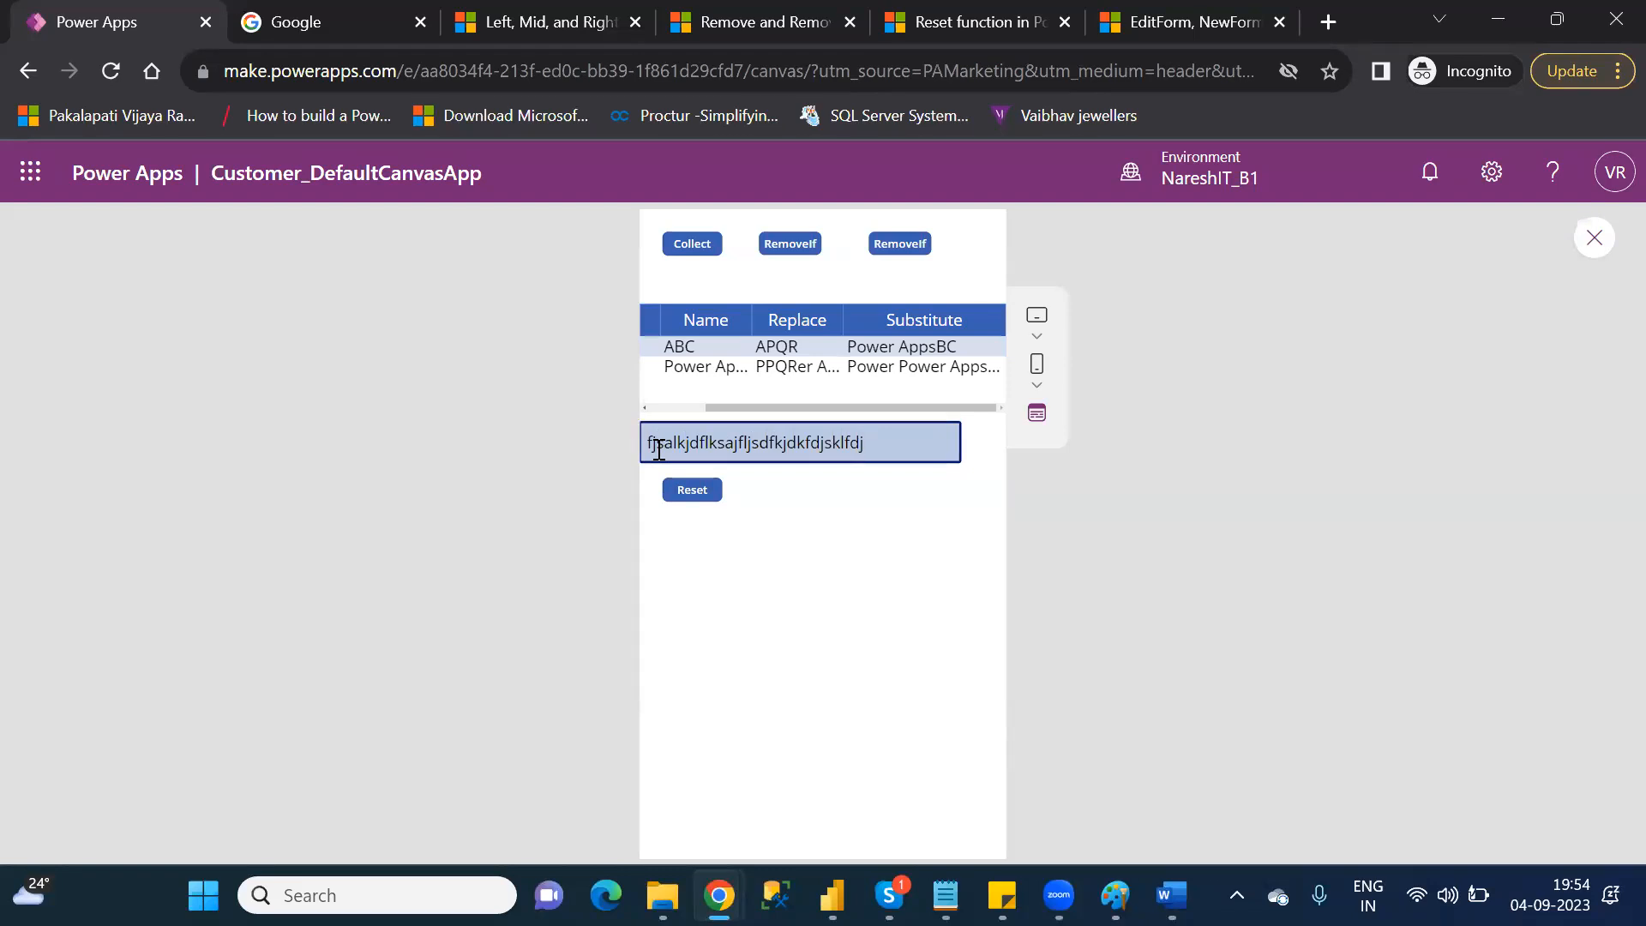
pyautogui.click(692, 494)
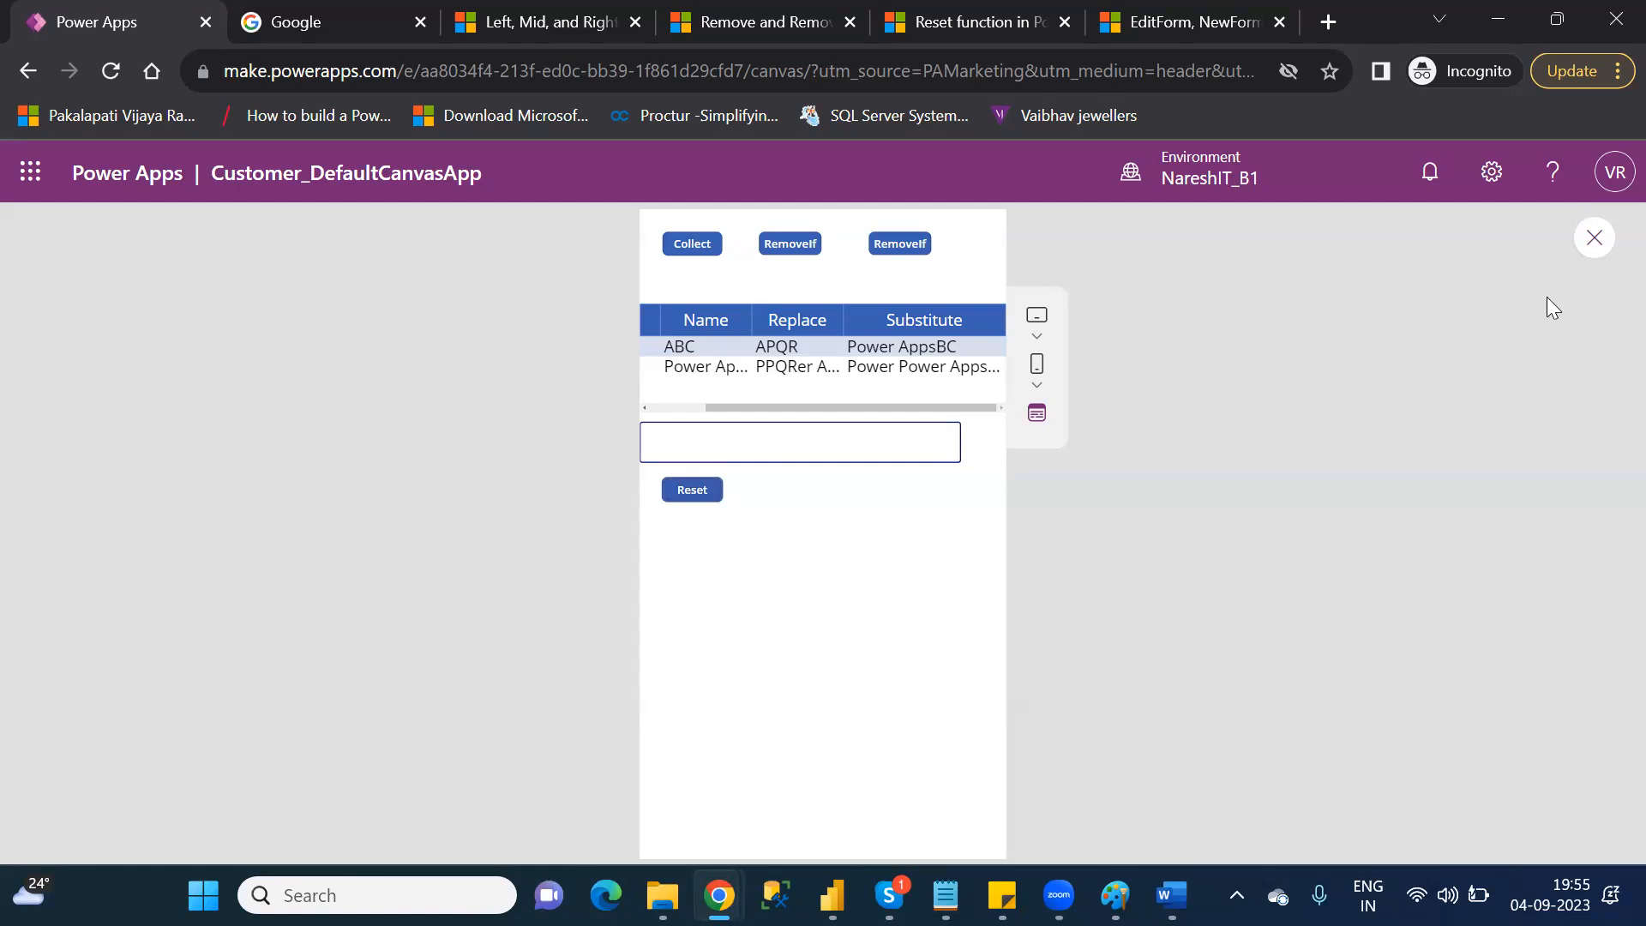
pyautogui.click(1595, 240)
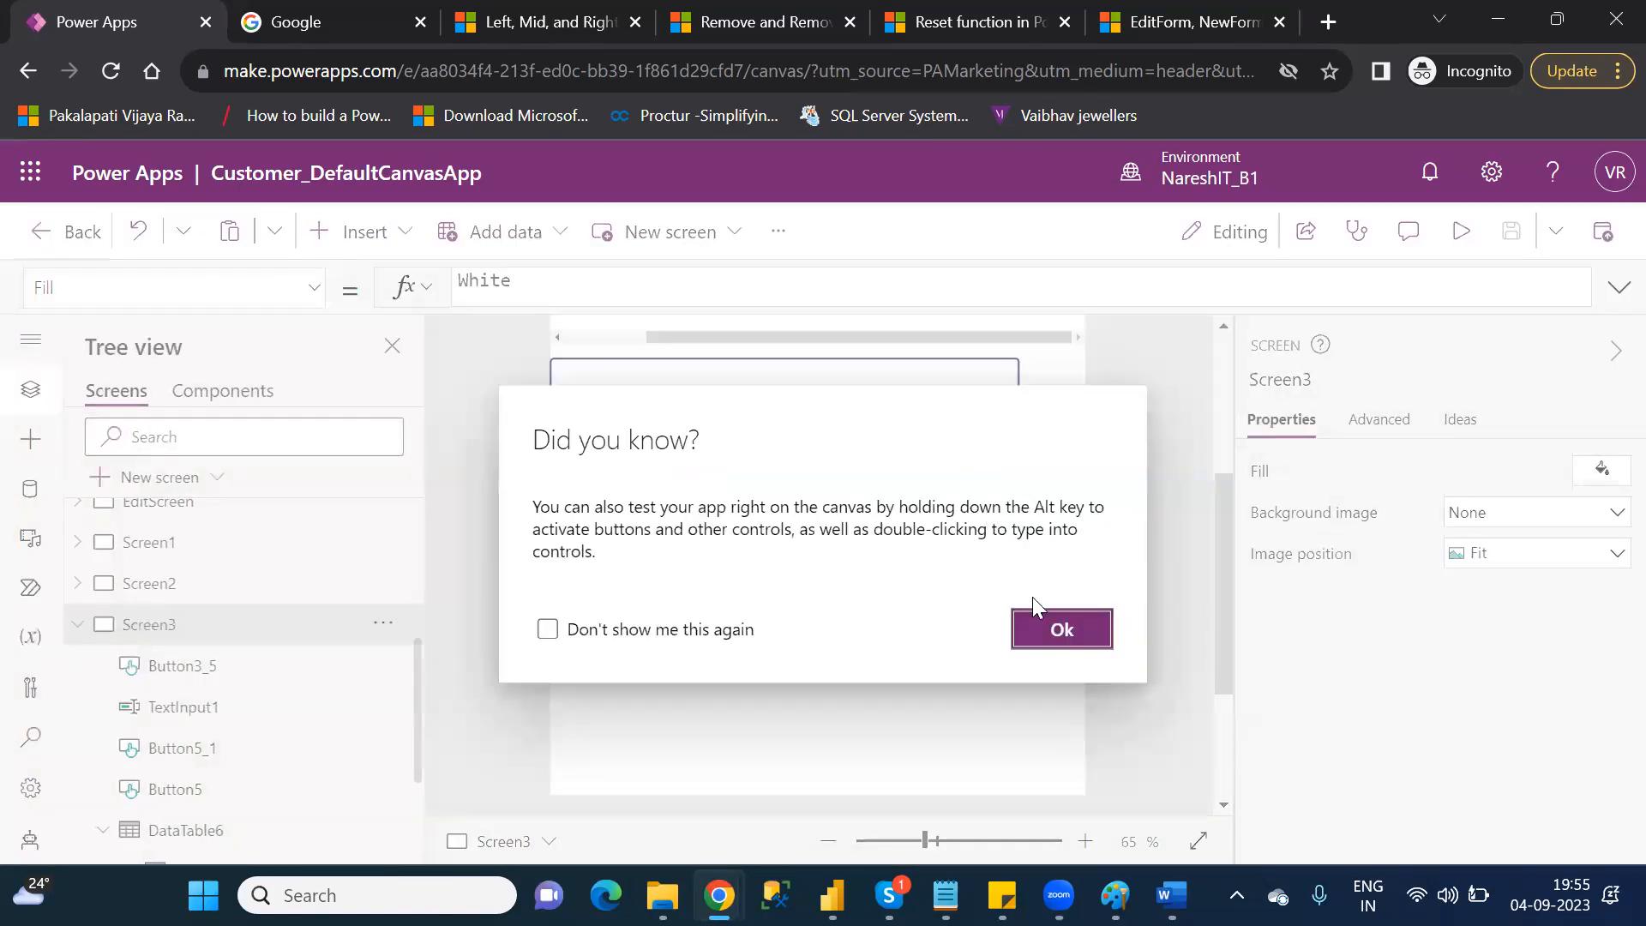
pyautogui.click(1078, 626)
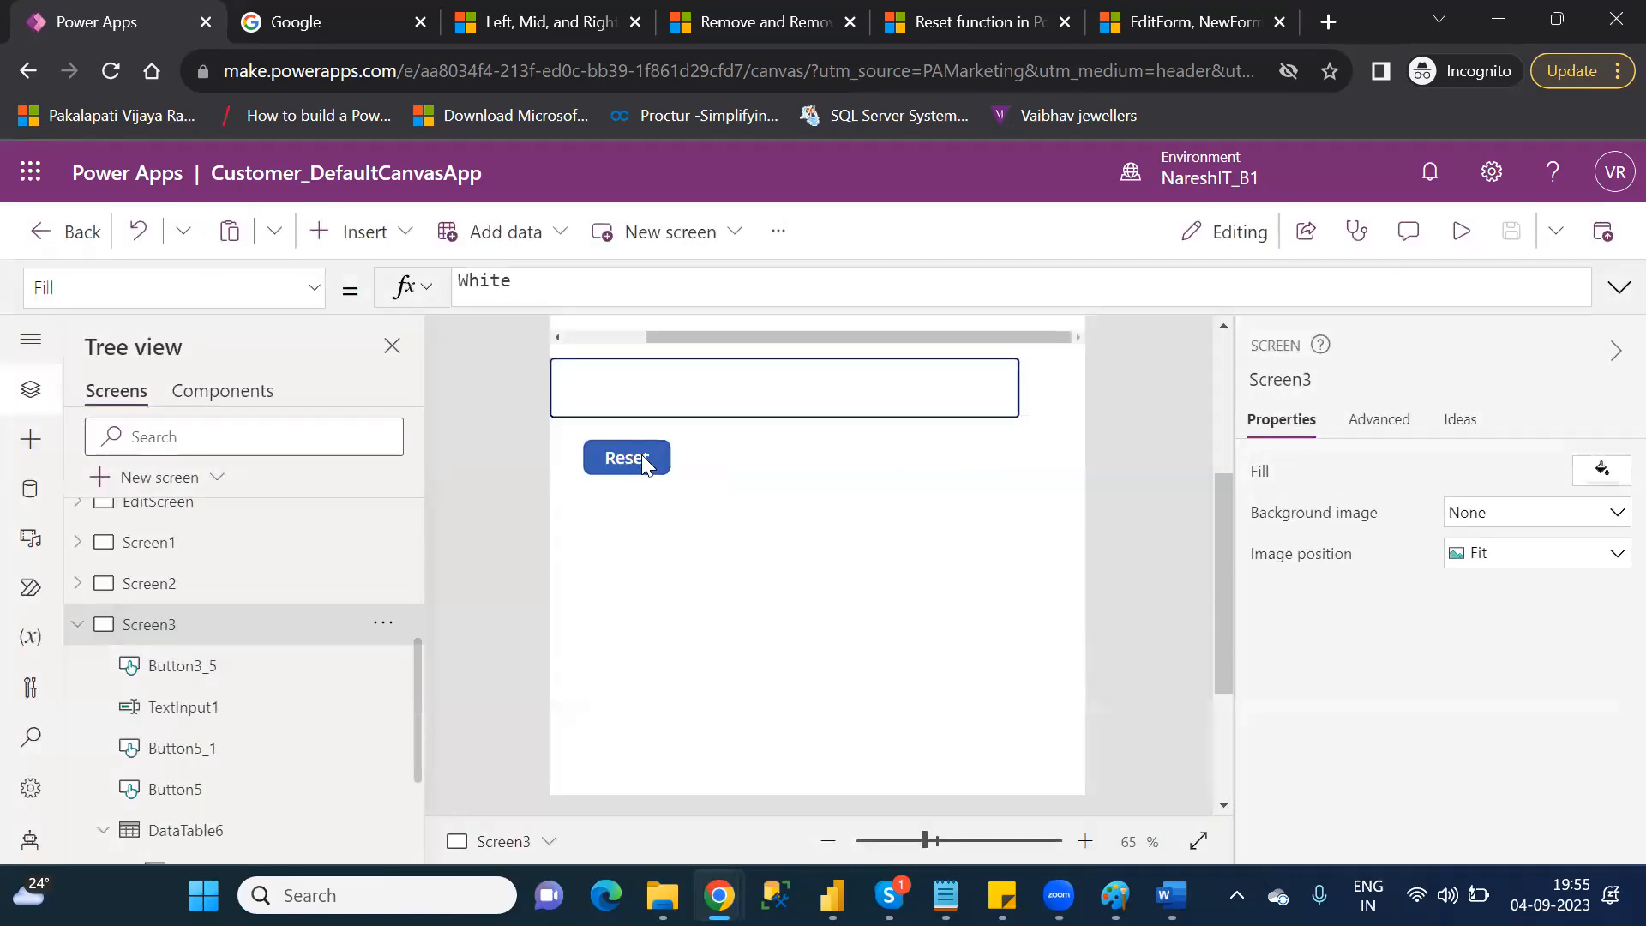
# - Move the Reset button further below the text input, to X 15 and Y 672, and review the TextInput1 reference in its OnSelect formula
pyautogui.click(641, 454)
pyautogui.moveTo(635, 463); pyautogui.dragTo(622, 623)
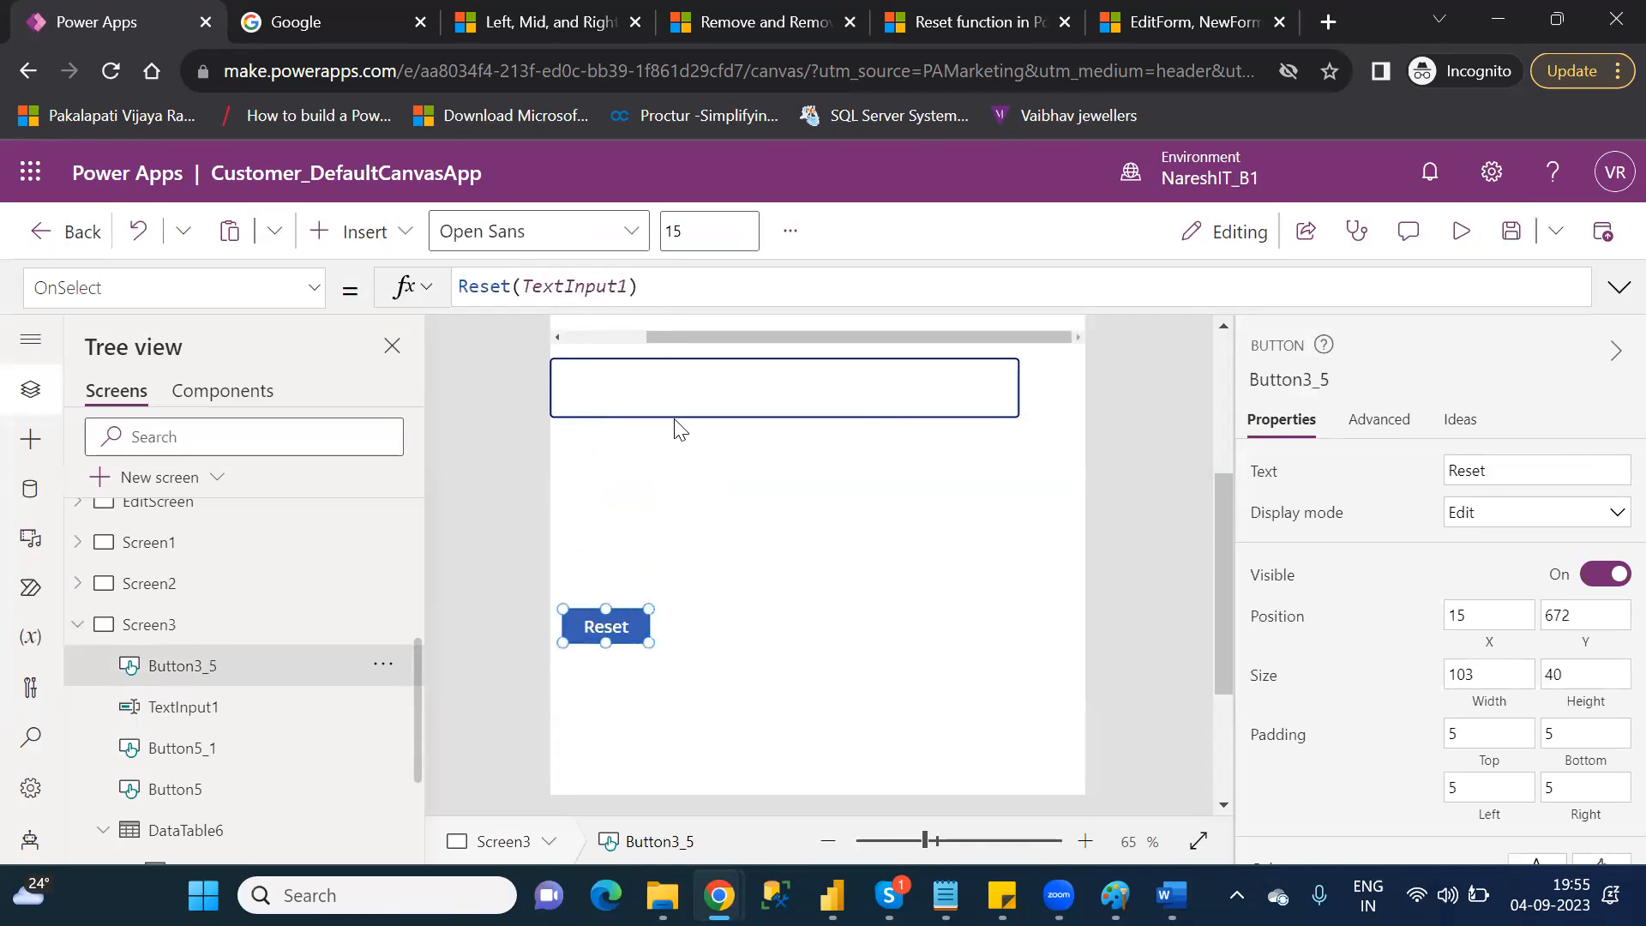
pyautogui.click(568, 288)
pyautogui.doubleClick(567, 289)
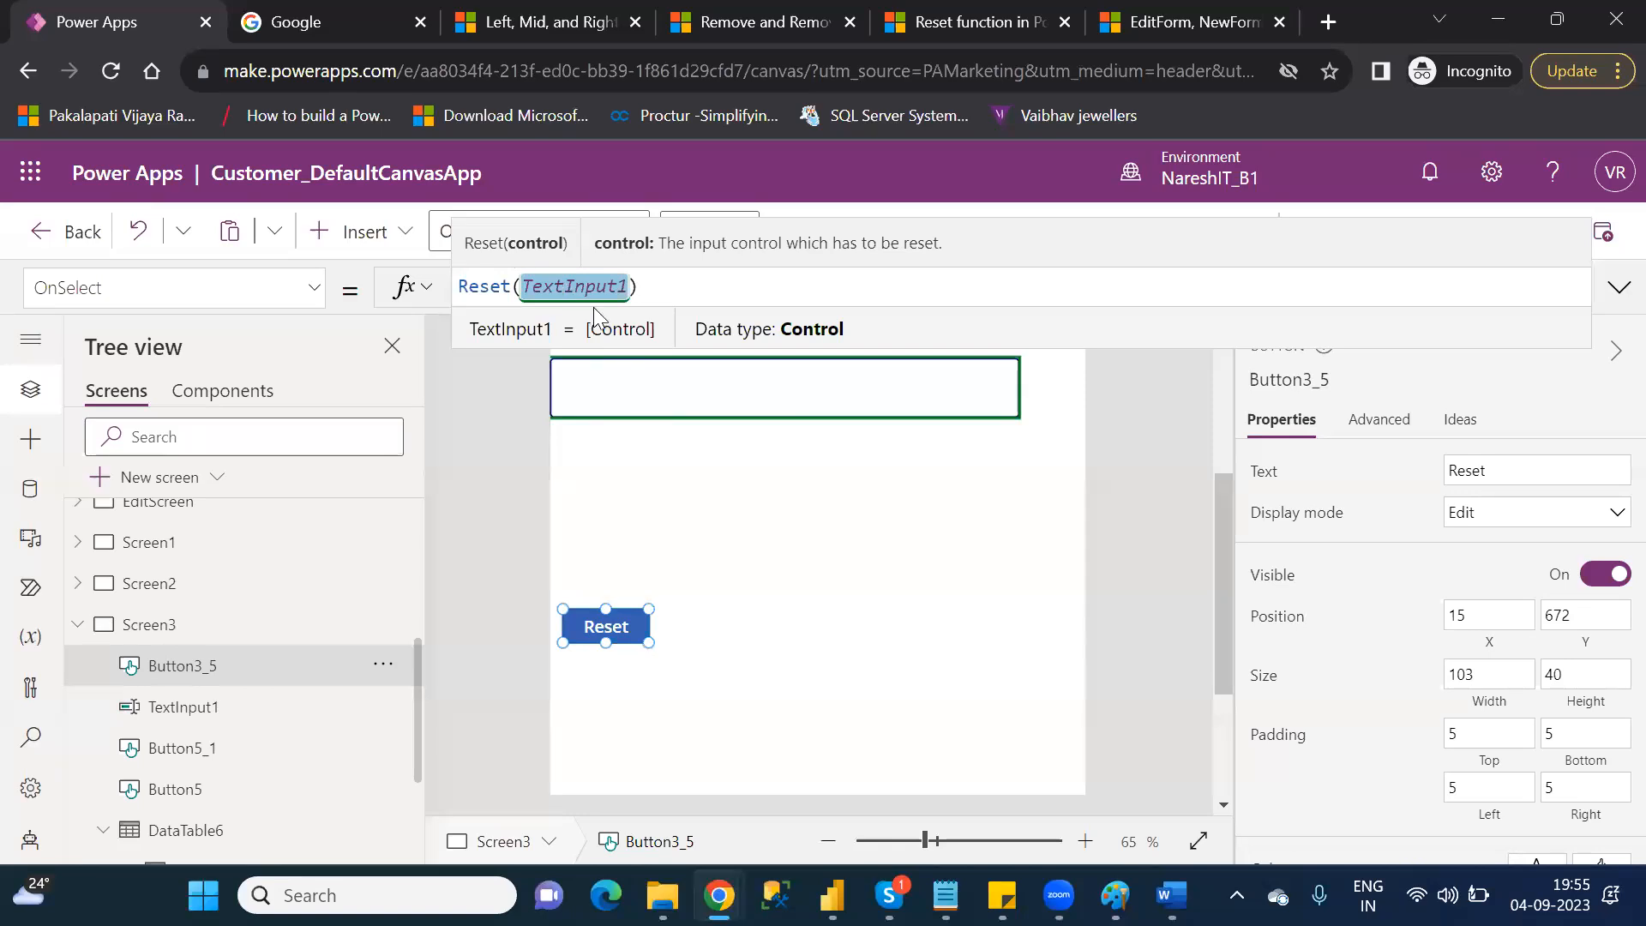
pyautogui.click(637, 502)
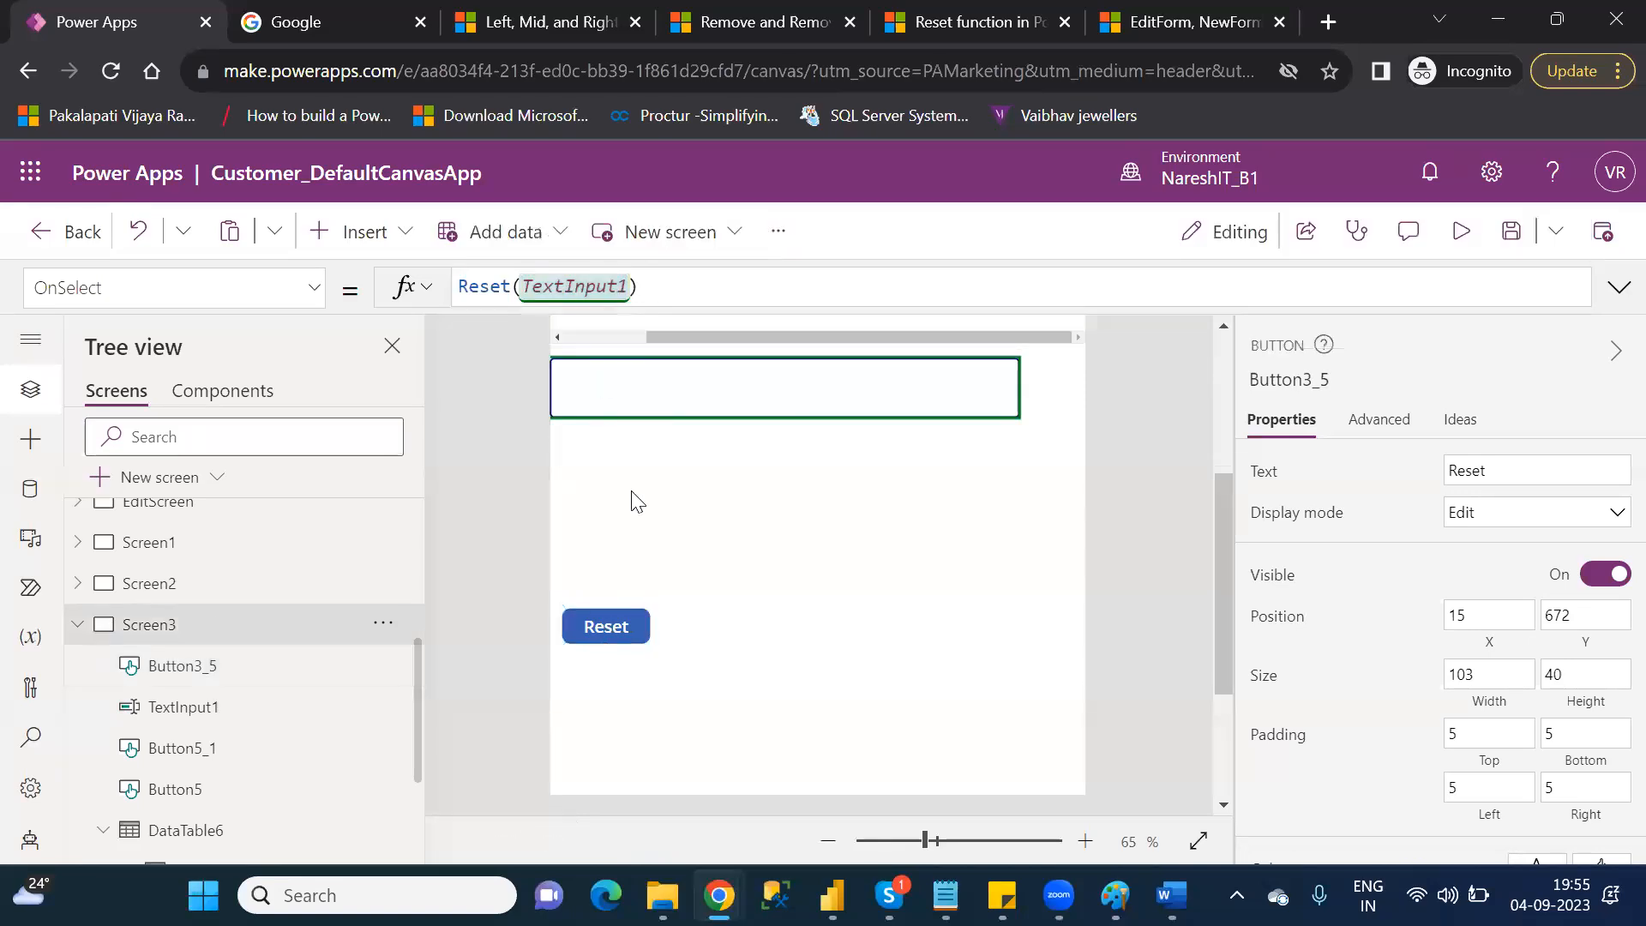
# - Insert a second text input, place it directly below the existing one, and clear its default text
pyautogui.click(360, 239)
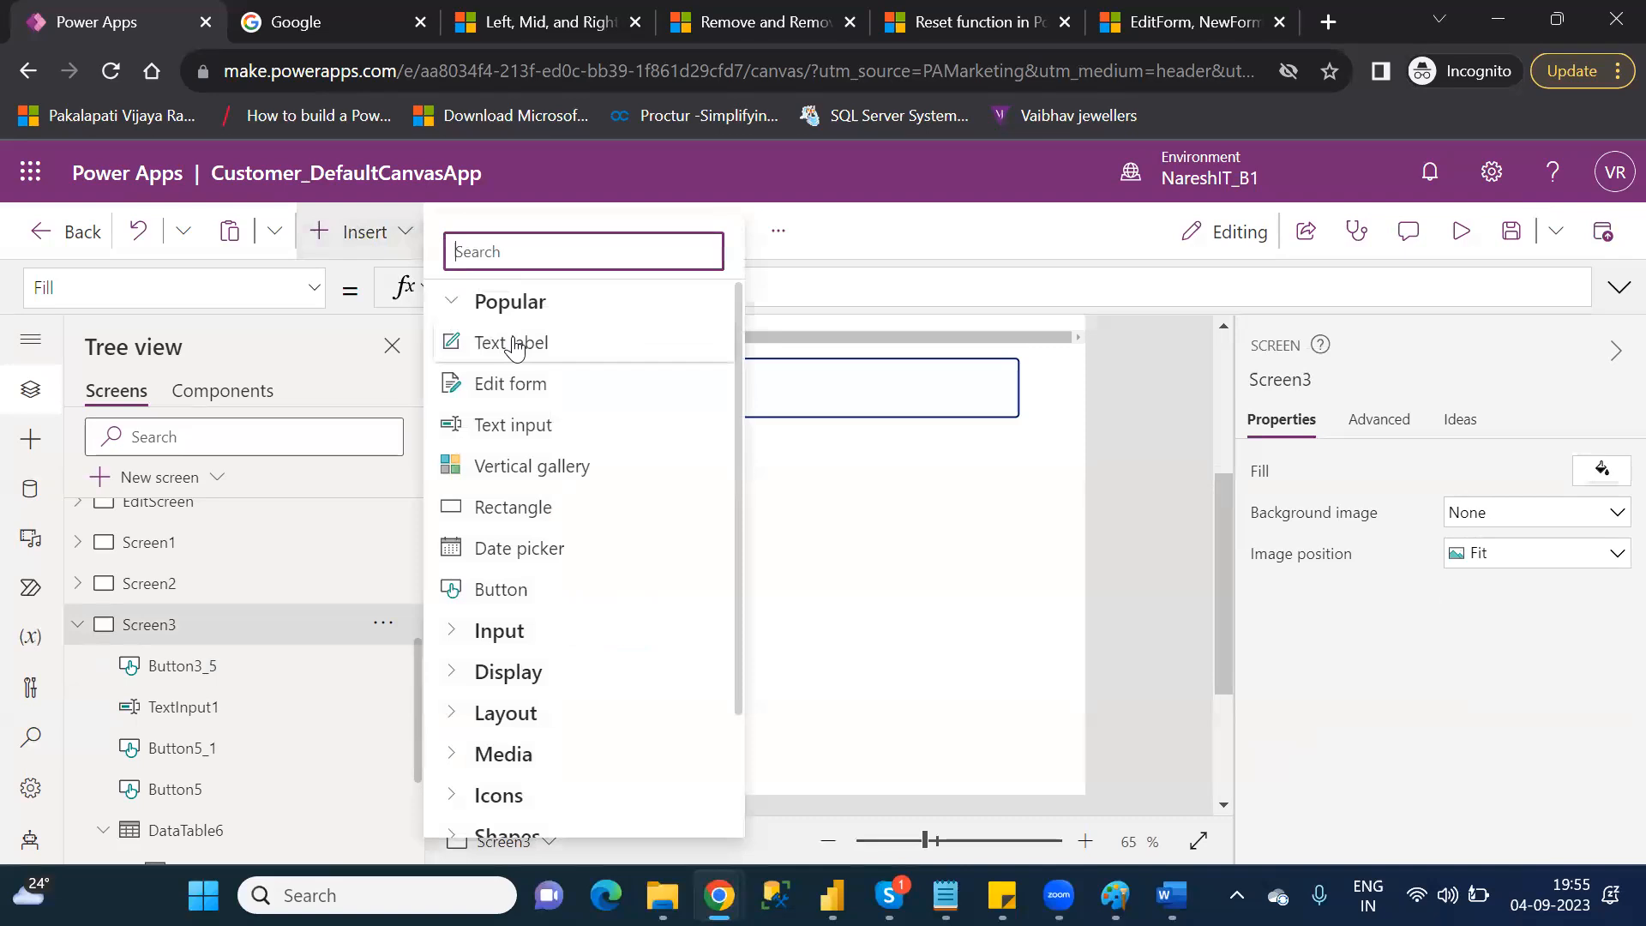
pyautogui.click(514, 433)
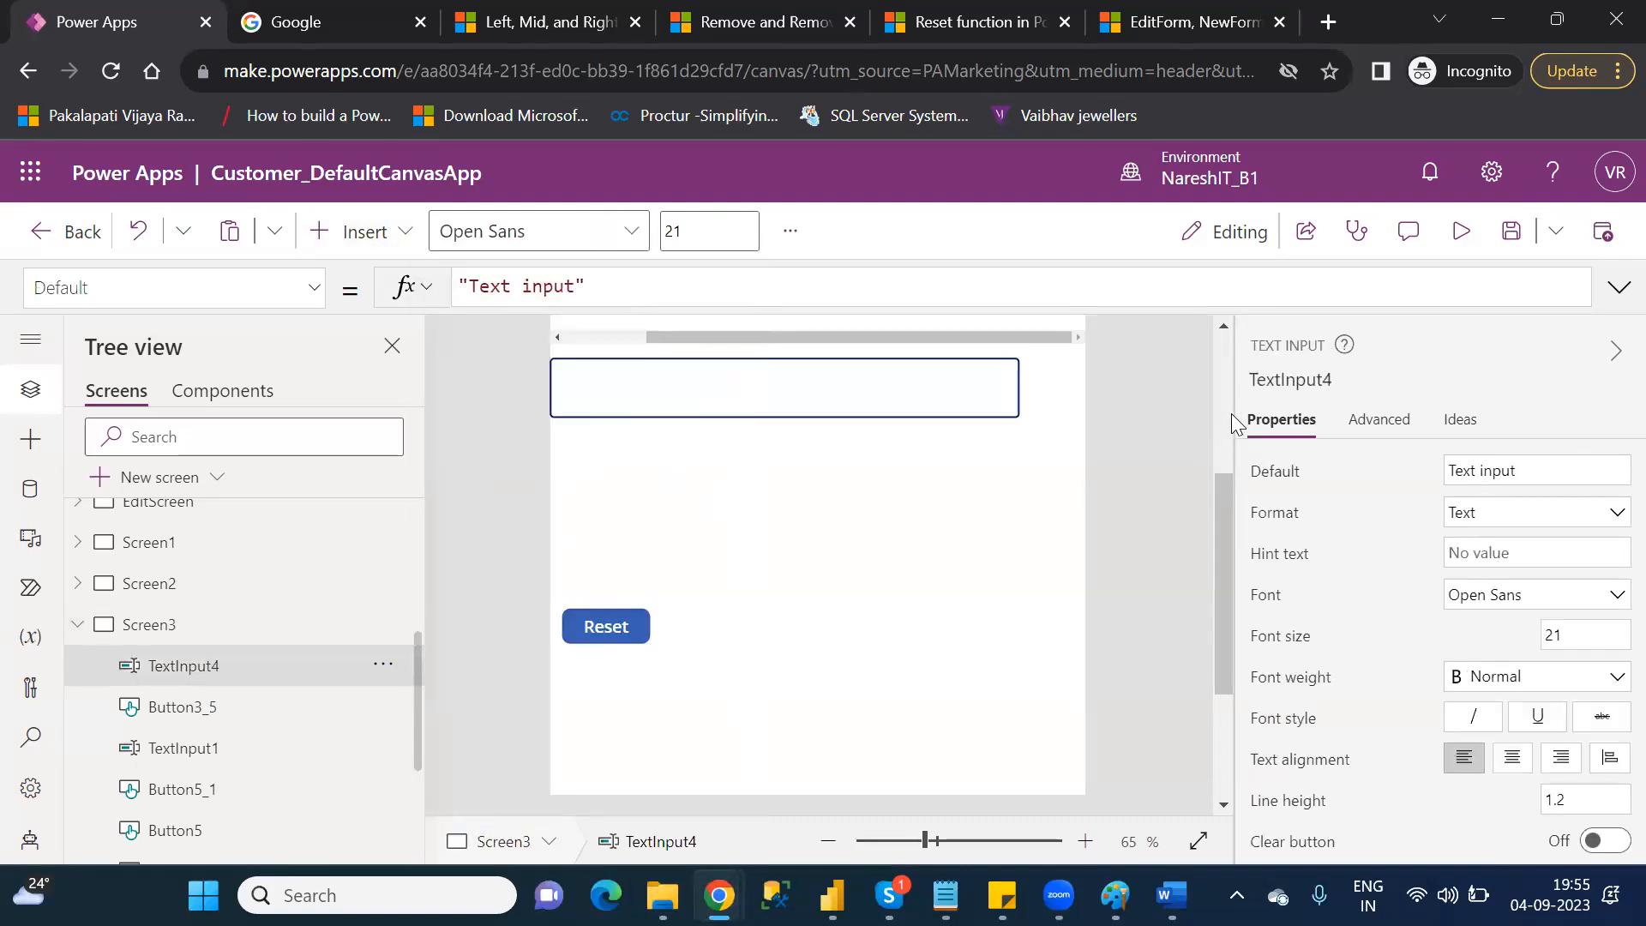
pyautogui.click(1226, 379)
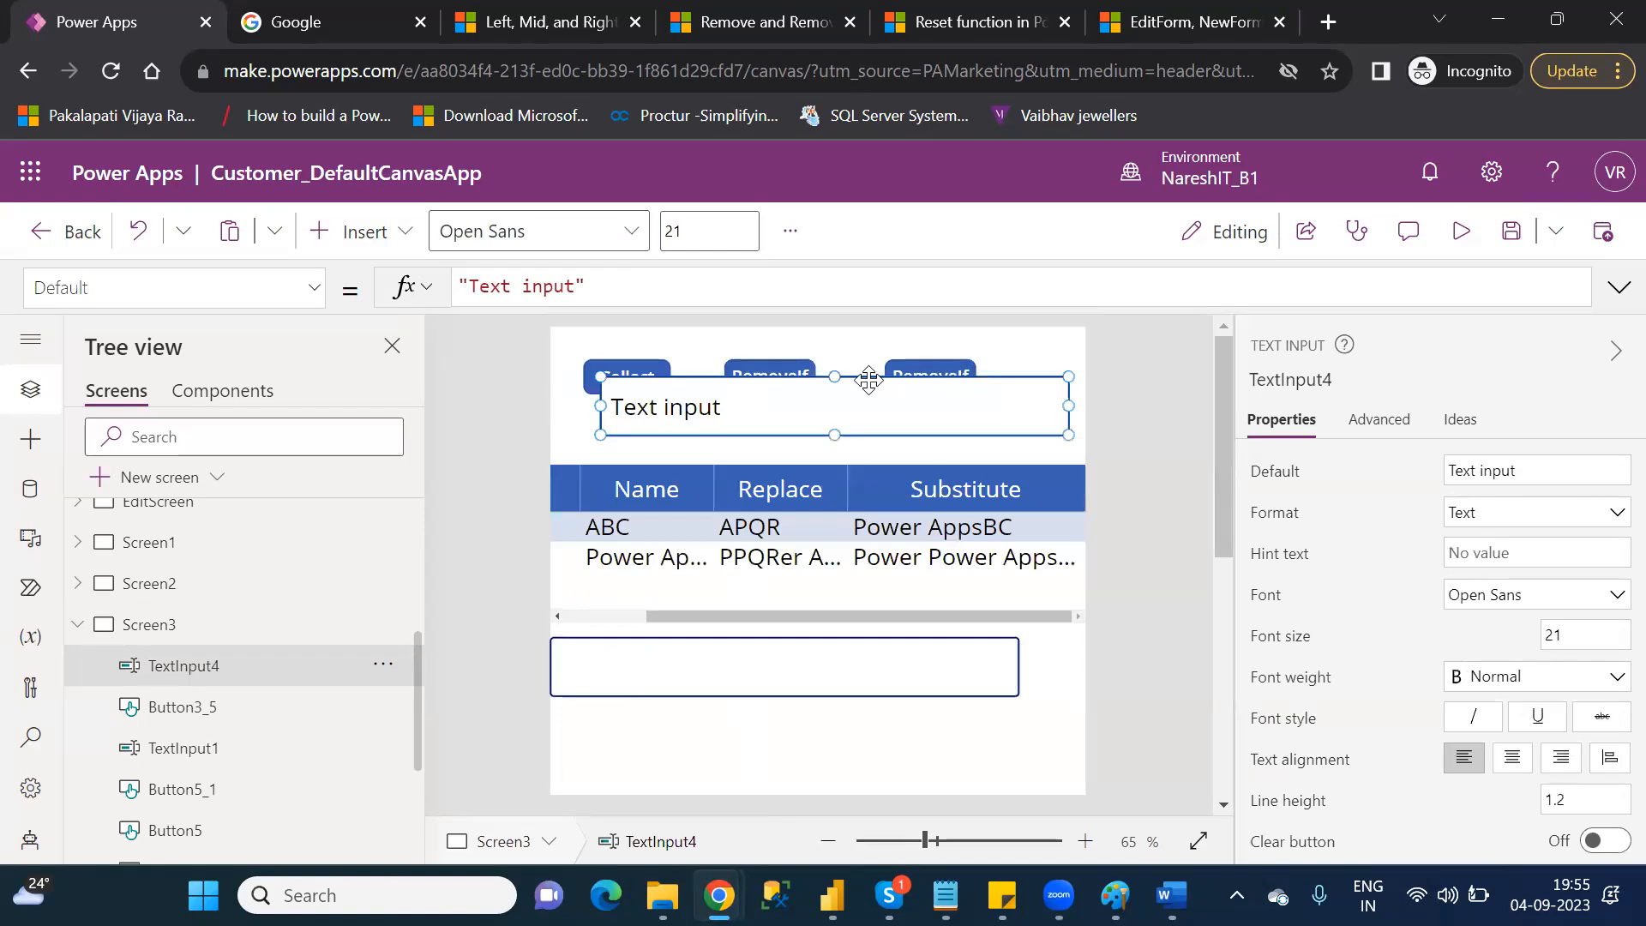
pyautogui.moveTo(865, 391); pyautogui.dragTo(798, 704)
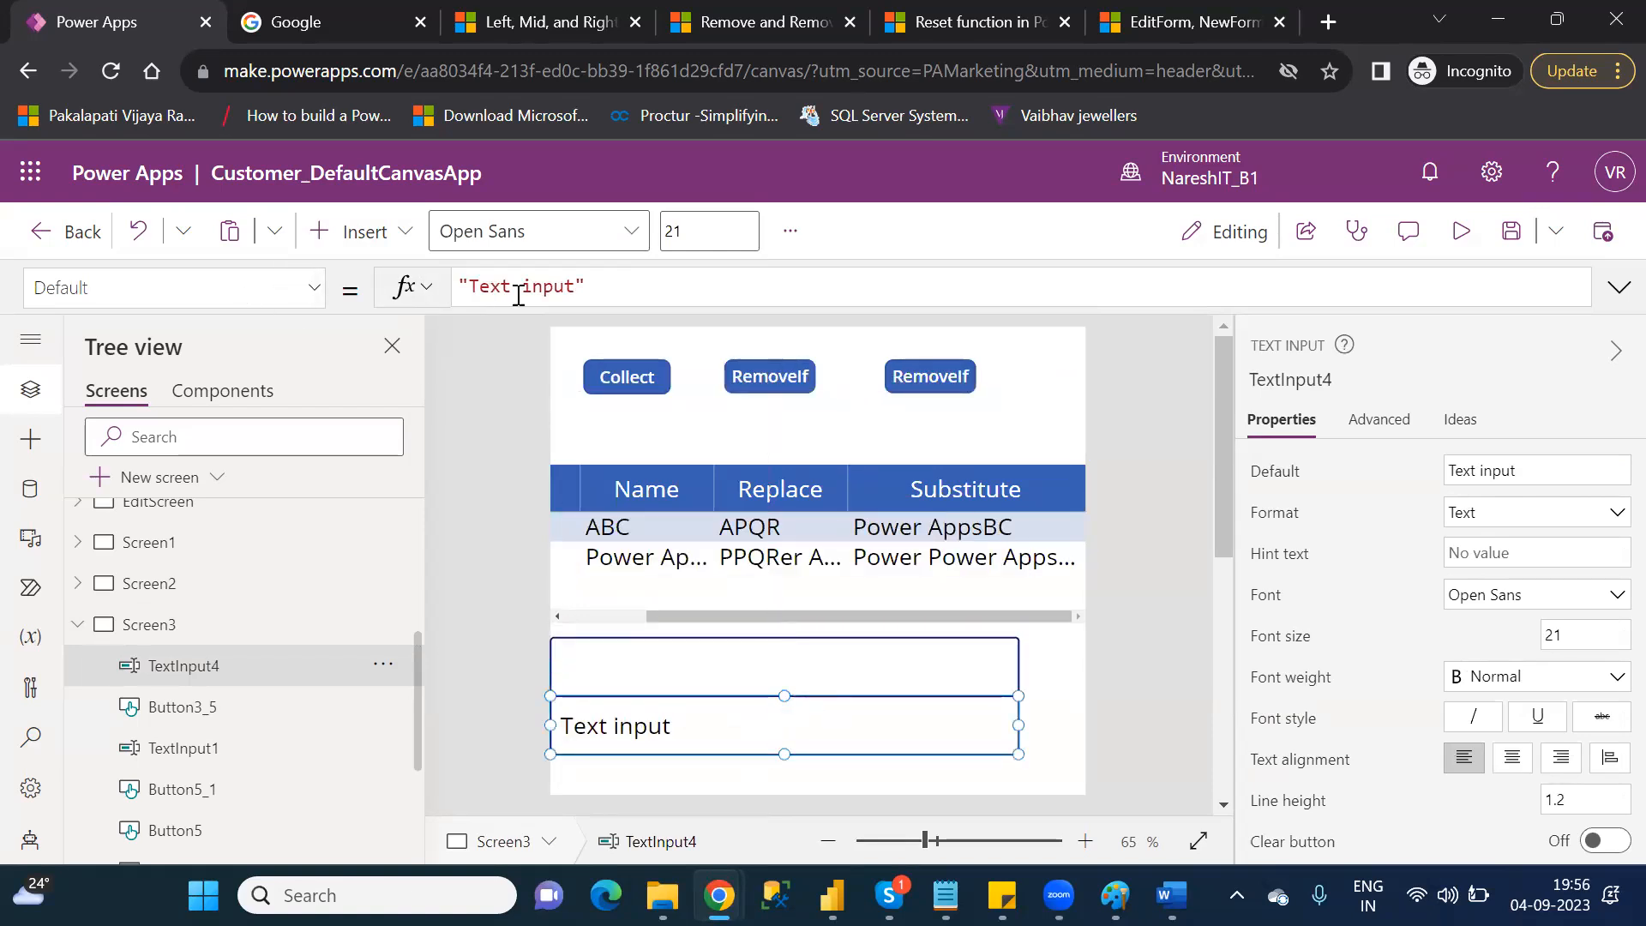
pyautogui.moveTo(593, 279); pyautogui.dragTo(463, 281)
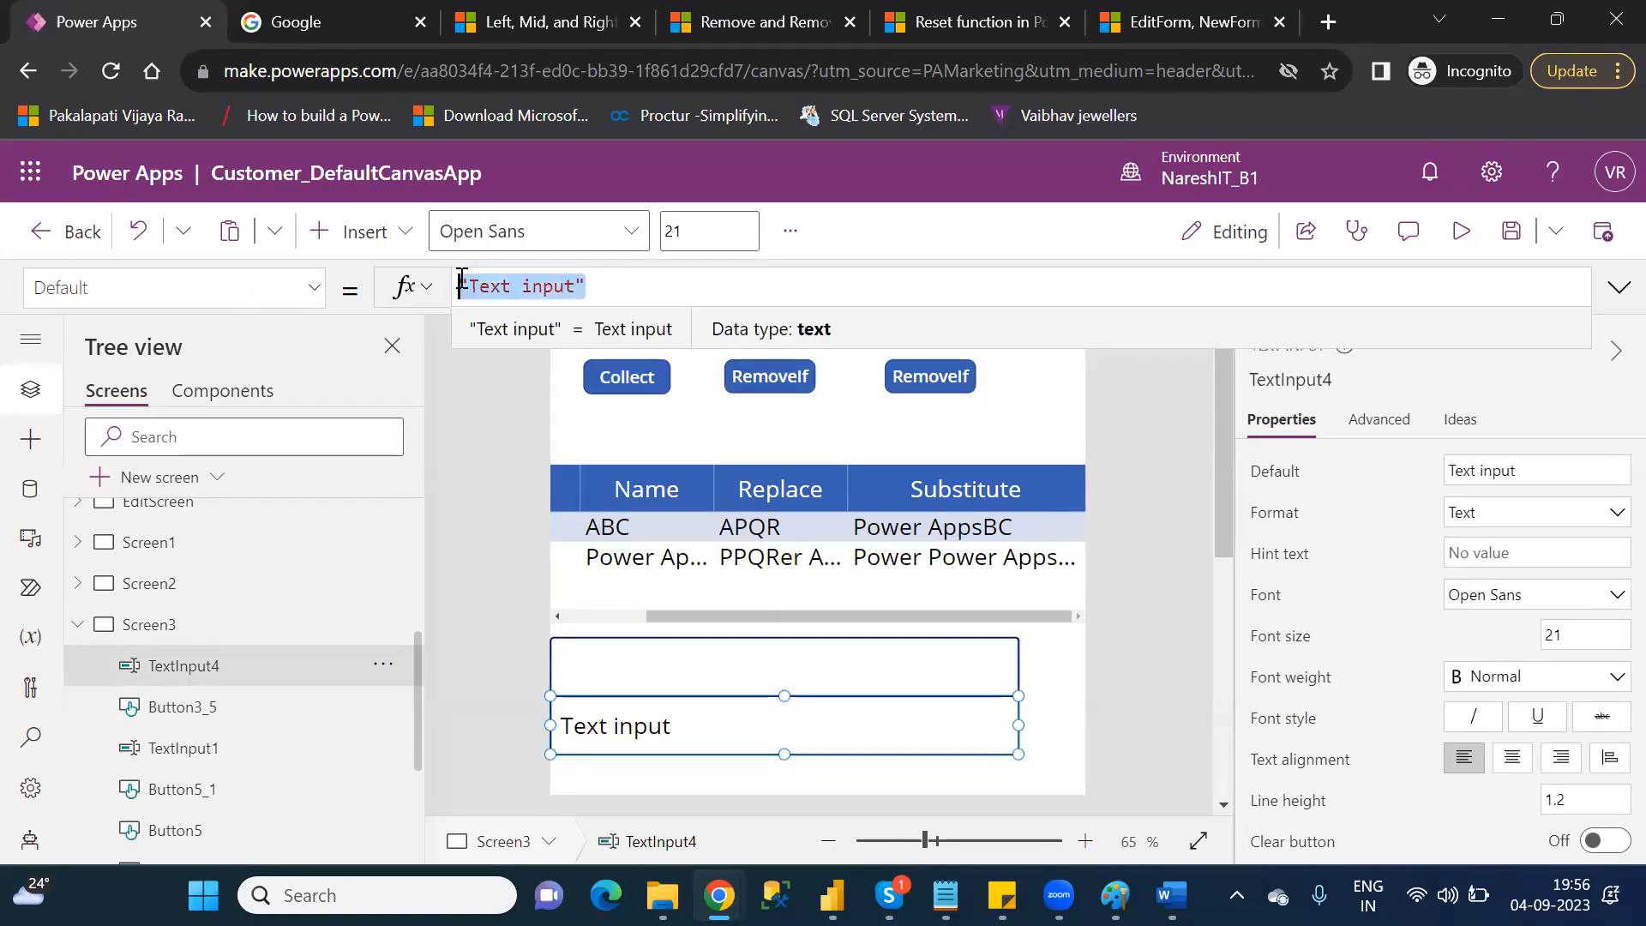
pyautogui.press('BackSpace')
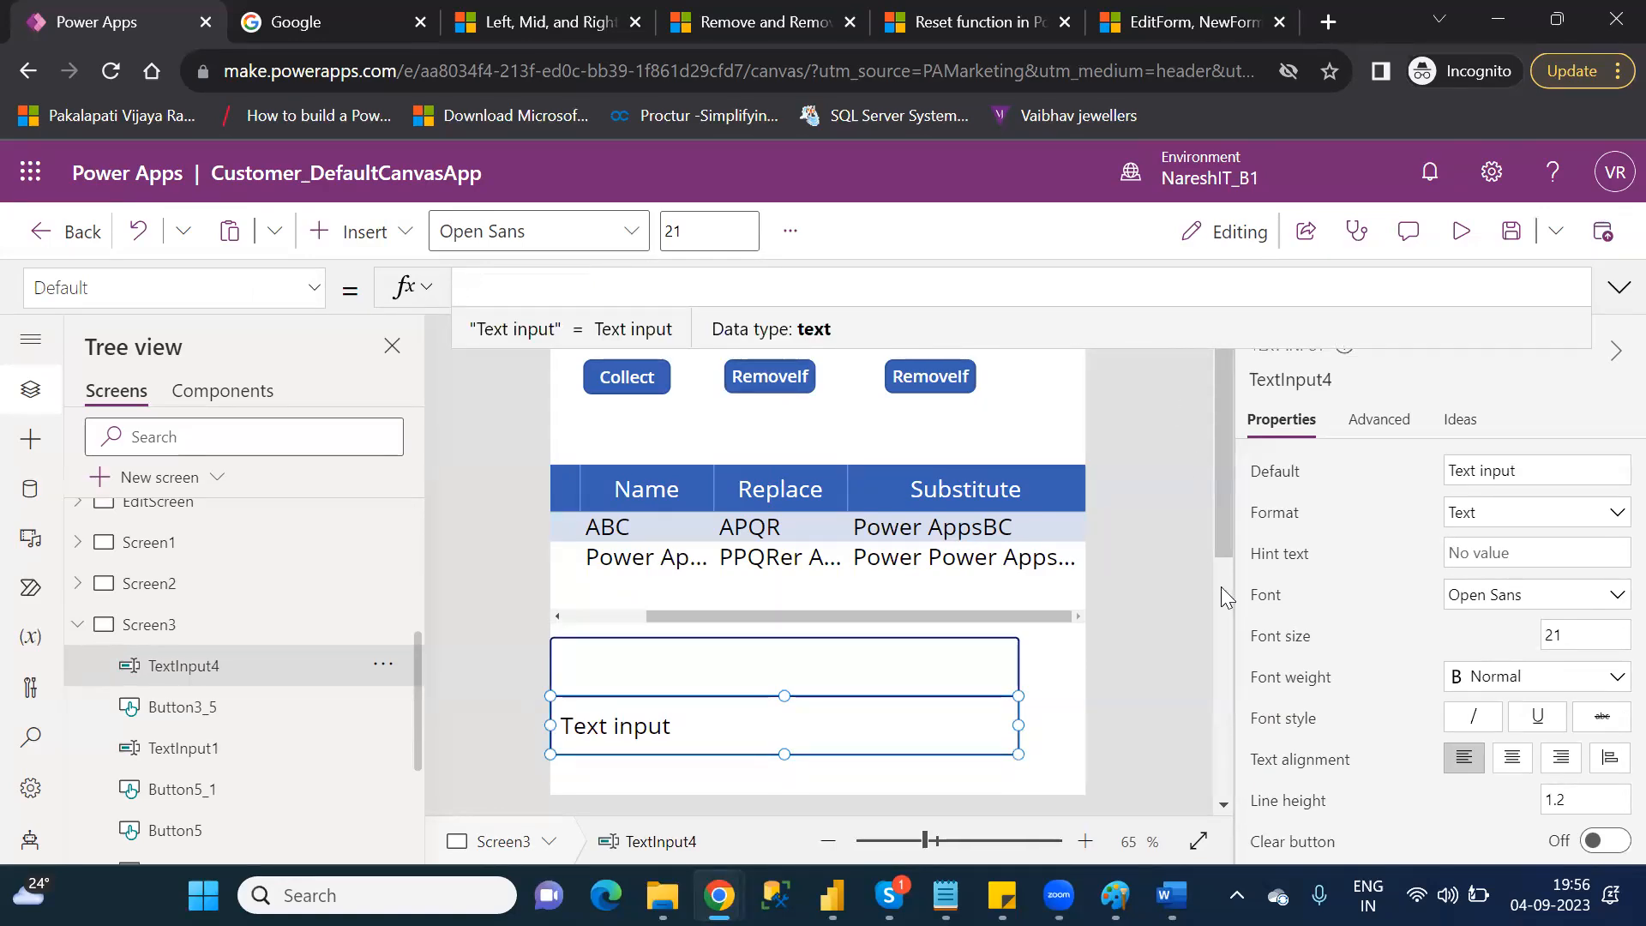
pyautogui.moveTo(1221, 523); pyautogui.dragTo(1229, 609)
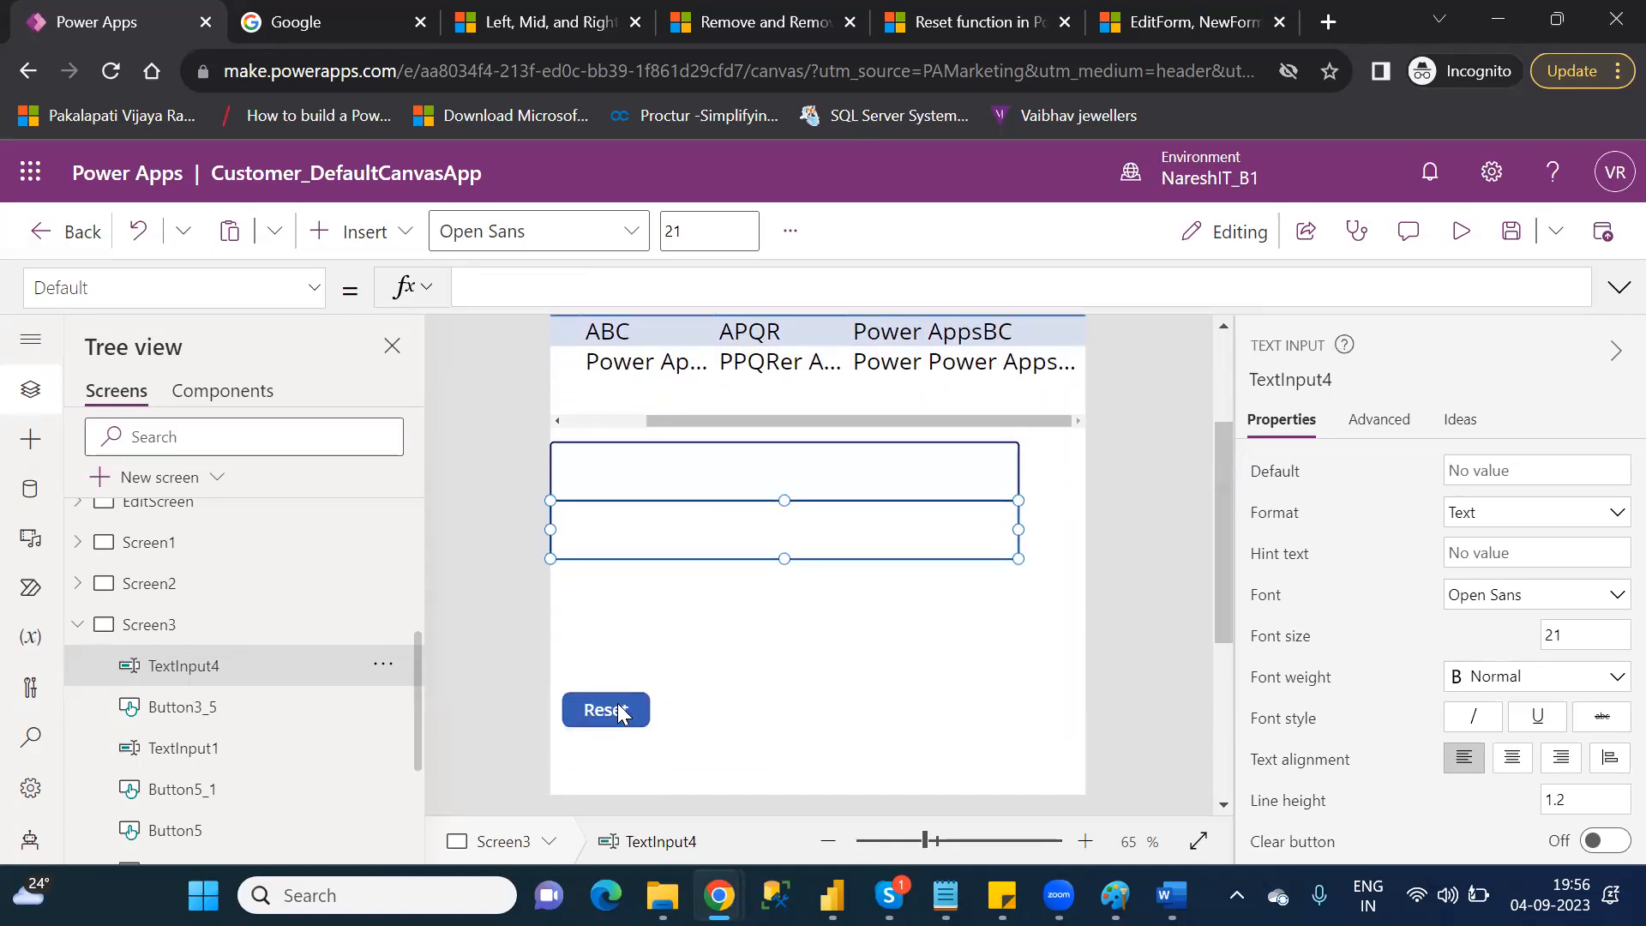
# - Preview the app, enter random sample text in both text inputs, run the Reset button, and return to the editor
pyautogui.click(1472, 236)
pyautogui.click(712, 434)
pyautogui.write('dfajfdljas')
pyautogui.click(713, 493)
pyautogui.write('fdjalkjdlkajsf')
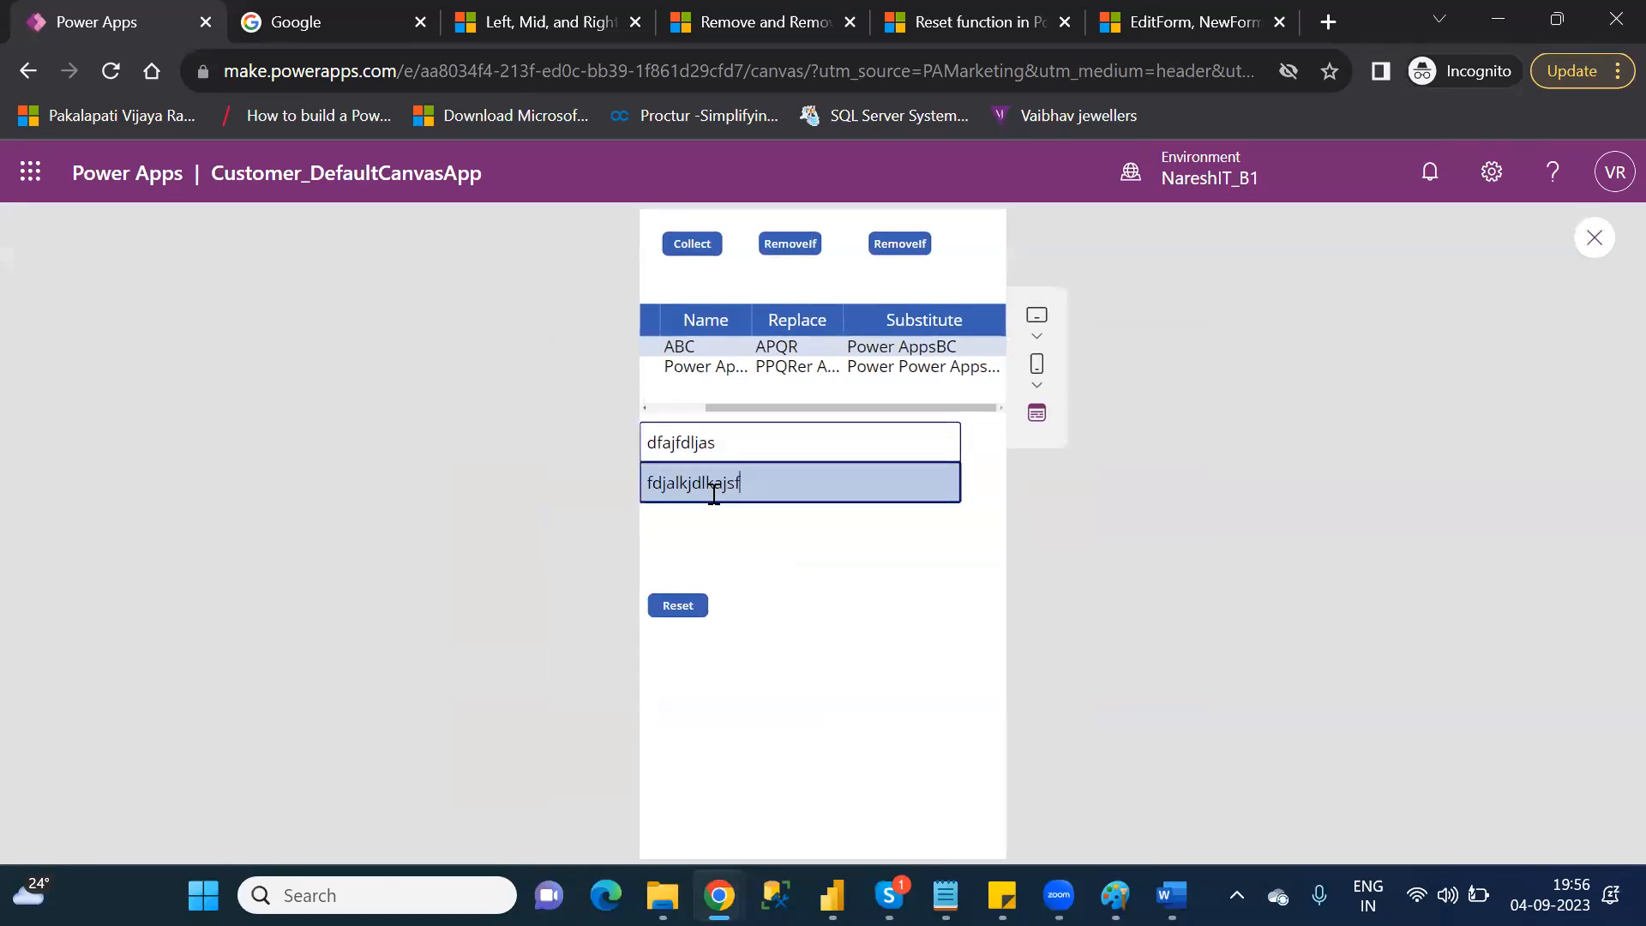
pyautogui.click(678, 607)
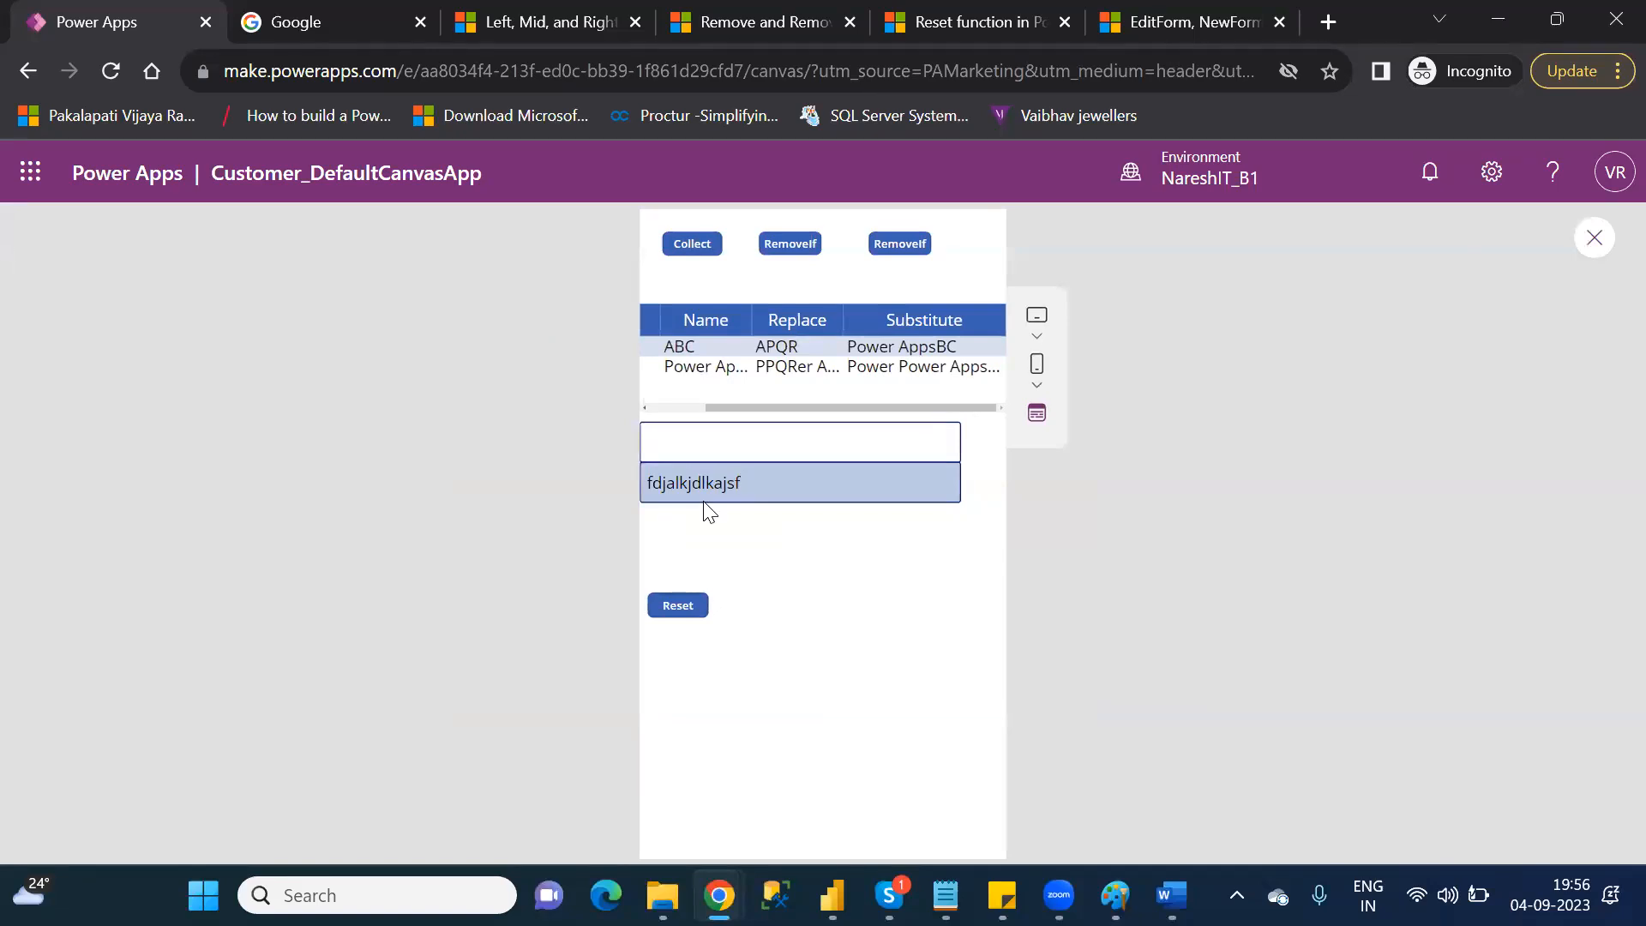
pyautogui.click(1597, 239)
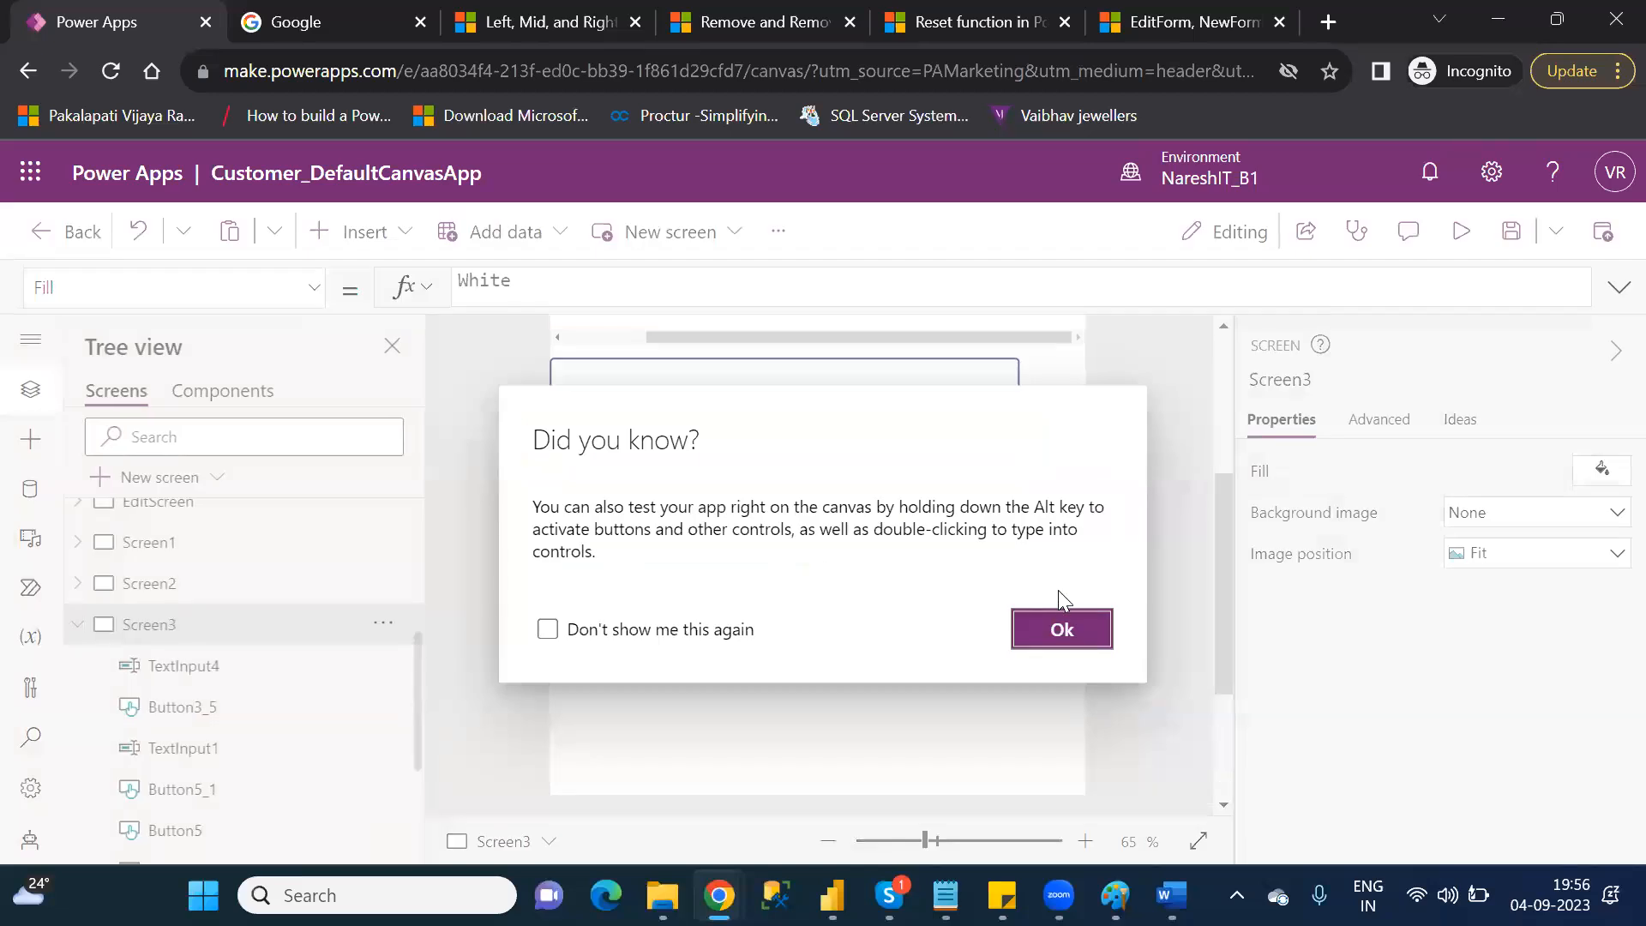
pyautogui.click(1082, 634)
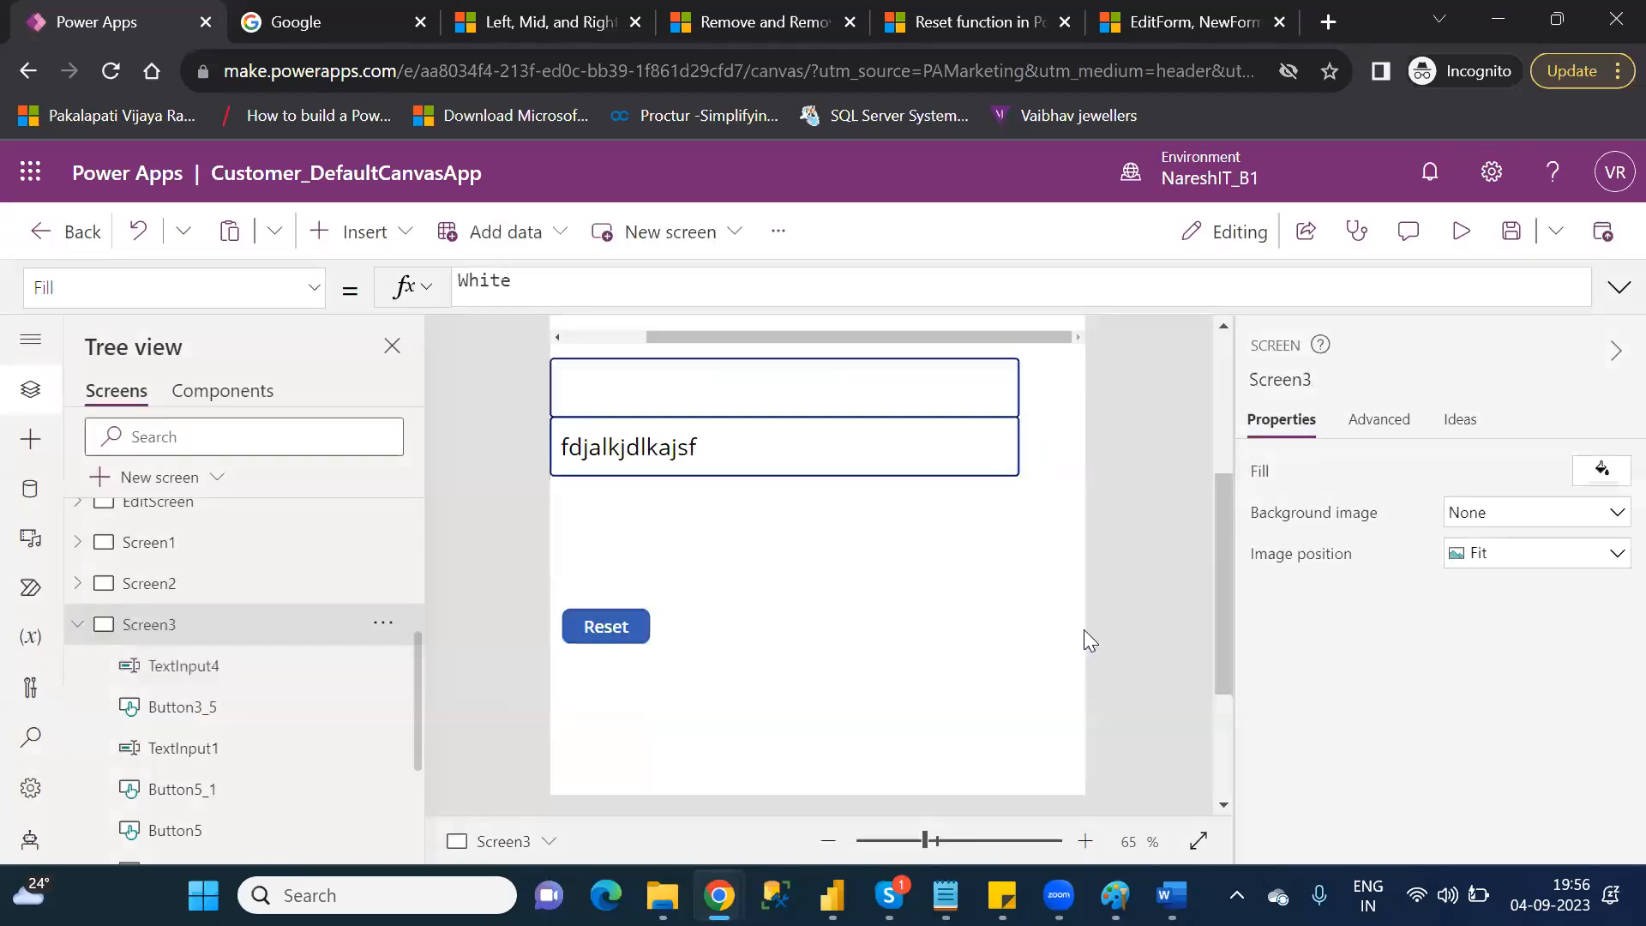
# - Extend the Reset button's OnSelect formula to Reset(TextInput1);Reset(TextInput4)
pyautogui.click(604, 632)
pyautogui.click(677, 297)
pyautogui.write(';')
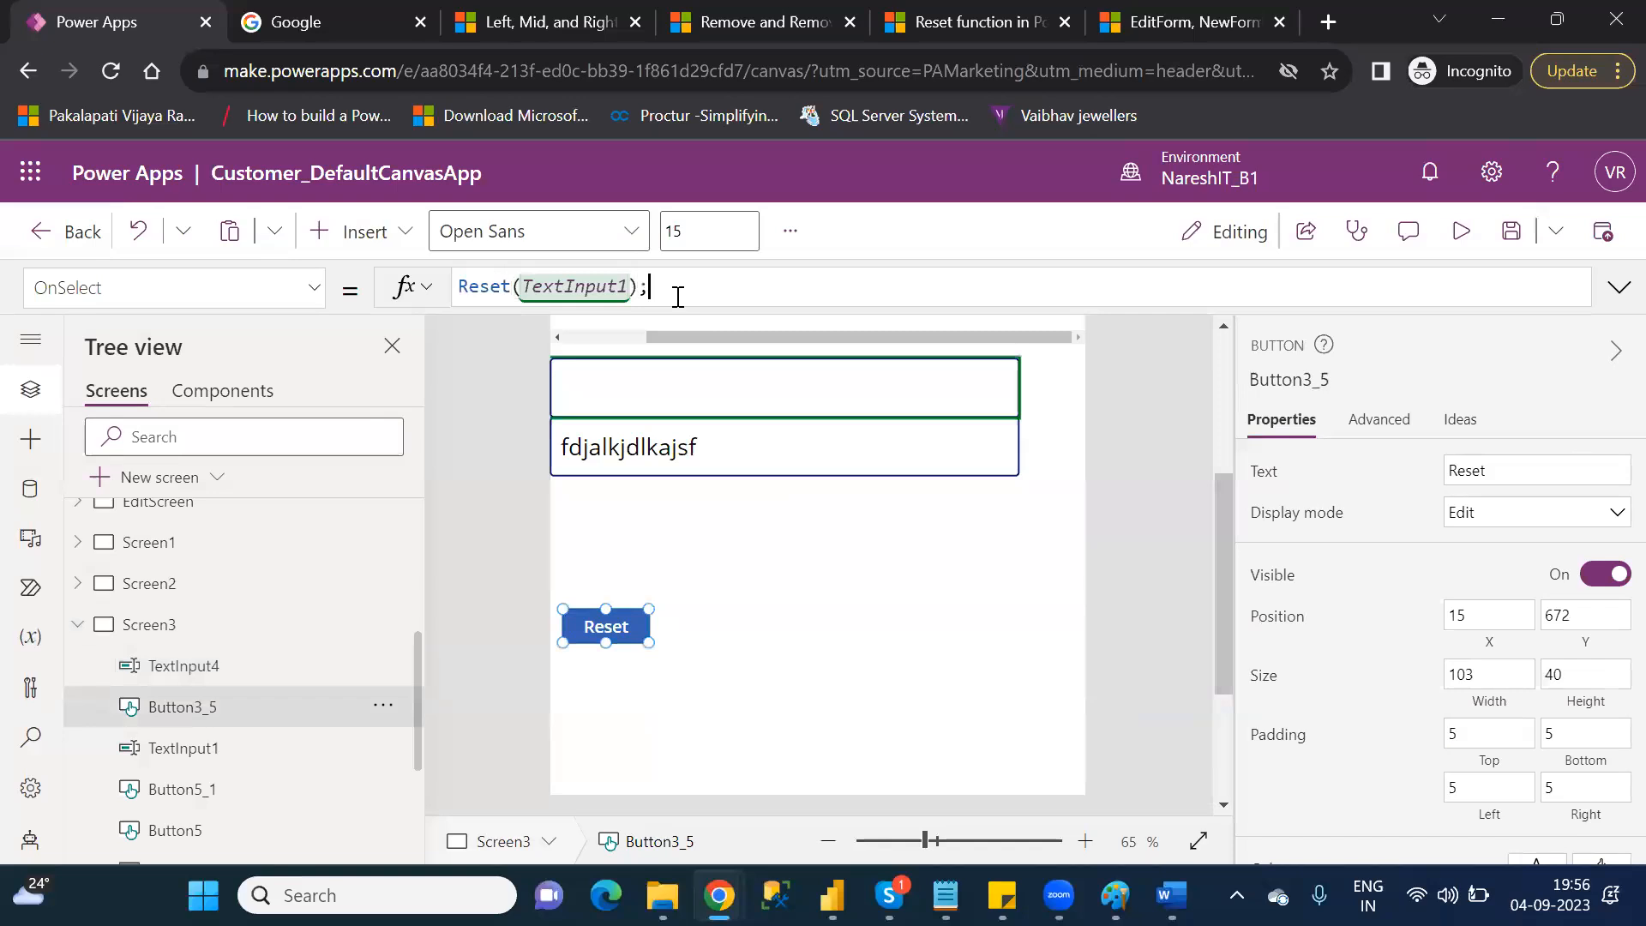
pyautogui.write('reset')
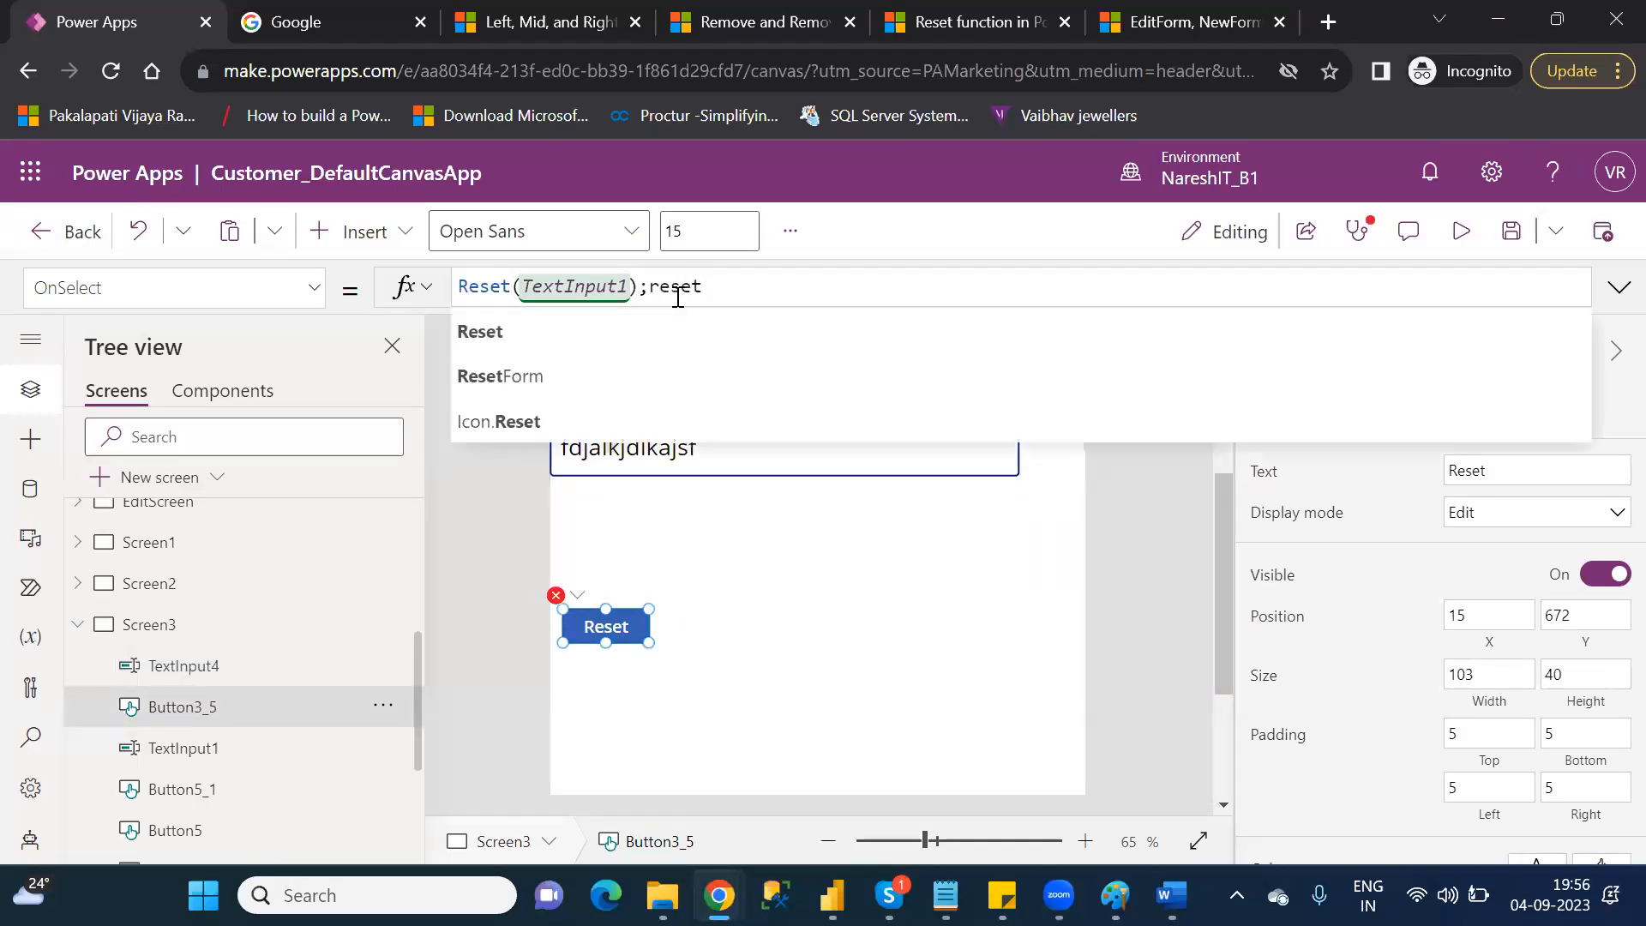
pyautogui.write('(')
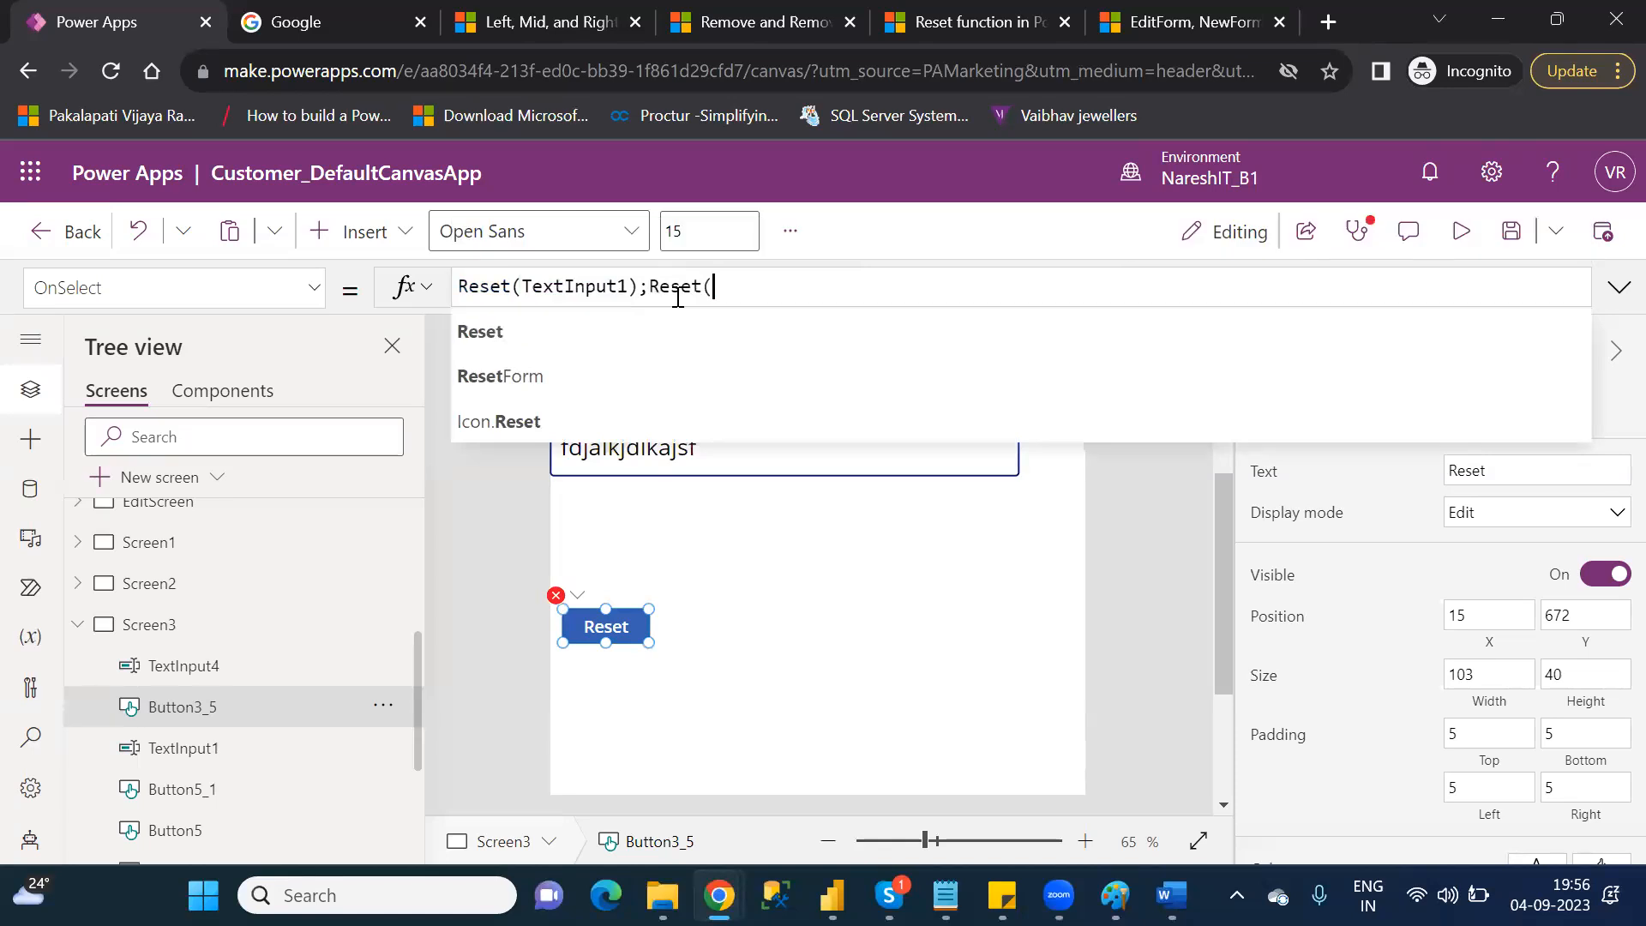
pyautogui.write('text')
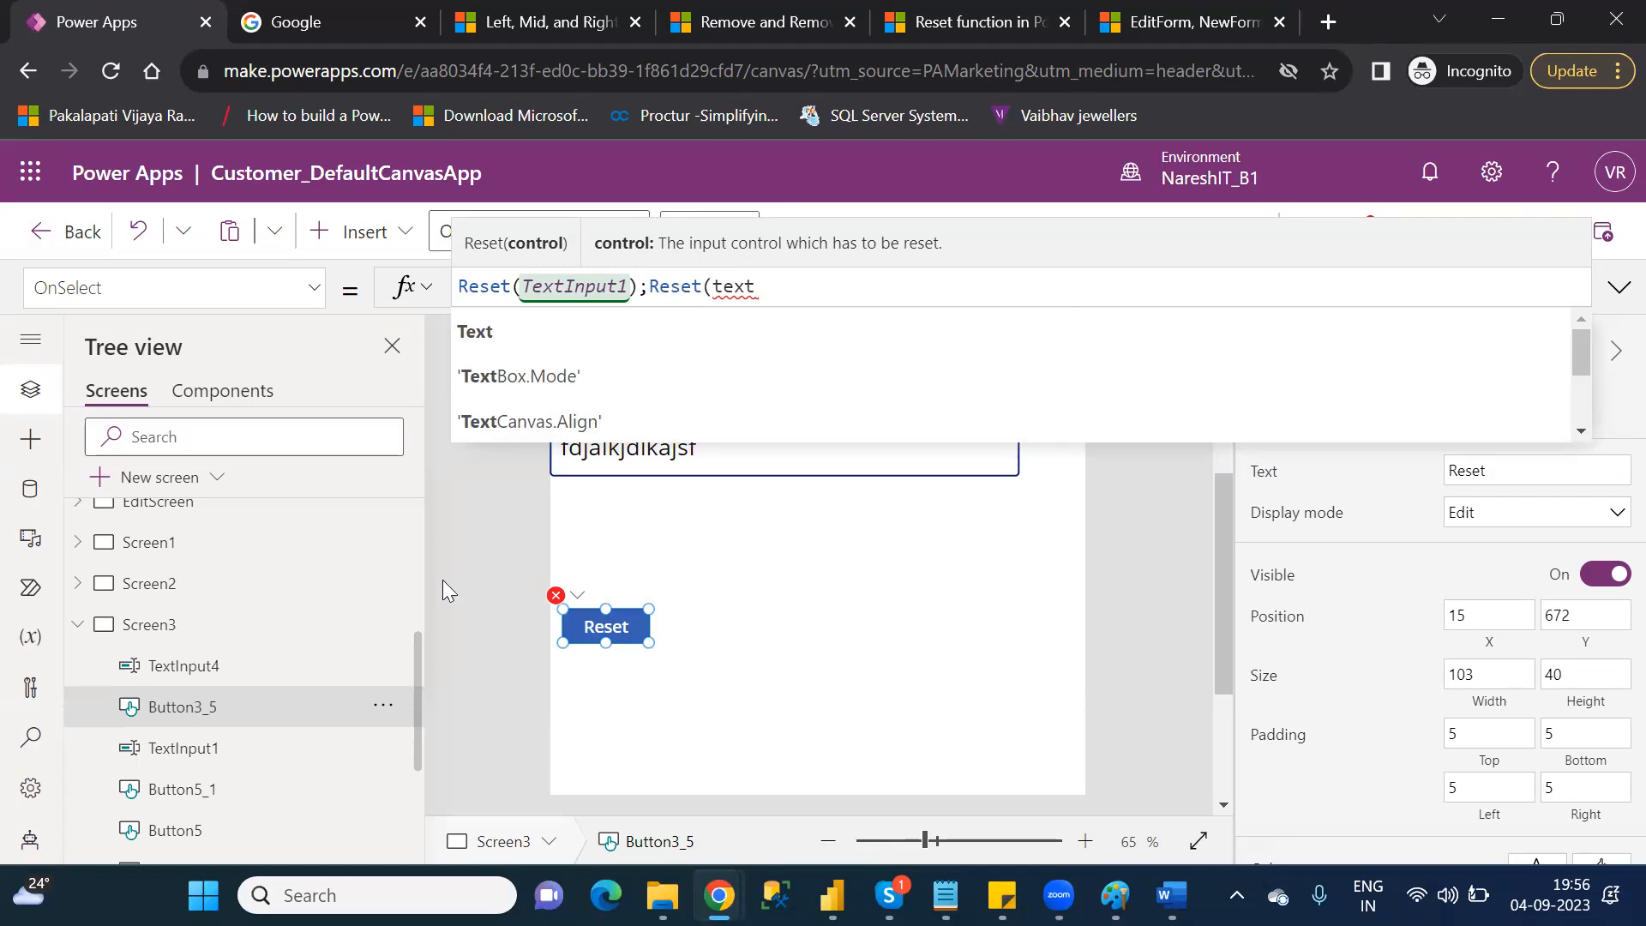
pyautogui.click(248, 677)
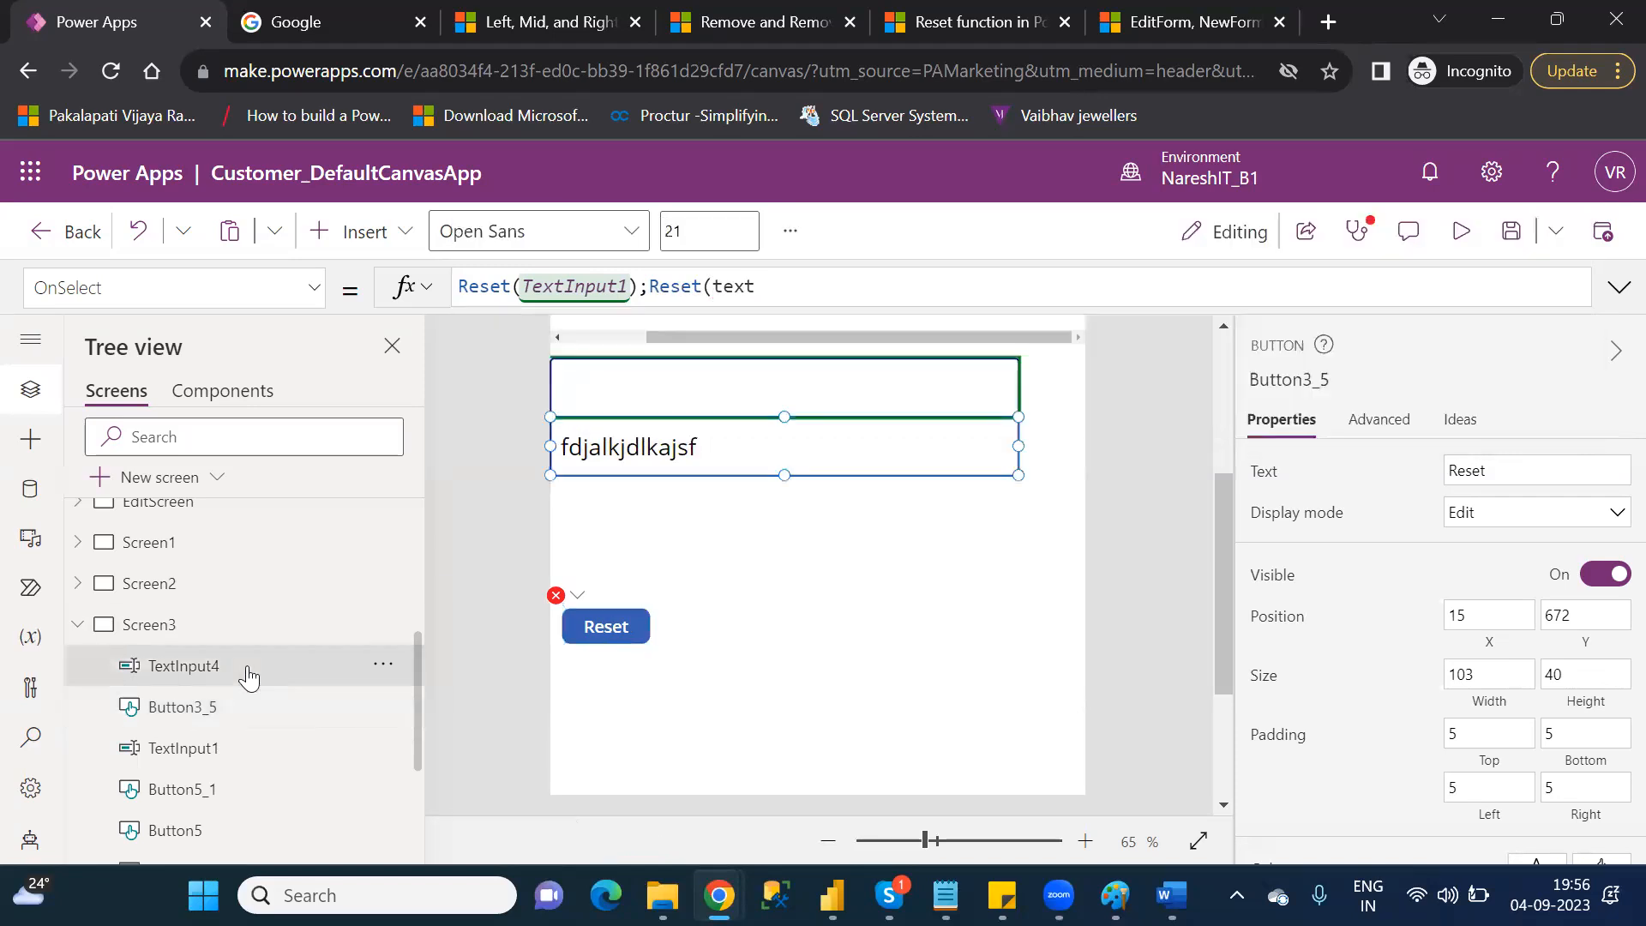
pyautogui.click(606, 626)
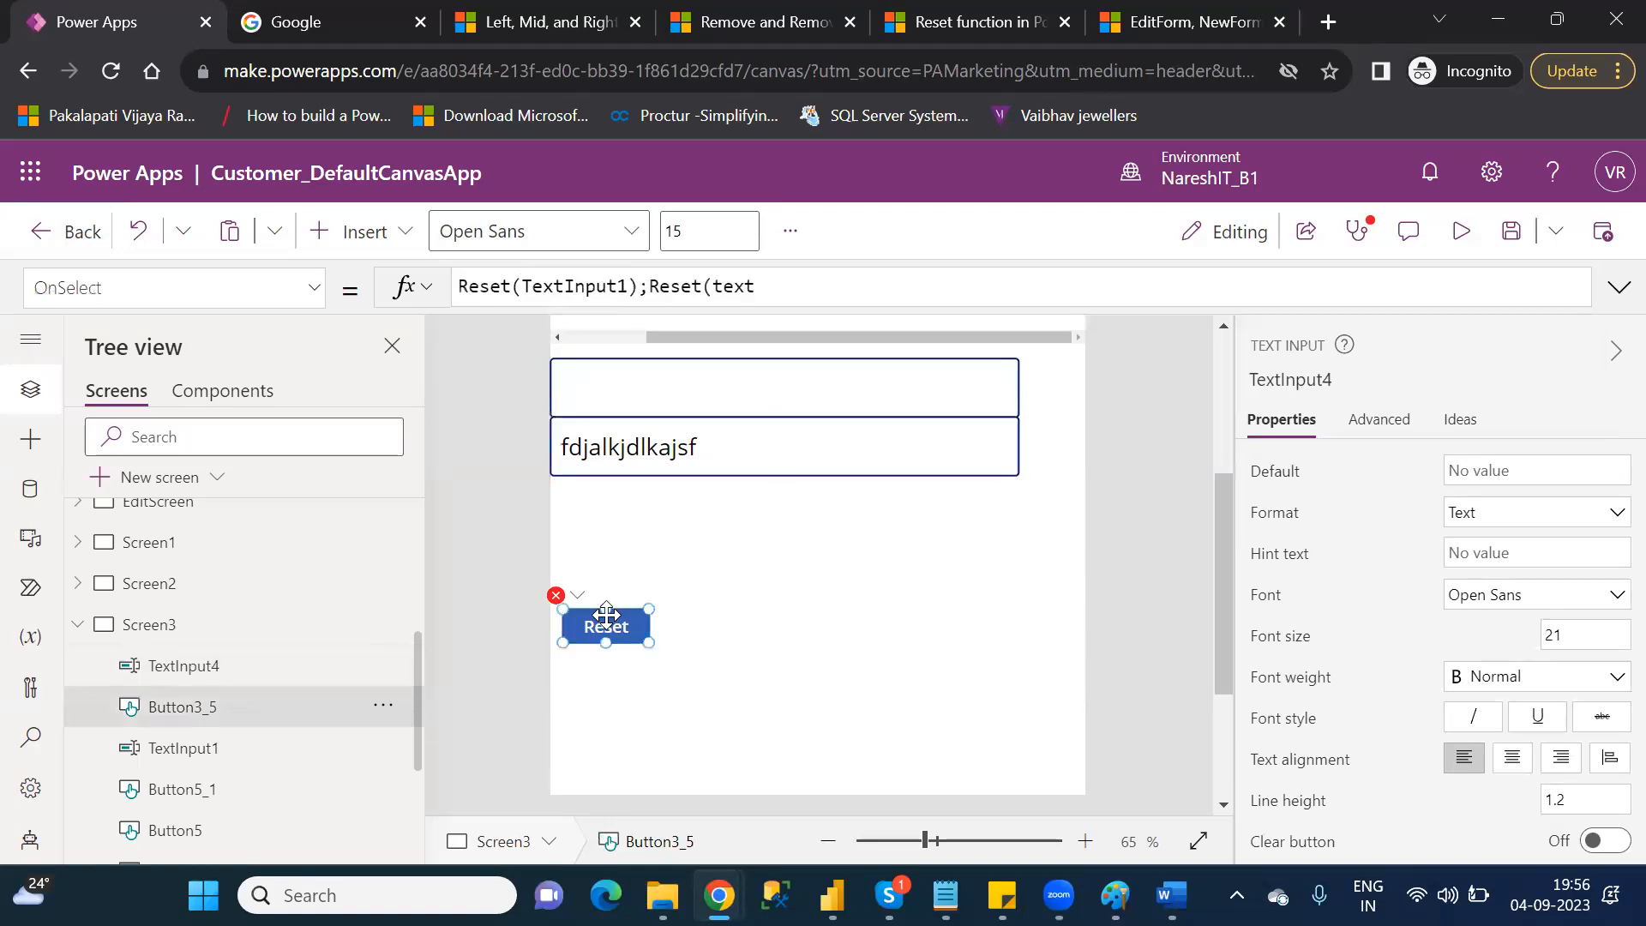
pyautogui.click(793, 283)
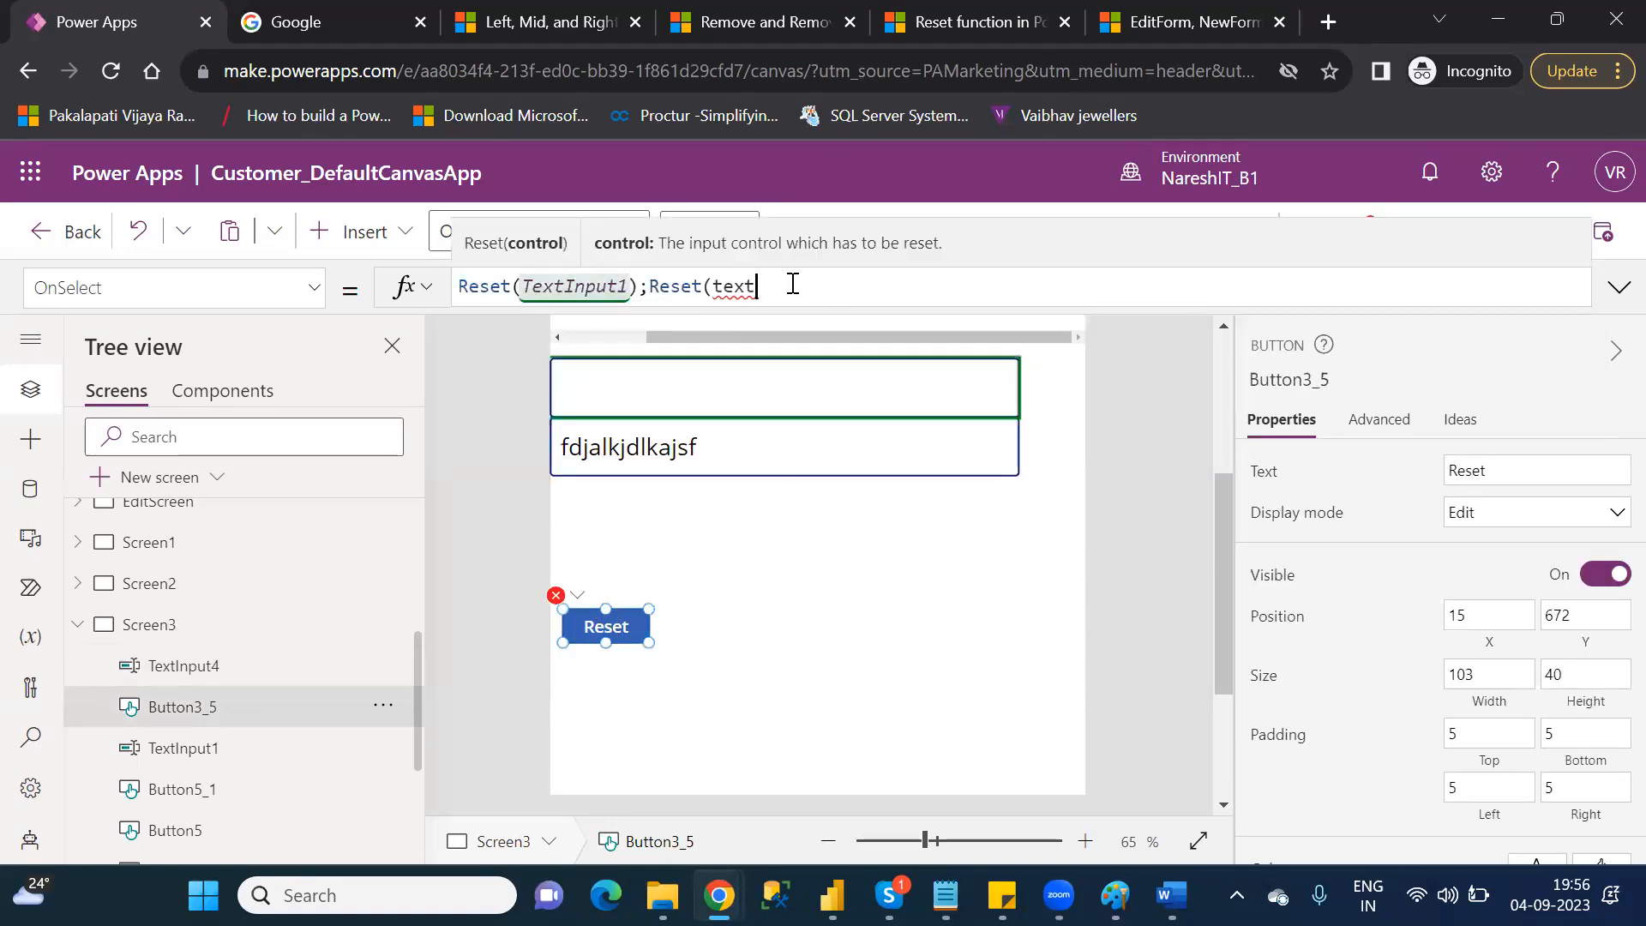
pyautogui.write('inpu')
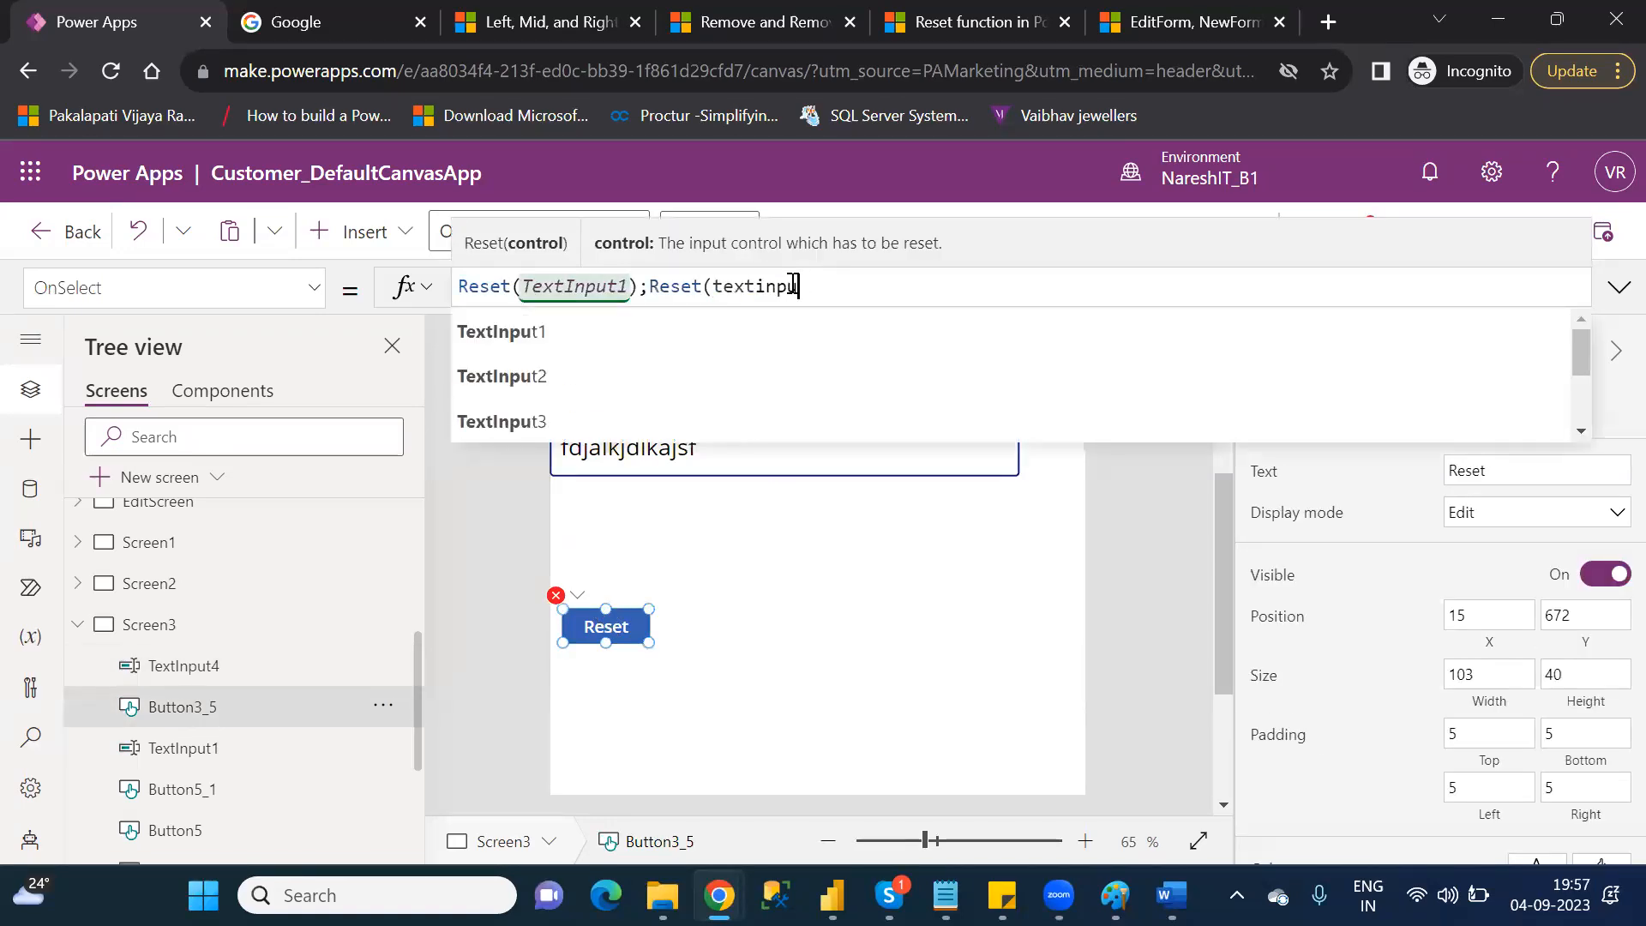
pyautogui.press('Down')
pyautogui.press('Down')
pyautogui.press('Down')
pyautogui.press('Down')
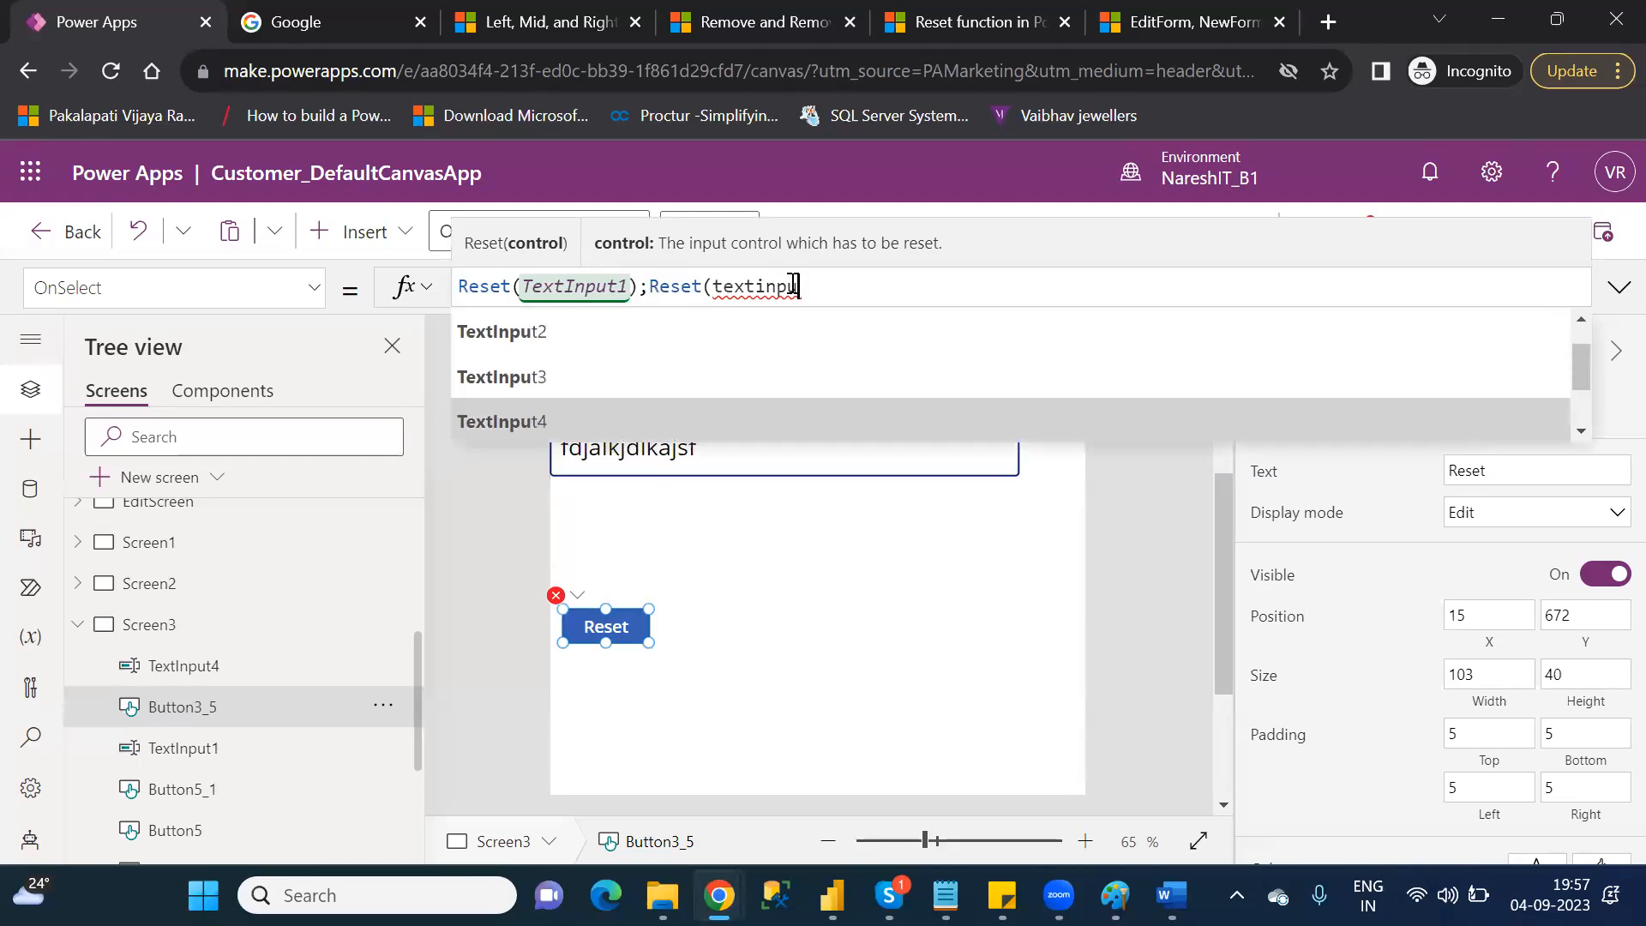
pyautogui.press('Tab')
pyautogui.write(')')
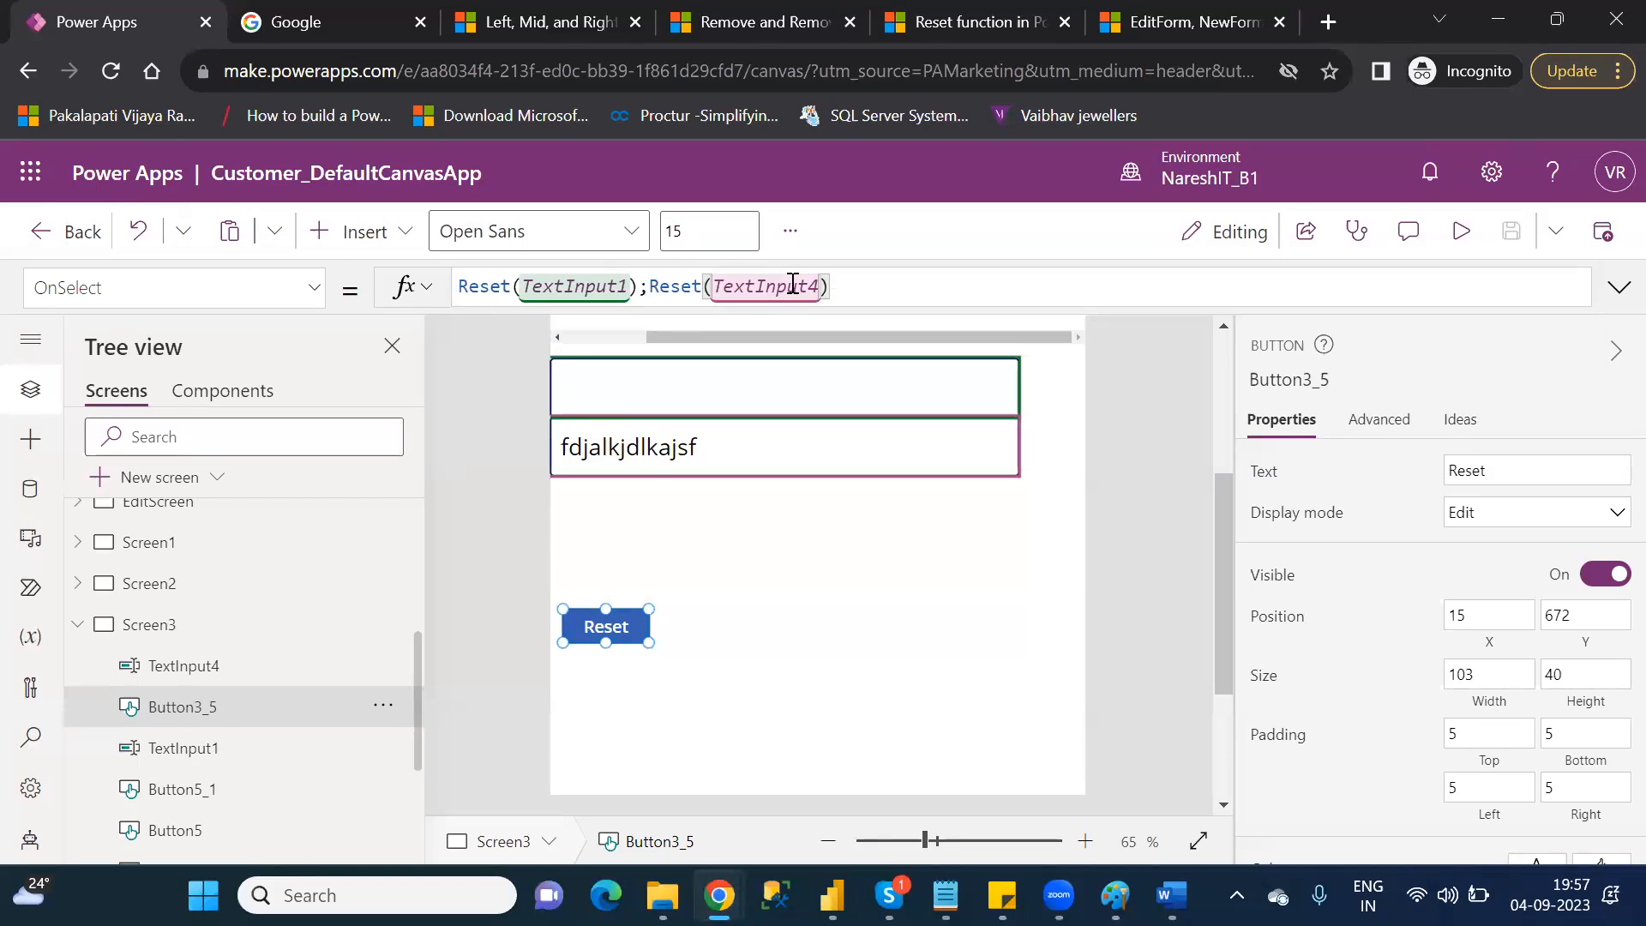
# - Preview the app, run the Reset button with sample text left in the second text input, and return to the editor
pyautogui.click(1463, 230)
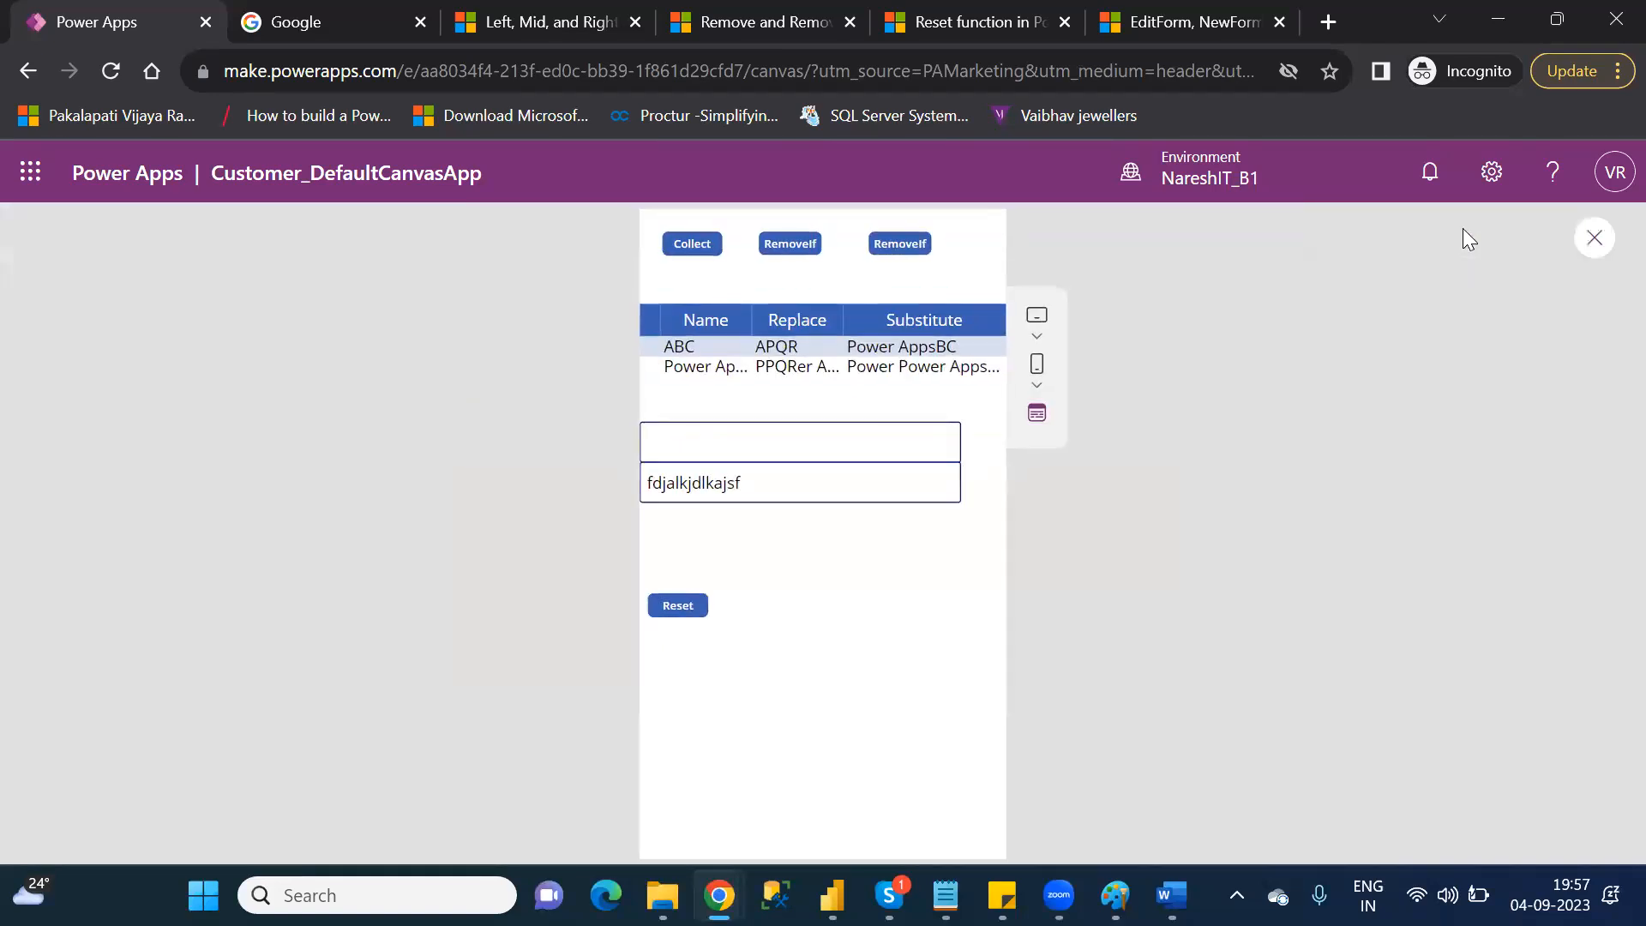
pyautogui.click(682, 609)
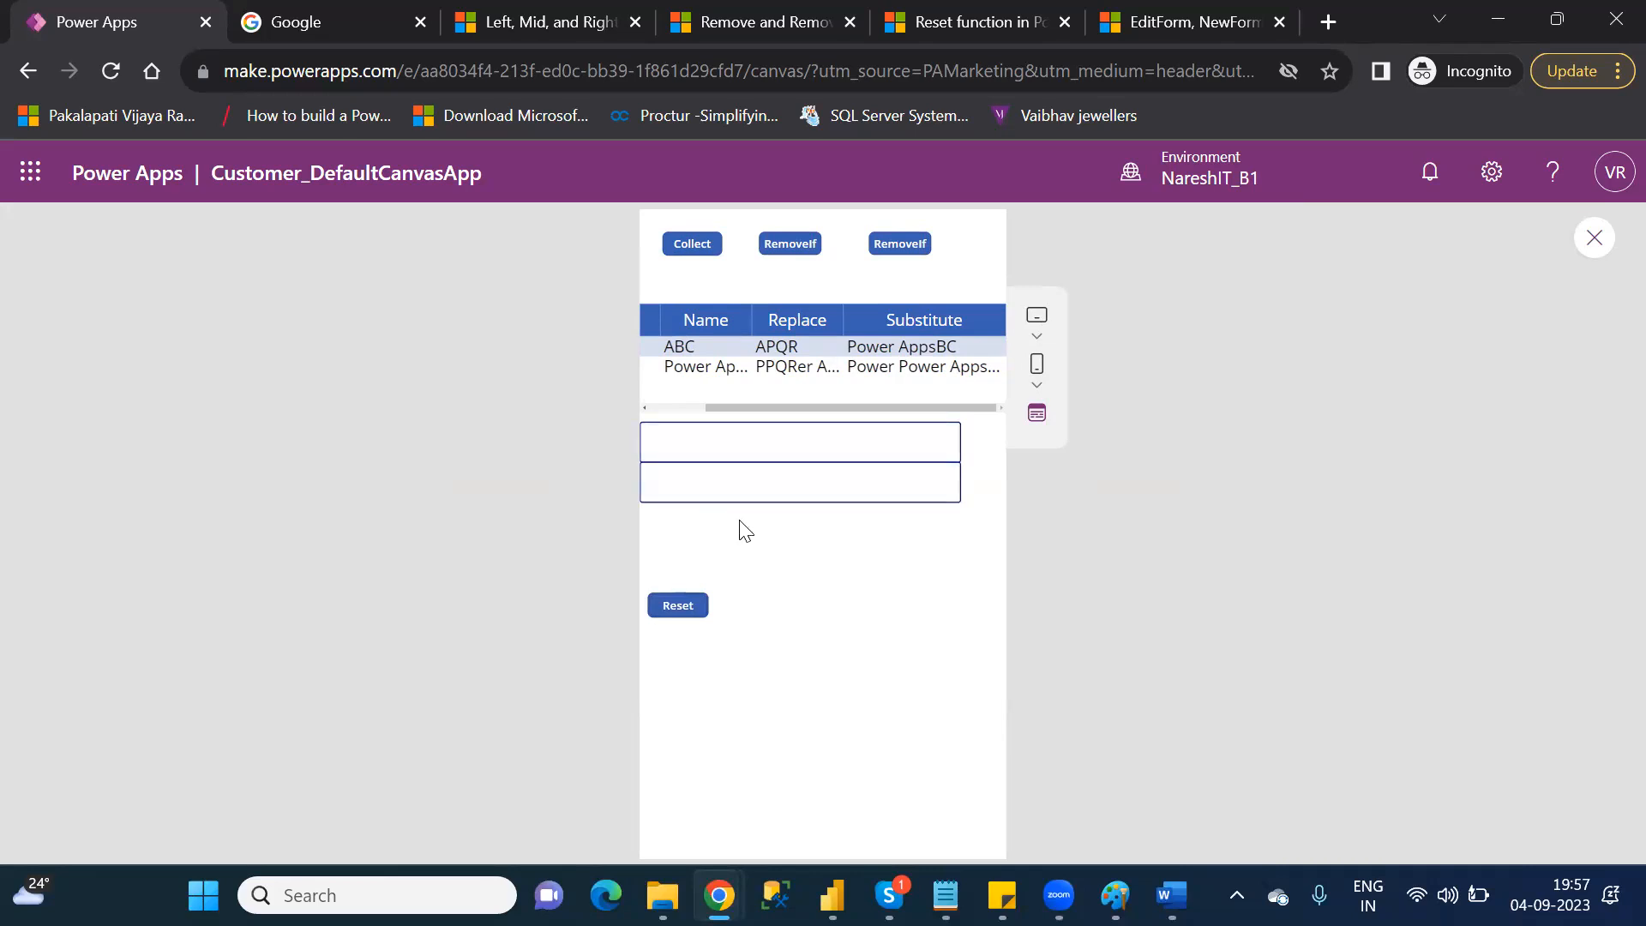
pyautogui.click(1588, 243)
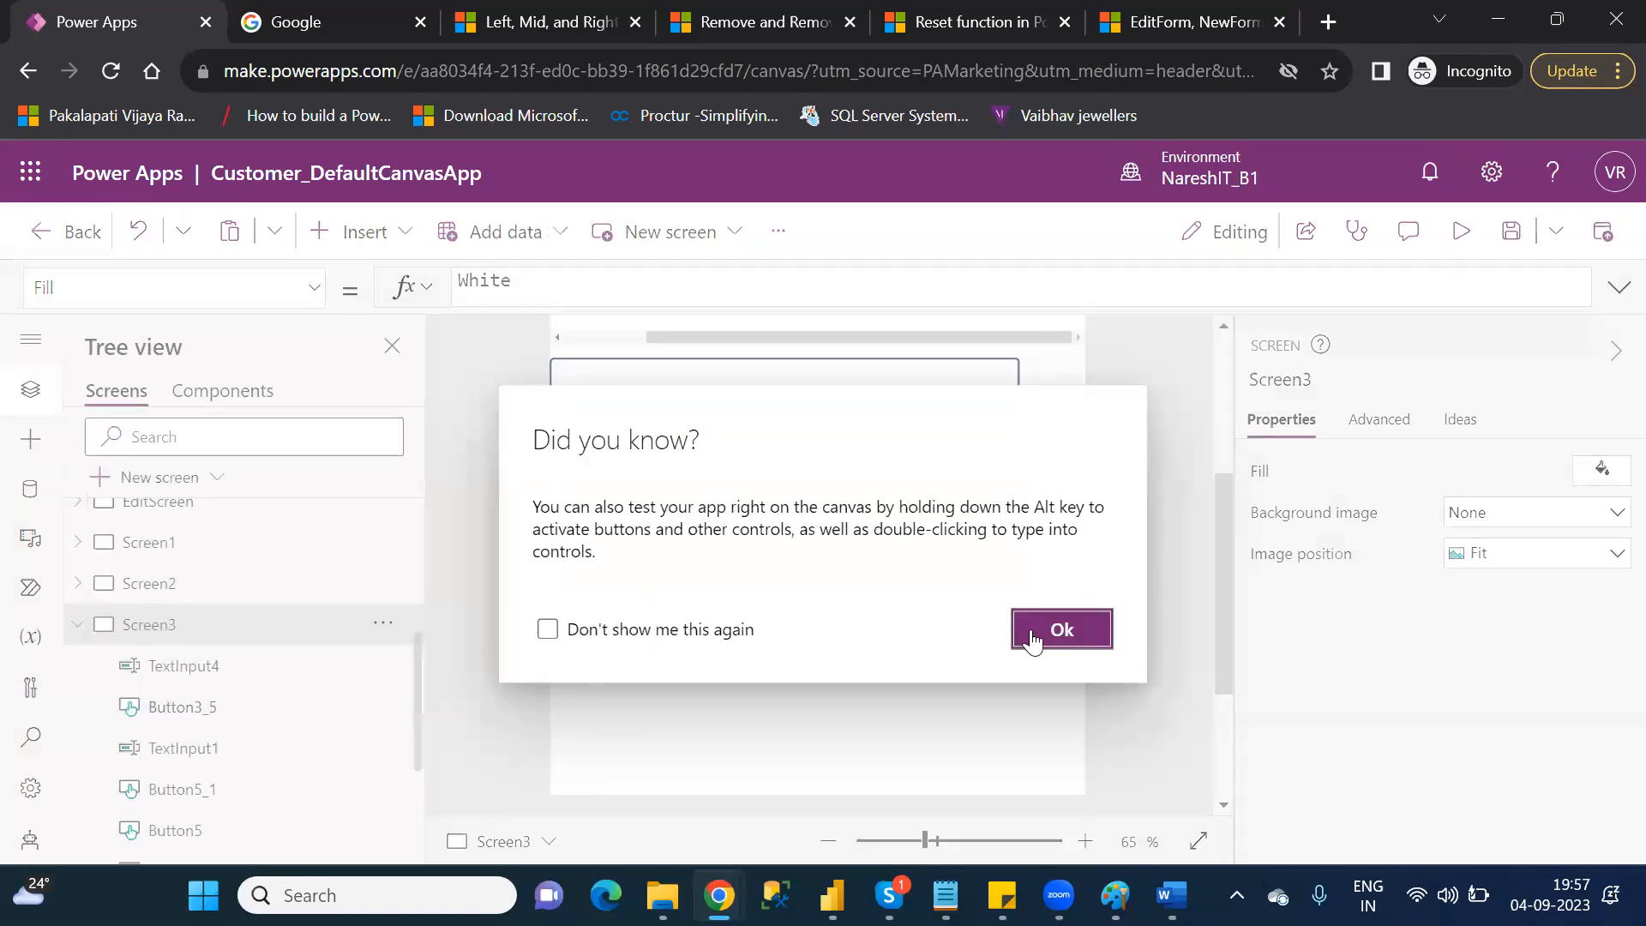
pyautogui.click(1064, 632)
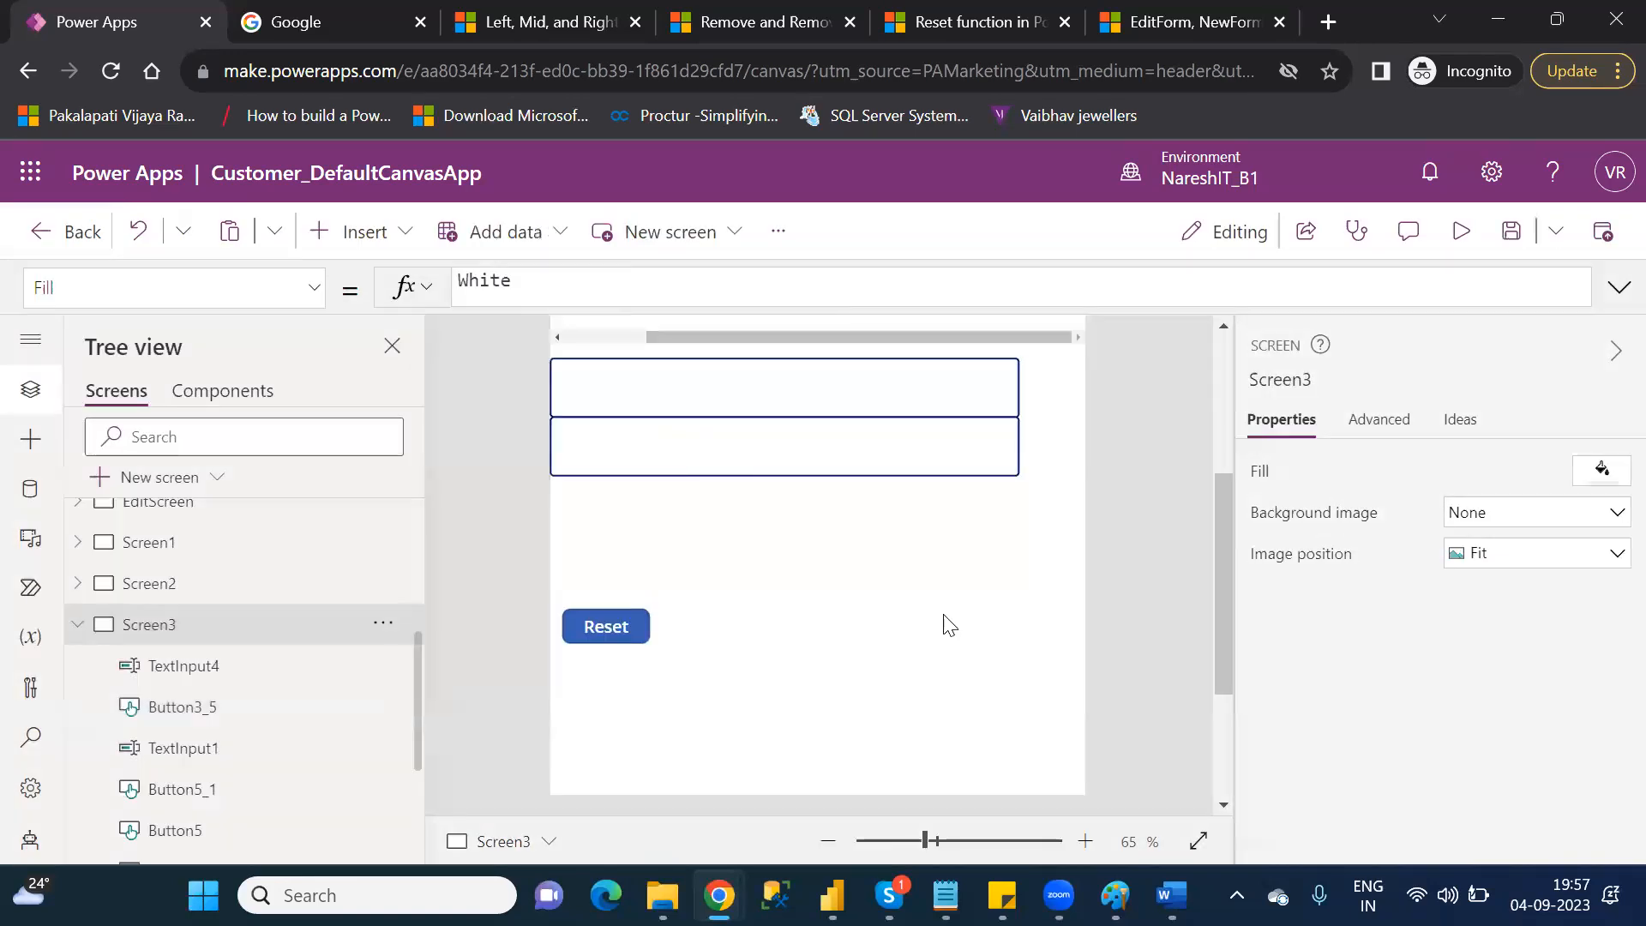
# - Review the Reset button's OnSelect formula and select the whole expression
pyautogui.click(619, 616)
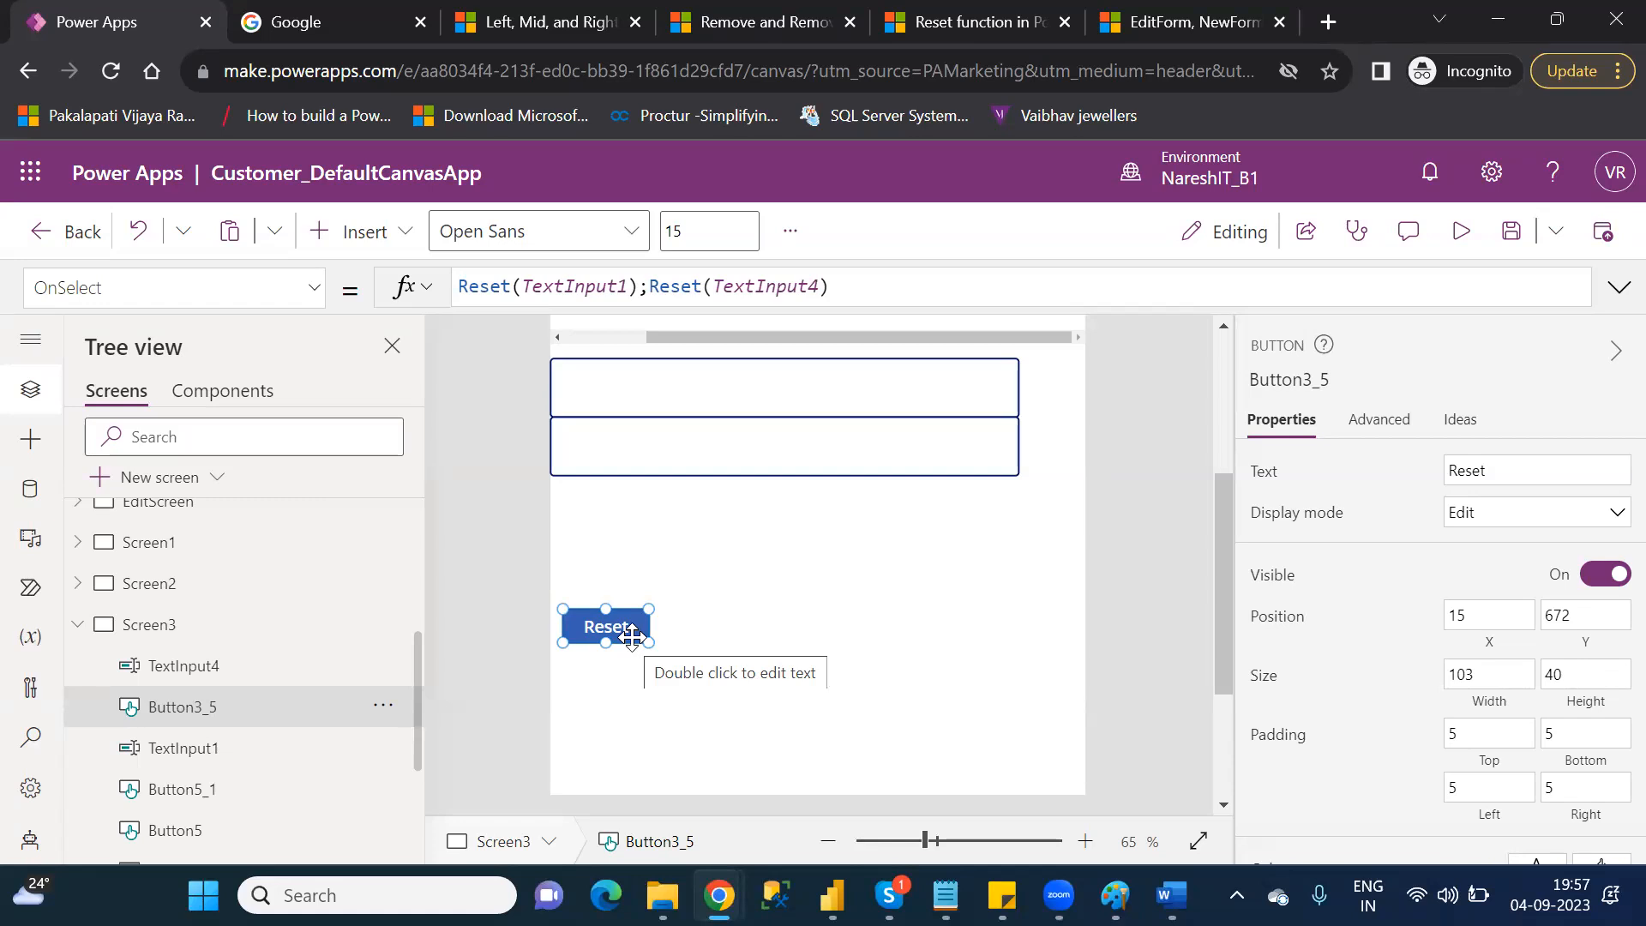
pyautogui.click(856, 291)
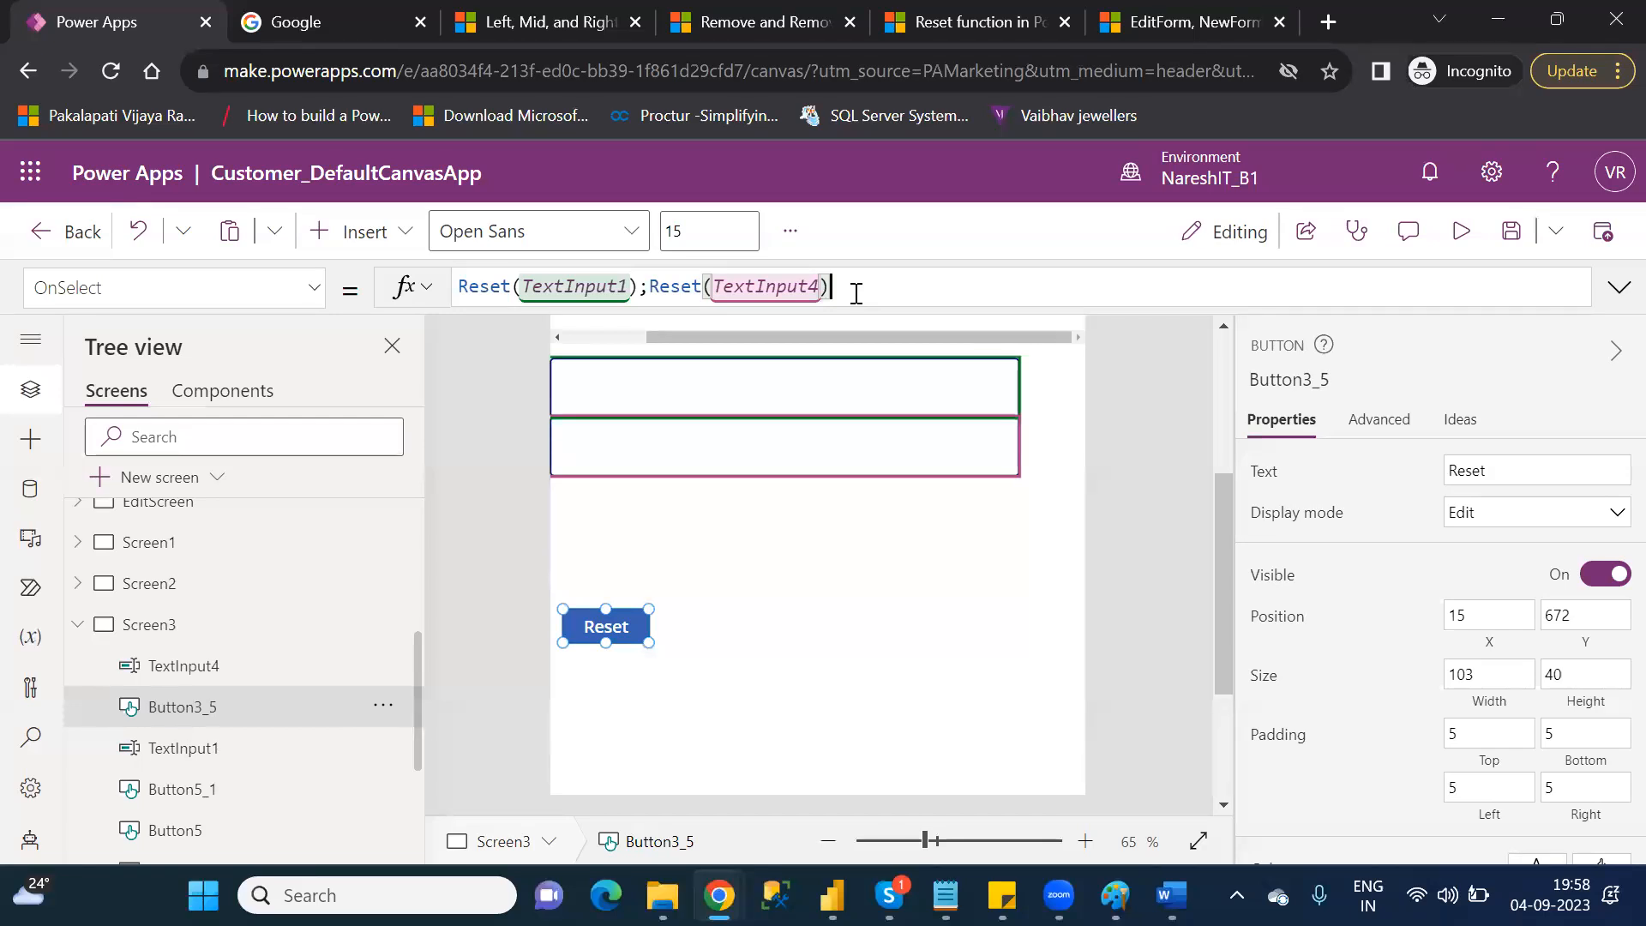
pyautogui.moveTo(856, 293); pyautogui.dragTo(460, 289)
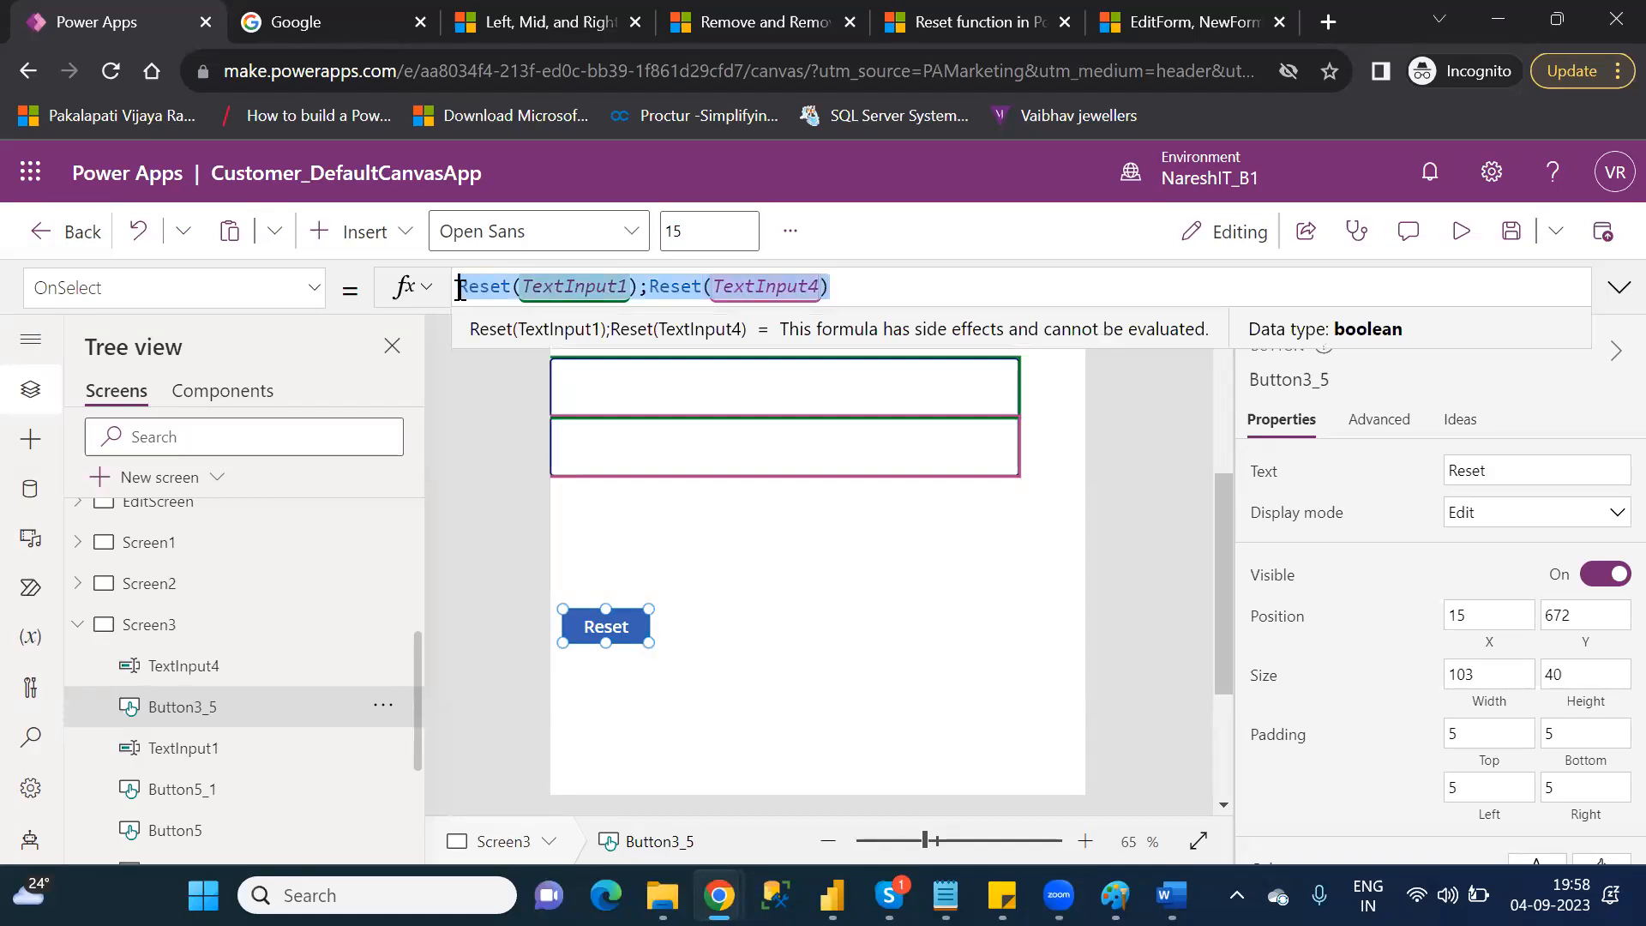
# - Replace the Reset button's OnSelect formula with Set(ResetEle,false);
pyautogui.hotkey('ctrl', 'x')
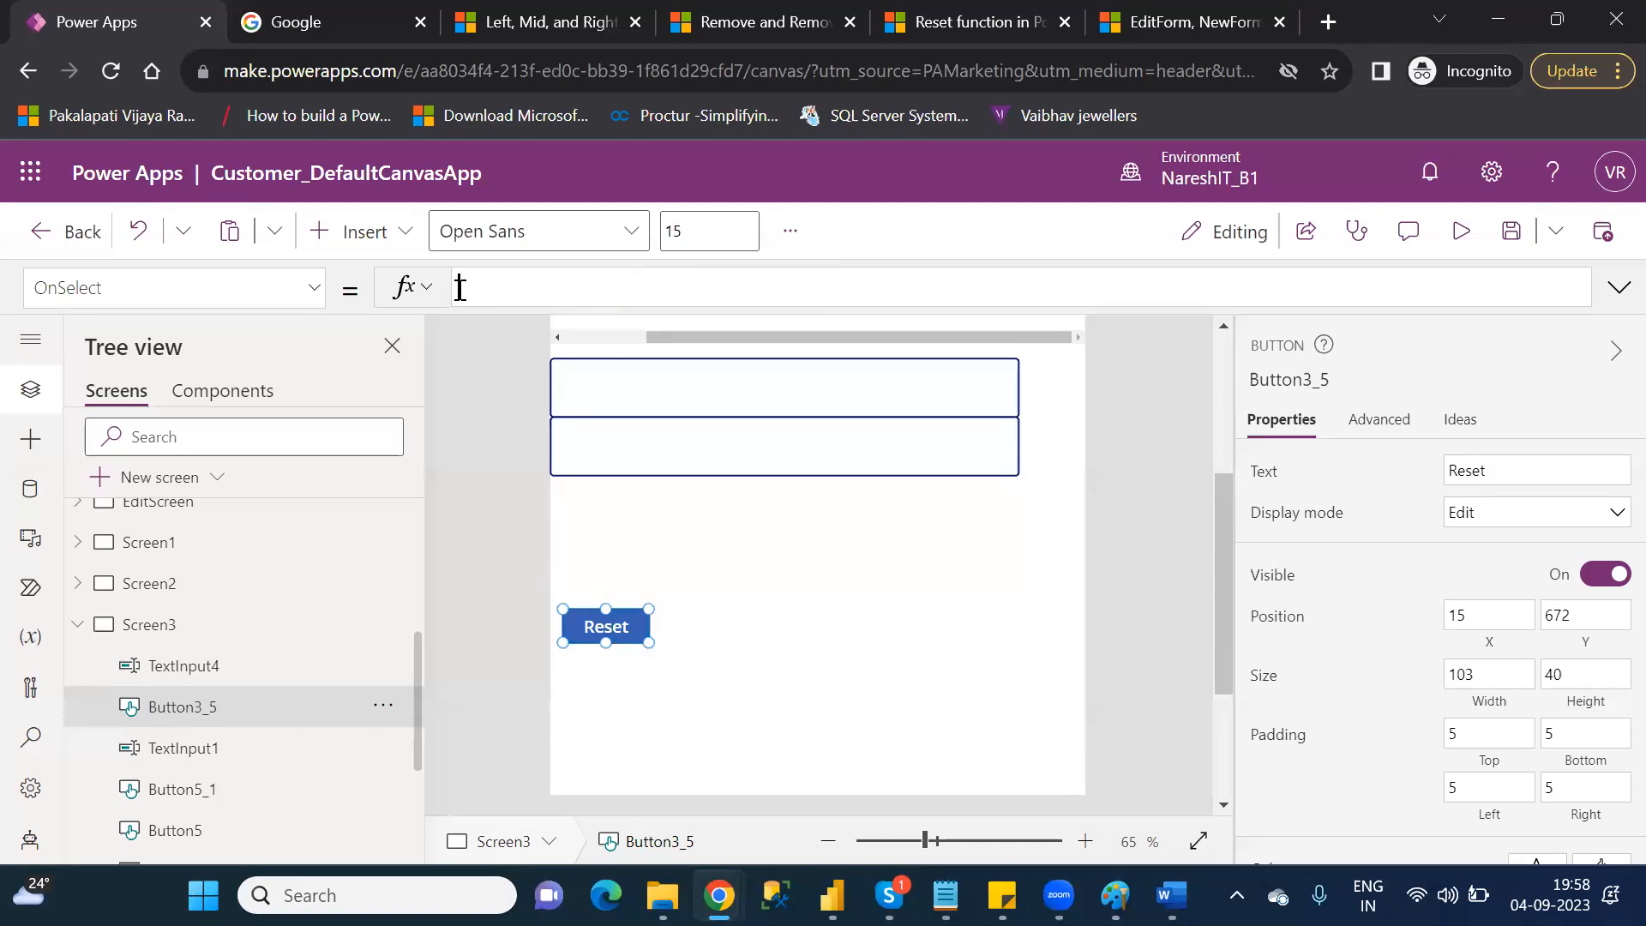
pyautogui.click(462, 289)
pyautogui.write('Set')
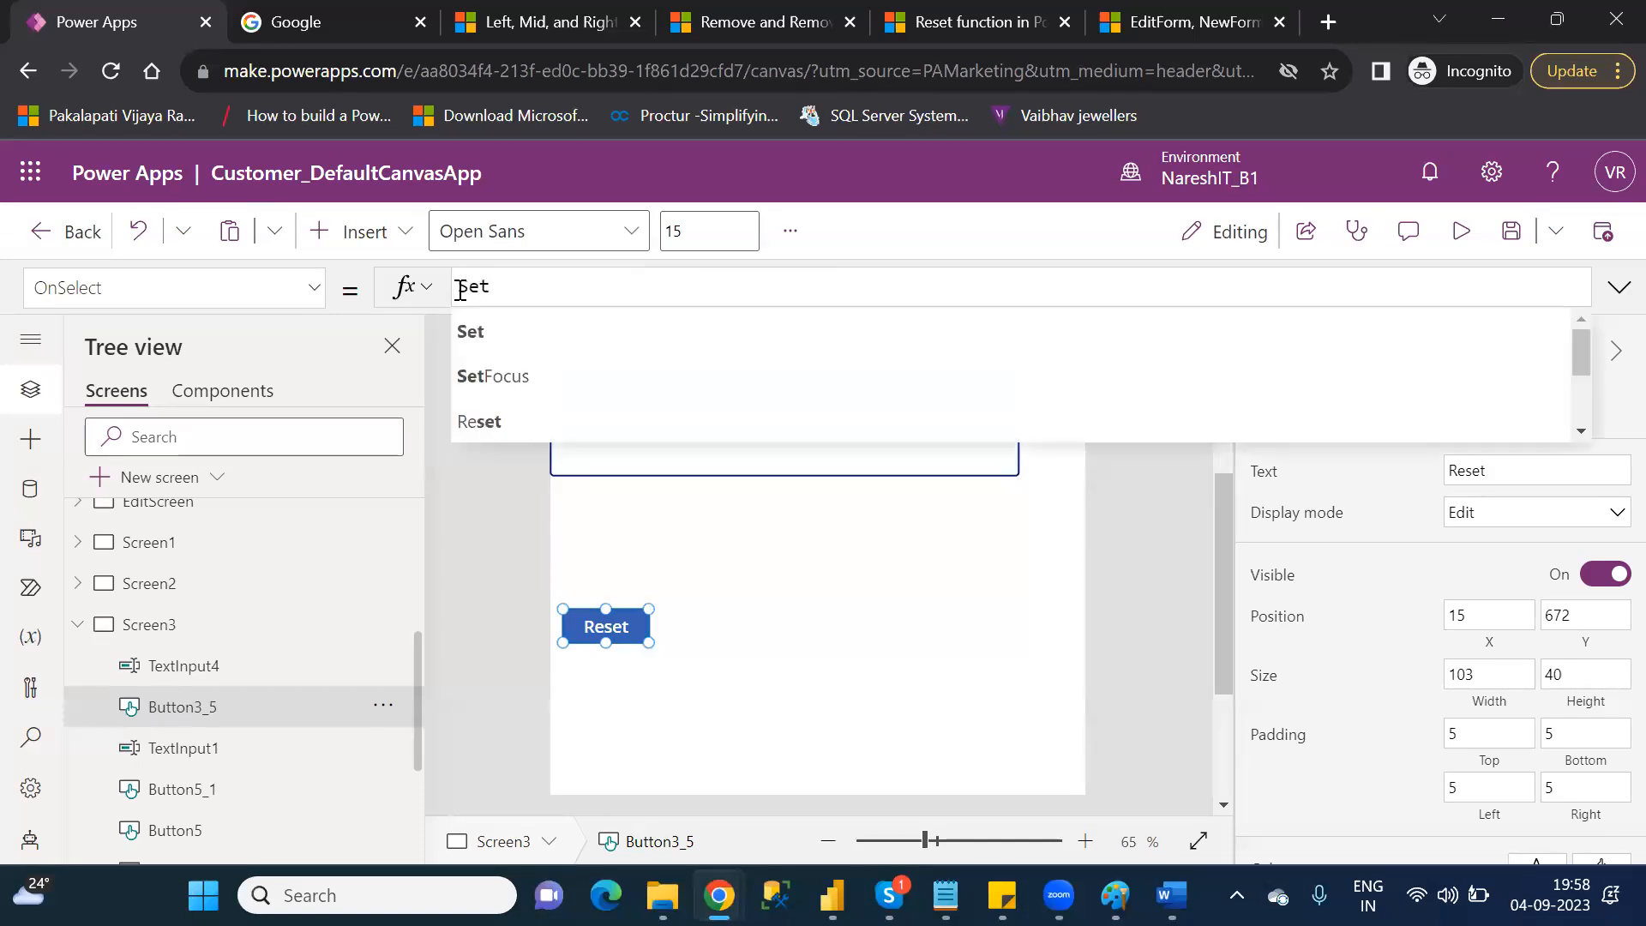
pyautogui.write('(')
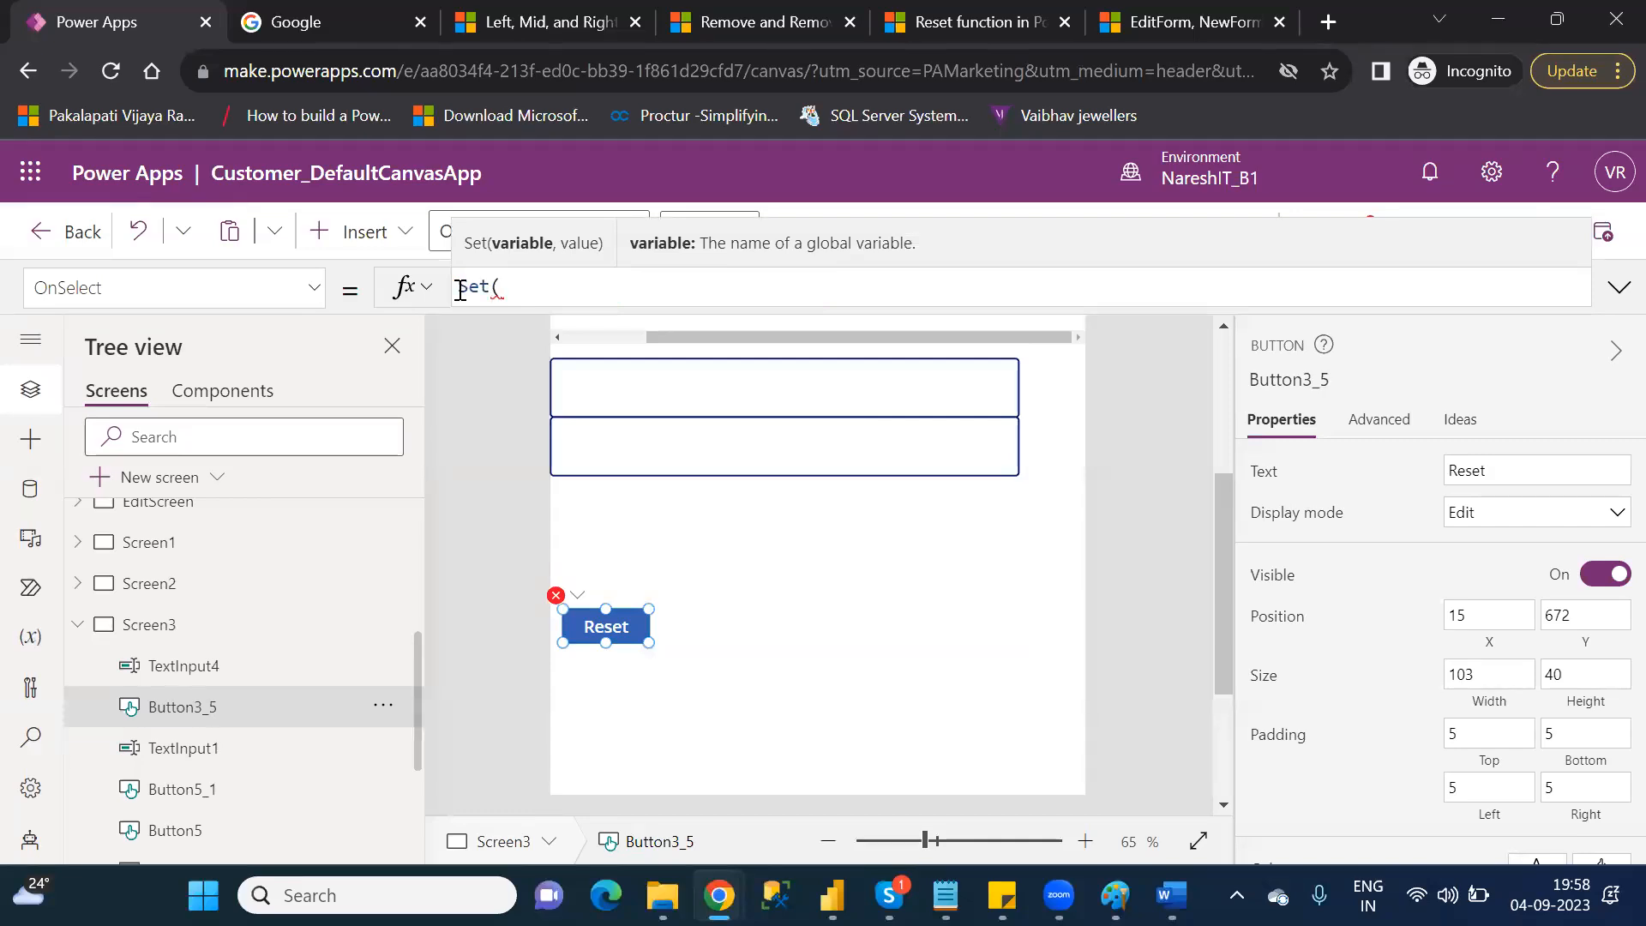
pyautogui.write('Reset')
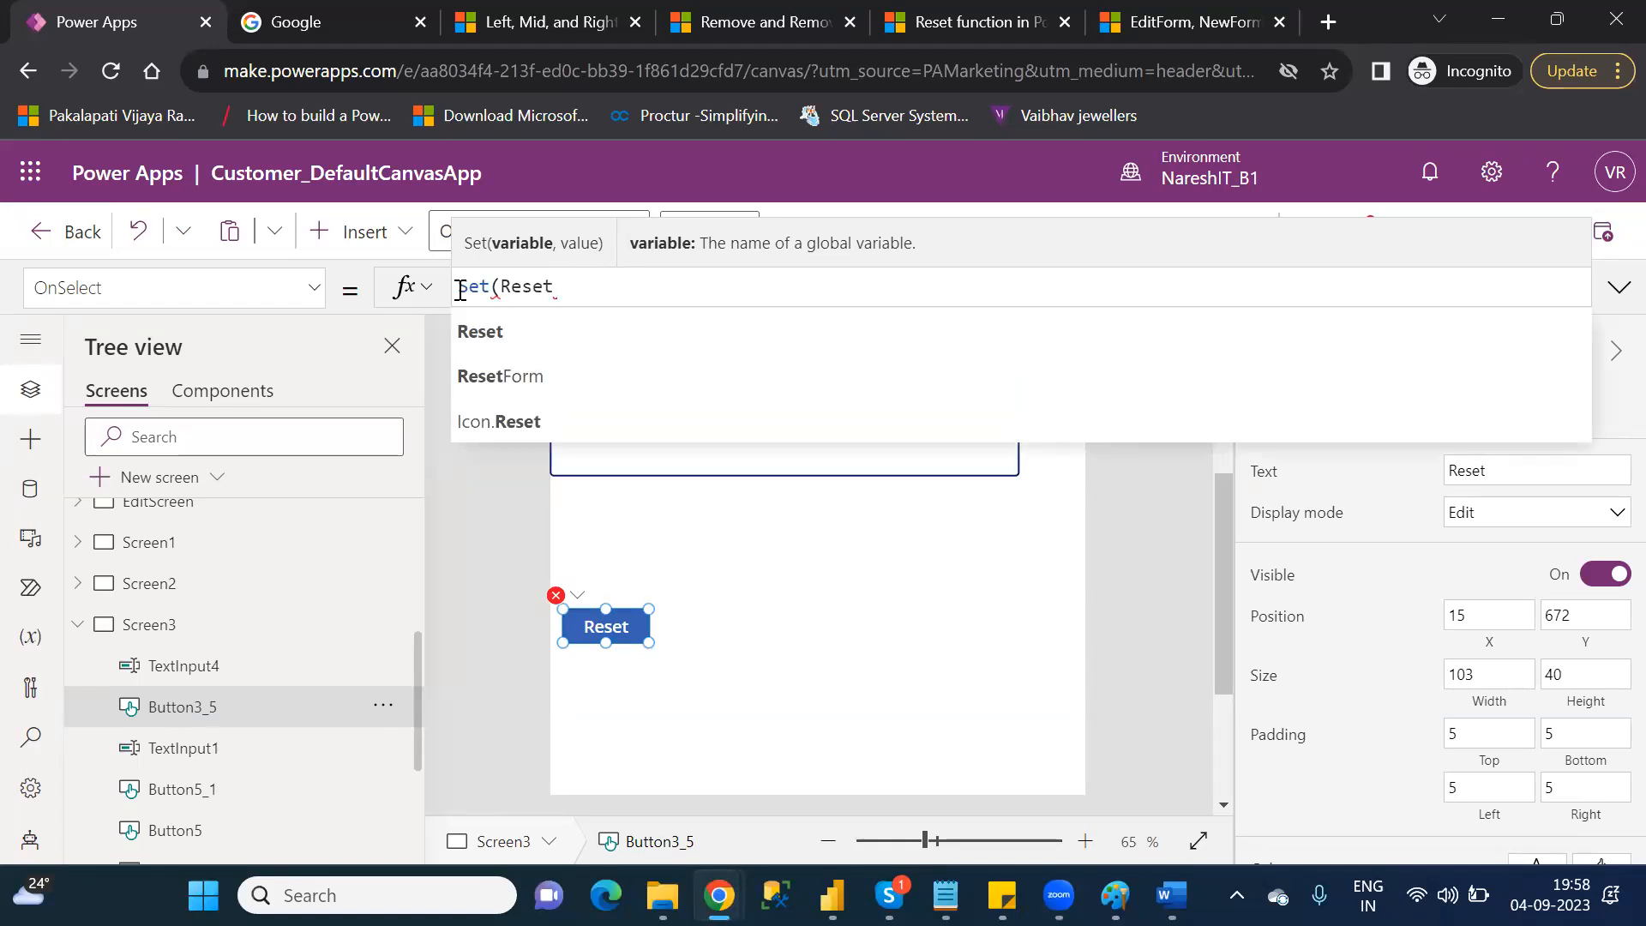
pyautogui.write('Ele')
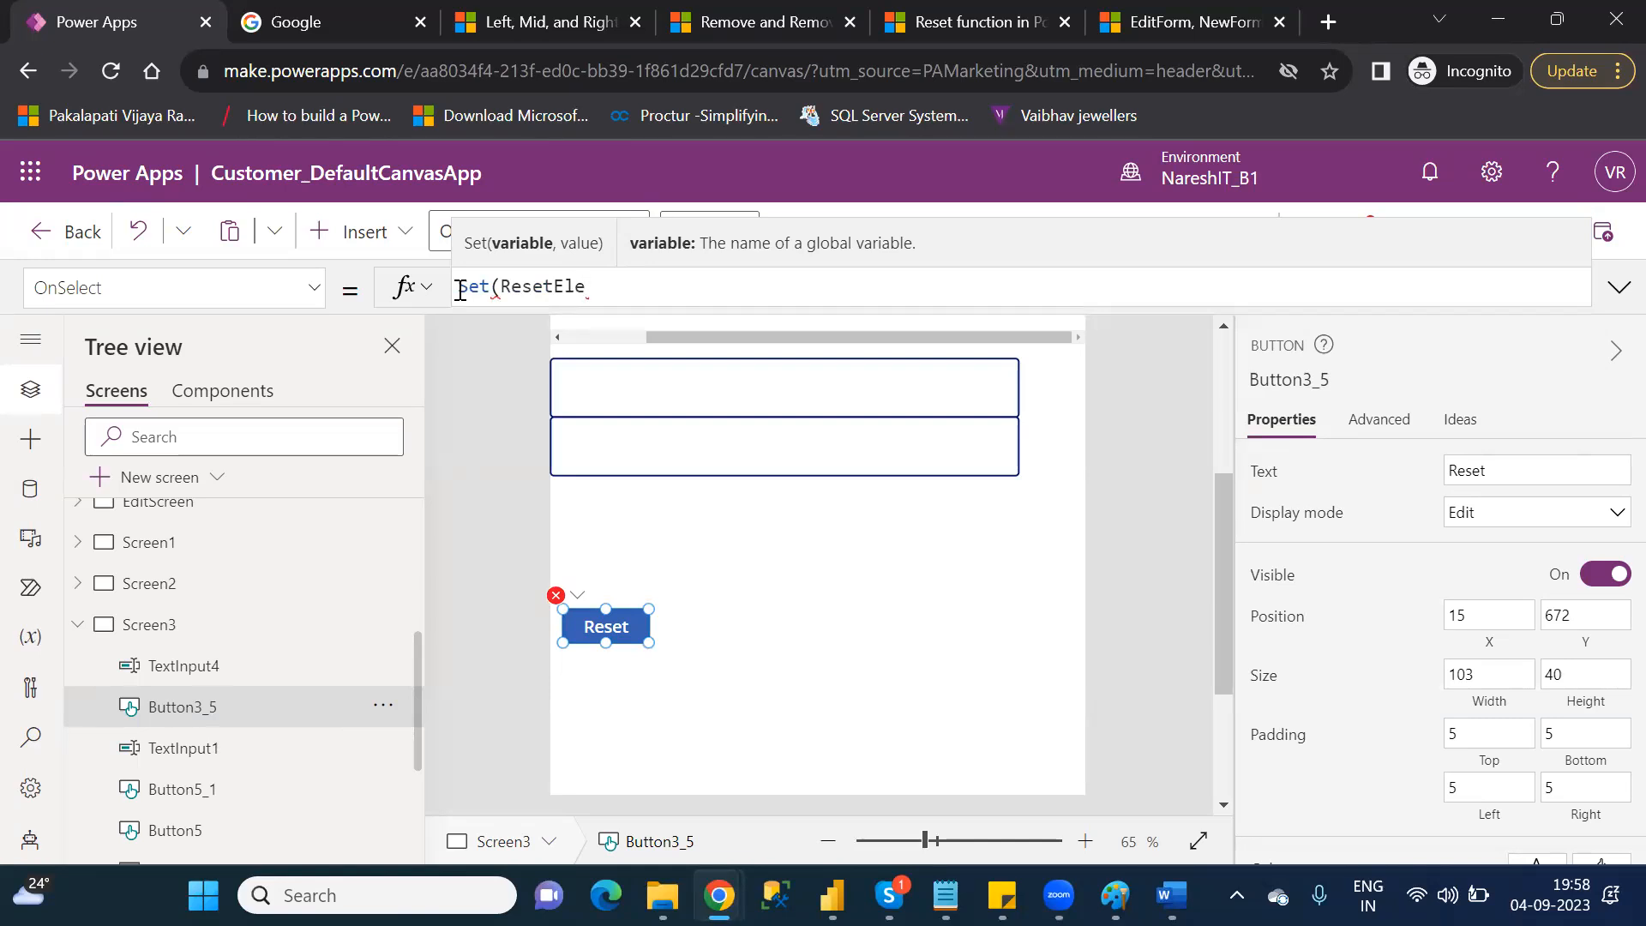
pyautogui.doubleClick(537, 289)
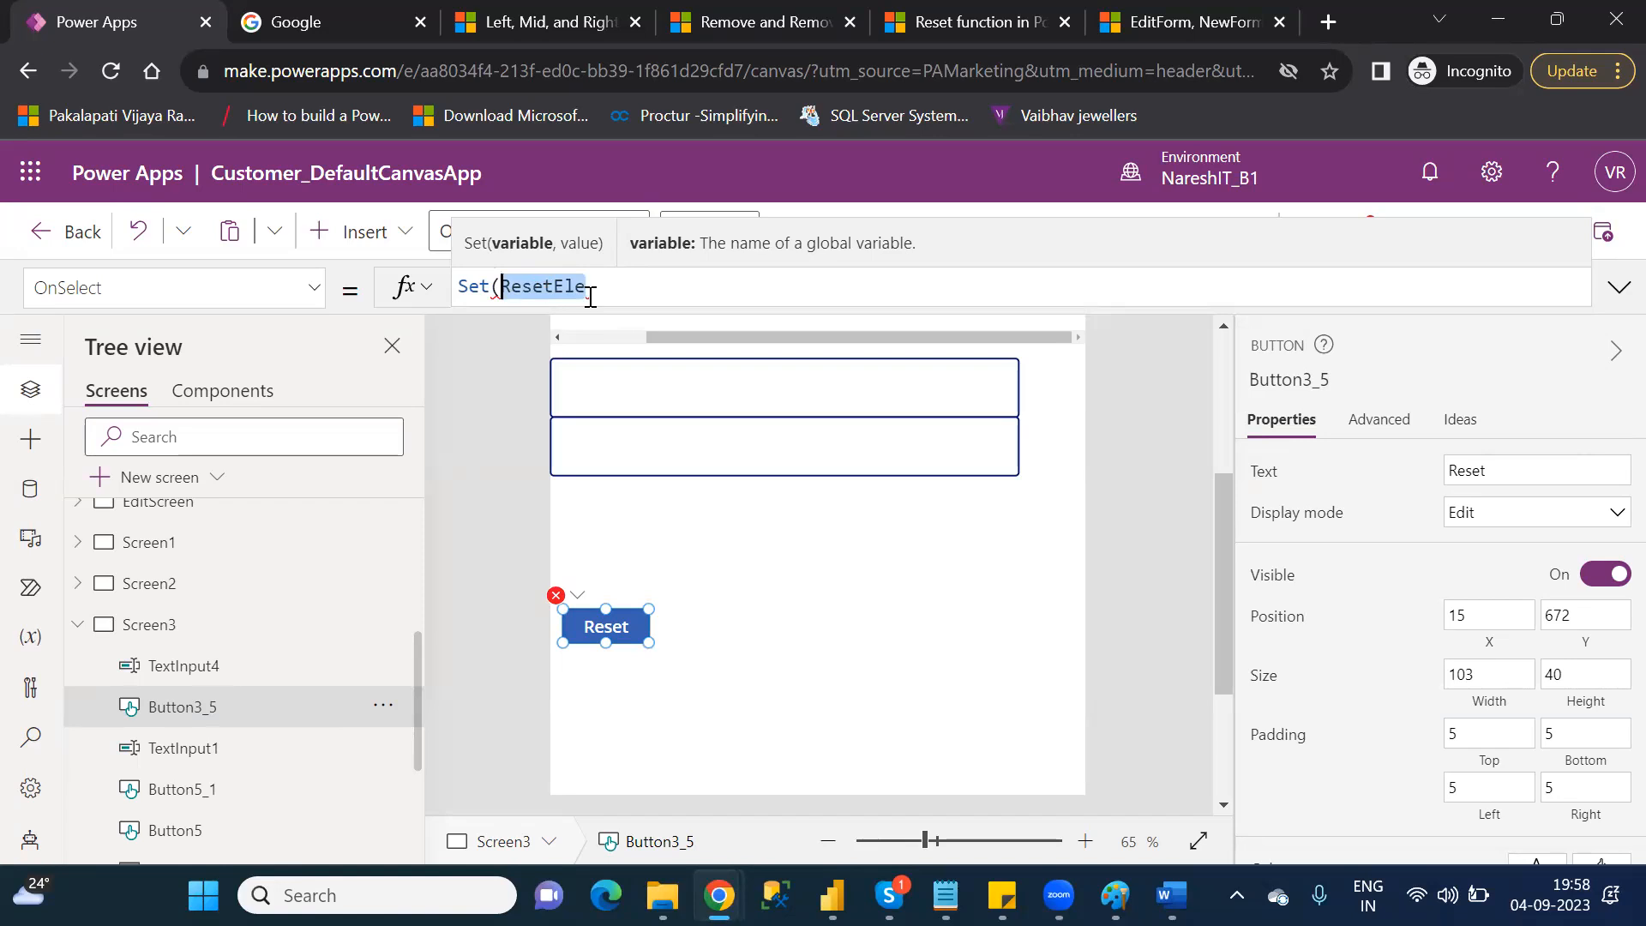
pyautogui.write(',')
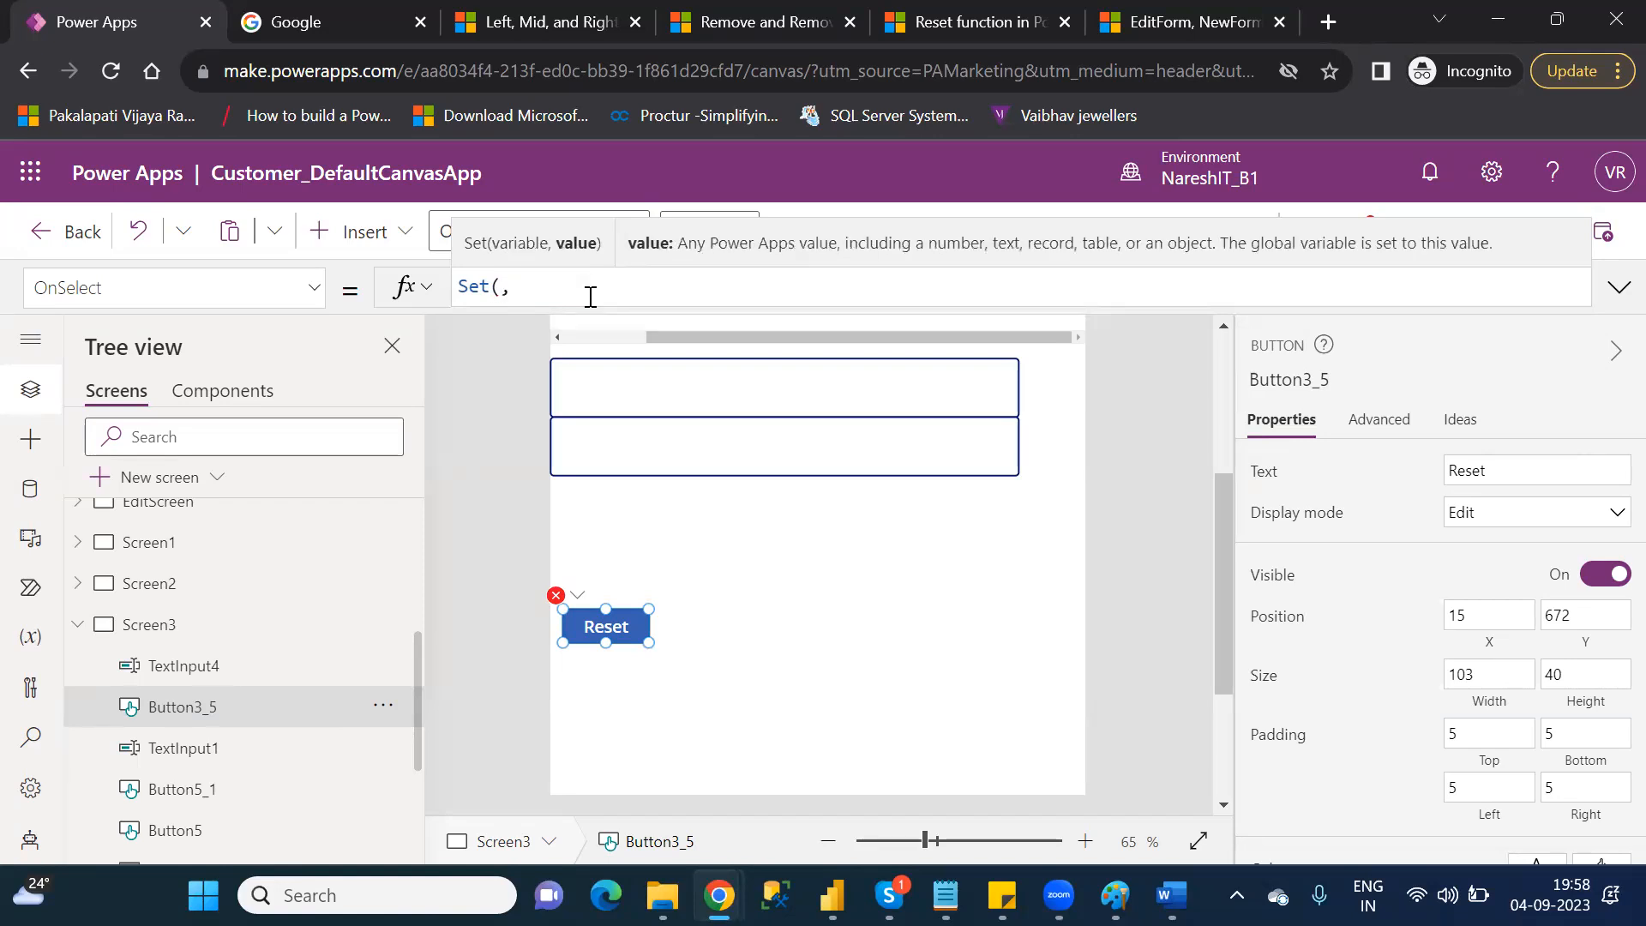
pyautogui.hotkey('ctrl', 'z')
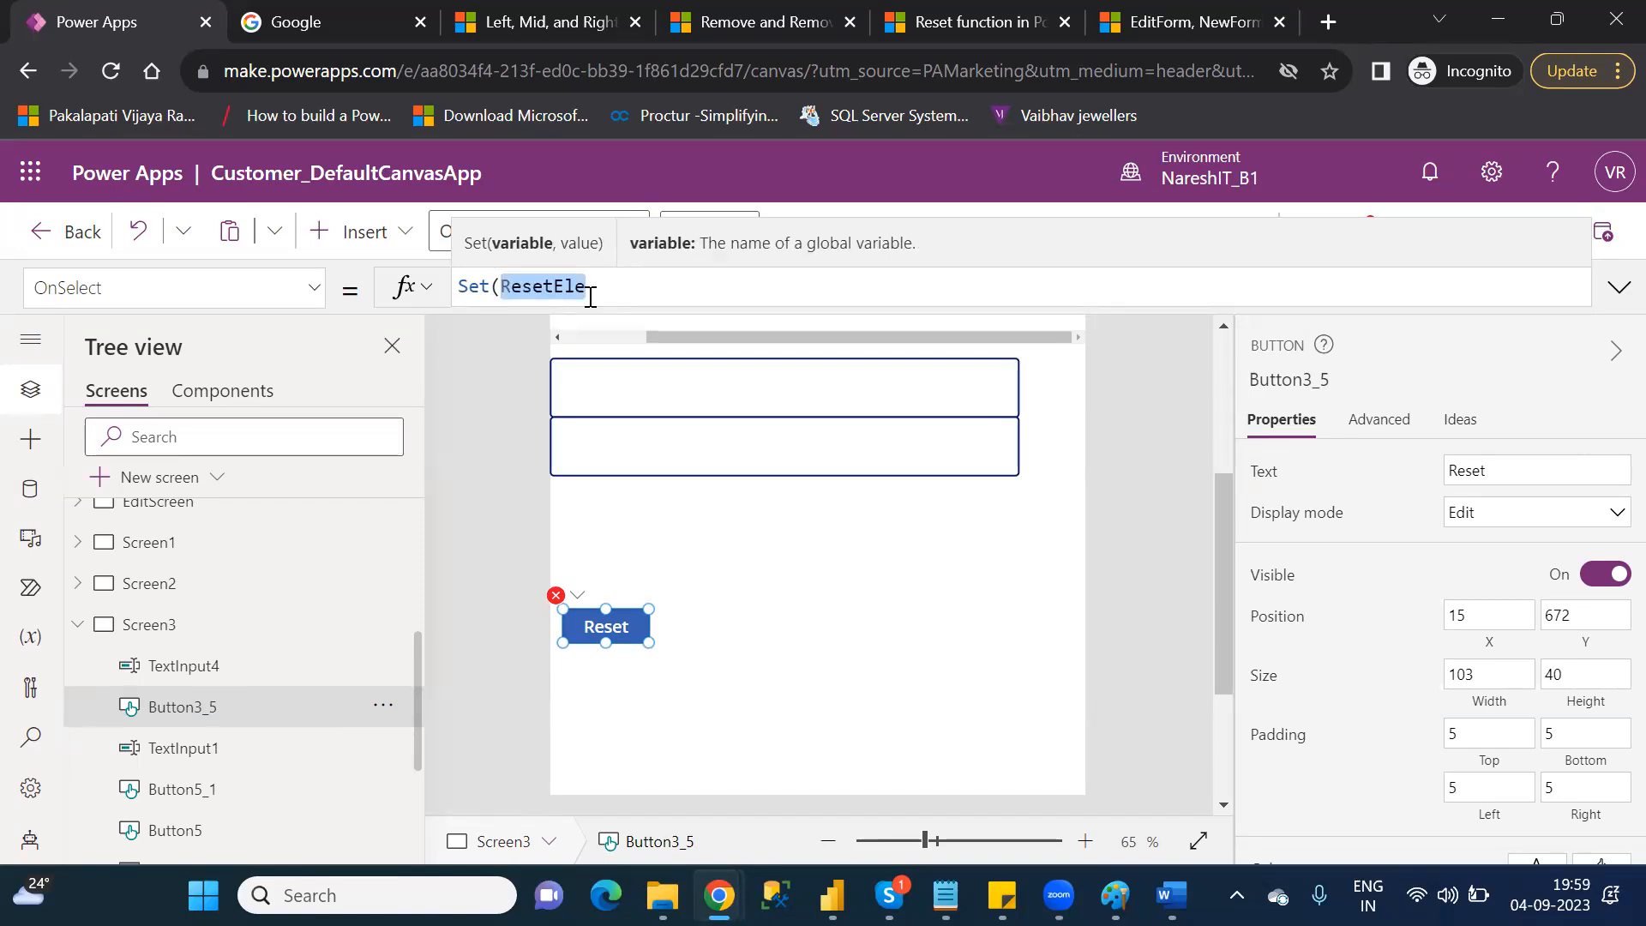
pyautogui.press('Right')
pyautogui.write(',')
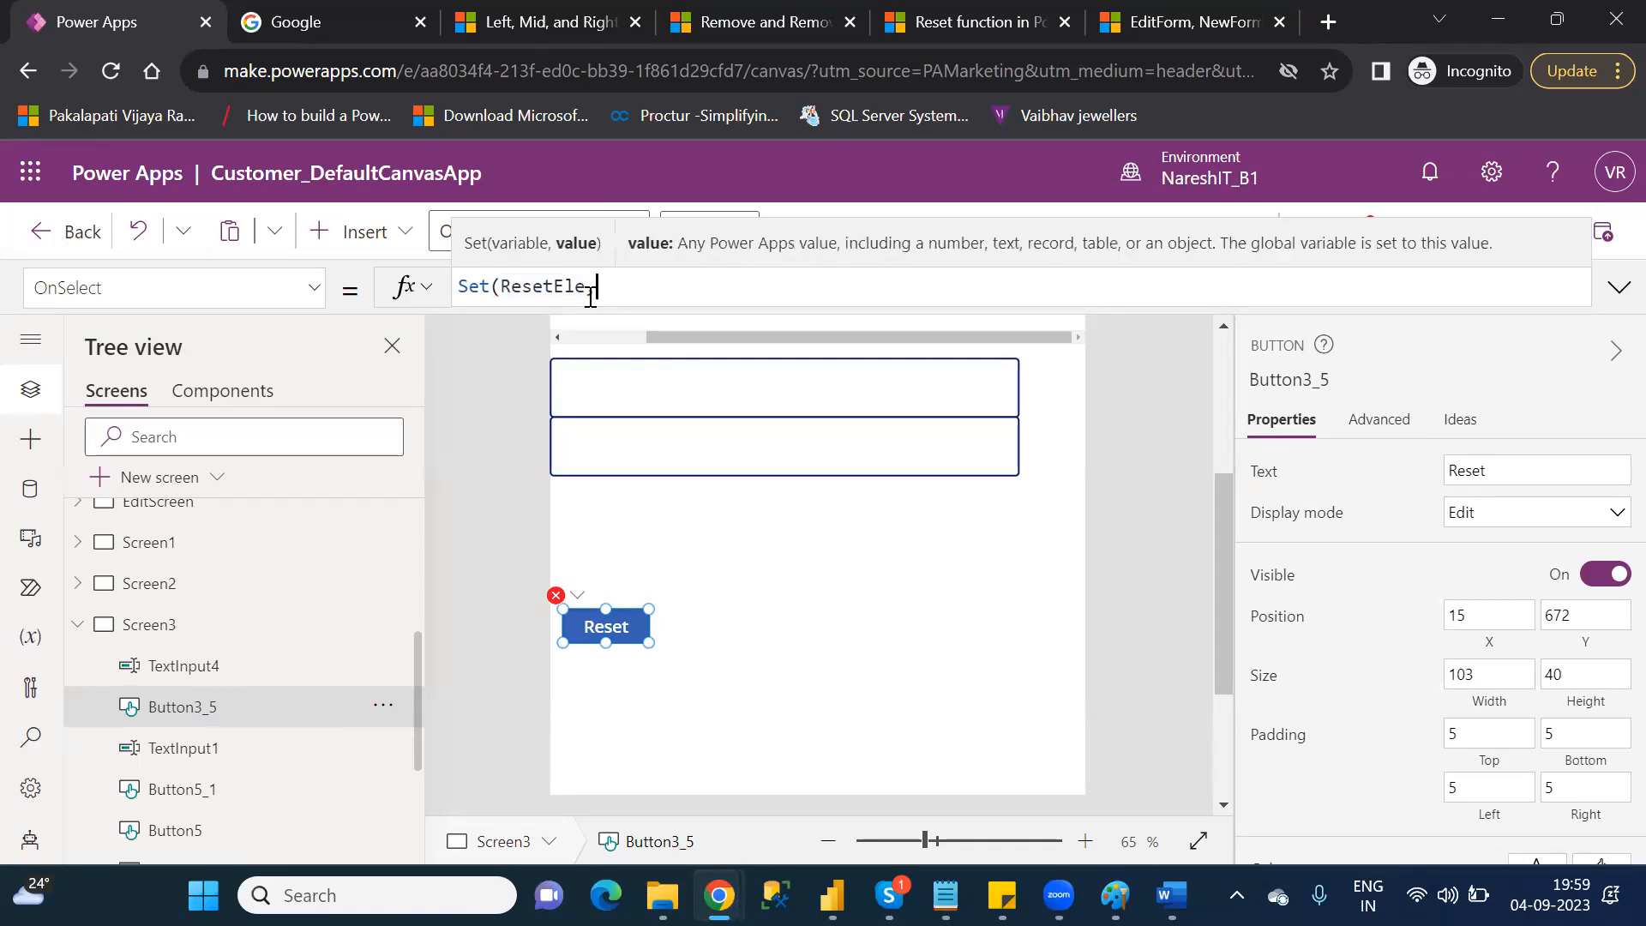
pyautogui.write('false')
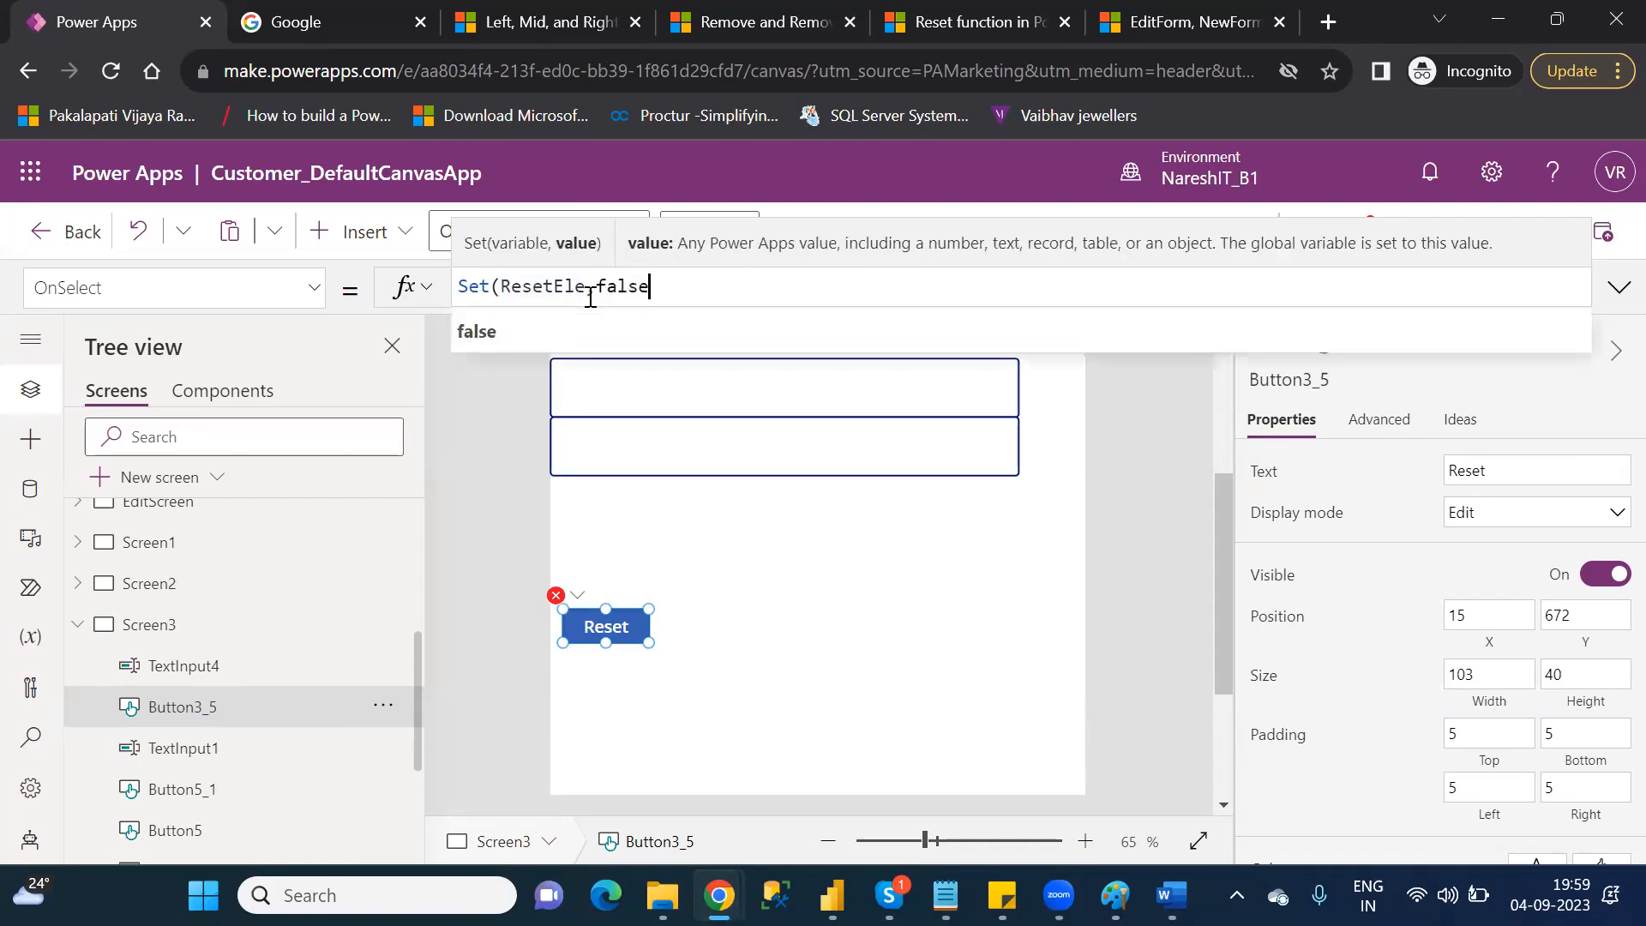
pyautogui.write(')')
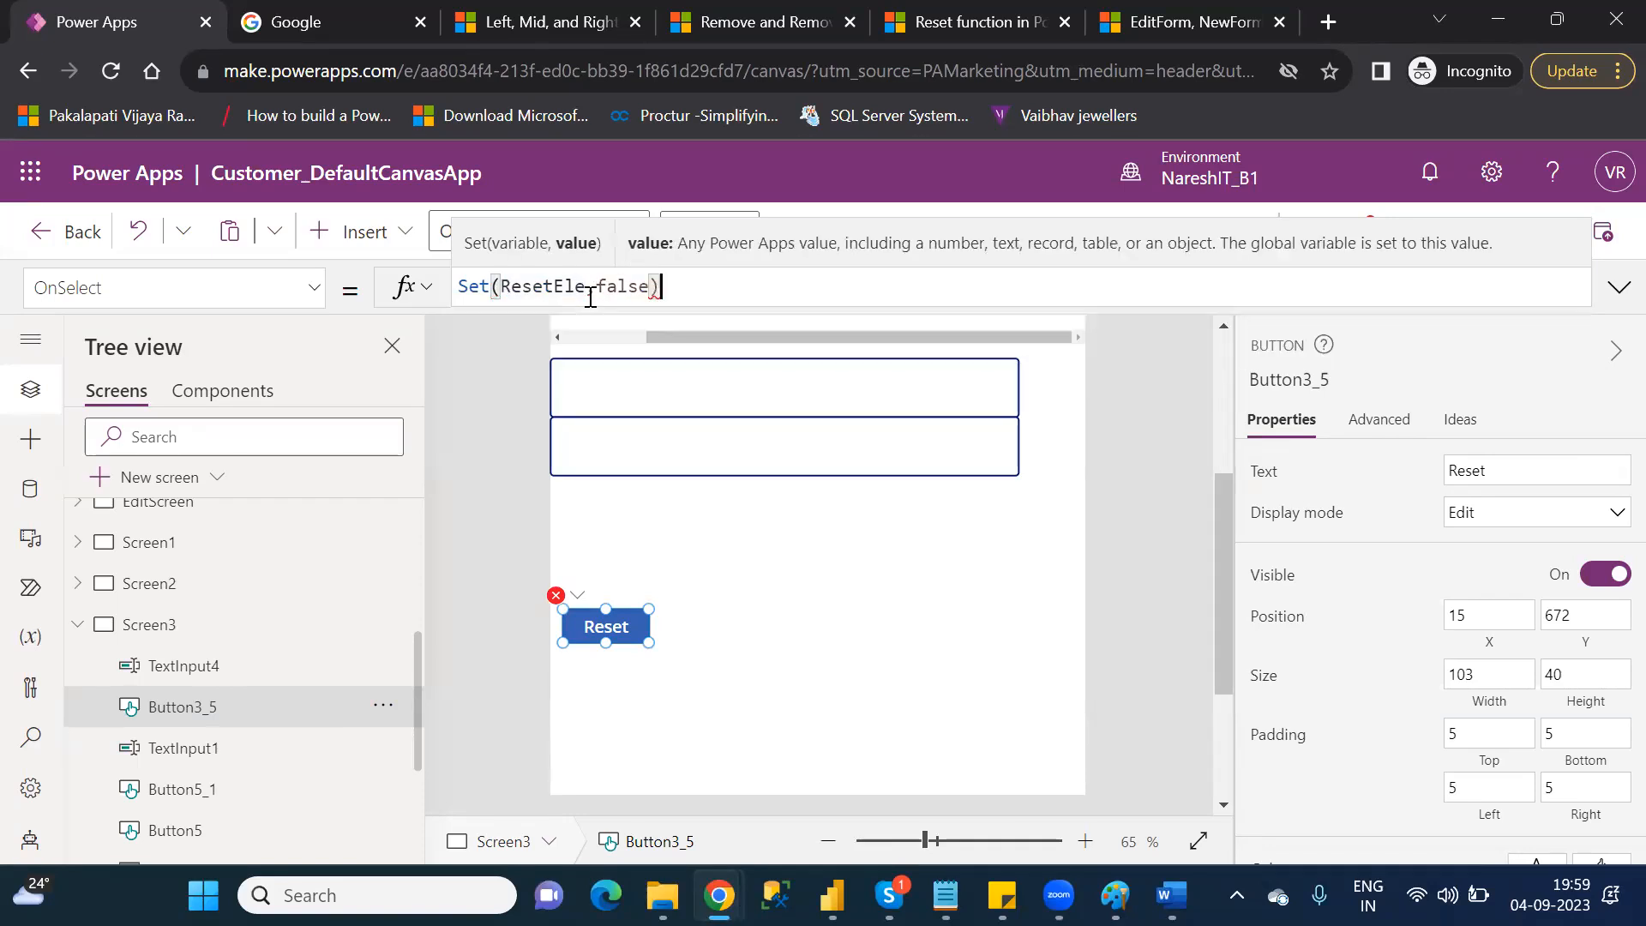
pyautogui.write(';')
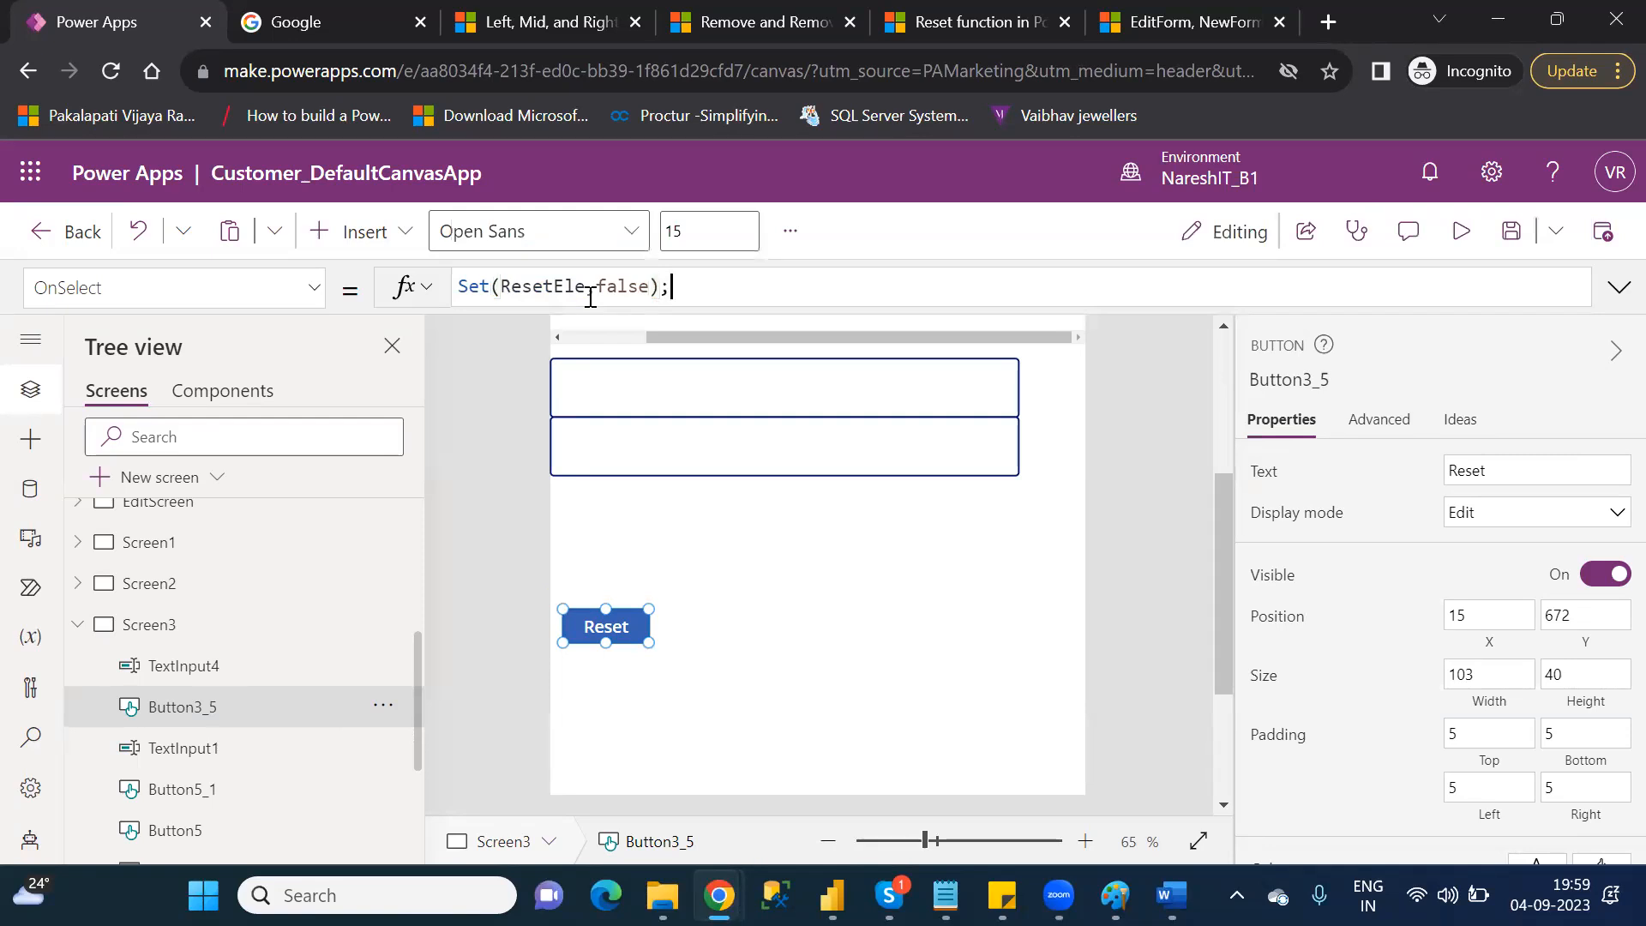
# - Append a copy of the Set call with the value true, making the OnSelect formula Set(ResetEle,false);Set(ResetEle,true)
pyautogui.moveTo(712, 291); pyautogui.dragTo(434, 301)
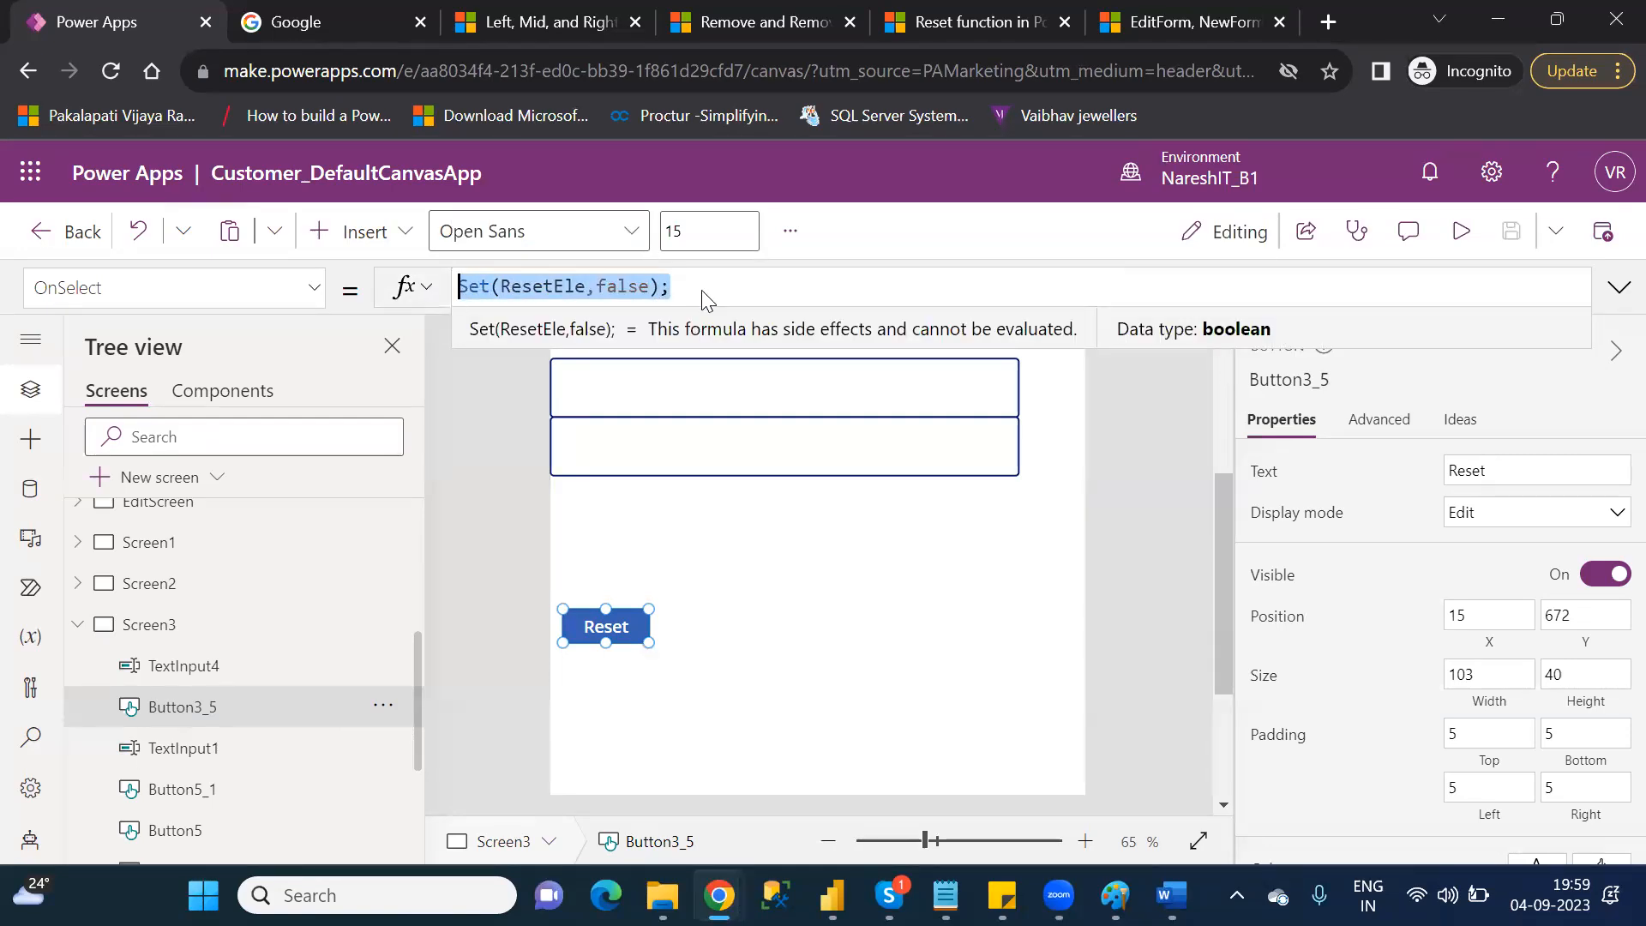
pyautogui.click(727, 290)
pyautogui.hotkey('ctrl', 'v')
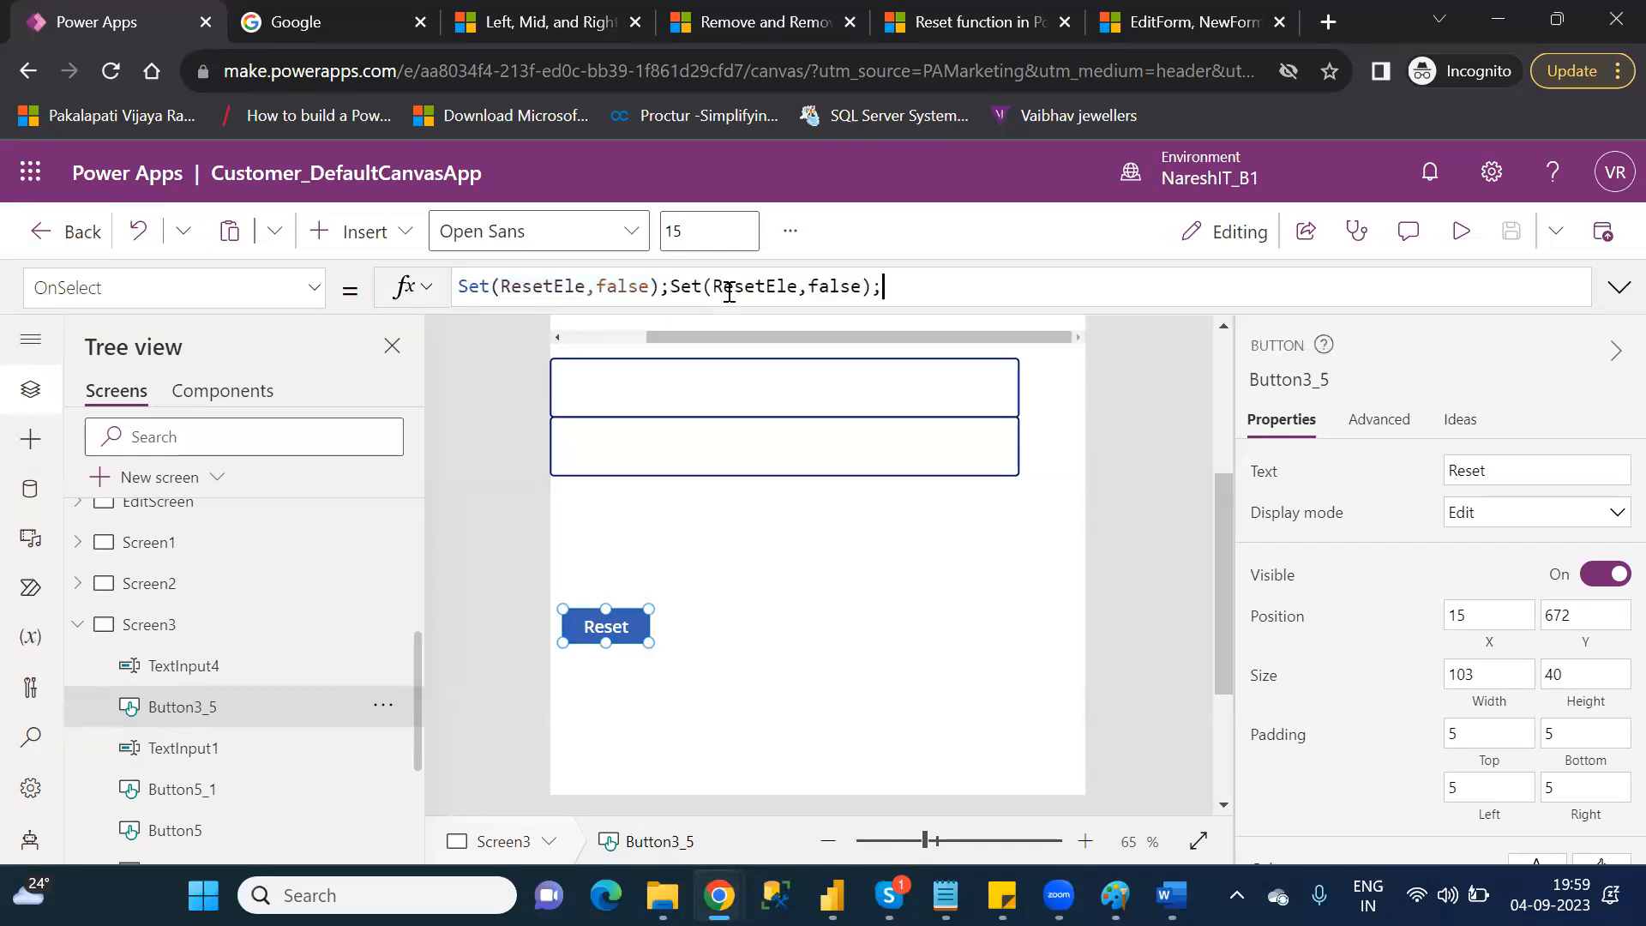
pyautogui.click(832, 286)
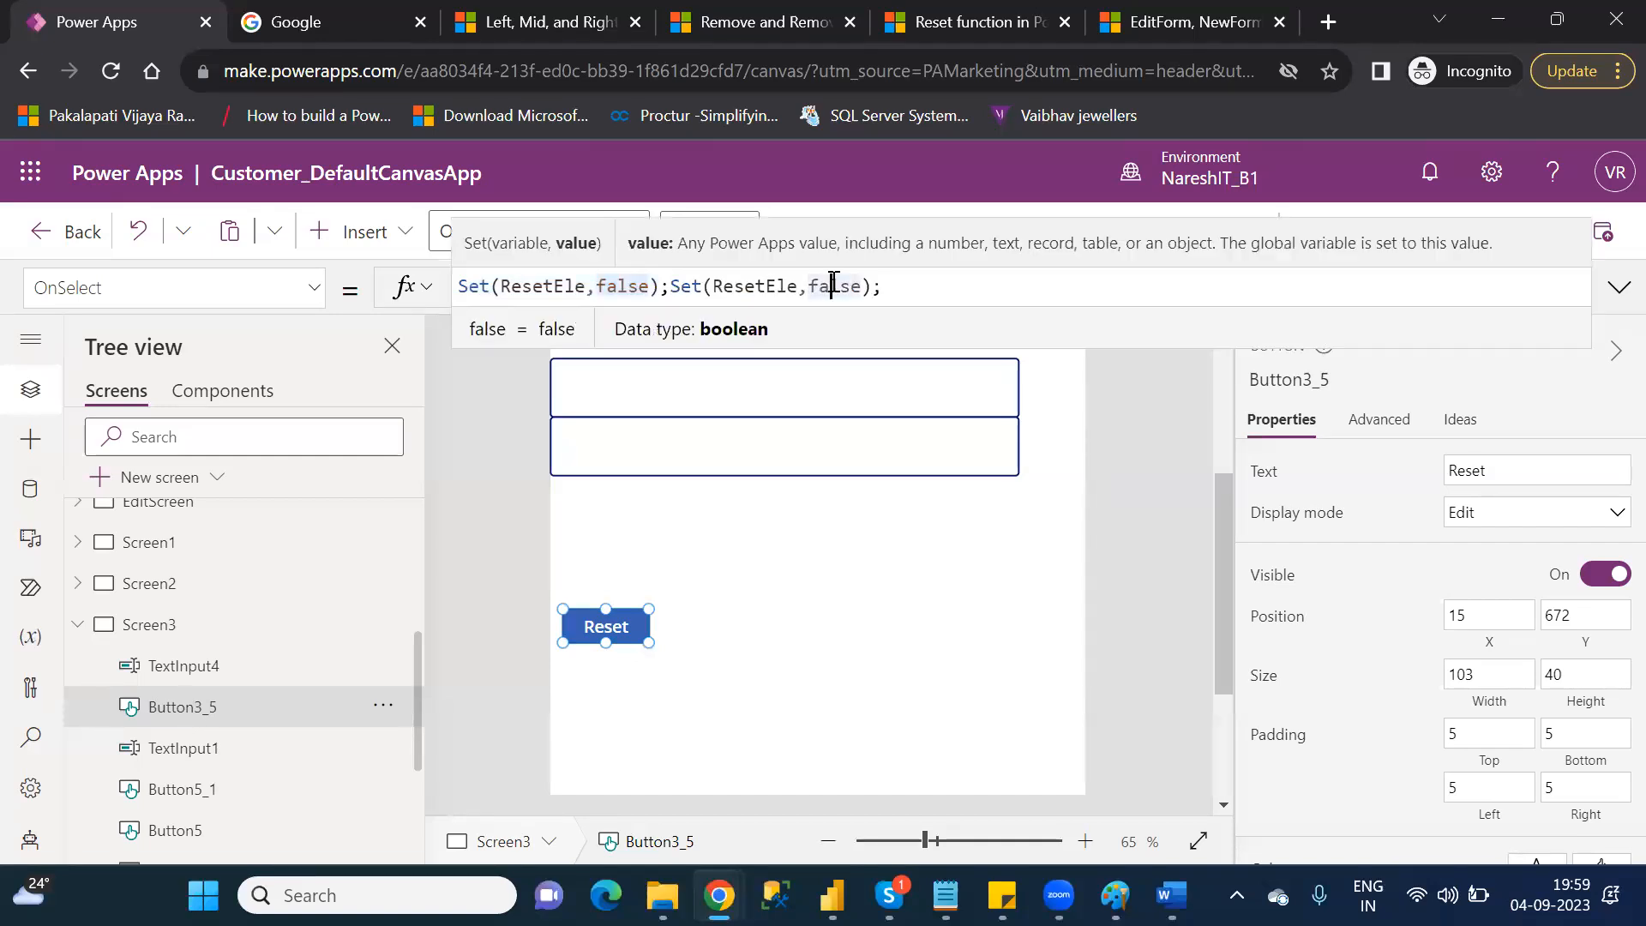
pyautogui.doubleClick(832, 285)
pyautogui.write('true')
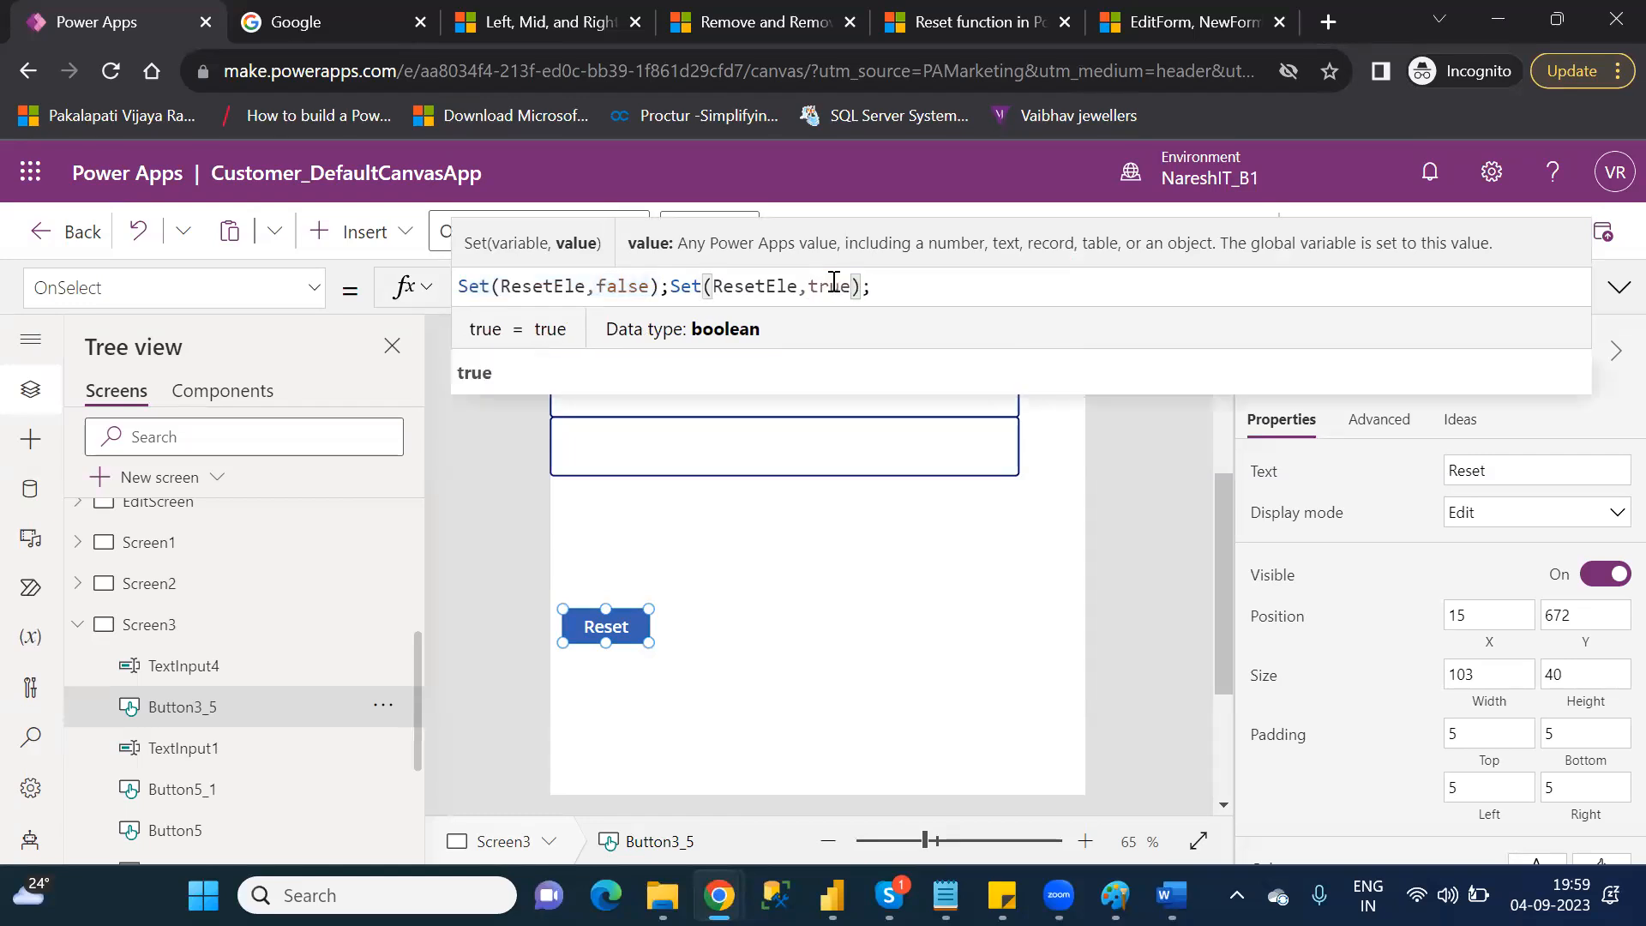
pyautogui.click(953, 294)
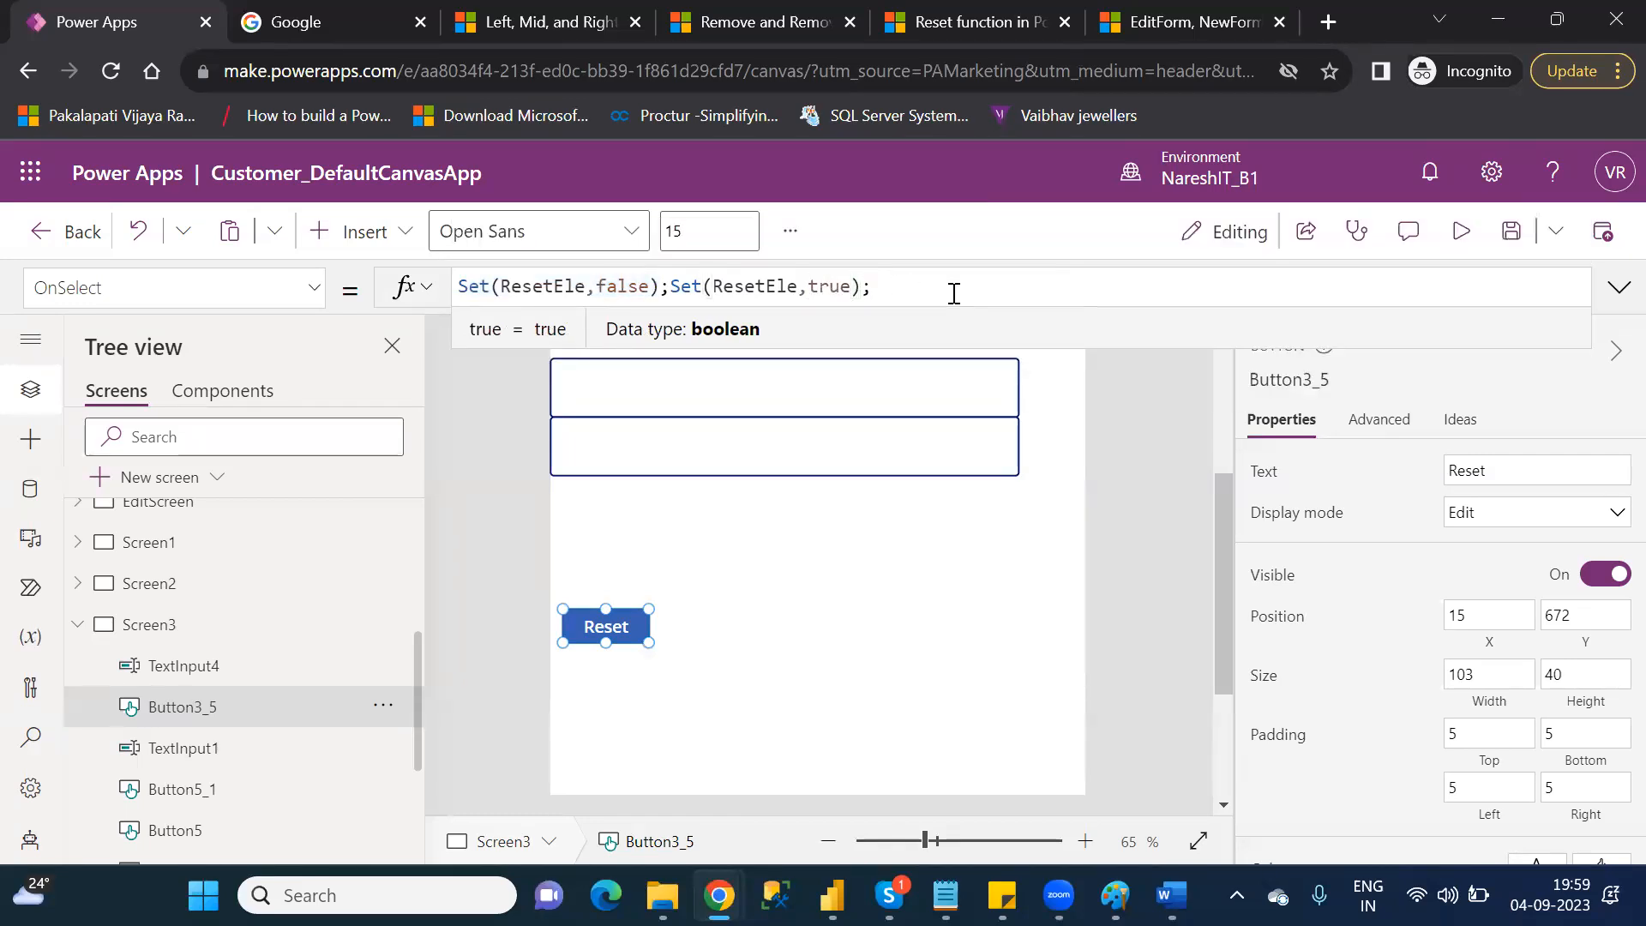
pyautogui.press('BackSpace')
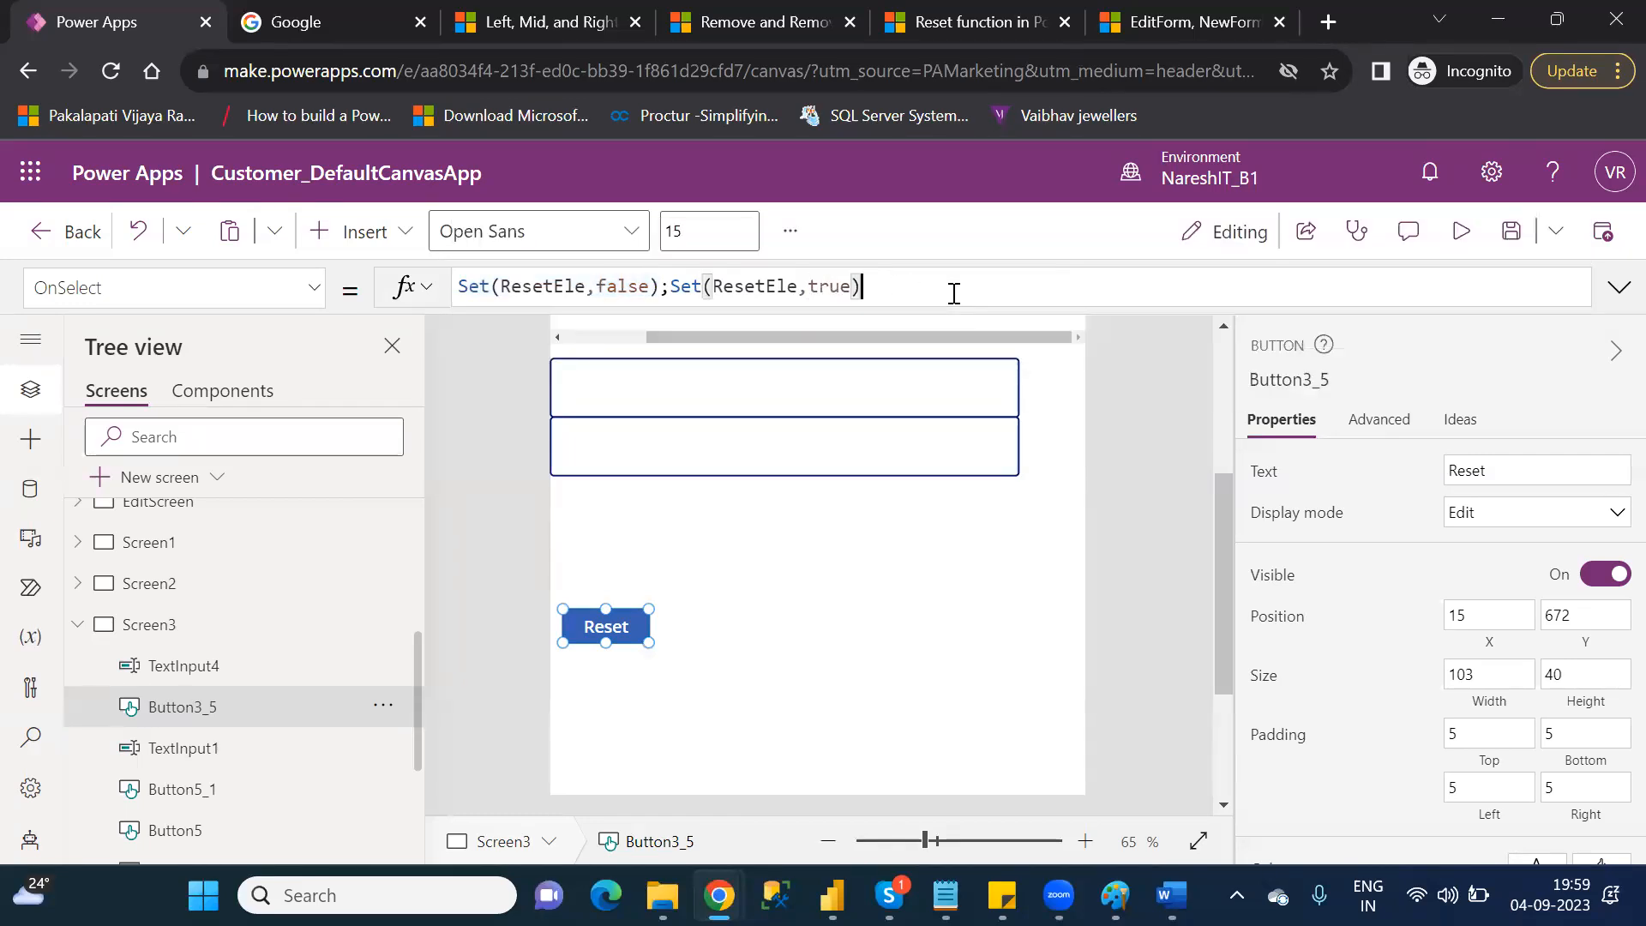
# - Review the ResetEle variable and its assigned values in the Reset button's OnSelect formula
pyautogui.click(661, 292)
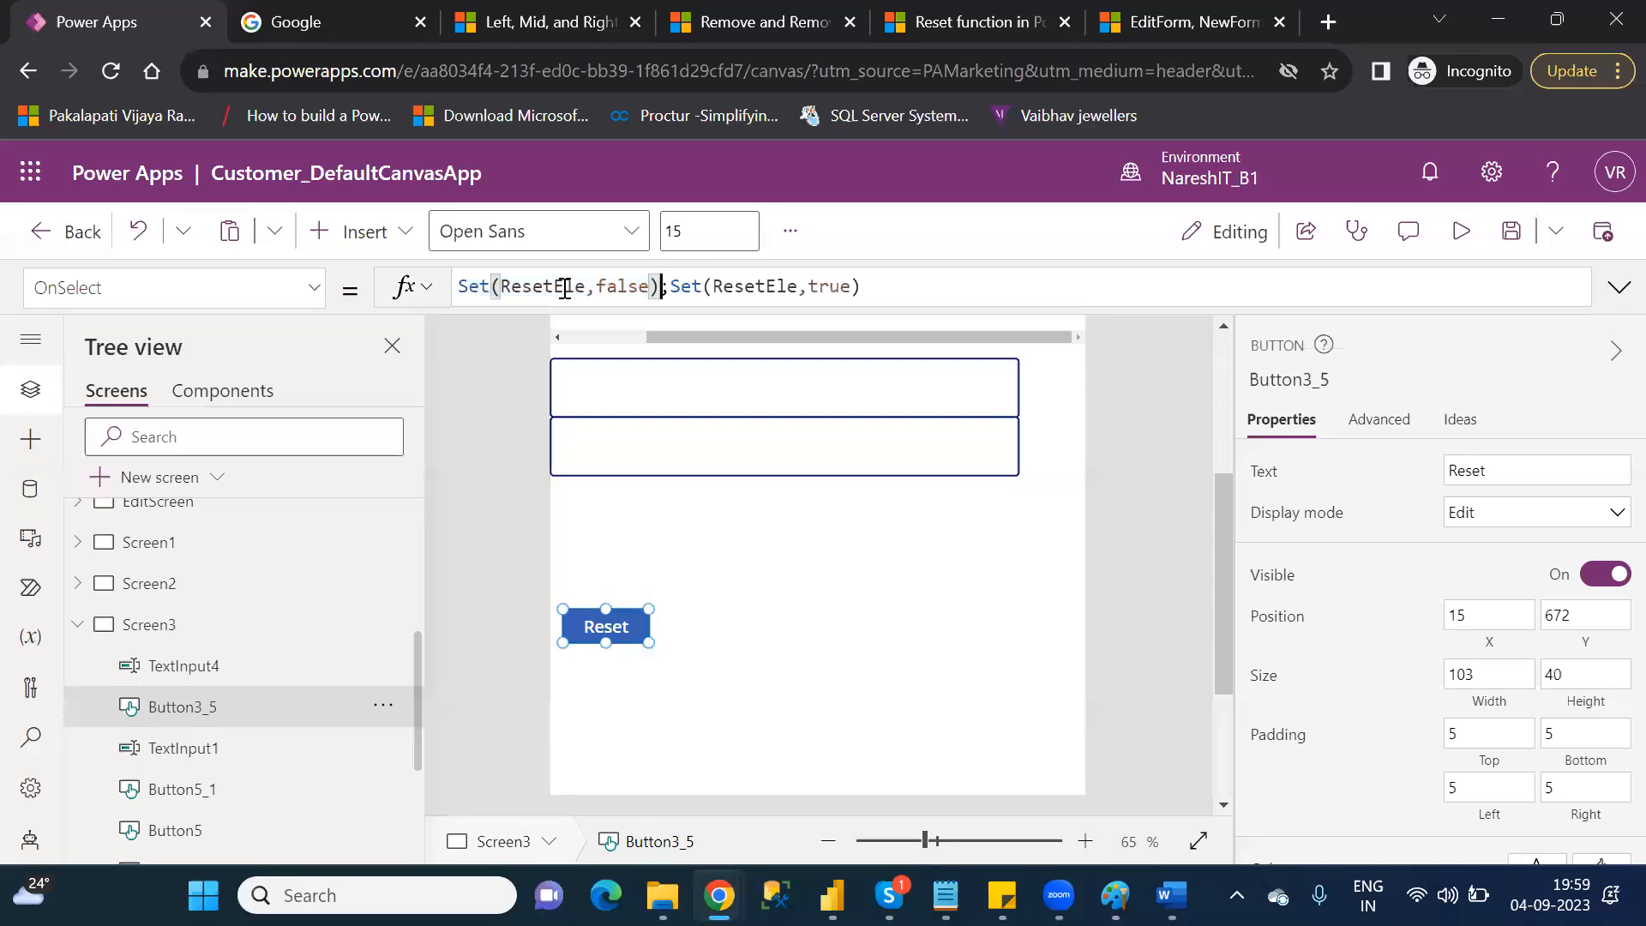
pyautogui.doubleClick(538, 291)
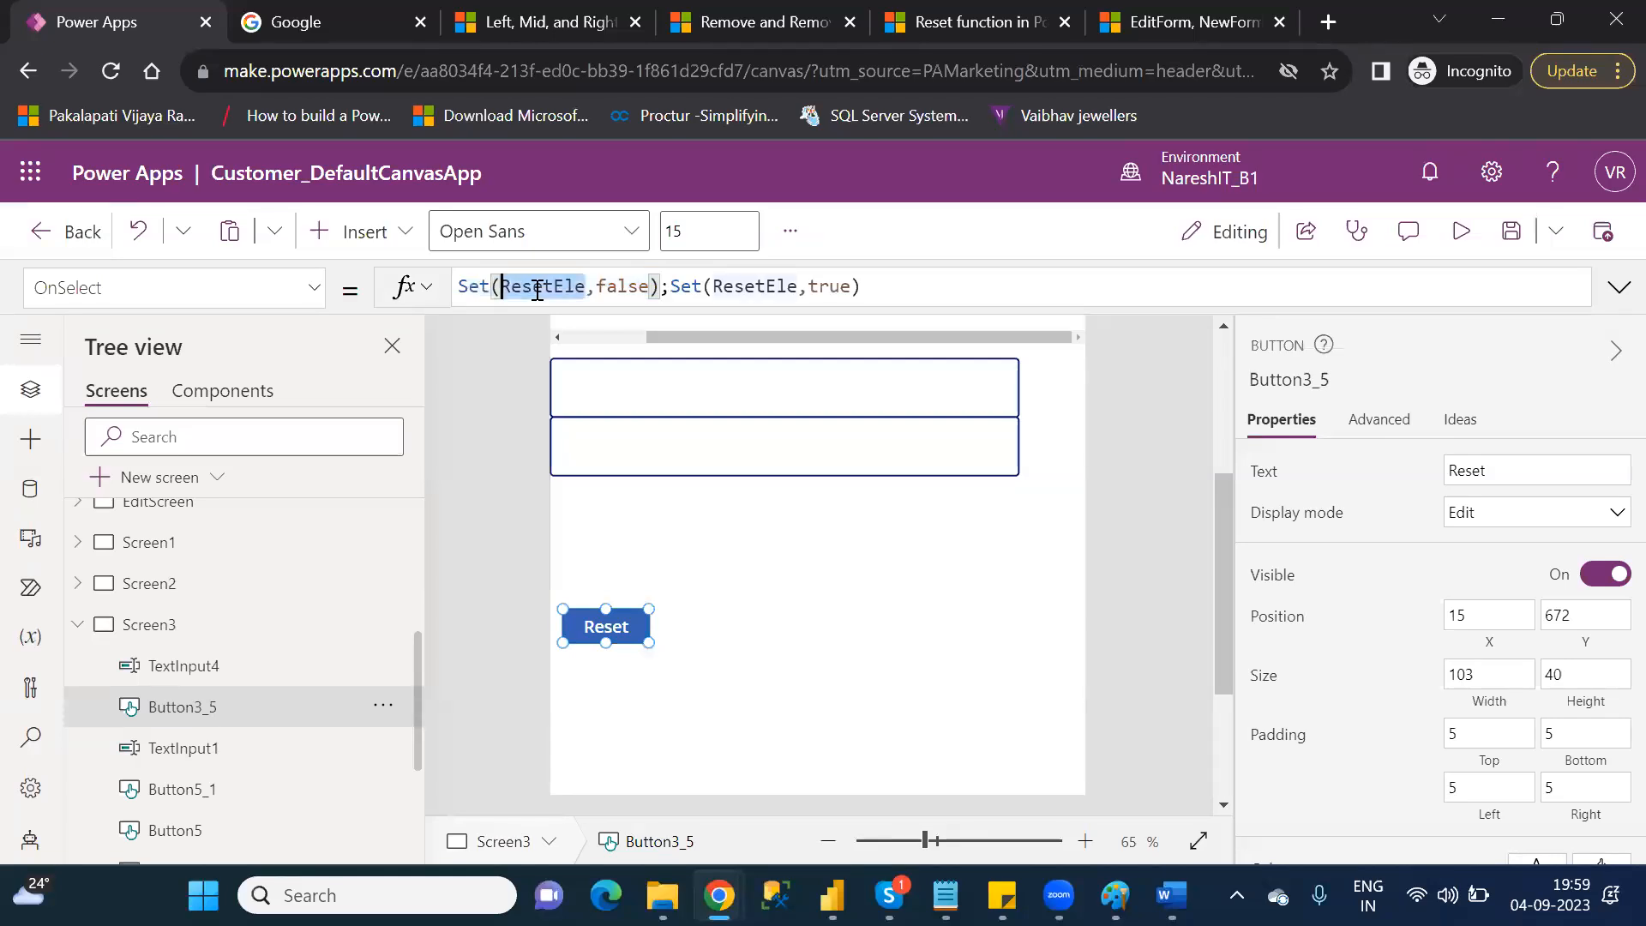
pyautogui.doubleClick(613, 288)
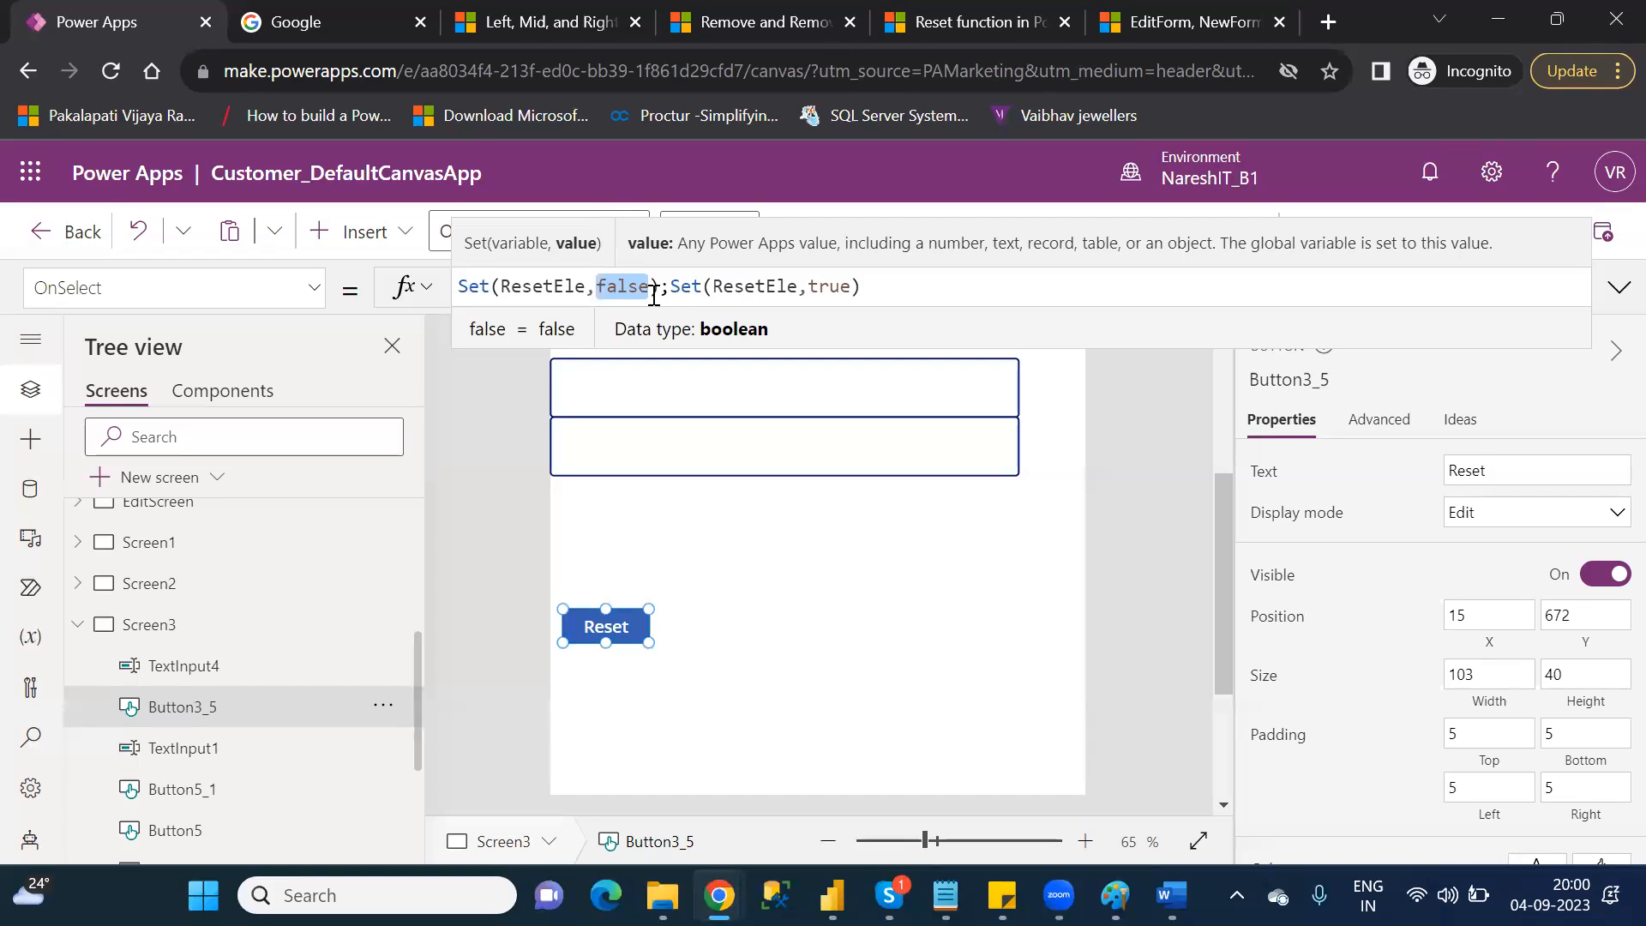
pyautogui.click(890, 301)
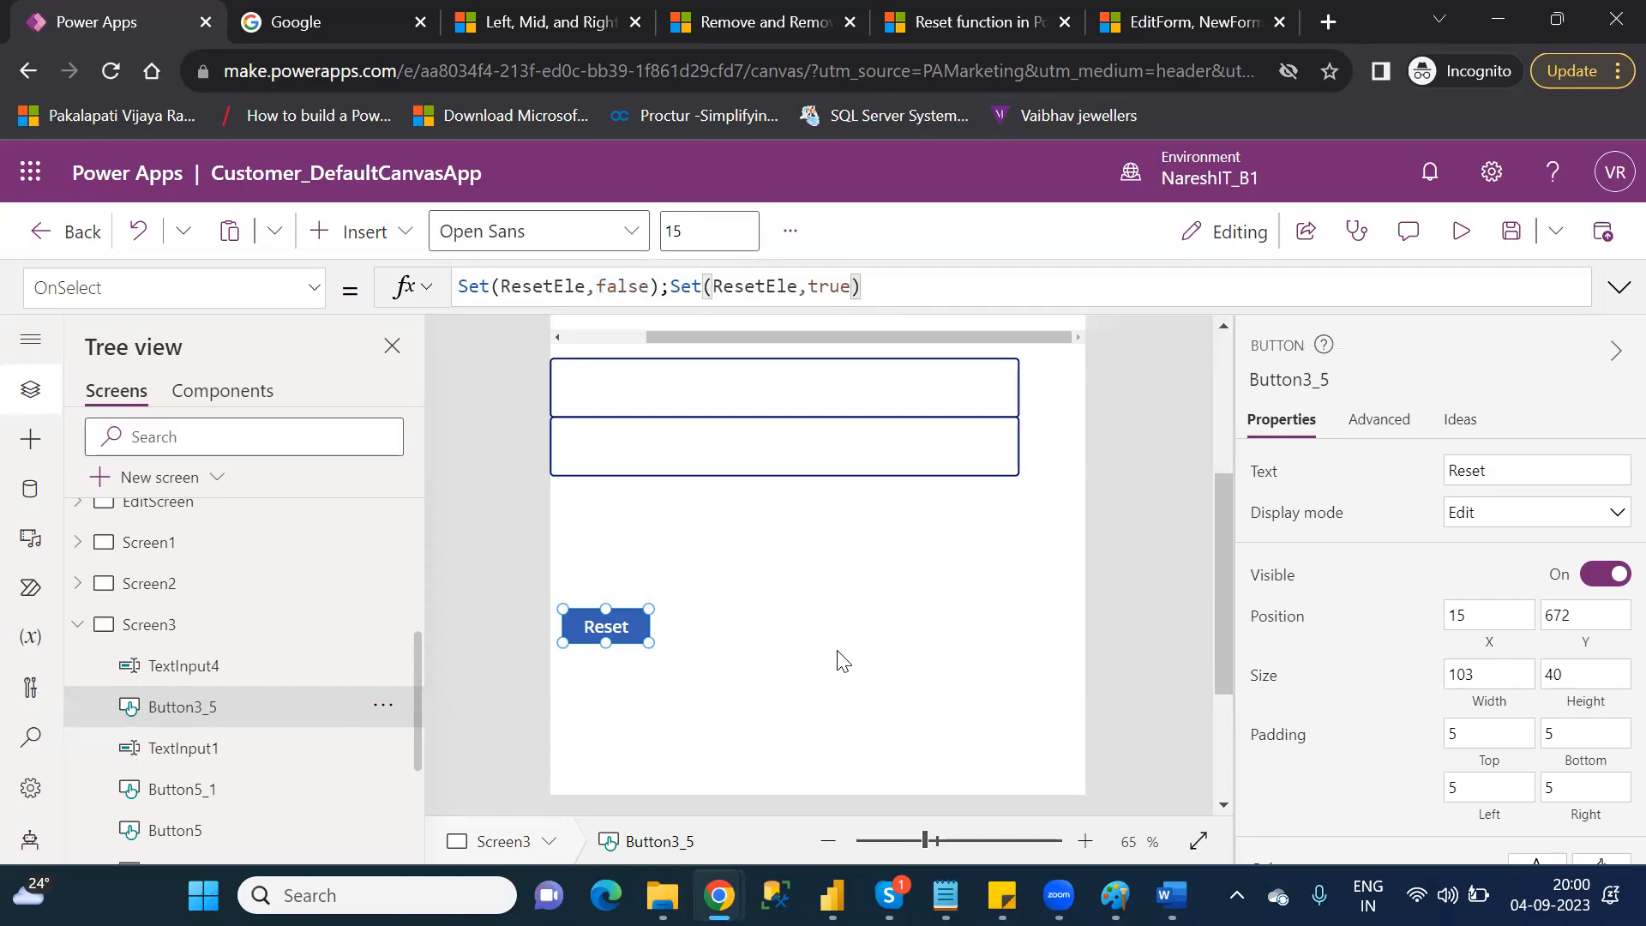
pyautogui.moveTo(854, 289); pyautogui.dragTo(460, 285)
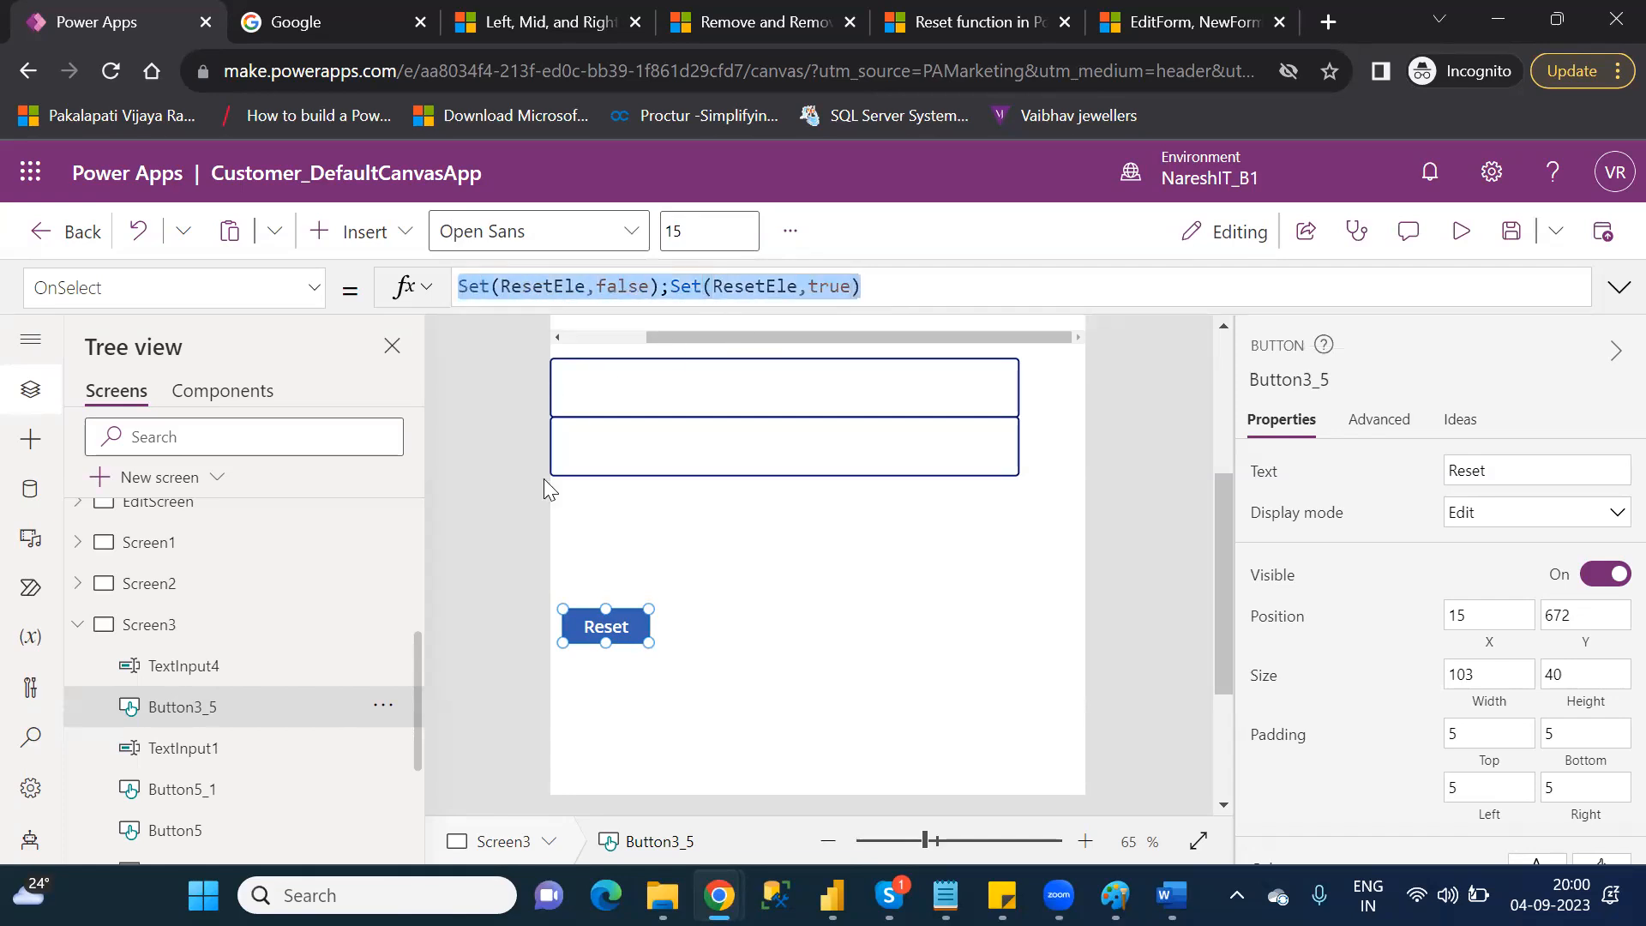
pyautogui.click(849, 537)
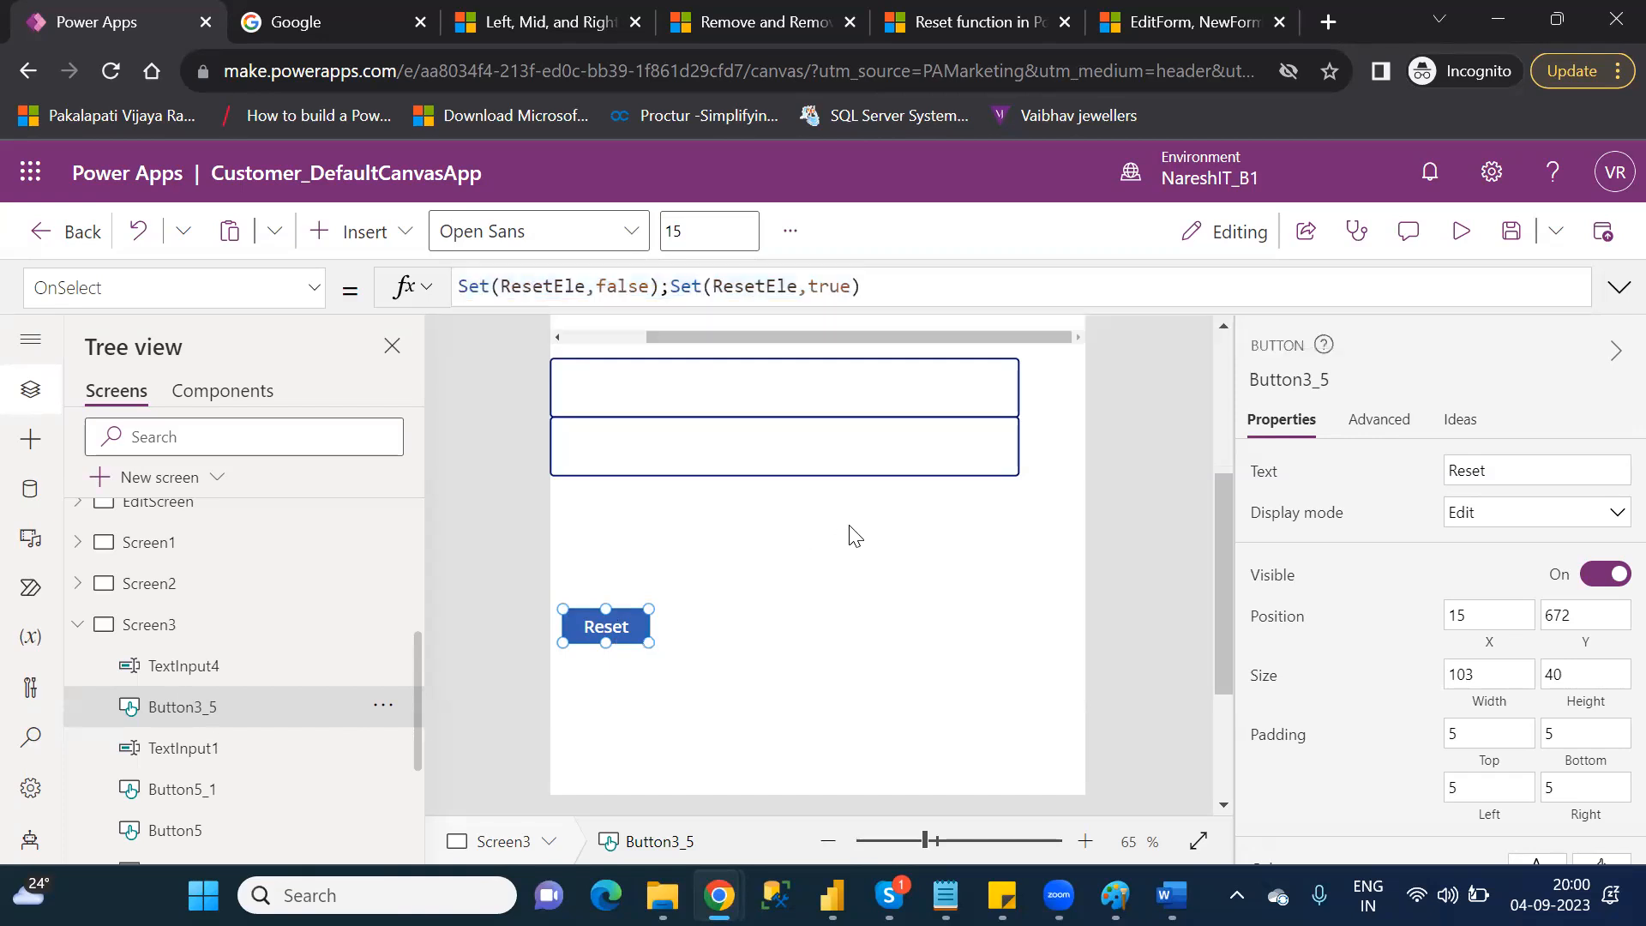
# - Select both text inputs together and set their Reset property to ResetEle
pyautogui.click(738, 378)
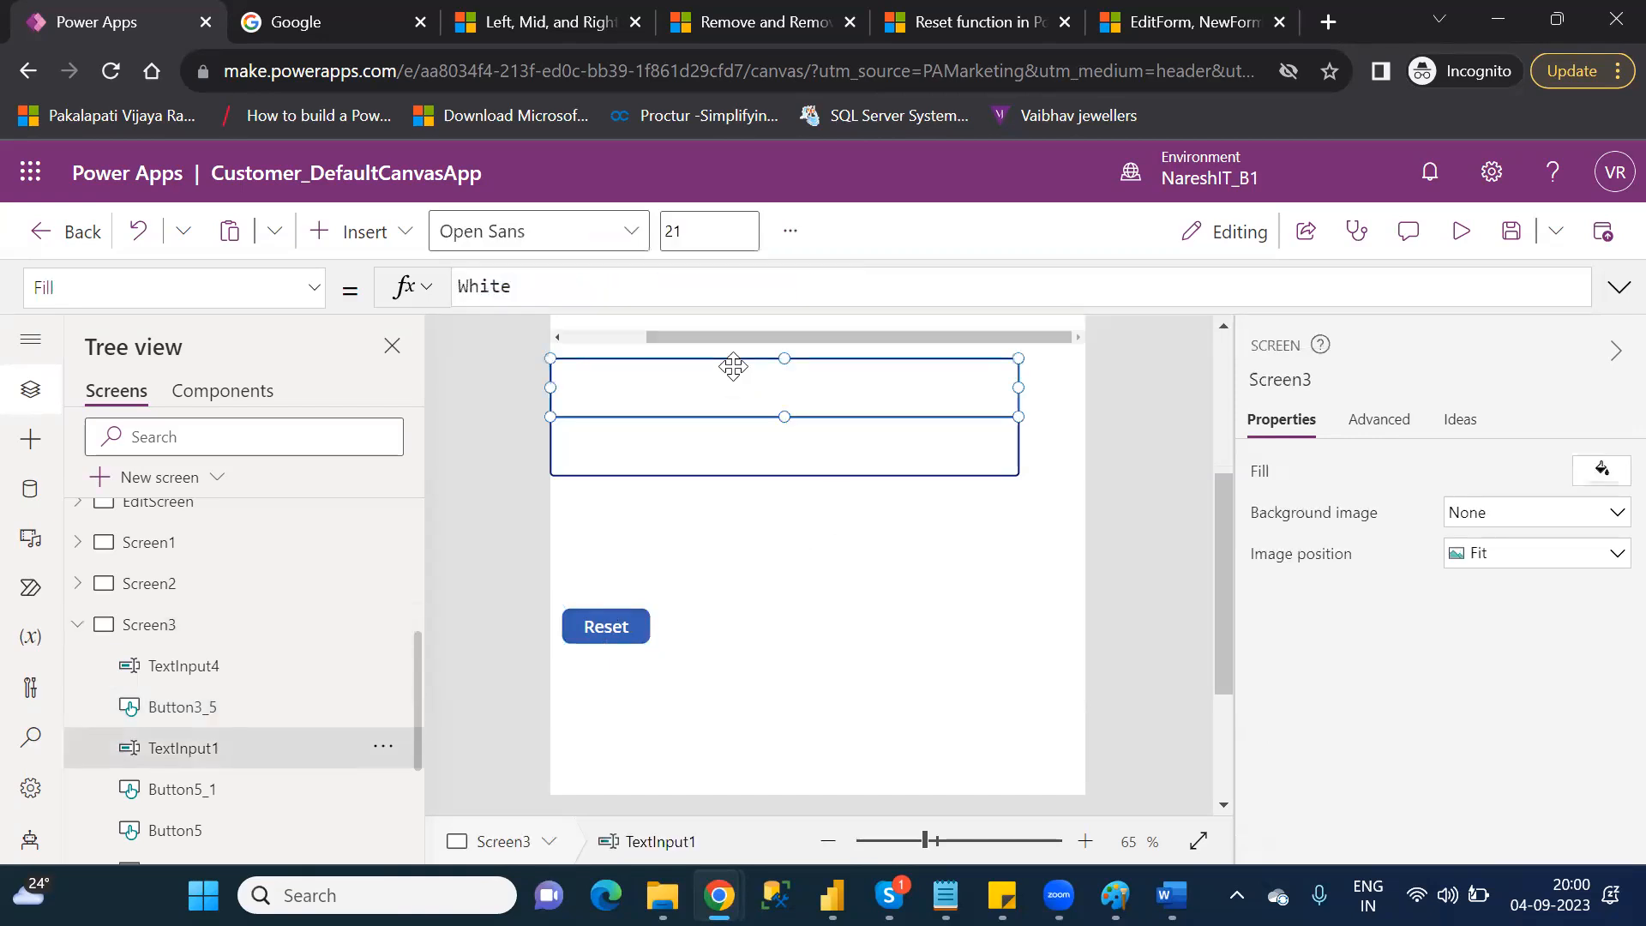
pyautogui.keyDown('shift'); pyautogui.click(745, 445); pyautogui.keyUp('shift')
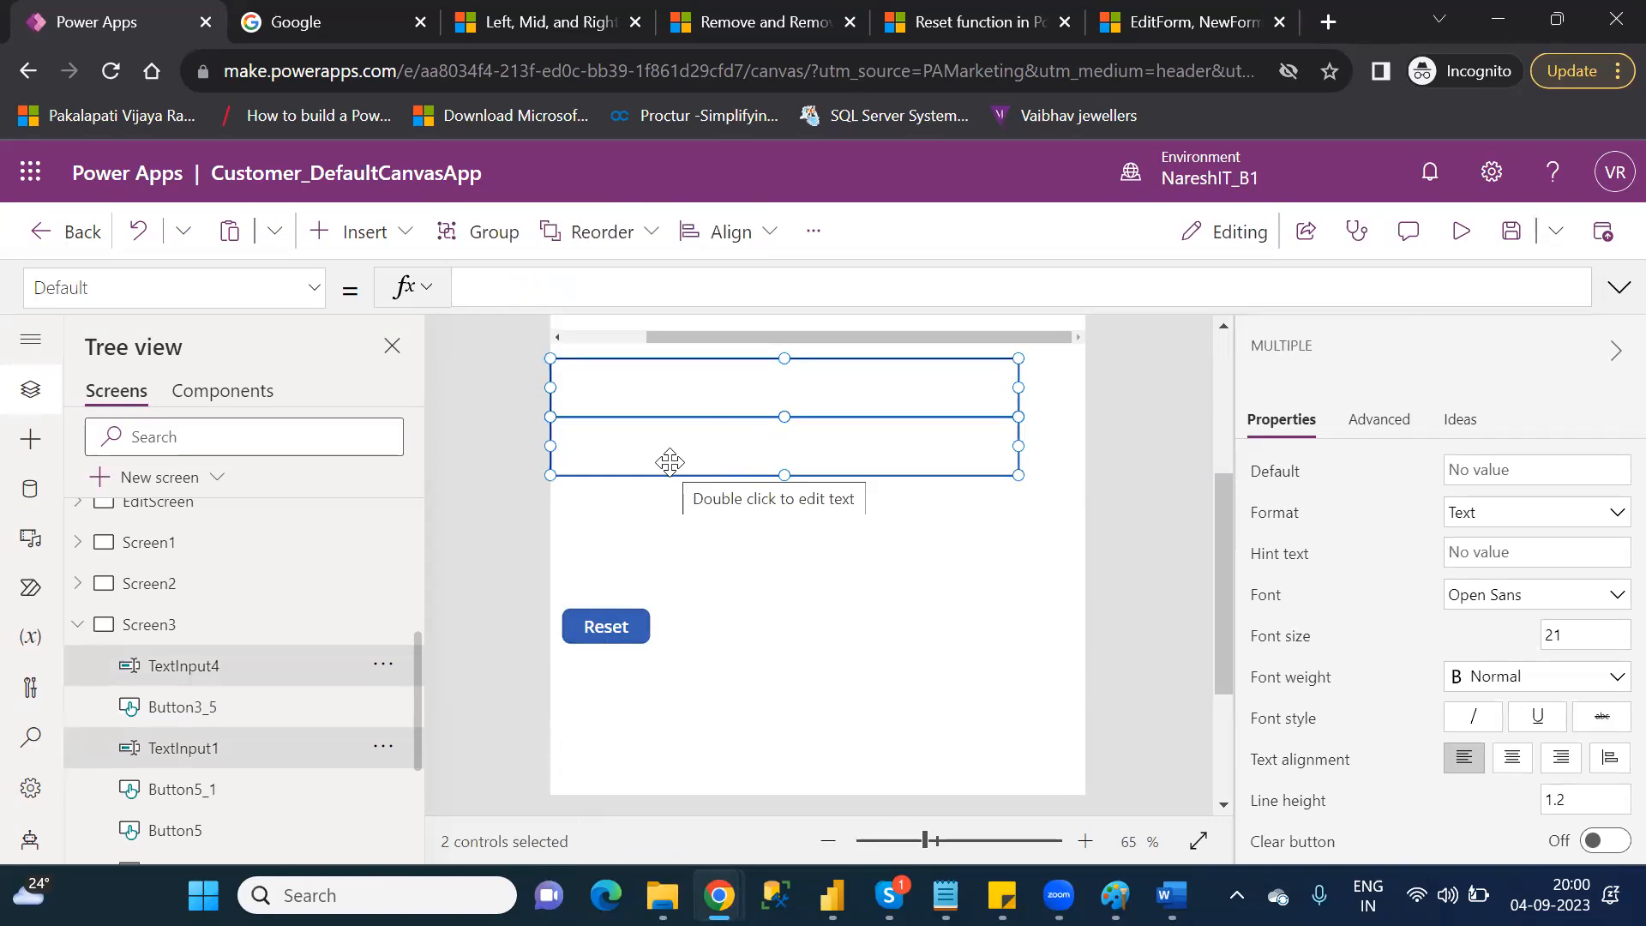
pyautogui.click(317, 293)
pyautogui.moveTo(319, 395); pyautogui.dragTo(331, 494)
pyautogui.moveTo(347, 561); pyautogui.dragTo(350, 734)
pyautogui.click(160, 704)
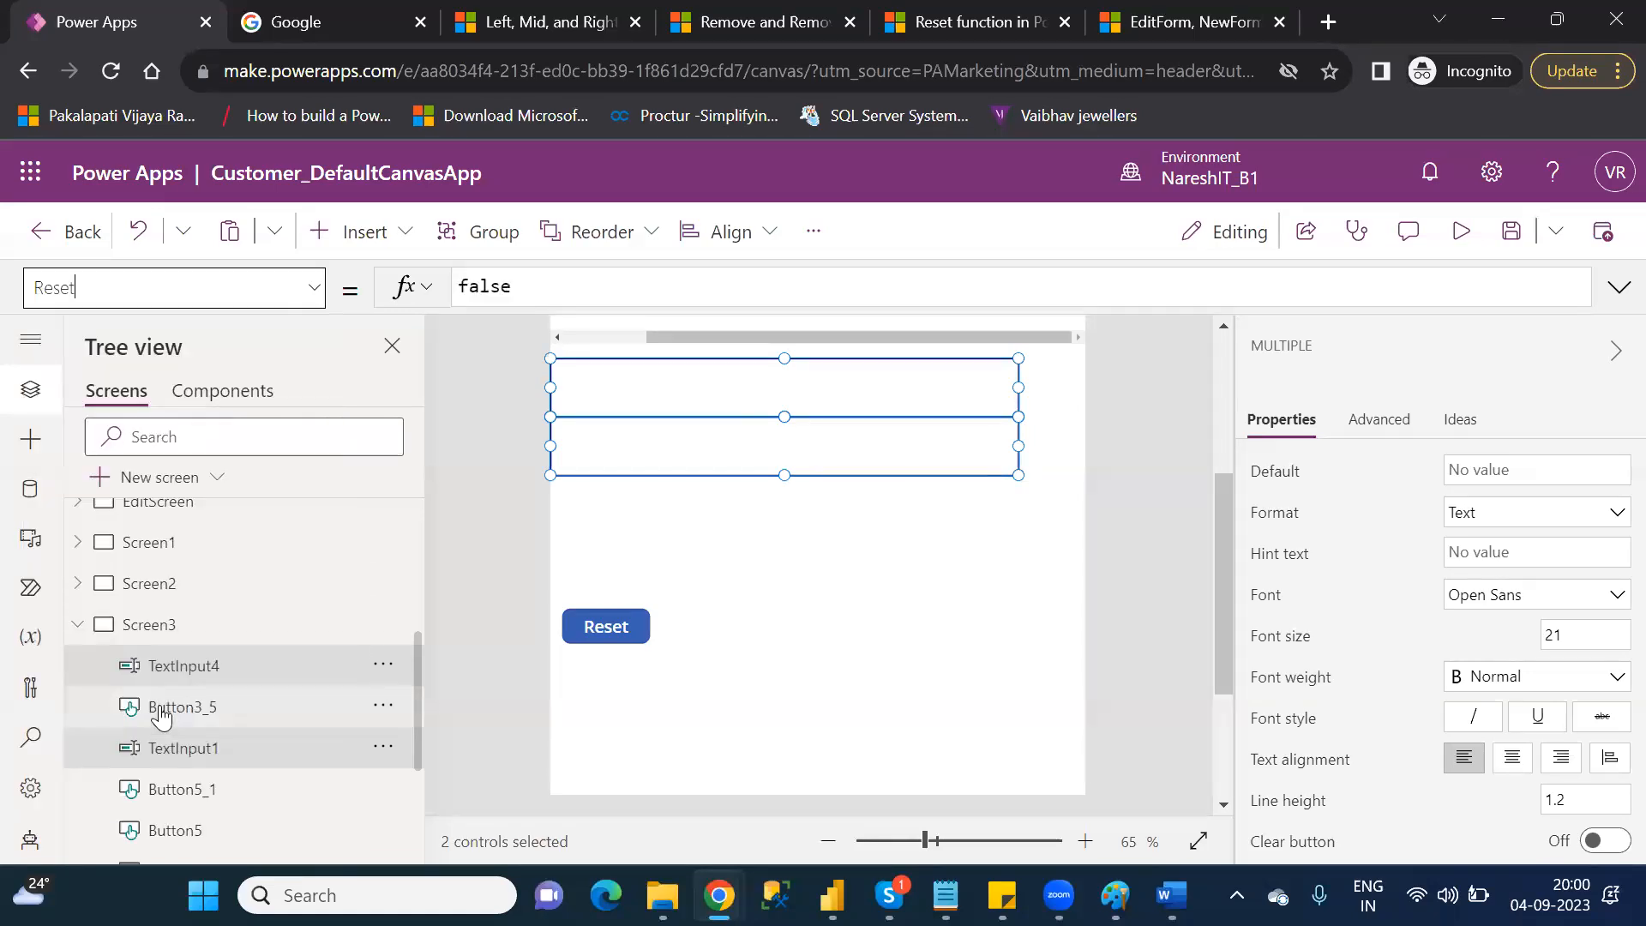
pyautogui.doubleClick(506, 286)
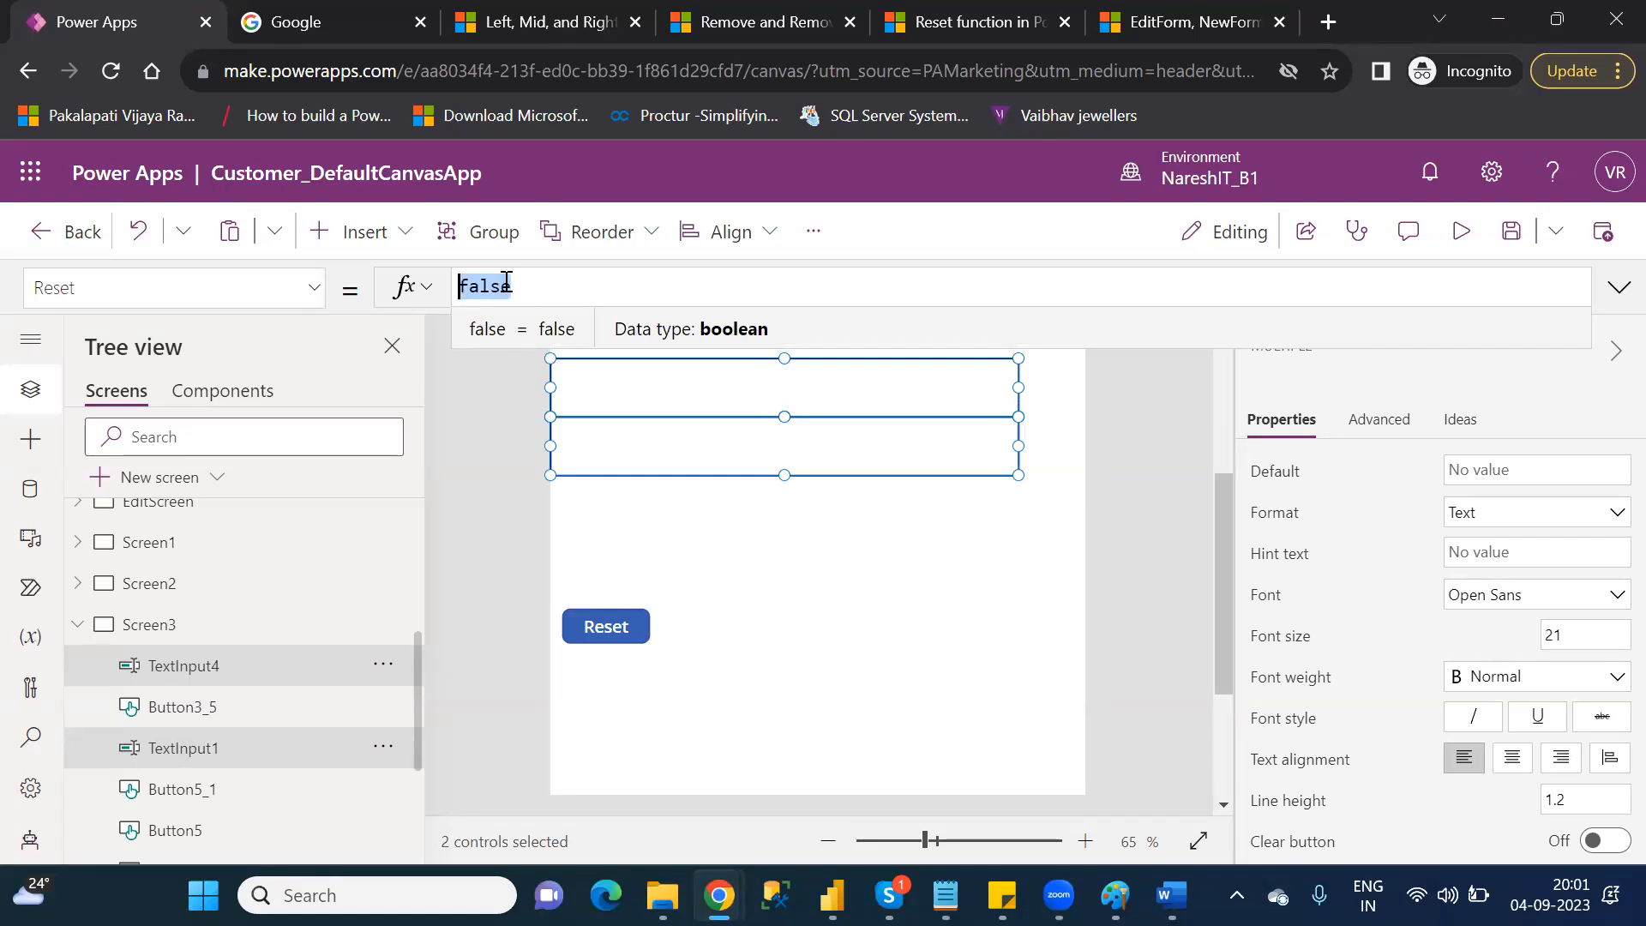
pyautogui.write('res')
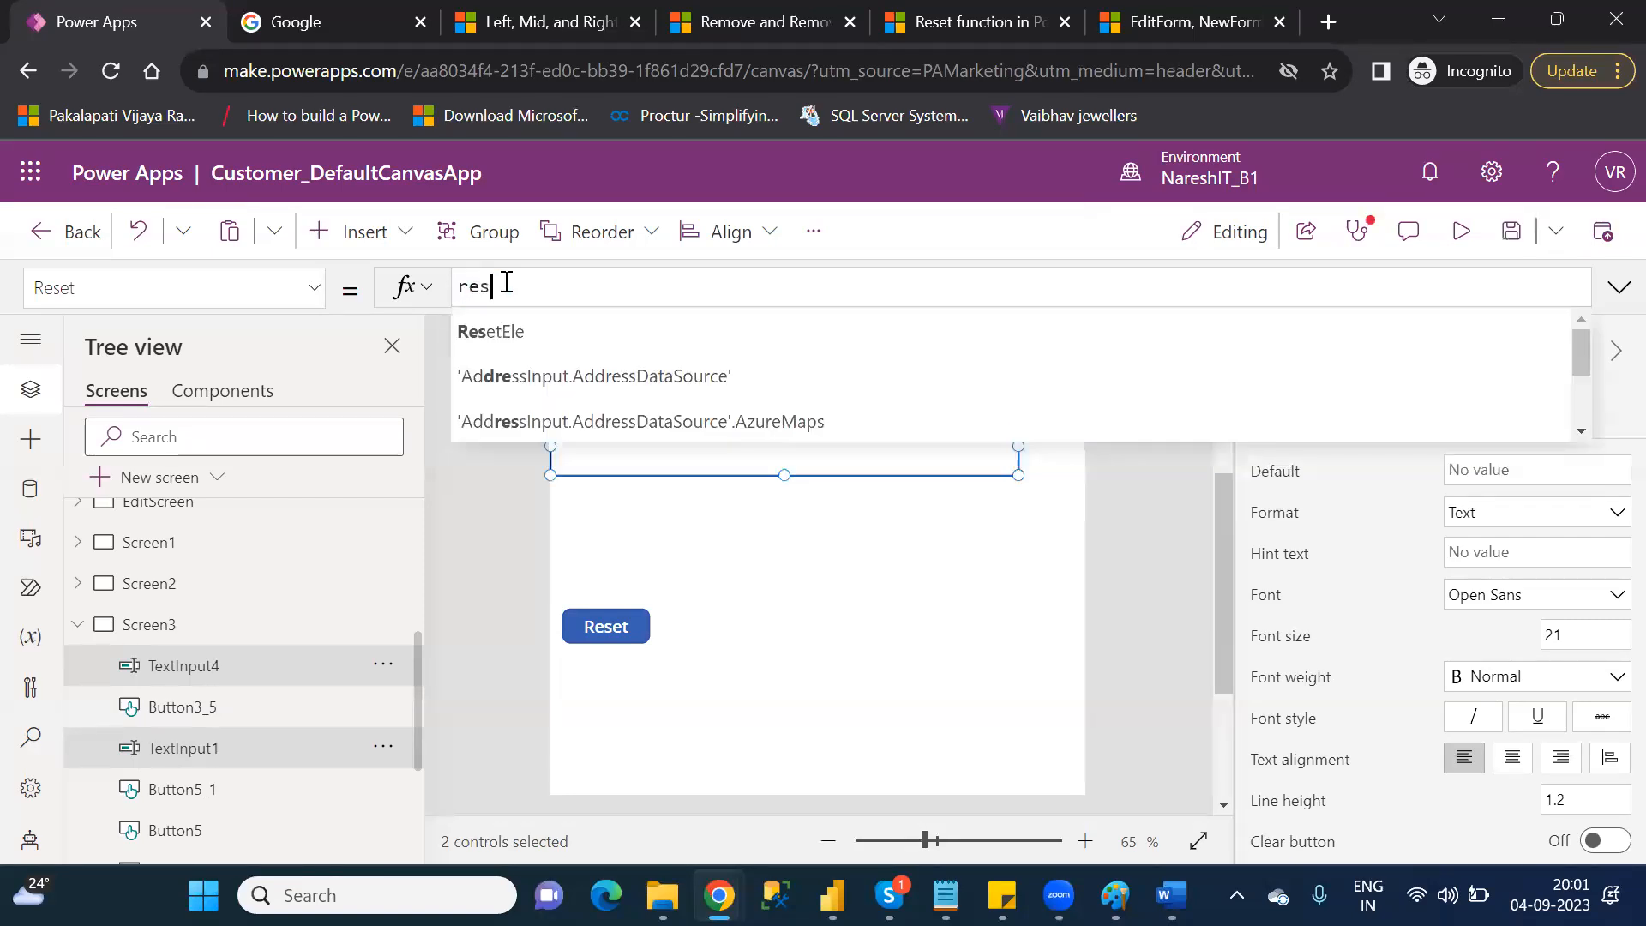
pyautogui.press('Tab')
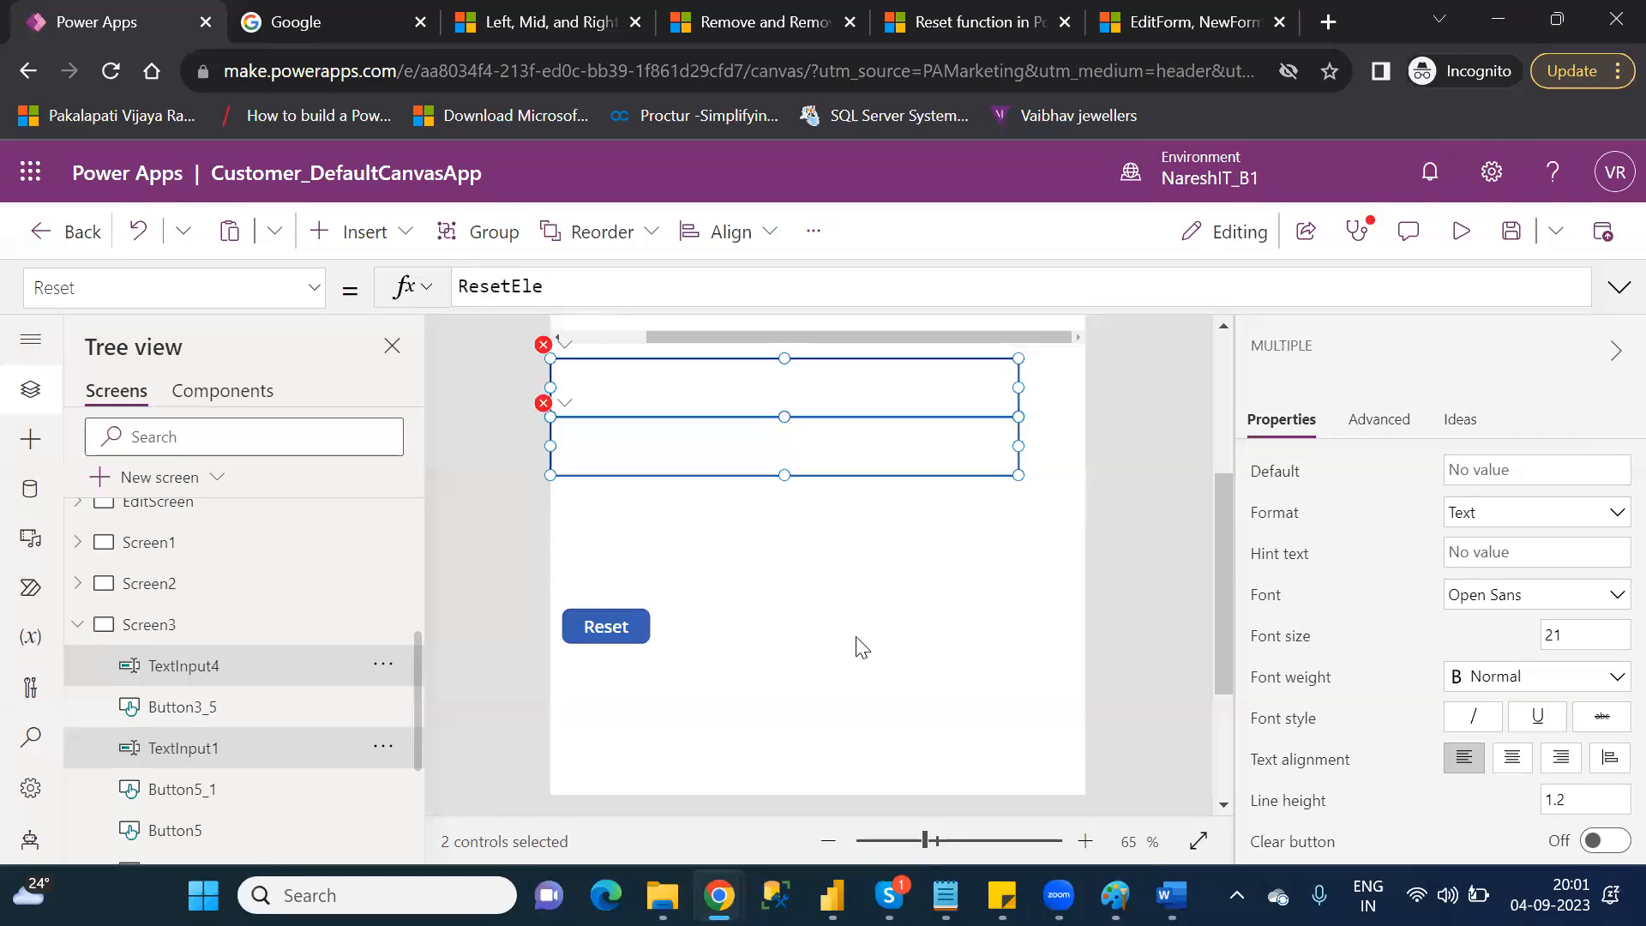
# - Preview the app, fill both text inputs with random sample text, run the Reset button, and return to the editor
pyautogui.click(1461, 231)
pyautogui.click(768, 446)
pyautogui.write('fdajldkfjsakfdjka')
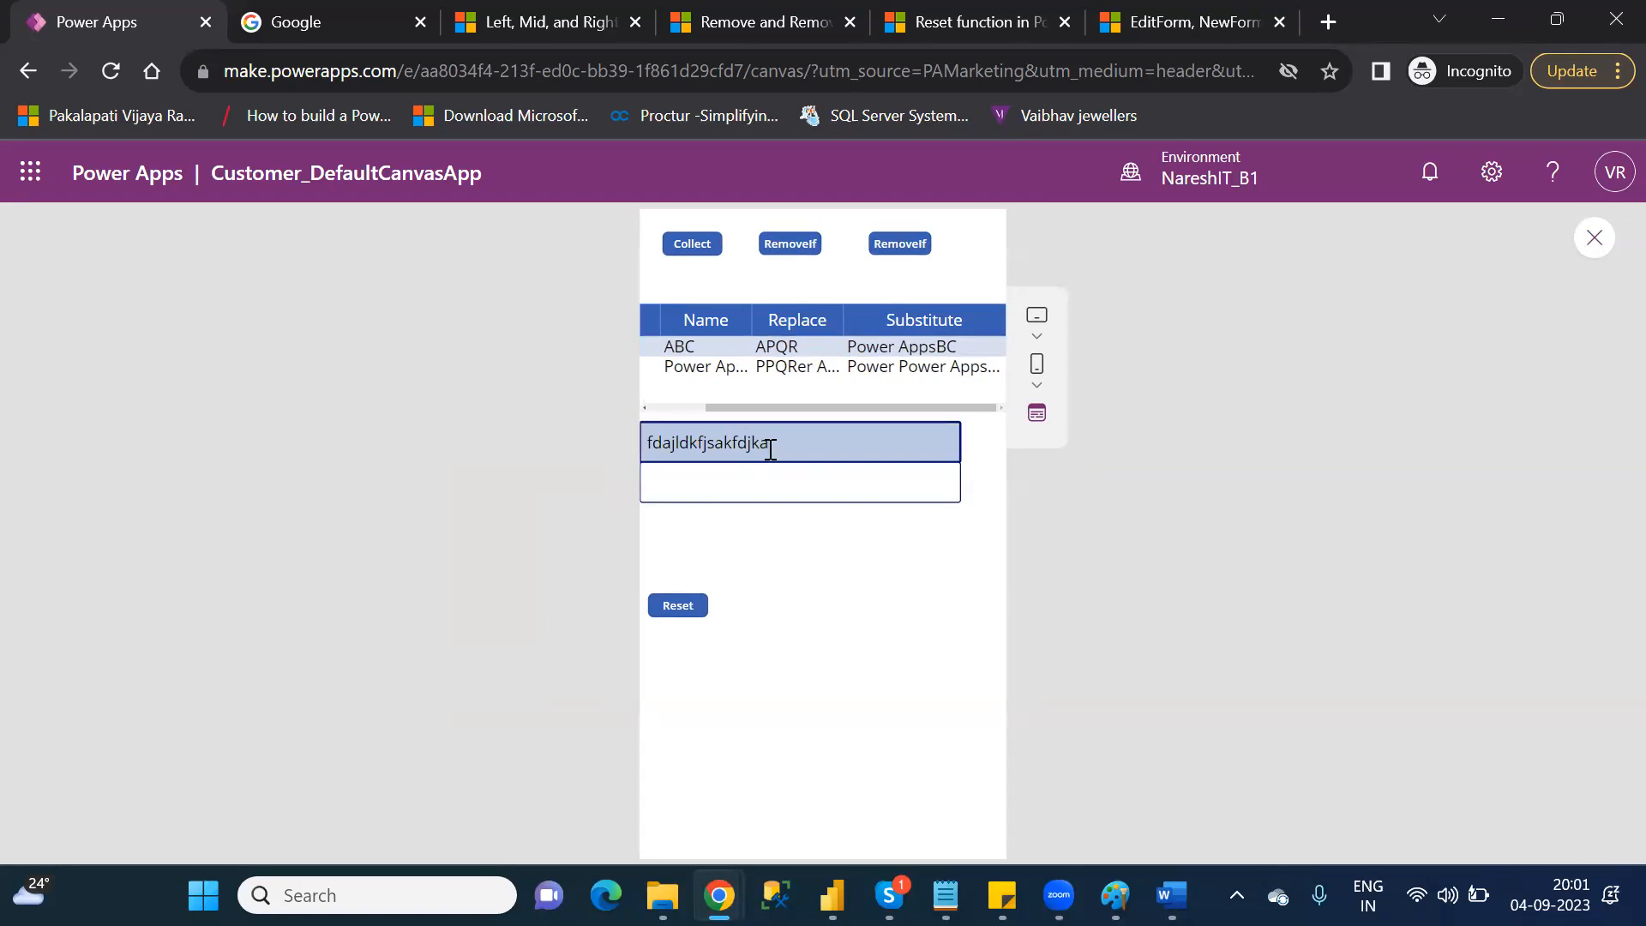
pyautogui.click(756, 489)
pyautogui.click(755, 489)
pyautogui.write('fdjskjaslkdjalsdfj')
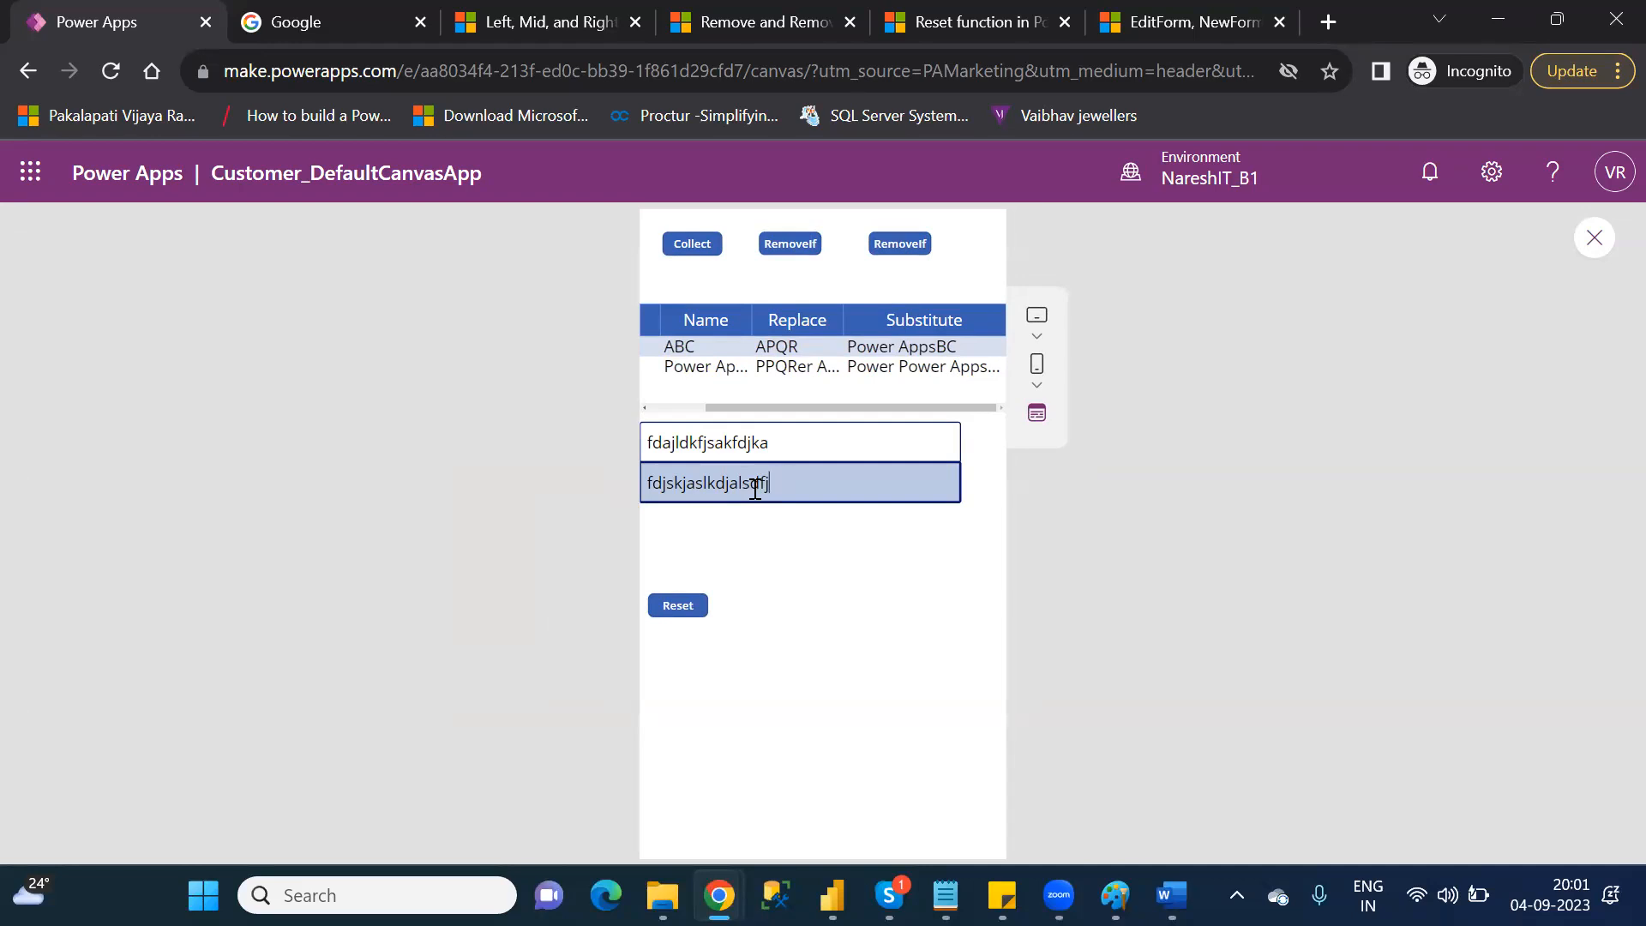
pyautogui.click(690, 614)
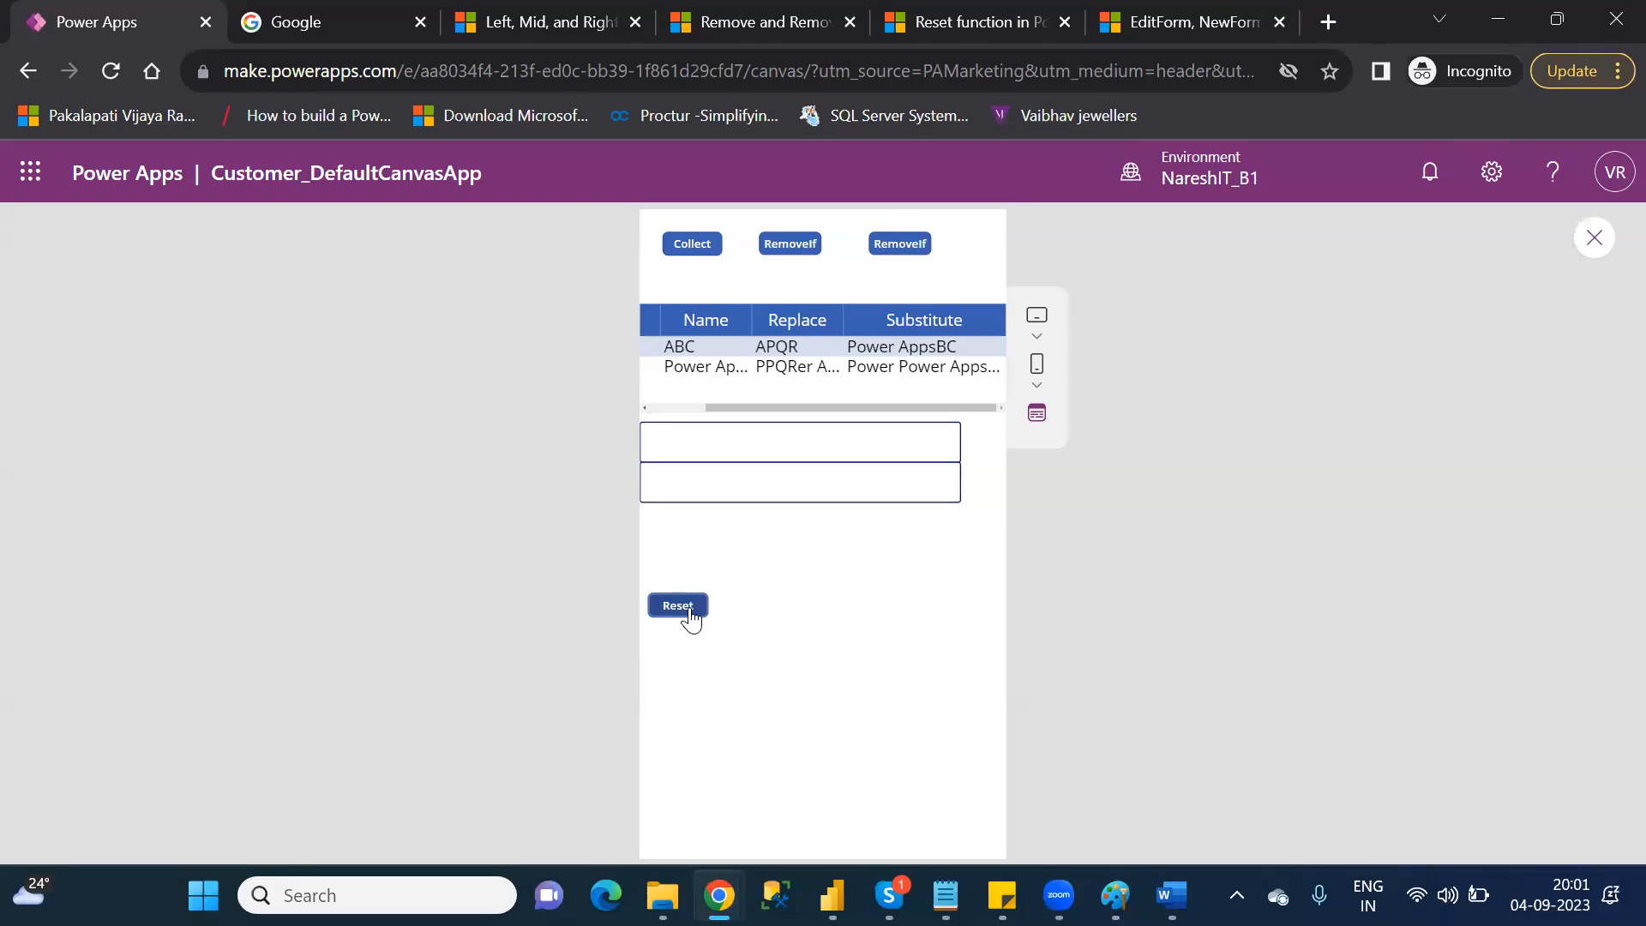
pyautogui.click(691, 611)
pyautogui.click(1596, 235)
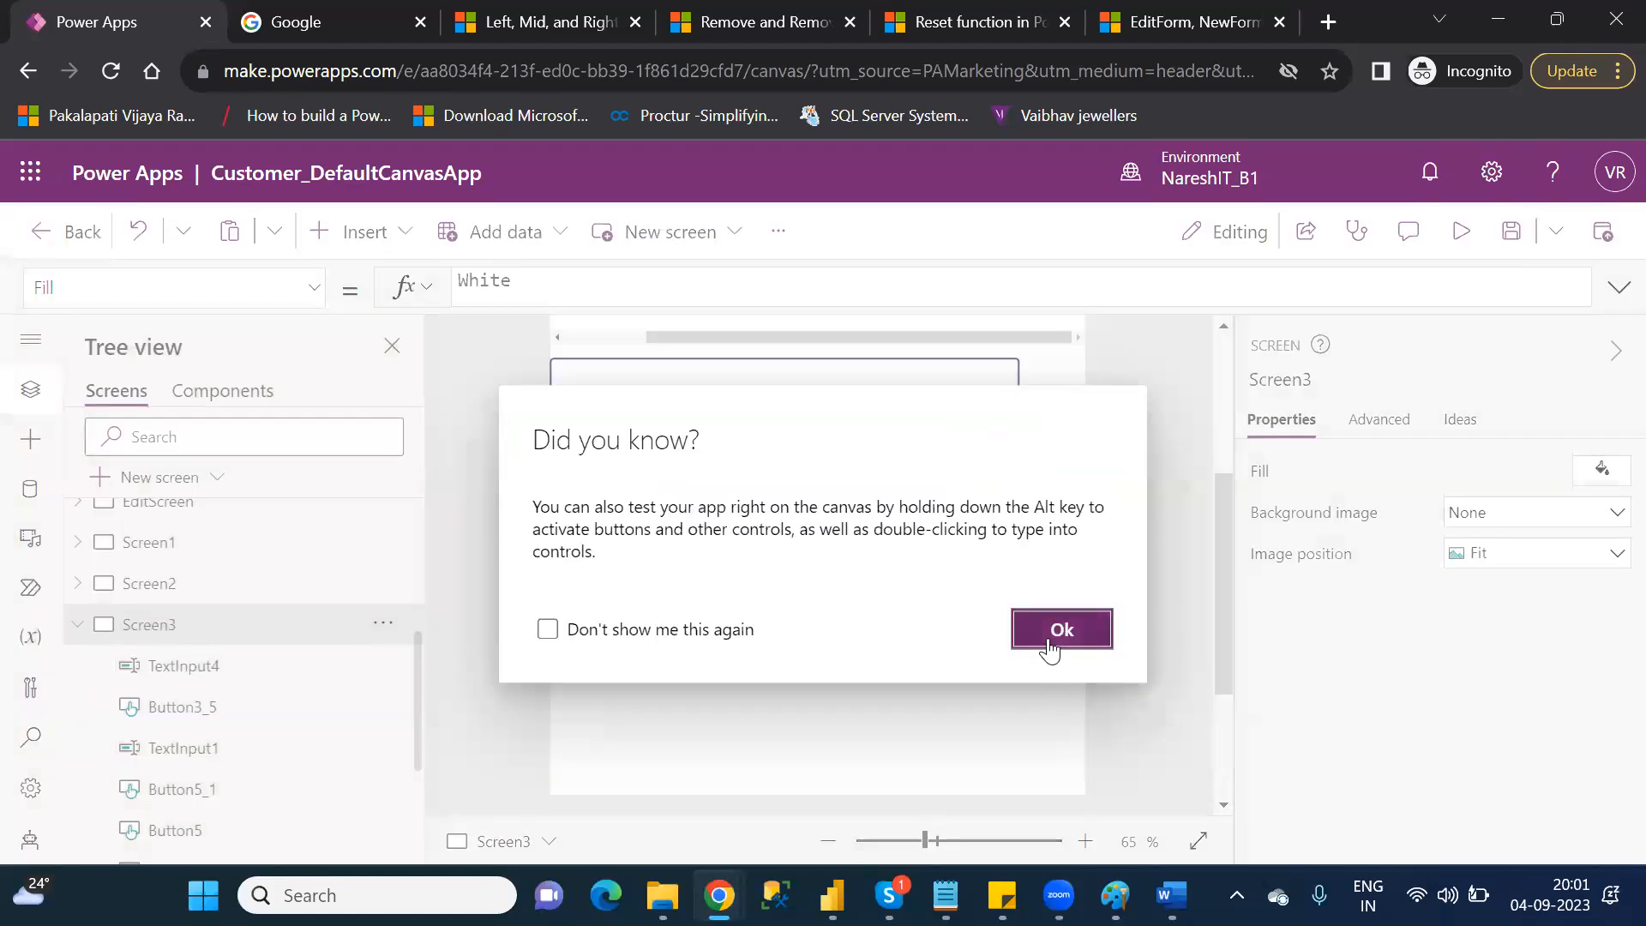
pyautogui.click(1057, 633)
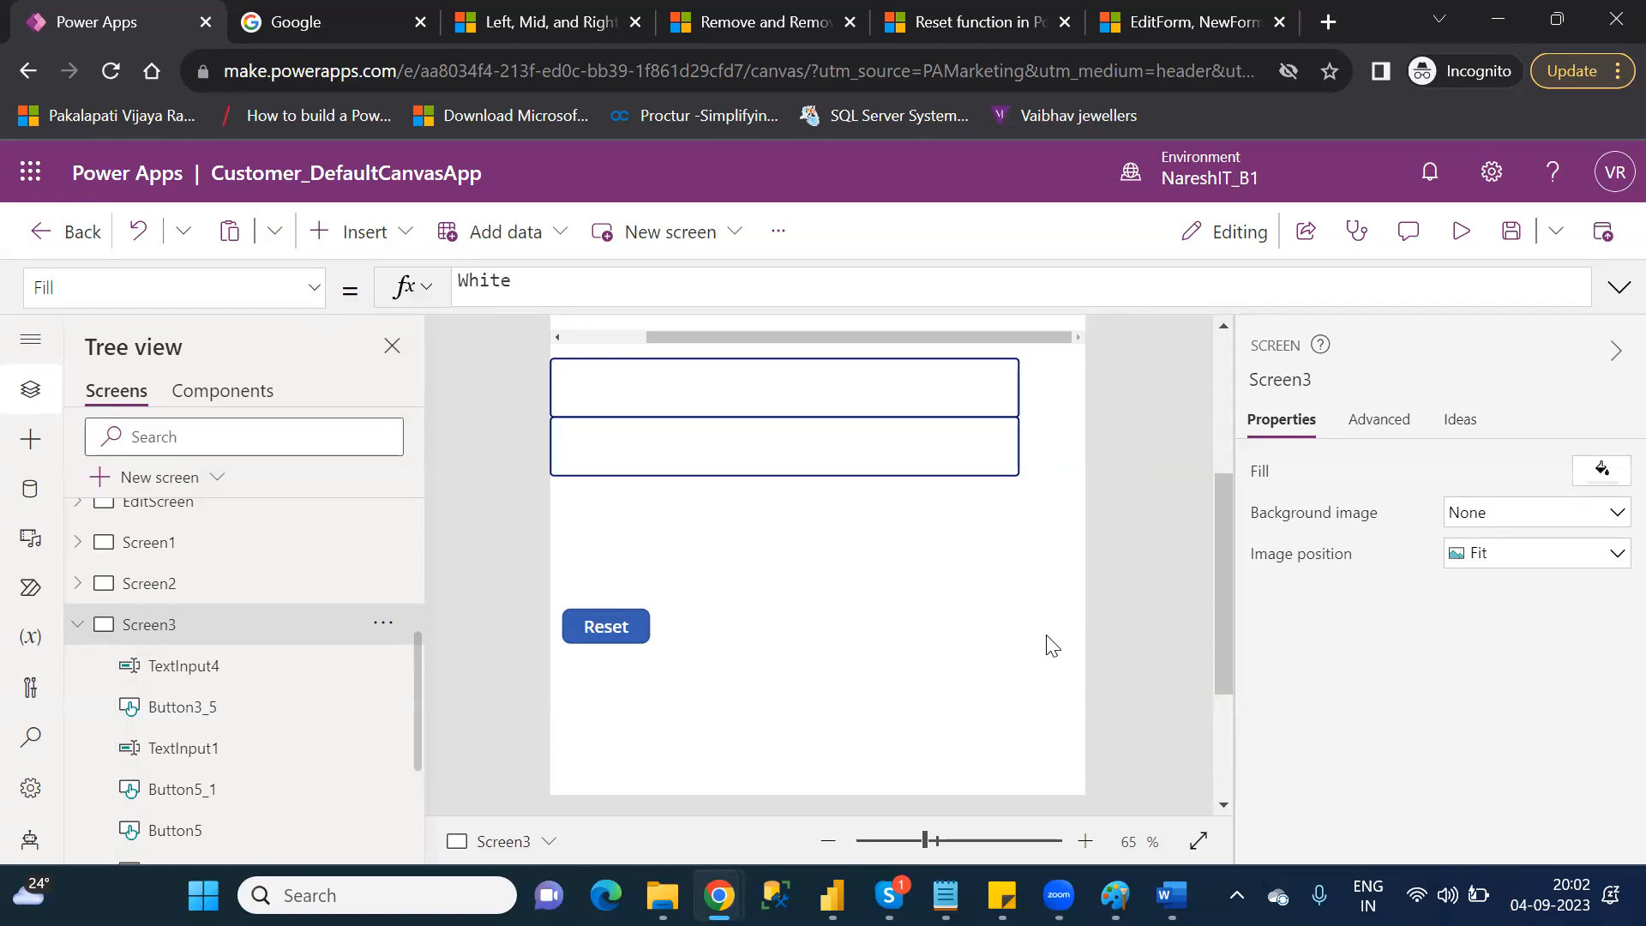
# - Examine the variable name and the false and true values in both Set calls of the Reset button's OnSelect formula
pyautogui.click(613, 621)
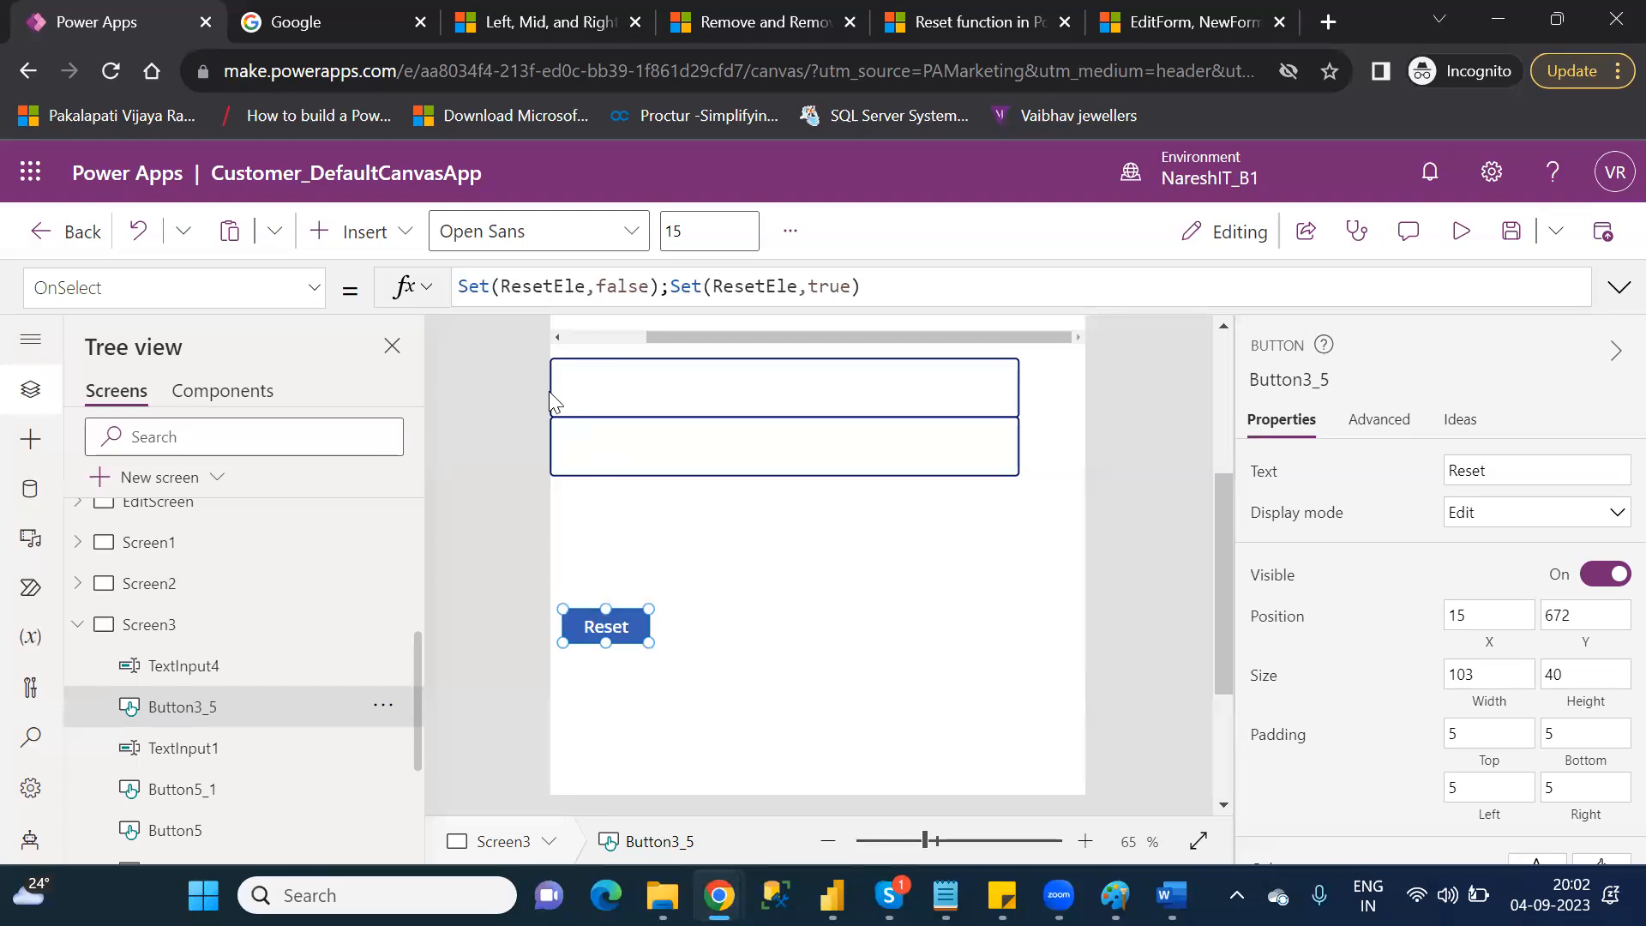
pyautogui.doubleClick(487, 287)
pyautogui.moveTo(499, 289); pyautogui.dragTo(486, 288)
pyautogui.click(484, 288)
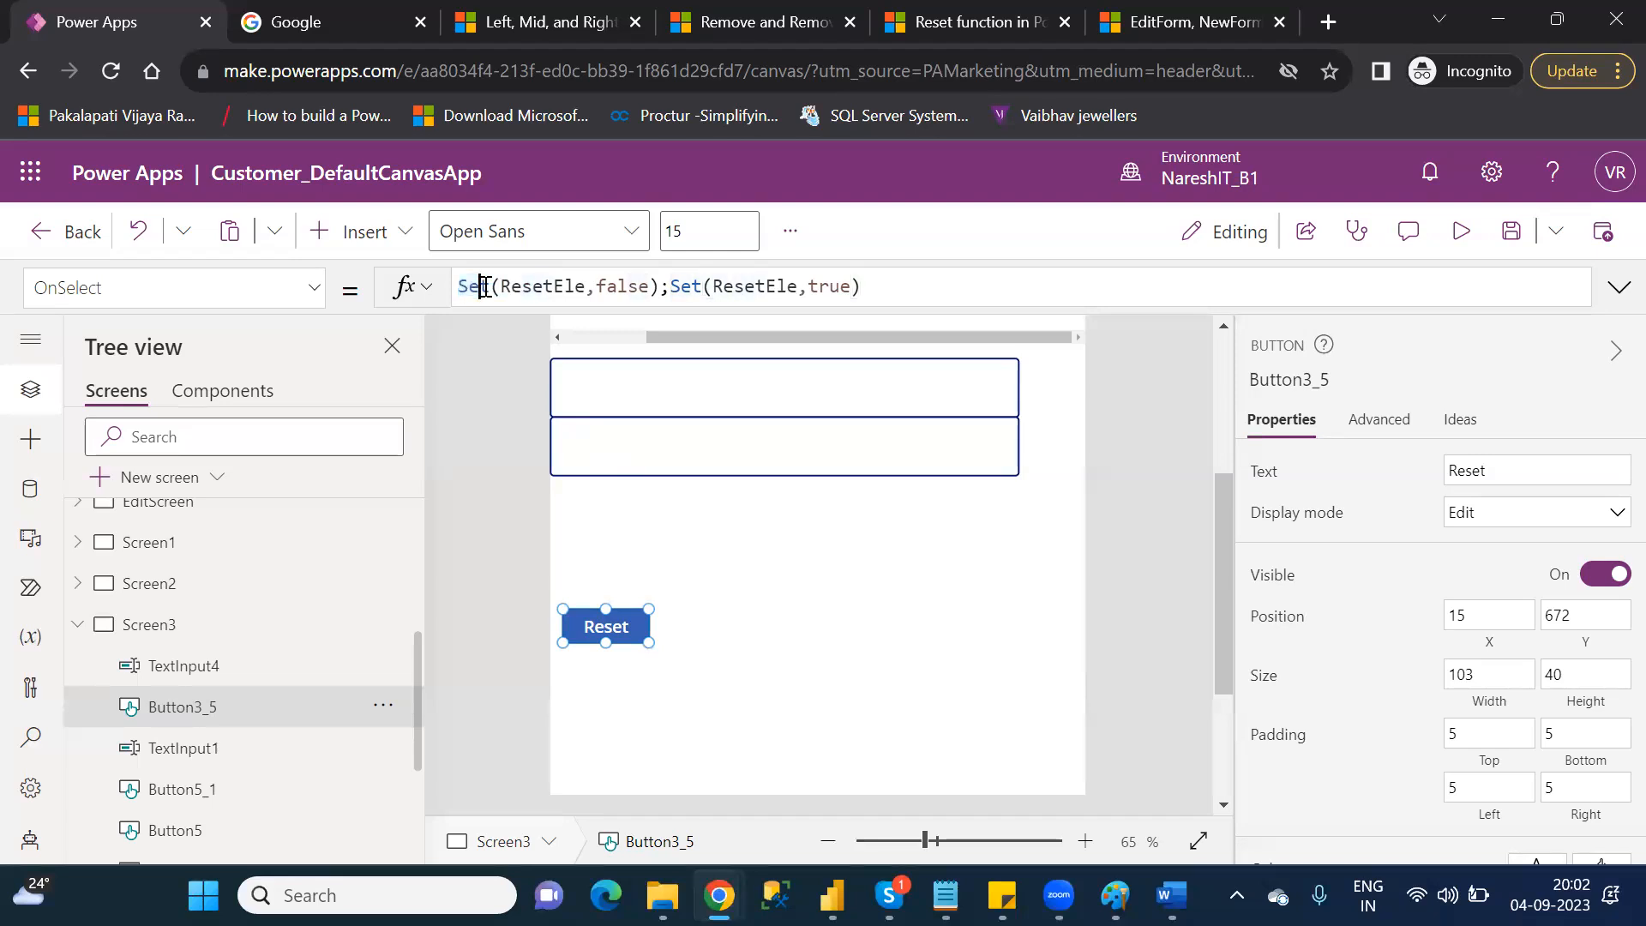
pyautogui.doubleClick(533, 288)
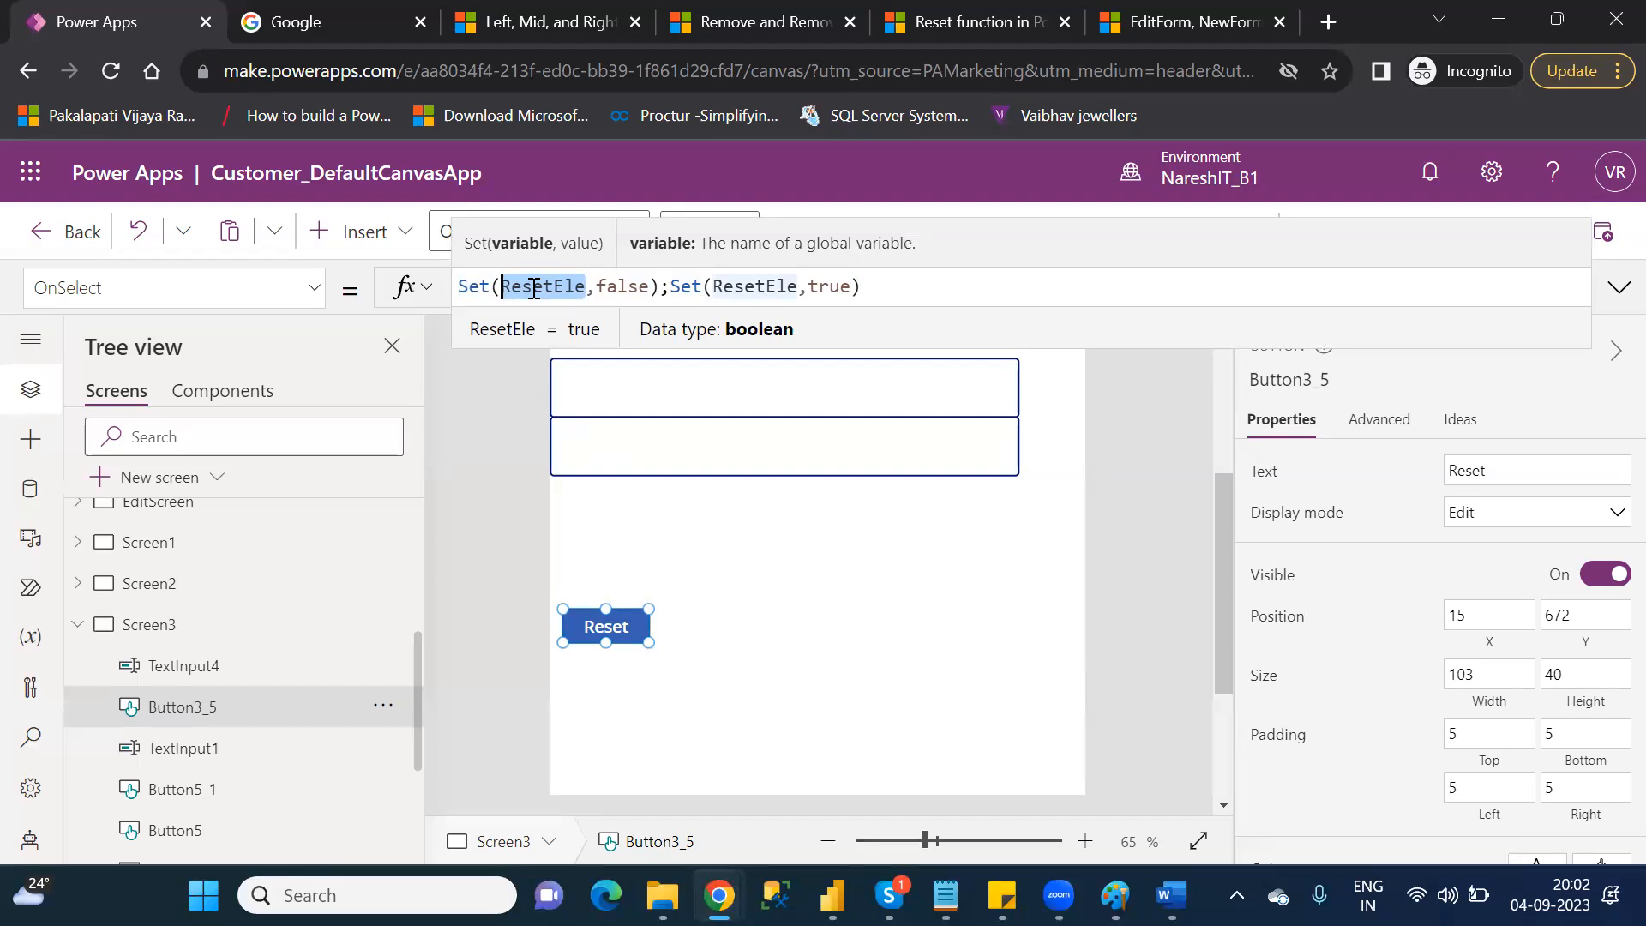
pyautogui.doubleClick(623, 288)
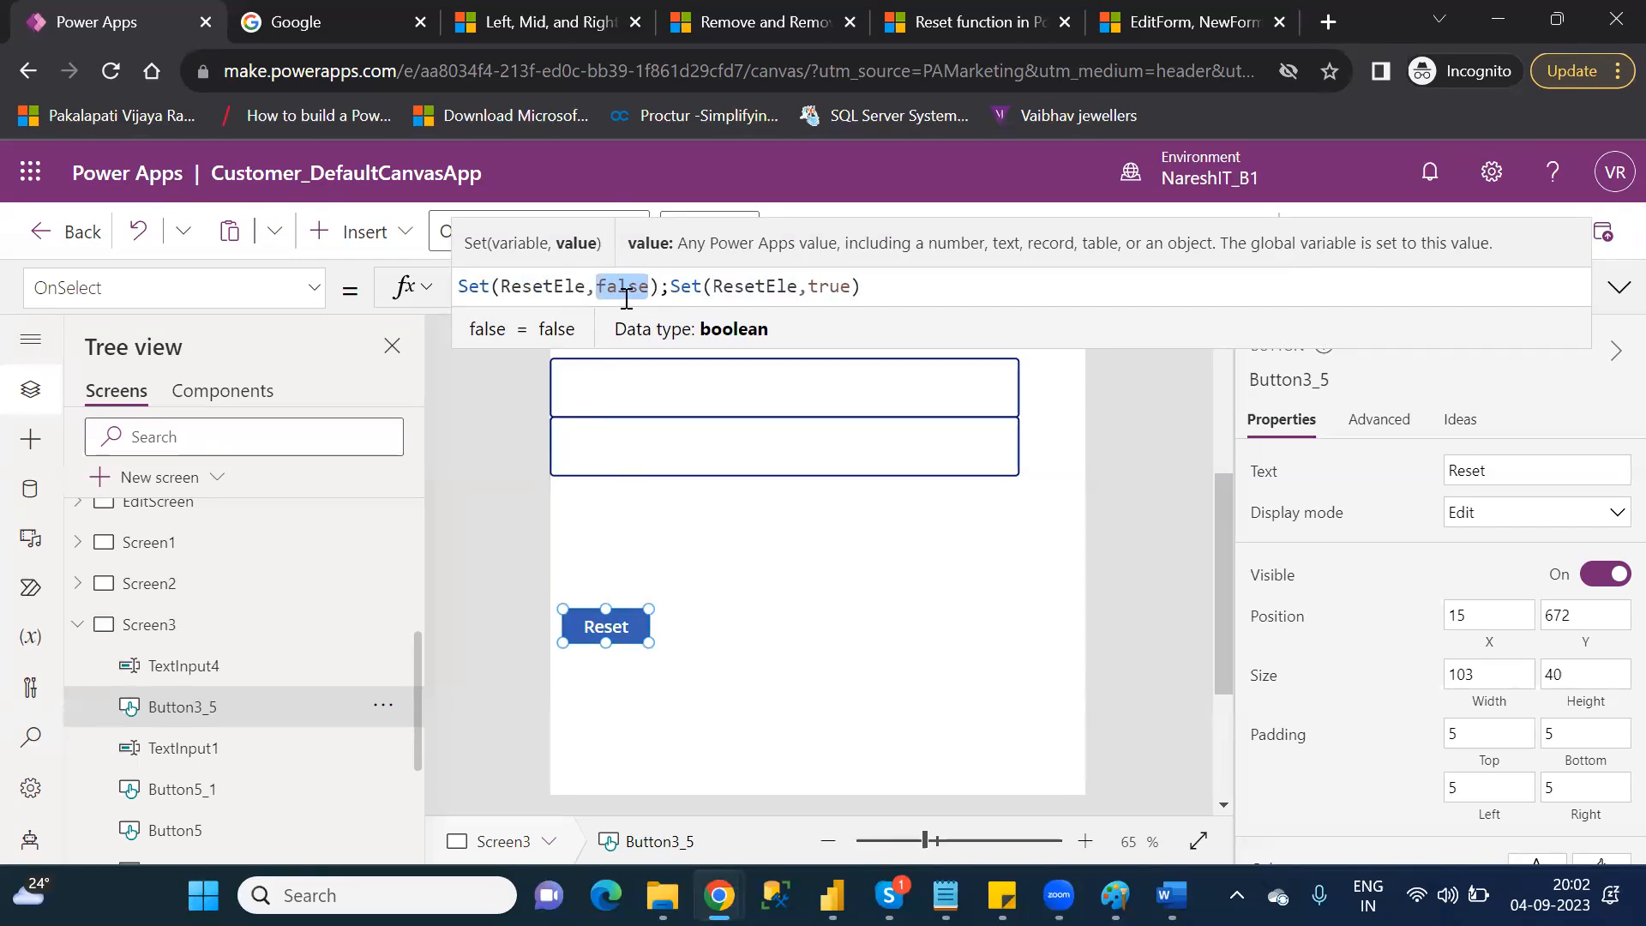
pyautogui.doubleClick(538, 286)
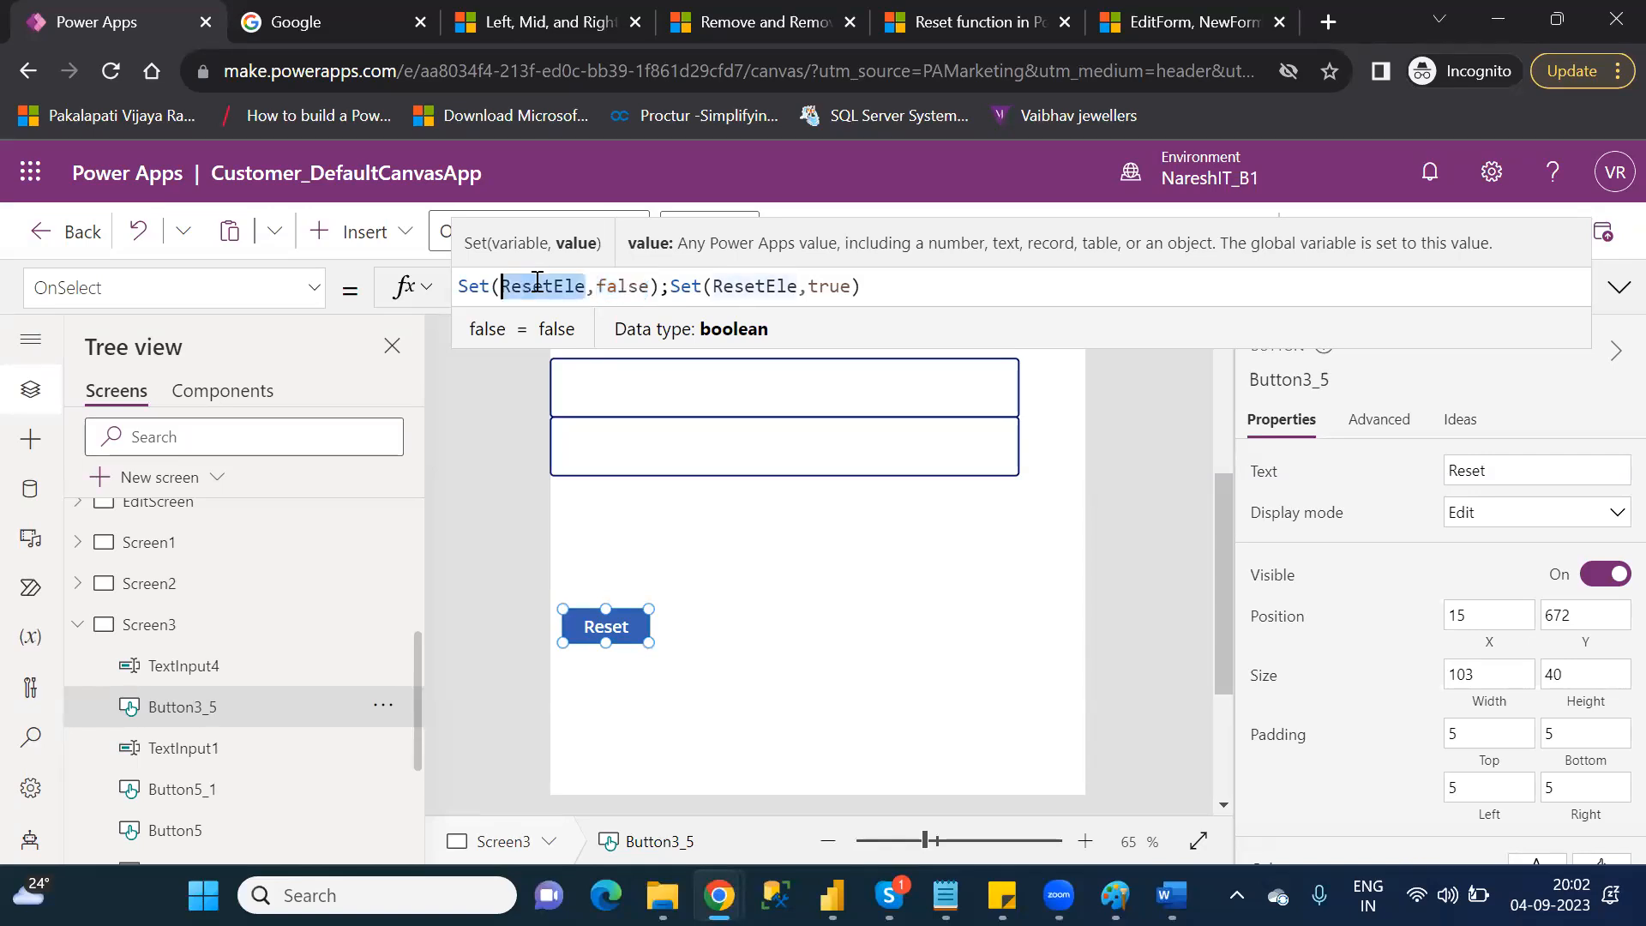
pyautogui.click(671, 286)
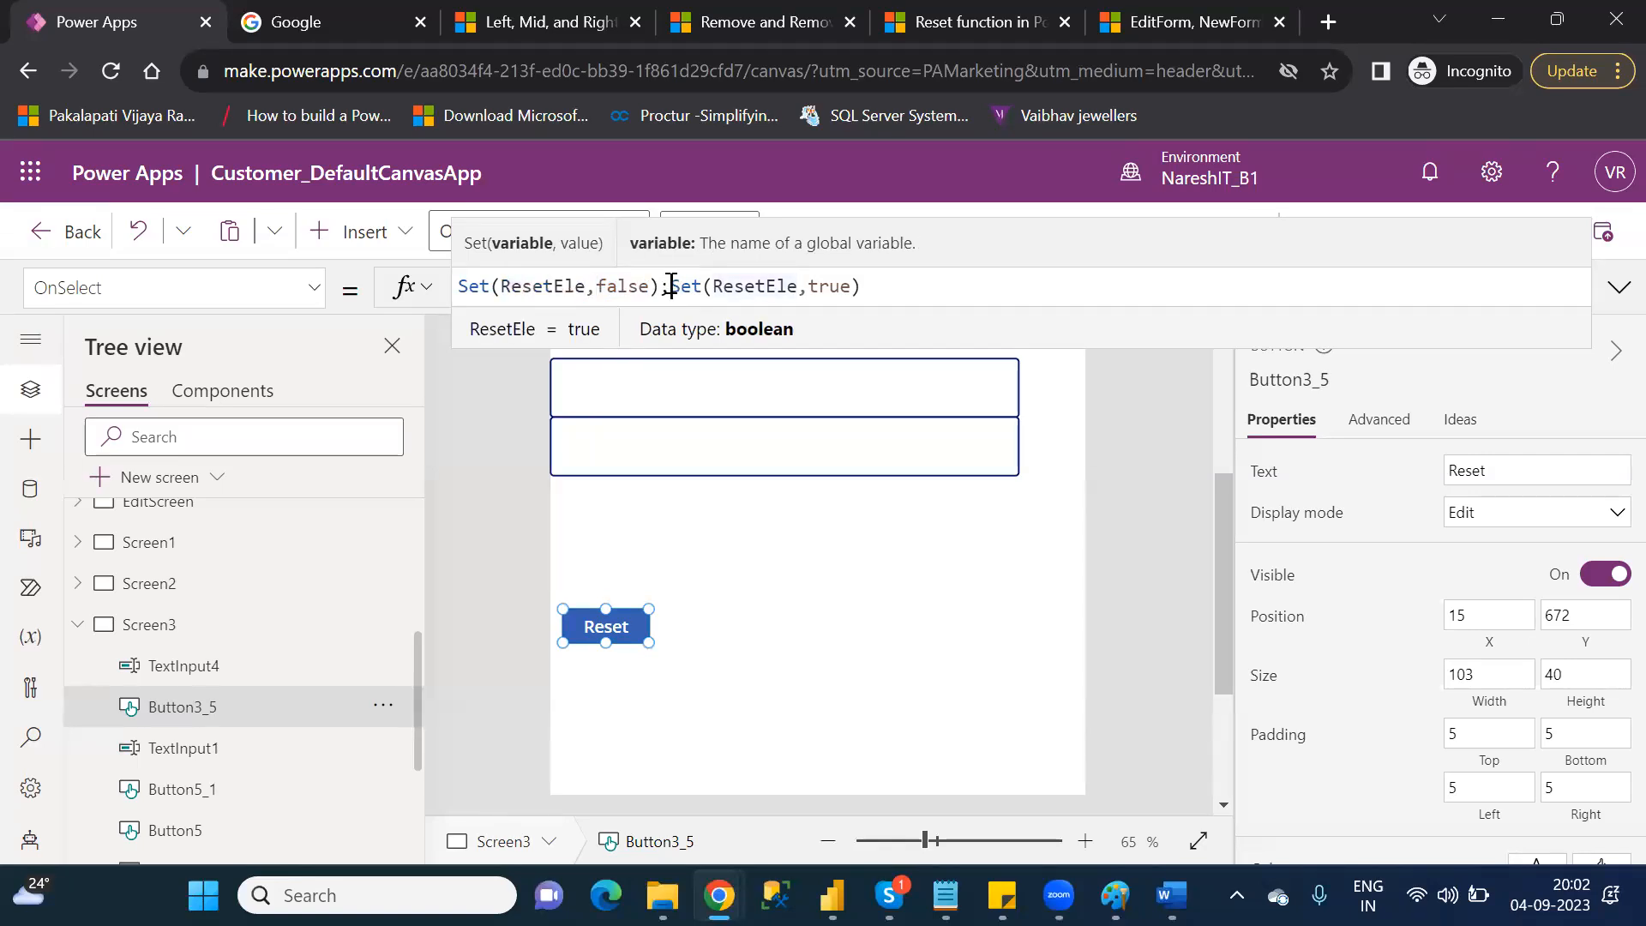
pyautogui.moveTo(672, 286); pyautogui.dragTo(864, 286)
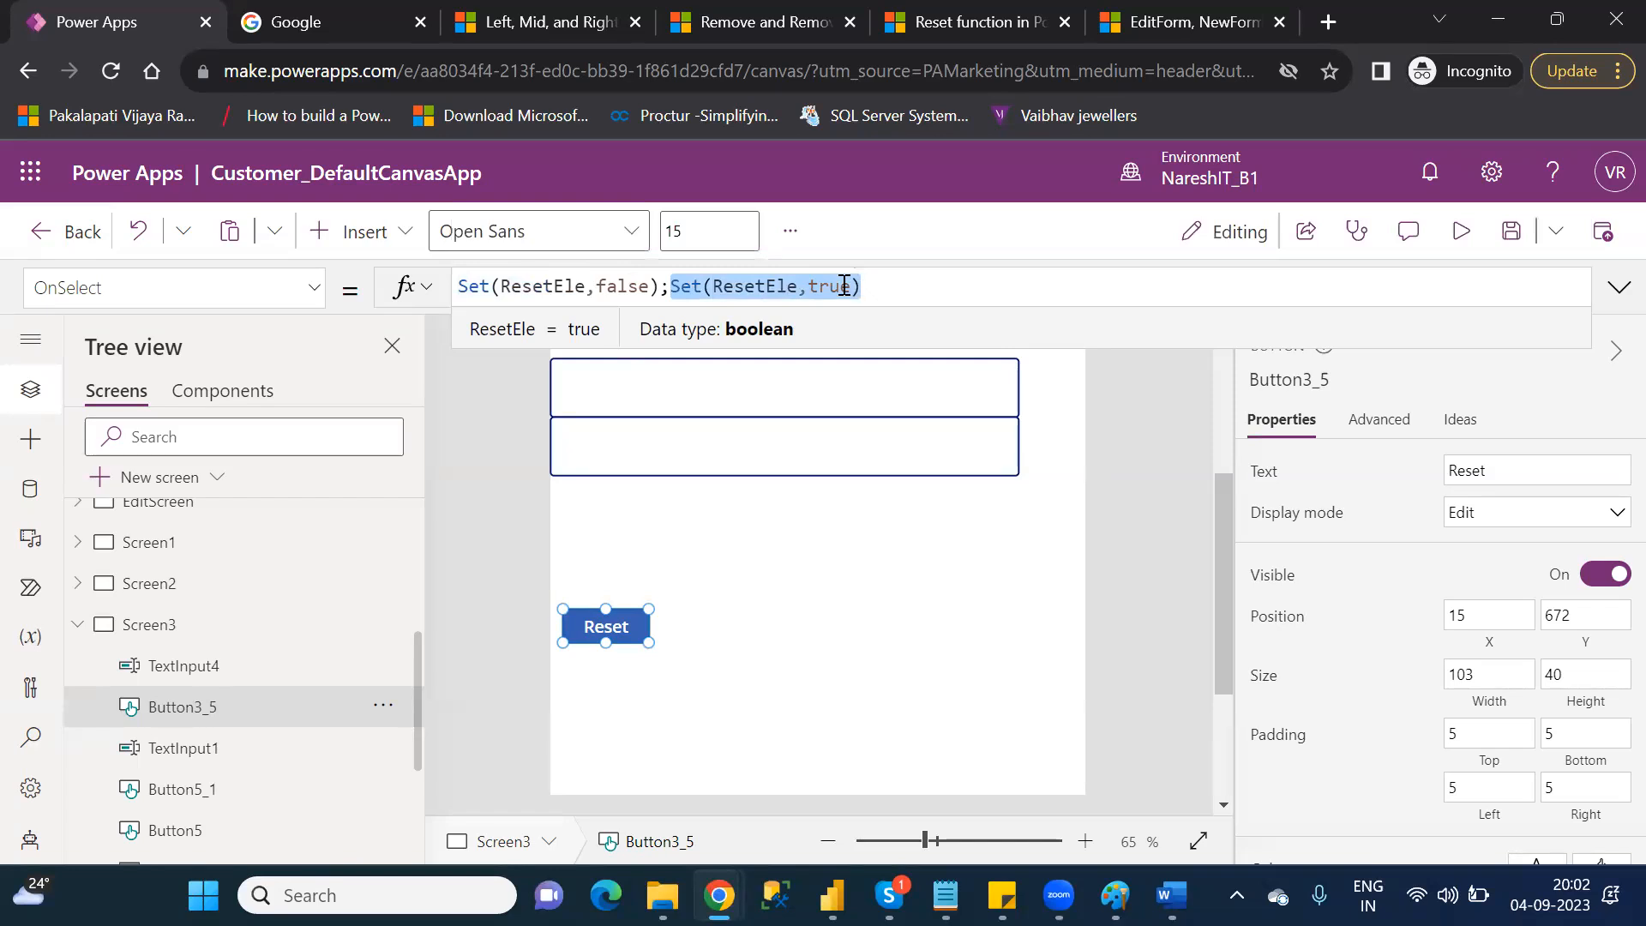
pyautogui.doubleClick(845, 286)
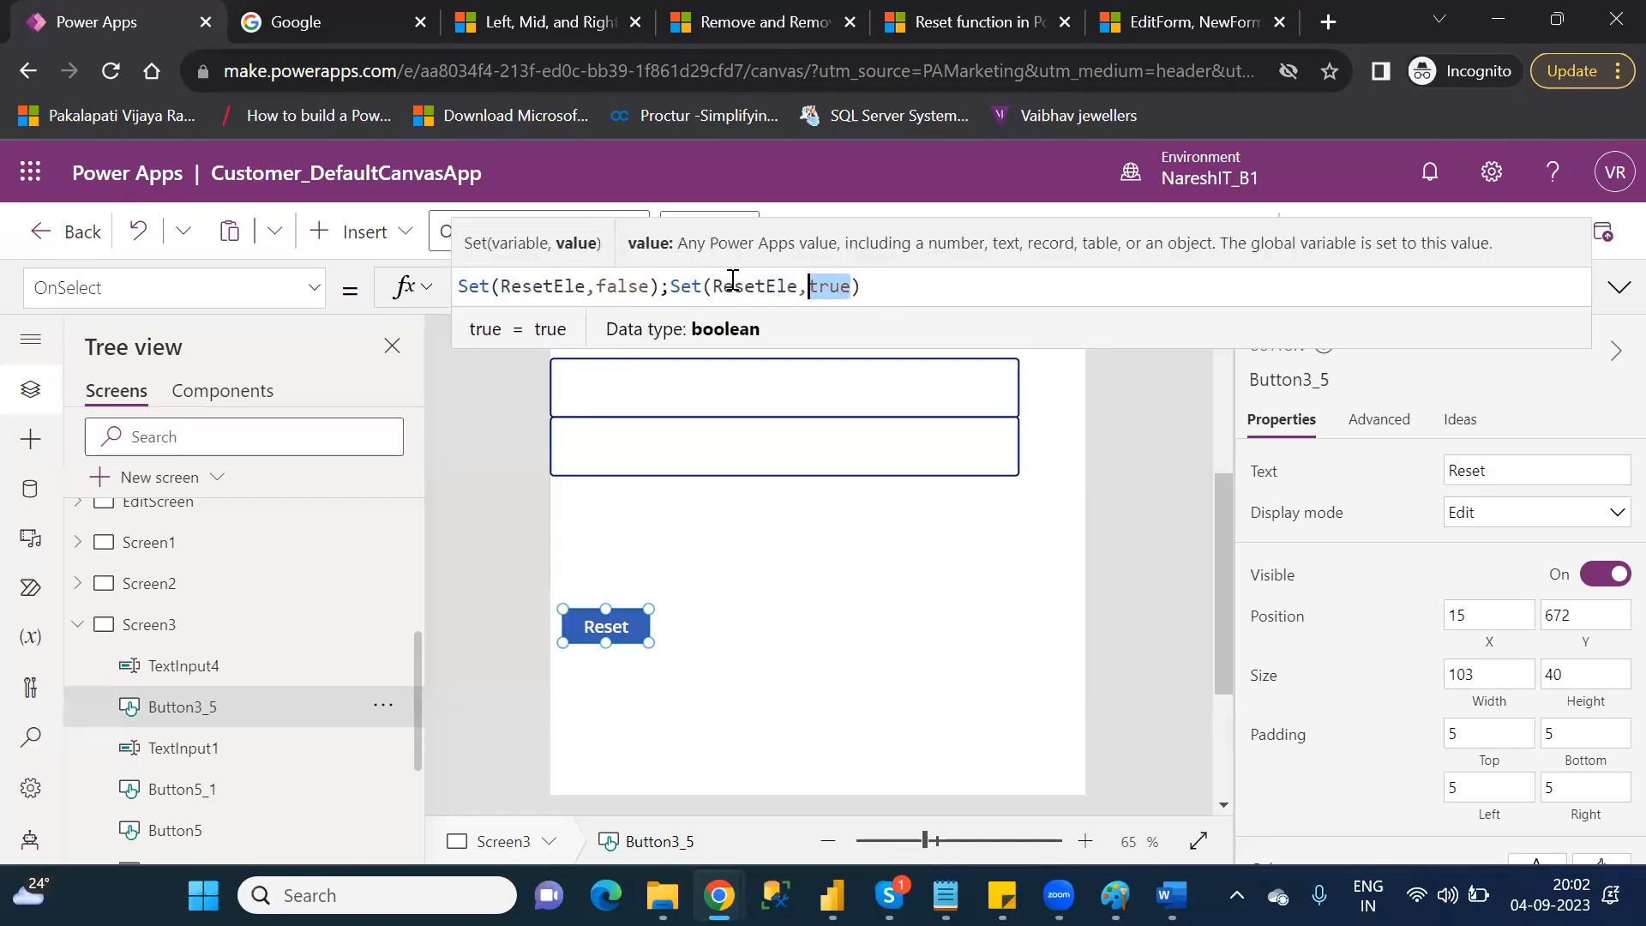
pyautogui.doubleClick(733, 283)
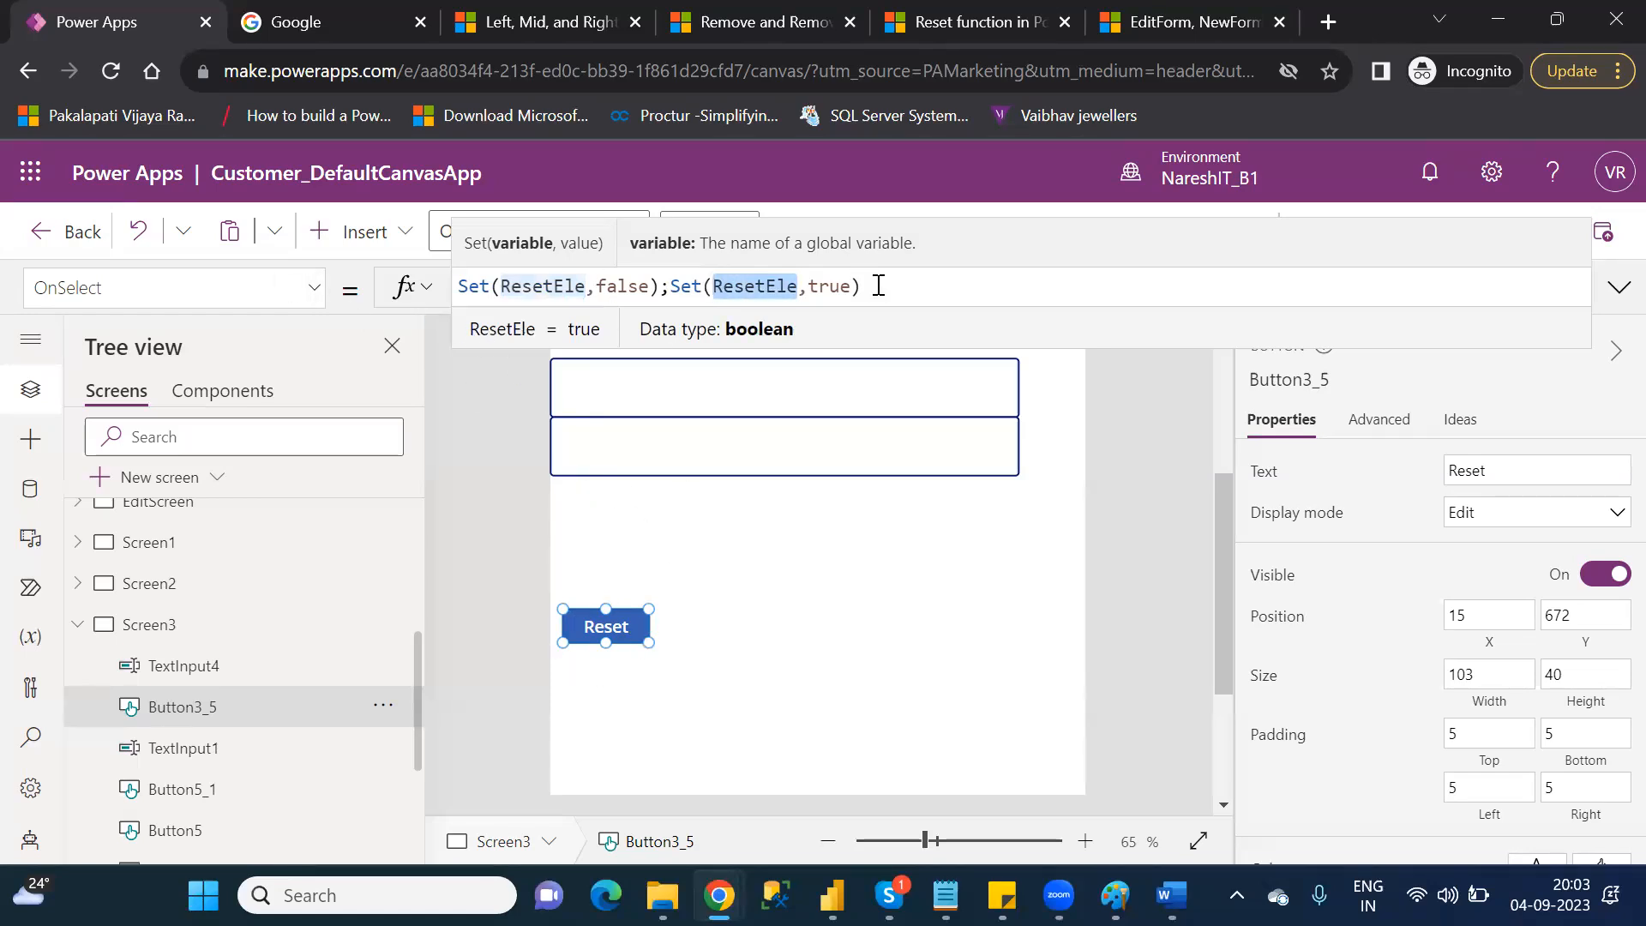
pyautogui.doubleClick(558, 285)
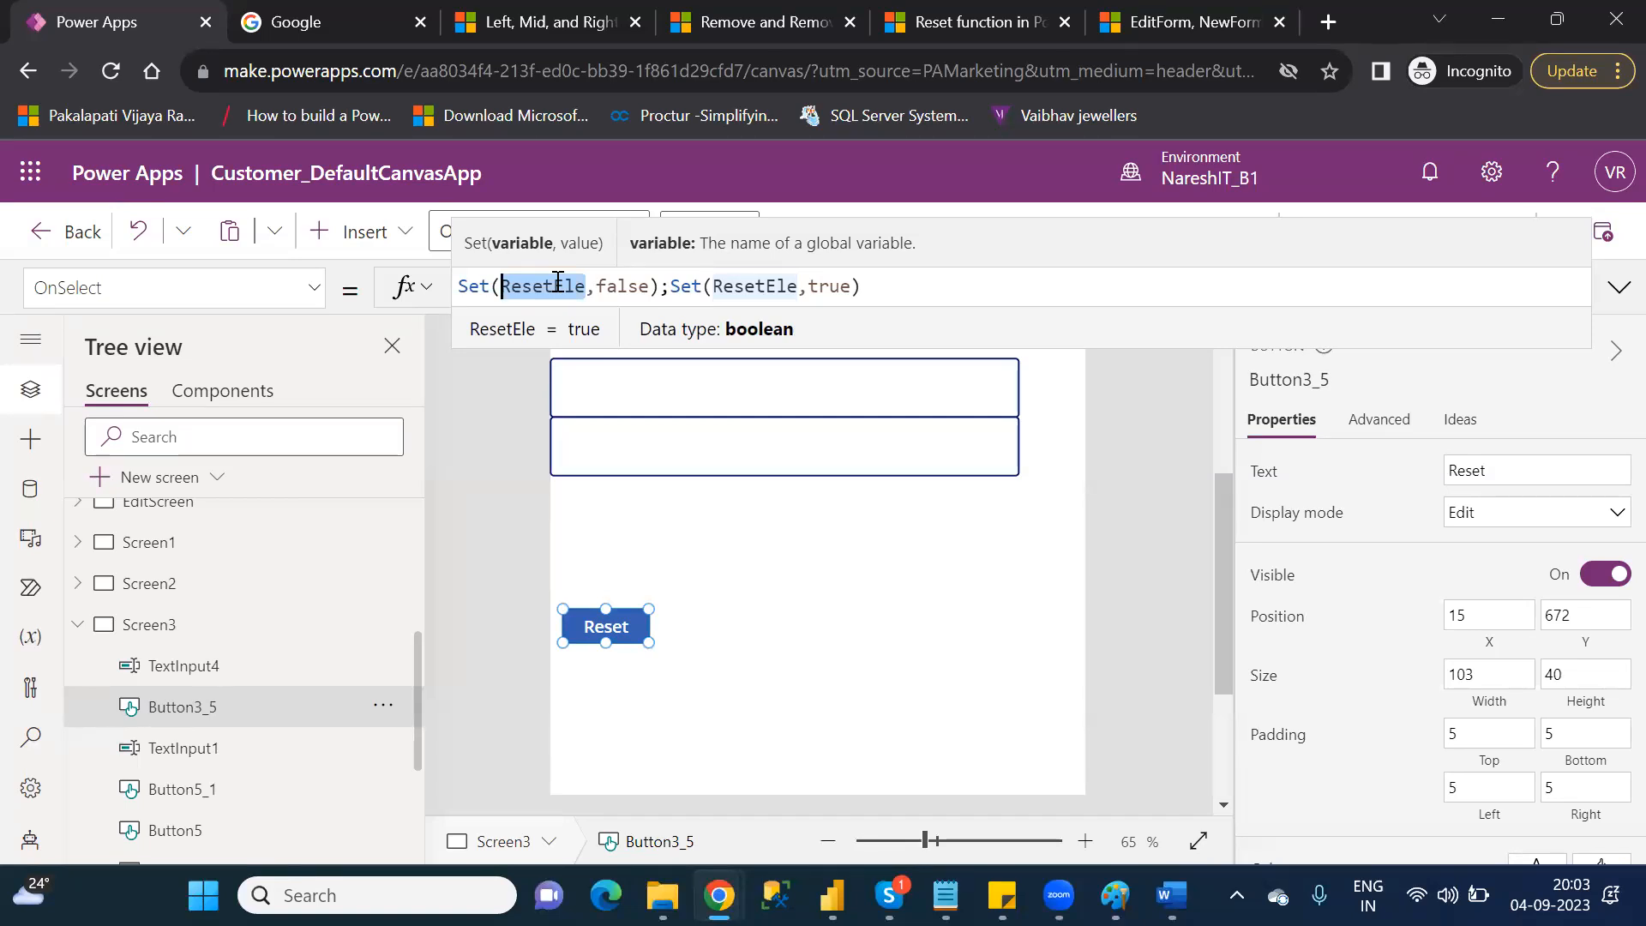
pyautogui.click(929, 555)
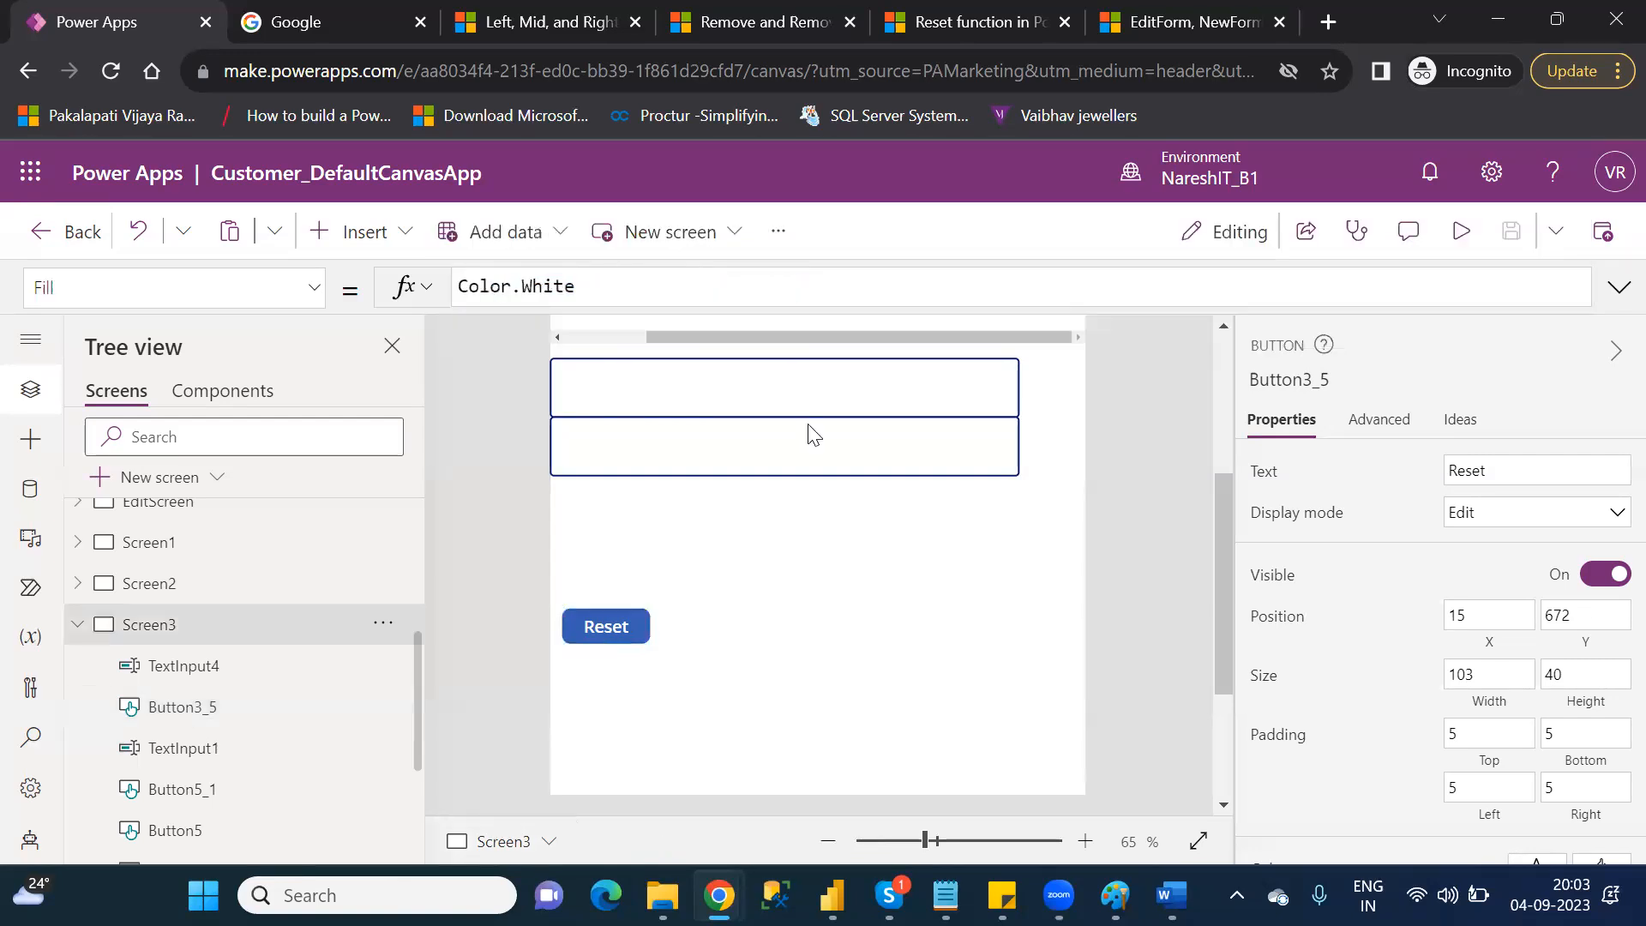
# - Select both text inputs together and inspect the variable assigned to their Reset property
pyautogui.click(774, 399)
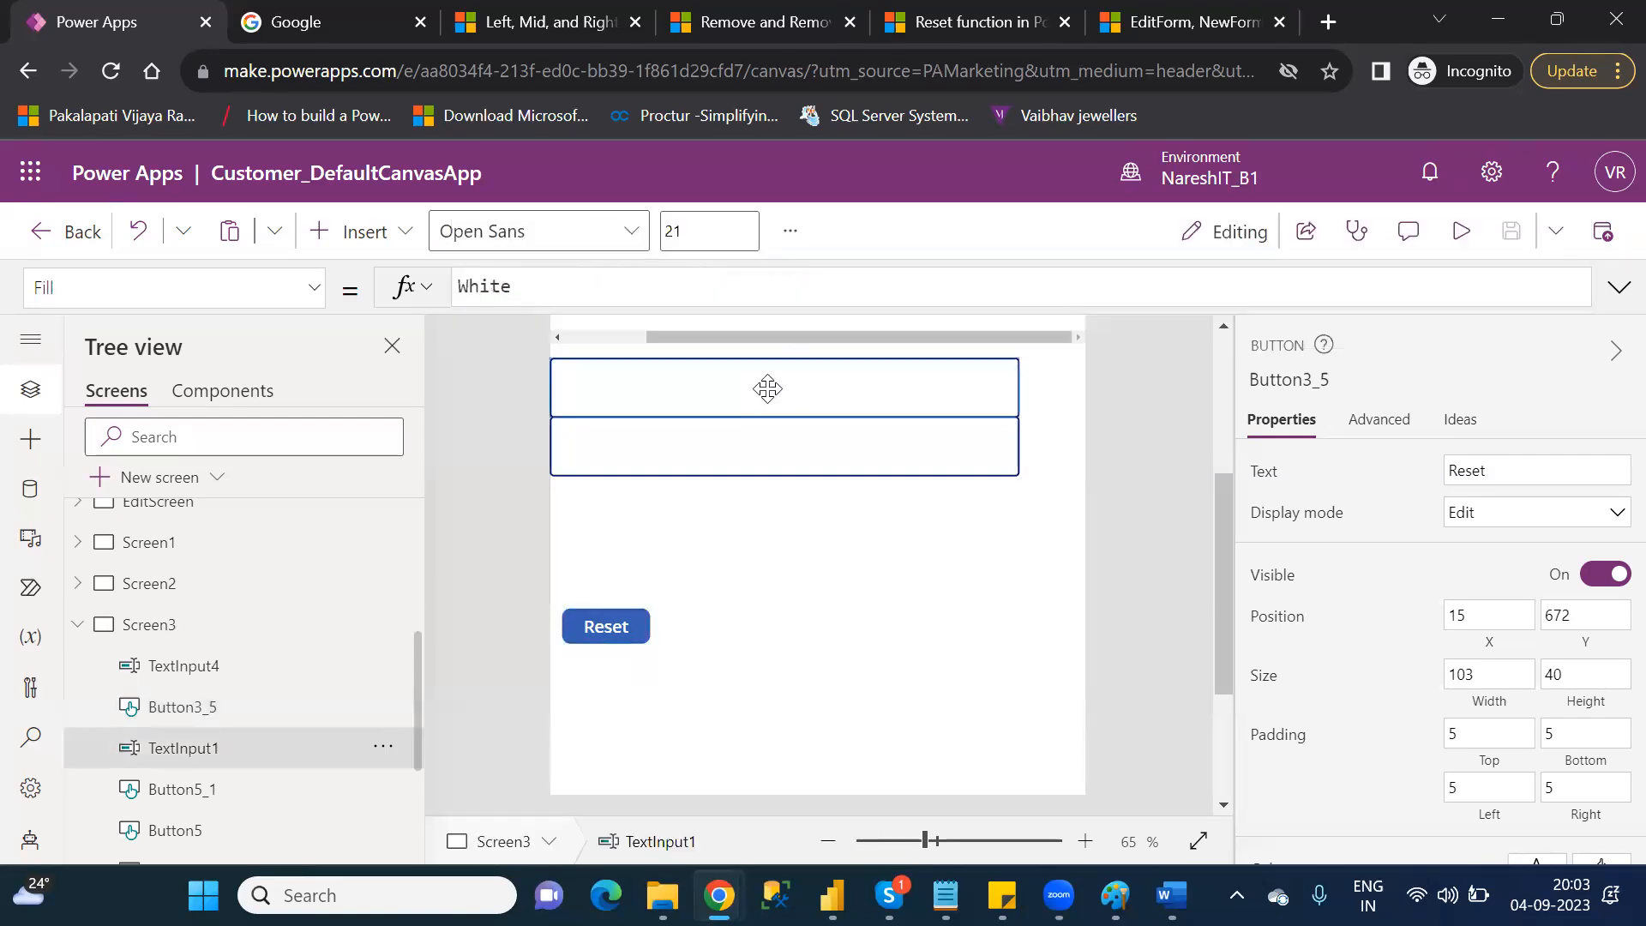
pyautogui.keyDown('shift'); pyautogui.click(751, 455); pyautogui.keyUp('shift')
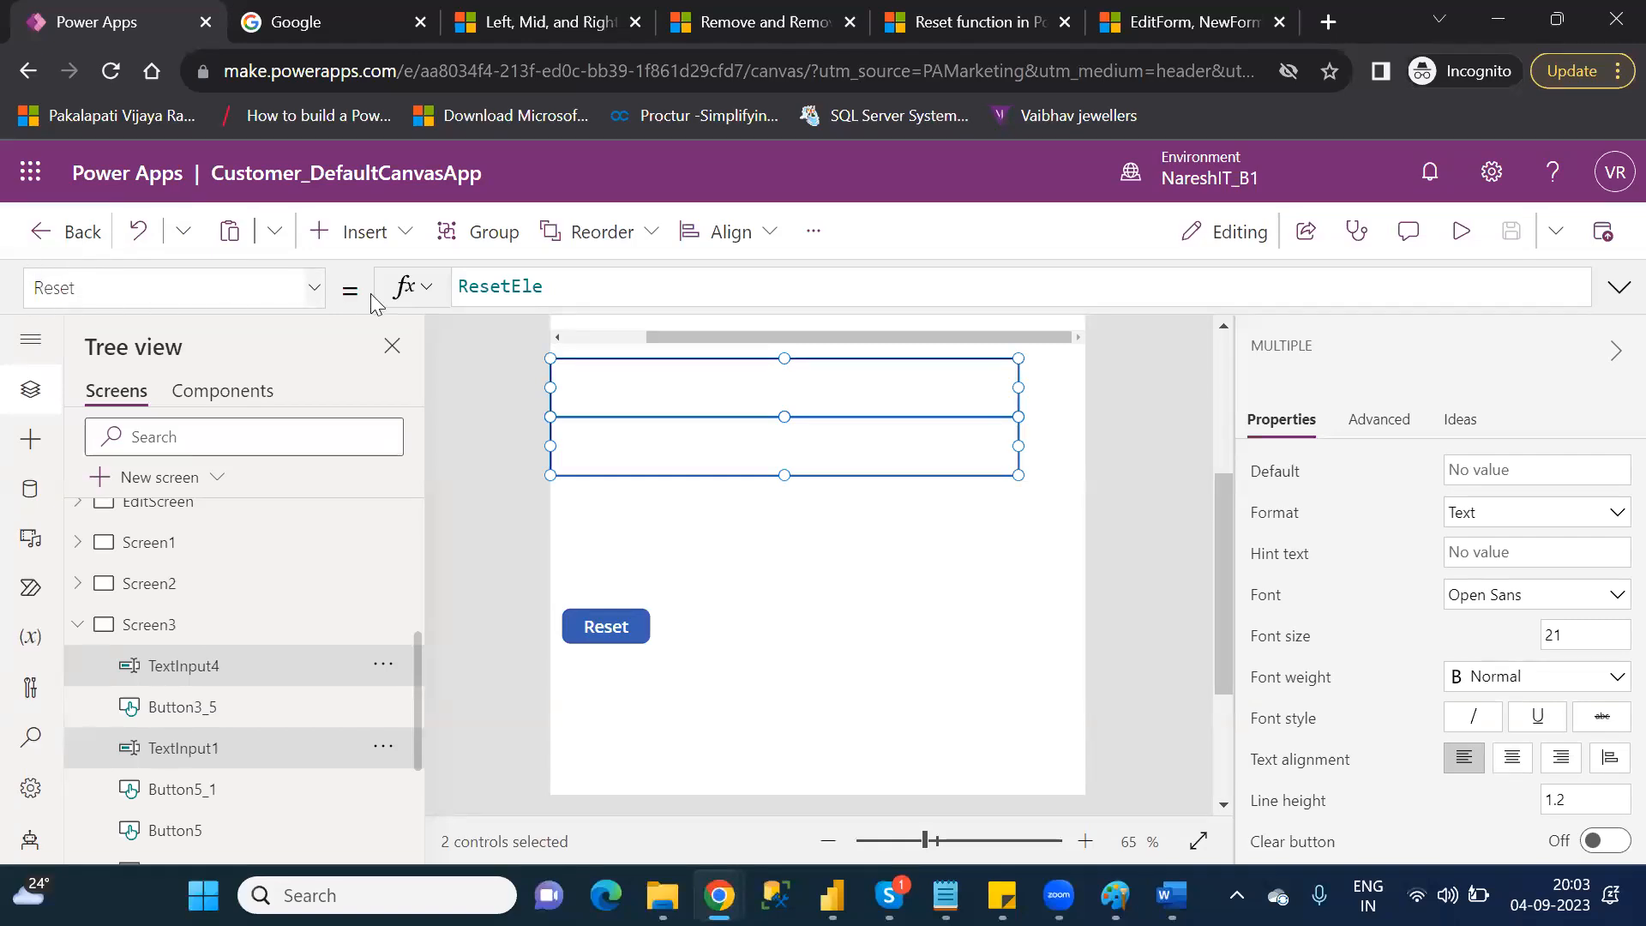
pyautogui.doubleClick(507, 292)
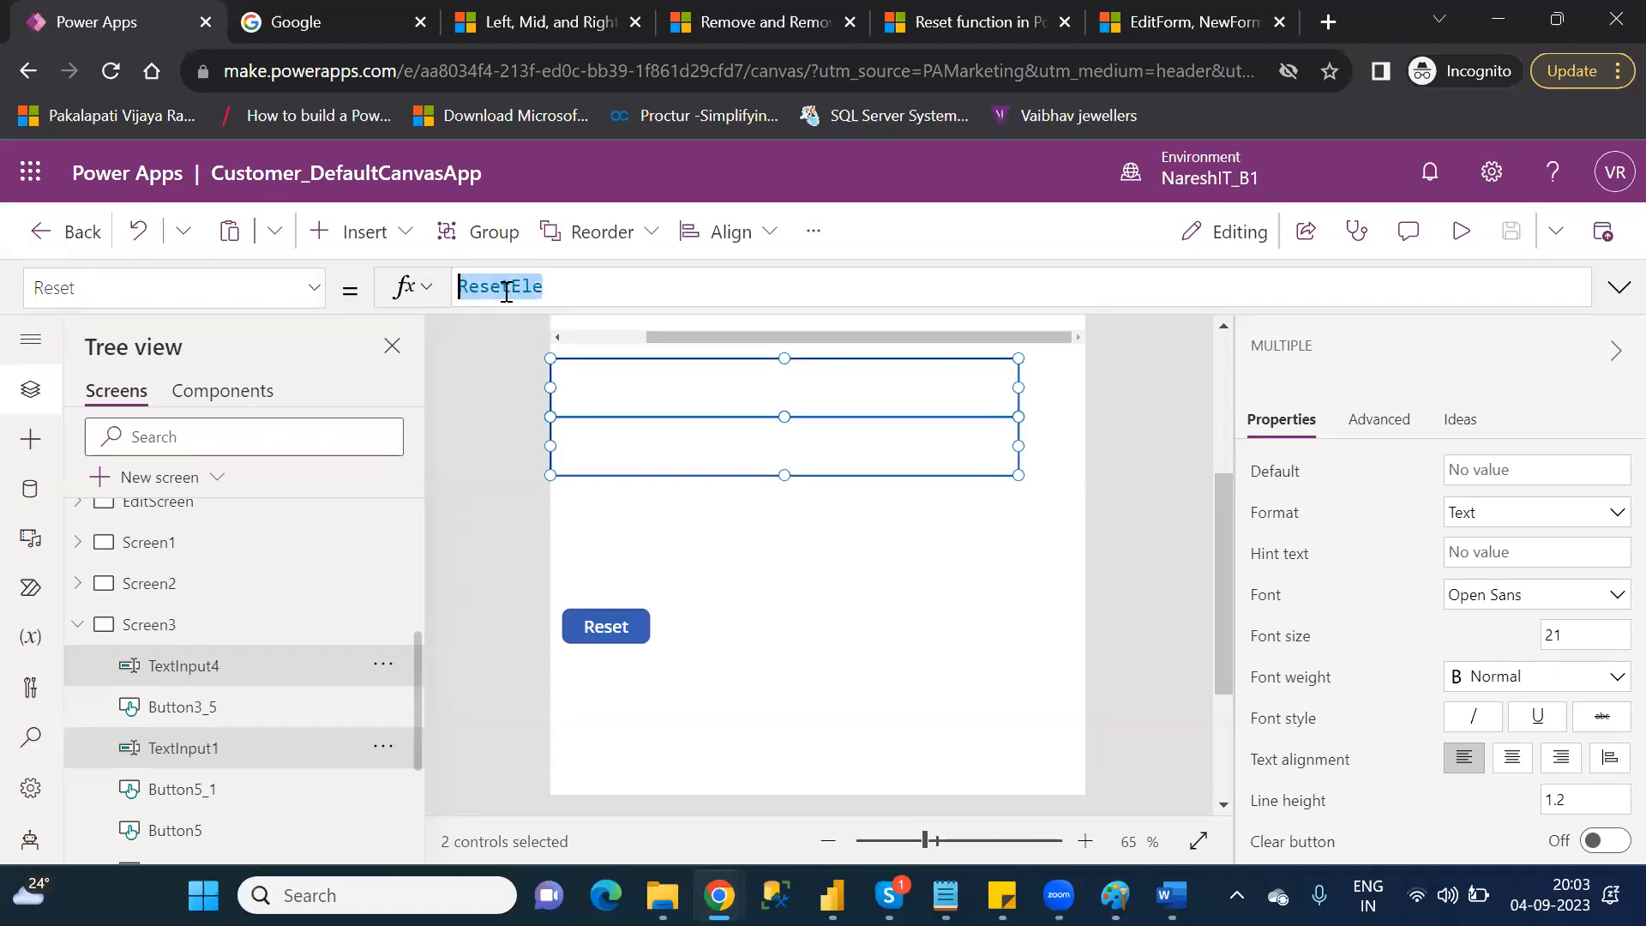